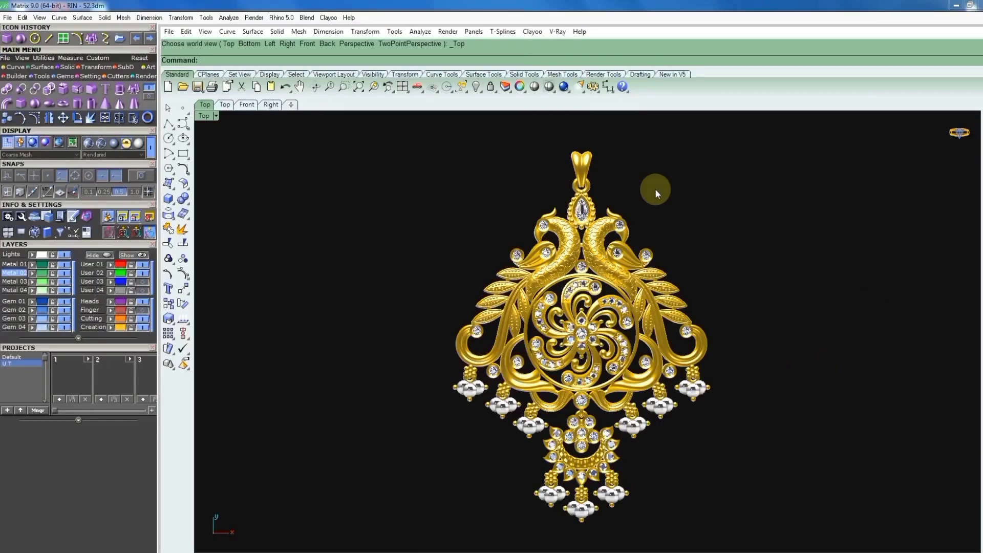
Orbit the pendant model to inspect it from several angles, then fit it in the view
{"action": "mouse_move", "coordinate": [656, 360]}
{"action": "right_mouse_down"}
{"action": "mouse_move", "coordinate": [621, 353]}
{"action": "mouse_move", "coordinate": [580, 304]}
{"action": "right_mouse_up"}
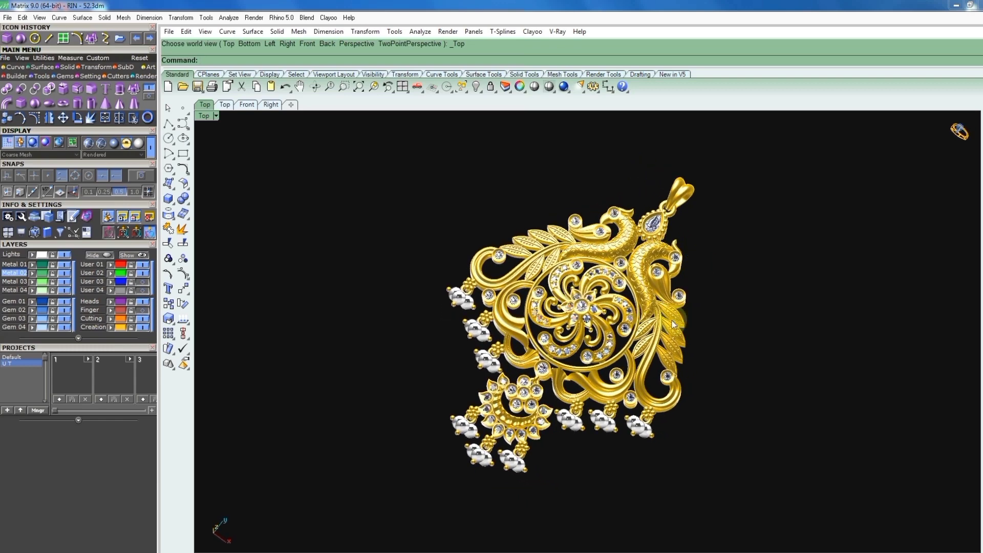
{"action": "right_click_drag", "start_coordinate": [674, 324], "coordinate": [623, 326]}
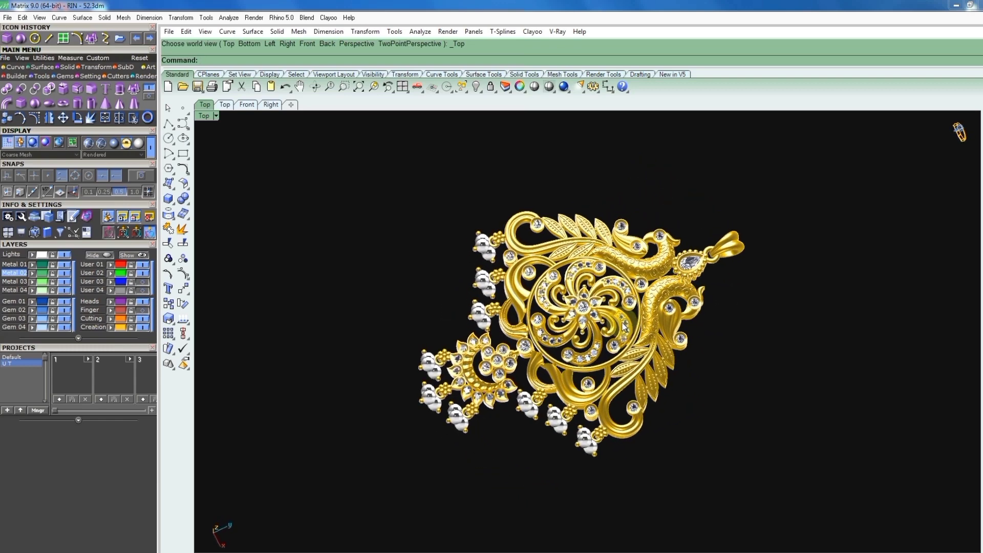
{"action": "scroll", "coordinate": [625, 324], "scroll_direction": "up", "scroll_amount": 3}
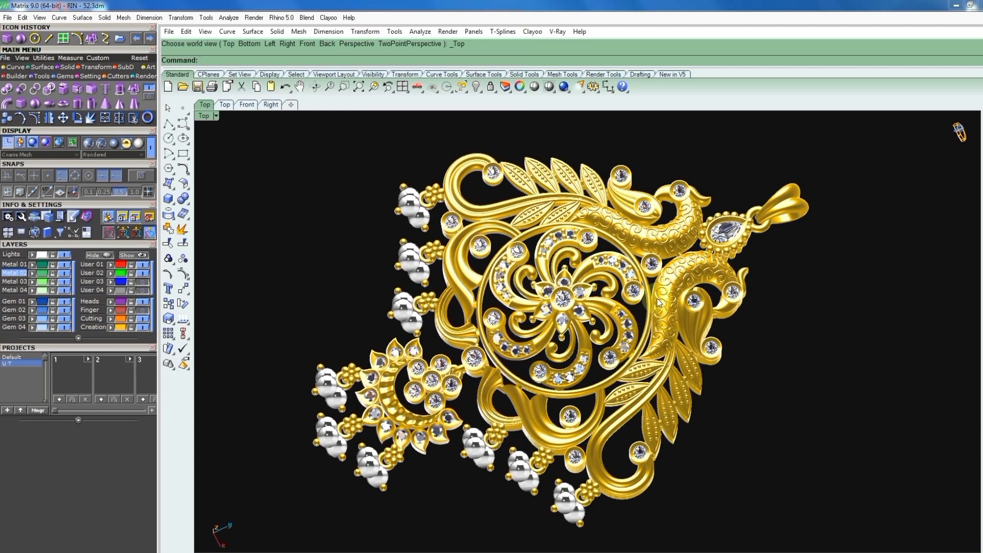
{"action": "mouse_move", "coordinate": [659, 303]}
{"action": "right_mouse_down"}
{"action": "mouse_move", "coordinate": [525, 317]}
{"action": "mouse_move", "coordinate": [418, 310]}
{"action": "mouse_move", "coordinate": [626, 335]}
{"action": "mouse_move", "coordinate": [610, 306]}
{"action": "right_mouse_up"}
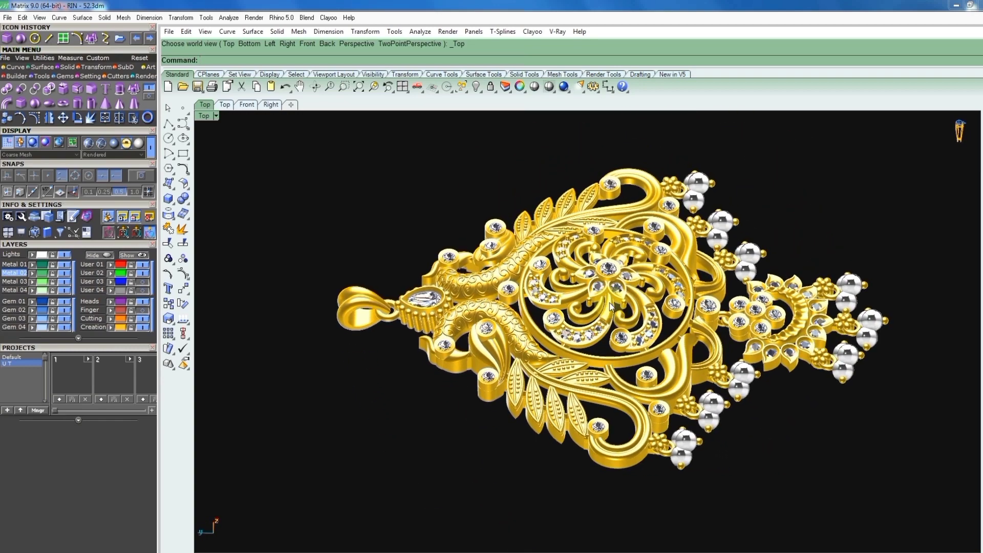
{"action": "mouse_move", "coordinate": [763, 322]}
{"action": "right_mouse_down"}
{"action": "mouse_move", "coordinate": [716, 321]}
{"action": "mouse_move", "coordinate": [730, 318]}
{"action": "mouse_move", "coordinate": [729, 350]}
{"action": "mouse_move", "coordinate": [717, 351]}
{"action": "right_mouse_up"}
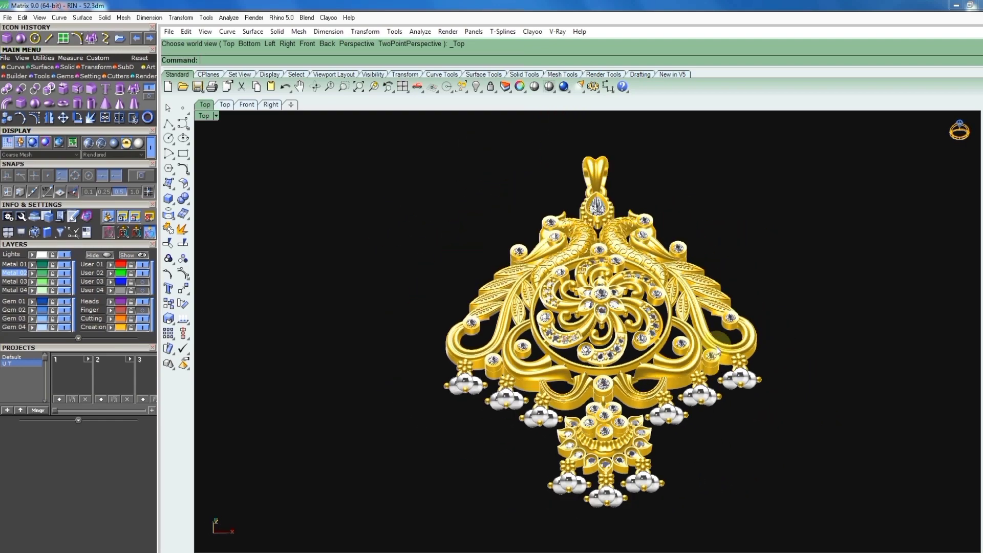
{"action": "right_click_drag", "start_coordinate": [673, 374], "coordinate": [616, 364]}
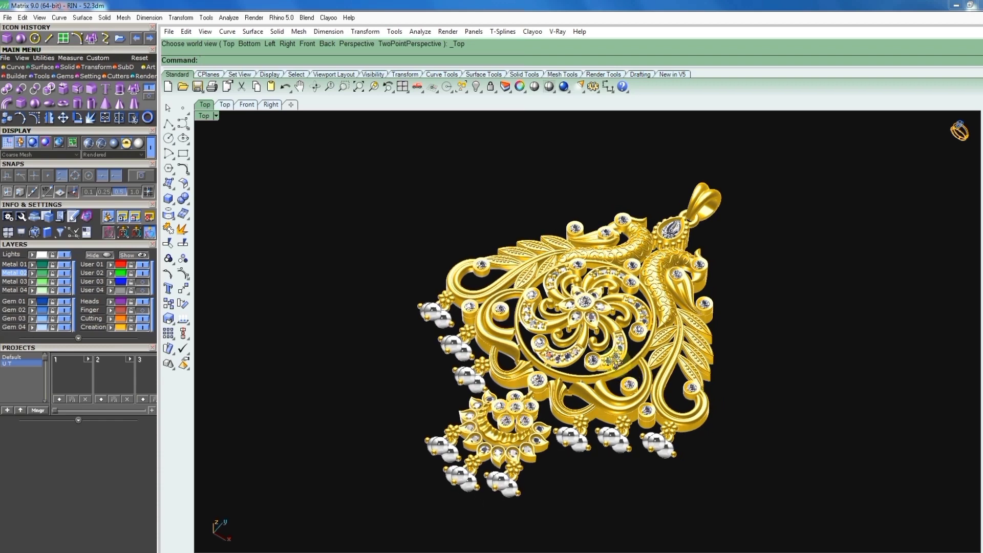
{"action": "left_click", "coordinate": [358, 88]}
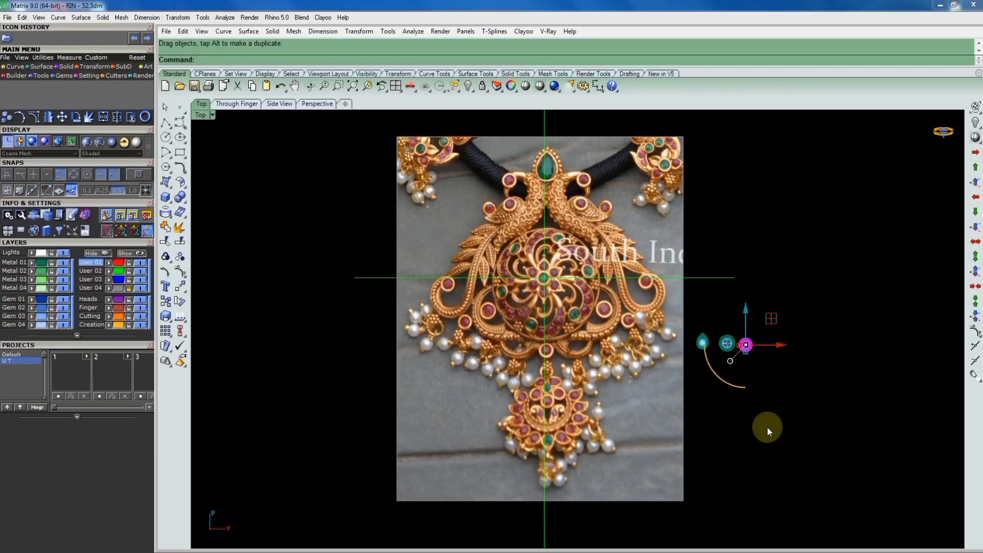
Zoom in and window-select the gem setting pieces beside the reference photo
{"action": "left_click", "coordinate": [774, 426]}
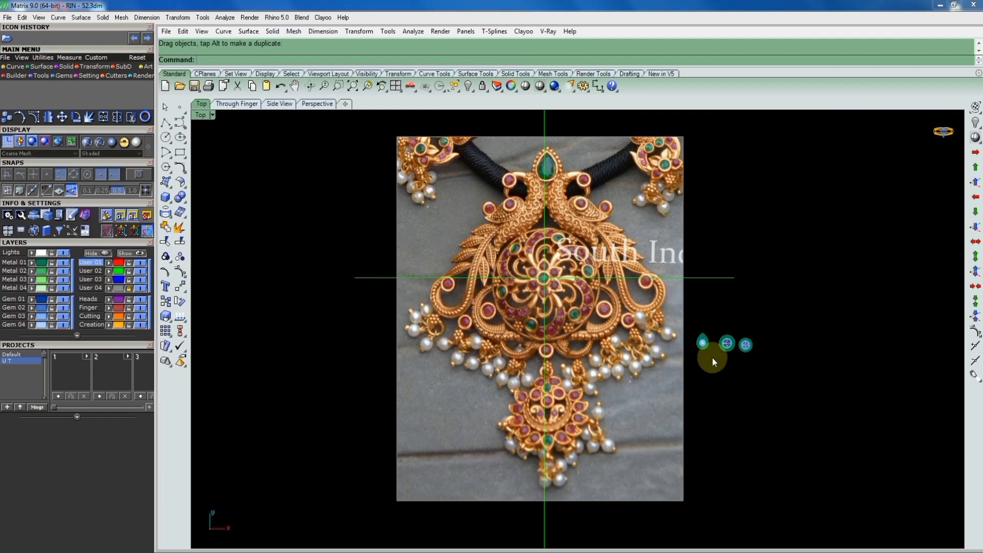
{"action": "scroll", "coordinate": [732, 352], "scroll_direction": "up", "scroll_amount": 3}
{"action": "scroll", "coordinate": [733, 351], "scroll_direction": "up", "scroll_amount": 3}
{"action": "left_click_drag", "start_coordinate": [799, 374], "coordinate": [661, 307]}
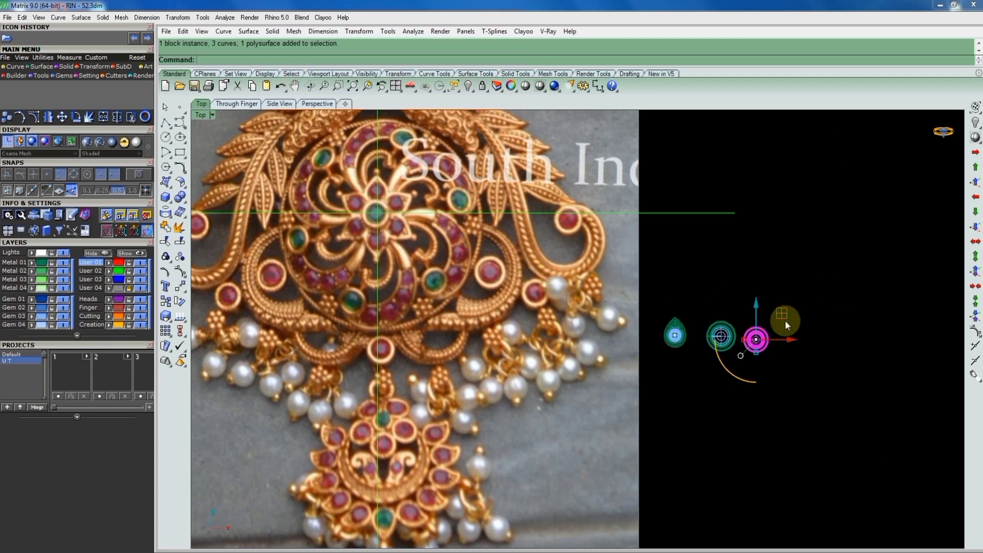
Move the round setting from its circle centre to the origin (0)
{"action": "left_click", "coordinate": [180, 286]}
{"action": "scroll", "coordinate": [754, 336], "scroll_direction": "up", "scroll_amount": 2}
{"action": "scroll", "coordinate": [754, 335], "scroll_direction": "up", "scroll_amount": 2}
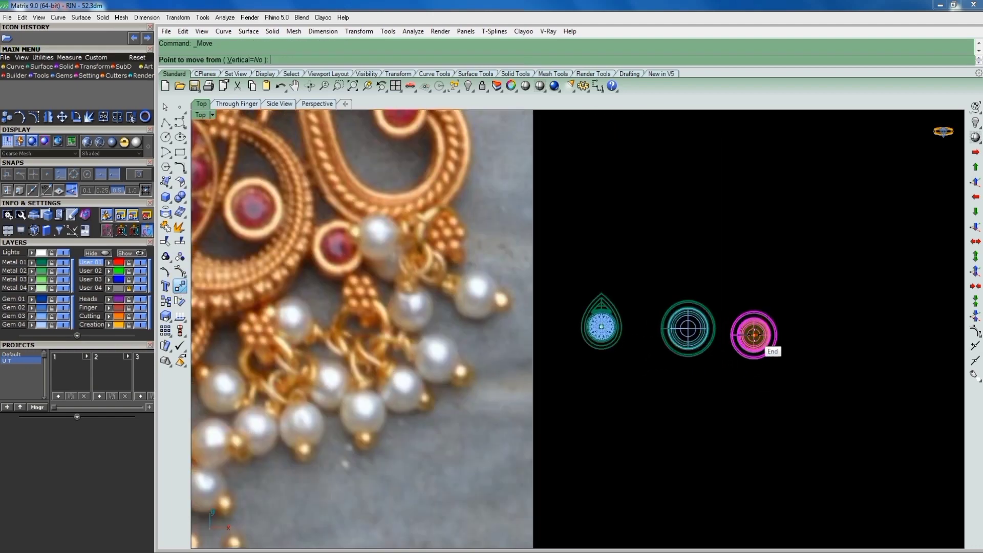
{"action": "left_click", "coordinate": [754, 335]}
{"action": "scroll", "coordinate": [753, 333], "scroll_direction": "down", "scroll_amount": 2}
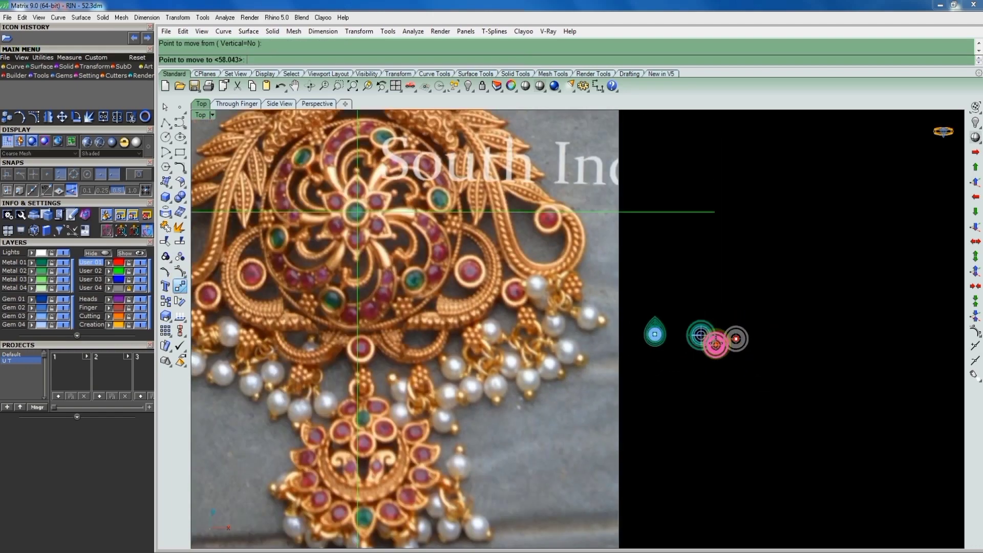
{"action": "type", "text": "0"}
{"action": "key", "text": "Return"}
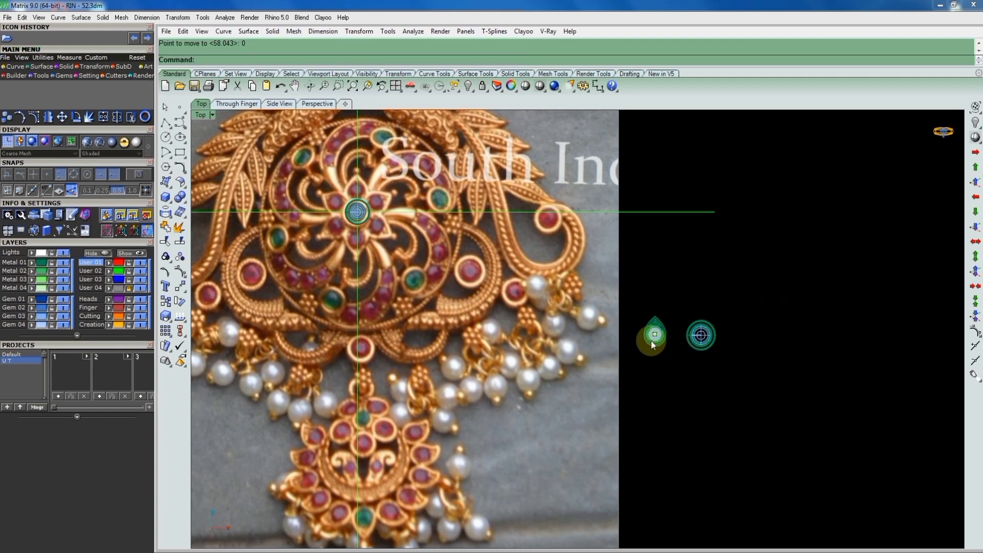
Move the middle round setting from its centre to the origin at 0
{"action": "left_click", "coordinate": [656, 338]}
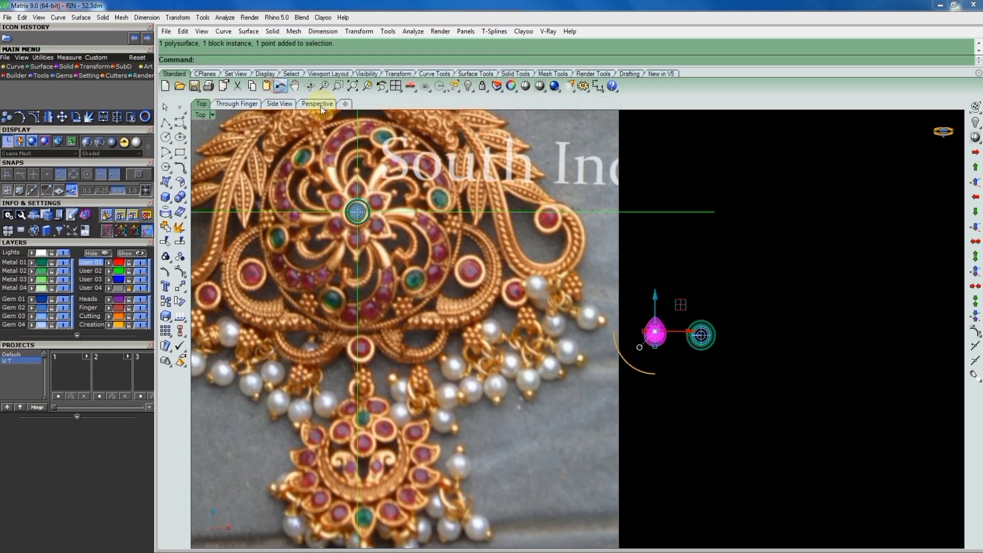
{"action": "left_click", "coordinate": [753, 245]}
{"action": "left_click", "coordinate": [694, 342]}
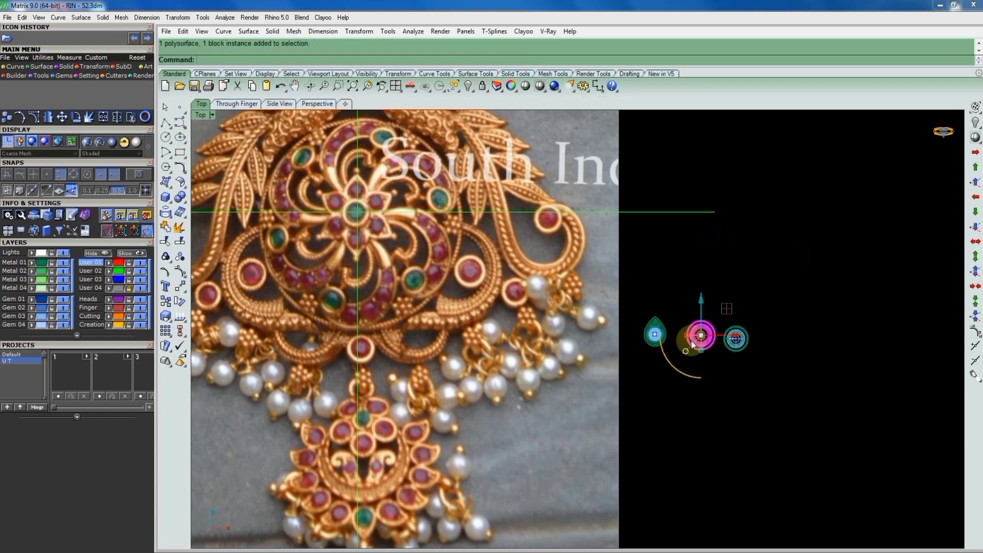
{"action": "scroll", "coordinate": [692, 344], "scroll_direction": "up", "scroll_amount": 2}
{"action": "type", "text": "ove"}
{"action": "key", "text": "Return"}
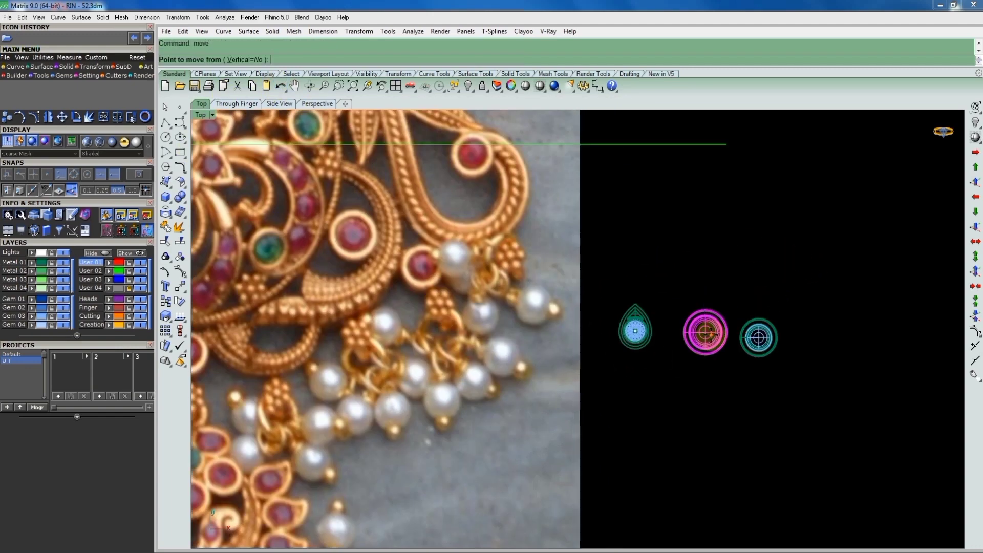
{"action": "left_click", "coordinate": [706, 333]}
{"action": "type", "text": "0"}
{"action": "key", "text": "Return"}
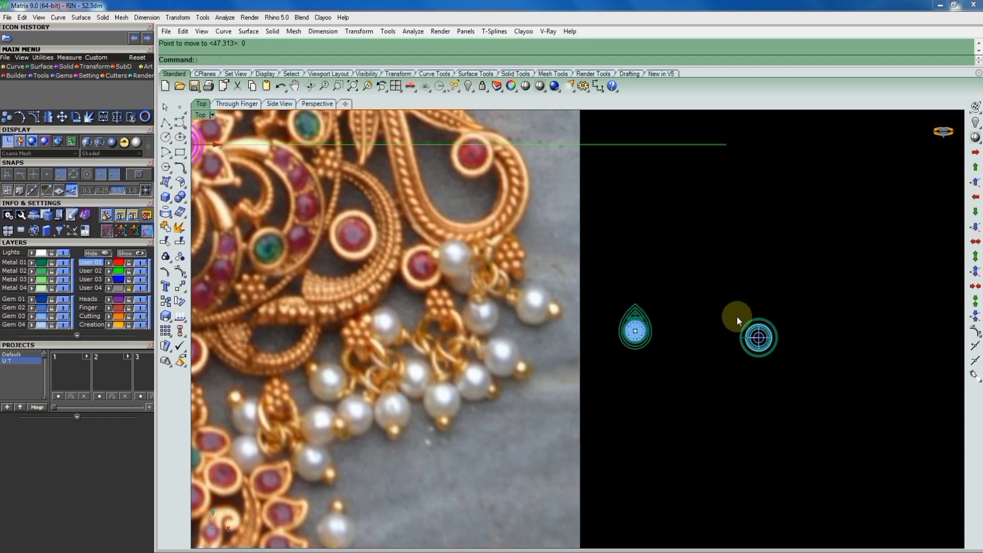
{"action": "scroll", "coordinate": [737, 316], "scroll_direction": "down", "scroll_amount": 4}
{"action": "scroll", "coordinate": [703, 323], "scroll_direction": "up", "scroll_amount": 2}
Untrim the teardrop setting's surface edge to remove the inner triangle
{"action": "key", "text": "ctrl+a"}
{"action": "scroll", "coordinate": [687, 322], "scroll_direction": "up", "scroll_amount": 2}
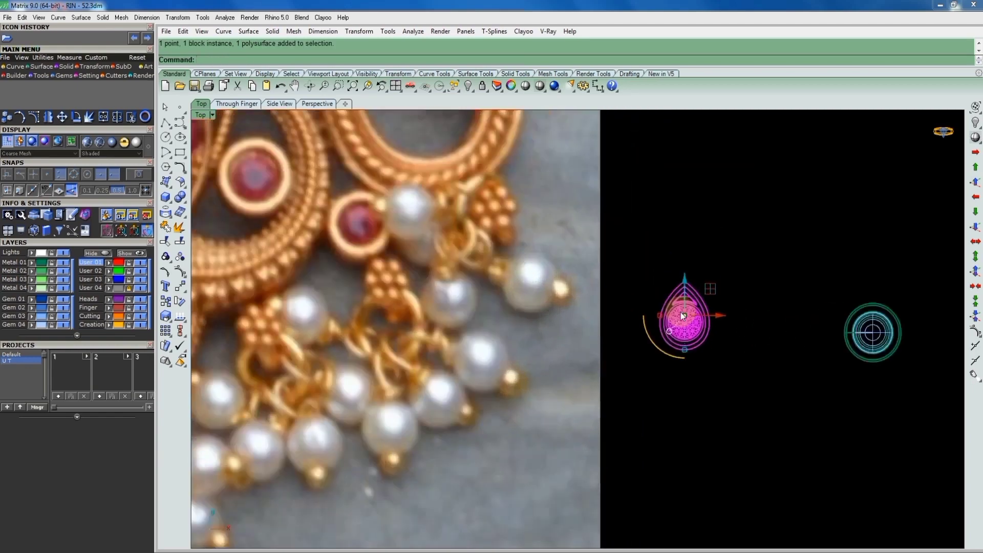
{"action": "scroll", "coordinate": [686, 328], "scroll_direction": "up", "scroll_amount": 2}
{"action": "key", "text": "Return"}
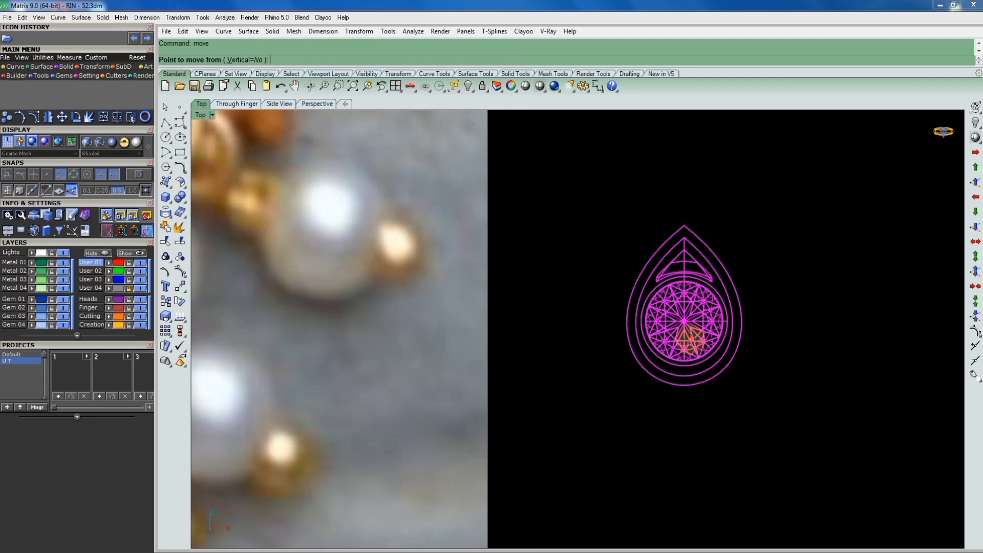
{"action": "key", "text": "Escape"}
{"action": "key", "text": "Escape"}
{"action": "scroll", "coordinate": [678, 275], "scroll_direction": "up", "scroll_amount": 3}
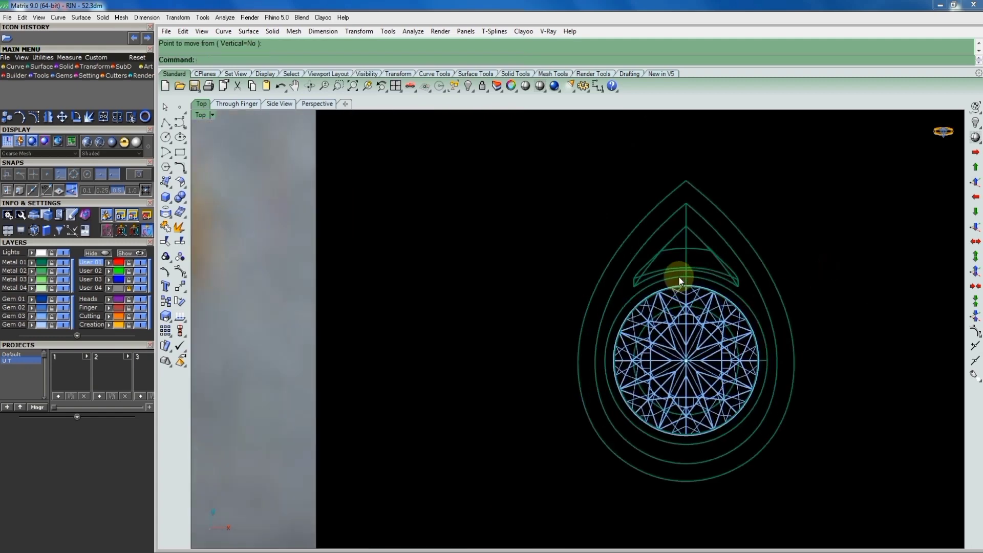
{"action": "scroll", "coordinate": [678, 275], "scroll_direction": "up", "scroll_amount": 2}
{"action": "scroll", "coordinate": [638, 281], "scroll_direction": "up", "scroll_amount": 2}
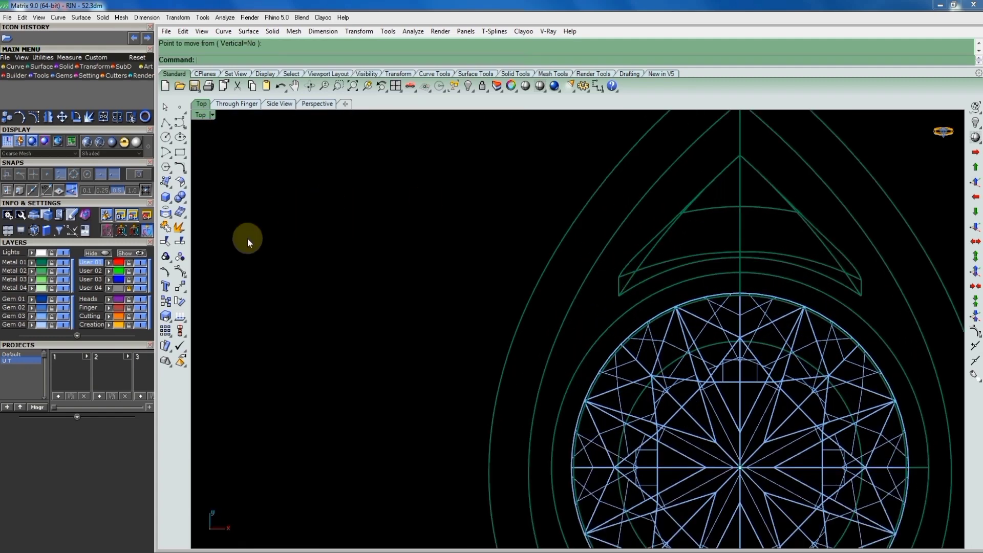
{"action": "left_click", "coordinate": [178, 243]}
{"action": "left_click", "coordinate": [166, 242]}
{"action": "left_click", "coordinate": [654, 279]}
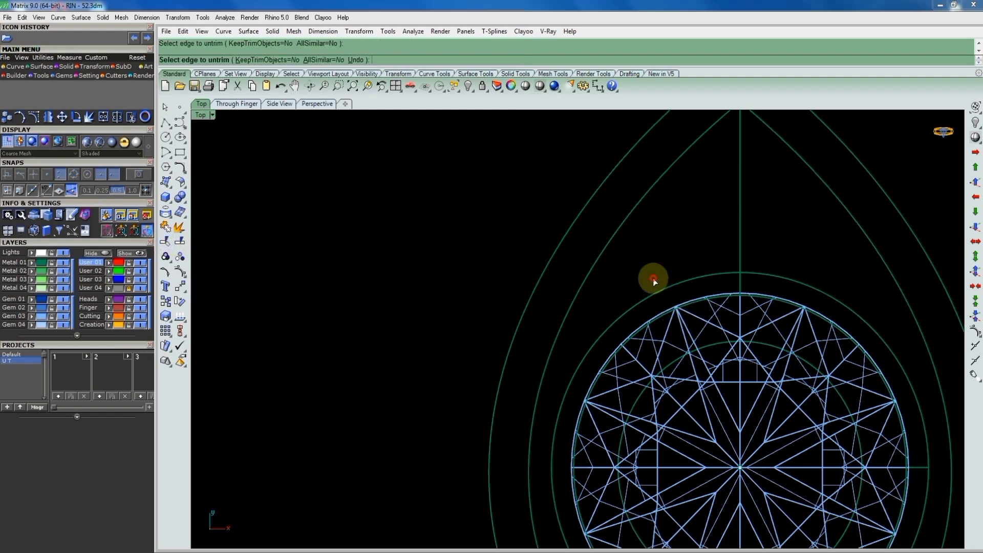
{"action": "scroll", "coordinate": [658, 282], "scroll_direction": "down", "scroll_amount": 3}
{"action": "scroll", "coordinate": [662, 284], "scroll_direction": "down", "scroll_amount": 2}
Move all teardrop setting objects from the gem's centre to the origin (0)
{"action": "key", "text": "ctrl+a"}
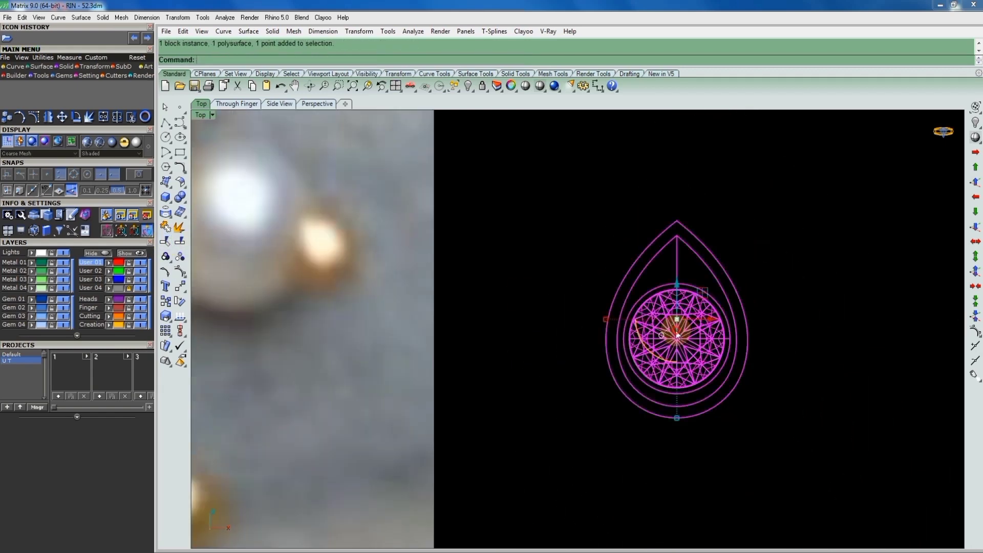
{"action": "type", "text": "move"}
{"action": "key", "text": "Return"}
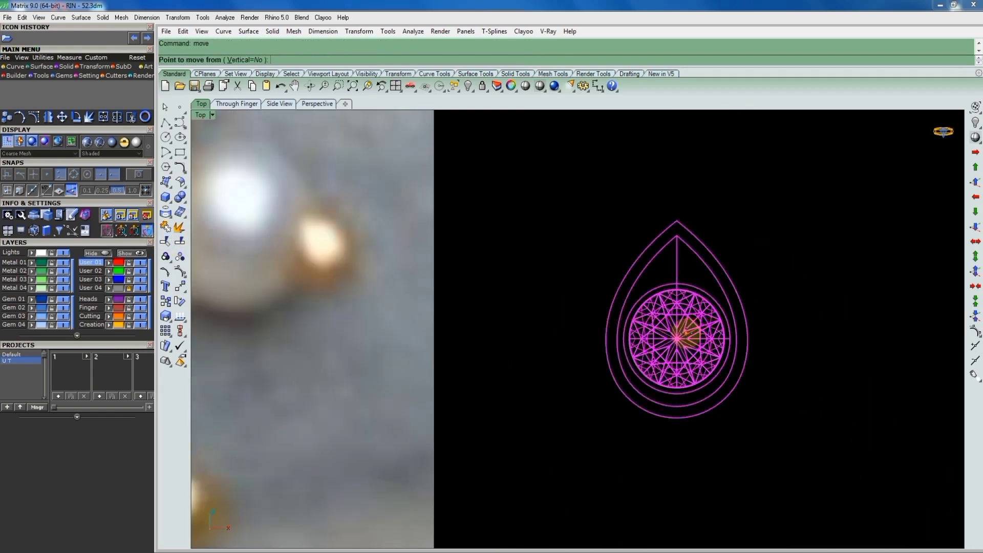
{"action": "left_click", "coordinate": [677, 338]}
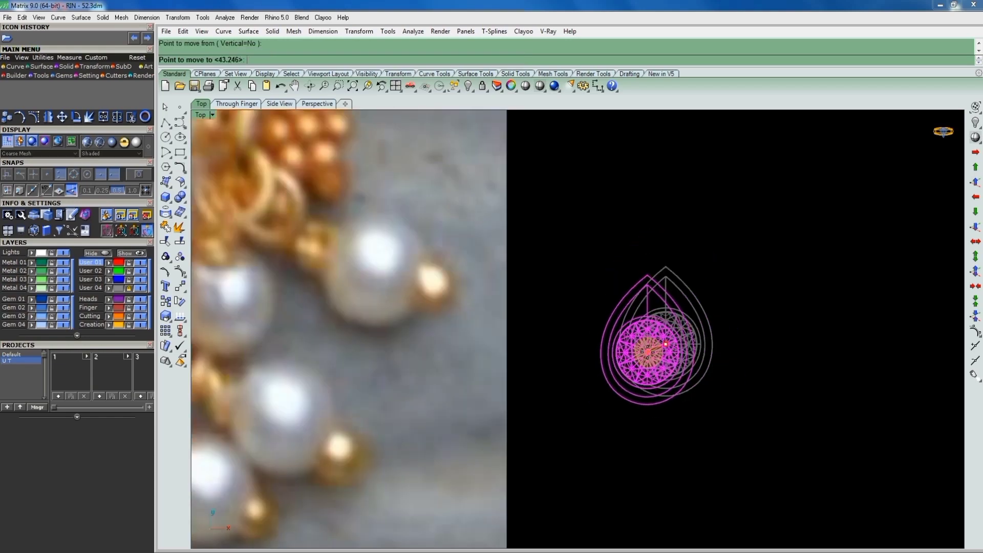
{"action": "type", "text": "0"}
{"action": "key", "text": "Return"}
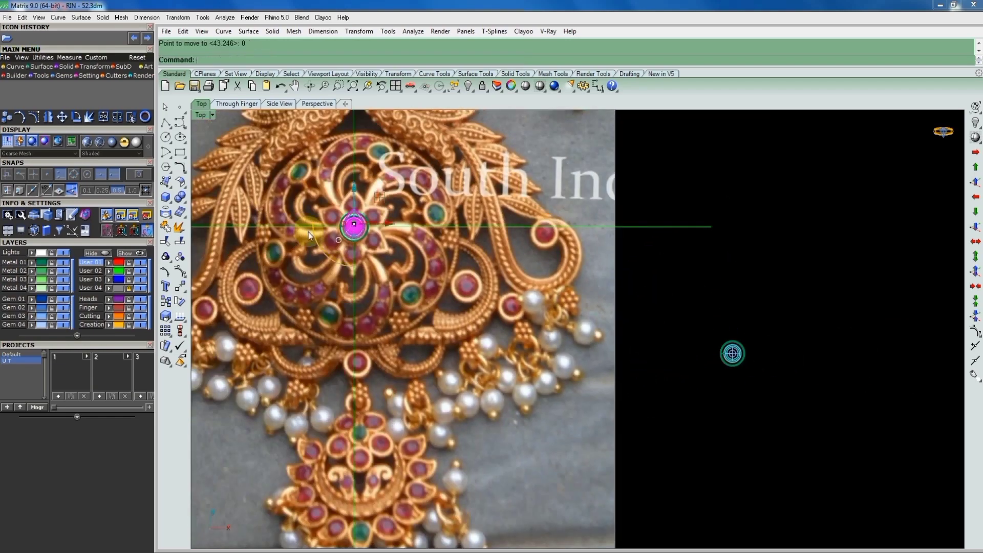
{"action": "scroll", "coordinate": [308, 232], "scroll_direction": "up", "scroll_amount": 3}
{"action": "scroll", "coordinate": [467, 315], "scroll_direction": "up", "scroll_amount": 3}
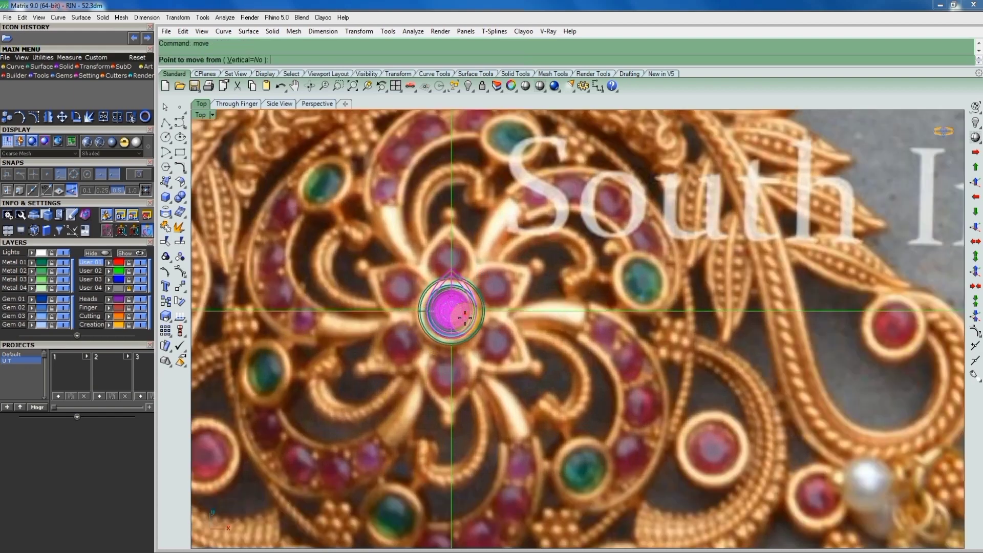
{"action": "key", "text": "Return"}
{"action": "left_click", "coordinate": [485, 356]}
{"action": "left_click", "coordinate": [483, 298]}
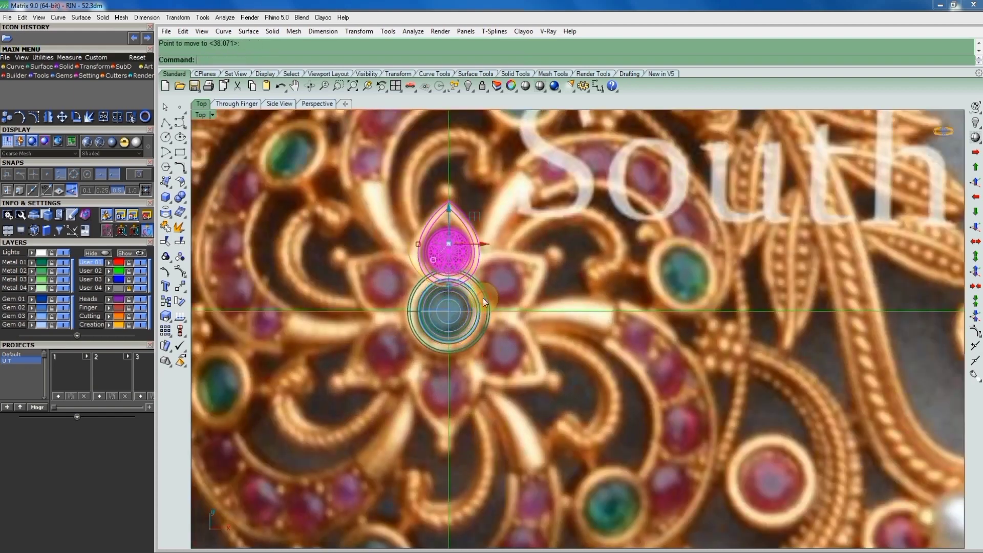
{"action": "scroll", "coordinate": [460, 198], "scroll_direction": "up", "scroll_amount": 3}
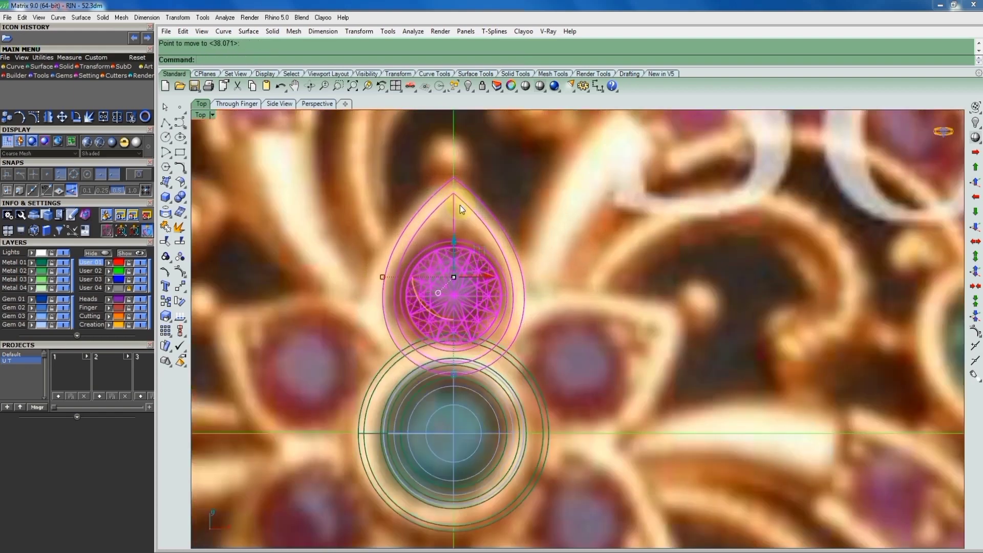
{"action": "key", "text": "Return"}
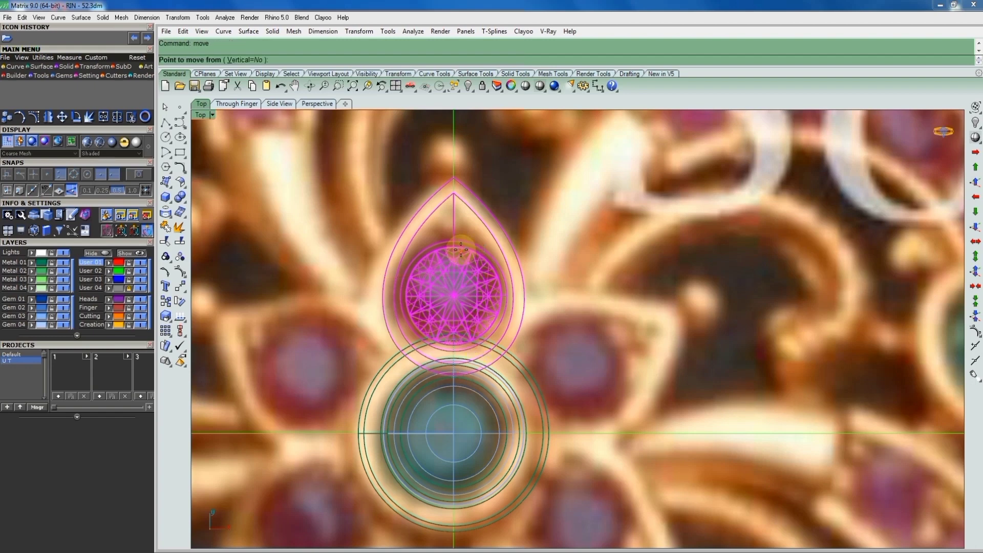
{"action": "left_click", "coordinate": [461, 250]}
{"action": "left_click", "coordinate": [462, 241]}
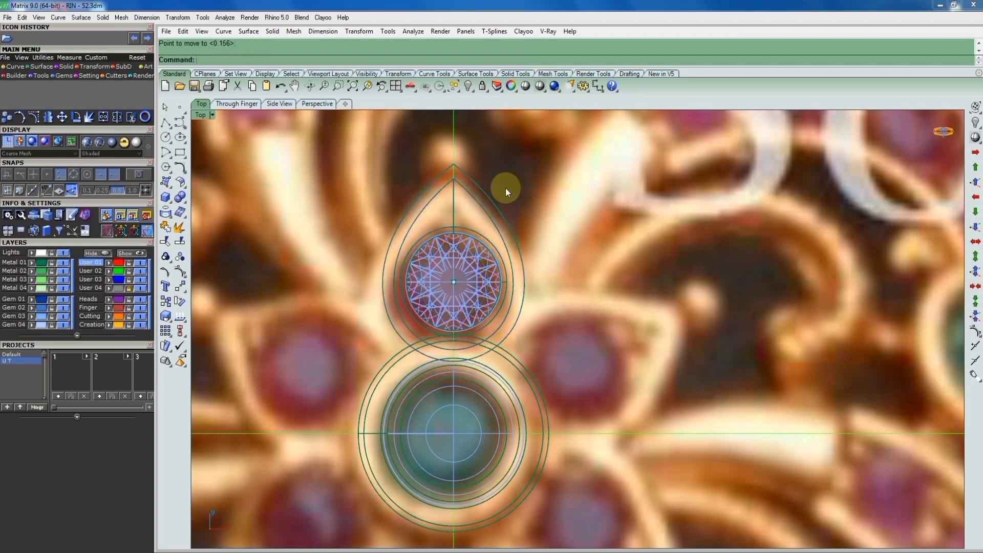
{"action": "scroll", "coordinate": [499, 246], "scroll_direction": "down", "scroll_amount": 3}
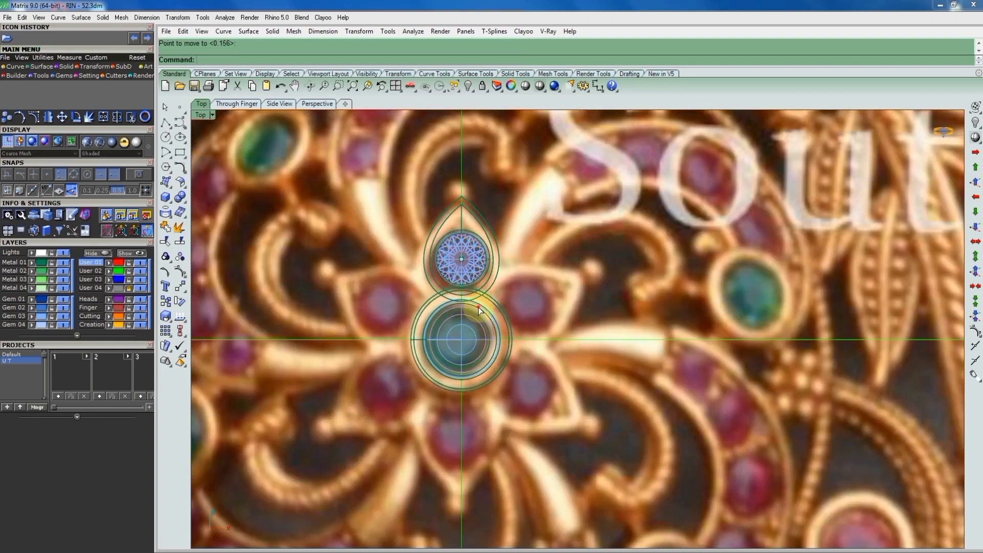
{"action": "left_click", "coordinate": [478, 311]}
{"action": "mouse_move", "coordinate": [493, 316]}
{"action": "right_mouse_down", "text": "ctrl+shift"}
{"action": "mouse_move", "coordinate": [543, 261]}
{"action": "mouse_move", "coordinate": [581, 369]}
{"action": "right_mouse_up", "text": "ctrl+shift"}
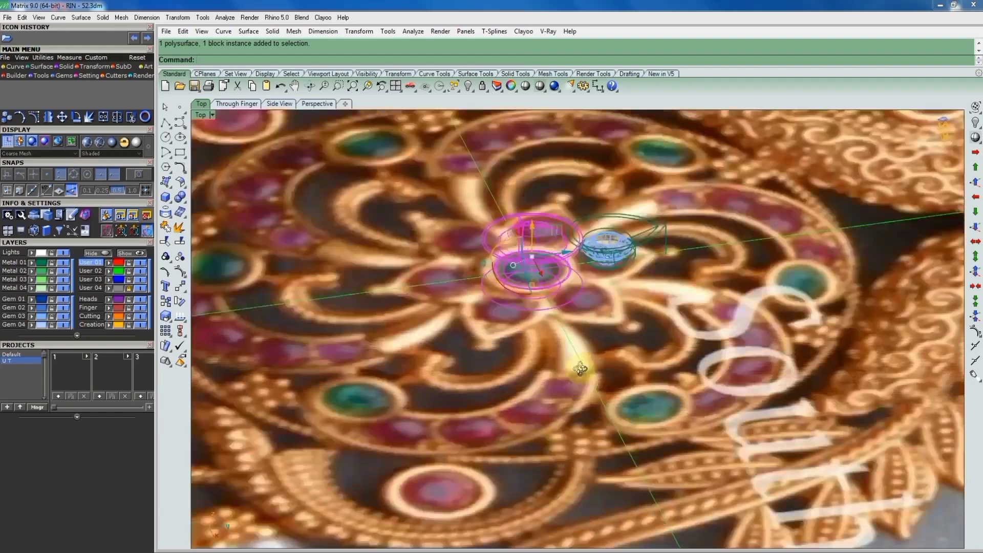
{"action": "key", "text": "ctrl+F1"}
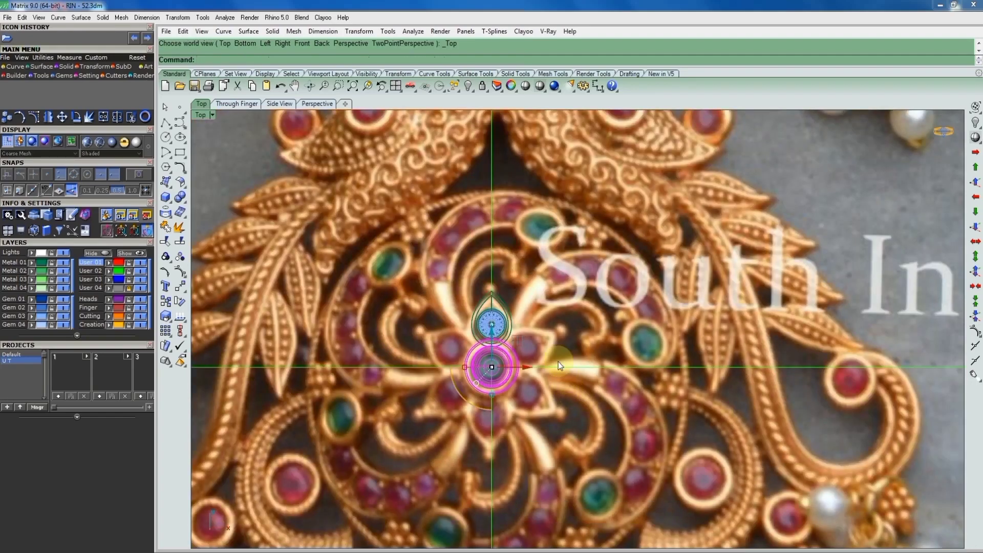
{"action": "scroll", "coordinate": [483, 290], "scroll_direction": "up", "scroll_amount": 3}
{"action": "scroll", "coordinate": [508, 296], "scroll_direction": "up", "scroll_amount": 5}
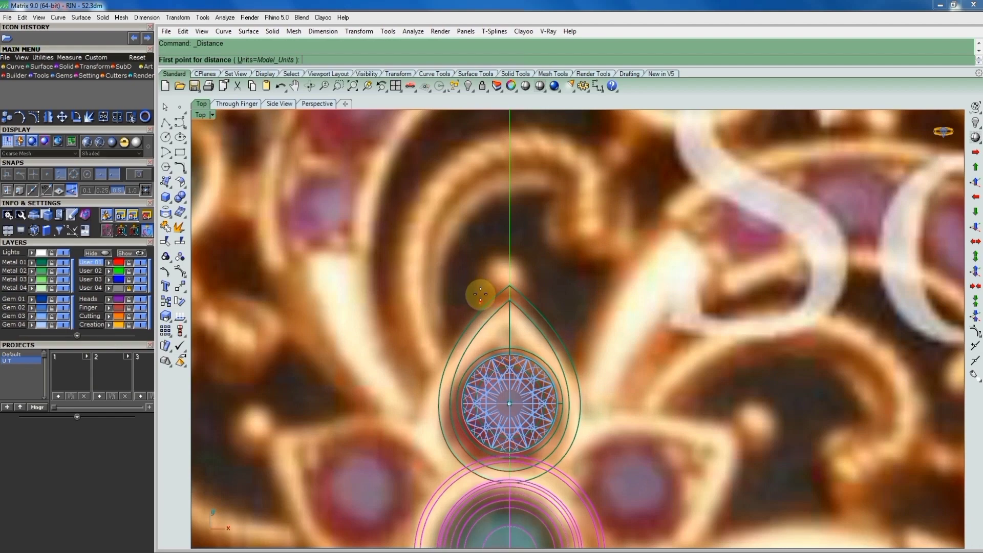
Measure the gap above the teardrop setting with Distance
{"action": "scroll", "coordinate": [482, 308], "scroll_direction": "up", "scroll_amount": 1}
{"action": "left_click", "coordinate": [480, 279]}
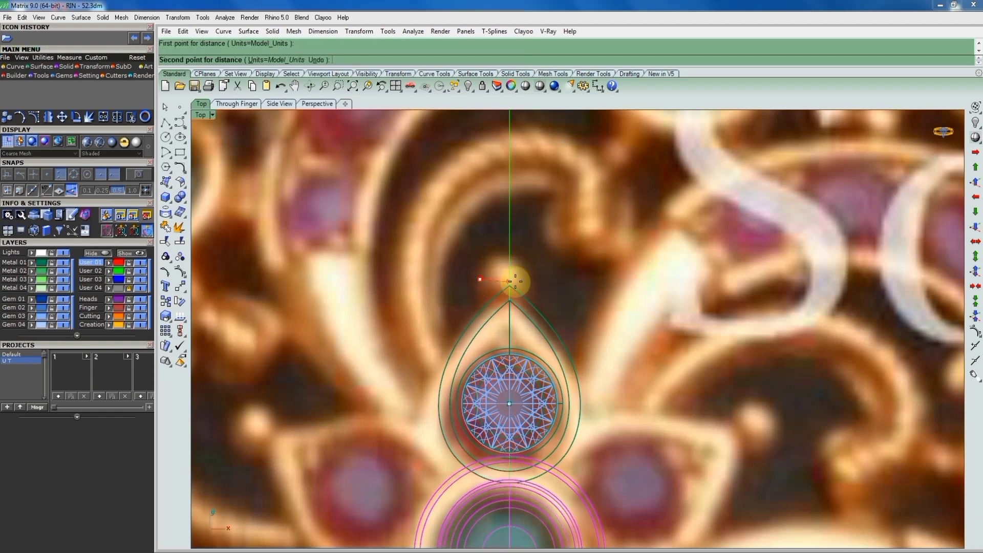
{"action": "left_click", "coordinate": [528, 279]}
{"action": "scroll", "coordinate": [524, 284], "scroll_direction": "down", "scroll_amount": 2}
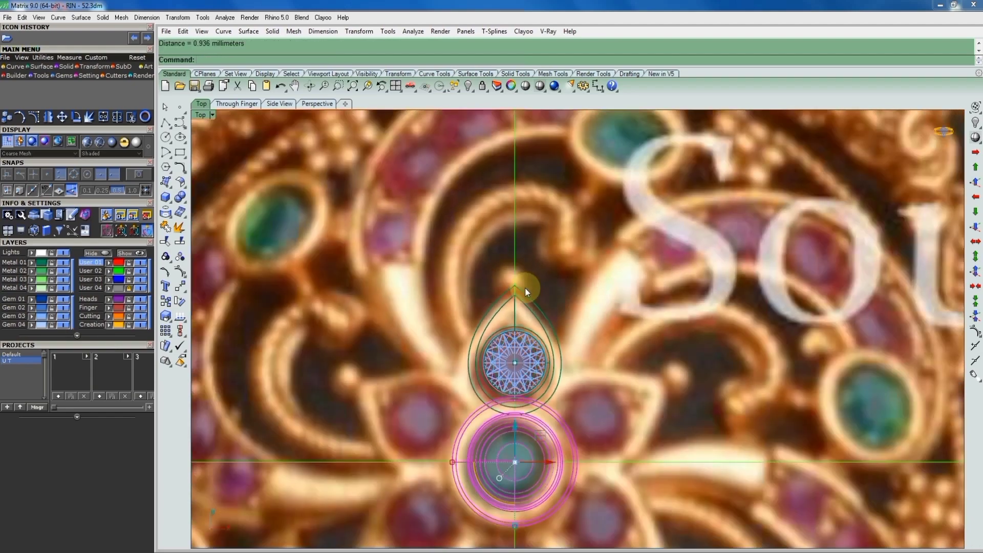
{"action": "scroll", "coordinate": [524, 287], "scroll_direction": "down", "scroll_amount": 2}
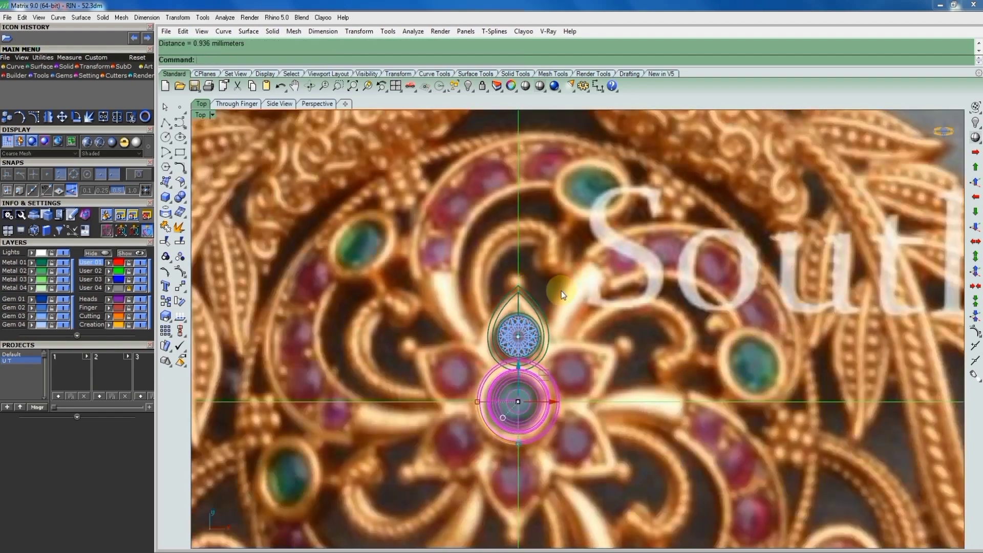
Draw a diameter-1 circle above the teardrop, then a 0.8 circle on its tip
{"action": "left_click", "coordinate": [166, 138]}
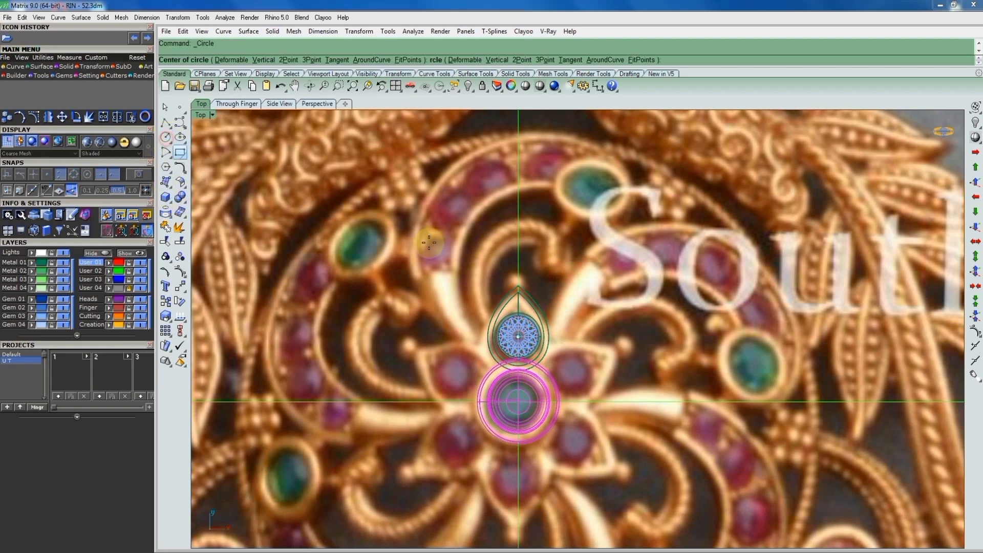
{"action": "left_click", "coordinate": [518, 275]}
{"action": "type", "text": "1"}
{"action": "key", "text": "Return"}
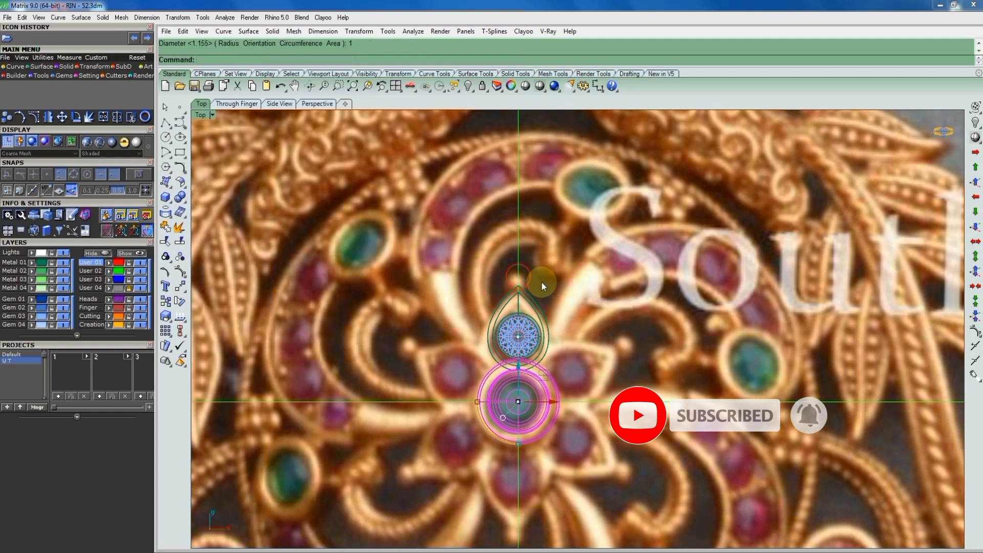
{"action": "right_click", "coordinate": [542, 281]}
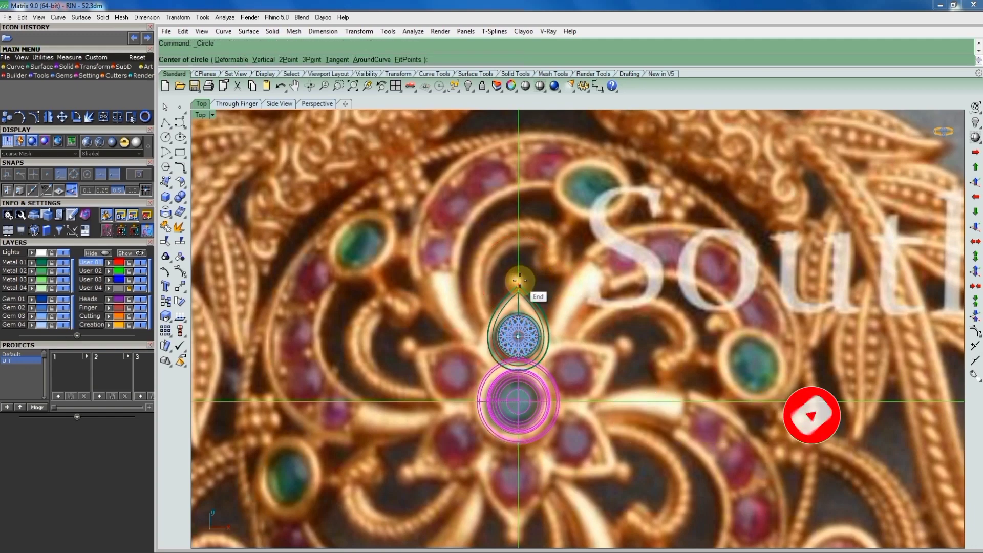
{"action": "scroll", "coordinate": [520, 279], "scroll_direction": "up", "scroll_amount": 4}
{"action": "scroll", "coordinate": [517, 280], "scroll_direction": "up", "scroll_amount": 1}
{"action": "left_click", "coordinate": [517, 280]}
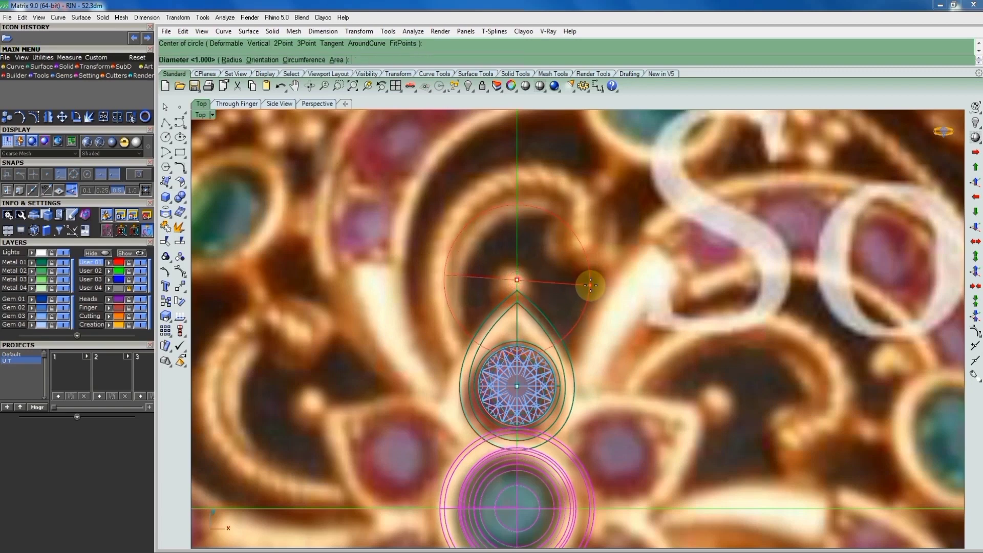
{"action": "type", "text": ".8"}
{"action": "key", "text": "Return"}
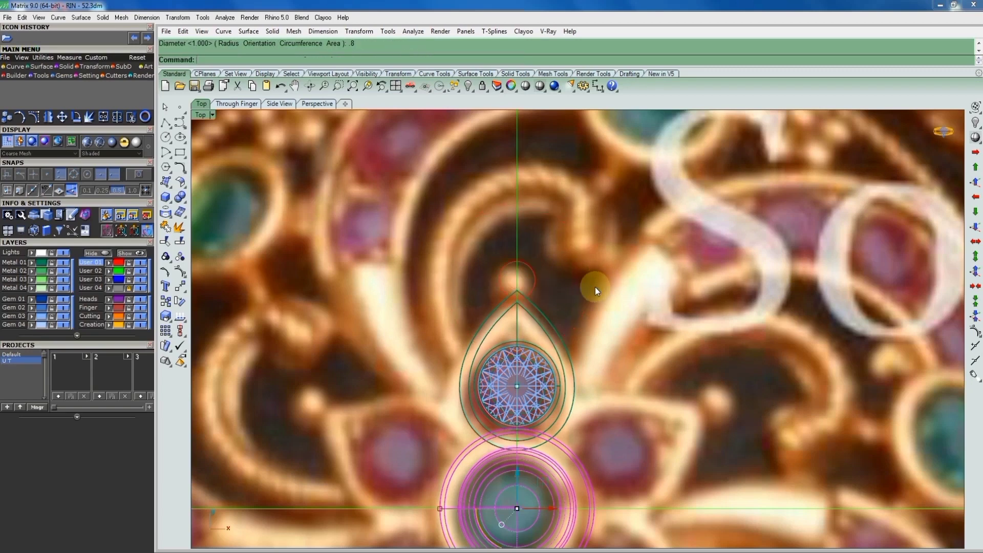
Select the small circle and view the model shaded from a tilted angle
{"action": "left_click", "coordinate": [504, 268]}
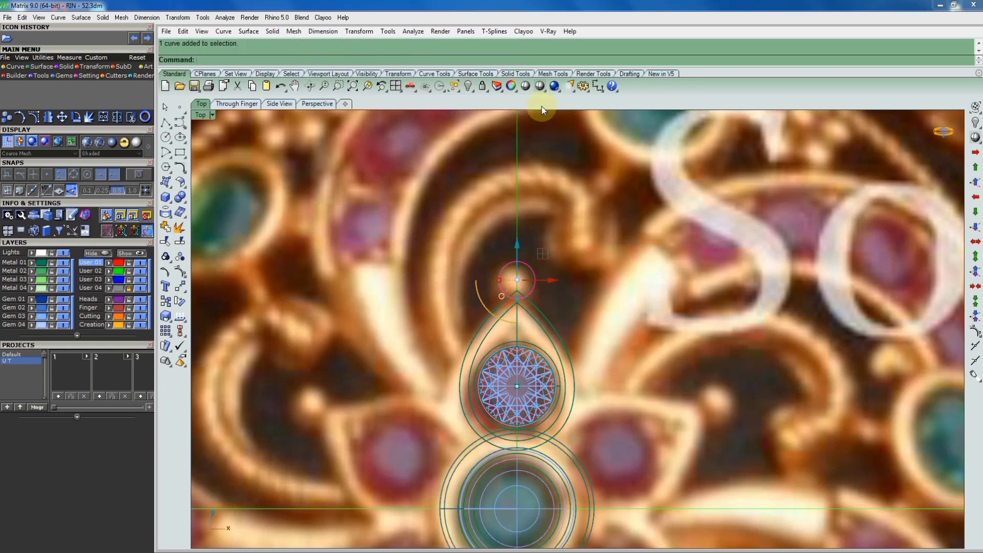
{"action": "left_click", "coordinate": [539, 85]}
{"action": "mouse_move", "coordinate": [576, 259]}
{"action": "right_mouse_down", "text": "ctrl+shift"}
{"action": "mouse_move", "coordinate": [561, 278]}
{"action": "mouse_move", "coordinate": [584, 259]}
{"action": "right_mouse_up", "text": "ctrl+shift"}
Clear the selection and orbit to a low side view of the settings
{"action": "key", "text": "ctrl+a"}
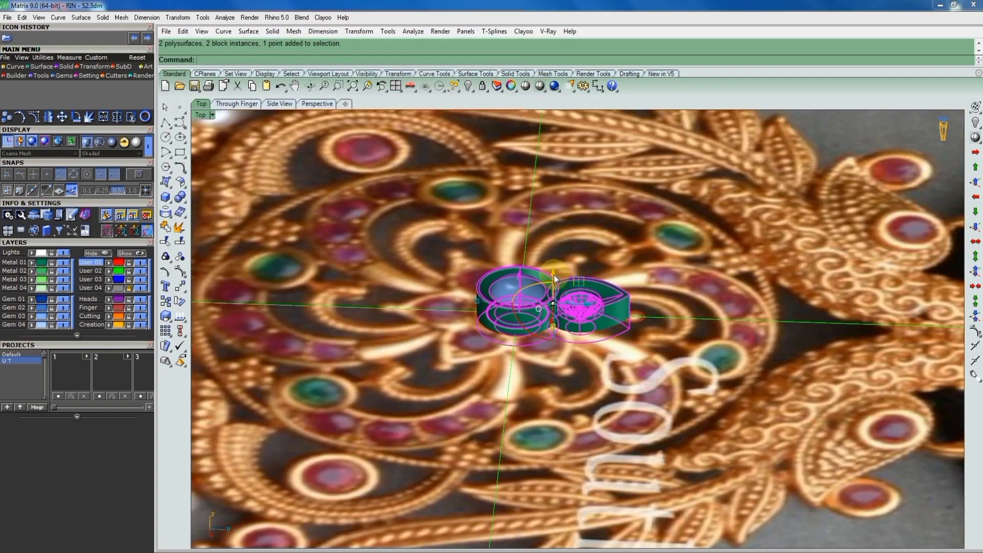
{"action": "left_click", "coordinate": [555, 275]}
{"action": "left_click", "coordinate": [552, 257]}
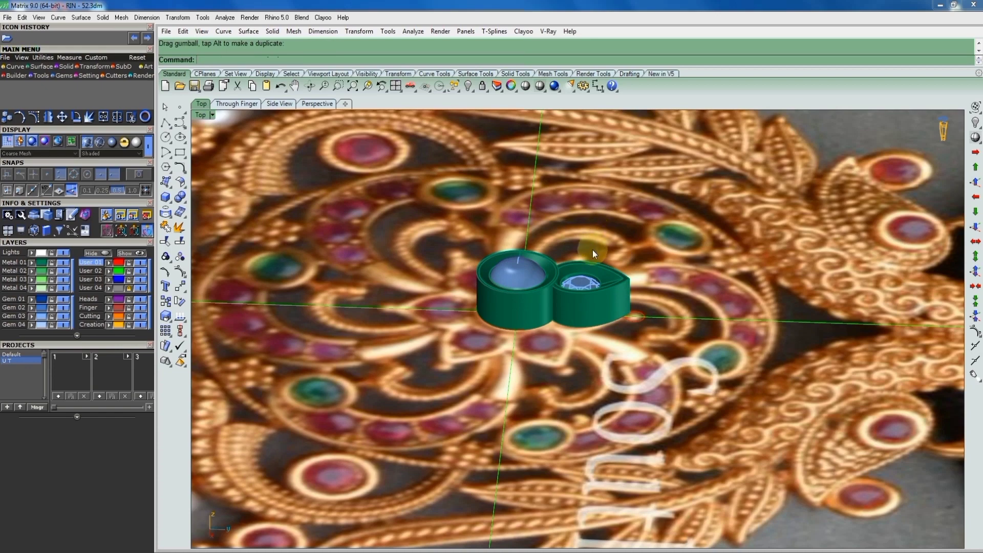
{"action": "mouse_move", "coordinate": [592, 250]}
{"action": "right_mouse_down", "text": "ctrl+shift"}
{"action": "mouse_move", "coordinate": [585, 223]}
{"action": "mouse_move", "coordinate": [641, 292]}
{"action": "mouse_move", "coordinate": [603, 250]}
{"action": "right_mouse_up", "text": "ctrl+shift"}
Extrude the small circle one-sided (BothSides=No) into a solid post
{"action": "left_click_drag", "start_coordinate": [604, 250], "coordinate": [676, 386]}
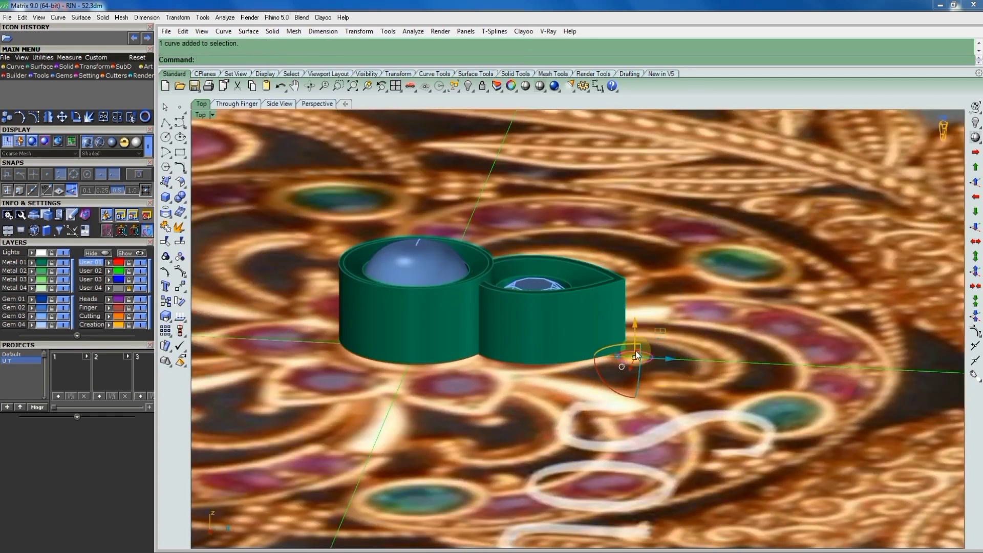
{"action": "right_click", "coordinate": [637, 345]}
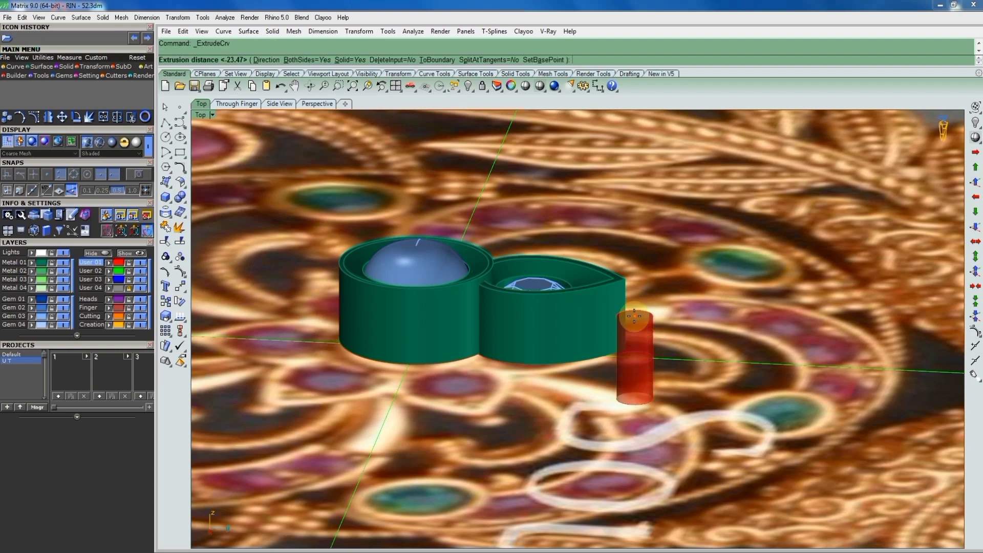
{"action": "type", "text": "B"}
{"action": "key", "text": "Return"}
{"action": "key", "text": "Return"}
{"action": "right_click_drag", "start_coordinate": [633, 318], "coordinate": [493, 170], "text": "ctrl+shift"}
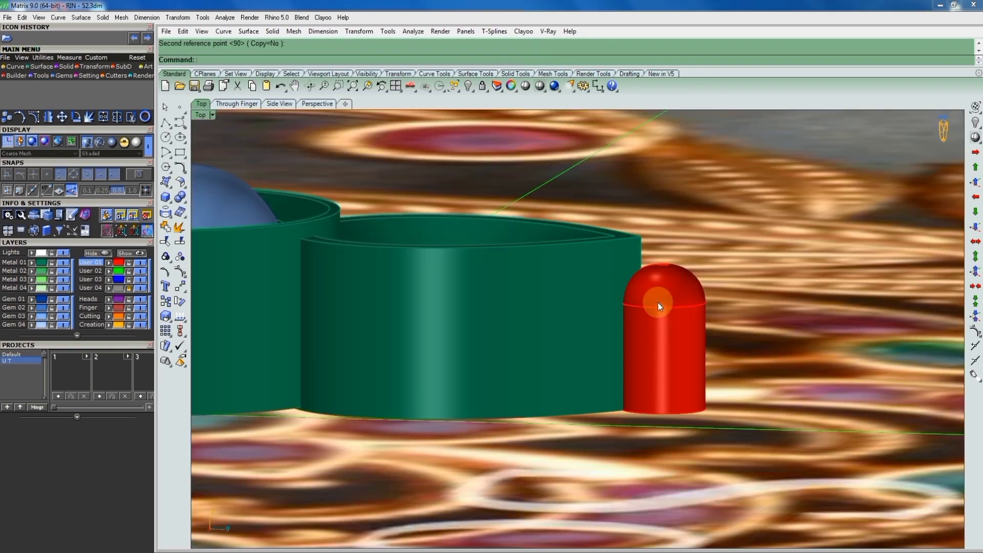
Select the new post and check it in the Right view
{"action": "left_click", "coordinate": [646, 294]}
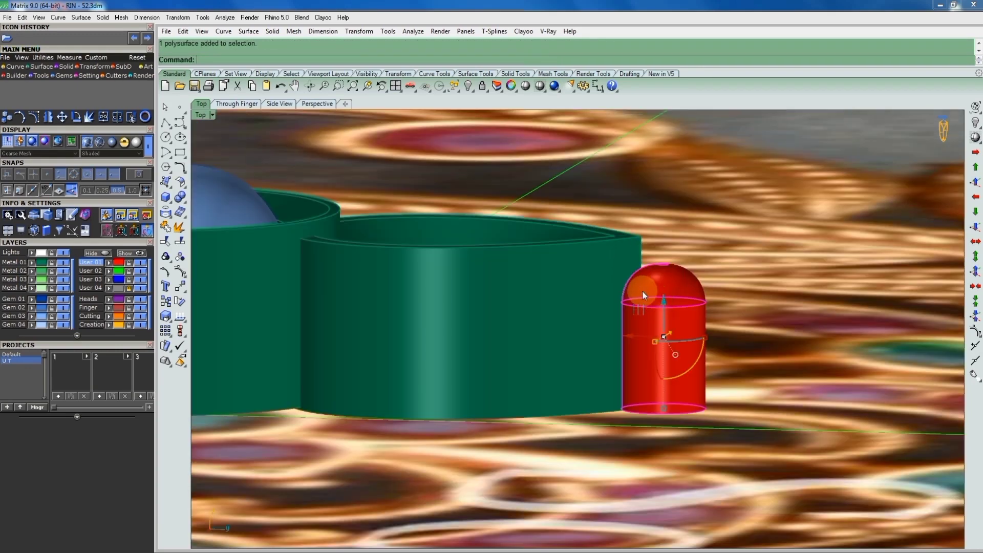
{"action": "key", "text": "ctrl+F3"}
{"action": "scroll", "coordinate": [647, 337], "scroll_direction": "up", "scroll_amount": 1}
{"action": "scroll", "coordinate": [639, 386], "scroll_direction": "up", "scroll_amount": 1}
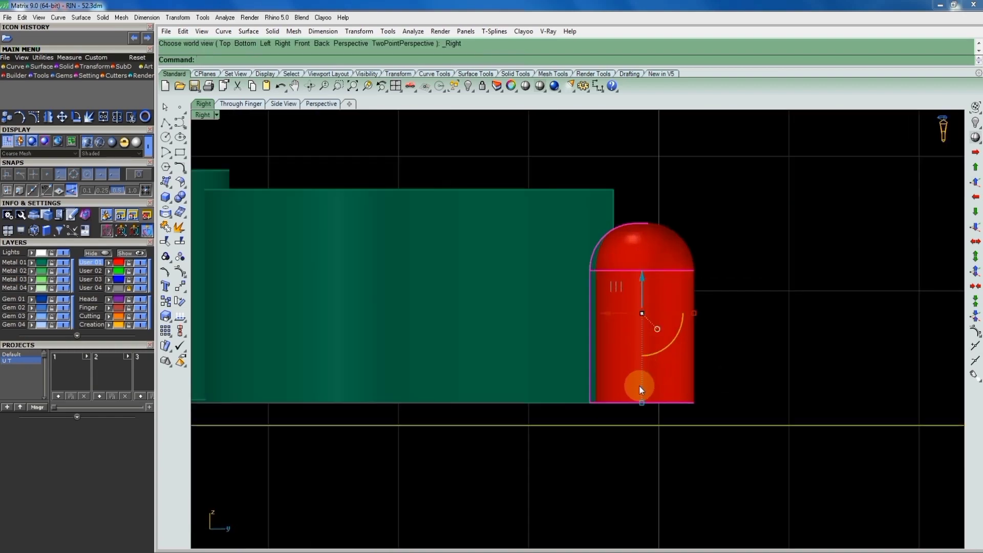
{"action": "scroll", "coordinate": [598, 411], "scroll_direction": "up", "scroll_amount": 5}
{"action": "scroll", "coordinate": [602, 398], "scroll_direction": "down", "scroll_amount": 5}
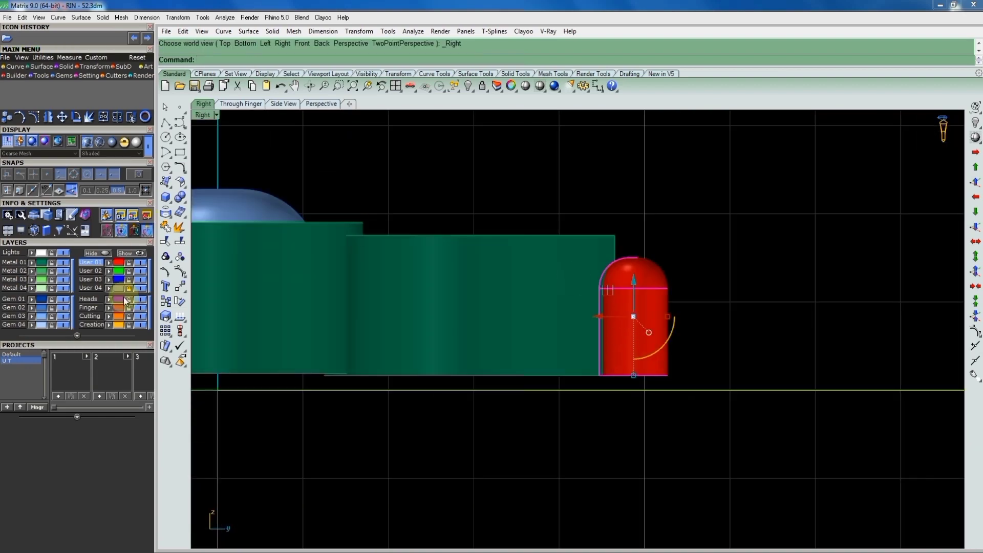
Group the teardrop setting, its gem and the tip post into one petal
{"action": "left_click", "coordinate": [659, 243]}
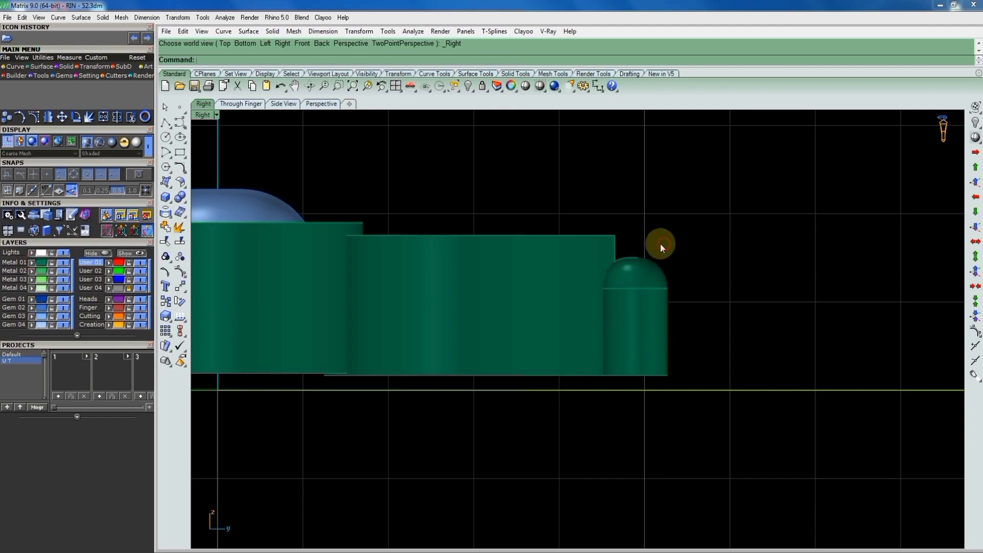
{"action": "left_click_drag", "start_coordinate": [660, 243], "coordinate": [591, 291]}
{"action": "scroll", "coordinate": [630, 289], "scroll_direction": "down", "scroll_amount": 3}
{"action": "key", "text": "ctrl+F1"}
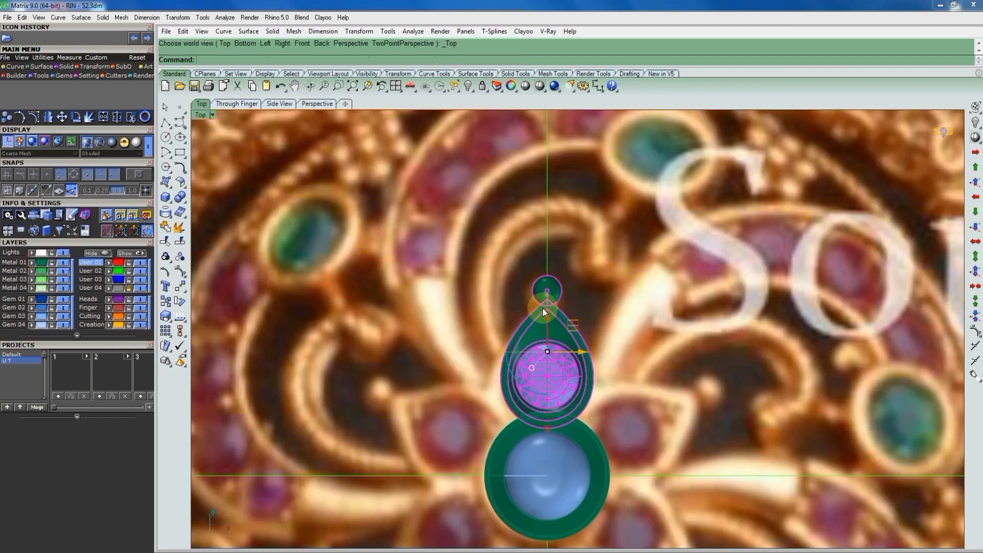
{"action": "scroll", "coordinate": [543, 308], "scroll_direction": "up", "scroll_amount": 3}
{"action": "scroll", "coordinate": [564, 290], "scroll_direction": "down", "scroll_amount": 2}
{"action": "scroll", "coordinate": [536, 267], "scroll_direction": "down", "scroll_amount": 2}
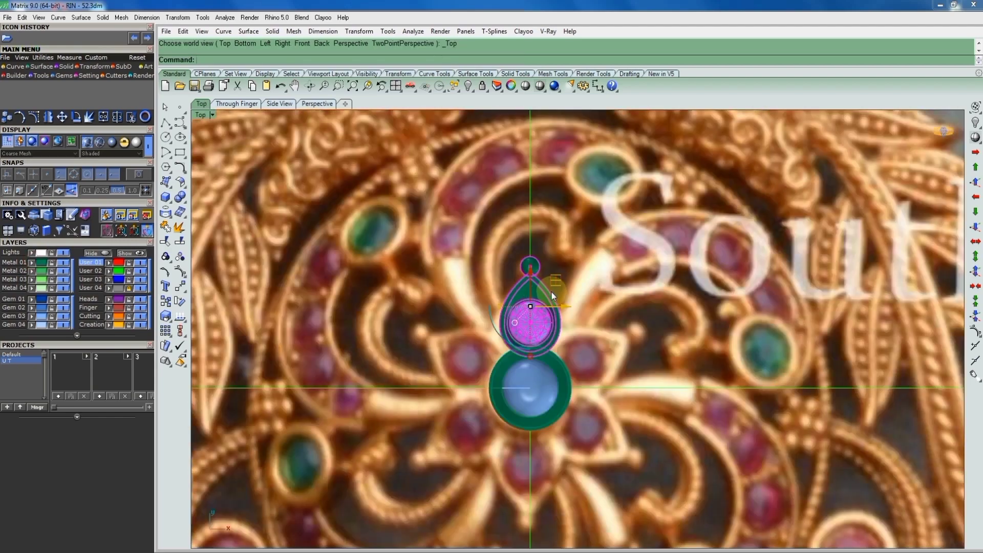
{"action": "scroll", "coordinate": [553, 277], "scroll_direction": "up", "scroll_amount": 2}
{"action": "left_click", "coordinate": [529, 279]}
{"action": "scroll", "coordinate": [530, 285], "scroll_direction": "up", "scroll_amount": 2}
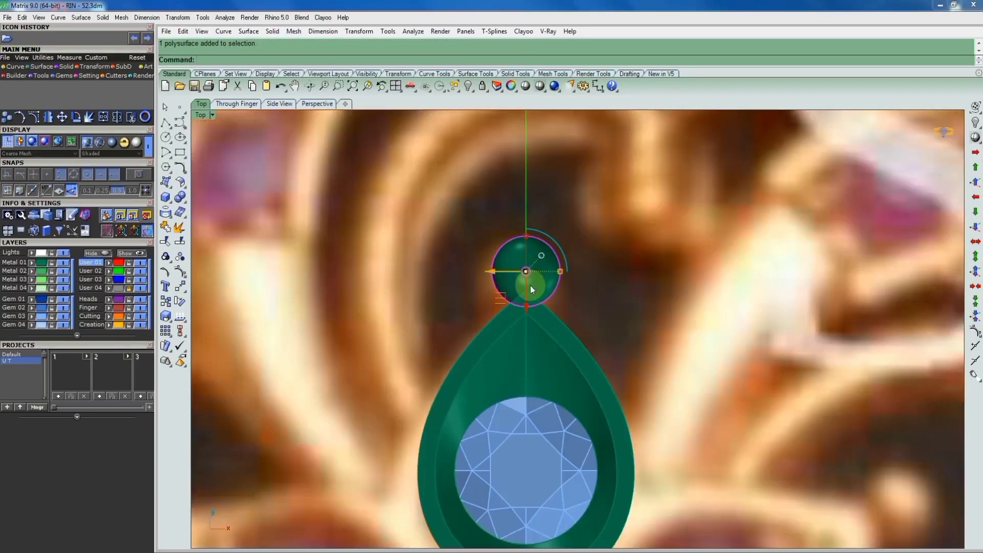
{"action": "scroll", "coordinate": [530, 285], "scroll_direction": "up", "scroll_amount": 1}
{"action": "scroll", "coordinate": [530, 306], "scroll_direction": "down", "scroll_amount": 2}
{"action": "left_click", "coordinate": [535, 345]}
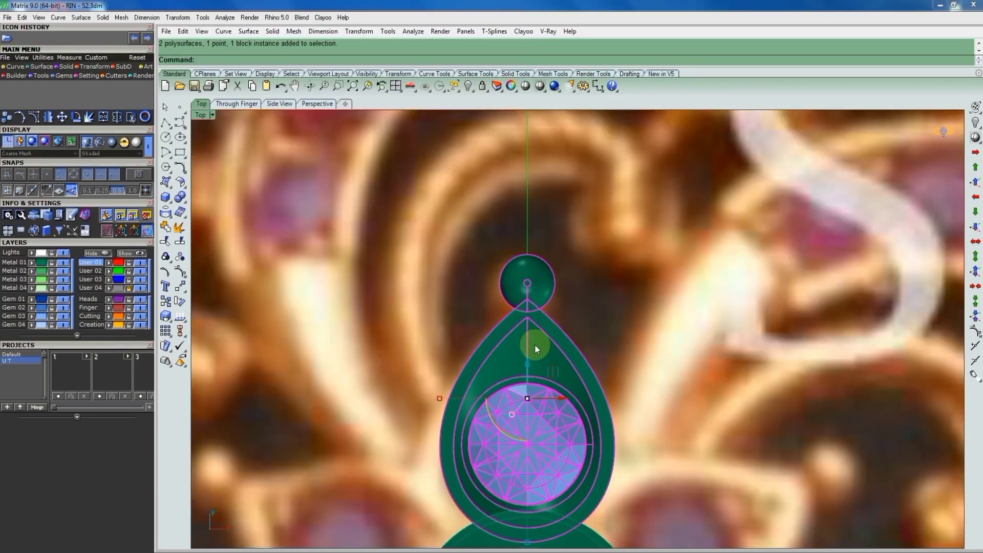
{"action": "scroll", "coordinate": [543, 333], "scroll_direction": "down", "scroll_amount": 3}
{"action": "type", "text": "group"}
{"action": "key", "text": "Return"}
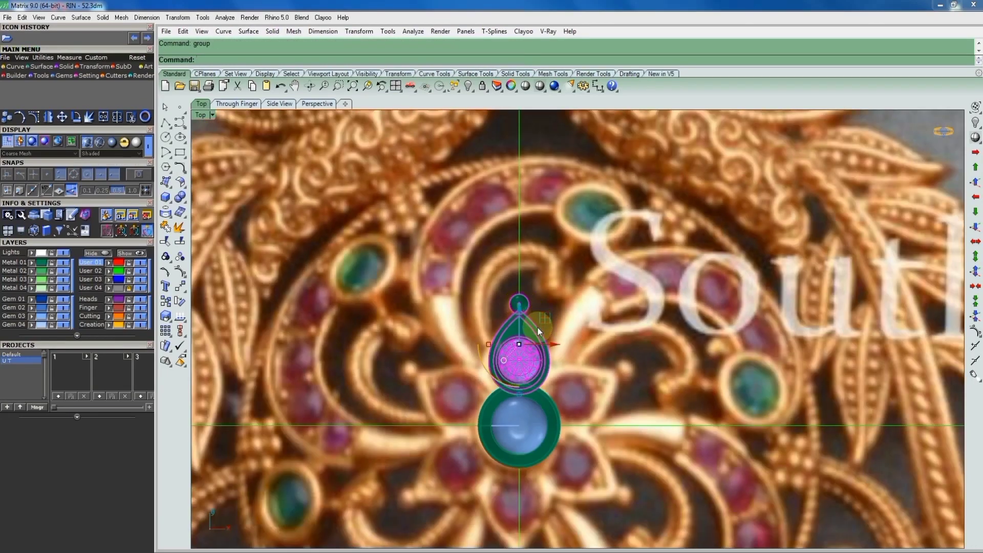
Polar-array the petal around centre 0 with 6 items
{"action": "scroll", "coordinate": [542, 329], "scroll_direction": "down", "scroll_amount": 3}
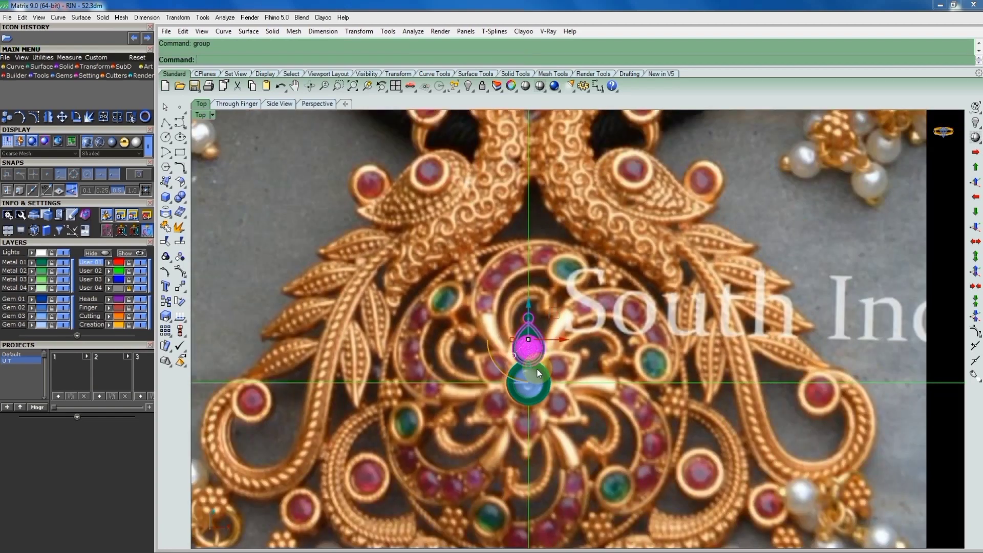
{"action": "type", "text": "arraypolar"}
{"action": "key", "text": "Return"}
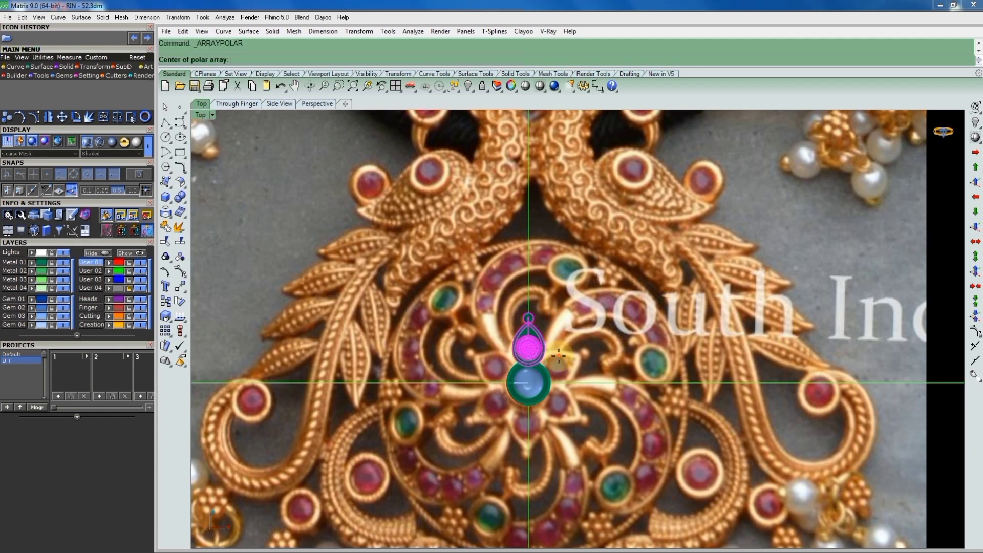
{"action": "type", "text": "0"}
{"action": "key", "text": "Return"}
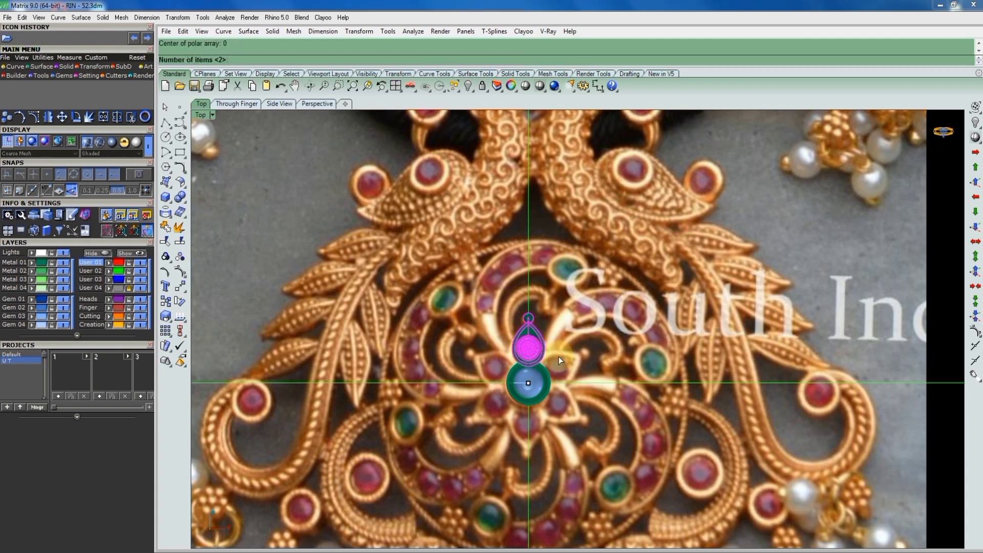
{"action": "type", "text": "6"}
{"action": "key", "text": "Return"}
{"action": "key", "text": "Return"}
{"action": "key", "text": "Return"}
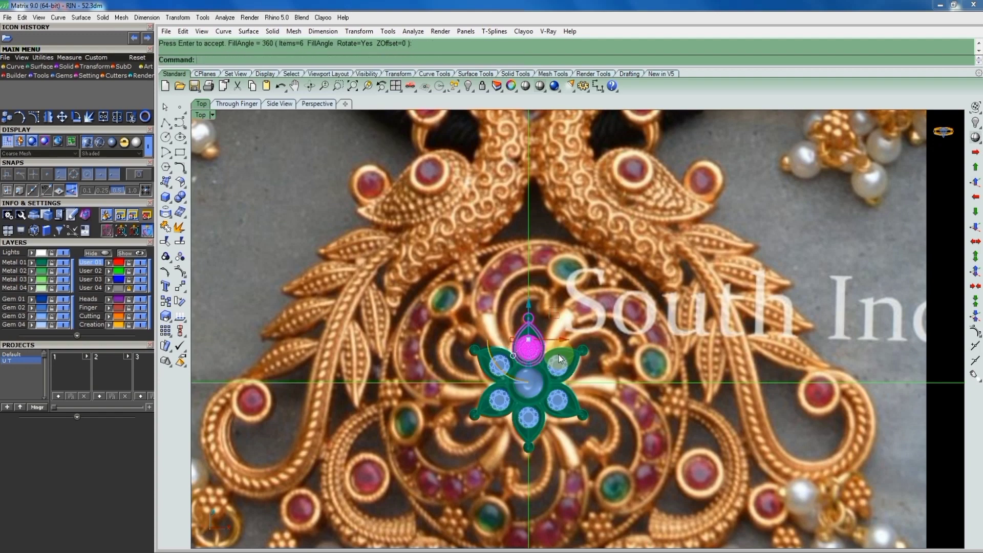
Ungroup the top petal and select its gem
{"action": "scroll", "coordinate": [533, 331], "scroll_direction": "up", "scroll_amount": 2}
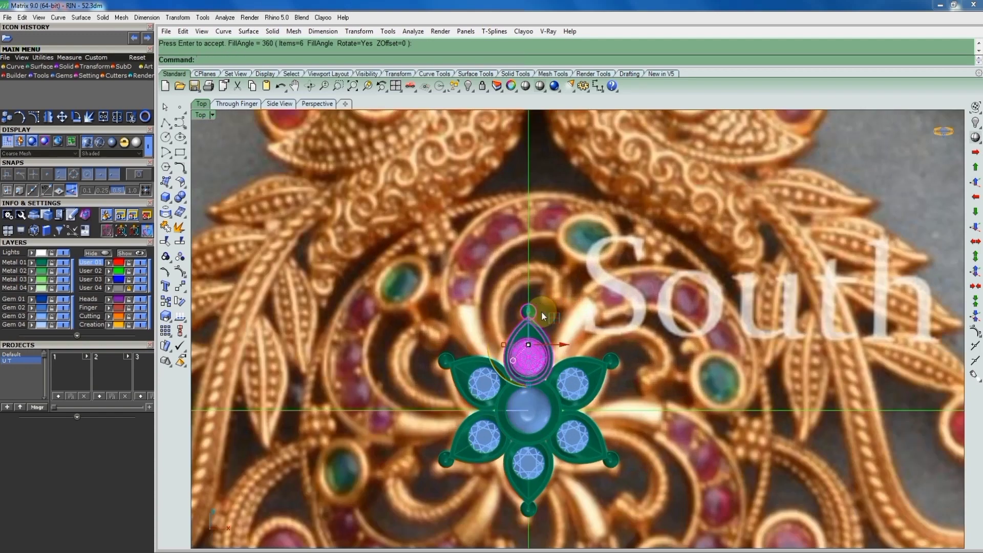
{"action": "key", "text": "Escape"}
{"action": "scroll", "coordinate": [543, 328], "scroll_direction": "up", "scroll_amount": 2}
{"action": "left_click", "coordinate": [527, 327]}
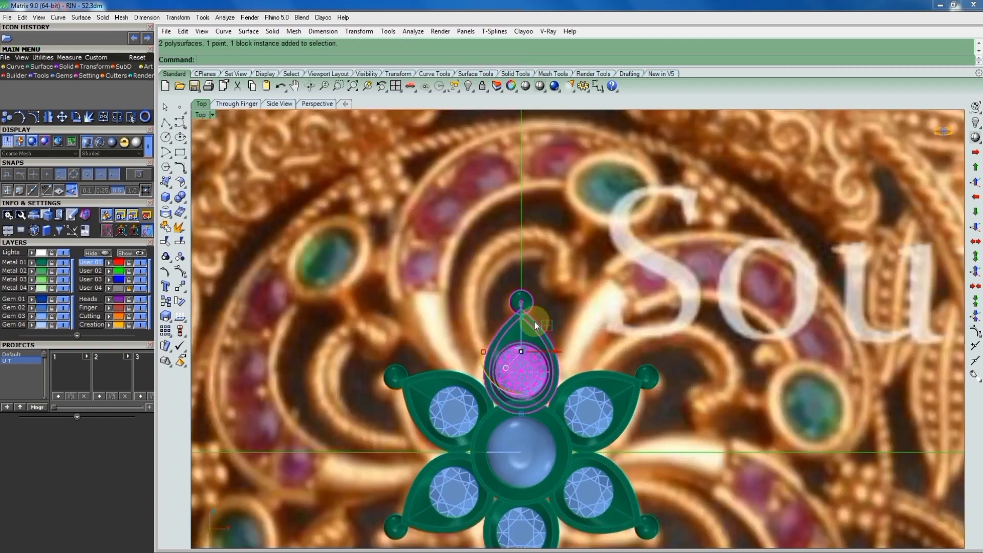
{"action": "left_click", "coordinate": [576, 294]}
{"action": "left_click", "coordinate": [528, 330]}
{"action": "key", "text": "ctrl+shift+g"}
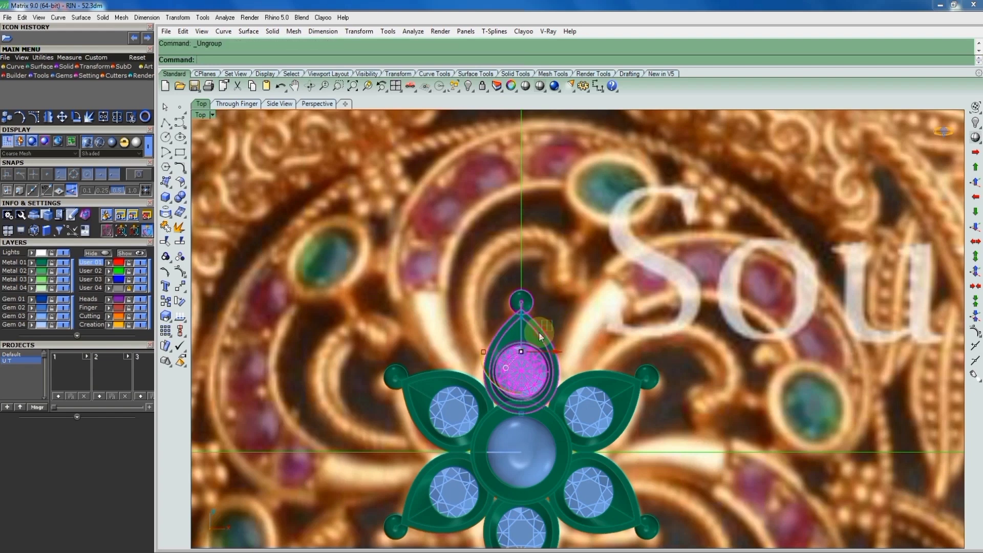
{"action": "left_click", "coordinate": [536, 326]}
{"action": "scroll", "coordinate": [535, 326], "scroll_direction": "up", "scroll_amount": 1}
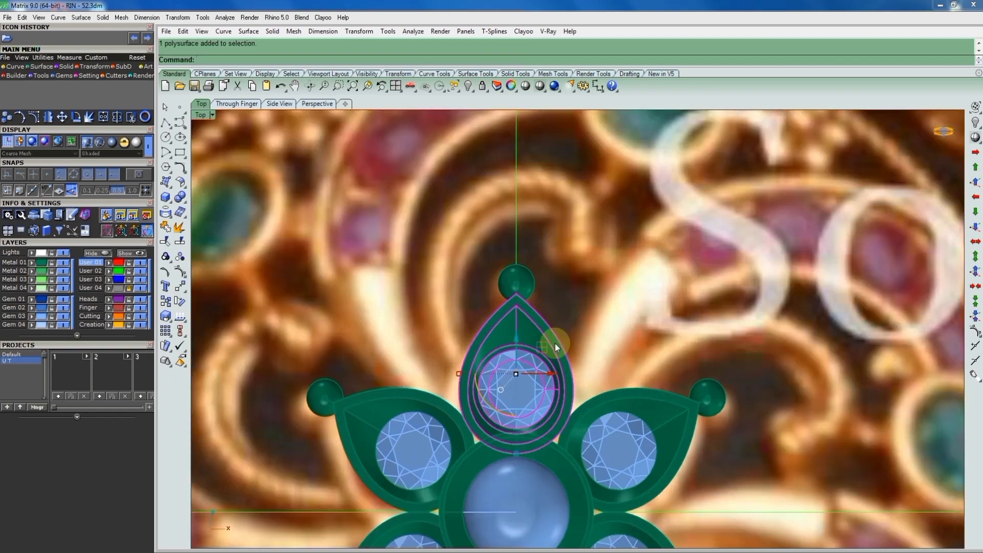
{"action": "left_click_drag", "start_coordinate": [537, 371], "coordinate": [540, 370]}
{"action": "scroll", "coordinate": [540, 371], "scroll_direction": "down", "scroll_amount": 2}
Group the top petal's gem and rotate the petal downward in the Right view
{"action": "key", "text": "ctrl+g"}
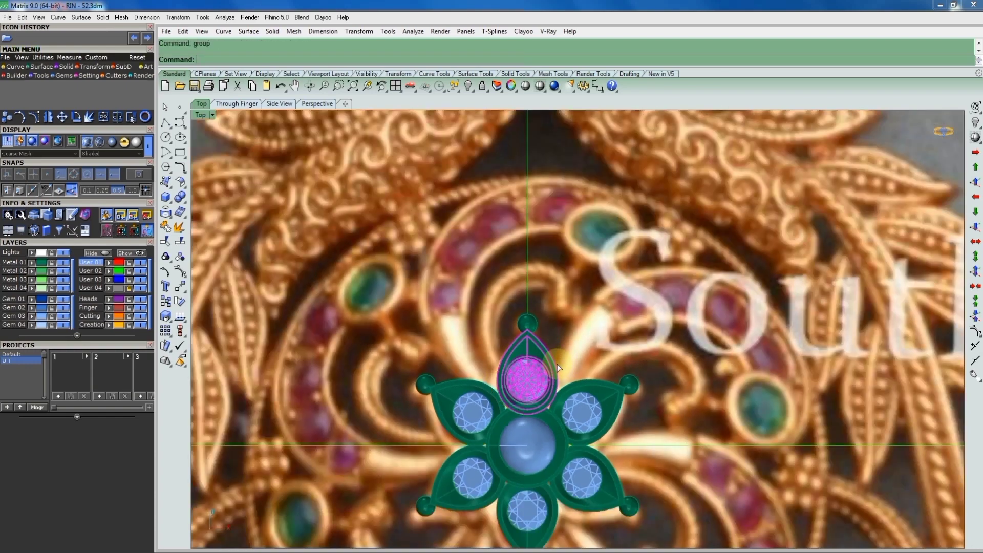
{"action": "key", "text": "ctrl+F3"}
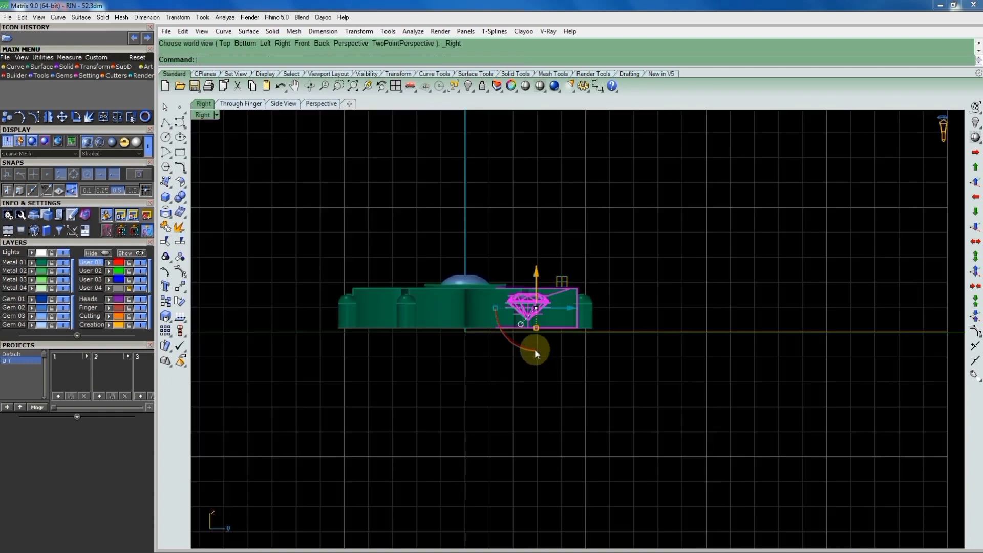
{"action": "type", "text": "ro"}
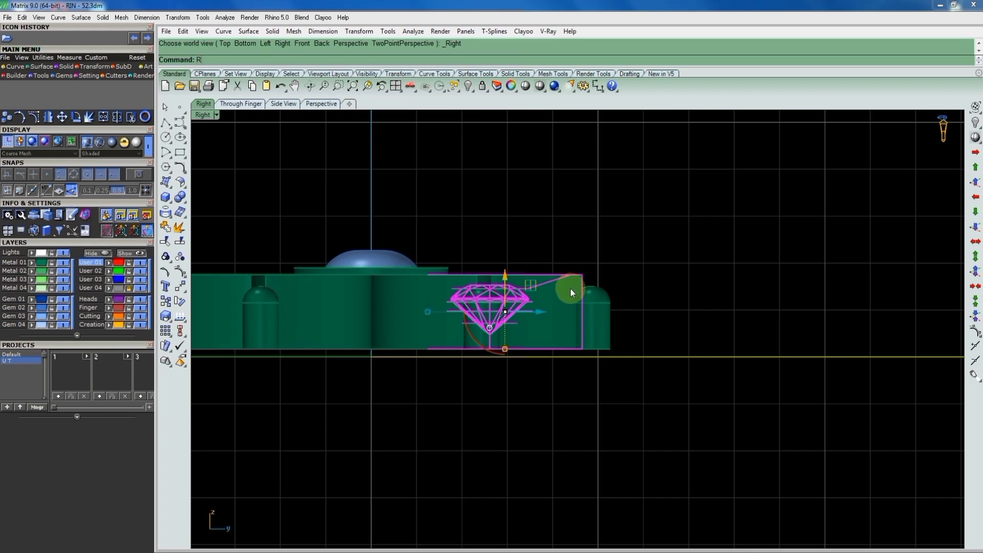
{"action": "key", "text": "Return"}
{"action": "left_click", "coordinate": [572, 293]}
{"action": "left_click", "coordinate": [396, 311]}
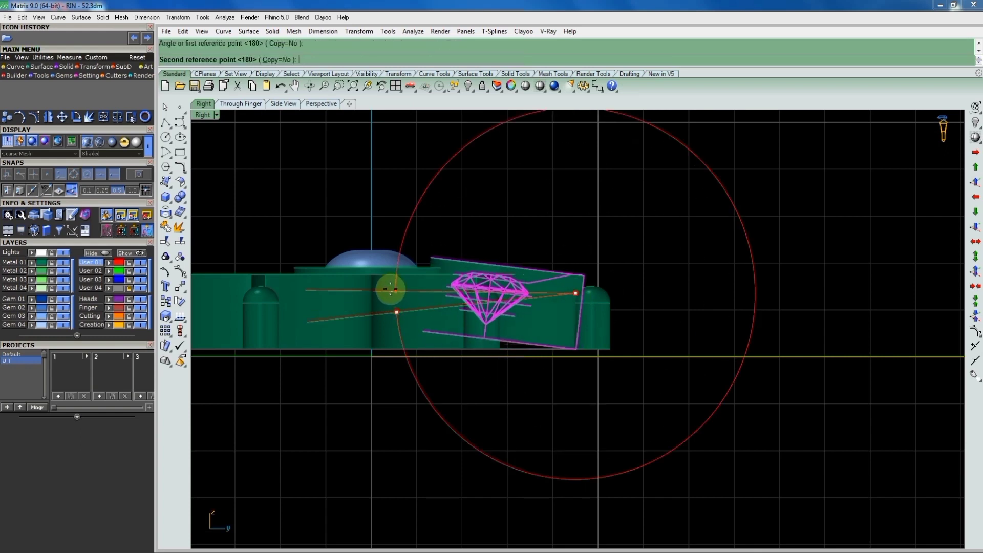
{"action": "left_click", "coordinate": [389, 281]}
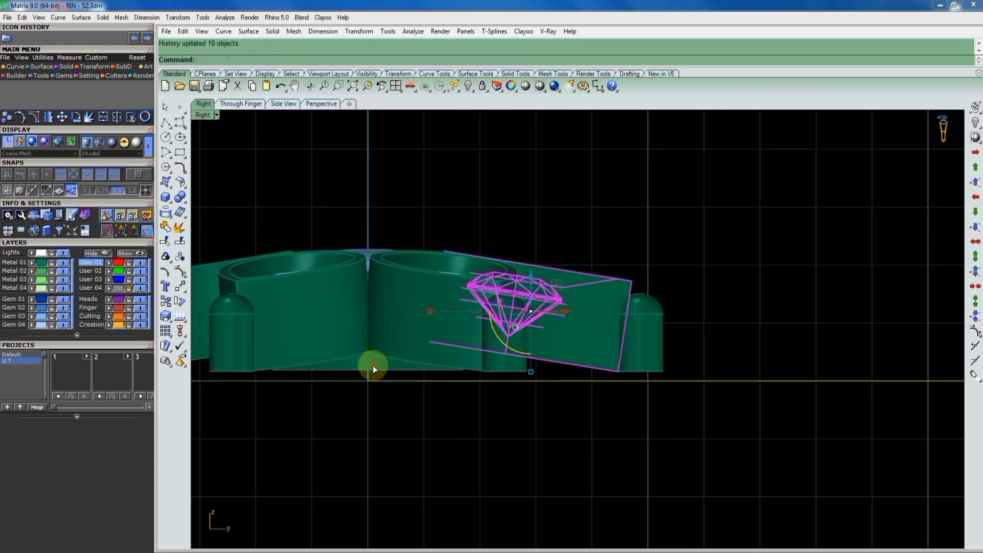
Lift the petal's gem and rotate it to match the tilt, then return to Top view
{"action": "left_click", "coordinate": [377, 273]}
{"action": "left_click_drag", "start_coordinate": [368, 275], "coordinate": [368, 220]}
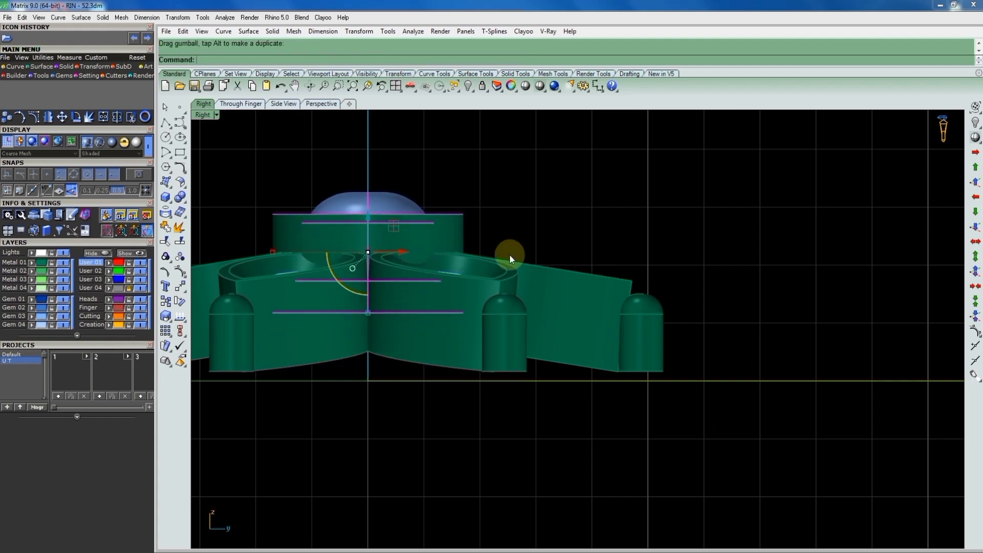
{"action": "left_click_drag", "start_coordinate": [371, 228], "coordinate": [368, 214]}
{"action": "left_click_drag", "start_coordinate": [528, 246], "coordinate": [537, 276]}
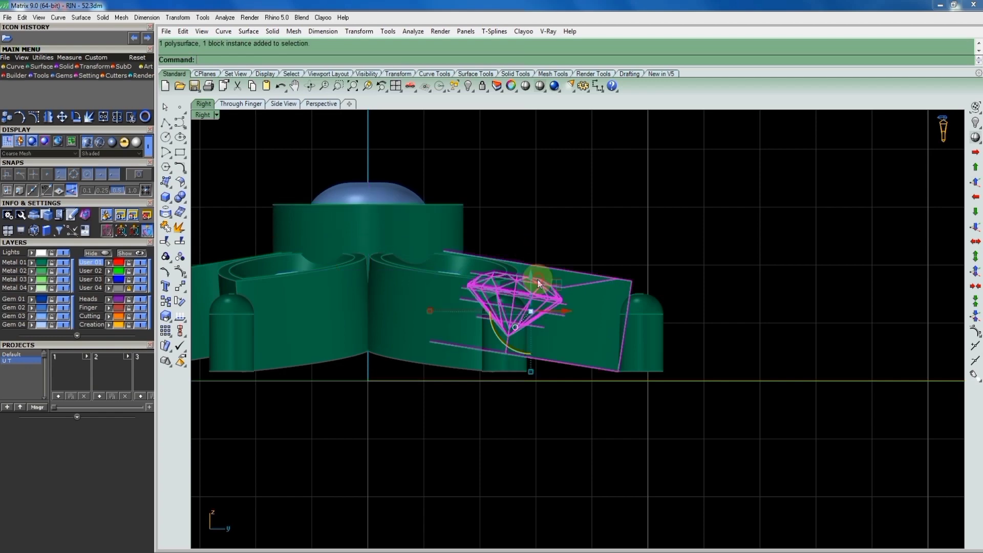
{"action": "type", "text": "rotate"}
{"action": "key", "text": "Return"}
{"action": "left_click", "coordinate": [521, 270]}
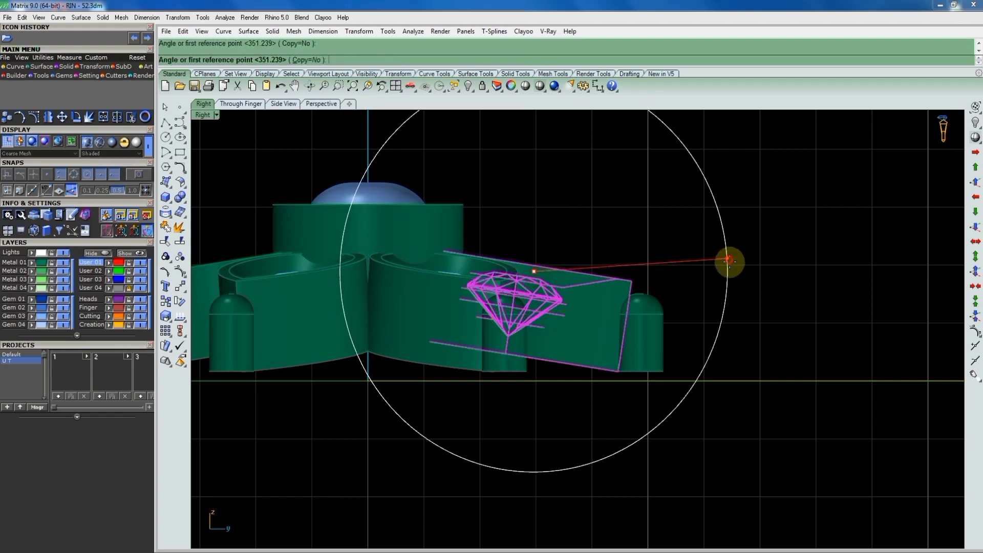
{"action": "left_click", "coordinate": [731, 264]}
{"action": "key", "text": "Escape"}
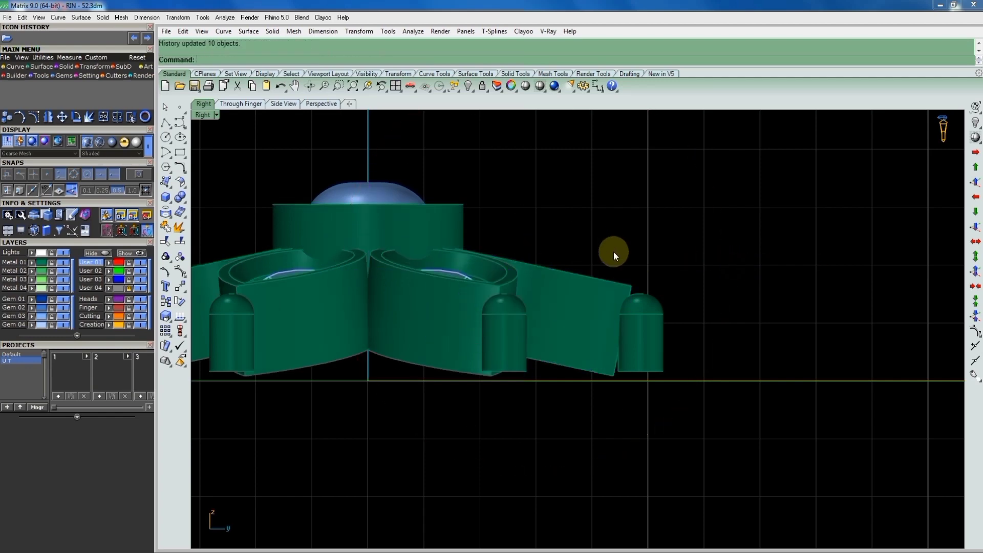
{"action": "key", "text": "F5"}
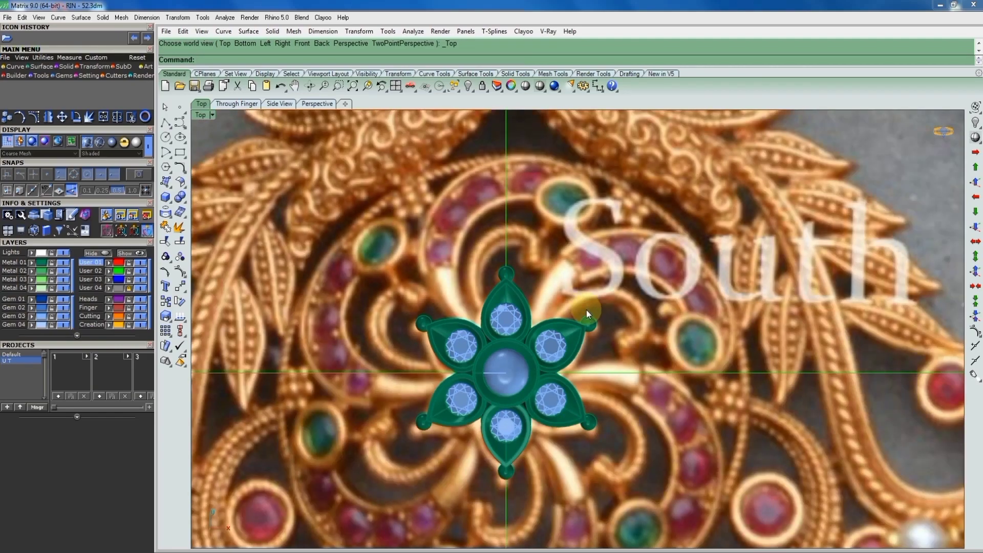
In Right view, select the tip post at the tilted petal and undo its accidental stretch
{"action": "scroll", "coordinate": [586, 309], "scroll_direction": "down", "scroll_amount": 5}
{"action": "scroll", "coordinate": [633, 309], "scroll_direction": "up", "scroll_amount": 3}
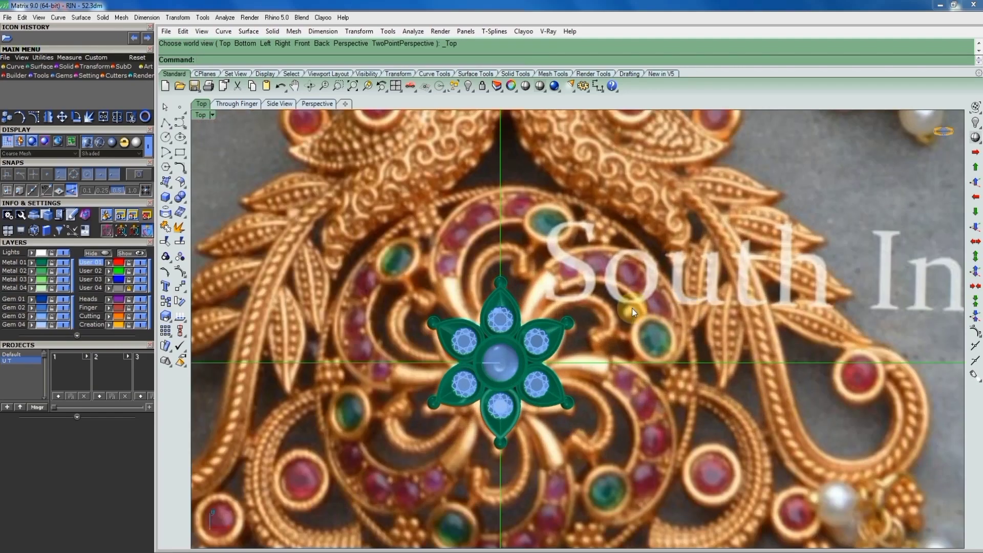
{"action": "scroll", "coordinate": [453, 296], "scroll_direction": "up", "scroll_amount": 5}
{"action": "mouse_move", "coordinate": [632, 341]}
{"action": "right_mouse_down"}
{"action": "mouse_move", "coordinate": [437, 229]}
{"action": "mouse_move", "coordinate": [417, 204]}
{"action": "mouse_move", "coordinate": [479, 241]}
{"action": "right_mouse_up"}
{"action": "key", "text": "ctrl+F3"}
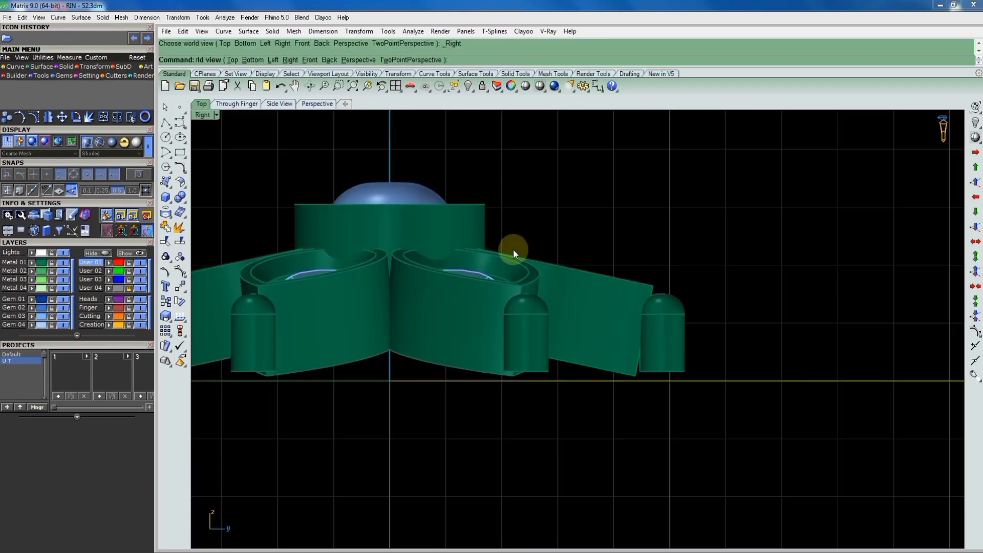
{"action": "scroll", "coordinate": [553, 277], "scroll_direction": "down", "scroll_amount": 3}
{"action": "scroll", "coordinate": [589, 281], "scroll_direction": "up", "scroll_amount": 2}
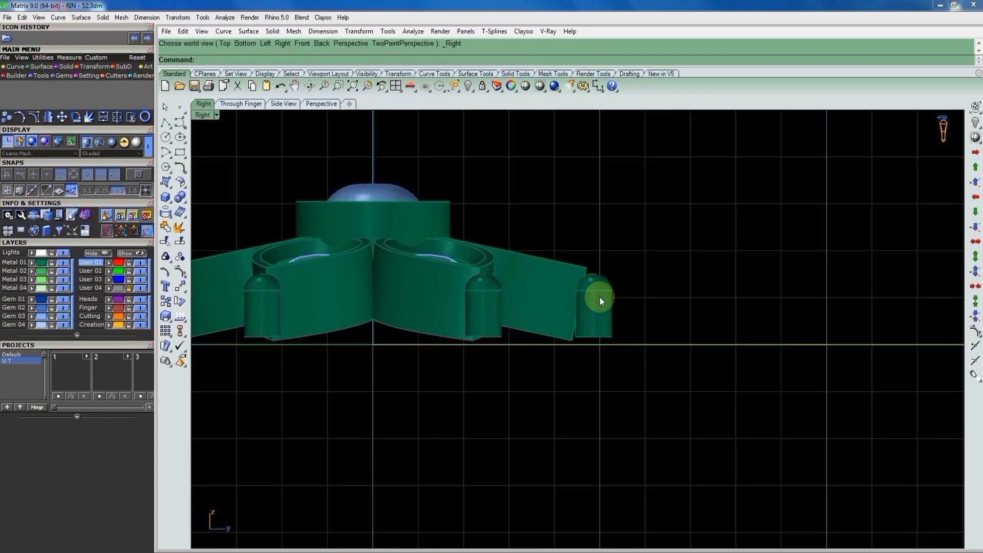
{"action": "scroll", "coordinate": [603, 301], "scroll_direction": "up", "scroll_amount": 2}
{"action": "left_click", "coordinate": [603, 302]}
{"action": "scroll", "coordinate": [605, 327], "scroll_direction": "up", "scroll_amount": 2}
{"action": "scroll", "coordinate": [606, 333], "scroll_direction": "up", "scroll_amount": 2}
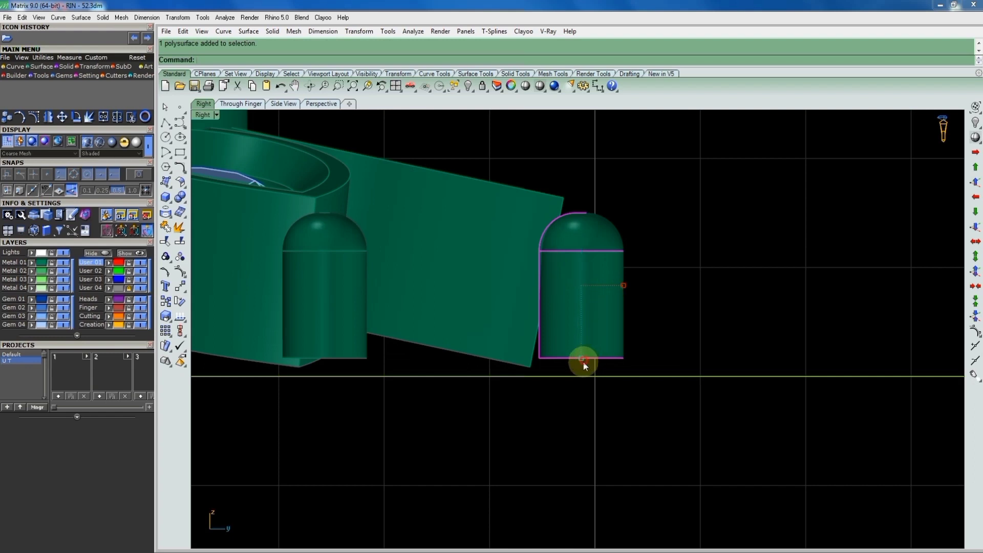
{"action": "left_click_drag", "start_coordinate": [582, 361], "coordinate": [585, 367]}
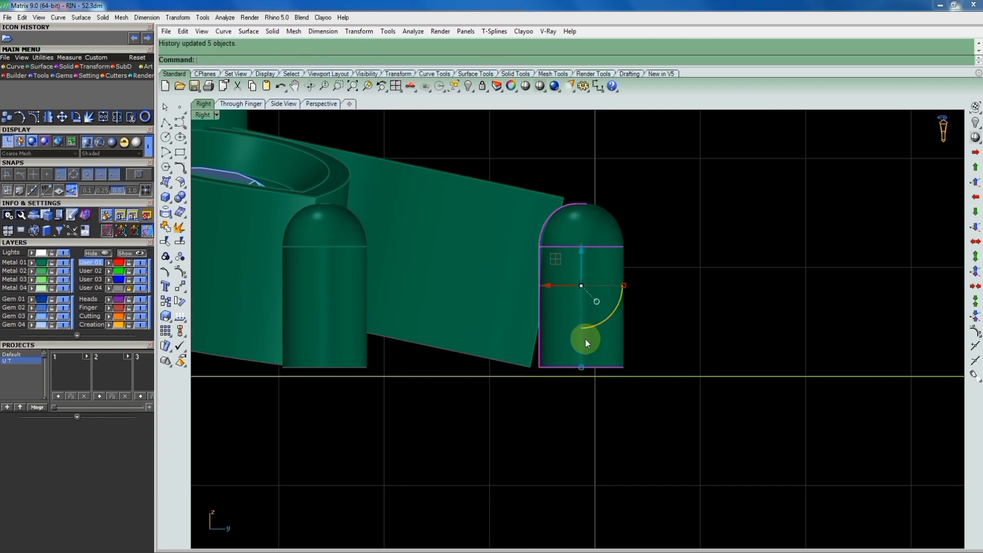
{"action": "key", "text": "ctrl+z"}
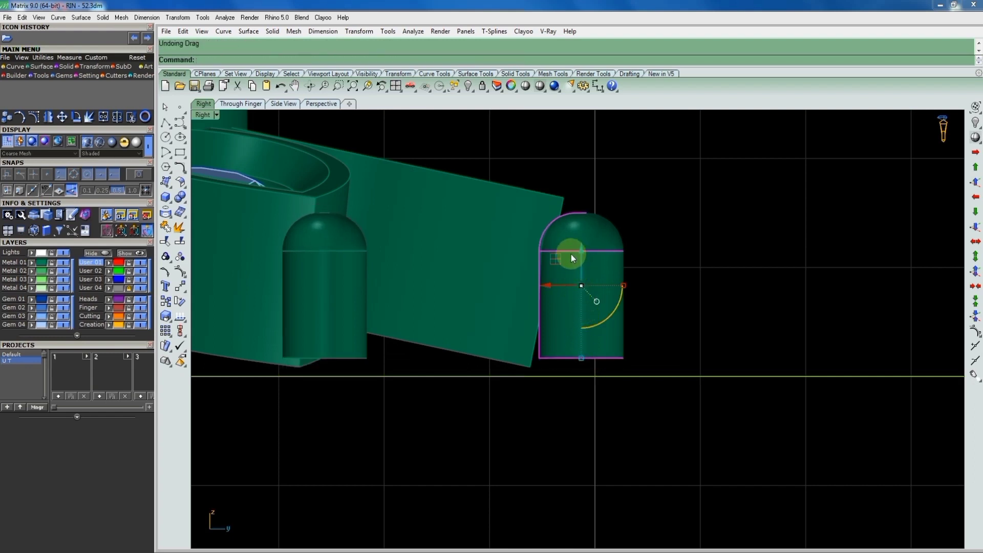
Rotate the post to the petal's angle, lower it onto the petal's end, and return to Top view
{"action": "key", "text": "Return"}
{"action": "left_click", "coordinate": [546, 235]}
{"action": "left_click", "coordinate": [712, 259]}
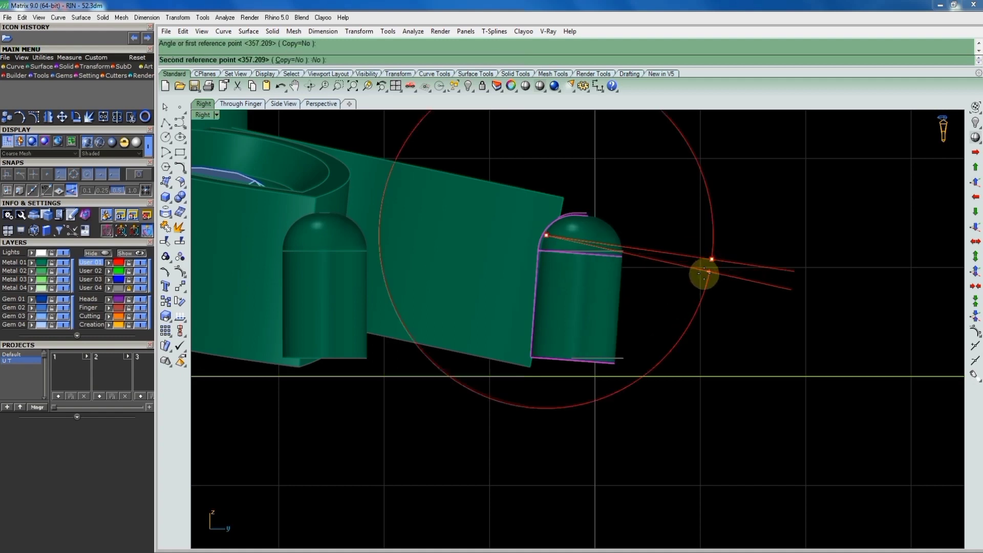
{"action": "left_click", "coordinate": [697, 286]}
{"action": "left_click_drag", "start_coordinate": [581, 272], "coordinate": [573, 346]}
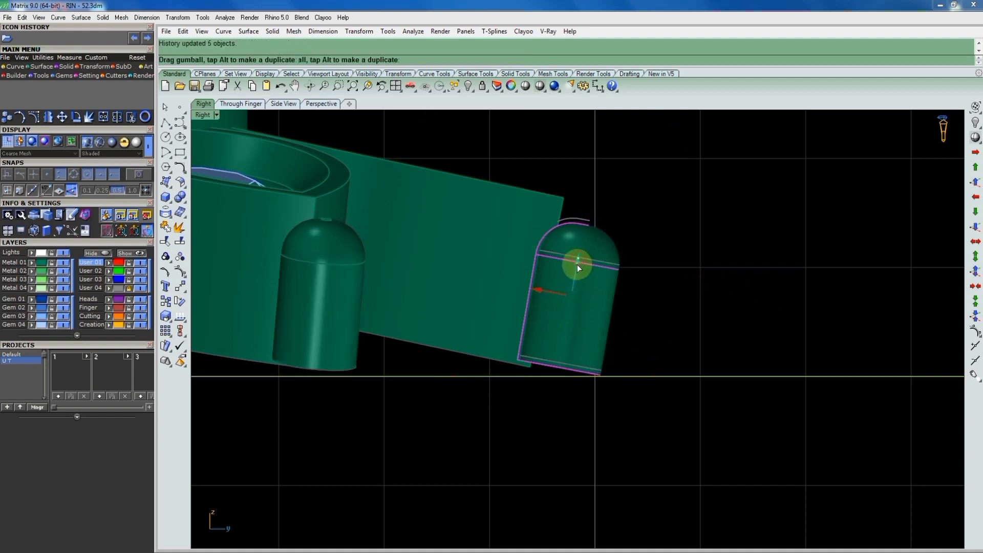
{"action": "scroll", "coordinate": [559, 375], "scroll_direction": "up", "scroll_amount": 1}
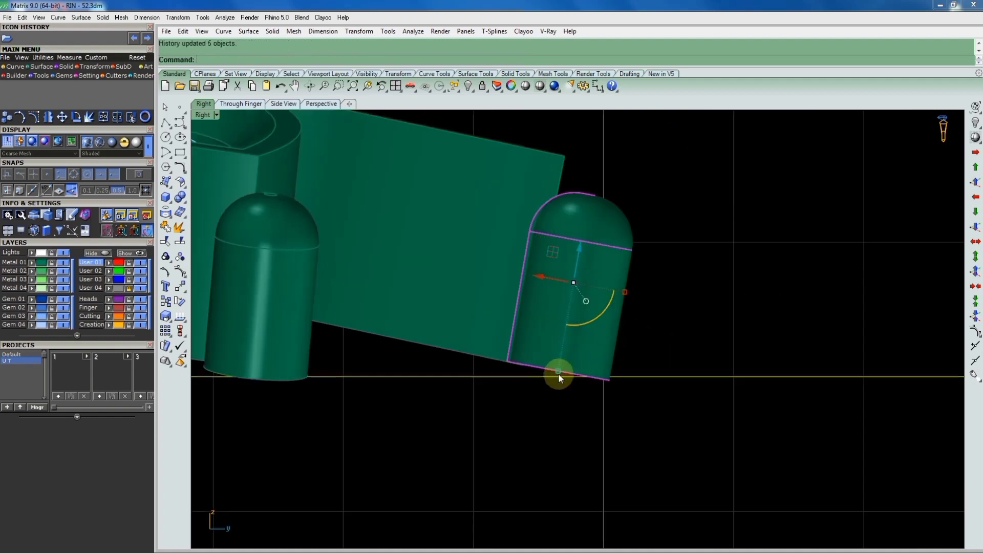
{"action": "scroll", "coordinate": [577, 279], "scroll_direction": "up", "scroll_amount": 3}
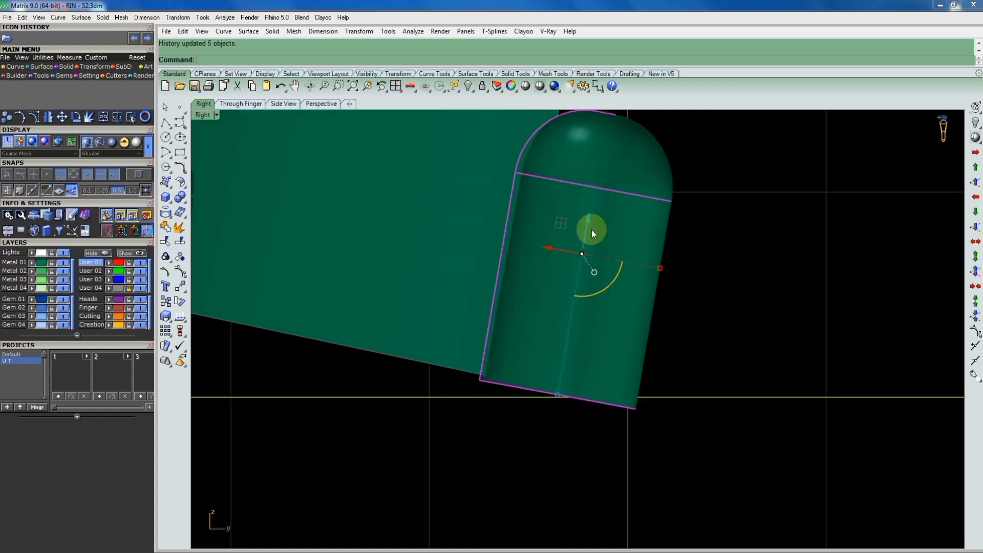
{"action": "scroll", "coordinate": [589, 233], "scroll_direction": "down", "scroll_amount": 3}
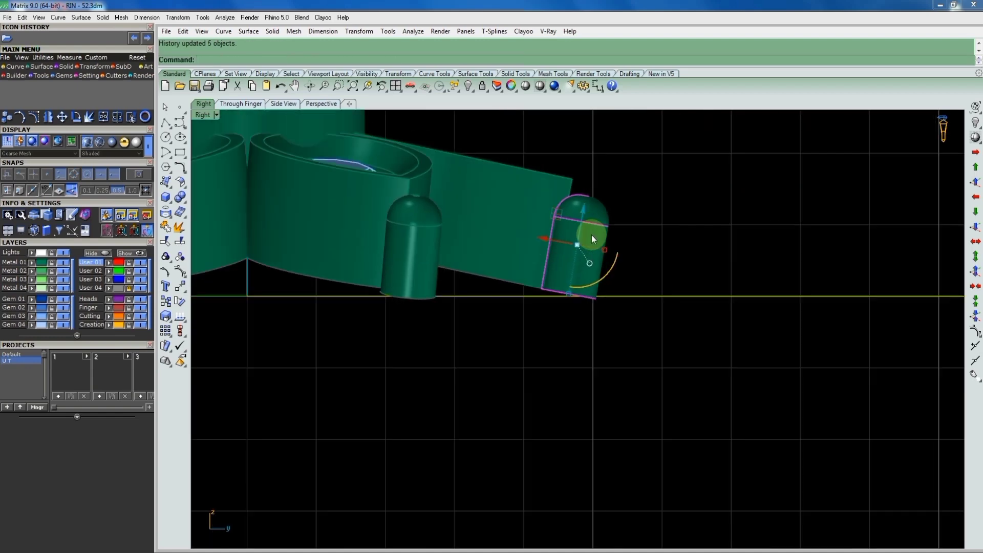
{"action": "scroll", "coordinate": [594, 235], "scroll_direction": "down", "scroll_amount": 2}
{"action": "key", "text": "ctrl+F1"}
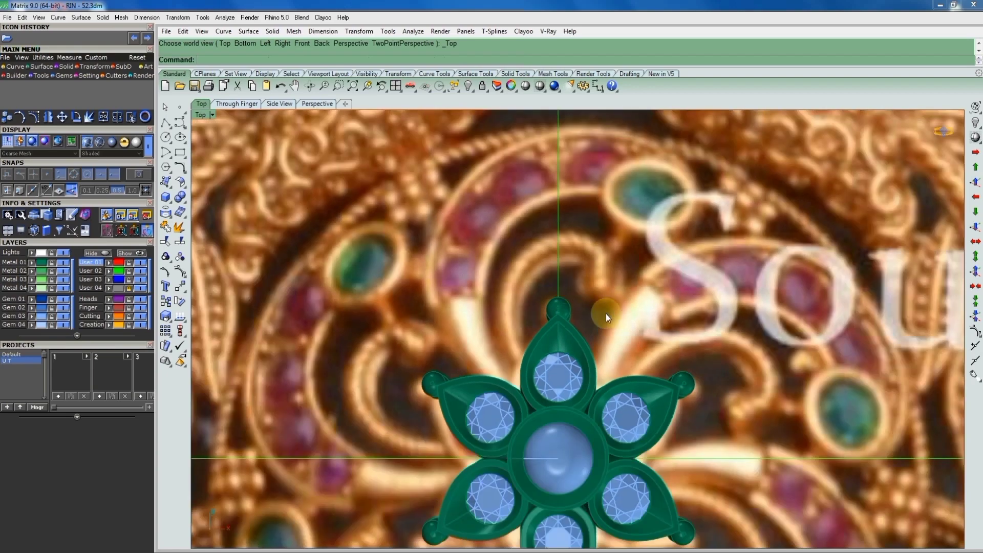
{"action": "scroll", "coordinate": [606, 314], "scroll_direction": "down", "scroll_amount": 3}
Rotate the top petal head and its gem into their new orientation with the gumball
{"action": "scroll", "coordinate": [548, 317], "scroll_direction": "up", "scroll_amount": 3}
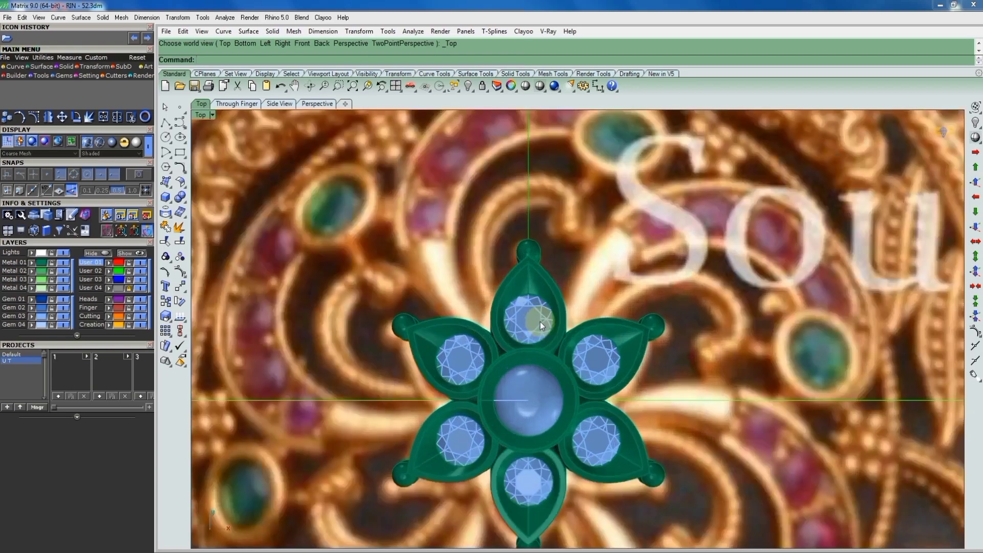
{"action": "scroll", "coordinate": [543, 333], "scroll_direction": "down", "scroll_amount": 2}
{"action": "scroll", "coordinate": [544, 342], "scroll_direction": "up", "scroll_amount": 2}
{"action": "scroll", "coordinate": [547, 215], "scroll_direction": "up", "scroll_amount": 2}
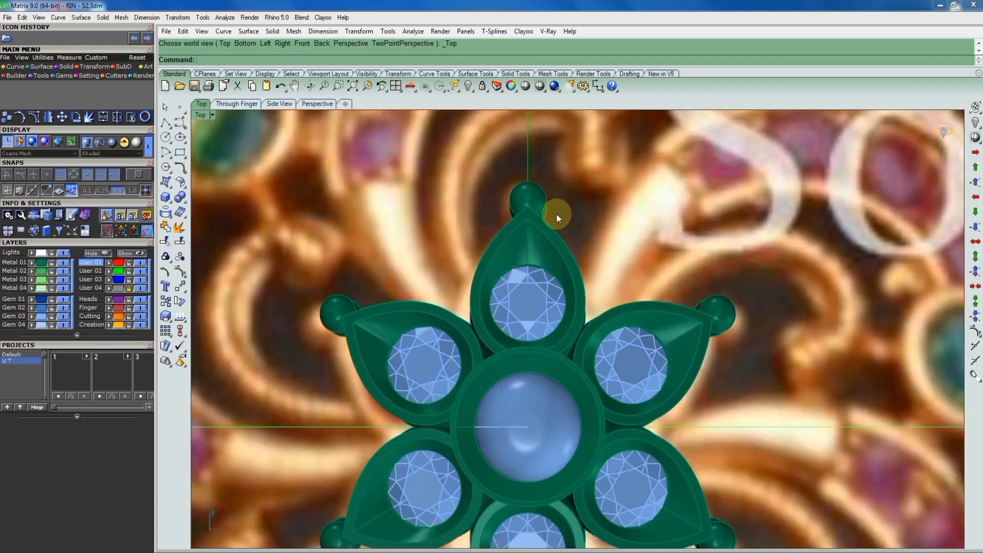
{"action": "left_click", "coordinate": [546, 229]}
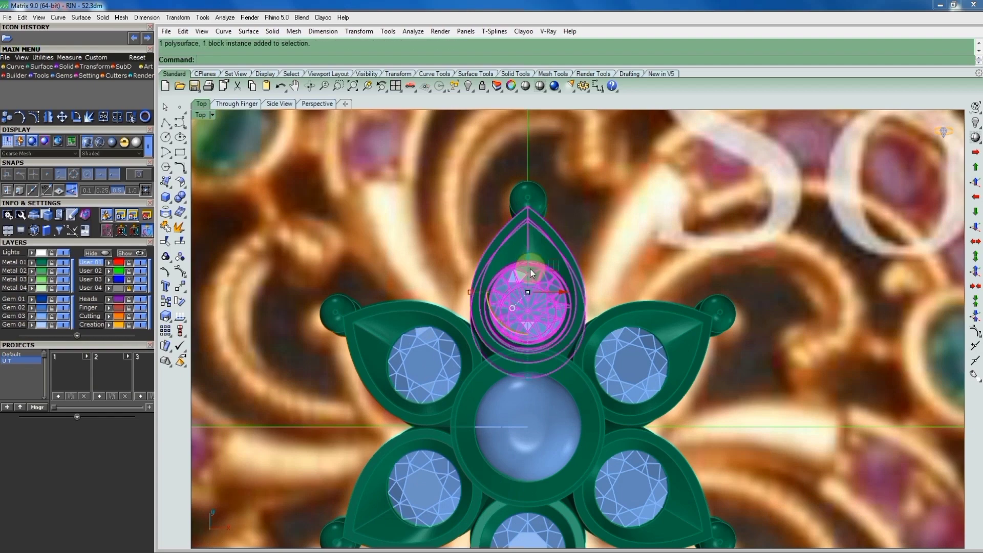
{"action": "left_click_drag", "start_coordinate": [531, 272], "coordinate": [529, 261]}
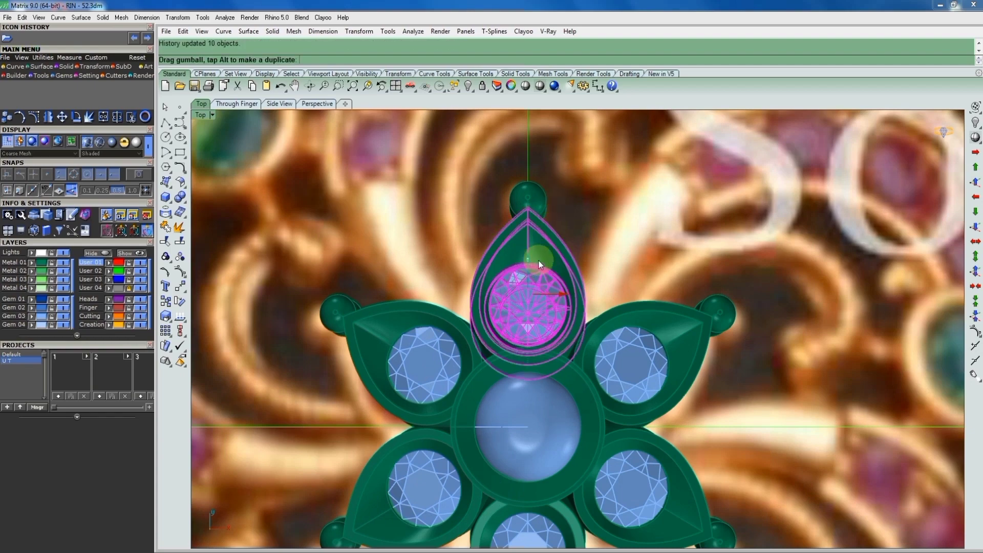
{"action": "left_click", "coordinate": [582, 244]}
{"action": "scroll", "coordinate": [508, 263], "scroll_direction": "down", "scroll_amount": 3}
{"action": "scroll", "coordinate": [515, 266], "scroll_direction": "up", "scroll_amount": 3}
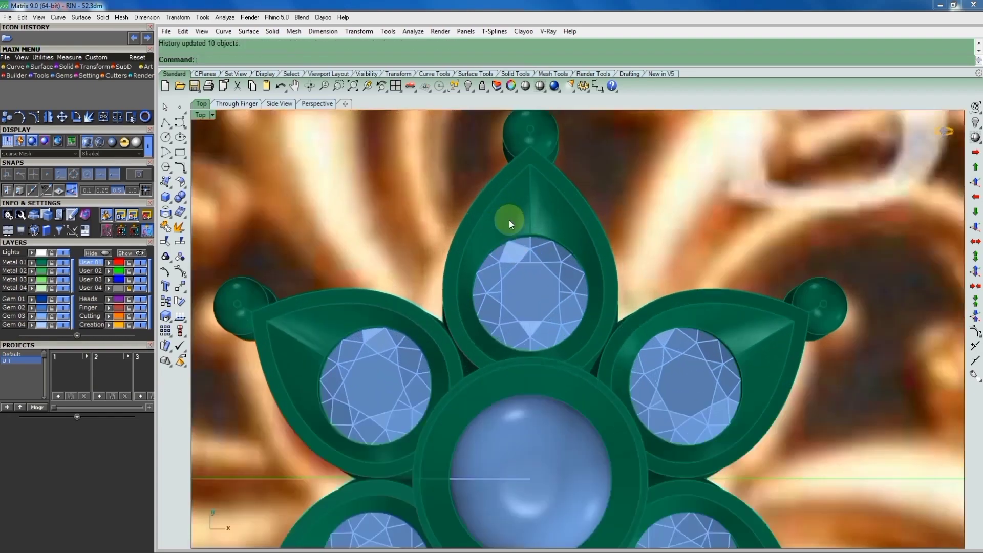
Shift the top petal slightly into position using the gumball and Move
{"action": "left_click", "coordinate": [510, 219]}
{"action": "scroll", "coordinate": [536, 179], "scroll_direction": "up", "scroll_amount": 2}
{"action": "scroll", "coordinate": [535, 182], "scroll_direction": "up", "scroll_amount": 2}
{"action": "type", "text": "move"}
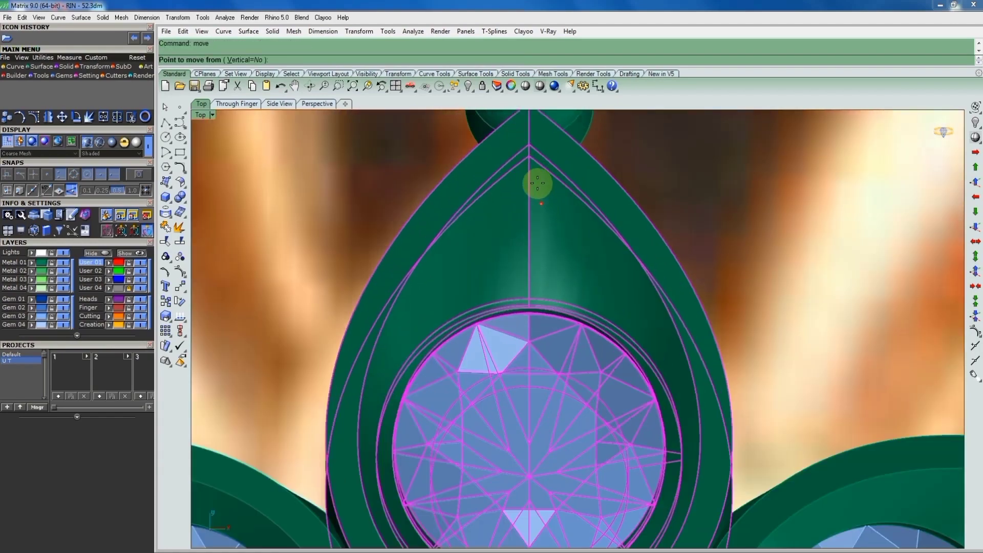
{"action": "scroll", "coordinate": [534, 175], "scroll_direction": "up", "scroll_amount": 1}
{"action": "left_click_drag", "start_coordinate": [533, 173], "coordinate": [542, 184]}
{"action": "type", "text": "move"}
{"action": "key", "text": "Return"}
{"action": "left_click", "coordinate": [536, 168]}
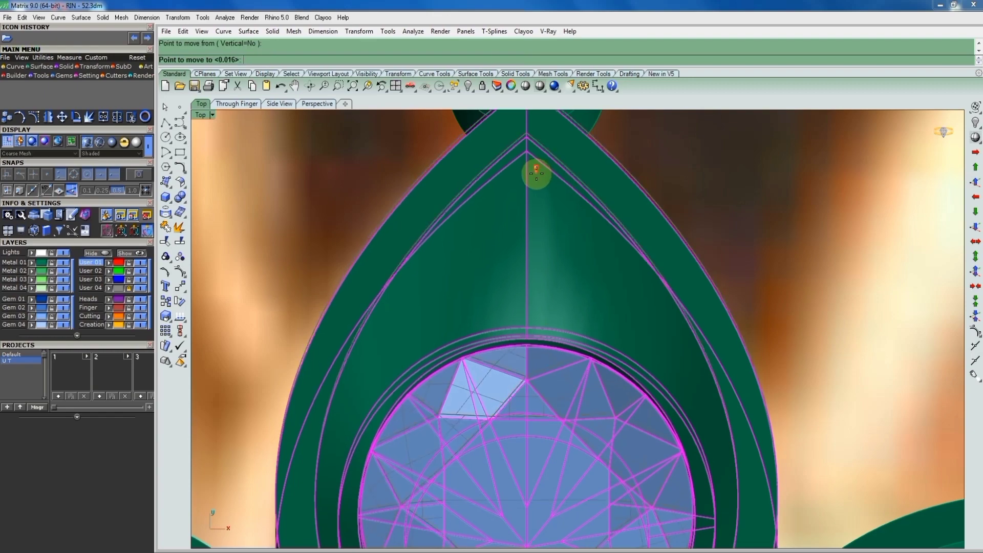
{"action": "scroll", "coordinate": [536, 174], "scroll_direction": "down", "scroll_amount": 3}
{"action": "left_click", "coordinate": [653, 232]}
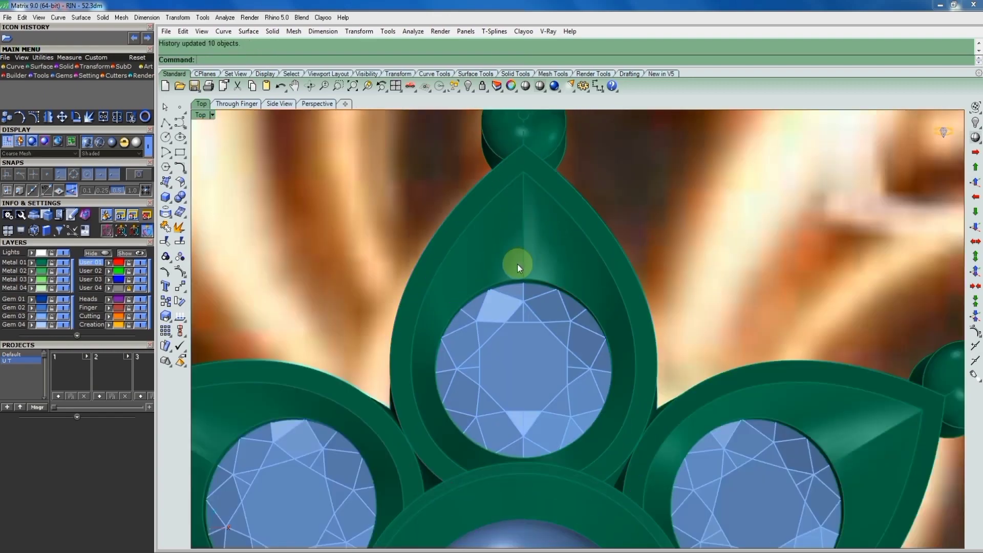
Select the ball at the petal tip
{"action": "scroll", "coordinate": [514, 265], "scroll_direction": "down", "scroll_amount": 2}
{"action": "scroll", "coordinate": [526, 191], "scroll_direction": "up", "scroll_amount": 3}
{"action": "left_click", "coordinate": [525, 196]}
{"action": "scroll", "coordinate": [538, 220], "scroll_direction": "down", "scroll_amount": 1}
In Right view, rotate the right-hand ball upright about its edge
{"action": "type", "text": "R"}
{"action": "key", "text": "Return"}
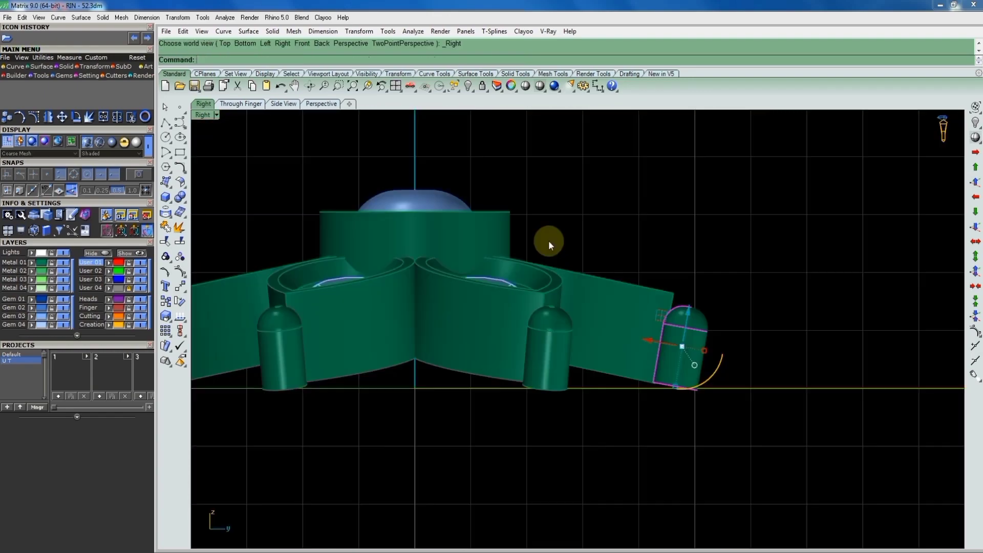
{"action": "scroll", "coordinate": [682, 323], "scroll_direction": "up", "scroll_amount": 2}
{"action": "scroll", "coordinate": [699, 346], "scroll_direction": "up", "scroll_amount": 2}
{"action": "type", "text": "R"}
{"action": "key", "text": "Return"}
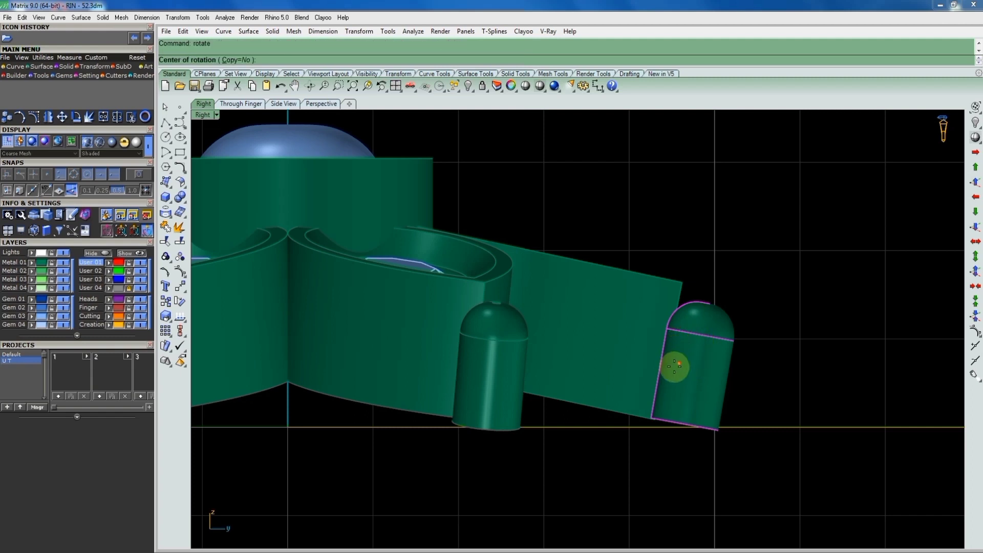
{"action": "left_click", "coordinate": [668, 382]}
{"action": "left_click", "coordinate": [822, 384]}
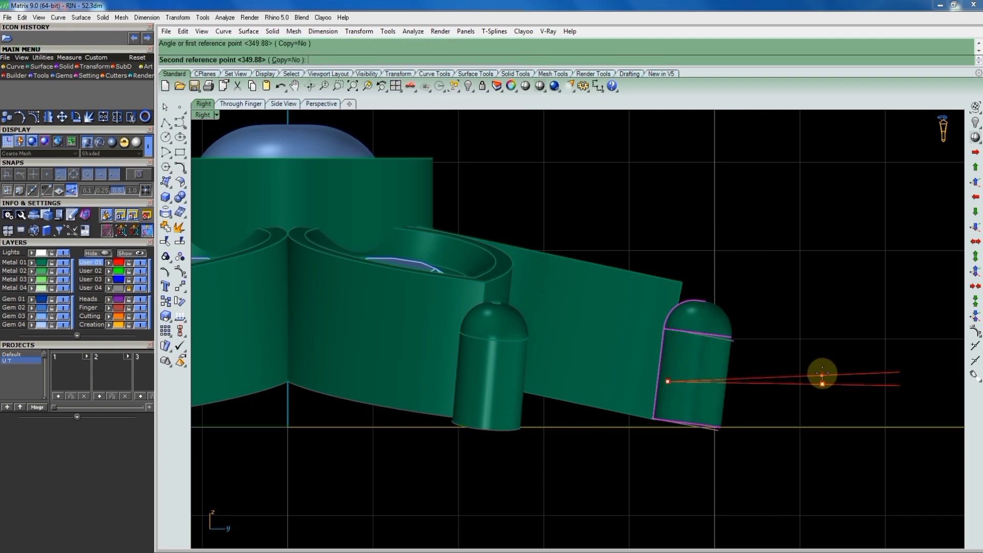
{"action": "left_click", "coordinate": [794, 348]}
Lower the right-hand ball onto the flower's base line with the gumball
{"action": "scroll", "coordinate": [712, 353], "scroll_direction": "down", "scroll_amount": 3}
{"action": "left_click", "coordinate": [708, 361]}
{"action": "scroll", "coordinate": [696, 361], "scroll_direction": "up", "scroll_amount": 2}
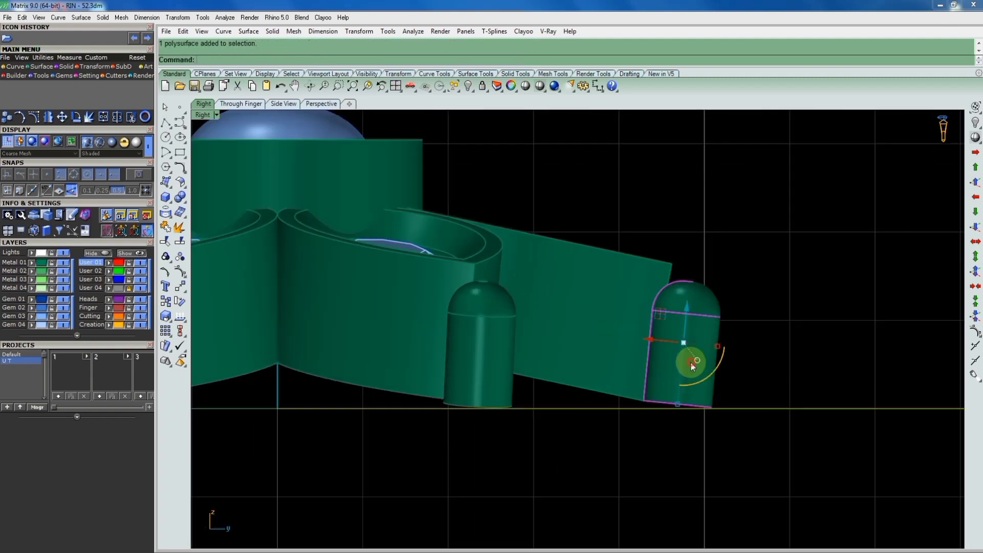
{"action": "scroll", "coordinate": [685, 394], "scroll_direction": "up", "scroll_amount": 3}
{"action": "scroll", "coordinate": [666, 417], "scroll_direction": "up", "scroll_amount": 2}
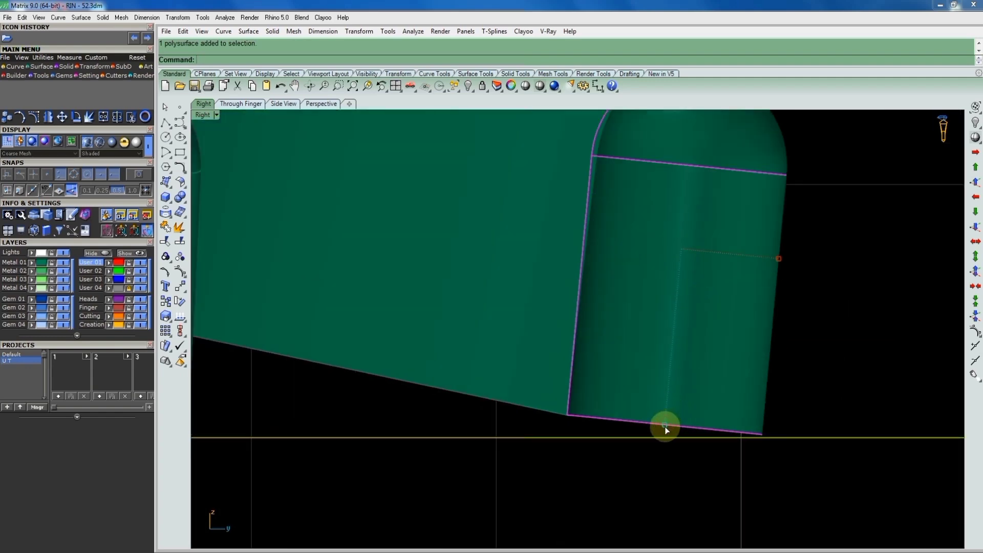
{"action": "left_click_drag", "start_coordinate": [666, 424], "coordinate": [665, 427]}
{"action": "scroll", "coordinate": [665, 427], "scroll_direction": "down", "scroll_amount": 3}
{"action": "scroll", "coordinate": [714, 308], "scroll_direction": "down", "scroll_amount": 2}
{"action": "left_click", "coordinate": [715, 309]}
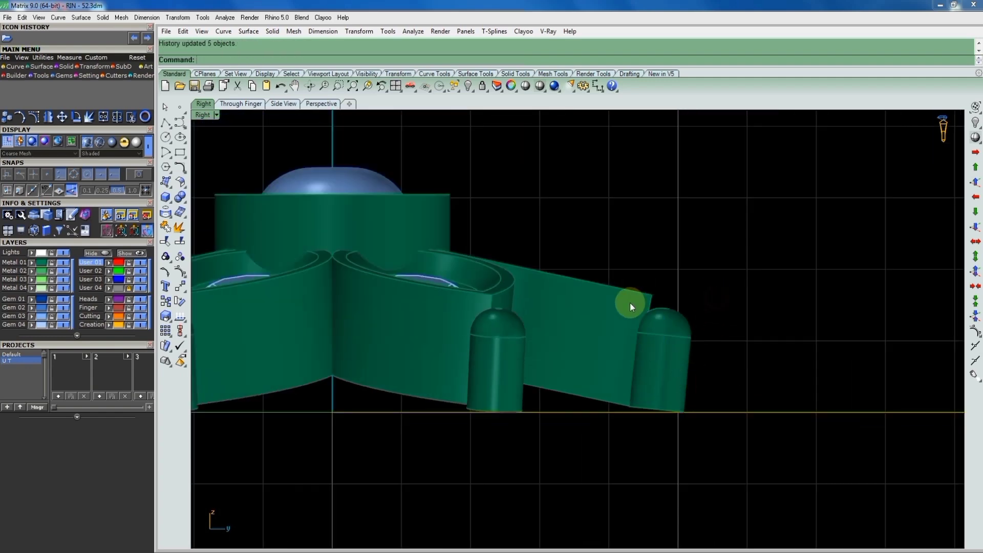
Select the right head, gem and prong, then return to Top view
{"action": "scroll", "coordinate": [648, 290], "scroll_direction": "down", "scroll_amount": 3}
{"action": "left_click_drag", "start_coordinate": [666, 278], "coordinate": [618, 332]}
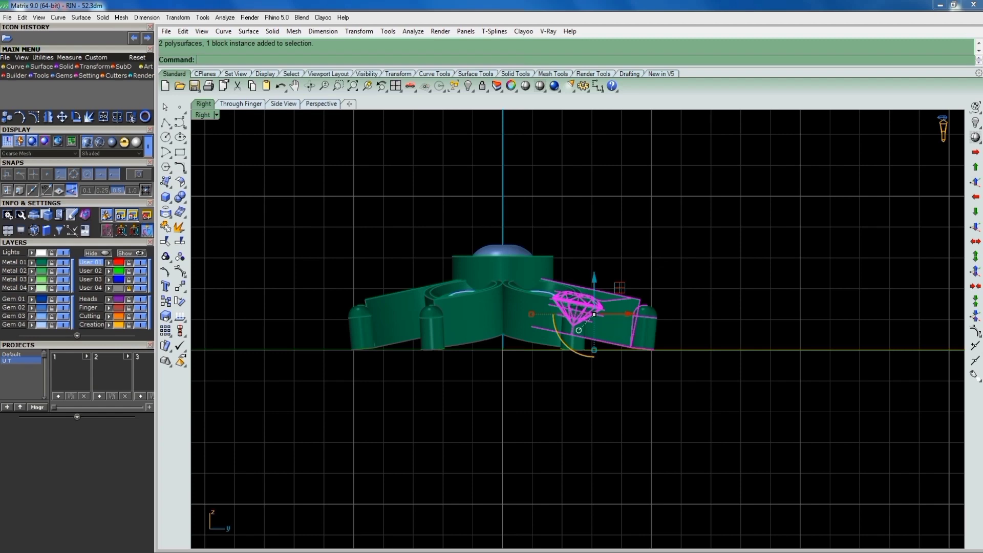
{"action": "key", "text": "ctrl+F1"}
Select all six petal heads with their gems and group them
{"action": "scroll", "coordinate": [672, 317], "scroll_direction": "down", "scroll_amount": 3}
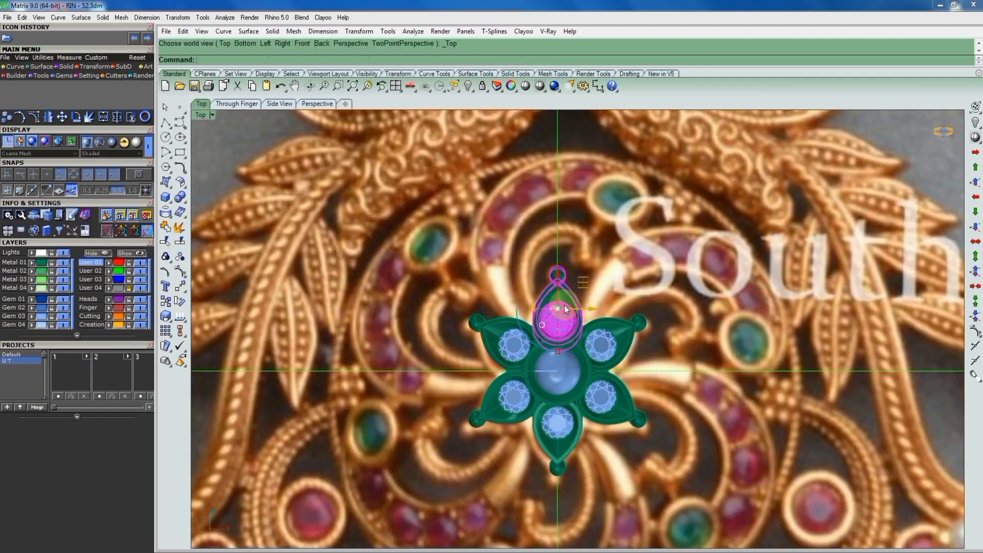
{"action": "scroll", "coordinate": [644, 290], "scroll_direction": "down", "scroll_amount": 1}
{"action": "left_click", "coordinate": [612, 321], "text": "shift"}
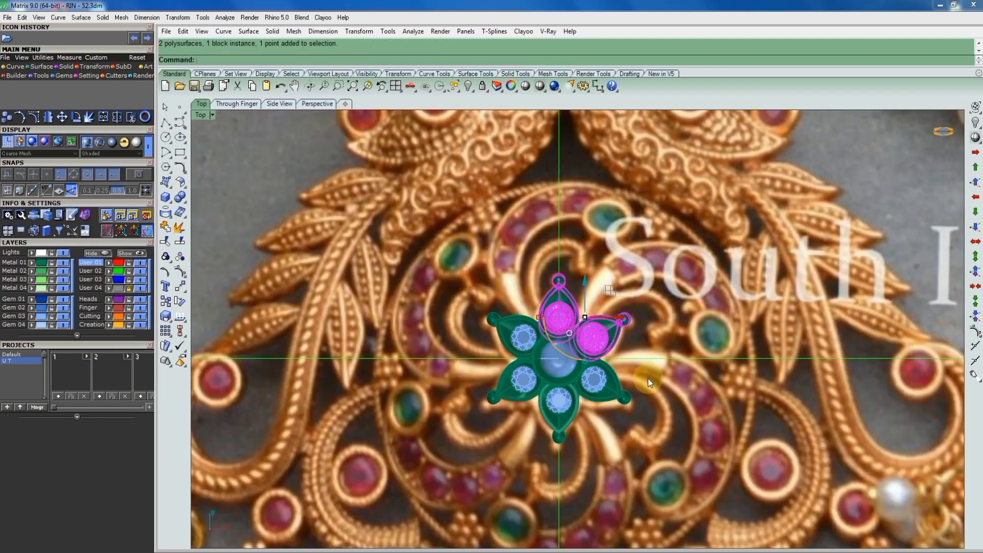
{"action": "left_click_drag", "start_coordinate": [647, 378], "coordinate": [605, 416], "text": "shift"}
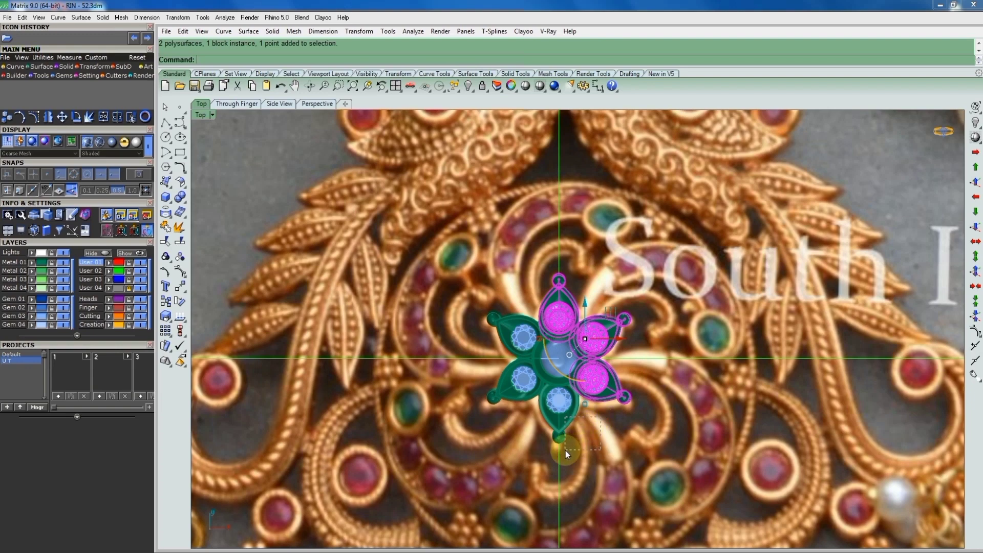
{"action": "left_click_drag", "start_coordinate": [573, 445], "coordinate": [566, 451], "text": "shift"}
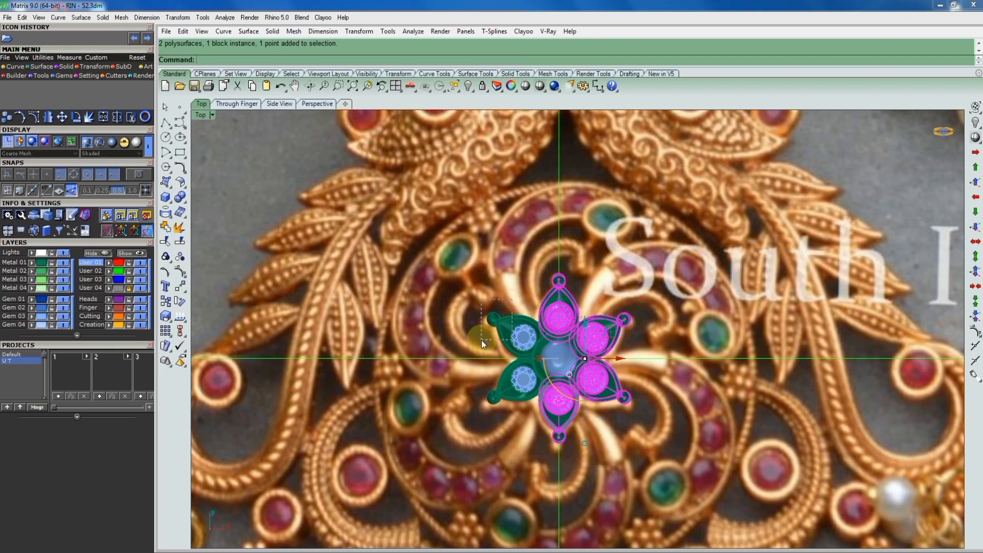
{"action": "left_click_drag", "start_coordinate": [481, 342], "coordinate": [484, 344], "text": "shift"}
{"action": "scroll", "coordinate": [509, 380], "scroll_direction": "up", "scroll_amount": 3}
{"action": "left_click", "coordinate": [523, 396], "text": "shift"}
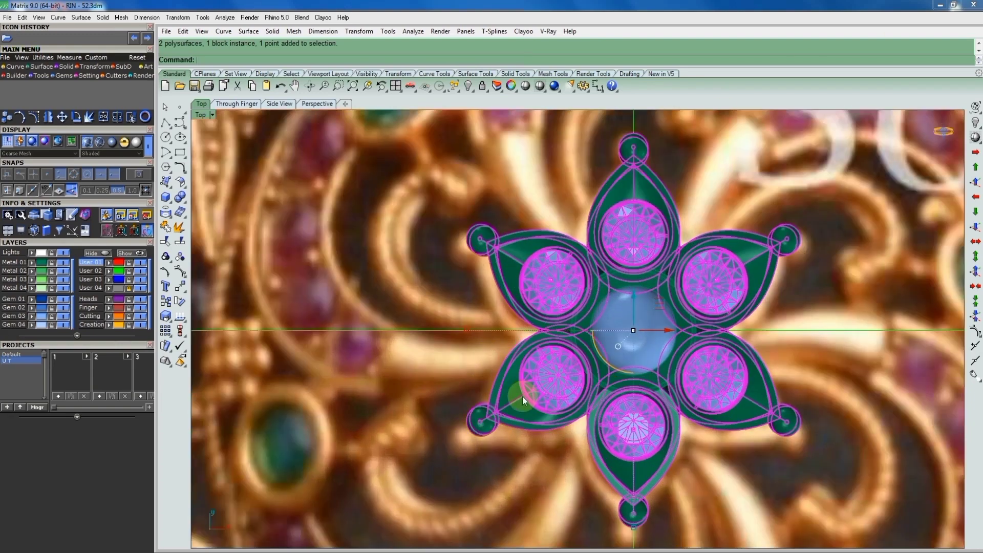
{"action": "scroll", "coordinate": [524, 394], "scroll_direction": "down", "scroll_amount": 3}
{"action": "type", "text": "group"}
{"action": "key", "text": "Return"}
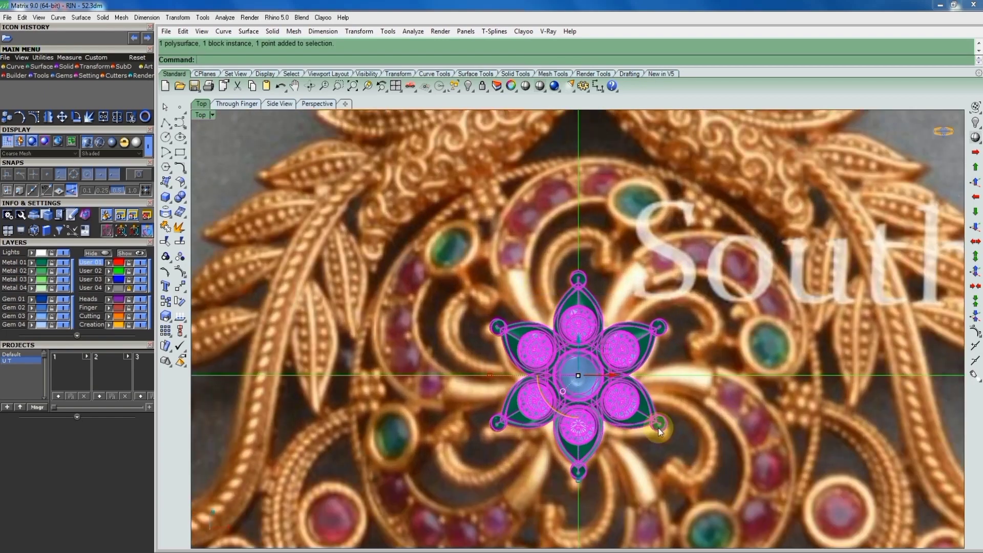
Orbit the view to inspect the grouped flower from the side
{"action": "mouse_move", "coordinate": [658, 428]}
{"action": "right_mouse_down"}
{"action": "mouse_move", "coordinate": [594, 283]}
{"action": "mouse_move", "coordinate": [601, 236]}
{"action": "right_mouse_up"}
{"action": "key", "text": "Escape"}
{"action": "mouse_move", "coordinate": [535, 299]}
{"action": "right_mouse_down"}
{"action": "mouse_move", "coordinate": [505, 291]}
{"action": "mouse_move", "coordinate": [523, 289]}
{"action": "right_mouse_up"}
{"action": "scroll", "coordinate": [535, 288], "scroll_direction": "up", "scroll_amount": 2}
{"action": "left_click", "coordinate": [535, 288]}
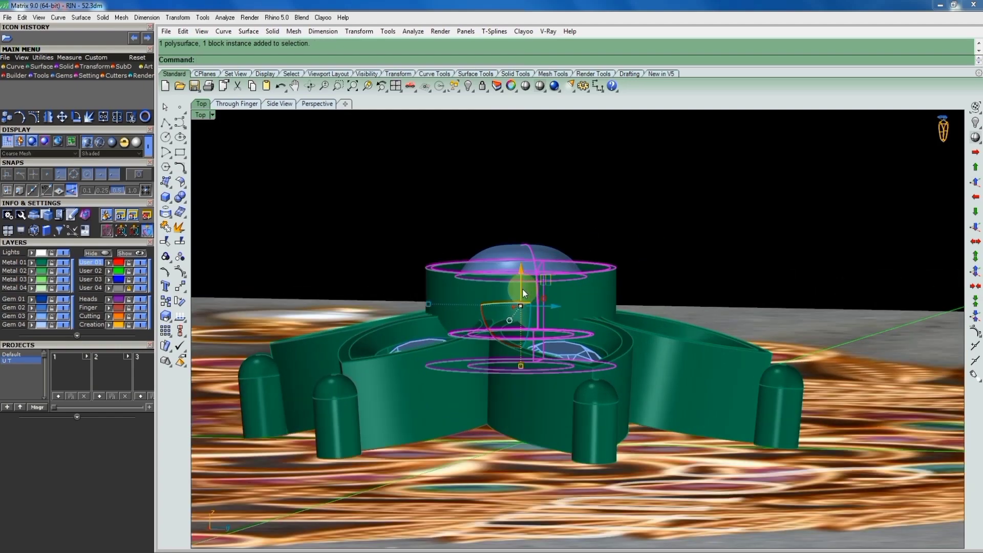
{"action": "scroll", "coordinate": [523, 289], "scroll_direction": "up", "scroll_amount": 2}
{"action": "left_click", "coordinate": [521, 275]}
{"action": "left_click", "coordinate": [659, 190]}
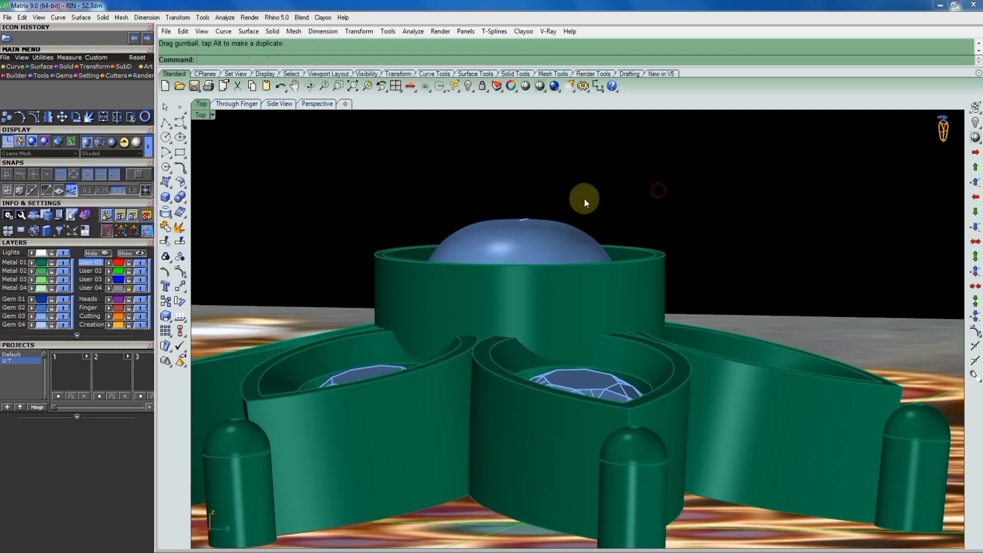
{"action": "scroll", "coordinate": [585, 203], "scroll_direction": "down", "scroll_amount": 3}
{"action": "mouse_move", "coordinate": [641, 207]}
{"action": "right_mouse_down"}
{"action": "mouse_move", "coordinate": [615, 197]}
{"action": "mouse_move", "coordinate": [608, 205]}
{"action": "right_mouse_up"}
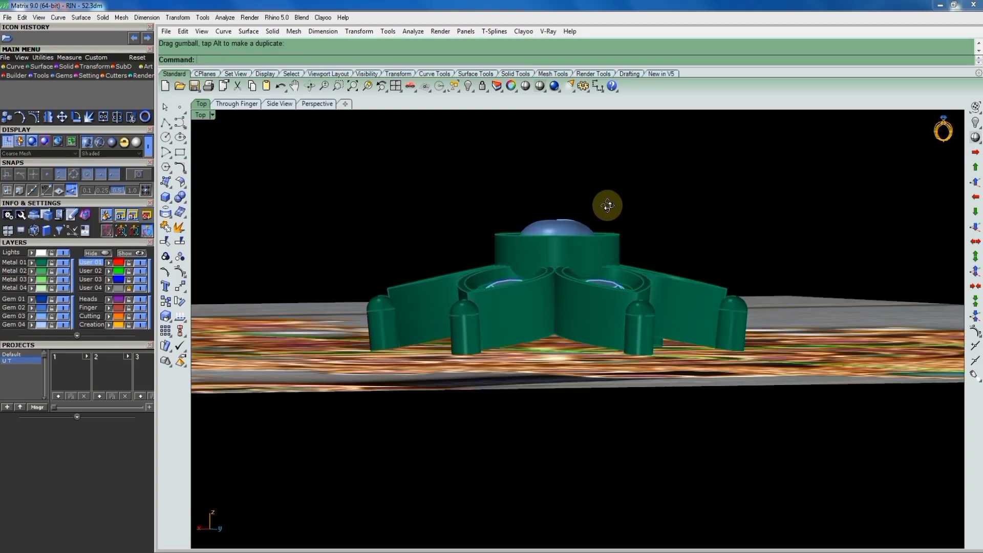
{"action": "right_click", "coordinate": [690, 204]}
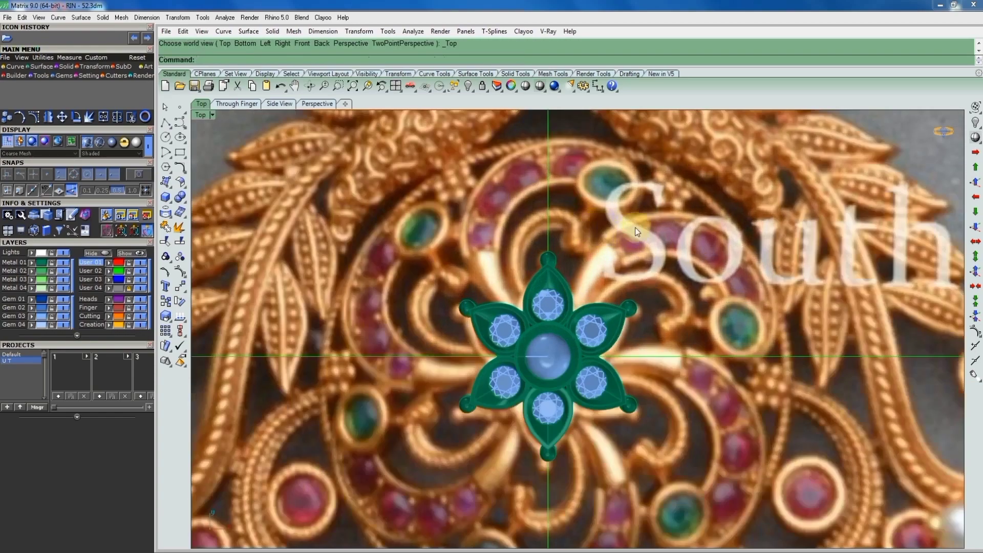
{"action": "mouse_move", "coordinate": [819, 217]}
{"action": "right_mouse_down"}
{"action": "mouse_move", "coordinate": [464, 531]}
{"action": "mouse_move", "coordinate": [468, 524]}
{"action": "right_mouse_up"}
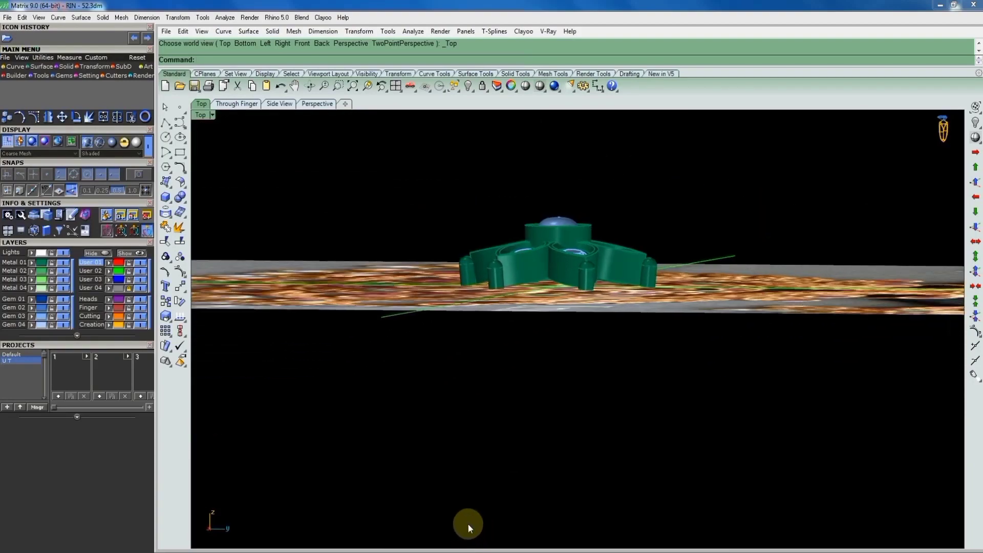
{"action": "right_click", "coordinate": [623, 278]}
{"action": "scroll", "coordinate": [624, 271], "scroll_direction": "up", "scroll_amount": 3}
Ungroup the right band section and select the band piece with its diamond
{"action": "key", "text": "ctrl+a"}
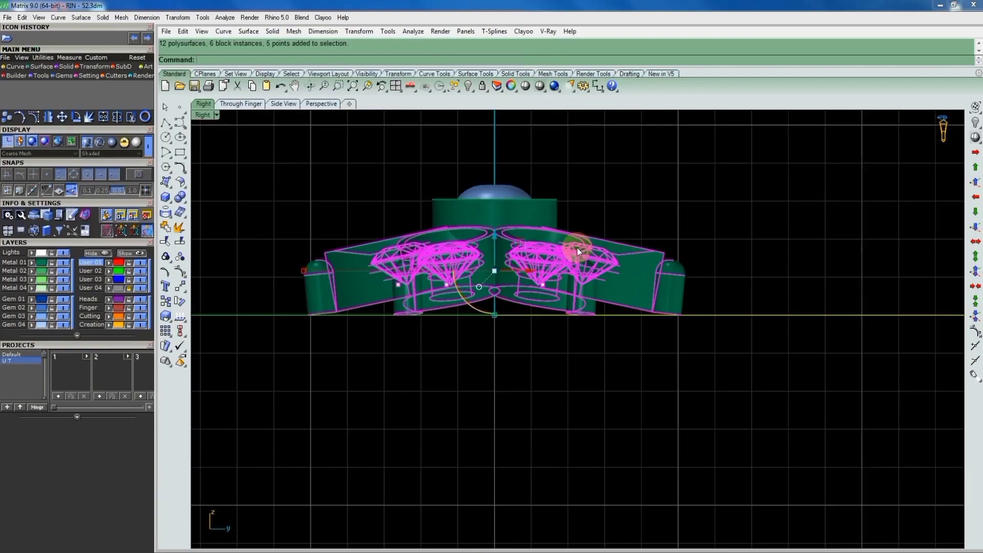
{"action": "scroll", "coordinate": [577, 248], "scroll_direction": "up", "scroll_amount": 2}
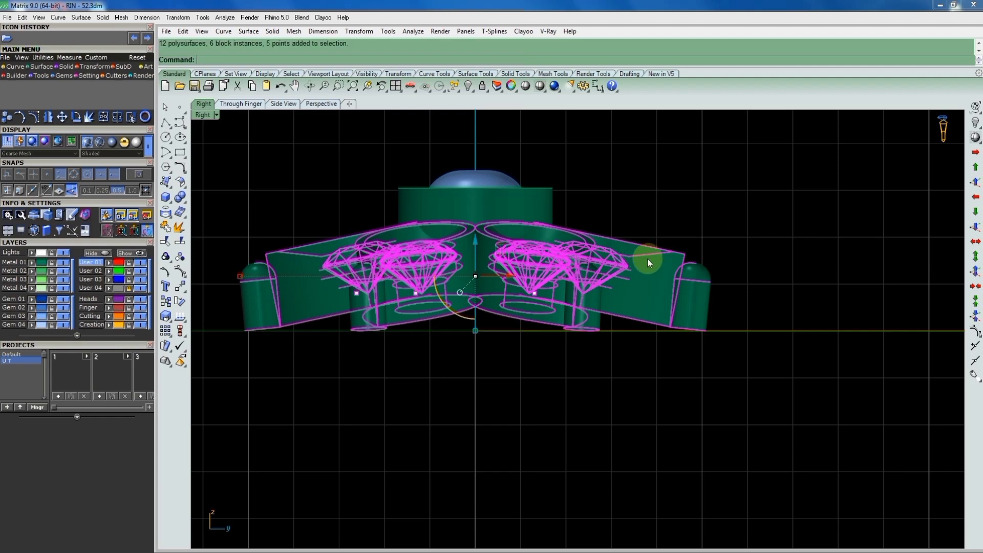
{"action": "left_click", "coordinate": [656, 259]}
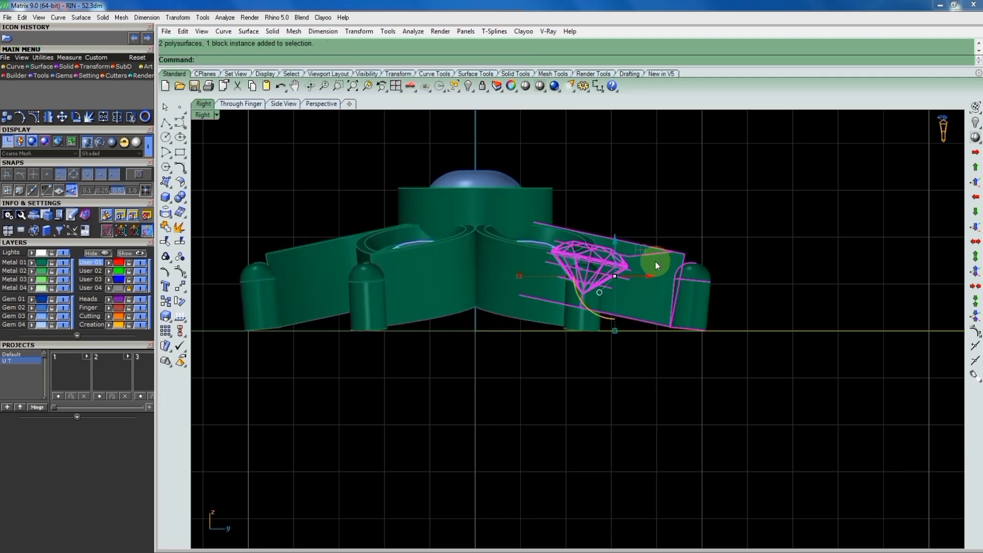
{"action": "key", "text": "ctrl+shift+g"}
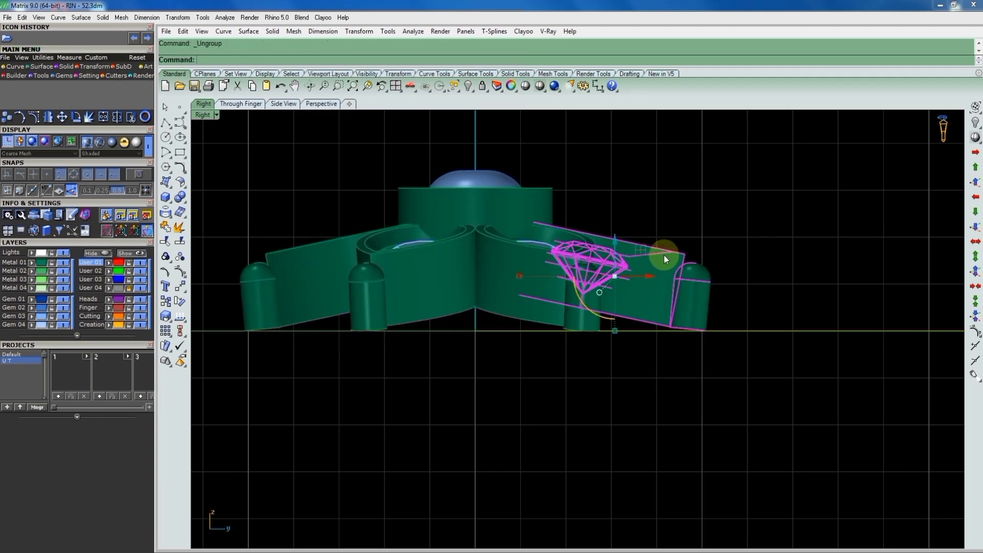
{"action": "left_click", "coordinate": [663, 254]}
{"action": "left_click", "coordinate": [758, 269]}
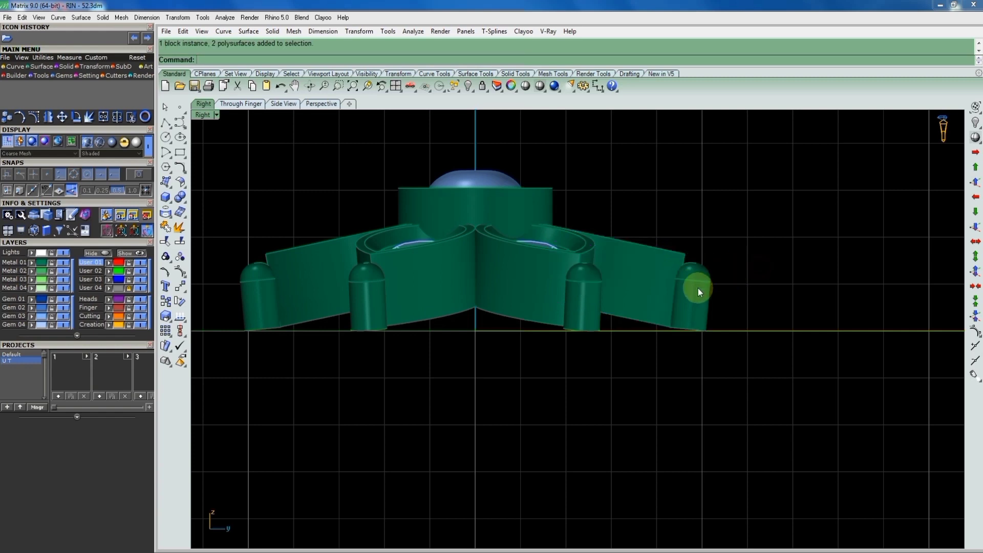
{"action": "left_click", "coordinate": [698, 288]}
{"action": "left_click", "coordinate": [715, 283]}
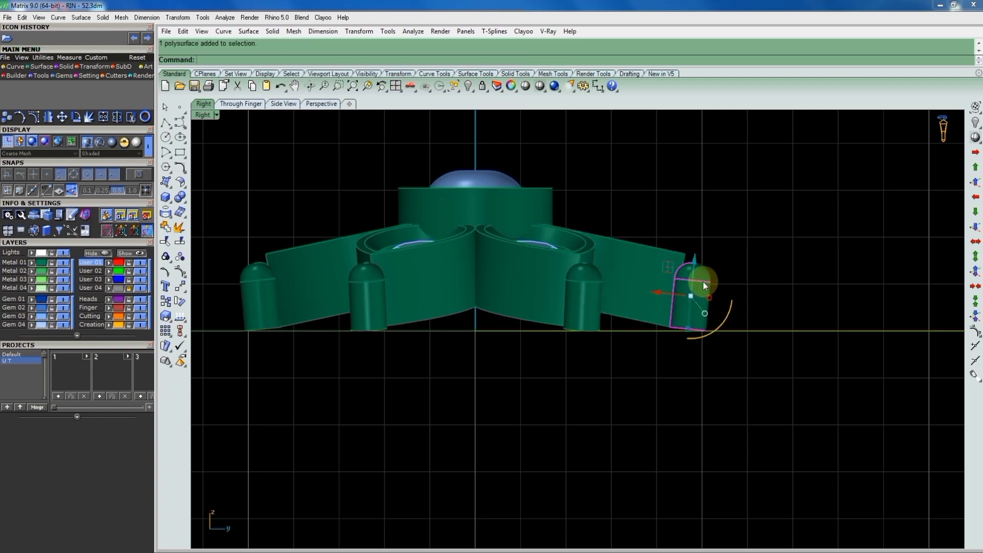
{"action": "left_click", "coordinate": [615, 270]}
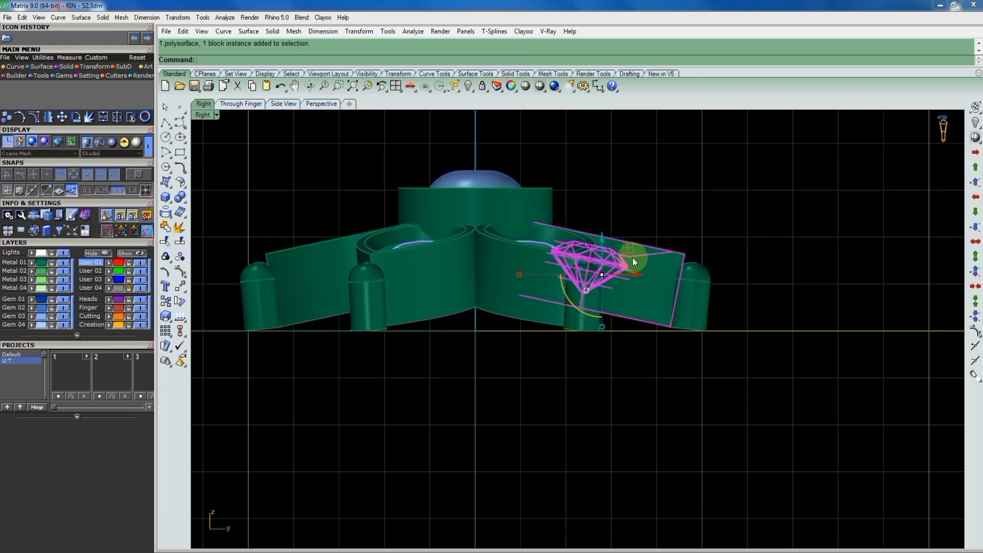
Rotate the band piece and diamond to the petal's angle, with a small corrective rotation
{"action": "type", "text": "ro"}
{"action": "key", "text": "Return"}
{"action": "left_click", "coordinate": [606, 265]}
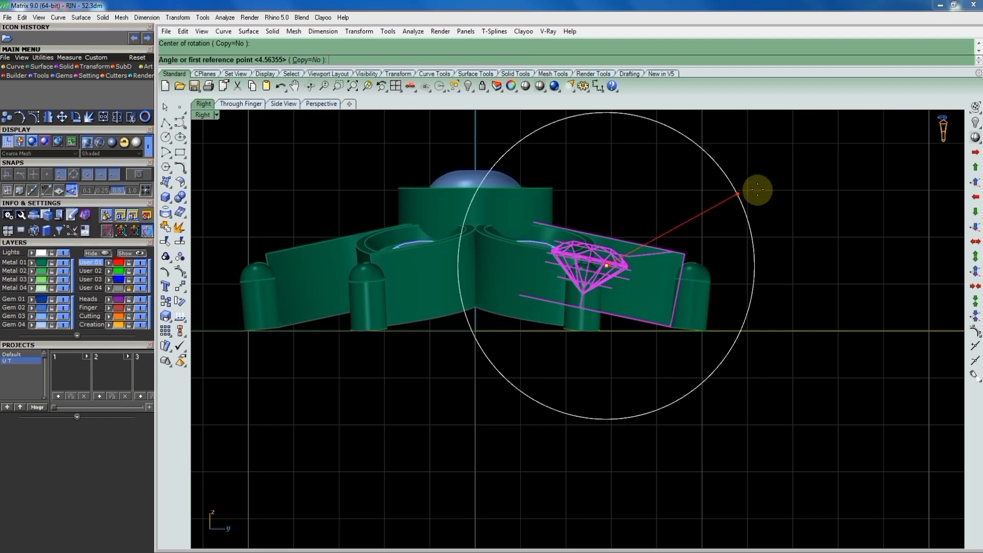
{"action": "left_click", "coordinate": [789, 185]}
{"action": "left_click", "coordinate": [796, 198]}
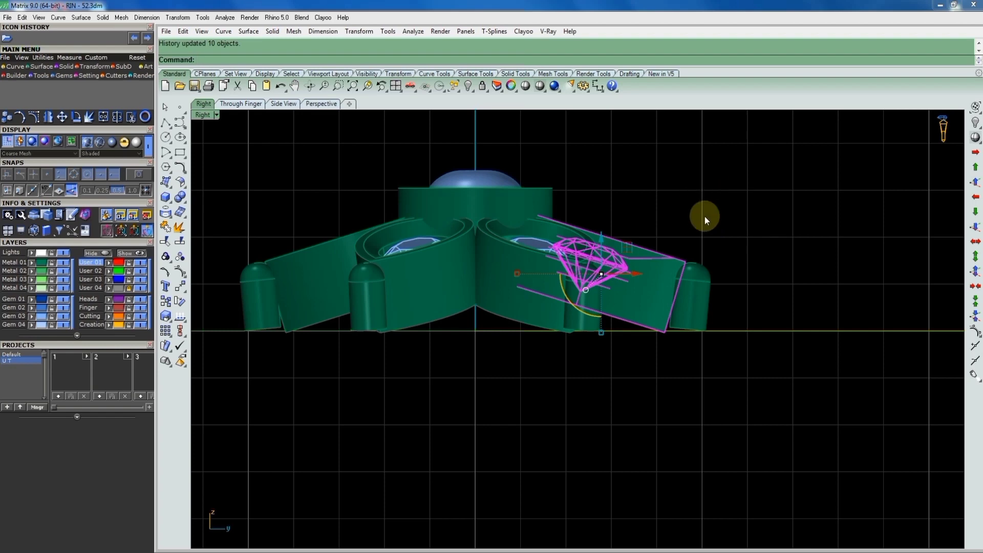
{"action": "right_click", "coordinate": [627, 244]}
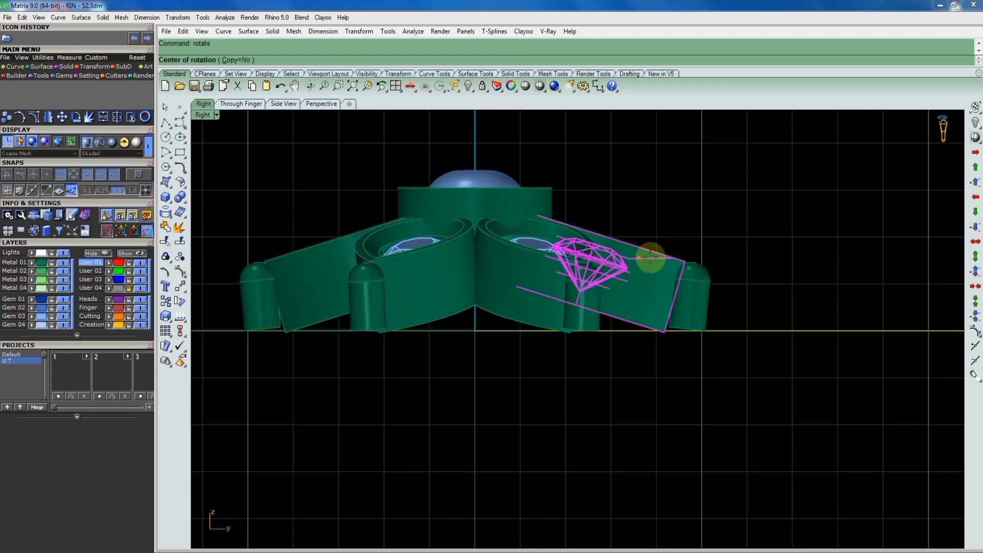
{"action": "left_click", "coordinate": [666, 259]}
{"action": "left_click", "coordinate": [511, 281]}
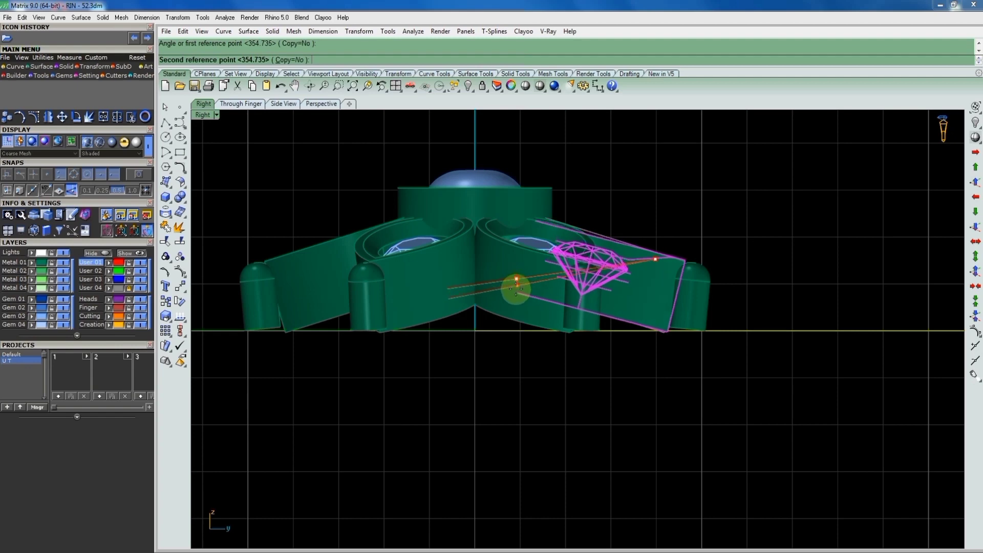
{"action": "left_click", "coordinate": [512, 292]}
Repeat the rotation to set the diamond's final tilt along the sloping setting
{"action": "right_click", "coordinate": [630, 242]}
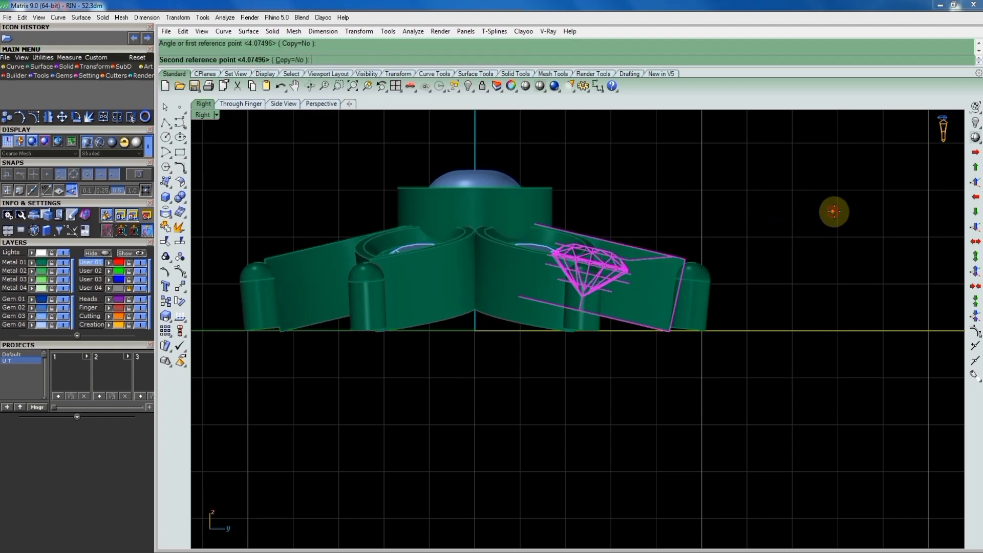
{"action": "key", "text": "Escape"}
{"action": "right_click", "coordinate": [835, 218]}
{"action": "left_click", "coordinate": [659, 262]}
{"action": "left_click", "coordinate": [781, 206]}
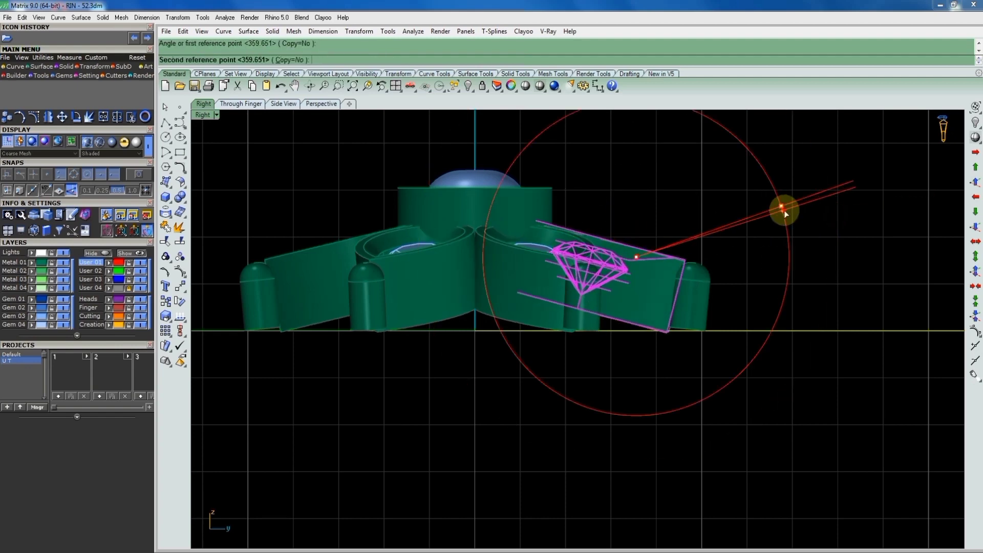
{"action": "left_click", "coordinate": [639, 206]}
{"action": "scroll", "coordinate": [645, 209], "scroll_direction": "down", "scroll_amount": 3}
Switch to Top view and orbit back to a straight top-down view of the pendant
{"action": "key", "text": "ctrl+F1"}
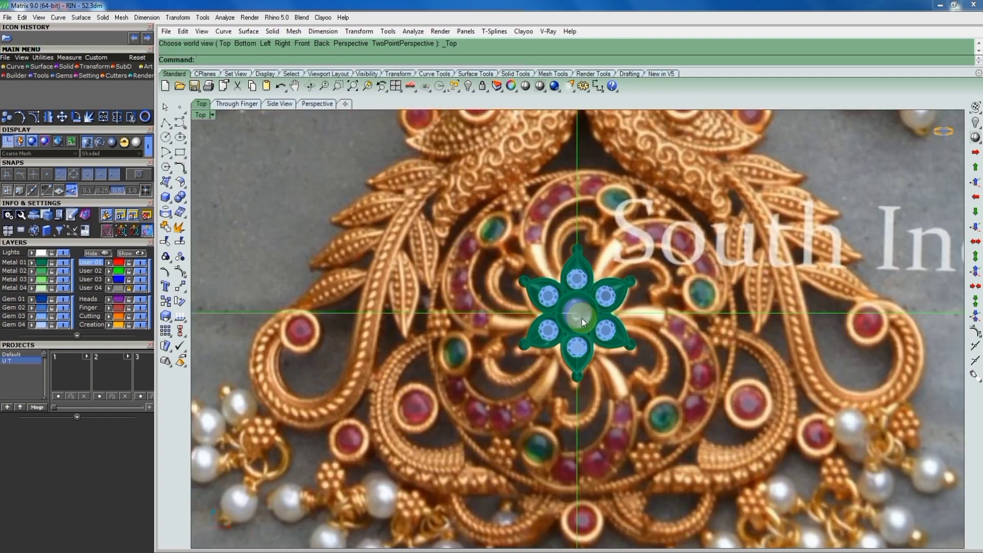
{"action": "mouse_move", "coordinate": [582, 319]}
{"action": "right_mouse_down", "text": "ctrl+shift"}
{"action": "mouse_move", "coordinate": [531, 170]}
{"action": "mouse_move", "coordinate": [558, 167]}
{"action": "right_mouse_up", "text": "ctrl+shift"}
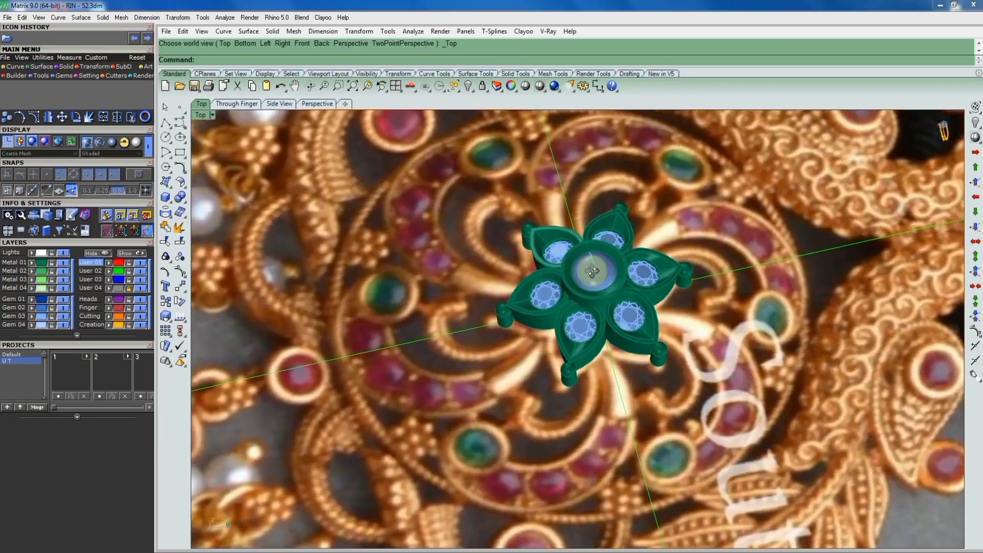
{"action": "right_click_drag", "start_coordinate": [559, 167], "coordinate": [711, 287], "text": "ctrl+shift"}
{"action": "scroll", "coordinate": [576, 232], "scroll_direction": "down", "scroll_amount": 1}
{"action": "scroll", "coordinate": [576, 213], "scroll_direction": "up", "scroll_amount": 3}
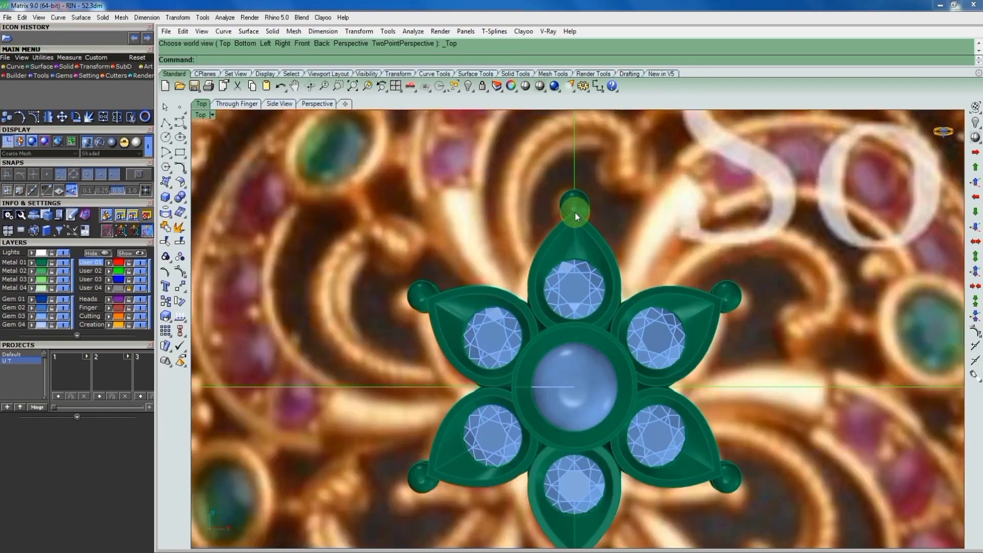
{"action": "scroll", "coordinate": [543, 158], "scroll_direction": "up", "scroll_amount": 4}
{"action": "scroll", "coordinate": [543, 158], "scroll_direction": "down", "scroll_amount": 8}
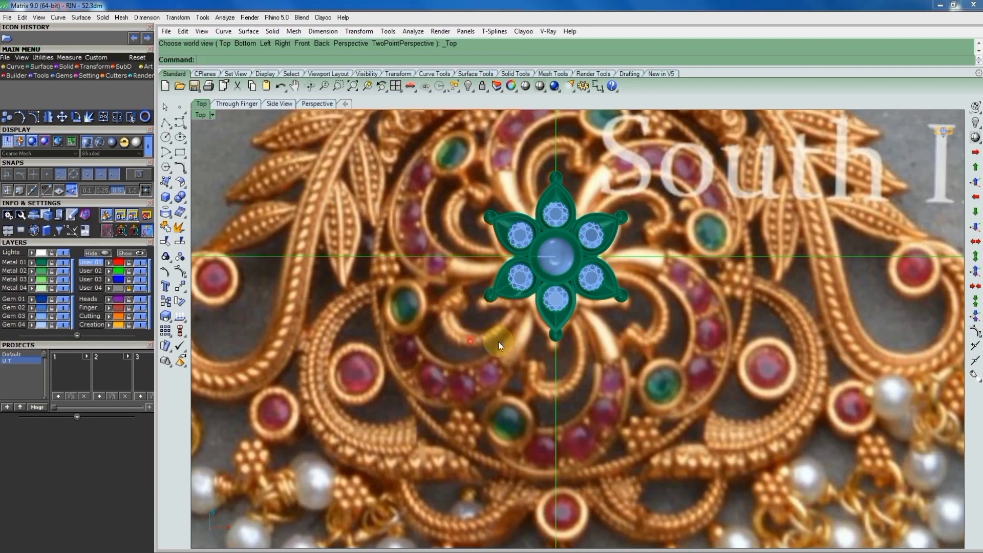
Window-select all six petals, gems and centre stone, group them, then deselect
{"action": "left_click_drag", "start_coordinate": [577, 269], "coordinate": [460, 161]}
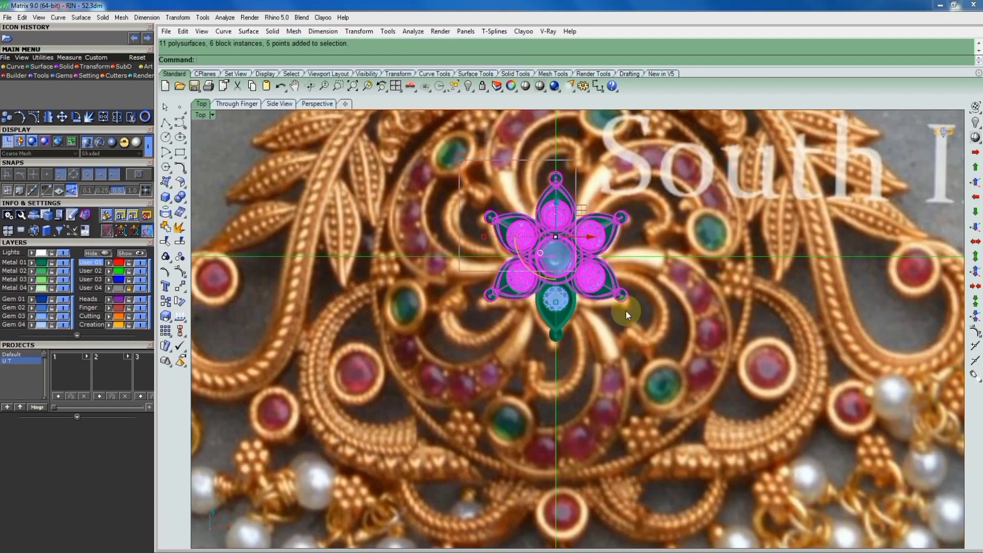
{"action": "left_click_drag", "start_coordinate": [521, 287], "coordinate": [666, 359], "text": "shift"}
{"action": "key", "text": "ctrl+g"}
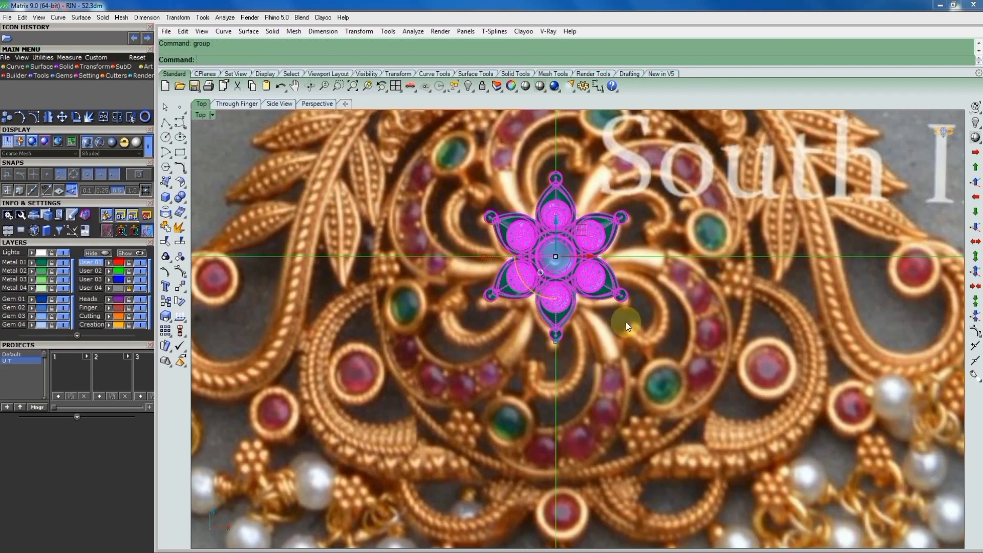
{"action": "key", "text": "Escape"}
{"action": "scroll", "coordinate": [633, 299], "scroll_direction": "down", "scroll_amount": 3}
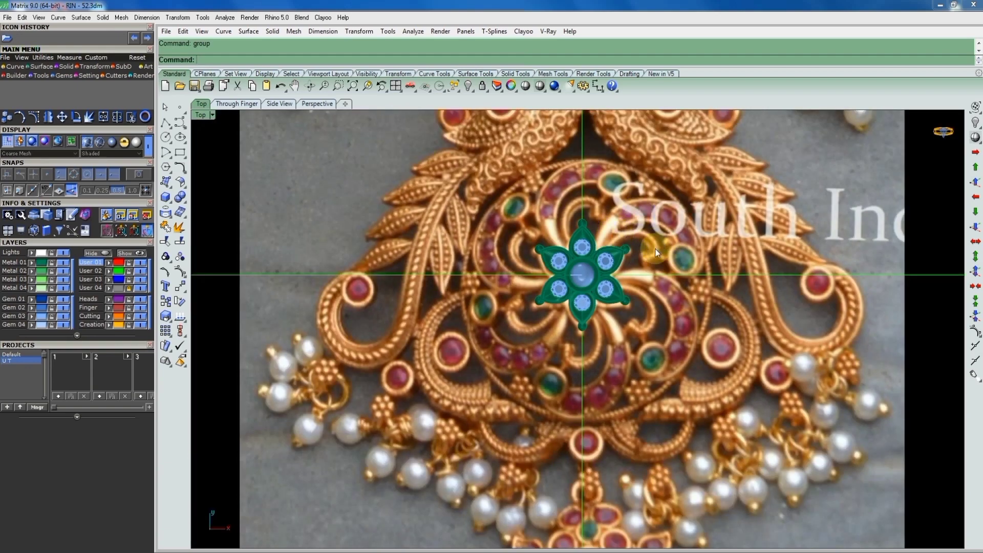
{"action": "scroll", "coordinate": [588, 356], "scroll_direction": "up", "scroll_amount": 2}
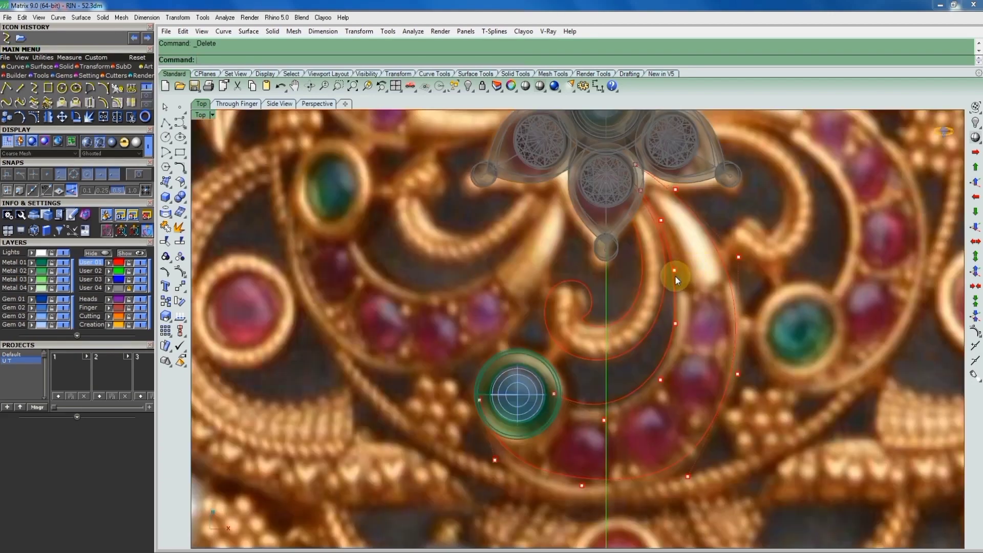
Delete a stray control point from the red ornament curve
{"action": "left_click_drag", "start_coordinate": [625, 288], "coordinate": [696, 250]}
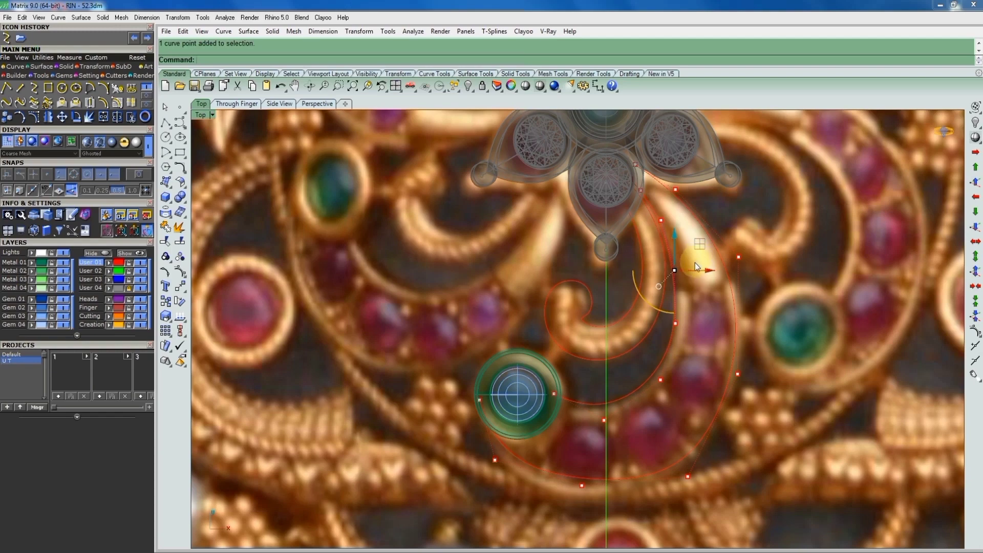
{"action": "key", "text": "Delete"}
{"action": "scroll", "coordinate": [635, 176], "scroll_direction": "up", "scroll_amount": 3}
{"action": "scroll", "coordinate": [637, 174], "scroll_direction": "up", "scroll_amount": 3}
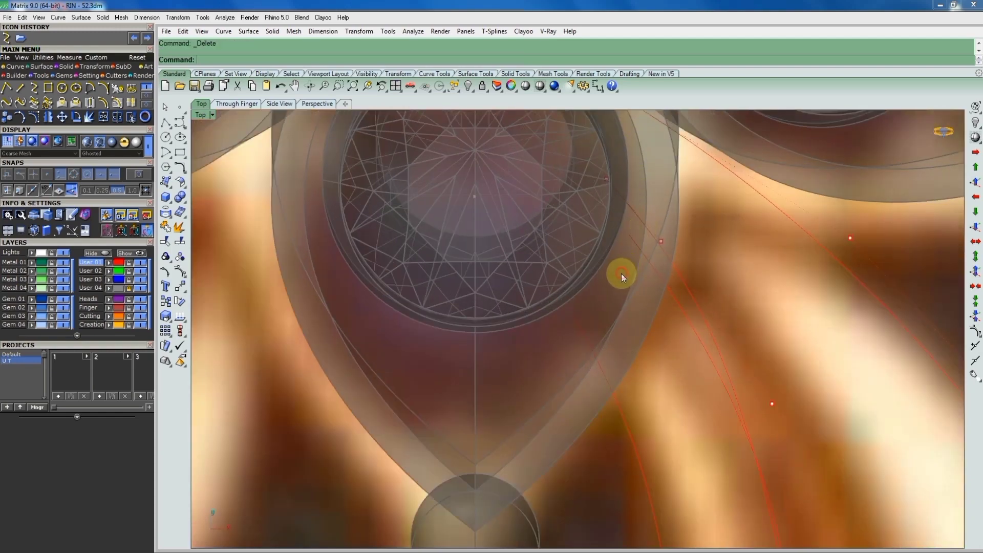
{"action": "scroll", "coordinate": [622, 254], "scroll_direction": "down", "scroll_amount": 5}
{"action": "scroll", "coordinate": [628, 253], "scroll_direction": "down", "scroll_amount": 1}
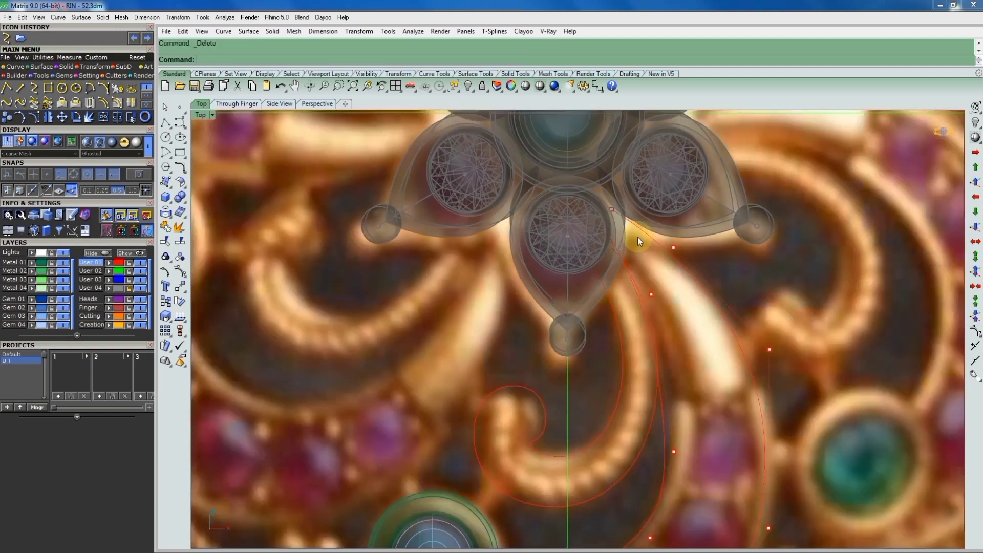
{"action": "scroll", "coordinate": [638, 236], "scroll_direction": "down", "scroll_amount": 4}
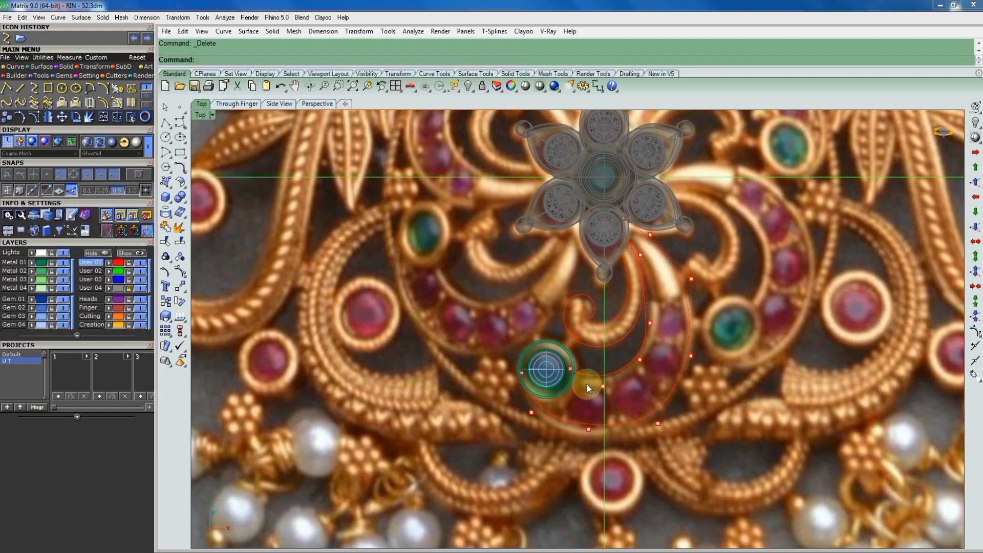
{"action": "scroll", "coordinate": [587, 384], "scroll_direction": "up", "scroll_amount": 2}
{"action": "scroll", "coordinate": [575, 388], "scroll_direction": "up", "scroll_amount": 8}
{"action": "scroll", "coordinate": [583, 377], "scroll_direction": "up", "scroll_amount": 4}
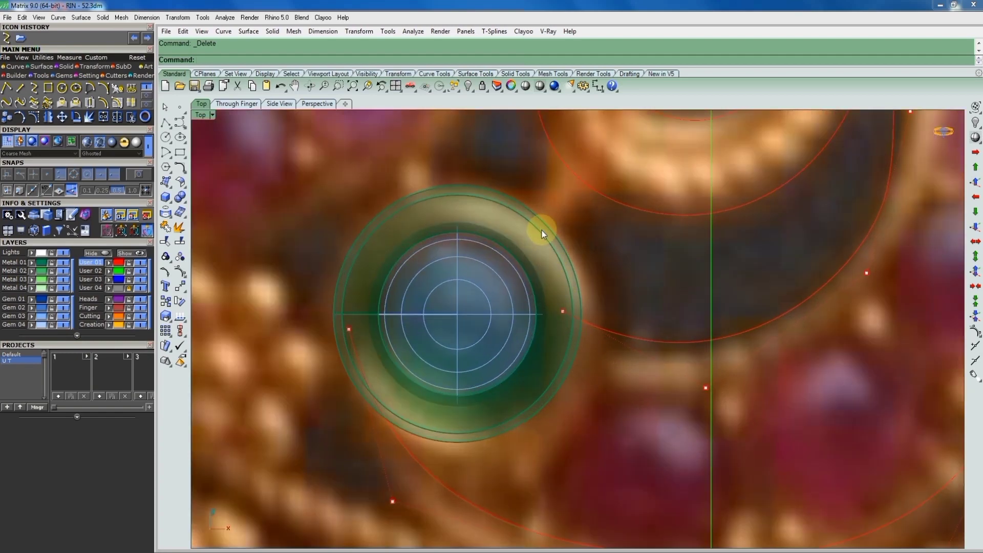
Try moving the curve point beside the green gem rightward, then cancel, restoring it
{"action": "left_click_drag", "start_coordinate": [579, 351], "coordinate": [564, 342]}
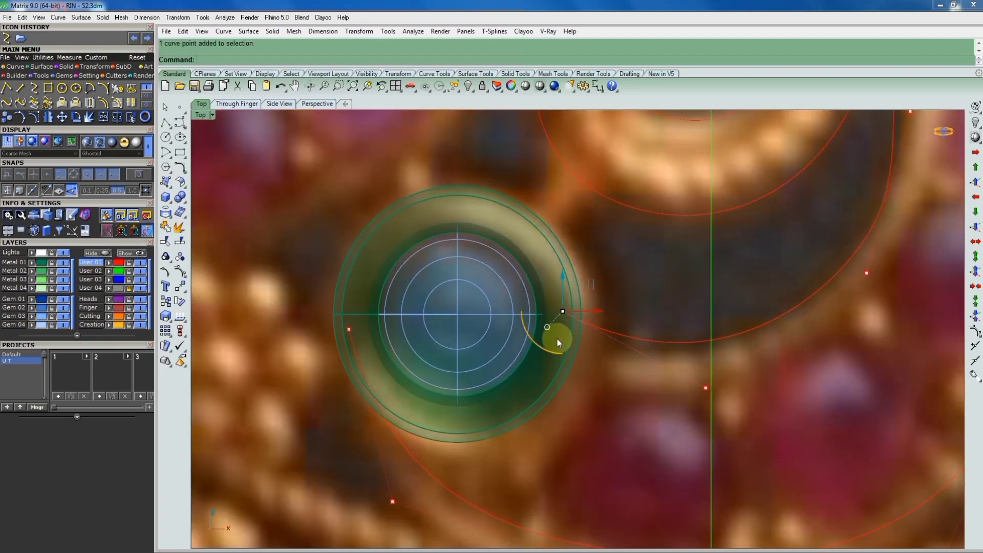
{"action": "type", "text": "move"}
{"action": "key", "text": "Return"}
{"action": "scroll", "coordinate": [568, 307], "scroll_direction": "up", "scroll_amount": 3}
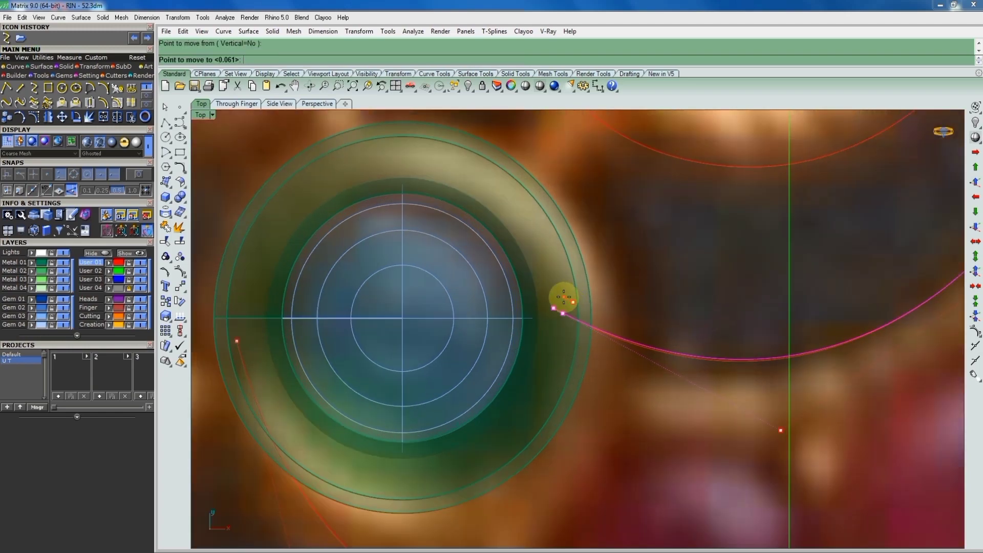
{"action": "left_click", "coordinate": [563, 300]}
{"action": "scroll", "coordinate": [558, 300], "scroll_direction": "down", "scroll_amount": 3}
{"action": "scroll", "coordinate": [557, 303], "scroll_direction": "down", "scroll_amount": 2}
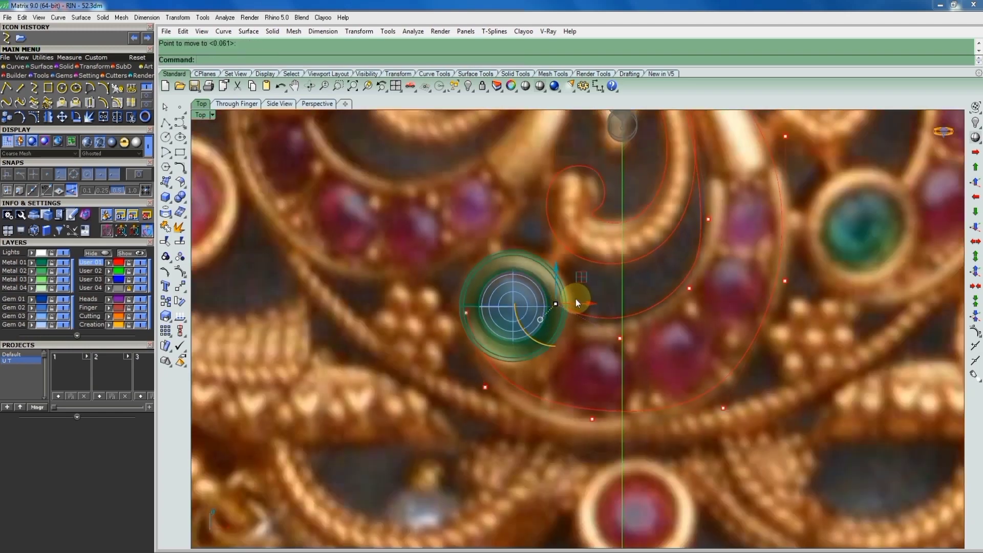
{"action": "left_click_drag", "start_coordinate": [576, 299], "coordinate": [637, 358]}
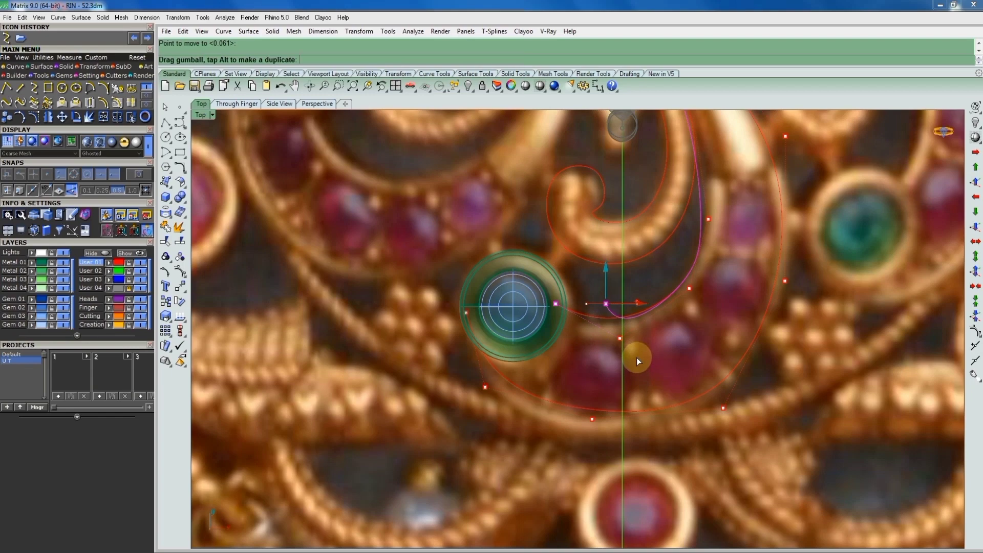
{"action": "key", "text": "Escape"}
{"action": "scroll", "coordinate": [588, 322], "scroll_direction": "up", "scroll_amount": 2}
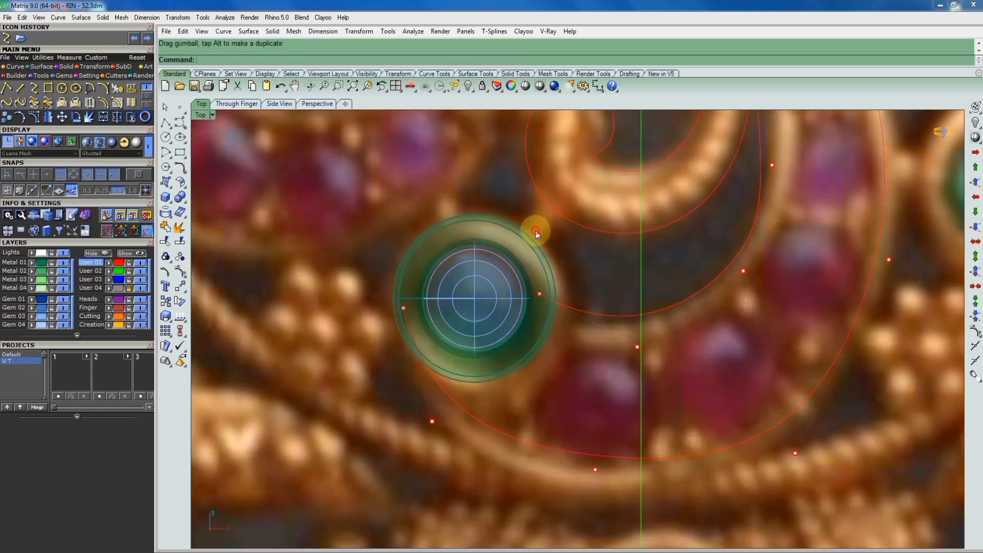
Shift the two curve points beside the green gem slightly down
{"action": "left_click_drag", "start_coordinate": [536, 233], "coordinate": [660, 368]}
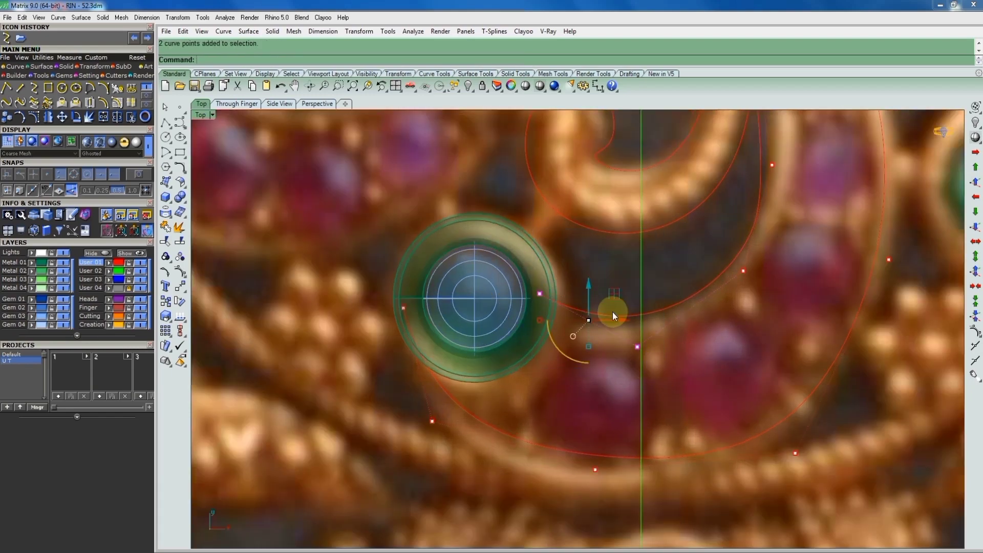
{"action": "scroll", "coordinate": [594, 297], "scroll_direction": "up", "scroll_amount": 2}
{"action": "left_click_drag", "start_coordinate": [587, 287], "coordinate": [631, 284]}
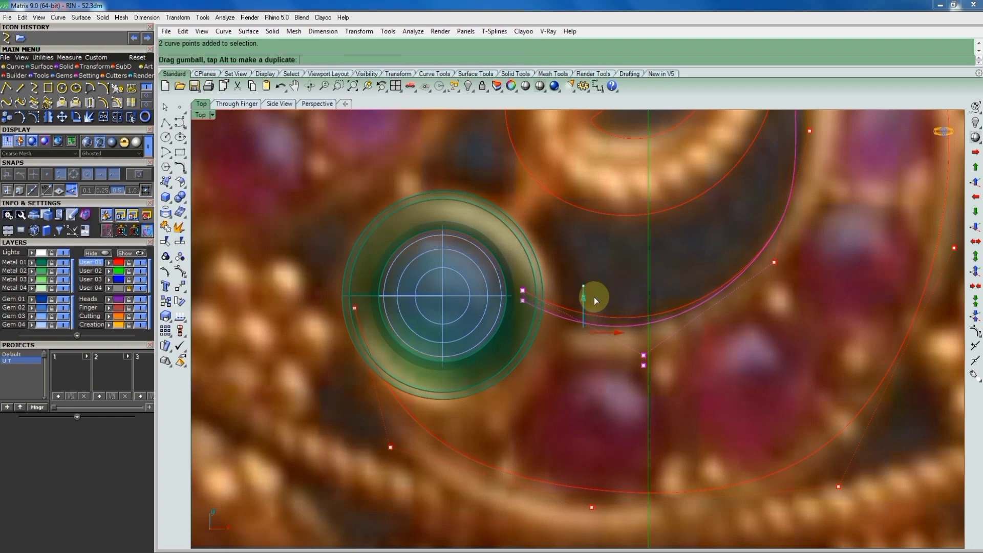
{"action": "scroll", "coordinate": [630, 281], "scroll_direction": "down", "scroll_amount": 3}
{"action": "scroll", "coordinate": [601, 291], "scroll_direction": "up", "scroll_amount": 2}
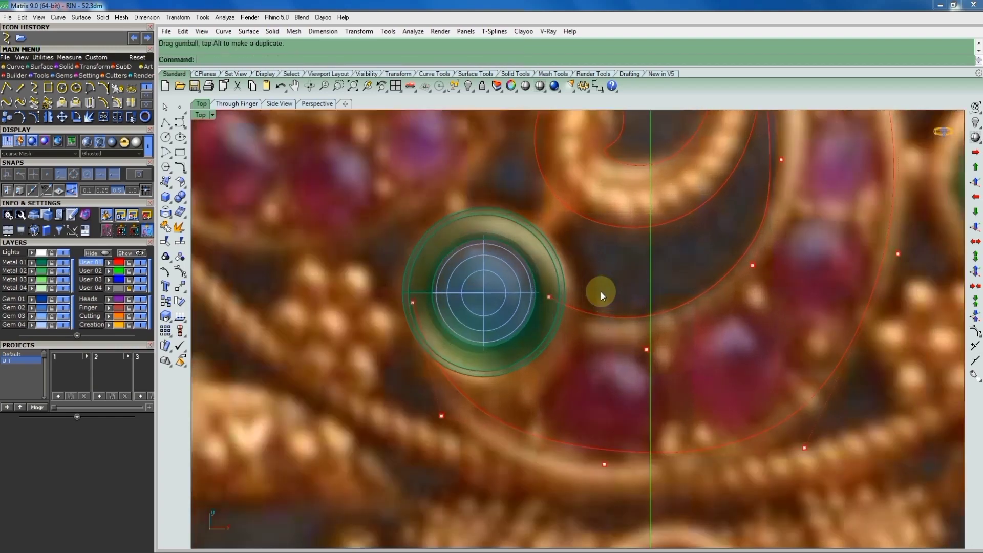
{"action": "scroll", "coordinate": [601, 291], "scroll_direction": "down", "scroll_amount": 3}
Pull the lower control points outward so the outer curve widens along the gem arc
{"action": "left_click_drag", "start_coordinate": [493, 363], "coordinate": [569, 402]}
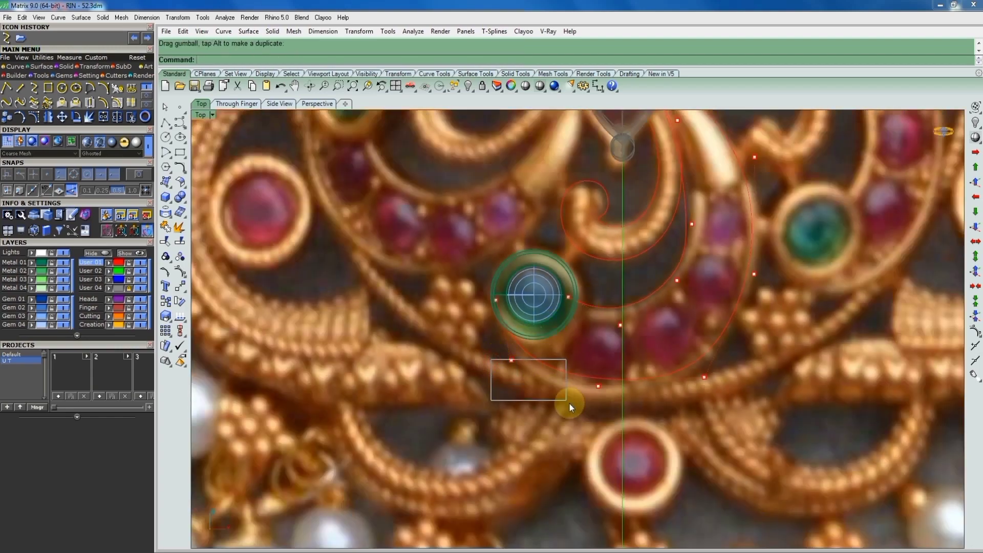
{"action": "scroll", "coordinate": [551, 369], "scroll_direction": "up", "scroll_amount": 2}
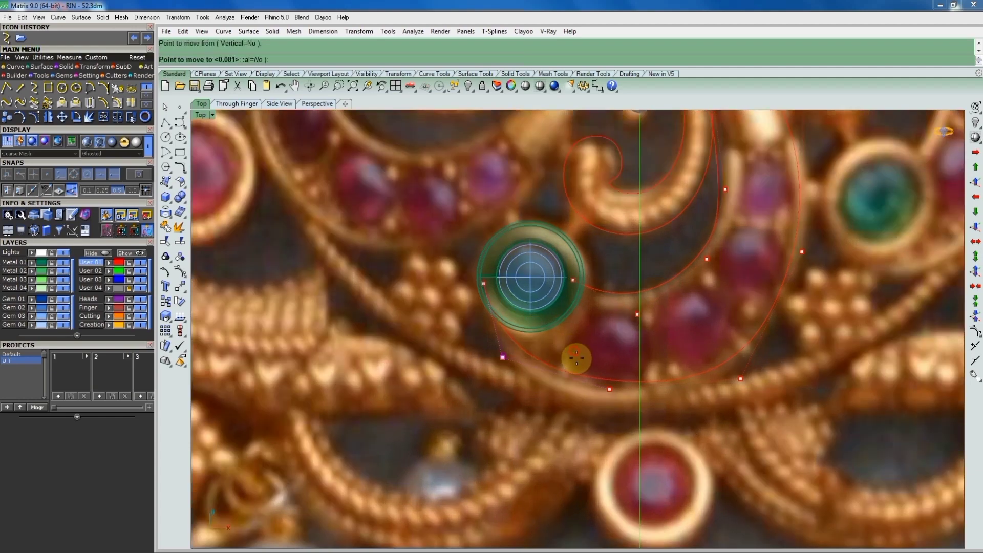
{"action": "left_click", "coordinate": [629, 399]}
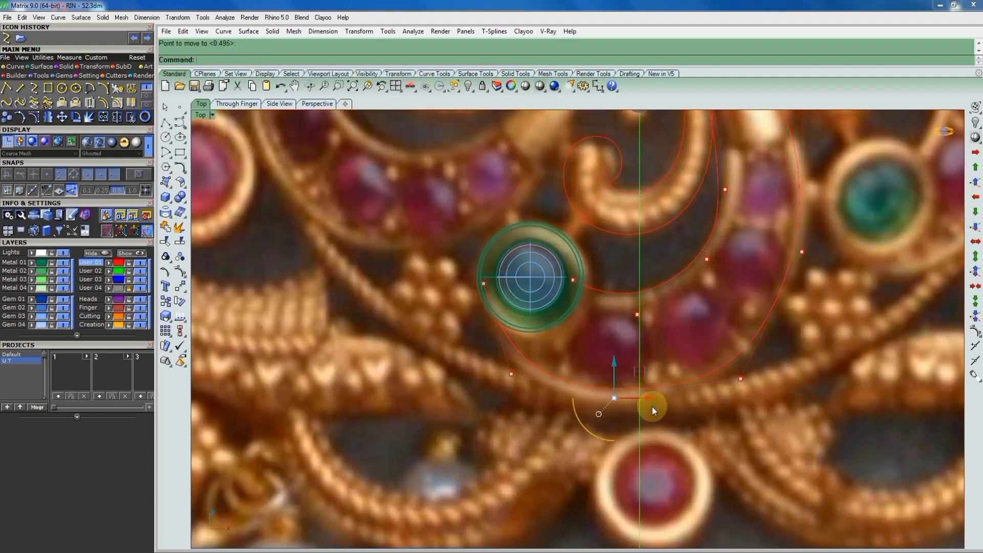
{"action": "left_click_drag", "start_coordinate": [653, 406], "coordinate": [691, 388]}
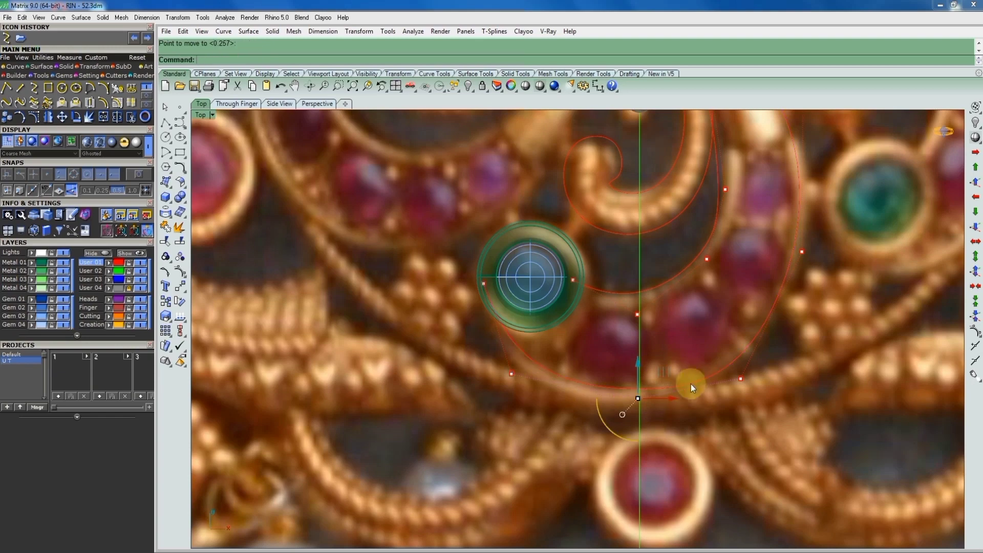
{"action": "left_click_drag", "start_coordinate": [792, 419], "coordinate": [788, 413]}
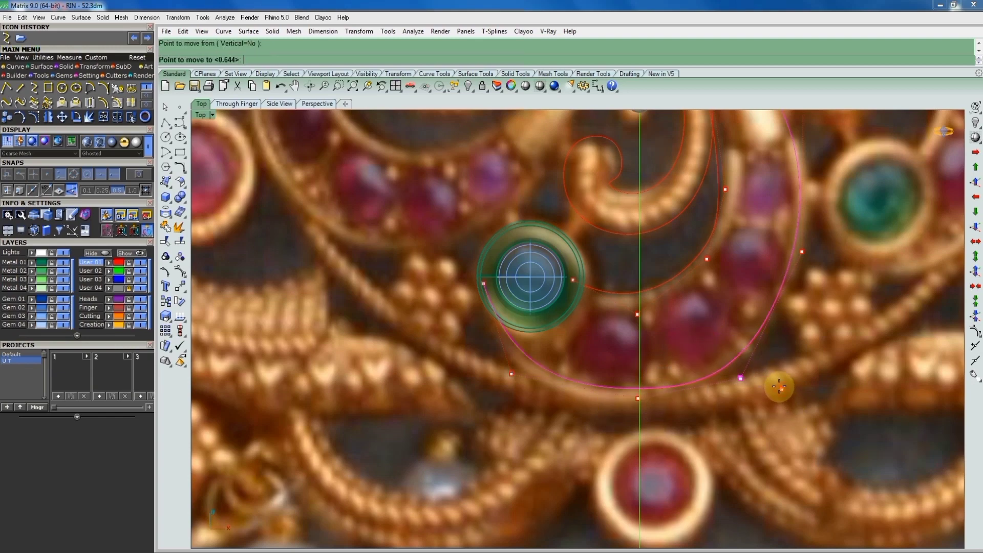
Select two outer-curve control points and nudge them to reshape the curve
{"action": "scroll", "coordinate": [736, 288], "scroll_direction": "down", "scroll_amount": 3}
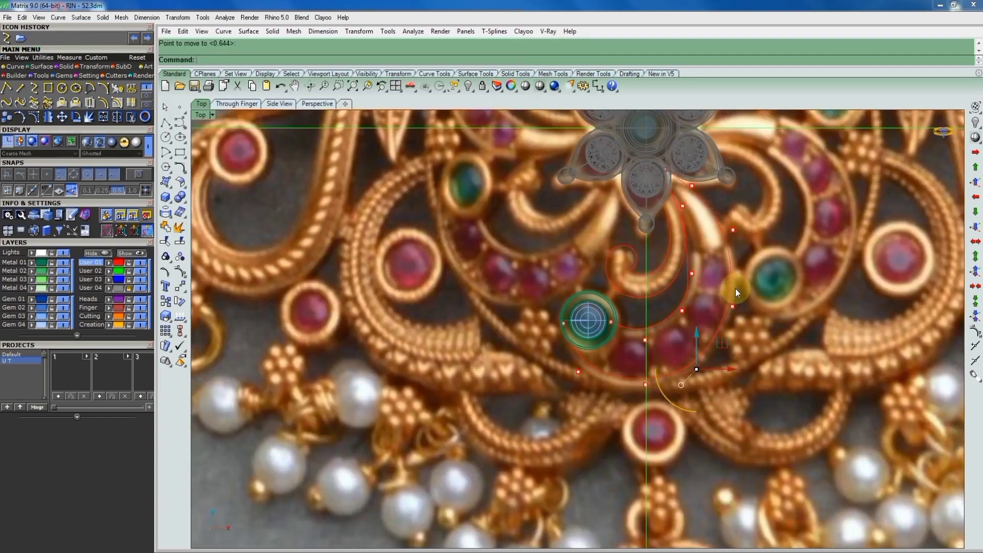
{"action": "scroll", "coordinate": [661, 307], "scroll_direction": "up", "scroll_amount": 2}
{"action": "scroll", "coordinate": [669, 275], "scroll_direction": "up", "scroll_amount": 2}
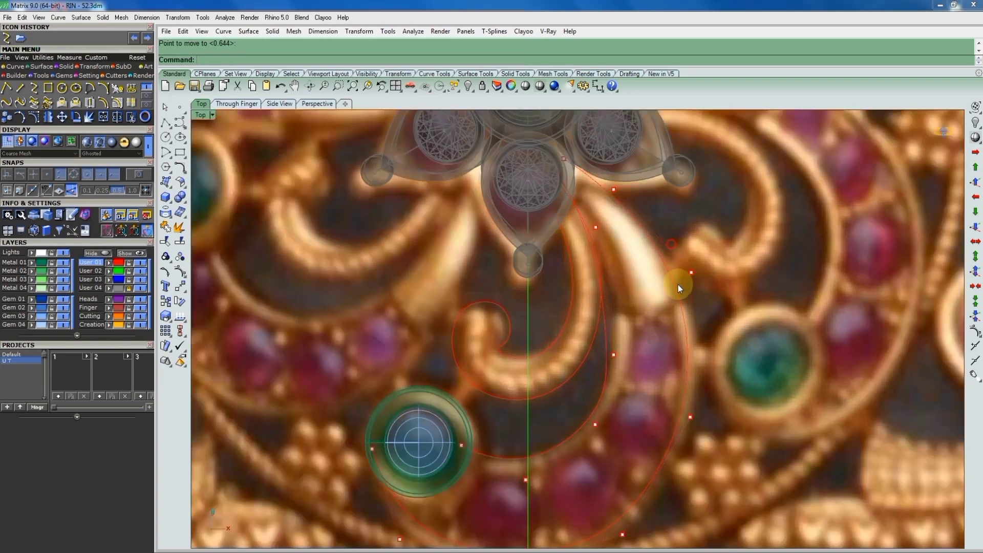
{"action": "left_click_drag", "start_coordinate": [676, 266], "coordinate": [737, 450]}
{"action": "scroll", "coordinate": [732, 410], "scroll_direction": "up", "scroll_amount": 1}
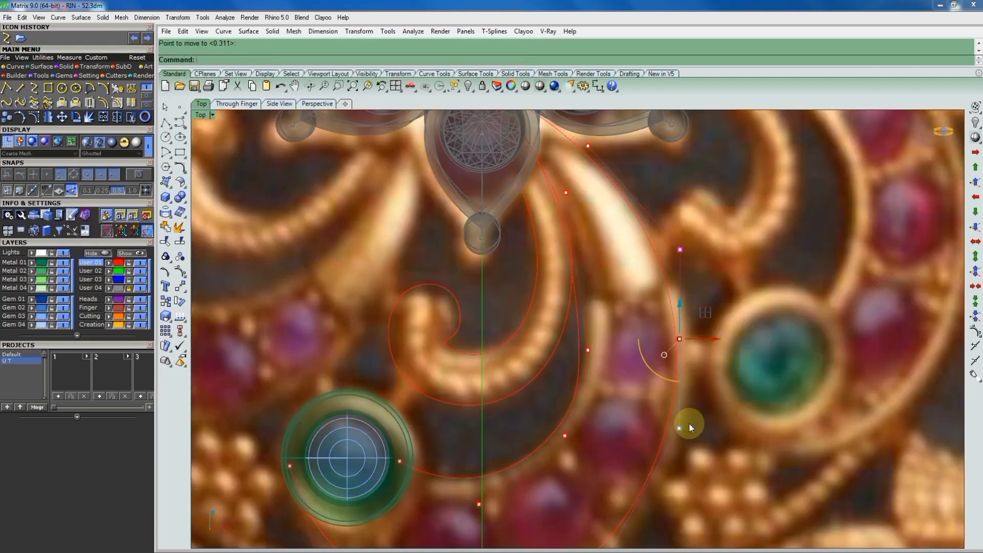
{"action": "mouse_move", "coordinate": [679, 430]}
{"action": "left_mouse_down"}
{"action": "mouse_move", "coordinate": [677, 447]}
{"action": "mouse_move", "coordinate": [674, 436]}
{"action": "left_mouse_up"}
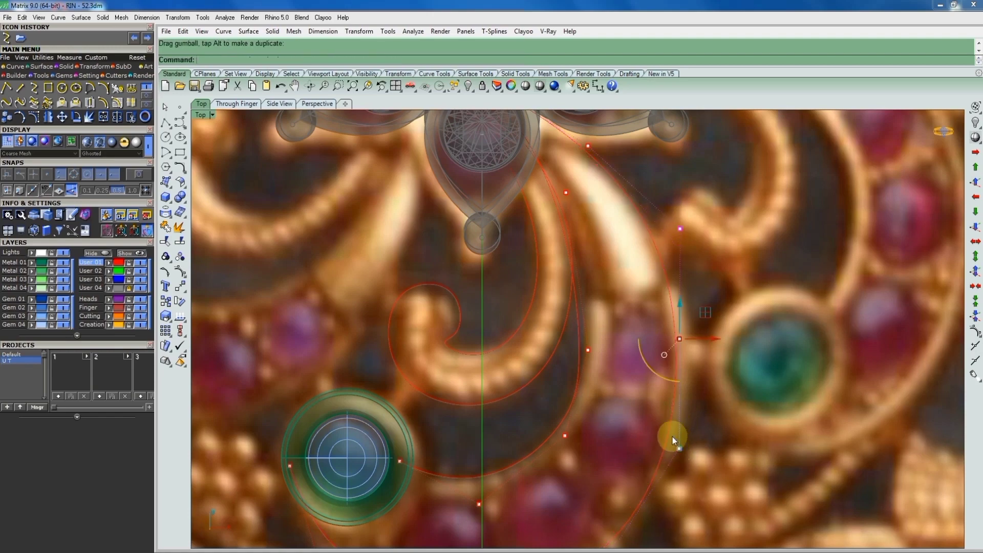
{"action": "scroll", "coordinate": [674, 435], "scroll_direction": "down", "scroll_amount": 3}
{"action": "scroll", "coordinate": [677, 411], "scroll_direction": "down", "scroll_amount": 1}
{"action": "scroll", "coordinate": [672, 417], "scroll_direction": "up", "scroll_amount": 1}
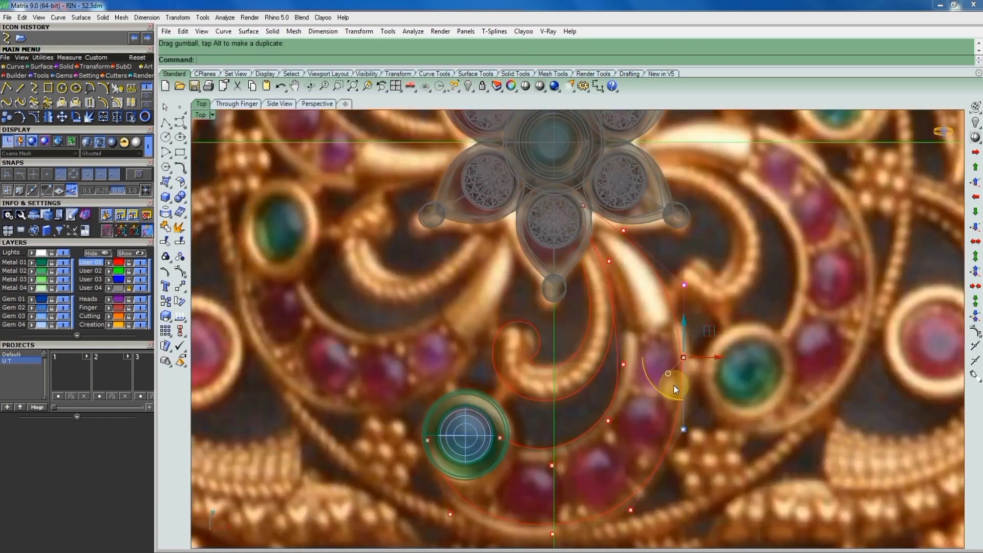
{"action": "scroll", "coordinate": [651, 429], "scroll_direction": "up", "scroll_amount": 1}
{"action": "scroll", "coordinate": [596, 309], "scroll_direction": "up", "scroll_amount": 1}
{"action": "scroll", "coordinate": [585, 302], "scroll_direction": "up", "scroll_amount": 1}
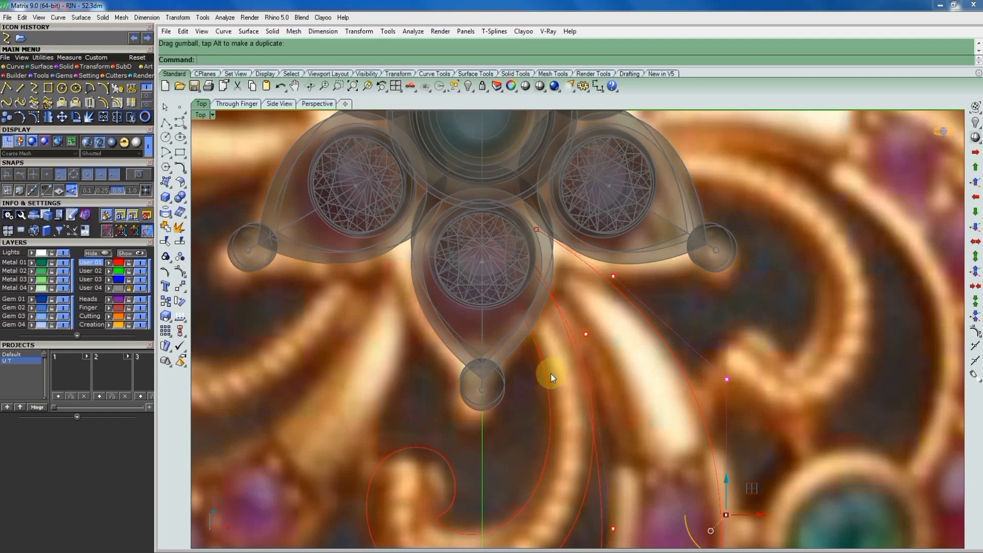
Undo the stray drag, then move a top control point slightly right and down
{"action": "type", "text": "move"}
{"action": "key", "text": "Return"}
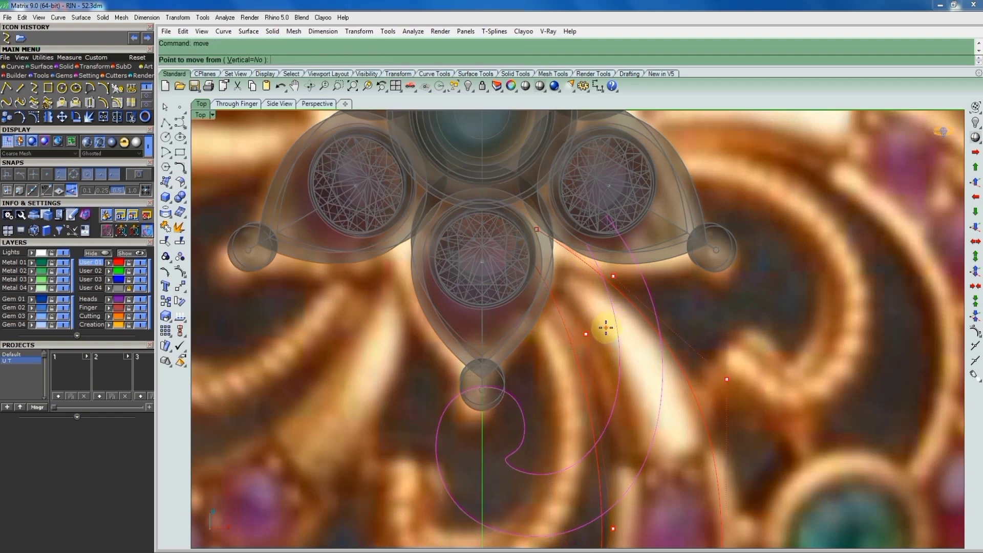
{"action": "key", "text": "ctrl+z"}
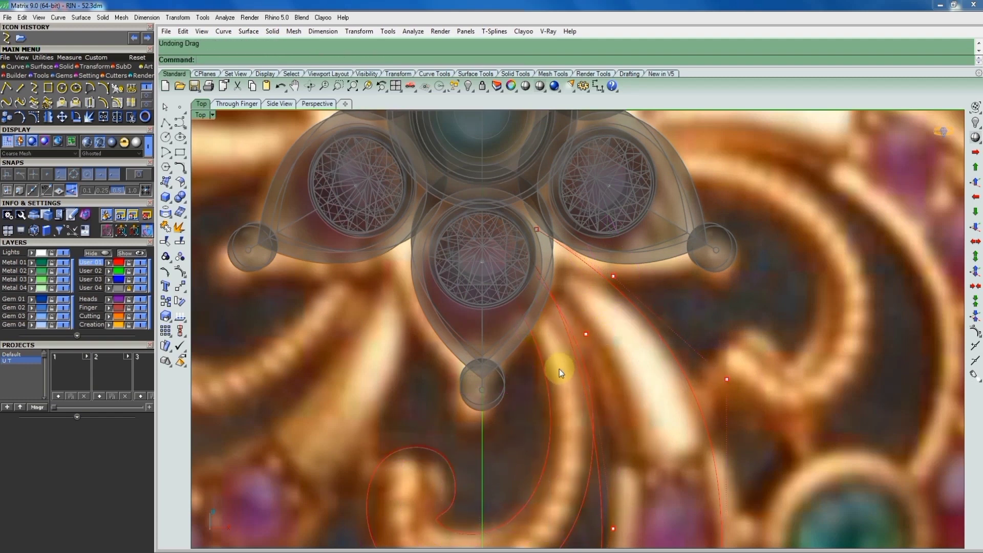
{"action": "key", "text": "Return"}
{"action": "scroll", "coordinate": [614, 320], "scroll_direction": "up", "scroll_amount": 2}
{"action": "left_click", "coordinate": [612, 313]}
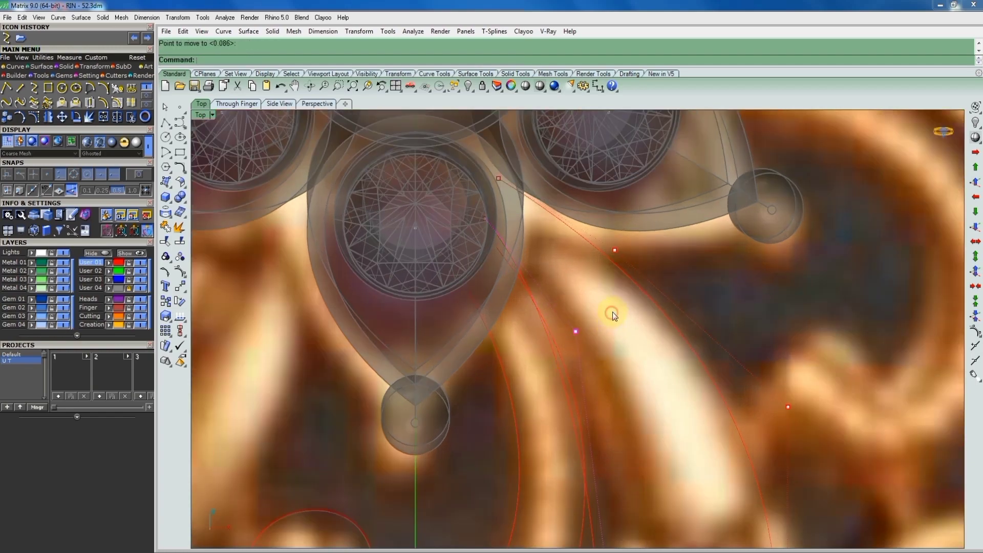
{"action": "key", "text": "Return"}
{"action": "left_click", "coordinate": [615, 316]}
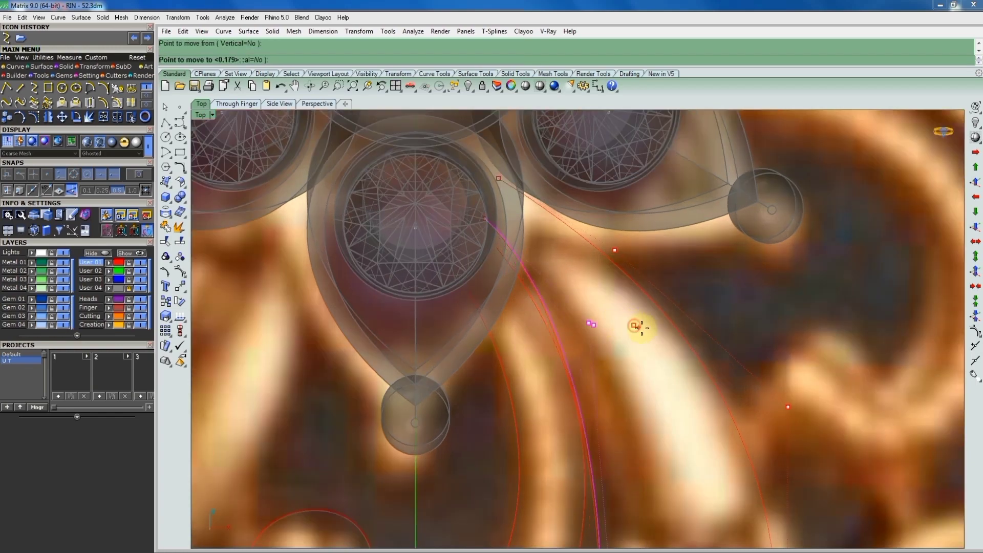
{"action": "left_click", "coordinate": [638, 328]}
Move the curve's upper end point up against the flower's lower petal
{"action": "scroll", "coordinate": [580, 256], "scroll_direction": "down", "scroll_amount": 3}
{"action": "scroll", "coordinate": [581, 307], "scroll_direction": "up", "scroll_amount": 3}
{"action": "scroll", "coordinate": [501, 259], "scroll_direction": "up", "scroll_amount": 2}
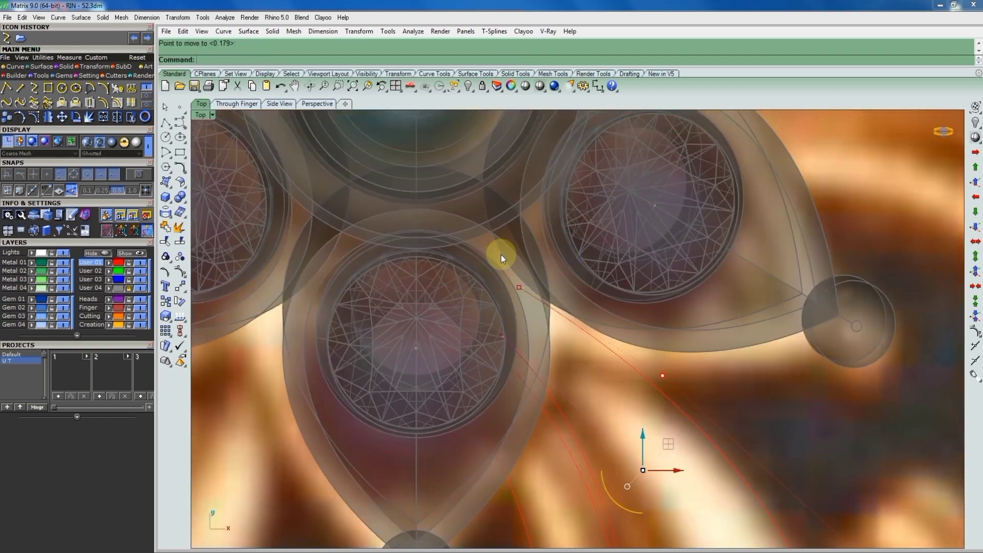
{"action": "key", "text": "Return"}
{"action": "left_click", "coordinate": [578, 318]}
{"action": "left_click", "coordinate": [601, 284]}
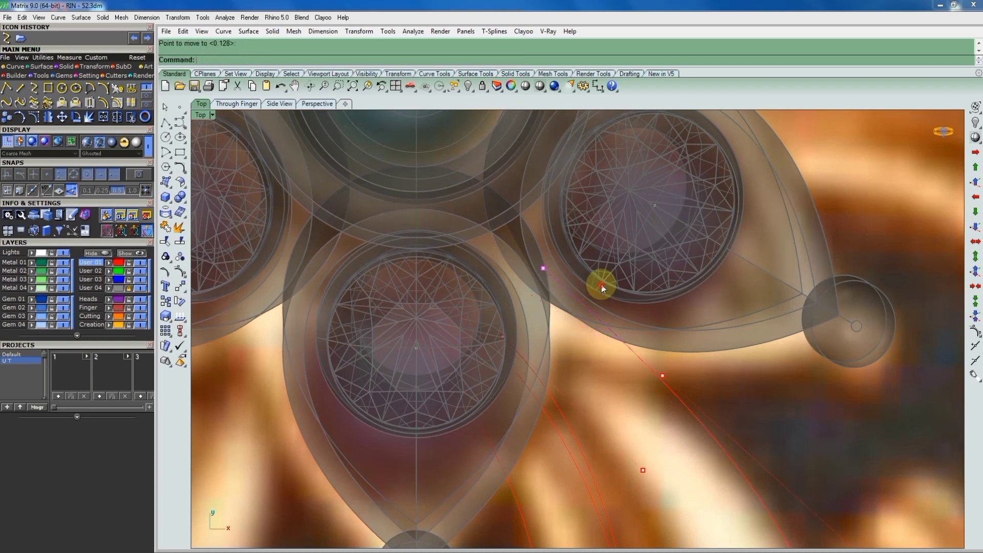
{"action": "scroll", "coordinate": [604, 287], "scroll_direction": "down", "scroll_amount": 3}
{"action": "scroll", "coordinate": [622, 300], "scroll_direction": "down", "scroll_amount": 2}
{"action": "scroll", "coordinate": [622, 297], "scroll_direction": "up", "scroll_amount": 2}
{"action": "scroll", "coordinate": [612, 289], "scroll_direction": "up", "scroll_amount": 3}
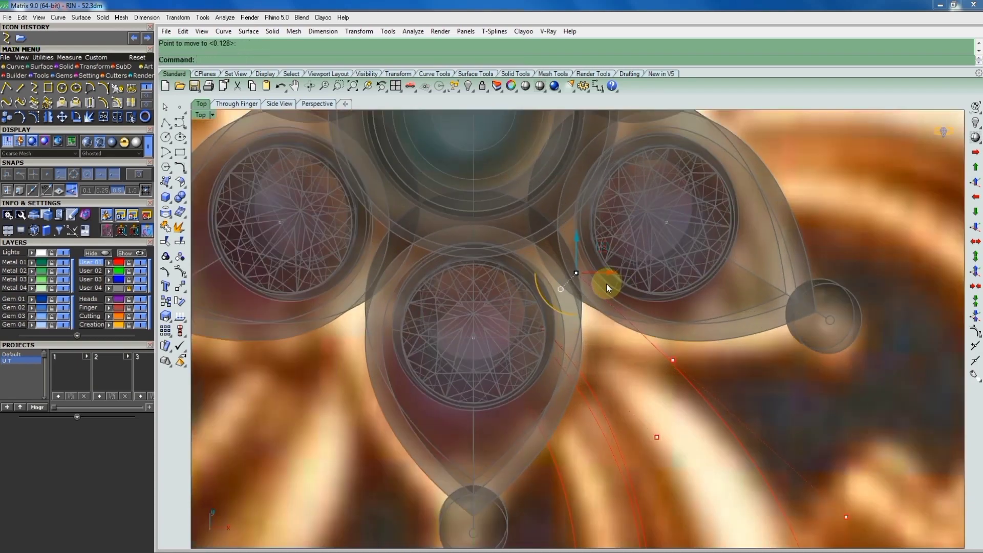
{"action": "left_click_drag", "start_coordinate": [607, 284], "coordinate": [597, 270]}
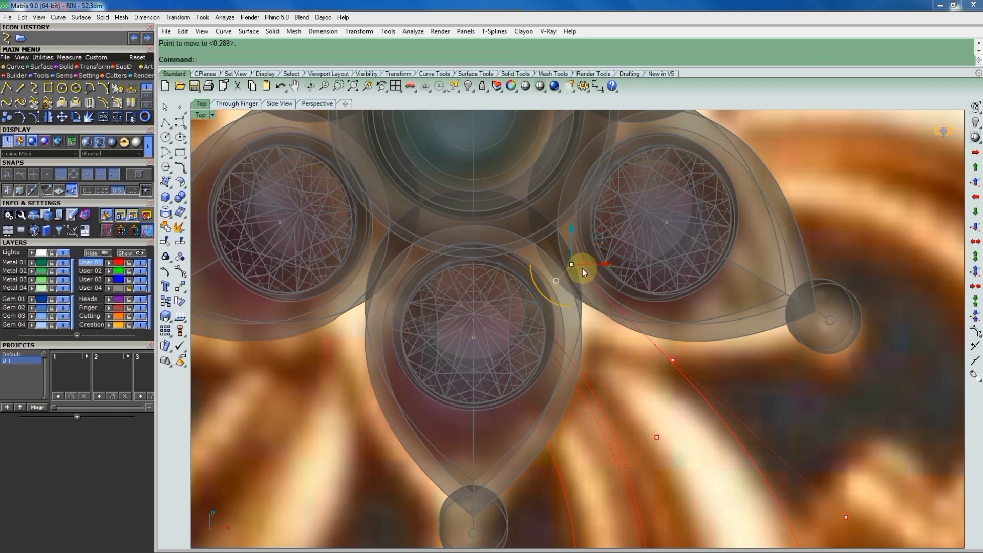
Deselect the control point and launch the Group command
{"action": "scroll", "coordinate": [582, 261], "scroll_direction": "up", "scroll_amount": 2}
{"action": "scroll", "coordinate": [617, 322], "scroll_direction": "up", "scroll_amount": 2}
{"action": "scroll", "coordinate": [595, 302], "scroll_direction": "down", "scroll_amount": 5}
{"action": "scroll", "coordinate": [573, 334], "scroll_direction": "down", "scroll_amount": 1}
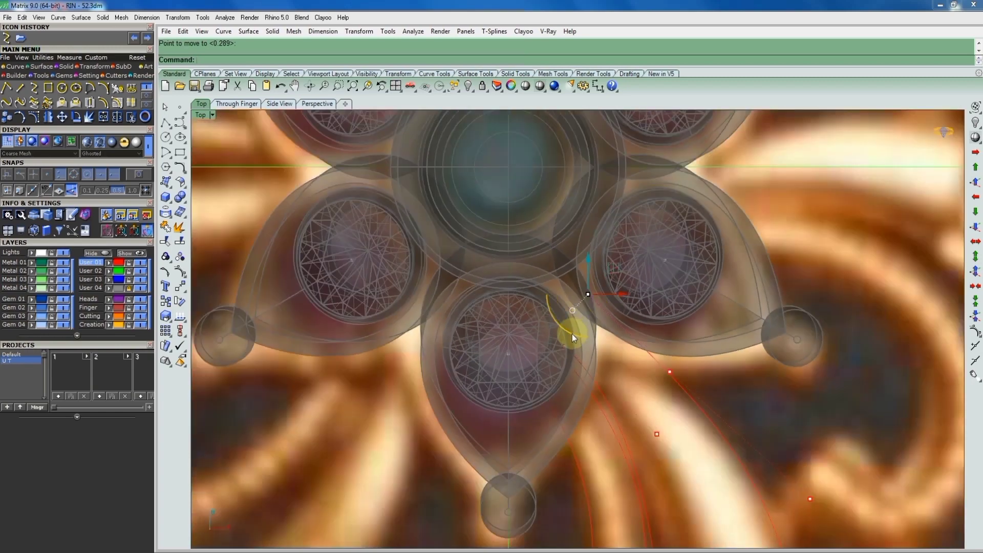
{"action": "left_click", "coordinate": [581, 372]}
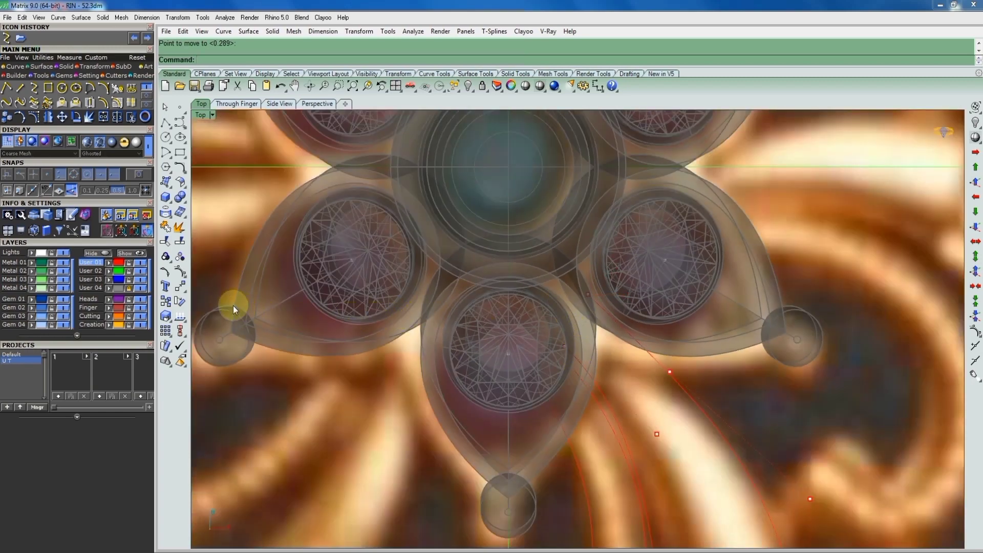
{"action": "left_click", "coordinate": [165, 257]}
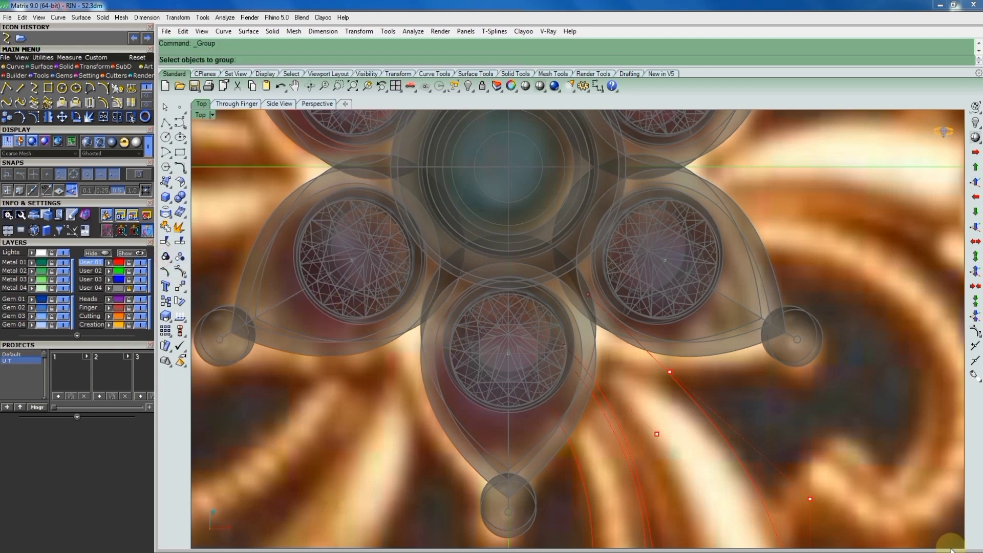
Hide the control points and group the two peacock curves together
{"action": "key", "text": "F11"}
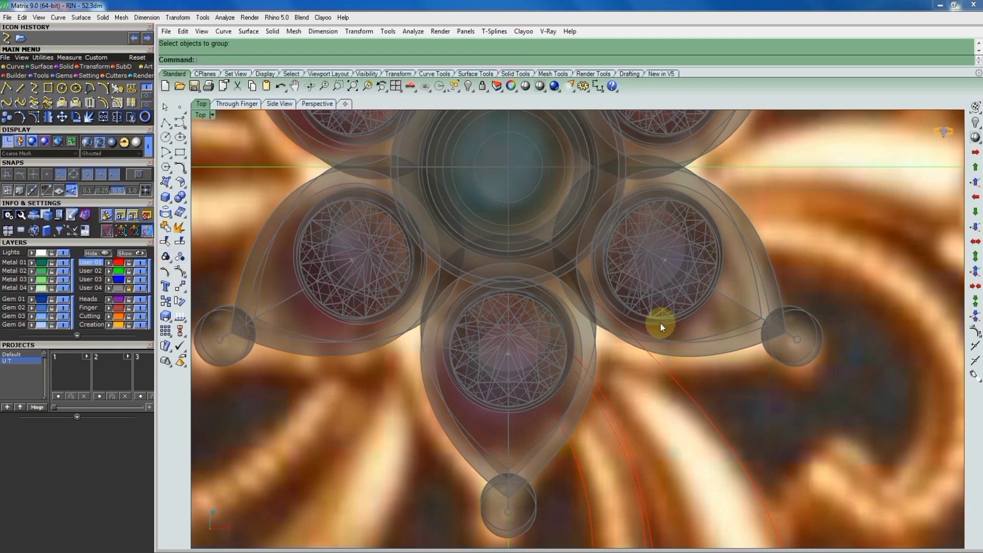
{"action": "left_click_drag", "start_coordinate": [587, 360], "coordinate": [577, 364]}
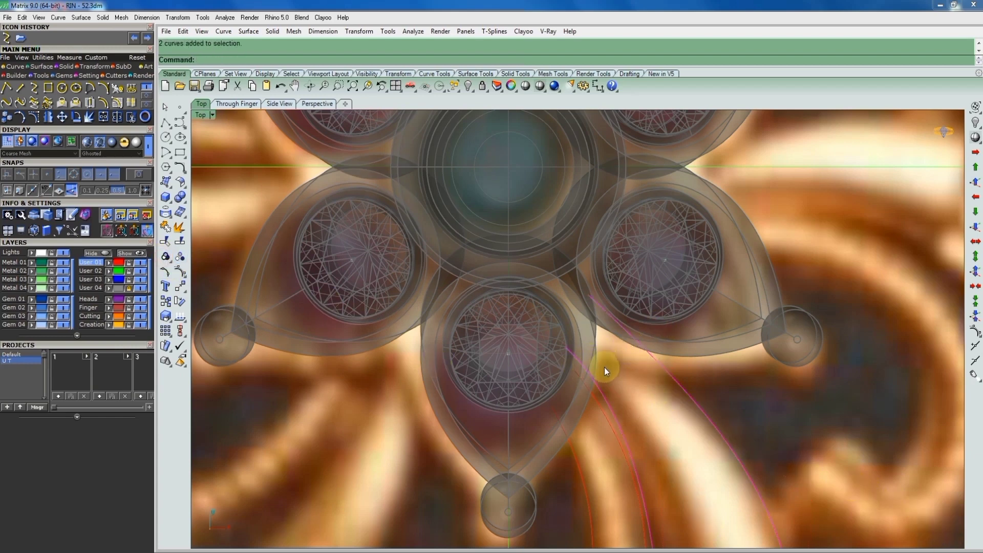
{"action": "key", "text": "Return"}
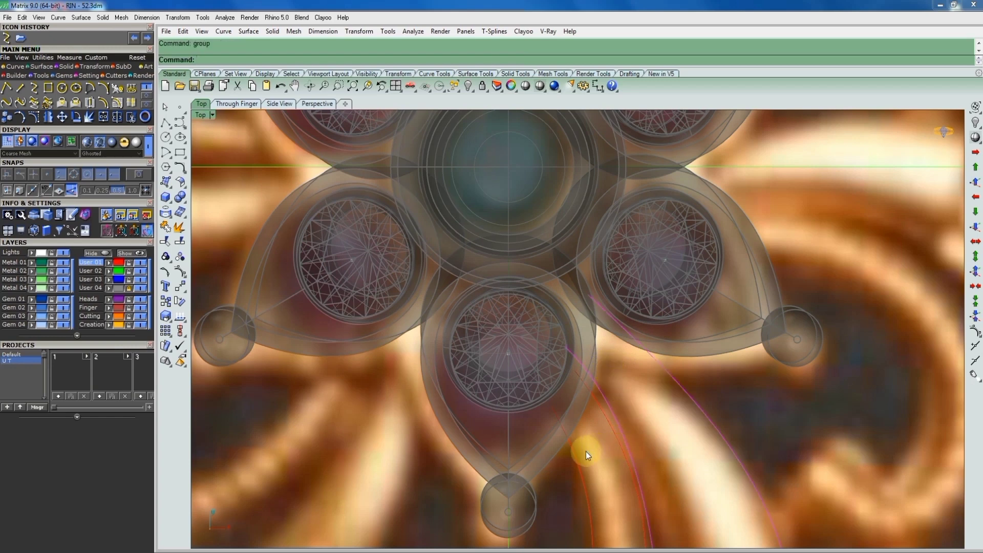
{"action": "left_click", "coordinate": [577, 456]}
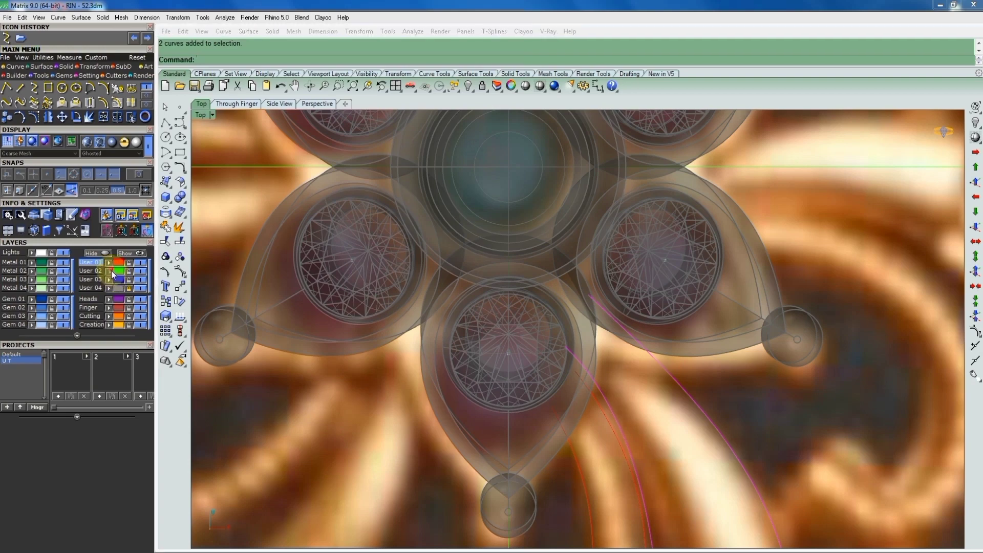
{"action": "key", "text": "Escape"}
{"action": "scroll", "coordinate": [598, 263], "scroll_direction": "down", "scroll_amount": 5}
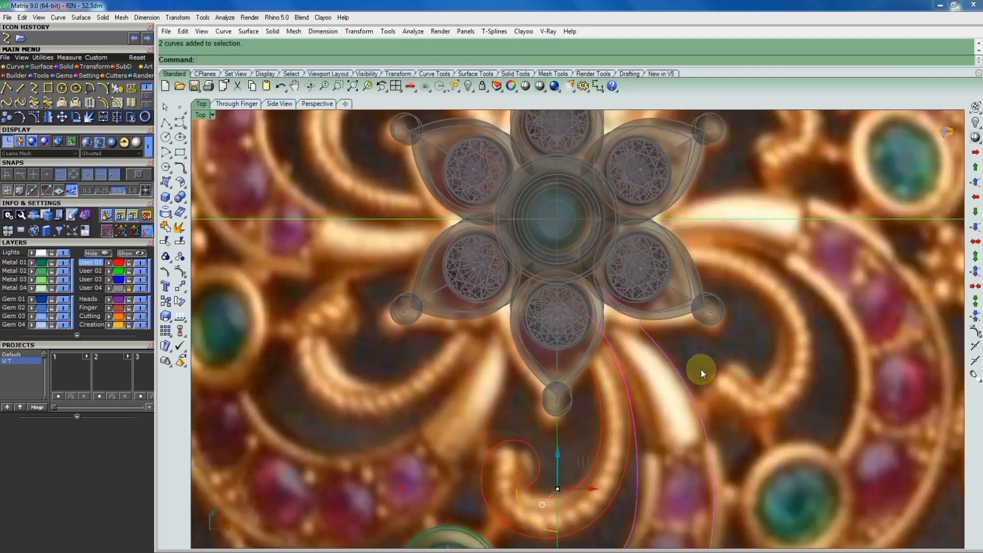
{"action": "scroll", "coordinate": [702, 369], "scroll_direction": "down", "scroll_amount": 5}
{"action": "scroll", "coordinate": [683, 358], "scroll_direction": "up", "scroll_amount": 2}
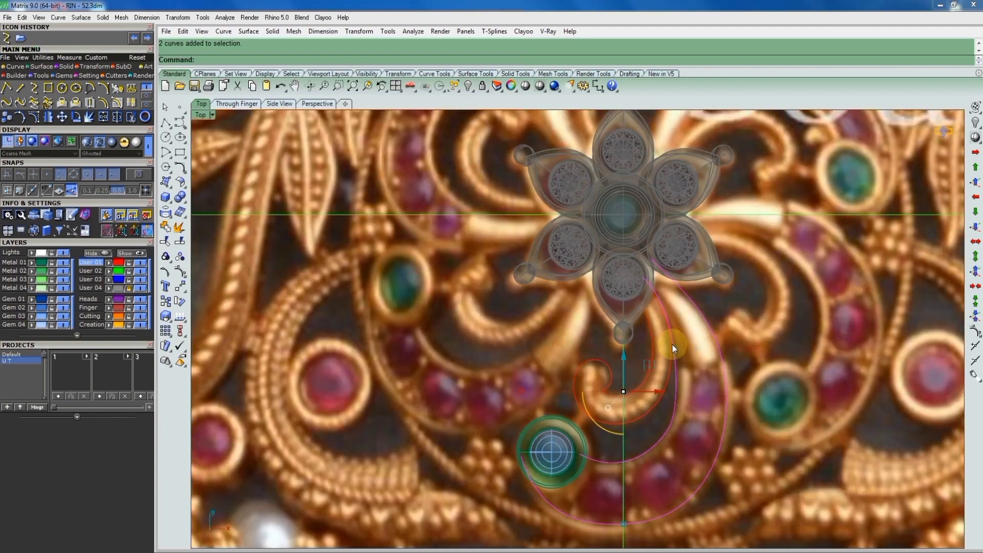
{"action": "scroll", "coordinate": [687, 343], "scroll_direction": "down", "scroll_amount": 3}
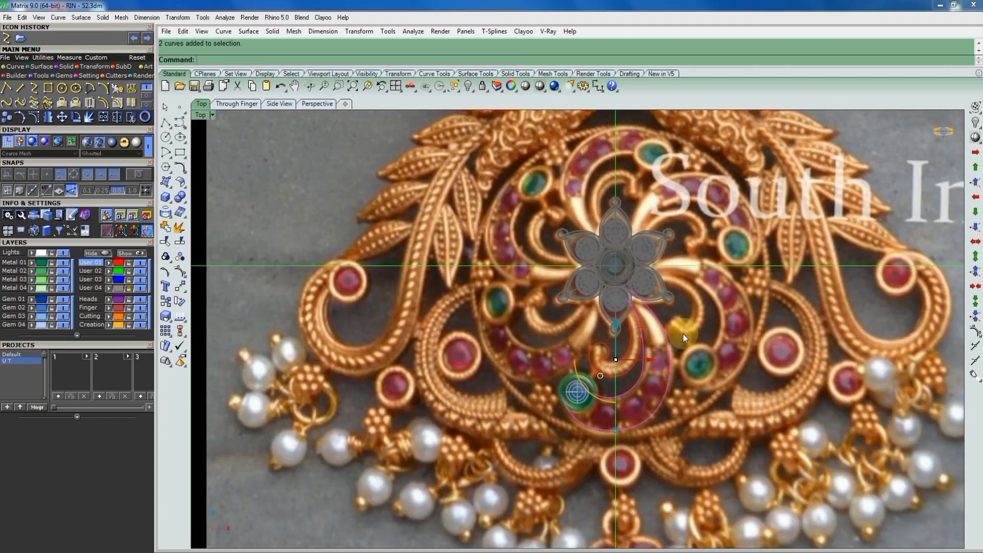
Save the model as RIN - 52.3dm and recentre the view on the curves
{"action": "key", "text": "ctrl+s"}
{"action": "scroll", "coordinate": [642, 390], "scroll_direction": "up", "scroll_amount": 2}
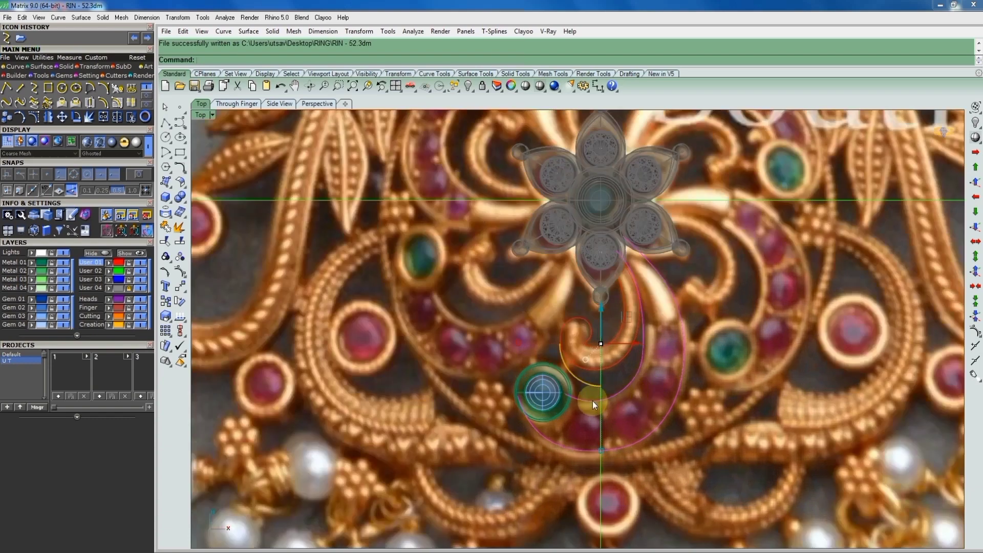
{"action": "right_click_drag", "start_coordinate": [592, 401], "coordinate": [592, 382]}
{"action": "right_click_drag", "start_coordinate": [687, 382], "coordinate": [661, 358]}
{"action": "scroll", "coordinate": [613, 347], "scroll_direction": "down", "scroll_amount": 2}
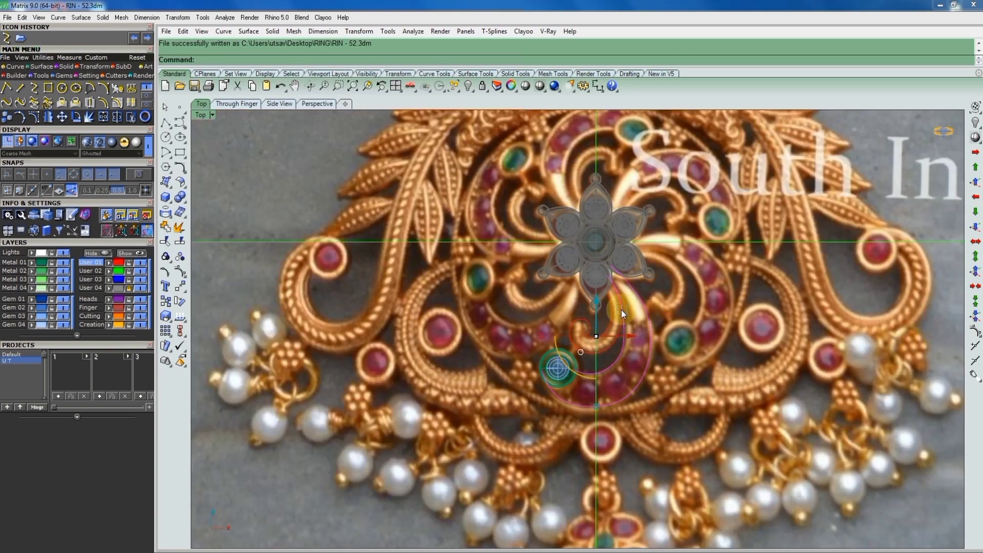
Begin the outer scroll curve below the centre stone with its first lower-edge points
{"action": "left_click", "coordinate": [174, 140]}
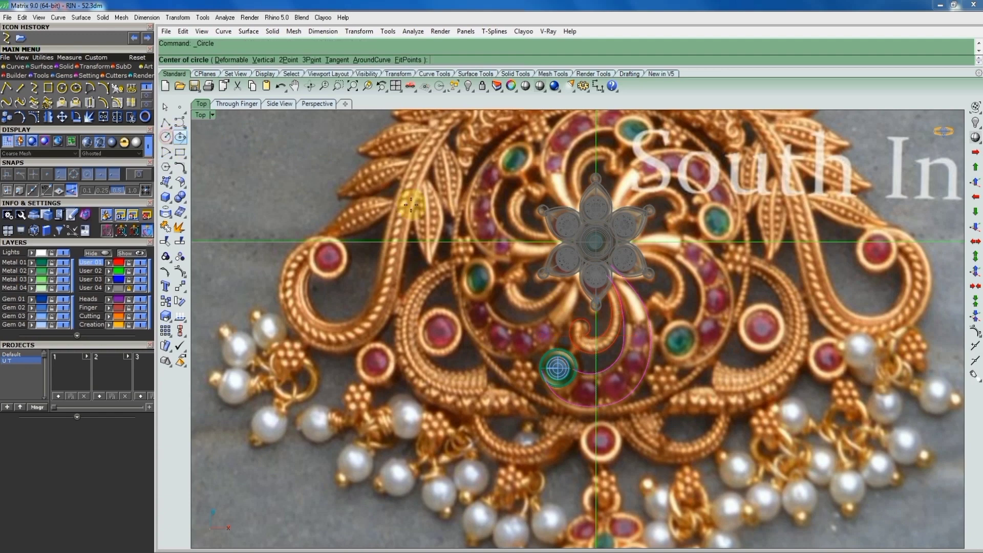
{"action": "type", "text": "0"}
{"action": "left_click", "coordinate": [628, 311]}
{"action": "scroll", "coordinate": [640, 400], "scroll_direction": "up", "scroll_amount": 2}
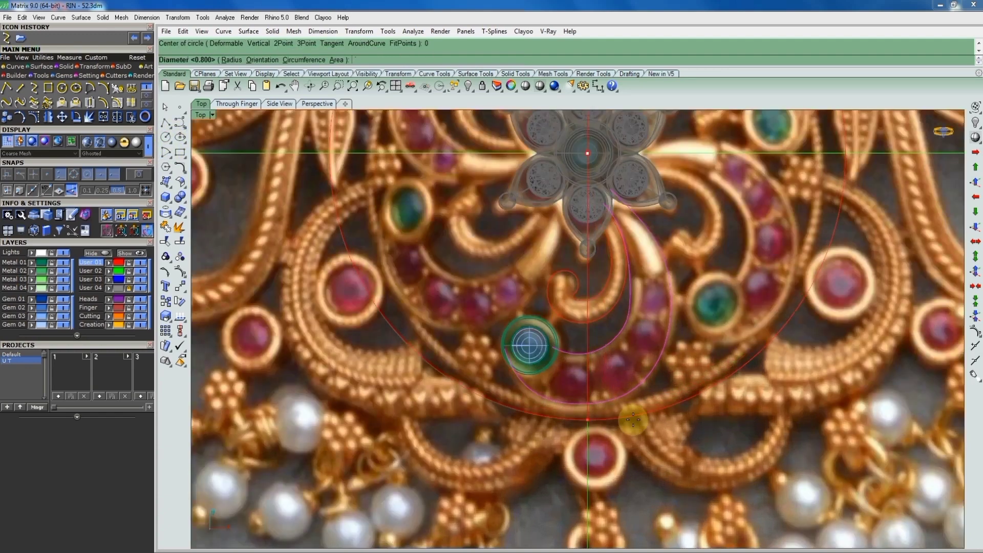
{"action": "scroll", "coordinate": [645, 401], "scroll_direction": "up", "scroll_amount": 1}
{"action": "scroll", "coordinate": [615, 436], "scroll_direction": "up", "scroll_amount": 3}
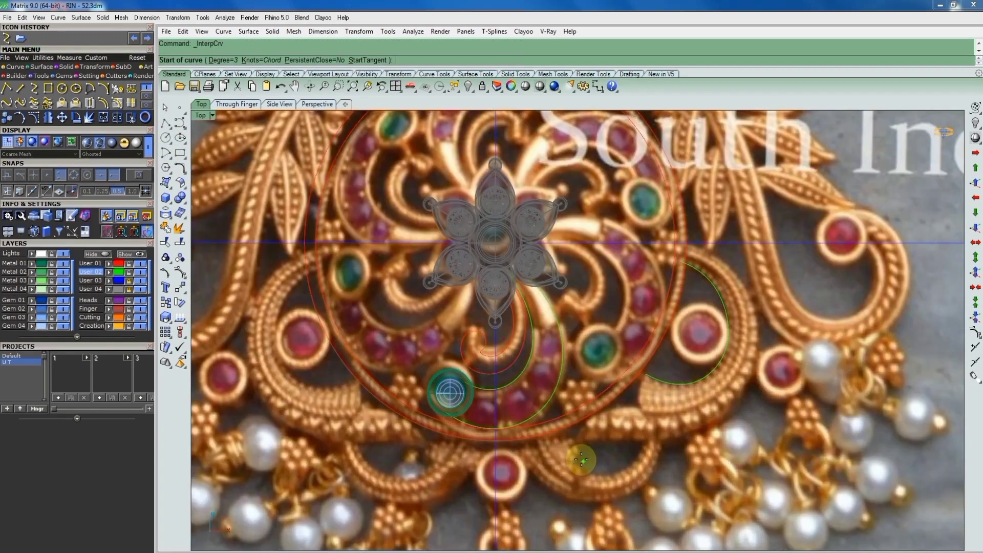
{"action": "scroll", "coordinate": [574, 441], "scroll_direction": "up", "scroll_amount": 2}
{"action": "left_click", "coordinate": [572, 424]}
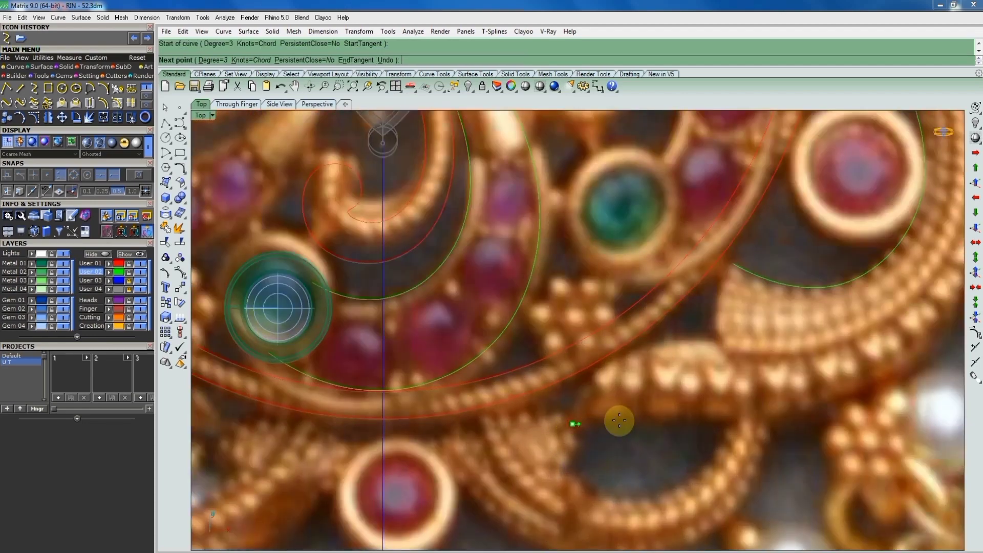
{"action": "left_click", "coordinate": [658, 418]}
{"action": "scroll", "coordinate": [666, 416], "scroll_direction": "down", "scroll_amount": 3}
{"action": "scroll", "coordinate": [771, 401], "scroll_direction": "up", "scroll_amount": 2}
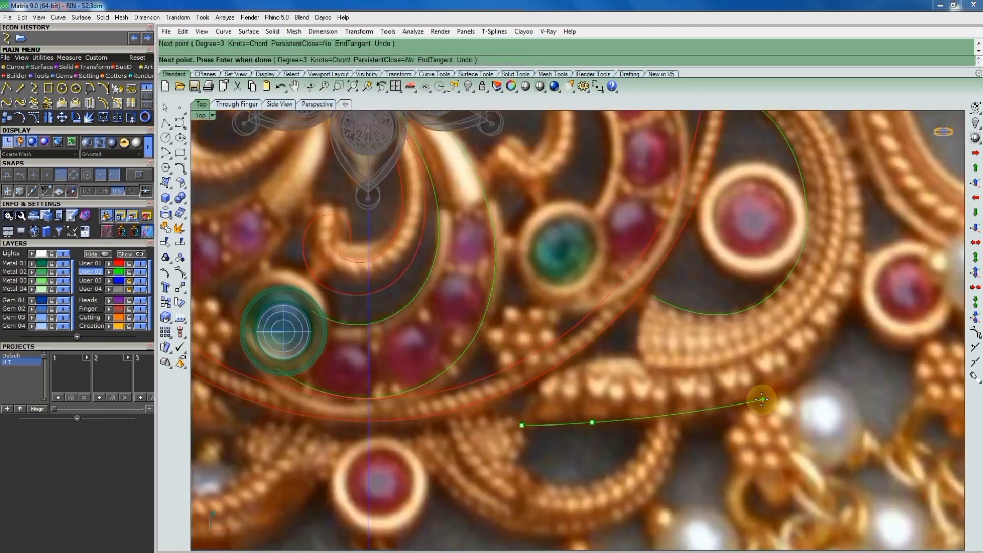
Continue the curve up the right side, around the red stone to the scroll top, and finish it
{"action": "left_click", "coordinate": [760, 398]}
{"action": "left_click", "coordinate": [855, 307]}
{"action": "scroll", "coordinate": [831, 314], "scroll_direction": "down", "scroll_amount": 3}
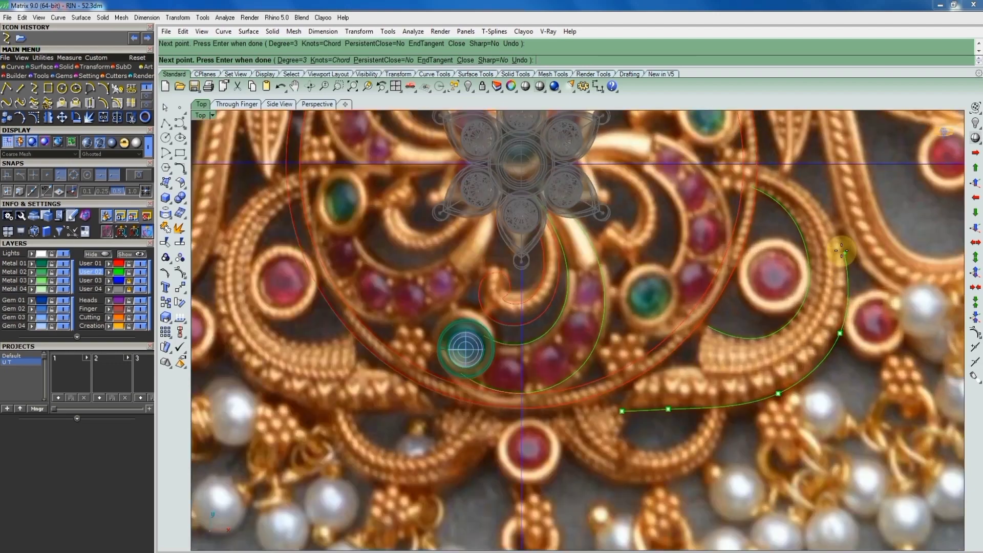
{"action": "scroll", "coordinate": [834, 220], "scroll_direction": "up", "scroll_amount": 2}
{"action": "left_click", "coordinate": [833, 236]}
{"action": "scroll", "coordinate": [799, 180], "scroll_direction": "up", "scroll_amount": 1}
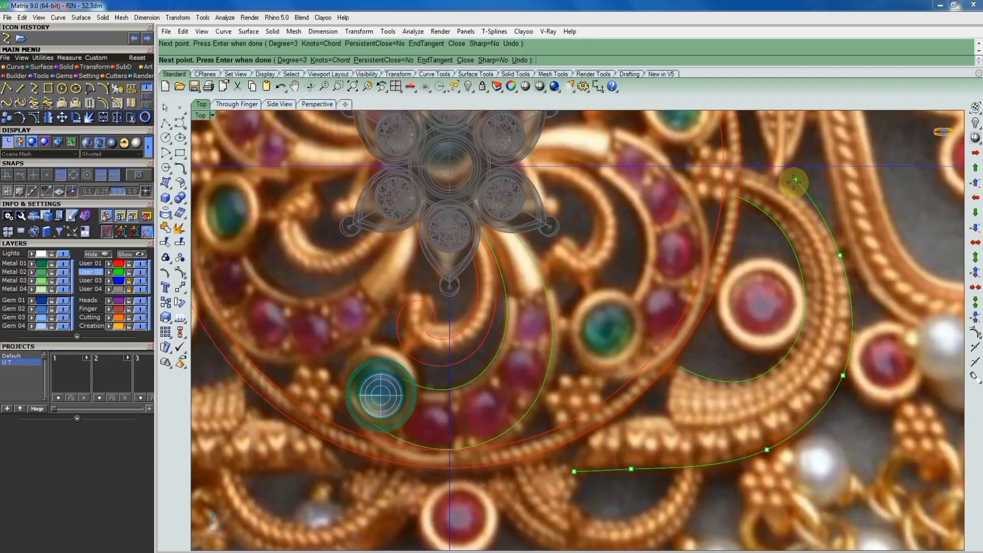
{"action": "left_click", "coordinate": [794, 186]}
{"action": "scroll", "coordinate": [795, 185], "scroll_direction": "up", "scroll_amount": 3}
{"action": "scroll", "coordinate": [706, 161], "scroll_direction": "up", "scroll_amount": 2}
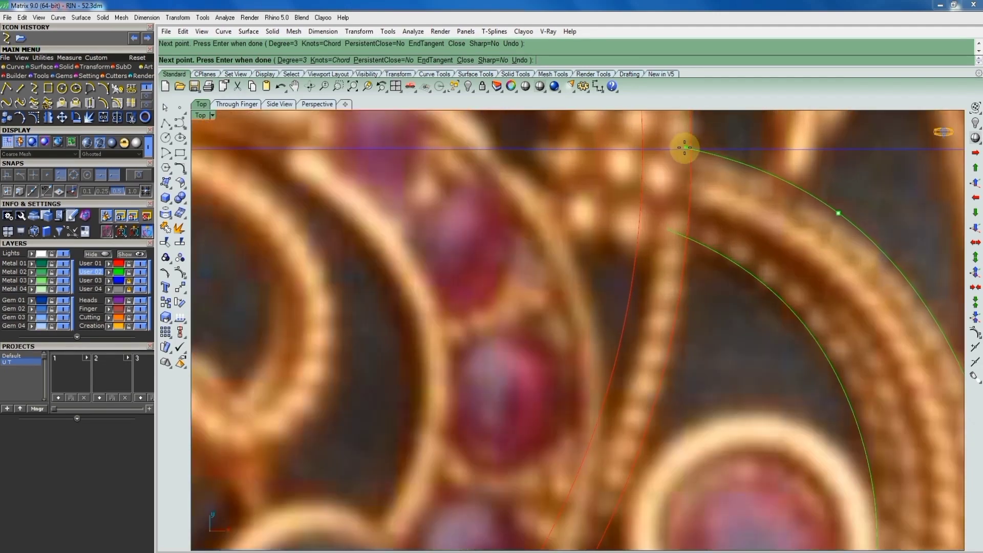
{"action": "right_click", "coordinate": [675, 145]}
{"action": "scroll", "coordinate": [730, 183], "scroll_direction": "down", "scroll_amount": 4}
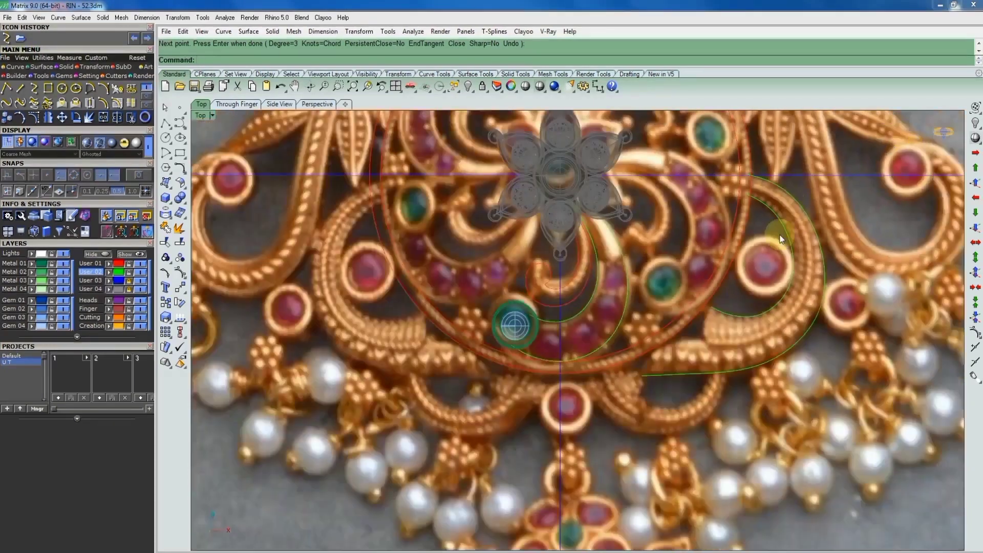
{"action": "scroll", "coordinate": [676, 364], "scroll_direction": "up", "scroll_amount": 2}
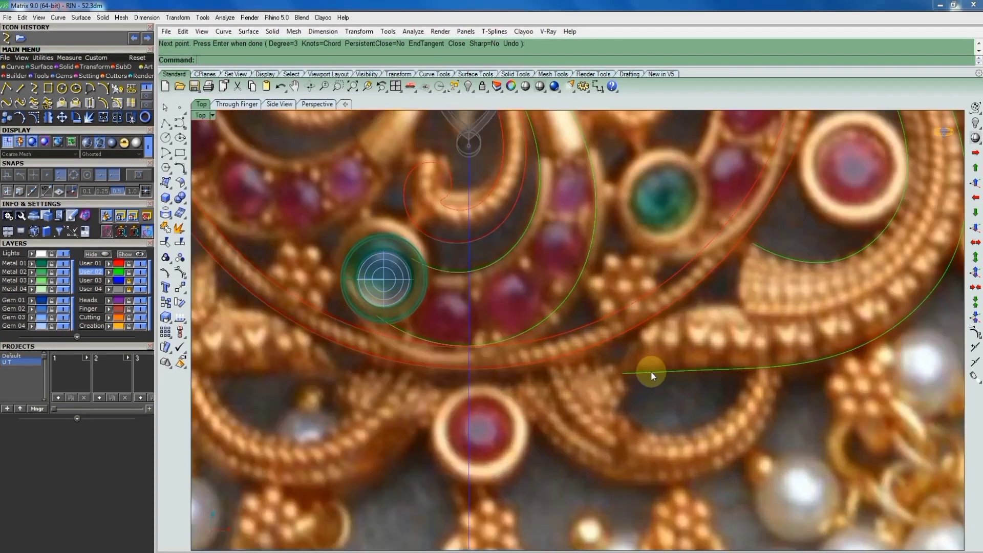
{"action": "right_click", "coordinate": [651, 371]}
Draw a short three-point curve rising from the scroll tip toward the right
{"action": "left_click", "coordinate": [621, 379]}
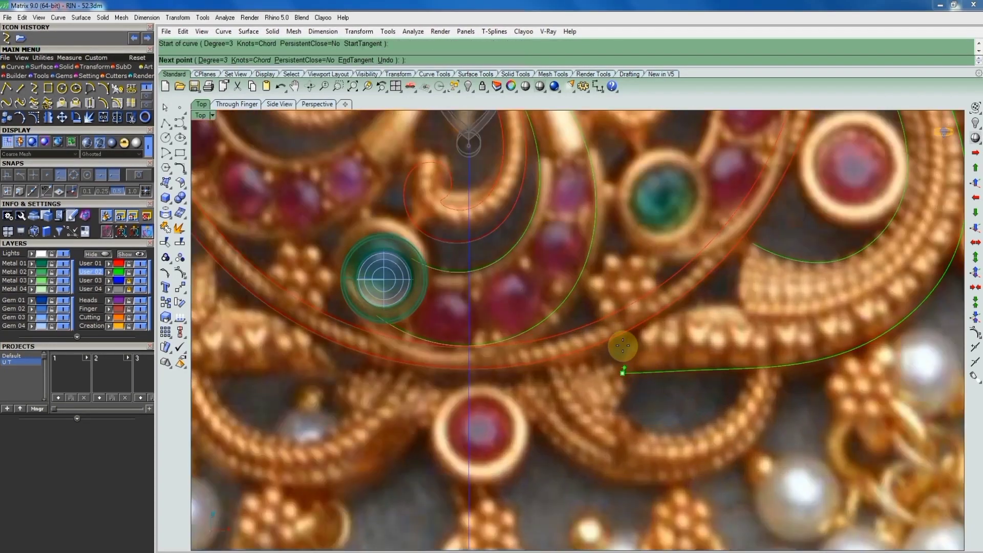
{"action": "scroll", "coordinate": [628, 342], "scroll_direction": "up", "scroll_amount": 1}
{"action": "left_click", "coordinate": [631, 348]}
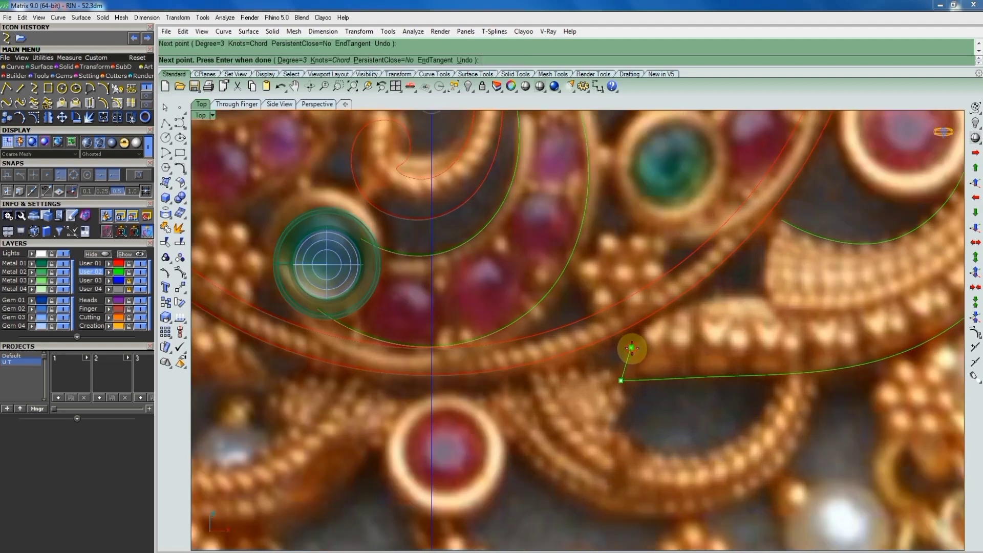
{"action": "left_click", "coordinate": [669, 309]}
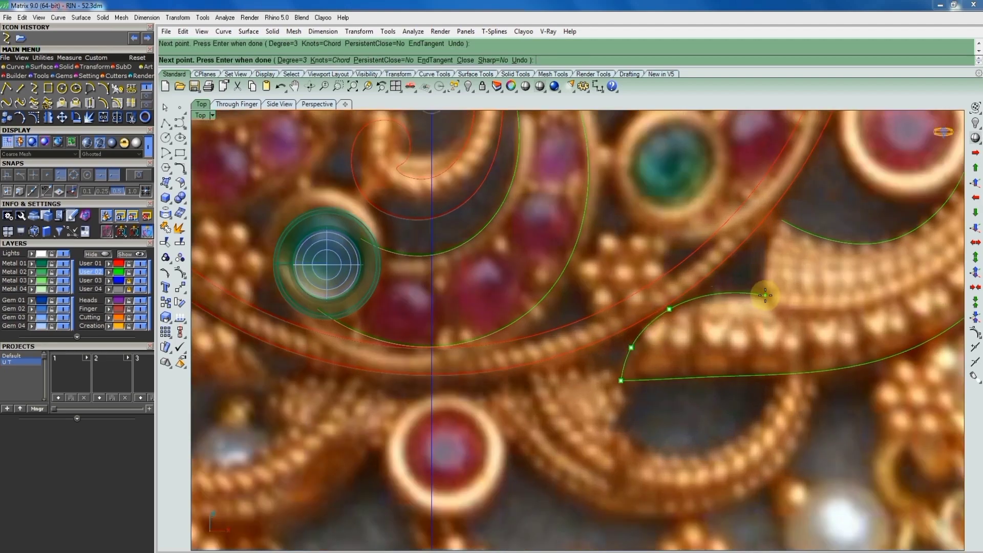
{"action": "key", "text": "Return"}
{"action": "key", "text": "Return"}
Draw the inner-edge curve from that curve's end up to the outer outline's endpoint
{"action": "left_click", "coordinate": [765, 296]}
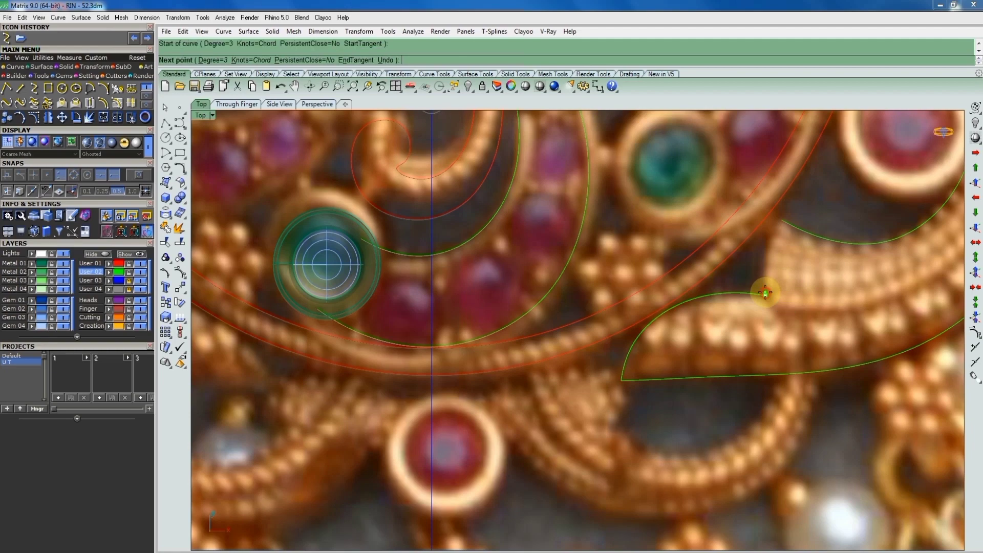
{"action": "left_click", "coordinate": [761, 263]}
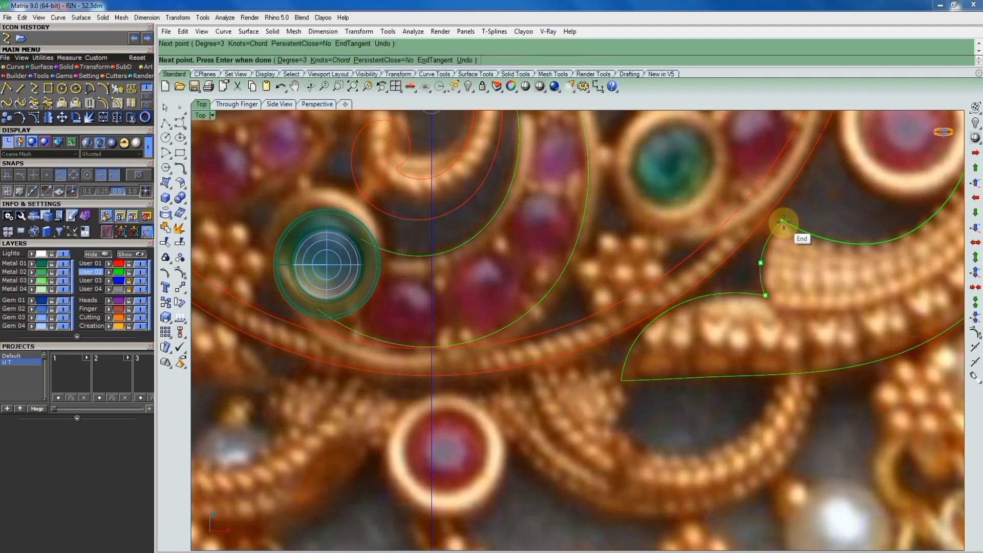
{"action": "left_click", "coordinate": [782, 221]}
{"action": "scroll", "coordinate": [741, 250], "scroll_direction": "down", "scroll_amount": 3}
{"action": "scroll", "coordinate": [740, 251], "scroll_direction": "down", "scroll_amount": 2}
{"action": "key", "text": "Return"}
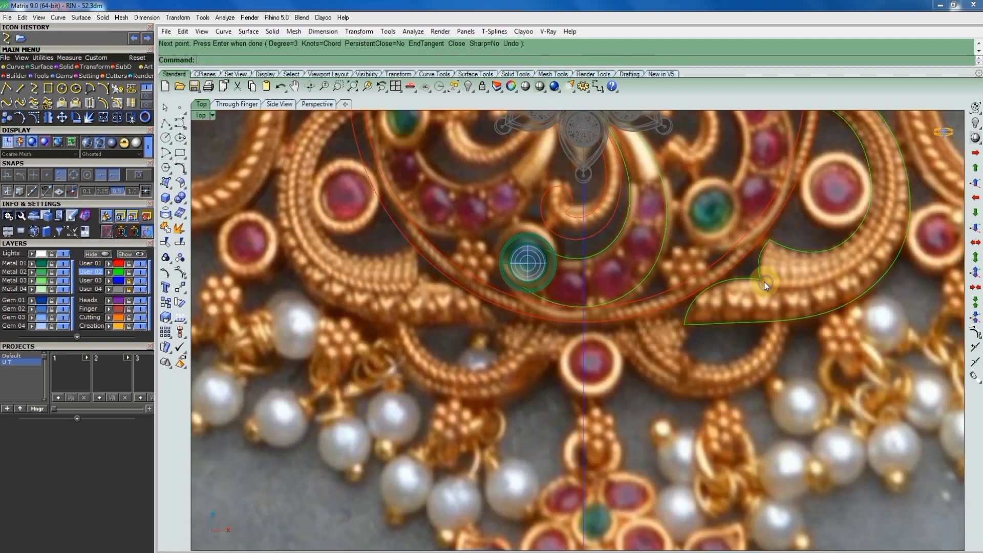
{"action": "scroll", "coordinate": [779, 287], "scroll_direction": "down", "scroll_amount": 2}
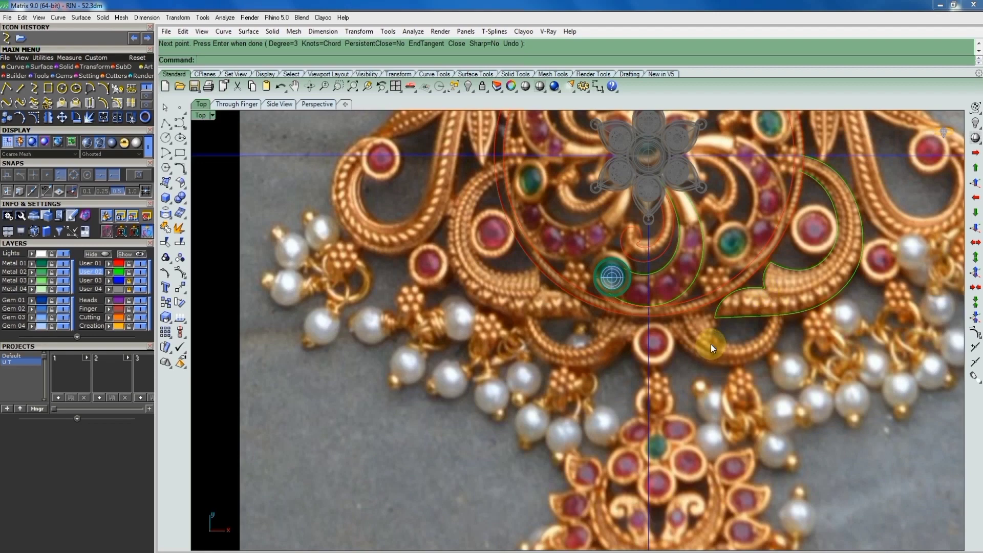
{"action": "scroll", "coordinate": [658, 389], "scroll_direction": "down", "scroll_amount": 5}
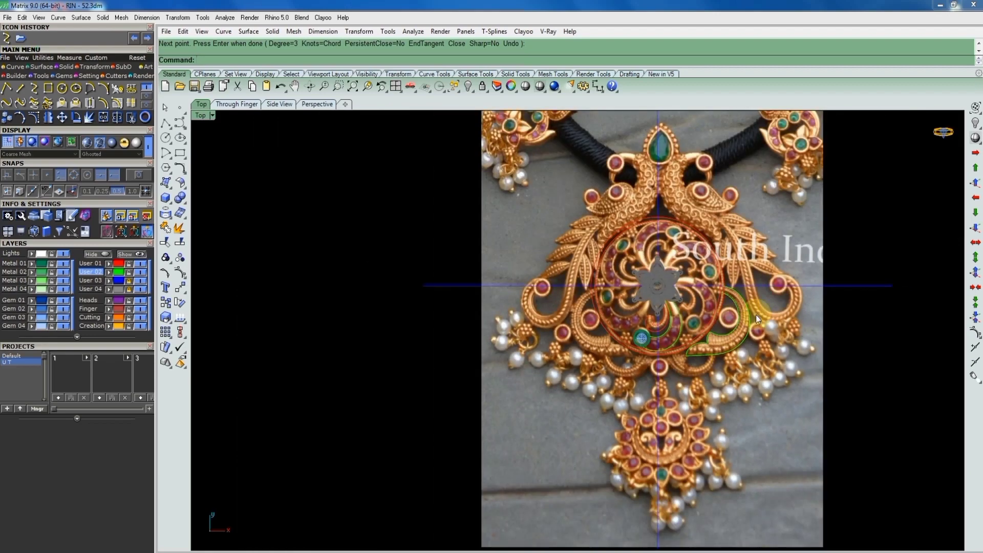
{"action": "scroll", "coordinate": [684, 371], "scroll_direction": "up", "scroll_amount": 3}
{"action": "scroll", "coordinate": [642, 407], "scroll_direction": "up", "scroll_amount": 3}
{"action": "scroll", "coordinate": [680, 387], "scroll_direction": "up", "scroll_amount": 2}
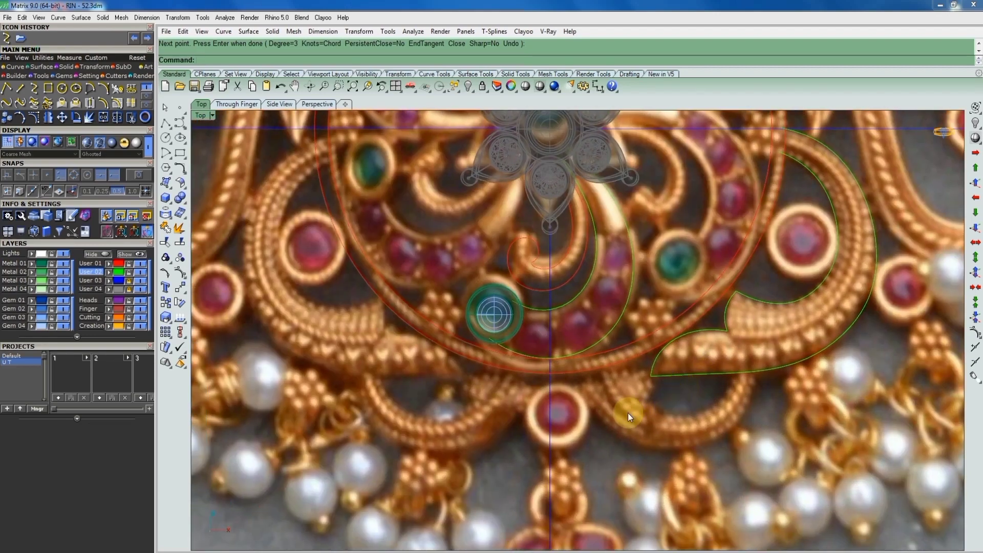
{"action": "scroll", "coordinate": [589, 392], "scroll_direction": "up", "scroll_amount": 2}
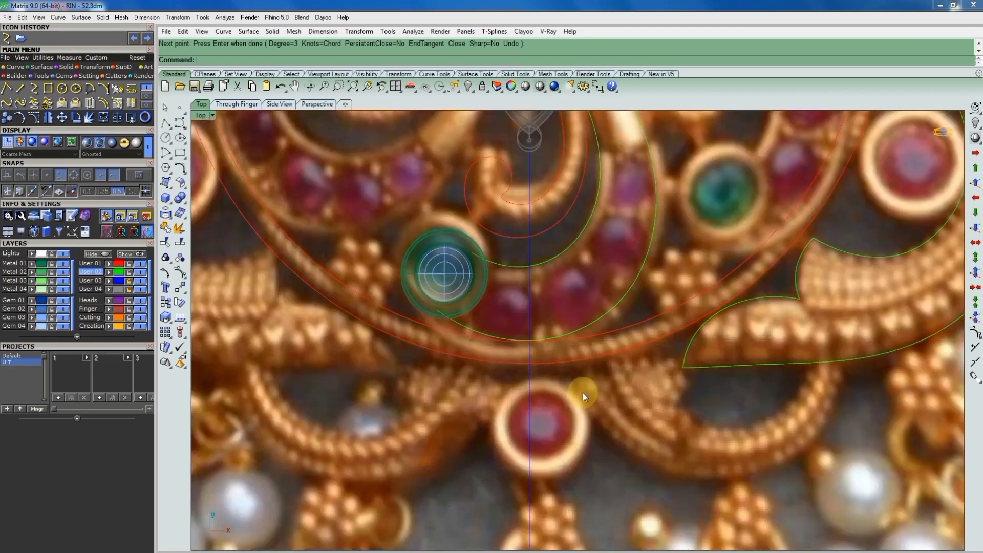
{"action": "key", "text": "Return"}
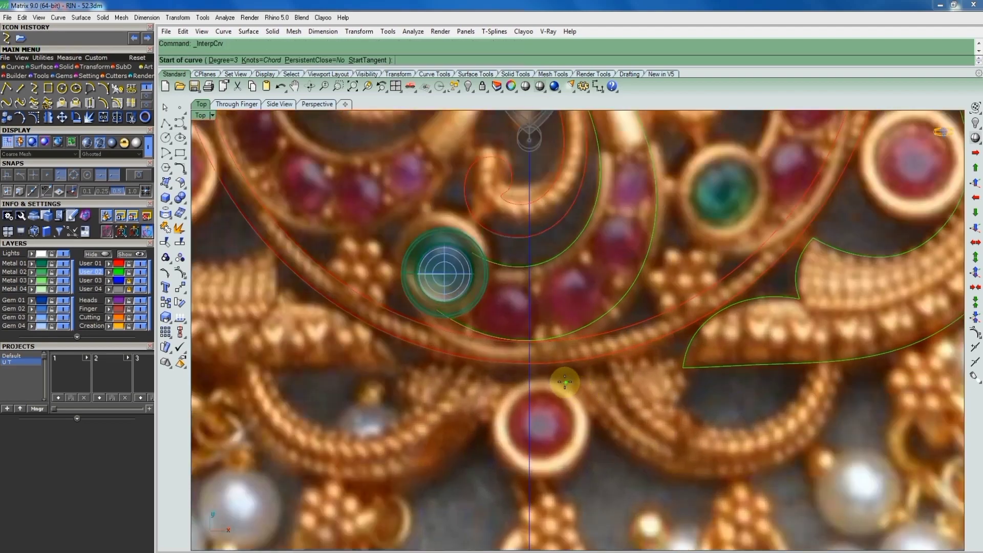
Trace a curve from beside the bottom red stone along the lower arc up to the leaf outline
{"action": "left_click", "coordinate": [565, 381]}
{"action": "left_click", "coordinate": [601, 415]}
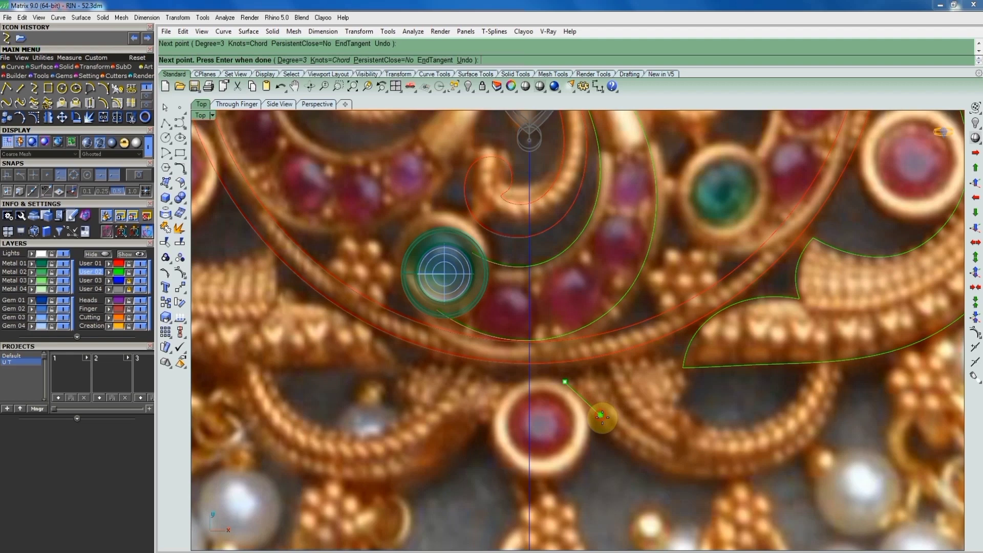
{"action": "left_click", "coordinate": [655, 466]}
{"action": "left_click", "coordinate": [756, 473]}
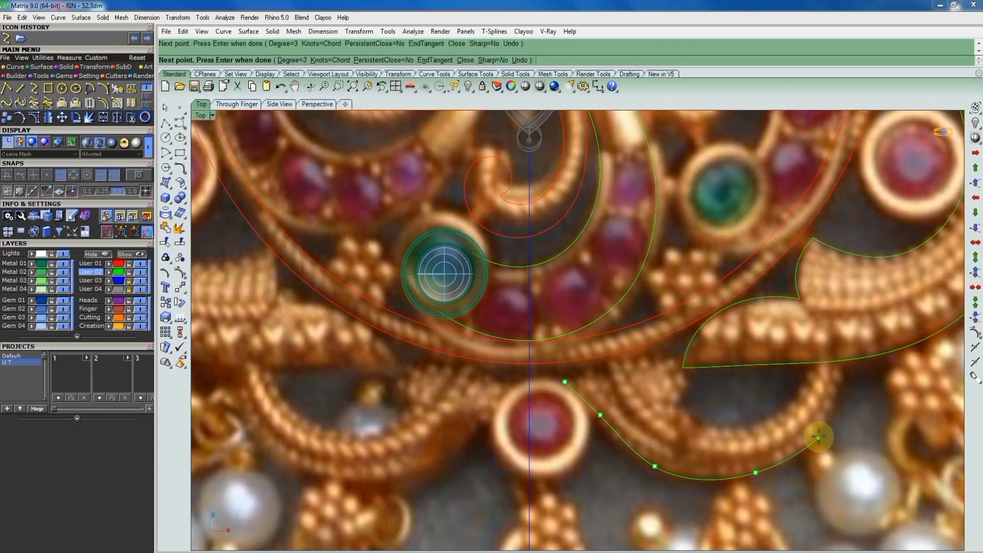
{"action": "left_click", "coordinate": [823, 434]}
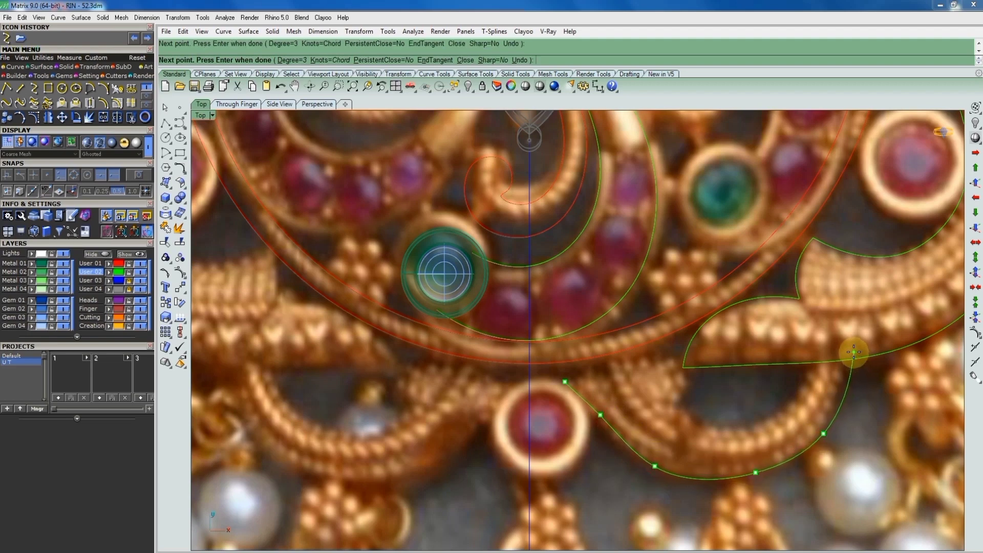
{"action": "left_click", "coordinate": [853, 351]}
{"action": "key", "text": "Return"}
{"action": "key", "text": "Return"}
Trace a curve from the leaf's inner corner around the lower hollow to the leaf outline
{"action": "scroll", "coordinate": [681, 364], "scroll_direction": "up", "scroll_amount": 2}
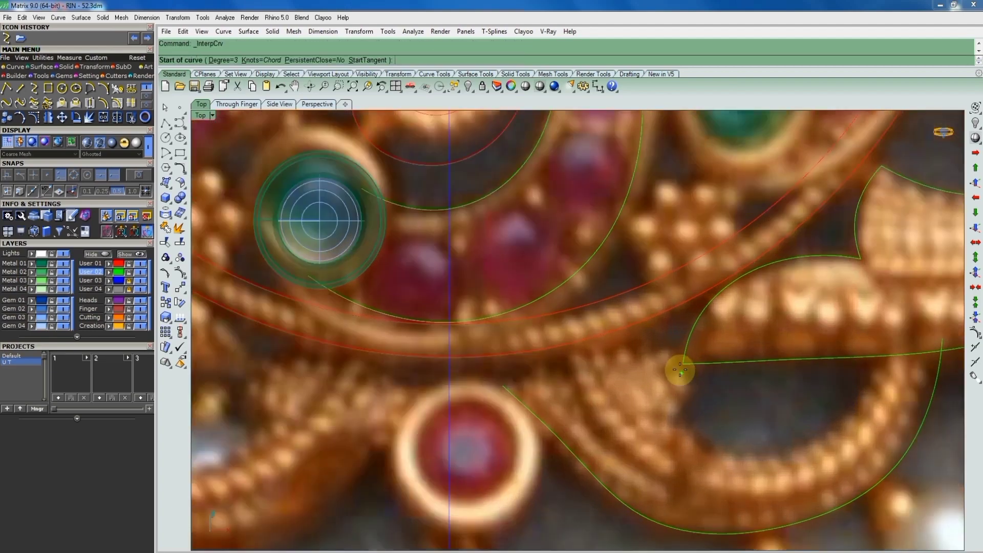
{"action": "left_click", "coordinate": [677, 356]}
{"action": "left_click", "coordinate": [675, 410]}
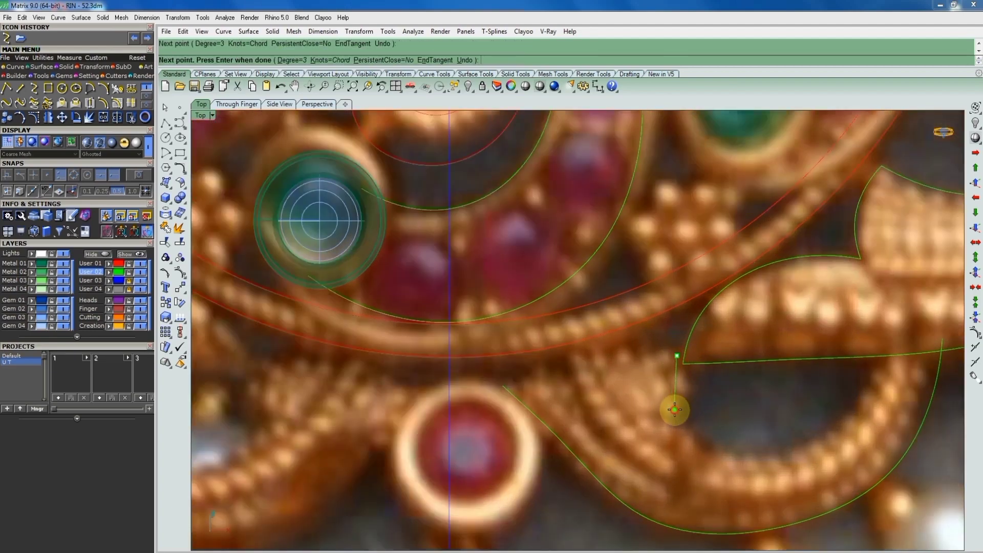
{"action": "left_click", "coordinate": [714, 446]}
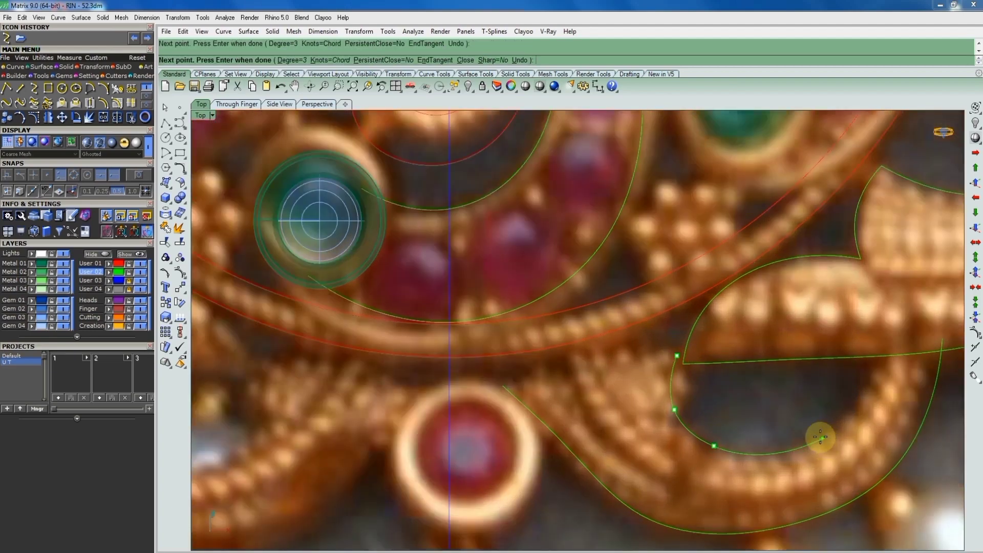
{"action": "left_click", "coordinate": [820, 436]}
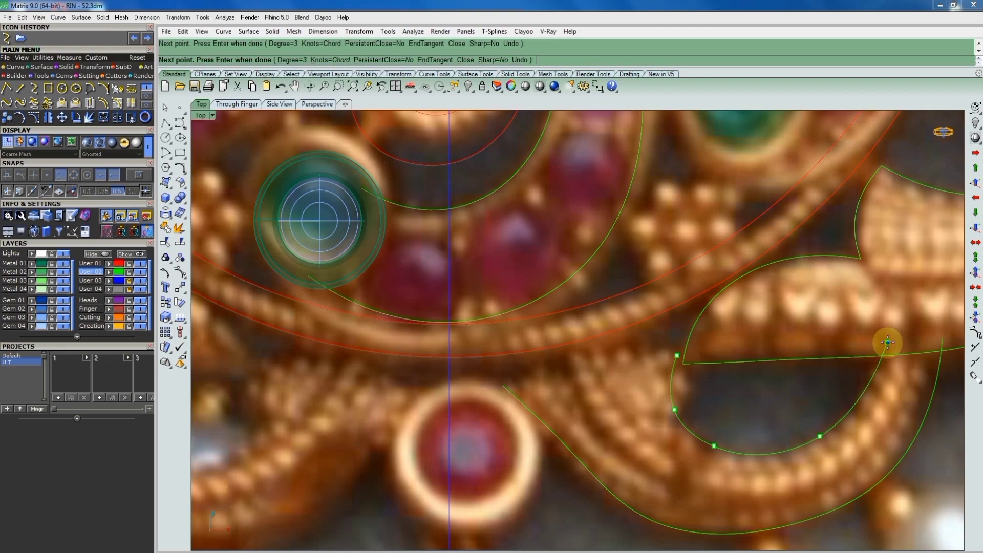
{"action": "left_click", "coordinate": [887, 343]}
{"action": "key", "text": "Return"}
Start a line from beside the bottom red stone to the leaf's inner corner, panning toward the pendant centre
{"action": "scroll", "coordinate": [723, 399], "scroll_direction": "down", "scroll_amount": 3}
{"action": "key", "text": "Return"}
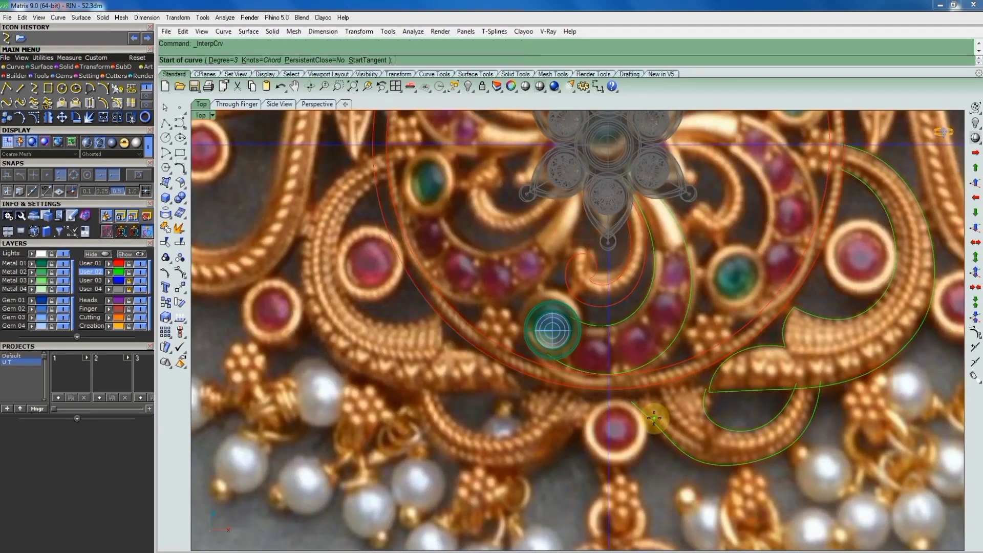
{"action": "scroll", "coordinate": [638, 400], "scroll_direction": "up", "scroll_amount": 3}
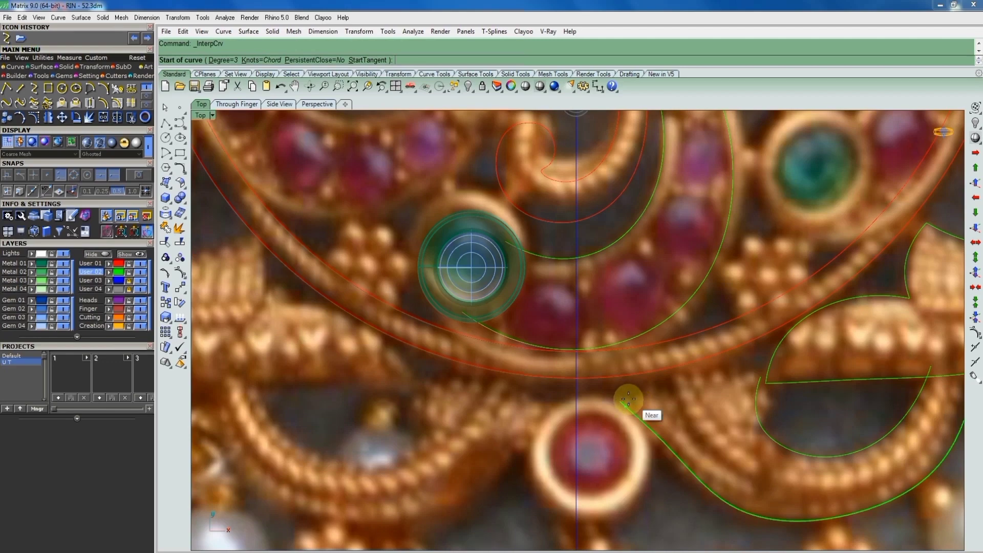
{"action": "left_click", "coordinate": [621, 402]}
{"action": "left_click", "coordinate": [754, 372]}
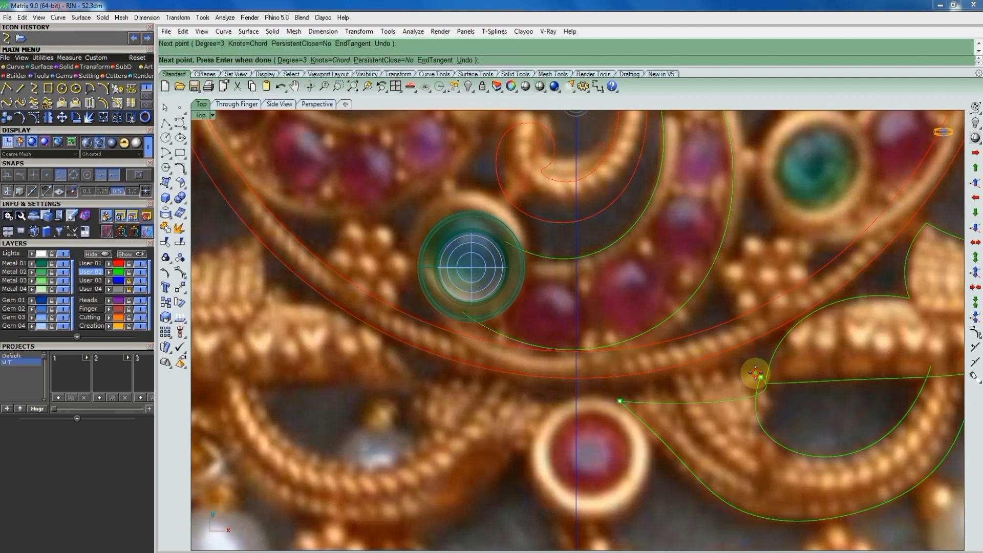
{"action": "scroll", "coordinate": [717, 385], "scroll_direction": "down", "scroll_amount": 3}
{"action": "right_click_drag", "start_coordinate": [818, 396], "coordinate": [779, 398]}
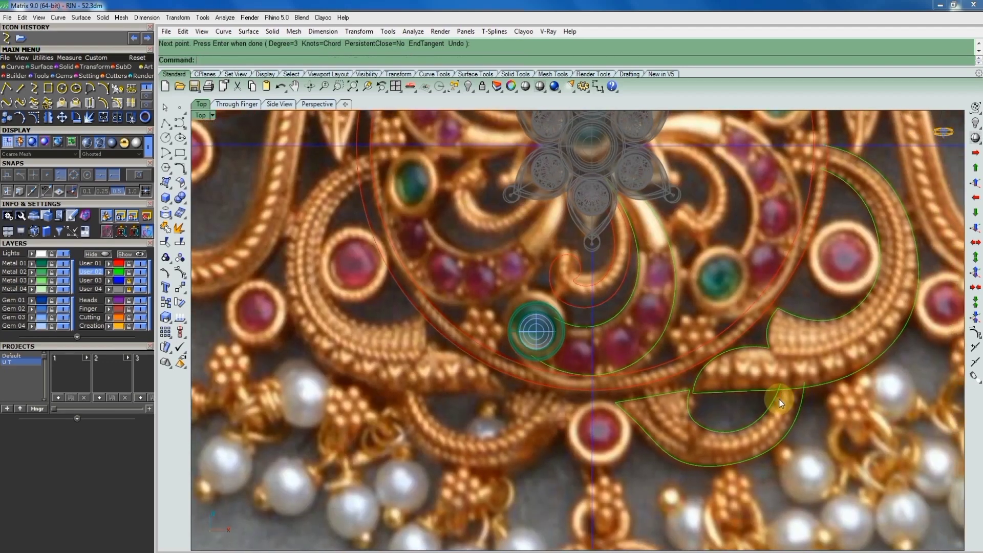
{"action": "scroll", "coordinate": [812, 395], "scroll_direction": "down", "scroll_amount": 2}
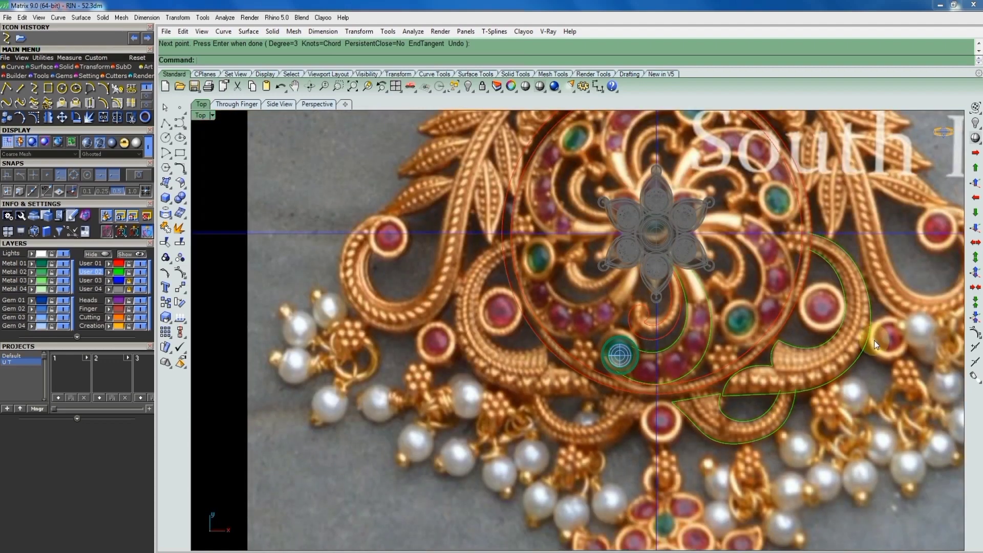
{"action": "right_click_drag", "start_coordinate": [874, 340], "coordinate": [784, 401]}
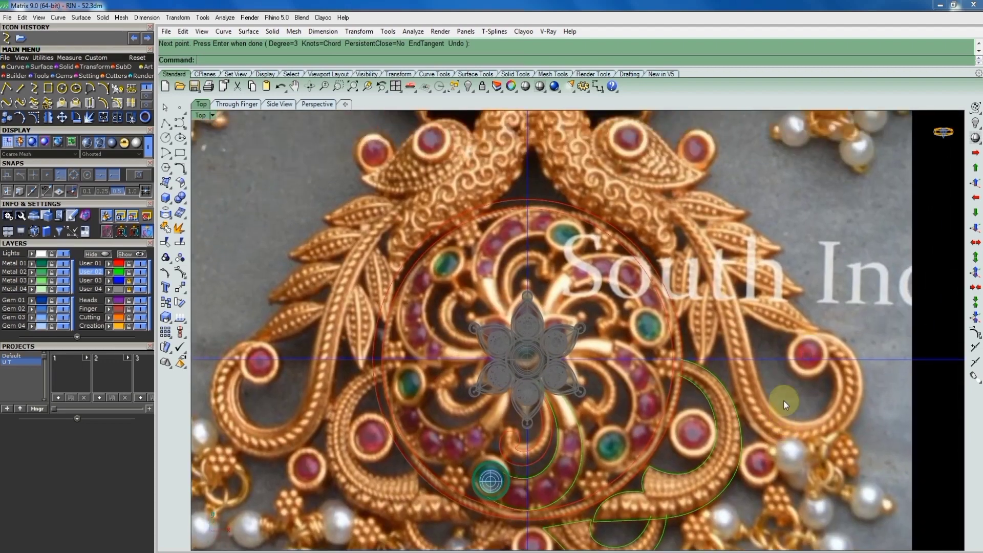
Begin a new curve at the right peacock's neck and trace it down the body and scroll edge
{"action": "key", "text": "Return"}
{"action": "key", "text": "Return"}
{"action": "scroll", "coordinate": [666, 241], "scroll_direction": "up", "scroll_amount": 3}
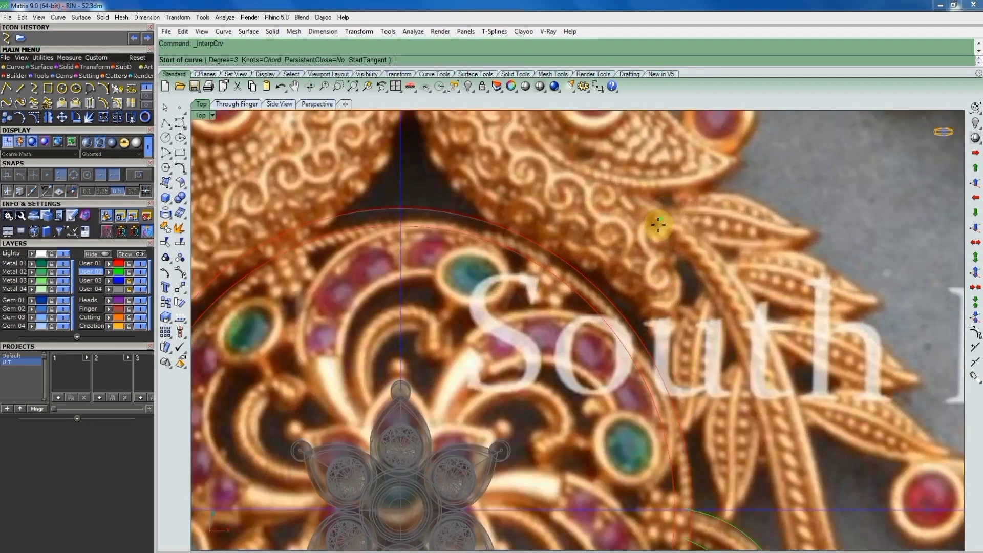
{"action": "left_click", "coordinate": [654, 230]}
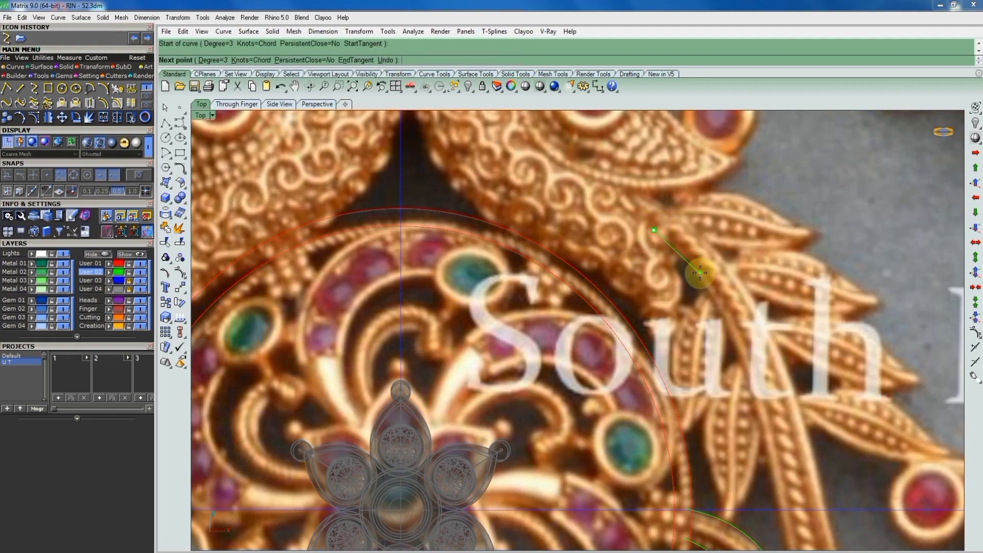
{"action": "left_click", "coordinate": [700, 273]}
{"action": "left_click", "coordinate": [758, 410]}
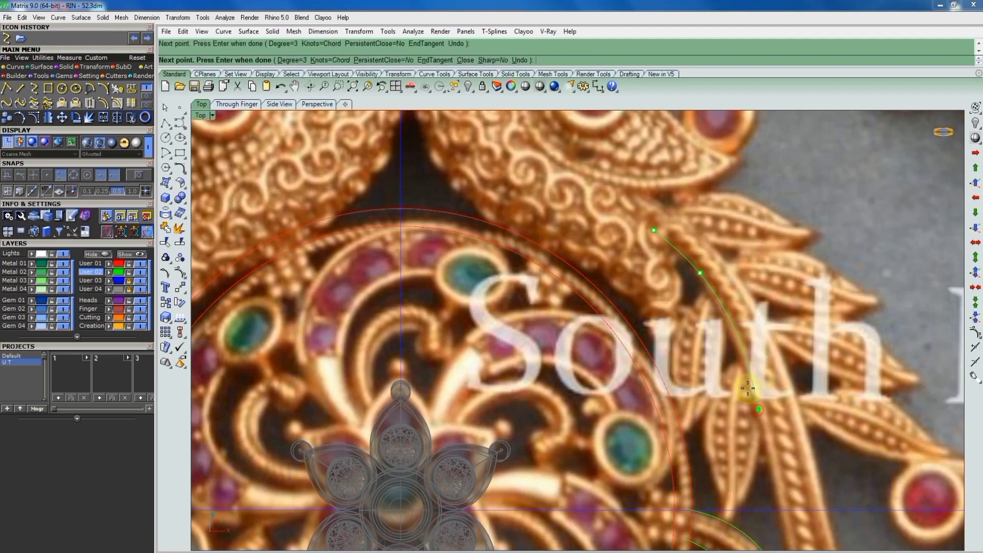
{"action": "scroll", "coordinate": [748, 405], "scroll_direction": "down", "scroll_amount": 3}
{"action": "scroll", "coordinate": [738, 400], "scroll_direction": "up", "scroll_amount": 1}
{"action": "scroll", "coordinate": [727, 397], "scroll_direction": "up", "scroll_amount": 1}
{"action": "scroll", "coordinate": [727, 397], "scroll_direction": "up", "scroll_amount": 1}
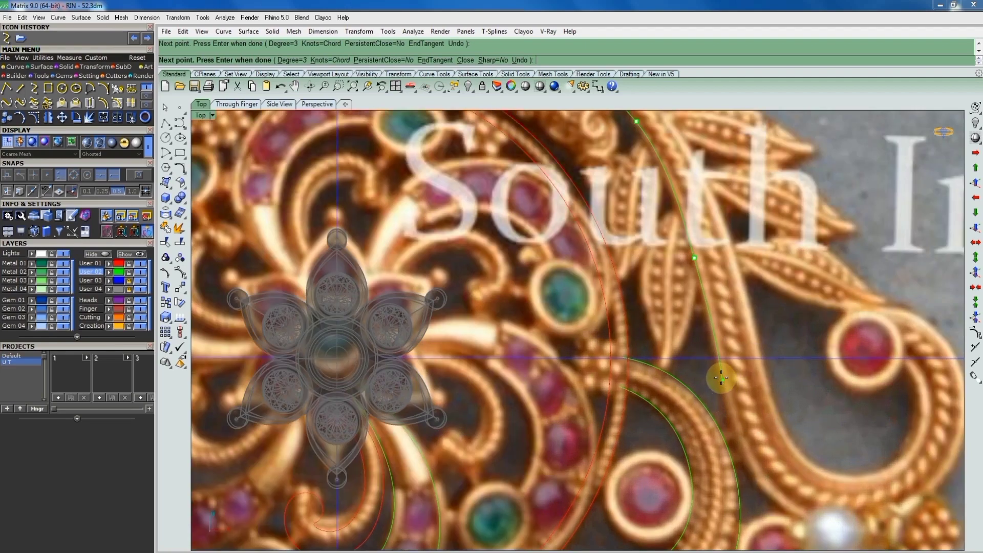
{"action": "left_click", "coordinate": [716, 372]}
{"action": "left_click", "coordinate": [765, 494]}
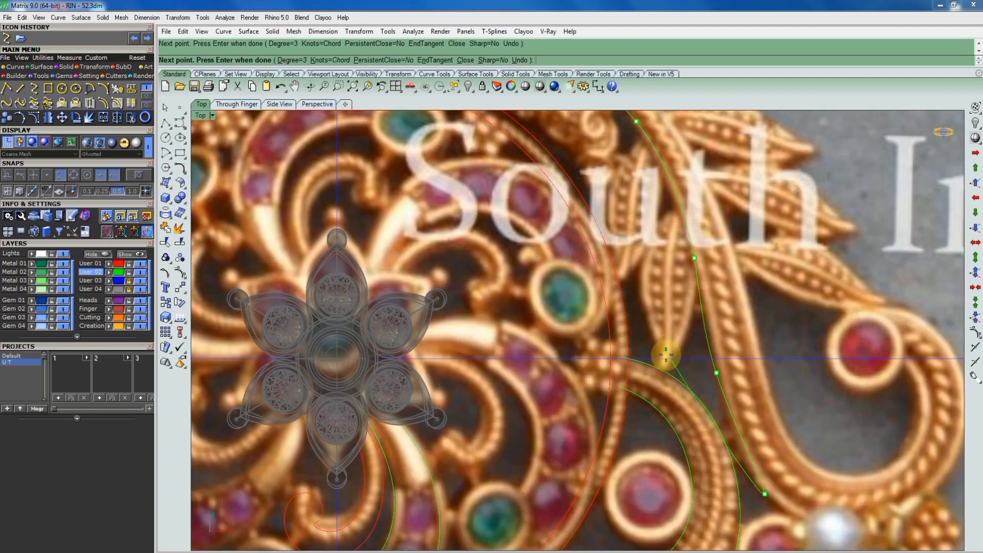
Carry the curve around the loop near the pearl and over the red stone, then finish it
{"action": "scroll", "coordinate": [717, 410], "scroll_direction": "down", "scroll_amount": 2}
{"action": "scroll", "coordinate": [751, 437], "scroll_direction": "up", "scroll_amount": 2}
{"action": "left_click", "coordinate": [752, 437]}
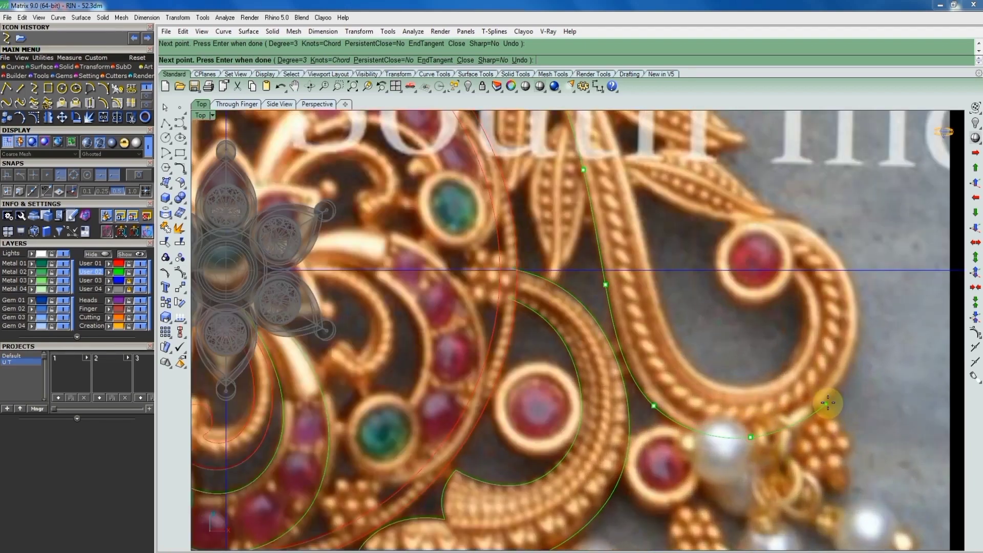
{"action": "left_click", "coordinate": [829, 403]}
{"action": "left_click", "coordinate": [863, 304]}
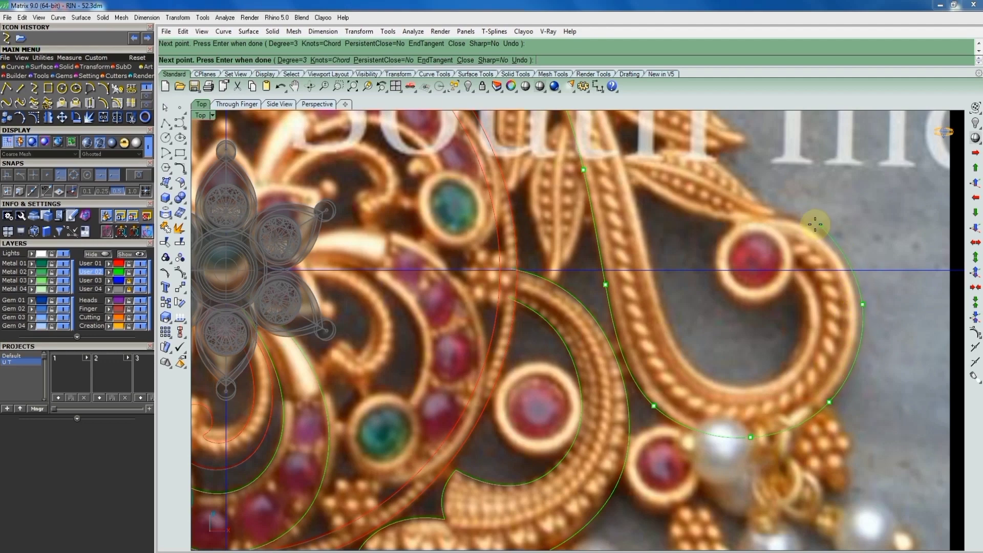
{"action": "left_click", "coordinate": [808, 224]}
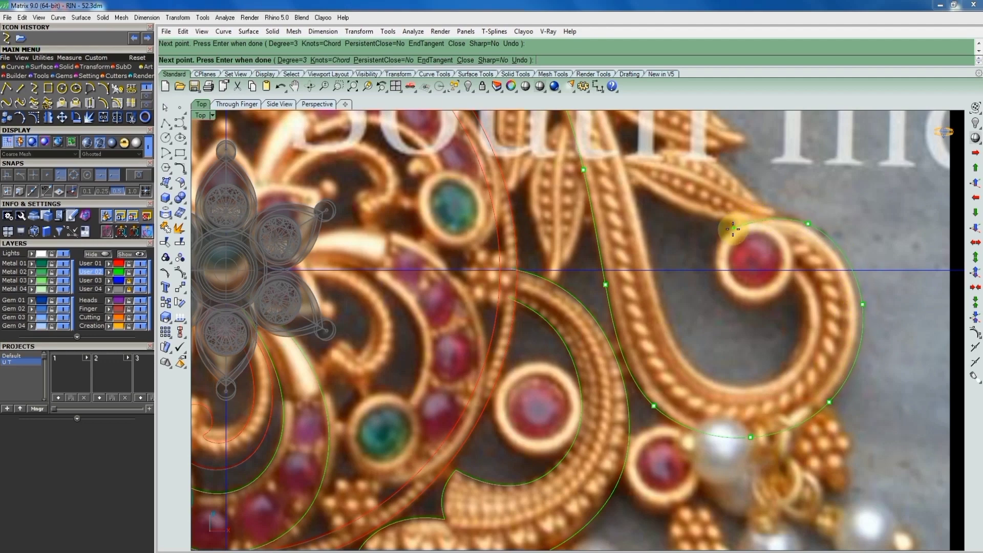
{"action": "left_click", "coordinate": [737, 223]}
{"action": "key", "text": "Return"}
{"action": "scroll", "coordinate": [752, 235], "scroll_direction": "down", "scroll_amount": 3}
{"action": "scroll", "coordinate": [819, 339], "scroll_direction": "down", "scroll_amount": 2}
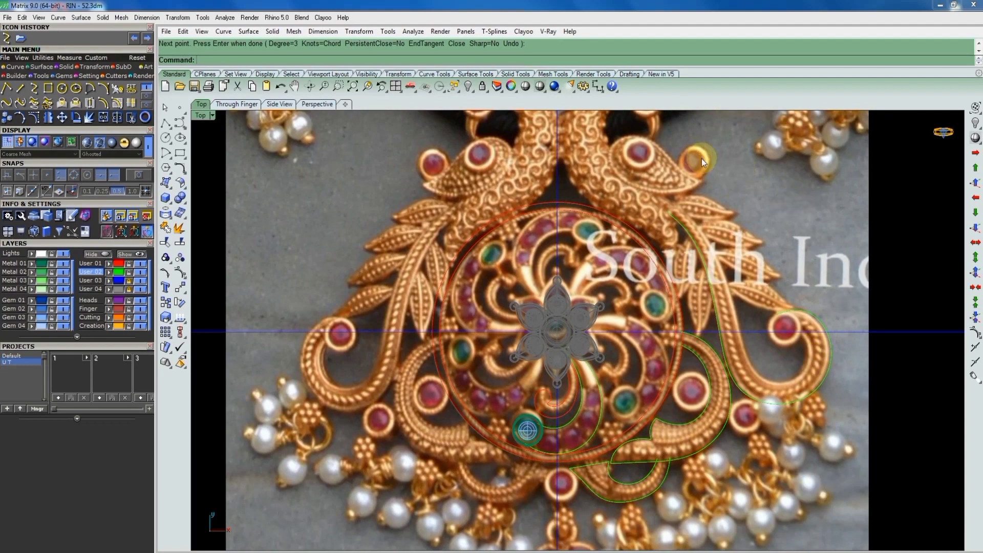
{"action": "key", "text": "Return"}
{"action": "scroll", "coordinate": [702, 198], "scroll_direction": "up", "scroll_amount": 3}
{"action": "scroll", "coordinate": [676, 187], "scroll_direction": "up", "scroll_amount": 3}
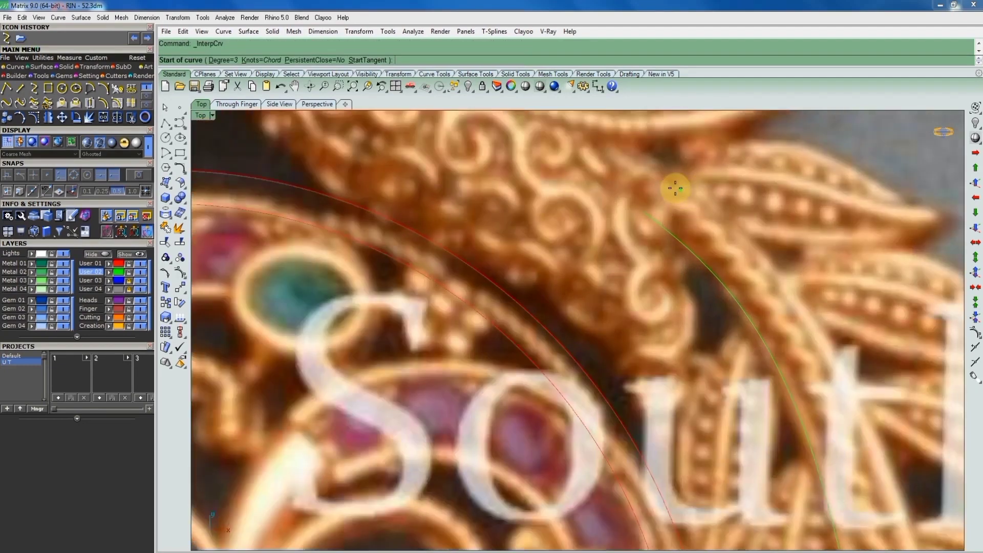
Start the inner-edge curve at the peacock's neck and trace it down to where the scroll turns inward
{"action": "left_click", "coordinate": [651, 175]}
{"action": "left_click", "coordinate": [741, 226]}
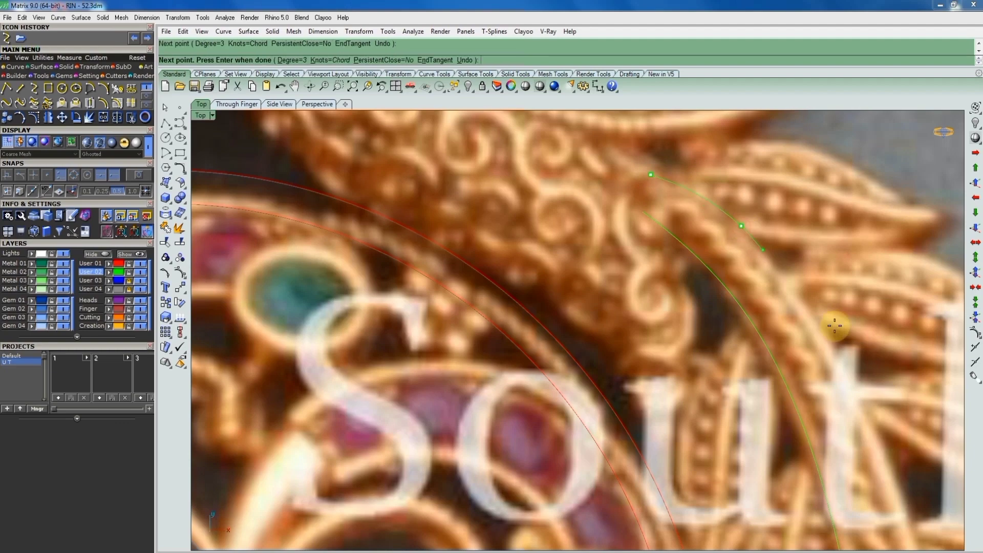
{"action": "left_click", "coordinate": [845, 363]}
{"action": "scroll", "coordinate": [709, 251], "scroll_direction": "down", "scroll_amount": 3}
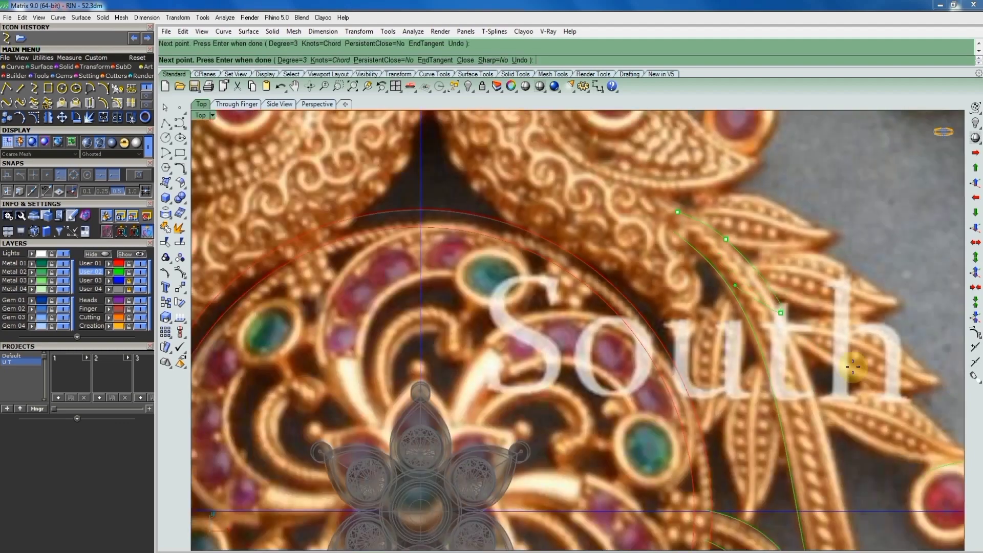
{"action": "left_click", "coordinate": [830, 439]}
{"action": "scroll", "coordinate": [753, 285], "scroll_direction": "down", "scroll_amount": 3}
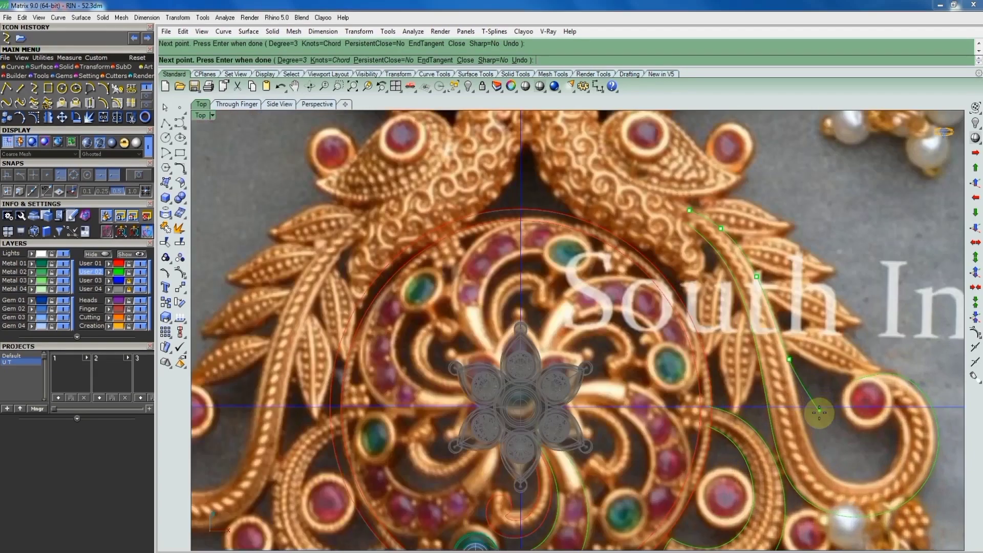
{"action": "scroll", "coordinate": [802, 413], "scroll_direction": "up", "scroll_amount": 4}
{"action": "left_click", "coordinate": [796, 424]}
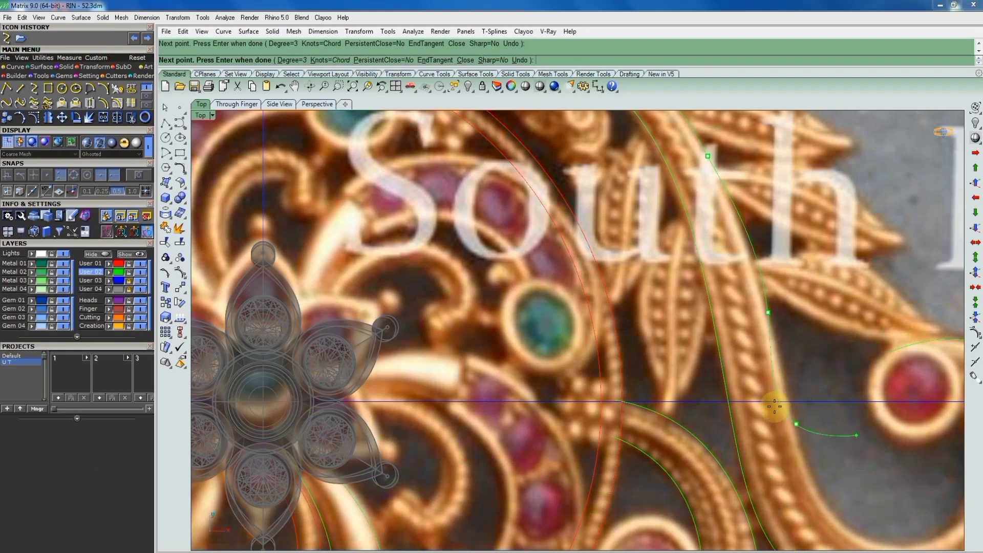
Continue the inner curve around the loop's bottom and end it beside the red stone
{"action": "scroll", "coordinate": [704, 367], "scroll_direction": "down", "scroll_amount": 3}
{"action": "scroll", "coordinate": [768, 435], "scroll_direction": "up", "scroll_amount": 2}
{"action": "scroll", "coordinate": [736, 427], "scroll_direction": "up", "scroll_amount": 2}
{"action": "scroll", "coordinate": [735, 428], "scroll_direction": "up", "scroll_amount": 1}
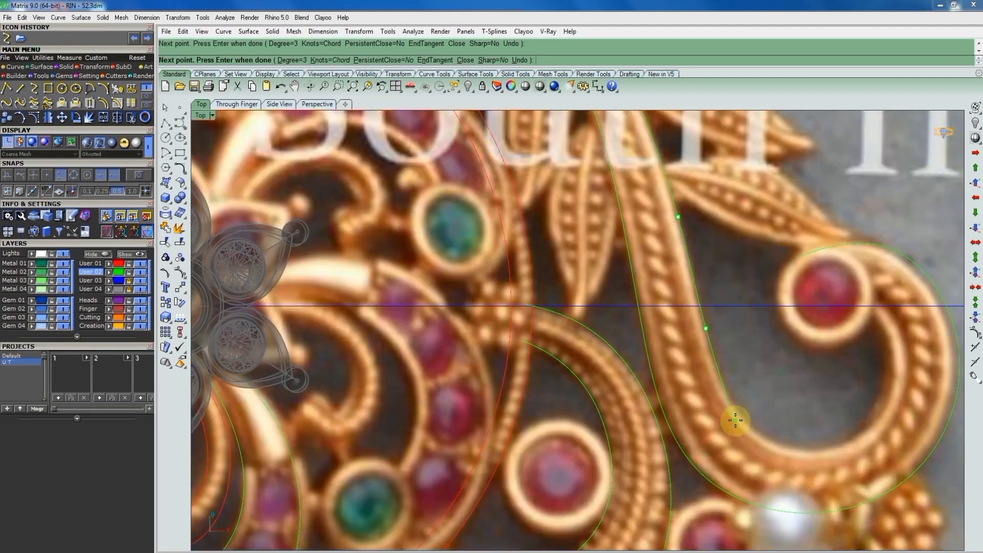
{"action": "left_click", "coordinate": [736, 416]}
{"action": "left_click", "coordinate": [813, 446]}
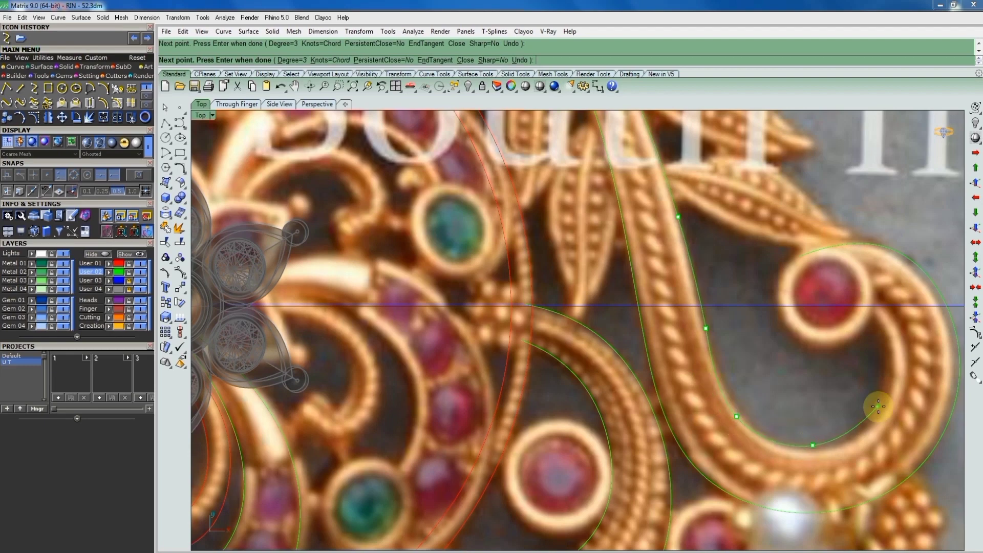
{"action": "left_click", "coordinate": [887, 409]}
{"action": "left_click", "coordinate": [886, 333]}
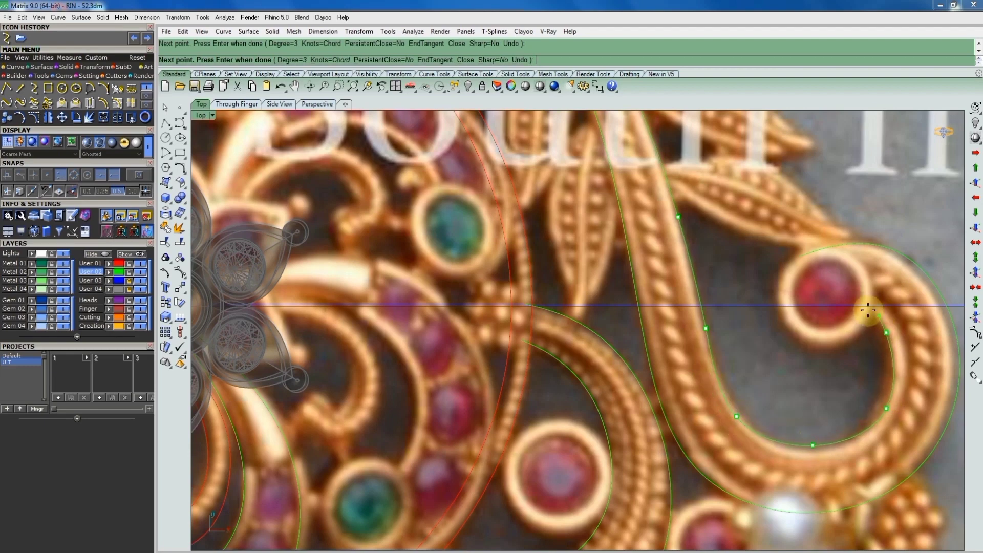
{"action": "key", "text": "Return"}
{"action": "scroll", "coordinate": [787, 314], "scroll_direction": "down", "scroll_amount": 5}
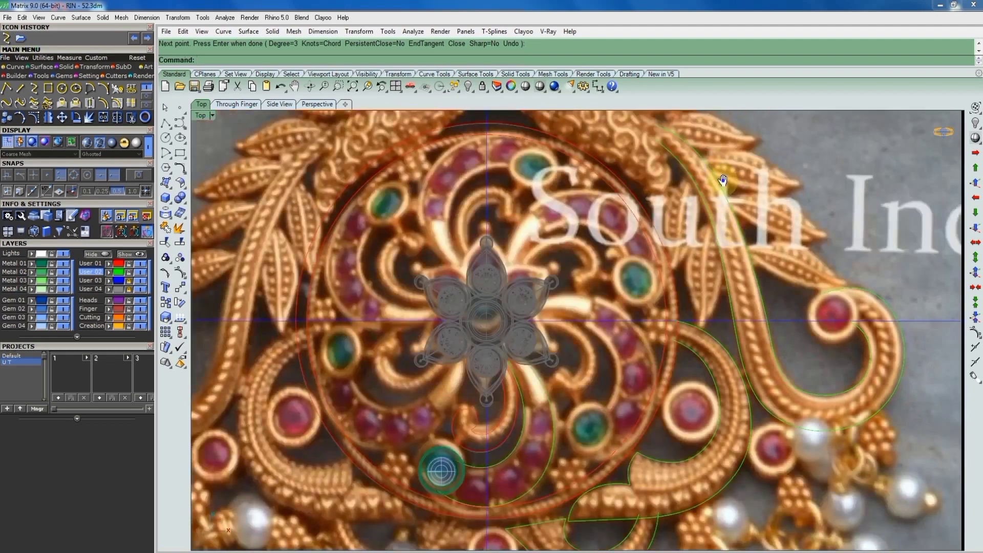
Show control points with F10 and delete the extra points near the curves' start
{"action": "scroll", "coordinate": [758, 249], "scroll_direction": "down", "scroll_amount": 3}
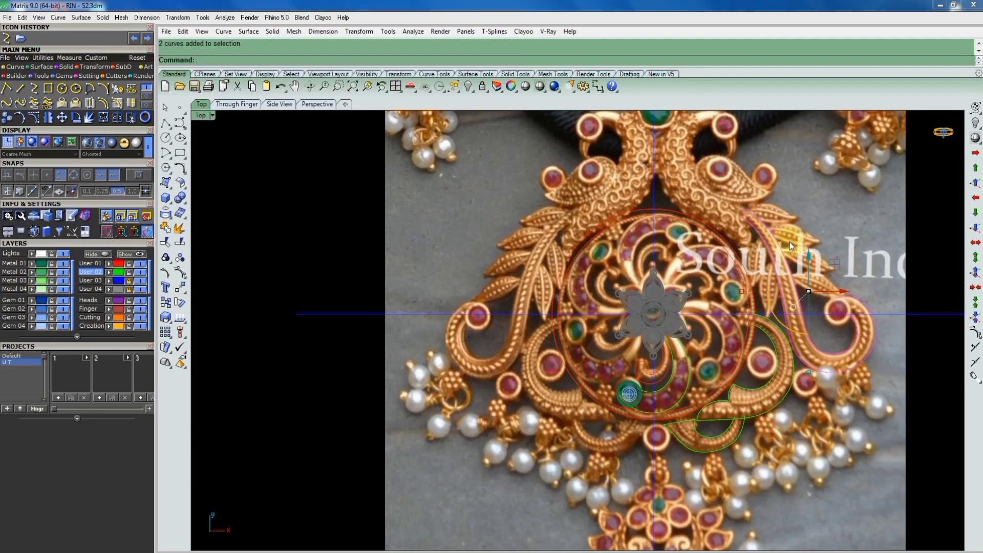
{"action": "key", "text": "F10"}
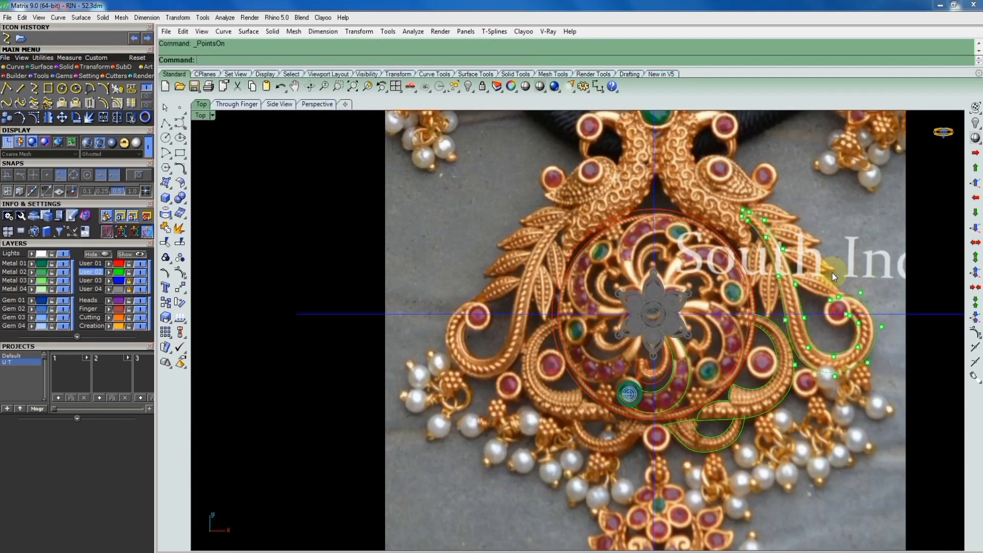
{"action": "scroll", "coordinate": [799, 231], "scroll_direction": "up", "scroll_amount": 5}
{"action": "scroll", "coordinate": [743, 203], "scroll_direction": "up", "scroll_amount": 5}
{"action": "right_click_drag", "start_coordinate": [731, 207], "coordinate": [652, 229]}
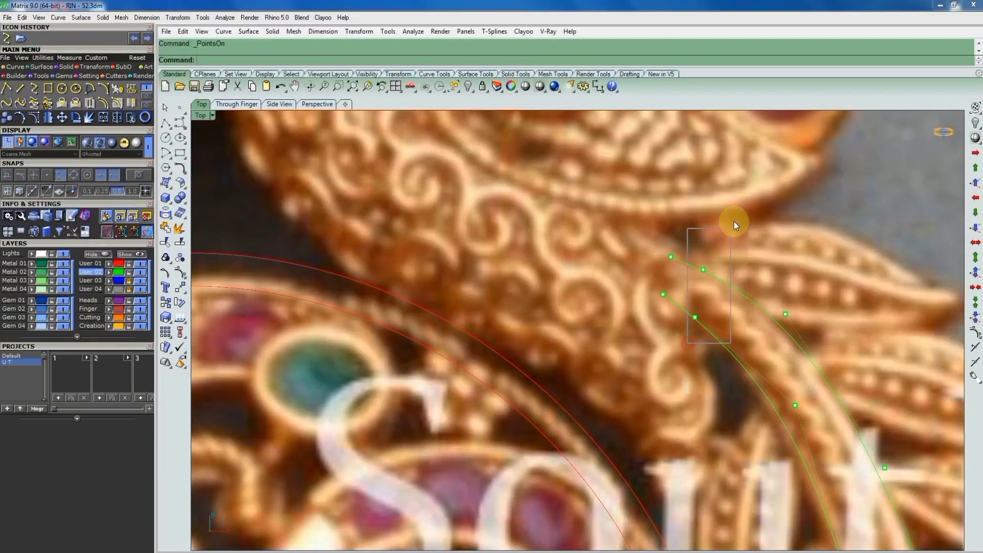
{"action": "key", "text": "Delete"}
Select the two curves' start points and move them up the neck
{"action": "scroll", "coordinate": [693, 263], "scroll_direction": "down", "scroll_amount": 5}
{"action": "scroll", "coordinate": [748, 236], "scroll_direction": "down", "scroll_amount": 5}
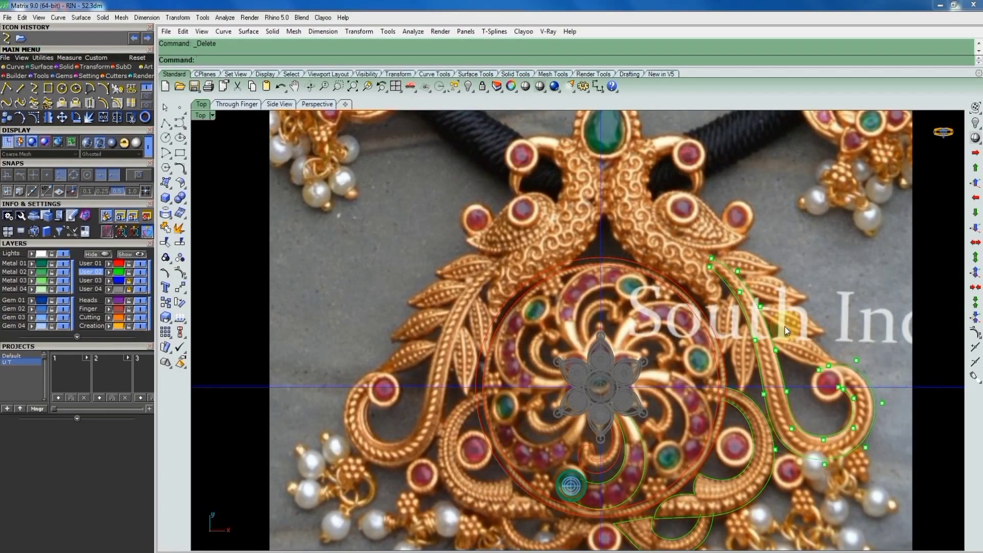
{"action": "scroll", "coordinate": [847, 390], "scroll_direction": "up", "scroll_amount": 5}
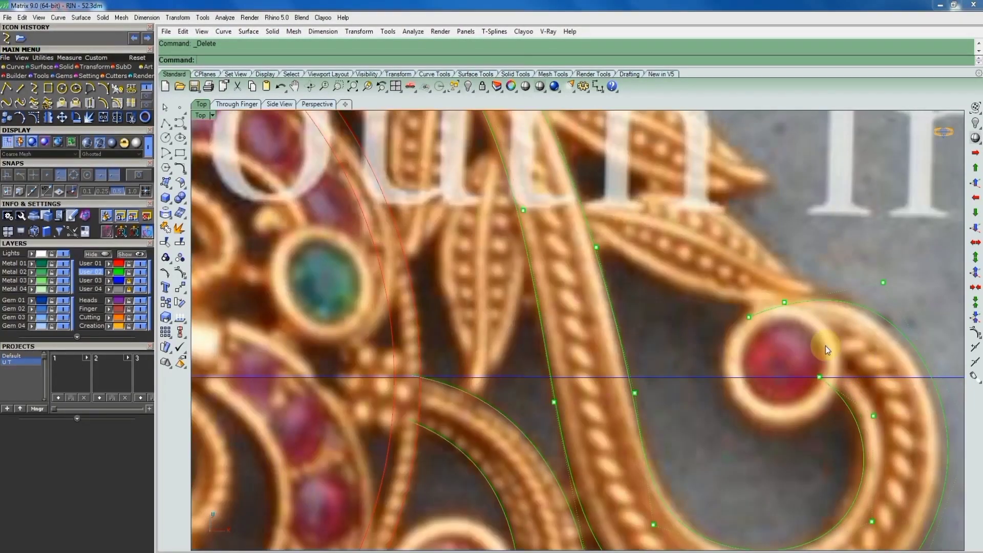
{"action": "scroll", "coordinate": [776, 339], "scroll_direction": "down", "scroll_amount": 5}
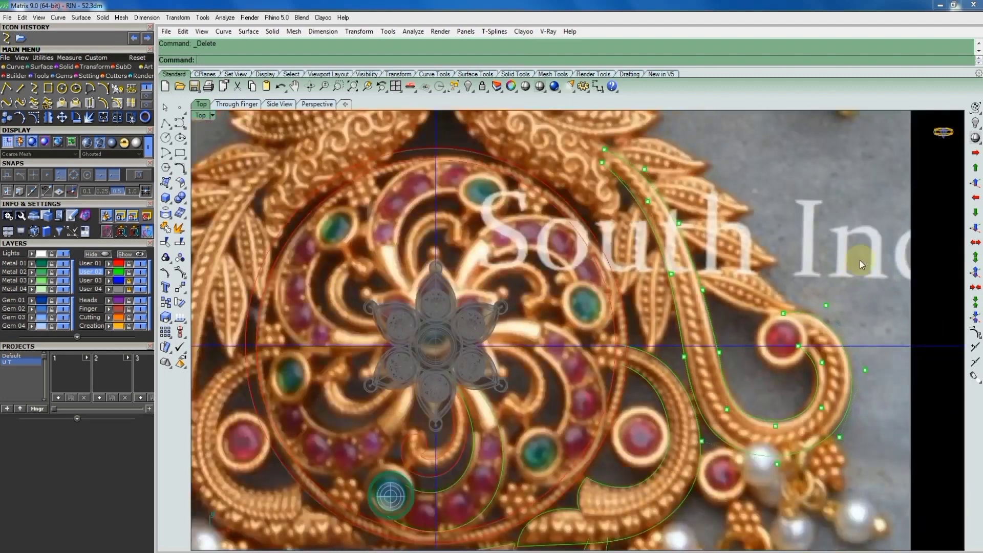
{"action": "scroll", "coordinate": [859, 260], "scroll_direction": "down", "scroll_amount": 2}
{"action": "scroll", "coordinate": [733, 223], "scroll_direction": "up", "scroll_amount": 5}
{"action": "scroll", "coordinate": [720, 220], "scroll_direction": "up", "scroll_amount": 3}
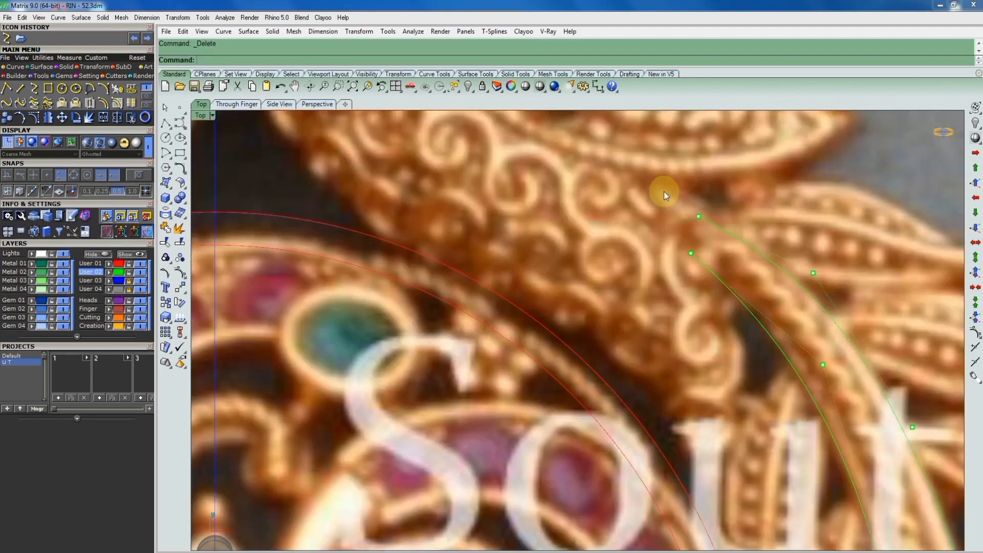
{"action": "left_click_drag", "start_coordinate": [664, 190], "coordinate": [739, 288]}
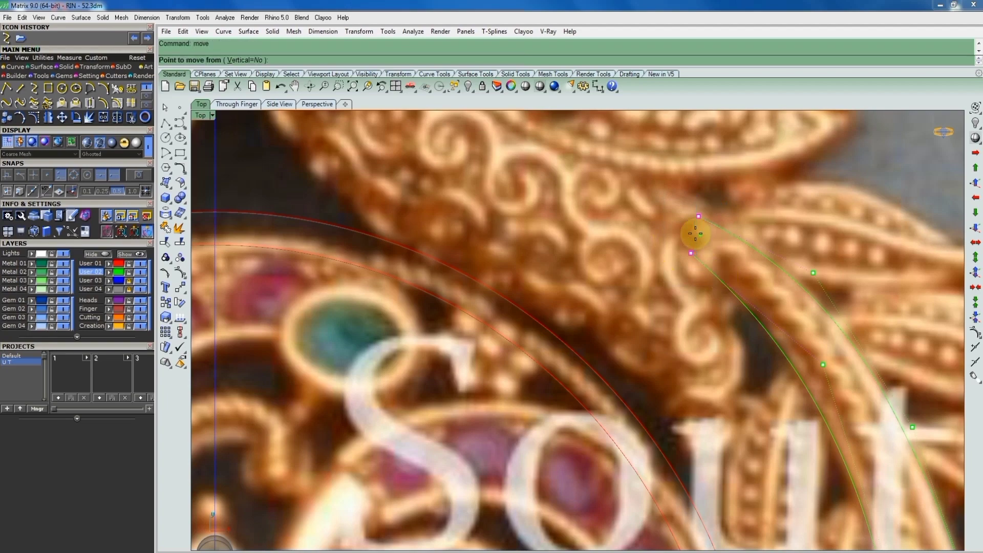
{"action": "scroll", "coordinate": [724, 230], "scroll_direction": "up", "scroll_amount": 2}
{"action": "left_click_drag", "start_coordinate": [746, 198], "coordinate": [717, 207]}
{"action": "scroll", "coordinate": [717, 207], "scroll_direction": "down", "scroll_amount": 2}
{"action": "scroll", "coordinate": [717, 207], "scroll_direction": "down", "scroll_amount": 5}
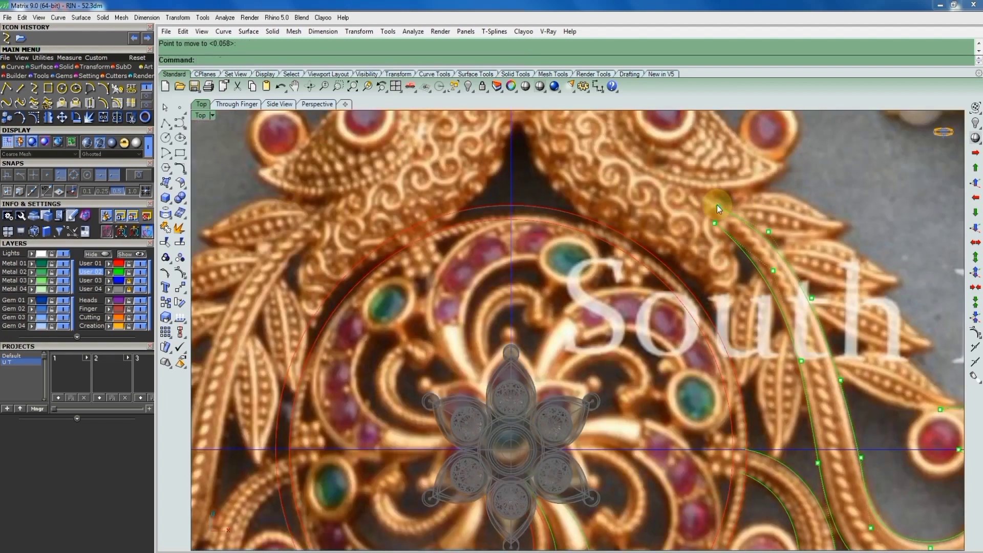
{"action": "scroll", "coordinate": [717, 204], "scroll_direction": "up", "scroll_amount": 4}
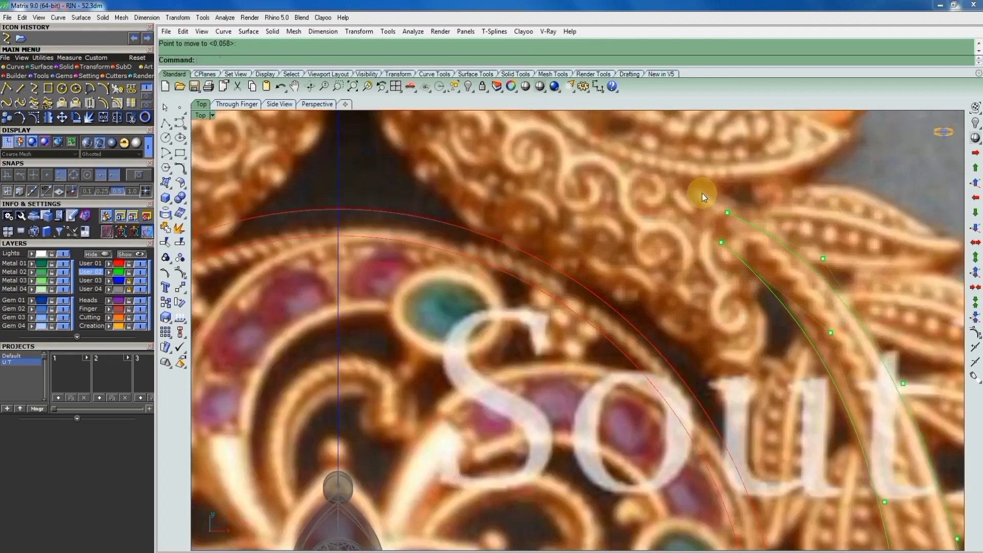
{"action": "left_click", "coordinate": [850, 294]}
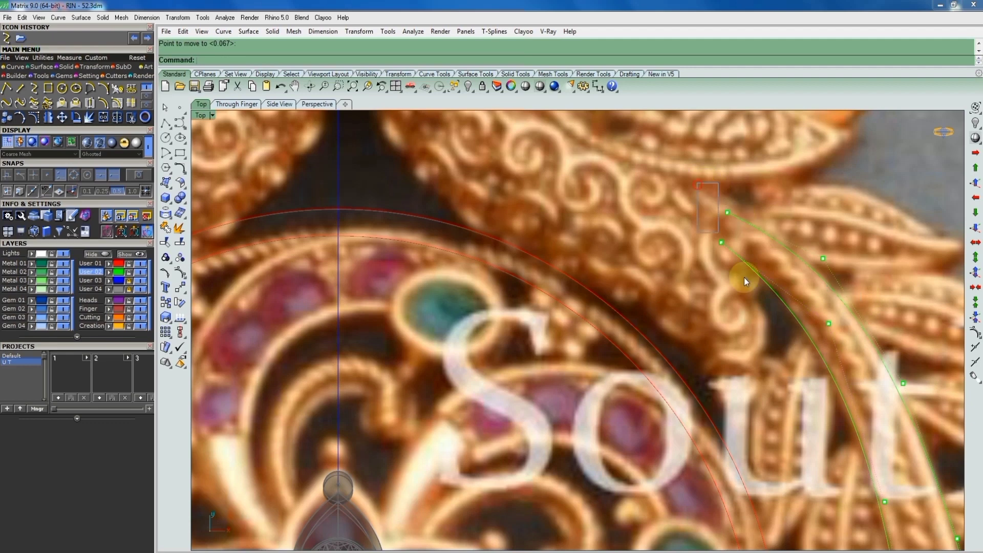
{"action": "key", "text": "Escape"}
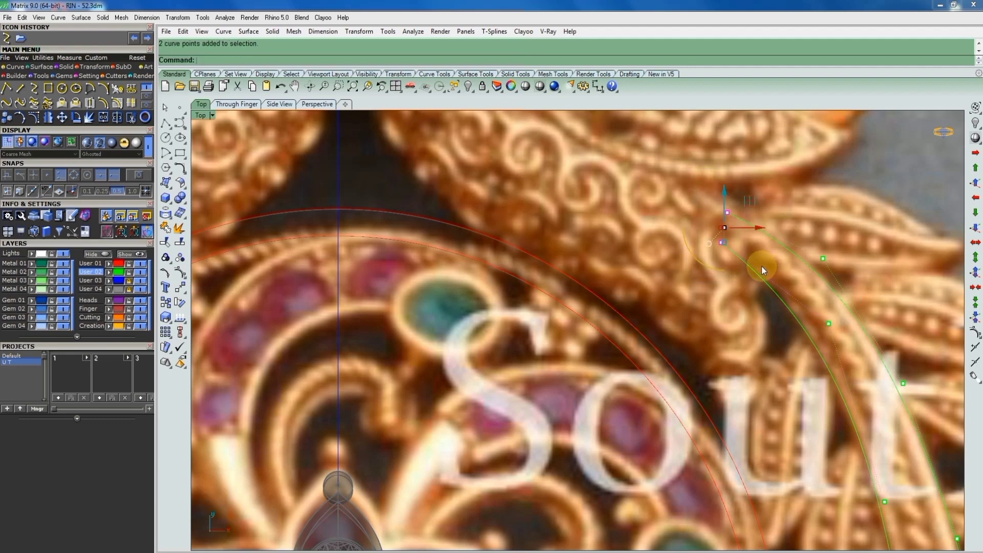
Shift the two start points onto the gold band's edge and box-select more control points on the curve
{"action": "left_click_drag", "start_coordinate": [761, 266], "coordinate": [786, 210]}
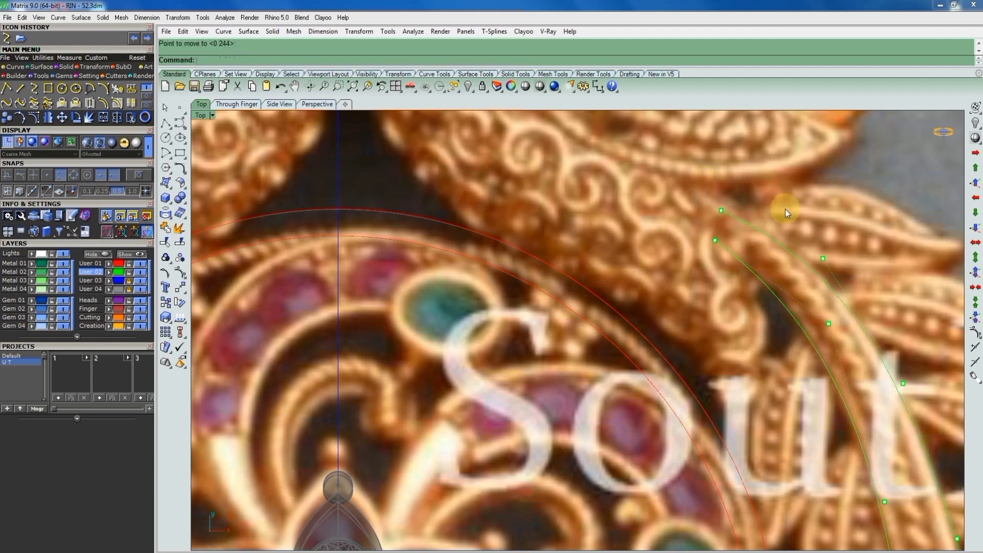
{"action": "scroll", "coordinate": [705, 193], "scroll_direction": "up", "scroll_amount": 1}
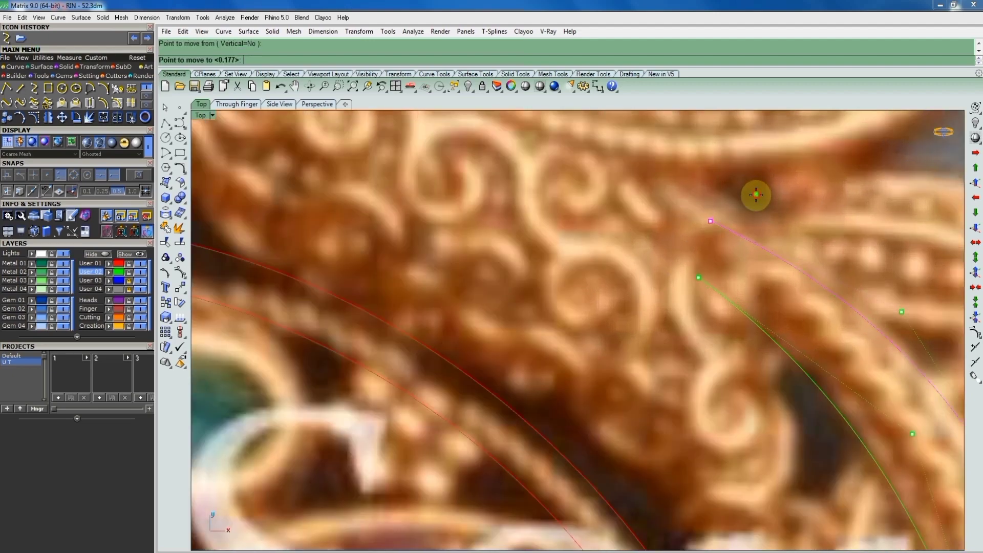
{"action": "scroll", "coordinate": [748, 199], "scroll_direction": "down", "scroll_amount": 2}
{"action": "scroll", "coordinate": [722, 257], "scroll_direction": "down", "scroll_amount": 1}
{"action": "scroll", "coordinate": [832, 340], "scroll_direction": "down", "scroll_amount": 3}
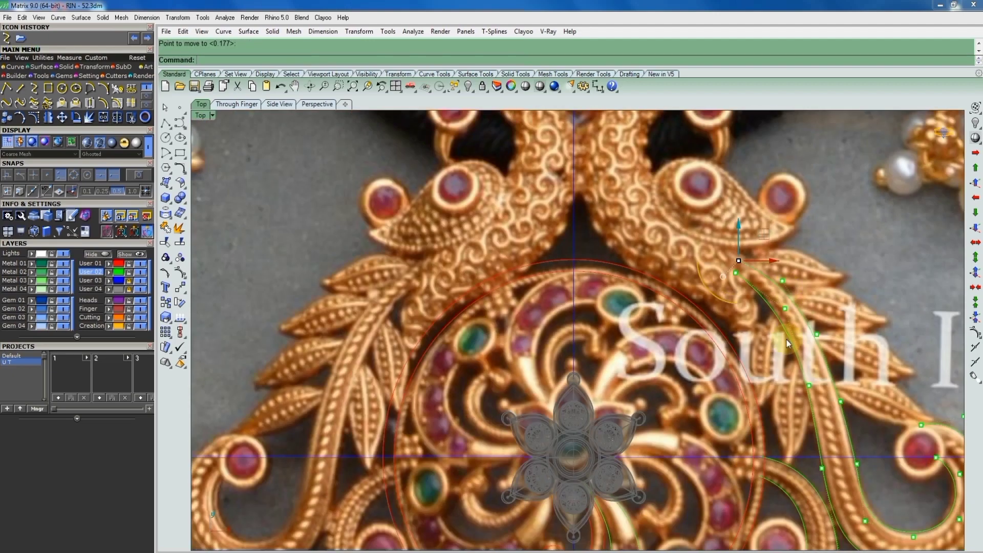
{"action": "scroll", "coordinate": [766, 353], "scroll_direction": "up", "scroll_amount": 3}
{"action": "left_click_drag", "start_coordinate": [765, 344], "coordinate": [799, 221]}
{"action": "scroll", "coordinate": [790, 256], "scroll_direction": "up", "scroll_amount": 1}
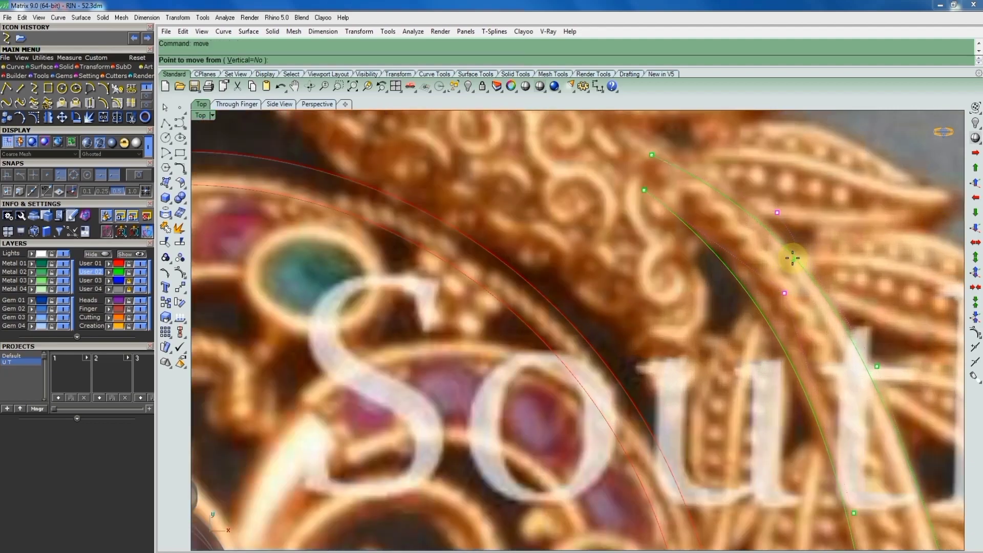
{"action": "scroll", "coordinate": [801, 241], "scroll_direction": "down", "scroll_amount": 3}
{"action": "scroll", "coordinate": [801, 241], "scroll_direction": "up", "scroll_amount": 3}
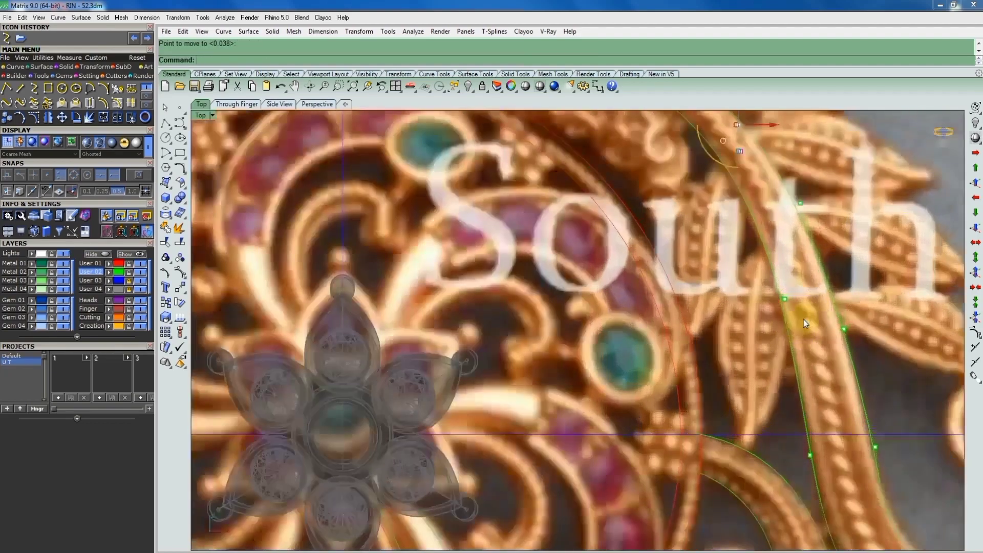
Repeat Move to nudge the selected curve points slightly up onto the scroll edge
{"action": "scroll", "coordinate": [753, 269], "scroll_direction": "down", "scroll_amount": 4}
{"action": "scroll", "coordinate": [751, 349], "scroll_direction": "up", "scroll_amount": 3}
{"action": "scroll", "coordinate": [751, 349], "scroll_direction": "up", "scroll_amount": 1}
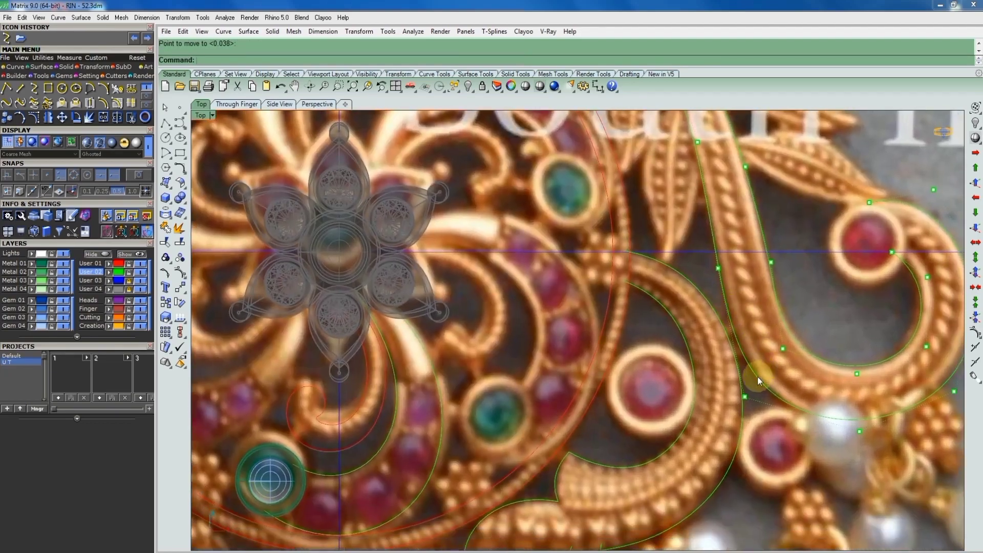
{"action": "scroll", "coordinate": [757, 377], "scroll_direction": "up", "scroll_amount": 1}
{"action": "scroll", "coordinate": [706, 365], "scroll_direction": "down", "scroll_amount": 3}
{"action": "scroll", "coordinate": [741, 373], "scroll_direction": "up", "scroll_amount": 3}
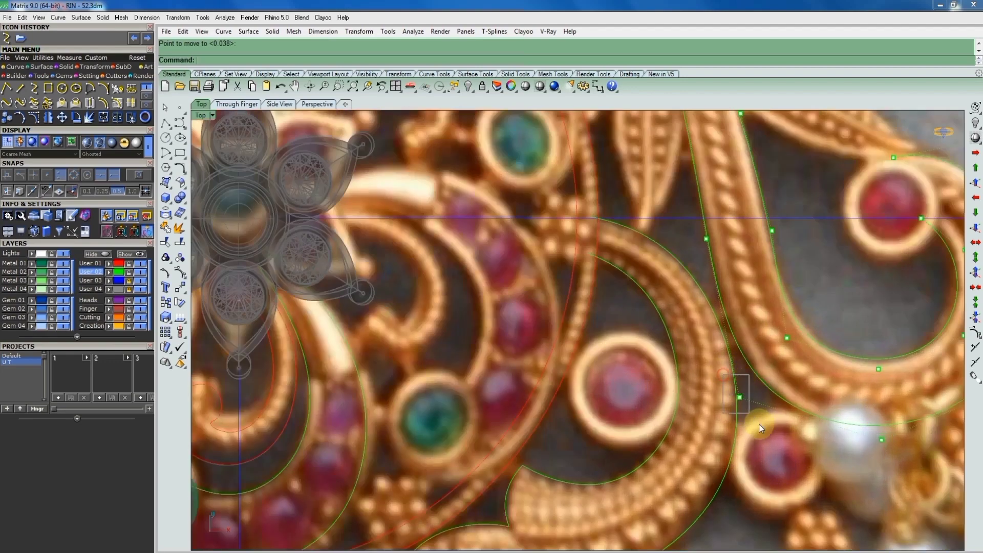
{"action": "scroll", "coordinate": [797, 359], "scroll_direction": "up", "scroll_amount": 2}
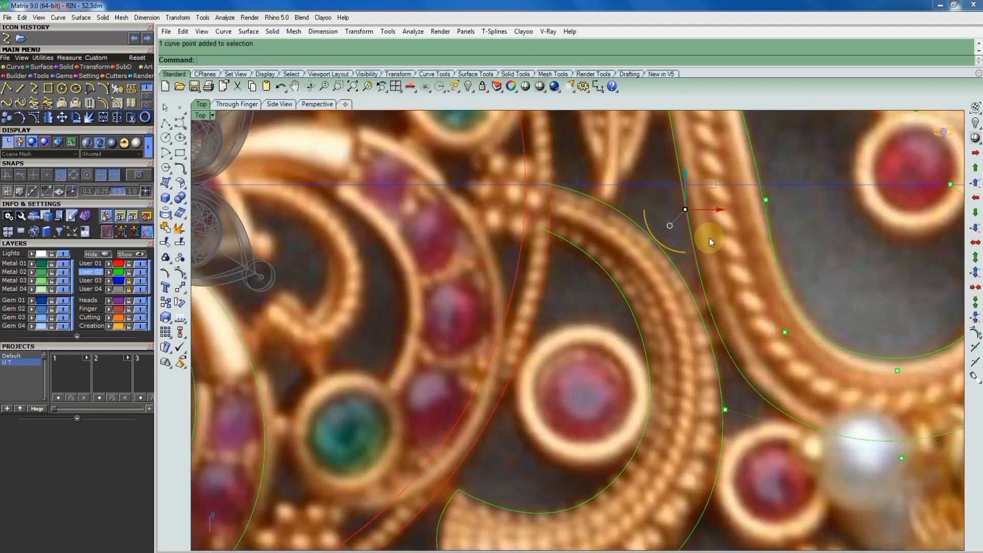
{"action": "scroll", "coordinate": [707, 220], "scroll_direction": "down", "scroll_amount": 3}
{"action": "scroll", "coordinate": [786, 336], "scroll_direction": "up", "scroll_amount": 3}
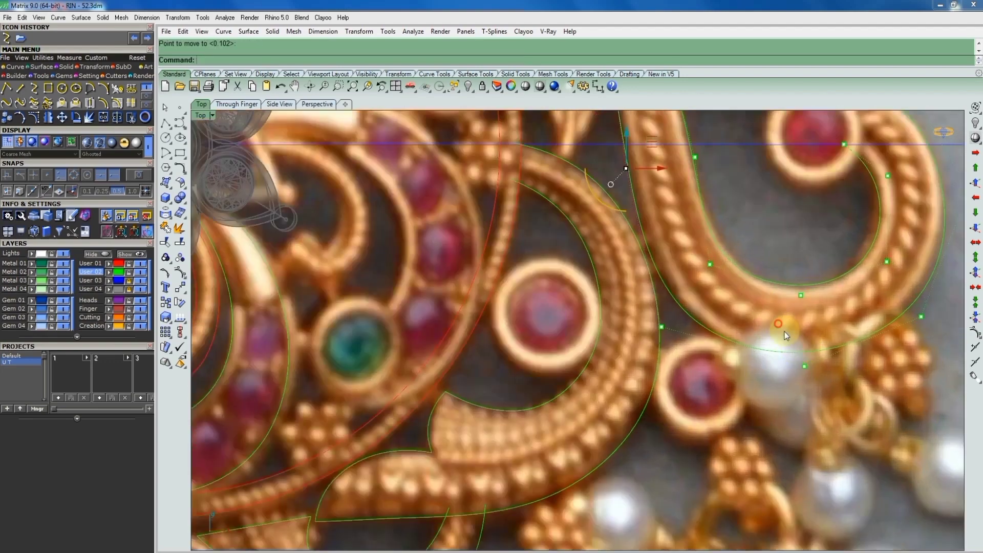
{"action": "scroll", "coordinate": [768, 340], "scroll_direction": "down", "scroll_amount": 2}
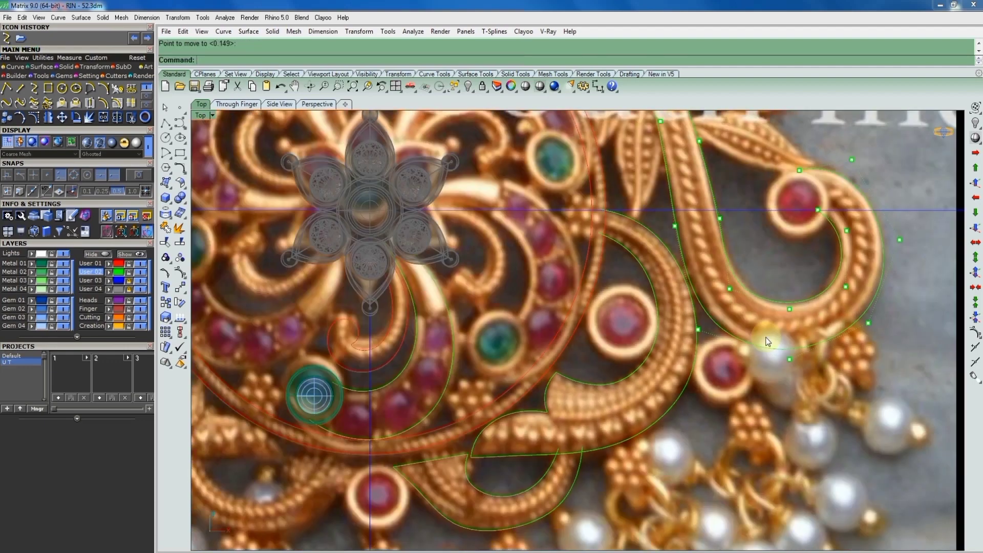
{"action": "scroll", "coordinate": [742, 337], "scroll_direction": "up", "scroll_amount": 1}
{"action": "scroll", "coordinate": [687, 346], "scroll_direction": "up", "scroll_amount": 2}
{"action": "key", "text": "Return"}
{"action": "left_click", "coordinate": [717, 281]}
{"action": "scroll", "coordinate": [725, 273], "scroll_direction": "up", "scroll_amount": 3}
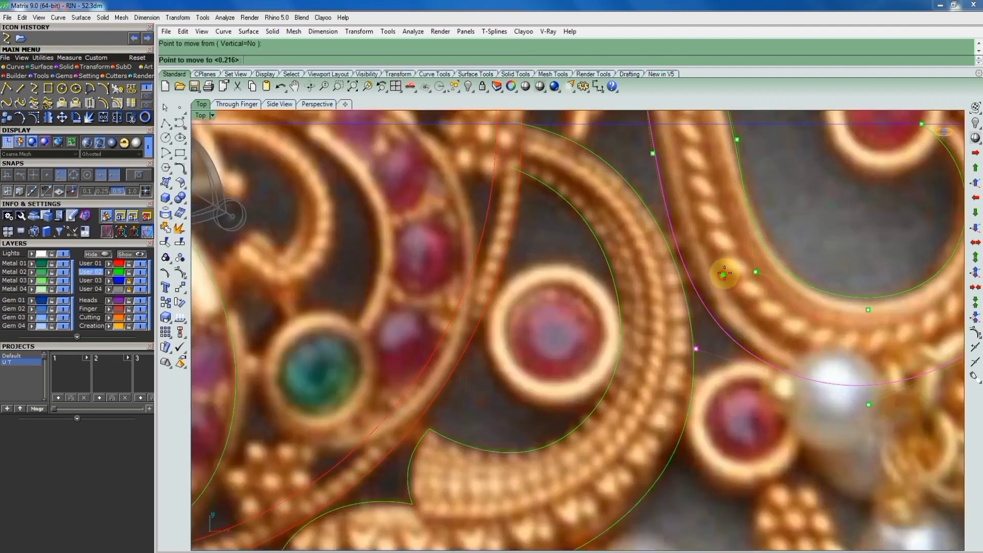
{"action": "left_click", "coordinate": [724, 274]}
Select a control point near the ruby loop and start moving it
{"action": "scroll", "coordinate": [724, 272], "scroll_direction": "down", "scroll_amount": 2}
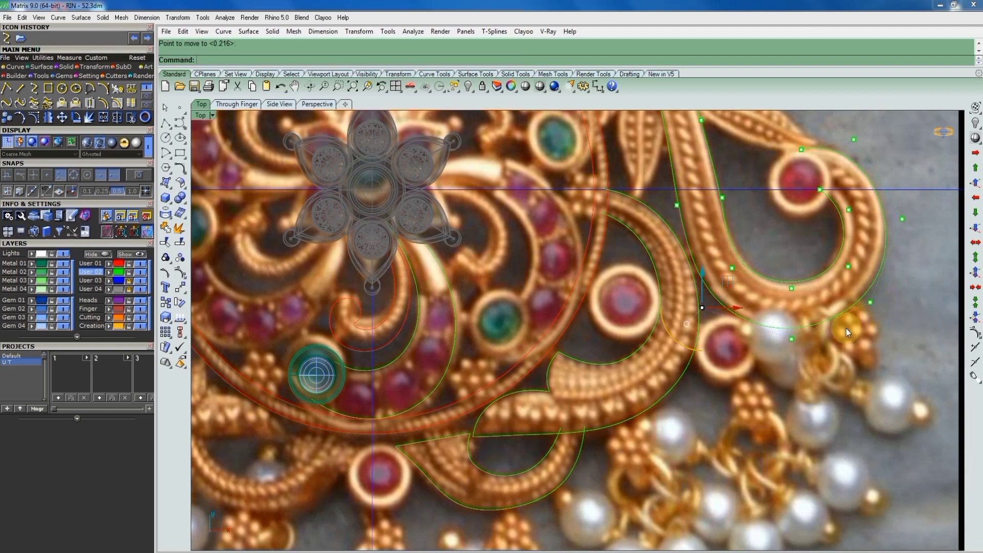
{"action": "scroll", "coordinate": [846, 328], "scroll_direction": "up", "scroll_amount": 2}
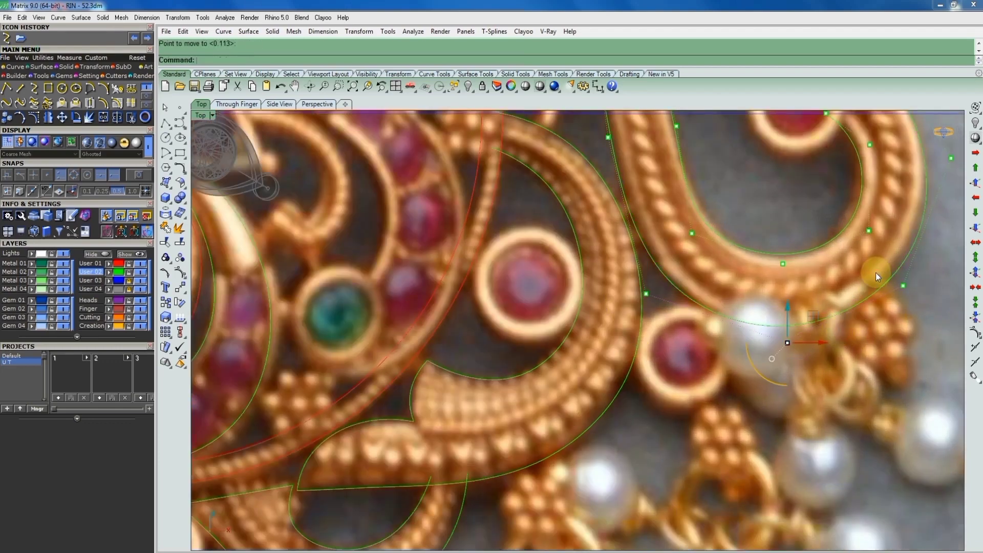
{"action": "scroll", "coordinate": [927, 281], "scroll_direction": "up", "scroll_amount": 1}
{"action": "scroll", "coordinate": [783, 302], "scroll_direction": "down", "scroll_amount": 2}
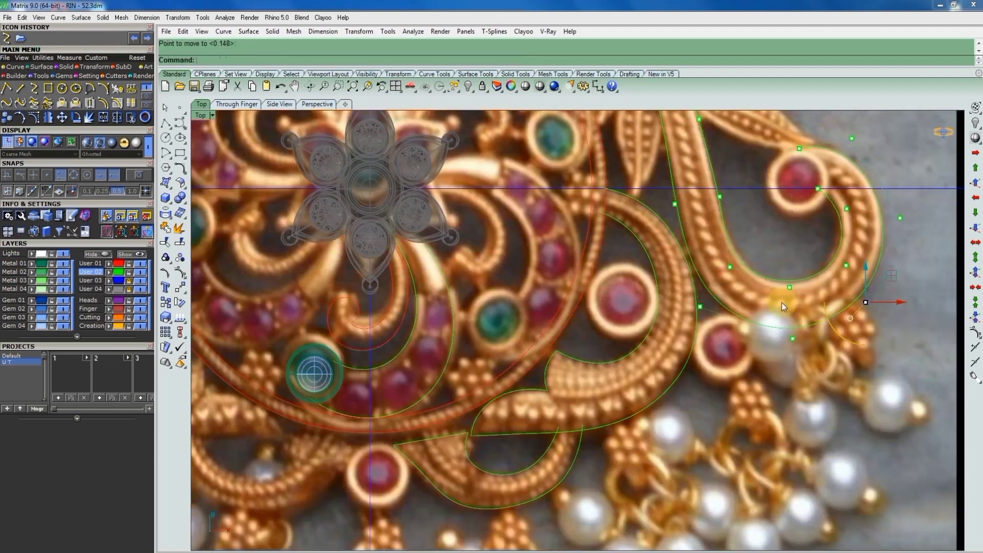
{"action": "scroll", "coordinate": [702, 353], "scroll_direction": "down", "scroll_amount": 1}
{"action": "scroll", "coordinate": [758, 326], "scroll_direction": "up", "scroll_amount": 2}
{"action": "scroll", "coordinate": [821, 278], "scroll_direction": "down", "scroll_amount": 4}
{"action": "scroll", "coordinate": [802, 245], "scroll_direction": "up", "scroll_amount": 2}
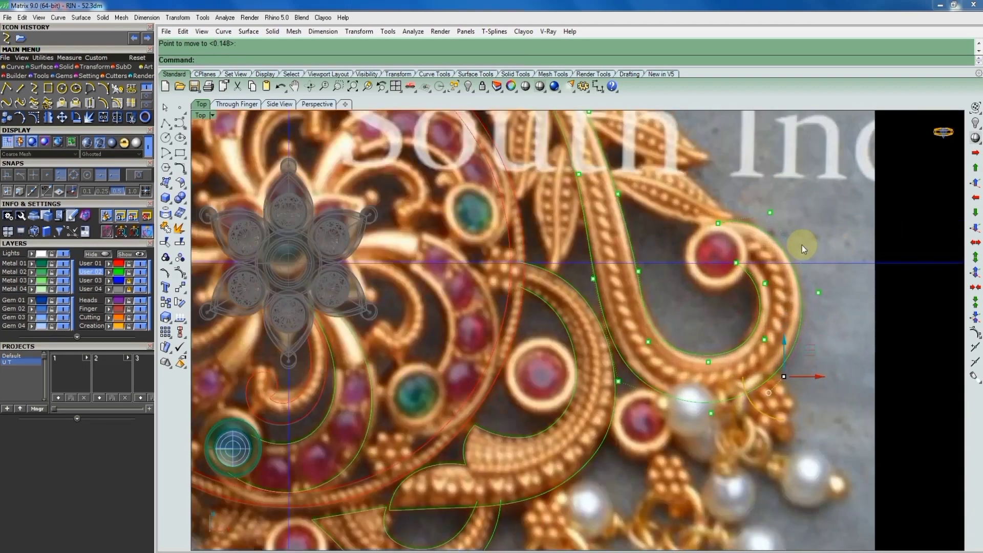
{"action": "scroll", "coordinate": [721, 201], "scroll_direction": "up", "scroll_amount": 2}
{"action": "key", "text": "Return"}
{"action": "scroll", "coordinate": [696, 219], "scroll_direction": "up", "scroll_amount": 2}
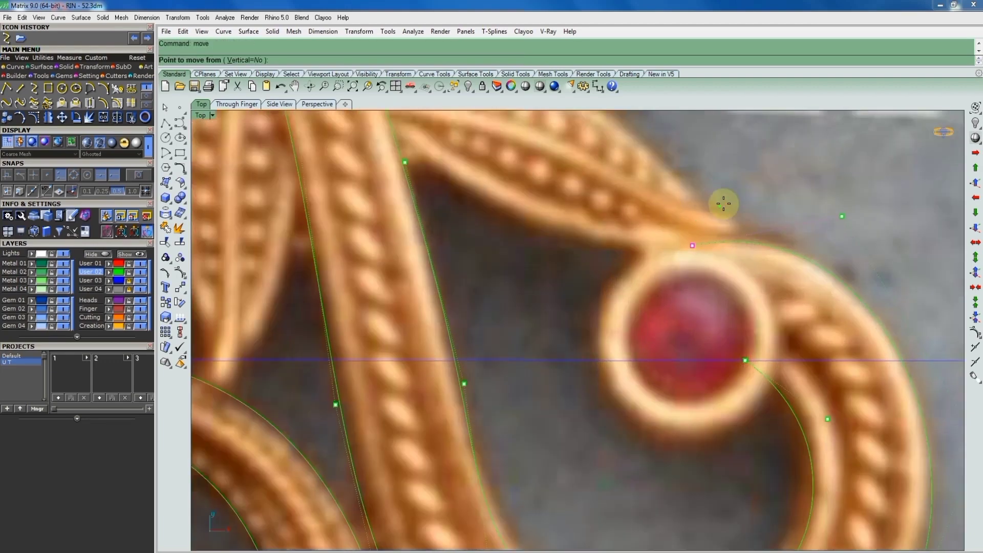
{"action": "left_click", "coordinate": [709, 217]}
{"action": "left_click", "coordinate": [842, 216]}
{"action": "scroll", "coordinate": [825, 244], "scroll_direction": "down", "scroll_amount": 3}
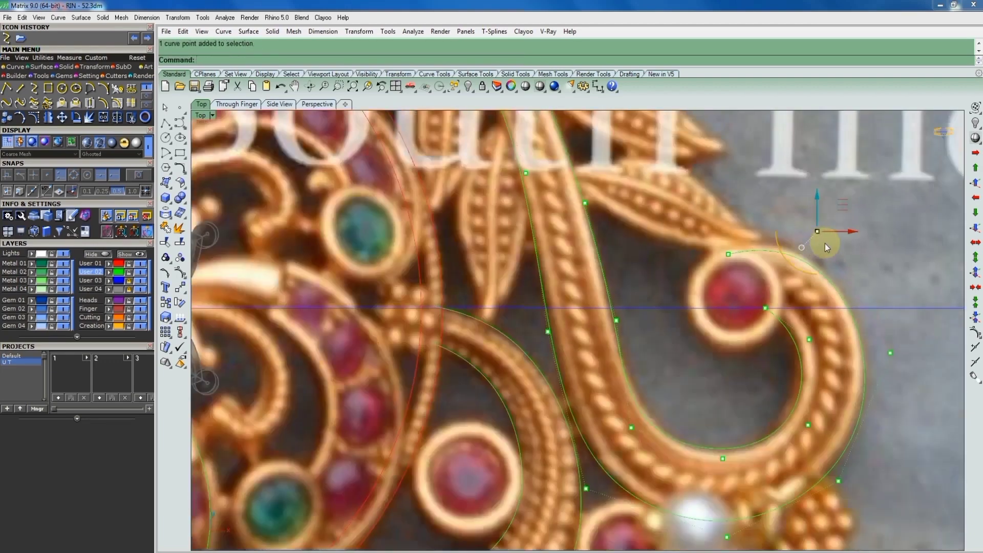
{"action": "key", "text": "Return"}
{"action": "left_click", "coordinate": [818, 231]}
{"action": "scroll", "coordinate": [762, 301], "scroll_direction": "up", "scroll_amount": 2}
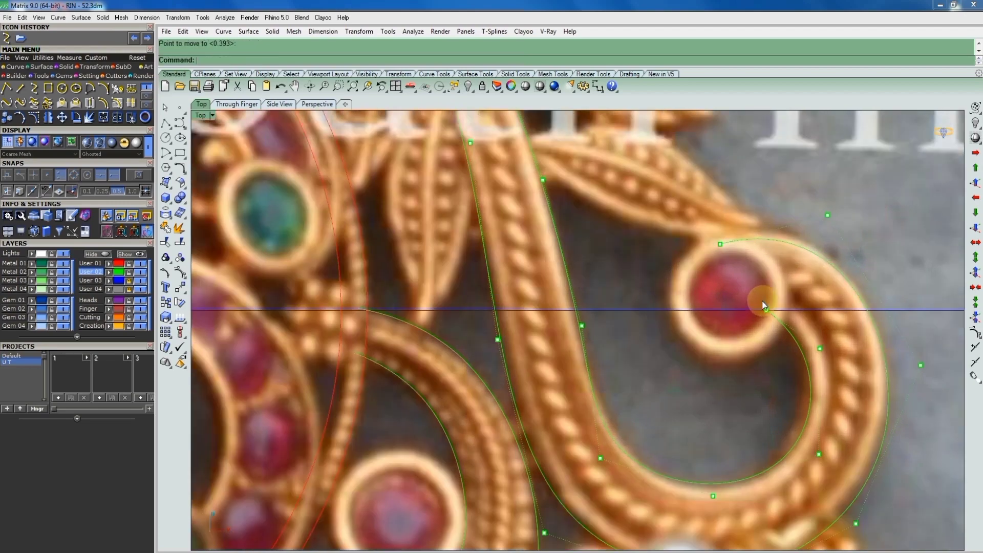
{"action": "scroll", "coordinate": [794, 342], "scroll_direction": "up", "scroll_amount": 2}
Move another control point down-right to tighten the curve around the ruby loop
{"action": "key", "text": "Return"}
{"action": "scroll", "coordinate": [795, 318], "scroll_direction": "up", "scroll_amount": 2}
{"action": "left_click", "coordinate": [796, 320]}
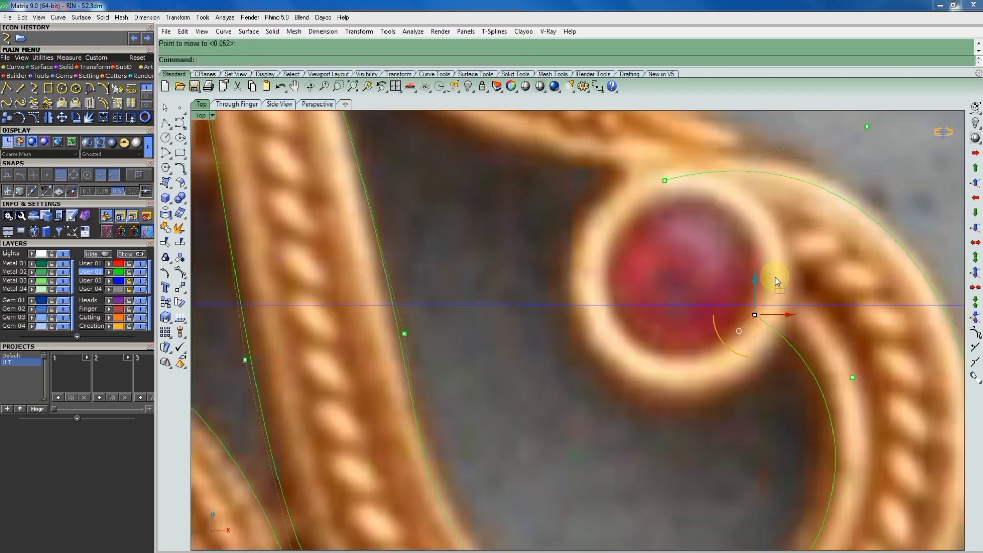
{"action": "left_click", "coordinate": [897, 394]}
{"action": "right_click", "coordinate": [897, 394]}
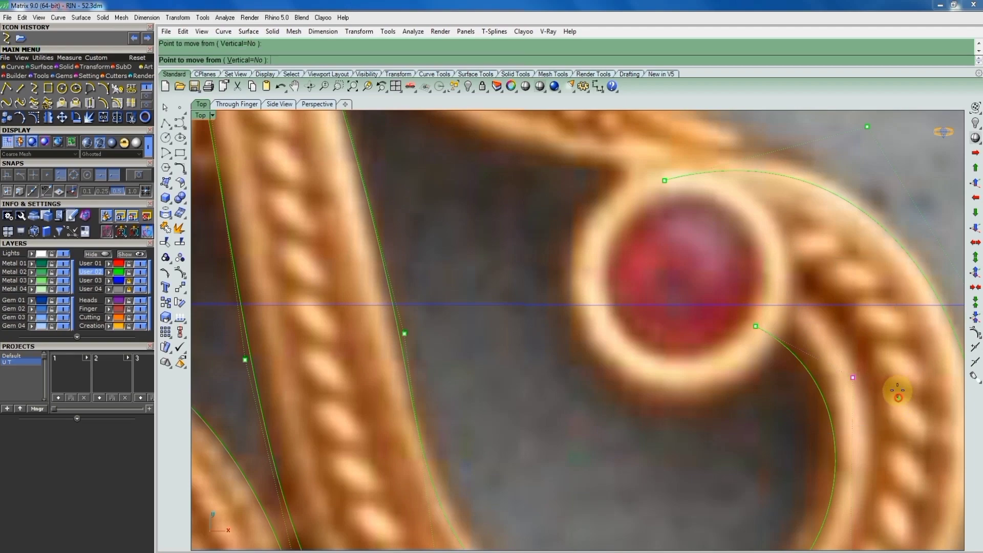
{"action": "left_click", "coordinate": [896, 379]}
{"action": "scroll", "coordinate": [711, 256], "scroll_direction": "down", "scroll_amount": 5}
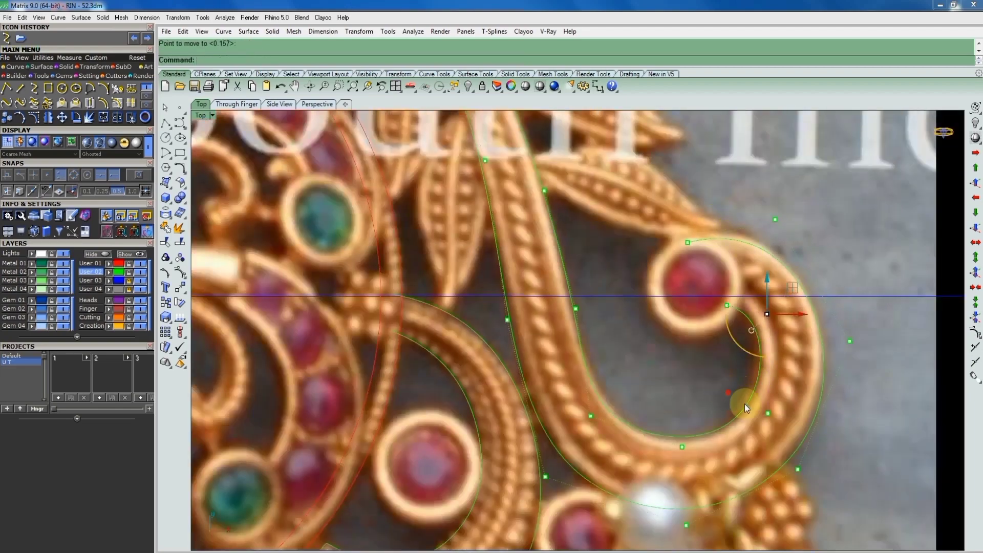
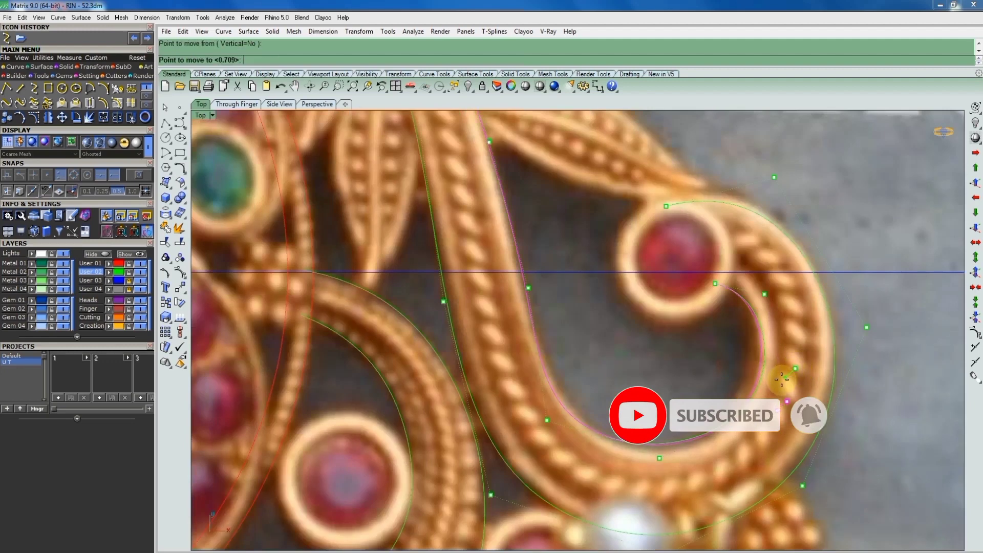
Move control points on the right-hand scroll curve onto the scroll's edge
{"action": "left_click", "coordinate": [782, 379]}
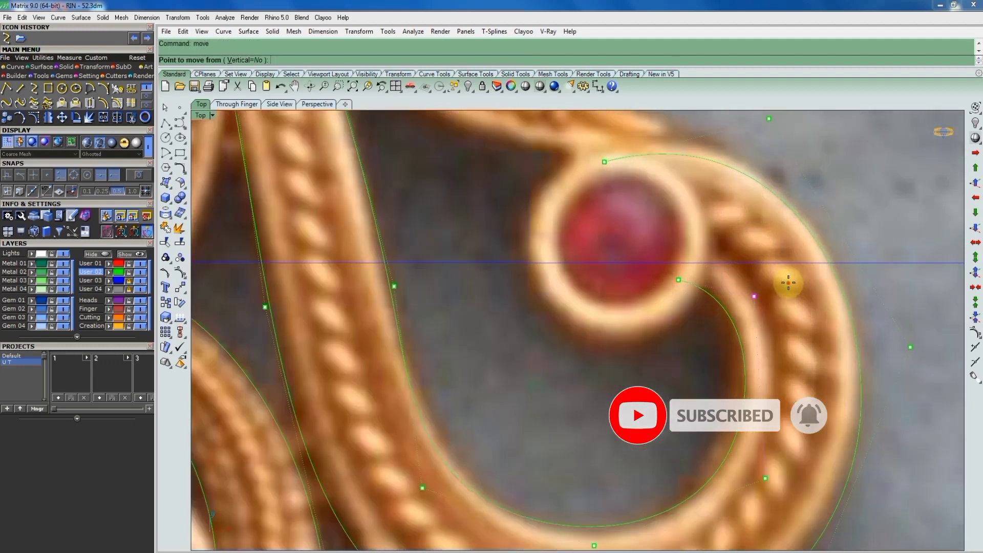
{"action": "left_click", "coordinate": [783, 253]}
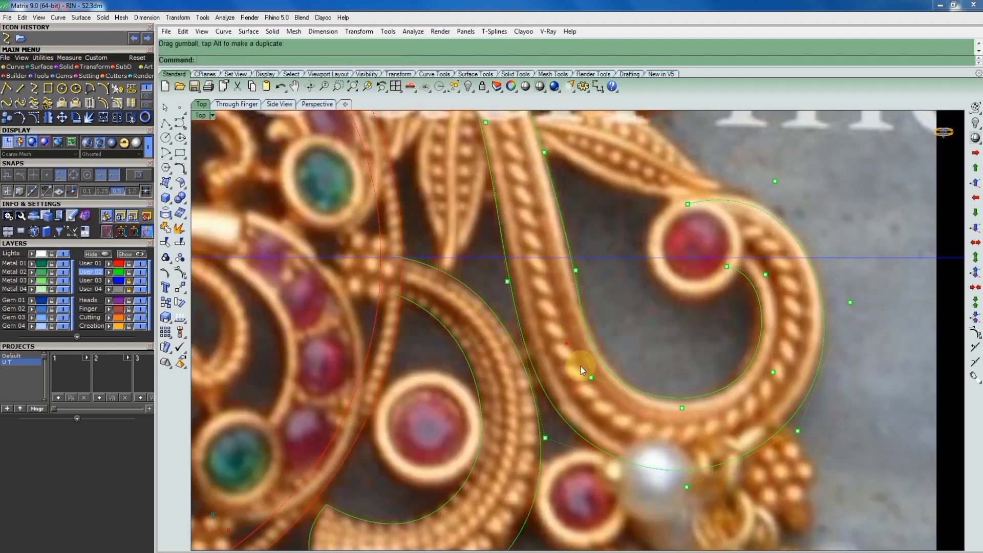
{"action": "left_click", "coordinate": [581, 367]}
{"action": "scroll", "coordinate": [619, 365], "scroll_direction": "up", "scroll_amount": 3}
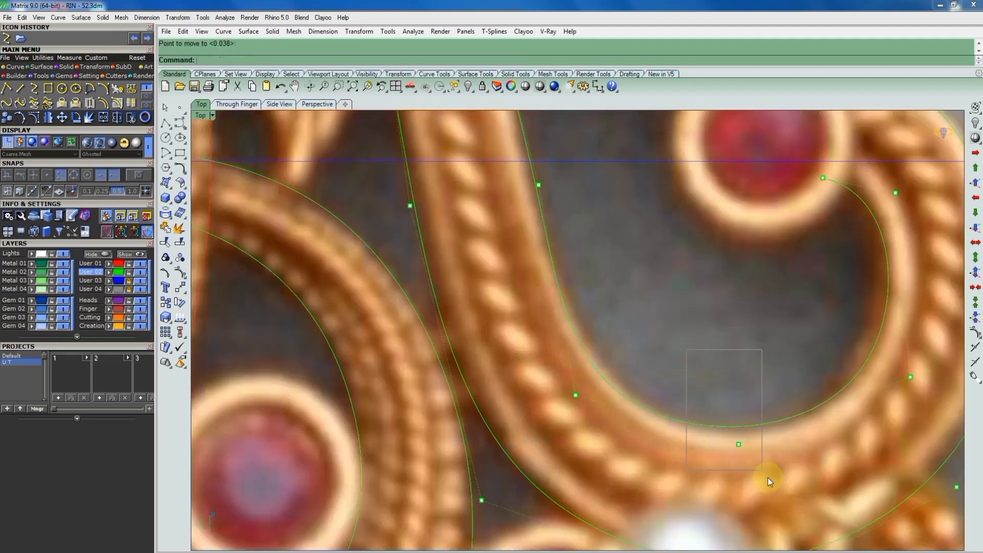
{"action": "left_click_drag", "start_coordinate": [768, 480], "coordinate": [776, 377]}
{"action": "left_click", "coordinate": [775, 385]}
Zoom and pan the view up to the pendant's cord and peacock heads
{"action": "scroll", "coordinate": [816, 355], "scroll_direction": "down", "scroll_amount": 3}
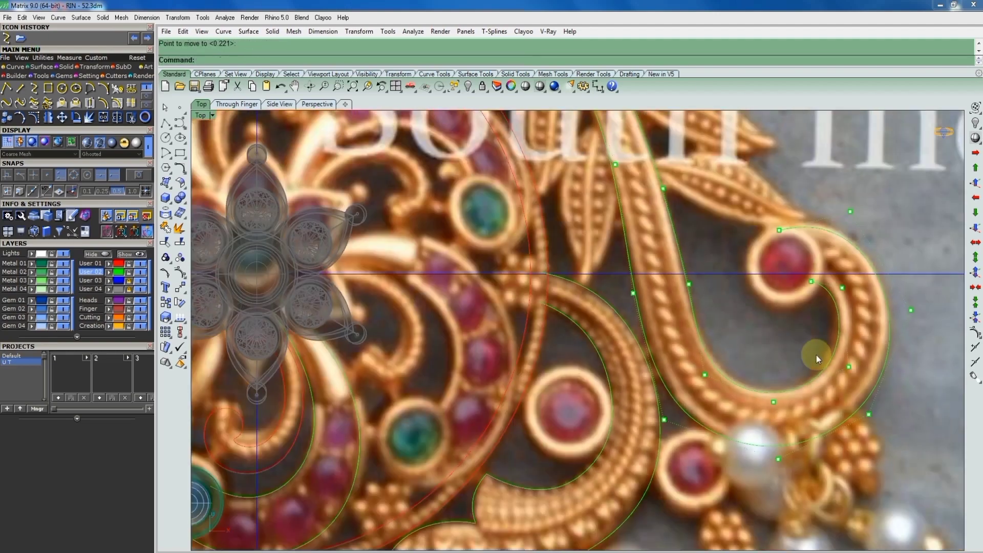
{"action": "right_click_drag", "start_coordinate": [687, 277], "coordinate": [749, 354]}
{"action": "scroll", "coordinate": [794, 405], "scroll_direction": "up", "scroll_amount": 2}
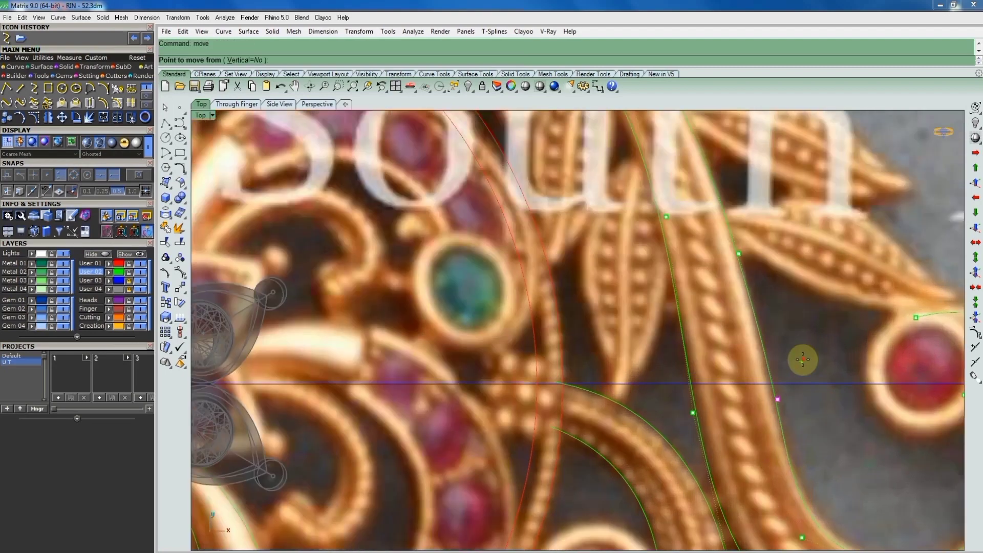
{"action": "scroll", "coordinate": [766, 359], "scroll_direction": "down", "scroll_amount": 3}
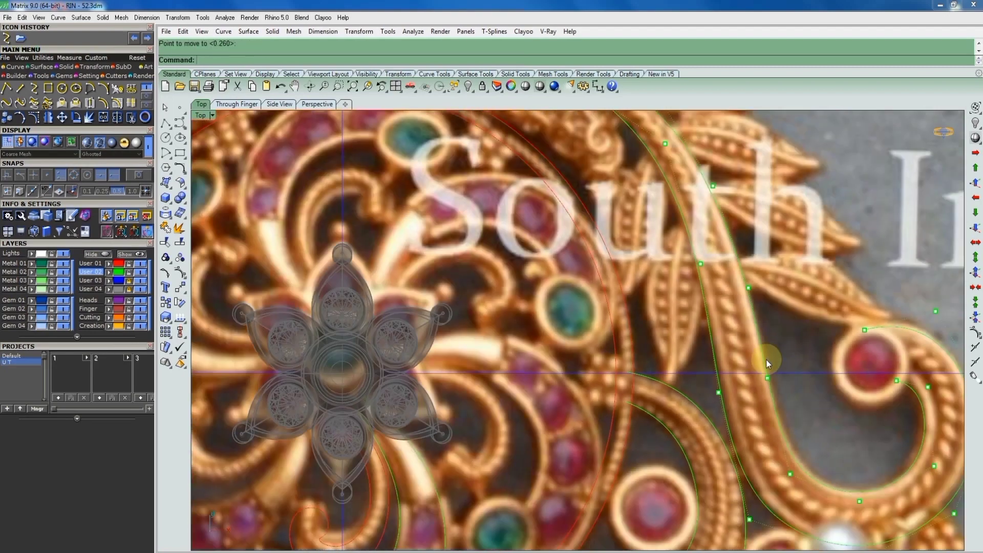
{"action": "scroll", "coordinate": [769, 290], "scroll_direction": "down", "scroll_amount": 1}
{"action": "scroll", "coordinate": [743, 276], "scroll_direction": "up", "scroll_amount": 1}
{"action": "scroll", "coordinate": [718, 271], "scroll_direction": "up", "scroll_amount": 3}
{"action": "scroll", "coordinate": [718, 271], "scroll_direction": "down", "scroll_amount": 3}
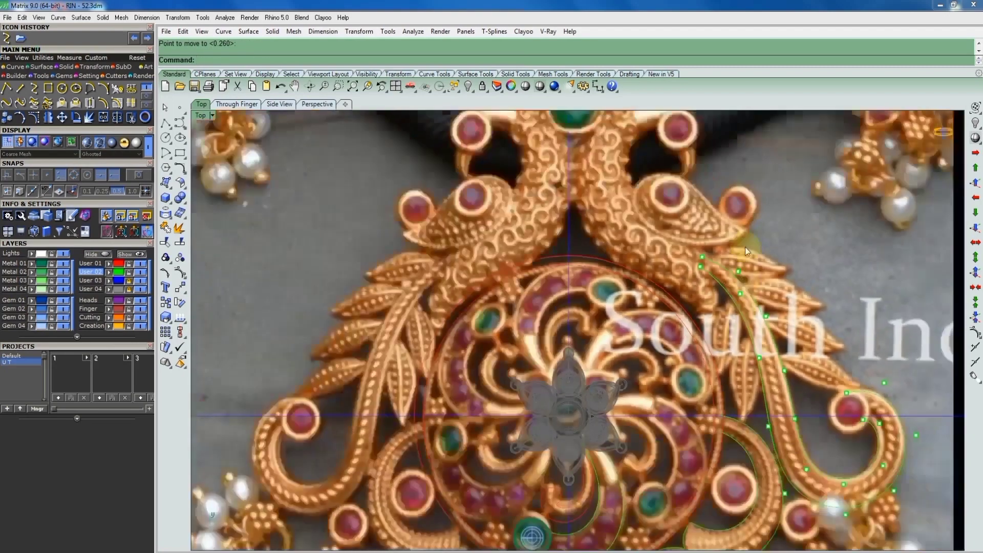
{"action": "right_click_drag", "start_coordinate": [717, 243], "coordinate": [751, 272]}
{"action": "scroll", "coordinate": [819, 318], "scroll_direction": "down", "scroll_amount": 1}
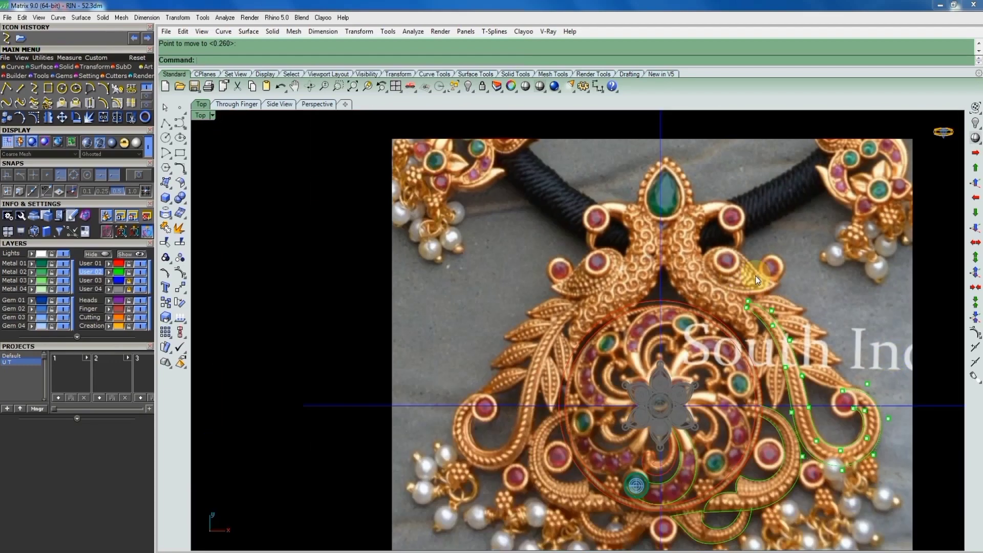
{"action": "scroll", "coordinate": [763, 282], "scroll_direction": "up", "scroll_amount": 1}
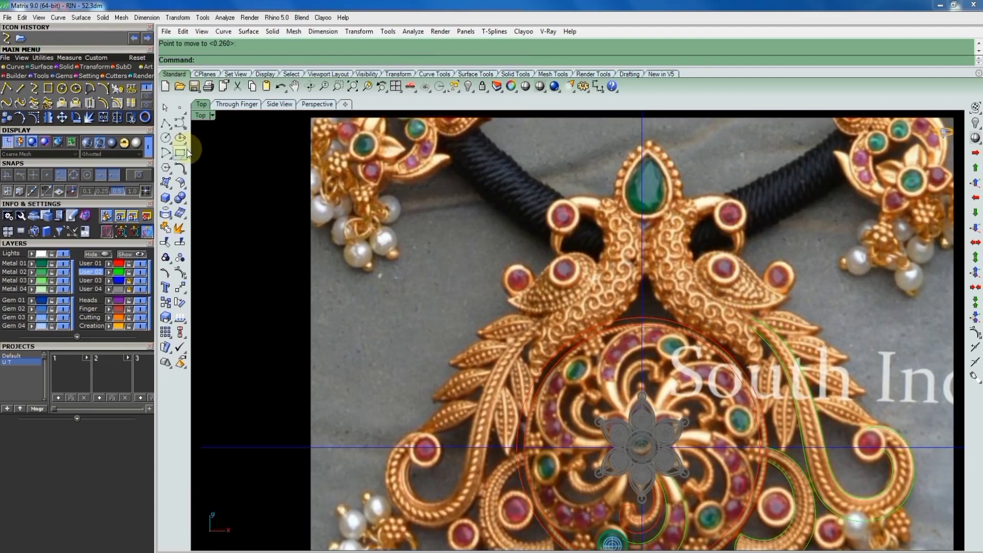
Trace an interpolated curve down the right peacock's outer neck edge from its head
{"action": "left_click", "coordinate": [33, 88]}
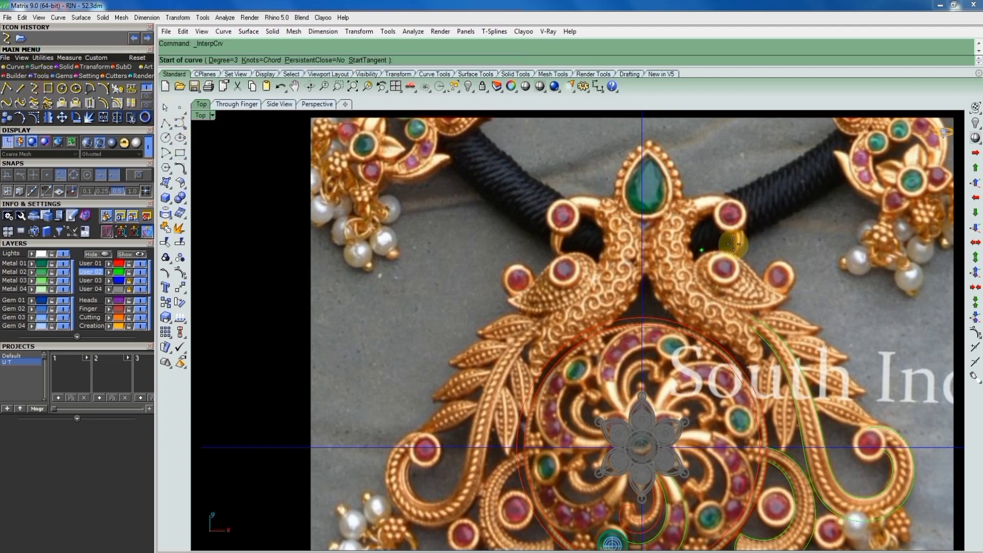
{"action": "scroll", "coordinate": [697, 200], "scroll_direction": "up", "scroll_amount": 2}
{"action": "scroll", "coordinate": [698, 199], "scroll_direction": "up", "scroll_amount": 1}
{"action": "left_click", "coordinate": [702, 197]}
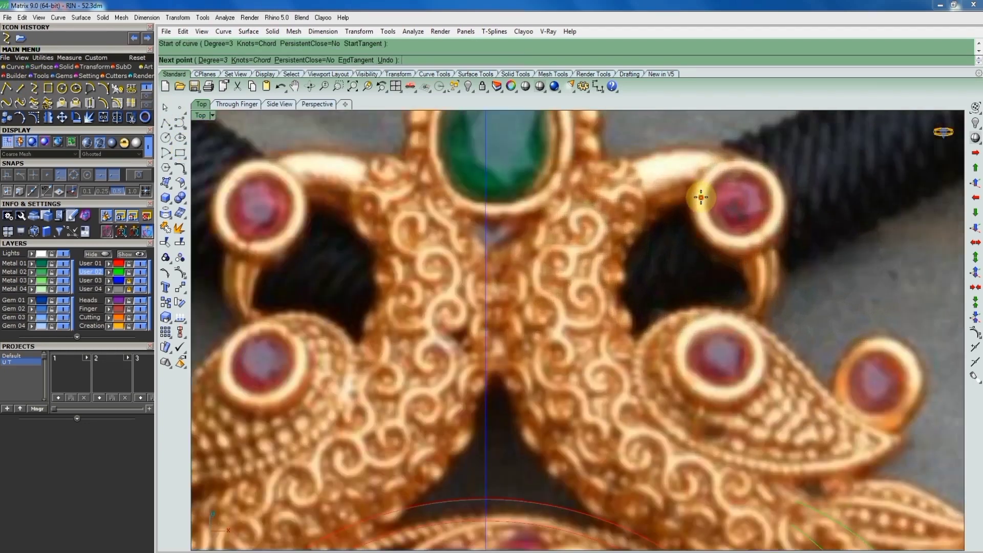
{"action": "left_click", "coordinate": [648, 226]}
{"action": "left_click", "coordinate": [621, 298]}
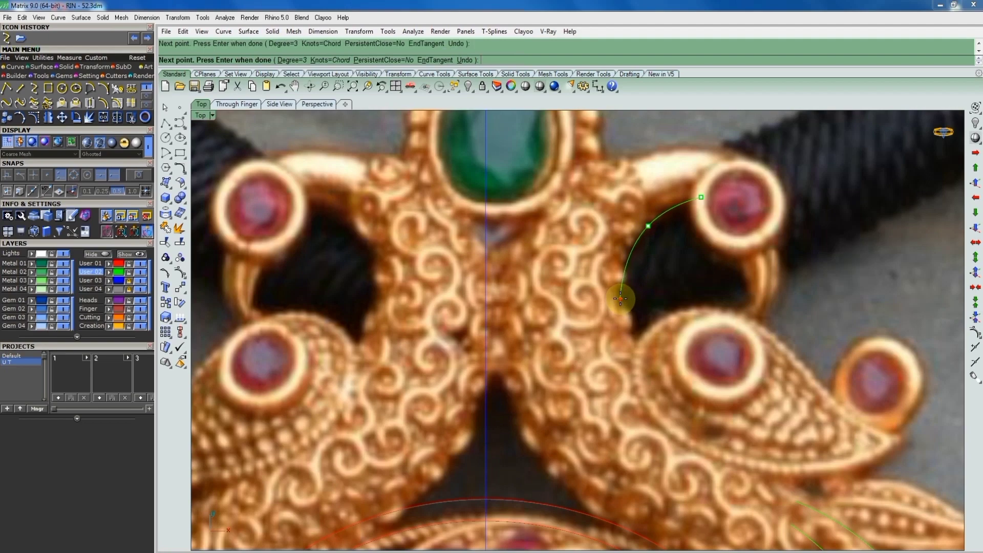
{"action": "scroll", "coordinate": [663, 375], "scroll_direction": "down", "scroll_amount": 3}
{"action": "scroll", "coordinate": [672, 379], "scroll_direction": "up", "scroll_amount": 2}
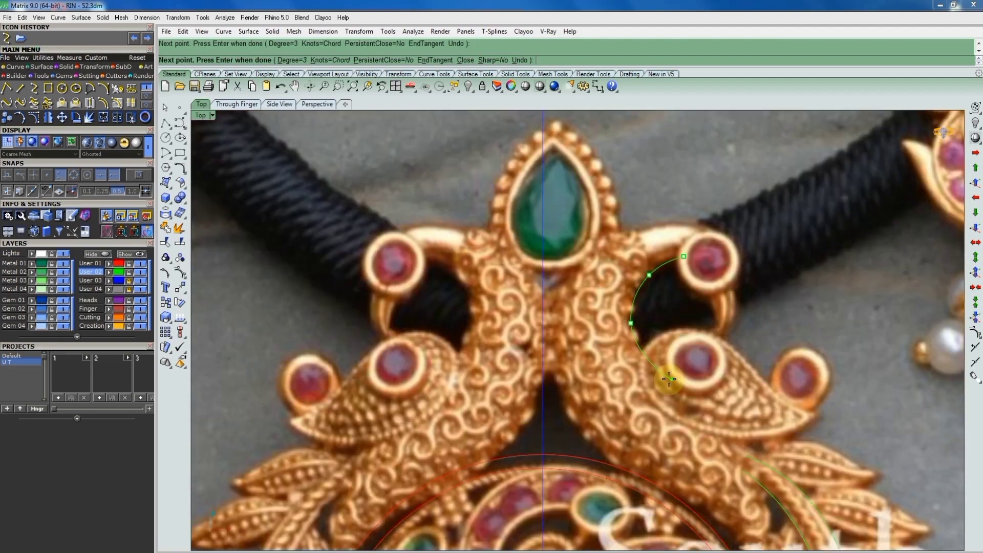
{"action": "left_click", "coordinate": [662, 382]}
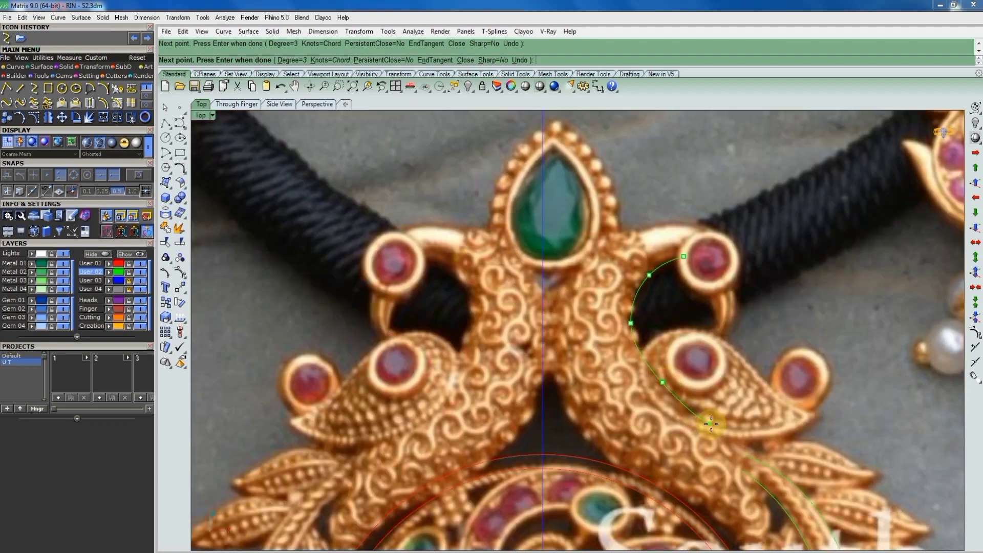
{"action": "left_click", "coordinate": [712, 424]}
{"action": "left_click", "coordinate": [751, 451]}
{"action": "scroll", "coordinate": [742, 415], "scroll_direction": "down", "scroll_amount": 3}
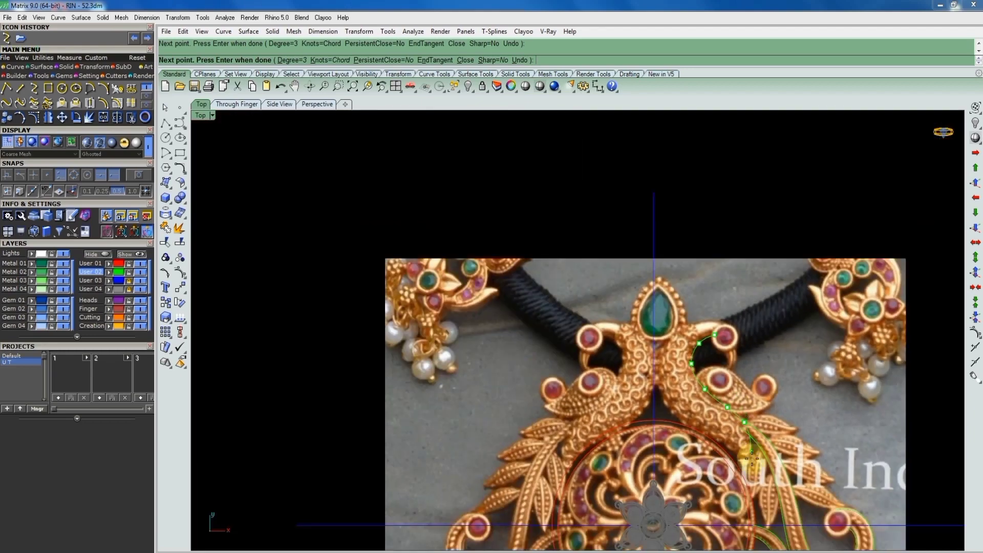
{"action": "scroll", "coordinate": [752, 457], "scroll_direction": "up", "scroll_amount": 3}
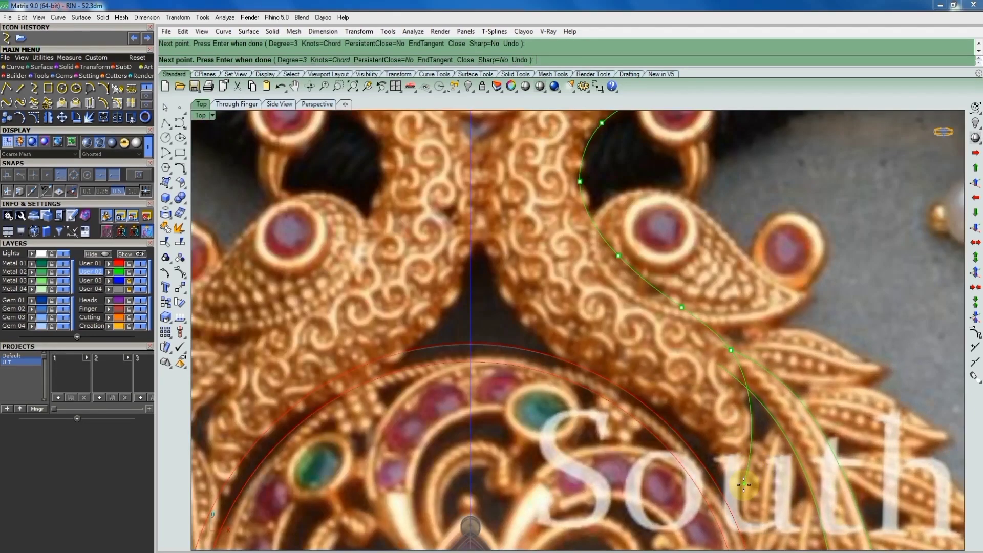
{"action": "key", "text": "Return"}
{"action": "key", "text": "Return"}
Trace a second curve from the head crest down the inner neck edge to the medallion
{"action": "scroll", "coordinate": [739, 486], "scroll_direction": "down", "scroll_amount": 3}
{"action": "scroll", "coordinate": [740, 469], "scroll_direction": "down", "scroll_amount": 2}
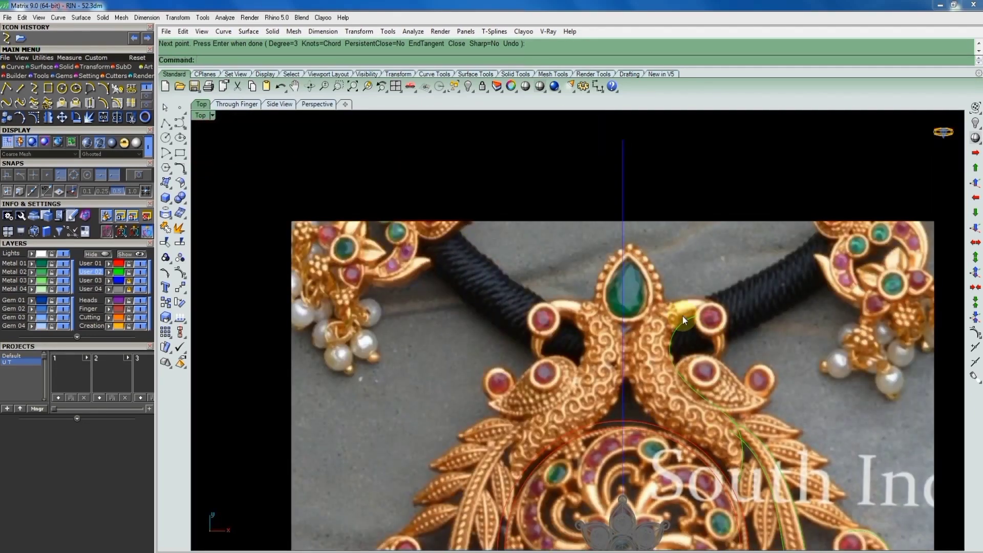
{"action": "scroll", "coordinate": [682, 315], "scroll_direction": "up", "scroll_amount": 5}
{"action": "scroll", "coordinate": [761, 273], "scroll_direction": "up", "scroll_amount": 2}
{"action": "left_click", "coordinate": [767, 262]}
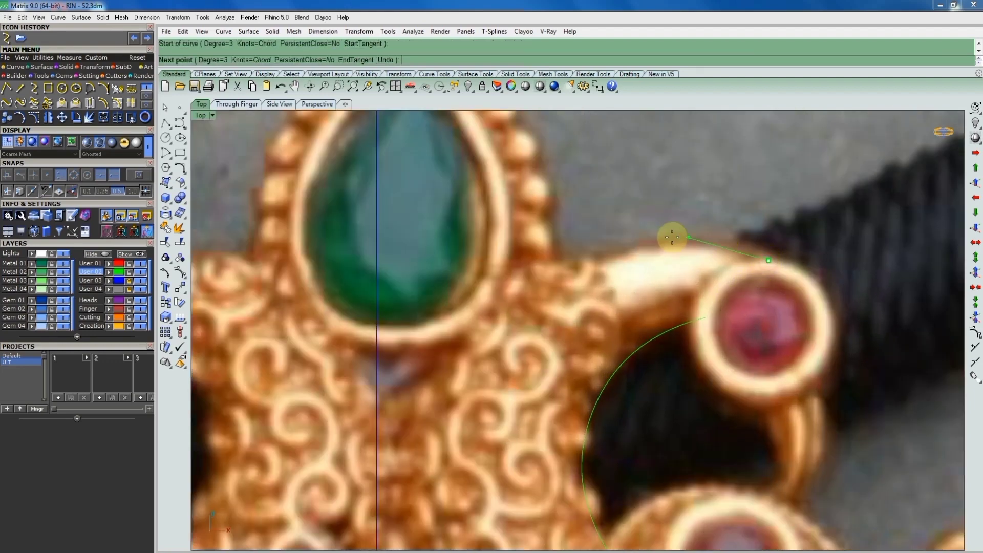
{"action": "left_click", "coordinate": [665, 239]}
{"action": "left_click", "coordinate": [529, 275]}
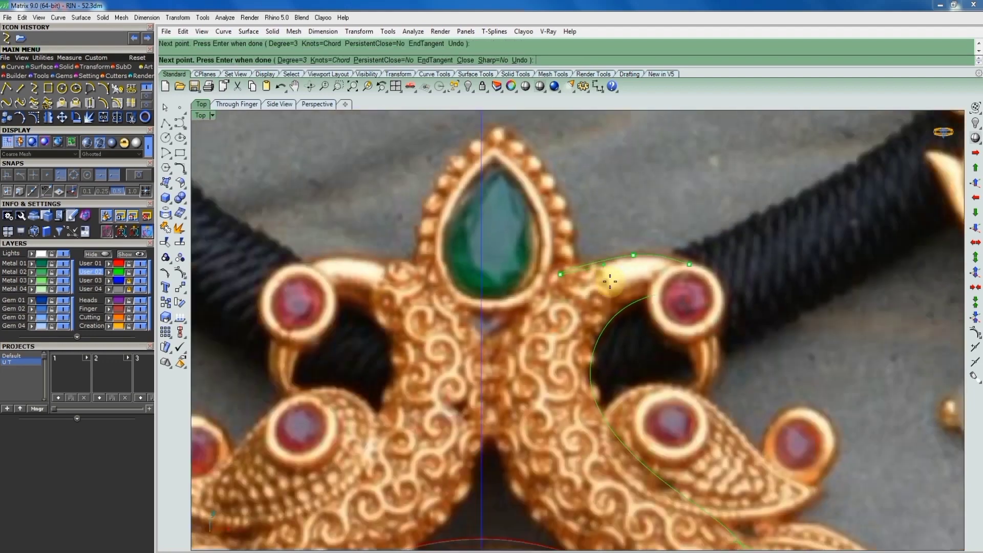
{"action": "scroll", "coordinate": [609, 288], "scroll_direction": "down", "scroll_amount": 3}
{"action": "scroll", "coordinate": [490, 358], "scroll_direction": "up", "scroll_amount": 2}
{"action": "left_click", "coordinate": [491, 358]}
{"action": "scroll", "coordinate": [492, 359], "scroll_direction": "down", "scroll_amount": 2}
{"action": "scroll", "coordinate": [538, 420], "scroll_direction": "up", "scroll_amount": 2}
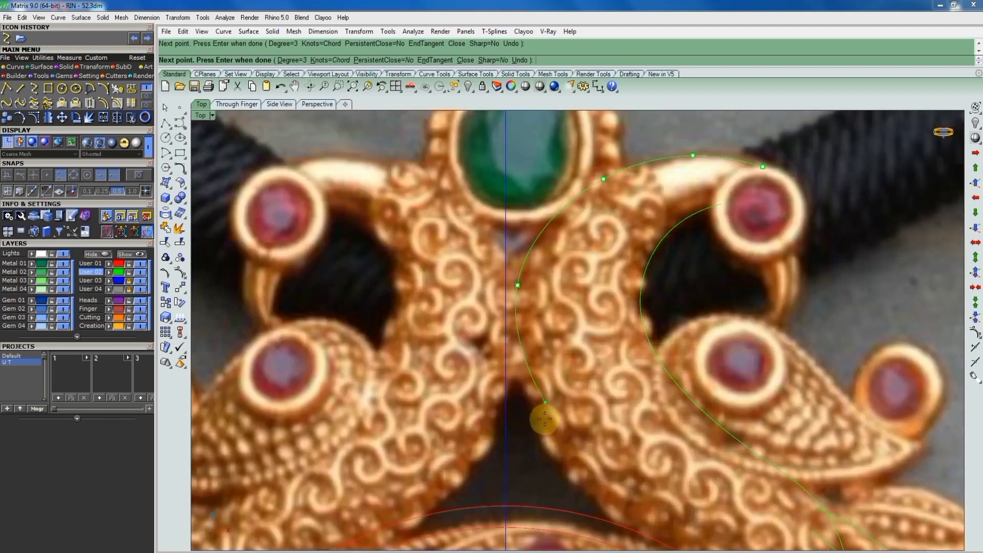
{"action": "left_click", "coordinate": [539, 432]}
{"action": "scroll", "coordinate": [553, 435], "scroll_direction": "down", "scroll_amount": 2}
{"action": "scroll", "coordinate": [604, 455], "scroll_direction": "up", "scroll_amount": 2}
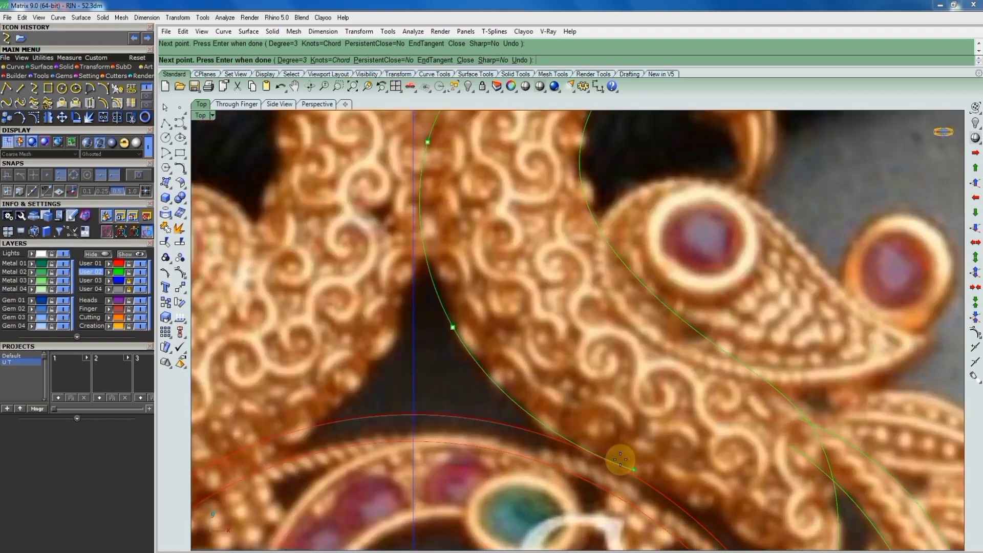
{"action": "left_click", "coordinate": [611, 453]}
{"action": "scroll", "coordinate": [611, 453], "scroll_direction": "down", "scroll_amount": 2}
{"action": "scroll", "coordinate": [655, 456], "scroll_direction": "up", "scroll_amount": 2}
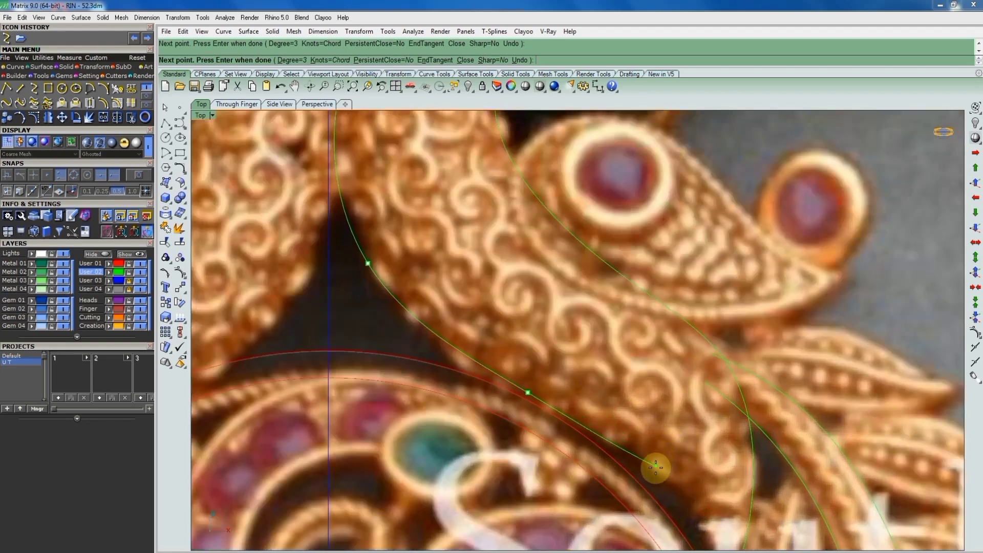
{"action": "left_click", "coordinate": [655, 468]}
{"action": "scroll", "coordinate": [655, 468], "scroll_direction": "down", "scroll_amount": 1}
{"action": "scroll", "coordinate": [705, 467], "scroll_direction": "up", "scroll_amount": 2}
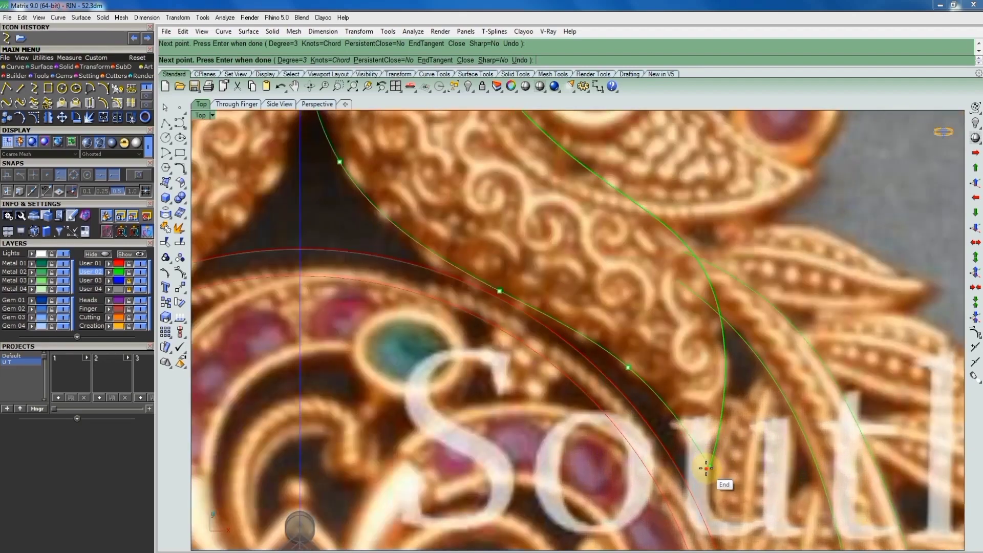
{"action": "left_click", "coordinate": [706, 468]}
{"action": "key", "text": "Return"}
{"action": "scroll", "coordinate": [706, 441], "scroll_direction": "down", "scroll_amount": 4}
{"action": "scroll", "coordinate": [657, 304], "scroll_direction": "up", "scroll_amount": 2}
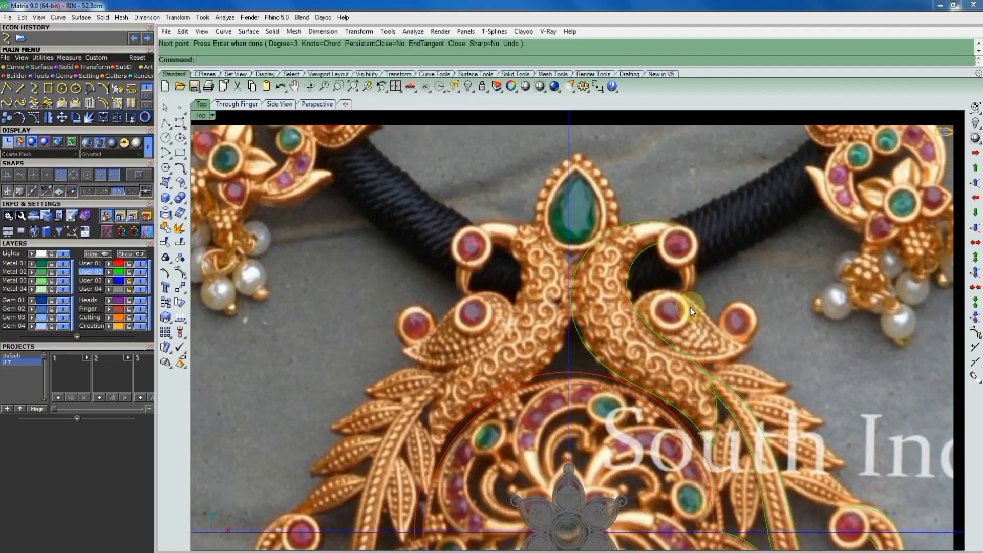
Trace a closed curve outlining the right peacock's head and beak
{"action": "key", "text": "Return"}
{"action": "scroll", "coordinate": [717, 354], "scroll_direction": "up", "scroll_amount": 1}
{"action": "scroll", "coordinate": [753, 344], "scroll_direction": "up", "scroll_amount": 1}
{"action": "scroll", "coordinate": [753, 343], "scroll_direction": "up", "scroll_amount": 1}
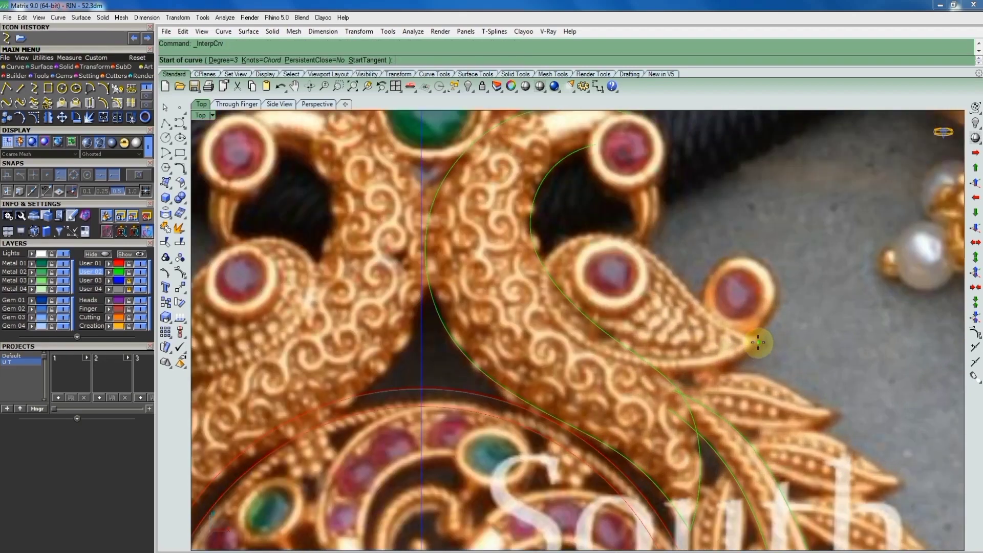
{"action": "left_click", "coordinate": [721, 362]}
{"action": "left_click", "coordinate": [707, 364]}
{"action": "left_click", "coordinate": [605, 356]}
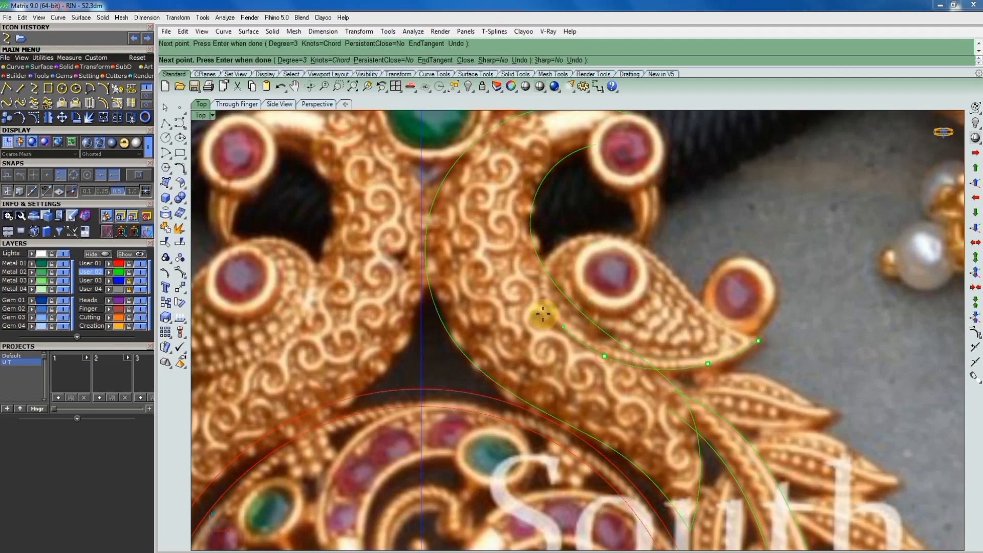
{"action": "left_click", "coordinate": [538, 300]}
{"action": "left_click", "coordinate": [560, 241]}
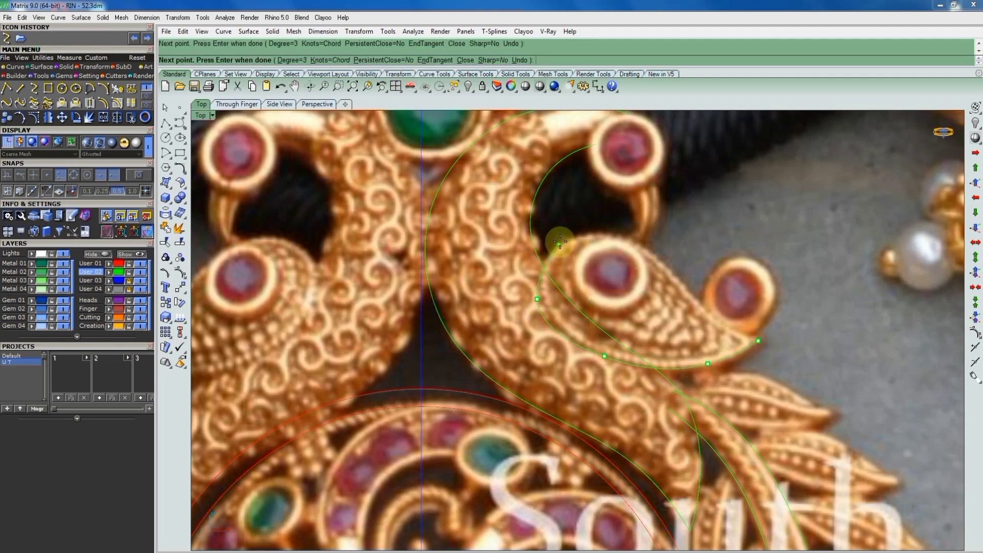
{"action": "left_click", "coordinate": [630, 239]}
{"action": "left_click", "coordinate": [679, 283]}
{"action": "left_click", "coordinate": [690, 295]}
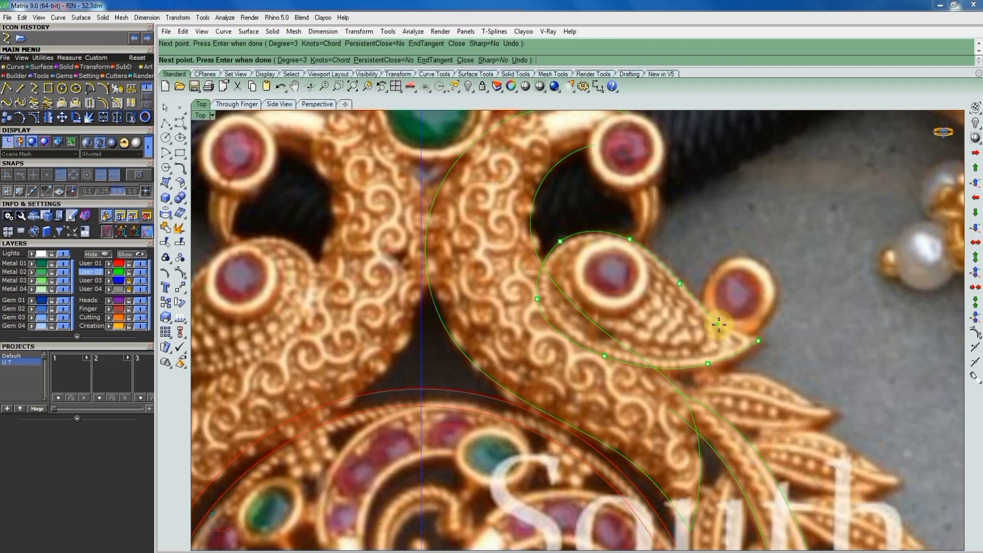
{"action": "left_click", "coordinate": [720, 325]}
{"action": "scroll", "coordinate": [755, 337], "scroll_direction": "up", "scroll_amount": 1}
{"action": "scroll", "coordinate": [758, 337], "scroll_direction": "up", "scroll_amount": 1}
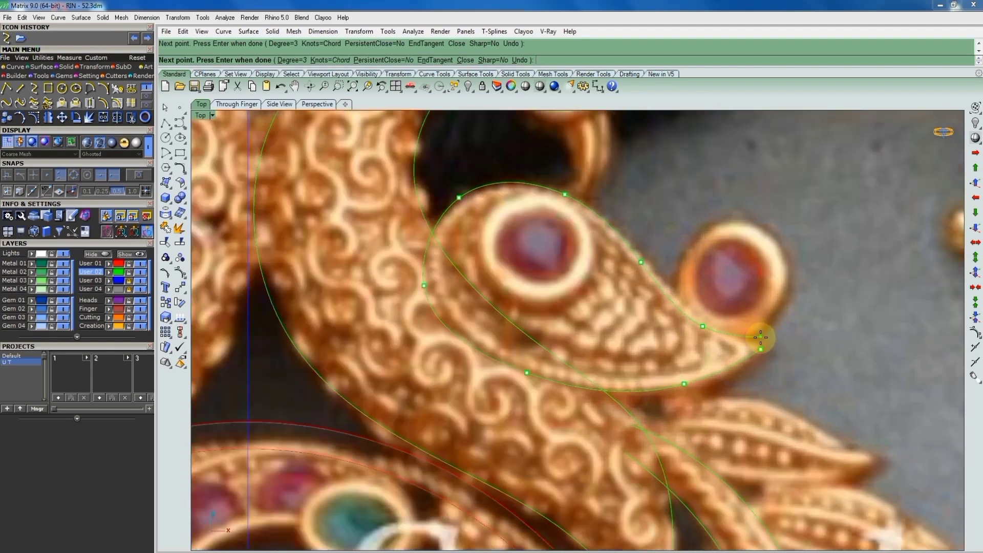
{"action": "left_click", "coordinate": [761, 338]}
Select the head outline and turn on its control points with F10
{"action": "left_click", "coordinate": [690, 309]}
{"action": "scroll", "coordinate": [690, 309], "scroll_direction": "down", "scroll_amount": 2}
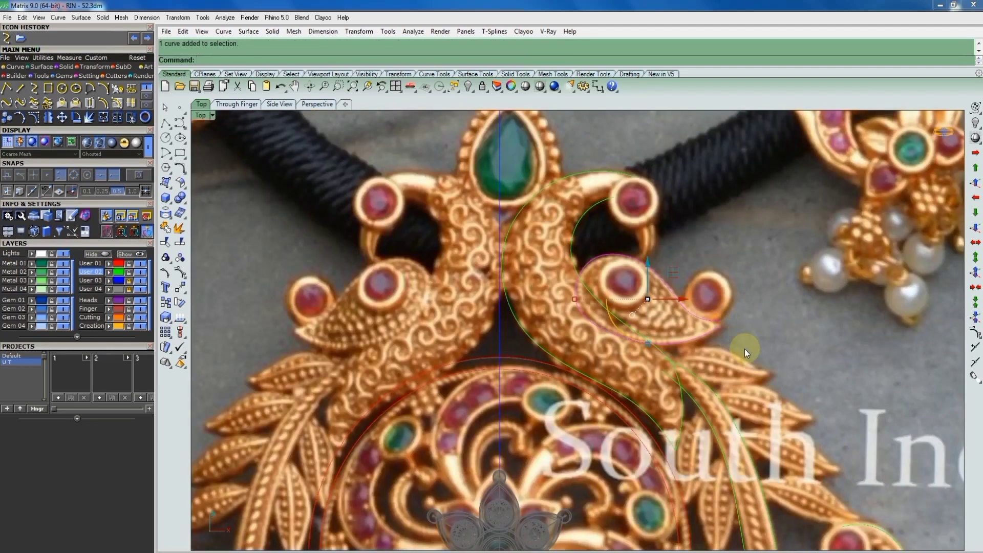
{"action": "scroll", "coordinate": [745, 349], "scroll_direction": "down", "scroll_amount": 2}
{"action": "scroll", "coordinate": [697, 327], "scroll_direction": "up", "scroll_amount": 1}
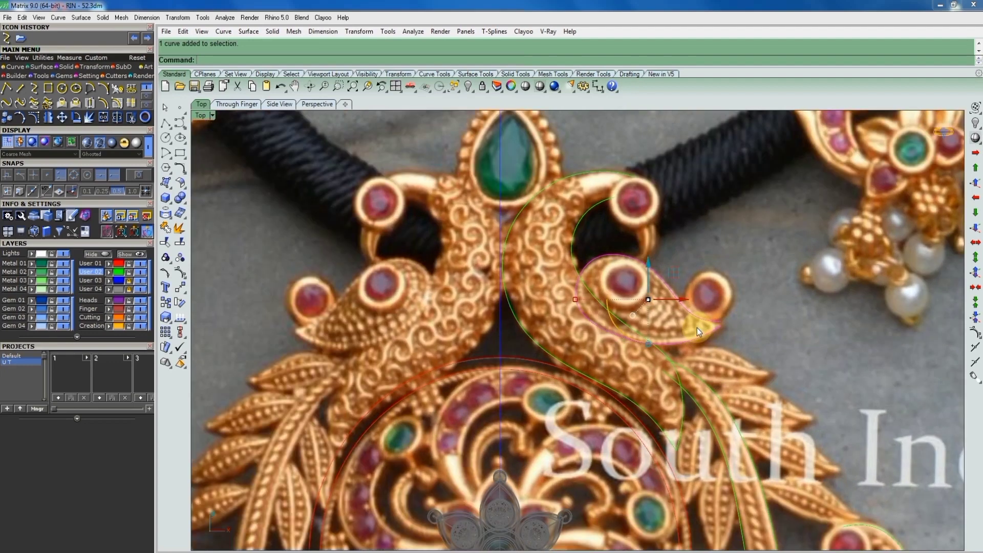
{"action": "scroll", "coordinate": [715, 302], "scroll_direction": "up", "scroll_amount": 2}
{"action": "key", "text": "F10"}
Move the three control points near the beak tip down onto the beak edge
{"action": "scroll", "coordinate": [717, 303], "scroll_direction": "up", "scroll_amount": 3}
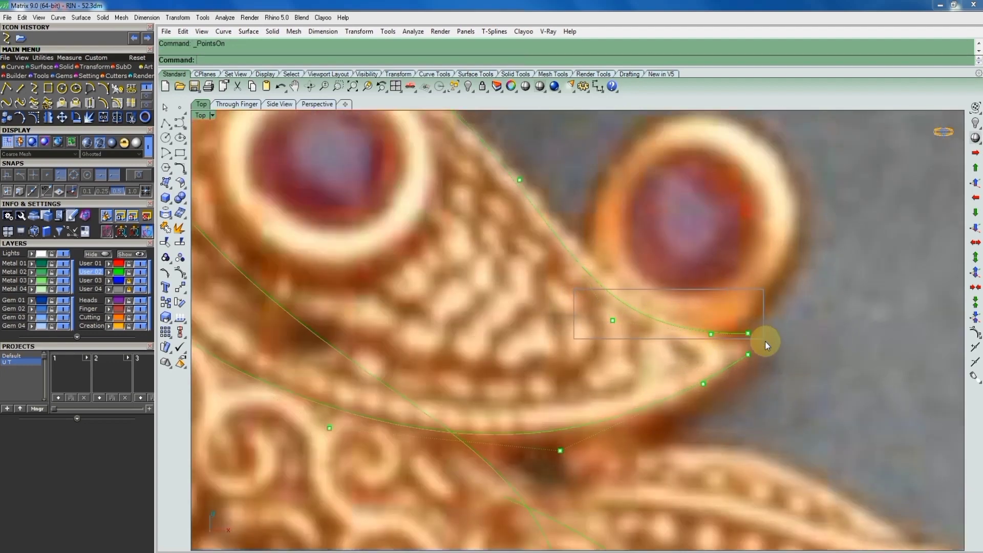
{"action": "left_click_drag", "start_coordinate": [765, 341], "coordinate": [773, 345]}
{"action": "type", "text": "move"}
{"action": "key", "text": "Return"}
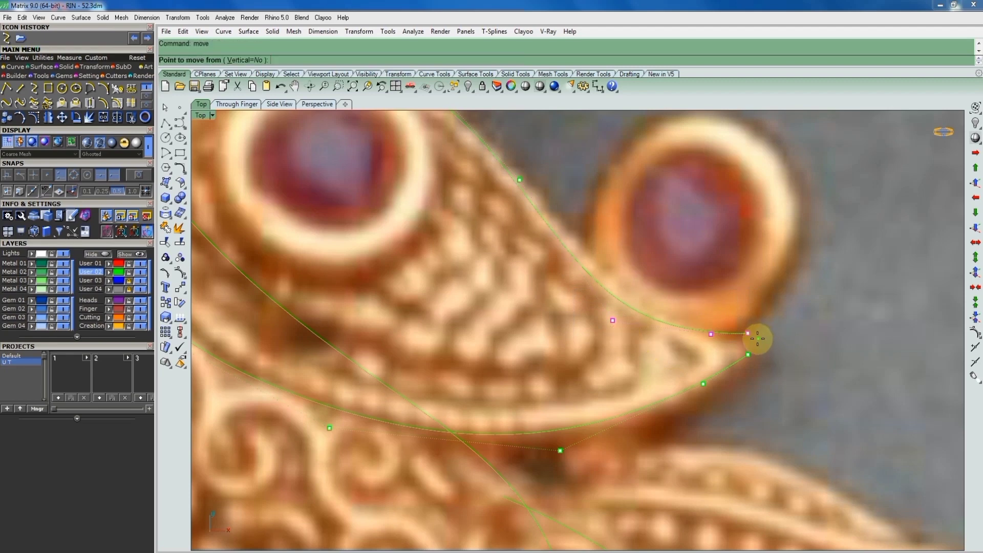
{"action": "left_click", "coordinate": [750, 334]}
{"action": "left_click", "coordinate": [747, 352]}
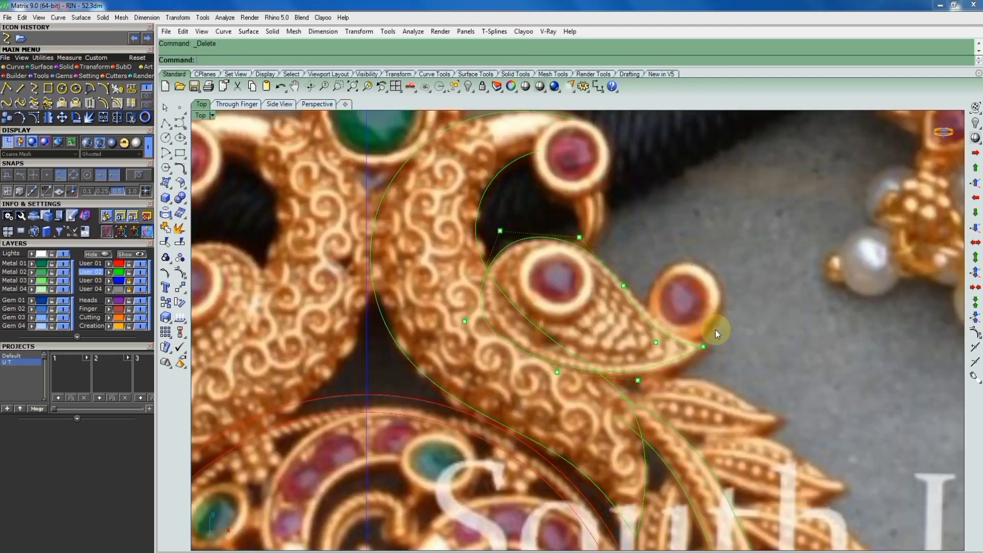
Move a control point at the back of the head onto the head edge
{"action": "scroll", "coordinate": [686, 343], "scroll_direction": "down", "scroll_amount": 1}
{"action": "scroll", "coordinate": [586, 333], "scroll_direction": "up", "scroll_amount": 3}
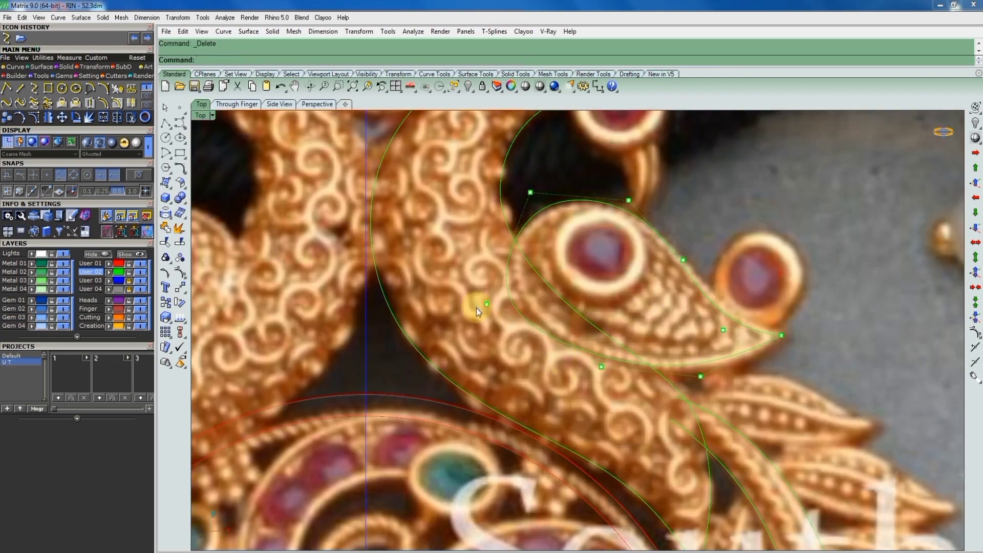
{"action": "scroll", "coordinate": [541, 266], "scroll_direction": "up", "scroll_amount": 3}
{"action": "key", "text": "m"}
{"action": "key", "text": "Return"}
{"action": "left_click", "coordinate": [544, 262]}
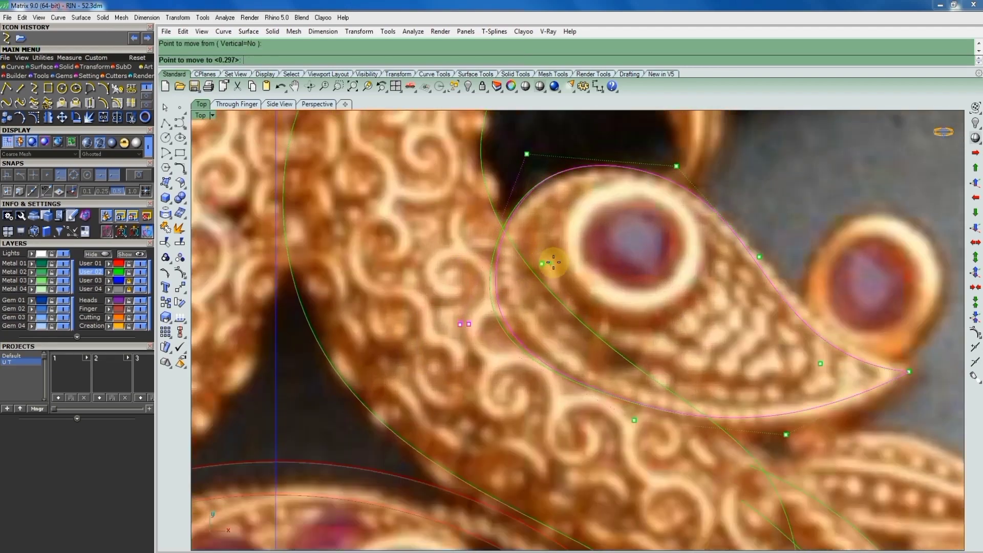
{"action": "left_click", "coordinate": [561, 256]}
{"action": "scroll", "coordinate": [562, 255], "scroll_direction": "down", "scroll_amount": 4}
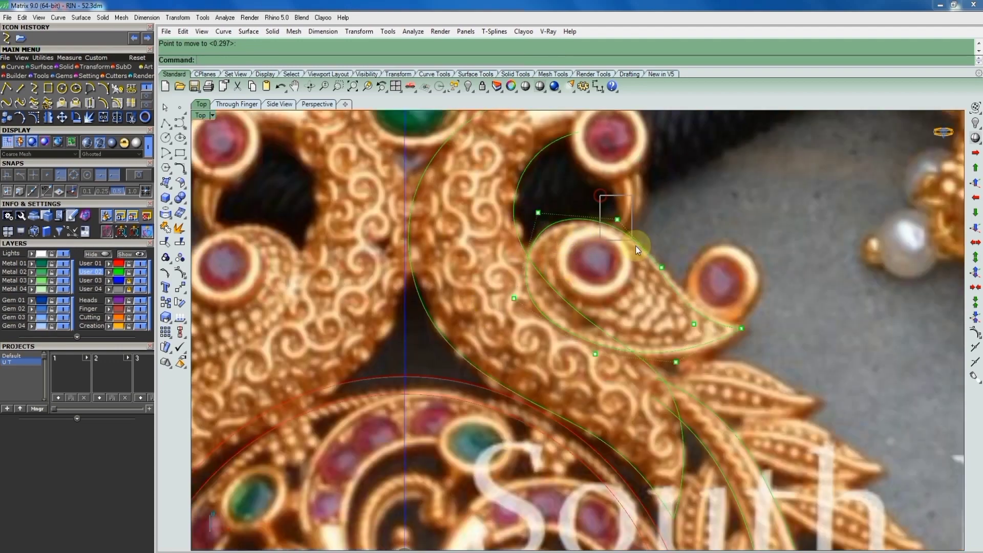
{"action": "scroll", "coordinate": [636, 246], "scroll_direction": "up", "scroll_amount": 3}
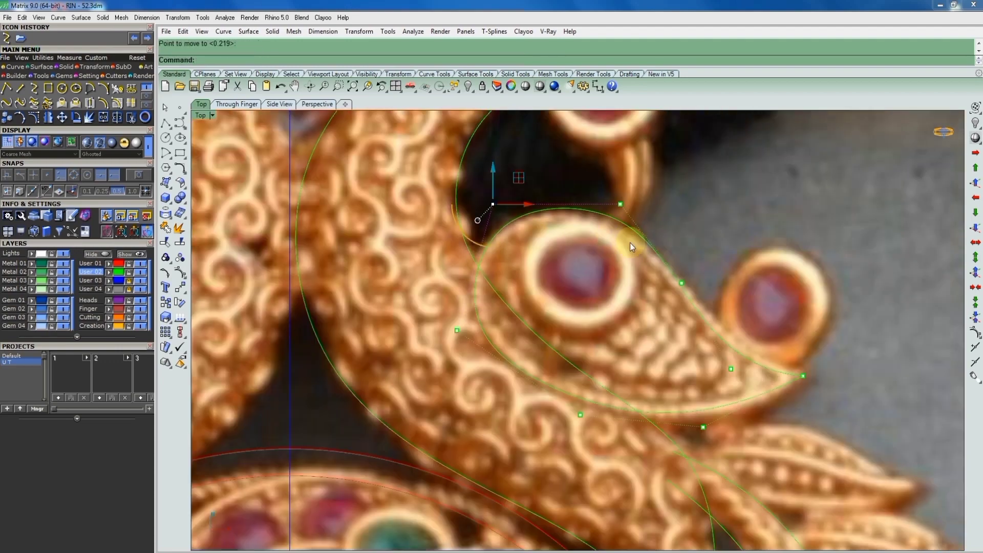
Nudge the top control point along the head and pull the beak-tip point outward
{"action": "left_click_drag", "start_coordinate": [620, 204], "coordinate": [613, 199]}
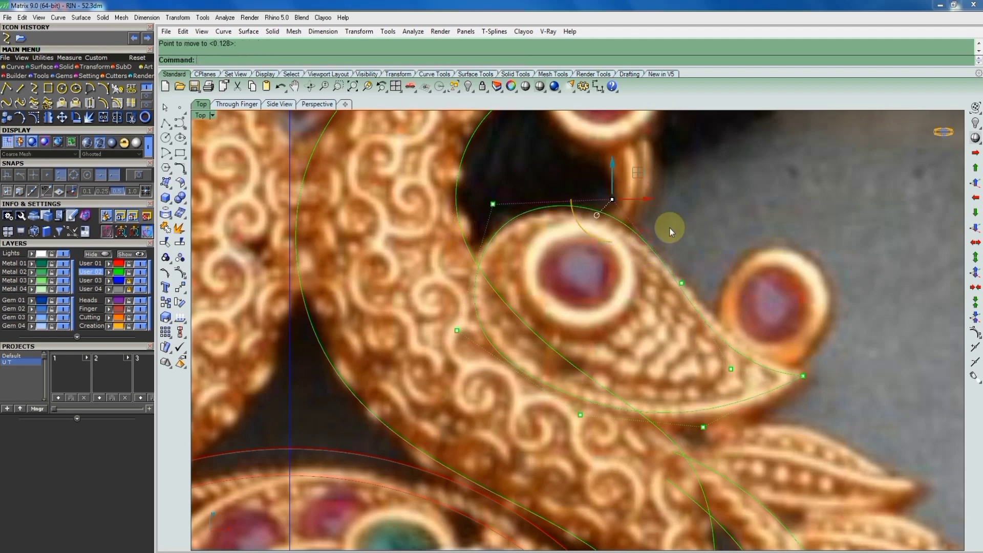
{"action": "left_click", "coordinate": [681, 283]}
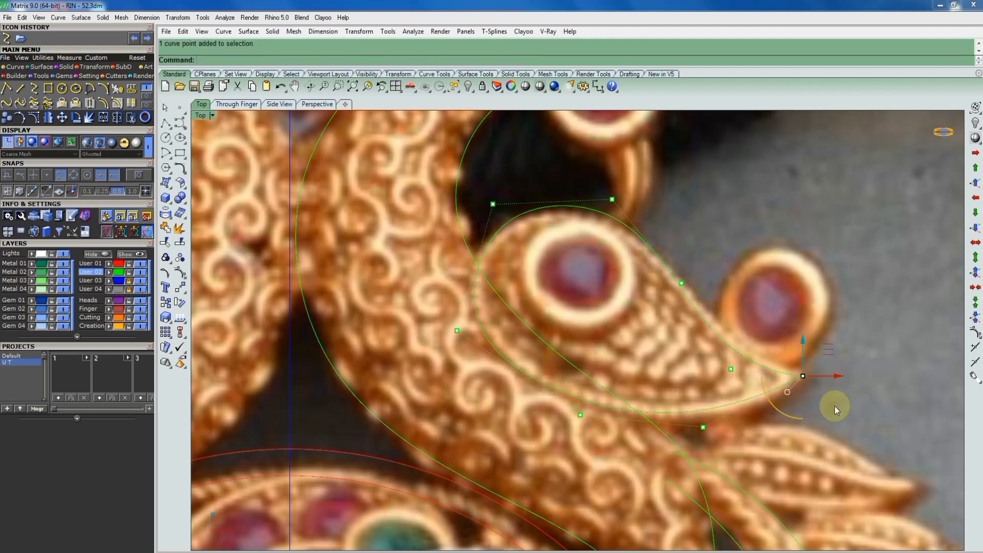
{"action": "left_click_drag", "start_coordinate": [804, 376], "coordinate": [812, 374]}
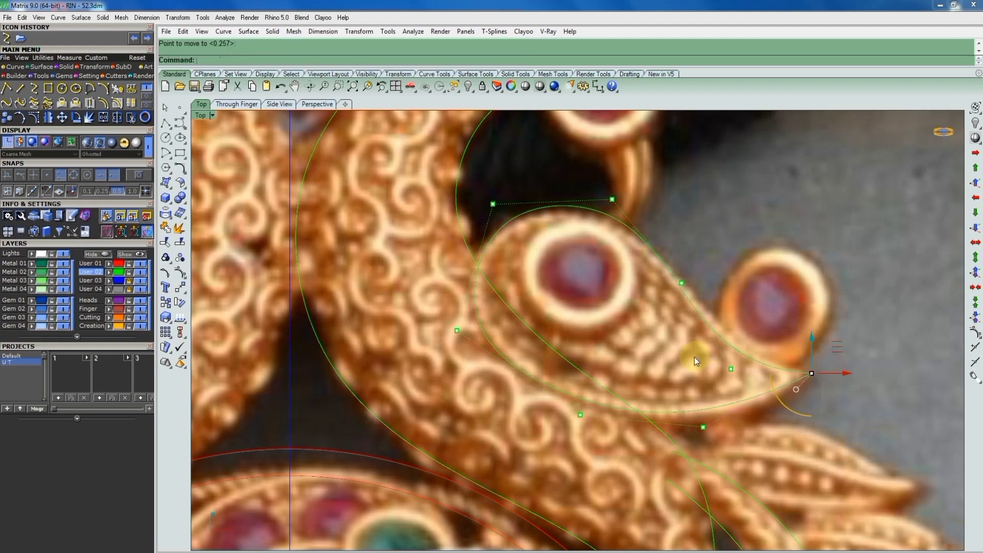
{"action": "scroll", "coordinate": [695, 357], "scroll_direction": "up", "scroll_amount": 2}
{"action": "scroll", "coordinate": [626, 409], "scroll_direction": "up", "scroll_amount": 2}
{"action": "scroll", "coordinate": [663, 318], "scroll_direction": "up", "scroll_amount": 2}
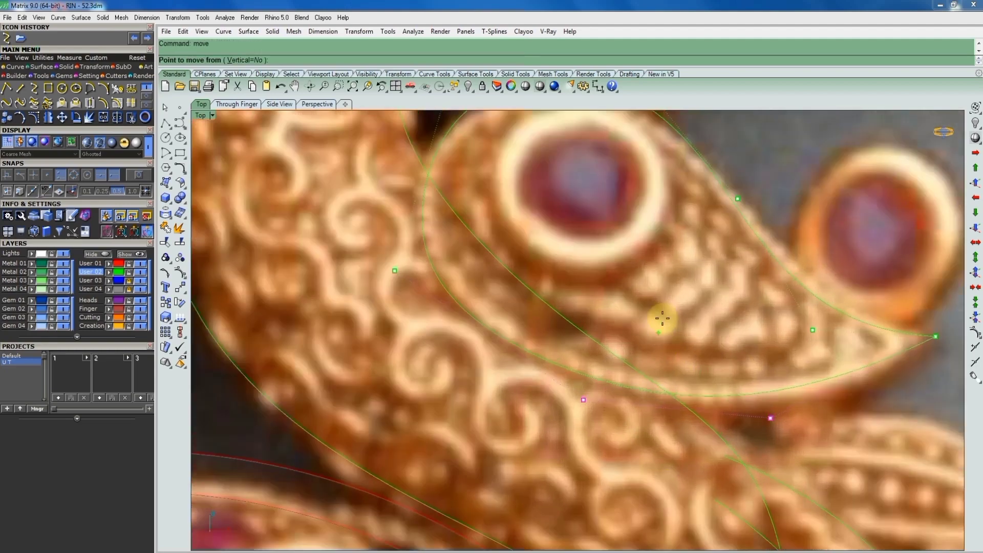
{"action": "left_click", "coordinate": [665, 322]}
{"action": "left_click", "coordinate": [813, 328]}
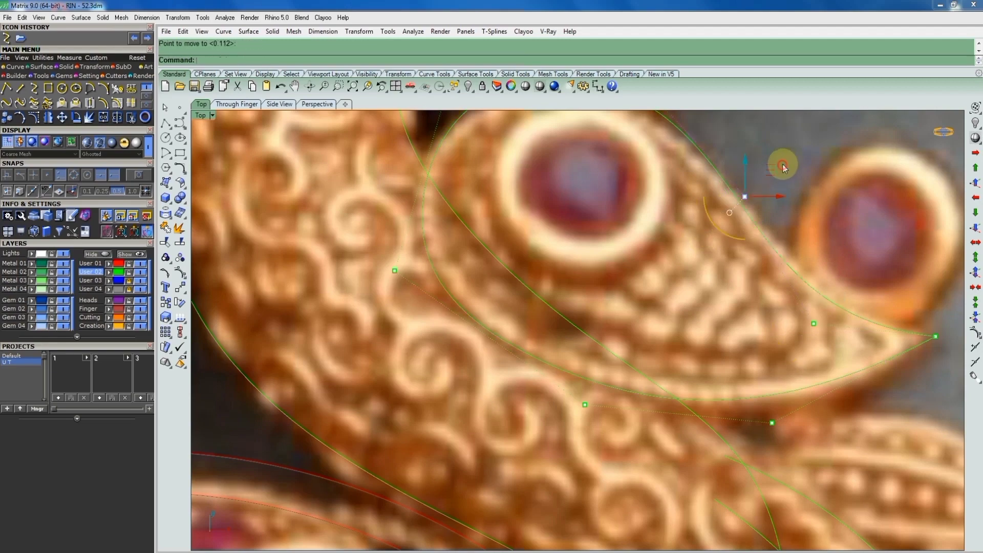
{"action": "scroll", "coordinate": [772, 200], "scroll_direction": "down", "scroll_amount": 2}
{"action": "scroll", "coordinate": [773, 200], "scroll_direction": "down", "scroll_amount": 2}
{"action": "scroll", "coordinate": [687, 248], "scroll_direction": "up", "scroll_amount": 2}
{"action": "scroll", "coordinate": [649, 272], "scroll_direction": "up", "scroll_amount": 2}
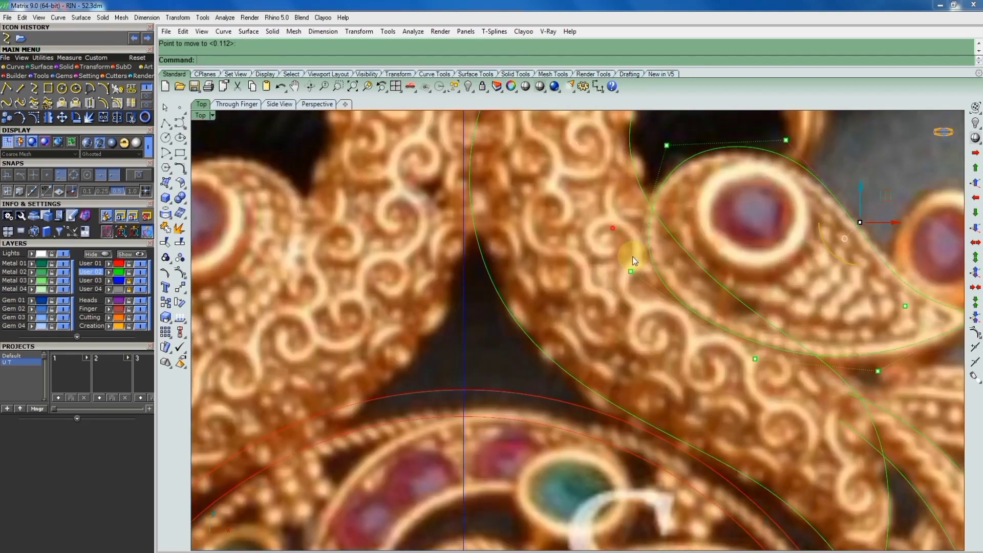
Move one more control point onto the upper head outline
{"action": "right_click", "coordinate": [632, 257]}
{"action": "scroll", "coordinate": [660, 241], "scroll_direction": "down", "scroll_amount": 1}
{"action": "left_click", "coordinate": [659, 204]}
{"action": "scroll", "coordinate": [727, 191], "scroll_direction": "down", "scroll_amount": 2}
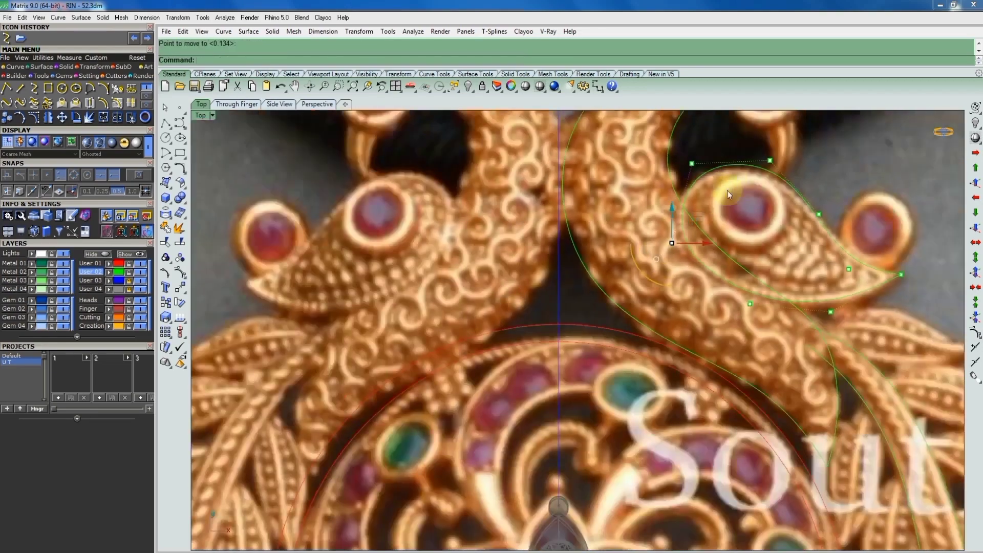
{"action": "scroll", "coordinate": [664, 233], "scroll_direction": "up", "scroll_amount": 2}
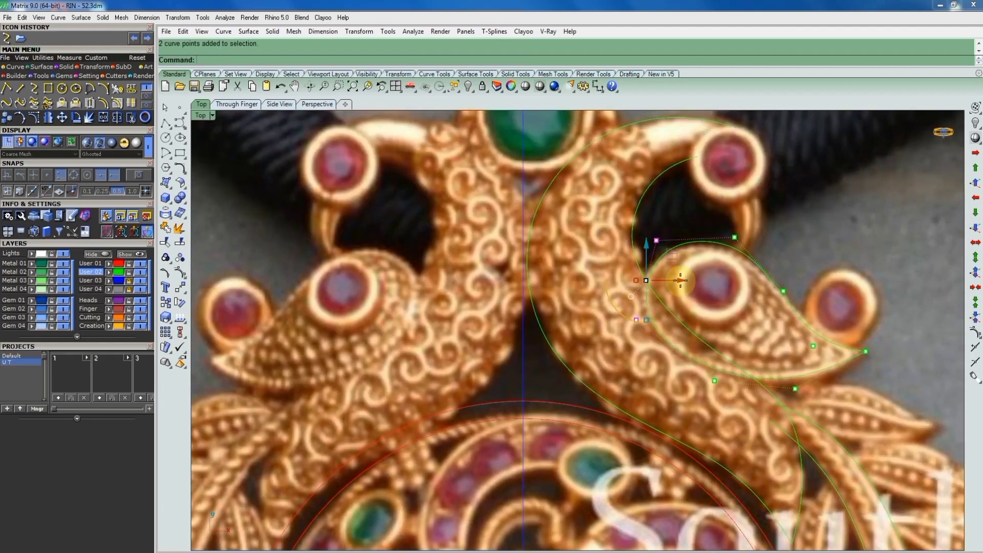
{"action": "scroll", "coordinate": [666, 254], "scroll_direction": "up", "scroll_amount": 3}
{"action": "scroll", "coordinate": [693, 219], "scroll_direction": "down", "scroll_amount": 2}
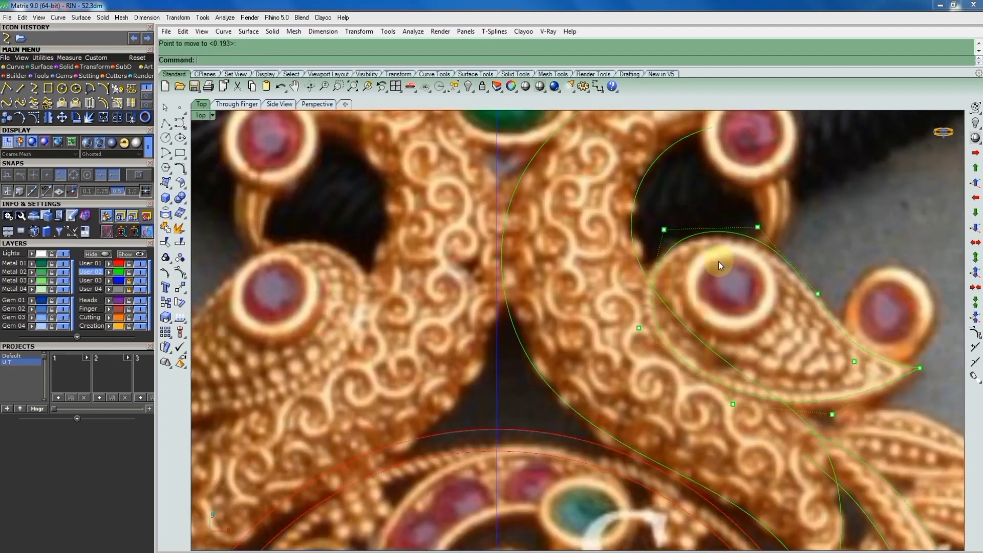
{"action": "scroll", "coordinate": [718, 261], "scroll_direction": "down", "scroll_amount": 2}
{"action": "right_click_drag", "start_coordinate": [859, 338], "coordinate": [755, 279]}
{"action": "scroll", "coordinate": [785, 299], "scroll_direction": "down", "scroll_amount": 2}
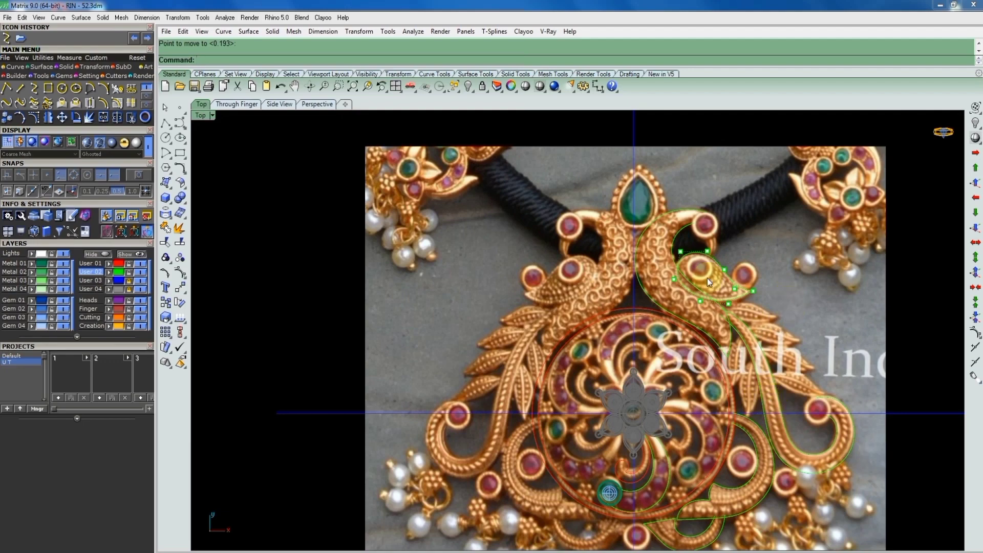
{"action": "scroll", "coordinate": [771, 340], "scroll_direction": "up", "scroll_amount": 3}
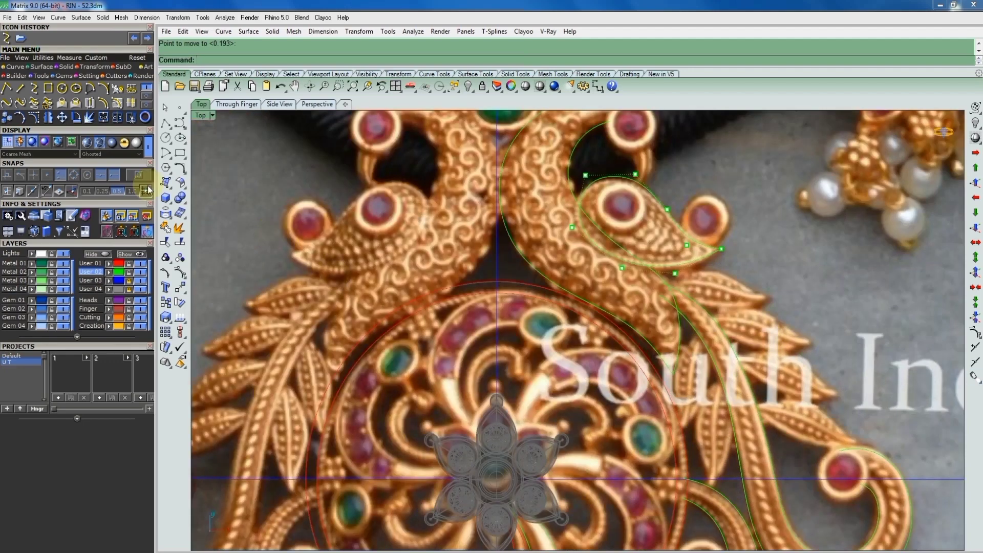
Trace an interpolated curve along the leaf's lower edge from its tip to the body
{"action": "left_click", "coordinate": [34, 88]}
{"action": "scroll", "coordinate": [753, 304], "scroll_direction": "up", "scroll_amount": 2}
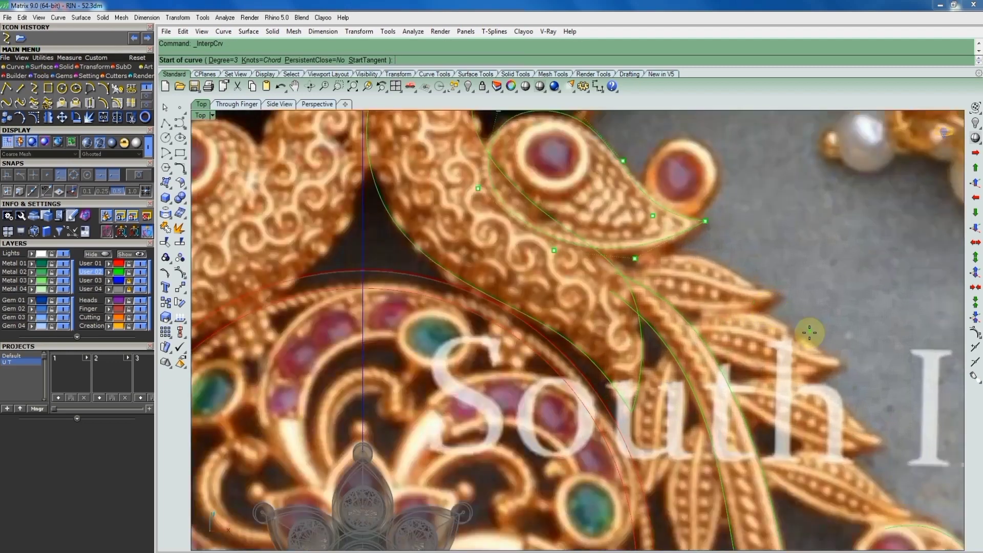
{"action": "left_click", "coordinate": [778, 295]}
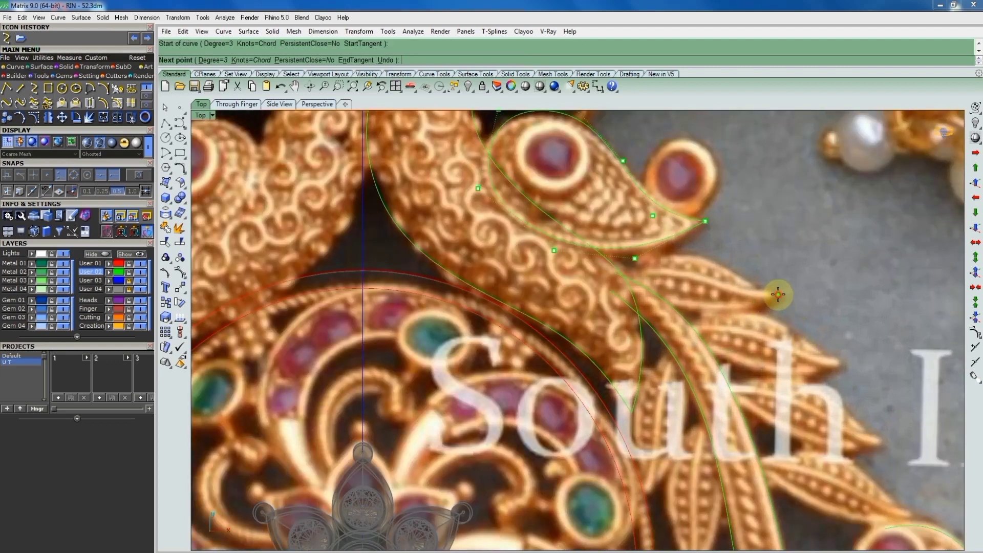
{"action": "left_click", "coordinate": [749, 307]}
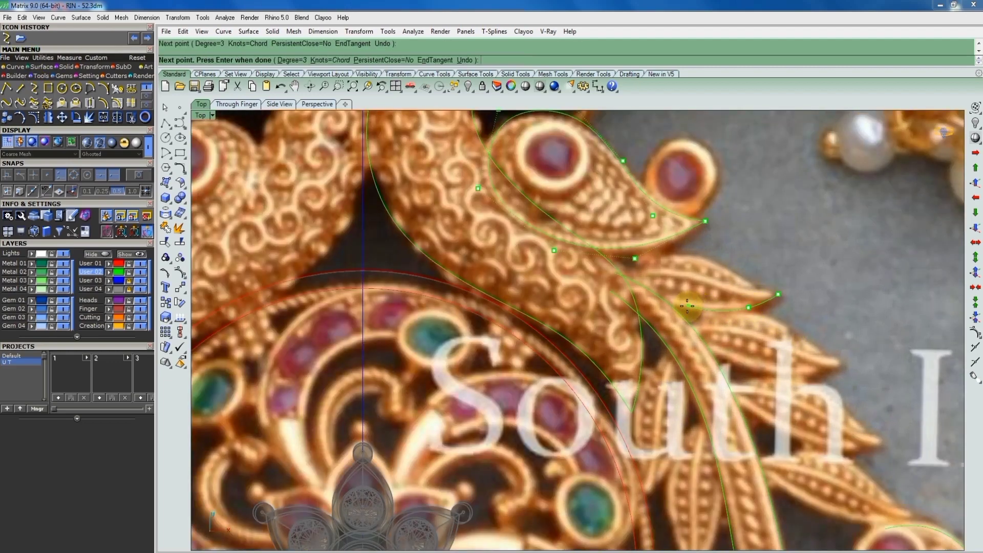
{"action": "left_click", "coordinate": [688, 306]}
{"action": "left_click", "coordinate": [659, 299]}
{"action": "scroll", "coordinate": [622, 291], "scroll_direction": "up", "scroll_amount": 2}
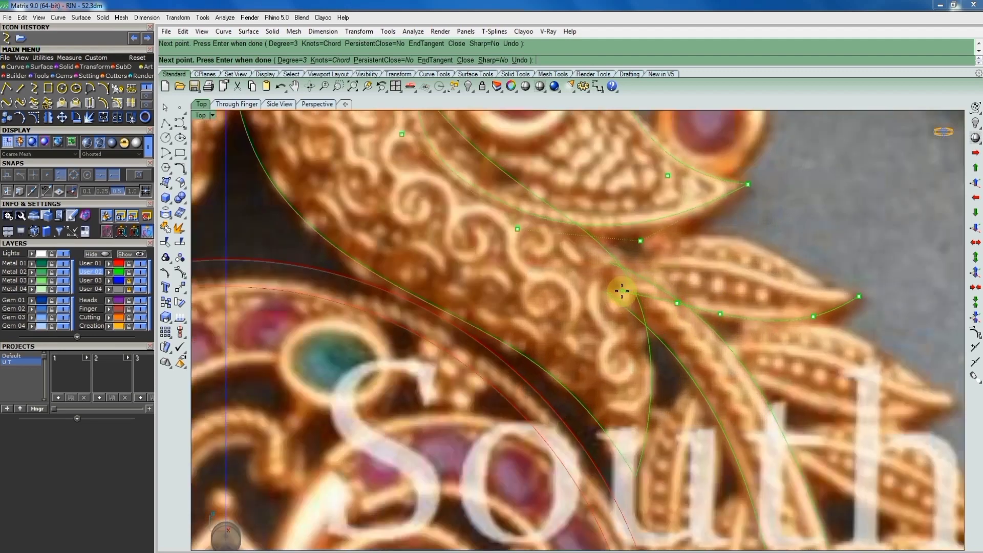
{"action": "key", "text": "Return"}
{"action": "key", "text": "Return"}
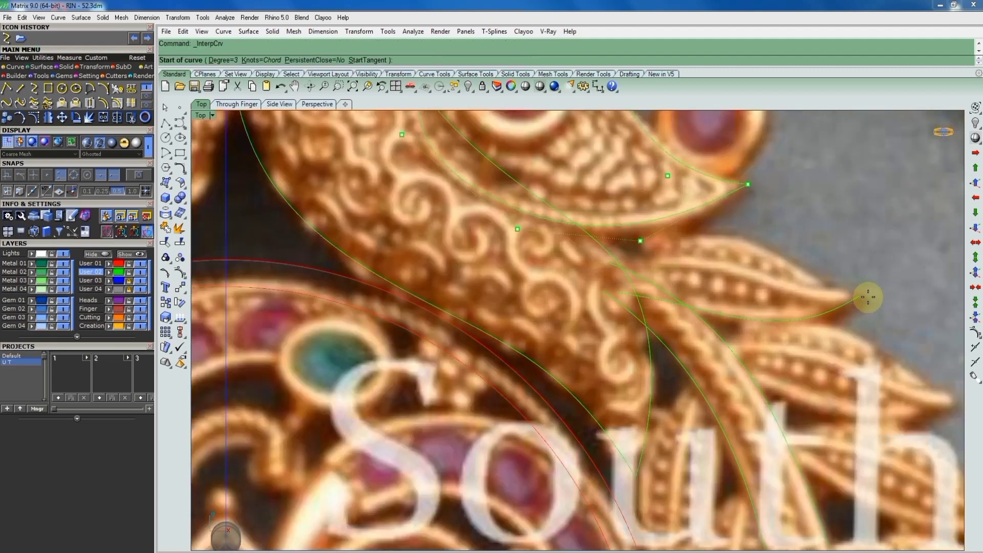
Trace a second curve along the leaf's upper edge and select both leaf curves
{"action": "left_click", "coordinate": [823, 281]}
{"action": "left_click", "coordinate": [771, 250]}
{"action": "left_click", "coordinate": [724, 230]}
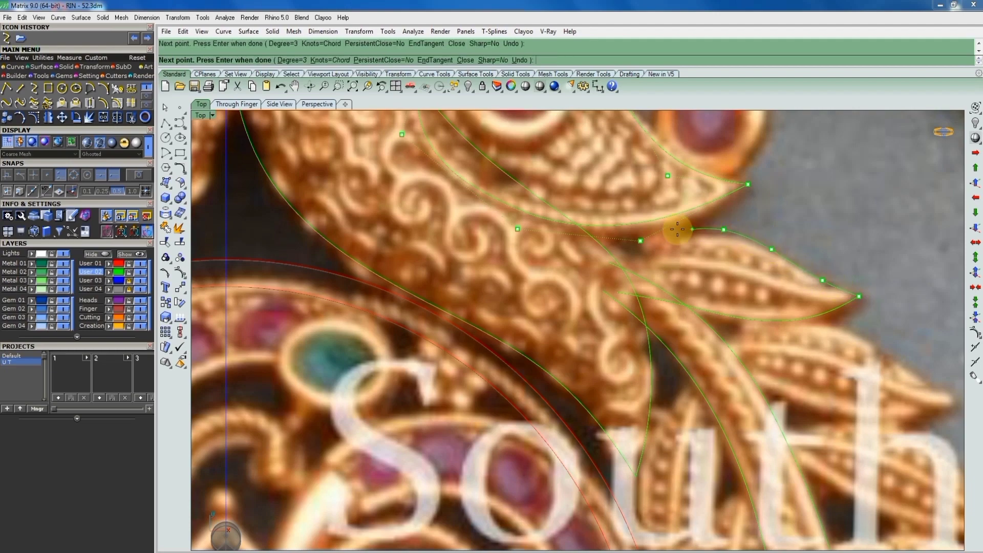
{"action": "left_click", "coordinate": [661, 232]}
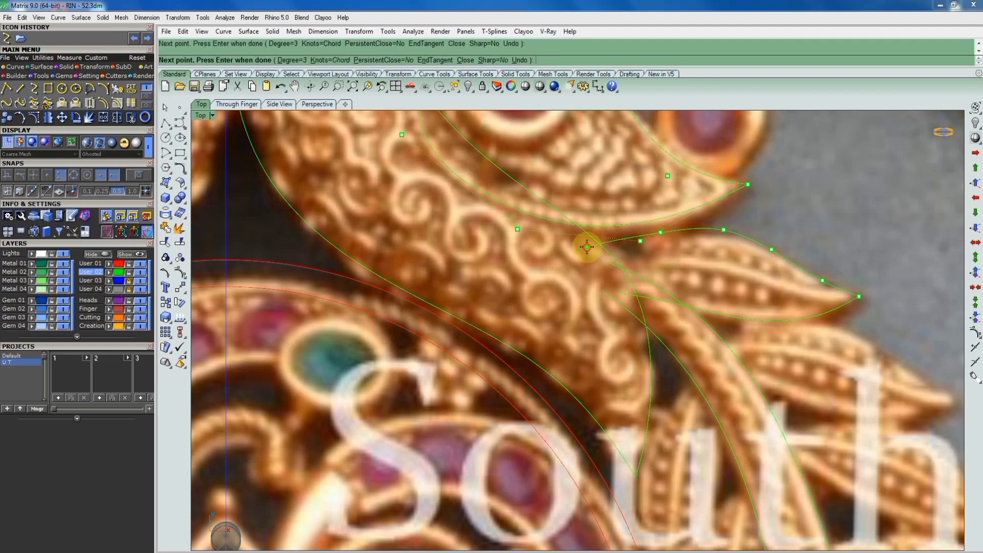
{"action": "key", "text": "Return"}
{"action": "scroll", "coordinate": [690, 263], "scroll_direction": "down", "scroll_amount": 5}
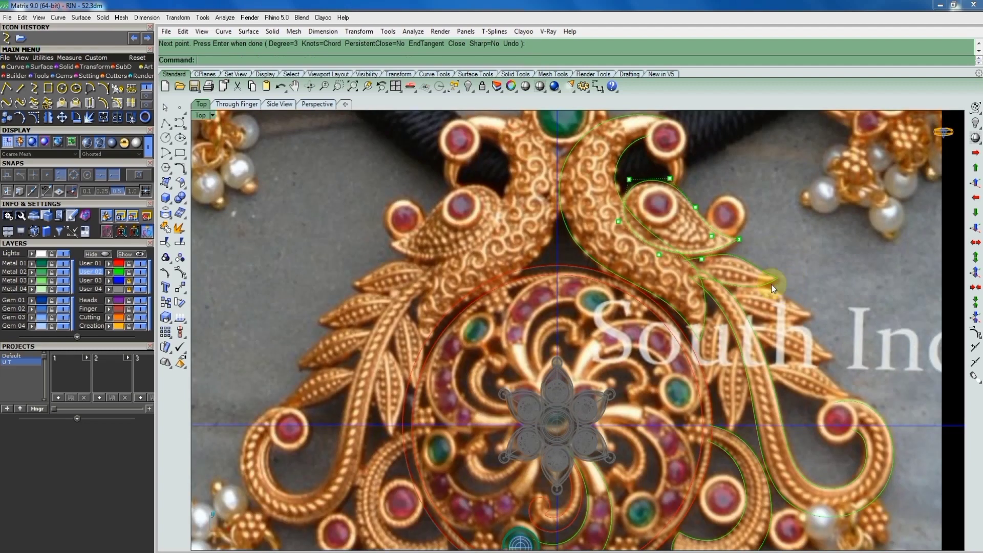
{"action": "key", "text": "Return"}
{"action": "left_click", "coordinate": [761, 301]}
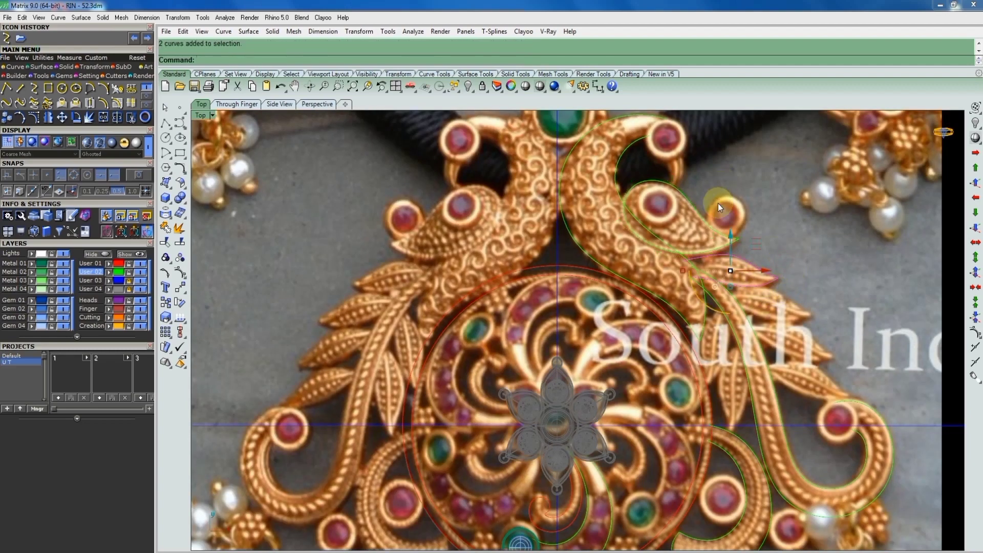
Trace an interpolated curve up the leaf's left edge, from its base to the tip
{"action": "scroll", "coordinate": [719, 287], "scroll_direction": "down", "scroll_amount": 5}
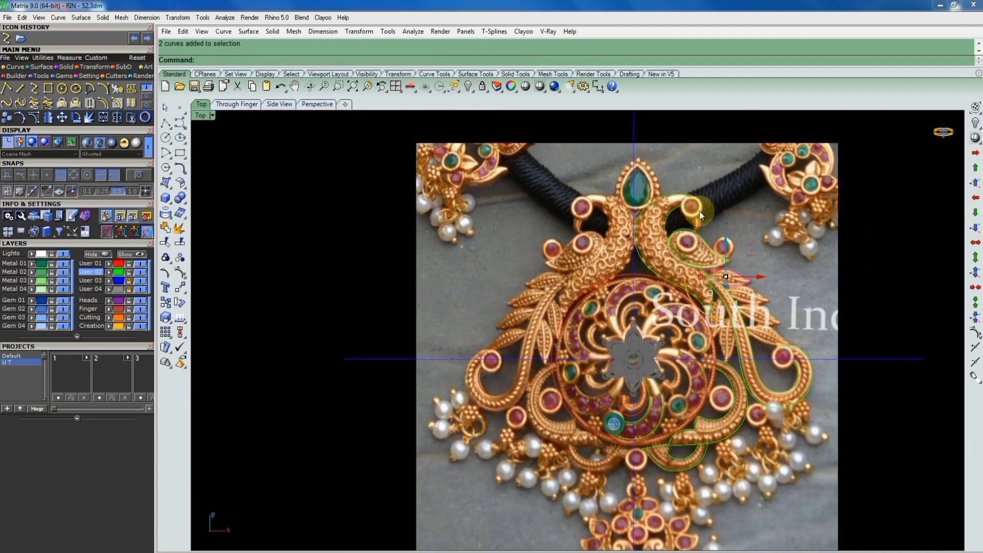
{"action": "scroll", "coordinate": [743, 307], "scroll_direction": "up", "scroll_amount": 5}
{"action": "scroll", "coordinate": [737, 257], "scroll_direction": "up", "scroll_amount": 5}
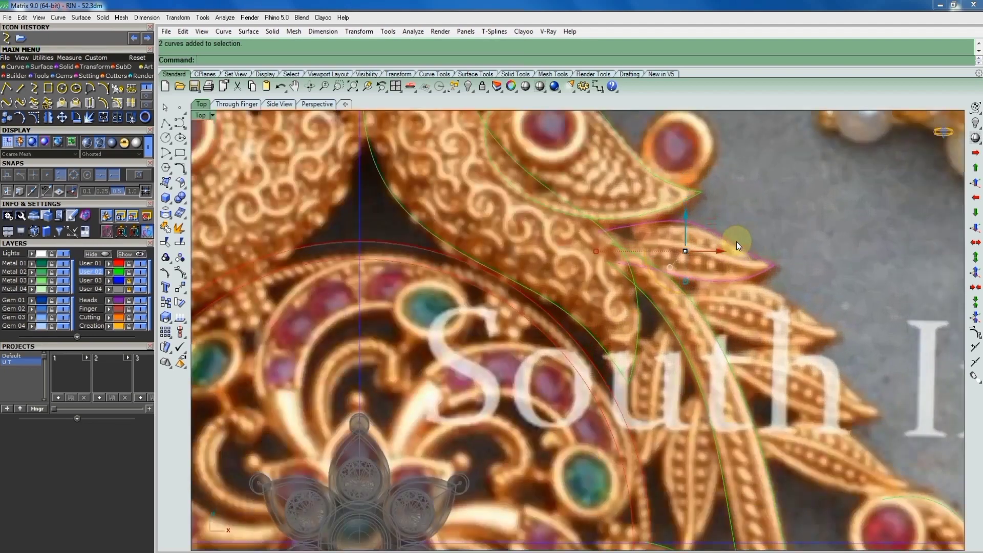
{"action": "scroll", "coordinate": [743, 246], "scroll_direction": "down", "scroll_amount": 3}
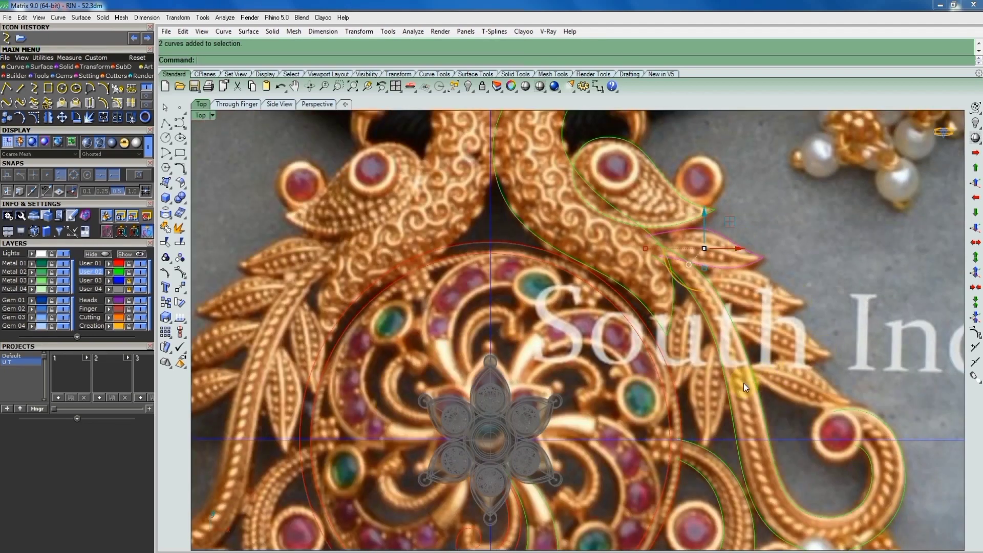
{"action": "right_click", "coordinate": [713, 447]}
{"action": "scroll", "coordinate": [703, 445], "scroll_direction": "up", "scroll_amount": 5}
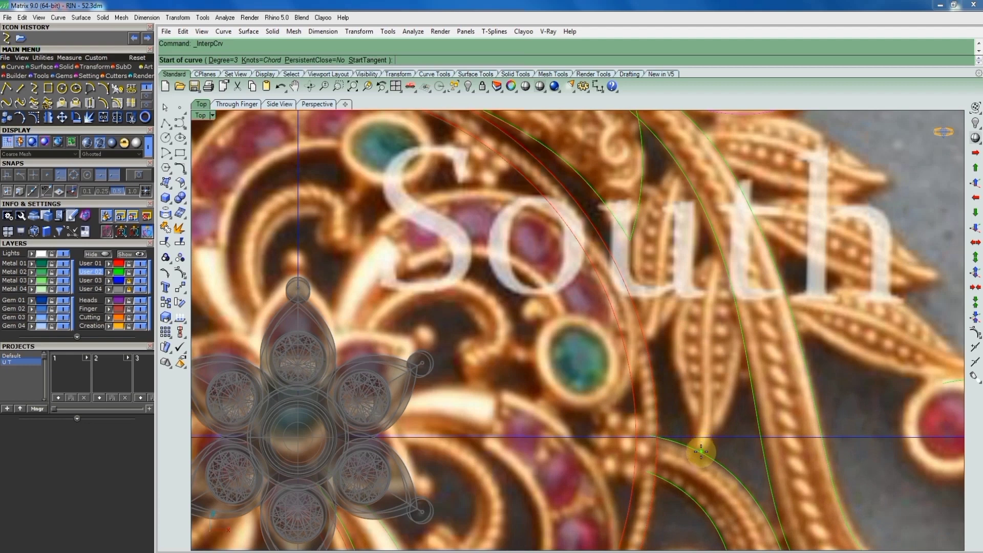
{"action": "left_click", "coordinate": [700, 451]}
{"action": "left_click", "coordinate": [688, 416]}
{"action": "left_click", "coordinate": [670, 354]}
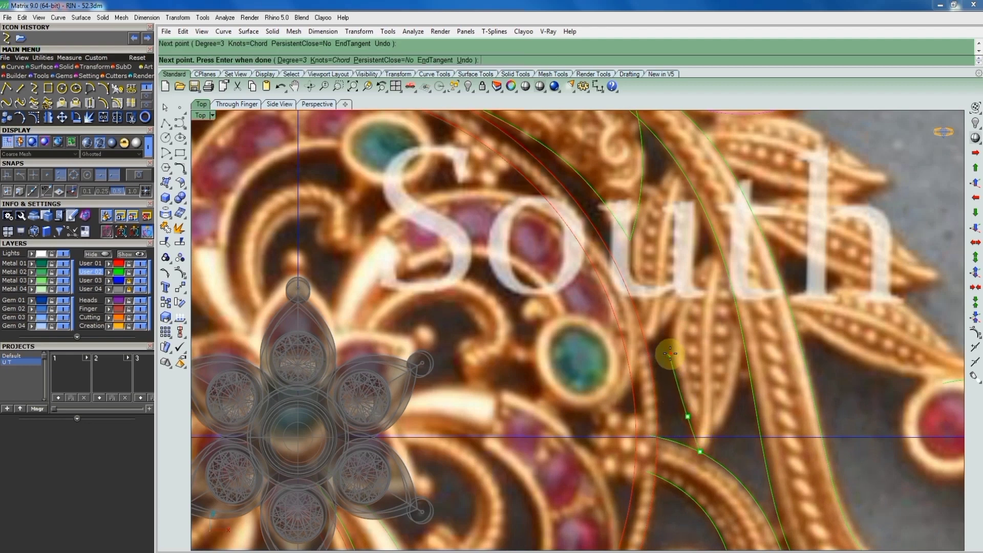
{"action": "left_click", "coordinate": [689, 282]}
{"action": "left_click", "coordinate": [717, 237]}
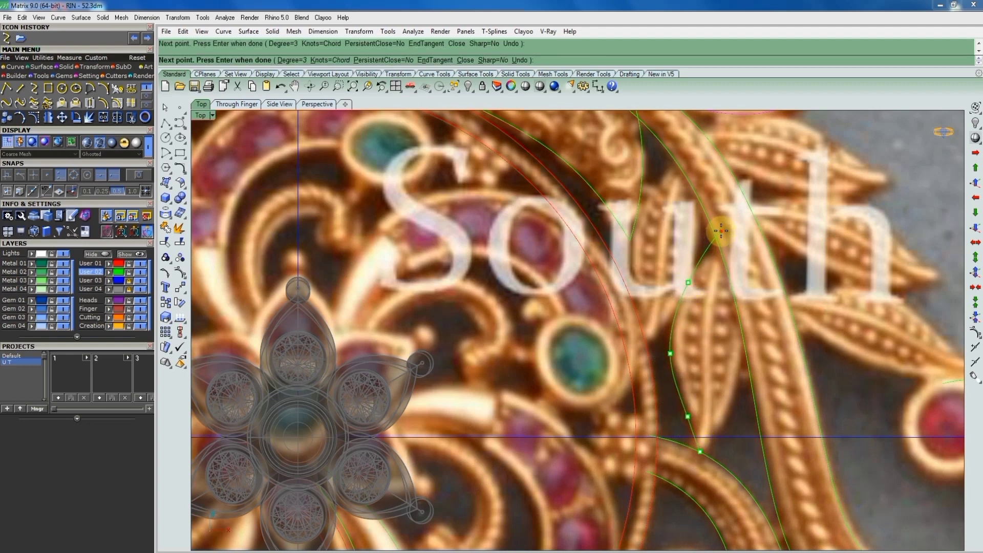
{"action": "right_click", "coordinate": [727, 245]}
Trace a second interpolated curve up the leaf's right edge, then zoom out to the whole pendant
{"action": "right_click", "coordinate": [717, 432]}
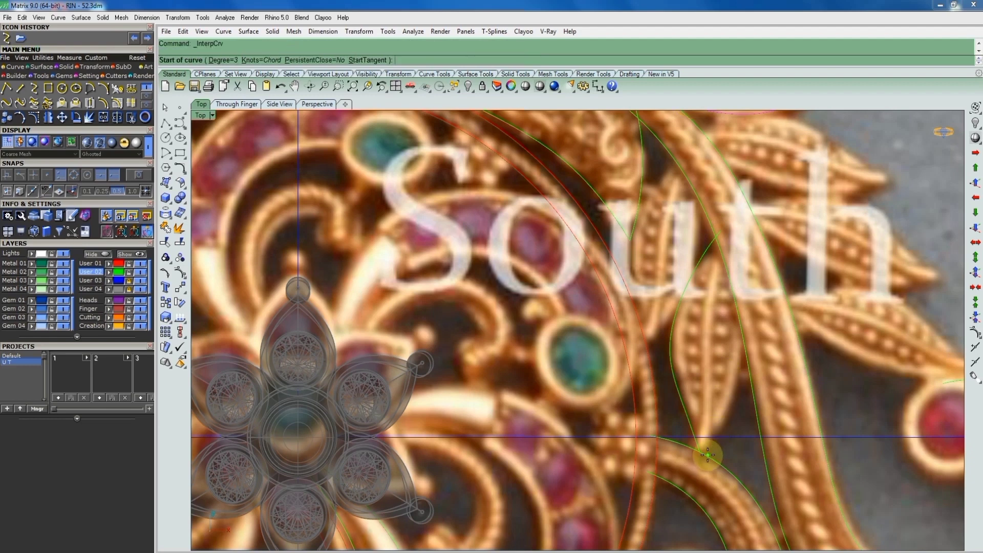
{"action": "left_click", "coordinate": [701, 452]}
{"action": "left_click", "coordinate": [718, 429]}
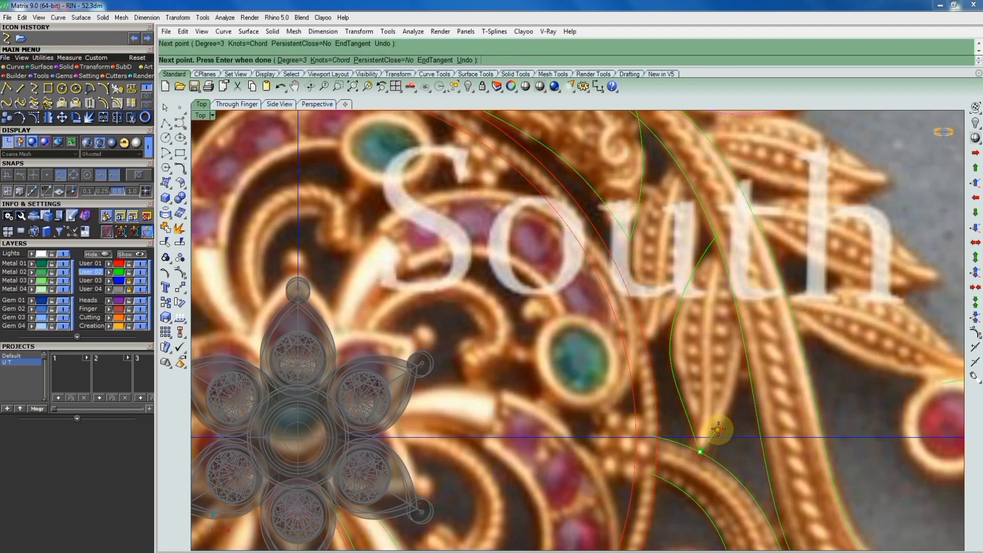
{"action": "left_click", "coordinate": [739, 377]}
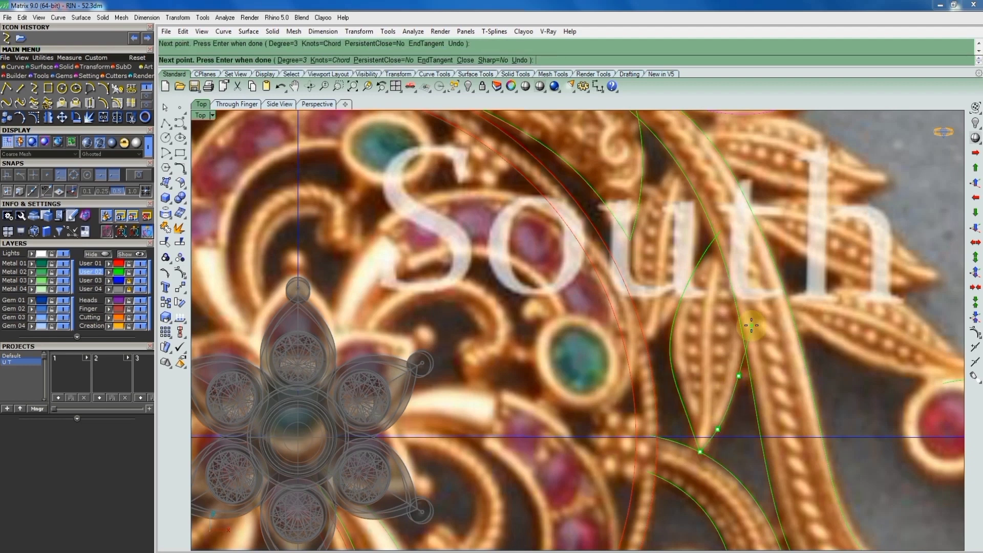
{"action": "right_click", "coordinate": [747, 298]}
{"action": "scroll", "coordinate": [757, 268], "scroll_direction": "down", "scroll_amount": 2}
{"action": "scroll", "coordinate": [780, 290], "scroll_direction": "down", "scroll_amount": 2}
{"action": "scroll", "coordinate": [759, 350], "scroll_direction": "down", "scroll_amount": 1}
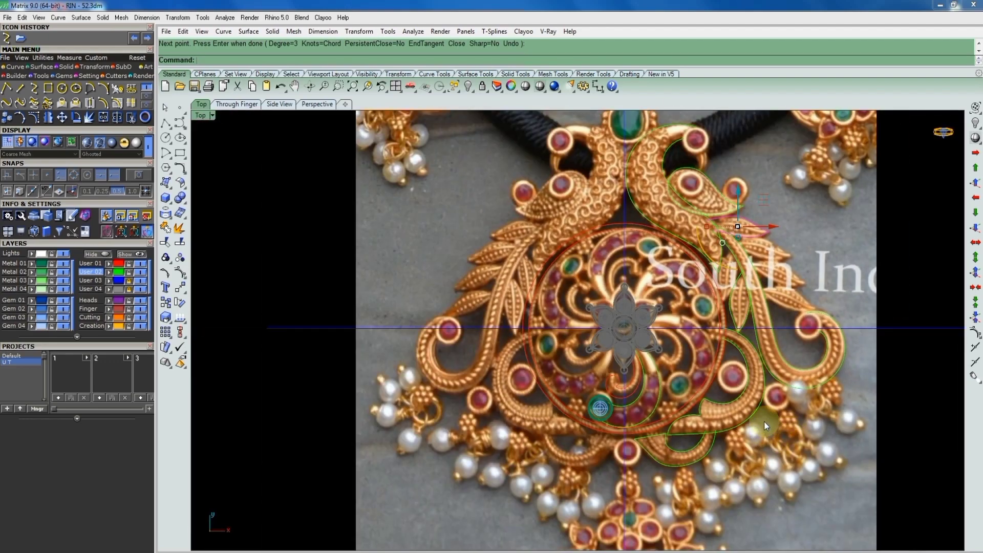
Group the curves around the lower scroll into one object
{"action": "scroll", "coordinate": [696, 441], "scroll_direction": "up", "scroll_amount": 4}
{"action": "scroll", "coordinate": [658, 430], "scroll_direction": "up", "scroll_amount": 3}
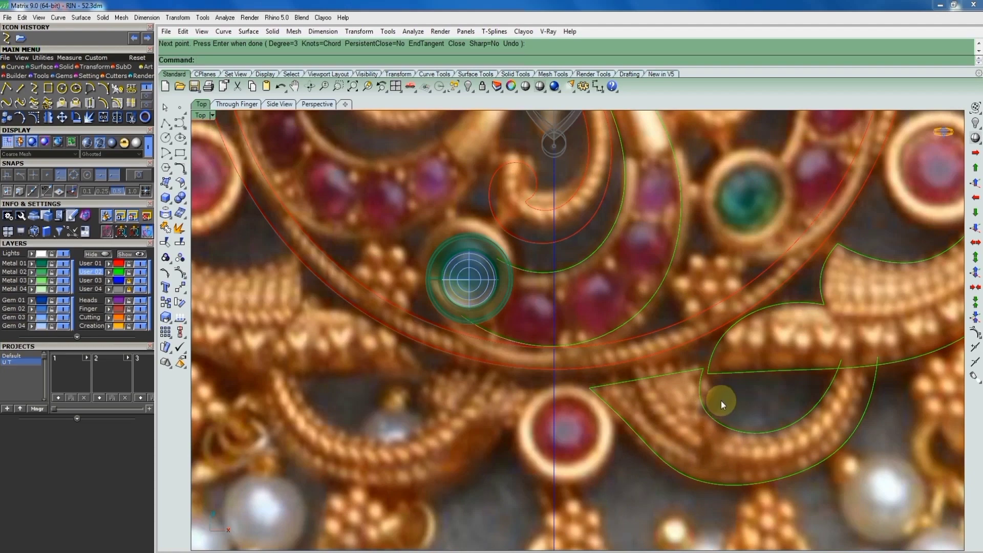
{"action": "left_click_drag", "start_coordinate": [721, 400], "coordinate": [641, 460]}
{"action": "scroll", "coordinate": [652, 380], "scroll_direction": "down", "scroll_amount": 2}
{"action": "left_click", "coordinate": [655, 373]}
{"action": "scroll", "coordinate": [647, 416], "scroll_direction": "down", "scroll_amount": 3}
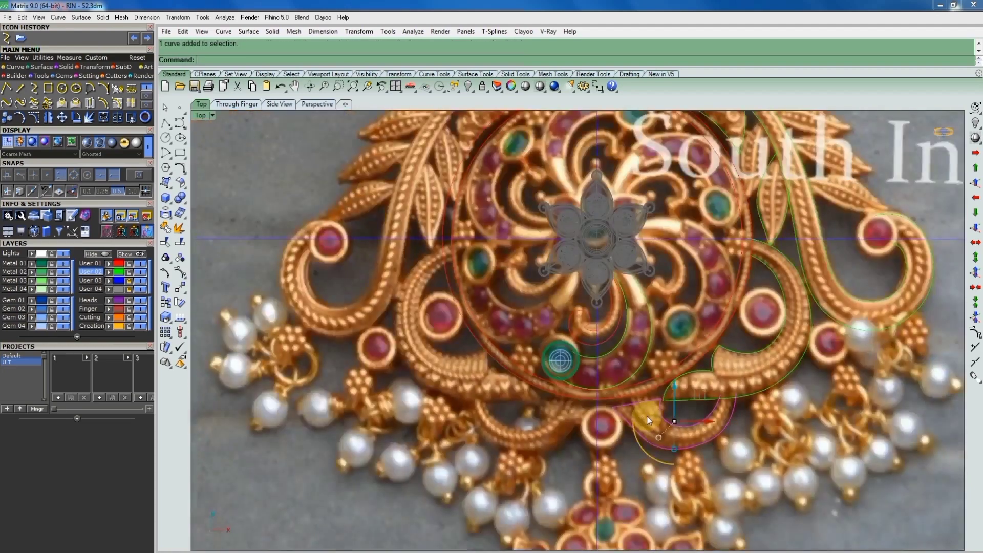
{"action": "type", "text": "group"}
{"action": "key", "text": "Return"}
Group the leaf's two outline curves
{"action": "scroll", "coordinate": [707, 402], "scroll_direction": "down", "scroll_amount": 2}
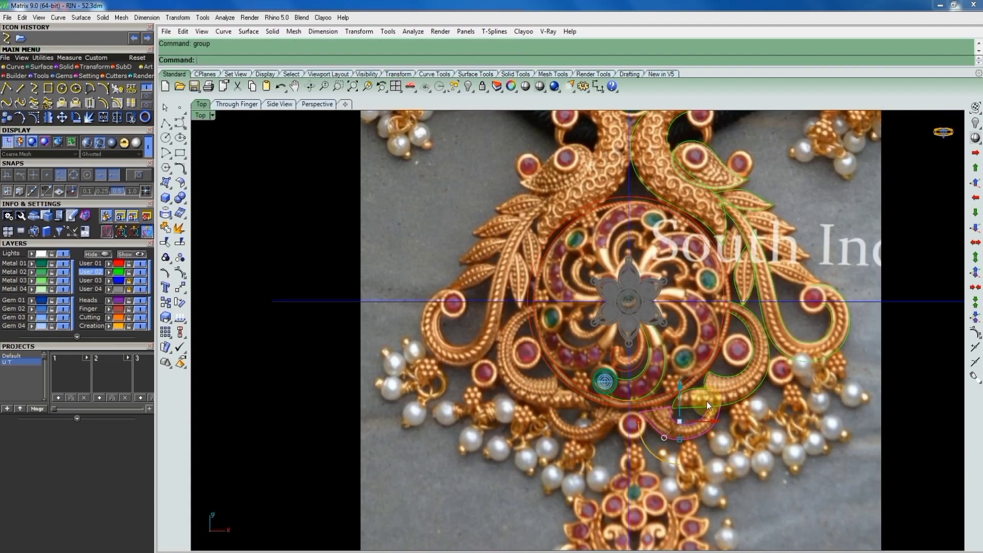
{"action": "scroll", "coordinate": [731, 331], "scroll_direction": "up", "scroll_amount": 2}
{"action": "scroll", "coordinate": [731, 331], "scroll_direction": "up", "scroll_amount": 2}
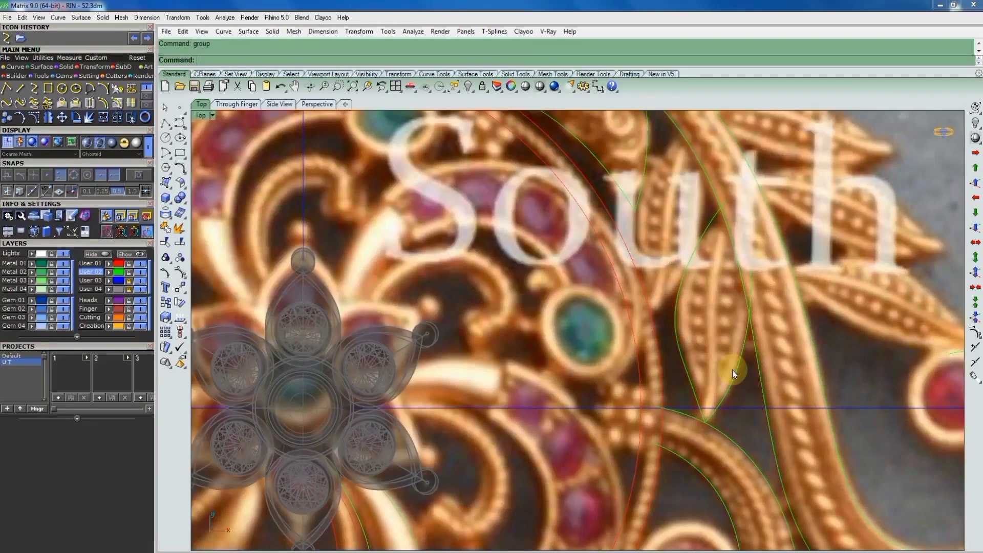
{"action": "left_click", "coordinate": [680, 390]}
{"action": "scroll", "coordinate": [716, 376], "scroll_direction": "down", "scroll_amount": 2}
{"action": "scroll", "coordinate": [716, 376], "scroll_direction": "down", "scroll_amount": 1}
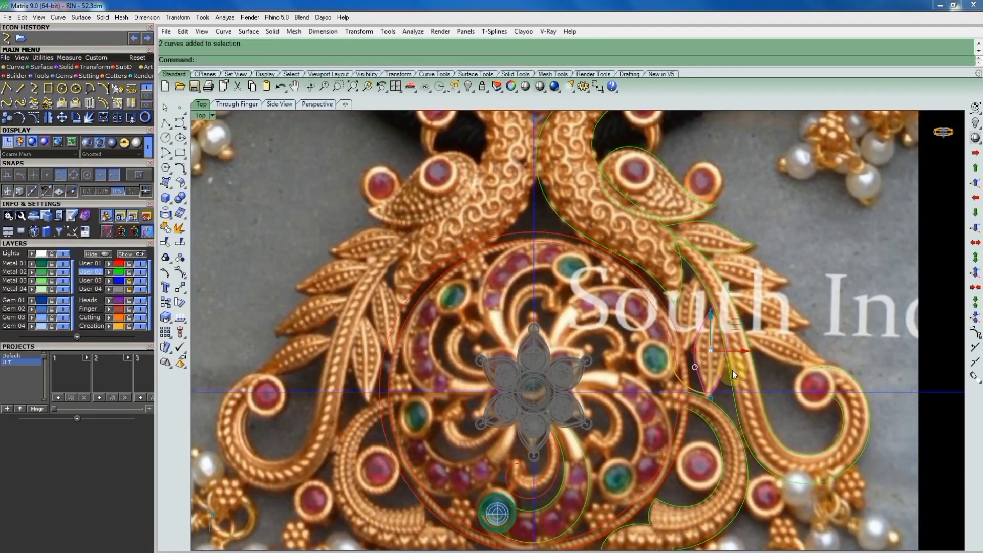
{"action": "key", "text": "Return"}
Select the beak-side leaf curves near the peacock's head
{"action": "scroll", "coordinate": [735, 370], "scroll_direction": "down", "scroll_amount": 1}
{"action": "scroll", "coordinate": [738, 312], "scroll_direction": "down", "scroll_amount": 1}
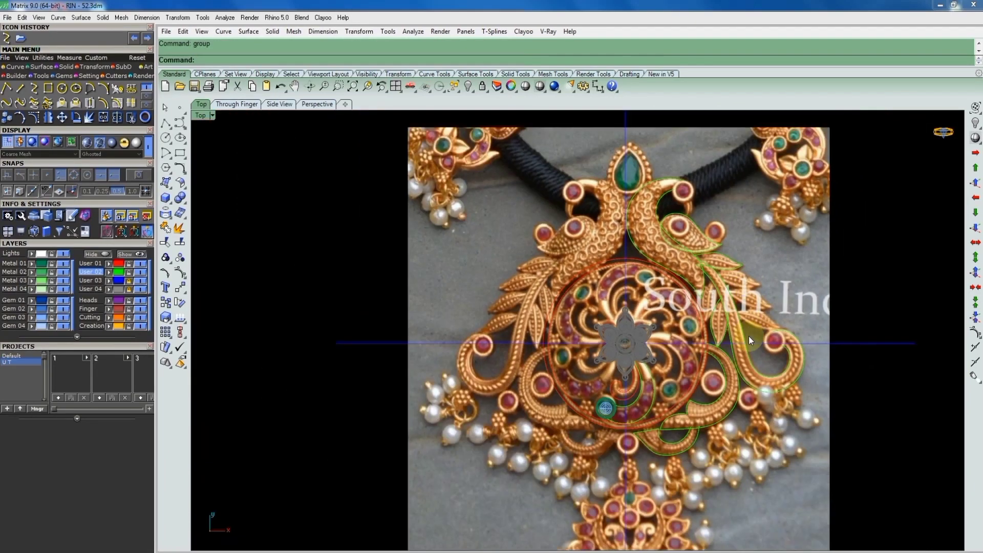
{"action": "scroll", "coordinate": [731, 244], "scroll_direction": "up", "scroll_amount": 1}
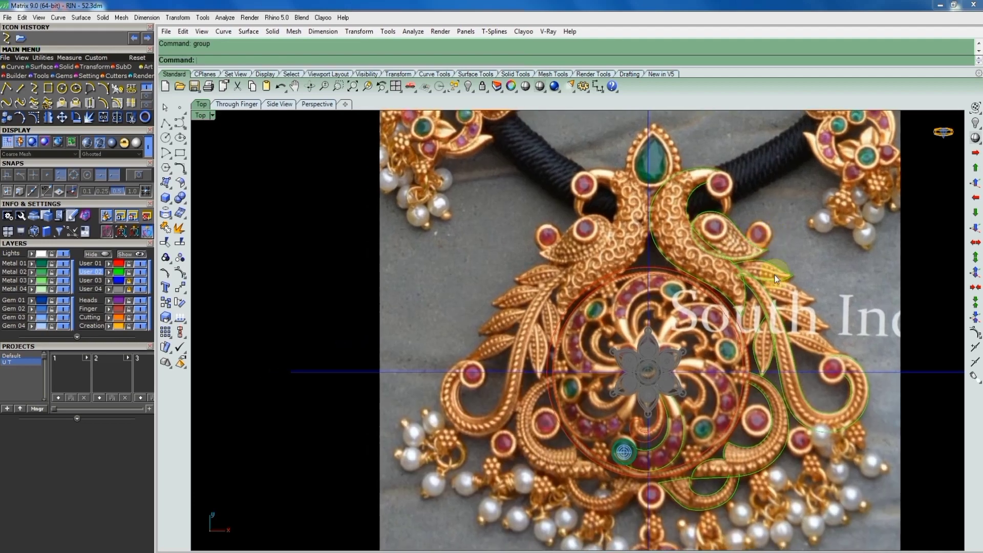
{"action": "scroll", "coordinate": [774, 276], "scroll_direction": "up", "scroll_amount": 1}
{"action": "scroll", "coordinate": [768, 279], "scroll_direction": "up", "scroll_amount": 1}
{"action": "left_click", "coordinate": [748, 277]}
{"action": "scroll", "coordinate": [748, 278], "scroll_direction": "up", "scroll_amount": 1}
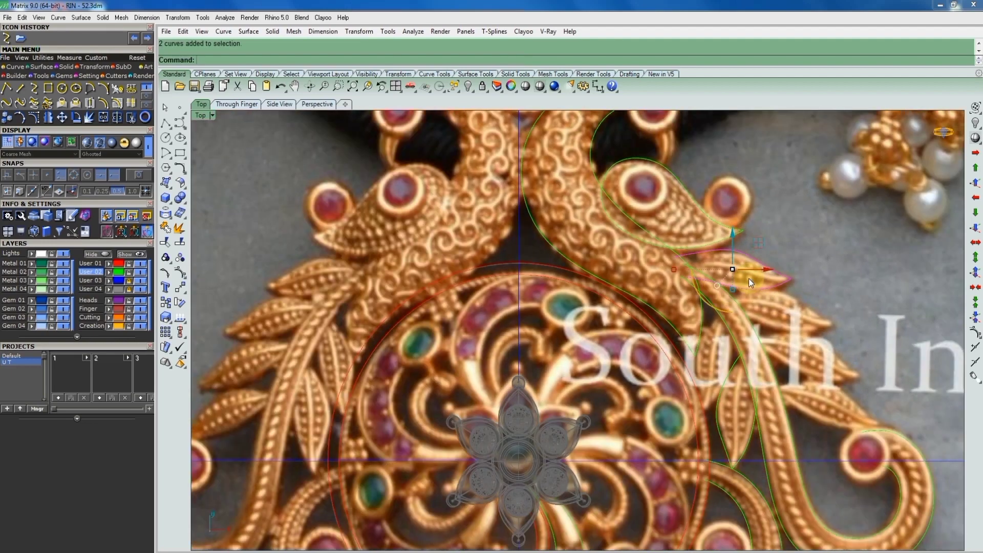
Show the leaf curves' control points and delete the unwanted points near the tip
{"action": "key", "text": "F10"}
{"action": "scroll", "coordinate": [718, 271], "scroll_direction": "up", "scroll_amount": 2}
{"action": "scroll", "coordinate": [656, 231], "scroll_direction": "up", "scroll_amount": 2}
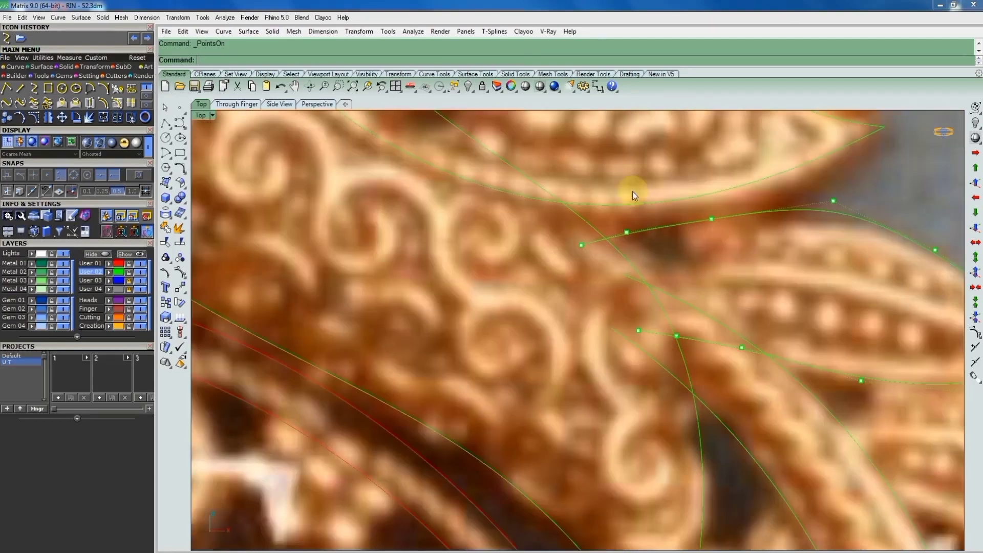
{"action": "key", "text": "Delete"}
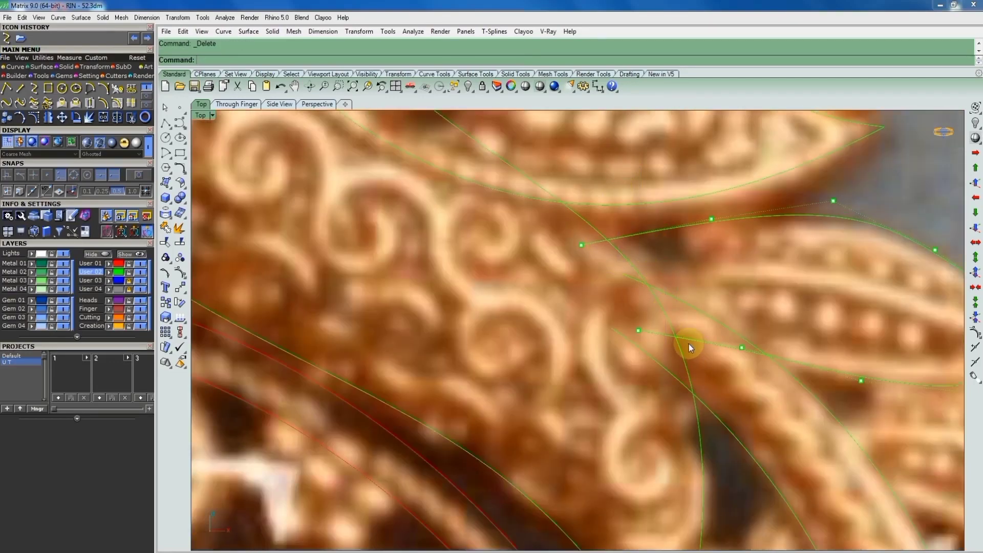
{"action": "scroll", "coordinate": [724, 331], "scroll_direction": "down", "scroll_amount": 5}
{"action": "scroll", "coordinate": [819, 331], "scroll_direction": "up", "scroll_amount": 5}
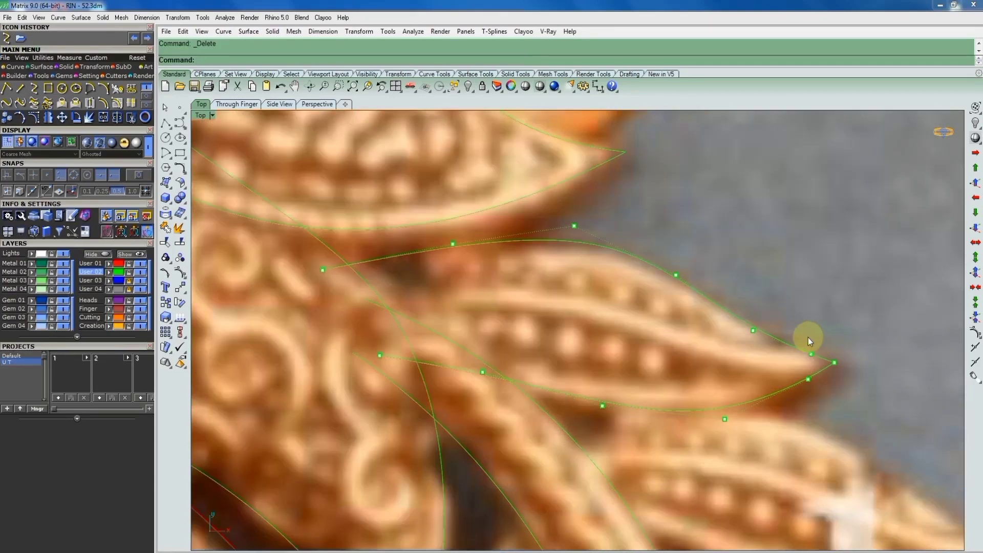
{"action": "left_click_drag", "start_coordinate": [821, 417], "coordinate": [822, 416]}
{"action": "key", "text": "Delete"}
Move the three curve-tip control points onto the leaf's tip
{"action": "scroll", "coordinate": [827, 359], "scroll_direction": "down", "scroll_amount": 2}
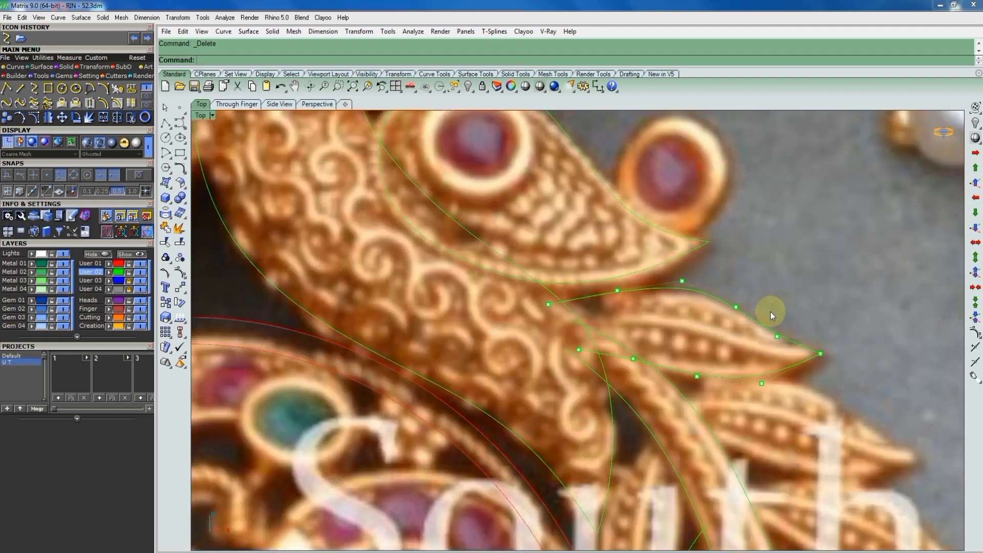
{"action": "left_click_drag", "start_coordinate": [782, 366], "coordinate": [849, 423]}
{"action": "key", "text": "m"}
{"action": "scroll", "coordinate": [837, 387], "scroll_direction": "up", "scroll_amount": 2}
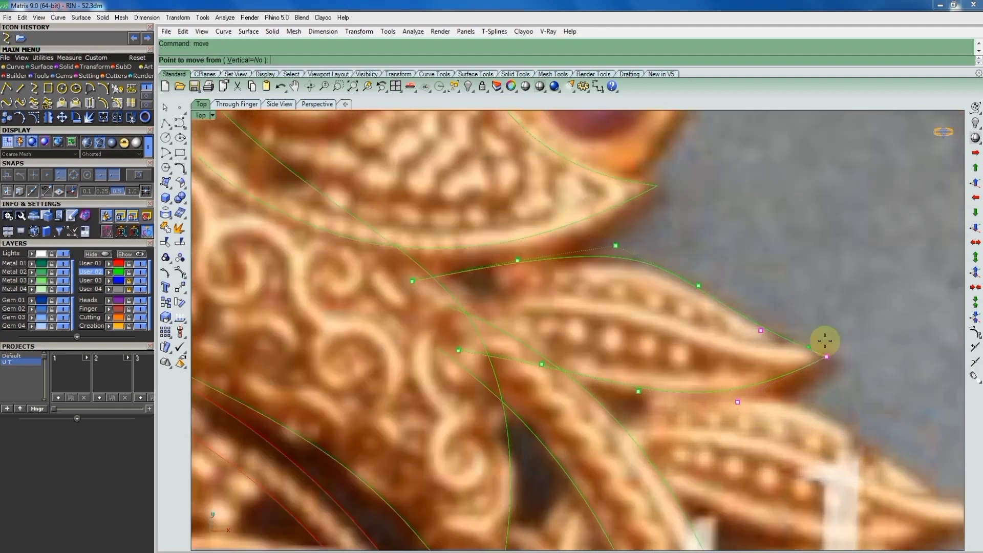
{"action": "left_click", "coordinate": [833, 360]}
{"action": "left_click", "coordinate": [803, 333]}
{"action": "scroll", "coordinate": [680, 291], "scroll_direction": "down", "scroll_amount": 3}
{"action": "scroll", "coordinate": [531, 285], "scroll_direction": "up", "scroll_amount": 2}
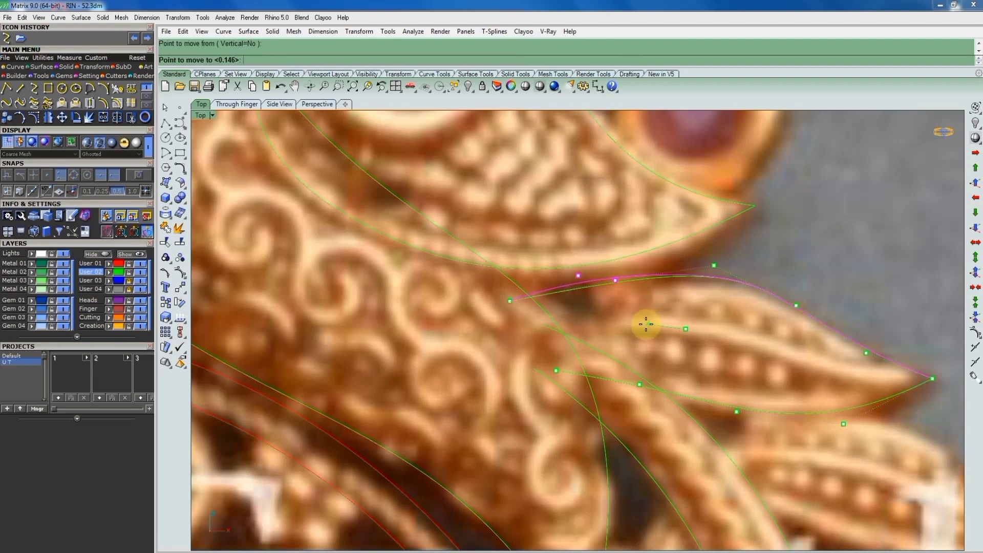
Drag three control points outward so the curves hug the leaf edges
{"action": "left_click_drag", "start_coordinate": [616, 280], "coordinate": [575, 276]}
{"action": "left_click_drag", "start_coordinate": [796, 305], "coordinate": [815, 309]}
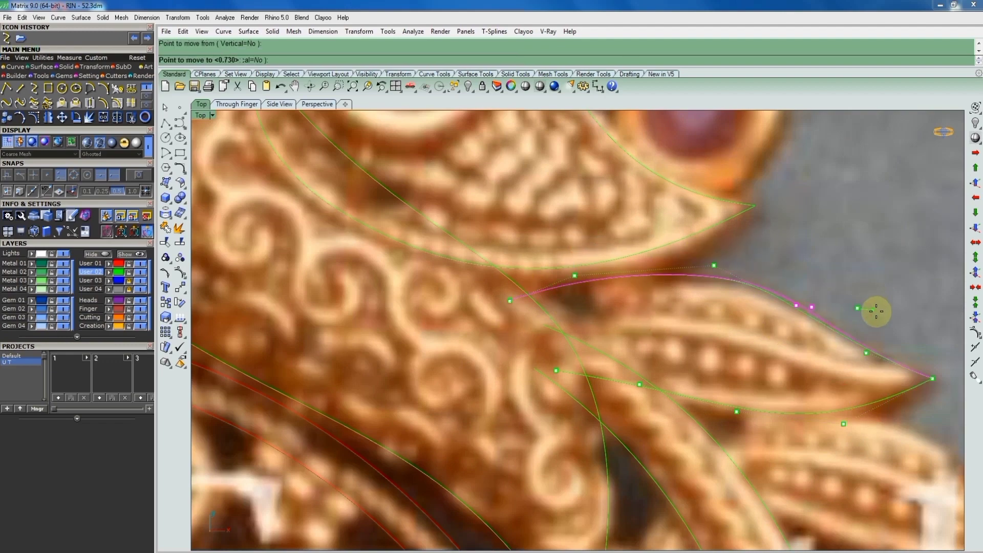
{"action": "scroll", "coordinate": [844, 359], "scroll_direction": "down", "scroll_amount": 2}
{"action": "scroll", "coordinate": [758, 315], "scroll_direction": "up", "scroll_amount": 2}
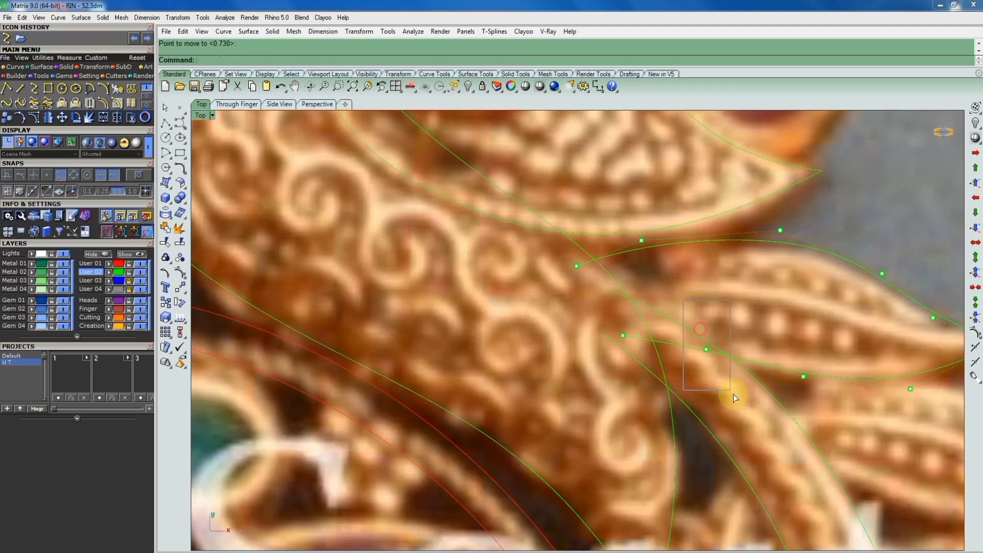
{"action": "key", "text": "Return"}
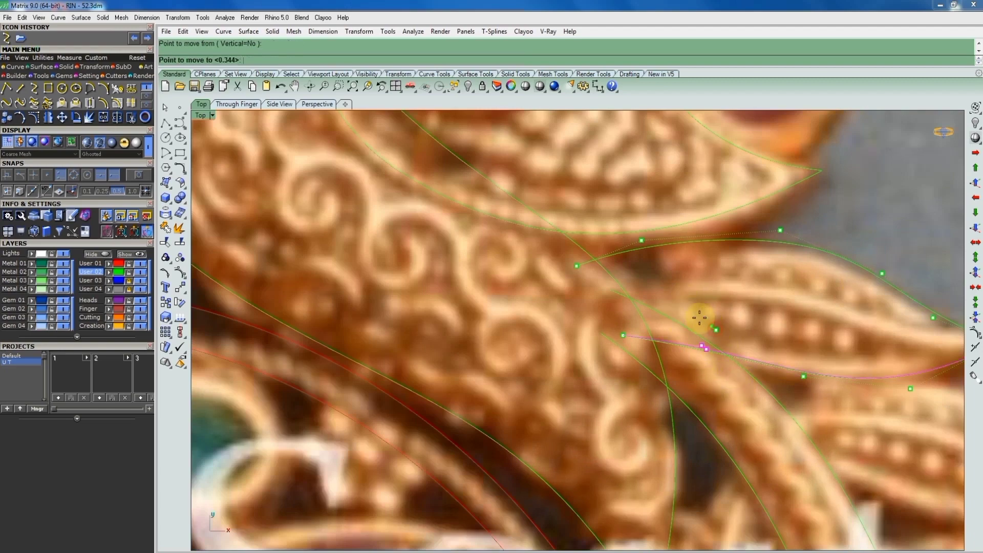
{"action": "left_click_drag", "start_coordinate": [706, 349], "coordinate": [678, 330]}
{"action": "scroll", "coordinate": [733, 307], "scroll_direction": "down", "scroll_amount": 2}
{"action": "scroll", "coordinate": [708, 312], "scroll_direction": "up", "scroll_amount": 2}
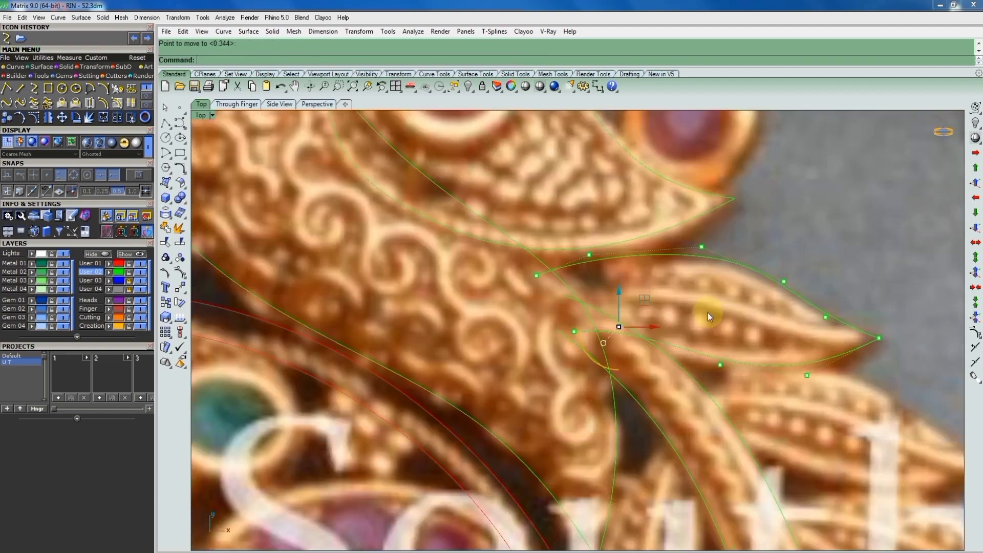
Move a control point further left onto the edge and nudge another slightly down
{"action": "key", "text": "Return"}
{"action": "left_click", "coordinate": [759, 377]}
{"action": "left_click", "coordinate": [724, 378]}
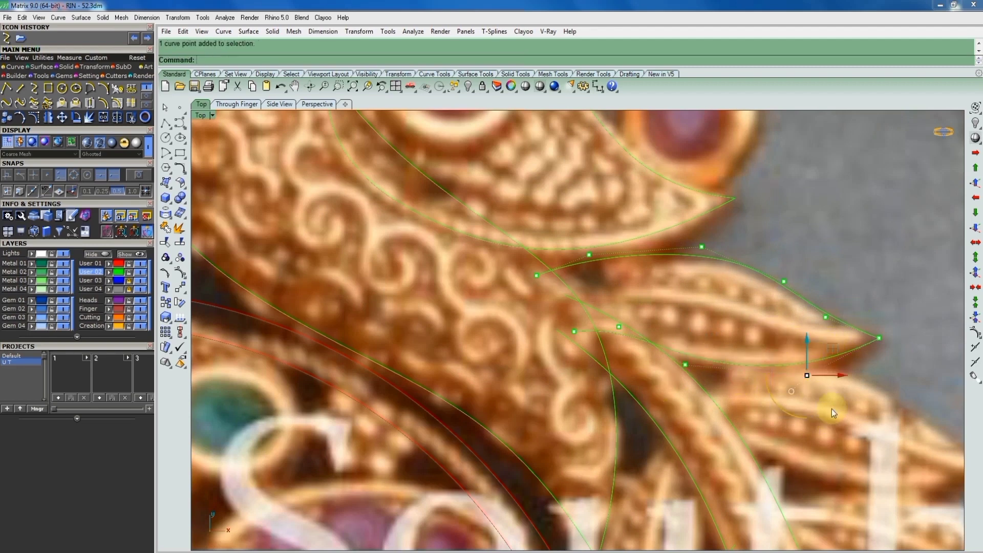
{"action": "left_click", "coordinate": [807, 376]}
{"action": "left_click_drag", "start_coordinate": [619, 327], "coordinate": [606, 360]}
{"action": "scroll", "coordinate": [564, 318], "scroll_direction": "up", "scroll_amount": 2}
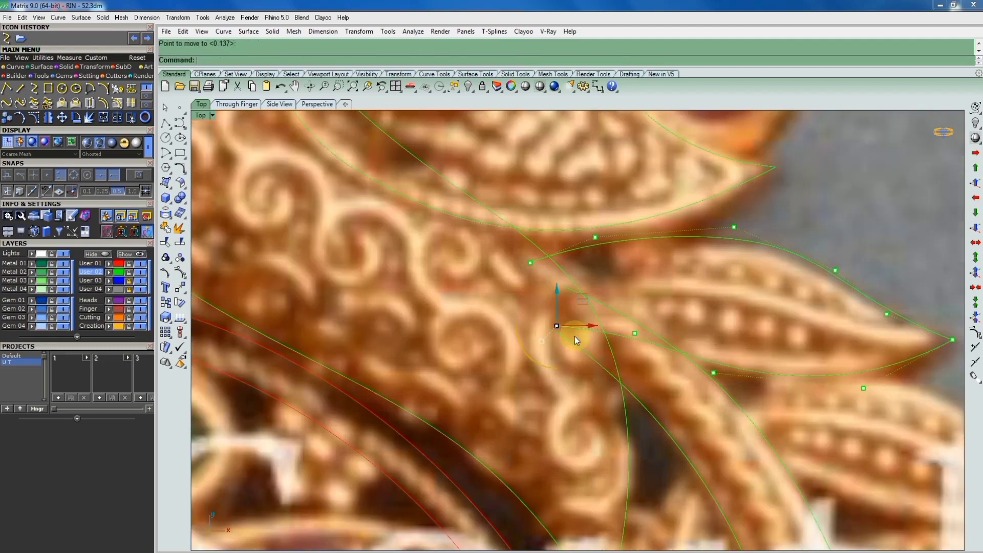
{"action": "scroll", "coordinate": [574, 337], "scroll_direction": "down", "scroll_amount": 2}
{"action": "scroll", "coordinate": [563, 318], "scroll_direction": "down", "scroll_amount": 1}
{"action": "scroll", "coordinate": [548, 281], "scroll_direction": "down", "scroll_amount": 1}
{"action": "scroll", "coordinate": [547, 282], "scroll_direction": "up", "scroll_amount": 1}
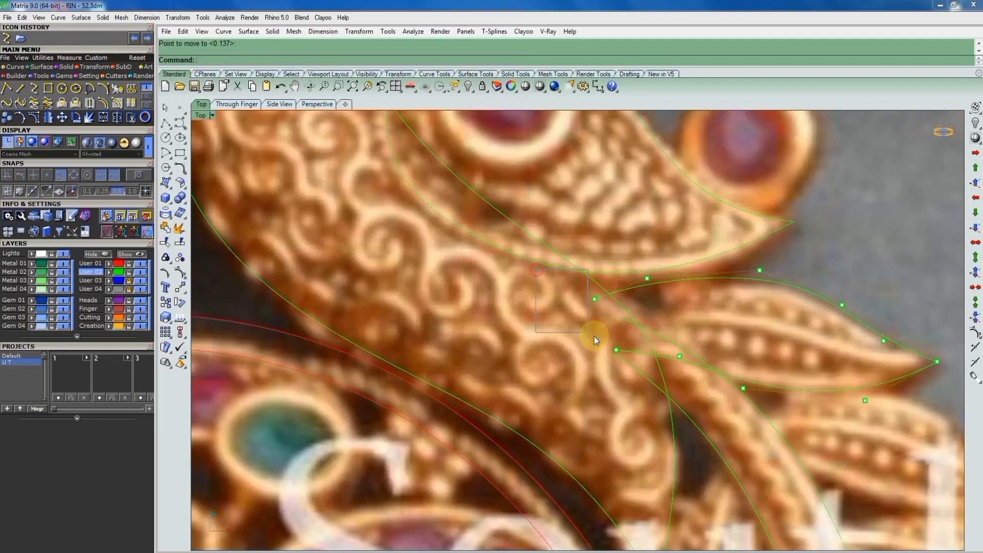
Reposition a control point near the curve start and shift another along the edge
{"action": "left_click", "coordinate": [595, 304]}
{"action": "scroll", "coordinate": [597, 312], "scroll_direction": "up", "scroll_amount": 2}
{"action": "left_click_drag", "start_coordinate": [635, 321], "coordinate": [640, 326]}
{"action": "scroll", "coordinate": [619, 247], "scroll_direction": "down", "scroll_amount": 2}
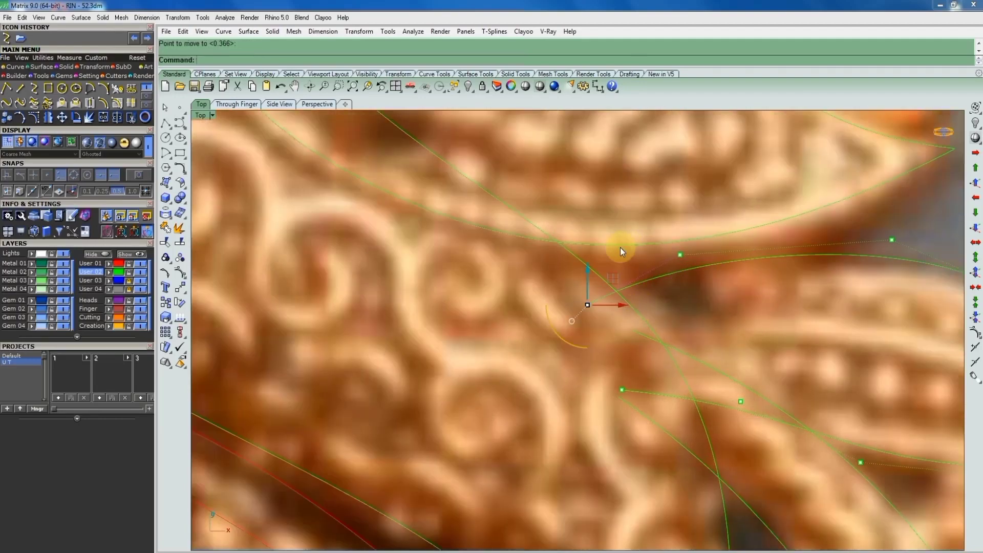
{"action": "scroll", "coordinate": [656, 248], "scroll_direction": "down", "scroll_amount": 1}
{"action": "type", "text": "move"}
{"action": "key", "text": "Return"}
{"action": "left_click", "coordinate": [700, 298]}
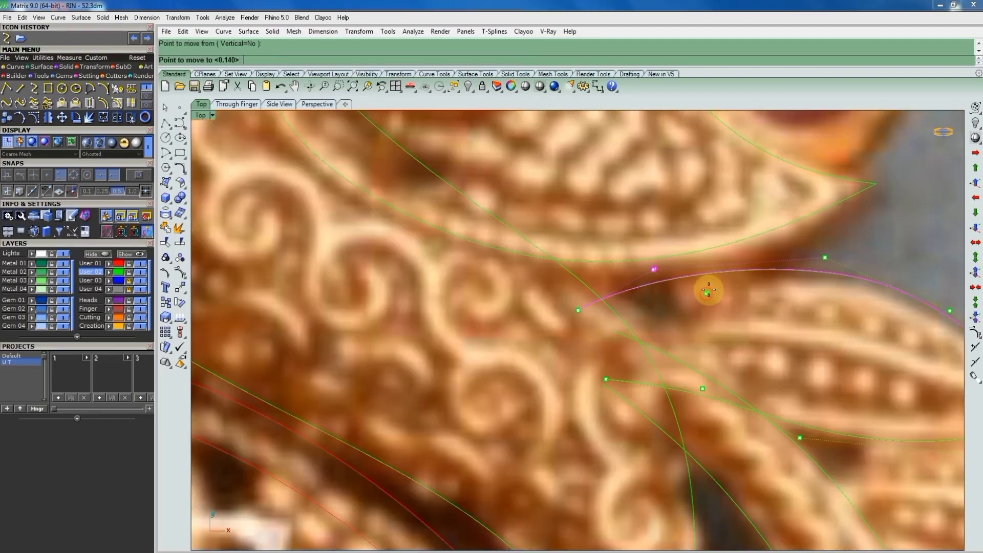
{"action": "left_click", "coordinate": [714, 285]}
{"action": "scroll", "coordinate": [709, 275], "scroll_direction": "down", "scroll_amount": 1}
{"action": "scroll", "coordinate": [709, 276], "scroll_direction": "down", "scroll_amount": 1}
{"action": "scroll", "coordinate": [810, 278], "scroll_direction": "up", "scroll_amount": 2}
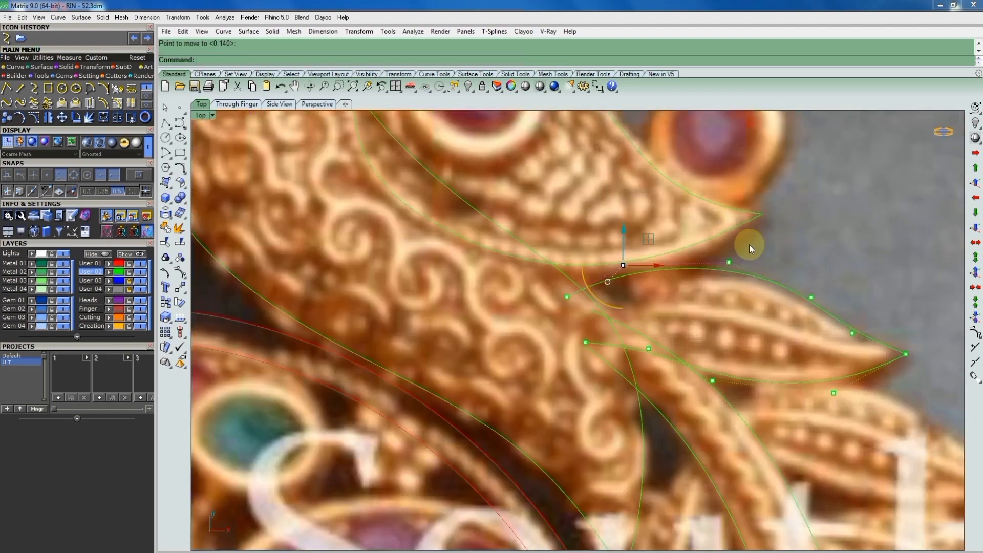
Move a control point onto the right leaf edge and nudge another slightly left
{"action": "key", "text": "Return"}
{"action": "left_click", "coordinate": [777, 295]}
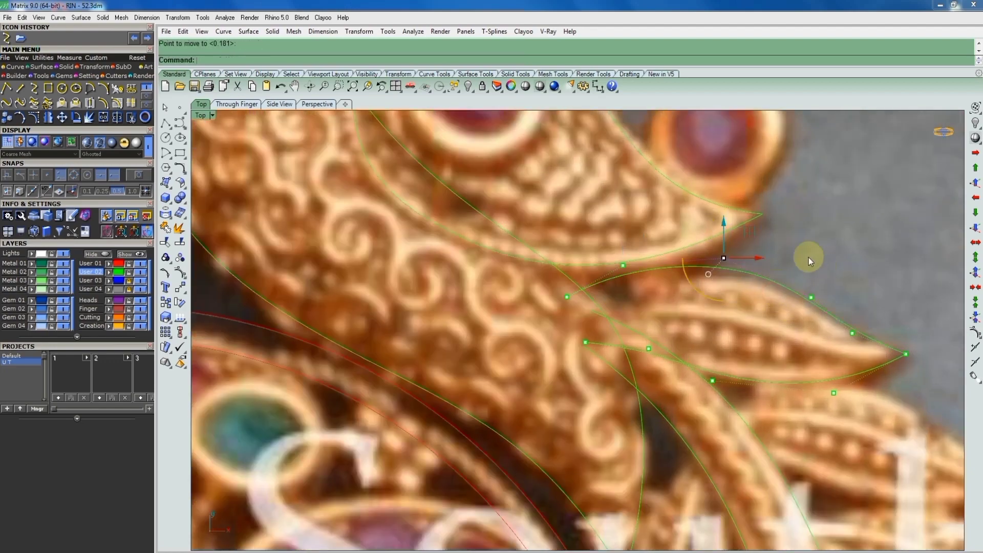
{"action": "left_click", "coordinate": [808, 293]}
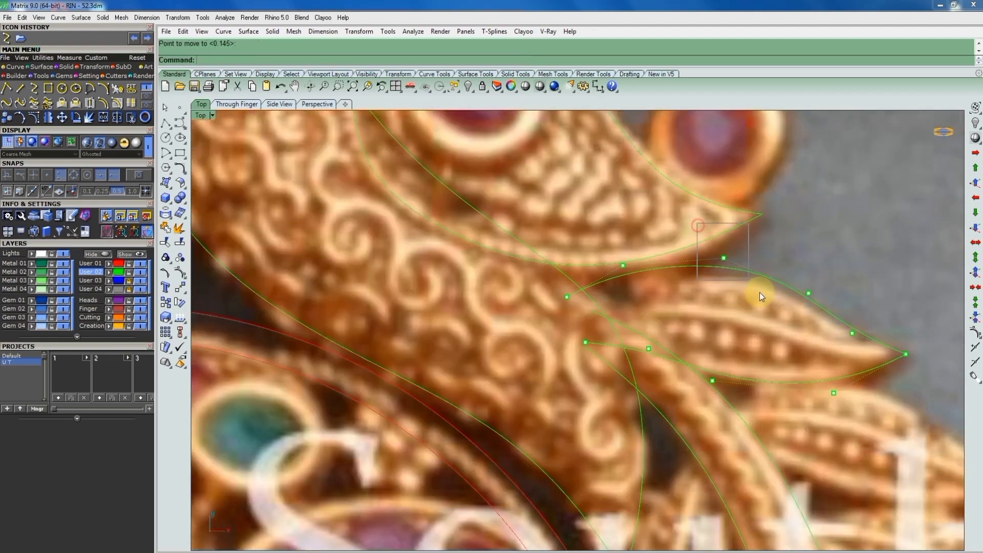
{"action": "left_click_drag", "start_coordinate": [723, 258], "coordinate": [713, 257]}
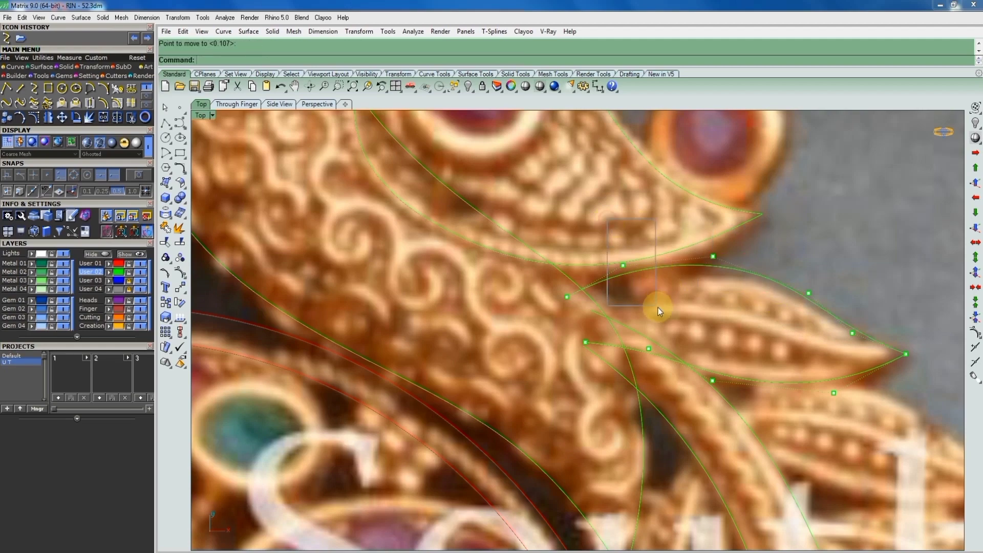
{"action": "scroll", "coordinate": [666, 299], "scroll_direction": "up", "scroll_amount": 3}
{"action": "scroll", "coordinate": [666, 256], "scroll_direction": "down", "scroll_amount": 3}
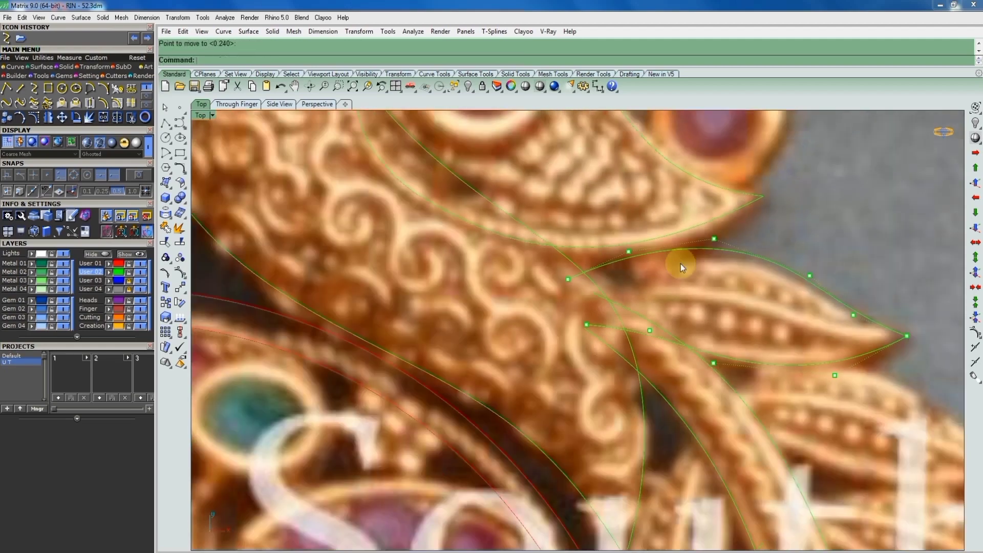
{"action": "scroll", "coordinate": [858, 312], "scroll_direction": "down", "scroll_amount": 3}
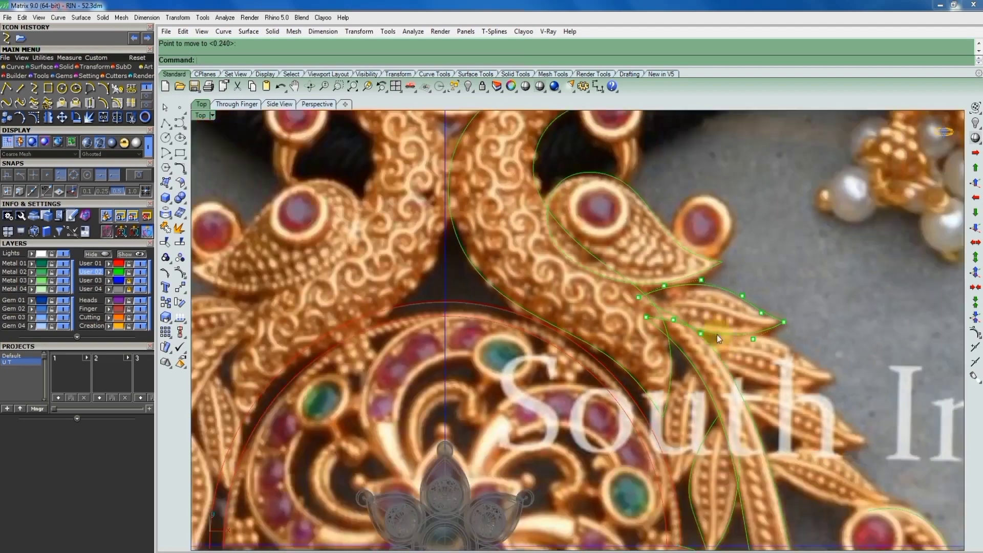
{"action": "scroll", "coordinate": [661, 308], "scroll_direction": "up", "scroll_amount": 5}
Move one last control point up-left onto the leaf edge and review the fit
{"action": "key", "text": "Escape"}
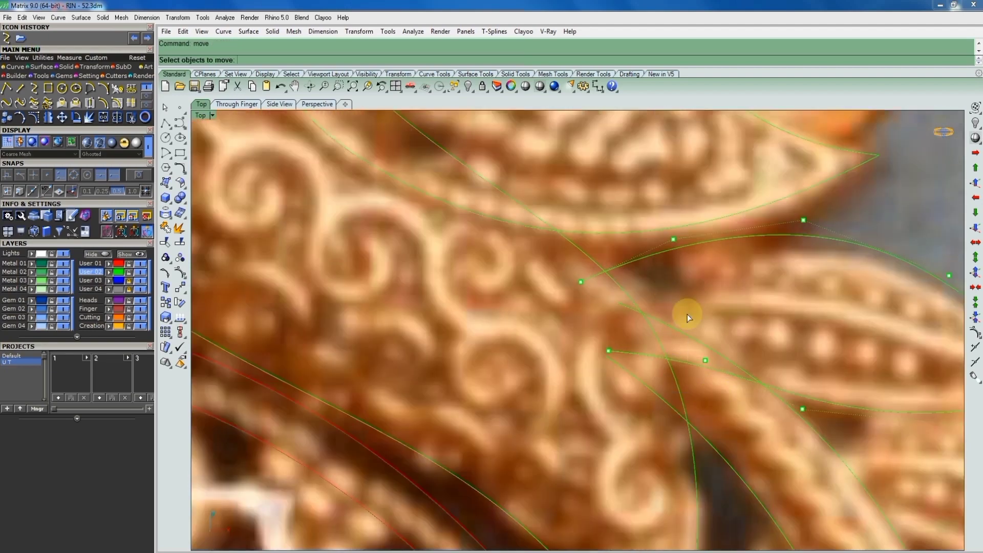
{"action": "key", "text": "Return"}
{"action": "left_click", "coordinate": [705, 361]}
{"action": "left_click", "coordinate": [693, 347]}
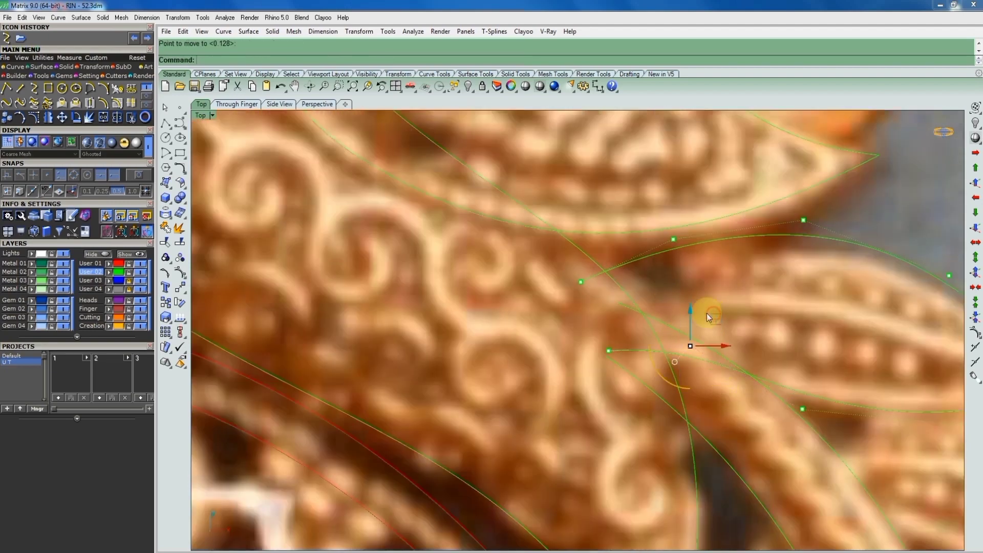
{"action": "scroll", "coordinate": [661, 328], "scroll_direction": "down", "scroll_amount": 3}
{"action": "scroll", "coordinate": [652, 360], "scroll_direction": "up", "scroll_amount": 3}
{"action": "scroll", "coordinate": [655, 348], "scroll_direction": "down", "scroll_amount": 2}
{"action": "scroll", "coordinate": [658, 333], "scroll_direction": "up", "scroll_amount": 4}
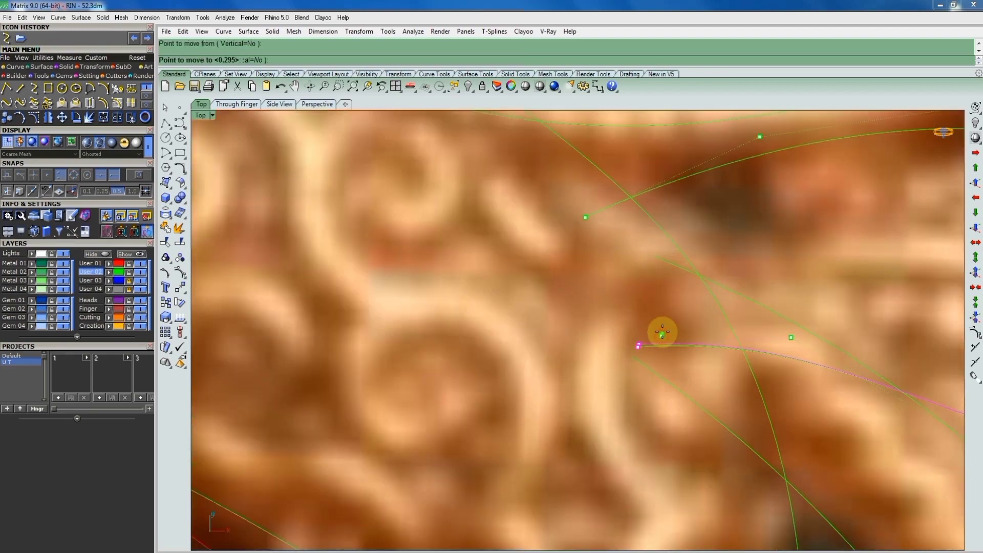
{"action": "scroll", "coordinate": [738, 277], "scroll_direction": "down", "scroll_amount": 3}
{"action": "scroll", "coordinate": [715, 293], "scroll_direction": "down", "scroll_amount": 3}
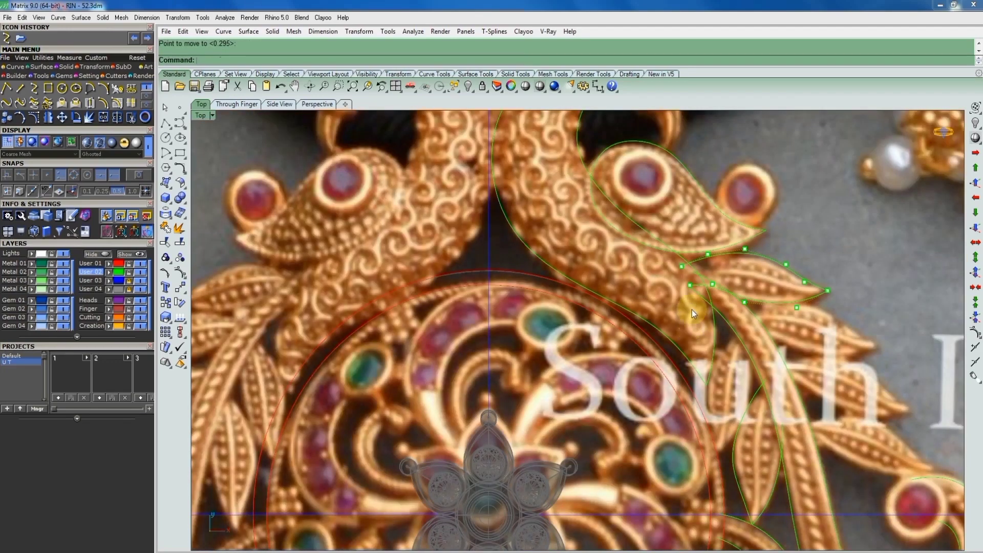
{"action": "scroll", "coordinate": [717, 307], "scroll_direction": "down", "scroll_amount": 3}
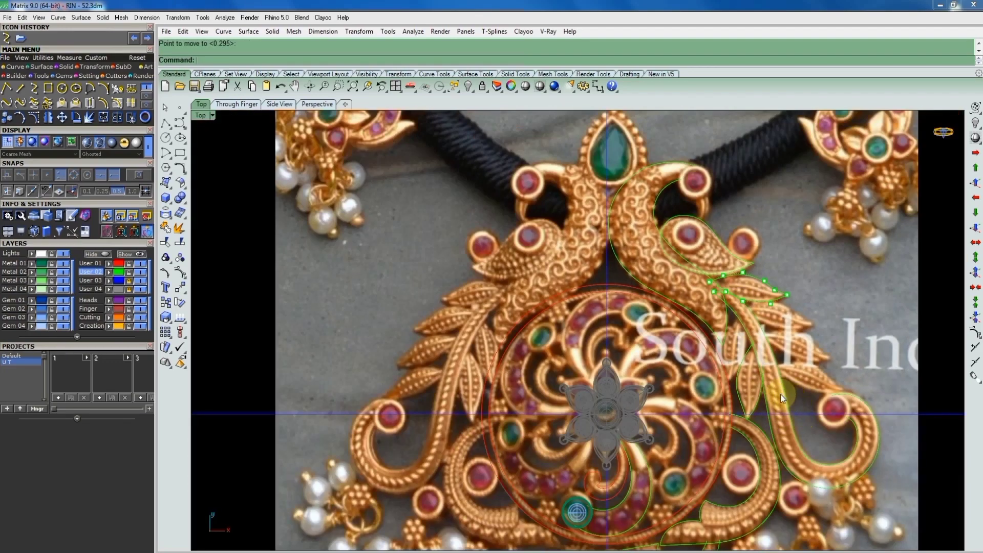
{"action": "scroll", "coordinate": [738, 405], "scroll_direction": "up", "scroll_amount": 4}
Finish the previous point move and show control points on the selected scroll curves
{"action": "scroll", "coordinate": [761, 402], "scroll_direction": "up", "scroll_amount": 3}
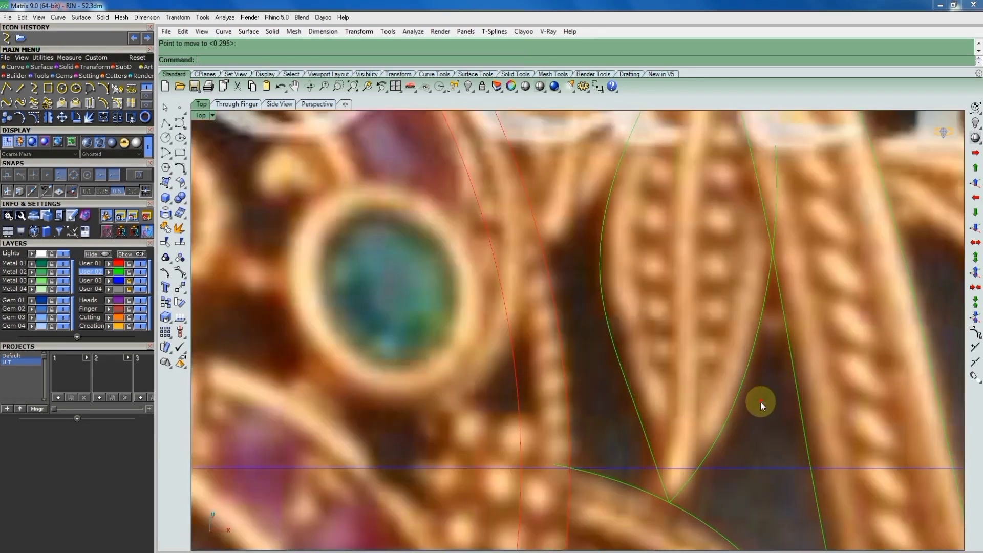
{"action": "key", "text": "Escape"}
{"action": "scroll", "coordinate": [666, 413], "scroll_direction": "down", "scroll_amount": 3}
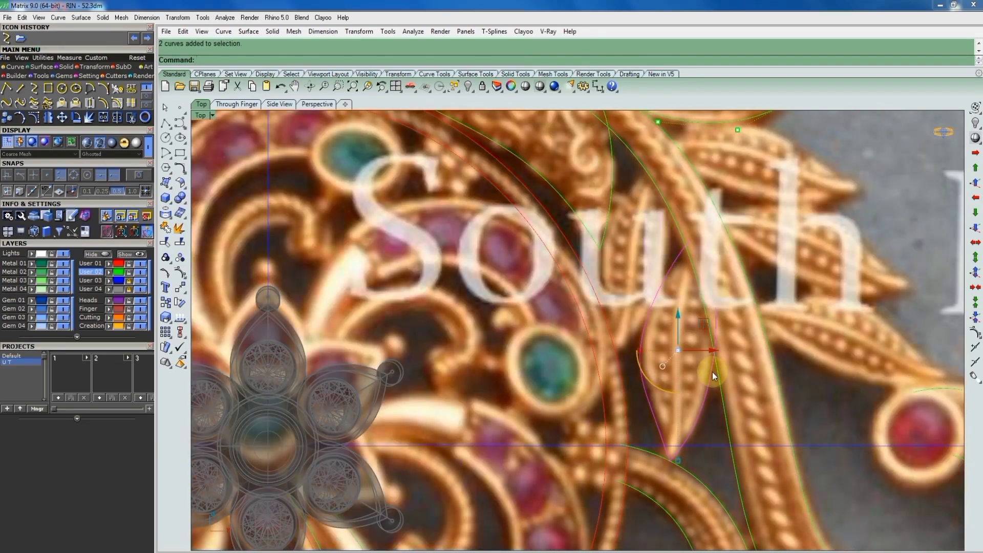
{"action": "key", "text": "F10"}
{"action": "scroll", "coordinate": [718, 327], "scroll_direction": "up", "scroll_amount": 2}
{"action": "scroll", "coordinate": [691, 303], "scroll_direction": "up", "scroll_amount": 2}
{"action": "scroll", "coordinate": [702, 284], "scroll_direction": "down", "scroll_amount": 4}
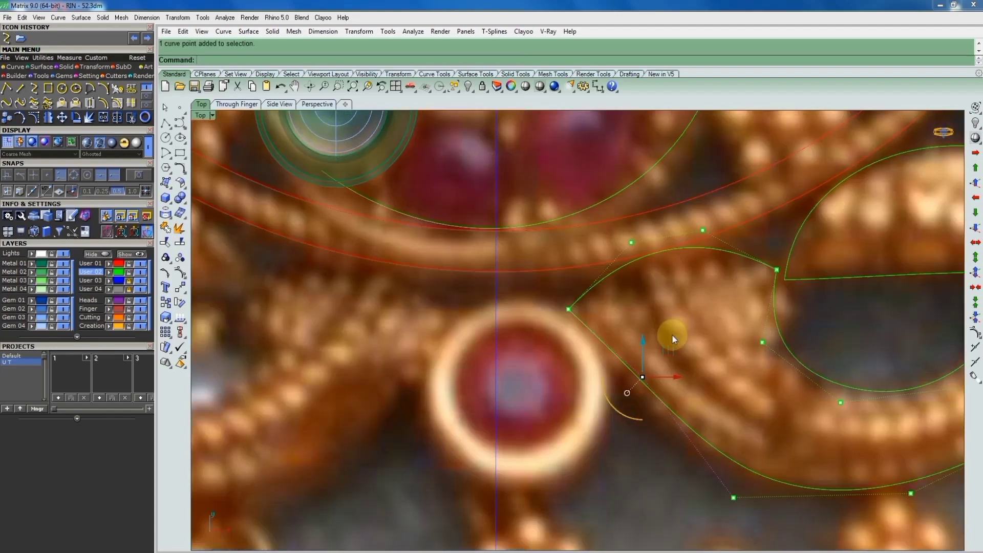
Drag the lower scroll-curve control points beside the red stone onto the scroll edge
{"action": "left_click_drag", "start_coordinate": [618, 347], "coordinate": [669, 388]}
{"action": "scroll", "coordinate": [669, 387], "scroll_direction": "down", "scroll_amount": 3}
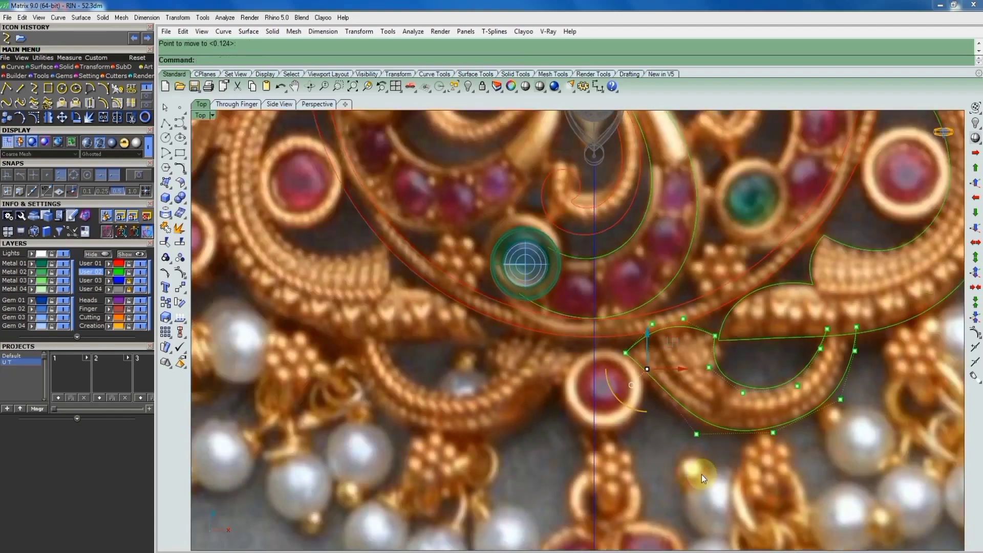
{"action": "scroll", "coordinate": [701, 474], "scroll_direction": "up", "scroll_amount": 2}
{"action": "scroll", "coordinate": [713, 395], "scroll_direction": "up", "scroll_amount": 2}
{"action": "left_click_drag", "start_coordinate": [718, 410], "coordinate": [680, 381]}
{"action": "scroll", "coordinate": [681, 381], "scroll_direction": "up", "scroll_amount": 1}
{"action": "scroll", "coordinate": [666, 376], "scroll_direction": "down", "scroll_amount": 2}
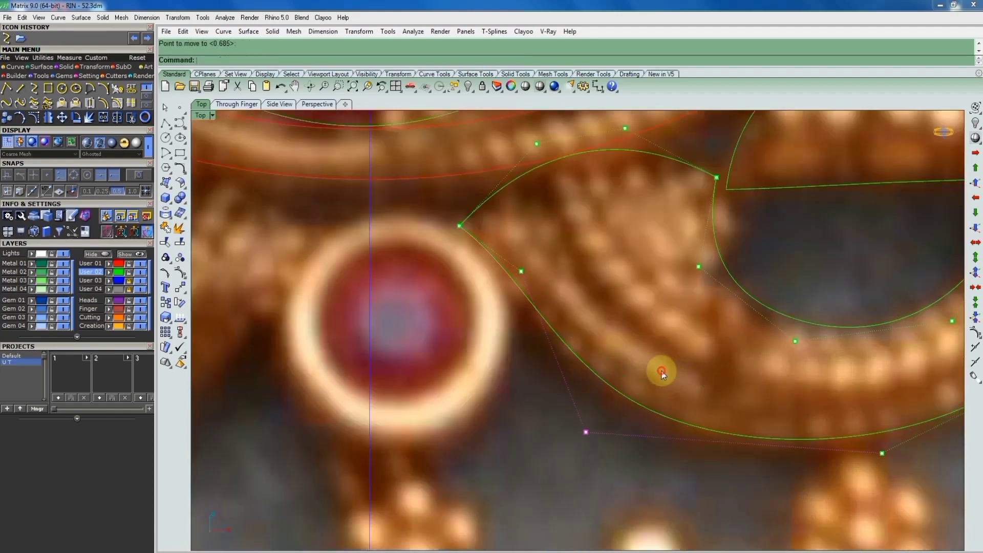
{"action": "scroll", "coordinate": [684, 373], "scroll_direction": "down", "scroll_amount": 1}
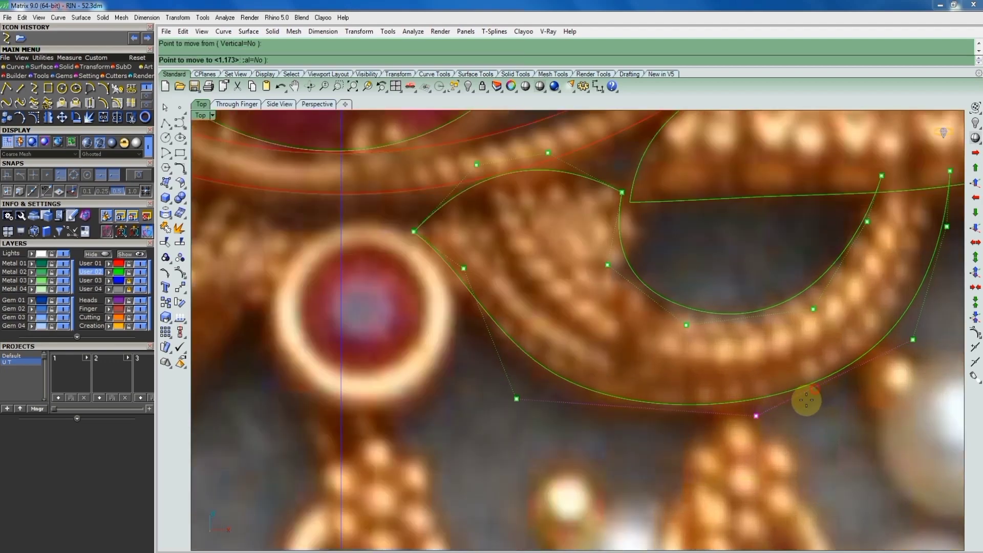
{"action": "mouse_move", "coordinate": [732, 425]}
{"action": "left_mouse_down"}
{"action": "mouse_move", "coordinate": [810, 370]}
{"action": "mouse_move", "coordinate": [797, 364]}
{"action": "left_mouse_up"}
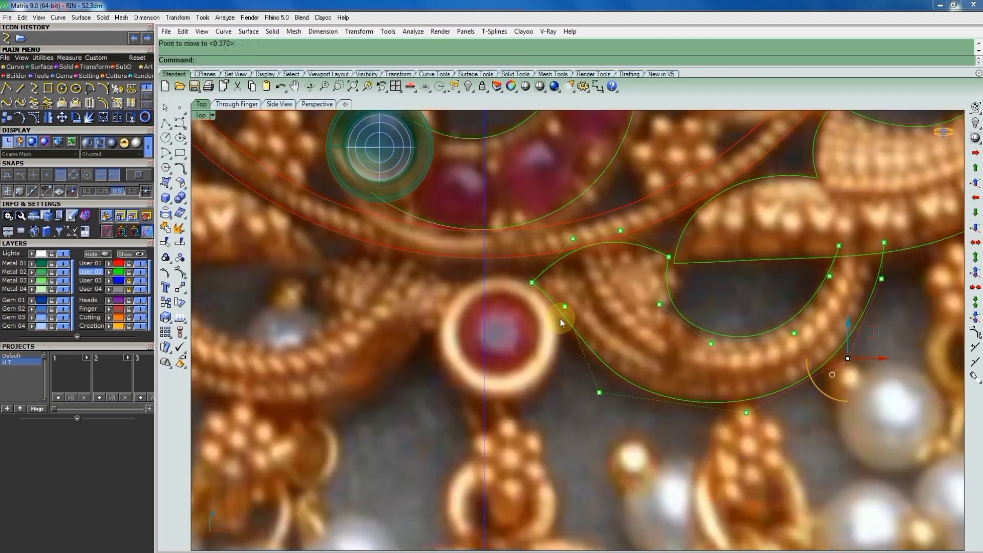
{"action": "scroll", "coordinate": [573, 225], "scroll_direction": "up", "scroll_amount": 3}
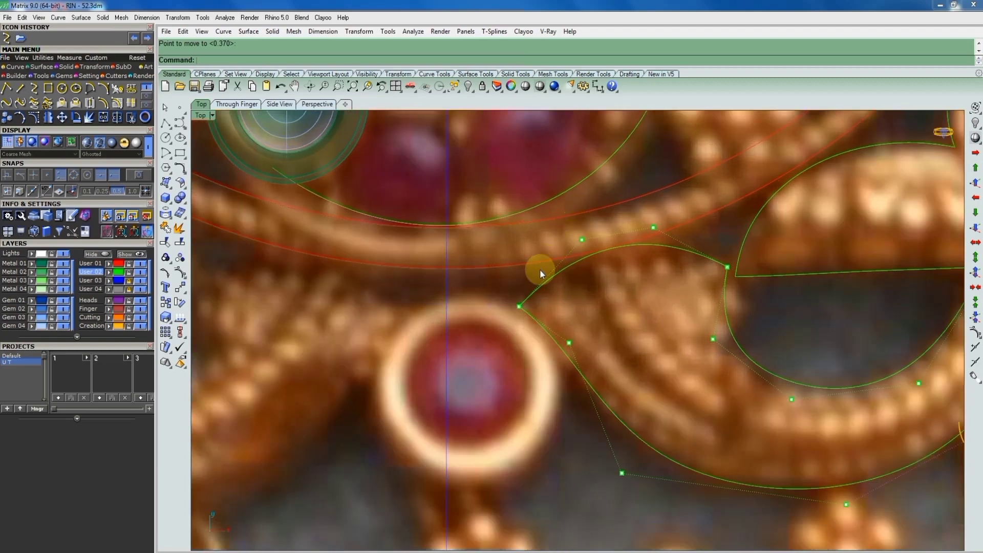
Move the upper and inner scroll-curve control points onto the scroll's edges
{"action": "left_click_drag", "start_coordinate": [540, 269], "coordinate": [645, 264]}
{"action": "scroll", "coordinate": [645, 258], "scroll_direction": "up", "scroll_amount": 2}
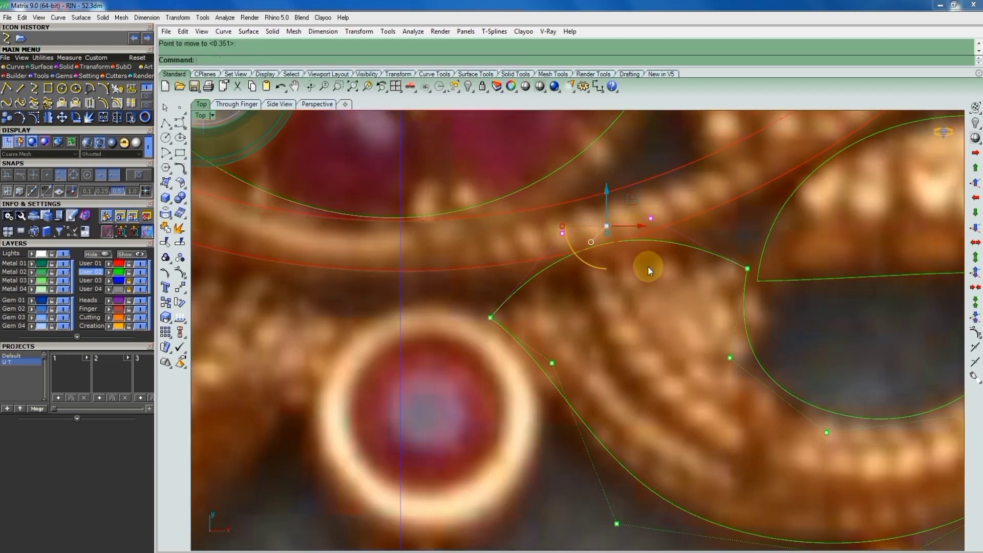
{"action": "scroll", "coordinate": [648, 266], "scroll_direction": "down", "scroll_amount": 2}
{"action": "scroll", "coordinate": [678, 312], "scroll_direction": "up", "scroll_amount": 2}
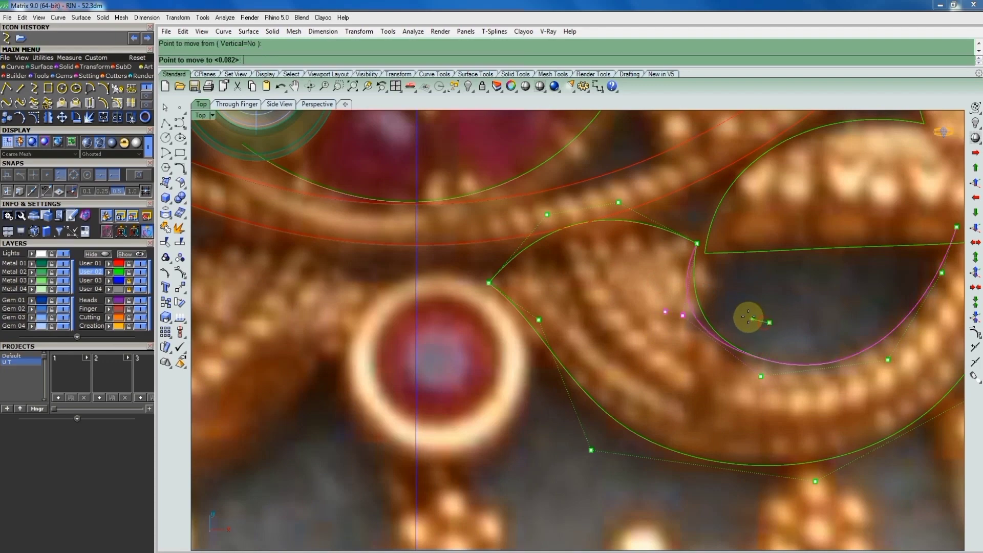
{"action": "scroll", "coordinate": [723, 292], "scroll_direction": "down", "scroll_amount": 2}
{"action": "scroll", "coordinate": [696, 289], "scroll_direction": "up", "scroll_amount": 2}
{"action": "left_click_drag", "start_coordinate": [719, 262], "coordinate": [700, 272]}
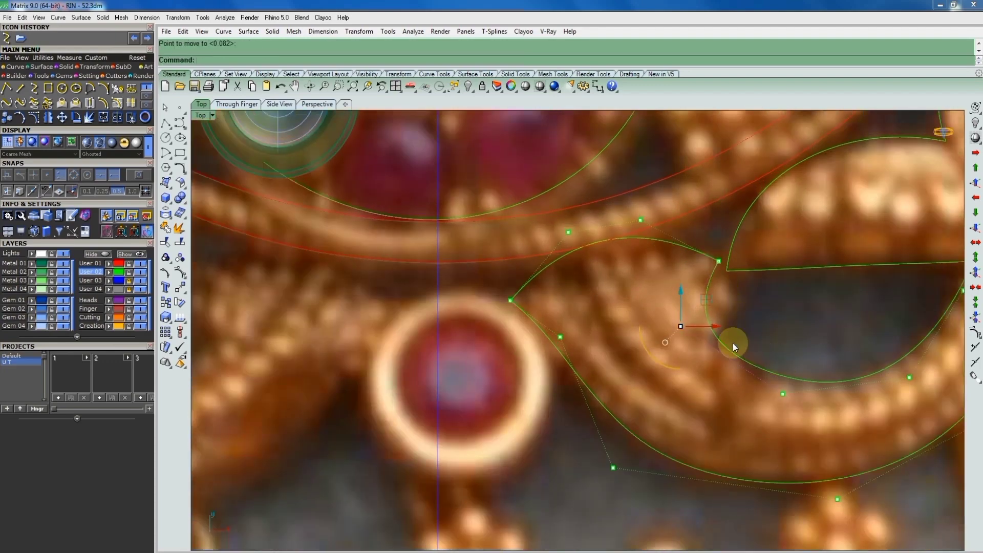
{"action": "scroll", "coordinate": [748, 343], "scroll_direction": "down", "scroll_amount": 2}
{"action": "scroll", "coordinate": [768, 366], "scroll_direction": "up", "scroll_amount": 2}
{"action": "mouse_move", "coordinate": [773, 389]}
{"action": "left_mouse_down"}
{"action": "mouse_move", "coordinate": [784, 368]}
{"action": "mouse_move", "coordinate": [773, 364]}
{"action": "left_mouse_up"}
Adjust the outer scroll curve's control points, shifting pairs together to fit the scroll
{"action": "scroll", "coordinate": [772, 365], "scroll_direction": "down", "scroll_amount": 2}
{"action": "scroll", "coordinate": [813, 350], "scroll_direction": "up", "scroll_amount": 2}
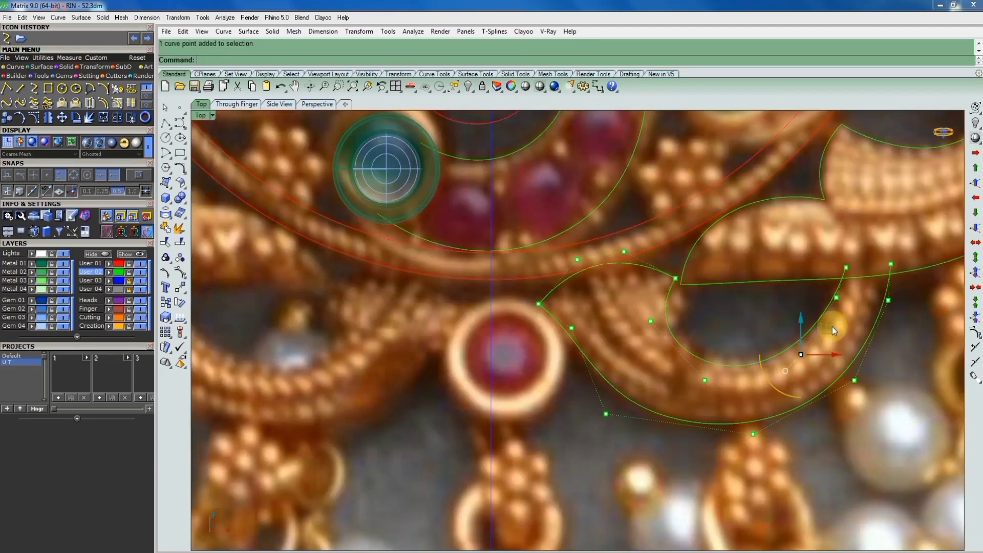
{"action": "scroll", "coordinate": [835, 328], "scroll_direction": "down", "scroll_amount": 2}
{"action": "mouse_move", "coordinate": [832, 327]}
{"action": "left_mouse_down"}
{"action": "mouse_move", "coordinate": [811, 297]}
{"action": "mouse_move", "coordinate": [782, 309]}
{"action": "left_mouse_up"}
{"action": "scroll", "coordinate": [865, 338], "scroll_direction": "up", "scroll_amount": 2}
{"action": "scroll", "coordinate": [810, 297], "scroll_direction": "up", "scroll_amount": 3}
{"action": "mouse_move", "coordinate": [733, 343]}
{"action": "left_mouse_down"}
{"action": "mouse_move", "coordinate": [823, 260]}
{"action": "mouse_move", "coordinate": [862, 275]}
{"action": "mouse_move", "coordinate": [807, 333]}
{"action": "left_mouse_up"}
{"action": "scroll", "coordinate": [806, 333], "scroll_direction": "down", "scroll_amount": 3}
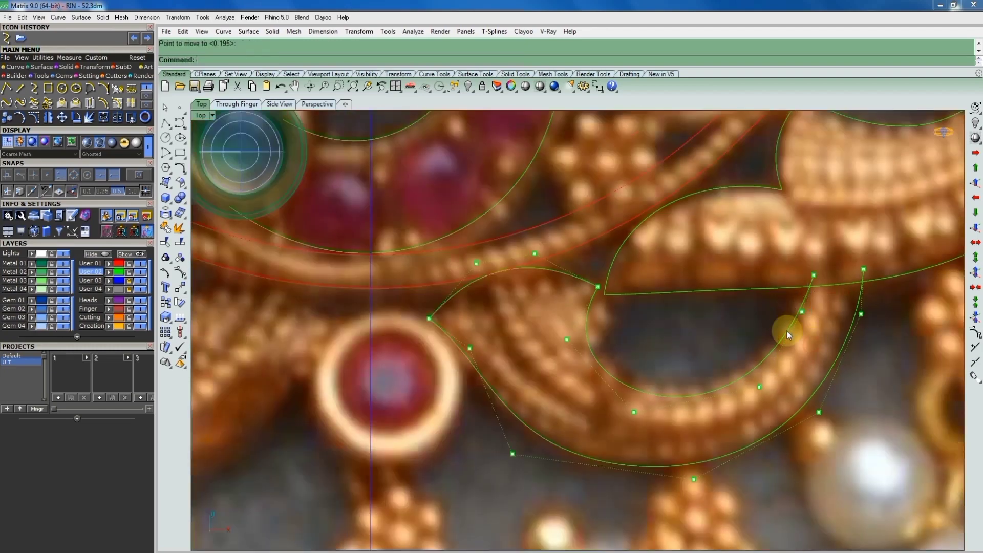
{"action": "scroll", "coordinate": [770, 338], "scroll_direction": "up", "scroll_amount": 3}
{"action": "mouse_move", "coordinate": [736, 426]}
{"action": "left_mouse_down"}
{"action": "mouse_move", "coordinate": [834, 303]}
{"action": "mouse_move", "coordinate": [868, 312]}
{"action": "left_mouse_up"}
{"action": "scroll", "coordinate": [841, 291], "scroll_direction": "down", "scroll_amount": 3}
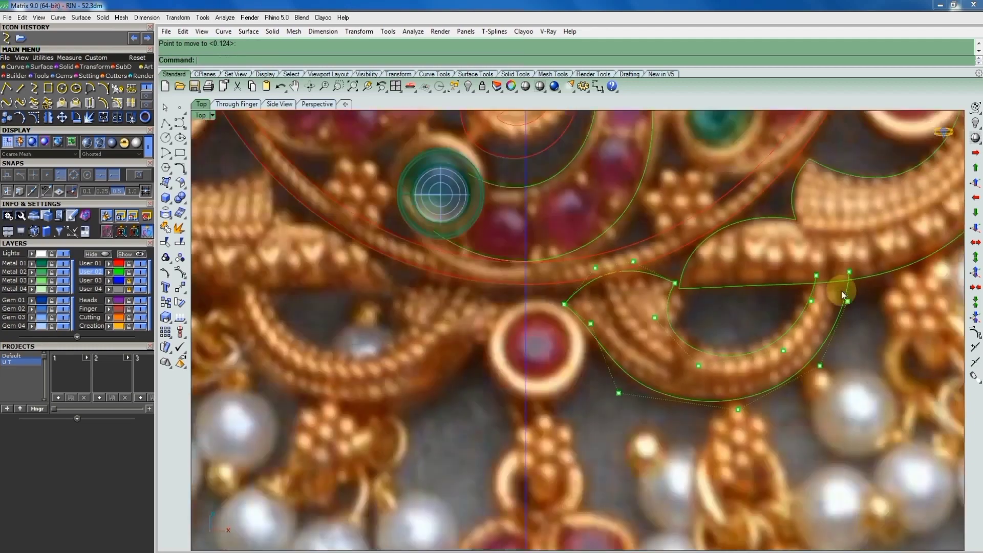
{"action": "scroll", "coordinate": [640, 319], "scroll_direction": "up", "scroll_amount": 3}
Drag the inner curve's enclosed control point onto the scroll edge
{"action": "left_click", "coordinate": [674, 314]}
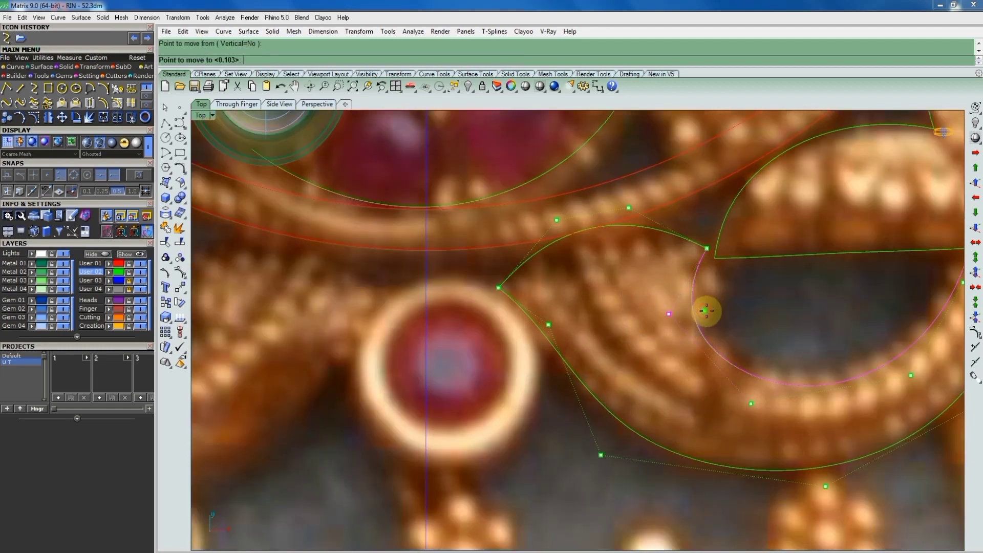
{"action": "scroll", "coordinate": [712, 315], "scroll_direction": "down", "scroll_amount": 2}
{"action": "scroll", "coordinate": [705, 267], "scroll_direction": "up", "scroll_amount": 2}
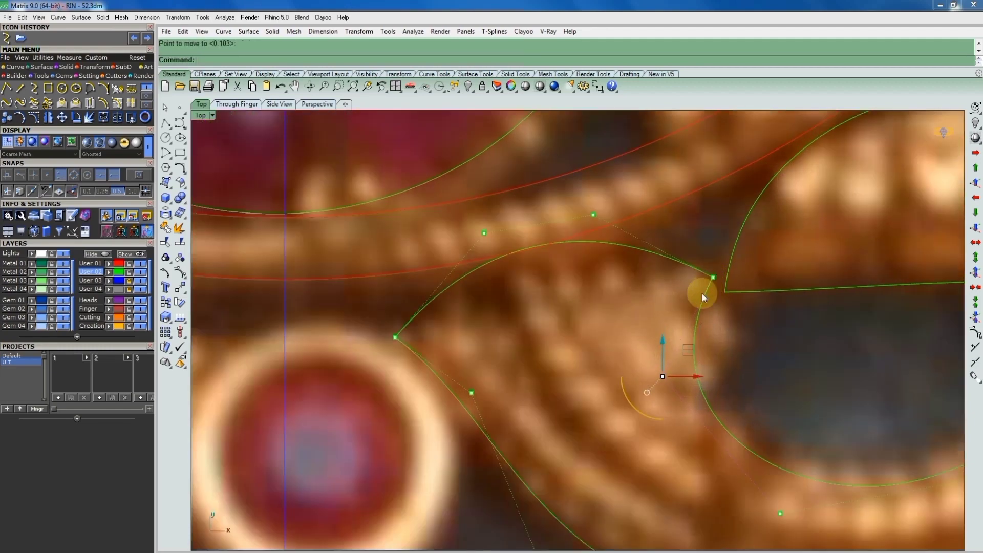
{"action": "mouse_move", "coordinate": [679, 307]}
{"action": "left_mouse_down"}
{"action": "mouse_move", "coordinate": [753, 244]}
{"action": "mouse_move", "coordinate": [749, 252]}
{"action": "left_mouse_up"}
{"action": "scroll", "coordinate": [749, 252], "scroll_direction": "down", "scroll_amount": 3}
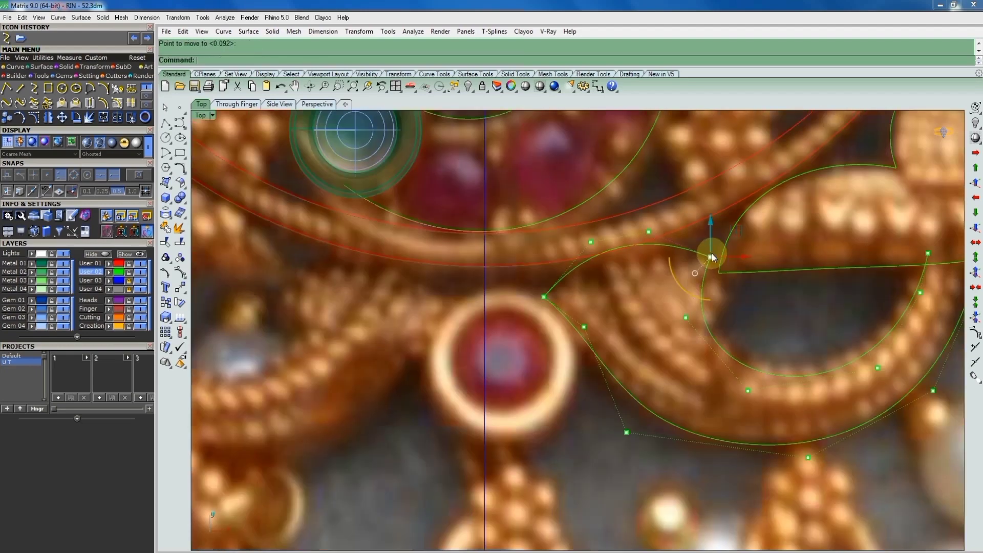
{"action": "scroll", "coordinate": [671, 235], "scroll_direction": "up", "scroll_amount": 1}
{"action": "scroll", "coordinate": [803, 232], "scroll_direction": "up", "scroll_amount": 2}
{"action": "scroll", "coordinate": [586, 288], "scroll_direction": "up", "scroll_amount": 2}
Nudge the lower-left control point and begin moving a selected inner-curve point
{"action": "mouse_move", "coordinate": [538, 281]}
{"action": "left_mouse_down"}
{"action": "mouse_move", "coordinate": [584, 330]}
{"action": "mouse_move", "coordinate": [577, 319]}
{"action": "left_mouse_up"}
{"action": "scroll", "coordinate": [668, 263], "scroll_direction": "down", "scroll_amount": 2}
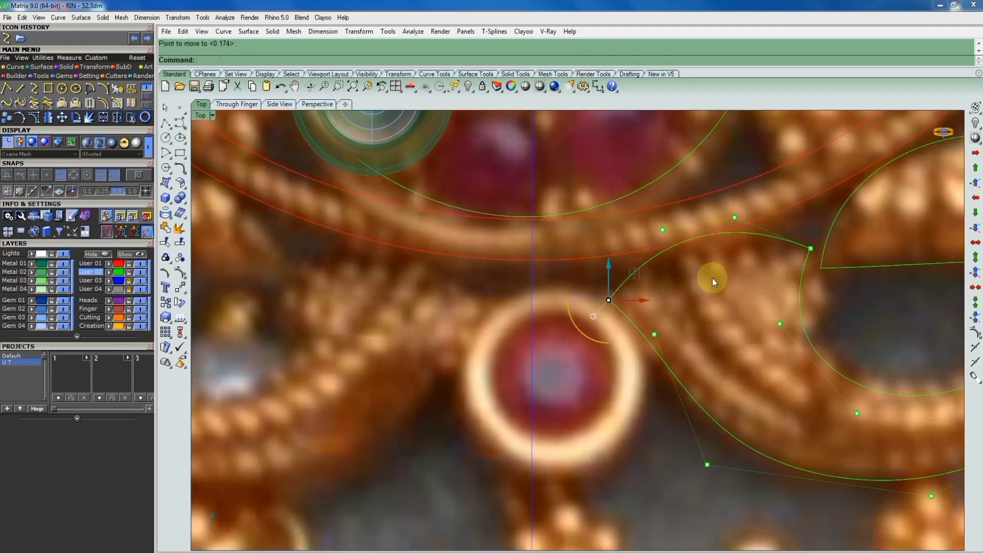
{"action": "scroll", "coordinate": [712, 278], "scroll_direction": "down", "scroll_amount": 1}
{"action": "scroll", "coordinate": [684, 305], "scroll_direction": "down", "scroll_amount": 1}
{"action": "scroll", "coordinate": [871, 315], "scroll_direction": "up", "scroll_amount": 2}
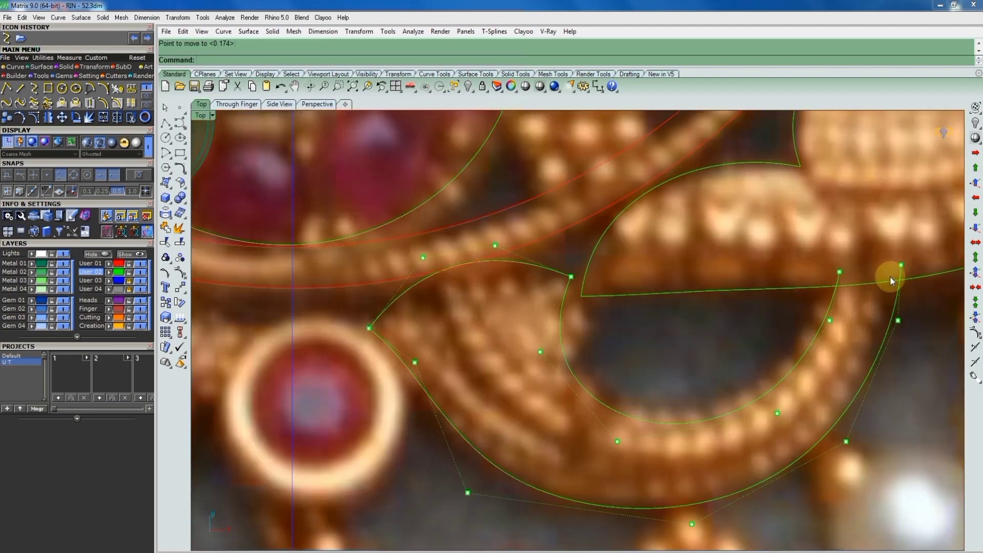
{"action": "scroll", "coordinate": [890, 276], "scroll_direction": "up", "scroll_amount": 3}
{"action": "left_click", "coordinate": [740, 285]}
{"action": "key", "text": "Return"}
Move the selected inner-curve control points up onto the scroll edge
{"action": "scroll", "coordinate": [774, 282], "scroll_direction": "up", "scroll_amount": 2}
{"action": "left_click", "coordinate": [778, 268]}
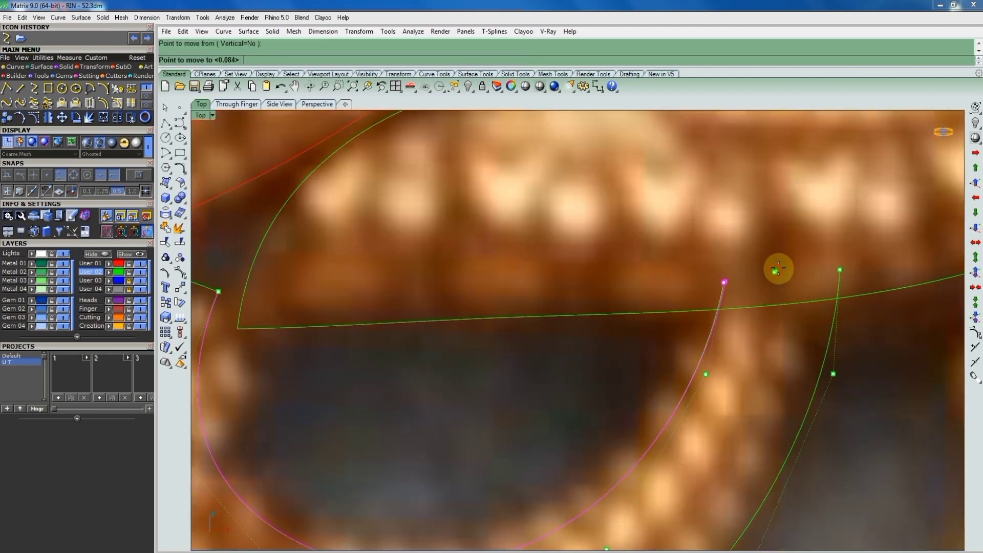
{"action": "left_click", "coordinate": [758, 240]}
{"action": "scroll", "coordinate": [758, 241], "scroll_direction": "down", "scroll_amount": 1}
{"action": "scroll", "coordinate": [769, 276], "scroll_direction": "down", "scroll_amount": 1}
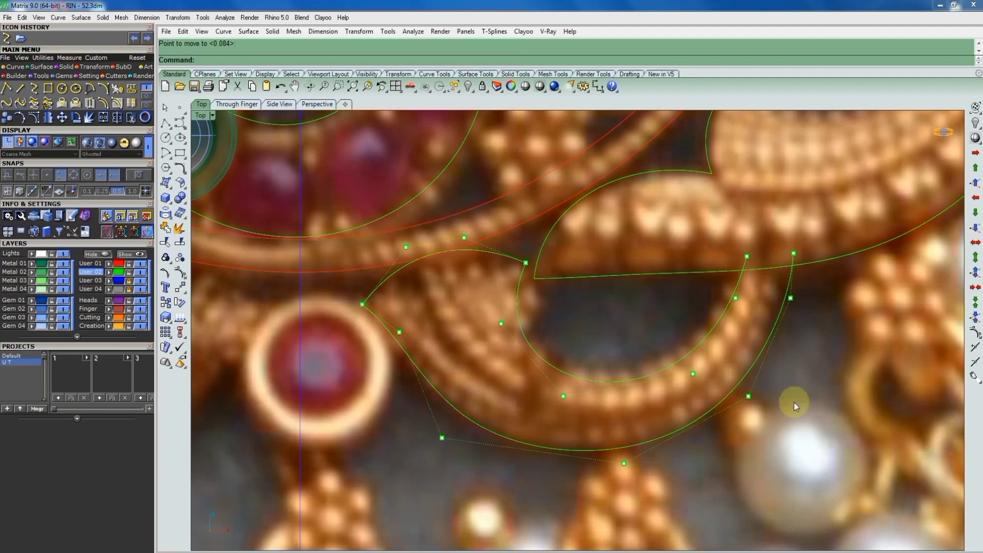
{"action": "scroll", "coordinate": [584, 265], "scroll_direction": "down", "scroll_amount": 3}
{"action": "scroll", "coordinate": [558, 254], "scroll_direction": "up", "scroll_amount": 3}
{"action": "scroll", "coordinate": [636, 266], "scroll_direction": "up", "scroll_amount": 1}
{"action": "scroll", "coordinate": [598, 306], "scroll_direction": "up", "scroll_amount": 1}
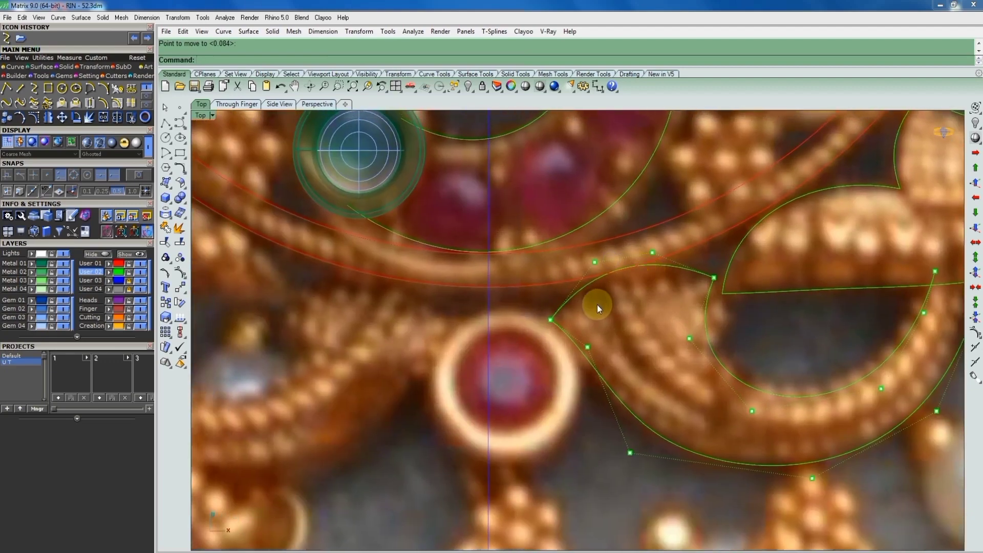
{"action": "scroll", "coordinate": [607, 305], "scroll_direction": "down", "scroll_amount": 1}
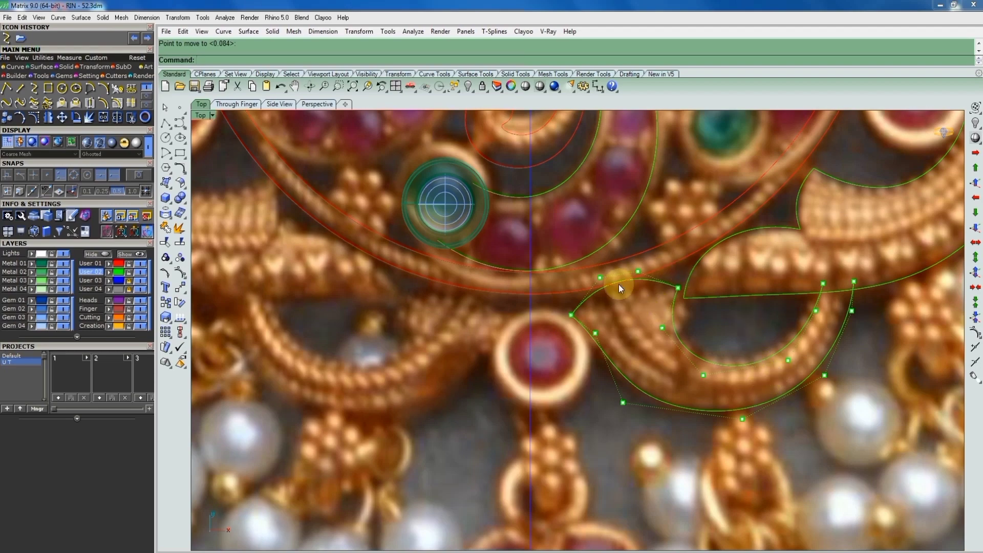
Reposition the curve's tip control point onto the scroll edge, then pick the right-corner point
{"action": "scroll", "coordinate": [619, 281], "scroll_direction": "up", "scroll_amount": 1}
{"action": "scroll", "coordinate": [666, 333], "scroll_direction": "down", "scroll_amount": 2}
{"action": "scroll", "coordinate": [753, 343], "scroll_direction": "up", "scroll_amount": 3}
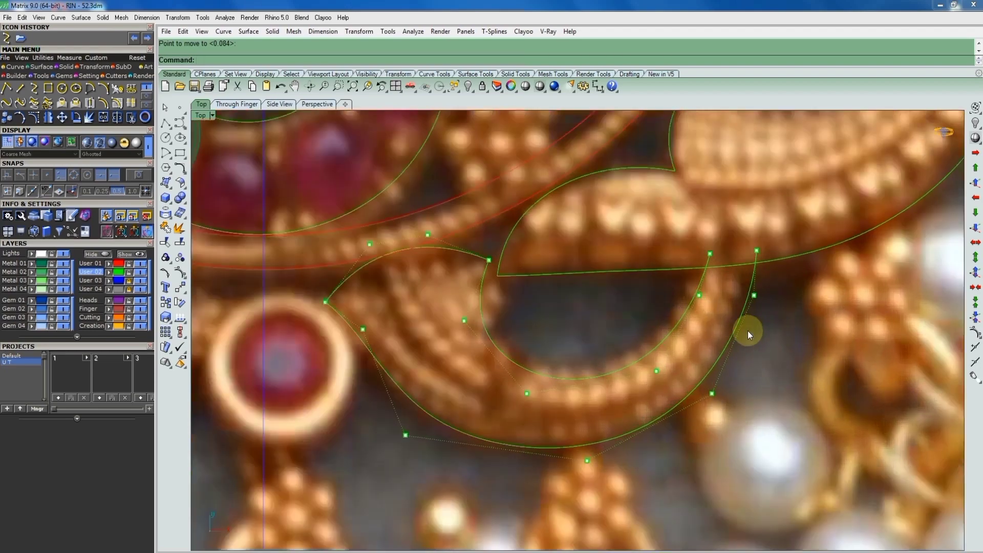
{"action": "scroll", "coordinate": [748, 331], "scroll_direction": "down", "scroll_amount": 1}
{"action": "scroll", "coordinate": [743, 333], "scroll_direction": "down", "scroll_amount": 1}
{"action": "scroll", "coordinate": [736, 336], "scroll_direction": "down", "scroll_amount": 1}
{"action": "scroll", "coordinate": [715, 337], "scroll_direction": "down", "scroll_amount": 1}
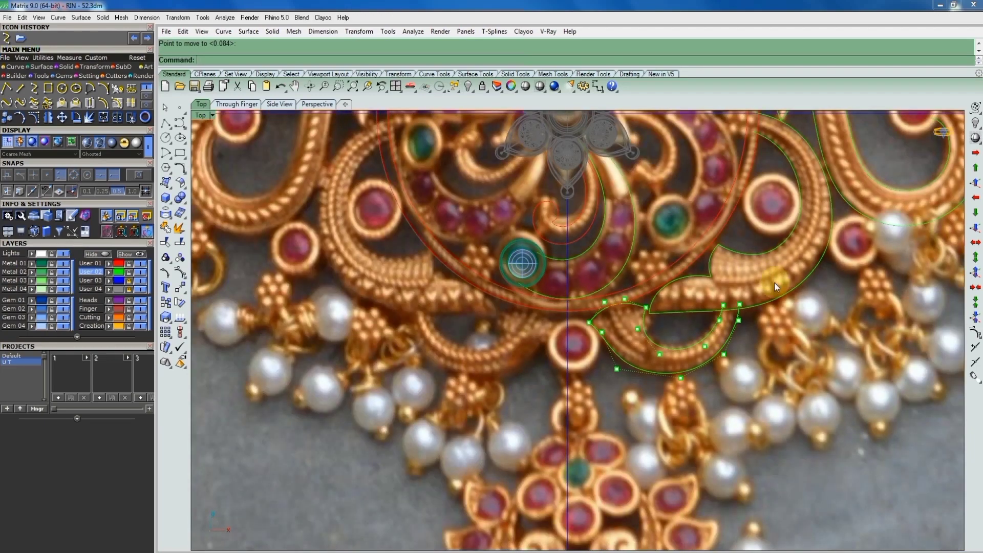
{"action": "scroll", "coordinate": [653, 300], "scroll_direction": "up", "scroll_amount": 2}
{"action": "scroll", "coordinate": [529, 304], "scroll_direction": "up", "scroll_amount": 2}
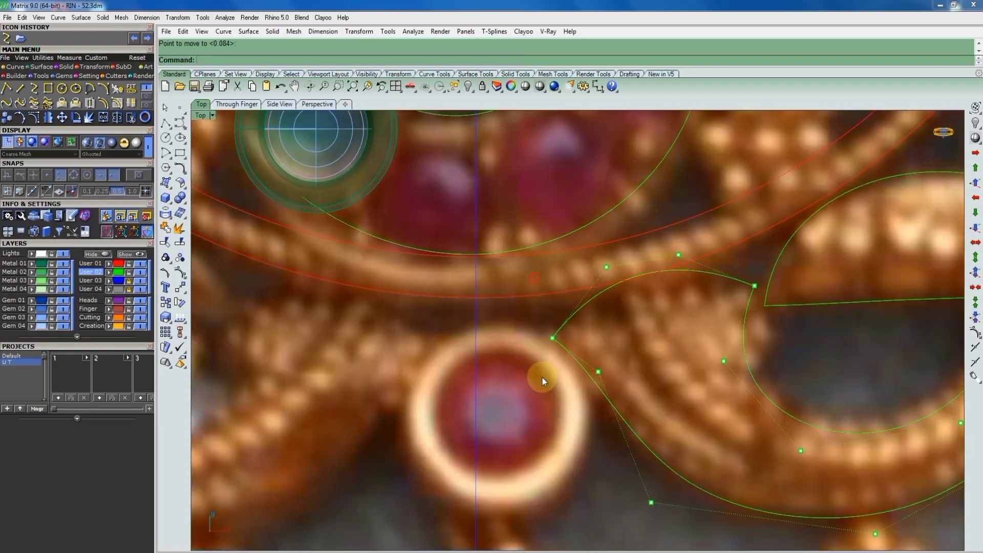
{"action": "left_click_drag", "start_coordinate": [542, 377], "coordinate": [564, 431]}
{"action": "right_click", "coordinate": [534, 278]}
{"action": "scroll", "coordinate": [534, 279], "scroll_direction": "up", "scroll_amount": 1}
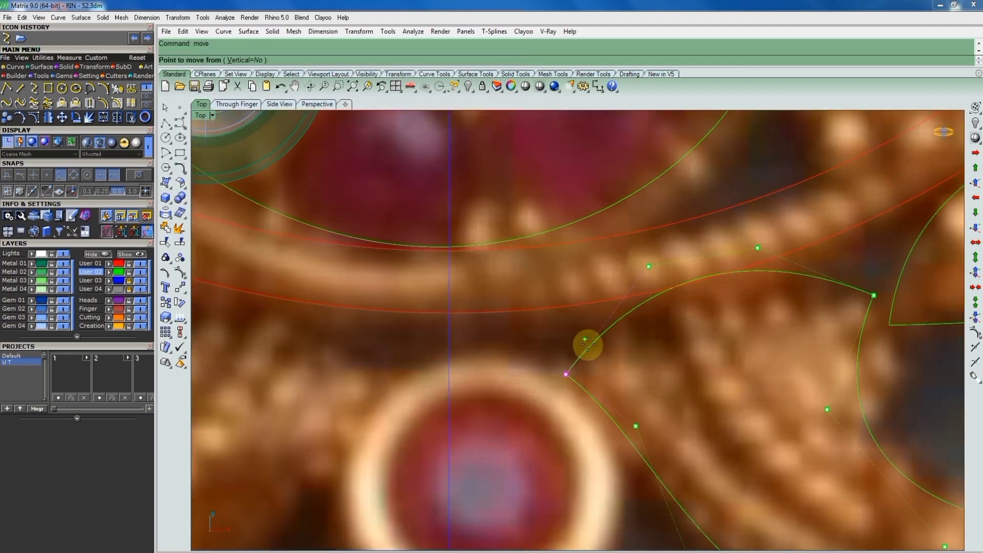
{"action": "left_click", "coordinate": [588, 344]}
{"action": "left_click", "coordinate": [633, 361]}
{"action": "scroll", "coordinate": [661, 366], "scroll_direction": "down", "scroll_amount": 1}
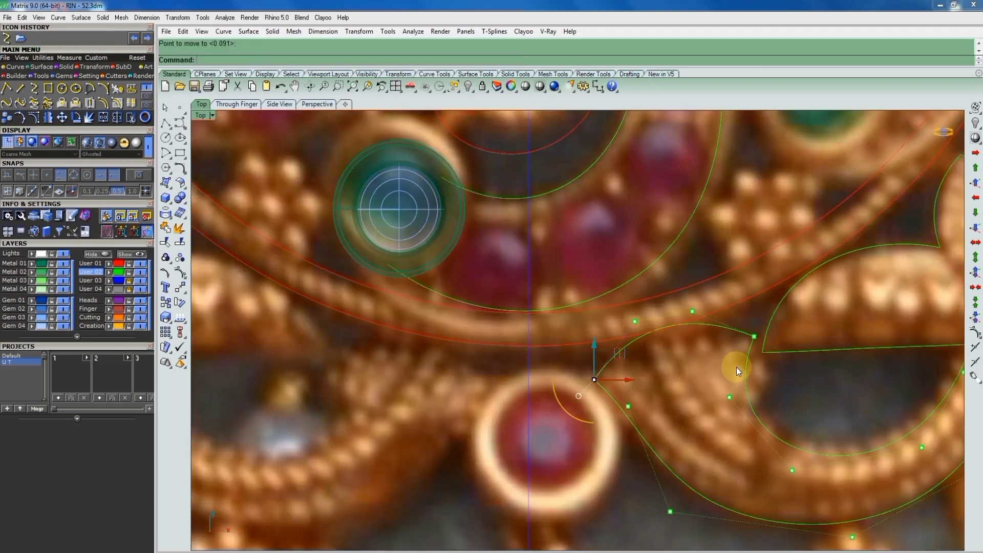
{"action": "left_click", "coordinate": [754, 336]}
Select the three traced scroll curves beside the red stone
{"action": "scroll", "coordinate": [768, 333], "scroll_direction": "up", "scroll_amount": 2}
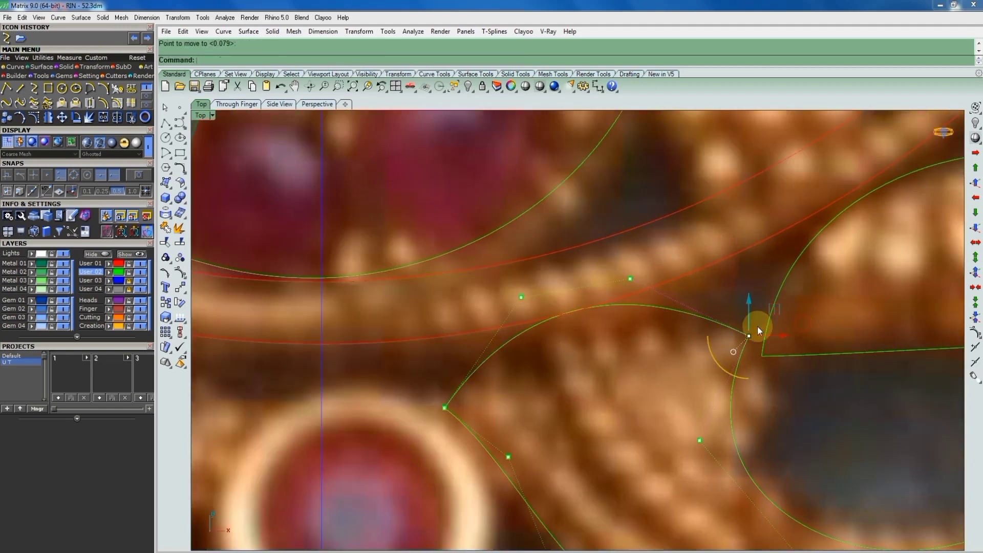
{"action": "scroll", "coordinate": [763, 320], "scroll_direction": "down", "scroll_amount": 1}
{"action": "scroll", "coordinate": [709, 330], "scroll_direction": "down", "scroll_amount": 1}
{"action": "scroll", "coordinate": [690, 353], "scroll_direction": "up", "scroll_amount": 2}
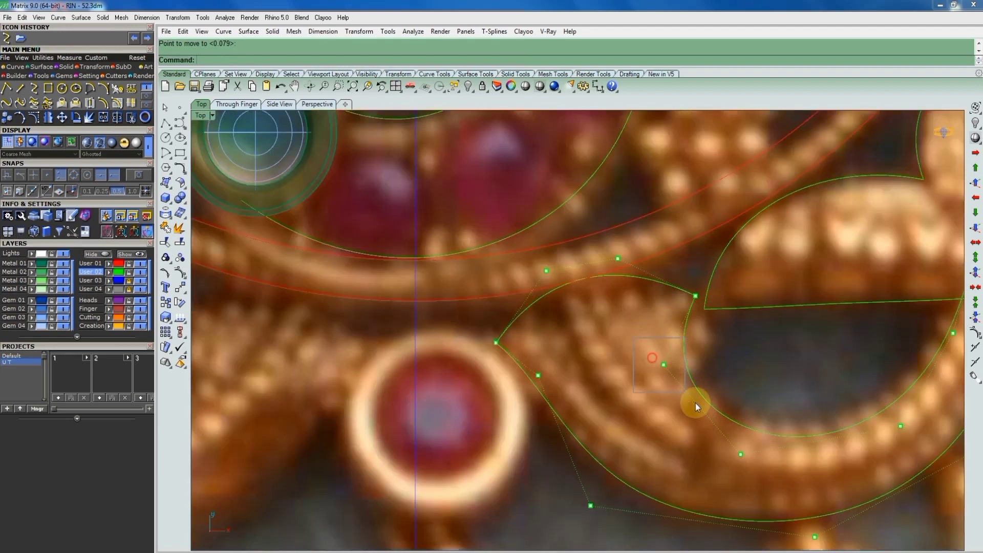
{"action": "scroll", "coordinate": [694, 368], "scroll_direction": "up", "scroll_amount": 1}
{"action": "scroll", "coordinate": [648, 327], "scroll_direction": "down", "scroll_amount": 4}
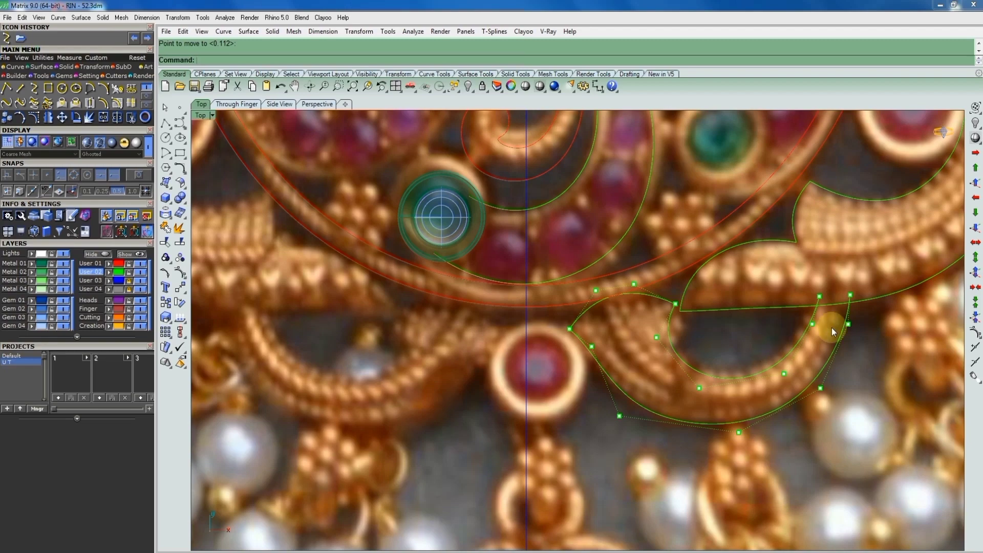
{"action": "scroll", "coordinate": [605, 327], "scroll_direction": "down", "scroll_amount": 3}
{"action": "scroll", "coordinate": [656, 316], "scroll_direction": "down", "scroll_amount": 1}
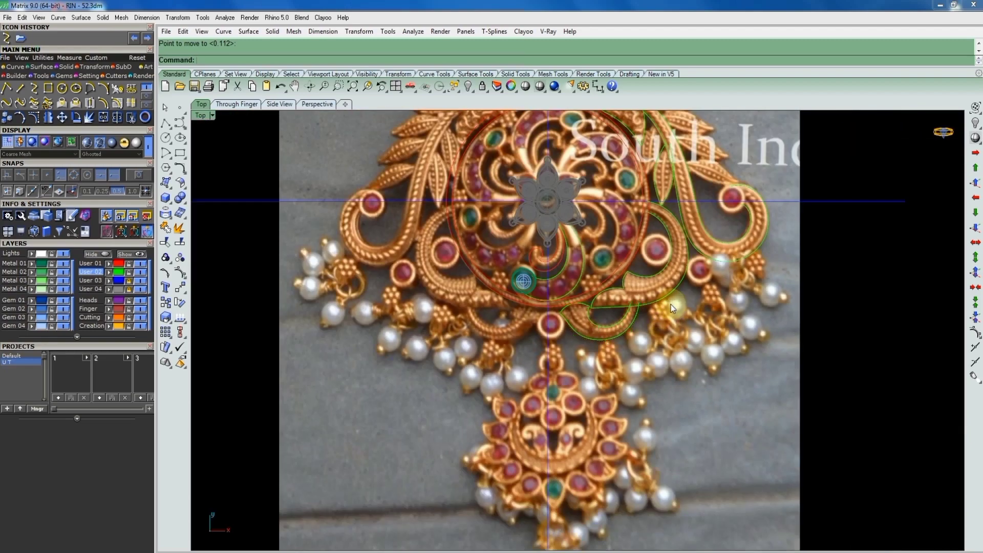
{"action": "scroll", "coordinate": [671, 305], "scroll_direction": "up", "scroll_amount": 2}
{"action": "scroll", "coordinate": [672, 275], "scroll_direction": "up", "scroll_amount": 1}
{"action": "left_click", "coordinate": [643, 302]}
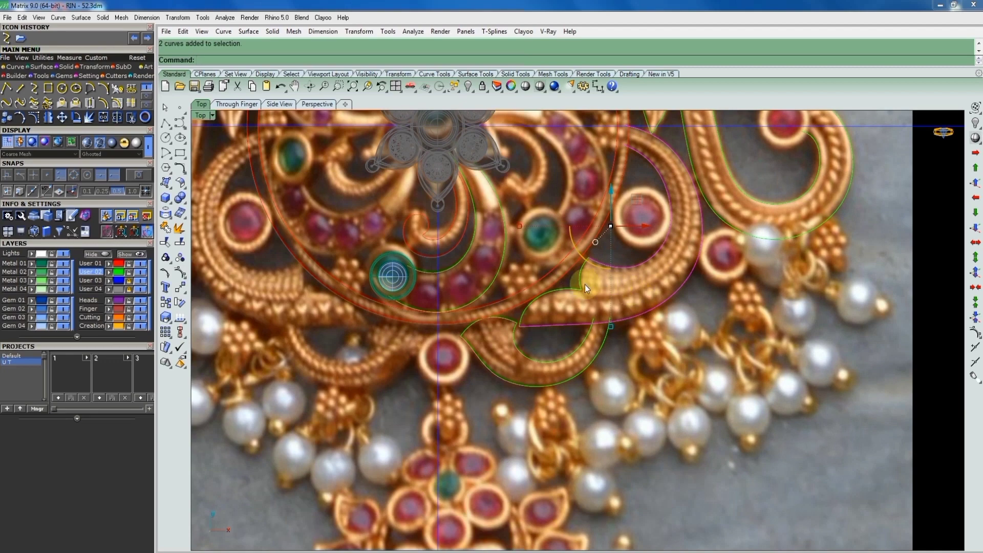
{"action": "scroll", "coordinate": [585, 285], "scroll_direction": "up", "scroll_amount": 2}
{"action": "scroll", "coordinate": [597, 290], "scroll_direction": "down", "scroll_amount": 2}
{"action": "scroll", "coordinate": [614, 247], "scroll_direction": "down", "scroll_amount": 1}
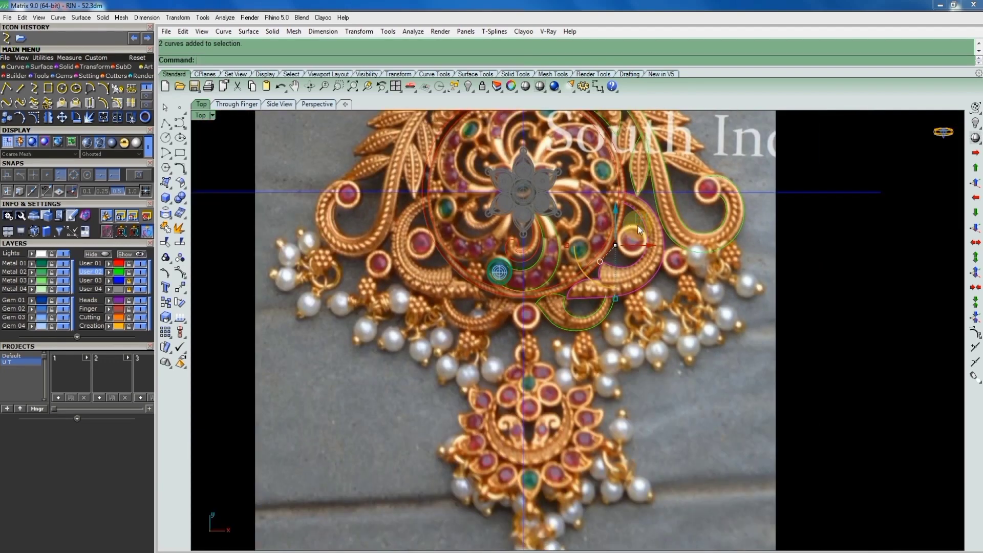
{"action": "left_click", "coordinate": [643, 253]}
{"action": "scroll", "coordinate": [643, 253], "scroll_direction": "up", "scroll_amount": 2}
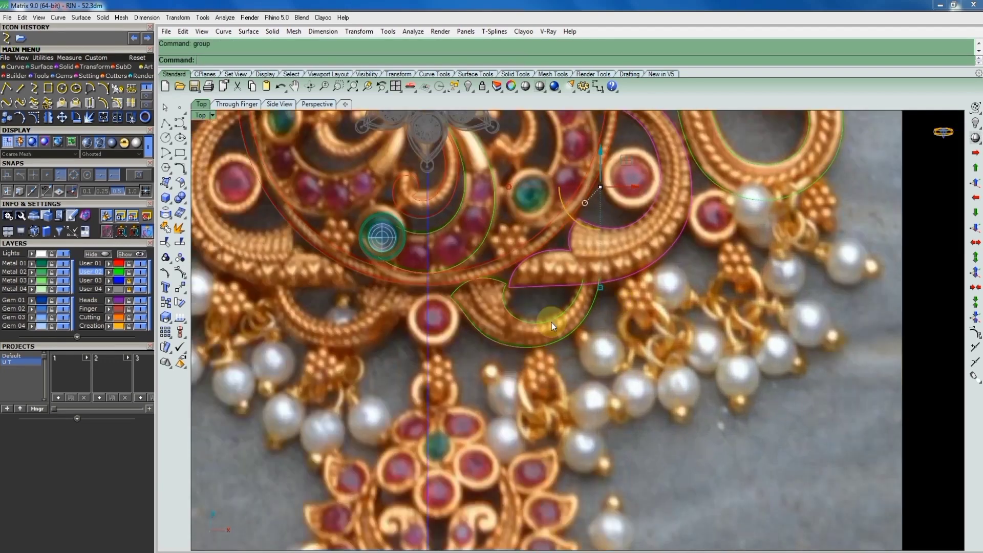
{"action": "left_click", "coordinate": [576, 250]}
{"action": "scroll", "coordinate": [530, 250], "scroll_direction": "up", "scroll_amount": 2}
Delete two redundant control points near the upper scroll curve's corner, then select the corner point
{"action": "scroll", "coordinate": [549, 258], "scroll_direction": "down", "scroll_amount": 3}
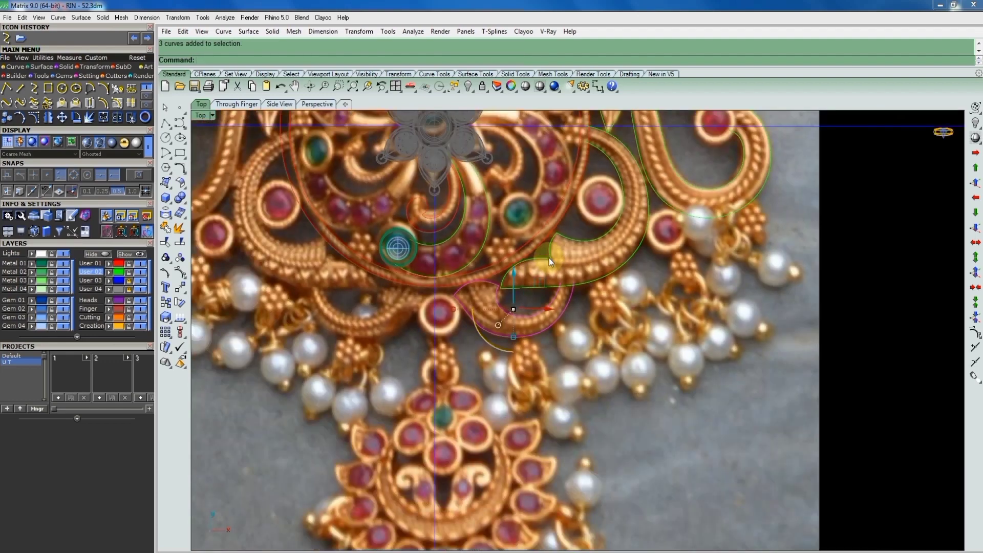
{"action": "scroll", "coordinate": [510, 270], "scroll_direction": "up", "scroll_amount": 3}
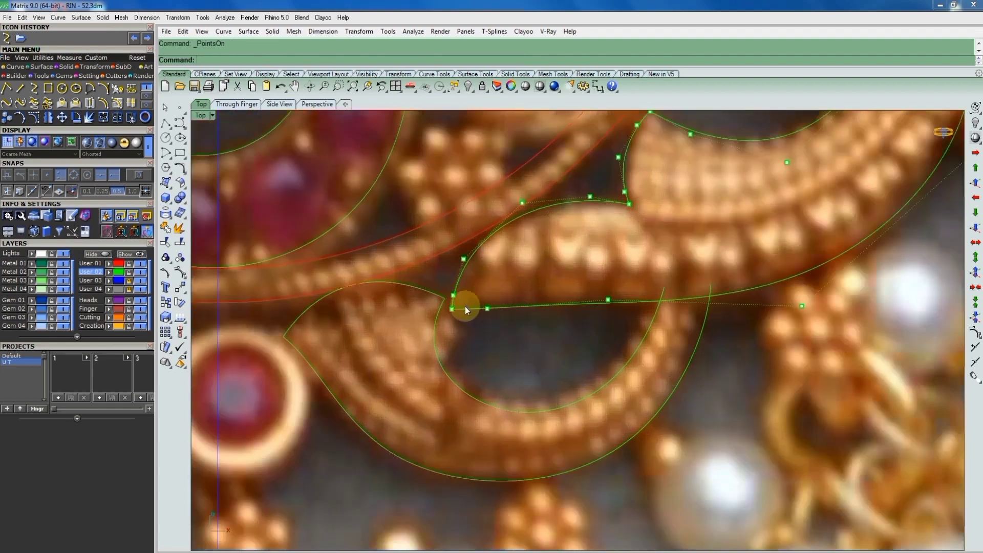
{"action": "scroll", "coordinate": [465, 306], "scroll_direction": "up", "scroll_amount": 3}
{"action": "left_click", "coordinate": [435, 274]}
{"action": "key", "text": "Delete"}
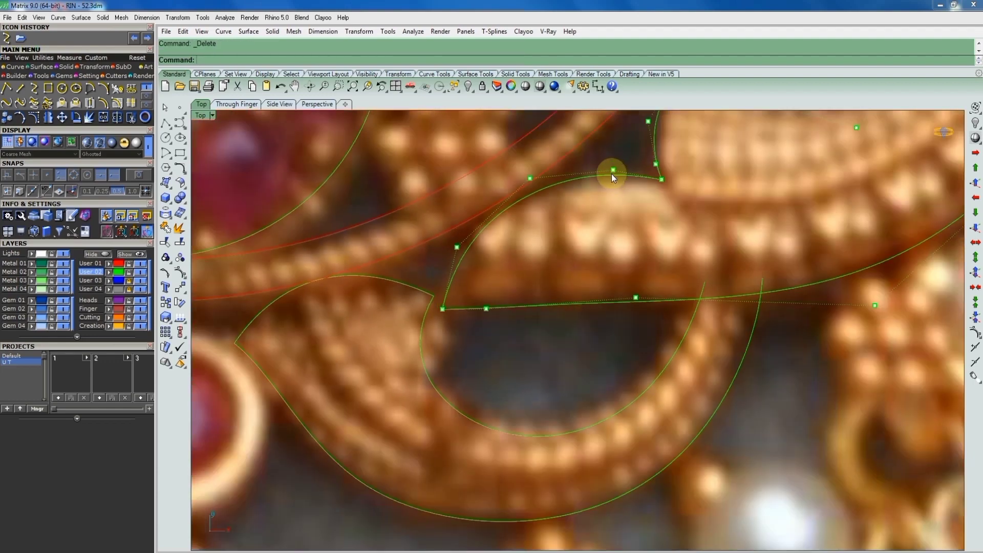
{"action": "left_click", "coordinate": [613, 169]}
{"action": "key", "text": "Delete"}
{"action": "scroll", "coordinate": [596, 182], "scroll_direction": "down", "scroll_amount": 3}
{"action": "scroll", "coordinate": [610, 167], "scroll_direction": "up", "scroll_amount": 3}
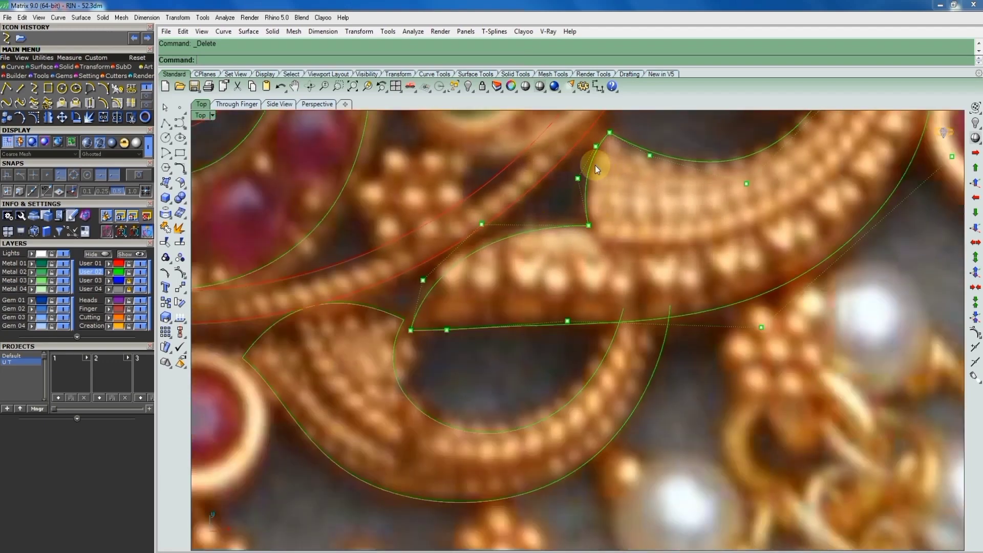
{"action": "scroll", "coordinate": [596, 165], "scroll_direction": "up", "scroll_amount": 3}
{"action": "left_click", "coordinate": [572, 185]}
{"action": "scroll", "coordinate": [558, 267], "scroll_direction": "down", "scroll_amount": 3}
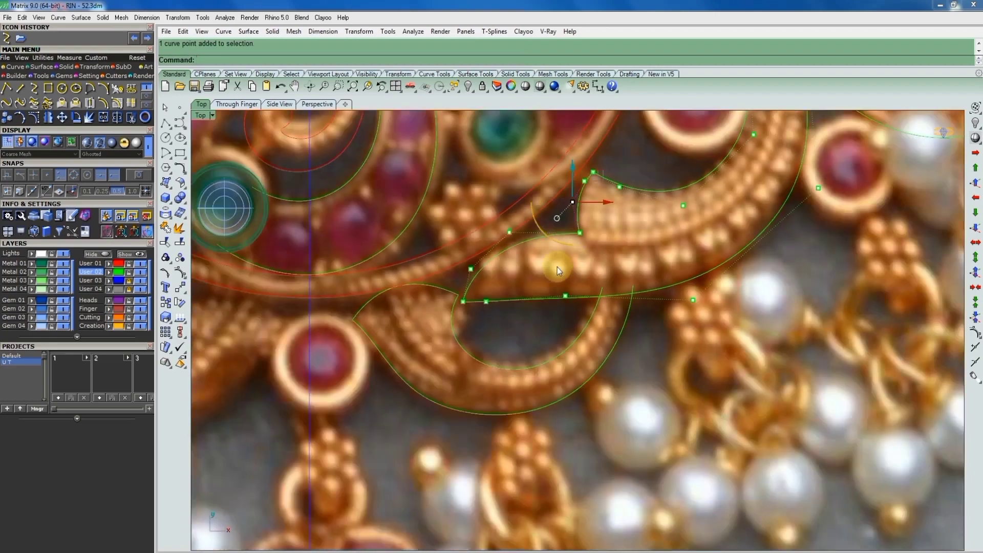
{"action": "scroll", "coordinate": [488, 305], "scroll_direction": "up", "scroll_amount": 1}
{"action": "scroll", "coordinate": [490, 313], "scroll_direction": "up", "scroll_amount": 1}
{"action": "scroll", "coordinate": [561, 305], "scroll_direction": "down", "scroll_amount": 3}
{"action": "scroll", "coordinate": [575, 305], "scroll_direction": "down", "scroll_amount": 2}
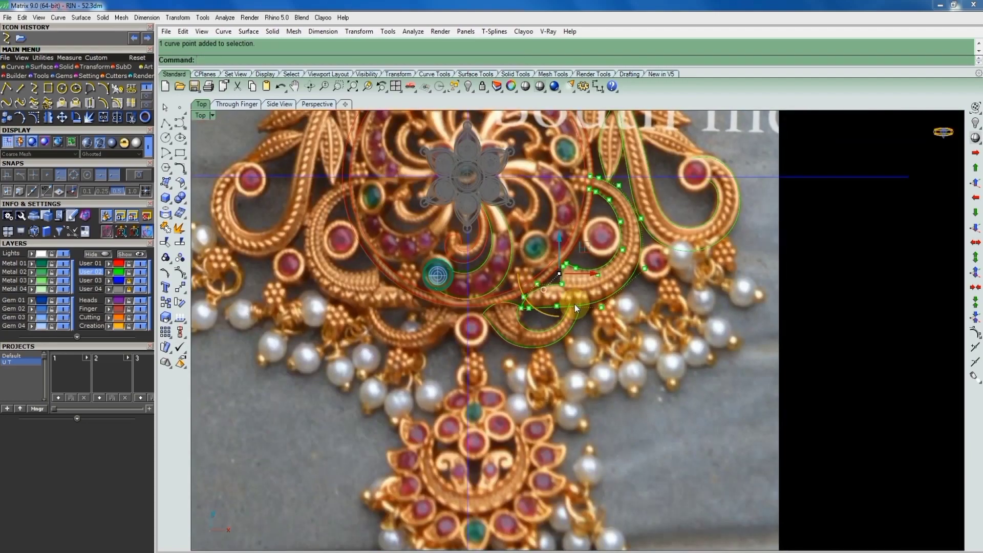
{"action": "scroll", "coordinate": [607, 175], "scroll_direction": "up", "scroll_amount": 3}
{"action": "scroll", "coordinate": [578, 242], "scroll_direction": "up", "scroll_amount": 3}
Delete the corner control point and nudge the two tip points left onto the scroll
{"action": "key", "text": "Delete"}
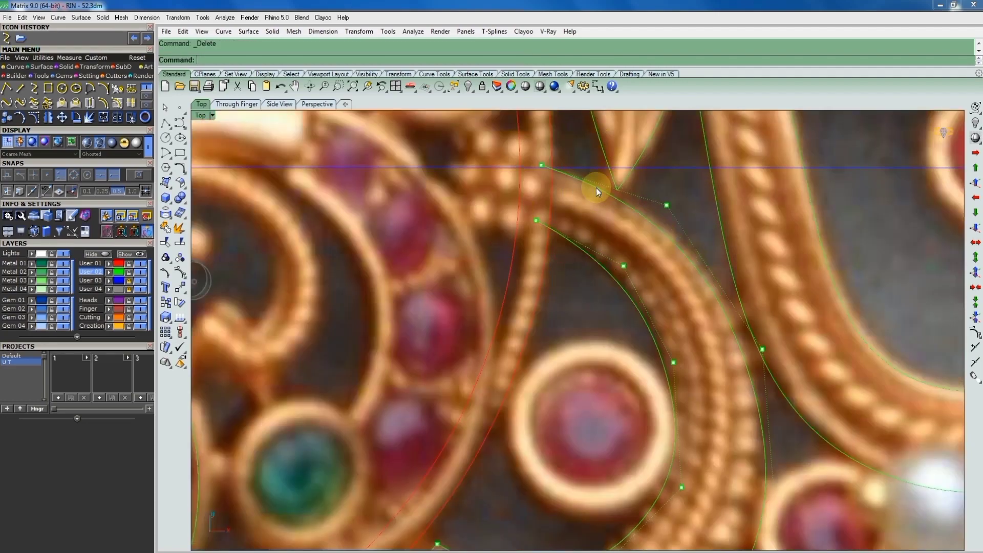
{"action": "scroll", "coordinate": [596, 195], "scroll_direction": "down", "scroll_amount": 3}
{"action": "scroll", "coordinate": [573, 192], "scroll_direction": "up", "scroll_amount": 3}
{"action": "scroll", "coordinate": [533, 164], "scroll_direction": "up", "scroll_amount": 1}
{"action": "left_click_drag", "start_coordinate": [507, 147], "coordinate": [595, 259]}
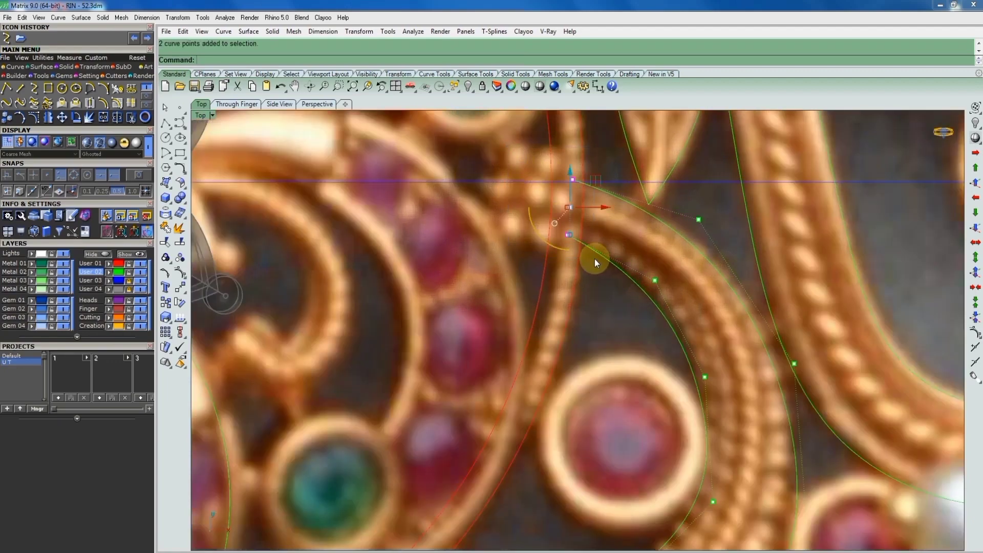
{"action": "scroll", "coordinate": [595, 207], "scroll_direction": "down", "scroll_amount": 3}
{"action": "scroll", "coordinate": [596, 207], "scroll_direction": "up", "scroll_amount": 3}
{"action": "left_click_drag", "start_coordinate": [595, 206], "coordinate": [597, 209]}
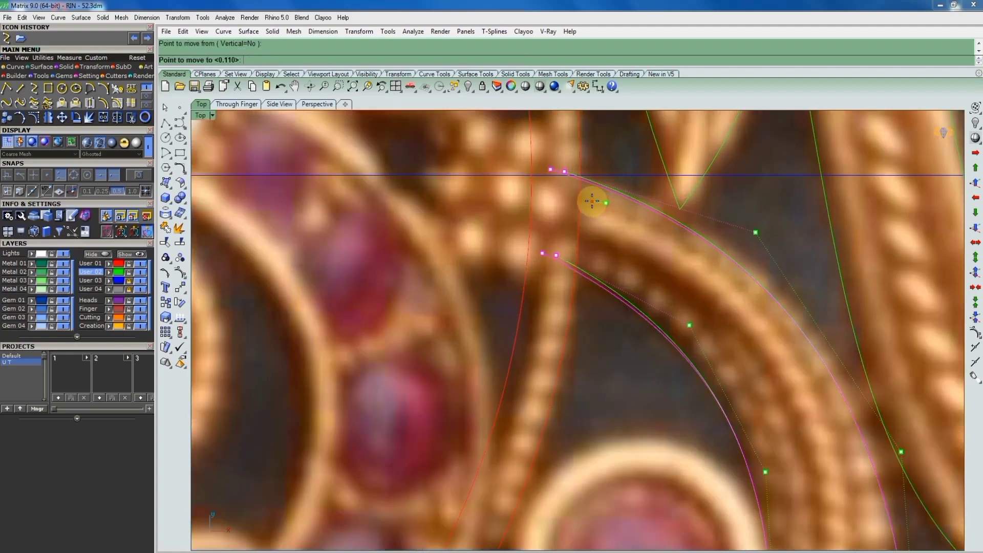
Rotate the two tip control points so the curve ends follow the scroll
{"action": "scroll", "coordinate": [594, 211], "scroll_direction": "down", "scroll_amount": 1}
{"action": "key", "text": "Return"}
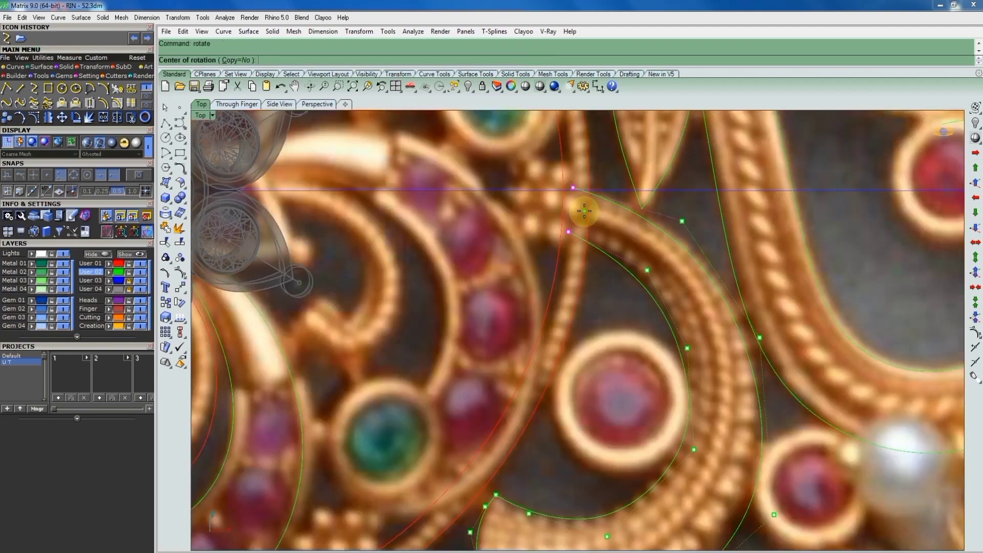
{"action": "scroll", "coordinate": [582, 209], "scroll_direction": "up", "scroll_amount": 3}
{"action": "left_click", "coordinate": [578, 199]}
{"action": "left_click", "coordinate": [671, 276]}
{"action": "left_click", "coordinate": [610, 226]}
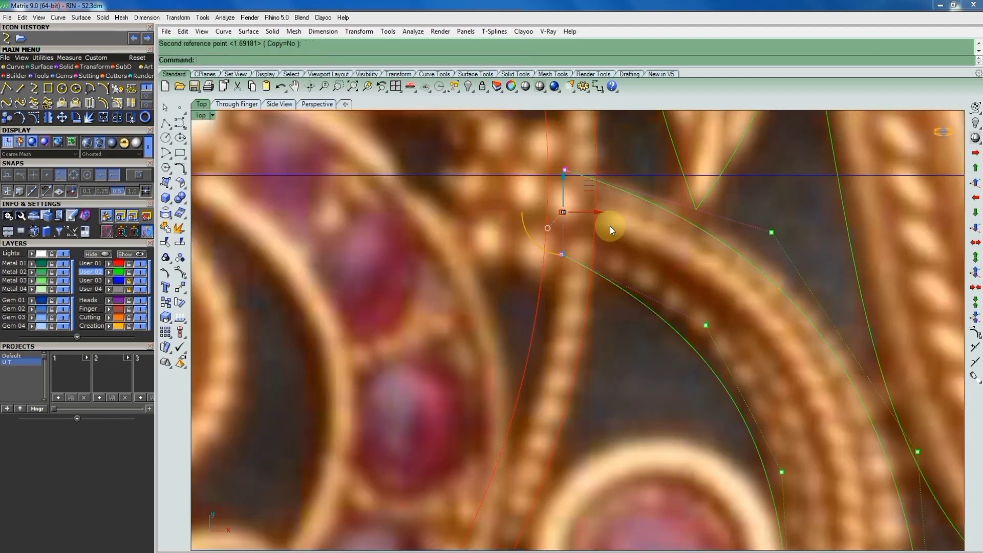
Move the four control points along the scroll's top toward its edge
{"action": "scroll", "coordinate": [675, 218], "scroll_direction": "down", "scroll_amount": 3}
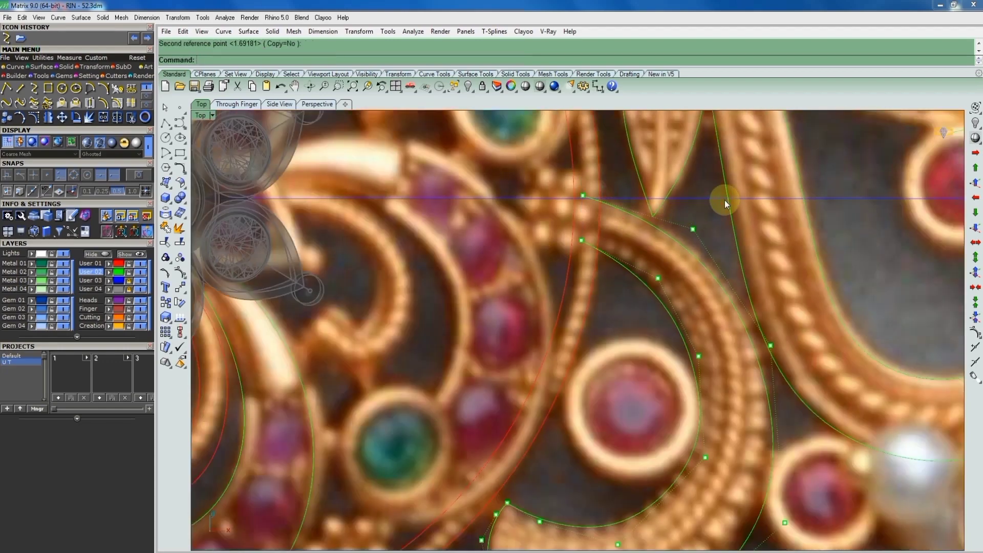
{"action": "scroll", "coordinate": [610, 260], "scroll_direction": "down", "scroll_amount": 3}
{"action": "scroll", "coordinate": [568, 278], "scroll_direction": "up", "scroll_amount": 3}
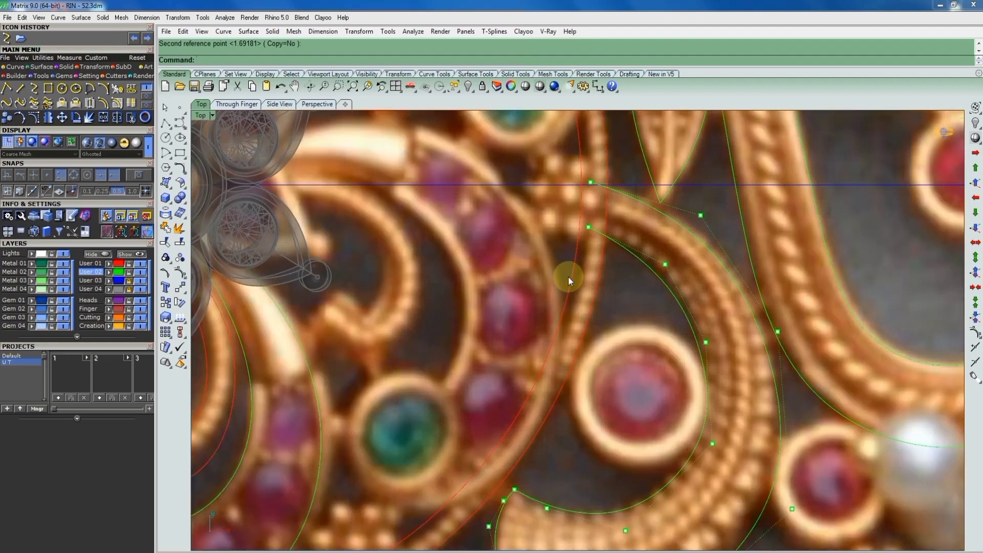
{"action": "scroll", "coordinate": [564, 205], "scroll_direction": "up", "scroll_amount": 2}
{"action": "left_click_drag", "start_coordinate": [565, 130], "coordinate": [794, 324]}
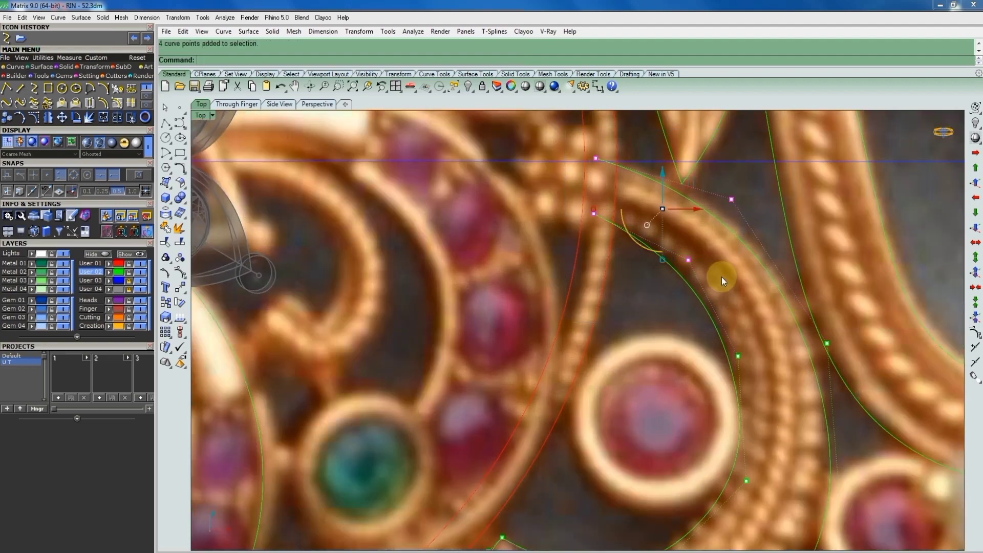
{"action": "key", "text": "Up"}
{"action": "key", "text": "Up"}
{"action": "type", "text": "m"}
{"action": "key", "text": "Return"}
{"action": "left_click", "coordinate": [637, 274]}
{"action": "scroll", "coordinate": [630, 270], "scroll_direction": "up", "scroll_amount": 2}
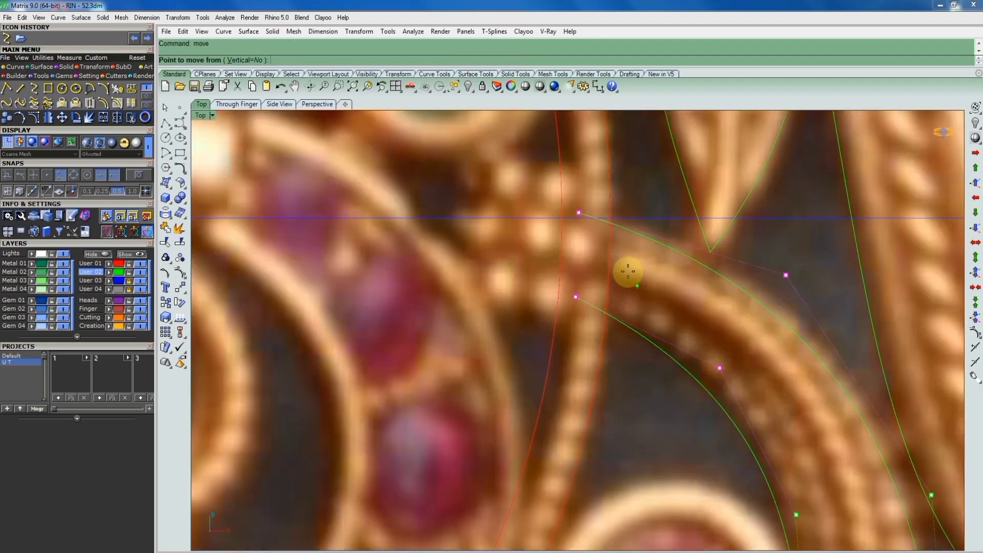
{"action": "scroll", "coordinate": [625, 269], "scroll_direction": "up", "scroll_amount": 2}
{"action": "scroll", "coordinate": [616, 268], "scroll_direction": "down", "scroll_amount": 3}
{"action": "scroll", "coordinate": [681, 279], "scroll_direction": "down", "scroll_amount": 1}
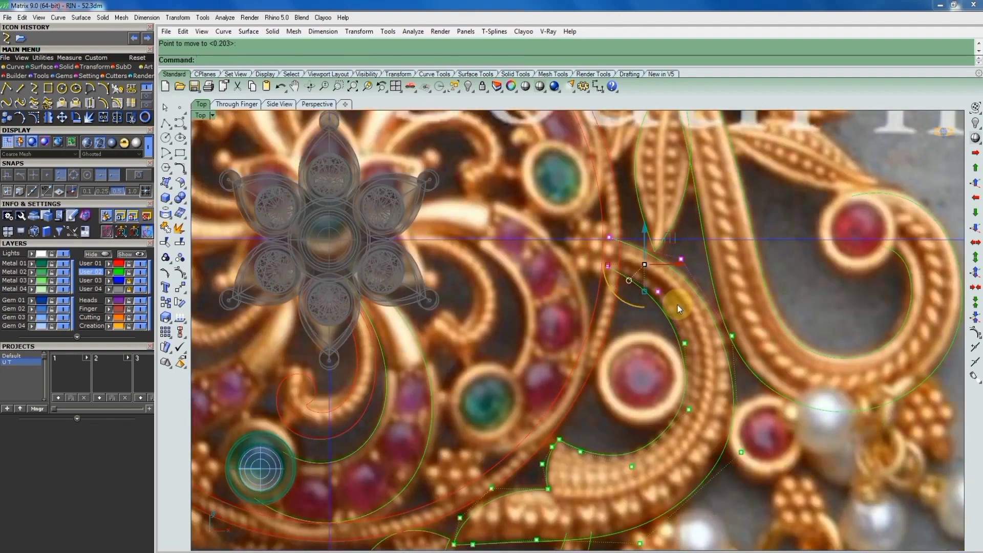
{"action": "scroll", "coordinate": [677, 305], "scroll_direction": "up", "scroll_amount": 3}
Shift two upper-edge control points onto the beaded scroll edge
{"action": "left_click_drag", "start_coordinate": [637, 310], "coordinate": [722, 227]}
{"action": "scroll", "coordinate": [696, 256], "scroll_direction": "up", "scroll_amount": 2}
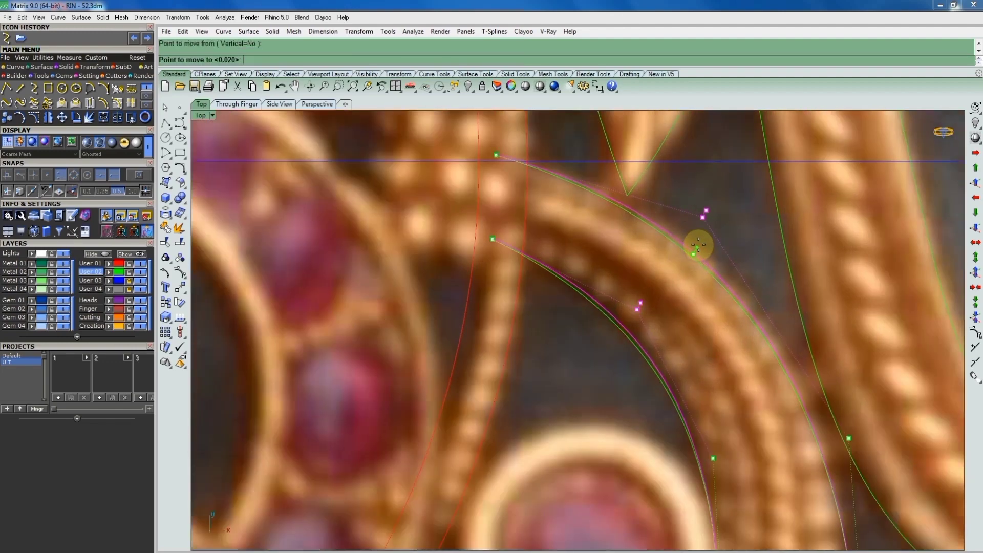
{"action": "scroll", "coordinate": [626, 210], "scroll_direction": "down", "scroll_amount": 2}
{"action": "scroll", "coordinate": [709, 386], "scroll_direction": "down", "scroll_amount": 2}
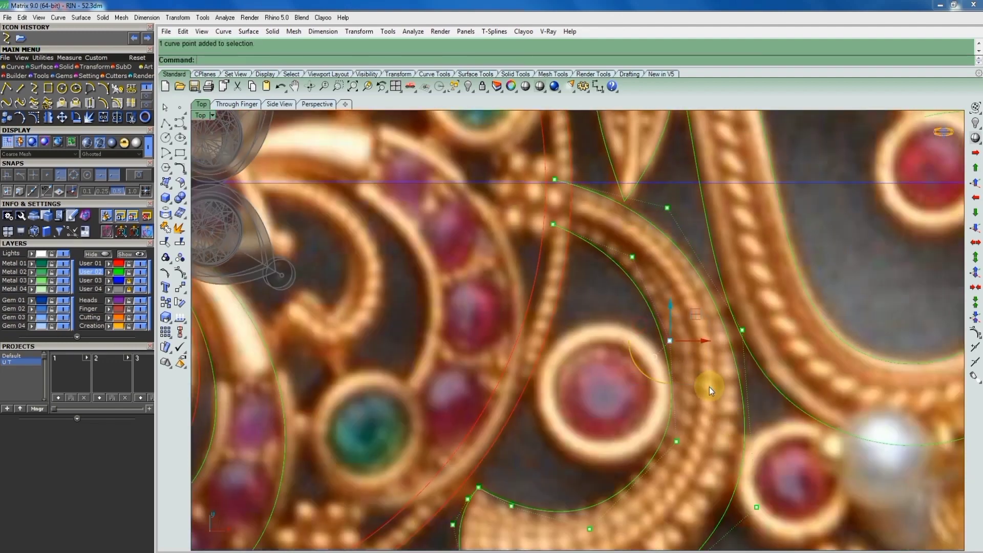
{"action": "scroll", "coordinate": [714, 343], "scroll_direction": "down", "scroll_amount": 1}
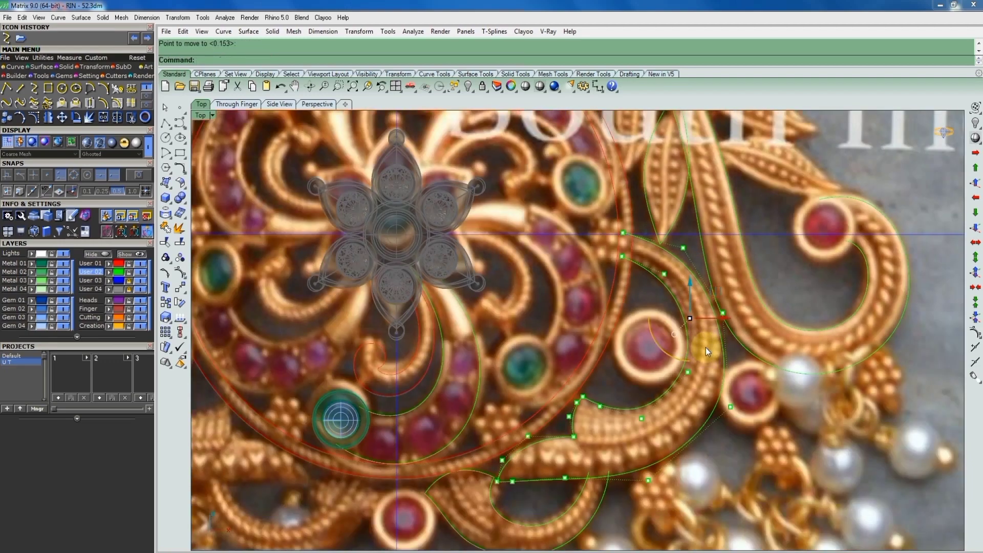
{"action": "scroll", "coordinate": [706, 348], "scroll_direction": "up", "scroll_amount": 2}
{"action": "scroll", "coordinate": [758, 280], "scroll_direction": "up", "scroll_amount": 2}
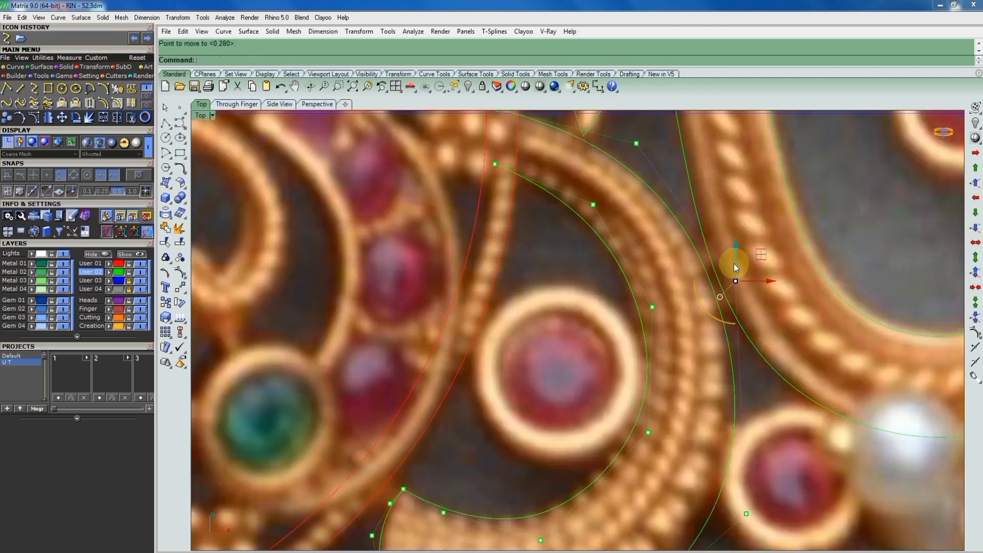
{"action": "scroll", "coordinate": [718, 223], "scroll_direction": "down", "scroll_amount": 2}
{"action": "scroll", "coordinate": [727, 254], "scroll_direction": "up", "scroll_amount": 2}
{"action": "scroll", "coordinate": [737, 247], "scroll_direction": "up", "scroll_amount": 2}
{"action": "type", "text": "move"}
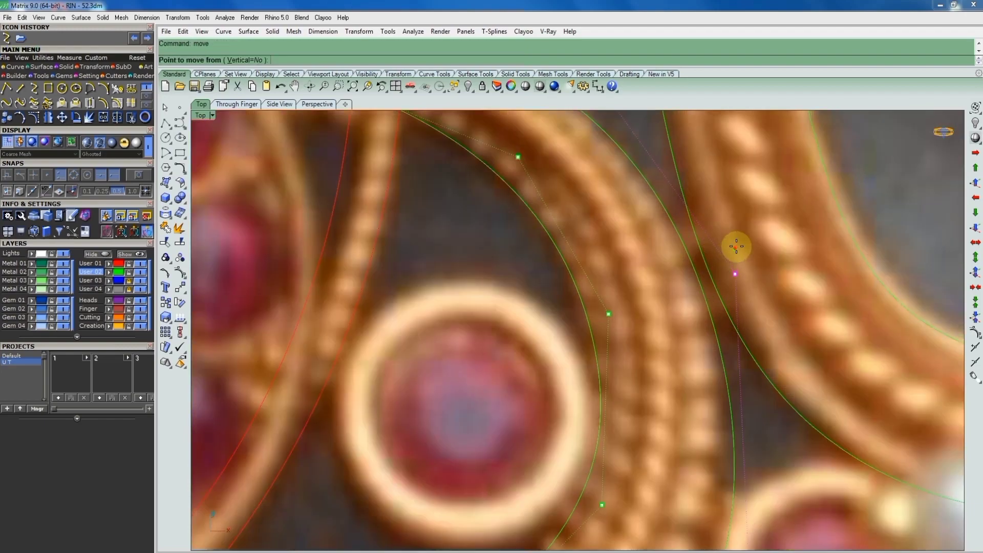
{"action": "left_click", "coordinate": [736, 246]}
{"action": "scroll", "coordinate": [685, 218], "scroll_direction": "down", "scroll_amount": 2}
{"action": "scroll", "coordinate": [680, 190], "scroll_direction": "down", "scroll_amount": 1}
{"action": "scroll", "coordinate": [633, 180], "scroll_direction": "up", "scroll_amount": 3}
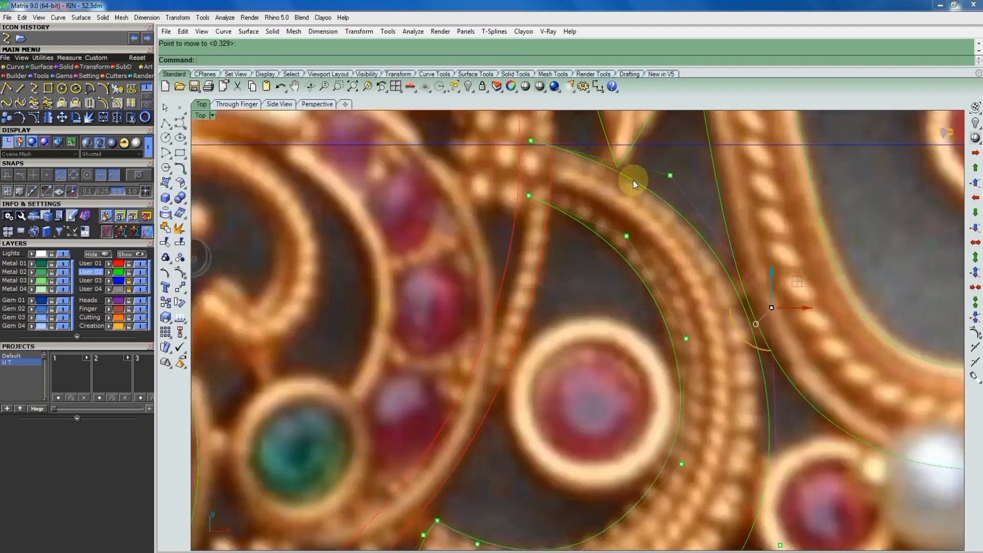
{"action": "scroll", "coordinate": [724, 287], "scroll_direction": "down", "scroll_amount": 3}
{"action": "scroll", "coordinate": [692, 213], "scroll_direction": "up", "scroll_amount": 2}
{"action": "scroll", "coordinate": [691, 212], "scroll_direction": "up", "scroll_amount": 1}
{"action": "left_click", "coordinate": [692, 214]}
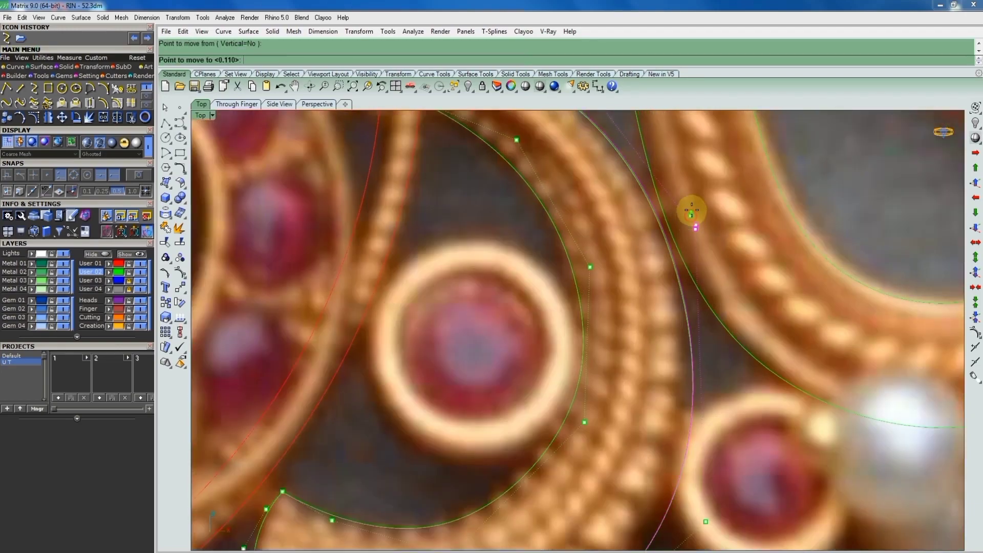
{"action": "scroll", "coordinate": [691, 215], "scroll_direction": "down", "scroll_amount": 3}
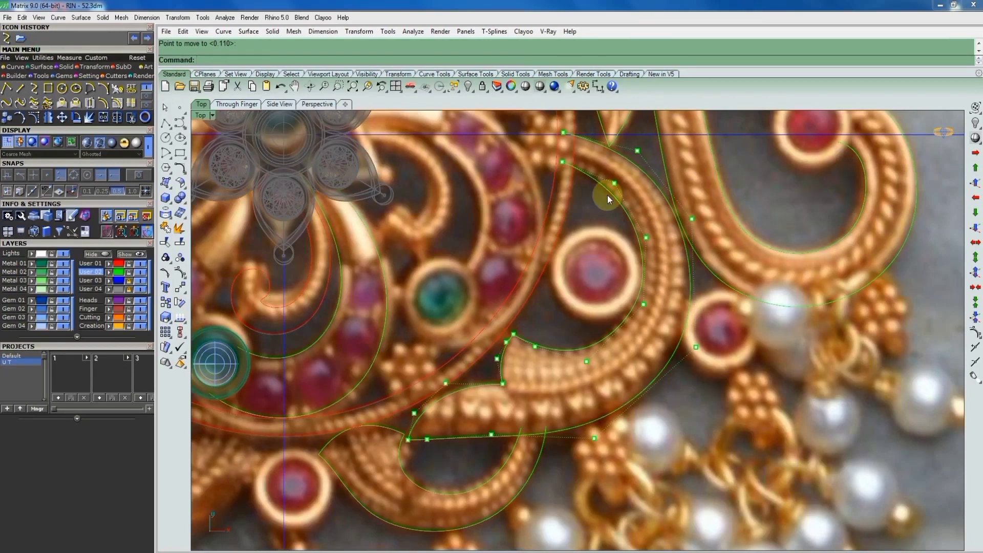
Move a single outer-curve control point onto the scroll's edge
{"action": "scroll", "coordinate": [608, 194], "scroll_direction": "down", "scroll_amount": 2}
{"action": "scroll", "coordinate": [585, 244], "scroll_direction": "down", "scroll_amount": 2}
{"action": "scroll", "coordinate": [600, 211], "scroll_direction": "up", "scroll_amount": 3}
{"action": "scroll", "coordinate": [610, 198], "scroll_direction": "up", "scroll_amount": 2}
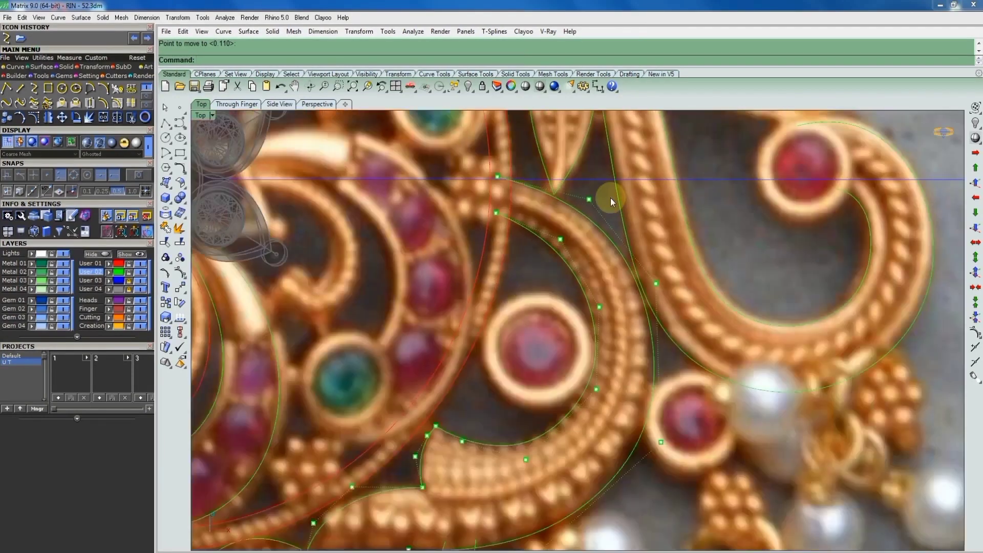
{"action": "scroll", "coordinate": [575, 236], "scroll_direction": "down", "scroll_amount": 2}
{"action": "scroll", "coordinate": [539, 221], "scroll_direction": "up", "scroll_amount": 3}
{"action": "left_click_drag", "start_coordinate": [527, 268], "coordinate": [593, 204]}
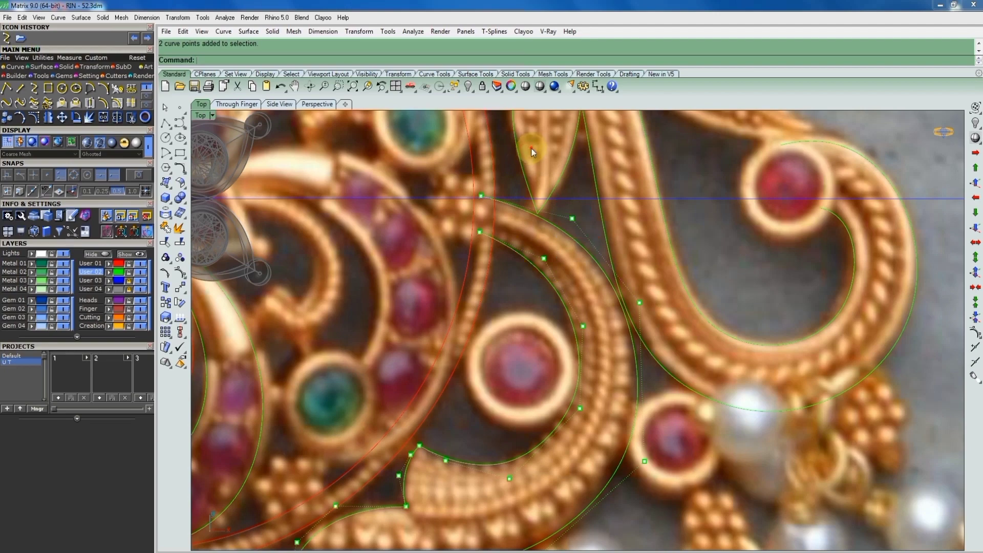
{"action": "left_click", "coordinate": [572, 219]}
{"action": "type", "text": "m"}
{"action": "key", "text": "Return"}
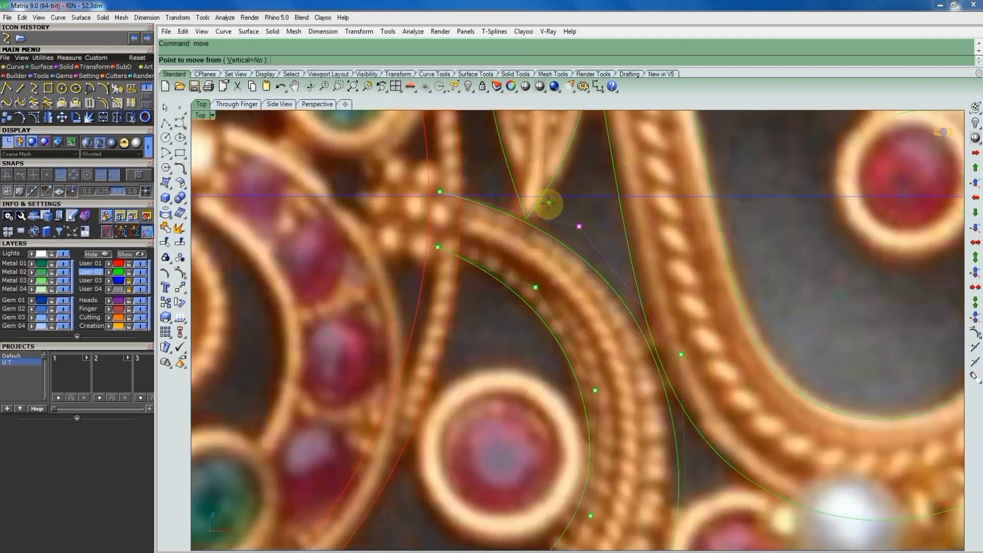
{"action": "scroll", "coordinate": [573, 219], "scroll_direction": "up", "scroll_amount": 3}
{"action": "left_click", "coordinate": [590, 234]}
{"action": "left_click", "coordinate": [577, 228]}
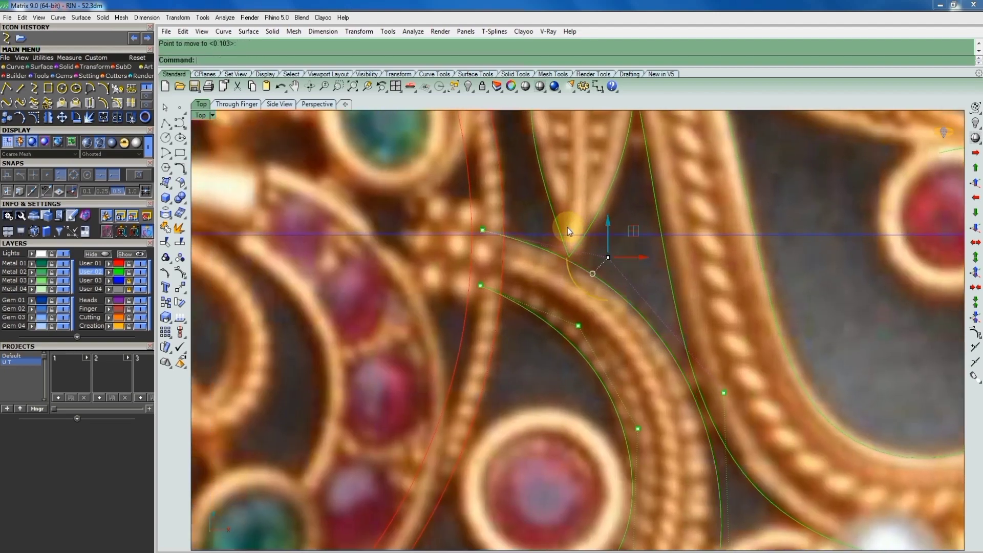
Reposition a control point near the leaf tip and pan to review the scroll curves
{"action": "scroll", "coordinate": [568, 227], "scroll_direction": "down", "scroll_amount": 2}
{"action": "scroll", "coordinate": [586, 262], "scroll_direction": "up", "scroll_amount": 3}
{"action": "left_click", "coordinate": [600, 256]}
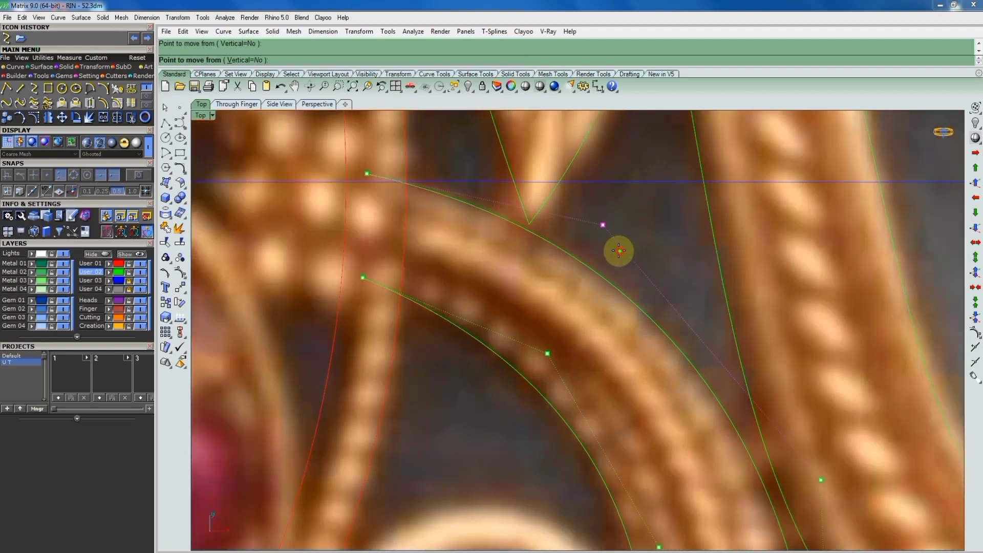
{"action": "scroll", "coordinate": [568, 250], "scroll_direction": "down", "scroll_amount": 2}
{"action": "scroll", "coordinate": [616, 254], "scroll_direction": "down", "scroll_amount": 3}
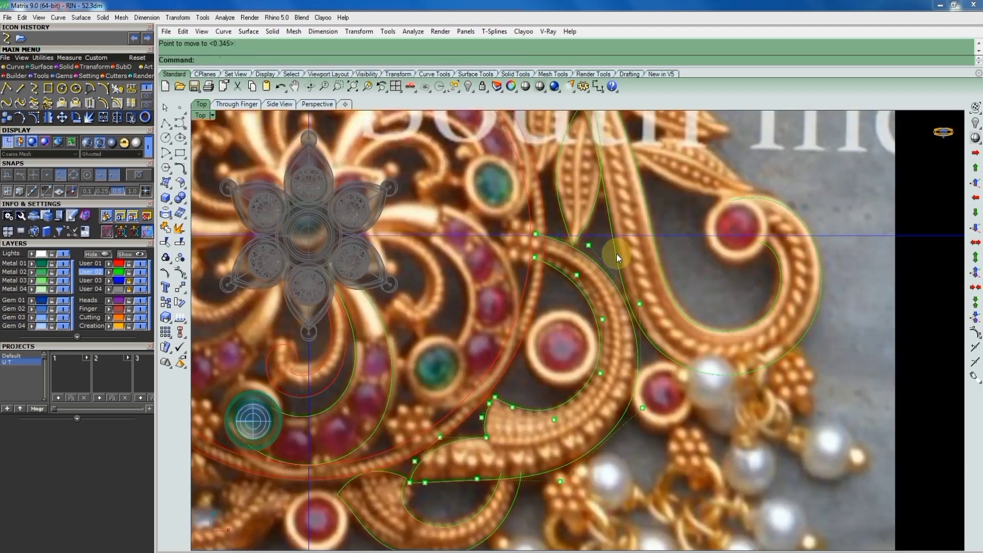
{"action": "scroll", "coordinate": [593, 285], "scroll_direction": "up", "scroll_amount": 3}
{"action": "scroll", "coordinate": [575, 275], "scroll_direction": "up", "scroll_amount": 3}
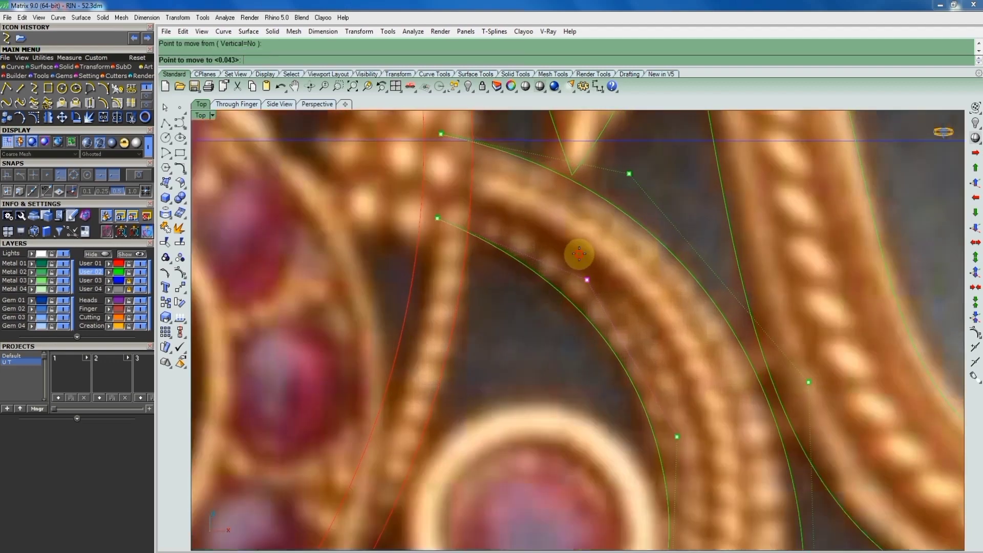
{"action": "scroll", "coordinate": [570, 226], "scroll_direction": "down", "scroll_amount": 3}
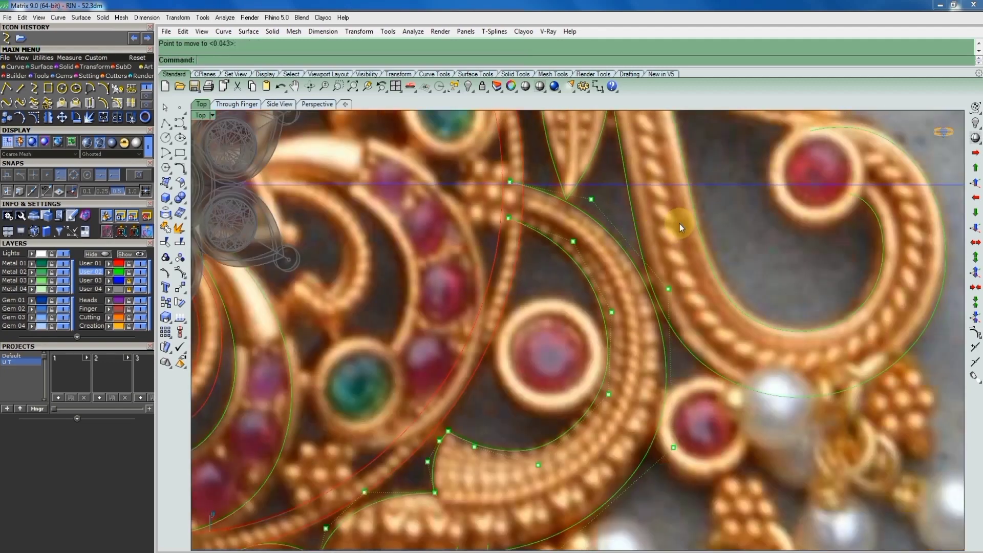
{"action": "scroll", "coordinate": [681, 223], "scroll_direction": "down", "scroll_amount": 2}
{"action": "scroll", "coordinate": [607, 250], "scroll_direction": "down", "scroll_amount": 1}
{"action": "scroll", "coordinate": [549, 200], "scroll_direction": "up", "scroll_amount": 2}
{"action": "scroll", "coordinate": [484, 168], "scroll_direction": "up", "scroll_amount": 2}
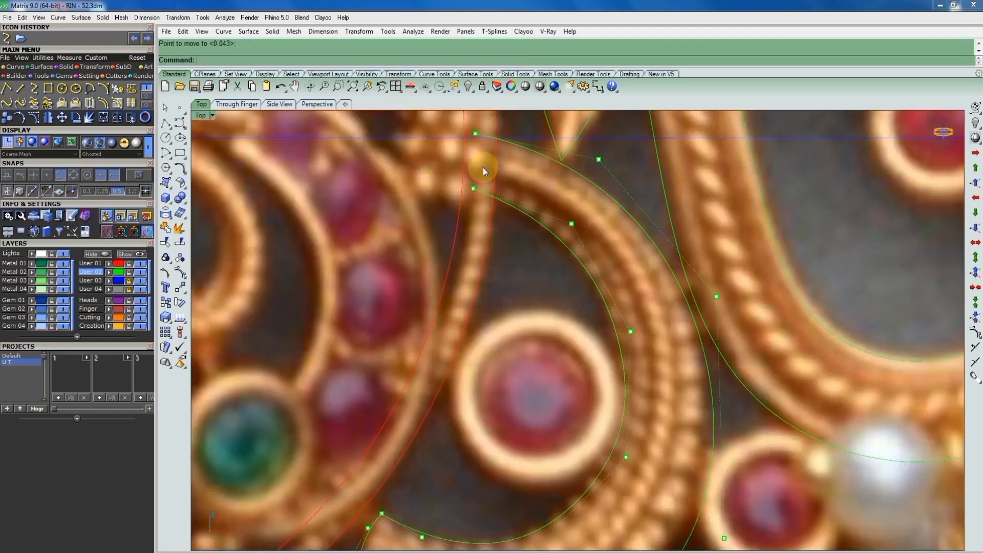
{"action": "right_click_drag", "start_coordinate": [483, 168], "coordinate": [527, 236]}
{"action": "scroll", "coordinate": [523, 220], "scroll_direction": "up", "scroll_amount": 2}
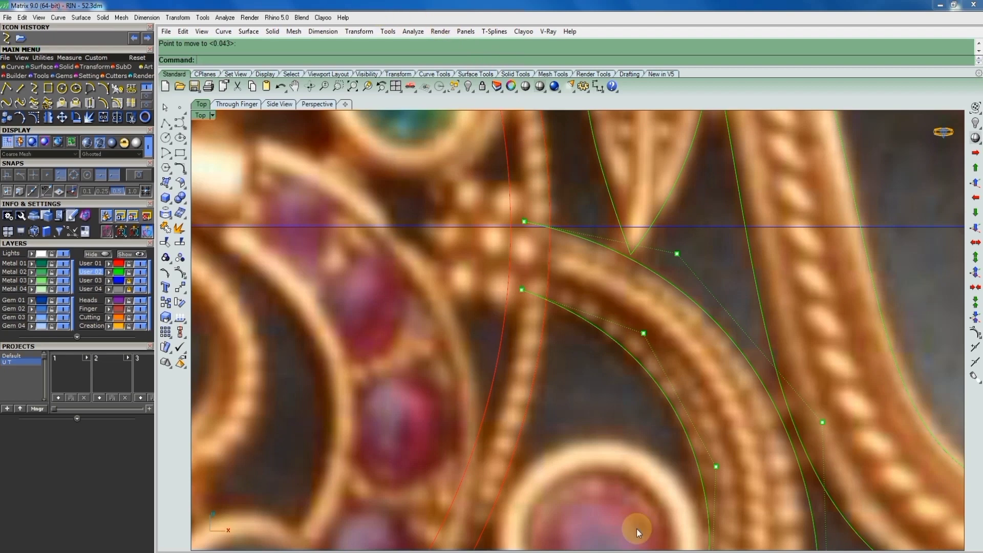
{"action": "scroll", "coordinate": [512, 277], "scroll_direction": "down", "scroll_amount": 3}
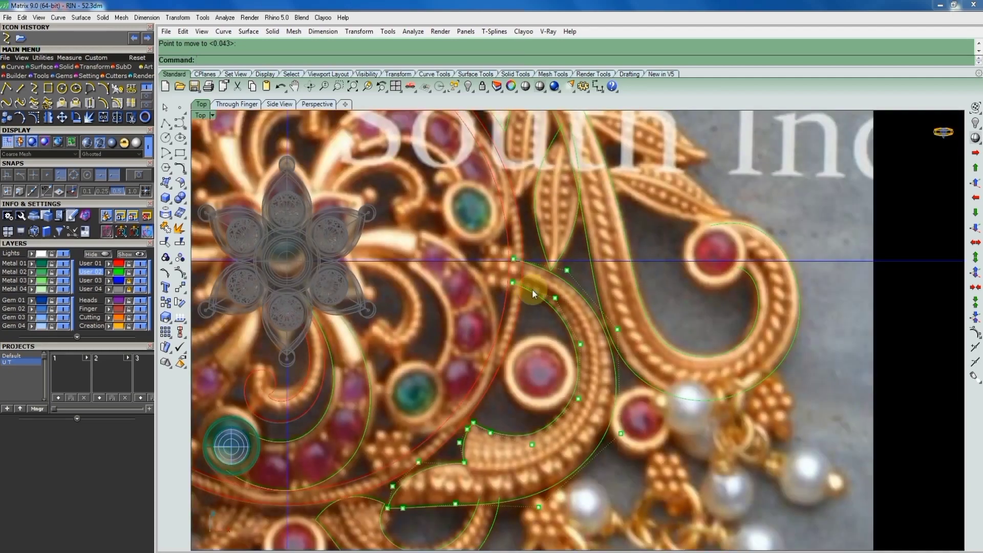
{"action": "scroll", "coordinate": [608, 352], "scroll_direction": "up", "scroll_amount": 2}
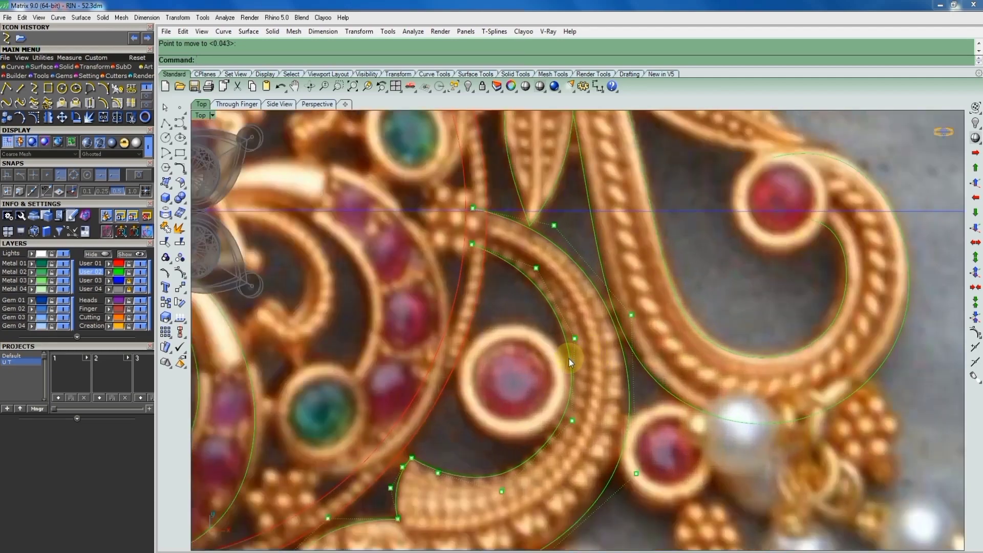
Move the first inner-curve control point onto the beaded edge
{"action": "left_click", "coordinate": [570, 358]}
{"action": "scroll", "coordinate": [569, 358], "scroll_direction": "up", "scroll_amount": 2}
{"action": "key", "text": "Return"}
{"action": "left_click", "coordinate": [590, 344]}
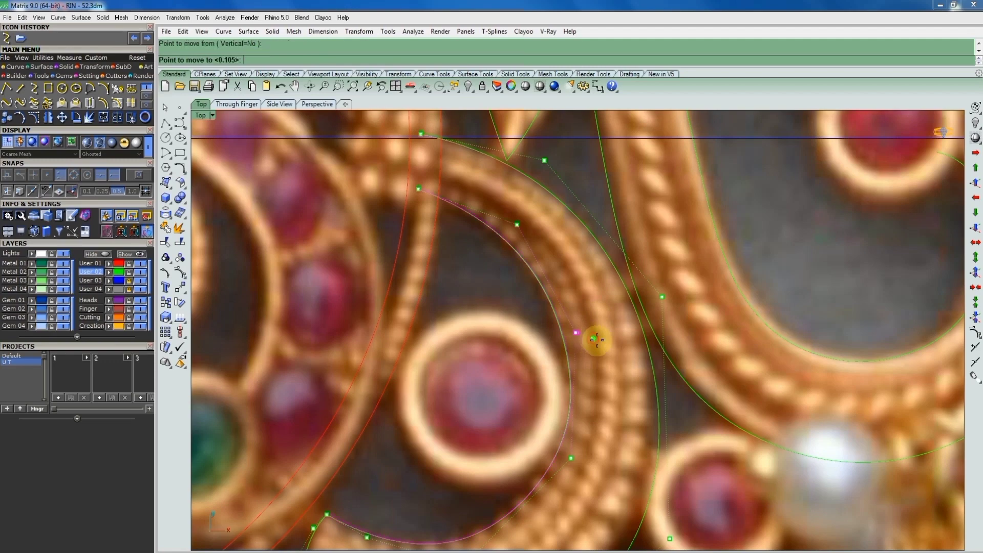
{"action": "left_click", "coordinate": [598, 309]}
{"action": "scroll", "coordinate": [589, 343], "scroll_direction": "down", "scroll_amount": 3}
{"action": "scroll", "coordinate": [573, 352], "scroll_direction": "up", "scroll_amount": 2}
Move the next inner-curve control points along the scroll's inner edge
{"action": "left_click", "coordinate": [572, 339]}
{"action": "key", "text": "Return"}
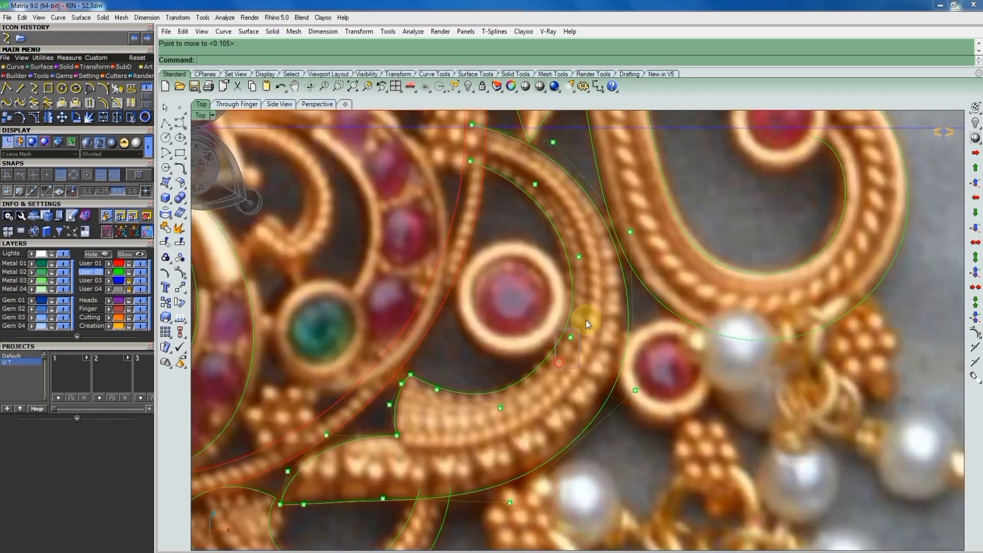
{"action": "left_click", "coordinate": [594, 318]}
{"action": "scroll", "coordinate": [592, 332], "scroll_direction": "down", "scroll_amount": 2}
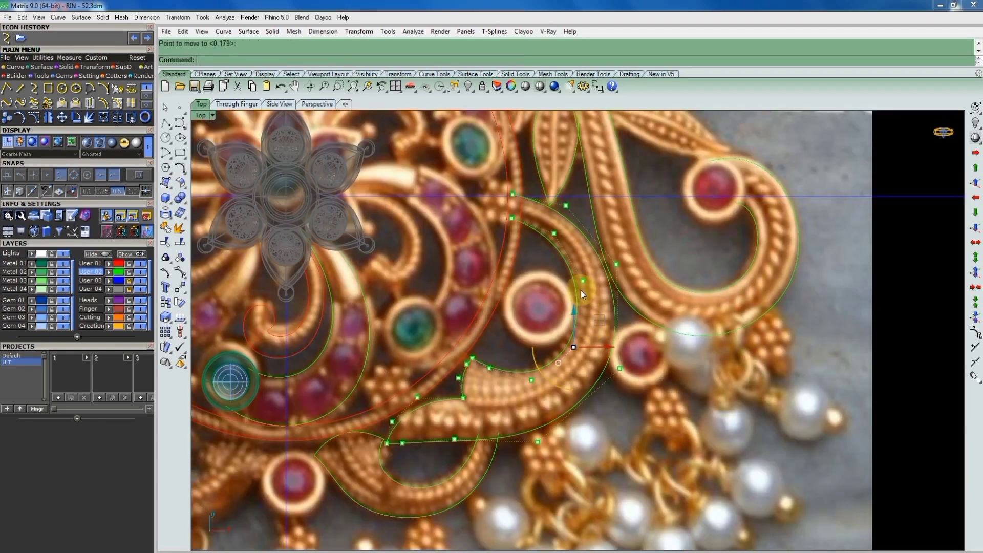
{"action": "scroll", "coordinate": [581, 290], "scroll_direction": "up", "scroll_amount": 3}
{"action": "key", "text": "Return"}
{"action": "scroll", "coordinate": [611, 315], "scroll_direction": "up", "scroll_amount": 1}
{"action": "left_click", "coordinate": [610, 315]}
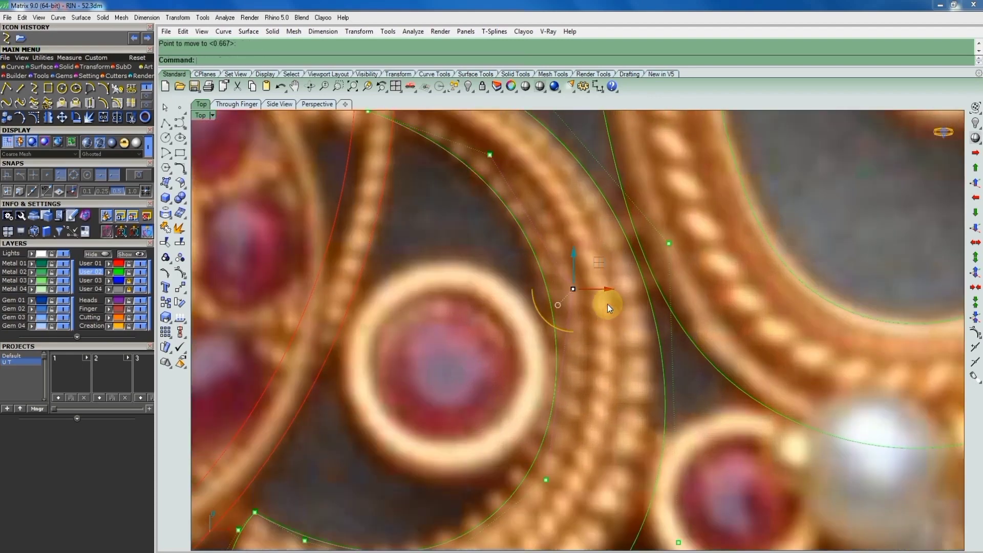
{"action": "scroll", "coordinate": [604, 332], "scroll_direction": "down", "scroll_amount": 2}
{"action": "scroll", "coordinate": [585, 405], "scroll_direction": "up", "scroll_amount": 1}
{"action": "type", "text": "move"}
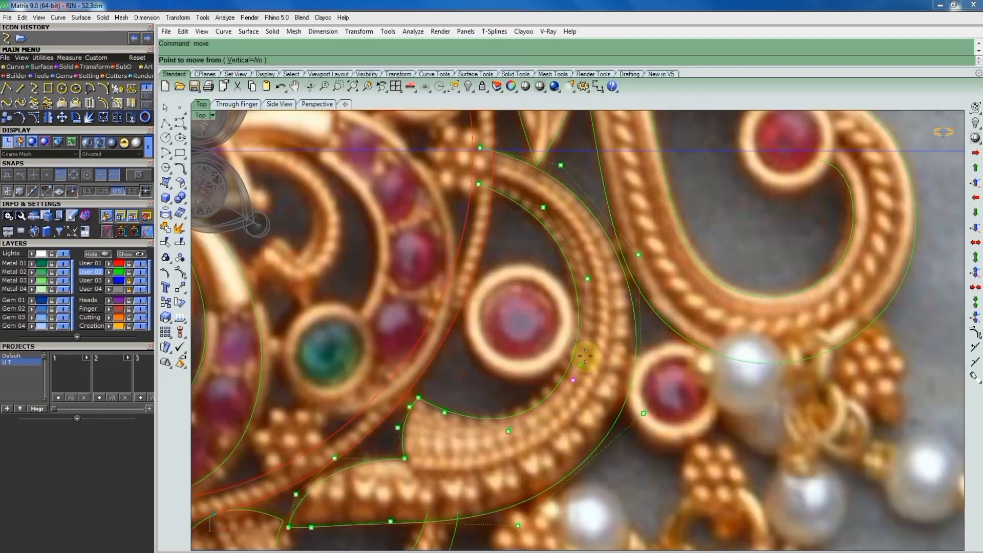
{"action": "scroll", "coordinate": [588, 351], "scroll_direction": "up", "scroll_amount": 1}
{"action": "left_click", "coordinate": [589, 354]}
{"action": "scroll", "coordinate": [562, 345], "scroll_direction": "down", "scroll_amount": 2}
{"action": "scroll", "coordinate": [562, 346], "scroll_direction": "up", "scroll_amount": 2}
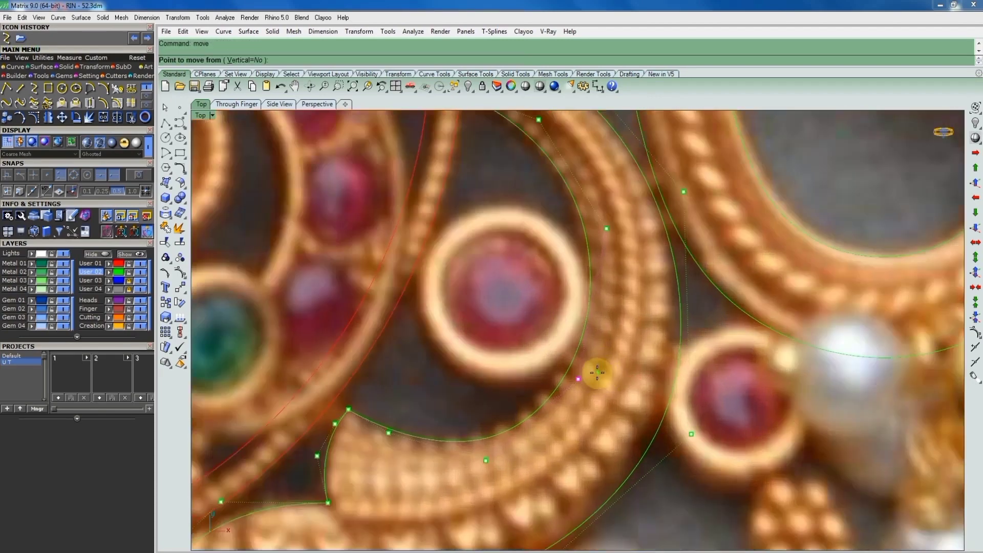
{"action": "left_click", "coordinate": [601, 368]}
{"action": "scroll", "coordinate": [430, 422], "scroll_direction": "down", "scroll_amount": 2}
{"action": "scroll", "coordinate": [429, 422], "scroll_direction": "up", "scroll_amount": 2}
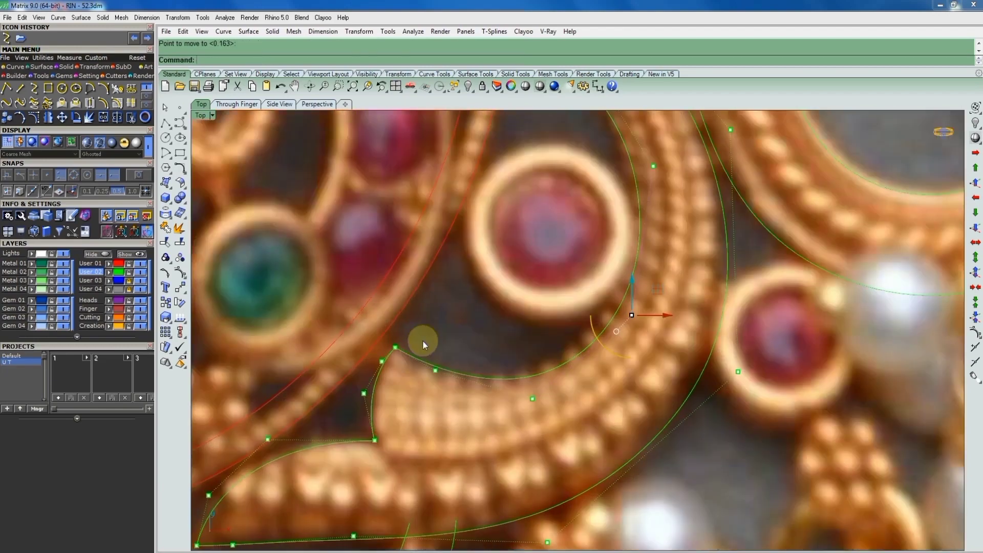
Pull the lower-arc control point down-left and move it onto the scroll edge
{"action": "left_click", "coordinate": [532, 399]}
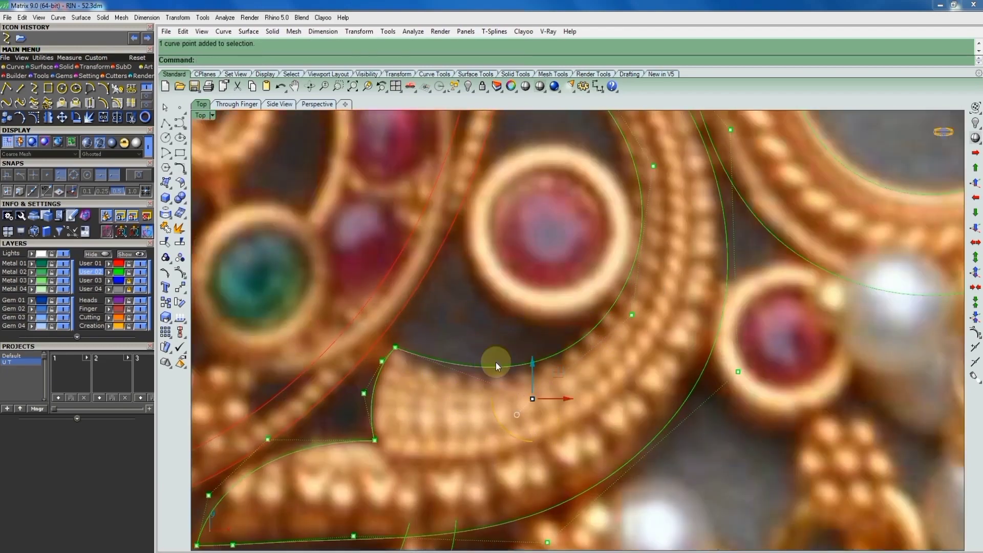
{"action": "scroll", "coordinate": [497, 371], "scroll_direction": "up", "scroll_amount": 2}
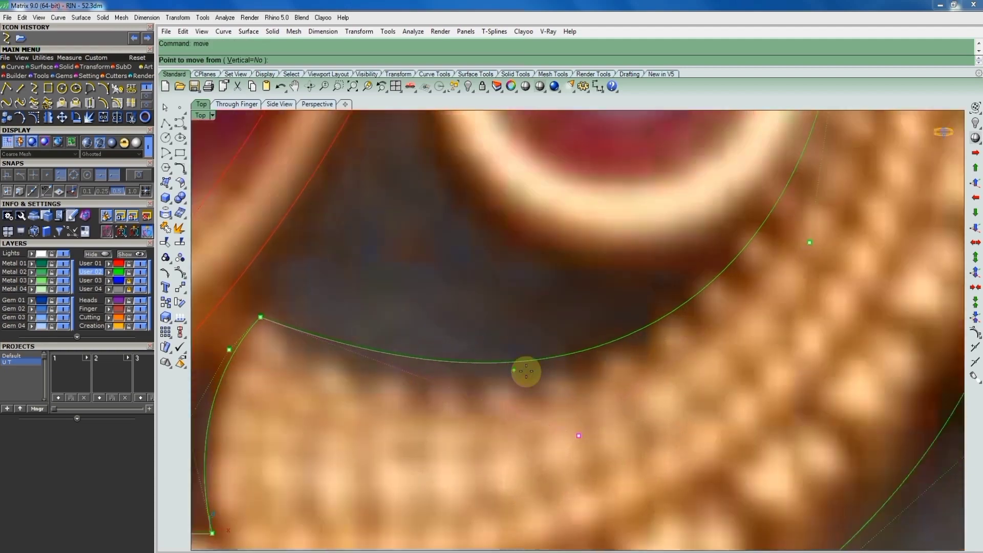
{"action": "left_click_drag", "start_coordinate": [527, 369], "coordinate": [465, 412]}
{"action": "scroll", "coordinate": [500, 359], "scroll_direction": "down", "scroll_amount": 1}
{"action": "scroll", "coordinate": [512, 366], "scroll_direction": "down", "scroll_amount": 3}
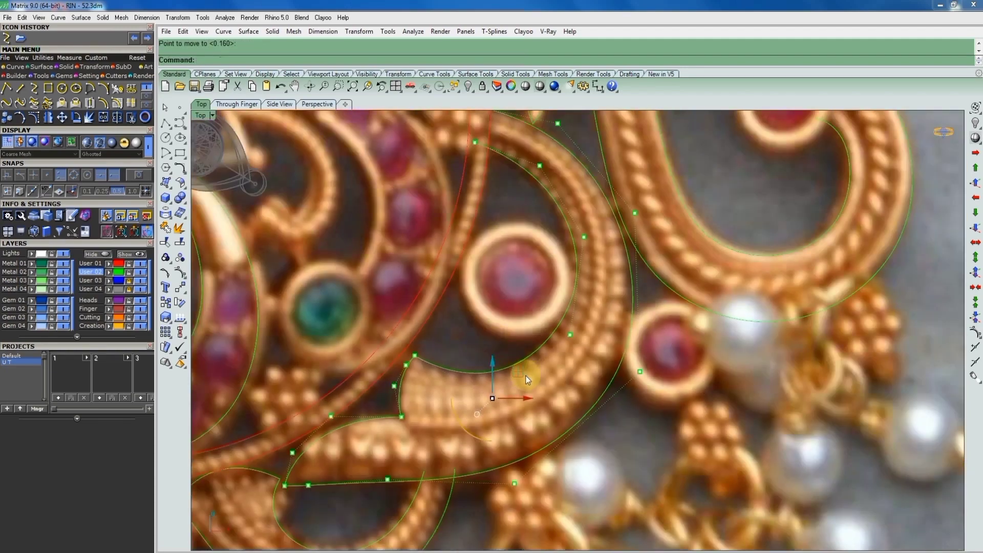
{"action": "scroll", "coordinate": [533, 287], "scroll_direction": "up", "scroll_amount": 2}
{"action": "type", "text": "move"}
{"action": "key", "text": "Return"}
{"action": "scroll", "coordinate": [577, 346], "scroll_direction": "up", "scroll_amount": 2}
{"action": "left_click", "coordinate": [576, 346]}
{"action": "left_click", "coordinate": [582, 352]}
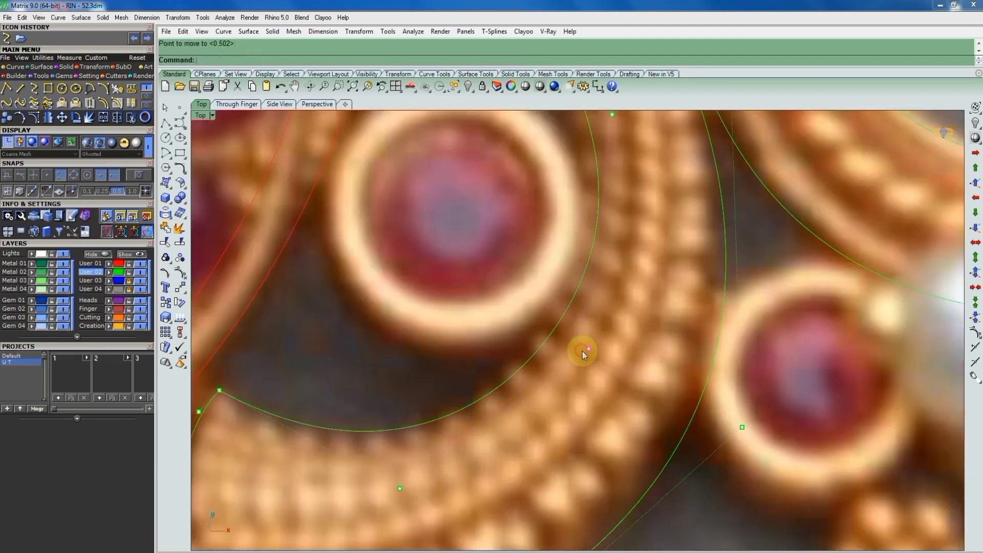
Inspect the lower arc and undo the last control-point move
{"action": "scroll", "coordinate": [566, 356], "scroll_direction": "down", "scroll_amount": 3}
{"action": "scroll", "coordinate": [553, 374], "scroll_direction": "up", "scroll_amount": 2}
{"action": "scroll", "coordinate": [525, 389], "scroll_direction": "up", "scroll_amount": 2}
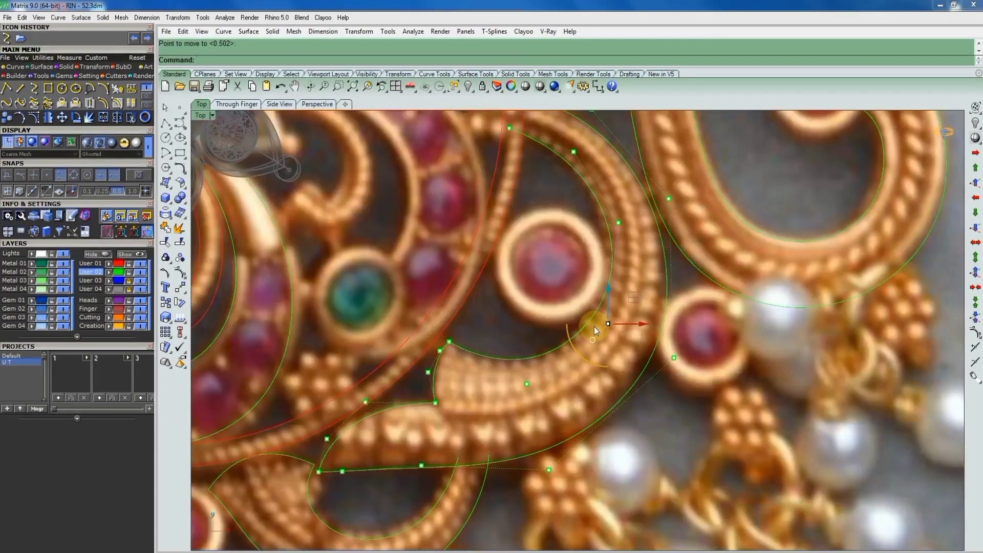
{"action": "scroll", "coordinate": [594, 320], "scroll_direction": "up", "scroll_amount": 3}
{"action": "scroll", "coordinate": [396, 360], "scroll_direction": "down", "scroll_amount": 2}
{"action": "scroll", "coordinate": [396, 360], "scroll_direction": "down", "scroll_amount": 2}
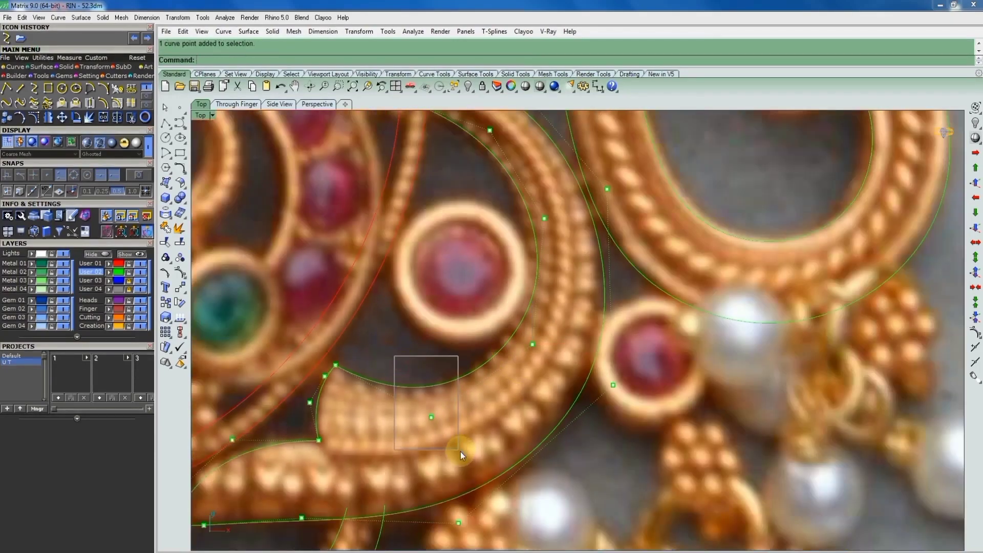
{"action": "scroll", "coordinate": [409, 410], "scroll_direction": "up", "scroll_amount": 3}
{"action": "scroll", "coordinate": [398, 353], "scroll_direction": "down", "scroll_amount": 2}
{"action": "scroll", "coordinate": [411, 318], "scroll_direction": "down", "scroll_amount": 1}
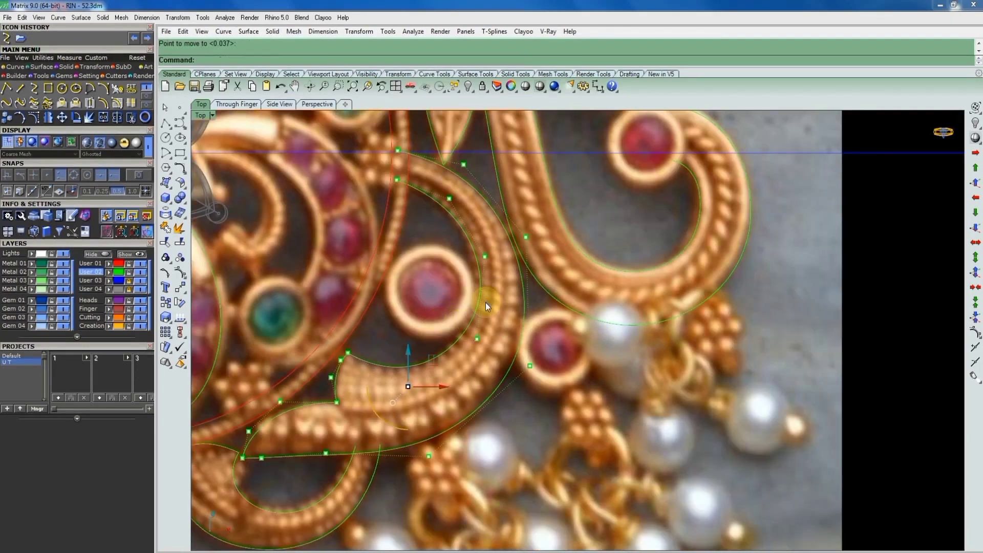
{"action": "scroll", "coordinate": [490, 257], "scroll_direction": "up", "scroll_amount": 1}
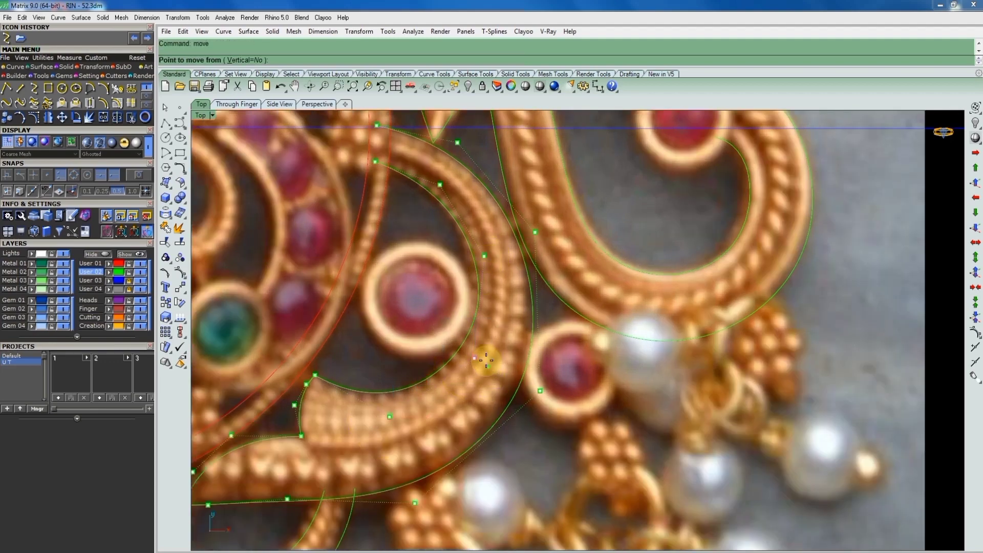
{"action": "scroll", "coordinate": [487, 358], "scroll_direction": "up", "scroll_amount": 2}
{"action": "scroll", "coordinate": [497, 317], "scroll_direction": "down", "scroll_amount": 2}
{"action": "key", "text": "ctrl+z"}
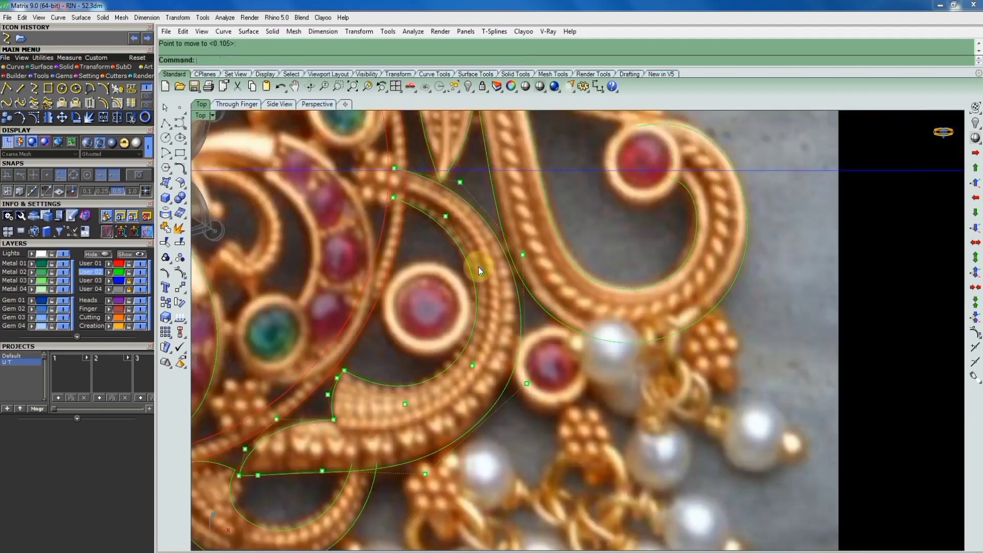
{"action": "scroll", "coordinate": [505, 349], "scroll_direction": "down", "scroll_amount": 3}
{"action": "scroll", "coordinate": [514, 349], "scroll_direction": "up", "scroll_amount": 4}
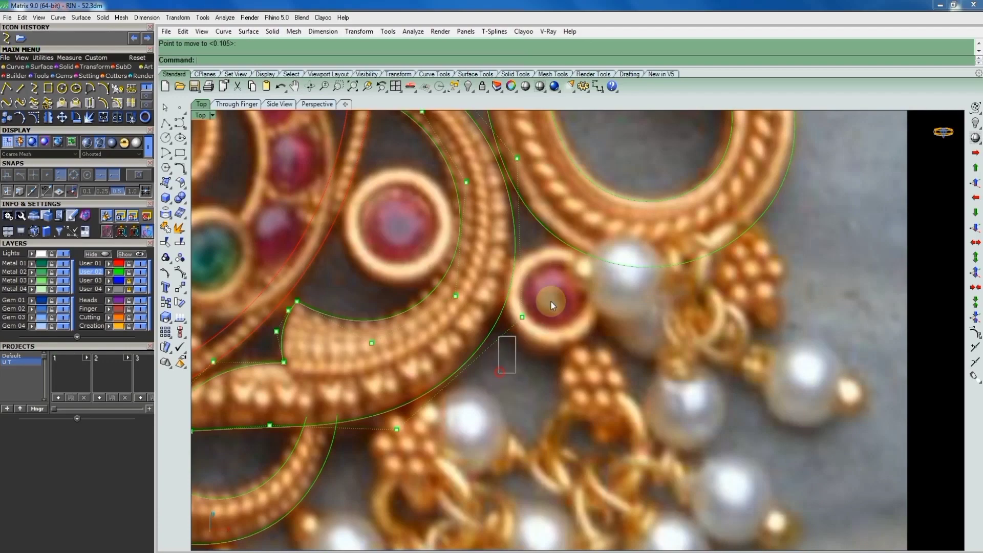
{"action": "scroll", "coordinate": [551, 305], "scroll_direction": "down", "scroll_amount": 2}
{"action": "scroll", "coordinate": [550, 307], "scroll_direction": "down", "scroll_amount": 2}
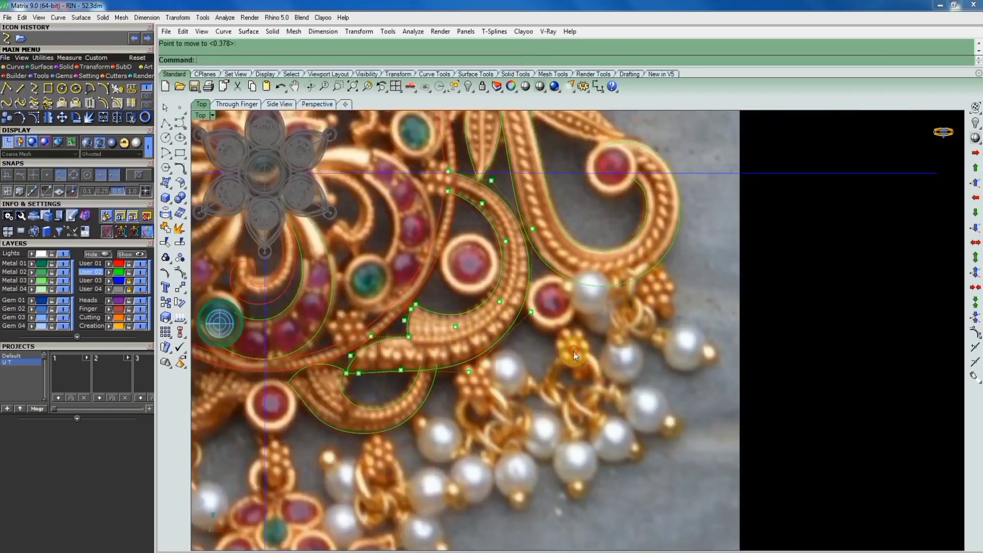
{"action": "scroll", "coordinate": [500, 204], "scroll_direction": "up", "scroll_amount": 2}
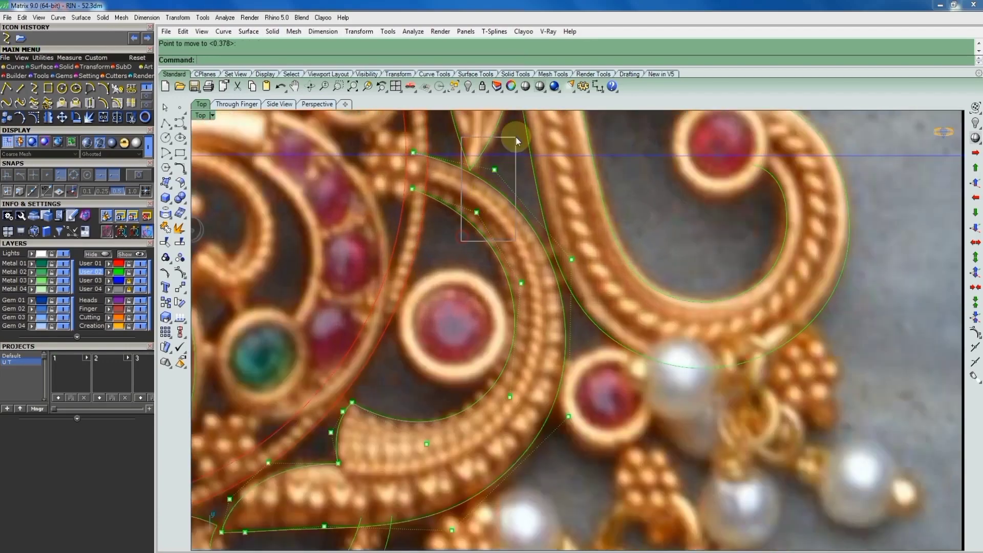
Repeat Move and pick a base point for another control point
{"action": "key", "text": "Return"}
{"action": "scroll", "coordinate": [479, 191], "scroll_direction": "down", "scroll_amount": 1}
{"action": "left_click", "coordinate": [481, 169]}
{"action": "scroll", "coordinate": [512, 171], "scroll_direction": "down", "scroll_amount": 1}
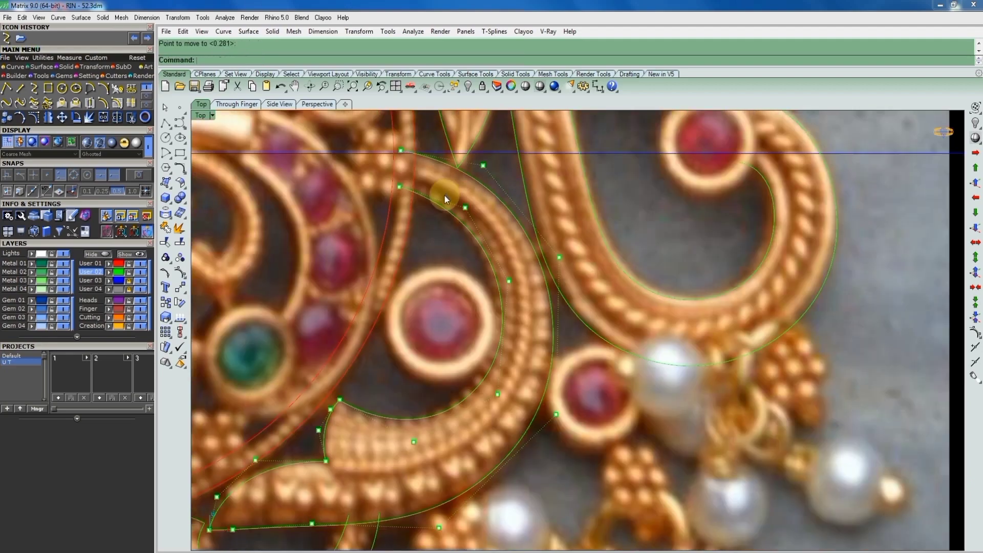
{"action": "scroll", "coordinate": [444, 195], "scroll_direction": "down", "scroll_amount": 2}
{"action": "scroll", "coordinate": [396, 305], "scroll_direction": "up", "scroll_amount": 2}
{"action": "scroll", "coordinate": [365, 319], "scroll_direction": "up", "scroll_amount": 2}
Move control points near the tip onto the gold scroll edge, then clear the selection
{"action": "scroll", "coordinate": [321, 343], "scroll_direction": "up", "scroll_amount": 2}
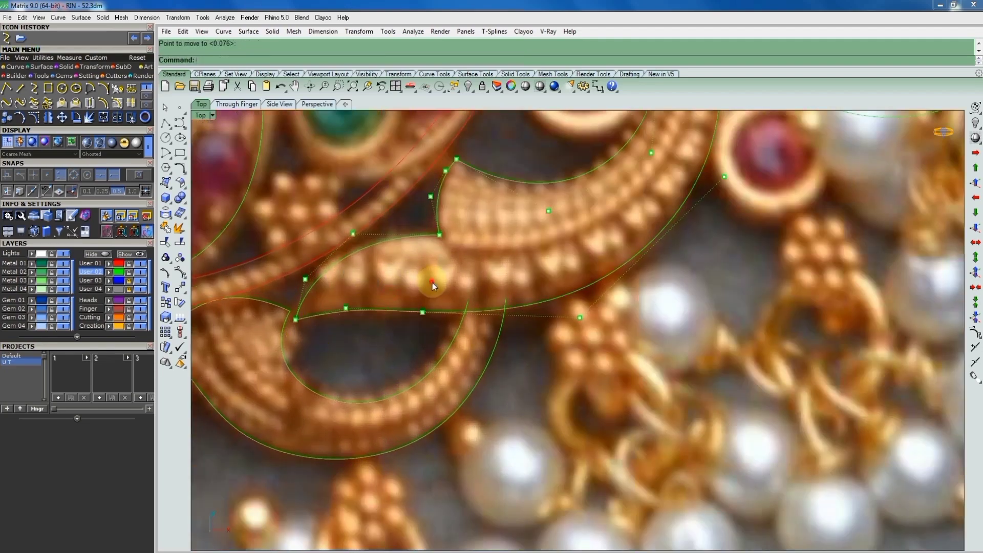
{"action": "scroll", "coordinate": [442, 291], "scroll_direction": "down", "scroll_amount": 3}
{"action": "scroll", "coordinate": [442, 290], "scroll_direction": "up", "scroll_amount": 2}
{"action": "scroll", "coordinate": [379, 272], "scroll_direction": "up", "scroll_amount": 2}
{"action": "left_click", "coordinate": [364, 253]}
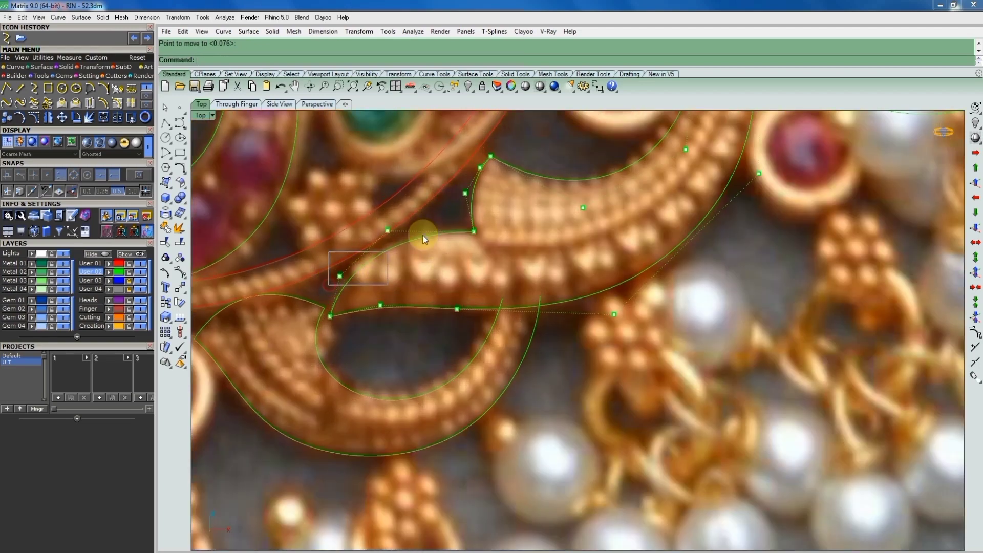
{"action": "key", "text": "Return"}
{"action": "scroll", "coordinate": [405, 270], "scroll_direction": "up", "scroll_amount": 1}
{"action": "left_click", "coordinate": [392, 253]}
{"action": "left_click", "coordinate": [330, 264]}
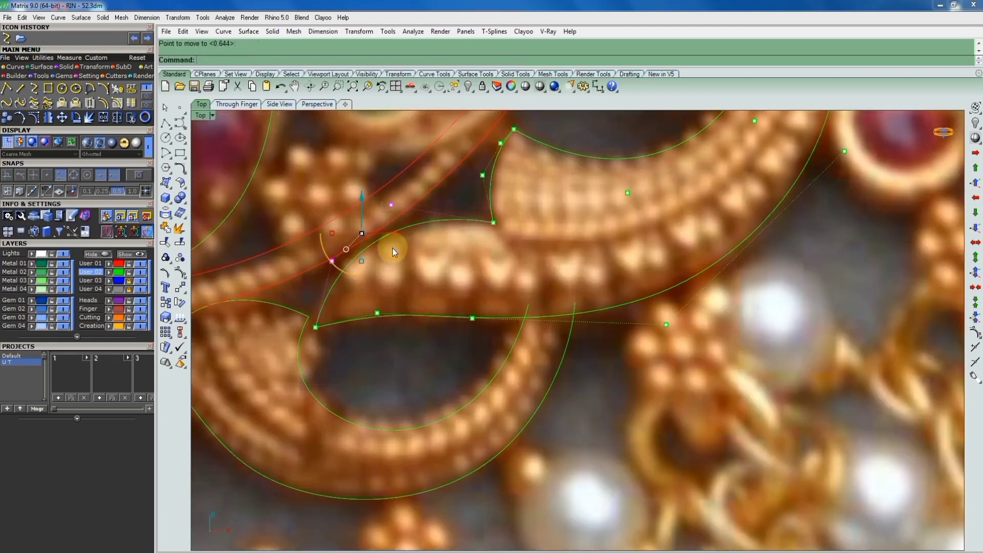
{"action": "scroll", "coordinate": [421, 272], "scroll_direction": "down", "scroll_amount": 3}
{"action": "scroll", "coordinate": [420, 270], "scroll_direction": "up", "scroll_amount": 2}
{"action": "scroll", "coordinate": [394, 262], "scroll_direction": "up", "scroll_amount": 3}
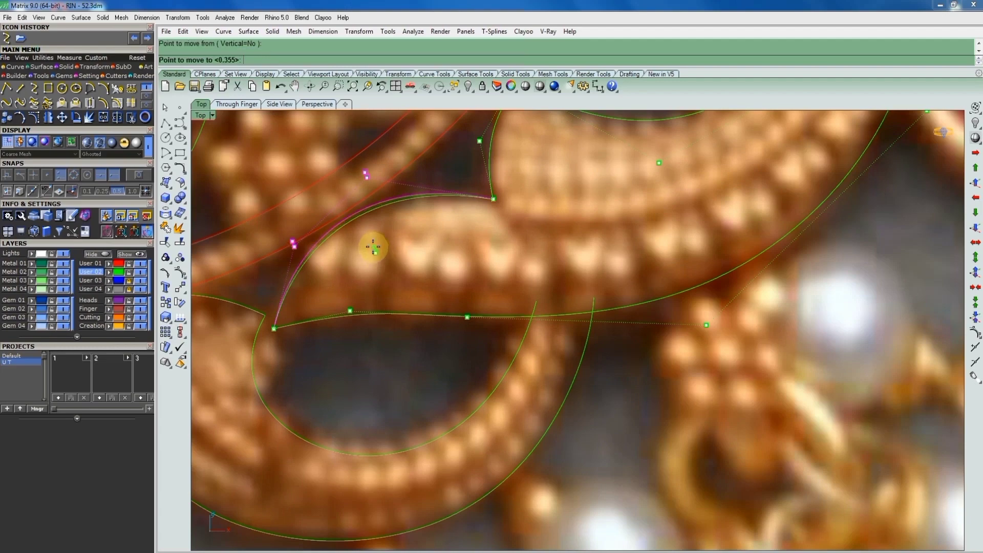
{"action": "key", "text": "Escape"}
{"action": "scroll", "coordinate": [425, 254], "scroll_direction": "down", "scroll_amount": 2}
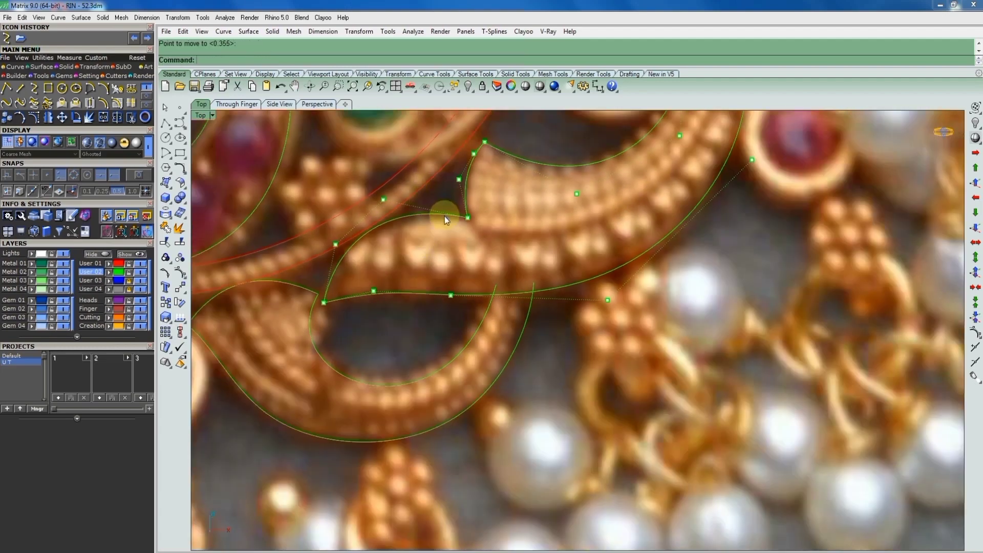
Window-select the two control points near the tip and shift them slightly
{"action": "key", "text": "Return"}
{"action": "scroll", "coordinate": [406, 212], "scroll_direction": "down", "scroll_amount": 3}
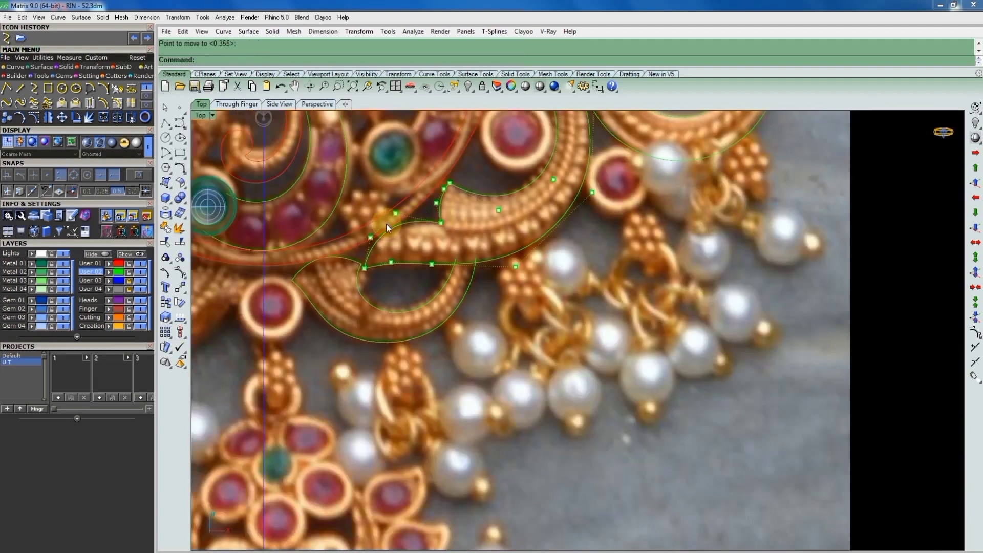
{"action": "scroll", "coordinate": [387, 224], "scroll_direction": "up", "scroll_amount": 5}
{"action": "left_click_drag", "start_coordinate": [279, 156], "coordinate": [425, 272]}
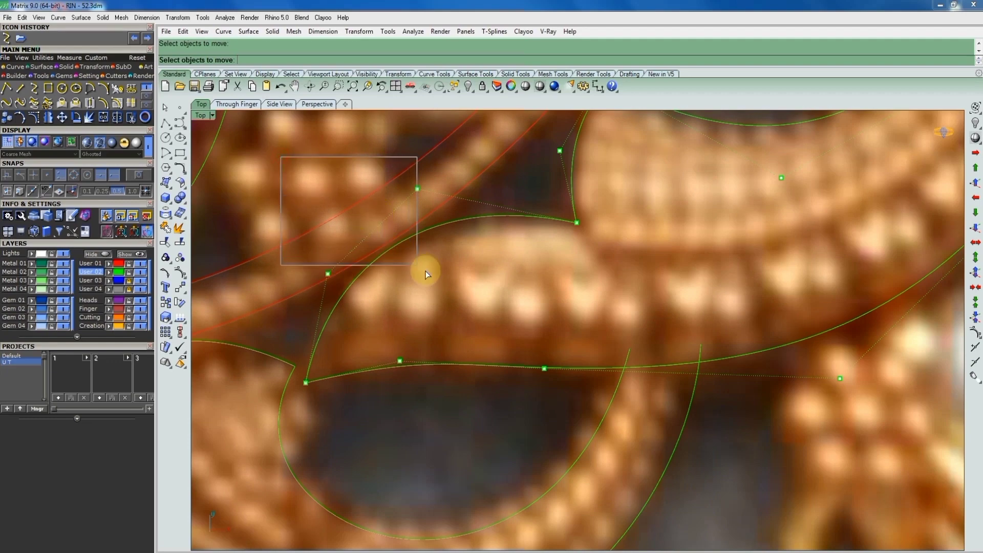
{"action": "key", "text": "Return"}
{"action": "left_click", "coordinate": [405, 254]}
{"action": "left_click", "coordinate": [402, 251]}
{"action": "scroll", "coordinate": [402, 251], "scroll_direction": "down", "scroll_amount": 3}
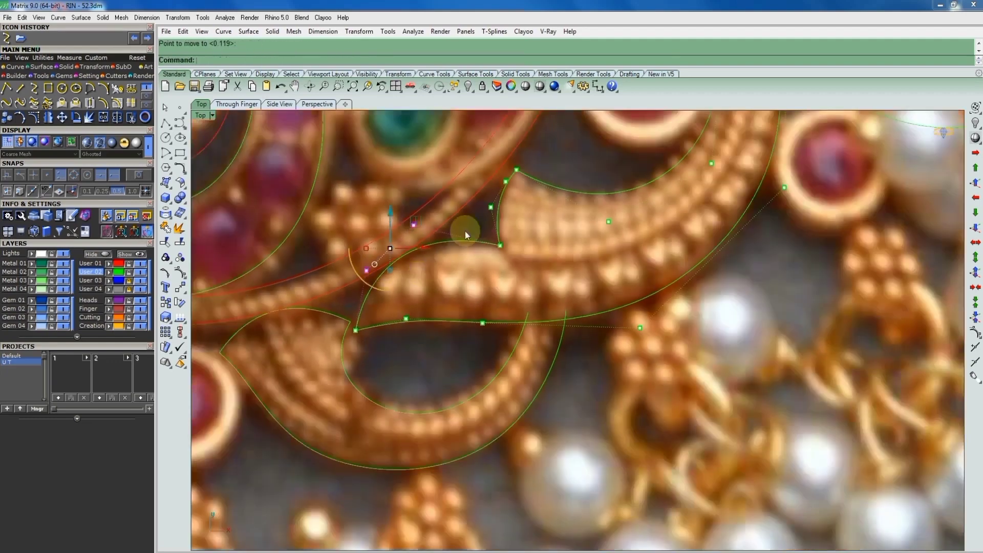
{"action": "scroll", "coordinate": [479, 185], "scroll_direction": "up", "scroll_amount": 2}
Delete the extra control point at the curve's tip and drag a neighbouring point along the edge
{"action": "left_click", "coordinate": [512, 179]}
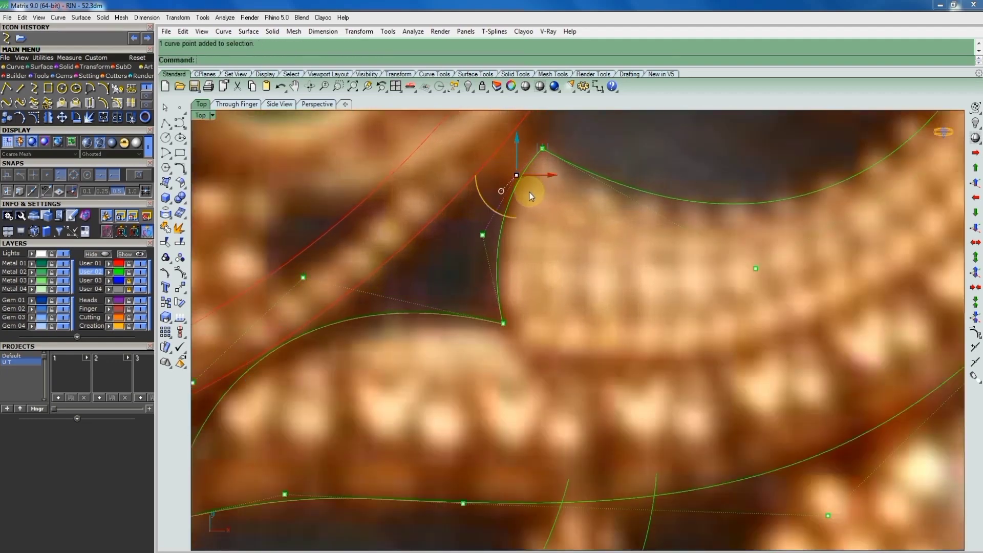
{"action": "scroll", "coordinate": [530, 191], "scroll_direction": "down", "scroll_amount": 1}
{"action": "key", "text": "Delete"}
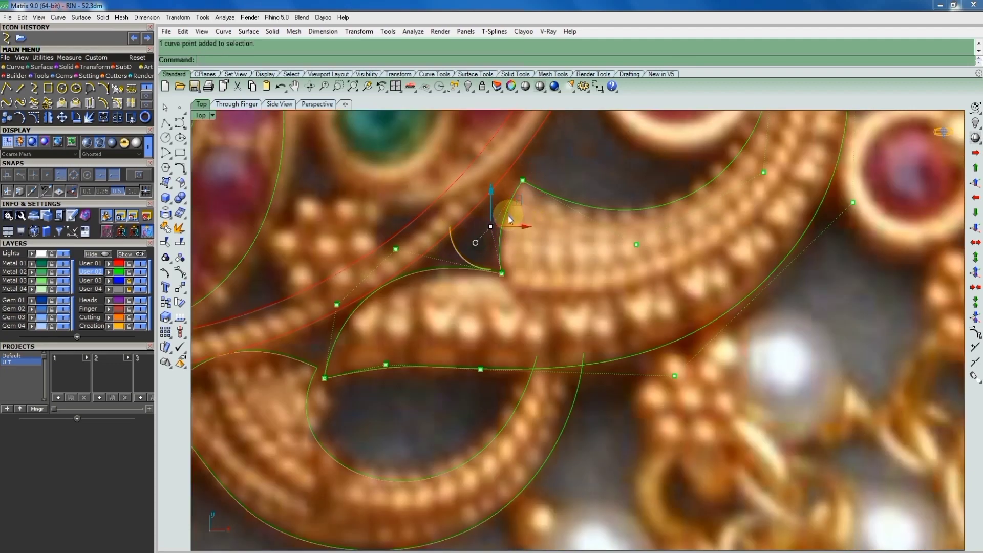
{"action": "left_click_drag", "start_coordinate": [491, 226], "coordinate": [528, 228]}
Drag the next tip control point up toward the gold scroll edge
{"action": "scroll", "coordinate": [533, 233], "scroll_direction": "up", "scroll_amount": 1}
{"action": "scroll", "coordinate": [527, 228], "scroll_direction": "down", "scroll_amount": 3}
{"action": "scroll", "coordinate": [523, 231], "scroll_direction": "up", "scroll_amount": 2}
{"action": "scroll", "coordinate": [512, 240], "scroll_direction": "up", "scroll_amount": 1}
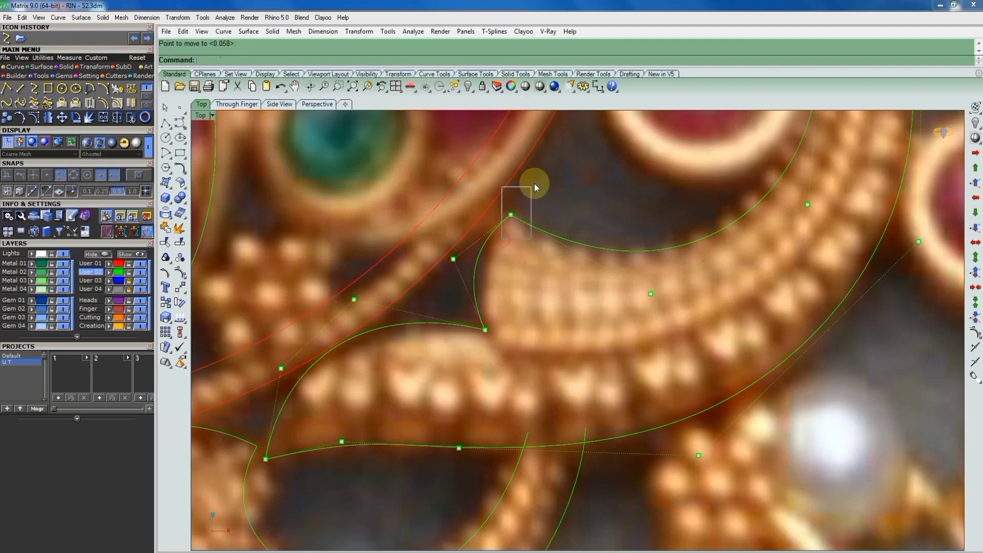
{"action": "left_click", "coordinate": [511, 214]}
{"action": "left_click_drag", "start_coordinate": [511, 215], "coordinate": [515, 251]}
{"action": "scroll", "coordinate": [507, 228], "scroll_direction": "down", "scroll_amount": 3}
{"action": "scroll", "coordinate": [503, 220], "scroll_direction": "up", "scroll_amount": 3}
{"action": "scroll", "coordinate": [515, 250], "scroll_direction": "down", "scroll_amount": 3}
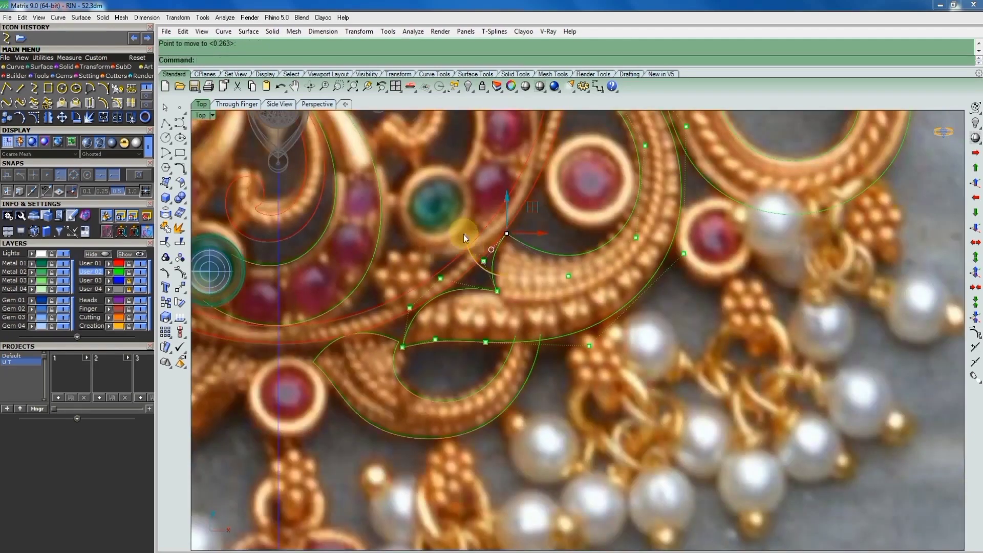
Reposition another curve point, then select the control point at the upper junction
{"action": "left_click_drag", "start_coordinate": [463, 235], "coordinate": [466, 237]}
{"action": "scroll", "coordinate": [528, 261], "scroll_direction": "up", "scroll_amount": 3}
{"action": "left_click", "coordinate": [528, 261]}
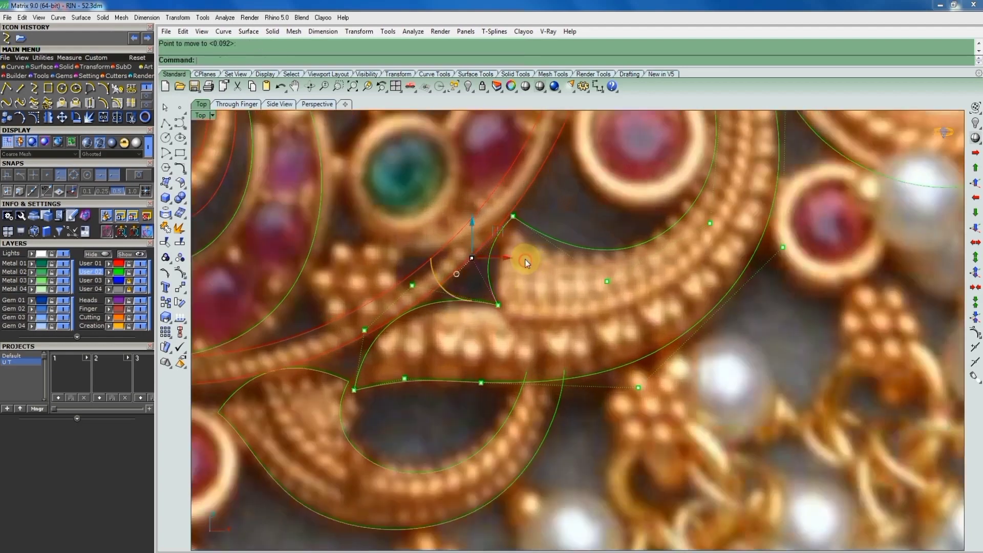
{"action": "scroll", "coordinate": [614, 287], "scroll_direction": "up", "scroll_amount": 2}
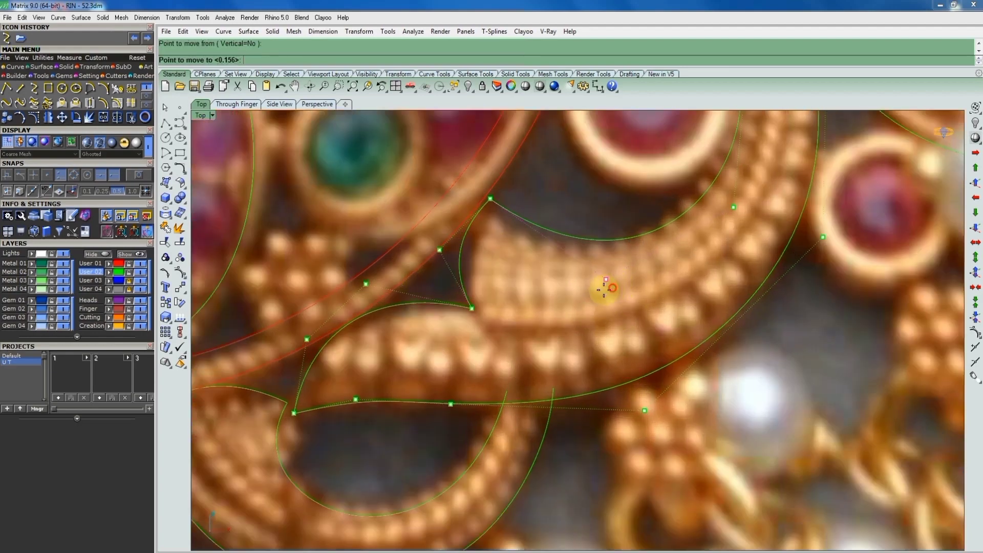
{"action": "scroll", "coordinate": [444, 238], "scroll_direction": "up", "scroll_amount": 3}
{"action": "left_click", "coordinate": [519, 216]}
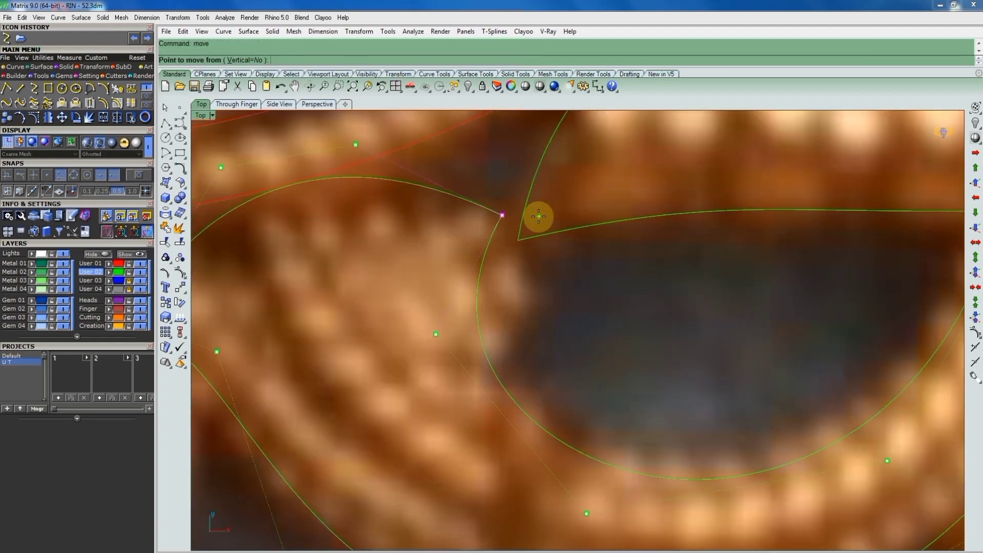
{"action": "scroll", "coordinate": [540, 205], "scroll_direction": "up", "scroll_amount": 3}
{"action": "scroll", "coordinate": [528, 215], "scroll_direction": "down", "scroll_amount": 4}
Move a leaf-curve control point along the gold scroll edge
{"action": "scroll", "coordinate": [461, 189], "scroll_direction": "up", "scroll_amount": 2}
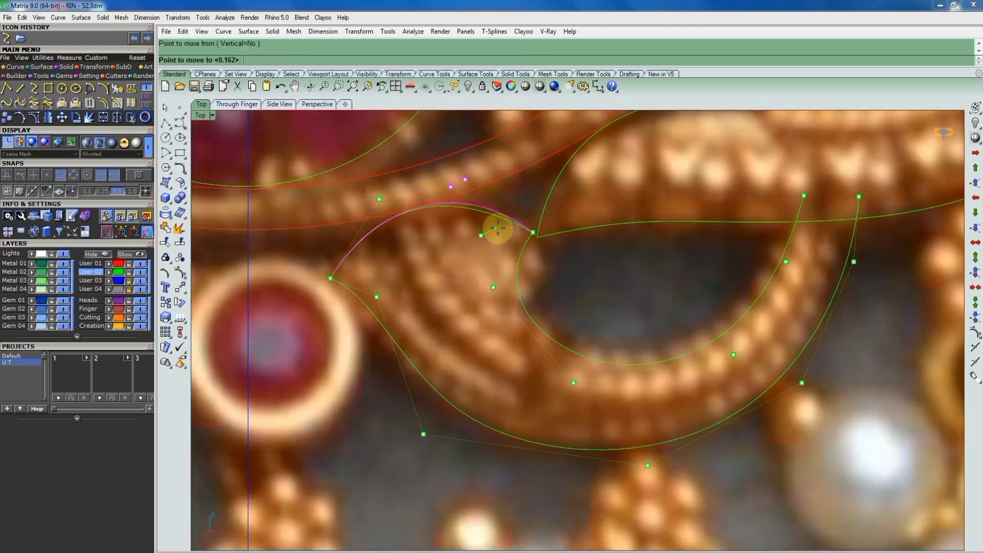
{"action": "left_click", "coordinate": [429, 259]}
{"action": "scroll", "coordinate": [429, 259], "scroll_direction": "down", "scroll_amount": 3}
{"action": "left_click_drag", "start_coordinate": [376, 161], "coordinate": [418, 251]}
{"action": "scroll", "coordinate": [418, 251], "scroll_direction": "up", "scroll_amount": 3}
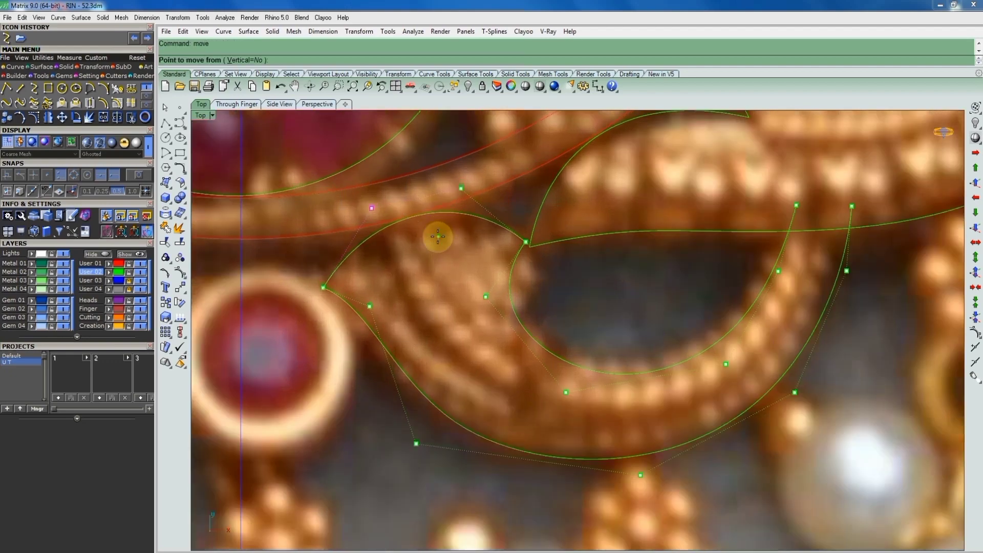
{"action": "left_click", "coordinate": [459, 237]}
{"action": "scroll", "coordinate": [444, 250], "scroll_direction": "down", "scroll_amount": 3}
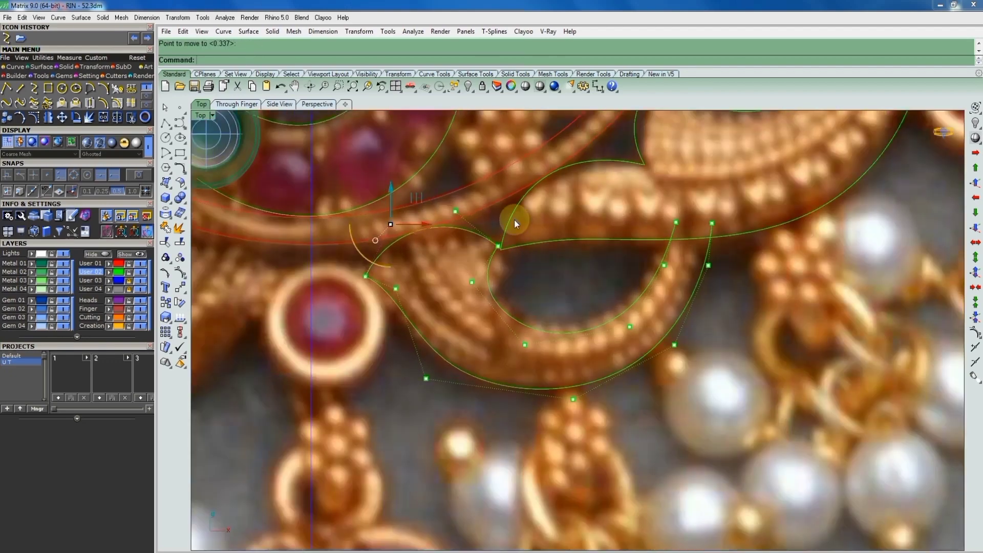
{"action": "scroll", "coordinate": [447, 279], "scroll_direction": "down", "scroll_amount": 2}
{"action": "scroll", "coordinate": [446, 279], "scroll_direction": "down", "scroll_amount": 2}
{"action": "scroll", "coordinate": [453, 294], "scroll_direction": "up", "scroll_amount": 4}
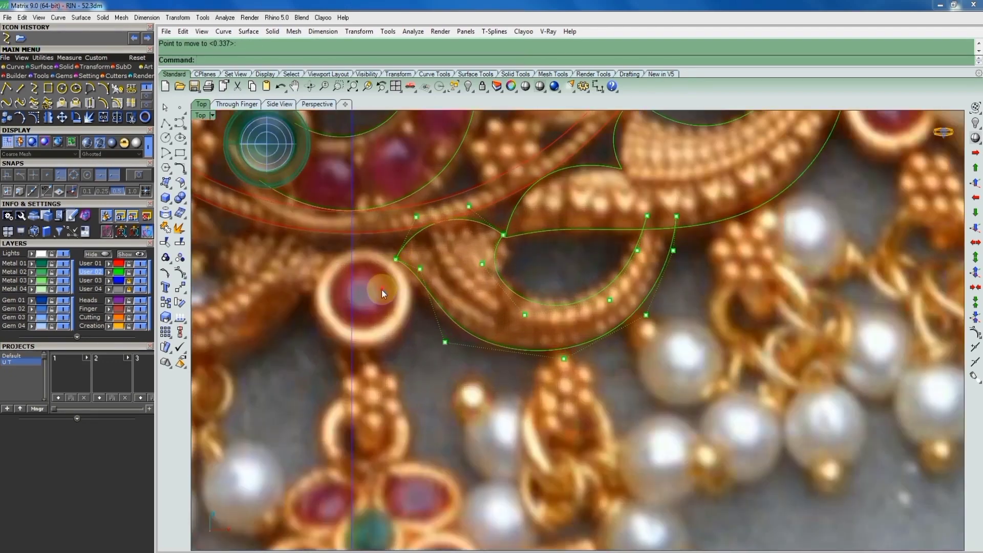
Window-select the control points on the leaf's left side and move them
{"action": "left_click_drag", "start_coordinate": [382, 290], "coordinate": [532, 187]}
{"action": "scroll", "coordinate": [437, 261], "scroll_direction": "up", "scroll_amount": 3}
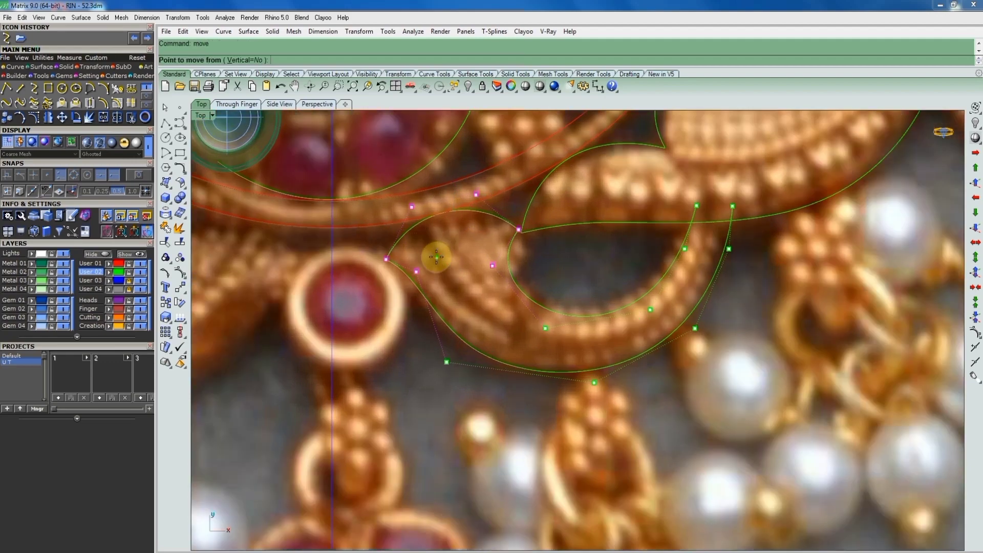
{"action": "scroll", "coordinate": [446, 241], "scroll_direction": "up", "scroll_amount": 2}
{"action": "key", "text": "Return"}
{"action": "left_click", "coordinate": [460, 210]}
{"action": "scroll", "coordinate": [440, 184], "scroll_direction": "down", "scroll_amount": 3}
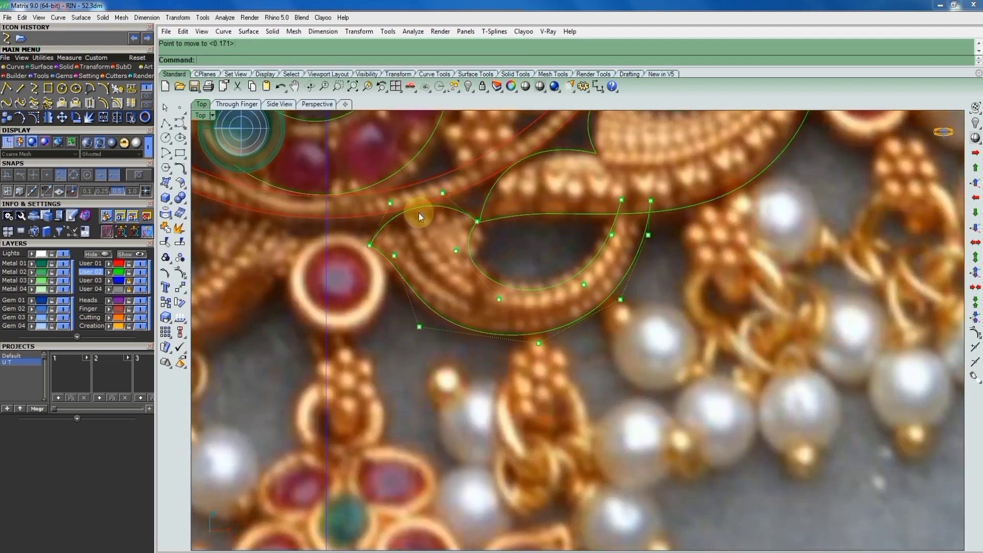
{"action": "scroll", "coordinate": [419, 212], "scroll_direction": "up", "scroll_amount": 3}
{"action": "scroll", "coordinate": [416, 193], "scroll_direction": "up", "scroll_amount": 3}
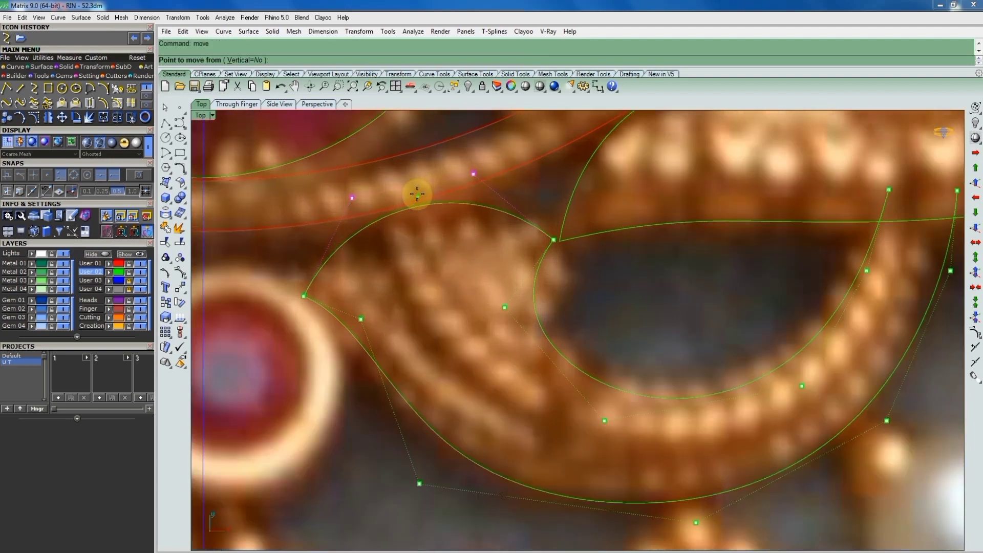
{"action": "scroll", "coordinate": [366, 218], "scroll_direction": "down", "scroll_amount": 5}
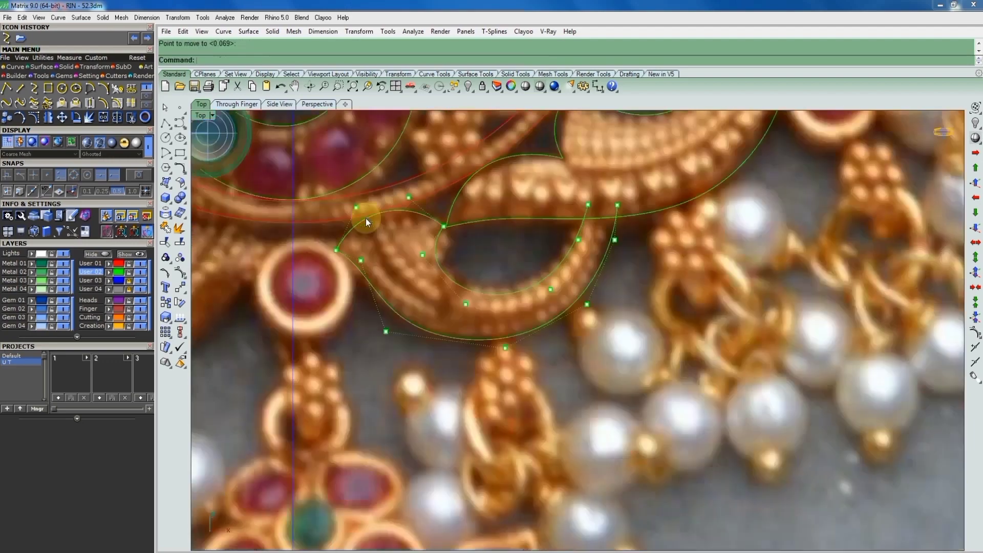
{"action": "scroll", "coordinate": [392, 235], "scroll_direction": "up", "scroll_amount": 4}
Move a lower leaf-curve control point onto the scroll edge
{"action": "left_click", "coordinate": [413, 263]}
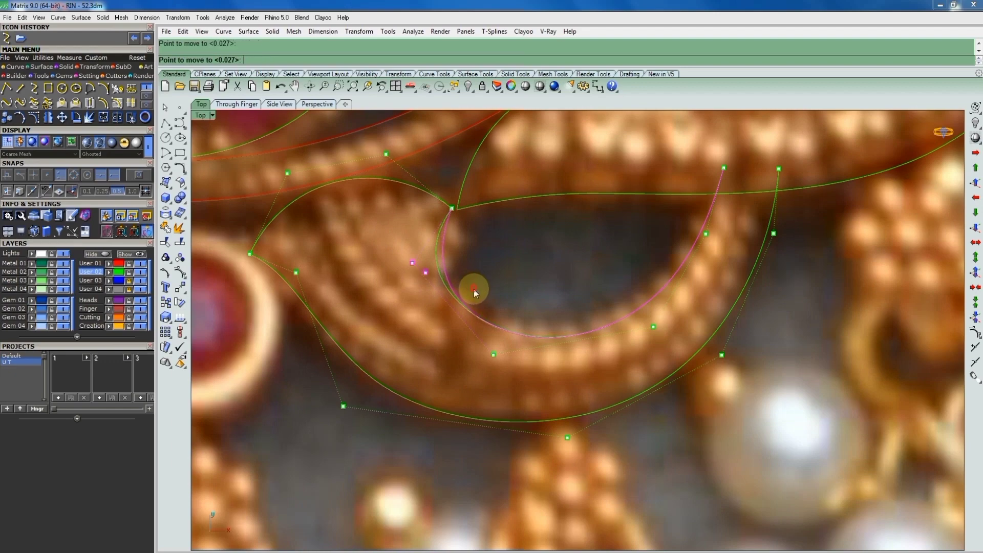
{"action": "scroll", "coordinate": [464, 272], "scroll_direction": "down", "scroll_amount": 3}
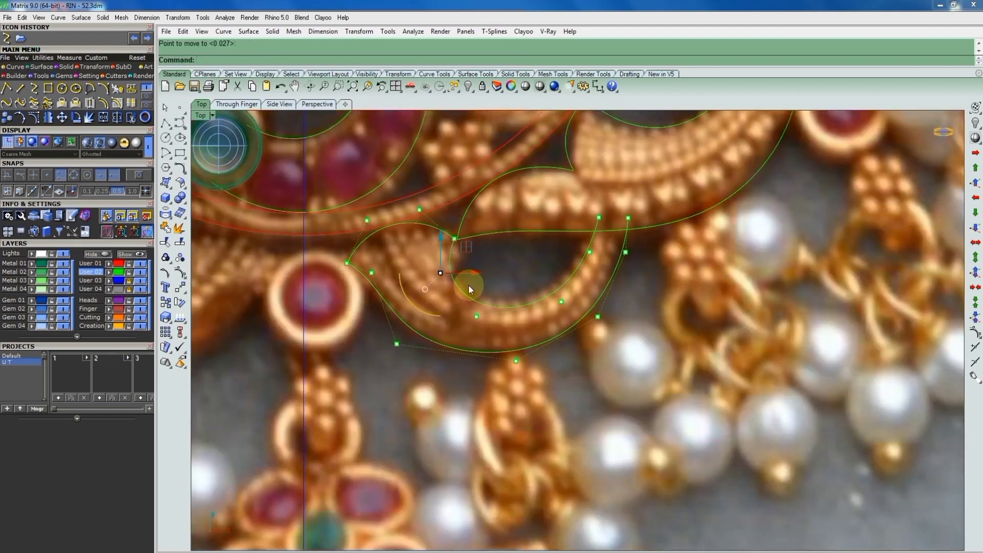
{"action": "scroll", "coordinate": [376, 278], "scroll_direction": "up", "scroll_amount": 2}
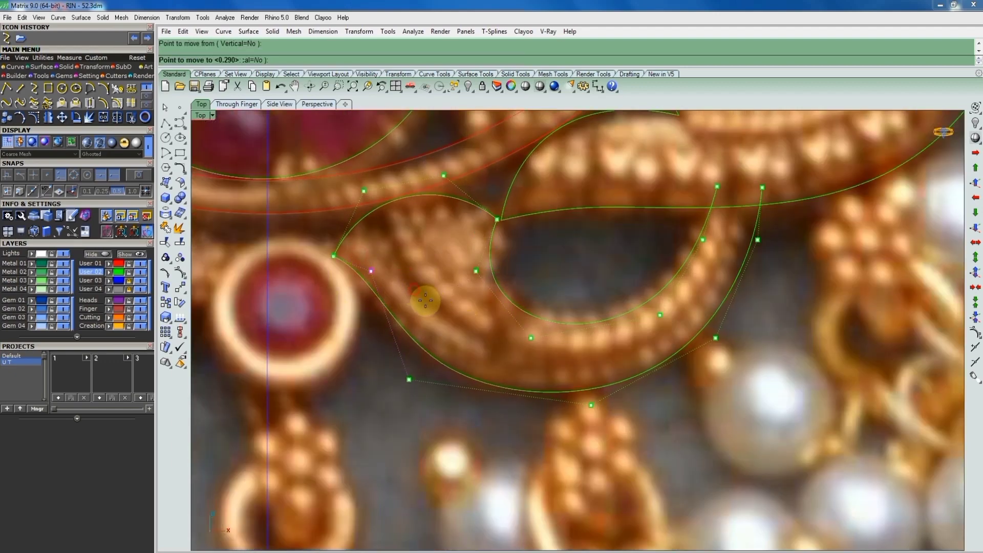
{"action": "scroll", "coordinate": [422, 315], "scroll_direction": "down", "scroll_amount": 3}
{"action": "scroll", "coordinate": [423, 352], "scroll_direction": "up", "scroll_amount": 3}
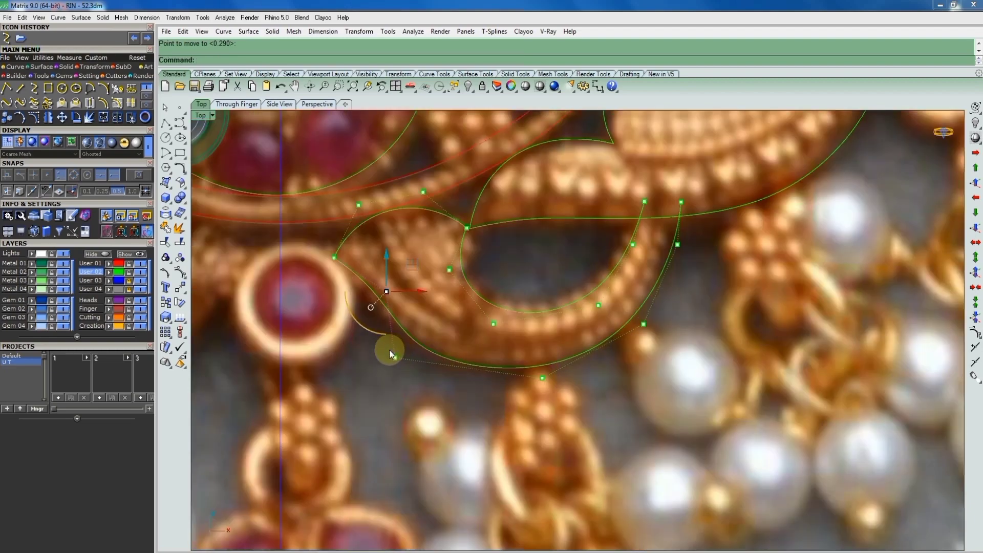
{"action": "left_click_drag", "start_coordinate": [373, 351], "coordinate": [462, 403]}
{"action": "key", "text": "Return"}
{"action": "left_click", "coordinate": [416, 364]}
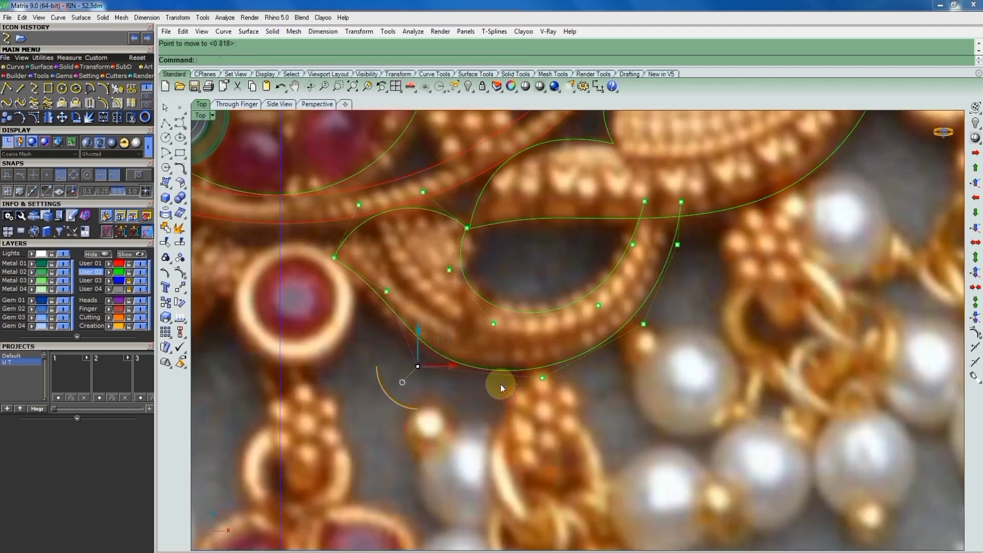
{"action": "scroll", "coordinate": [496, 374], "scroll_direction": "down", "scroll_amount": 2}
{"action": "scroll", "coordinate": [461, 353], "scroll_direction": "up", "scroll_amount": 2}
{"action": "scroll", "coordinate": [412, 324], "scroll_direction": "up", "scroll_amount": 2}
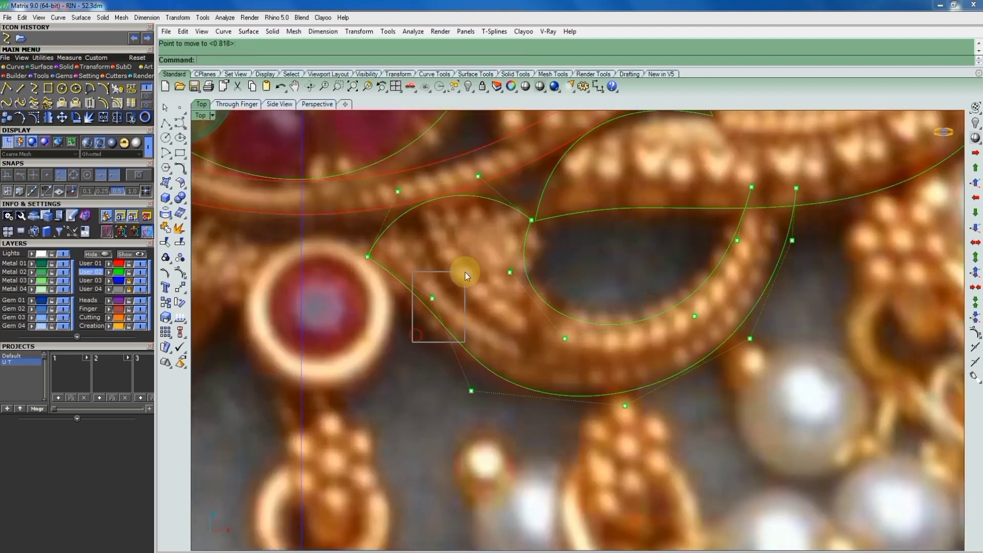
{"action": "left_click", "coordinate": [465, 272]}
Repeat Move to drop several more points onto the scroll outline
{"action": "key", "text": "Return"}
{"action": "scroll", "coordinate": [435, 276], "scroll_direction": "up", "scroll_amount": 2}
{"action": "left_click", "coordinate": [408, 256]}
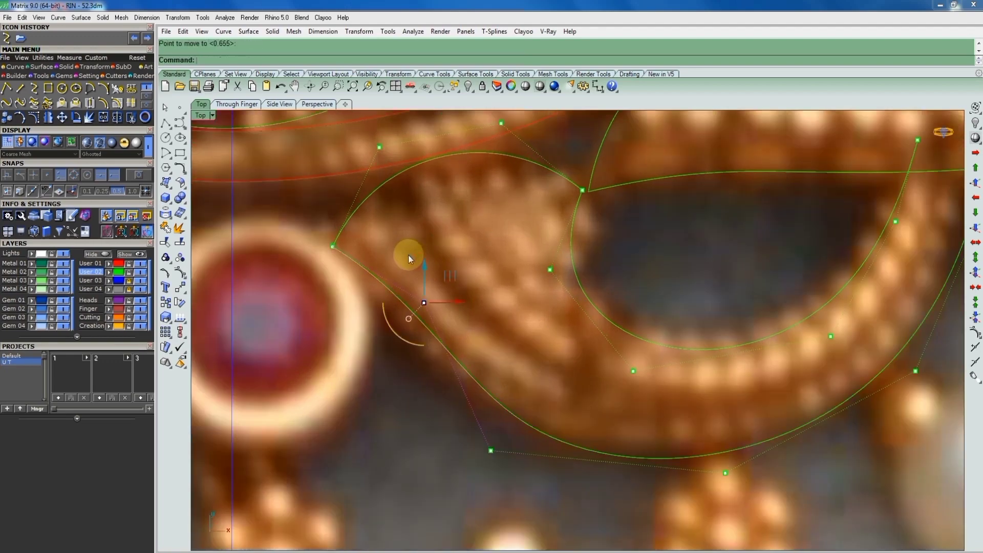
{"action": "scroll", "coordinate": [446, 274], "scroll_direction": "down", "scroll_amount": 1}
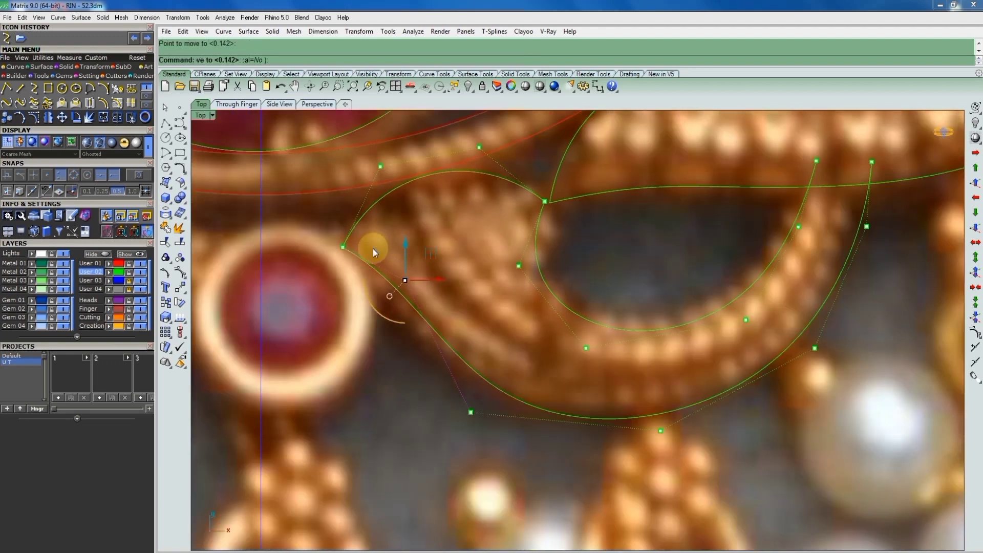
{"action": "scroll", "coordinate": [373, 248], "scroll_direction": "down", "scroll_amount": 1}
{"action": "left_click", "coordinate": [365, 279]}
{"action": "key", "text": "Return"}
{"action": "scroll", "coordinate": [374, 252], "scroll_direction": "up", "scroll_amount": 1}
{"action": "left_click", "coordinate": [377, 252]}
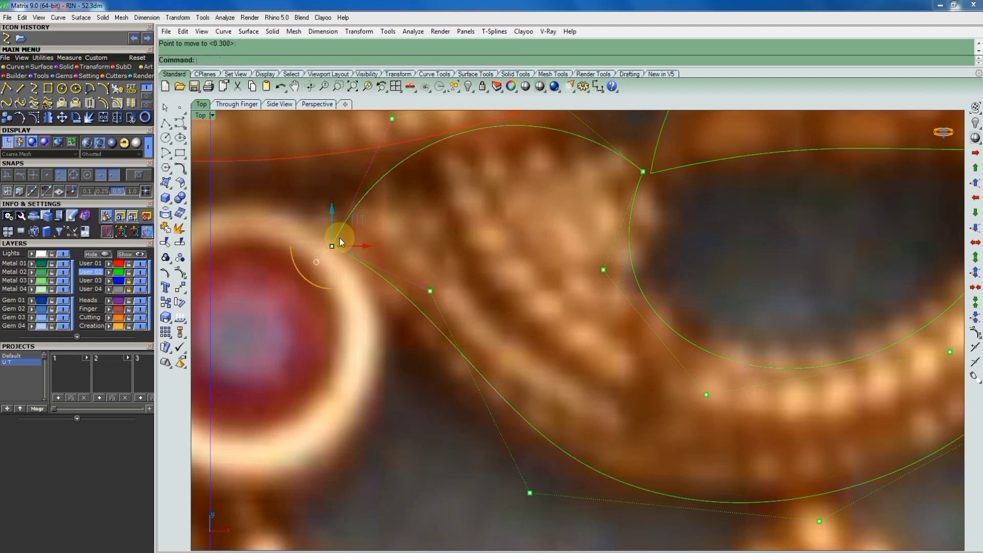
{"action": "scroll", "coordinate": [340, 231], "scroll_direction": "down", "scroll_amount": 3}
Shift the curve's lower control points up and left toward the gold edge
{"action": "left_click", "coordinate": [388, 266]}
{"action": "key", "text": "Return"}
{"action": "left_click", "coordinate": [420, 337]}
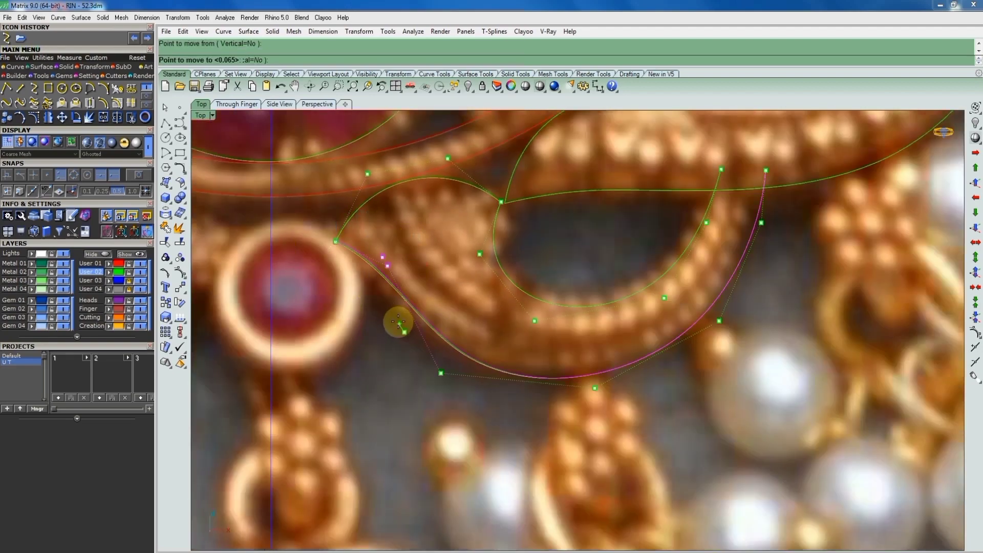
{"action": "left_click", "coordinate": [394, 315]}
{"action": "left_click", "coordinate": [441, 374]}
{"action": "key", "text": "Return"}
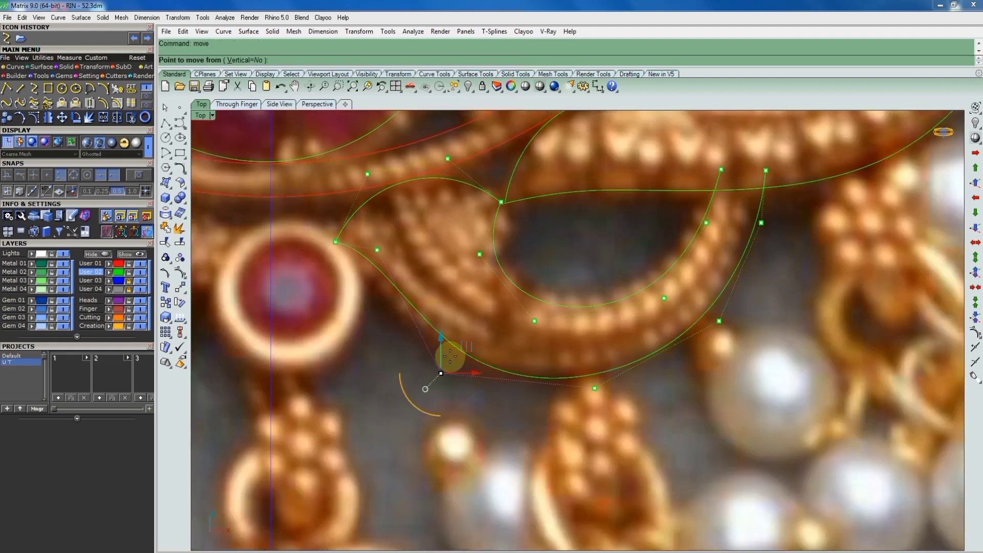
{"action": "scroll", "coordinate": [446, 351], "scroll_direction": "up", "scroll_amount": 3}
{"action": "left_click", "coordinate": [493, 357]}
{"action": "scroll", "coordinate": [404, 322], "scroll_direction": "down", "scroll_amount": 3}
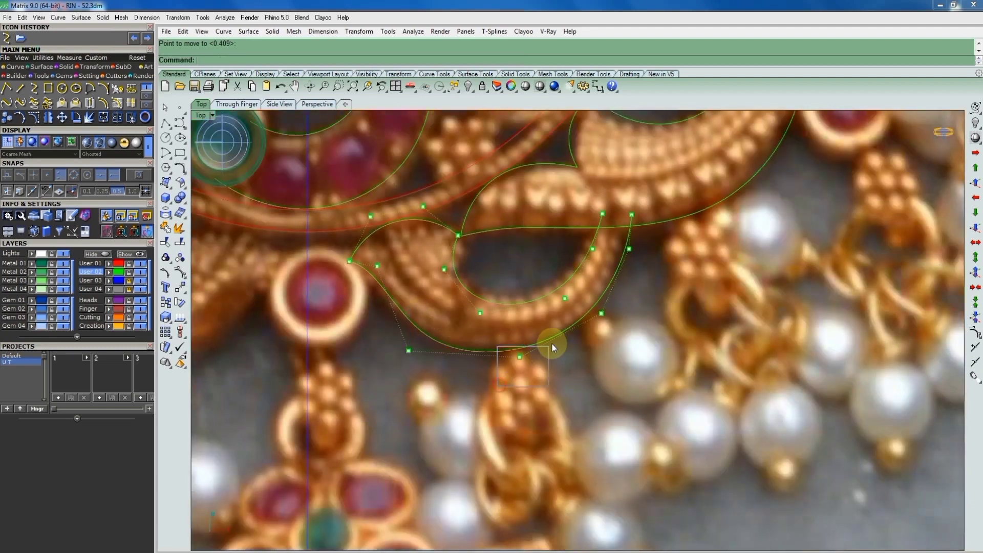
{"action": "scroll", "coordinate": [551, 344], "scroll_direction": "up", "scroll_amount": 3}
{"action": "scroll", "coordinate": [573, 340], "scroll_direction": "down", "scroll_amount": 3}
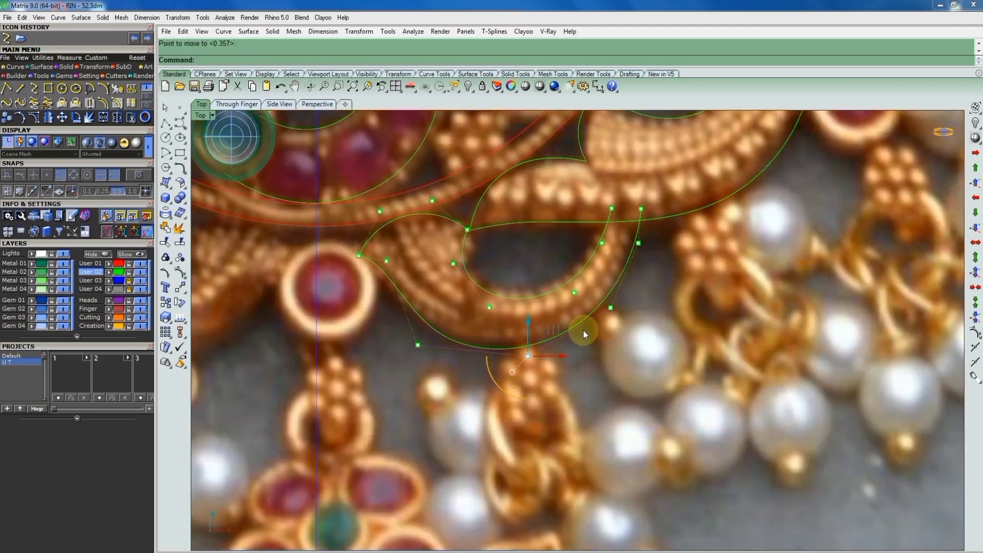
Move the lower-left and neighbouring control points onto the scroll edge
{"action": "key", "text": "Return"}
{"action": "left_click", "coordinate": [629, 297]}
{"action": "scroll", "coordinate": [649, 292], "scroll_direction": "up", "scroll_amount": 3}
{"action": "left_click", "coordinate": [566, 313]}
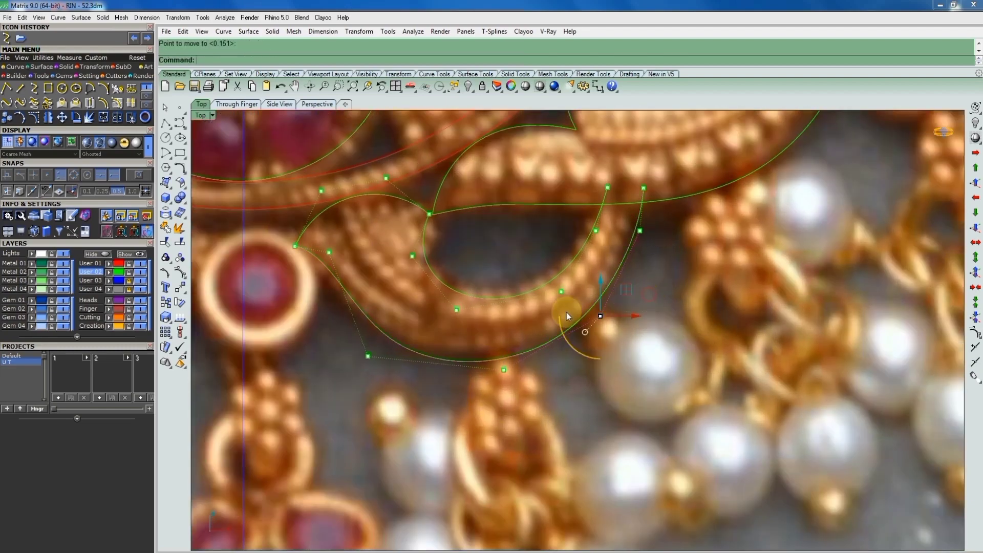
{"action": "left_click", "coordinate": [368, 356]}
{"action": "key", "text": "Return"}
{"action": "left_click", "coordinate": [428, 330]}
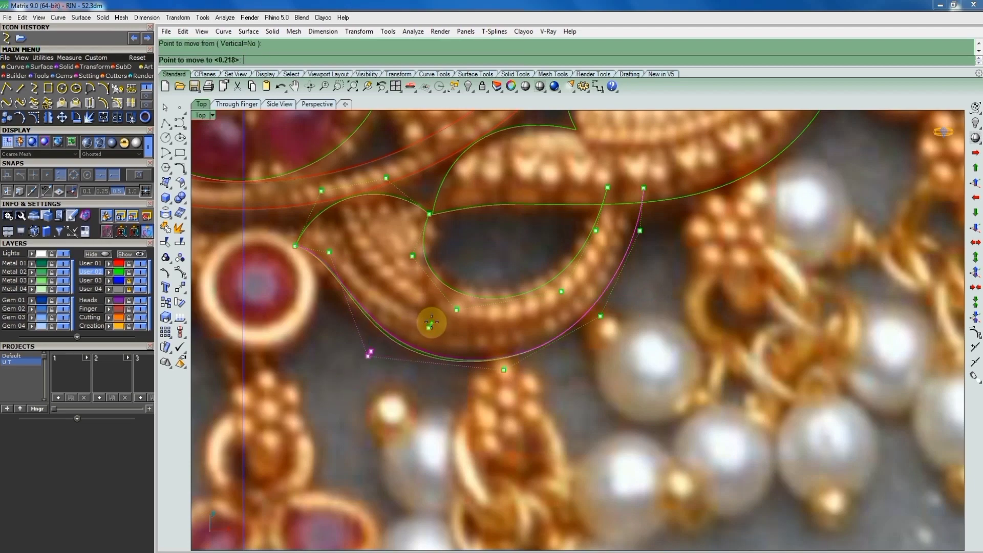
{"action": "scroll", "coordinate": [440, 270], "scroll_direction": "down", "scroll_amount": 2}
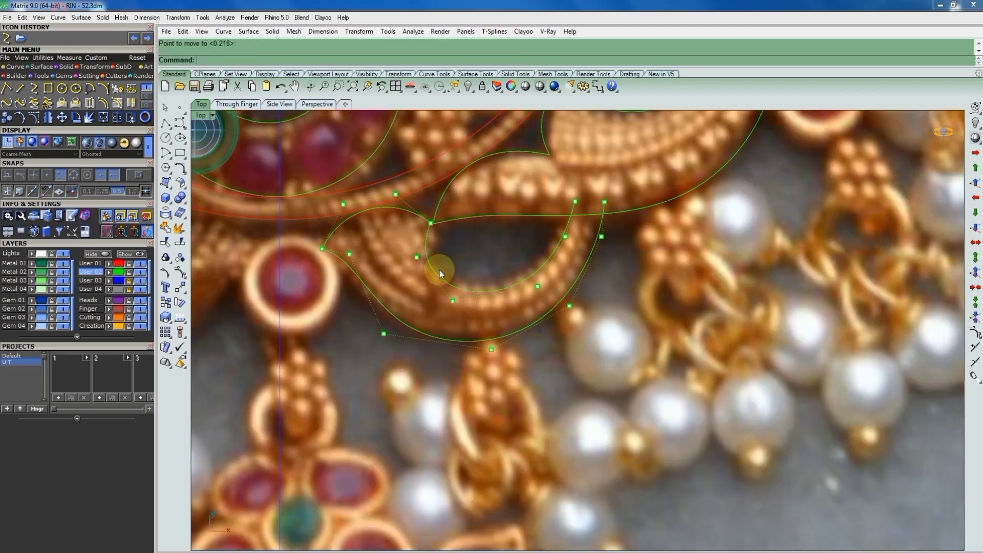
{"action": "left_click_drag", "start_coordinate": [454, 301], "coordinate": [478, 309]}
{"action": "scroll", "coordinate": [478, 310], "scroll_direction": "up", "scroll_amount": 3}
{"action": "left_click", "coordinate": [478, 310]}
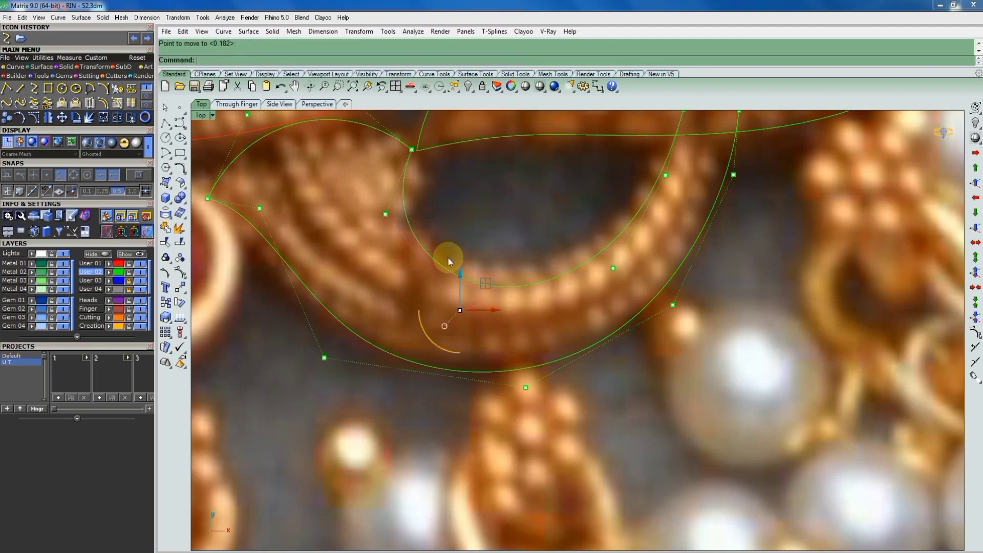
Zoom around to check the fit around the red stone and clear the point selection
{"action": "scroll", "coordinate": [435, 256], "scroll_direction": "down", "scroll_amount": 3}
{"action": "scroll", "coordinate": [492, 256], "scroll_direction": "up", "scroll_amount": 2}
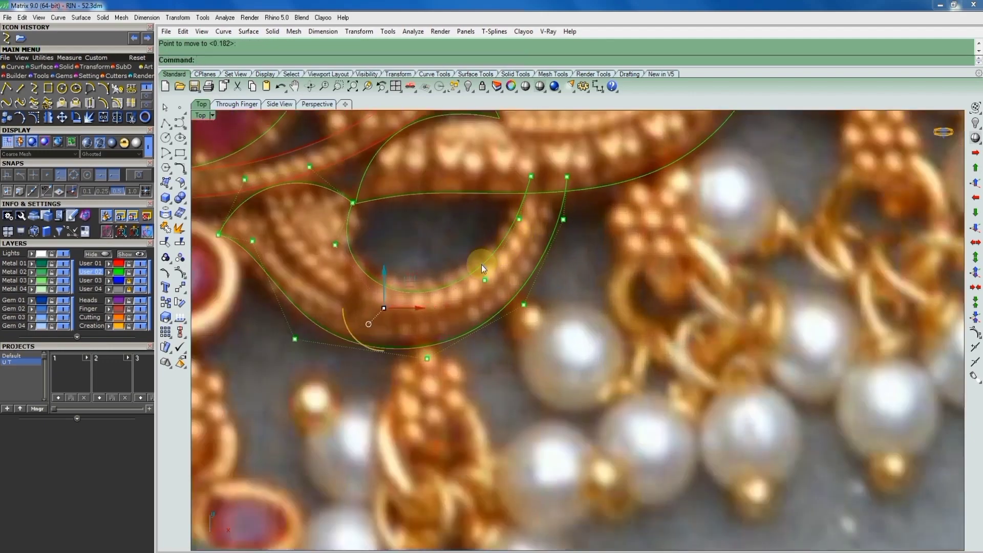
{"action": "scroll", "coordinate": [392, 293], "scroll_direction": "up", "scroll_amount": 3}
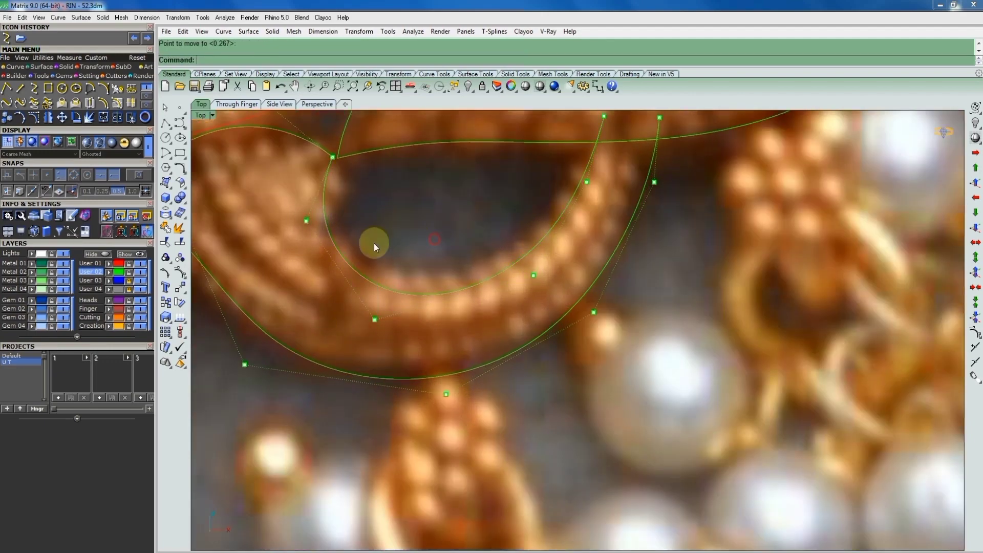
{"action": "scroll", "coordinate": [477, 241], "scroll_direction": "down", "scroll_amount": 4}
{"action": "scroll", "coordinate": [478, 241], "scroll_direction": "up", "scroll_amount": 2}
{"action": "scroll", "coordinate": [475, 308], "scroll_direction": "up", "scroll_amount": 2}
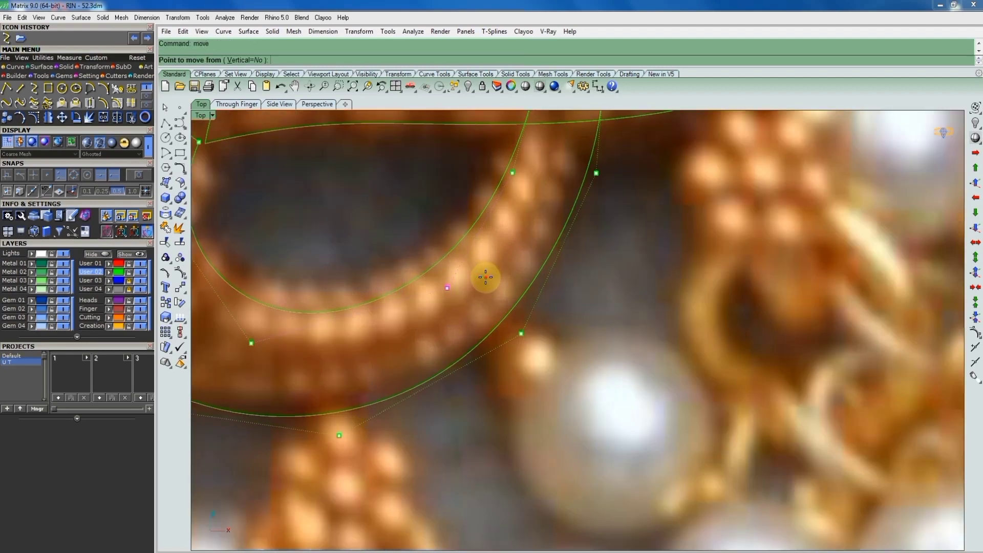
{"action": "scroll", "coordinate": [492, 169], "scroll_direction": "down", "scroll_amount": 3}
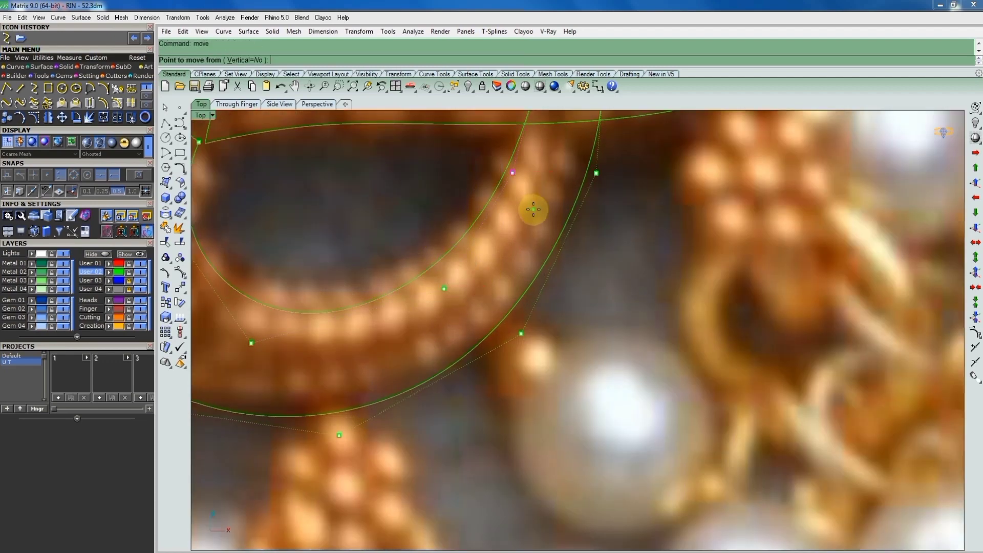
{"action": "scroll", "coordinate": [553, 230], "scroll_direction": "down", "scroll_amount": 3}
{"action": "left_click", "coordinate": [581, 250]}
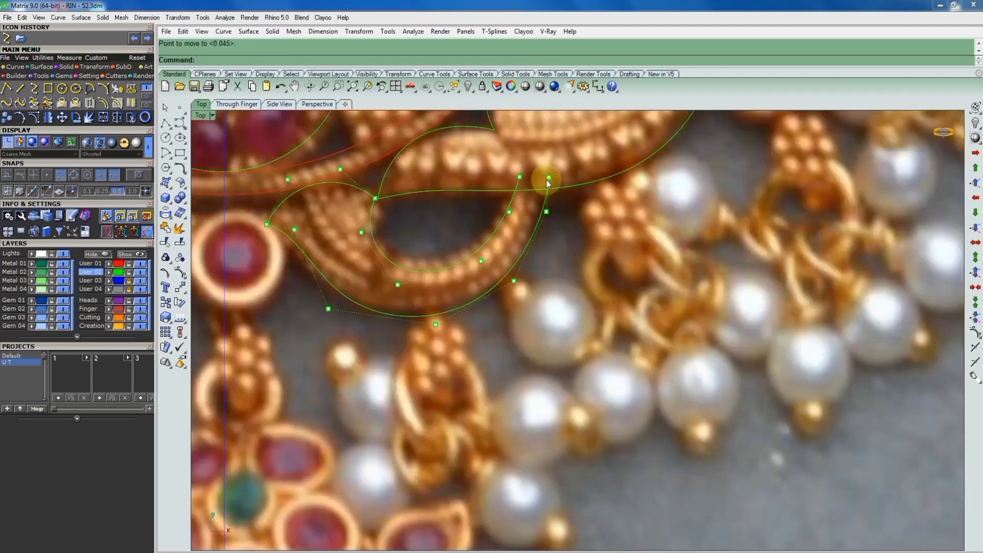
{"action": "scroll", "coordinate": [556, 198], "scroll_direction": "down", "scroll_amount": 1}
{"action": "scroll", "coordinate": [537, 244], "scroll_direction": "down", "scroll_amount": 3}
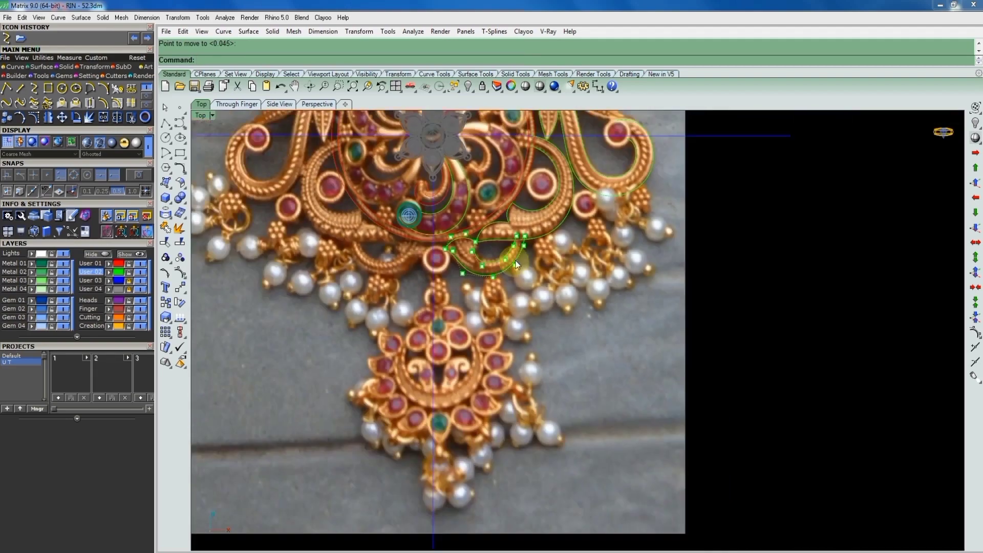
{"action": "scroll", "coordinate": [527, 247], "scroll_direction": "up", "scroll_amount": 1}
{"action": "scroll", "coordinate": [525, 247], "scroll_direction": "up", "scroll_amount": 1}
{"action": "scroll", "coordinate": [527, 248], "scroll_direction": "up", "scroll_amount": 1}
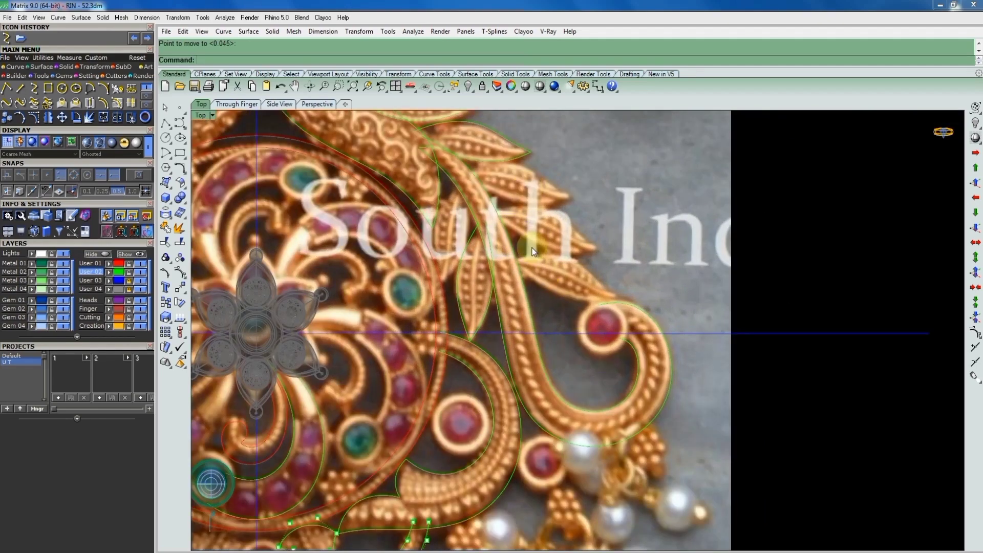
{"action": "scroll", "coordinate": [532, 238], "scroll_direction": "down", "scroll_amount": 2}
Hide the User 04 reference image layer, turn off control points and hide the grid
{"action": "left_click", "coordinate": [140, 289]}
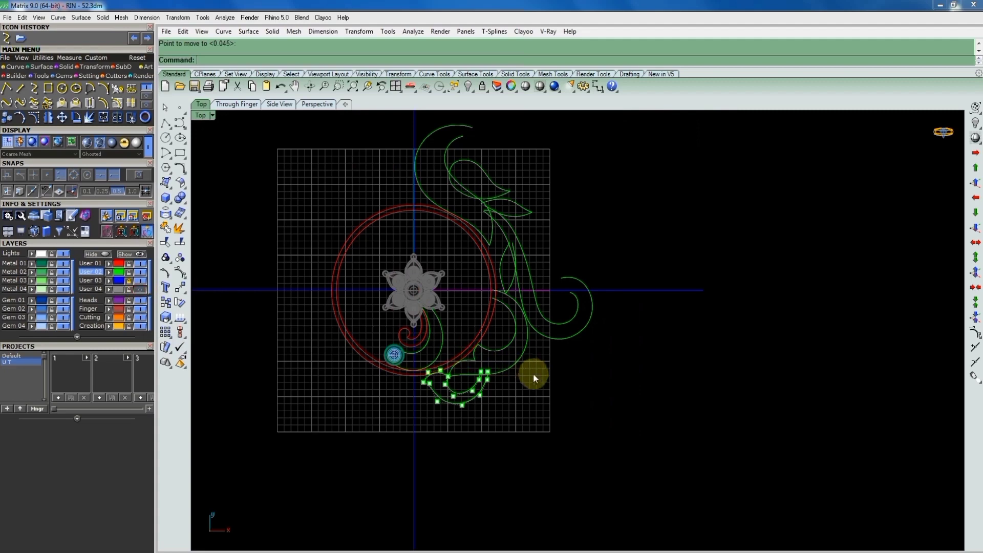
{"action": "scroll", "coordinate": [492, 379], "scroll_direction": "up", "scroll_amount": 3}
{"action": "scroll", "coordinate": [604, 390], "scroll_direction": "up", "scroll_amount": 4}
{"action": "scroll", "coordinate": [564, 376], "scroll_direction": "down", "scroll_amount": 2}
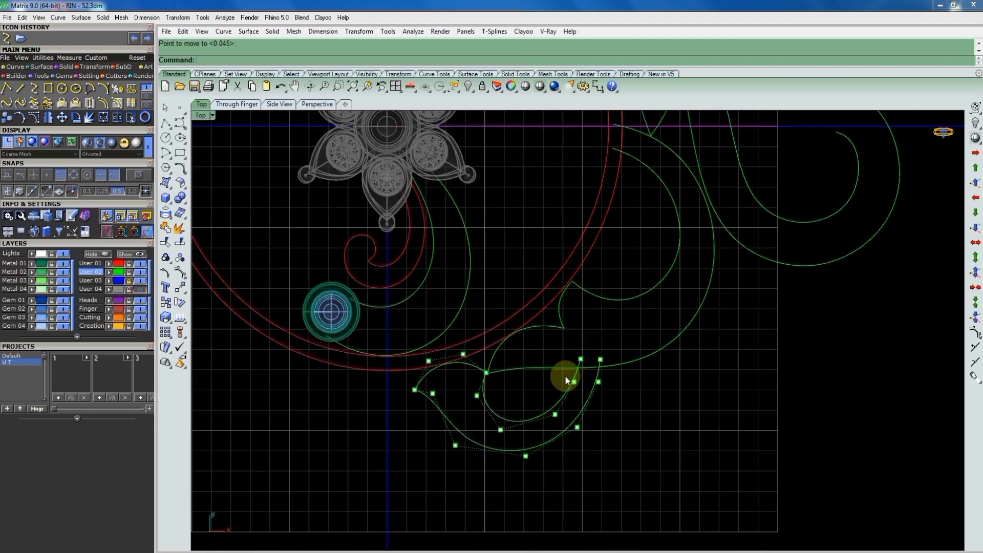
{"action": "scroll", "coordinate": [589, 400], "scroll_direction": "down", "scroll_amount": 1}
{"action": "scroll", "coordinate": [604, 368], "scroll_direction": "down", "scroll_amount": 2}
{"action": "key", "text": "Escape"}
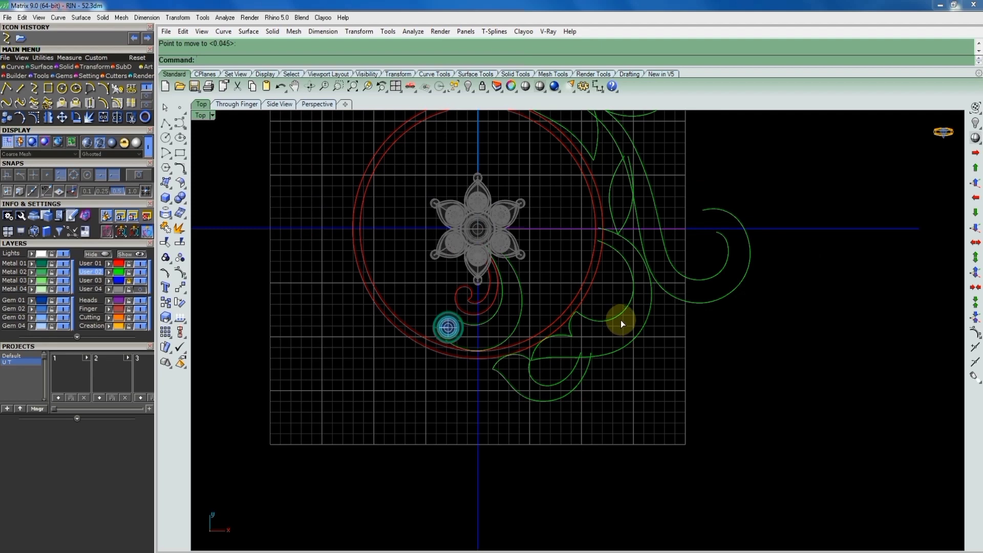
{"action": "key", "text": "F7"}
Select the leaf curves and show their control points
{"action": "right_click_drag", "start_coordinate": [647, 315], "coordinate": [650, 358]}
{"action": "left_click", "coordinate": [604, 331]}
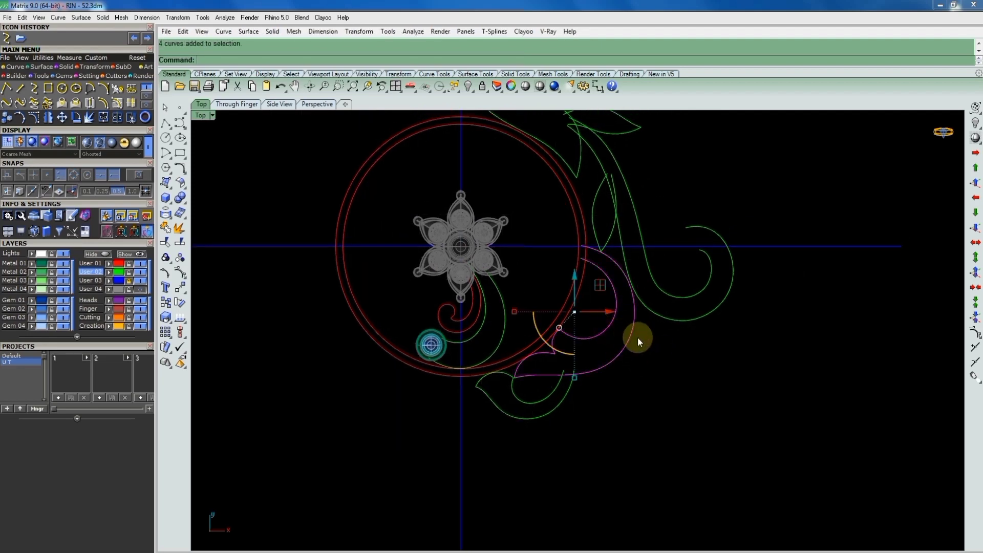
{"action": "key", "text": "Escape"}
{"action": "scroll", "coordinate": [602, 333], "scroll_direction": "up", "scroll_amount": 4}
{"action": "left_click", "coordinate": [608, 326]}
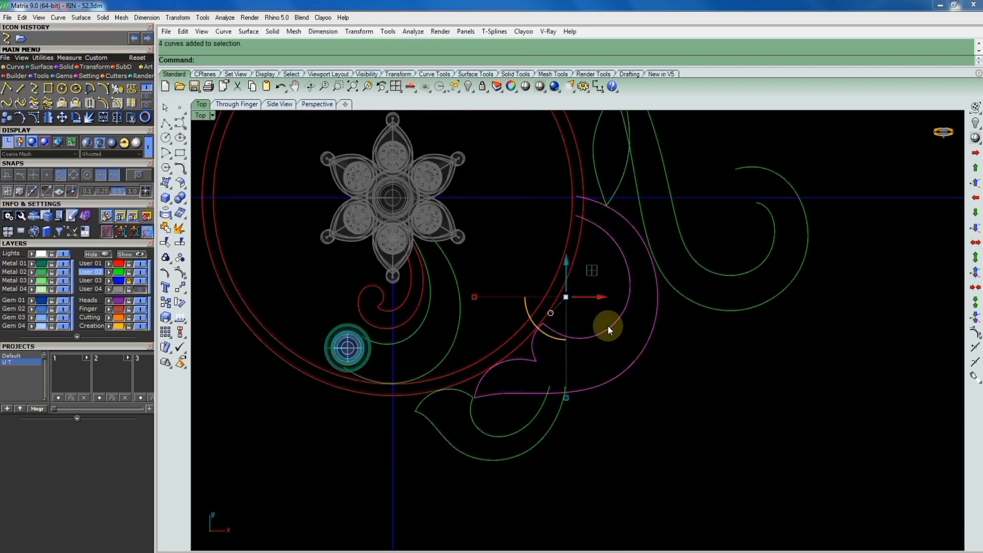
{"action": "key", "text": "F10"}
{"action": "scroll", "coordinate": [553, 307], "scroll_direction": "up", "scroll_amount": 3}
{"action": "mouse_move", "coordinate": [513, 258]}
{"action": "left_mouse_down"}
{"action": "mouse_move", "coordinate": [548, 328]}
{"action": "mouse_move", "coordinate": [545, 302]}
{"action": "left_mouse_up"}
Window-select two control points on the leaf curves
{"action": "scroll", "coordinate": [547, 338], "scroll_direction": "up", "scroll_amount": 4}
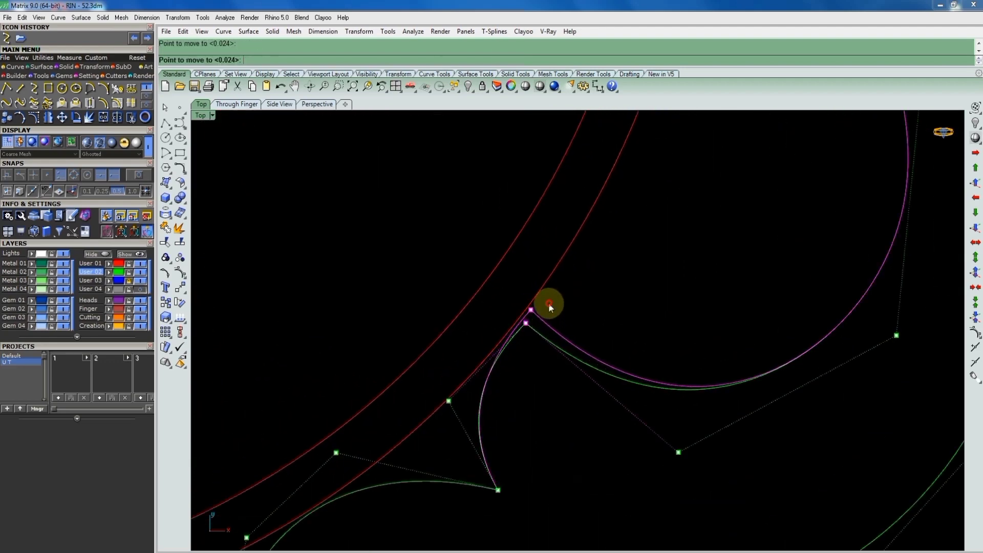
{"action": "scroll", "coordinate": [575, 292], "scroll_direction": "down", "scroll_amount": 2}
{"action": "scroll", "coordinate": [494, 333], "scroll_direction": "down", "scroll_amount": 3}
{"action": "scroll", "coordinate": [485, 391], "scroll_direction": "down", "scroll_amount": 2}
{"action": "scroll", "coordinate": [484, 392], "scroll_direction": "up", "scroll_amount": 3}
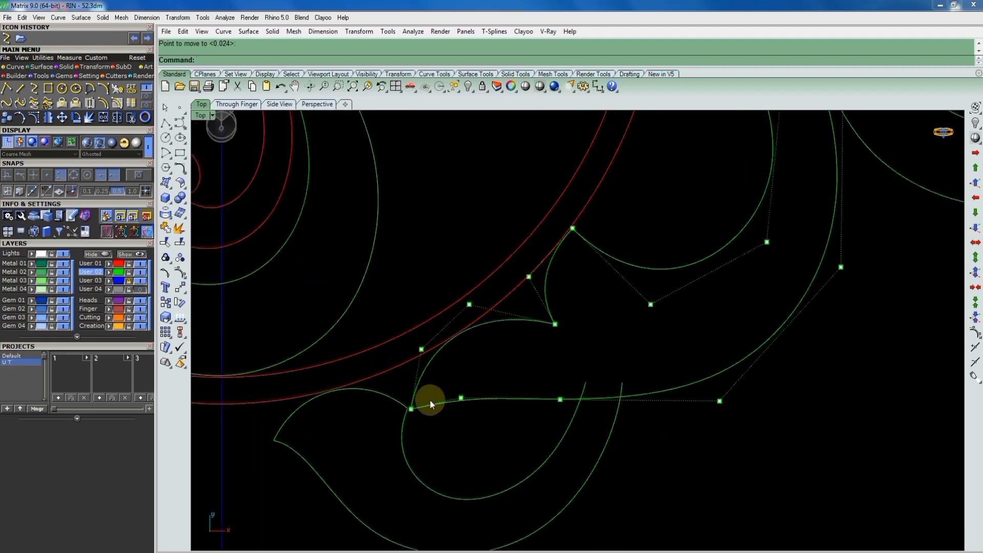
{"action": "scroll", "coordinate": [429, 399], "scroll_direction": "up", "scroll_amount": 2}
{"action": "mouse_move", "coordinate": [395, 388]}
{"action": "left_mouse_down"}
{"action": "mouse_move", "coordinate": [435, 432]}
{"action": "mouse_move", "coordinate": [454, 432]}
{"action": "left_mouse_up"}
{"action": "scroll", "coordinate": [466, 359], "scroll_direction": "down", "scroll_amount": 2}
{"action": "scroll", "coordinate": [483, 352], "scroll_direction": "down", "scroll_amount": 2}
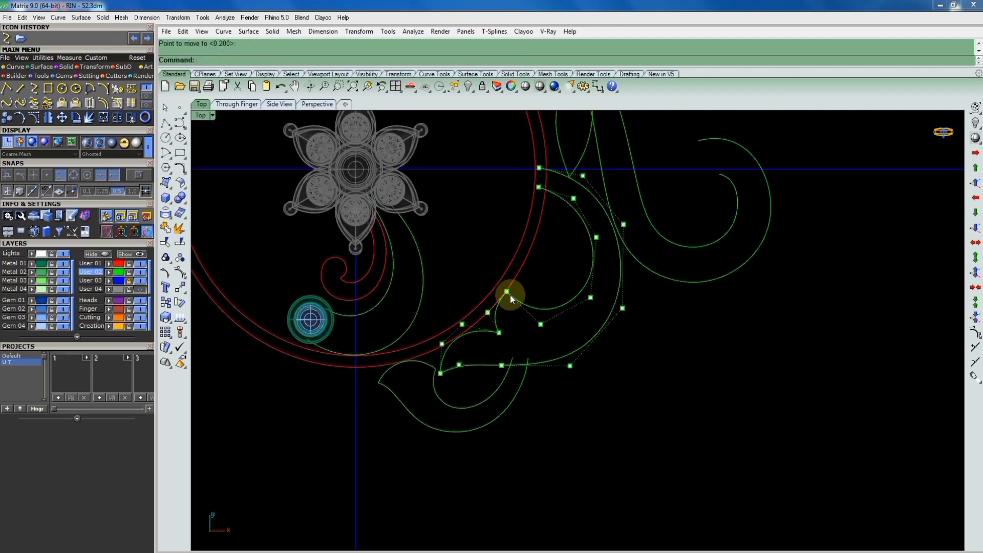
{"action": "scroll", "coordinate": [515, 336], "scroll_direction": "up", "scroll_amount": 2}
Drag the inner-tip control points toward the traced scroll edge to smooth the arc
{"action": "left_click", "coordinate": [487, 329]}
{"action": "scroll", "coordinate": [489, 329], "scroll_direction": "up", "scroll_amount": 3}
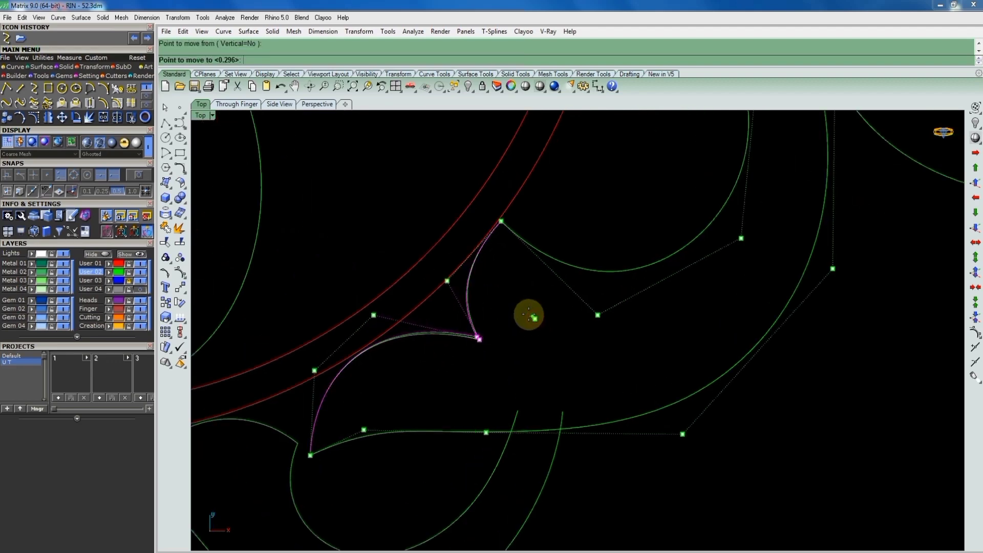
{"action": "left_click", "coordinate": [527, 315]}
{"action": "scroll", "coordinate": [461, 297], "scroll_direction": "down", "scroll_amount": 3}
{"action": "scroll", "coordinate": [410, 266], "scroll_direction": "up", "scroll_amount": 2}
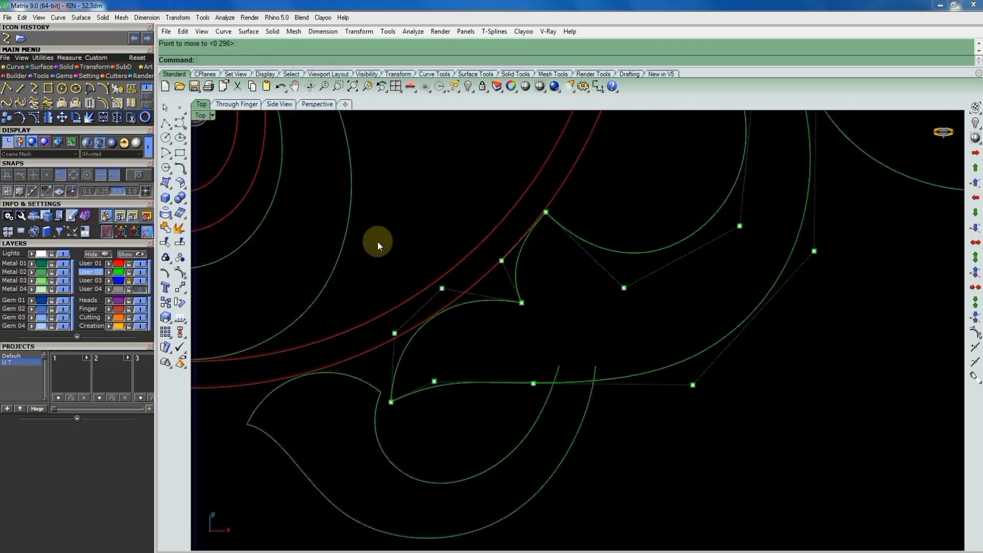
{"action": "left_click_drag", "start_coordinate": [377, 242], "coordinate": [460, 339]}
{"action": "scroll", "coordinate": [421, 330], "scroll_direction": "up", "scroll_amount": 3}
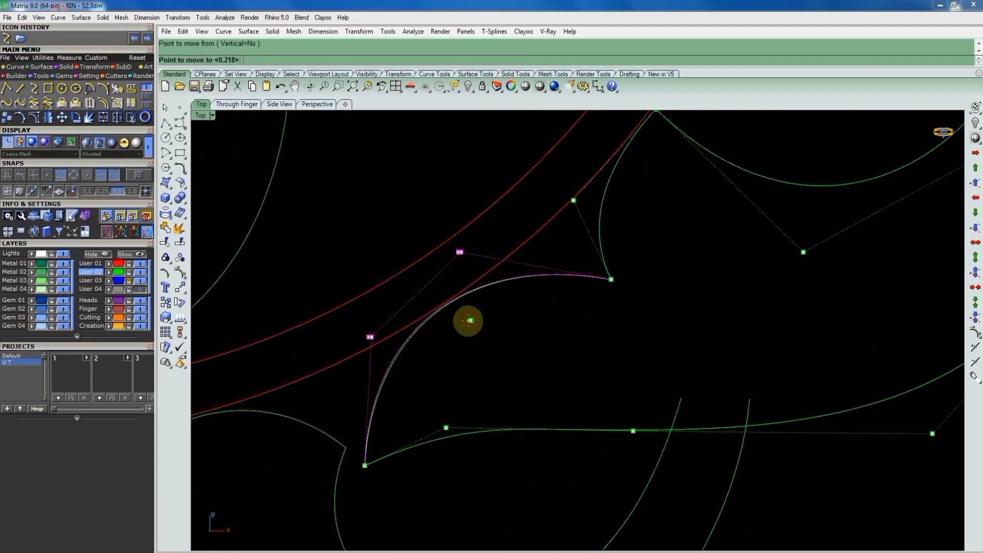
{"action": "left_click_drag", "start_coordinate": [405, 176], "coordinate": [456, 259]}
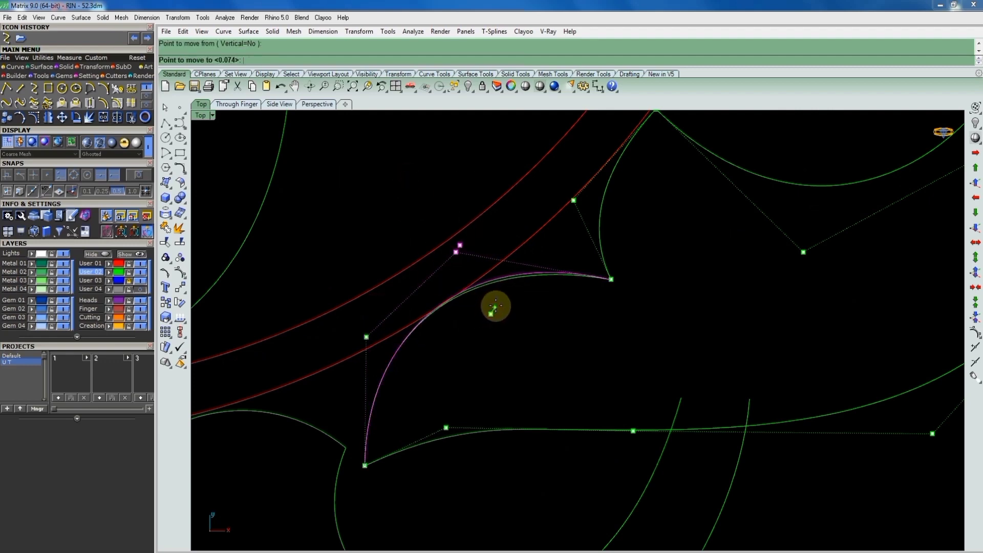
{"action": "mouse_move", "coordinate": [333, 241]}
{"action": "left_mouse_down"}
{"action": "mouse_move", "coordinate": [398, 344]}
{"action": "mouse_move", "coordinate": [374, 341]}
{"action": "left_mouse_up"}
Move a control point on the lower curve into place with the M command
{"action": "scroll", "coordinate": [491, 318], "scroll_direction": "down", "scroll_amount": 5}
{"action": "scroll", "coordinate": [527, 348], "scroll_direction": "up", "scroll_amount": 3}
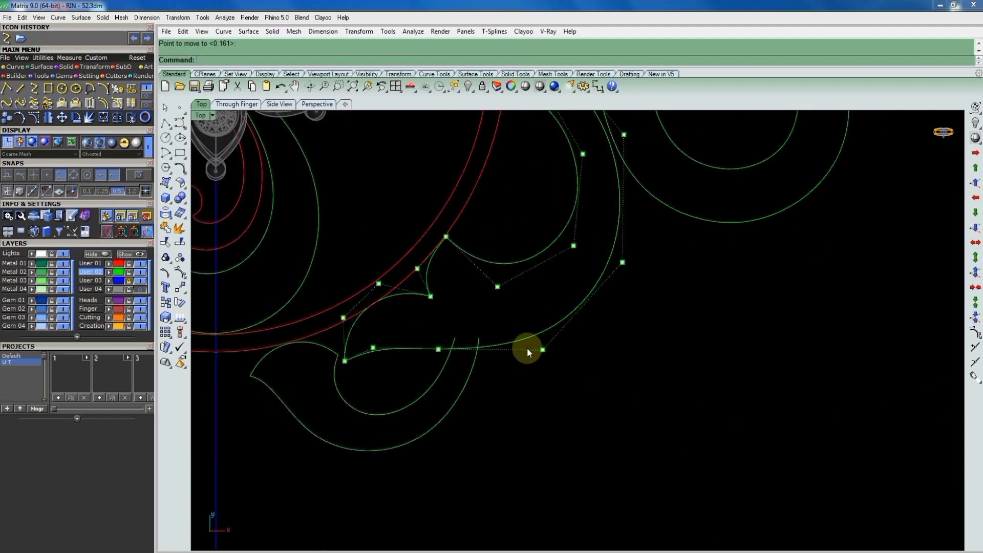
{"action": "scroll", "coordinate": [533, 354], "scroll_direction": "down", "scroll_amount": 2}
{"action": "scroll", "coordinate": [534, 356], "scroll_direction": "up", "scroll_amount": 4}
{"action": "left_click", "coordinate": [542, 350]}
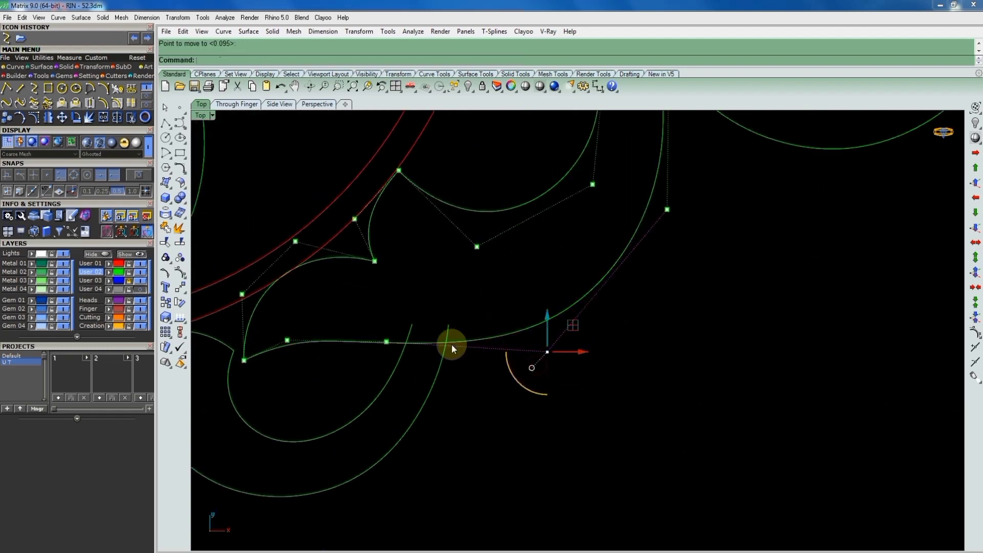
{"action": "scroll", "coordinate": [450, 344], "scroll_direction": "down", "scroll_amount": 3}
{"action": "left_click_drag", "start_coordinate": [400, 336], "coordinate": [469, 390]}
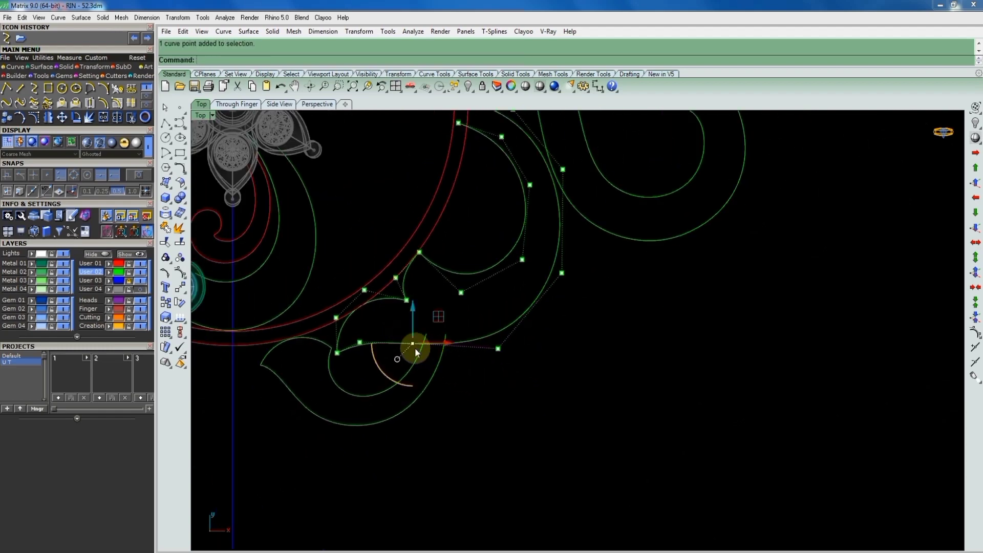
{"action": "key", "text": "m"}
{"action": "key", "text": "Return"}
{"action": "left_click", "coordinate": [515, 376]}
{"action": "scroll", "coordinate": [480, 349], "scroll_direction": "up", "scroll_amount": 2}
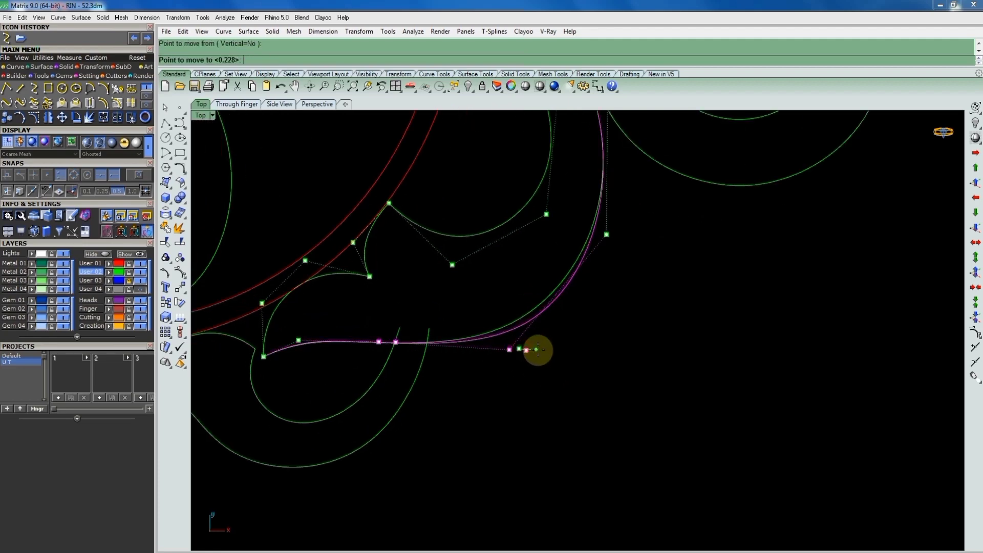
{"action": "left_click", "coordinate": [536, 350]}
Move a control point on the right arm to follow the scroll edge
{"action": "scroll", "coordinate": [512, 345], "scroll_direction": "down", "scroll_amount": 3}
{"action": "scroll", "coordinate": [468, 336], "scroll_direction": "up", "scroll_amount": 3}
{"action": "scroll", "coordinate": [410, 338], "scroll_direction": "up", "scroll_amount": 2}
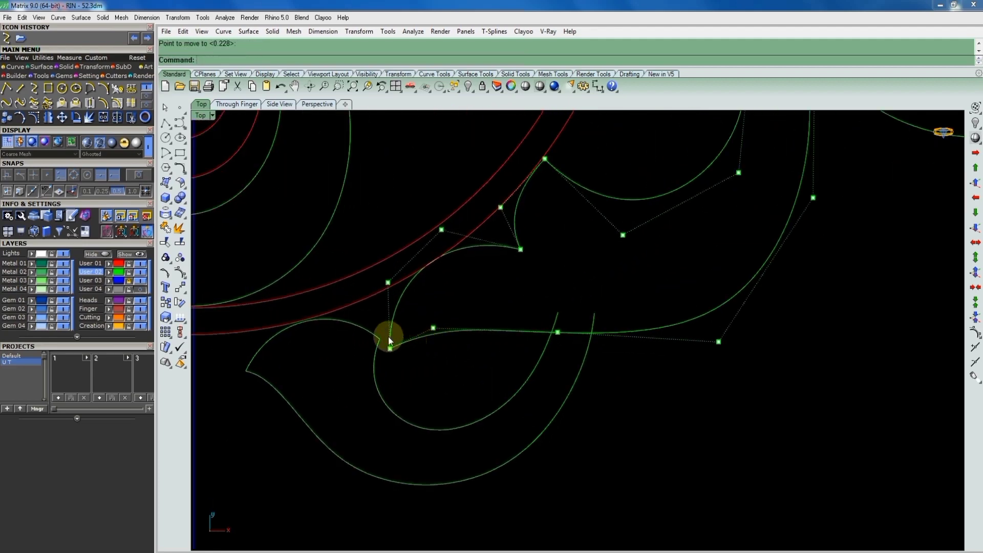
{"action": "left_click_drag", "start_coordinate": [373, 319], "coordinate": [407, 358]}
{"action": "scroll", "coordinate": [404, 353], "scroll_direction": "up", "scroll_amount": 2}
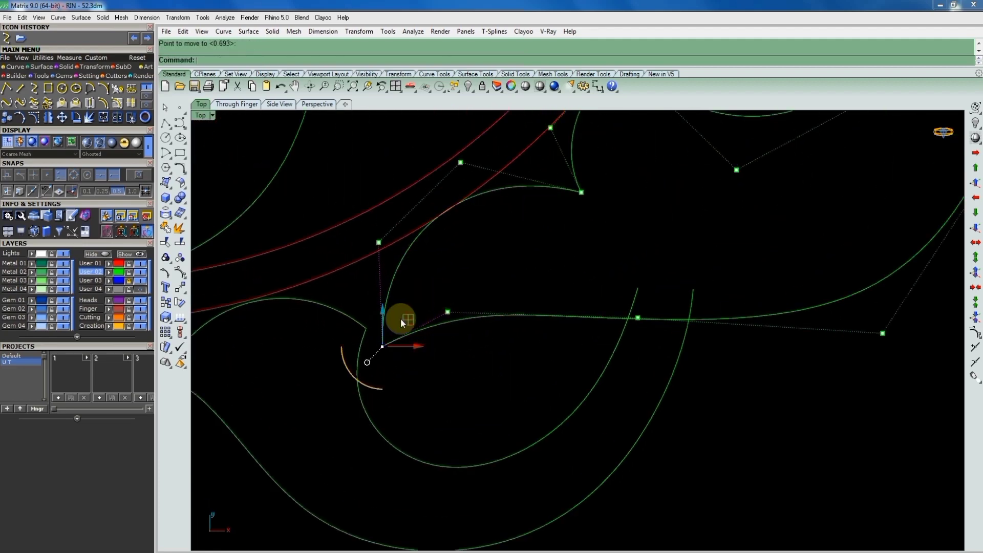
{"action": "scroll", "coordinate": [619, 314], "scroll_direction": "down", "scroll_amount": 2}
{"action": "scroll", "coordinate": [571, 314], "scroll_direction": "down", "scroll_amount": 1}
{"action": "left_click_drag", "start_coordinate": [577, 281], "coordinate": [621, 340]}
{"action": "key", "text": "Return"}
{"action": "left_click", "coordinate": [624, 326]}
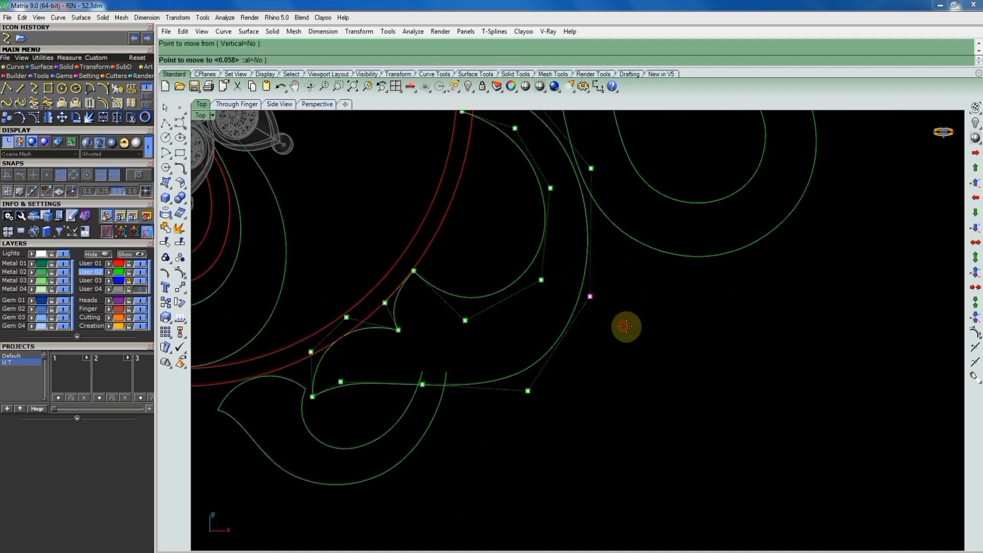
{"action": "left_click_drag", "start_coordinate": [521, 426], "coordinate": [556, 364]}
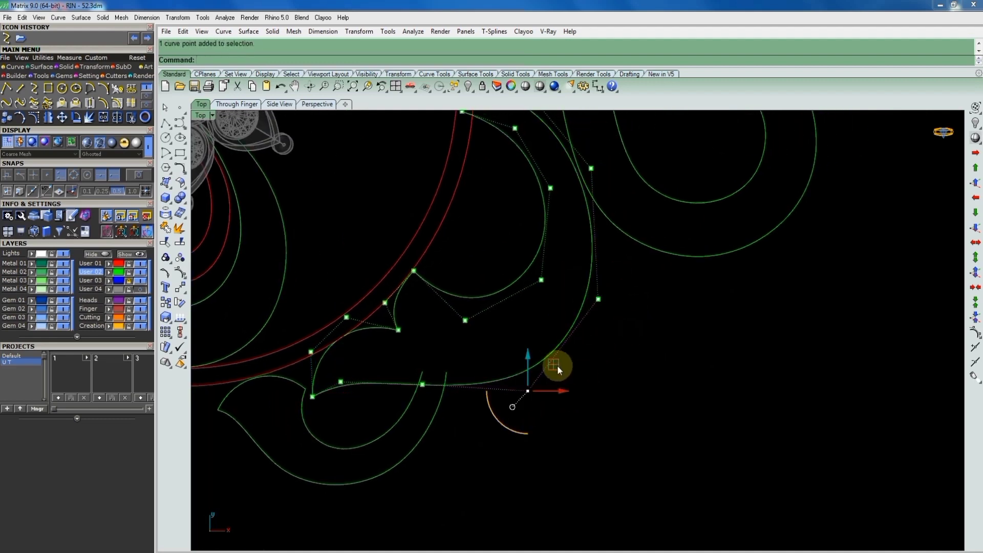
Move another point and a control point on the upper curve slightly farther along
{"action": "key", "text": "Return"}
{"action": "left_click", "coordinate": [517, 351]}
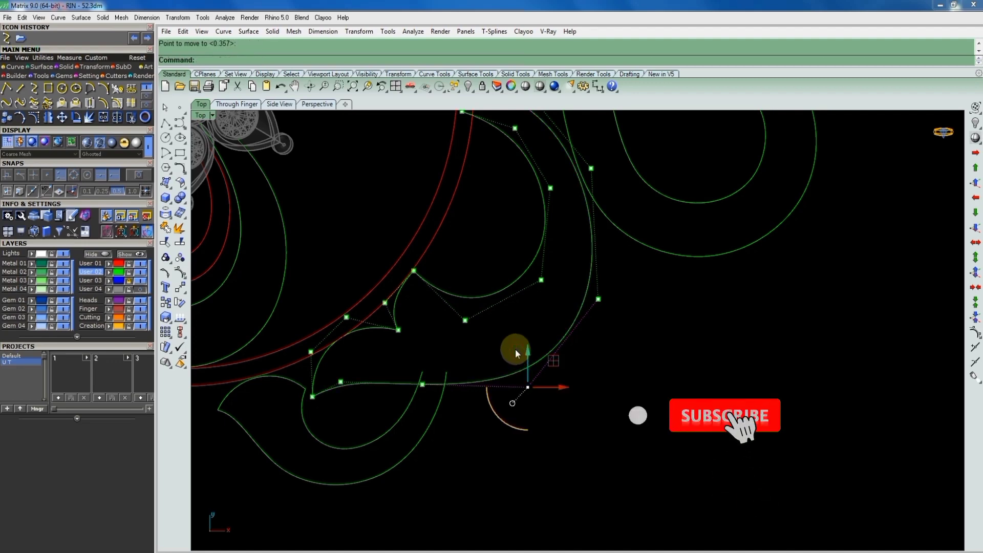
{"action": "scroll", "coordinate": [525, 391], "scroll_direction": "down", "scroll_amount": 3}
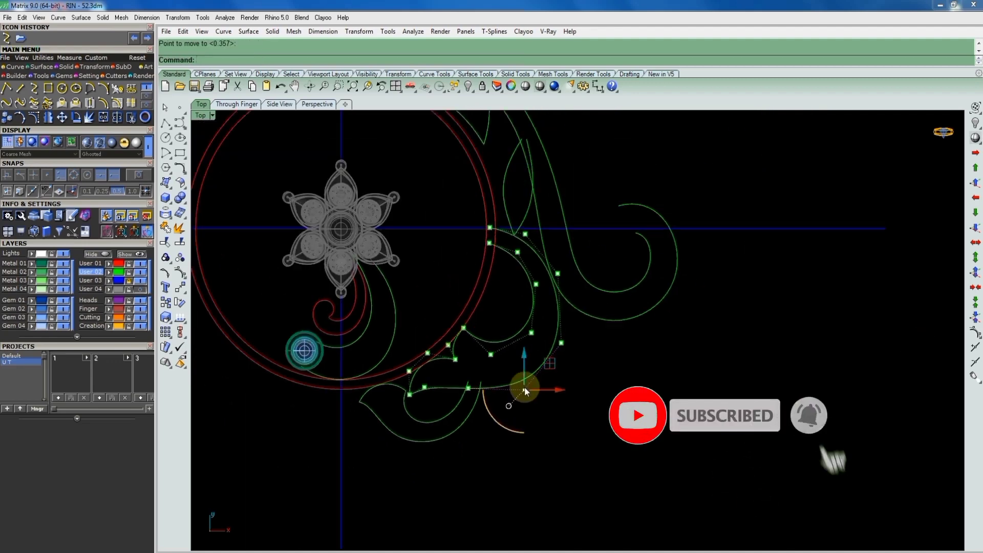
{"action": "scroll", "coordinate": [553, 272], "scroll_direction": "up", "scroll_amount": 3}
{"action": "left_click_drag", "start_coordinate": [545, 226], "coordinate": [579, 282]}
{"action": "key", "text": "Return"}
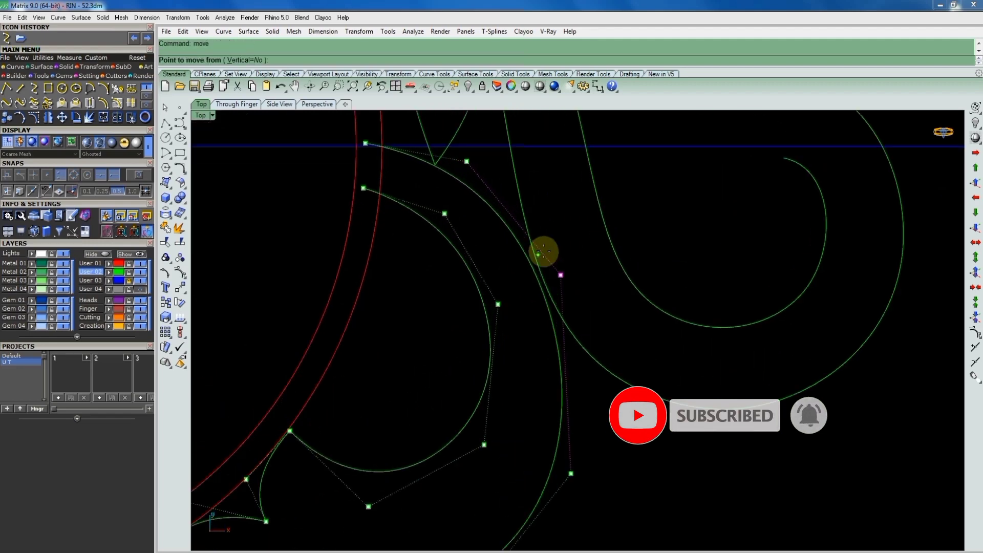
{"action": "left_click", "coordinate": [544, 251]}
Turn the reference pendant photo layer back on behind the curves
{"action": "scroll", "coordinate": [550, 238], "scroll_direction": "down", "scroll_amount": 3}
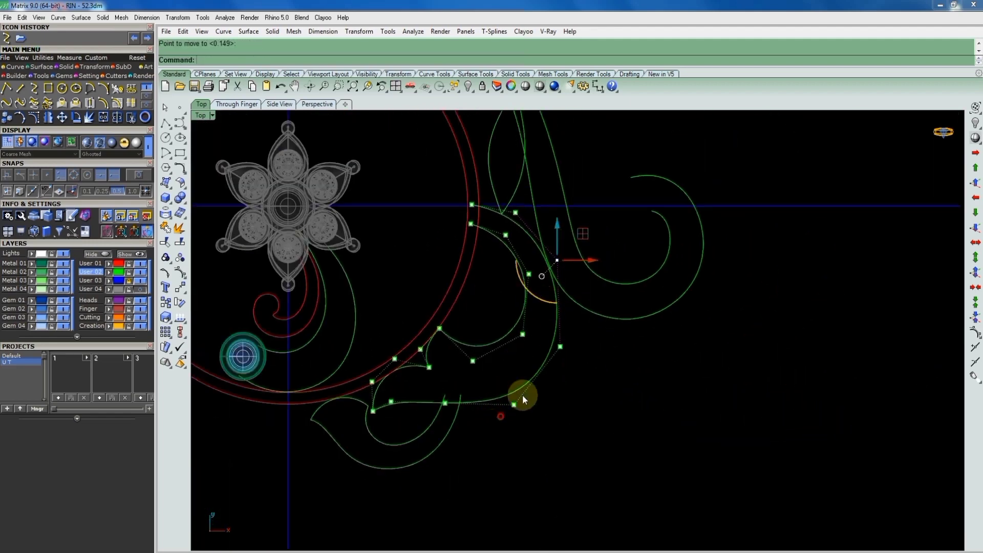
{"action": "scroll", "coordinate": [491, 366], "scroll_direction": "up", "scroll_amount": 3}
{"action": "scroll", "coordinate": [535, 286], "scroll_direction": "down", "scroll_amount": 4}
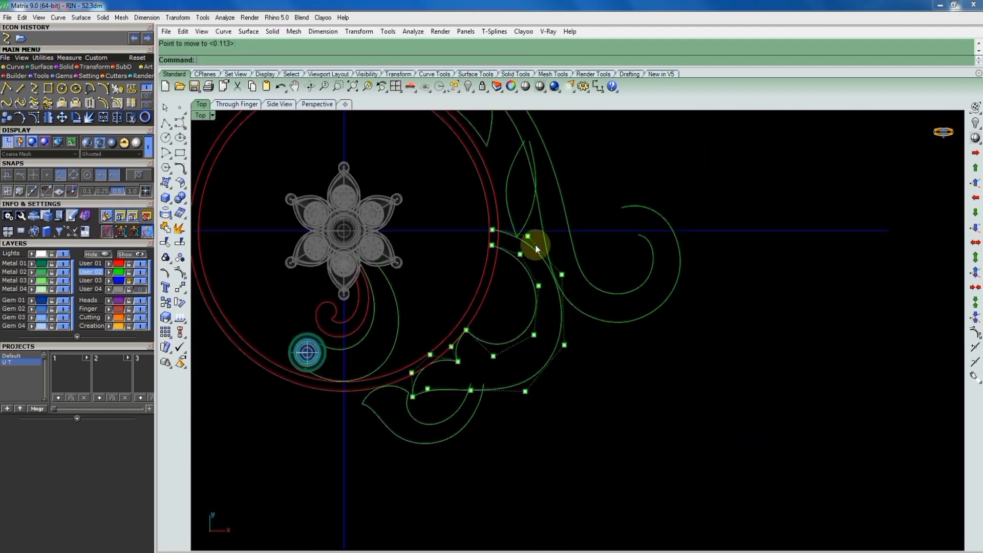
{"action": "left_click", "coordinate": [139, 289]}
Zoom out and pan the Top view to show the whole pendant down to the medallion drop
{"action": "scroll", "coordinate": [540, 384], "scroll_direction": "down", "scroll_amount": 3}
{"action": "scroll", "coordinate": [558, 250], "scroll_direction": "up", "scroll_amount": 3}
{"action": "scroll", "coordinate": [456, 190], "scroll_direction": "down", "scroll_amount": 2}
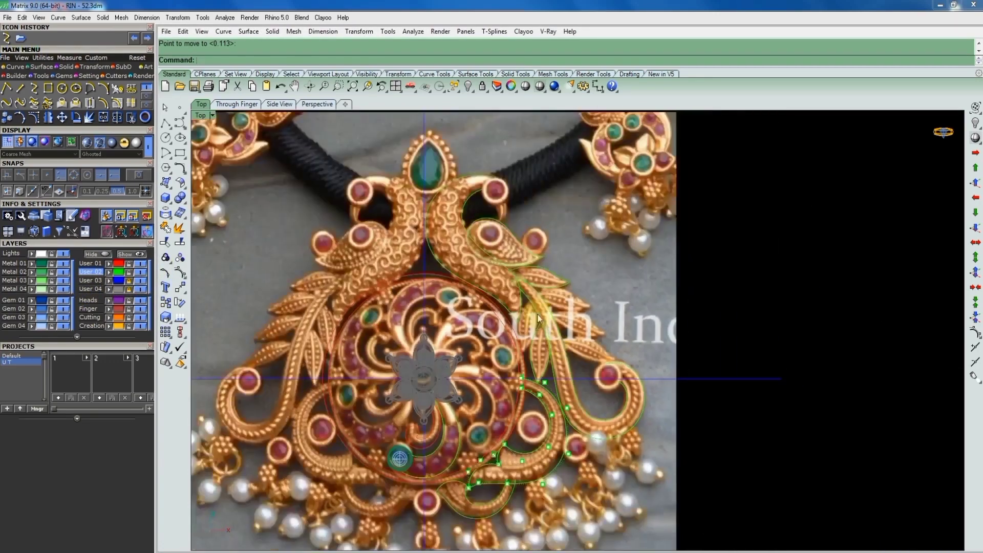
{"action": "scroll", "coordinate": [456, 191], "scroll_direction": "down", "scroll_amount": 1}
{"action": "scroll", "coordinate": [486, 208], "scroll_direction": "down", "scroll_amount": 2}
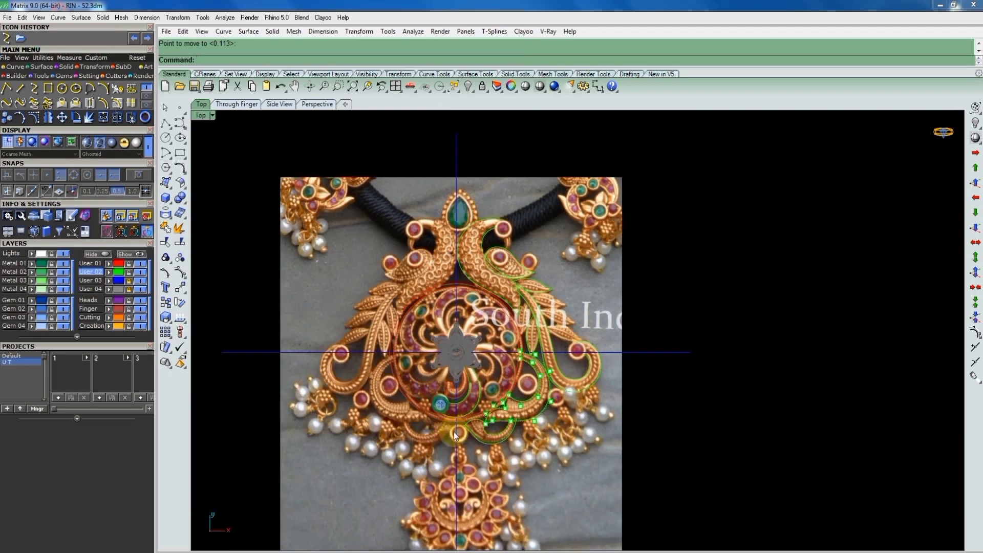
{"action": "right_click_drag", "start_coordinate": [464, 389], "coordinate": [456, 349]}
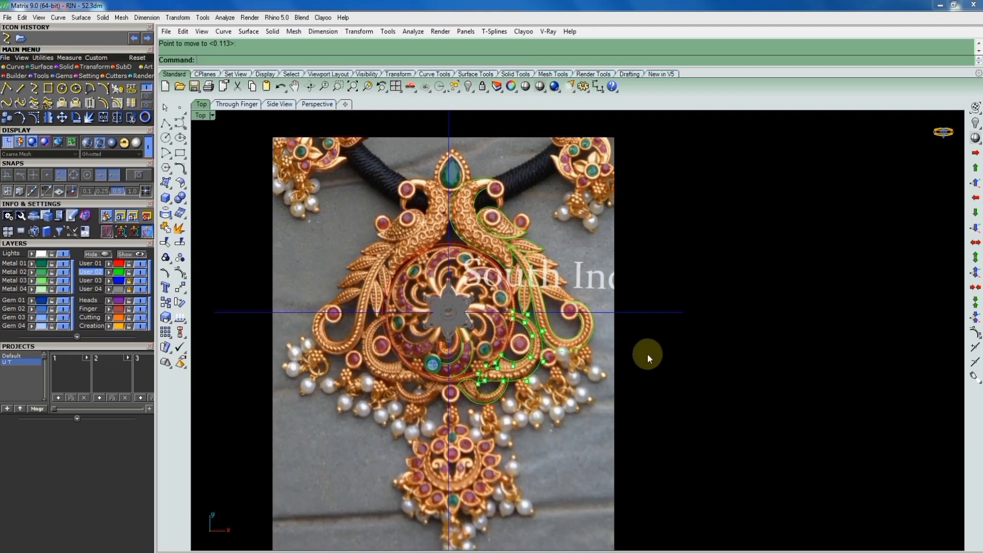
{"action": "left_click", "coordinate": [548, 353]}
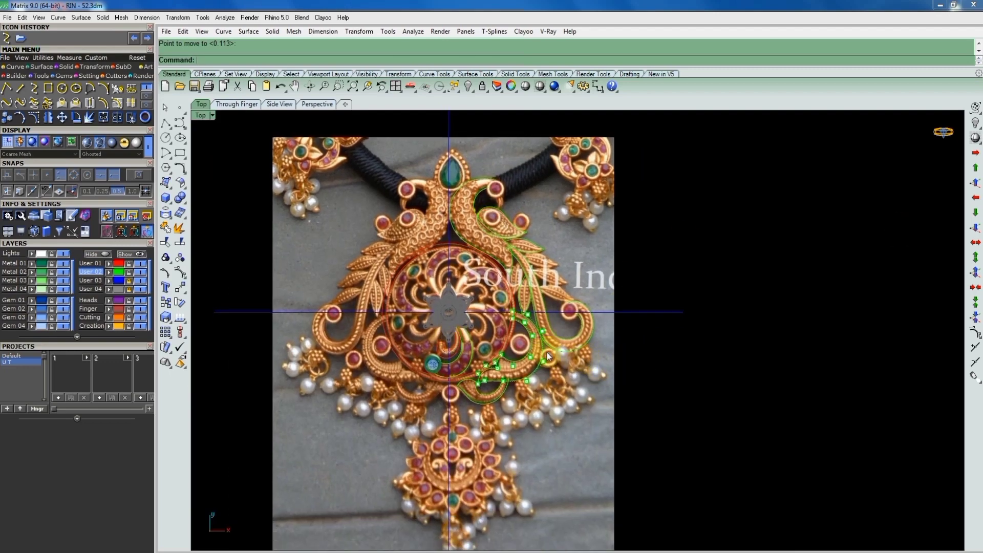
{"action": "left_click", "coordinate": [605, 273]}
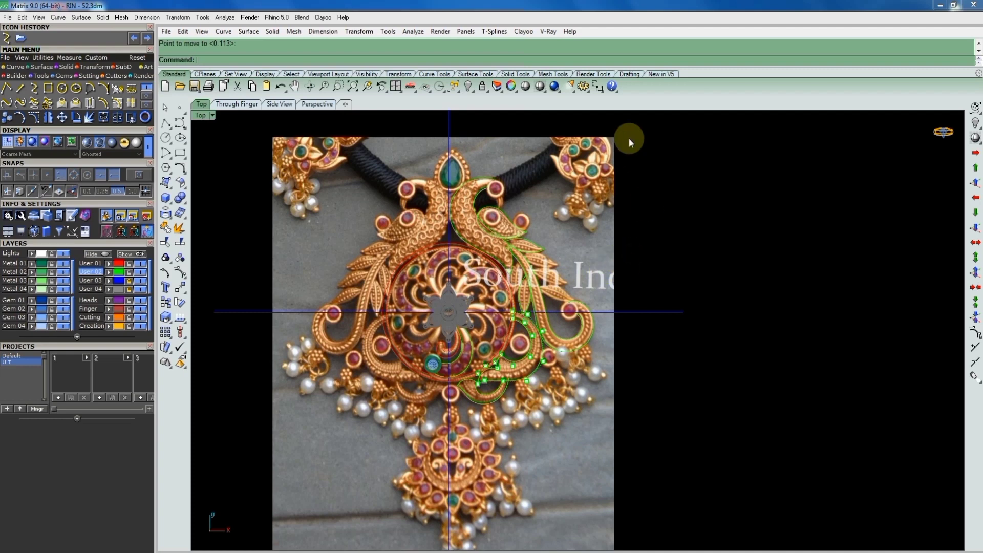
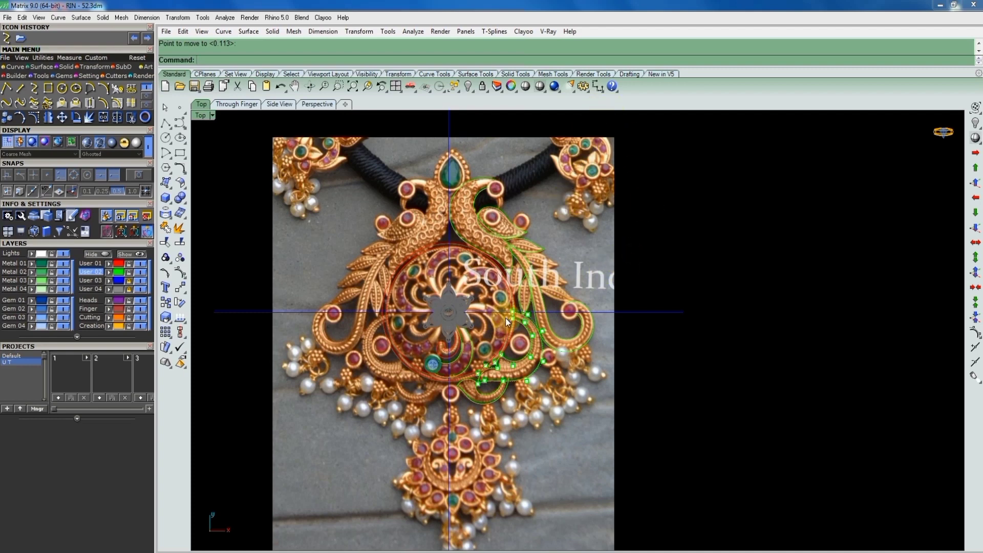
Zoom into the right peacock's curl and select its two pointed leaf curves
{"action": "left_click", "coordinate": [520, 343]}
{"action": "scroll", "coordinate": [523, 350], "scroll_direction": "up", "scroll_amount": 3}
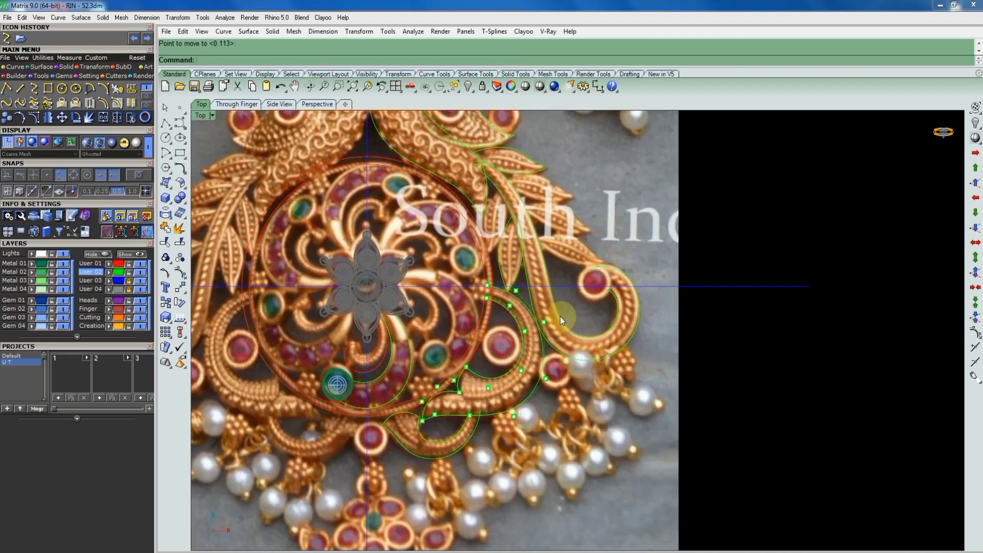
{"action": "scroll", "coordinate": [564, 317], "scroll_direction": "up", "scroll_amount": 1}
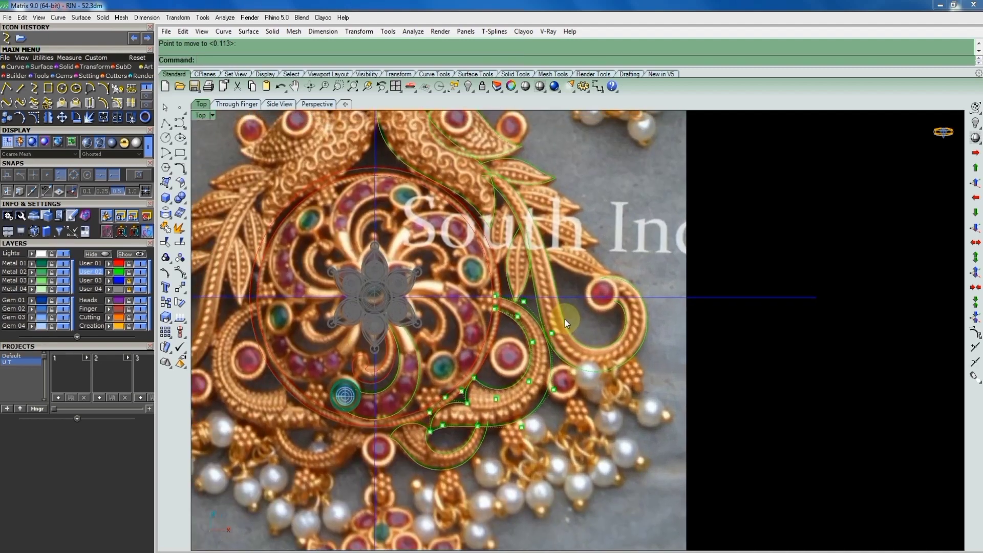
{"action": "scroll", "coordinate": [517, 261], "scroll_direction": "up", "scroll_amount": 2}
{"action": "scroll", "coordinate": [507, 261], "scroll_direction": "down", "scroll_amount": 1}
{"action": "left_click", "coordinate": [518, 266]}
{"action": "scroll", "coordinate": [527, 261], "scroll_direction": "up", "scroll_amount": 1}
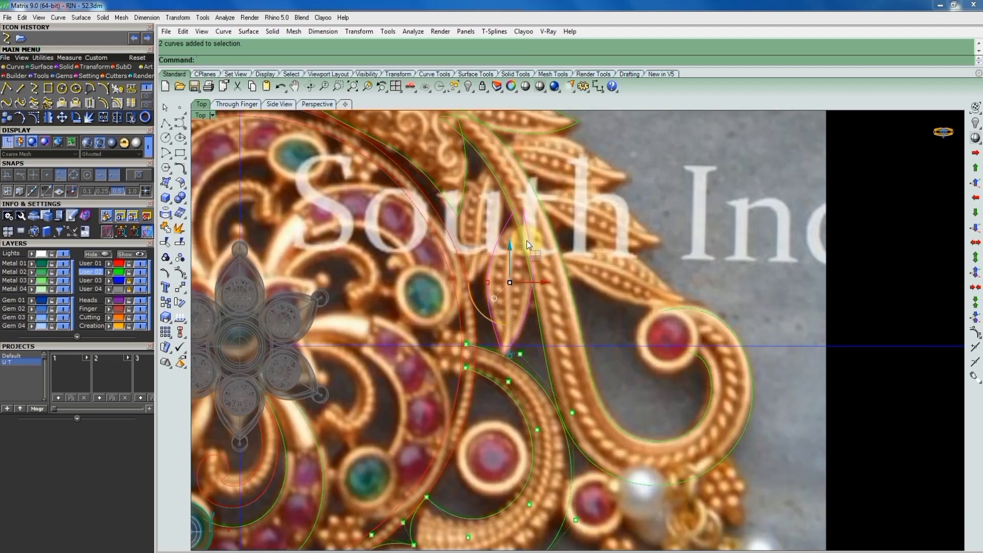
{"action": "scroll", "coordinate": [538, 228], "scroll_direction": "up", "scroll_amount": 2}
{"action": "scroll", "coordinate": [535, 233], "scroll_direction": "down", "scroll_amount": 2}
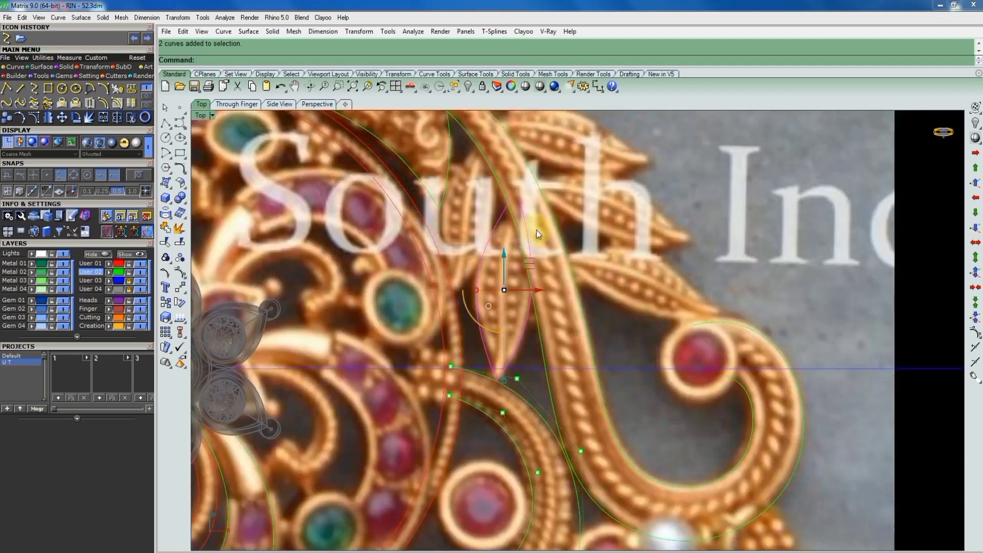
{"action": "scroll", "coordinate": [505, 264], "scroll_direction": "down", "scroll_amount": 1}
{"action": "scroll", "coordinate": [518, 262], "scroll_direction": "up", "scroll_amount": 1}
{"action": "scroll", "coordinate": [521, 233], "scroll_direction": "up", "scroll_amount": 1}
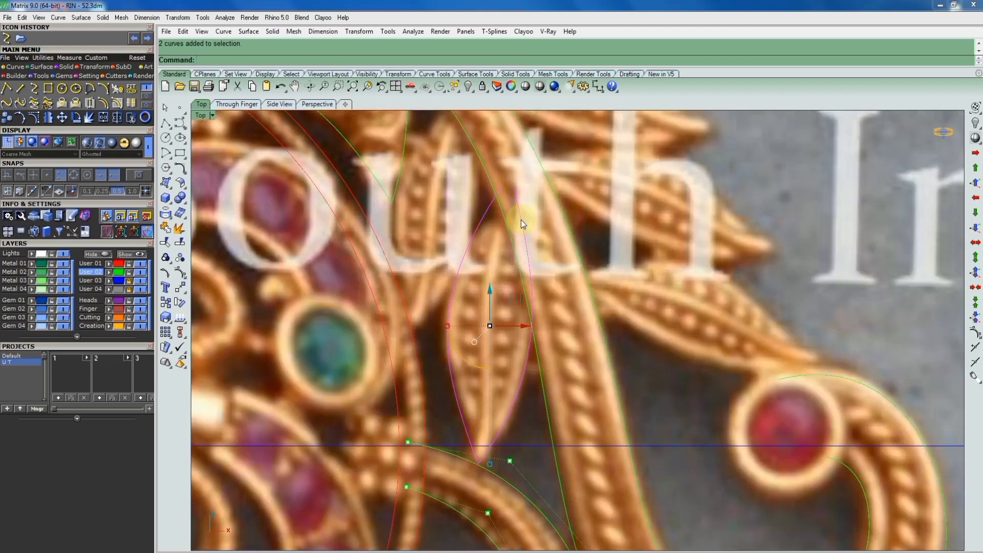
{"action": "scroll", "coordinate": [501, 226], "scroll_direction": "down", "scroll_amount": 1}
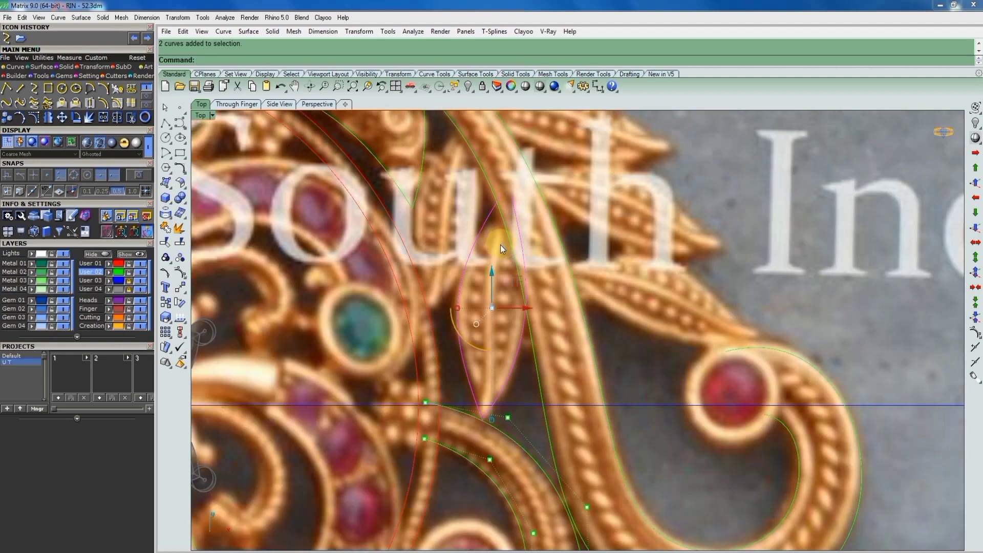
{"action": "scroll", "coordinate": [497, 262], "scroll_direction": "down", "scroll_amount": 1}
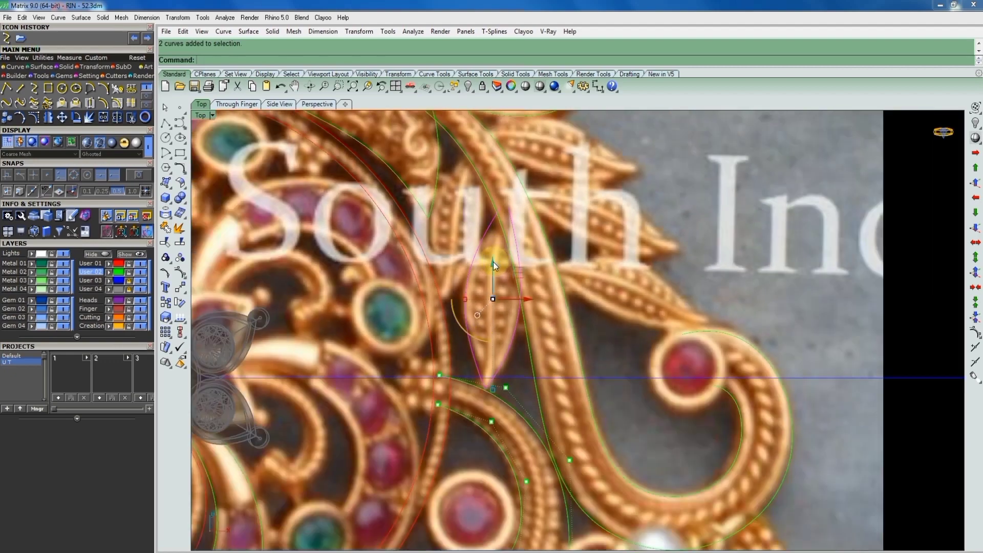
Copy the selected leaf curve to a spot above the original
{"action": "type", "text": "c"}
{"action": "key", "text": "Return"}
{"action": "left_click", "coordinate": [476, 288]}
{"action": "left_click", "coordinate": [439, 214]}
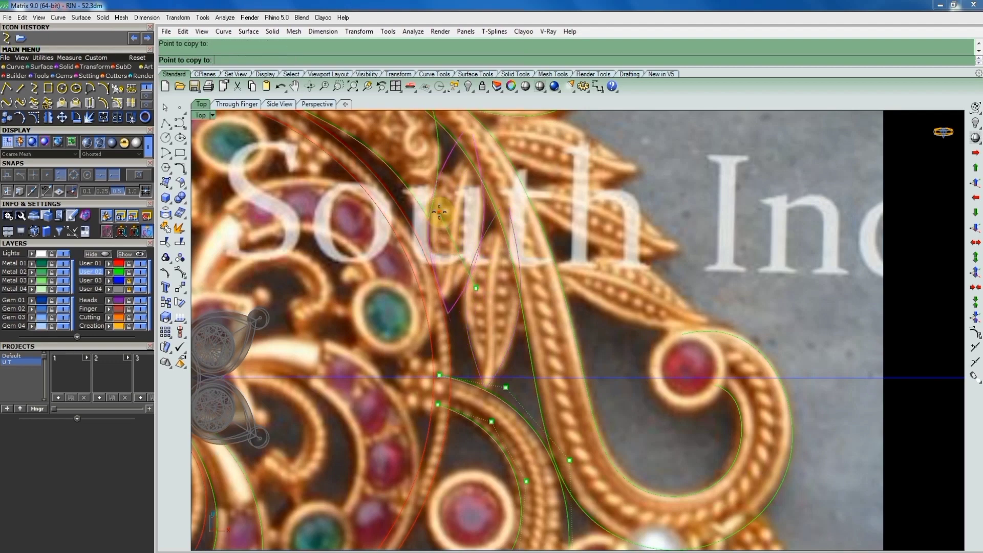
{"action": "scroll", "coordinate": [556, 284], "scroll_direction": "down", "scroll_amount": 1}
{"action": "key", "text": "Return"}
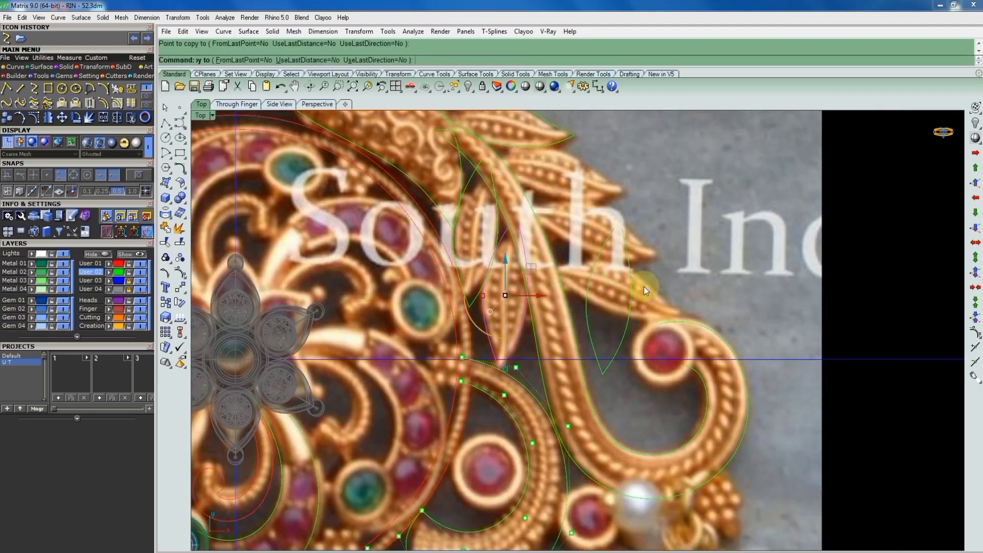
Mirror the copied leaf curve, then delete the unwanted mirrored result
{"action": "left_click", "coordinate": [625, 293]}
{"action": "type", "text": "mirror"}
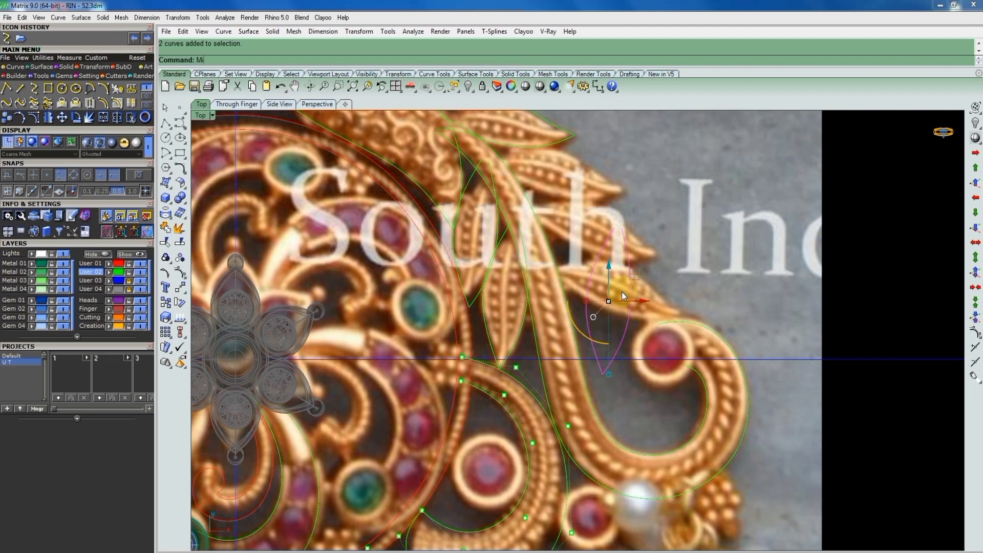
{"action": "key", "text": "Return"}
{"action": "left_click", "coordinate": [613, 290]}
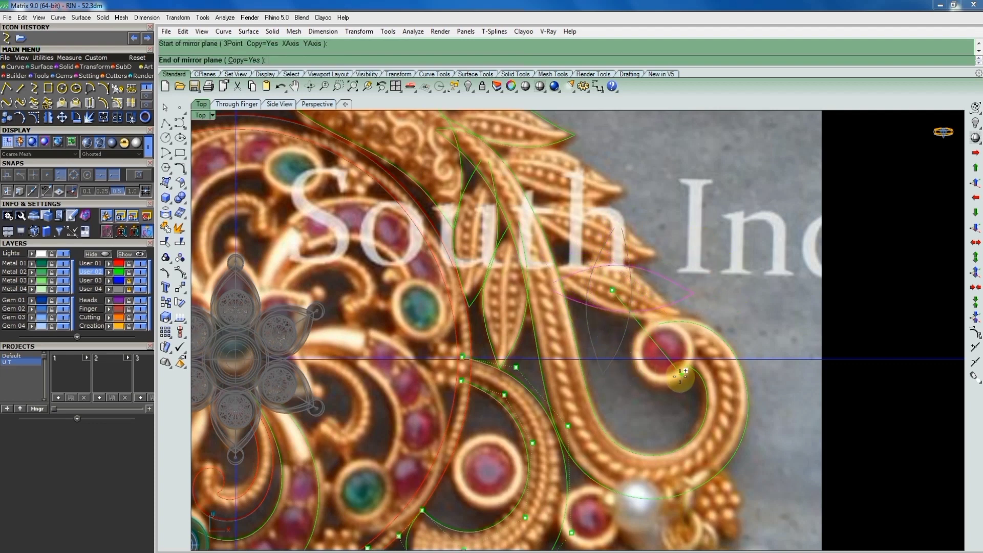
{"action": "left_click", "coordinate": [661, 369]}
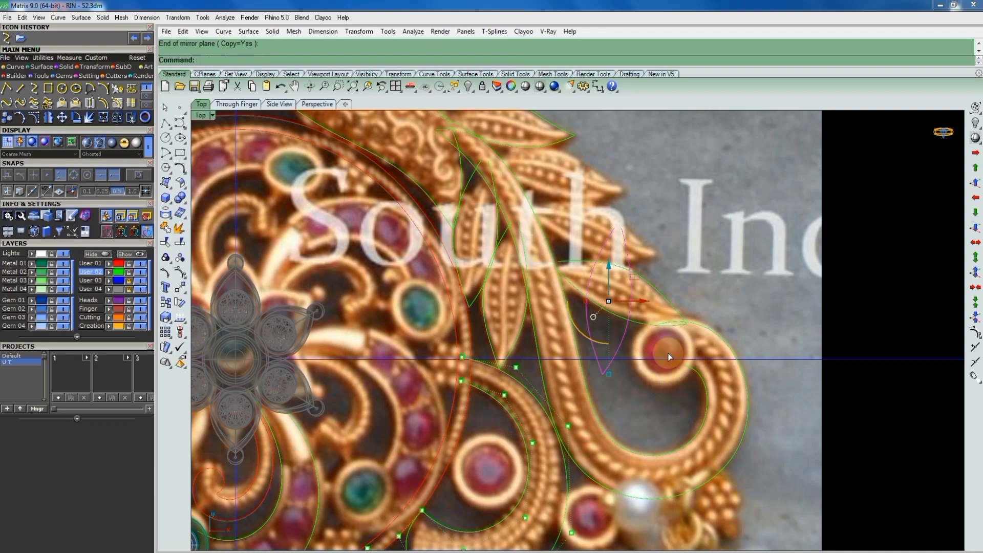
{"action": "key", "text": "Delete"}
Nudge the leaf copy slightly left and up, then rotate it to a new angle
{"action": "left_click", "coordinate": [623, 285]}
{"action": "scroll", "coordinate": [623, 285], "scroll_direction": "up", "scroll_amount": 2}
{"action": "scroll", "coordinate": [627, 287], "scroll_direction": "up", "scroll_amount": 2}
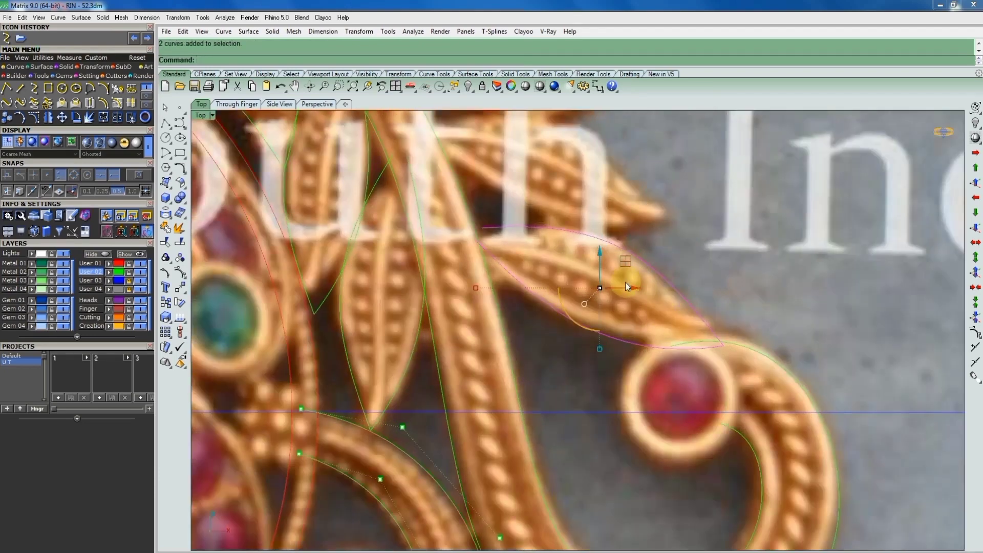
{"action": "left_click_drag", "start_coordinate": [620, 267], "coordinate": [613, 264]}
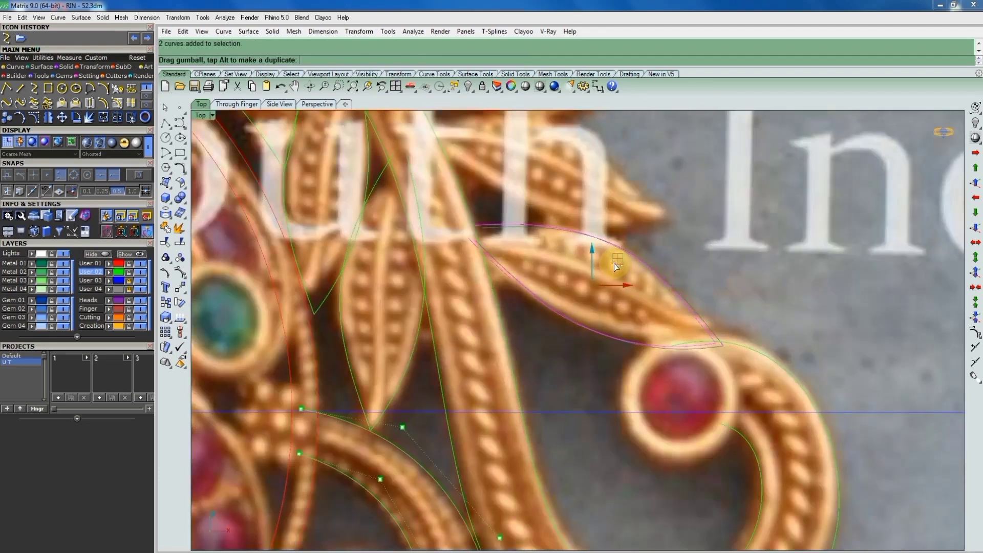
{"action": "type", "text": "rotate"}
{"action": "left_click", "coordinate": [592, 286]}
{"action": "left_click", "coordinate": [575, 268]}
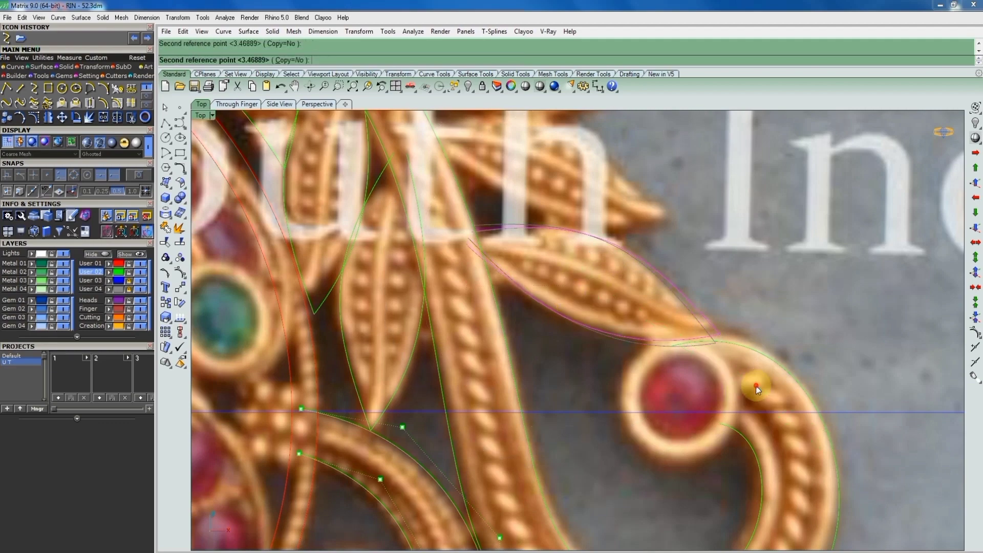
{"action": "left_click", "coordinate": [757, 389]}
{"action": "scroll", "coordinate": [623, 306], "scroll_direction": "down", "scroll_amount": 2}
{"action": "scroll", "coordinate": [679, 321], "scroll_direction": "up", "scroll_amount": 2}
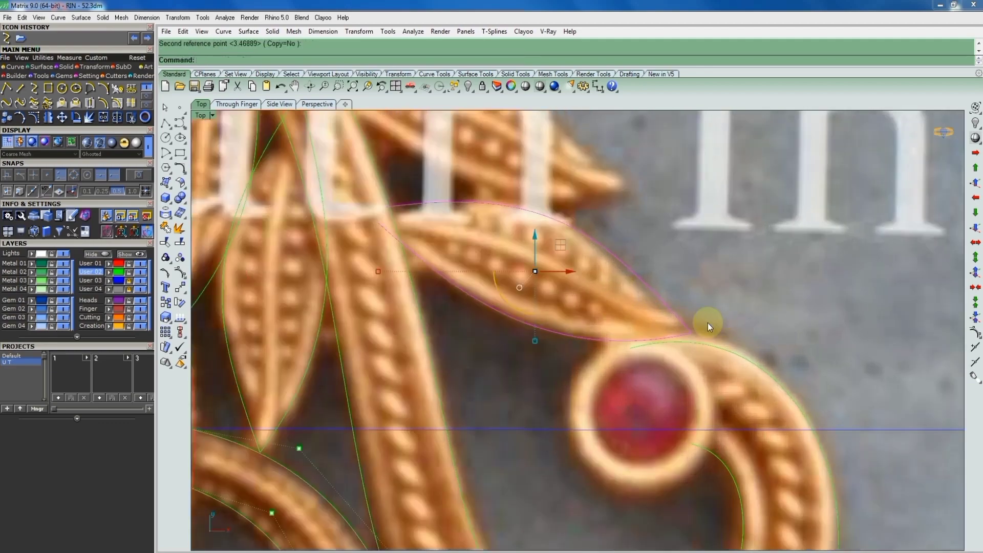
Rotate the copy about its tip to lie along the upper leaf, showing its control points
{"action": "key", "text": "Return"}
{"action": "left_click", "coordinate": [504, 307]}
{"action": "left_click", "coordinate": [773, 383]}
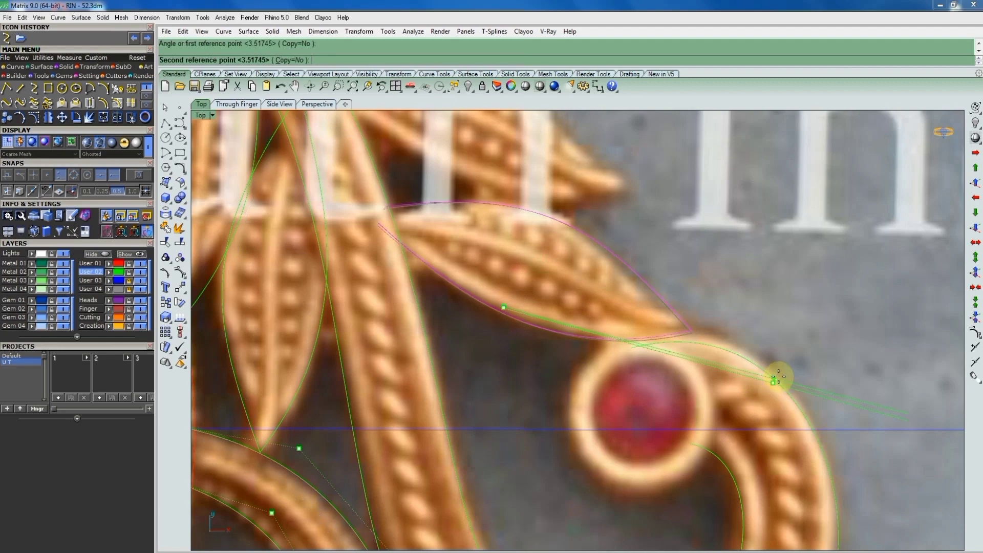
{"action": "left_click", "coordinate": [659, 312]}
{"action": "scroll", "coordinate": [659, 313], "scroll_direction": "down", "scroll_amount": 2}
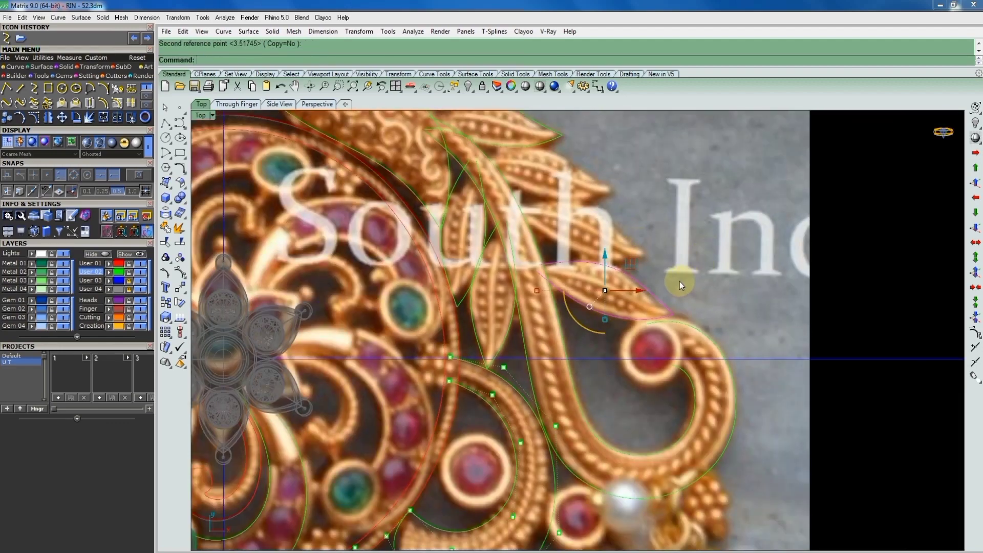
{"action": "key", "text": "F10"}
Drag the leaf curve's control points left and down toward the photo's leaf outline
{"action": "scroll", "coordinate": [612, 269], "scroll_direction": "up", "scroll_amount": 2}
{"action": "scroll", "coordinate": [512, 257], "scroll_direction": "up", "scroll_amount": 2}
{"action": "left_click_drag", "start_coordinate": [528, 254], "coordinate": [558, 284]}
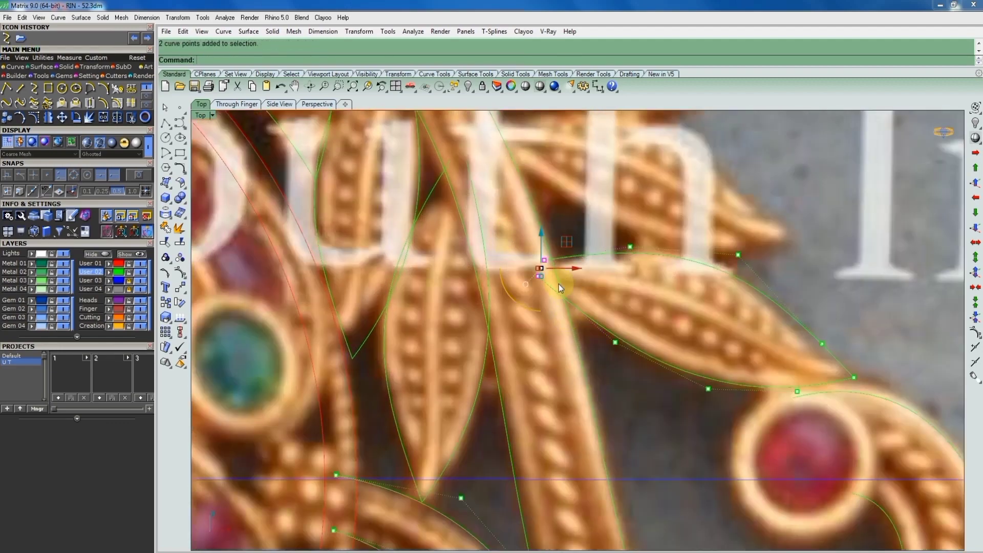
{"action": "scroll", "coordinate": [555, 279], "scroll_direction": "up", "scroll_amount": 2}
{"action": "left_click", "coordinate": [539, 251]}
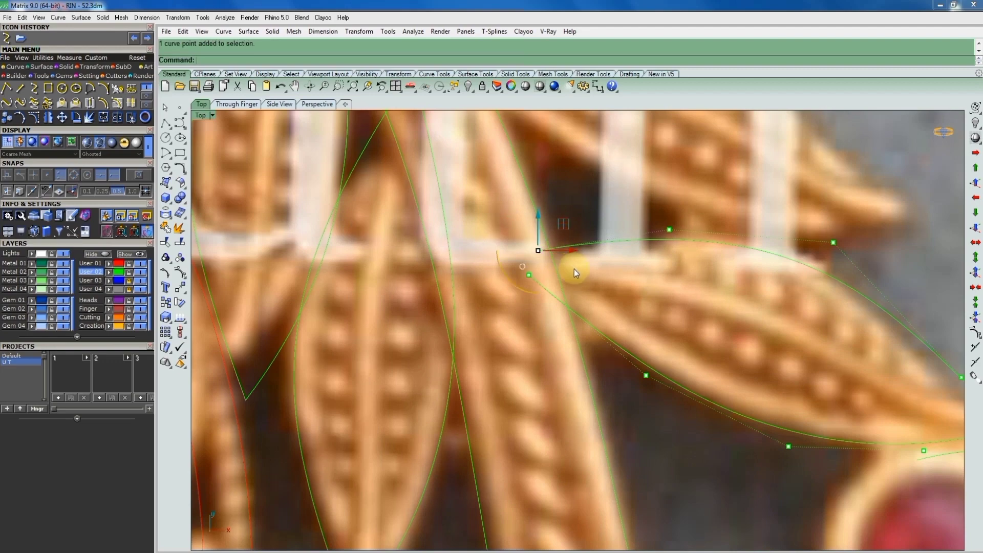
{"action": "left_click_drag", "start_coordinate": [650, 257], "coordinate": [609, 261]}
{"action": "scroll", "coordinate": [518, 289], "scroll_direction": "up", "scroll_amount": 2}
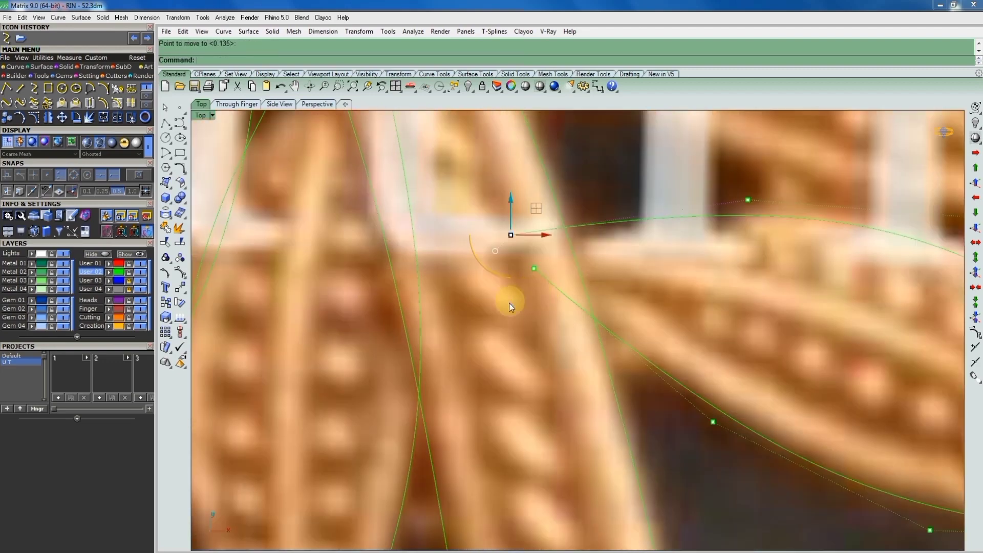
{"action": "left_click_drag", "start_coordinate": [535, 268], "coordinate": [531, 296]}
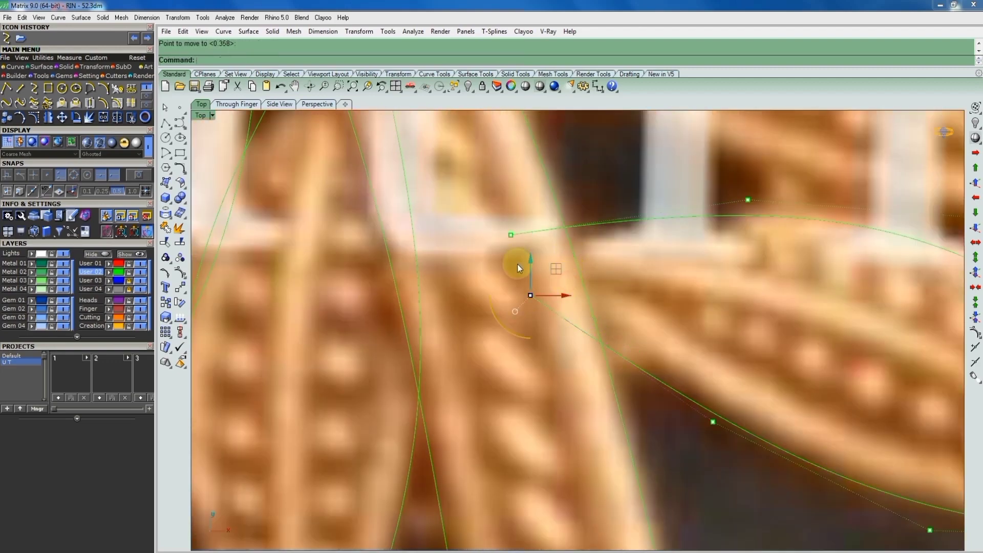
{"action": "scroll", "coordinate": [517, 267], "scroll_direction": "down", "scroll_amount": 5}
{"action": "scroll", "coordinate": [604, 314], "scroll_direction": "up", "scroll_amount": 3}
{"action": "scroll", "coordinate": [533, 253], "scroll_direction": "up", "scroll_amount": 2}
Move one leaf control point to the right onto the leaf edge
{"action": "type", "text": "move"}
{"action": "key", "text": "Return"}
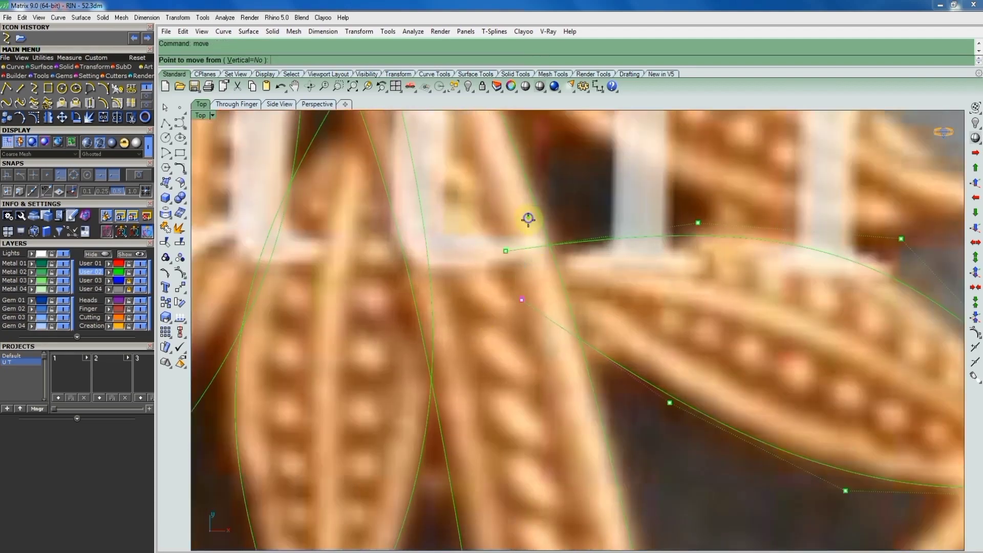
{"action": "left_click", "coordinate": [528, 219]}
{"action": "left_click", "coordinate": [579, 210]}
{"action": "scroll", "coordinate": [580, 210], "scroll_direction": "down", "scroll_amount": 3}
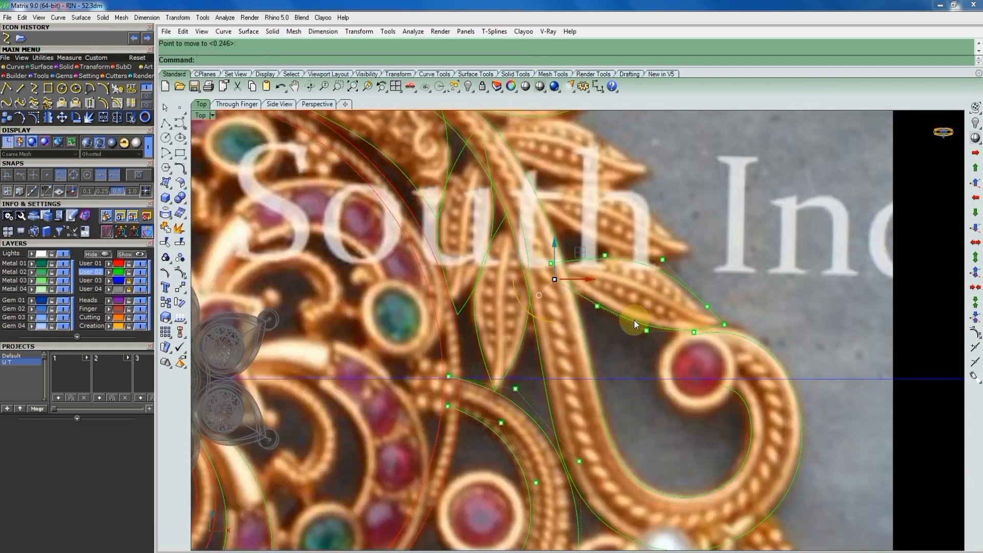
{"action": "scroll", "coordinate": [634, 321], "scroll_direction": "up", "scroll_amount": 3}
Reposition another leaf control point onto the photo's leaf edge
{"action": "left_click", "coordinate": [583, 301]}
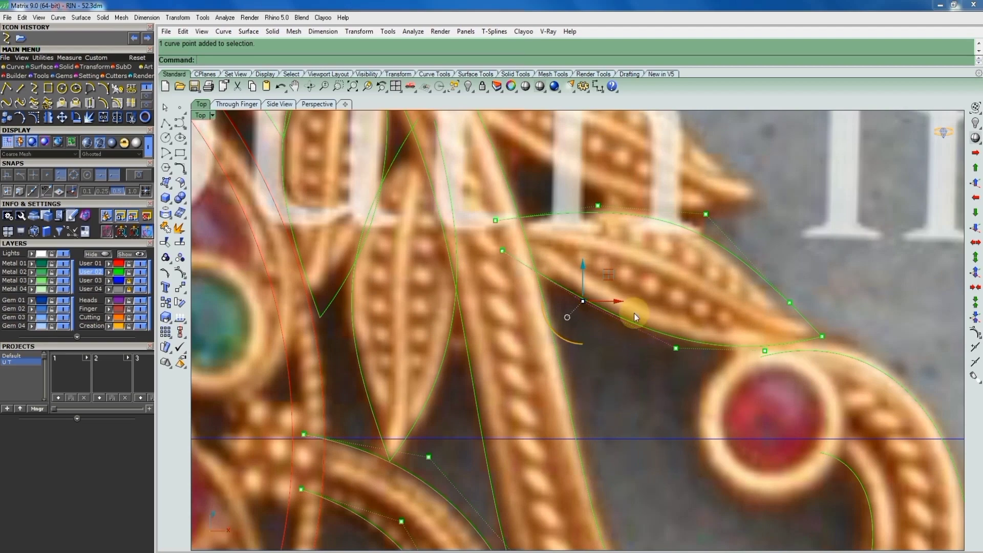
{"action": "type", "text": "move"}
{"action": "key", "text": "Return"}
{"action": "scroll", "coordinate": [530, 259], "scroll_direction": "up", "scroll_amount": 1}
{"action": "left_click", "coordinate": [585, 285]}
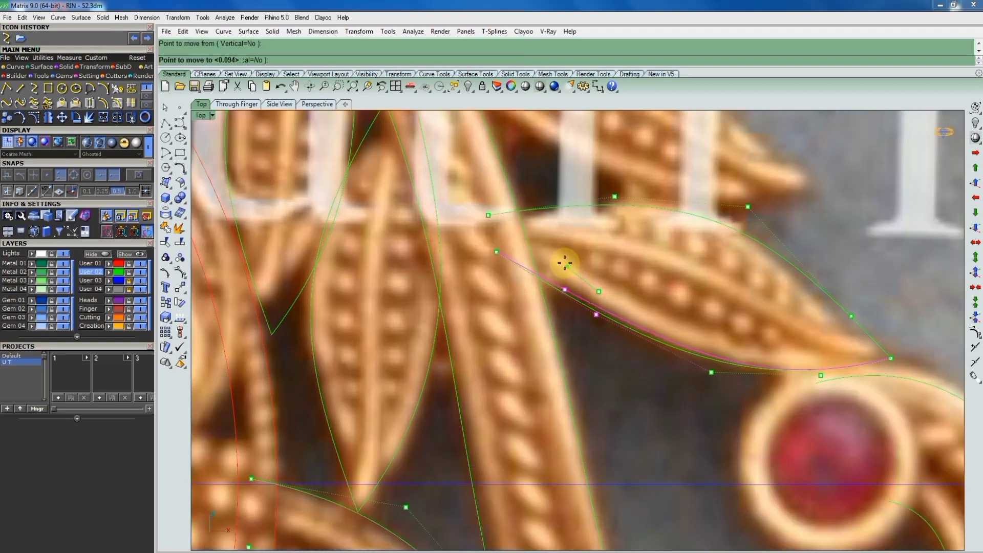
{"action": "left_click", "coordinate": [566, 260]}
{"action": "scroll", "coordinate": [624, 247], "scroll_direction": "down", "scroll_amount": 3}
{"action": "scroll", "coordinate": [624, 254], "scroll_direction": "up", "scroll_amount": 3}
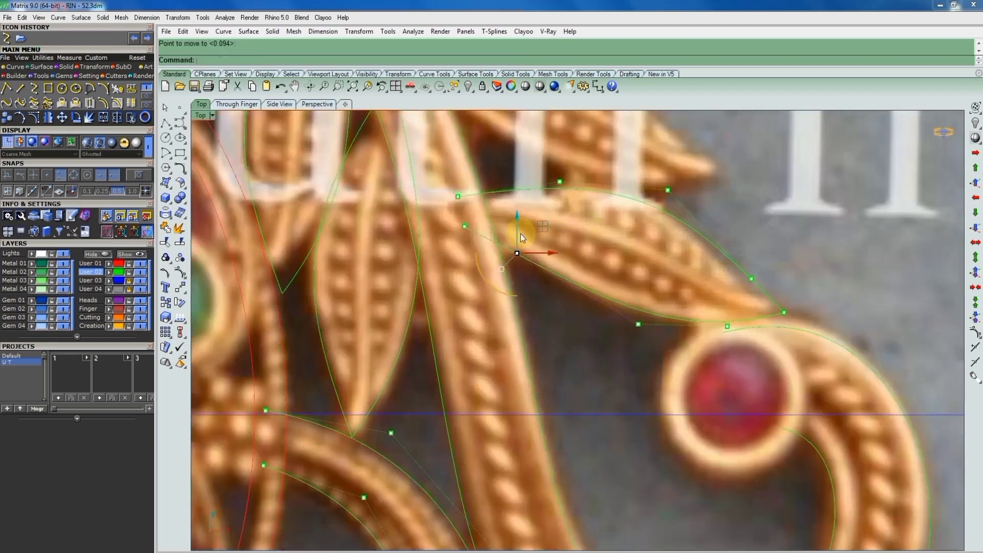
Window-select two edge control points and move them up and right together
{"action": "left_click_drag", "start_coordinate": [512, 238], "coordinate": [639, 335]}
{"action": "scroll", "coordinate": [579, 276], "scroll_direction": "up", "scroll_amount": 2}
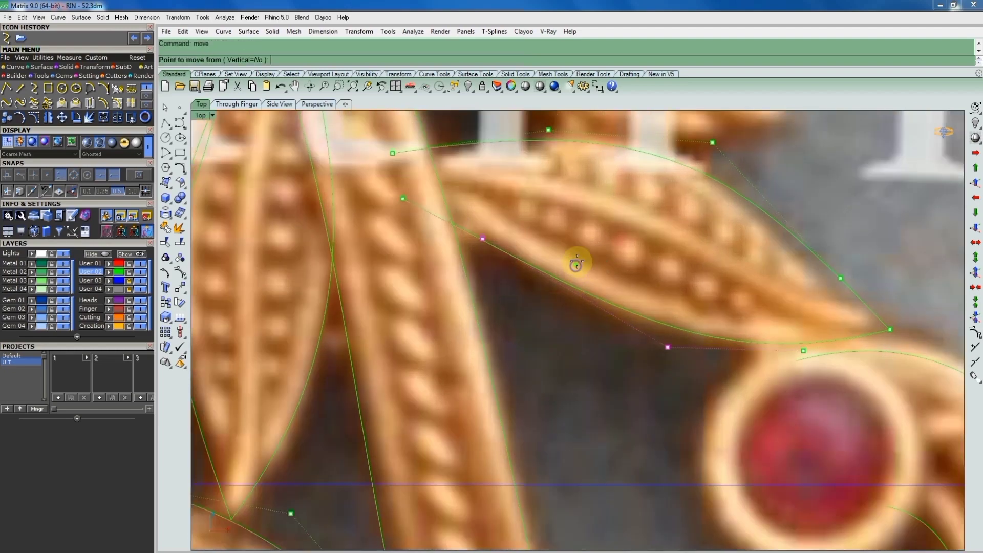
{"action": "key", "text": "Return"}
{"action": "left_click", "coordinate": [589, 249]}
{"action": "scroll", "coordinate": [635, 185], "scroll_direction": "down", "scroll_amount": 3}
{"action": "left_click", "coordinate": [635, 185]}
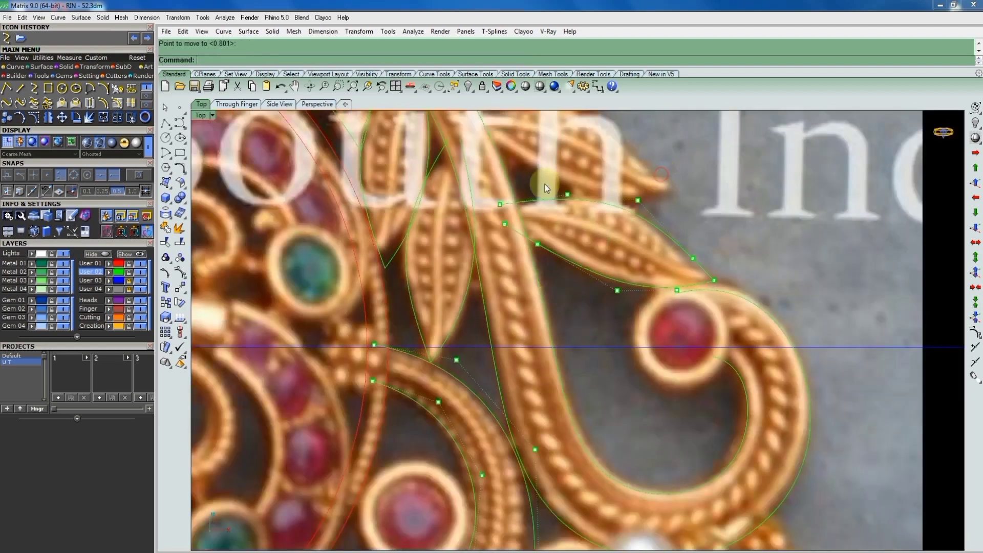
{"action": "scroll", "coordinate": [618, 232], "scroll_direction": "up", "scroll_amount": 2}
{"action": "key", "text": "Return"}
{"action": "scroll", "coordinate": [620, 182], "scroll_direction": "up", "scroll_amount": 2}
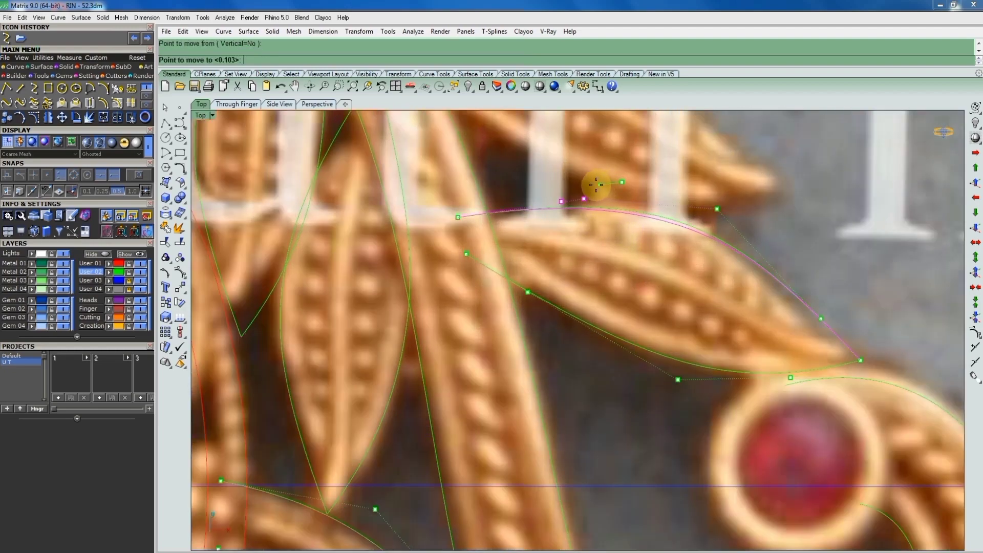
{"action": "key", "text": "Escape"}
Adjust a control point, then shift the lower leaf curve's points onto the leaf edge
{"action": "left_click", "coordinate": [717, 209]}
{"action": "left_click", "coordinate": [748, 217]}
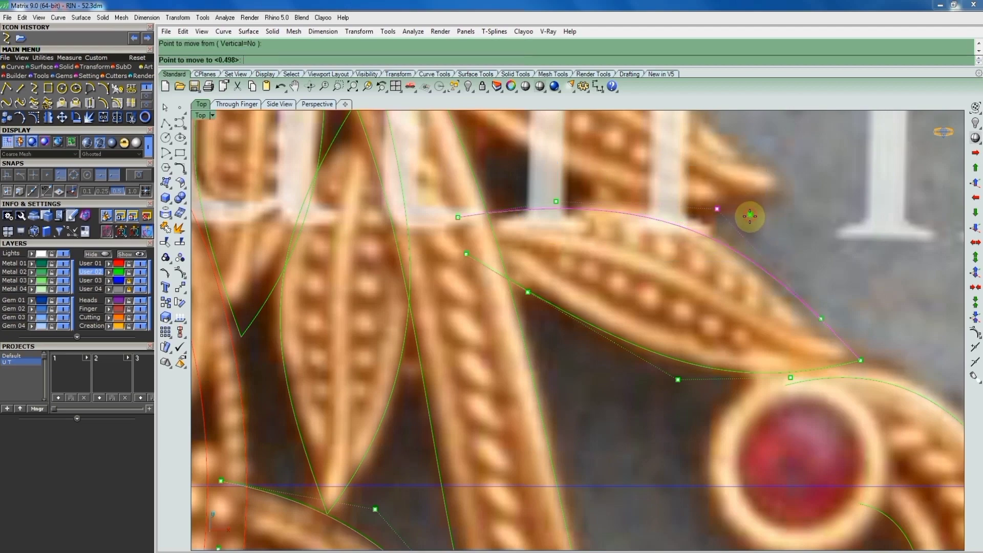
{"action": "key", "text": "Escape"}
{"action": "left_click", "coordinate": [791, 378]}
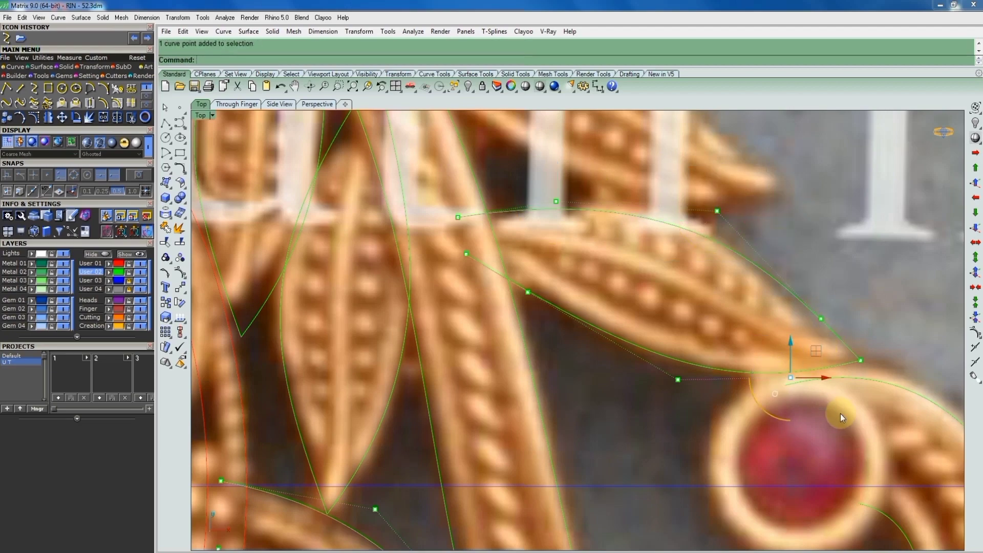
{"action": "key", "text": "Return"}
{"action": "left_click", "coordinate": [813, 379]}
{"action": "scroll", "coordinate": [816, 384], "scroll_direction": "up", "scroll_amount": 1}
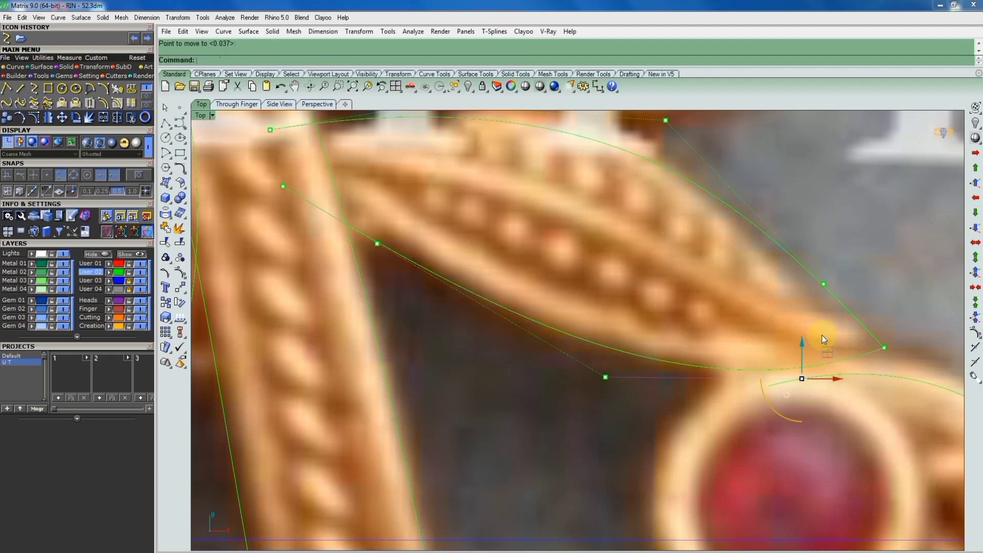
{"action": "left_click", "coordinate": [804, 377]}
Shift an upper curve point and pull another edge point up to fit the leaf outline
{"action": "left_click", "coordinate": [824, 284]}
{"action": "key", "text": "Return"}
{"action": "left_click", "coordinate": [863, 266]}
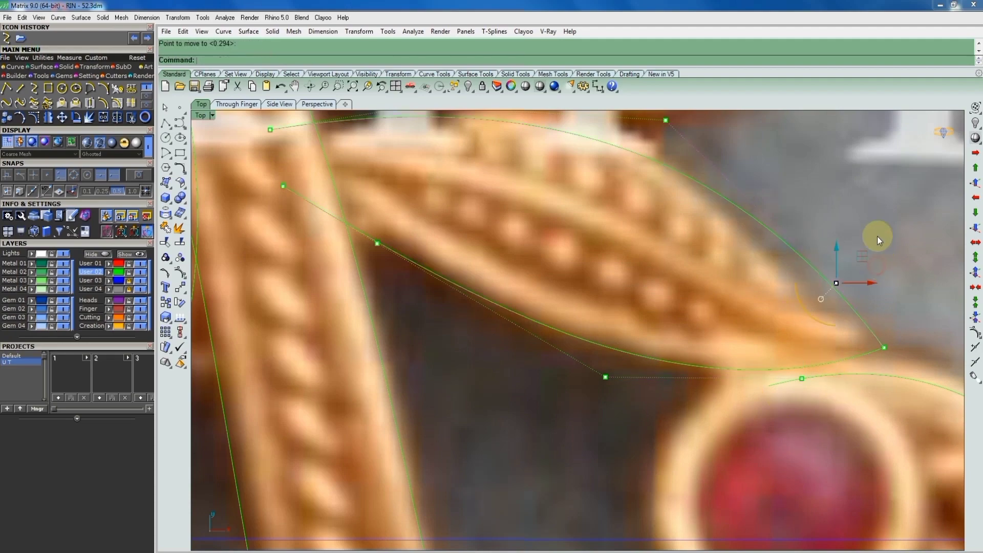
{"action": "scroll", "coordinate": [588, 238], "scroll_direction": "down", "scroll_amount": 1}
{"action": "scroll", "coordinate": [588, 237], "scroll_direction": "down", "scroll_amount": 2}
{"action": "scroll", "coordinate": [583, 232], "scroll_direction": "up", "scroll_amount": 1}
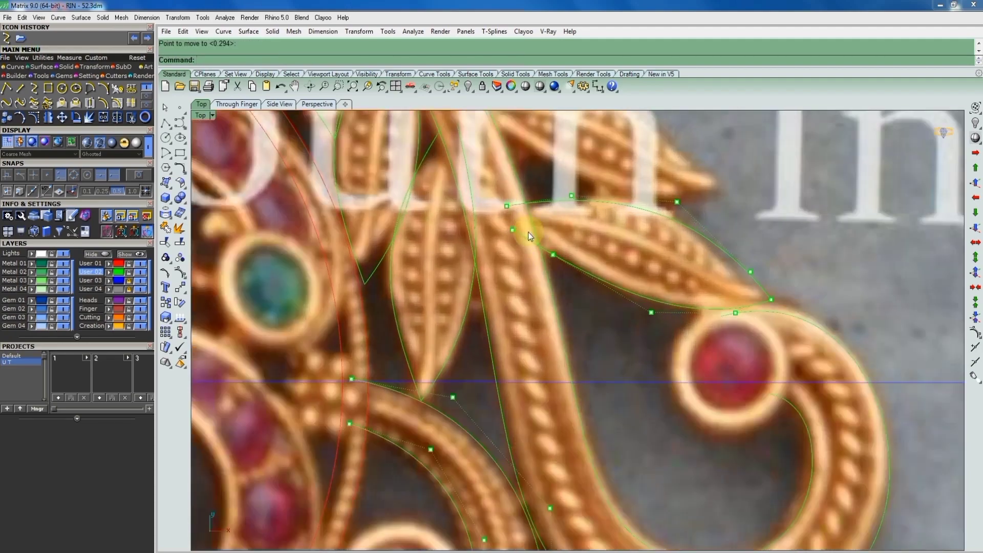
{"action": "scroll", "coordinate": [564, 246], "scroll_direction": "up", "scroll_amount": 1}
{"action": "left_click", "coordinate": [554, 252]}
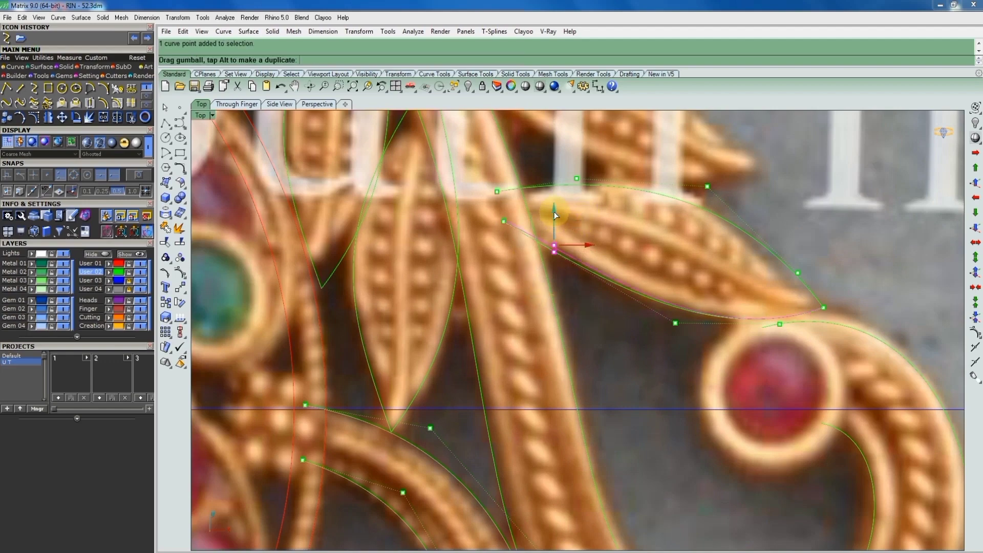
{"action": "left_click_drag", "start_coordinate": [560, 226], "coordinate": [563, 189]}
{"action": "scroll", "coordinate": [595, 201], "scroll_direction": "down", "scroll_amount": 2}
{"action": "scroll", "coordinate": [635, 187], "scroll_direction": "down", "scroll_amount": 1}
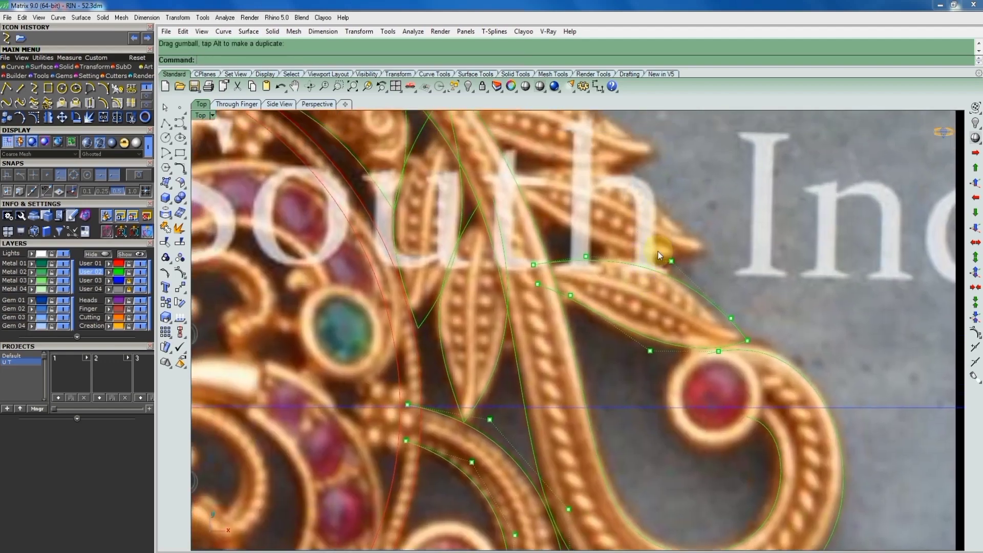
{"action": "scroll", "coordinate": [675, 269], "scroll_direction": "down", "scroll_amount": 1}
Copy the traced leaf outline onto the next leaf
{"action": "left_click", "coordinate": [643, 271]}
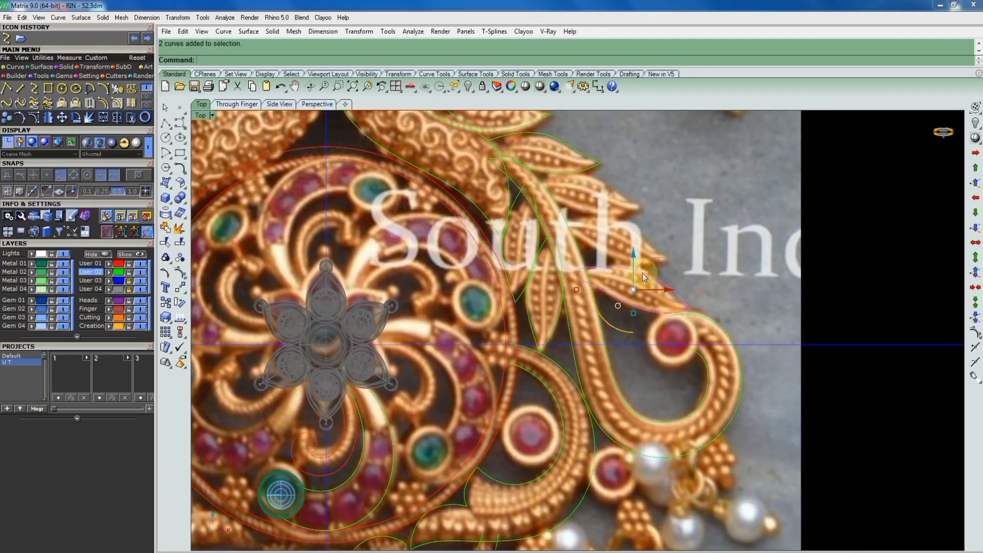
{"action": "type", "text": "c"}
{"action": "key", "text": "Return"}
{"action": "left_click", "coordinate": [643, 294]}
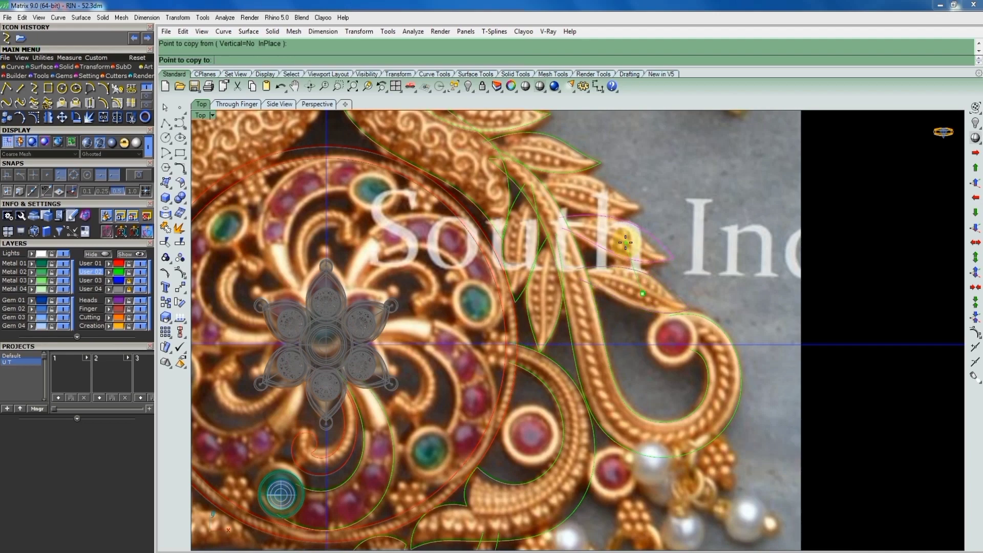
{"action": "left_click", "coordinate": [602, 200]}
{"action": "key", "text": "Return"}
{"action": "scroll", "coordinate": [635, 189], "scroll_direction": "up", "scroll_amount": 1}
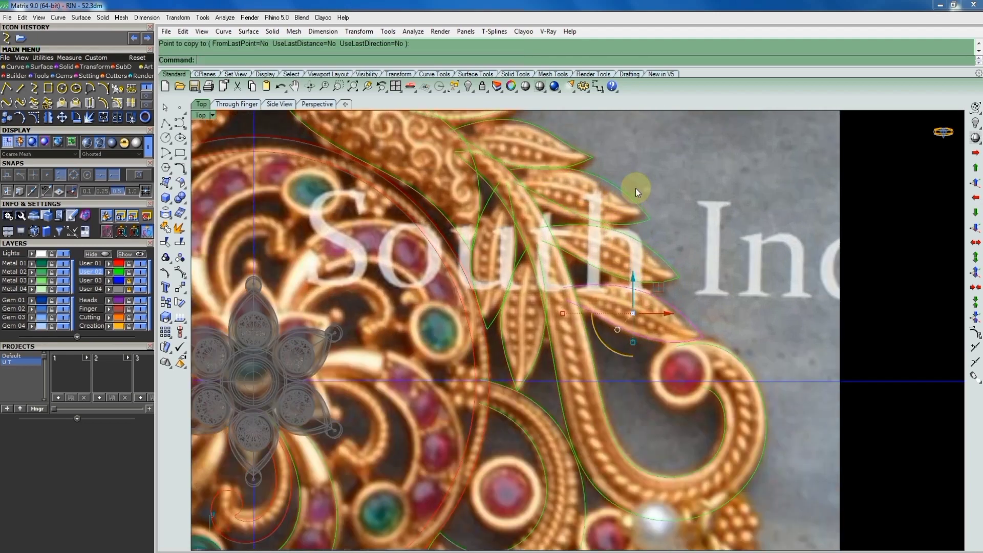
{"action": "scroll", "coordinate": [635, 189], "scroll_direction": "up", "scroll_amount": 1}
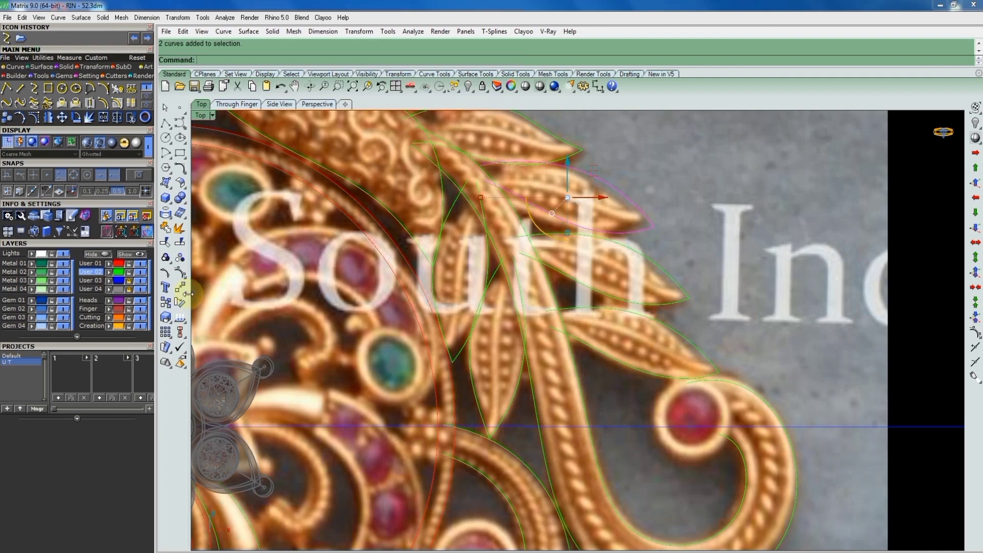
Rotate the leaf copy twice to match the neighbouring leaf's angle
{"action": "left_click", "coordinate": [180, 303]}
{"action": "left_click", "coordinate": [622, 233]}
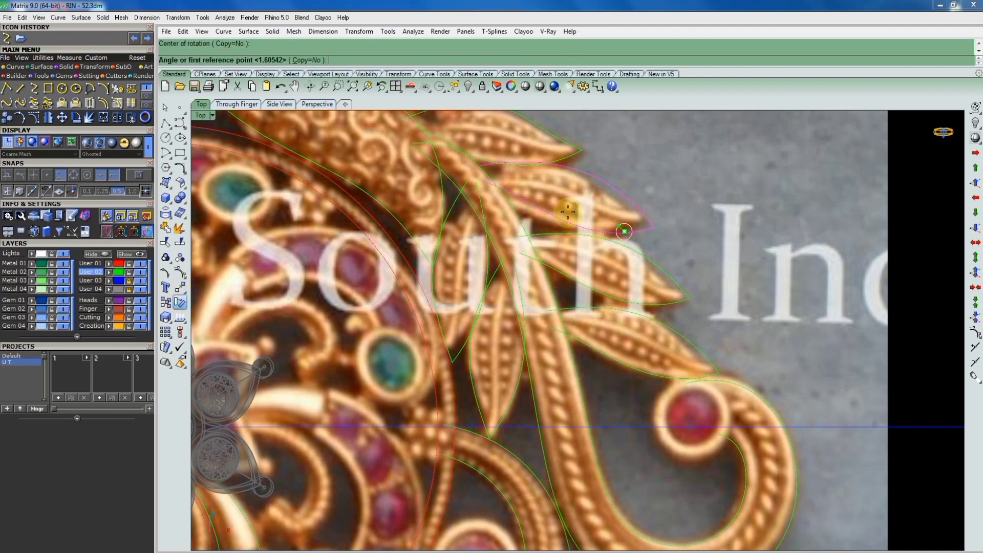
{"action": "left_click", "coordinate": [566, 213]}
{"action": "left_click", "coordinate": [496, 186]}
{"action": "key", "text": "Return"}
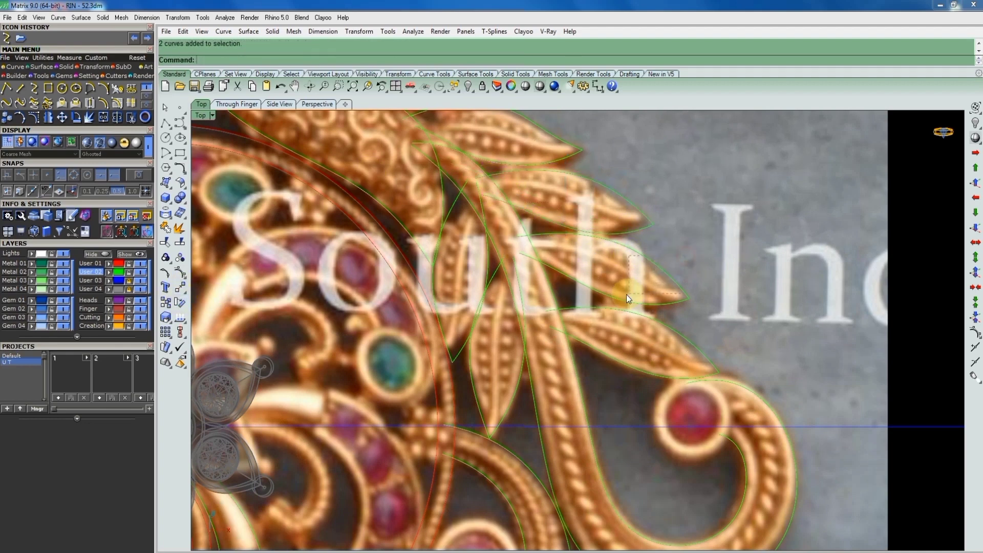
{"action": "left_click", "coordinate": [633, 279]}
{"action": "left_click", "coordinate": [555, 292]}
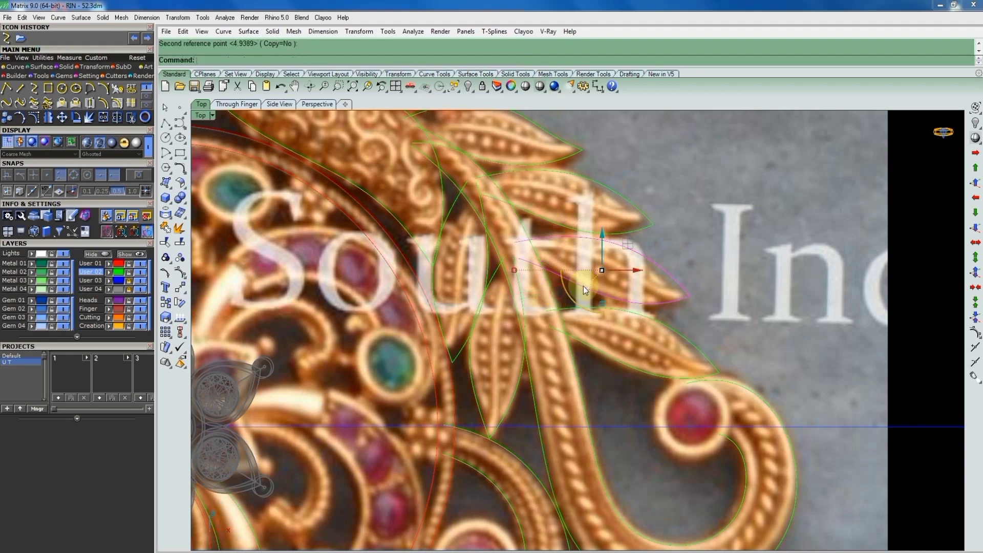
{"action": "scroll", "coordinate": [693, 266], "scroll_direction": "down", "scroll_amount": 3}
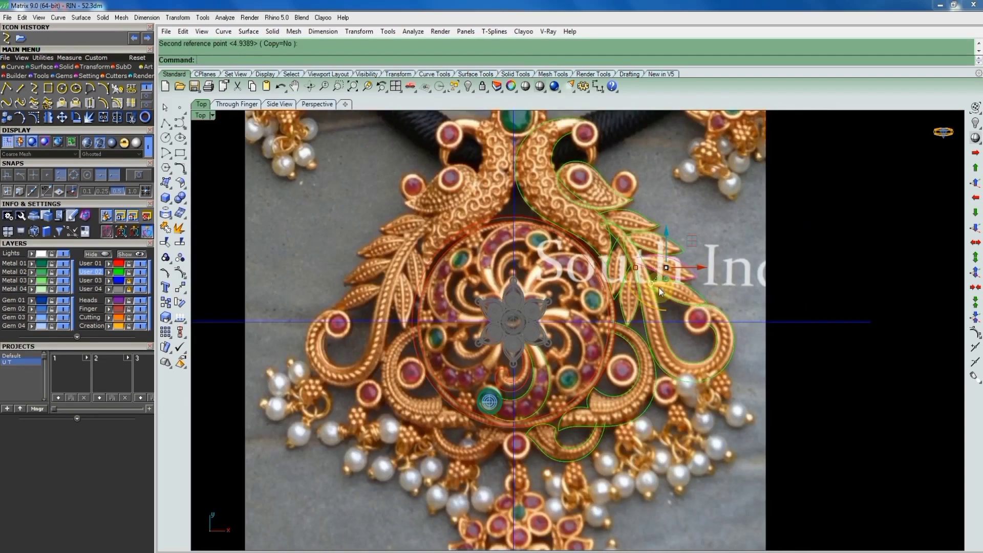
Hide the User 04 reference photo layer and recentre the view on the curves
{"action": "left_click", "coordinate": [140, 290]}
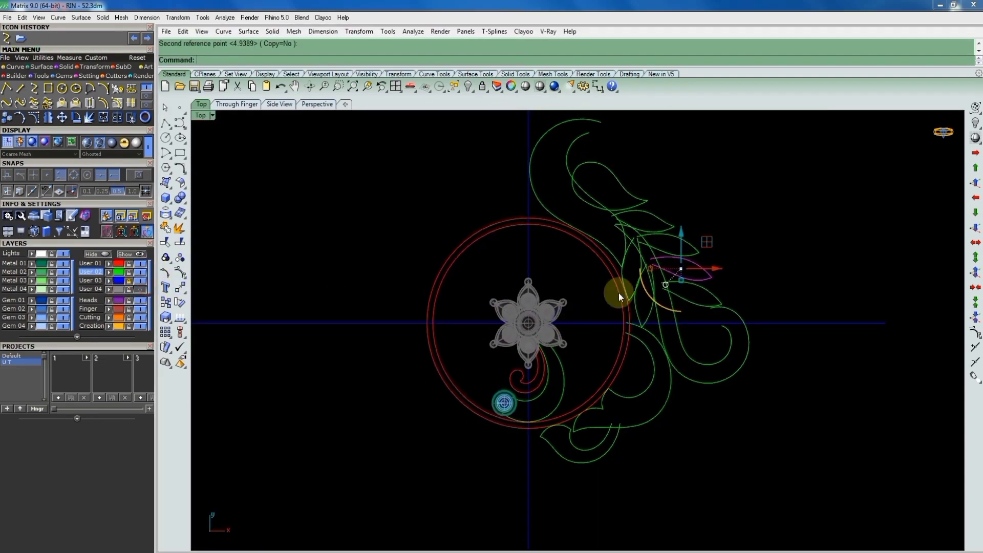
{"action": "scroll", "coordinate": [533, 218], "scroll_direction": "down", "scroll_amount": 1}
{"action": "right_click_drag", "start_coordinate": [582, 151], "coordinate": [579, 177]}
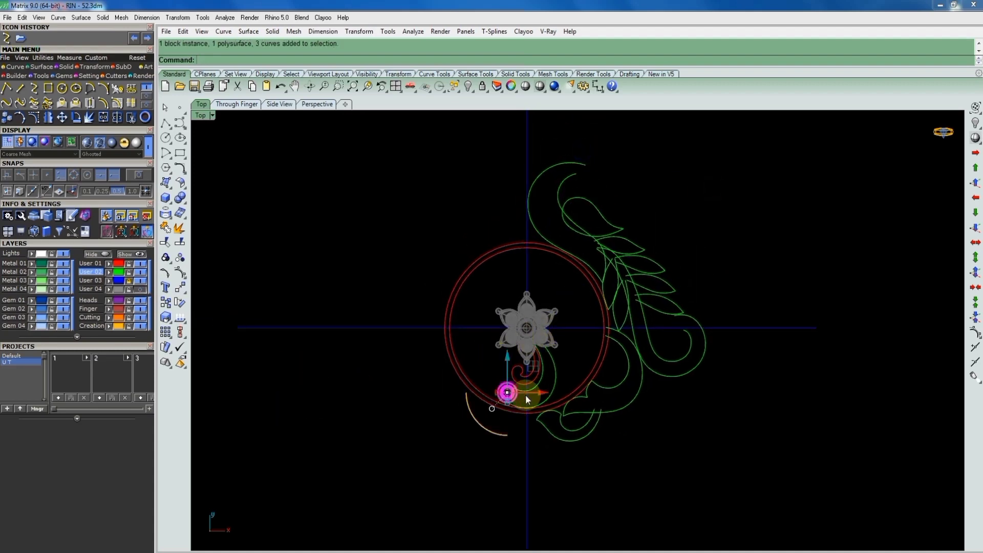
Copy the small gem setting from its centre onto the peacock's head circle
{"action": "left_click", "coordinate": [507, 392]}
{"action": "left_click", "coordinate": [507, 392]}
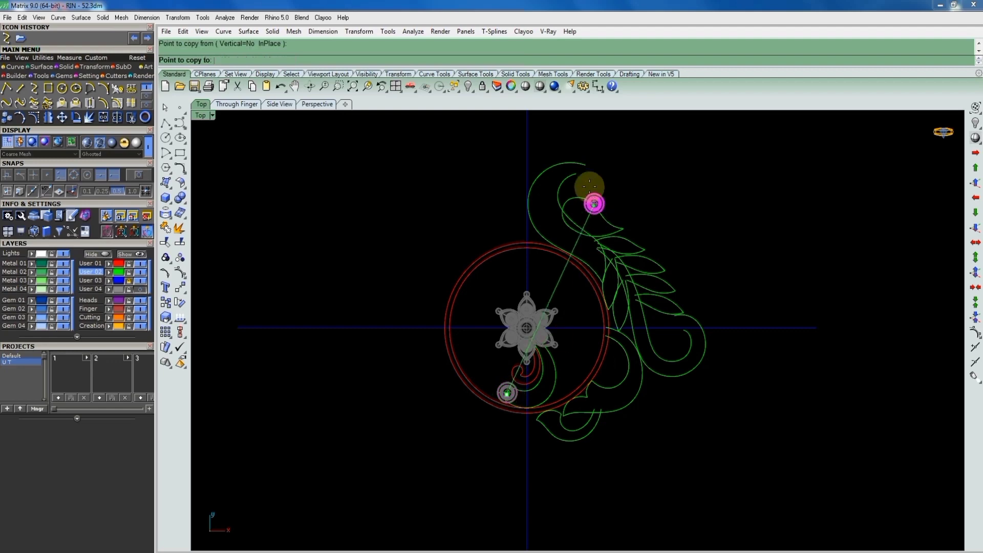
{"action": "scroll", "coordinate": [584, 184], "scroll_direction": "up", "scroll_amount": 2}
{"action": "left_click", "coordinate": [574, 168]}
{"action": "scroll", "coordinate": [589, 184], "scroll_direction": "down", "scroll_amount": 2}
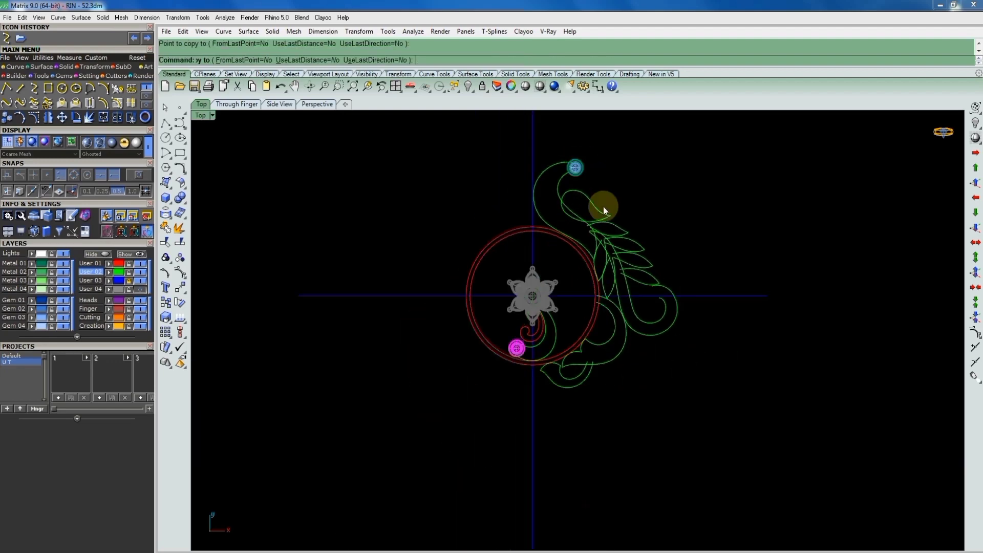
{"action": "key", "text": "Return"}
{"action": "scroll", "coordinate": [588, 164], "scroll_direction": "up", "scroll_amount": 3}
{"action": "left_click_drag", "start_coordinate": [579, 179], "coordinate": [574, 179]}
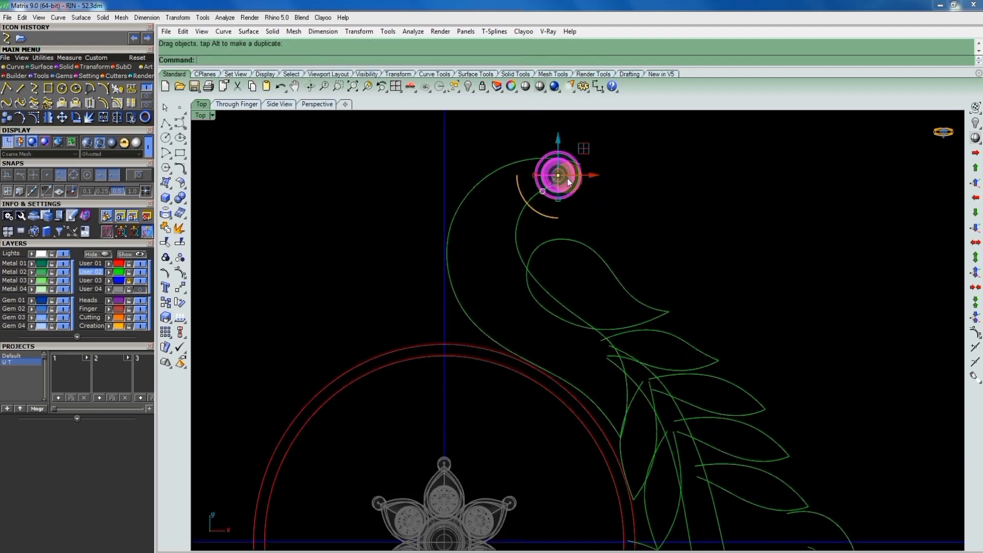
Turn the User 04 photo layer back on and nudge the gem toward the head gem
{"action": "left_click", "coordinate": [128, 291]}
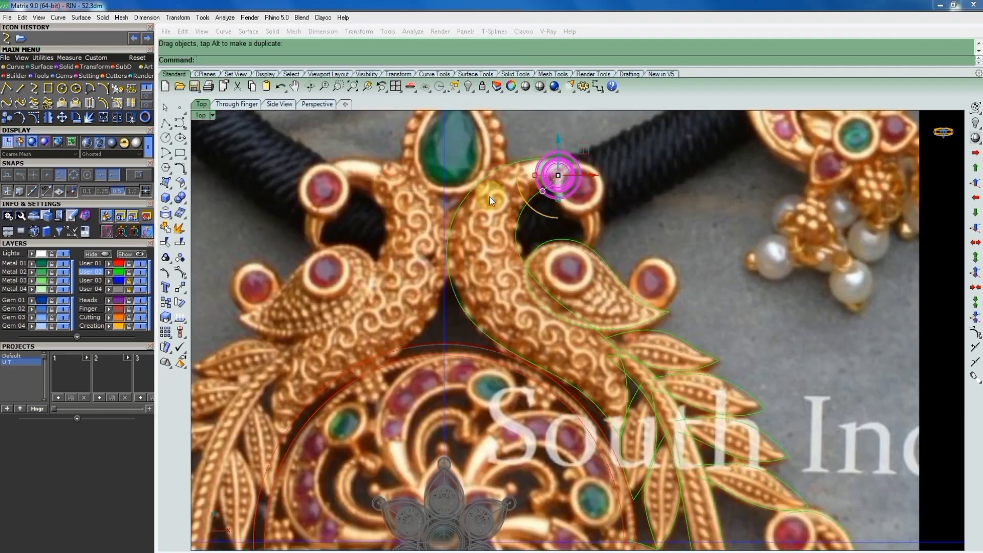
{"action": "scroll", "coordinate": [576, 174], "scroll_direction": "up", "scroll_amount": 3}
{"action": "scroll", "coordinate": [576, 174], "scroll_direction": "up", "scroll_amount": 2}
{"action": "left_click_drag", "start_coordinate": [574, 189], "coordinate": [615, 211]}
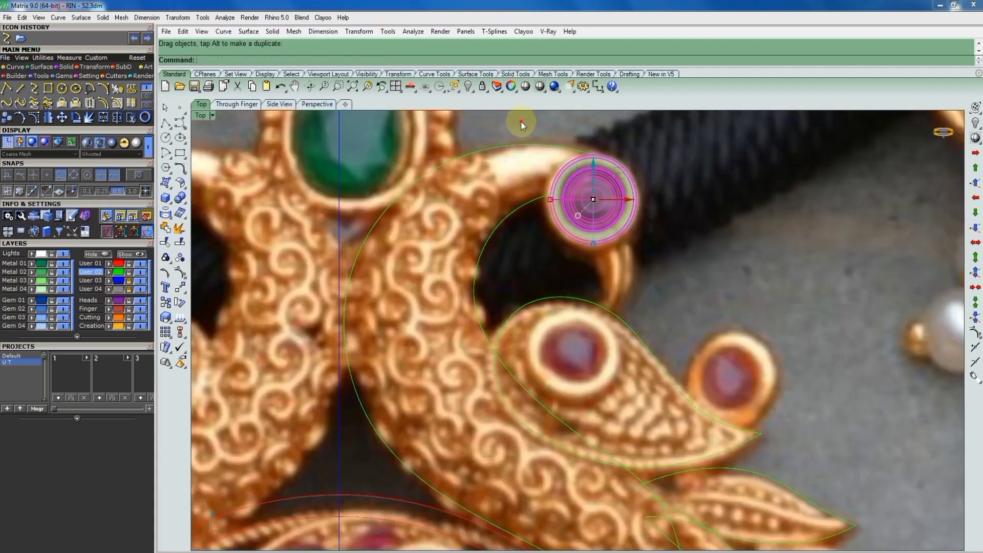
Reselect the gem setting group and move it onto the photo's red head gem
{"action": "left_click", "coordinate": [526, 242]}
{"action": "scroll", "coordinate": [528, 242], "scroll_direction": "down", "scroll_amount": 2}
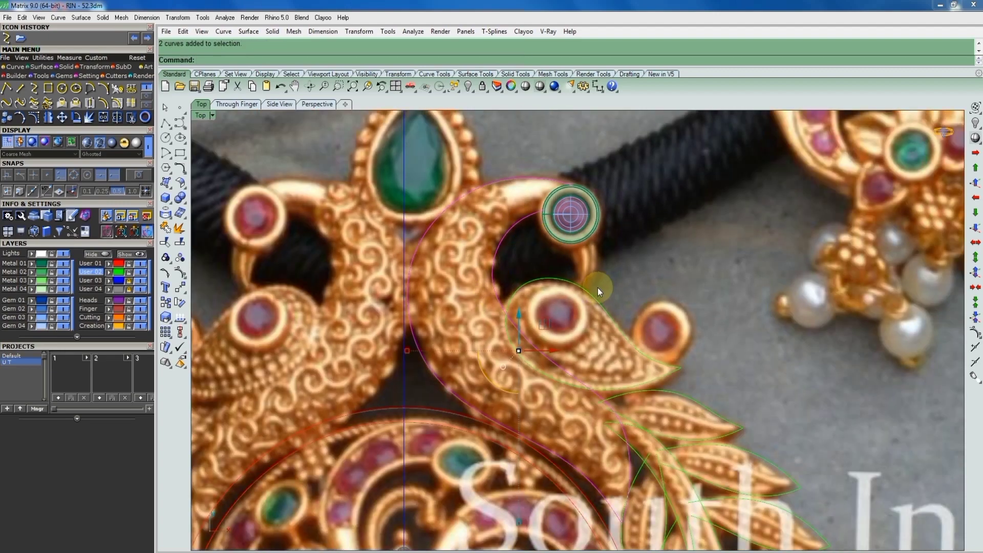
{"action": "scroll", "coordinate": [594, 240], "scroll_direction": "up", "scroll_amount": 3}
{"action": "left_click", "coordinate": [573, 211]}
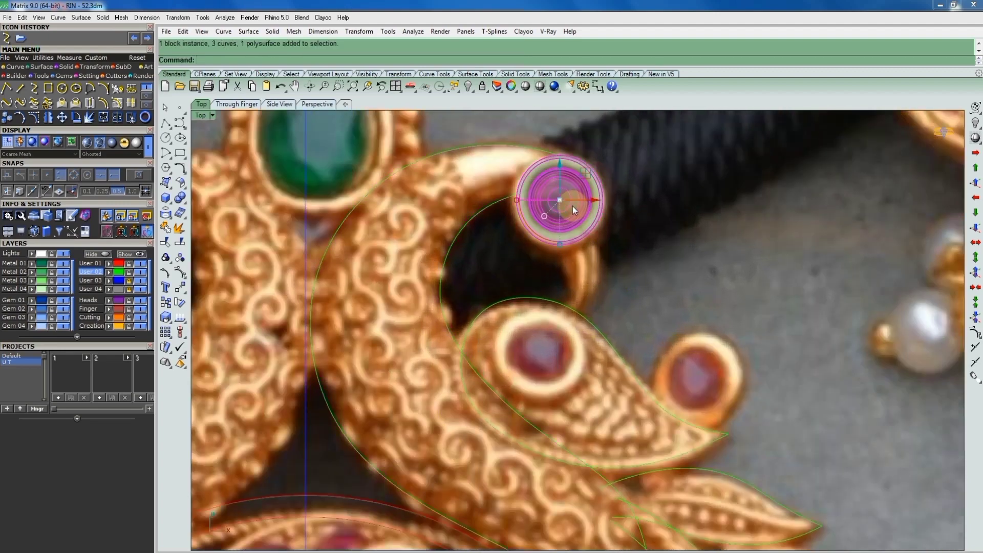
{"action": "left_click_drag", "start_coordinate": [572, 206], "coordinate": [562, 231]}
{"action": "scroll", "coordinate": [562, 231], "scroll_direction": "down", "scroll_amount": 2}
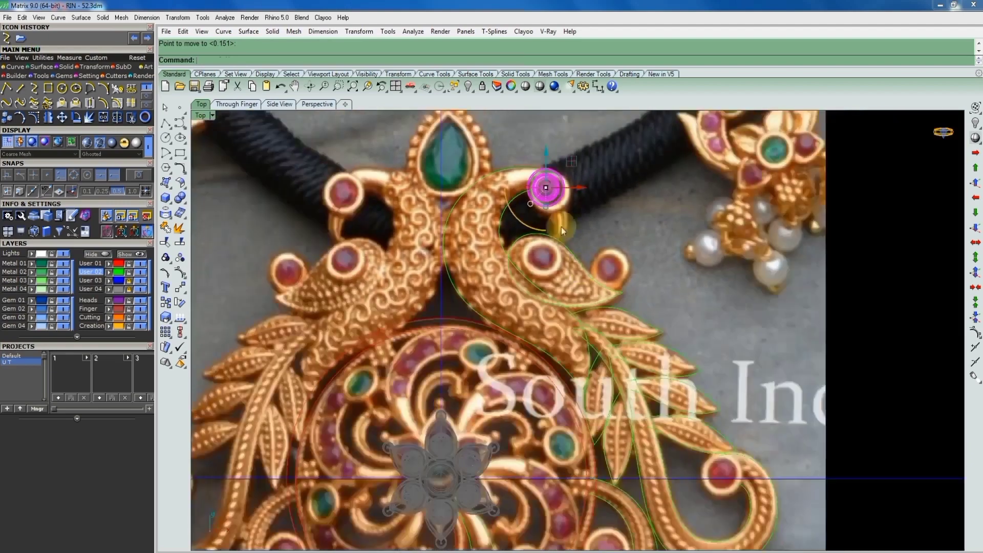
{"action": "scroll", "coordinate": [562, 231], "scroll_direction": "up", "scroll_amount": 2}
{"action": "scroll", "coordinate": [566, 217], "scroll_direction": "up", "scroll_amount": 1}
{"action": "scroll", "coordinate": [566, 217], "scroll_direction": "up", "scroll_amount": 1}
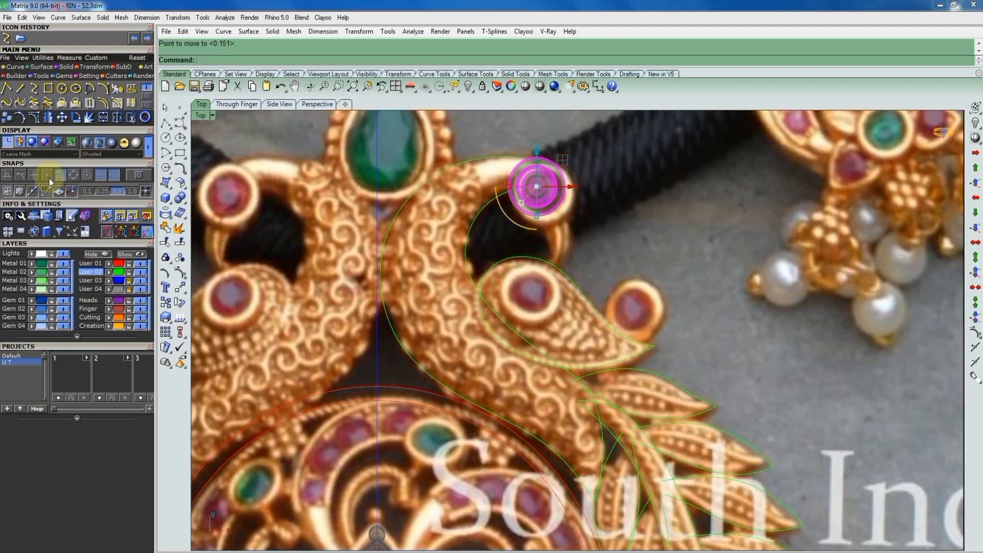
{"action": "left_click", "coordinate": [103, 86]}
{"action": "scroll", "coordinate": [540, 209], "scroll_direction": "up", "scroll_amount": 1}
Draw two arcs joining the crest gem's setting to the right peacock's head curve
{"action": "left_click", "coordinate": [540, 208]}
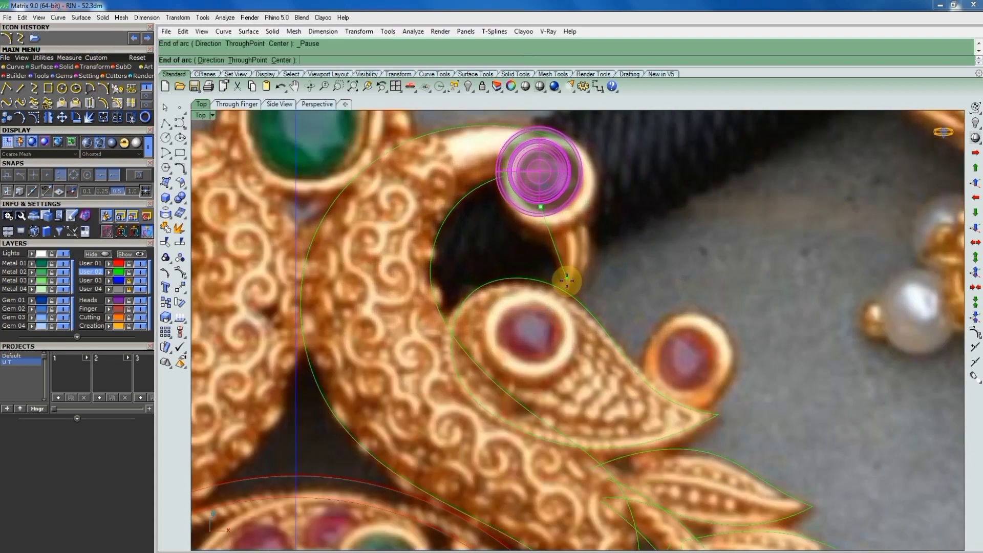
{"action": "left_click", "coordinate": [553, 294]}
{"action": "left_click", "coordinate": [584, 264]}
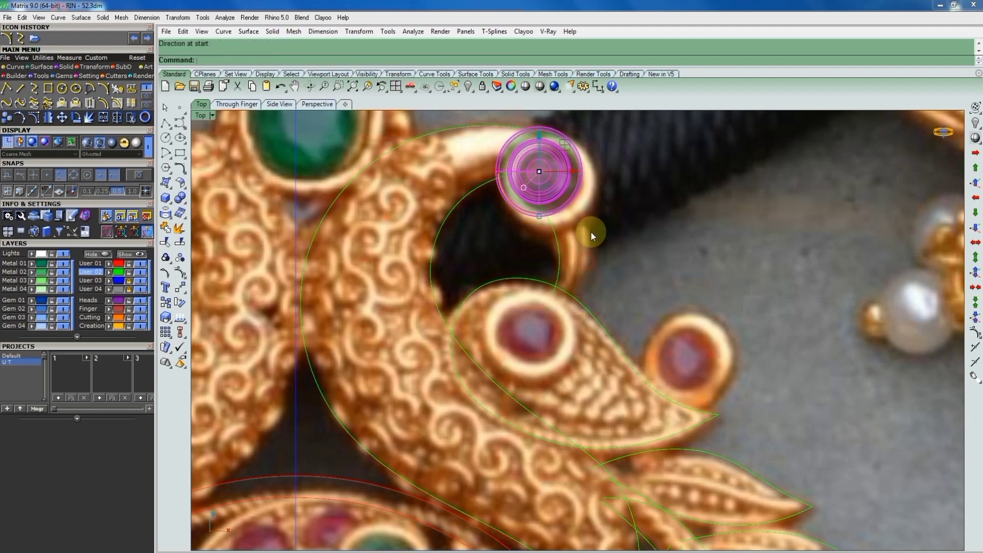
{"action": "left_click", "coordinate": [576, 183]}
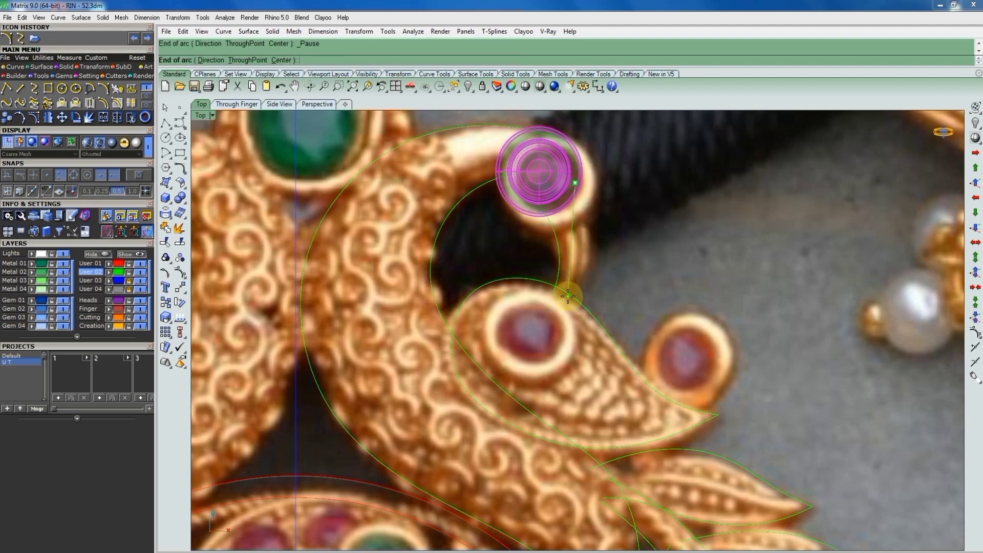
{"action": "left_click", "coordinate": [559, 292]}
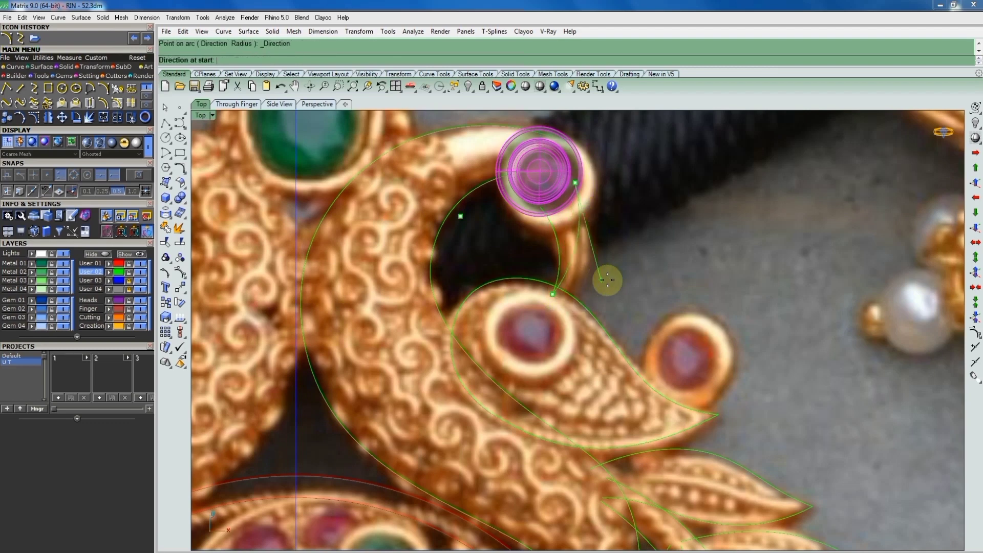
{"action": "left_click", "coordinate": [656, 274]}
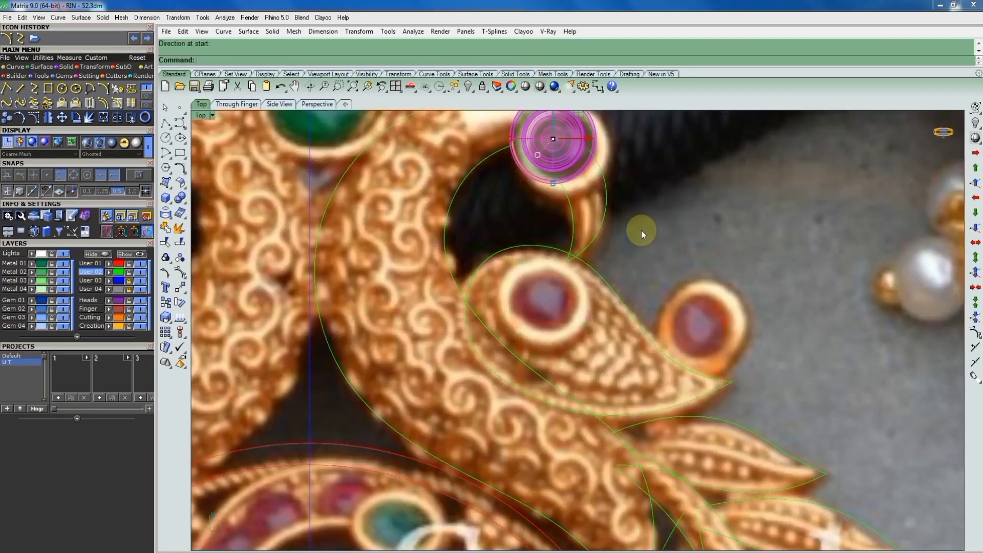
{"action": "left_click", "coordinate": [641, 230]}
{"action": "scroll", "coordinate": [562, 227], "scroll_direction": "down", "scroll_amount": 3}
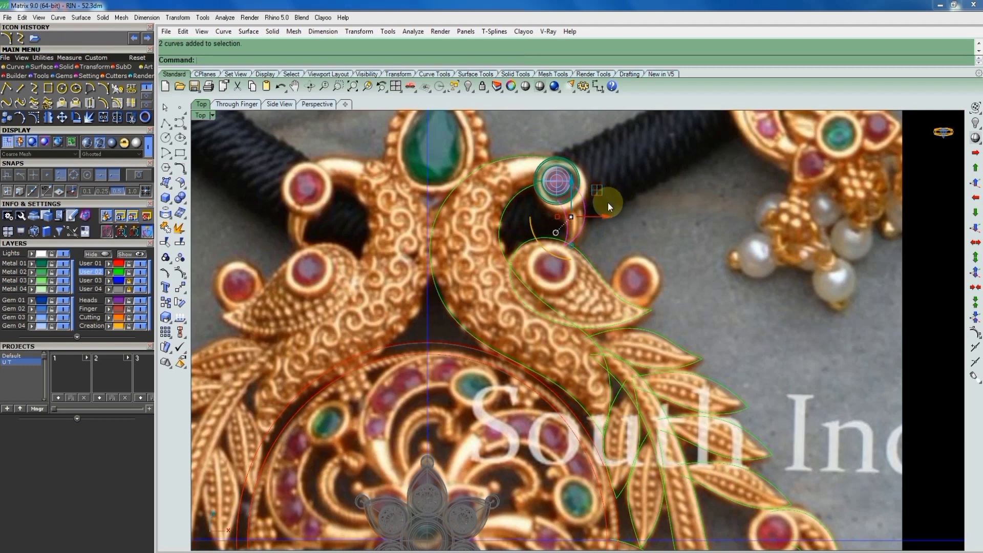
Group the two head-loop curves, show their control points and delete an unneeded one
{"action": "type", "text": "group"}
{"action": "key", "text": "Return"}
{"action": "scroll", "coordinate": [589, 221], "scroll_direction": "up", "scroll_amount": 3}
{"action": "scroll", "coordinate": [580, 245], "scroll_direction": "down", "scroll_amount": 3}
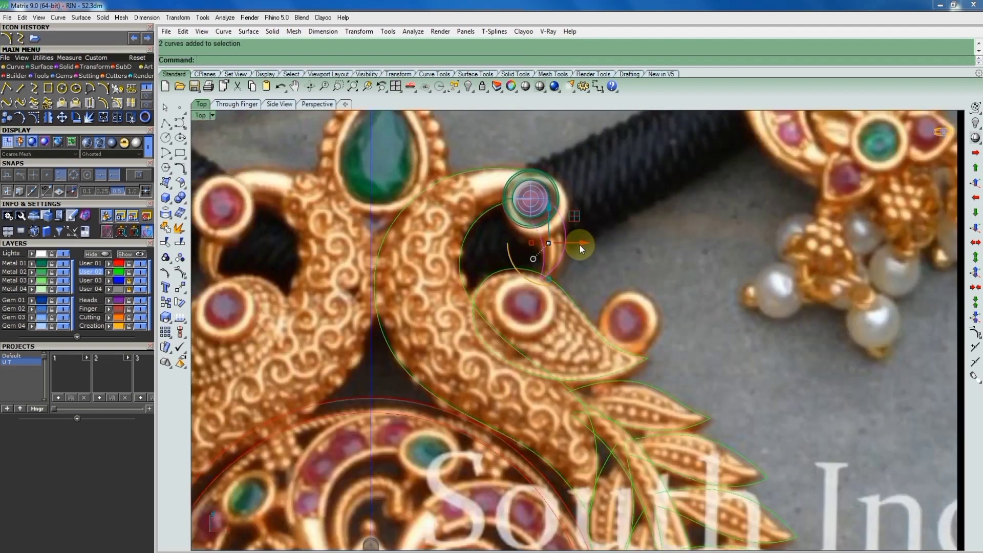
{"action": "scroll", "coordinate": [594, 311], "scroll_direction": "down", "scroll_amount": 1}
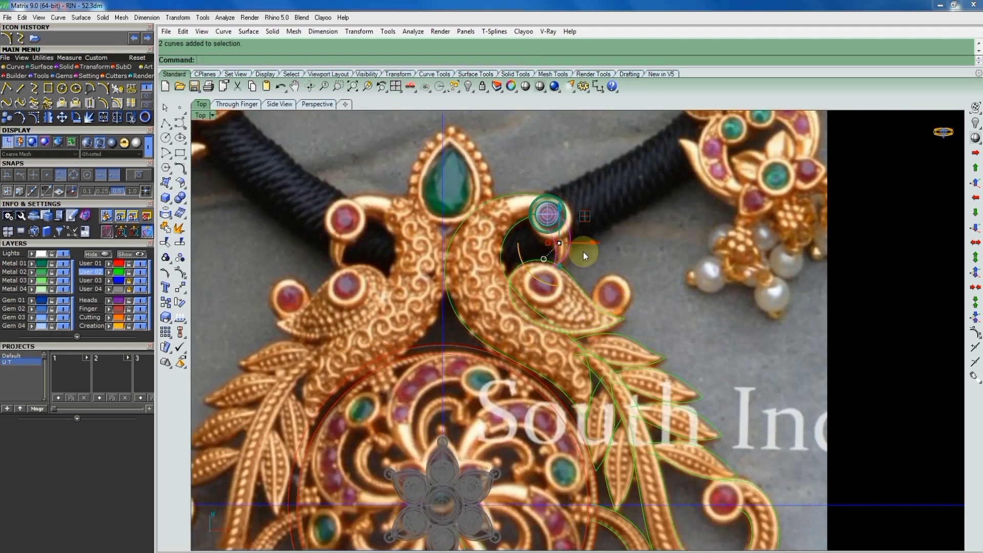
{"action": "scroll", "coordinate": [585, 254], "scroll_direction": "up", "scroll_amount": 1}
{"action": "scroll", "coordinate": [570, 248], "scroll_direction": "up", "scroll_amount": 2}
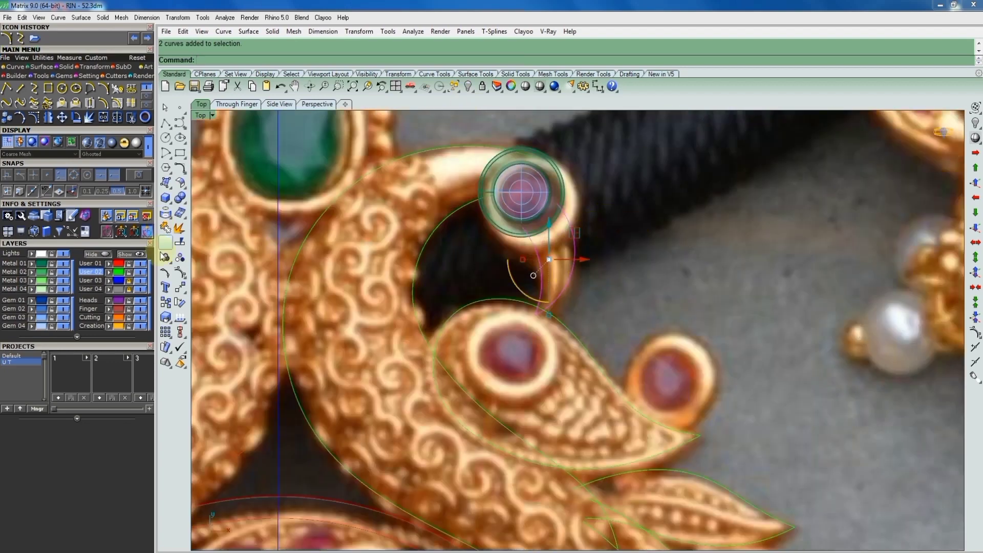
{"action": "left_click", "coordinate": [165, 257]}
{"action": "scroll", "coordinate": [546, 227], "scroll_direction": "up", "scroll_amount": 2}
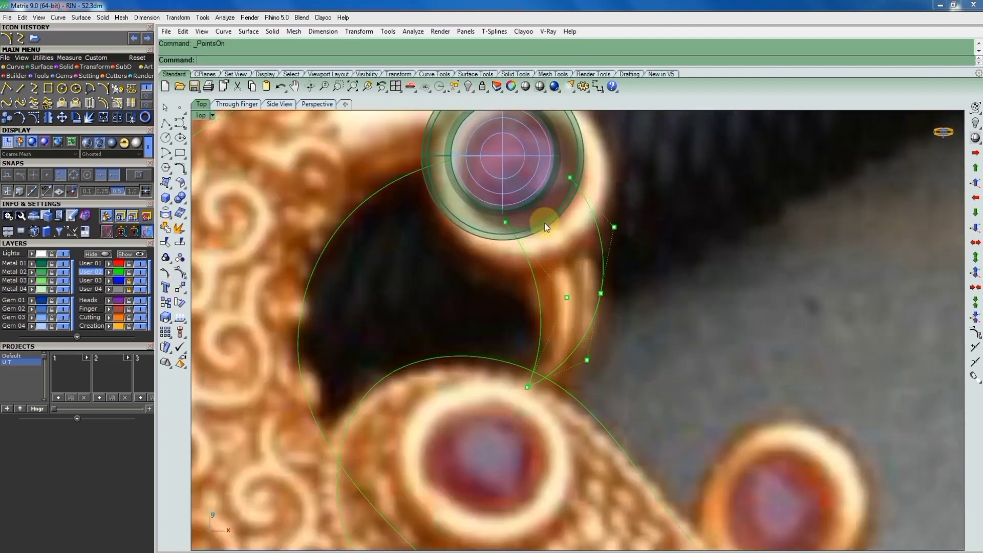
{"action": "key", "text": "Delete"}
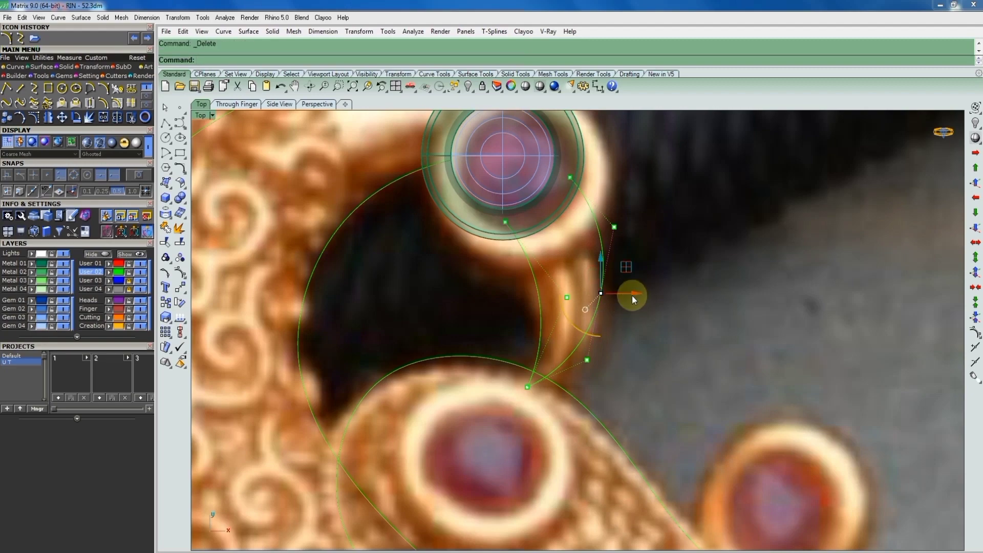
{"action": "scroll", "coordinate": [581, 293], "scroll_direction": "down", "scroll_amount": 1}
{"action": "scroll", "coordinate": [511, 288], "scroll_direction": "up", "scroll_amount": 2}
Move two loop control points closer to the gem's edge and lower curve
{"action": "left_click_drag", "start_coordinate": [548, 205], "coordinate": [551, 205]}
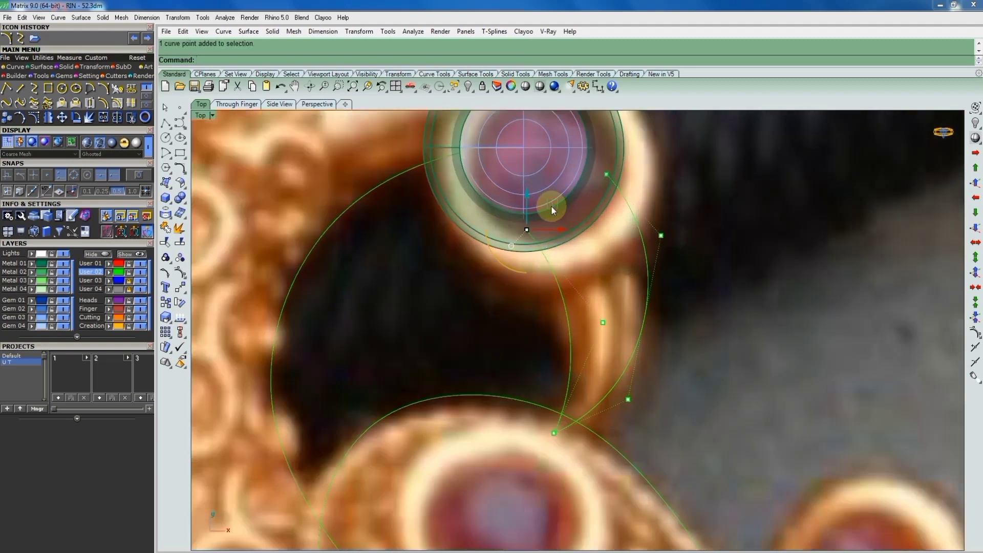
{"action": "type", "text": "move"}
{"action": "key", "text": "Return"}
{"action": "scroll", "coordinate": [551, 205], "scroll_direction": "up", "scroll_amount": 2}
{"action": "left_click", "coordinate": [547, 212]}
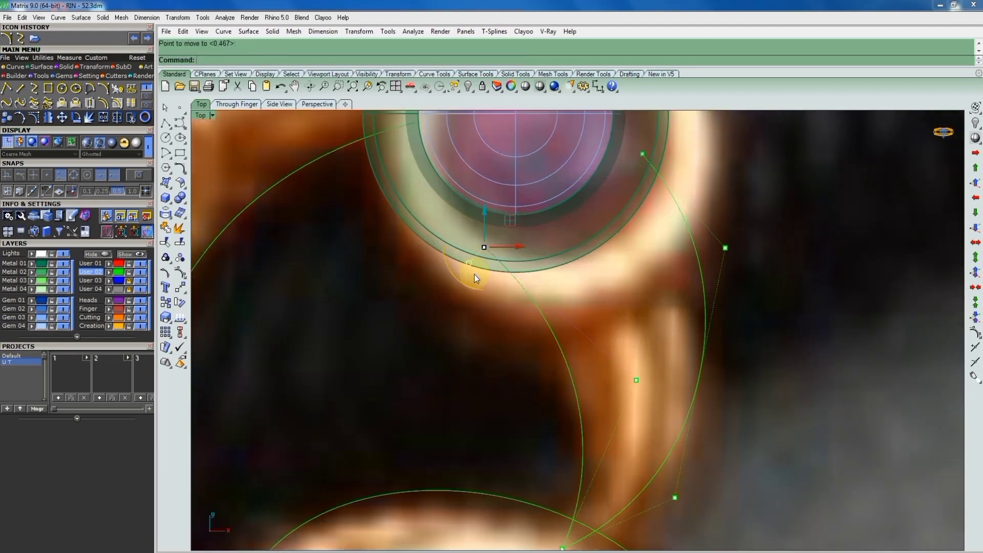
{"action": "scroll", "coordinate": [474, 275], "scroll_direction": "up", "scroll_amount": 2}
{"action": "left_click", "coordinate": [487, 234]}
{"action": "scroll", "coordinate": [554, 318], "scroll_direction": "down", "scroll_amount": 3}
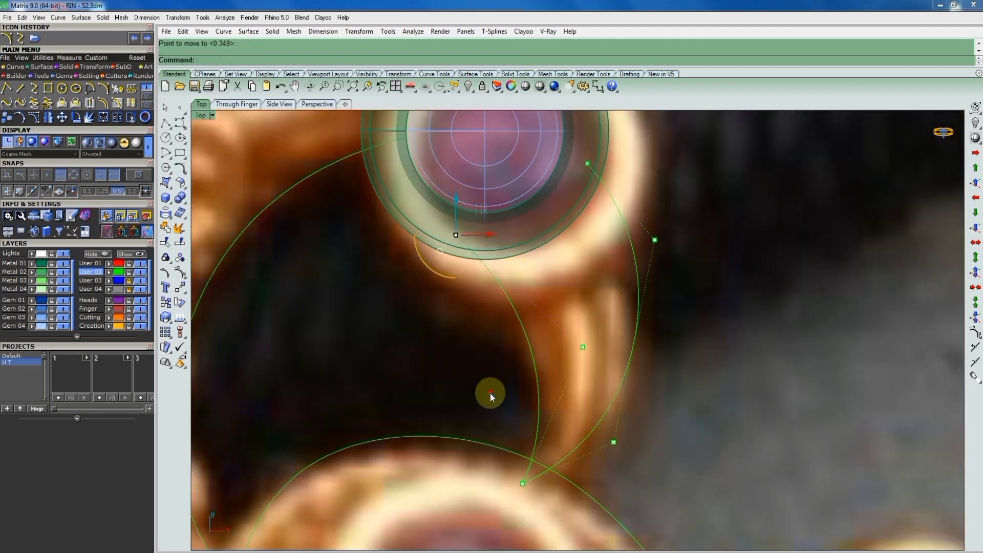
{"action": "left_click", "coordinate": [577, 282]}
{"action": "scroll", "coordinate": [524, 412], "scroll_direction": "down", "scroll_amount": 2}
{"action": "scroll", "coordinate": [524, 413], "scroll_direction": "up", "scroll_amount": 2}
{"action": "left_click", "coordinate": [532, 408]}
{"action": "scroll", "coordinate": [532, 409], "scroll_direction": "up", "scroll_amount": 2}
{"action": "key", "text": "Return"}
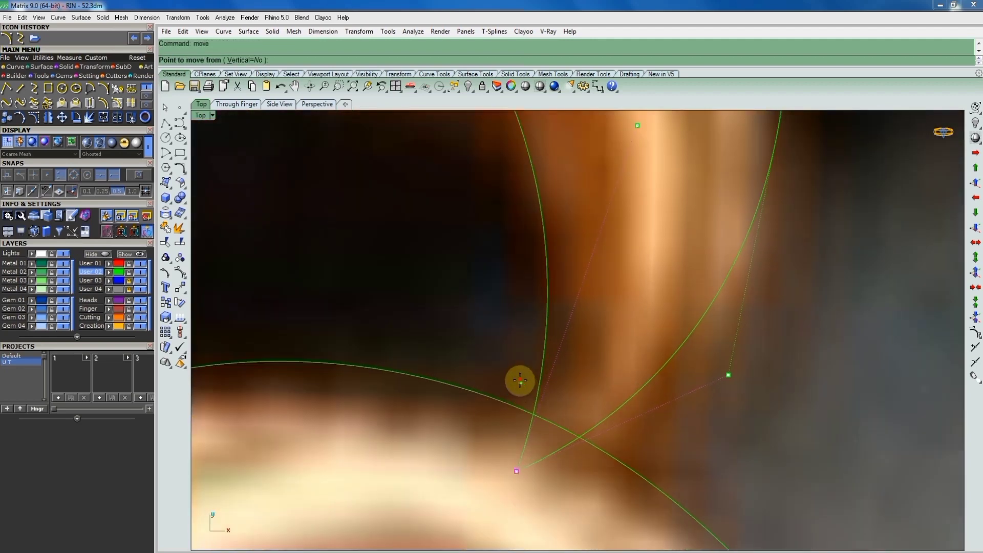
{"action": "left_click", "coordinate": [520, 381]}
{"action": "scroll", "coordinate": [502, 376], "scroll_direction": "down", "scroll_amount": 3}
{"action": "scroll", "coordinate": [612, 249], "scroll_direction": "up", "scroll_amount": 1}
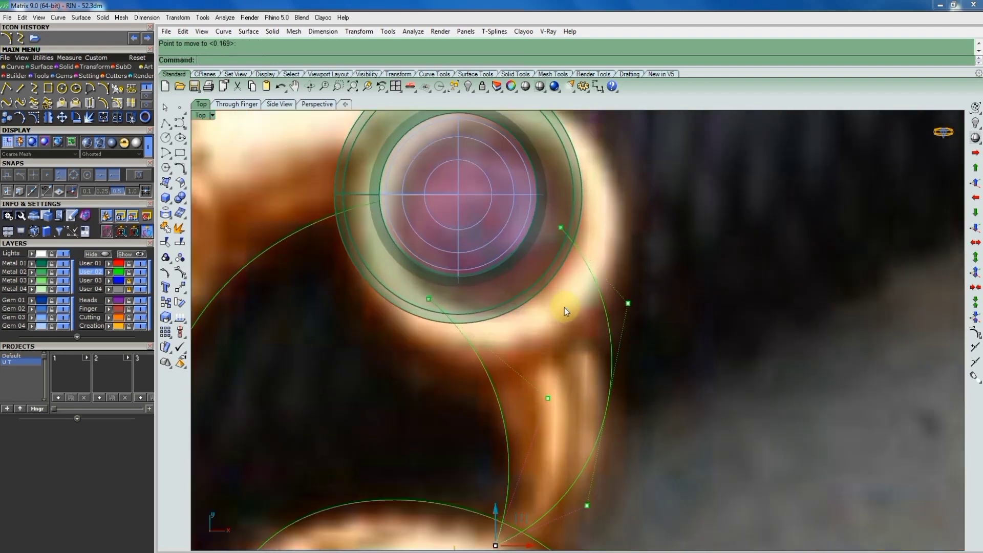
Reposition the control points beside and under the gem so the loop hugs the photo
{"action": "left_click", "coordinate": [582, 252]}
{"action": "key", "text": "Return"}
{"action": "scroll", "coordinate": [582, 252], "scroll_direction": "up", "scroll_amount": 2}
{"action": "left_click", "coordinate": [580, 227]}
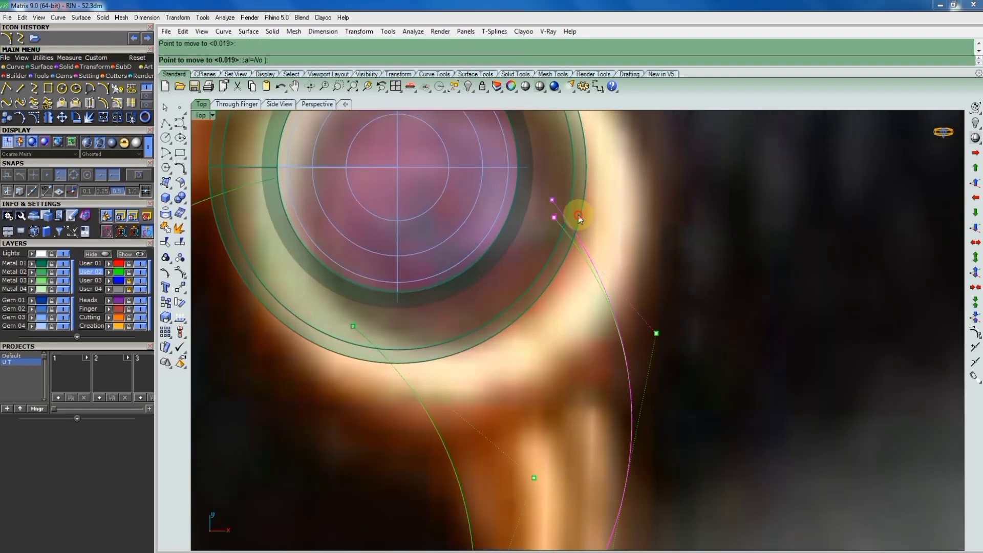
{"action": "scroll", "coordinate": [579, 226], "scroll_direction": "down", "scroll_amount": 2}
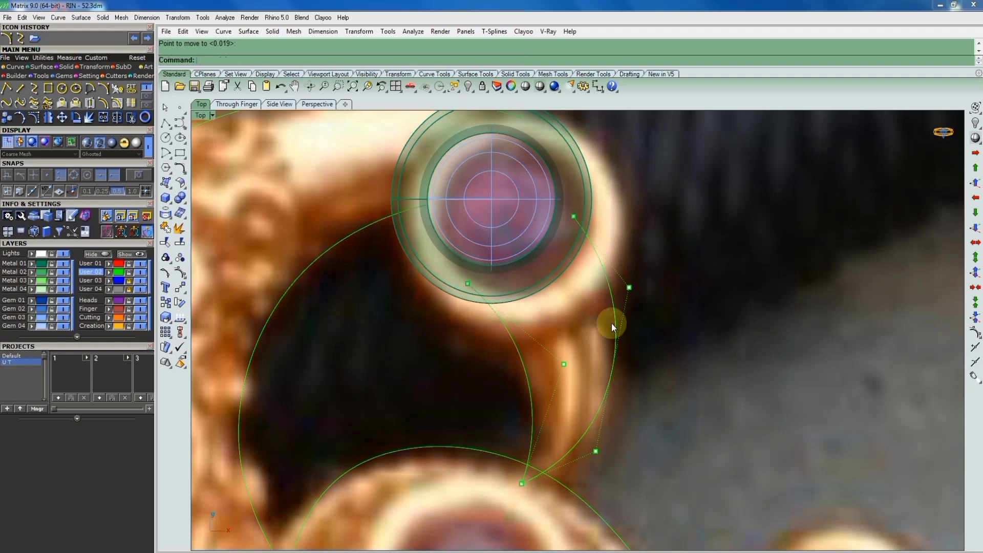
{"action": "scroll", "coordinate": [576, 233], "scroll_direction": "up", "scroll_amount": 2}
{"action": "left_click_drag", "start_coordinate": [558, 351], "coordinate": [607, 166]}
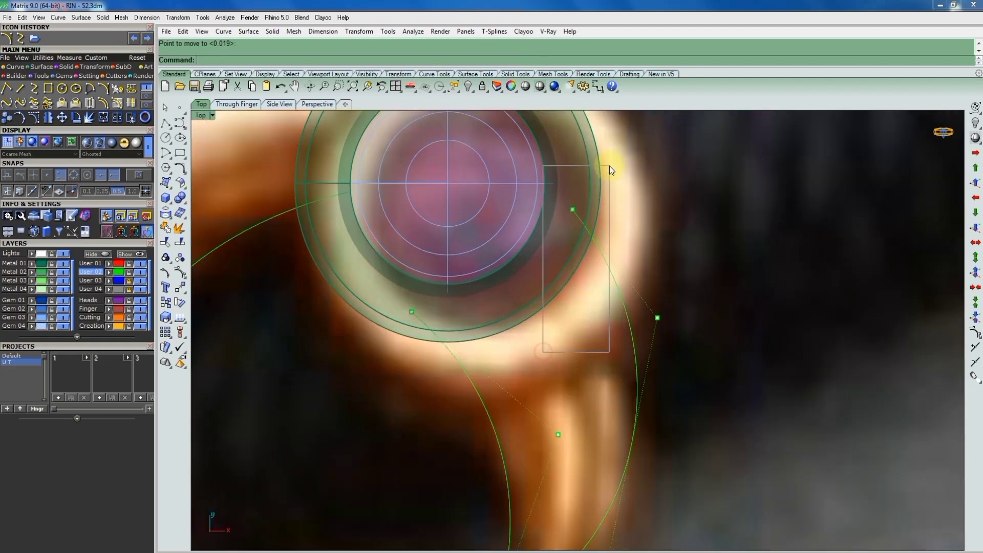
{"action": "key", "text": "Return"}
{"action": "left_click", "coordinate": [627, 201]}
{"action": "scroll", "coordinate": [580, 268], "scroll_direction": "down", "scroll_amount": 2}
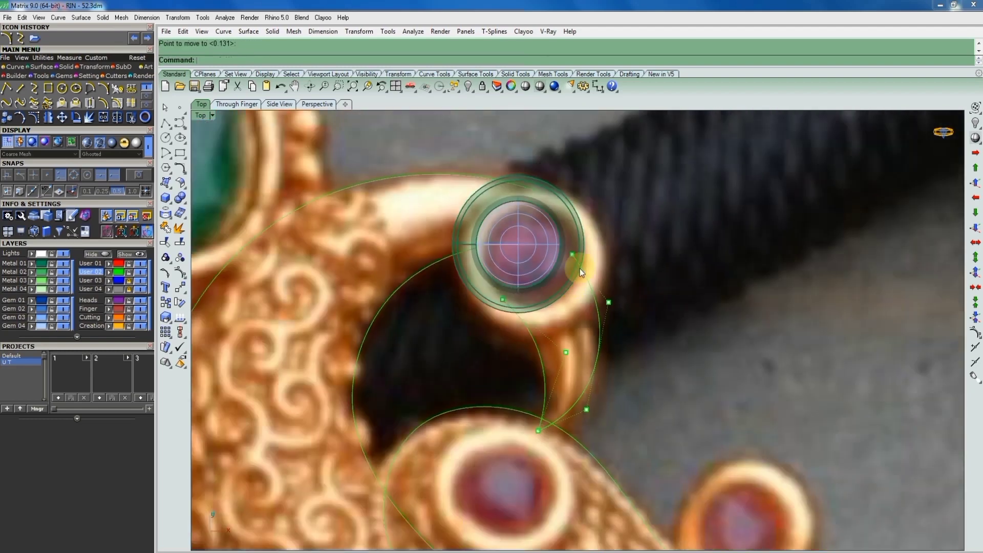
{"action": "scroll", "coordinate": [597, 321], "scroll_direction": "up", "scroll_amount": 1}
{"action": "left_click_drag", "start_coordinate": [483, 345], "coordinate": [533, 268]}
{"action": "key", "text": "Return"}
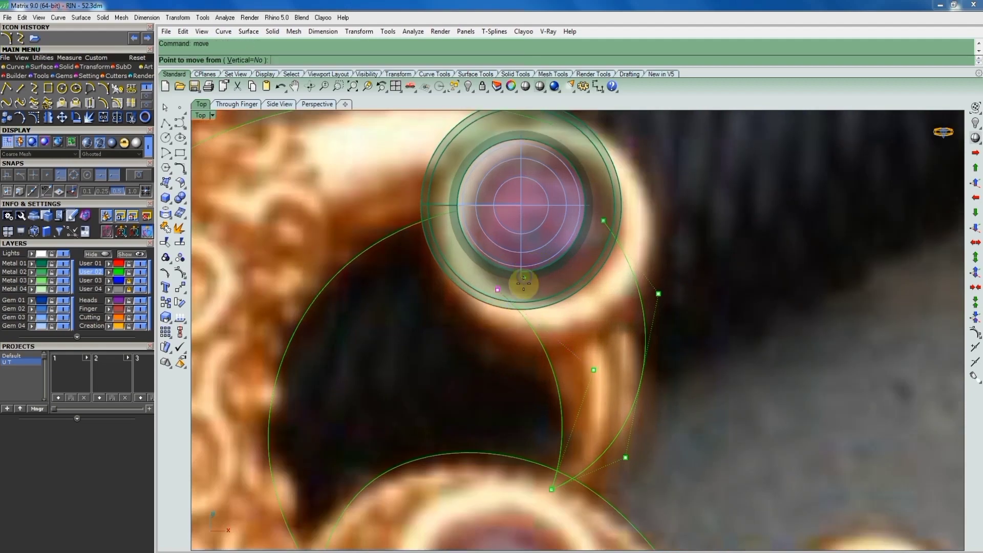
{"action": "scroll", "coordinate": [523, 281], "scroll_direction": "up", "scroll_amount": 3}
{"action": "left_click", "coordinate": [528, 268]}
{"action": "scroll", "coordinate": [602, 386], "scroll_direction": "down", "scroll_amount": 3}
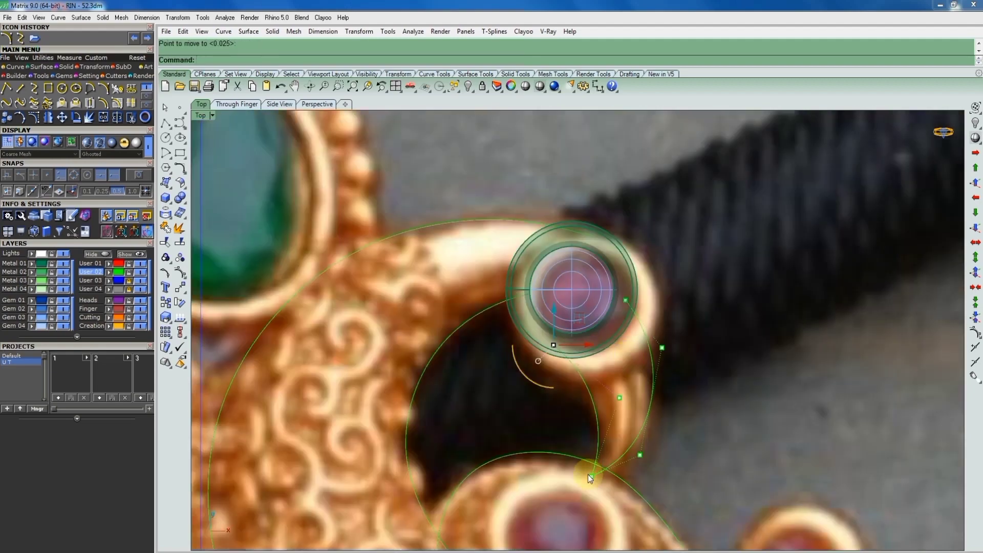
{"action": "left_click", "coordinate": [589, 474]}
{"action": "scroll", "coordinate": [584, 486], "scroll_direction": "up", "scroll_amount": 3}
{"action": "key", "text": "Return"}
{"action": "left_click", "coordinate": [642, 443]}
{"action": "scroll", "coordinate": [637, 430], "scroll_direction": "up", "scroll_amount": 2}
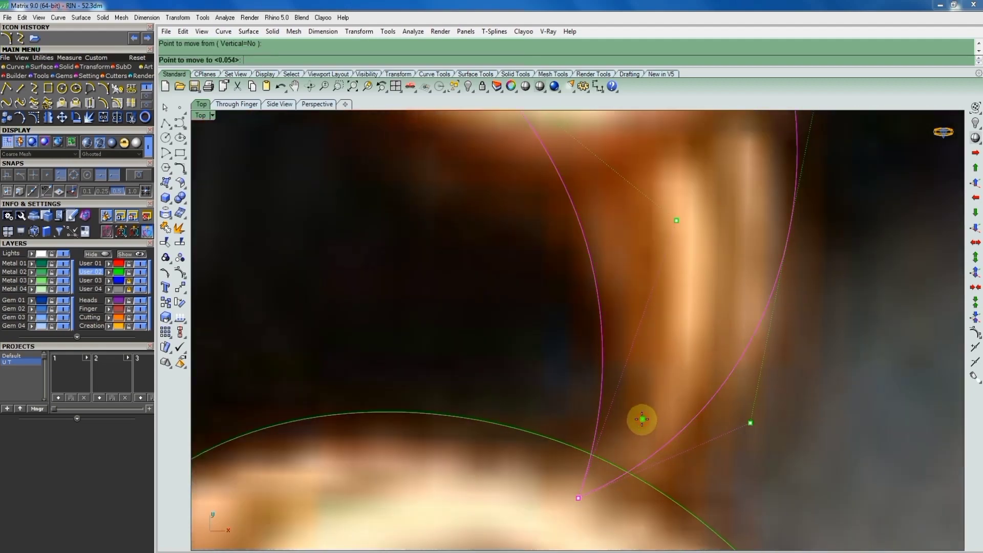
{"action": "scroll", "coordinate": [607, 384], "scroll_direction": "down", "scroll_amount": 3}
{"action": "scroll", "coordinate": [658, 356], "scroll_direction": "down", "scroll_amount": 2}
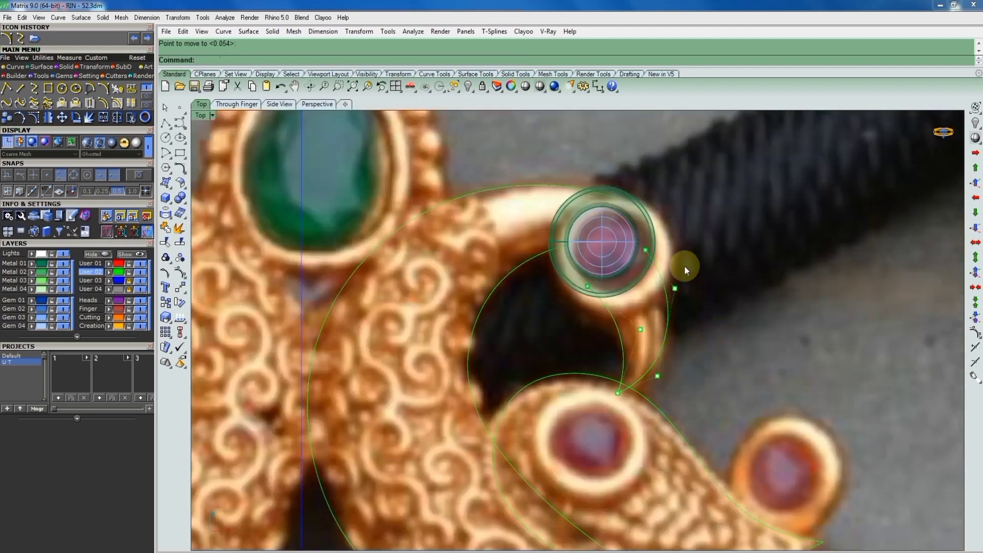
{"action": "scroll", "coordinate": [659, 266], "scroll_direction": "down", "scroll_amount": 5}
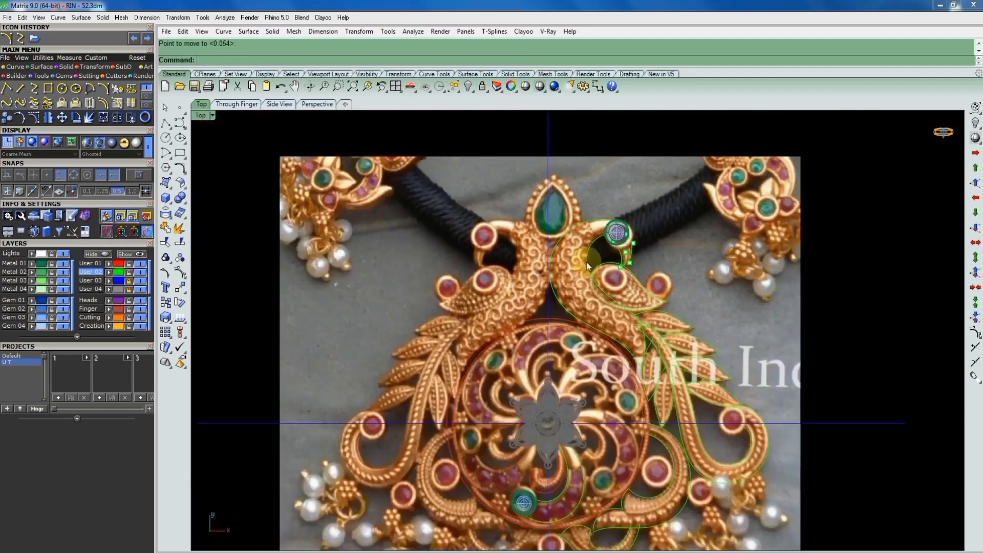
Hide the reference photo and shift the loop's bottom control points to reshape the curve
{"action": "left_click", "coordinate": [140, 289]}
{"action": "scroll", "coordinate": [610, 309], "scroll_direction": "down", "scroll_amount": 2}
{"action": "scroll", "coordinate": [611, 256], "scroll_direction": "up", "scroll_amount": 5}
{"action": "scroll", "coordinate": [641, 285], "scroll_direction": "up", "scroll_amount": 2}
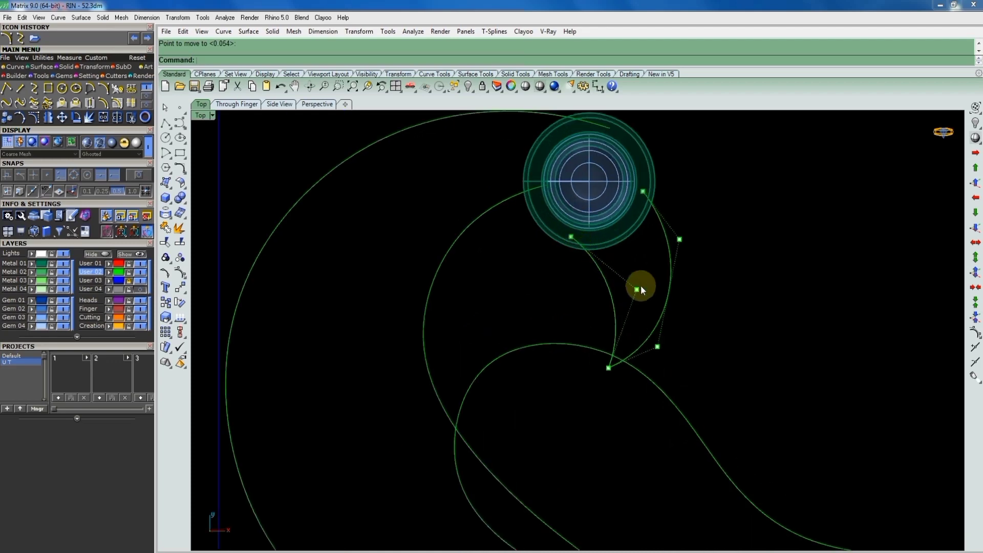
{"action": "scroll", "coordinate": [646, 225], "scroll_direction": "up", "scroll_amount": 1}
{"action": "scroll", "coordinate": [646, 225], "scroll_direction": "up", "scroll_amount": 1}
{"action": "left_click", "coordinate": [662, 226]}
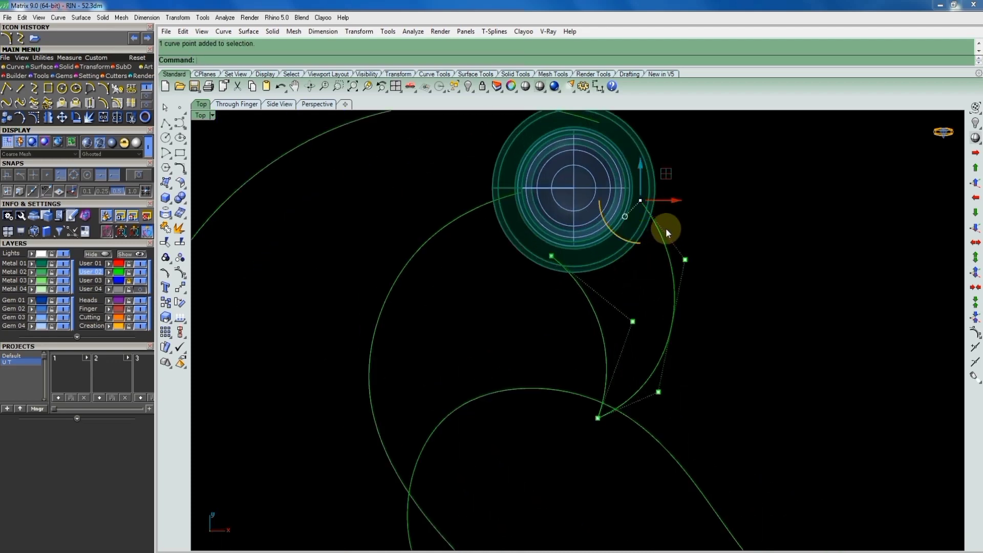
{"action": "scroll", "coordinate": [666, 220], "scroll_direction": "up", "scroll_amount": 2}
{"action": "scroll", "coordinate": [635, 307], "scroll_direction": "down", "scroll_amount": 3}
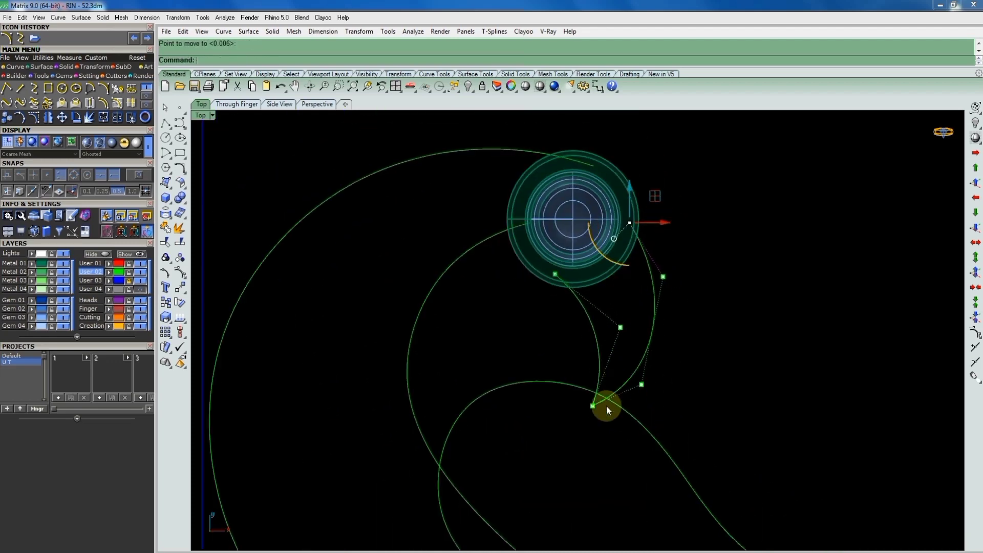
{"action": "left_click_drag", "start_coordinate": [566, 443], "coordinate": [616, 390]}
{"action": "scroll", "coordinate": [635, 338], "scroll_direction": "up", "scroll_amount": 3}
{"action": "left_click_drag", "start_coordinate": [612, 329], "coordinate": [611, 322]}
{"action": "key", "text": "Escape"}
{"action": "scroll", "coordinate": [646, 353], "scroll_direction": "down", "scroll_amount": 3}
{"action": "scroll", "coordinate": [554, 437], "scroll_direction": "up", "scroll_amount": 3}
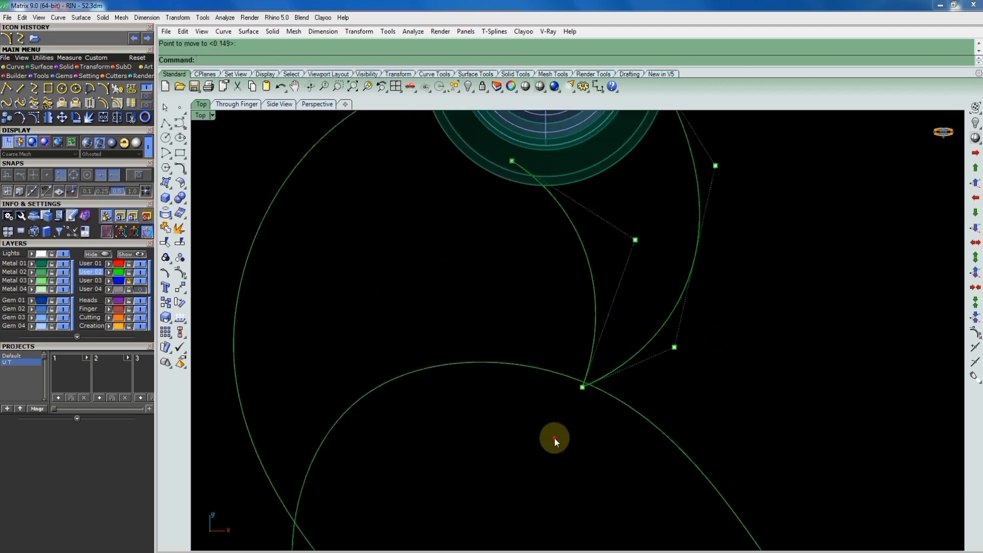
Nudge the control points beside the gem and on the loop's right side to tighten it
{"action": "left_click_drag", "start_coordinate": [554, 437], "coordinate": [682, 336]}
{"action": "scroll", "coordinate": [642, 317], "scroll_direction": "up", "scroll_amount": 2}
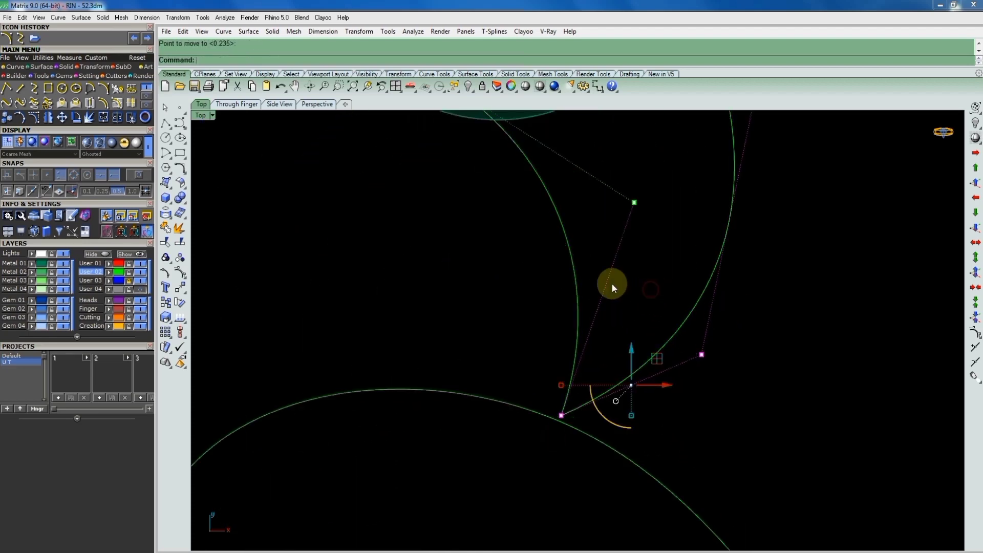
{"action": "scroll", "coordinate": [724, 293], "scroll_direction": "down", "scroll_amount": 2}
{"action": "key", "text": "Escape"}
{"action": "scroll", "coordinate": [615, 307], "scroll_direction": "down", "scroll_amount": 2}
{"action": "right_click_drag", "start_coordinate": [617, 256], "coordinate": [616, 284]}
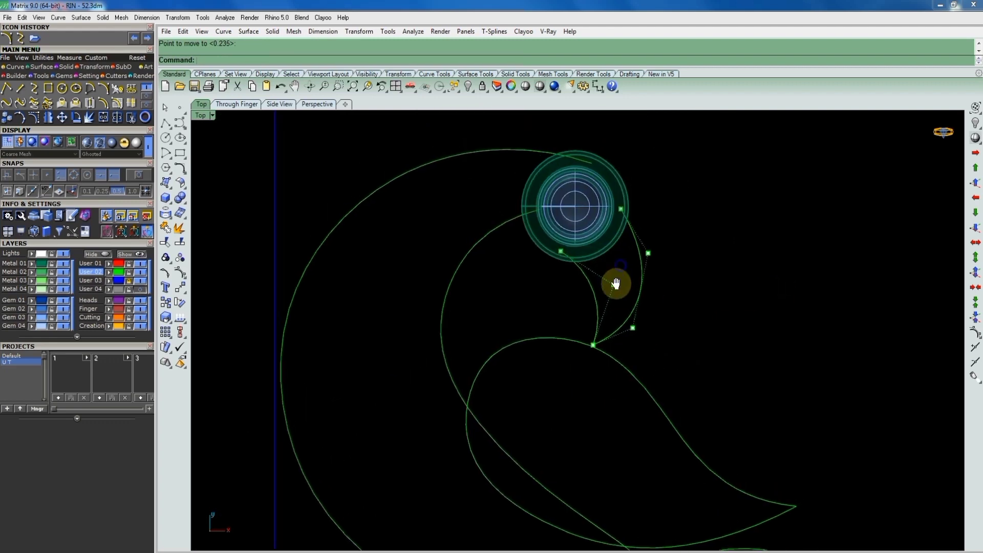
{"action": "left_click", "coordinate": [615, 285]}
{"action": "scroll", "coordinate": [620, 276], "scroll_direction": "up", "scroll_amount": 2}
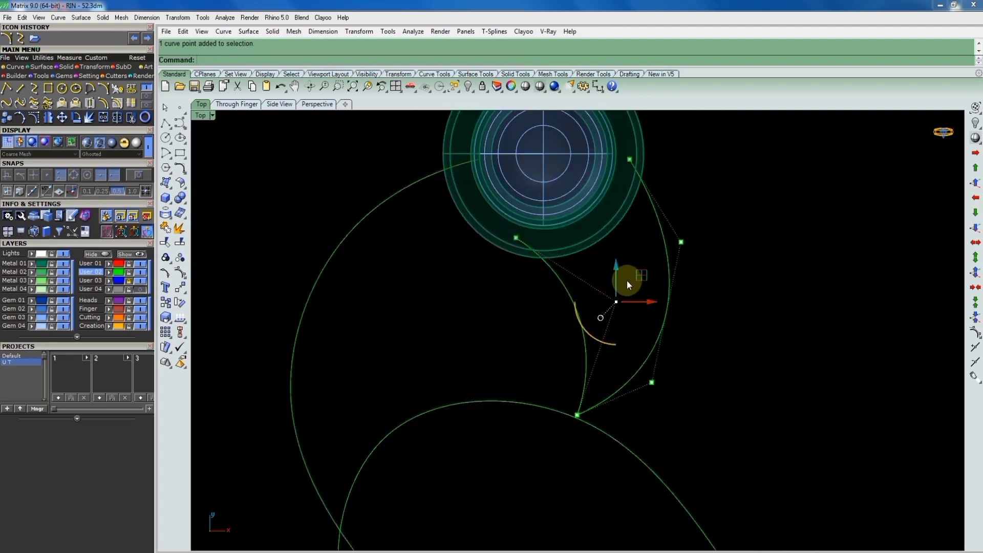
{"action": "left_click_drag", "start_coordinate": [628, 285], "coordinate": [600, 277]}
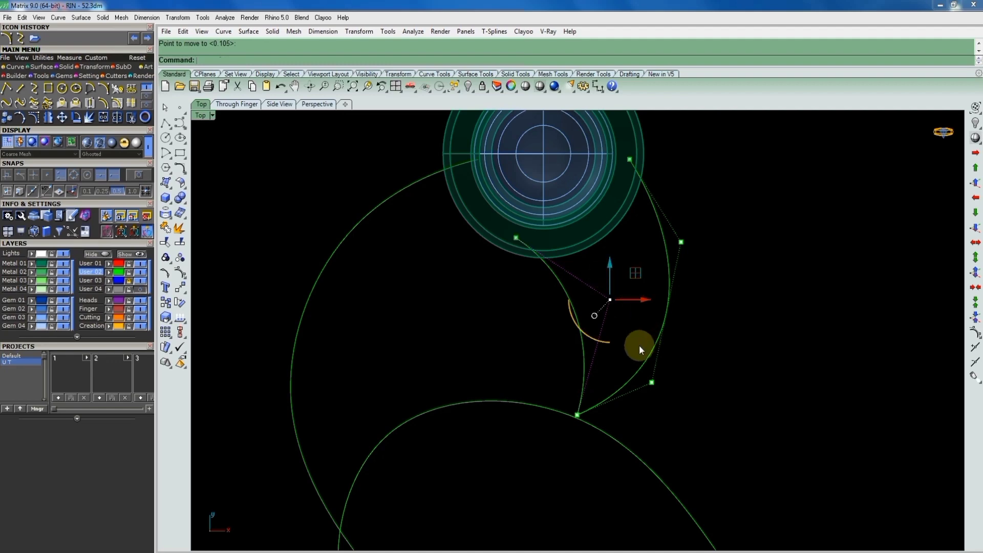
{"action": "left_click", "coordinate": [652, 382]}
{"action": "left_click", "coordinate": [680, 242]}
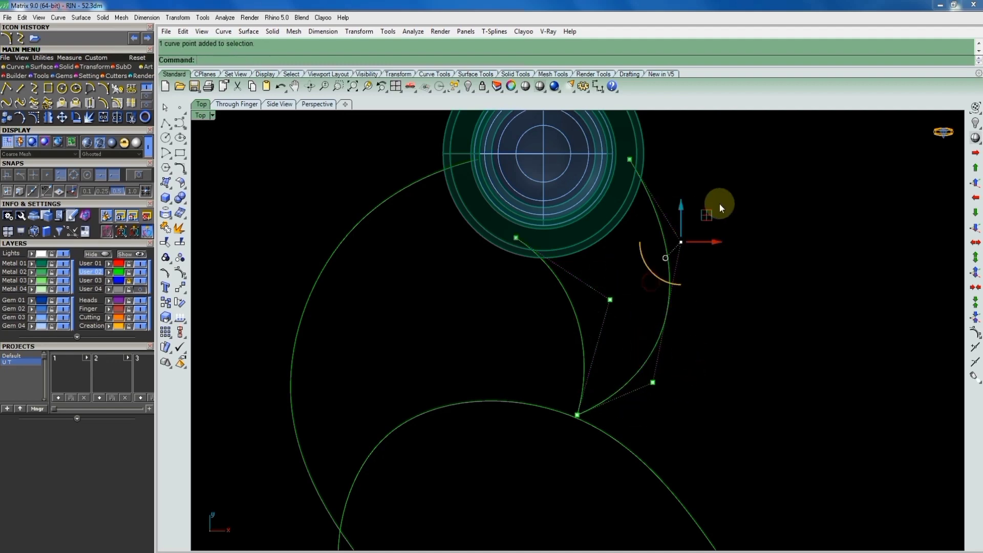
{"action": "left_click_drag", "start_coordinate": [720, 204], "coordinate": [718, 198]}
{"action": "right_click_drag", "start_coordinate": [654, 185], "coordinate": [630, 270]}
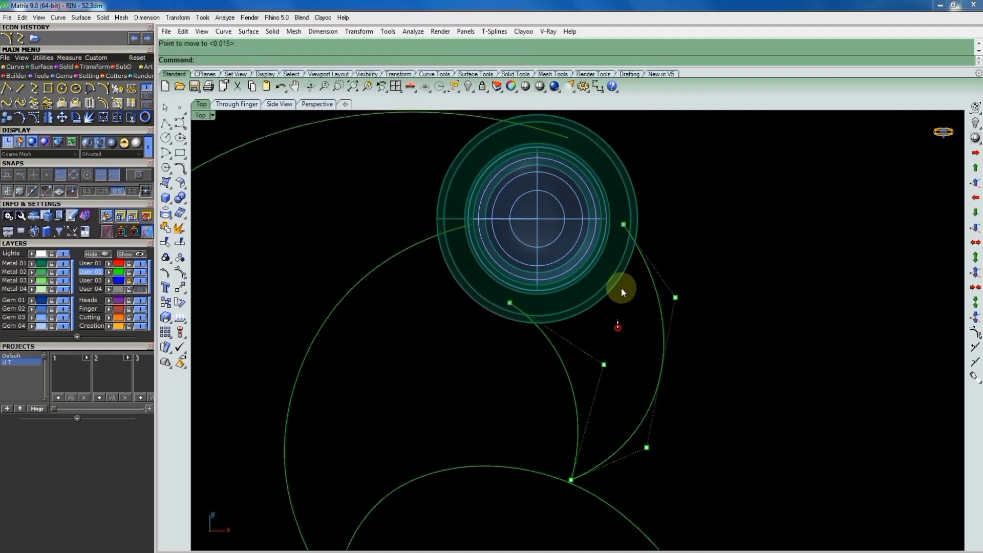
{"action": "left_click_drag", "start_coordinate": [622, 287], "coordinate": [652, 186]}
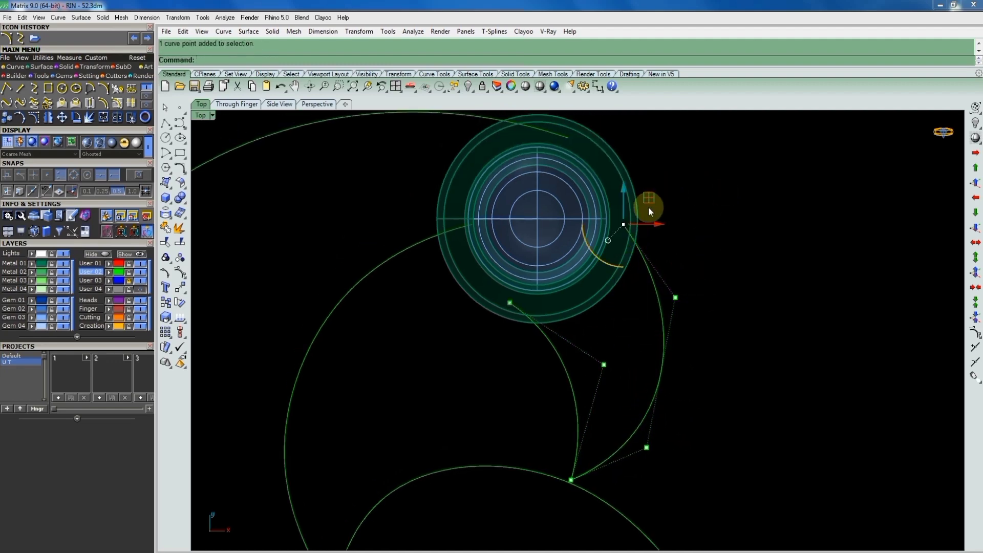
{"action": "left_click", "coordinate": [714, 186]}
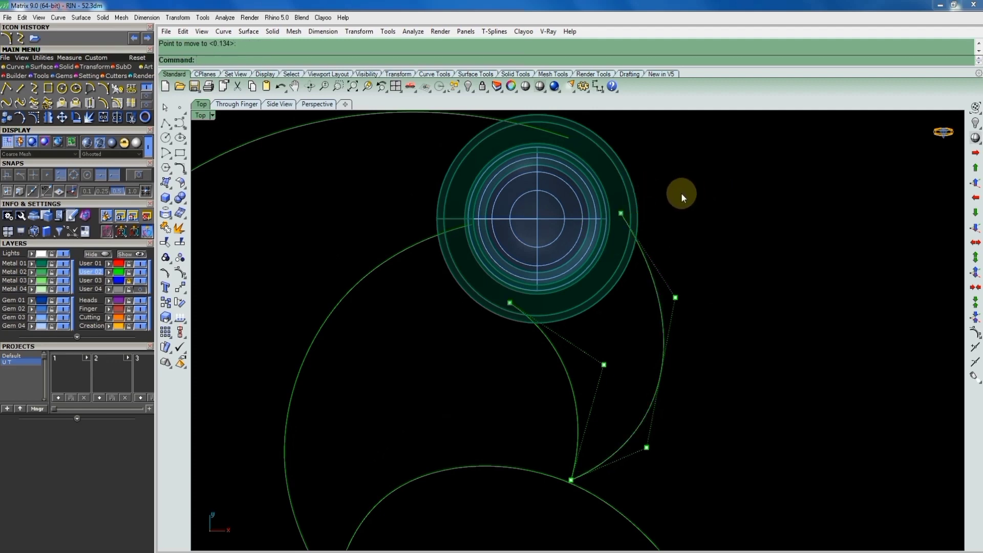
Unlock the 26 locked objects of the central gem flower
{"action": "scroll", "coordinate": [645, 261], "scroll_direction": "down", "scroll_amount": 5}
{"action": "scroll", "coordinate": [627, 299], "scroll_direction": "down", "scroll_amount": 10}
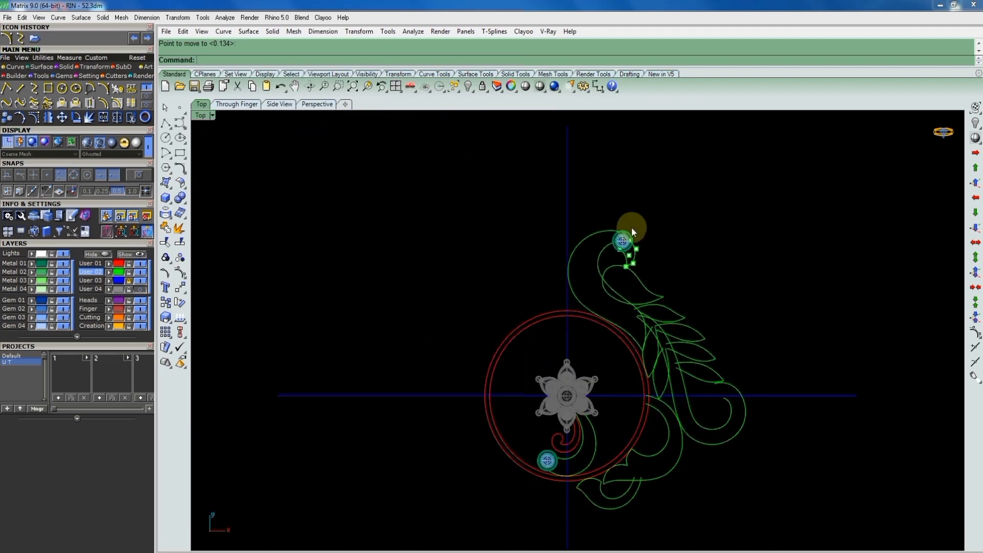
{"action": "scroll", "coordinate": [604, 451], "scroll_direction": "up", "scroll_amount": 5}
{"action": "scroll", "coordinate": [589, 356], "scroll_direction": "down", "scroll_amount": 3}
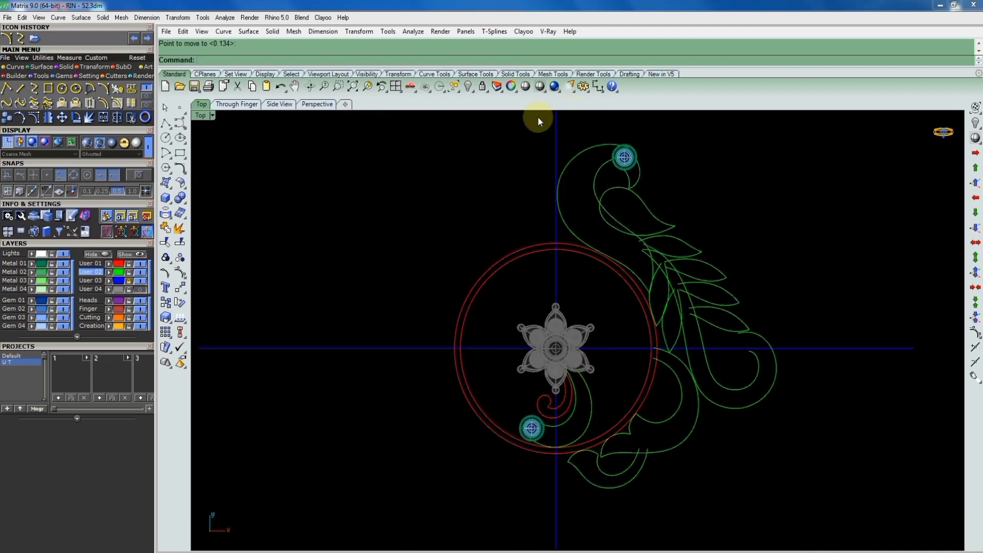
{"action": "left_click", "coordinate": [482, 92]}
Select the side gem together with its swirl curves
{"action": "scroll", "coordinate": [616, 242], "scroll_direction": "down", "scroll_amount": 2}
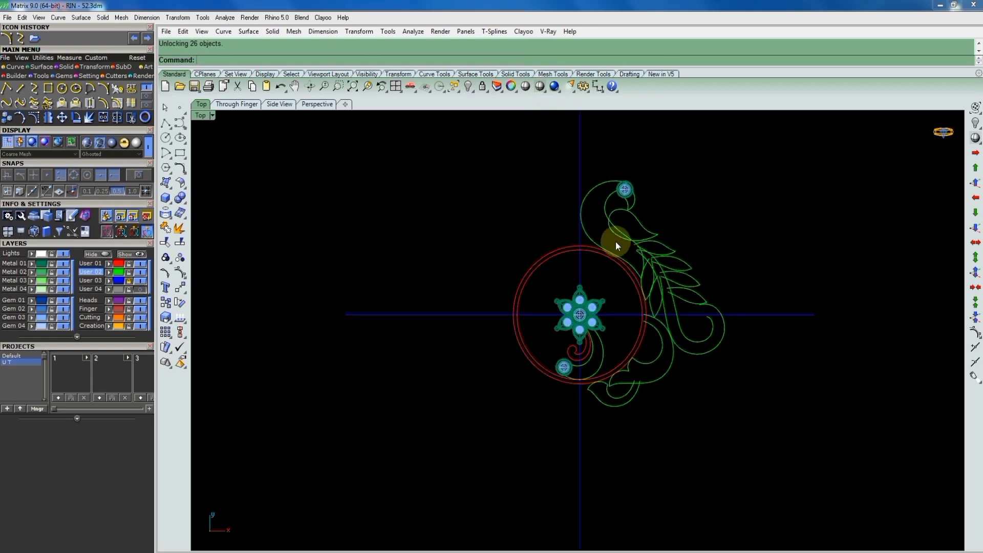
{"action": "scroll", "coordinate": [589, 355], "scroll_direction": "up", "scroll_amount": 2}
{"action": "scroll", "coordinate": [554, 378], "scroll_direction": "up", "scroll_amount": 2}
{"action": "left_click", "coordinate": [551, 378]}
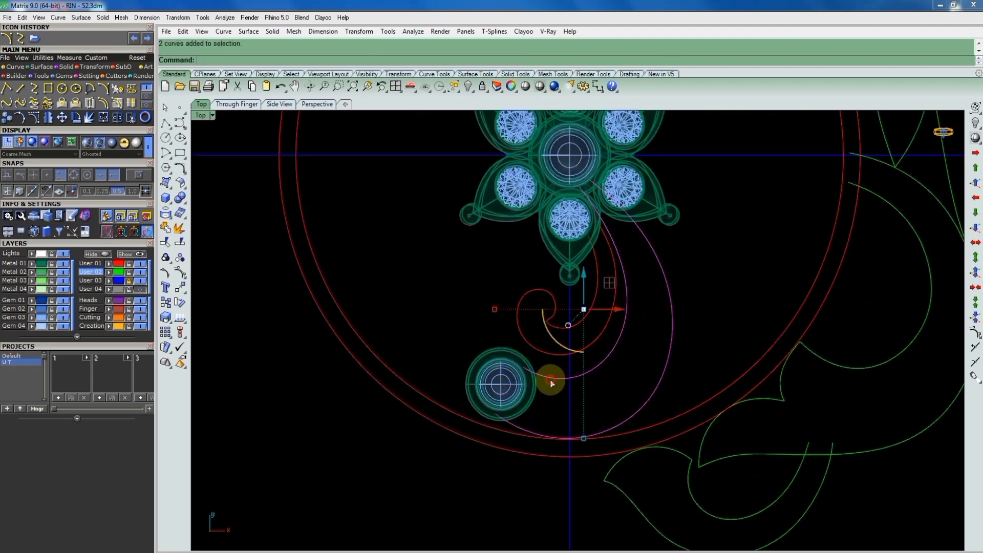
{"action": "scroll", "coordinate": [546, 365], "scroll_direction": "up", "scroll_amount": 1}
{"action": "left_click", "coordinate": [495, 394], "text": "shift"}
{"action": "scroll", "coordinate": [555, 367], "scroll_direction": "down", "scroll_amount": 2}
{"action": "scroll", "coordinate": [556, 368], "scroll_direction": "down", "scroll_amount": 1}
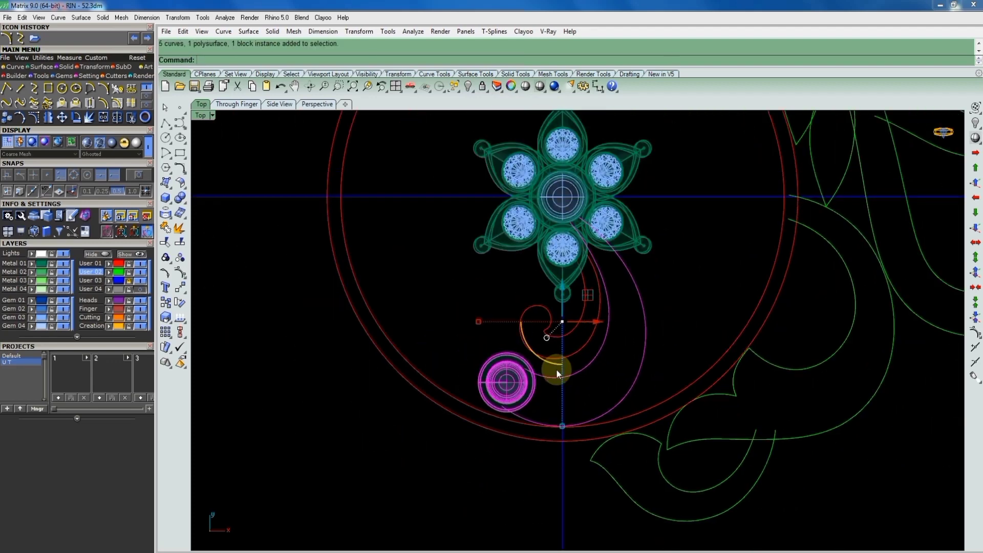
{"action": "scroll", "coordinate": [579, 361], "scroll_direction": "up", "scroll_amount": 2}
{"action": "left_click", "coordinate": [530, 364]}
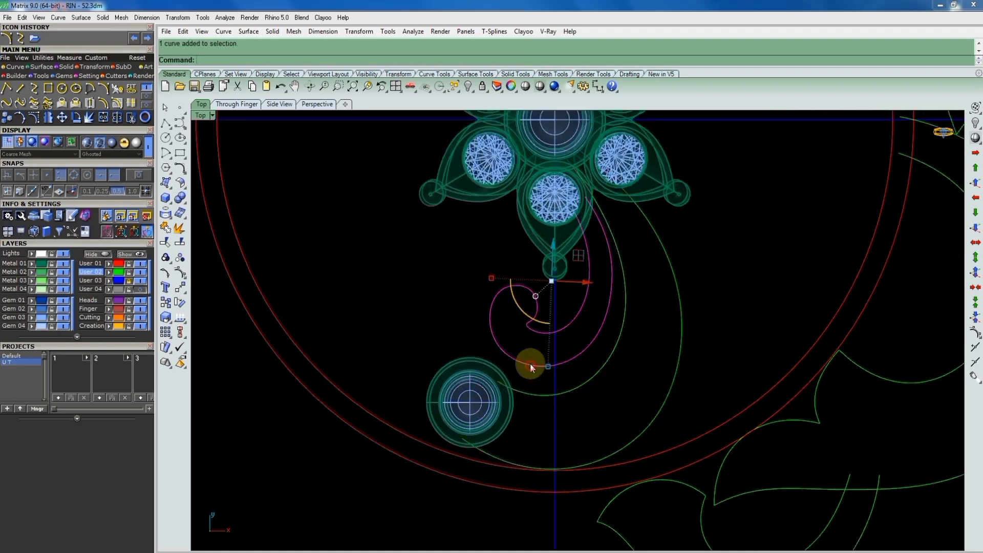
{"action": "left_click_drag", "start_coordinate": [591, 334], "coordinate": [592, 334]}
{"action": "scroll", "coordinate": [591, 334], "scroll_direction": "down", "scroll_amount": 2}
{"action": "scroll", "coordinate": [601, 284], "scroll_direction": "up", "scroll_amount": 1}
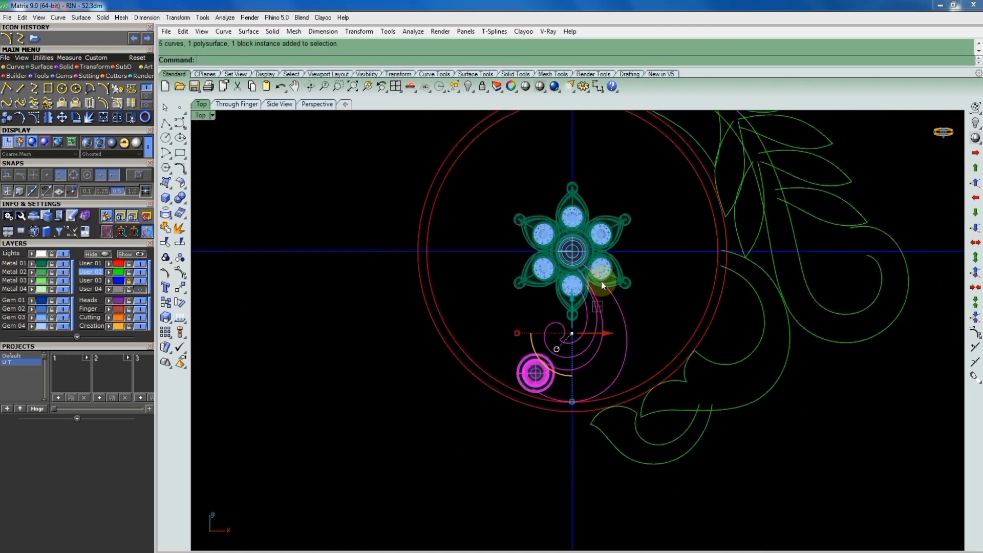
Polar-array them six times over 360° around centre 0
{"action": "type", "text": "arraypolar"}
{"action": "key", "text": "Return"}
{"action": "type", "text": "0"}
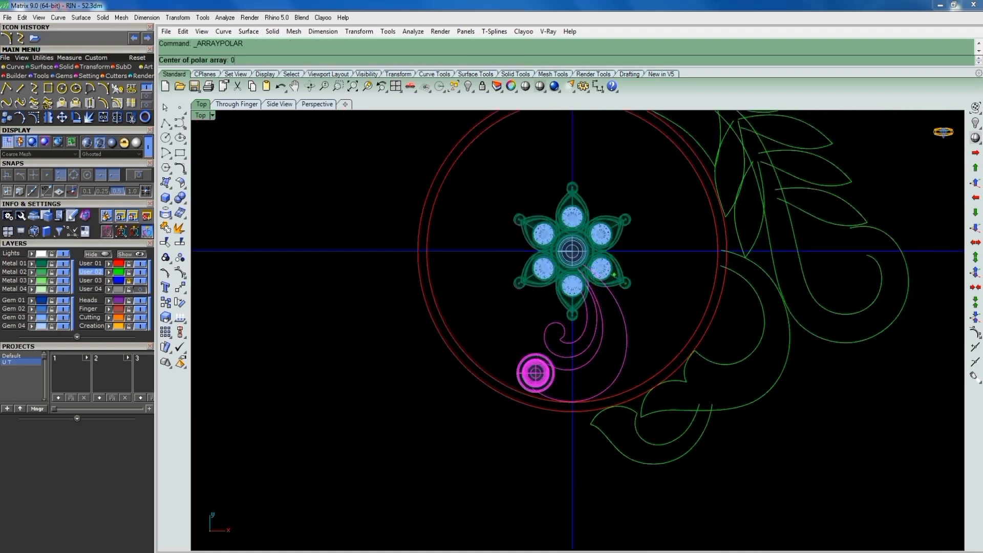
{"action": "key", "text": "Return"}
{"action": "key", "text": "Return"}
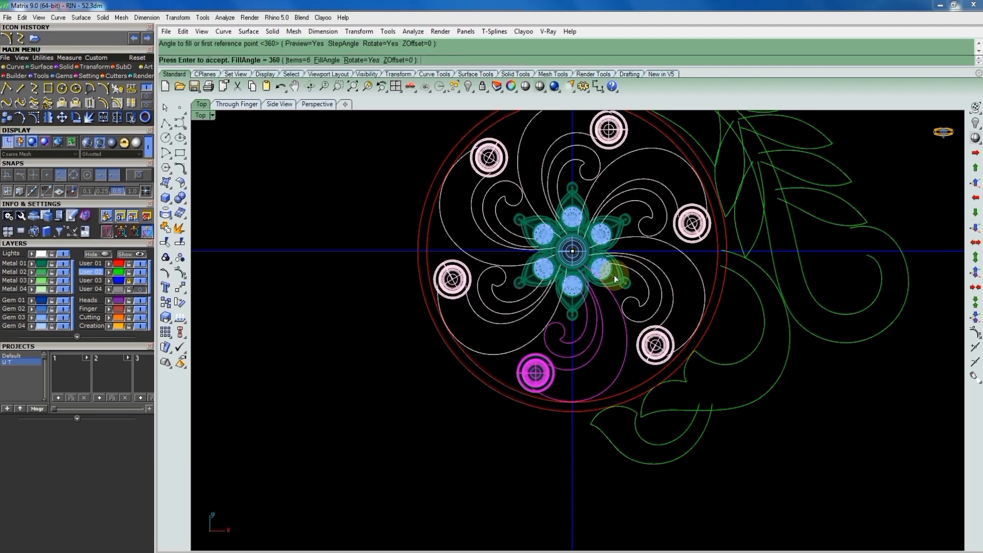
{"action": "key", "text": "Return"}
{"action": "scroll", "coordinate": [536, 350], "scroll_direction": "down", "scroll_amount": 2}
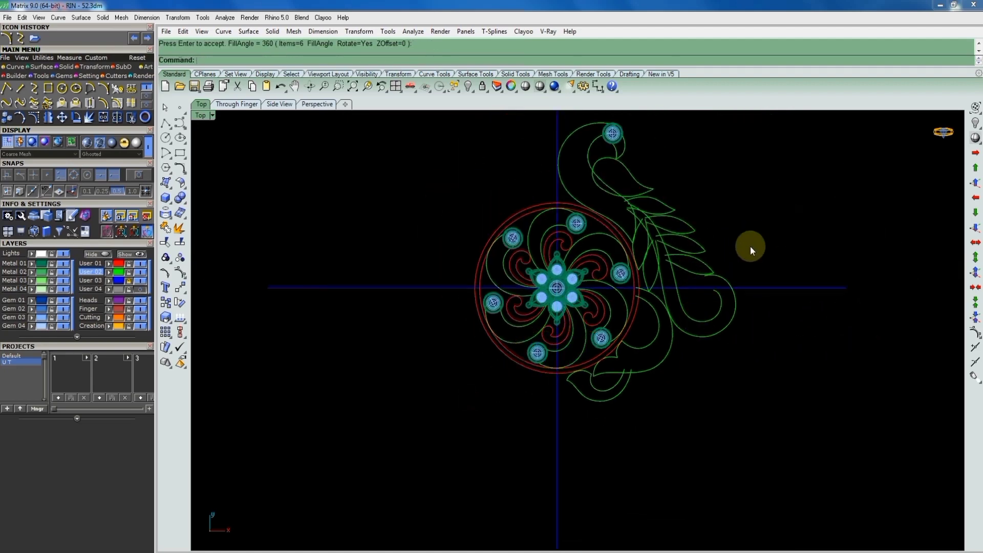
Group the peacock's head curves, top gem, feather curves and lower leaf curves
{"action": "right_click_drag", "start_coordinate": [751, 246], "coordinate": [746, 270]}
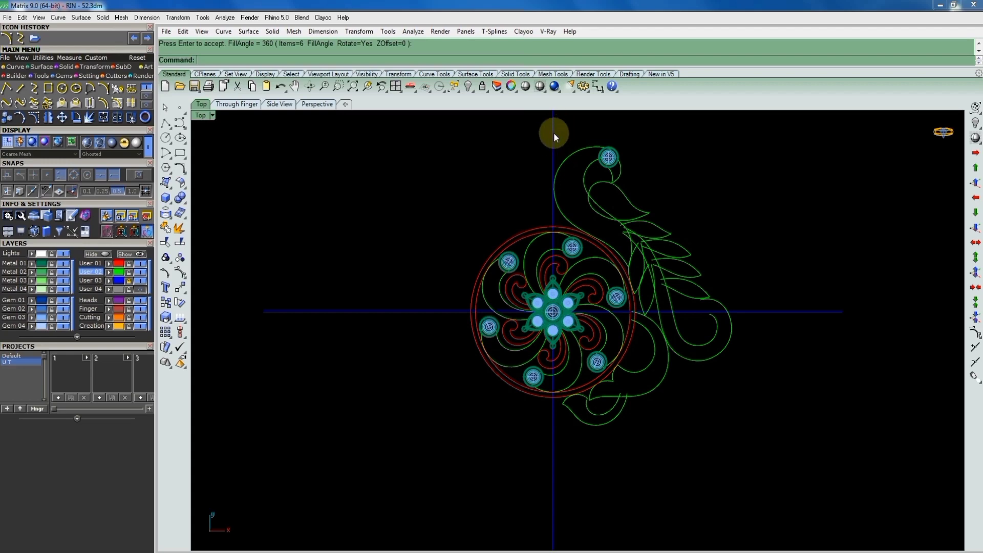
{"action": "left_click", "coordinate": [631, 176]}
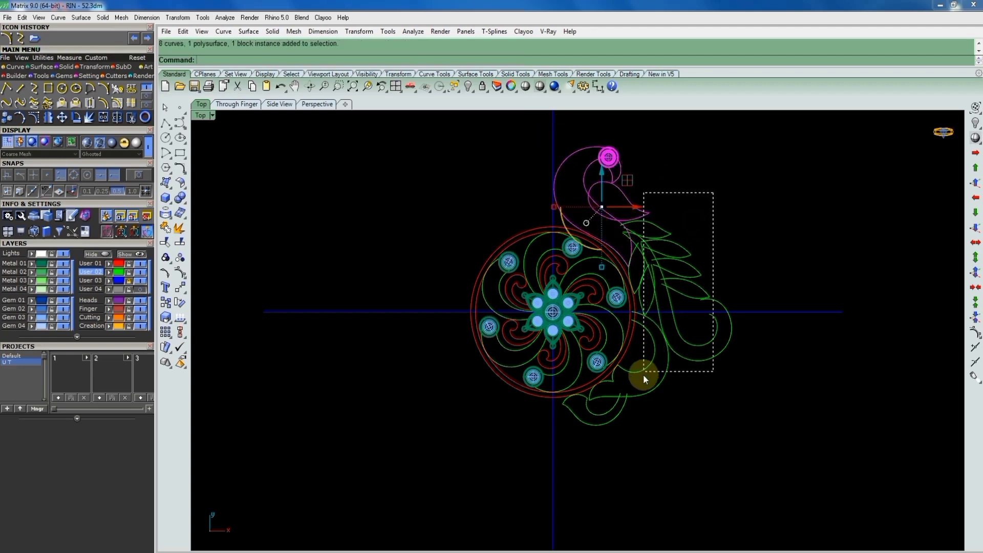
{"action": "left_click_drag", "start_coordinate": [644, 374], "coordinate": [645, 374], "text": "shift"}
{"action": "left_click_drag", "start_coordinate": [615, 429], "coordinate": [614, 431], "text": "shift"}
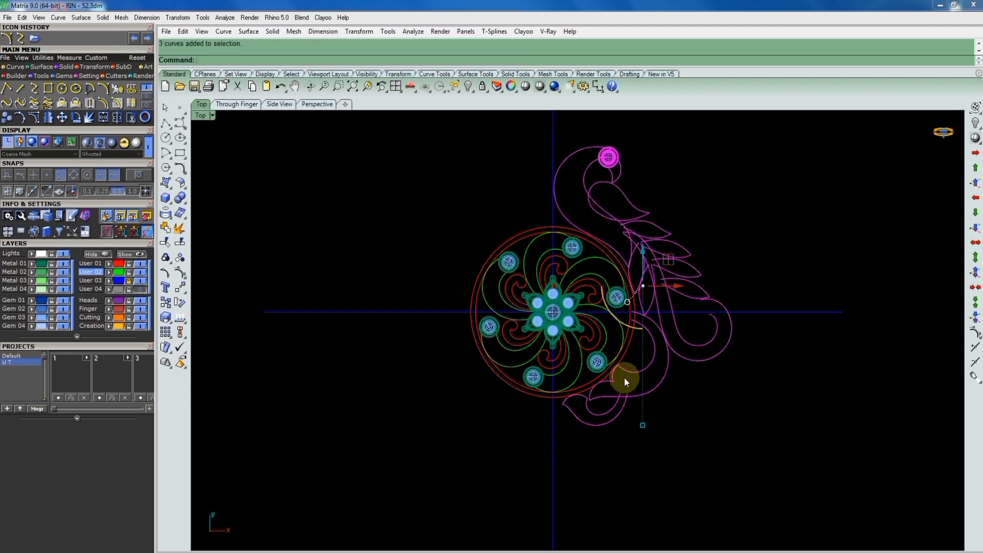
{"action": "key", "text": "ctrl+g"}
{"action": "type", "text": "m"}
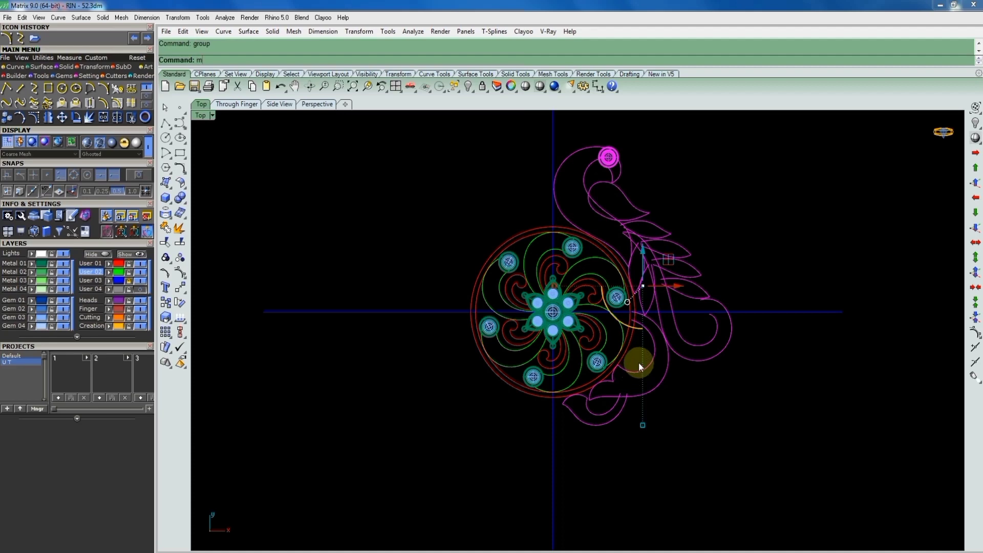
Mirror a copy of the peacock group across the vertical axis through origin 0
{"action": "type", "text": "irror"}
{"action": "key", "text": "Return"}
{"action": "type", "text": "0"}
{"action": "key", "text": "Return"}
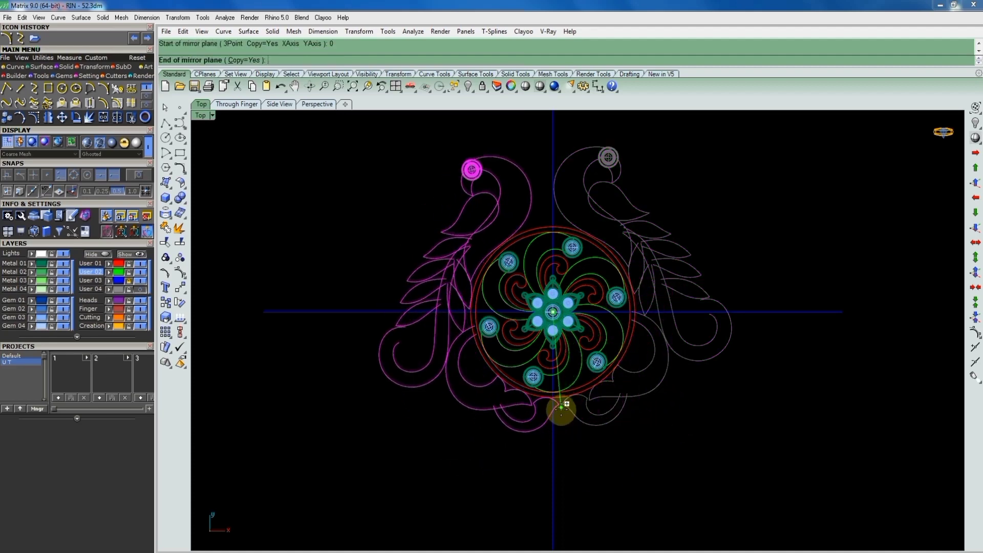
{"action": "left_click", "coordinate": [561, 407]}
{"action": "left_click", "coordinate": [697, 255]}
{"action": "scroll", "coordinate": [591, 235], "scroll_direction": "down", "scroll_amount": 2}
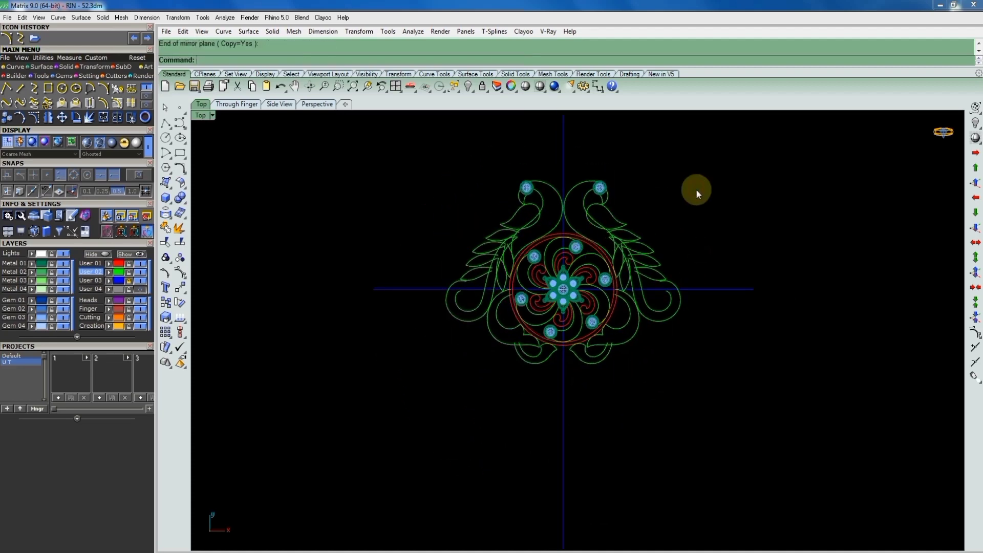
Ungroup the gem at the bottom of the swirl ring
{"action": "scroll", "coordinate": [628, 276], "scroll_direction": "up", "scroll_amount": 3}
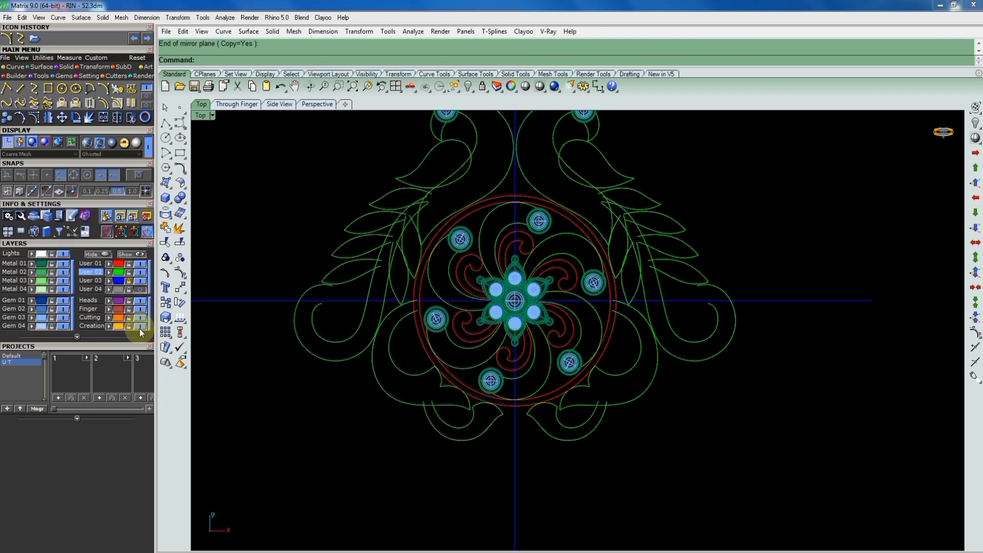
{"action": "left_click", "coordinate": [487, 389]}
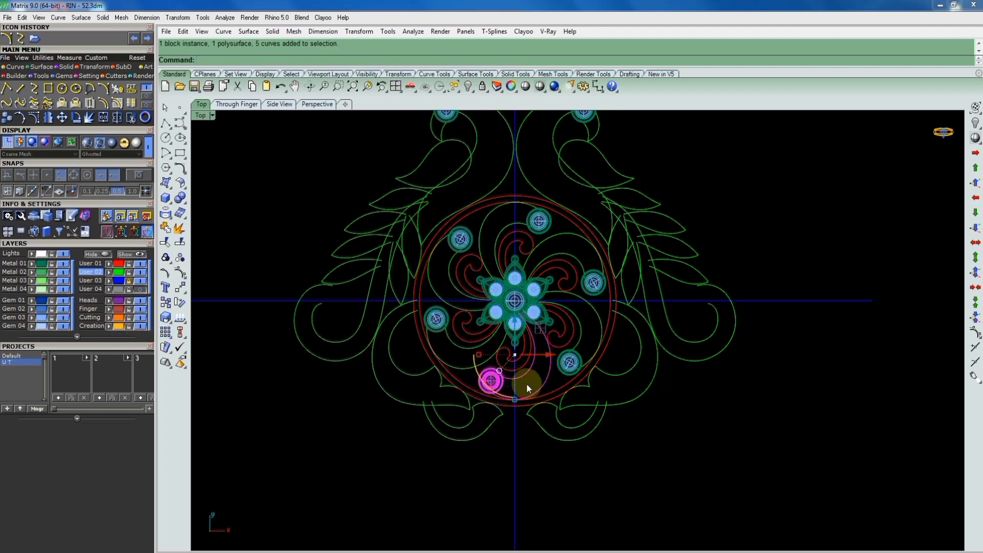
{"action": "key", "text": "ctrl+shift+g"}
{"action": "left_click", "coordinate": [597, 445]}
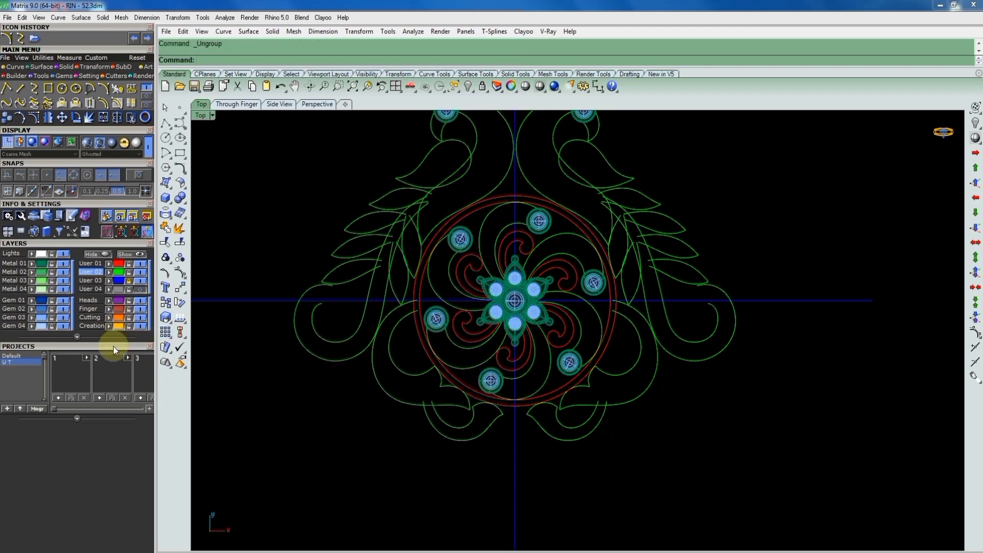
Toggle the User 04 reference photo layer on and off, then reselect the bottom gem
{"action": "left_click", "coordinate": [127, 290]}
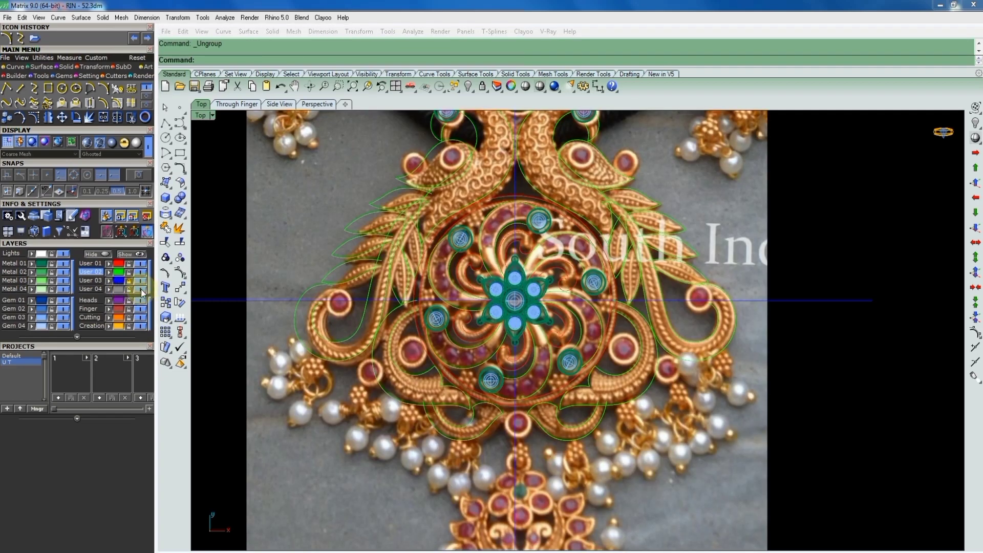
{"action": "left_click", "coordinate": [140, 290]}
{"action": "scroll", "coordinate": [518, 383], "scroll_direction": "up", "scroll_amount": 2}
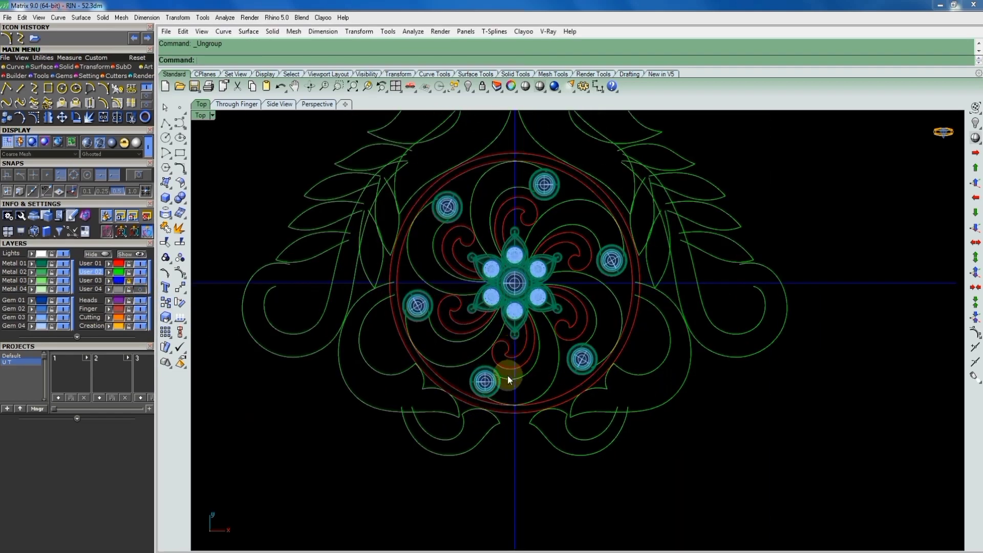
{"action": "left_click", "coordinate": [486, 383]}
Start copying the selected gem, then cancel the copy without placing it
{"action": "type", "text": "copy"}
{"action": "key", "text": "Return"}
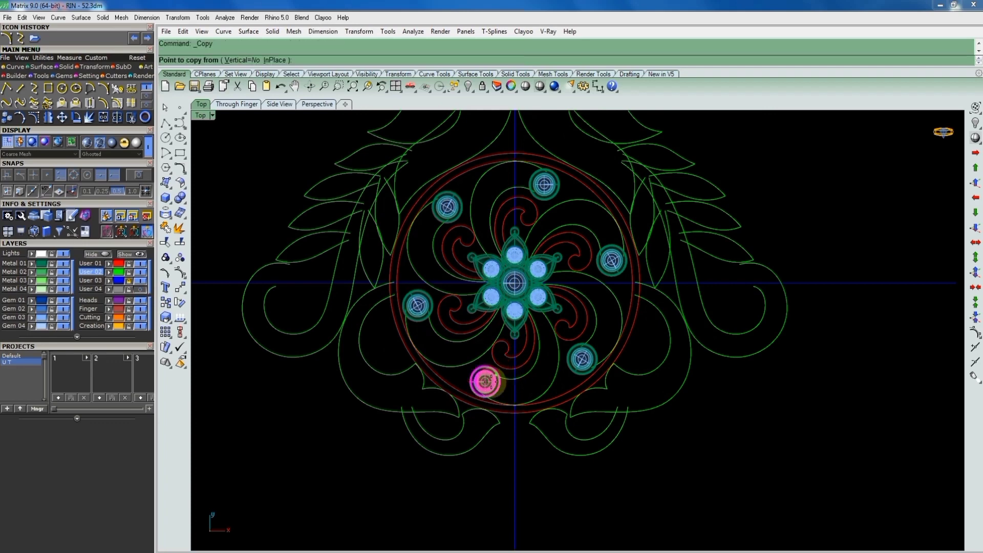
{"action": "left_click", "coordinate": [486, 382]}
{"action": "scroll", "coordinate": [518, 444], "scroll_direction": "up", "scroll_amount": 2}
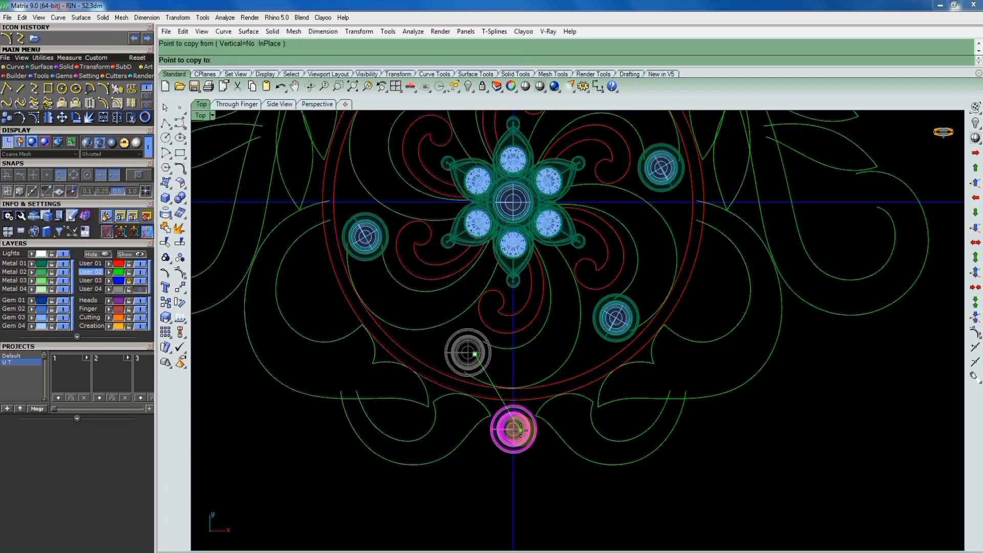
{"action": "right_click", "coordinate": [521, 429]}
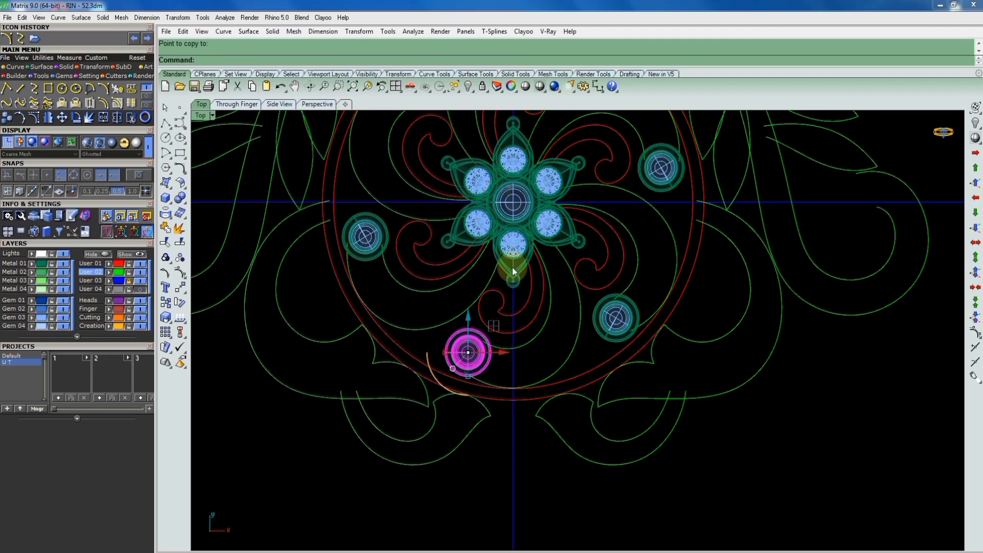
Remove the centre gem from the central flower group
{"action": "left_click", "coordinate": [543, 343]}
{"action": "scroll", "coordinate": [530, 183], "scroll_direction": "up", "scroll_amount": 3}
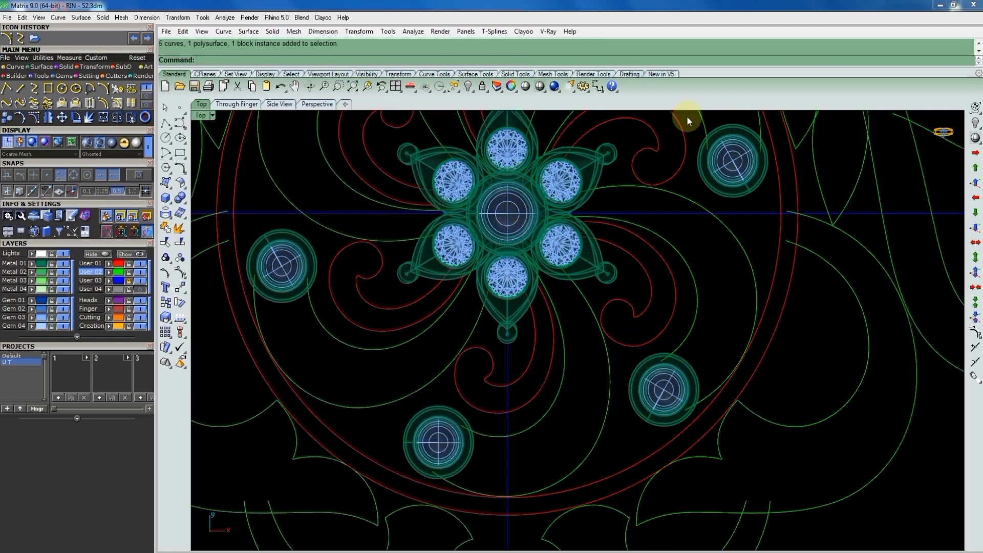
{"action": "left_click", "coordinate": [166, 258]}
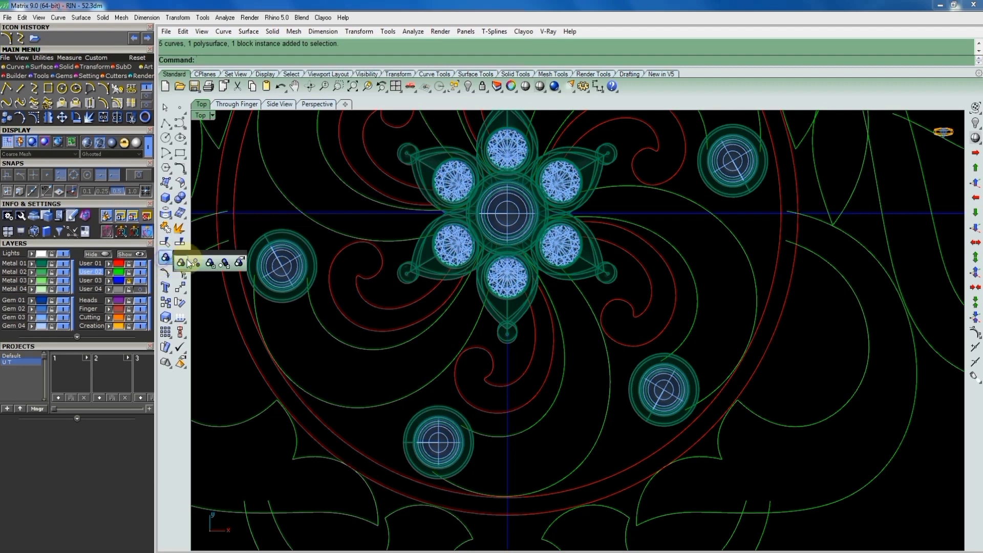
{"action": "left_click", "coordinate": [224, 263]}
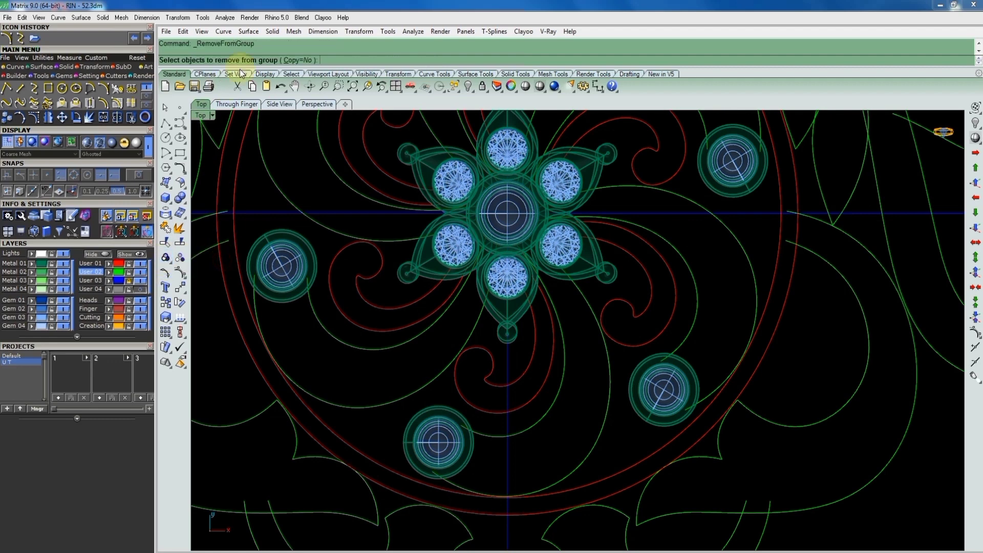
{"action": "left_click", "coordinate": [502, 205]}
{"action": "left_click", "coordinate": [525, 194]}
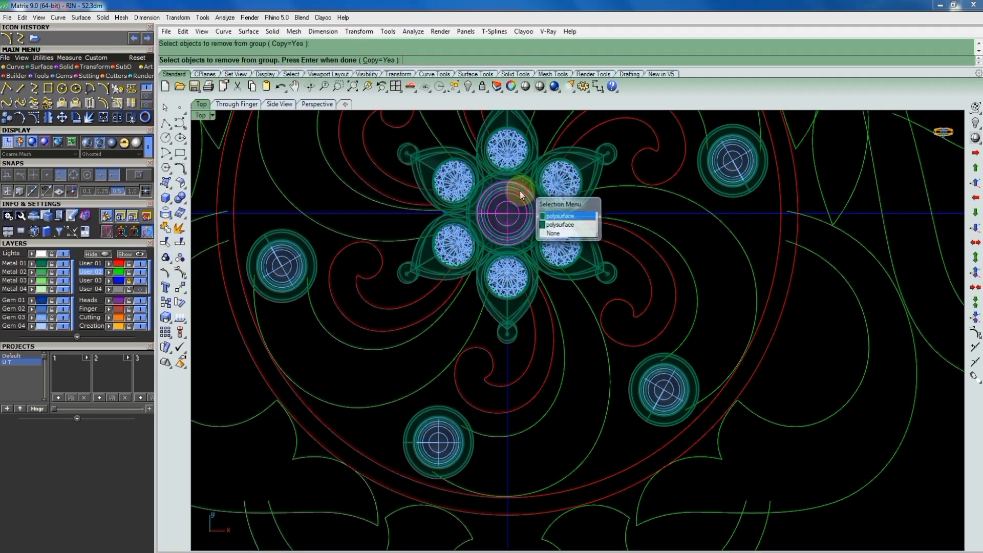
{"action": "left_click", "coordinate": [560, 225]}
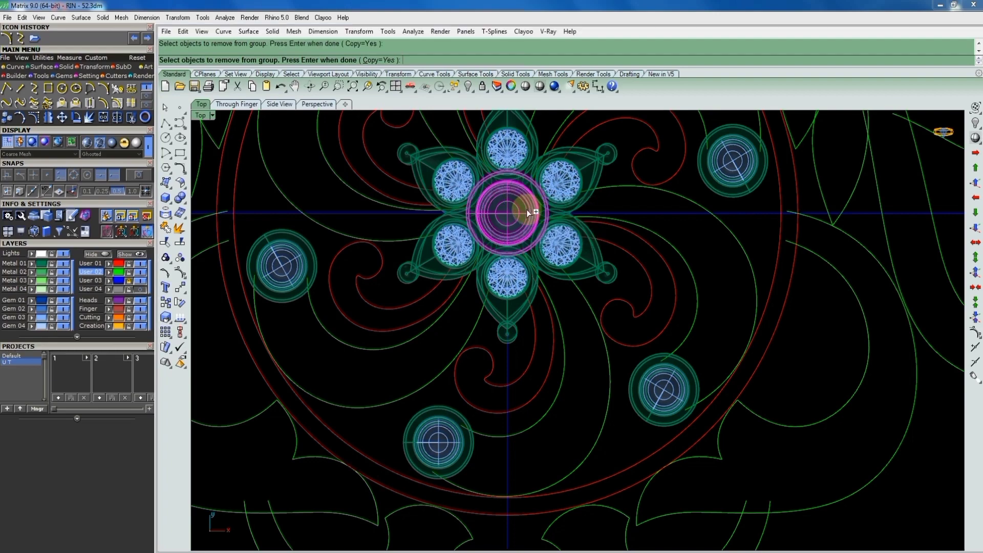
{"action": "key", "text": "Return"}
Drag the centre gem down below the flower to the pendant's bottom centre
{"action": "left_click_drag", "start_coordinate": [527, 210], "coordinate": [526, 405]}
{"action": "right_click_drag", "start_coordinate": [526, 405], "coordinate": [542, 262]}
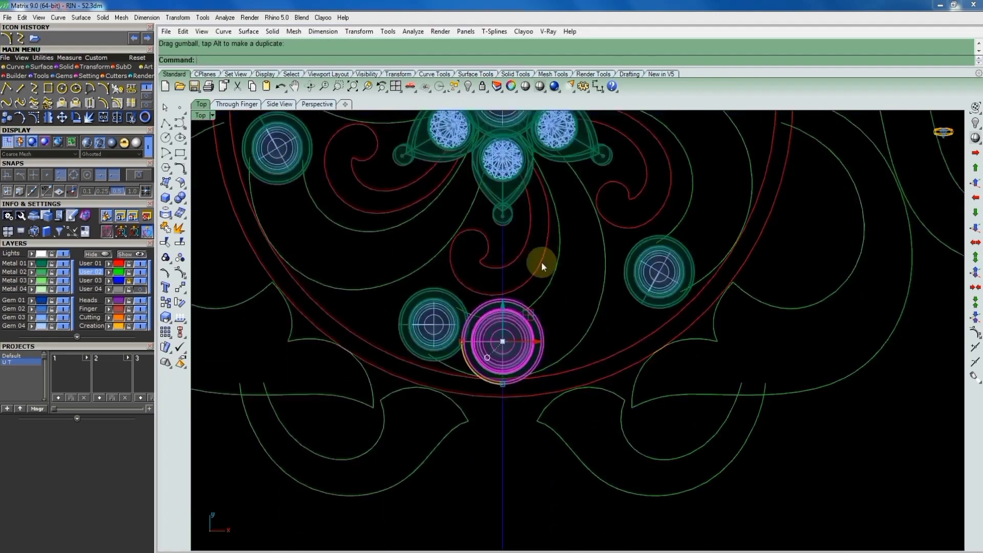
{"action": "left_click_drag", "start_coordinate": [499, 306], "coordinate": [493, 407]}
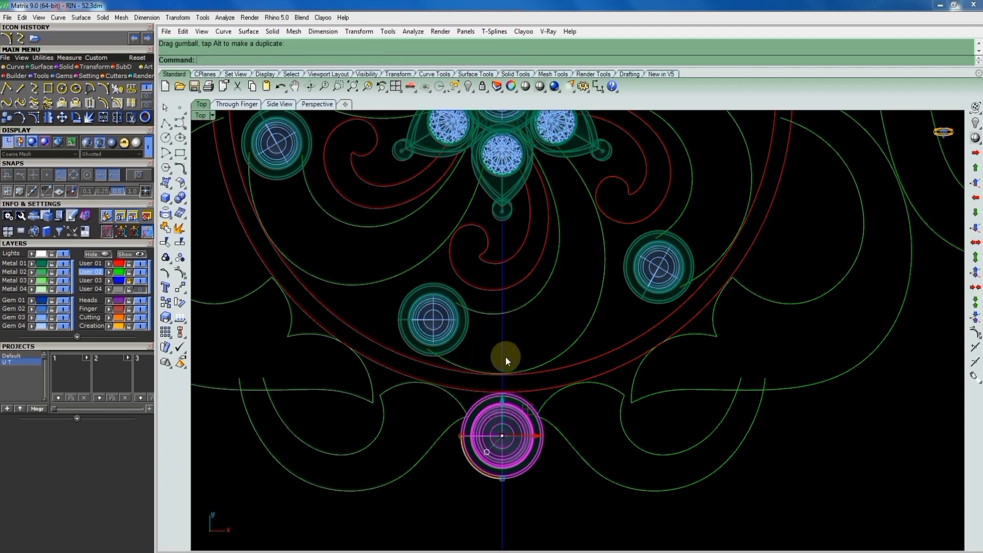
{"action": "scroll", "coordinate": [548, 389], "scroll_direction": "down", "scroll_amount": 5}
{"action": "scroll", "coordinate": [536, 433], "scroll_direction": "up", "scroll_amount": 2}
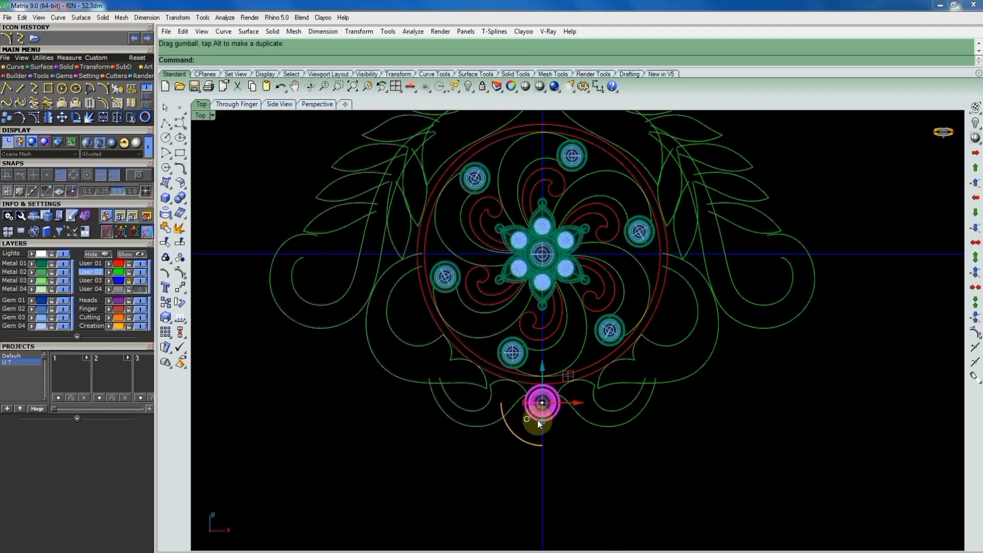
{"action": "scroll", "coordinate": [540, 410], "scroll_direction": "up", "scroll_amount": 2}
{"action": "scroll", "coordinate": [546, 379], "scroll_direction": "up", "scroll_amount": 2}
{"action": "scroll", "coordinate": [548, 369], "scroll_direction": "up", "scroll_amount": 3}
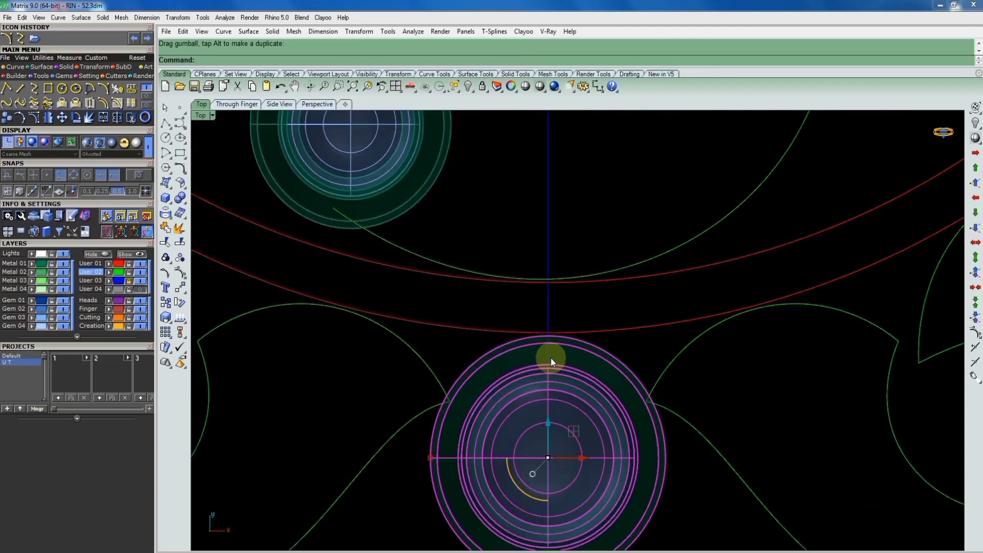
{"action": "scroll", "coordinate": [557, 370], "scroll_direction": "down", "scroll_amount": 2}
{"action": "scroll", "coordinate": [520, 326], "scroll_direction": "down", "scroll_amount": 3}
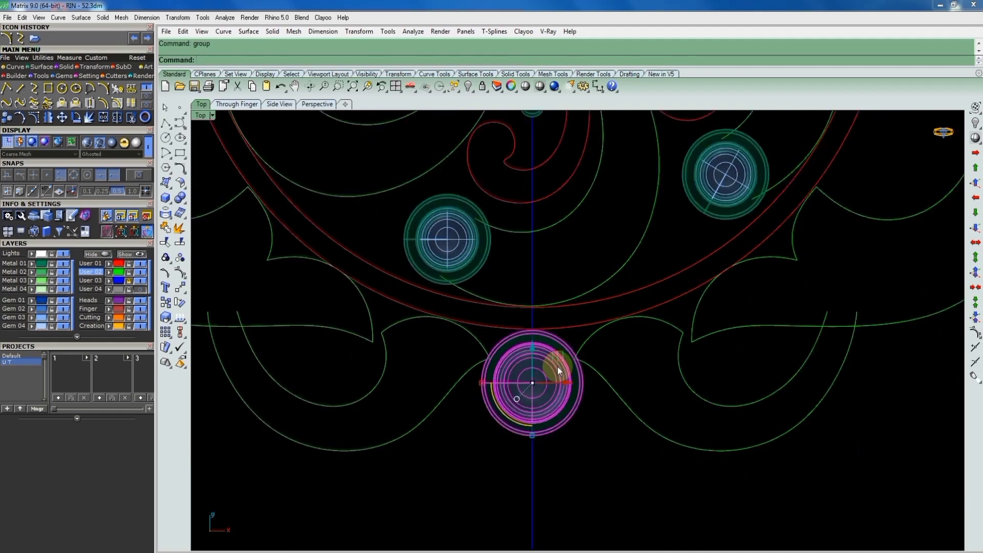
{"action": "scroll", "coordinate": [541, 355], "scroll_direction": "up", "scroll_amount": 3}
{"action": "scroll", "coordinate": [541, 355], "scroll_direction": "up", "scroll_amount": 2}
{"action": "scroll", "coordinate": [516, 352], "scroll_direction": "down", "scroll_amount": 5}
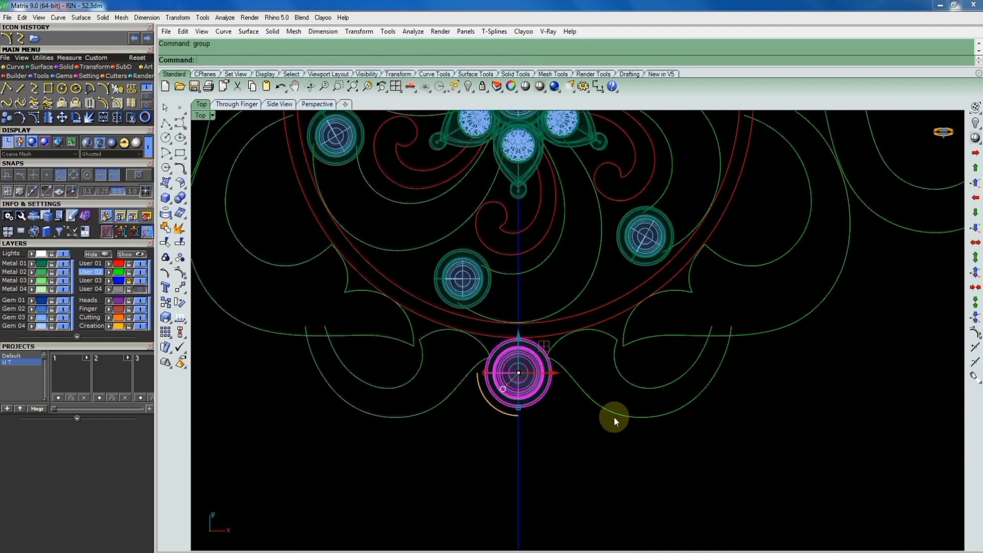
{"action": "key", "text": "Escape"}
Select the right half of the design to check its grouping, then clear it
{"action": "left_click", "coordinate": [638, 377]}
{"action": "scroll", "coordinate": [599, 392], "scroll_direction": "down", "scroll_amount": 2}
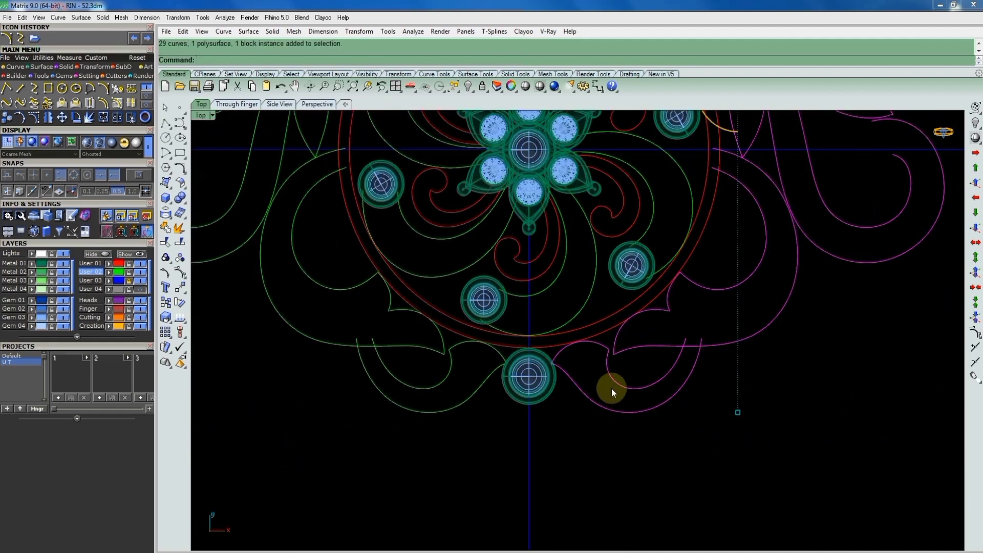
{"action": "scroll", "coordinate": [620, 383], "scroll_direction": "down", "scroll_amount": 3}
{"action": "scroll", "coordinate": [632, 407], "scroll_direction": "up", "scroll_amount": 2}
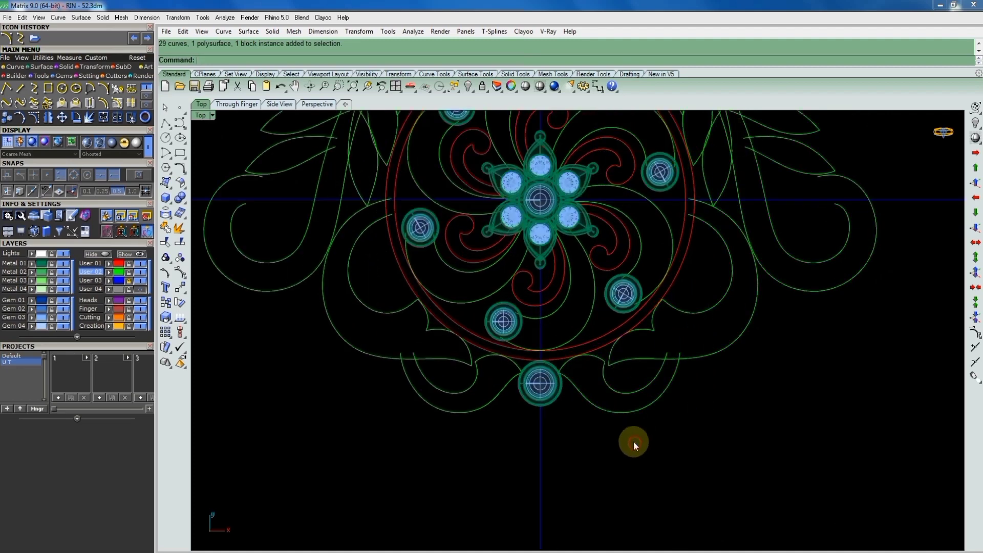
{"action": "key", "text": "Escape"}
{"action": "scroll", "coordinate": [589, 422], "scroll_direction": "down", "scroll_amount": 3}
{"action": "scroll", "coordinate": [626, 404], "scroll_direction": "down", "scroll_amount": 2}
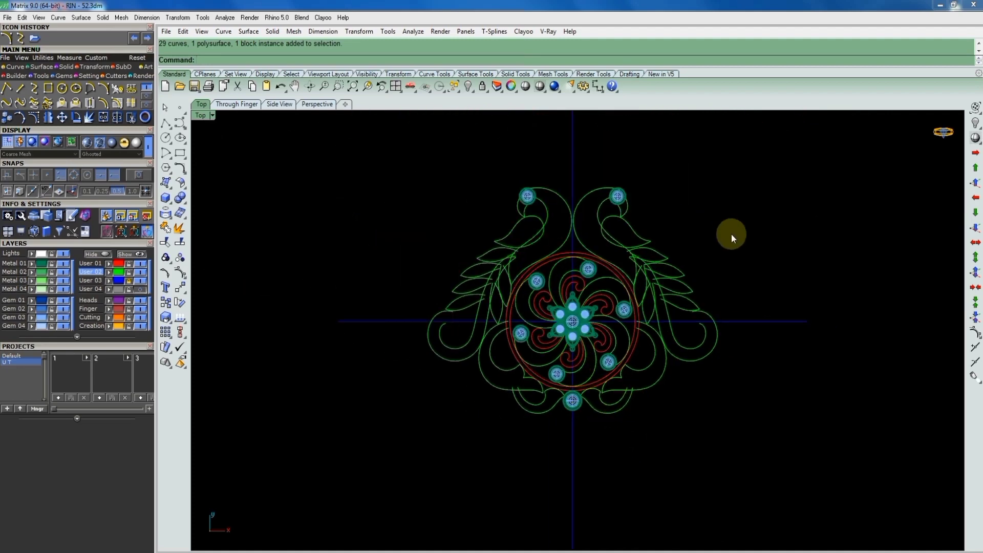
Select the traced curve beside the bottom gem and check the stones from the side
{"action": "scroll", "coordinate": [732, 253], "scroll_direction": "up", "scroll_amount": 2}
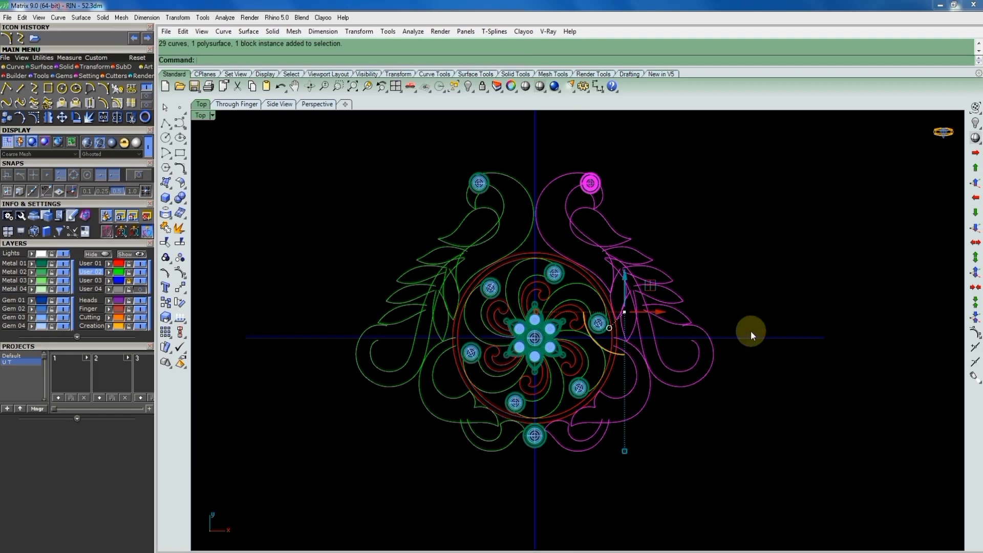
{"action": "left_click", "coordinate": [751, 331]}
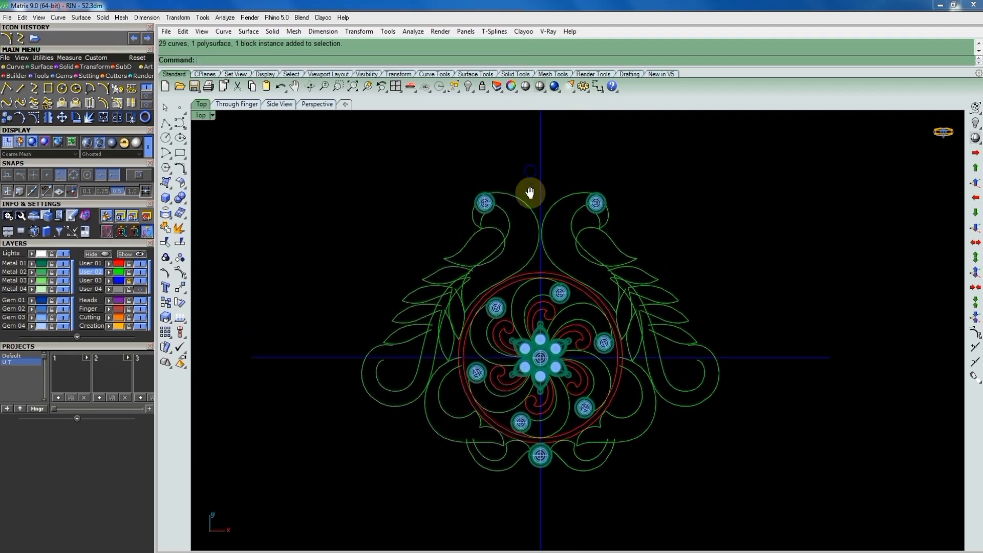
{"action": "scroll", "coordinate": [601, 221], "scroll_direction": "up", "scroll_amount": 3}
{"action": "scroll", "coordinate": [604, 237], "scroll_direction": "up", "scroll_amount": 5}
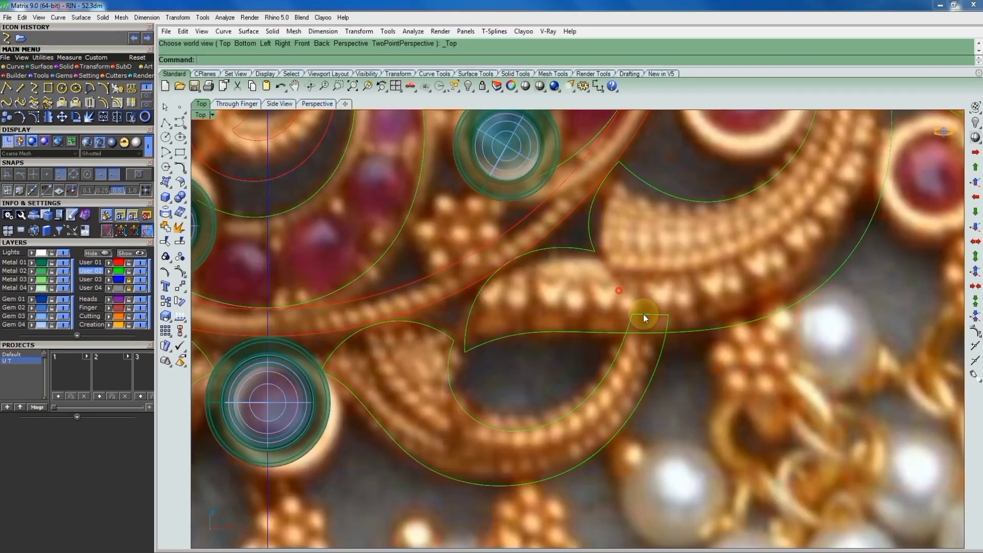
{"action": "left_click", "coordinate": [671, 334]}
{"action": "scroll", "coordinate": [674, 337], "scroll_direction": "up", "scroll_amount": 3}
{"action": "scroll", "coordinate": [711, 246], "scroll_direction": "up", "scroll_amount": 2}
{"action": "scroll", "coordinate": [714, 247], "scroll_direction": "down", "scroll_amount": 5}
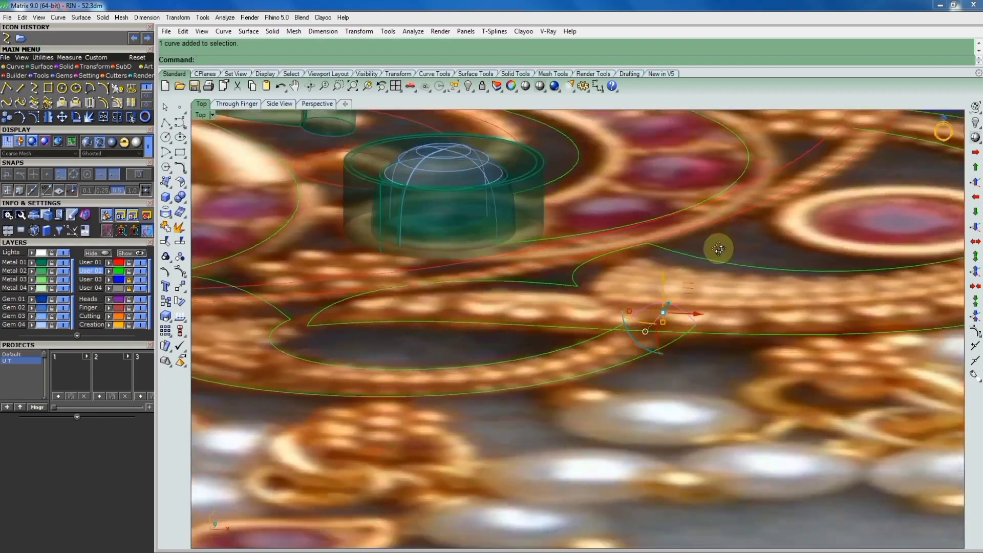
{"action": "scroll", "coordinate": [622, 318], "scroll_direction": "down", "scroll_amount": 5}
{"action": "right_click_drag", "start_coordinate": [621, 318], "coordinate": [598, 281], "text": "ctrl+shift"}
{"action": "key", "text": "Home"}
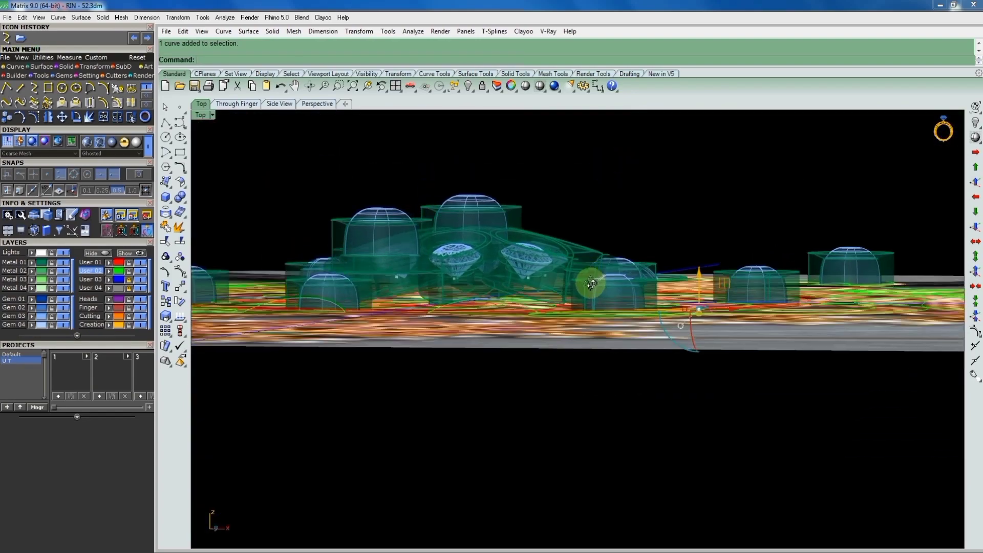
{"action": "key", "text": "Home"}
{"action": "key", "text": "Home"}
{"action": "key", "text": "Home"}
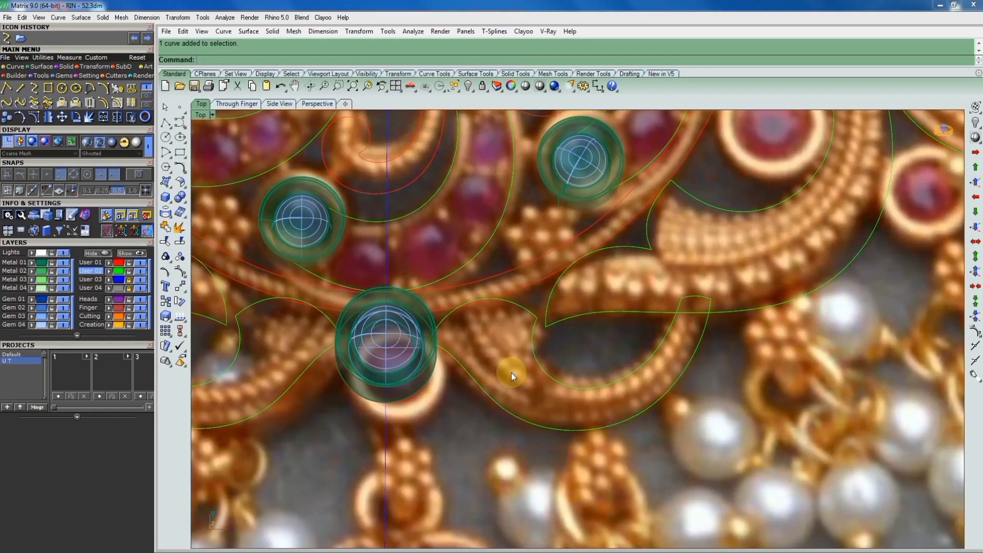
Start a two-rail sweep with the Sweep2 command
{"action": "scroll", "coordinate": [517, 373], "scroll_direction": "down", "scroll_amount": 3}
{"action": "type", "text": "eep2"}
{"action": "key", "text": "Return"}
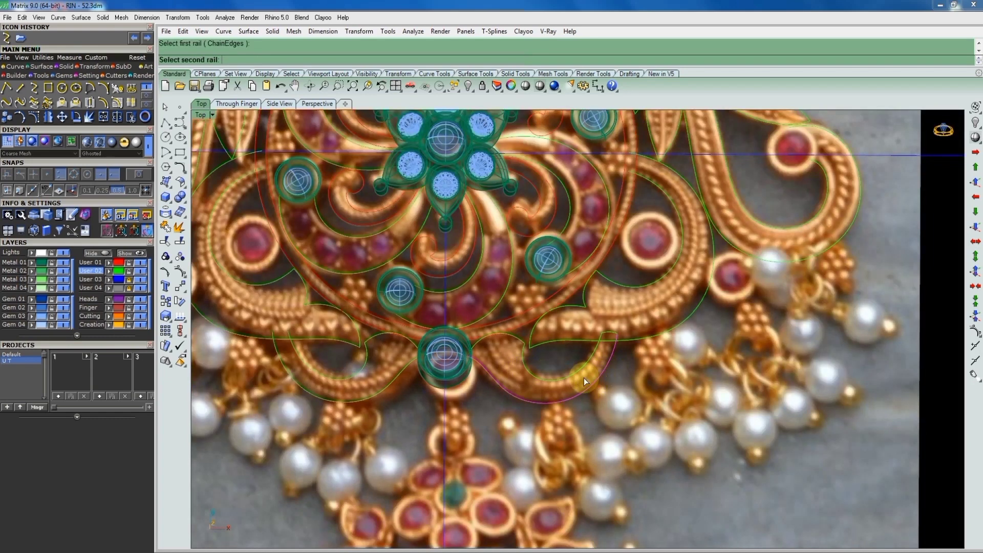
Pick the inner scroll rail and end cross-section to create the green swept solid
{"action": "left_click", "coordinate": [577, 373]}
{"action": "left_click", "coordinate": [507, 341]}
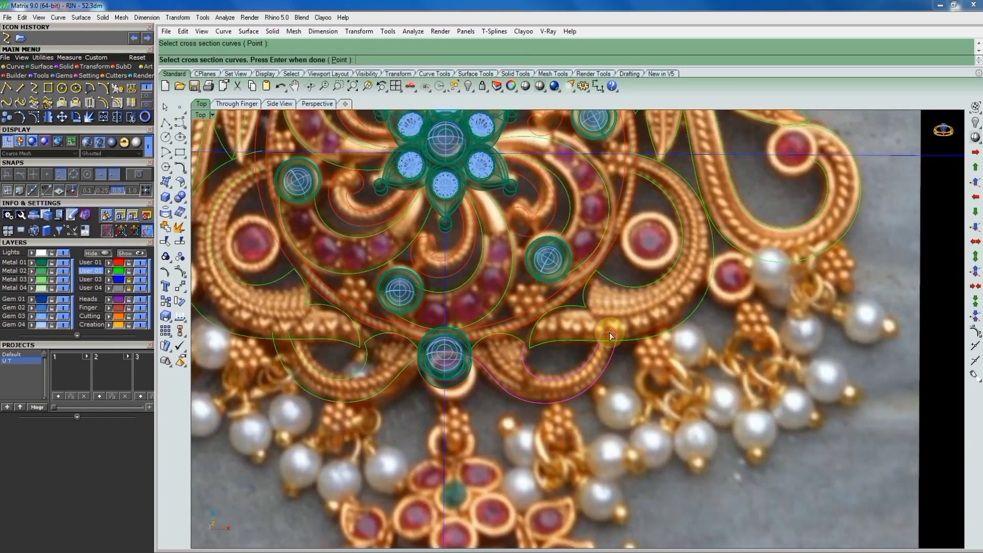
{"action": "key", "text": "Return"}
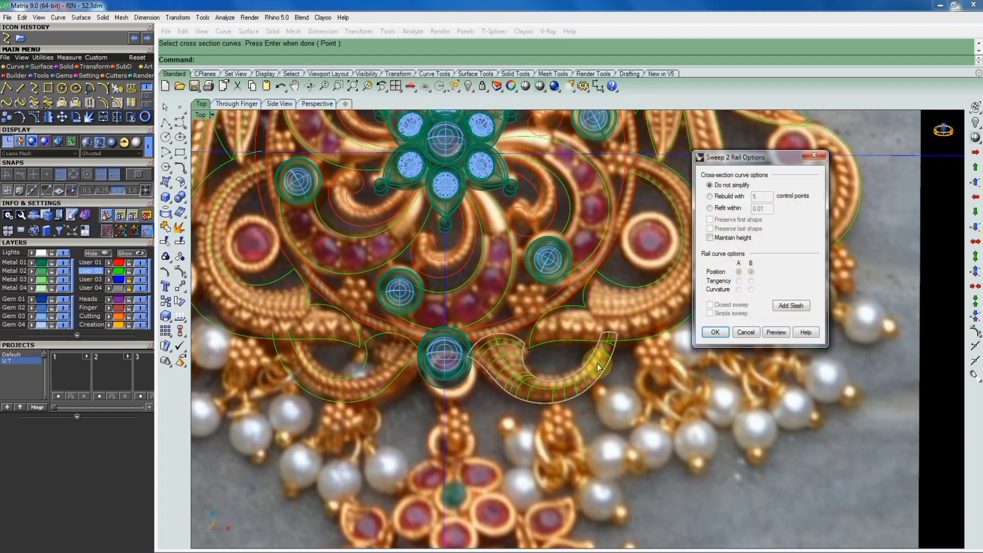
{"action": "left_click", "coordinate": [715, 332]}
{"action": "scroll", "coordinate": [566, 324], "scroll_direction": "up", "scroll_amount": 3}
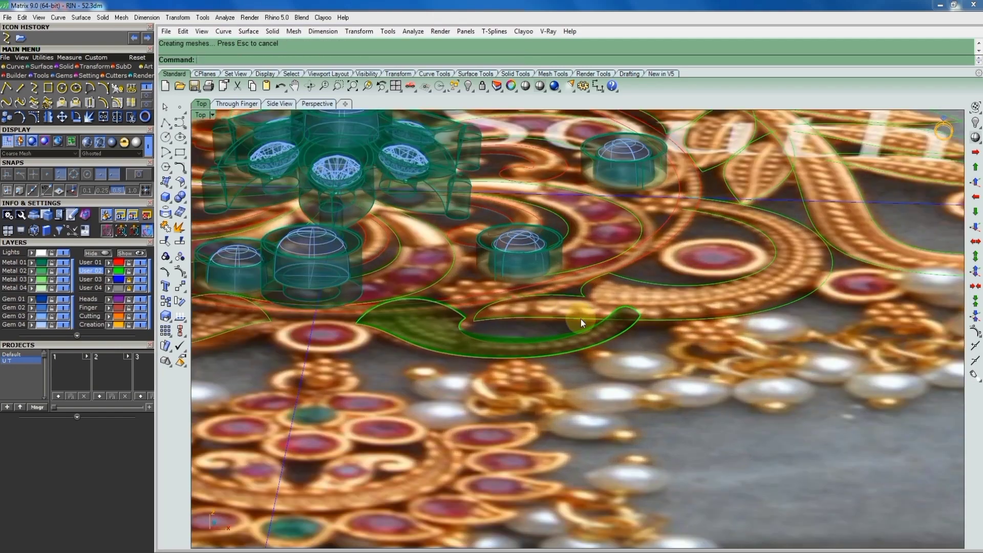
{"action": "scroll", "coordinate": [554, 192], "scroll_direction": "up", "scroll_amount": 5}
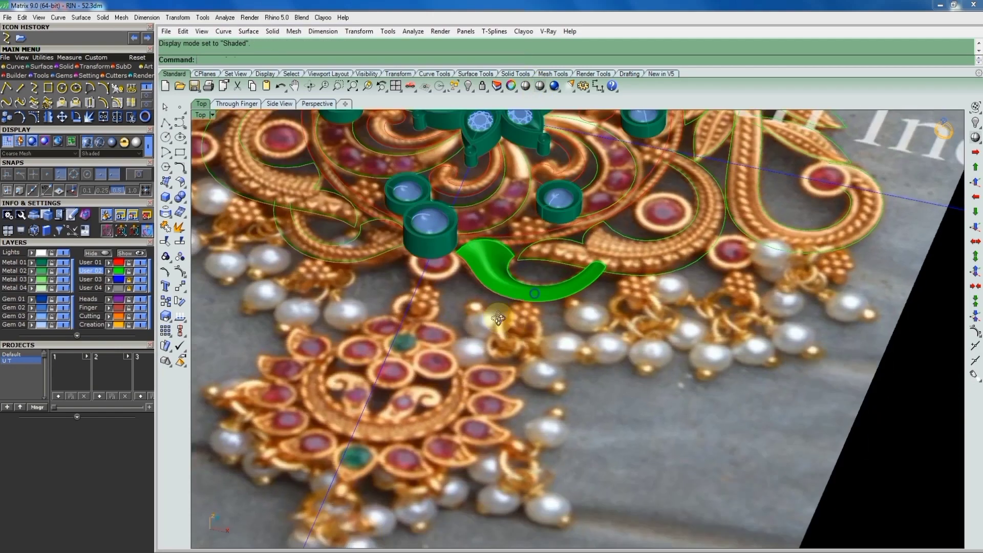
{"action": "scroll", "coordinate": [568, 273], "scroll_direction": "up", "scroll_amount": 3}
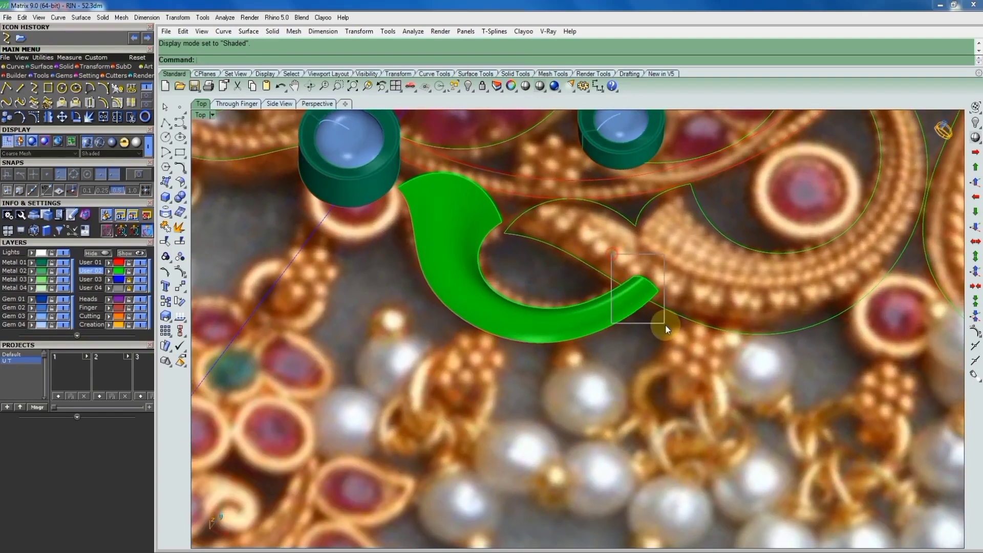
Show the tip curve's control points and drag two of them to reshape the tapered end
{"action": "left_click_drag", "start_coordinate": [665, 324], "coordinate": [656, 311]}
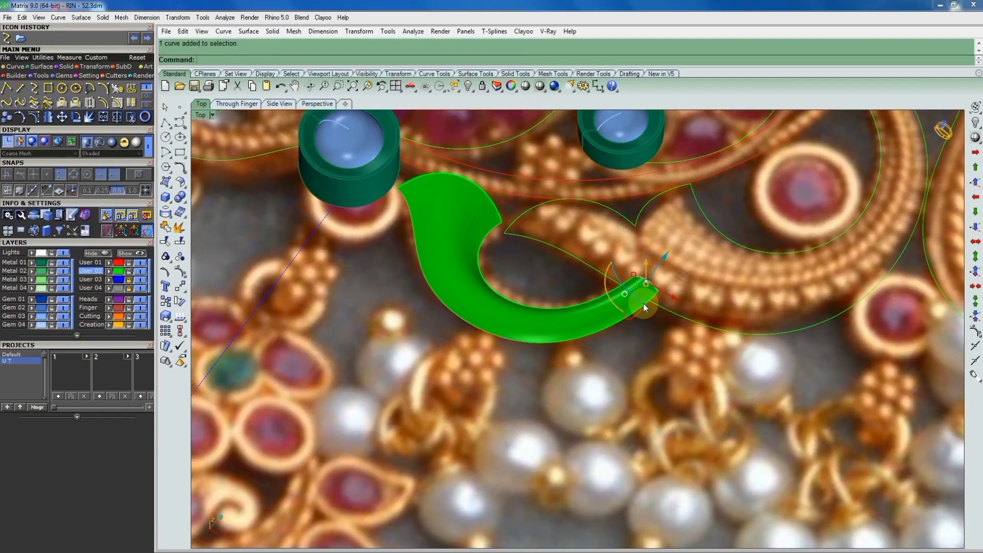
{"action": "key", "text": "F10"}
{"action": "scroll", "coordinate": [653, 276], "scroll_direction": "up", "scroll_amount": 2}
{"action": "scroll", "coordinate": [628, 259], "scroll_direction": "up", "scroll_amount": 3}
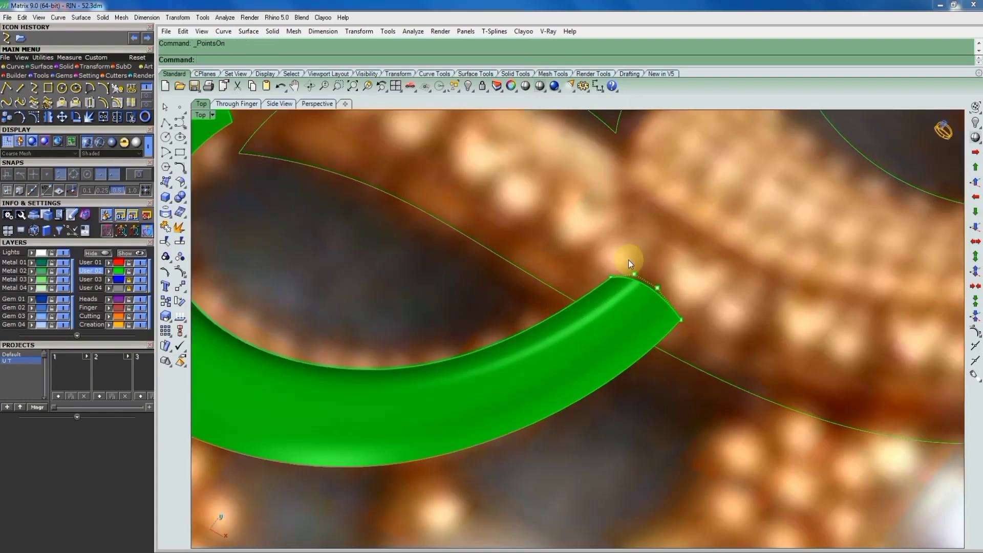
{"action": "left_click_drag", "start_coordinate": [657, 295], "coordinate": [657, 297]}
{"action": "scroll", "coordinate": [657, 304], "scroll_direction": "down", "scroll_amount": 5}
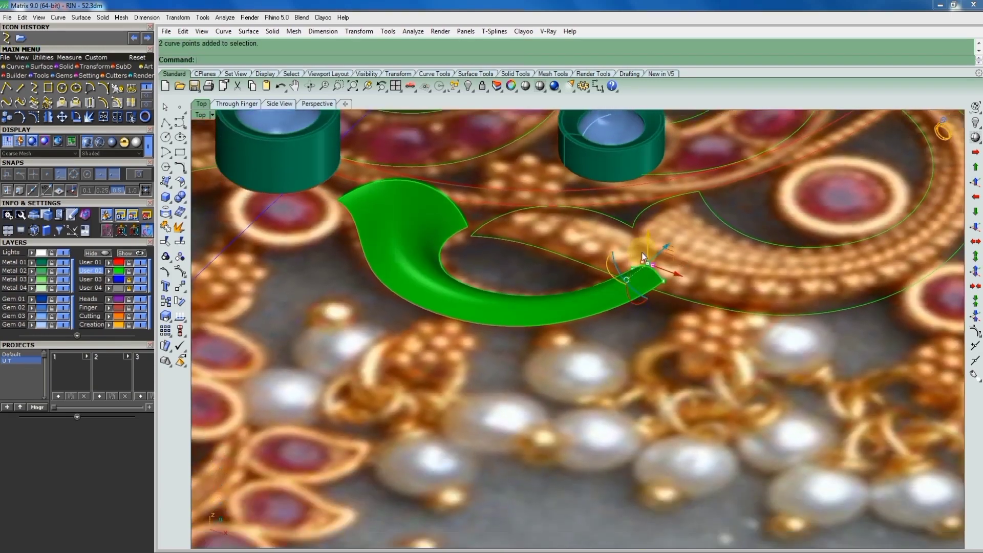
{"action": "left_click_drag", "start_coordinate": [648, 240], "coordinate": [601, 303]}
{"action": "scroll", "coordinate": [594, 353], "scroll_direction": "down", "scroll_amount": 4}
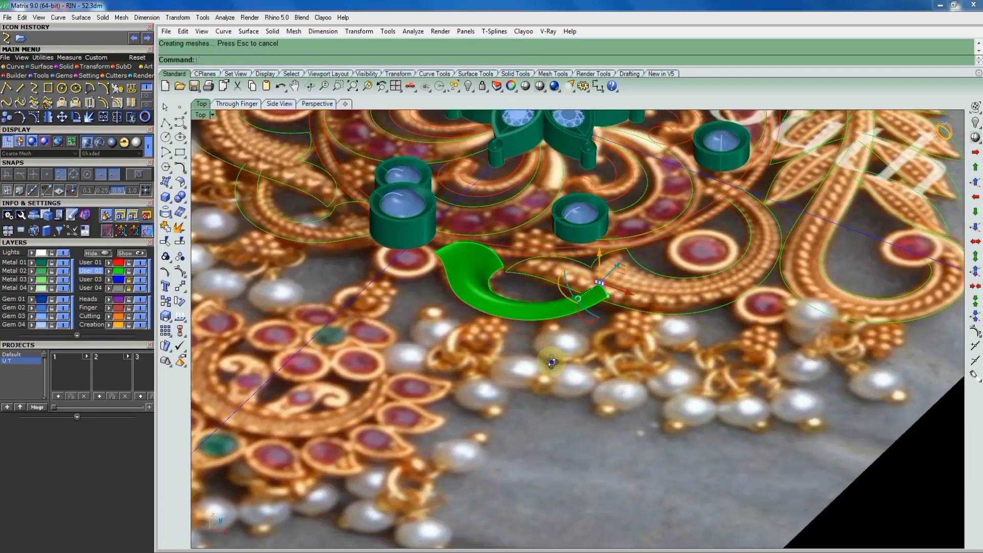
{"action": "scroll", "coordinate": [541, 370], "scroll_direction": "down", "scroll_amount": 4}
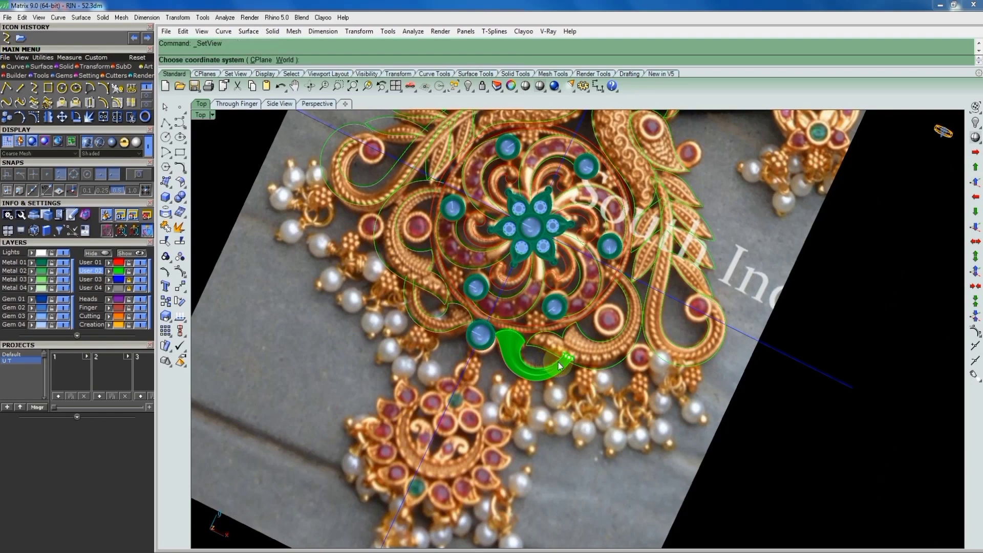
{"action": "scroll", "coordinate": [556, 405], "scroll_direction": "up", "scroll_amount": 4}
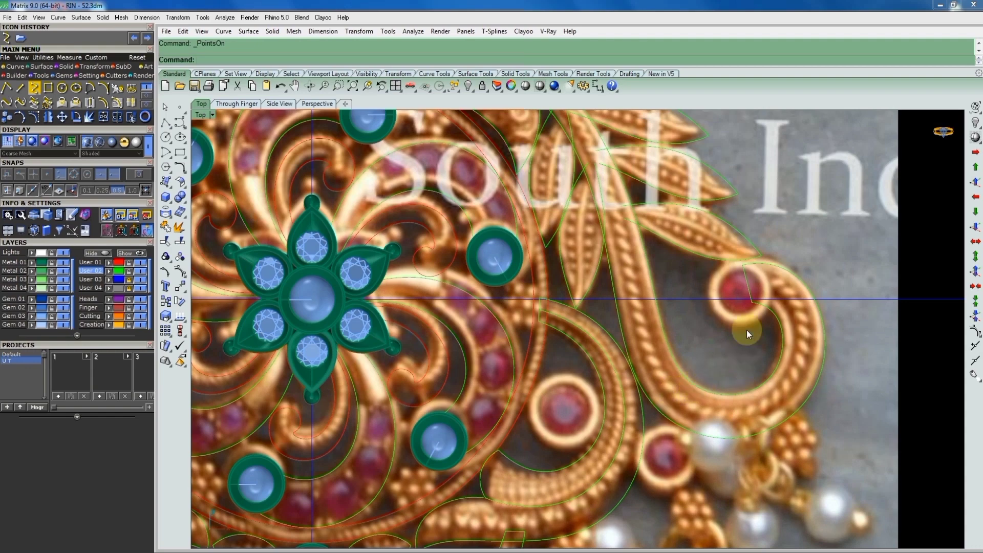
Rebuild the curve around the red crest gem to 8 points, degree 3
{"action": "scroll", "coordinate": [746, 317], "scroll_direction": "up", "scroll_amount": 2}
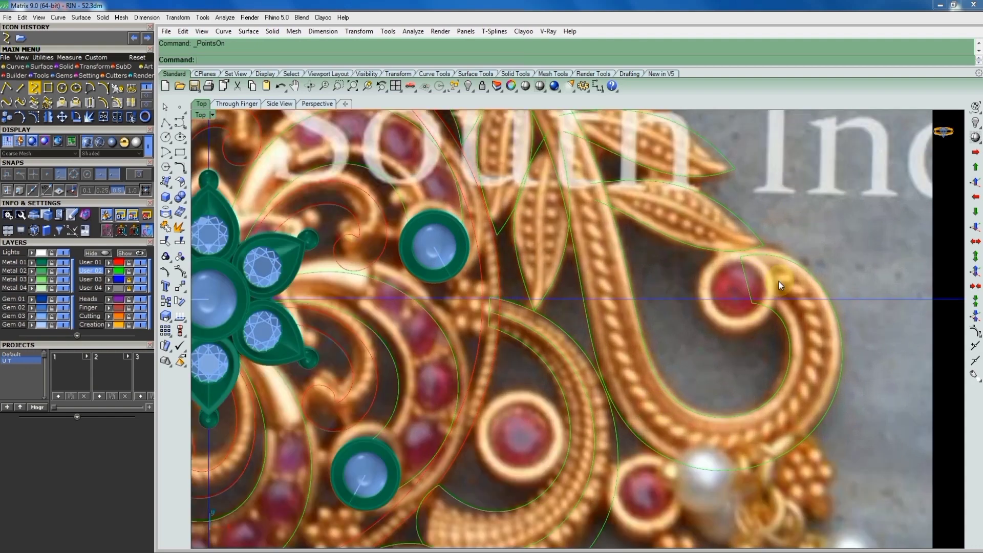
{"action": "left_click", "coordinate": [749, 288]}
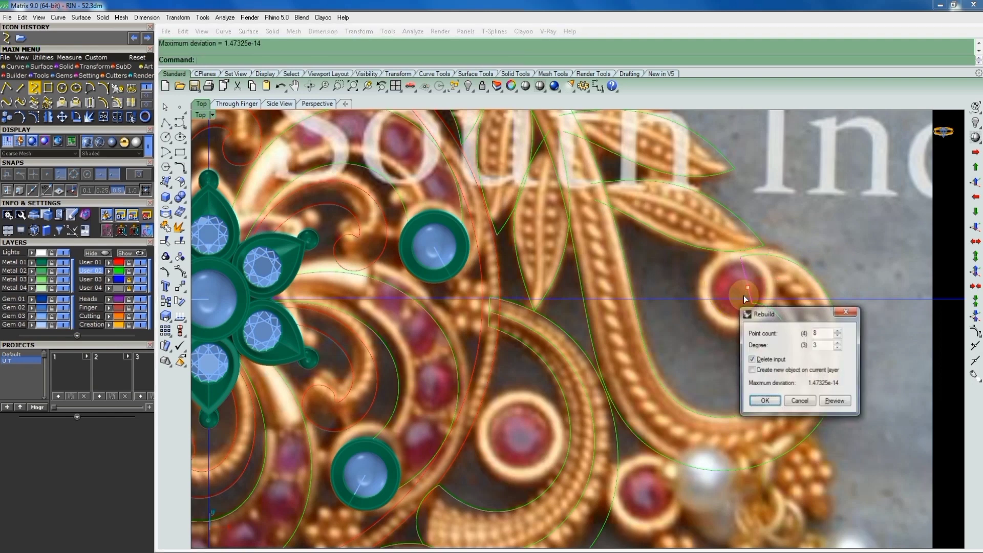
{"action": "left_click", "coordinate": [834, 344]}
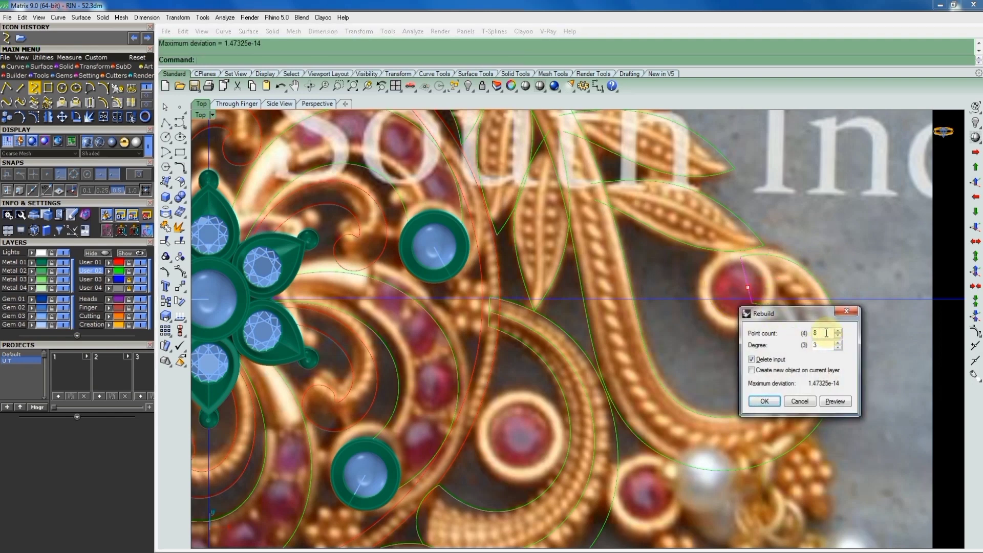
{"action": "left_click", "coordinate": [764, 401]}
Show the rebuilt curve's control points and move two above the red gem to bend it
{"action": "key", "text": "F10"}
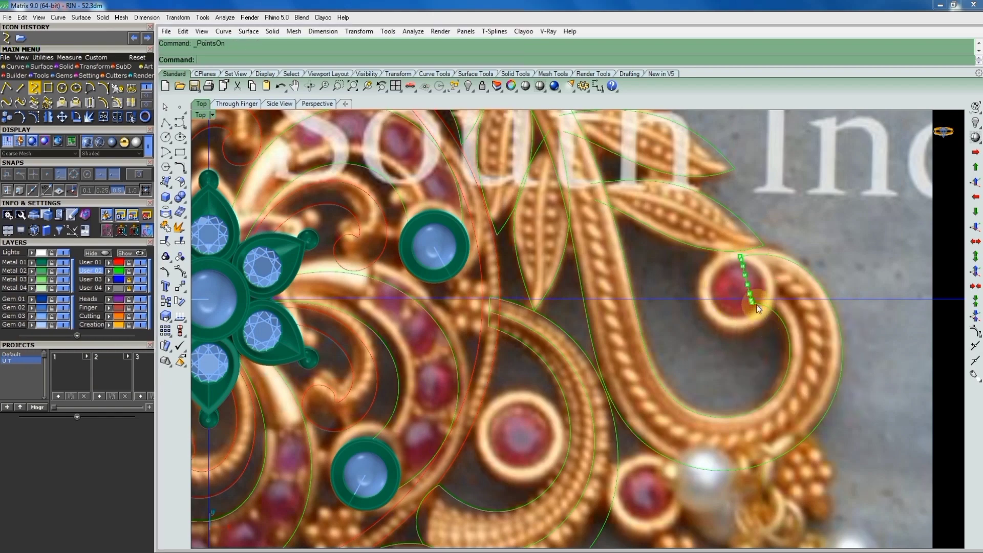
{"action": "scroll", "coordinate": [758, 304], "scroll_direction": "up", "scroll_amount": 4}
{"action": "scroll", "coordinate": [749, 284], "scroll_direction": "up", "scroll_amount": 2}
{"action": "scroll", "coordinate": [740, 282], "scroll_direction": "up", "scroll_amount": 3}
{"action": "left_click_drag", "start_coordinate": [706, 260], "coordinate": [744, 298]}
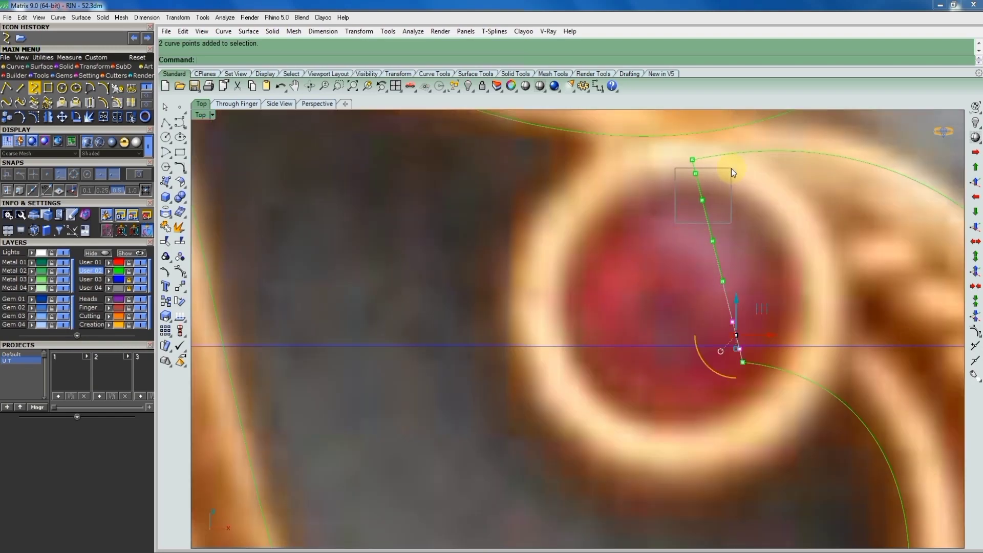
{"action": "scroll", "coordinate": [737, 231], "scroll_direction": "down", "scroll_amount": 5}
{"action": "right_click_drag", "start_coordinate": [745, 290], "coordinate": [683, 352], "text": "ctrl+shift"}
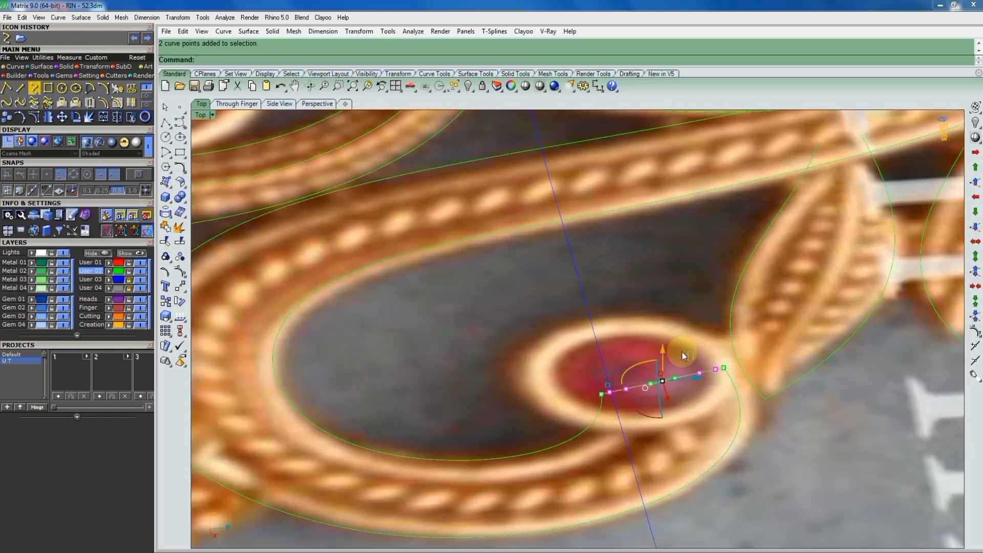
{"action": "left_click_drag", "start_coordinate": [662, 381], "coordinate": [660, 390]}
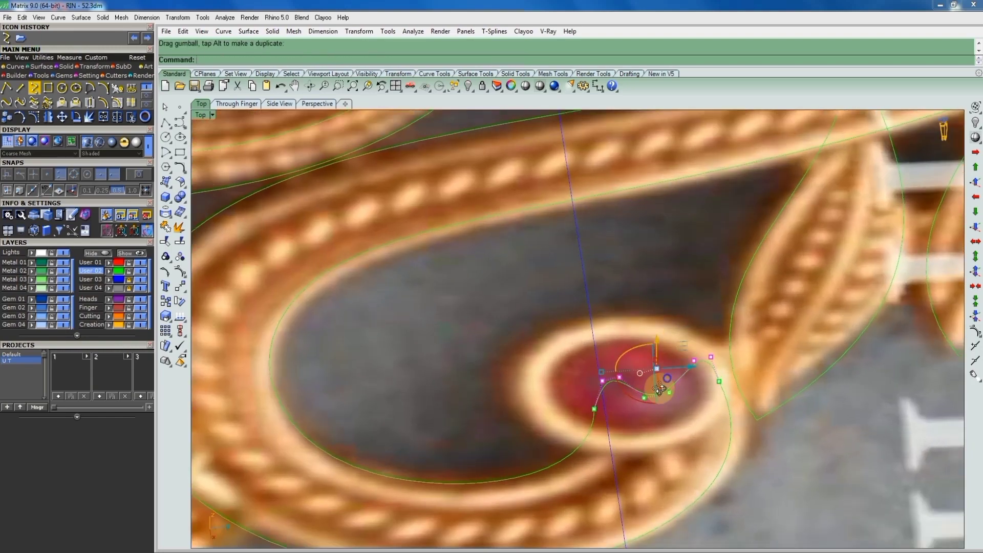
{"action": "right_click_drag", "start_coordinate": [660, 390], "coordinate": [593, 363], "text": "ctrl+shift"}
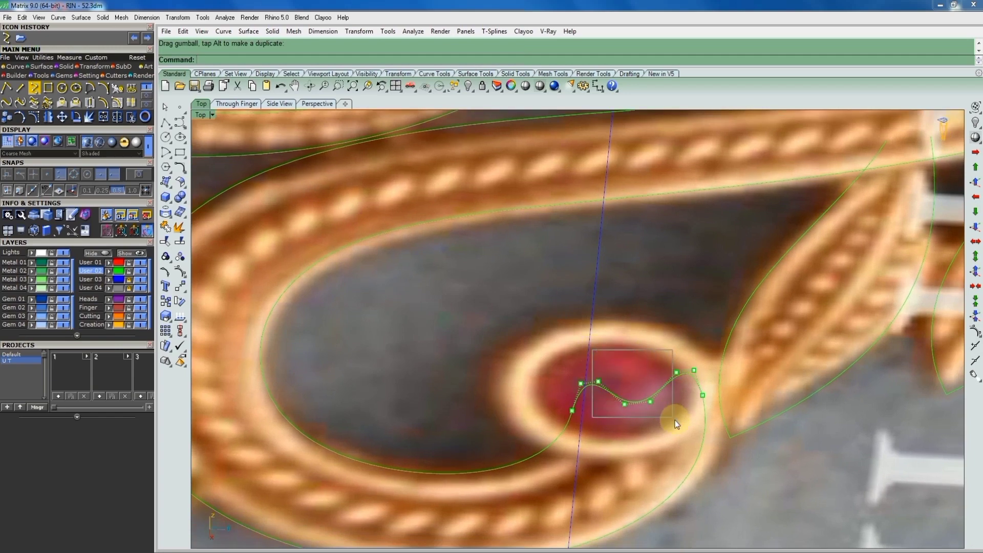
In Top view, select the points over the gem, reset their pivot, and slide them along
{"action": "left_click_drag", "start_coordinate": [593, 350], "coordinate": [684, 428]}
{"action": "key", "text": "ctrl+F1"}
{"action": "scroll", "coordinate": [623, 383], "scroll_direction": "up", "scroll_amount": 3}
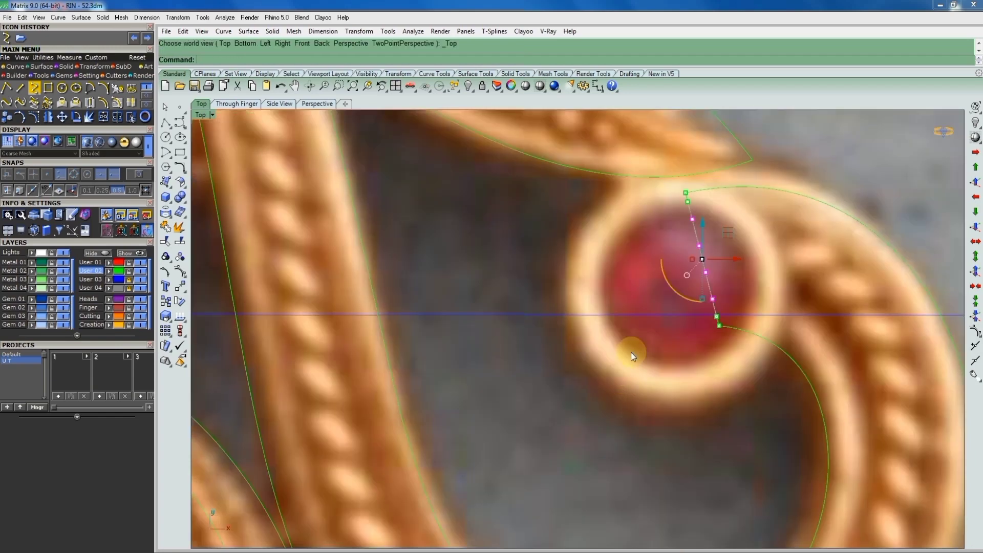
{"action": "scroll", "coordinate": [669, 310], "scroll_direction": "up", "scroll_amount": 3}
{"action": "scroll", "coordinate": [589, 351], "scroll_direction": "up", "scroll_amount": 3}
{"action": "left_click_drag", "start_coordinate": [593, 327], "coordinate": [603, 339], "text": "ctrl"}
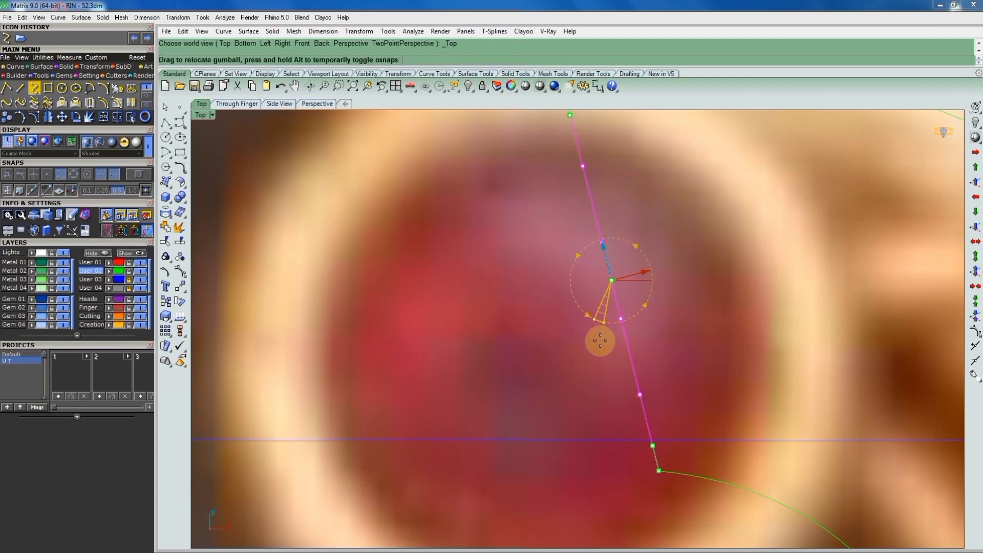
{"action": "left_click", "coordinate": [653, 378]}
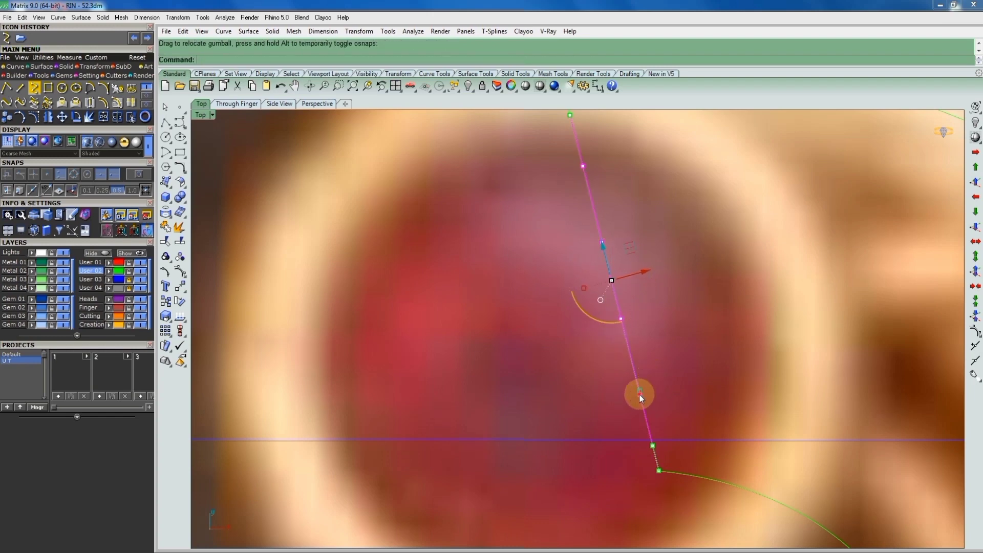
{"action": "left_click_drag", "start_coordinate": [639, 394], "coordinate": [632, 370]}
Check the curve in a tilted view, then move the selected points to shape the wave
{"action": "scroll", "coordinate": [604, 324], "scroll_direction": "down", "scroll_amount": 2}
{"action": "scroll", "coordinate": [604, 324], "scroll_direction": "down", "scroll_amount": 3}
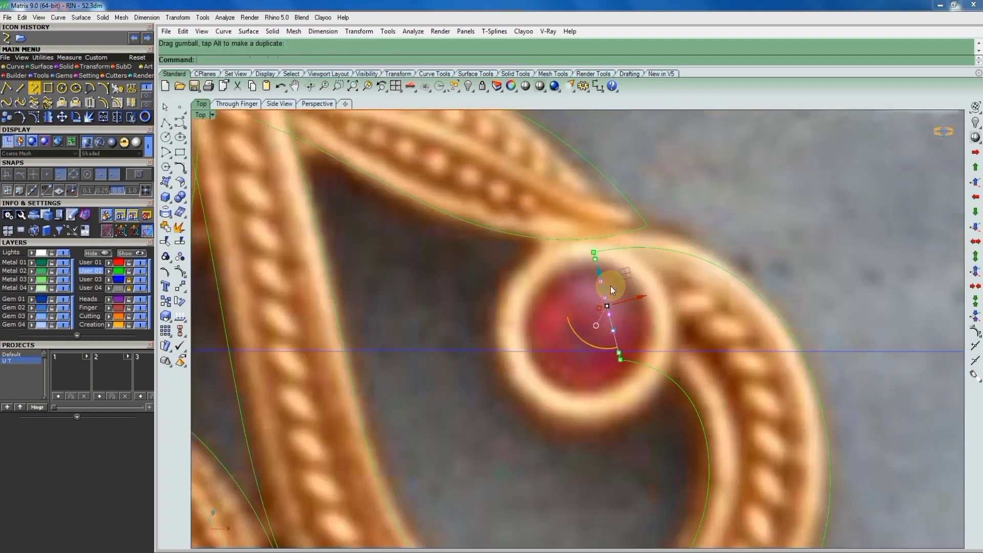
{"action": "scroll", "coordinate": [611, 286], "scroll_direction": "up", "scroll_amount": 3}
{"action": "mouse_move", "coordinate": [648, 343]}
{"action": "right_mouse_down", "text": "ctrl+shift"}
{"action": "mouse_move", "coordinate": [505, 230]}
{"action": "mouse_move", "coordinate": [528, 186]}
{"action": "mouse_move", "coordinate": [574, 271]}
{"action": "right_mouse_up", "text": "ctrl+shift"}
{"action": "key", "text": "F7"}
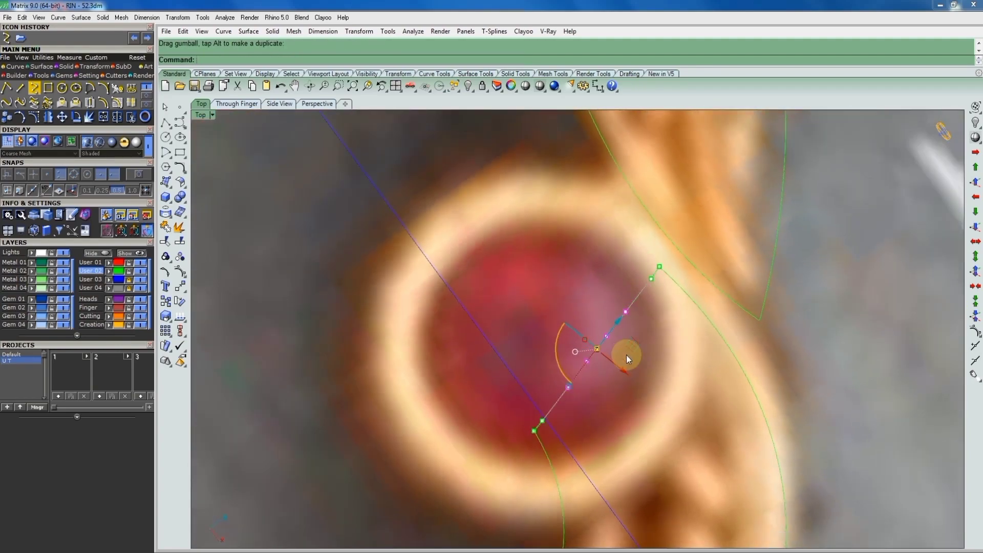
{"action": "scroll", "coordinate": [636, 353], "scroll_direction": "up", "scroll_amount": 2}
{"action": "scroll", "coordinate": [633, 359], "scroll_direction": "up", "scroll_amount": 2}
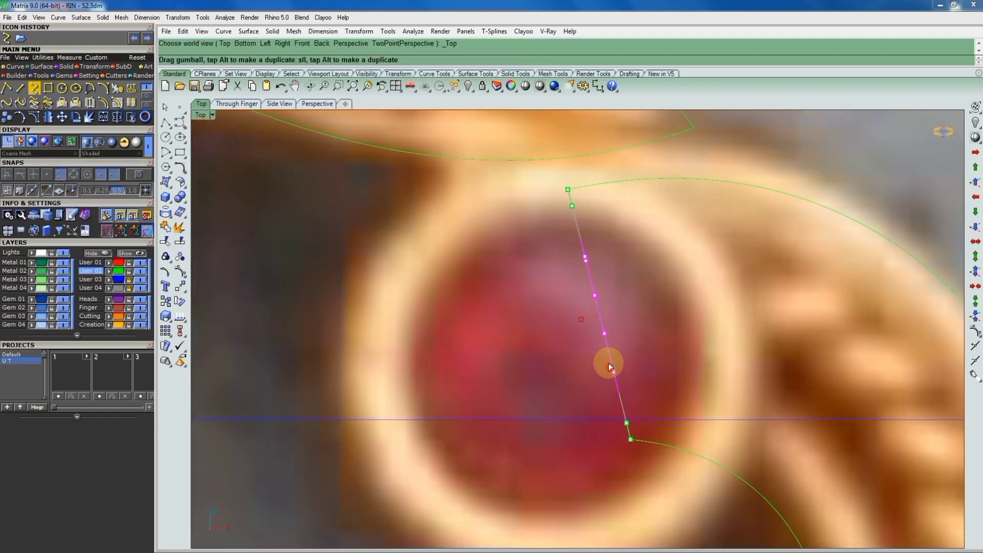
{"action": "left_click_drag", "start_coordinate": [606, 357], "coordinate": [611, 290]}
Select four wave points, reorient their pivot, and move them along to even the two humps
{"action": "mouse_move", "coordinate": [618, 293]}
{"action": "right_mouse_down", "text": "ctrl+shift"}
{"action": "mouse_move", "coordinate": [472, 204]}
{"action": "mouse_move", "coordinate": [634, 314]}
{"action": "mouse_move", "coordinate": [661, 266]}
{"action": "mouse_move", "coordinate": [620, 252]}
{"action": "mouse_move", "coordinate": [626, 263]}
{"action": "mouse_move", "coordinate": [600, 280]}
{"action": "right_mouse_up", "text": "ctrl+shift"}
{"action": "left_click_drag", "start_coordinate": [484, 228], "coordinate": [779, 279]}
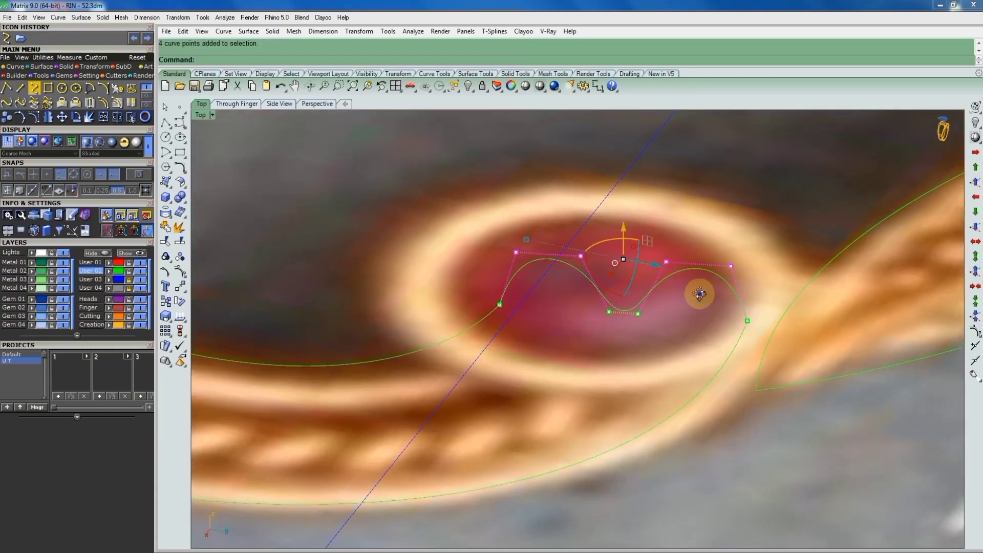
{"action": "right_click_drag", "start_coordinate": [698, 292], "coordinate": [724, 257], "text": "ctrl+shift"}
{"action": "key", "text": "ctrl+F1"}
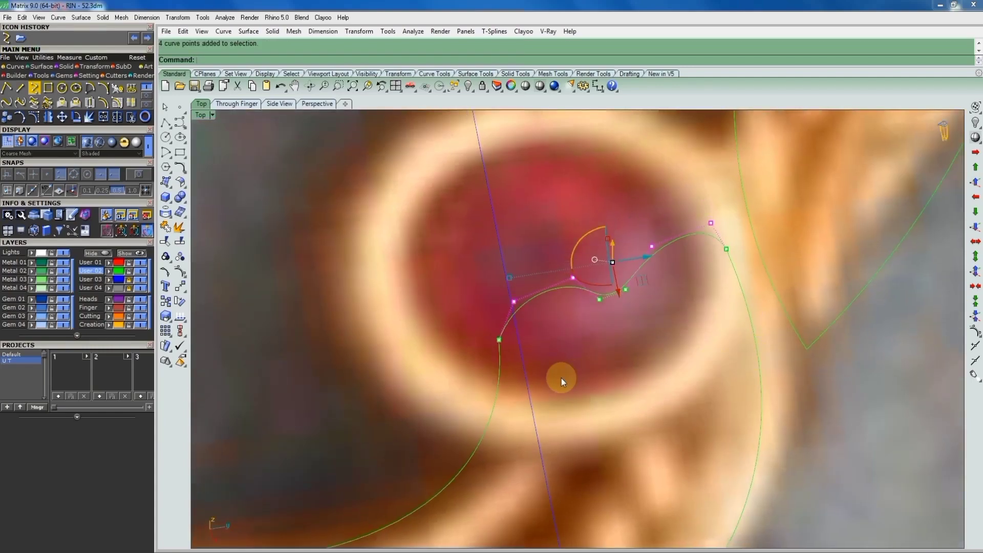
{"action": "scroll", "coordinate": [586, 358], "scroll_direction": "up", "scroll_amount": 5}
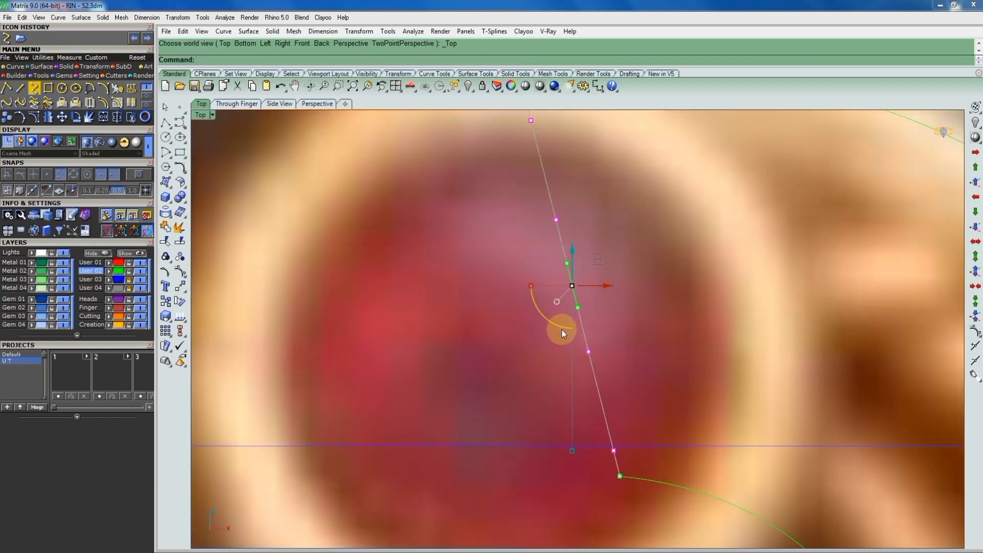
{"action": "left_click_drag", "start_coordinate": [562, 330], "coordinate": [571, 351]}
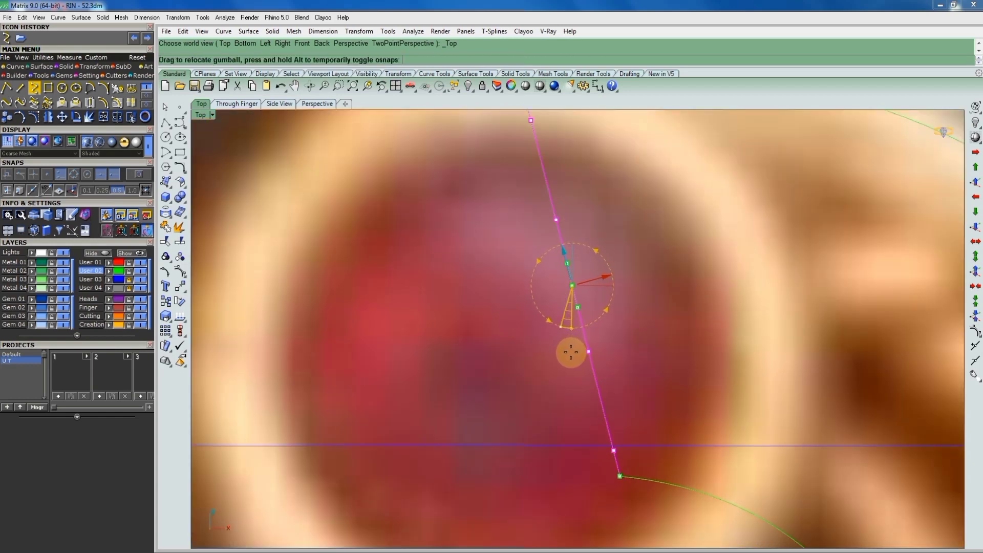
{"action": "left_click_drag", "start_coordinate": [571, 352], "coordinate": [586, 362]}
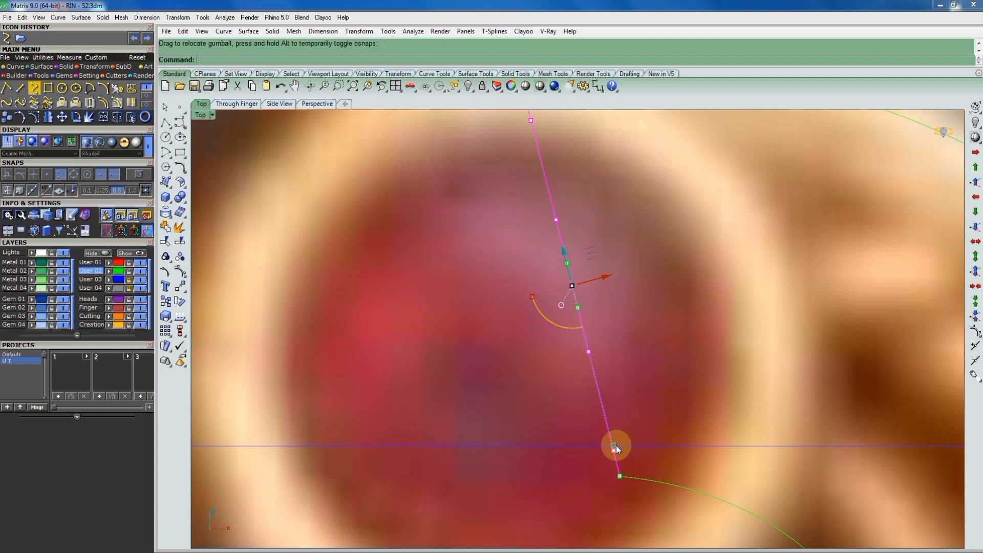
{"action": "left_click_drag", "start_coordinate": [615, 447], "coordinate": [632, 373]}
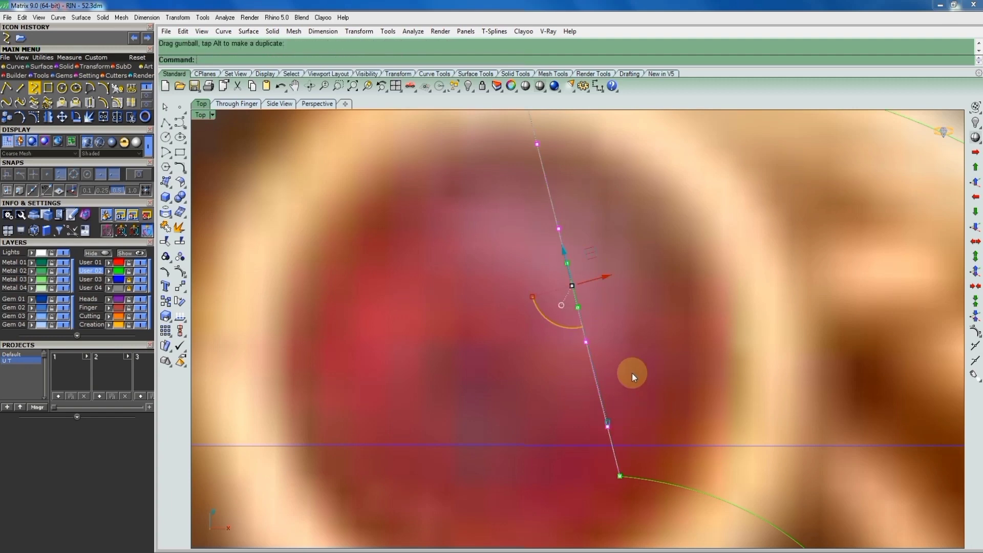
{"action": "scroll", "coordinate": [632, 373], "scroll_direction": "down", "scroll_amount": 5}
{"action": "mouse_move", "coordinate": [659, 369]}
{"action": "right_mouse_down"}
{"action": "mouse_move", "coordinate": [442, 234]}
{"action": "mouse_move", "coordinate": [478, 217]}
{"action": "mouse_move", "coordinate": [541, 314]}
{"action": "mouse_move", "coordinate": [607, 309]}
{"action": "right_mouse_up"}
Select the wave's middle points and move them to reshape the curve over the gem
{"action": "key", "text": "Home"}
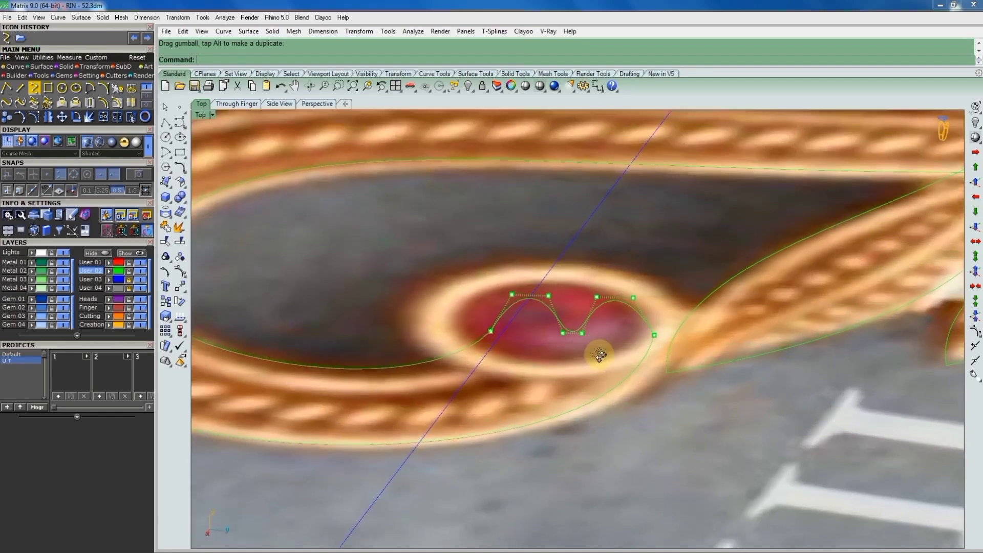
{"action": "key", "text": "Home"}
{"action": "mouse_move", "coordinate": [522, 342]}
{"action": "left_mouse_down"}
{"action": "mouse_move", "coordinate": [628, 318]}
{"action": "mouse_move", "coordinate": [588, 254]}
{"action": "left_mouse_up"}
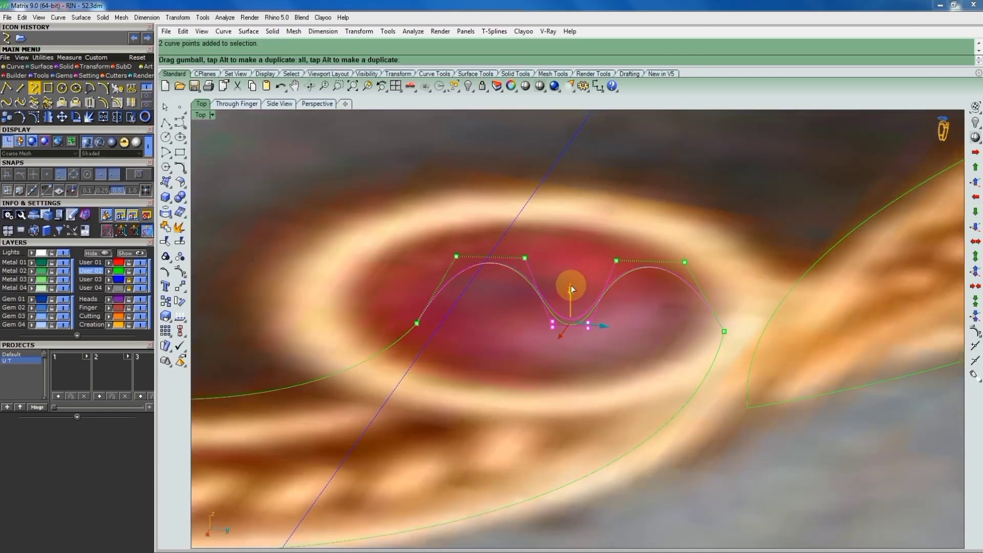
{"action": "key", "text": "Home"}
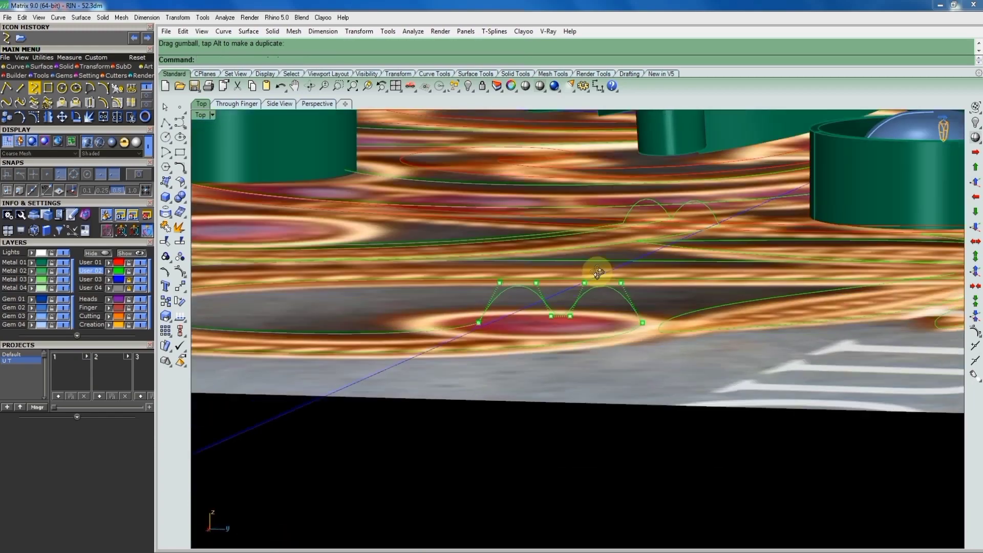
{"action": "key", "text": "Home"}
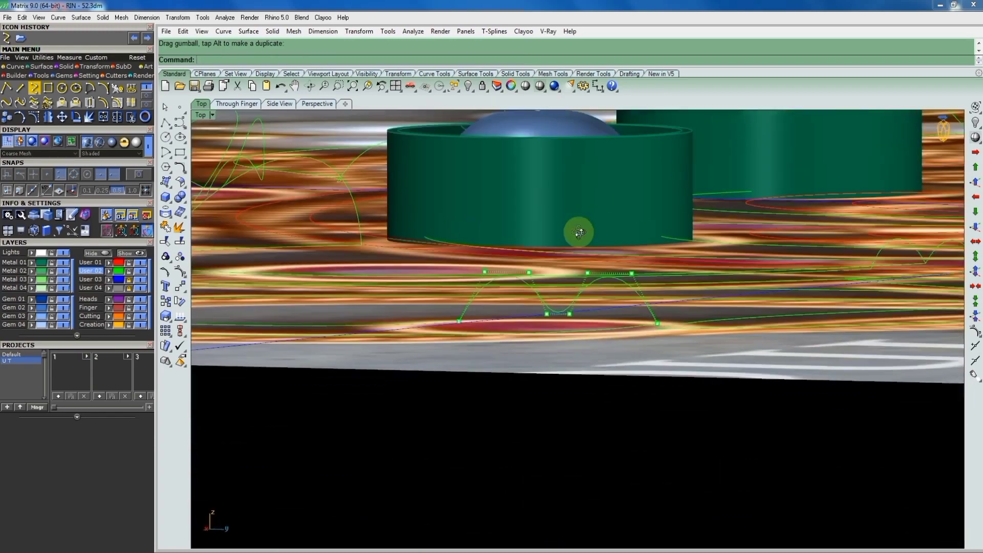
{"action": "key", "text": "Home"}
{"action": "scroll", "coordinate": [543, 269], "scroll_direction": "up", "scroll_amount": 2}
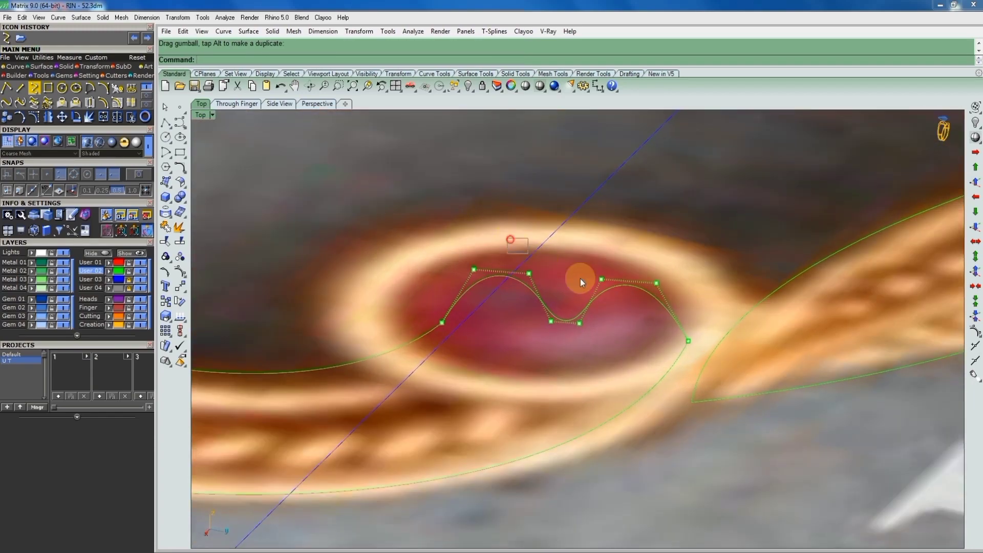
{"action": "left_click_drag", "start_coordinate": [507, 237], "coordinate": [615, 297]}
{"action": "left_click_drag", "start_coordinate": [567, 253], "coordinate": [609, 251]}
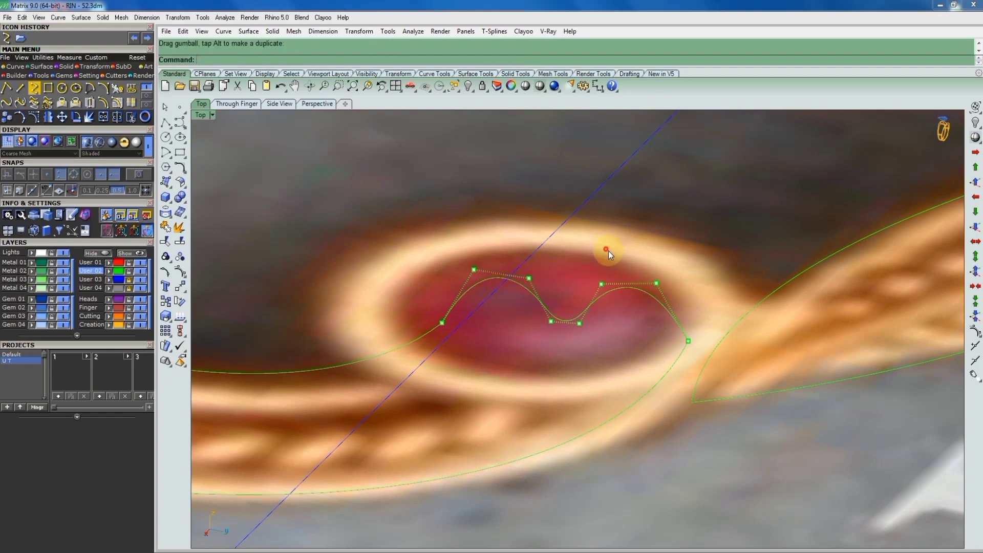
{"action": "mouse_move", "coordinate": [608, 251]}
{"action": "right_mouse_down"}
{"action": "mouse_move", "coordinate": [652, 237]}
{"action": "mouse_move", "coordinate": [654, 225]}
{"action": "right_mouse_up"}
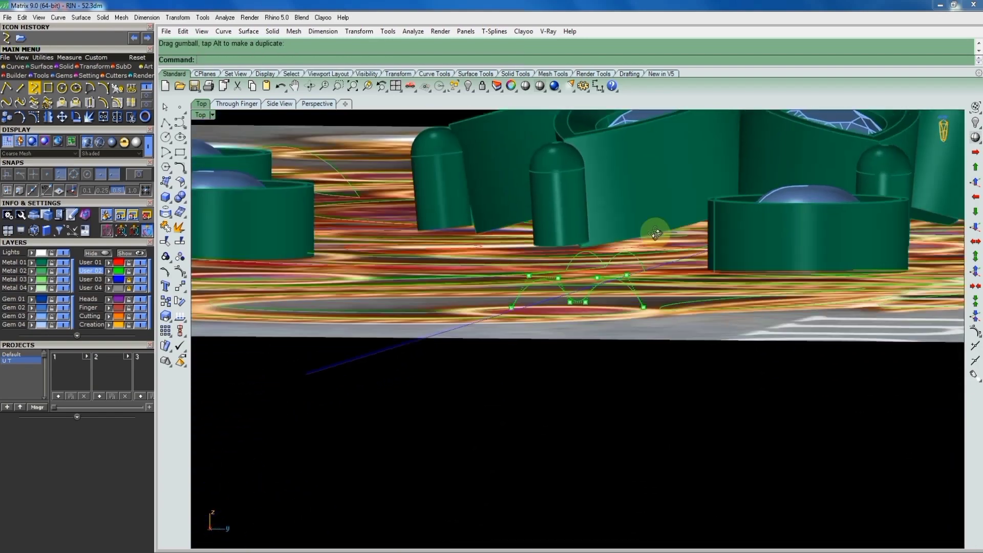
{"action": "key", "text": "Home"}
Nudge the wave's two upper points slightly upward
{"action": "scroll", "coordinate": [563, 277], "scroll_direction": "up", "scroll_amount": 4}
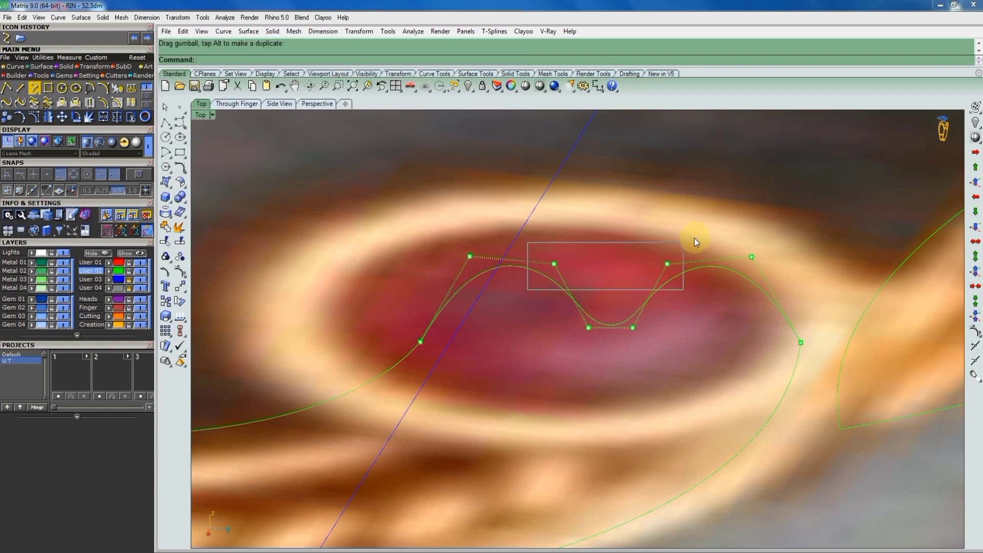
{"action": "left_click_drag", "start_coordinate": [528, 288], "coordinate": [694, 238]}
{"action": "left_click_drag", "start_coordinate": [619, 237], "coordinate": [610, 229]}
{"action": "right_click_drag", "start_coordinate": [621, 238], "coordinate": [646, 255]}
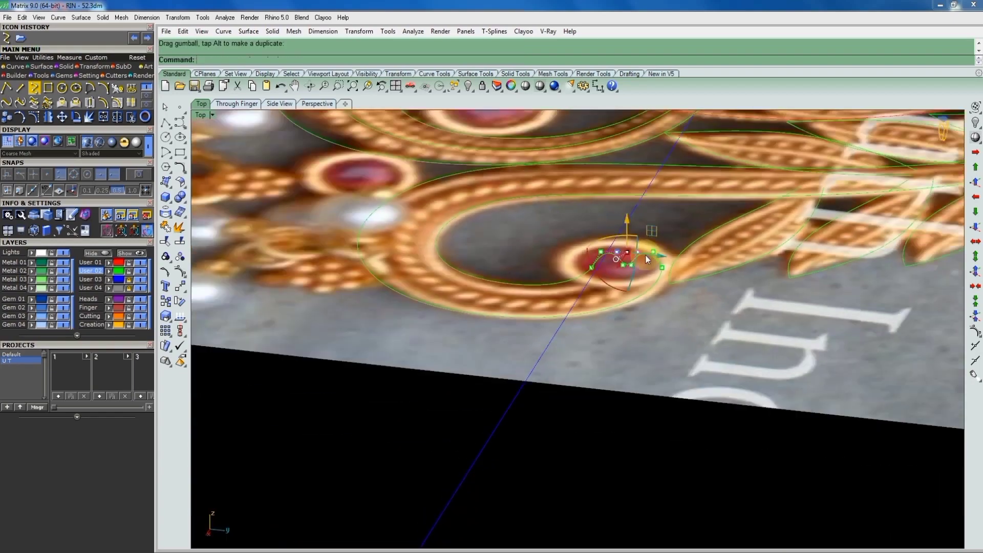
{"action": "key", "text": "Home"}
{"action": "scroll", "coordinate": [598, 280], "scroll_direction": "up", "scroll_amount": 3}
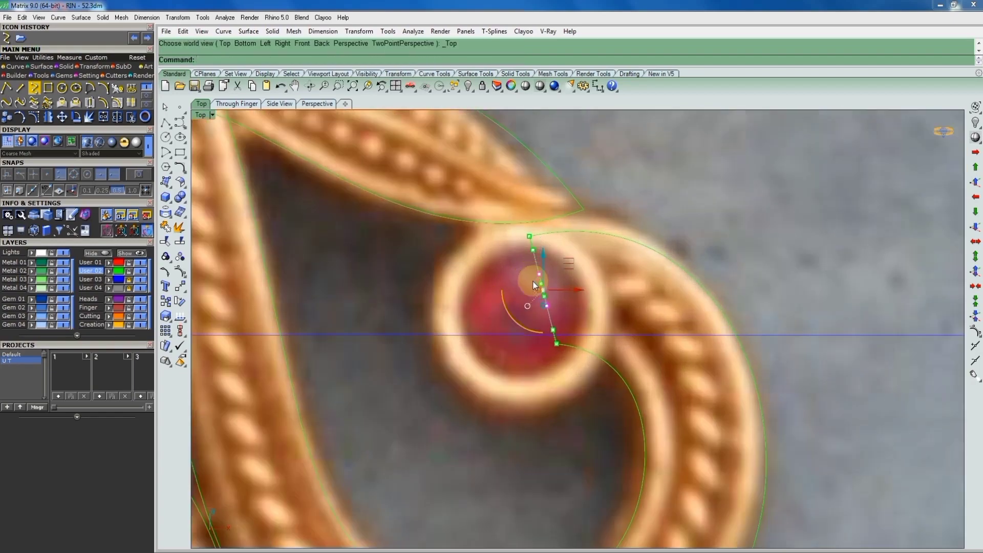
{"action": "right_click_drag", "start_coordinate": [606, 267], "coordinate": [466, 176]}
{"action": "scroll", "coordinate": [579, 282], "scroll_direction": "up", "scroll_amount": 3}
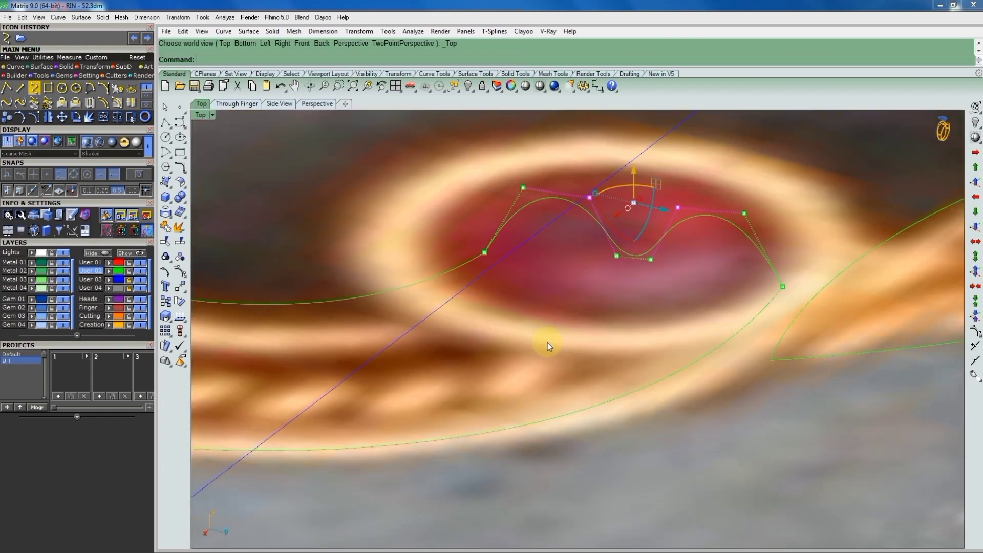
Lower two wave points, then reorient a single point's pivot in Top view
{"action": "left_click_drag", "start_coordinate": [562, 257], "coordinate": [616, 287]}
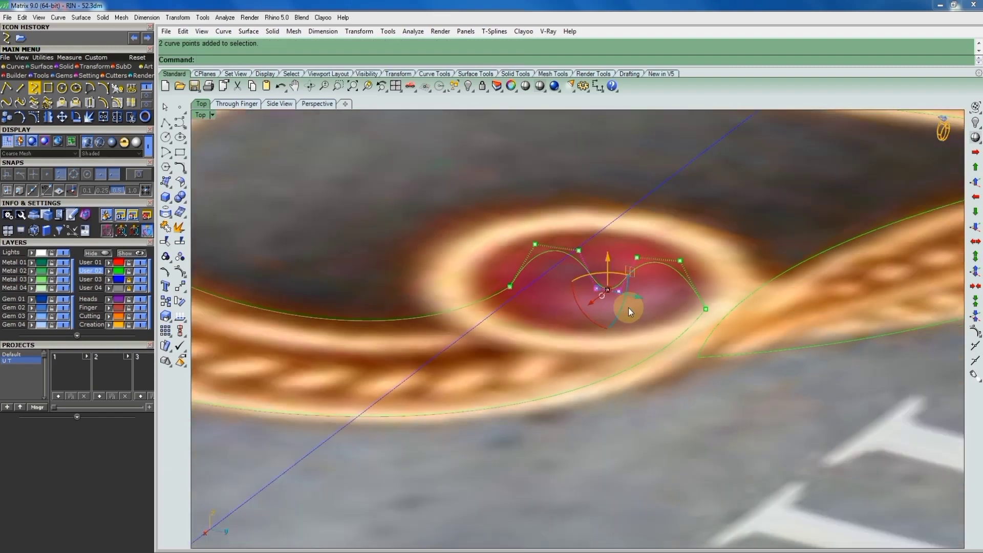
{"action": "right_click_drag", "start_coordinate": [648, 304], "coordinate": [612, 244]}
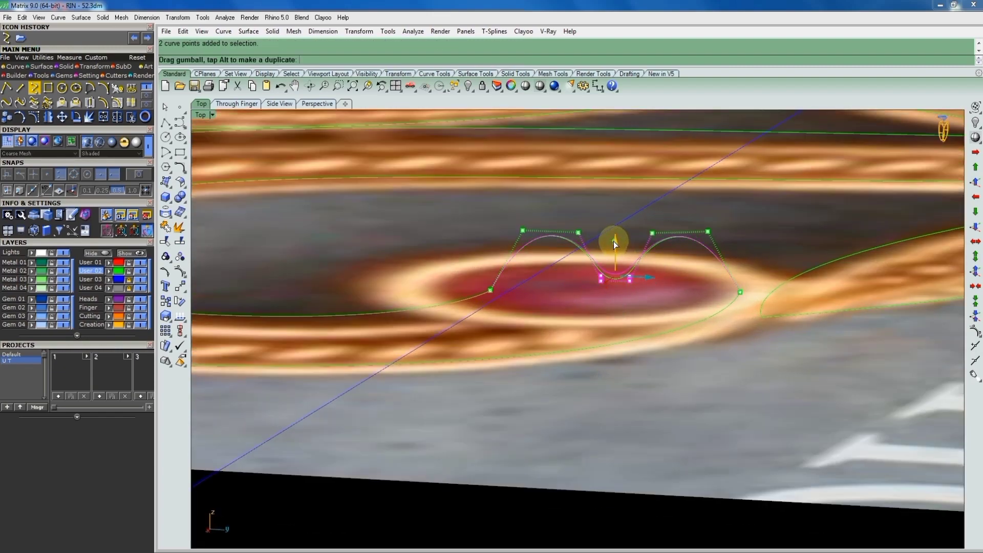
{"action": "left_click_drag", "start_coordinate": [613, 241], "coordinate": [577, 331]}
{"action": "mouse_move", "coordinate": [577, 325]}
{"action": "right_mouse_down"}
{"action": "mouse_move", "coordinate": [598, 311]}
{"action": "mouse_move", "coordinate": [576, 298]}
{"action": "mouse_move", "coordinate": [660, 241]}
{"action": "right_mouse_up"}
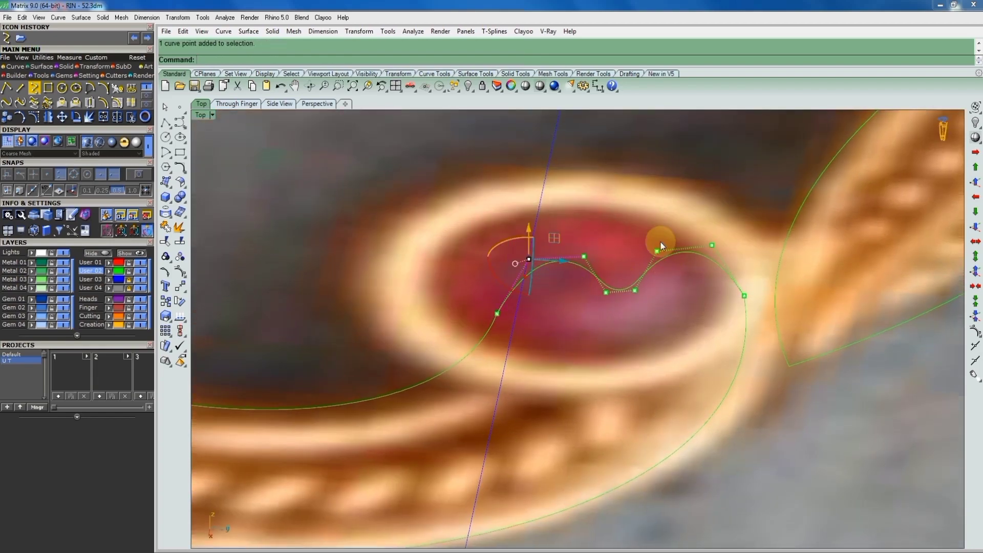
{"action": "left_click_drag", "start_coordinate": [660, 241], "coordinate": [724, 270]}
{"action": "right_click_drag", "start_coordinate": [724, 269], "coordinate": [613, 264]}
{"action": "type", "text": "t"}
{"action": "key", "text": "Return"}
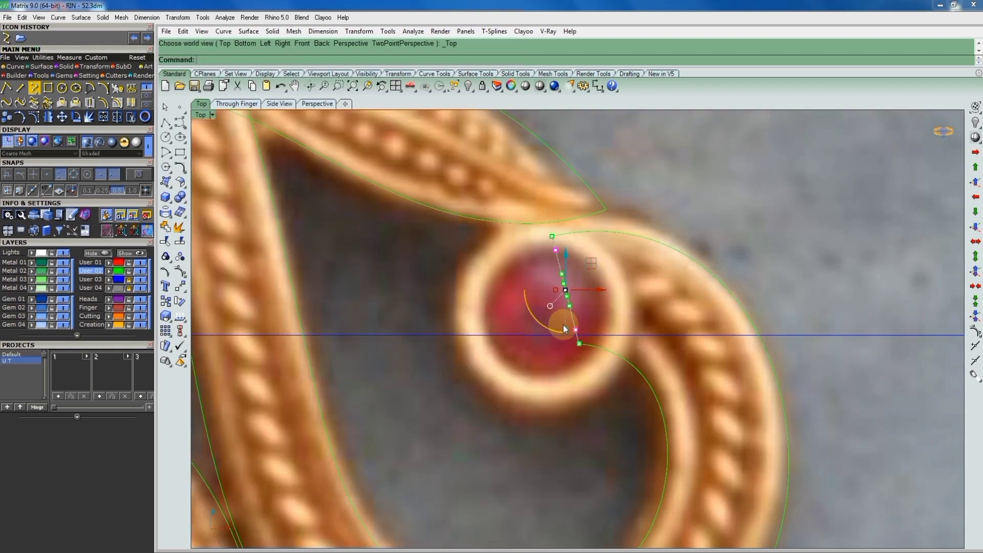
{"action": "scroll", "coordinate": [583, 260], "scroll_direction": "up", "scroll_amount": 3}
{"action": "left_click_drag", "start_coordinate": [561, 293], "coordinate": [600, 323], "text": "ctrl"}
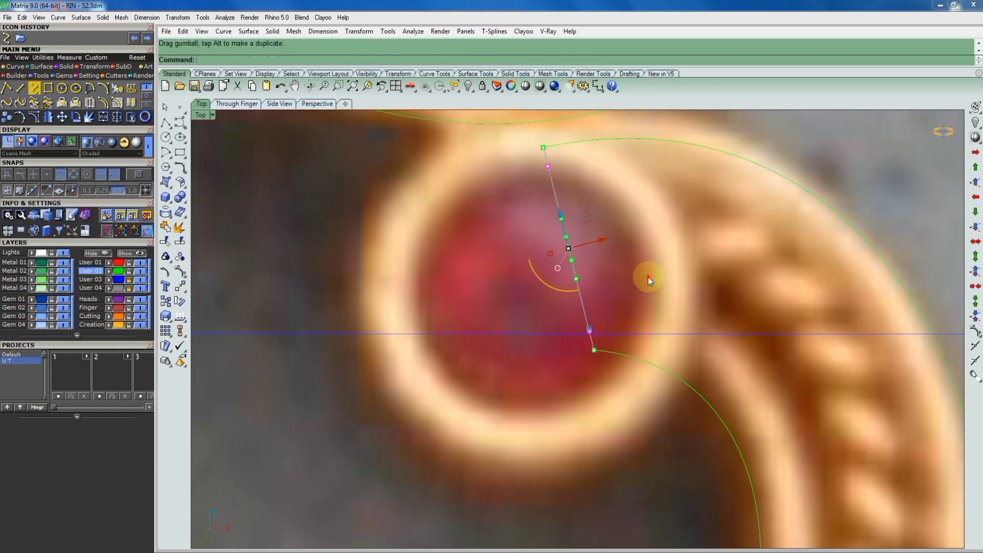
Start another two-rail sweep with Sweep2 for the right-side hook curve
{"action": "scroll", "coordinate": [646, 256], "scroll_direction": "down", "scroll_amount": 2}
{"action": "scroll", "coordinate": [643, 251], "scroll_direction": "down", "scroll_amount": 2}
{"action": "scroll", "coordinate": [643, 253], "scroll_direction": "down", "scroll_amount": 2}
{"action": "scroll", "coordinate": [637, 313], "scroll_direction": "down", "scroll_amount": 1}
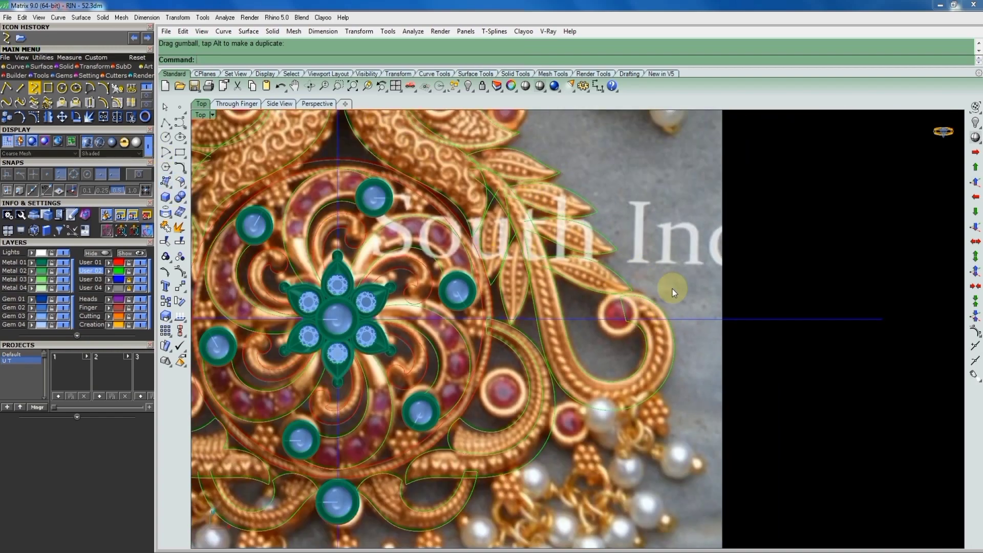
{"action": "type", "text": "Sweep2"}
{"action": "key", "text": "Return"}
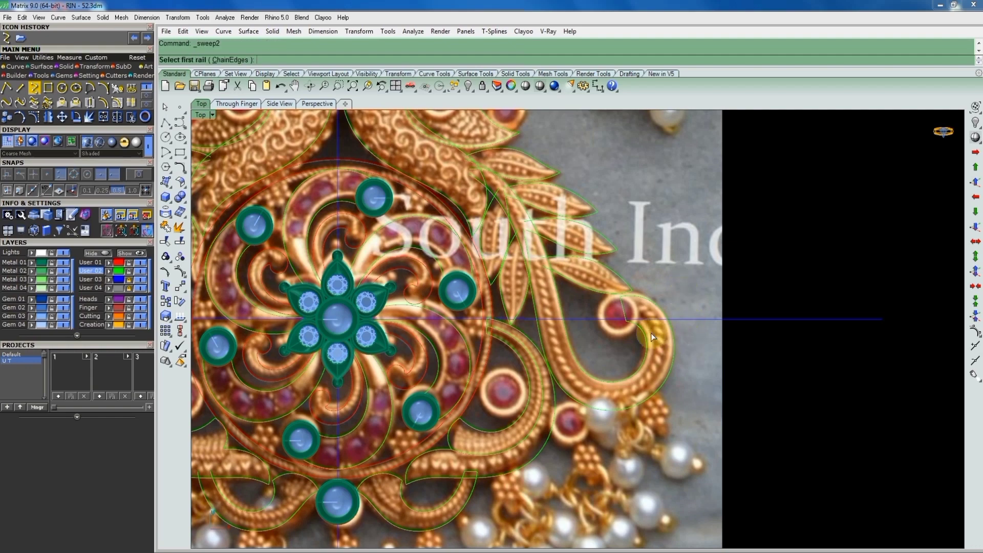
Pick the hook's second outline as a rail and its cross-section curve for the sweep
{"action": "scroll", "coordinate": [643, 333], "scroll_direction": "up", "scroll_amount": 1}
{"action": "left_click", "coordinate": [659, 309]}
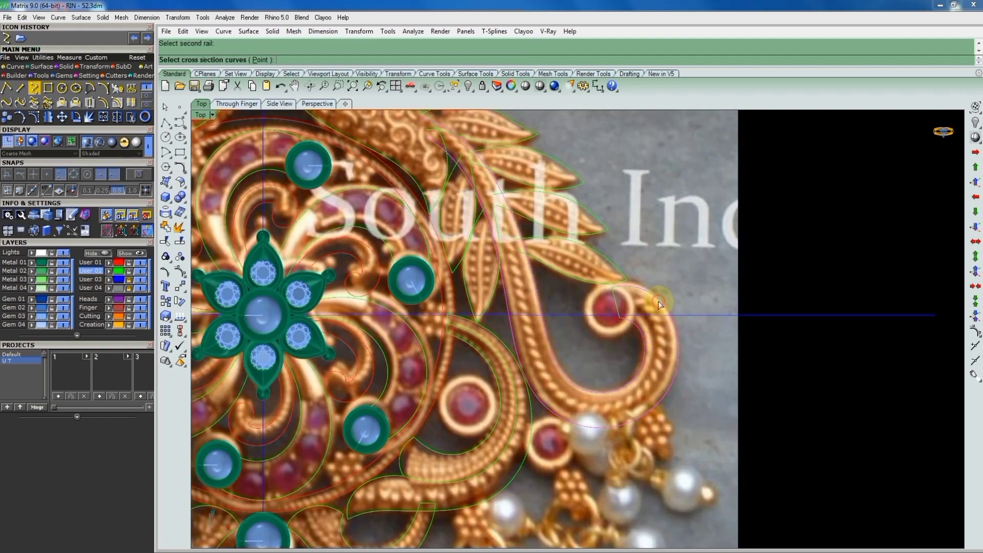
{"action": "left_click", "coordinate": [617, 299]}
{"action": "key", "text": "Return"}
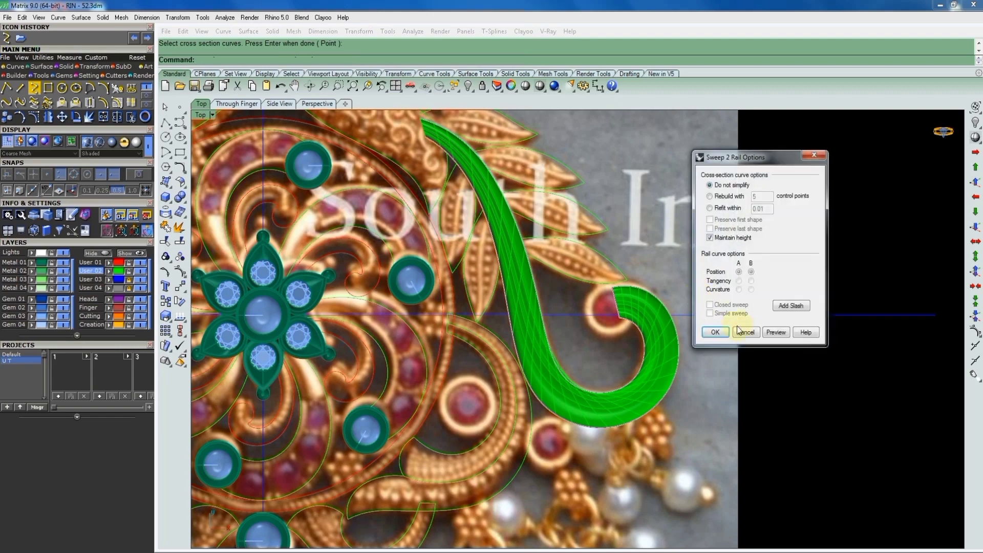
Add five slashes across the hook rails: lower curve, stem, curl, and stem top
{"action": "left_click", "coordinate": [795, 313]}
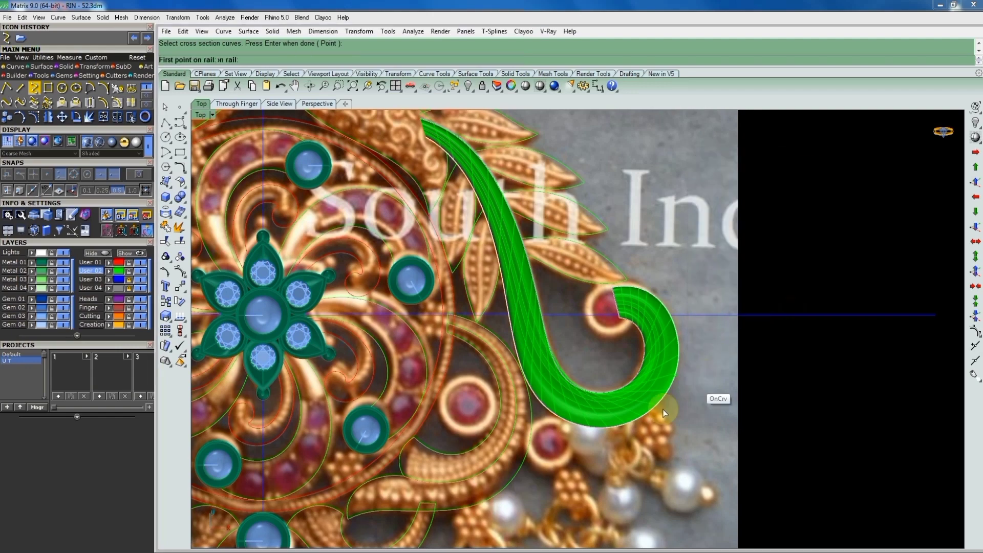
{"action": "scroll", "coordinate": [646, 400], "scroll_direction": "up", "scroll_amount": 1}
{"action": "left_click", "coordinate": [626, 384]}
{"action": "left_click", "coordinate": [644, 417]}
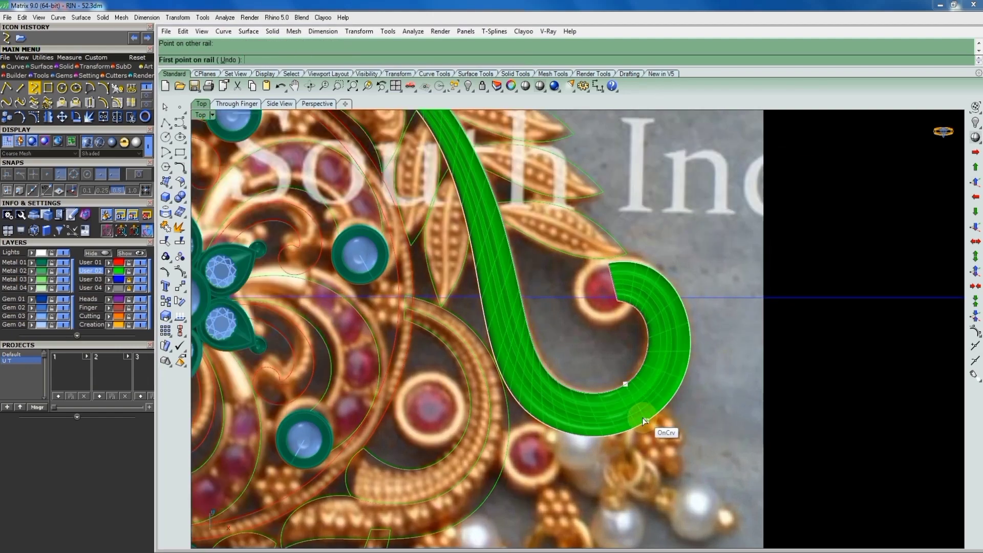
{"action": "left_click", "coordinate": [532, 351]}
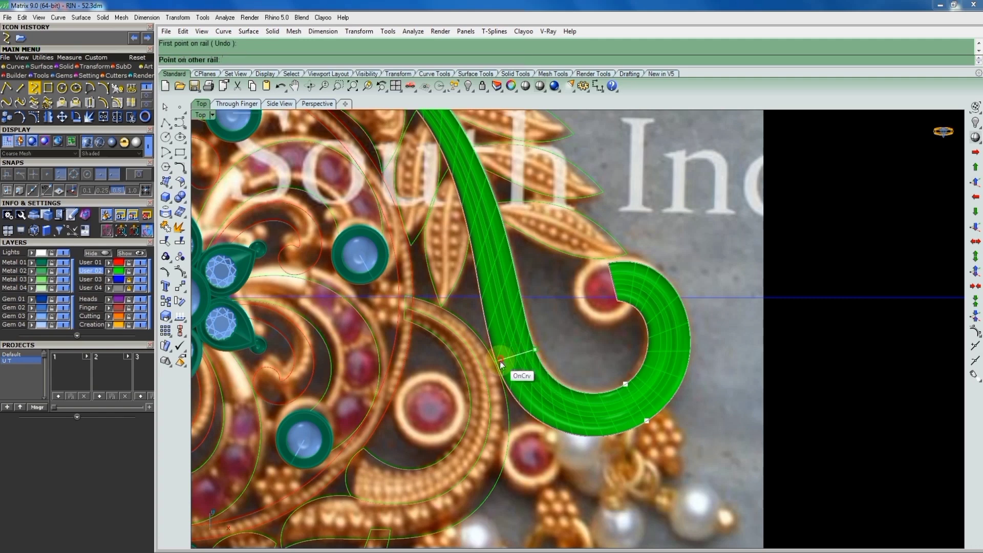
{"action": "left_click", "coordinate": [496, 361]}
{"action": "left_click", "coordinate": [466, 223]}
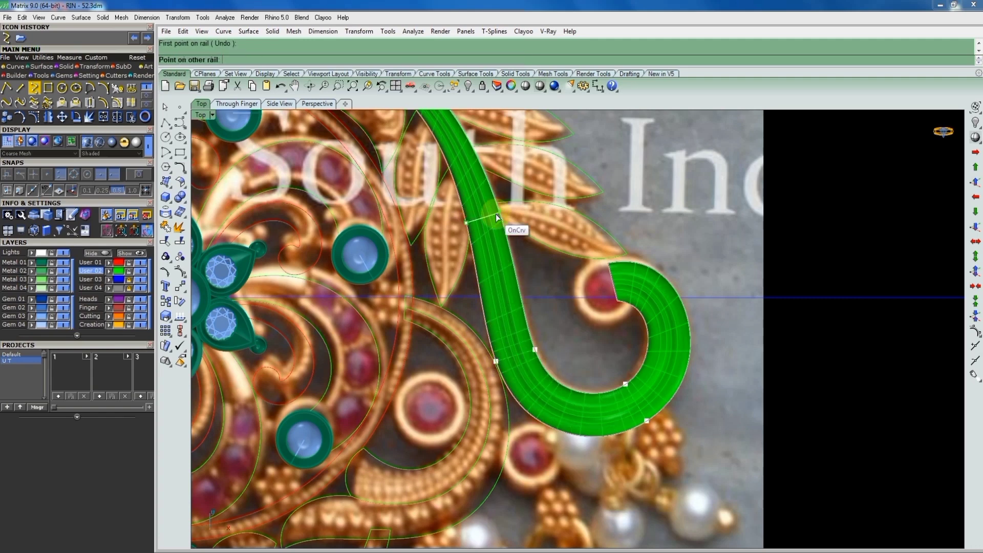
{"action": "left_click", "coordinate": [500, 211]}
{"action": "left_click", "coordinate": [643, 317]}
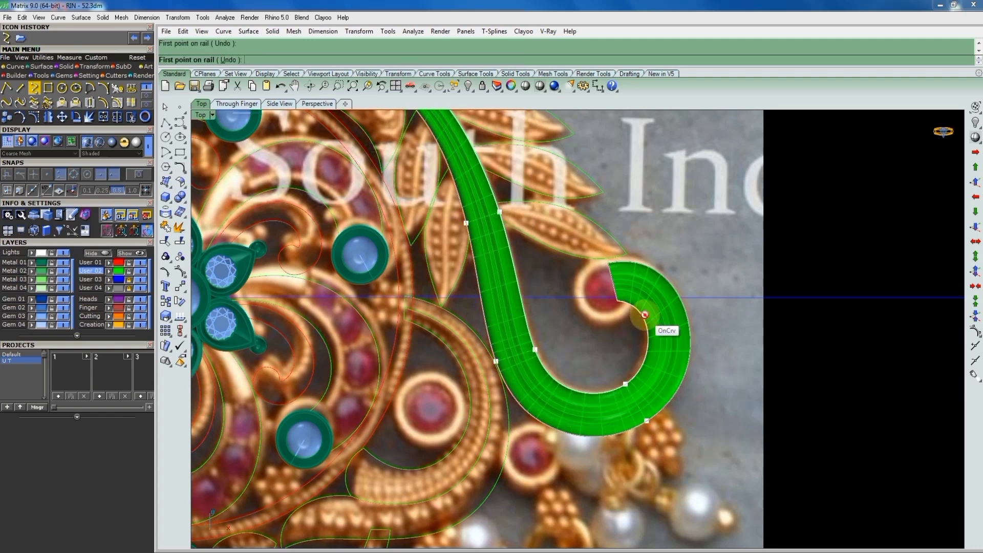
{"action": "left_click", "coordinate": [677, 290]}
{"action": "scroll", "coordinate": [619, 327], "scroll_direction": "down", "scroll_amount": 3}
{"action": "scroll", "coordinate": [496, 197], "scroll_direction": "up", "scroll_amount": 3}
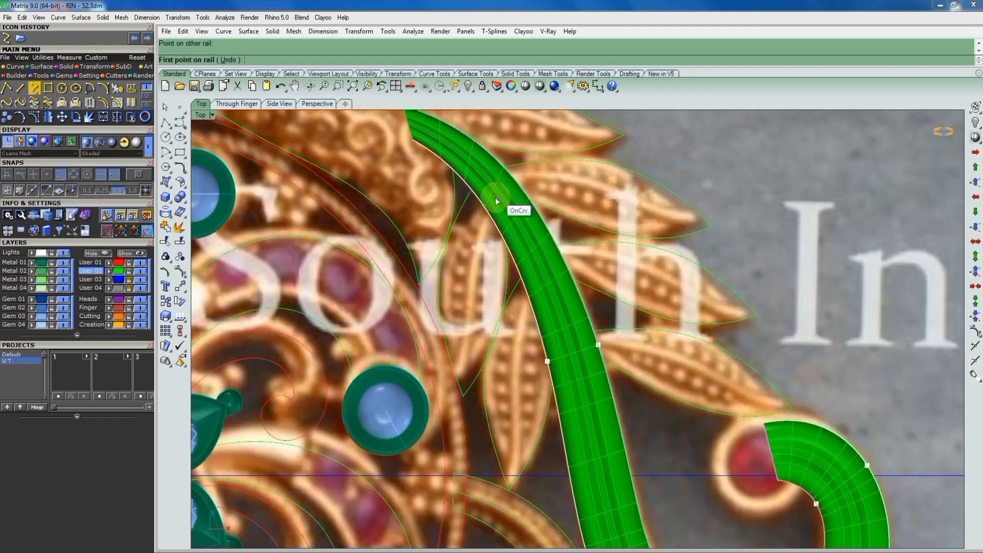
{"action": "scroll", "coordinate": [495, 197], "scroll_direction": "up", "scroll_amount": 2}
{"action": "left_click", "coordinate": [482, 209]}
{"action": "left_click", "coordinate": [519, 178]}
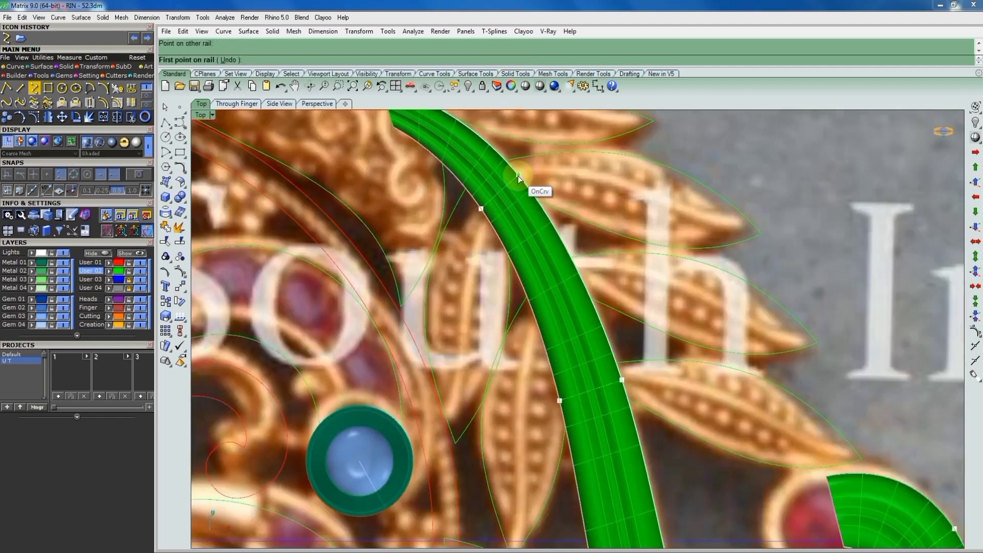
{"action": "key", "text": "Return"}
Accept the Sweep 2 Rail settings to create the green hook-shaped solid
{"action": "left_click", "coordinate": [716, 332]}
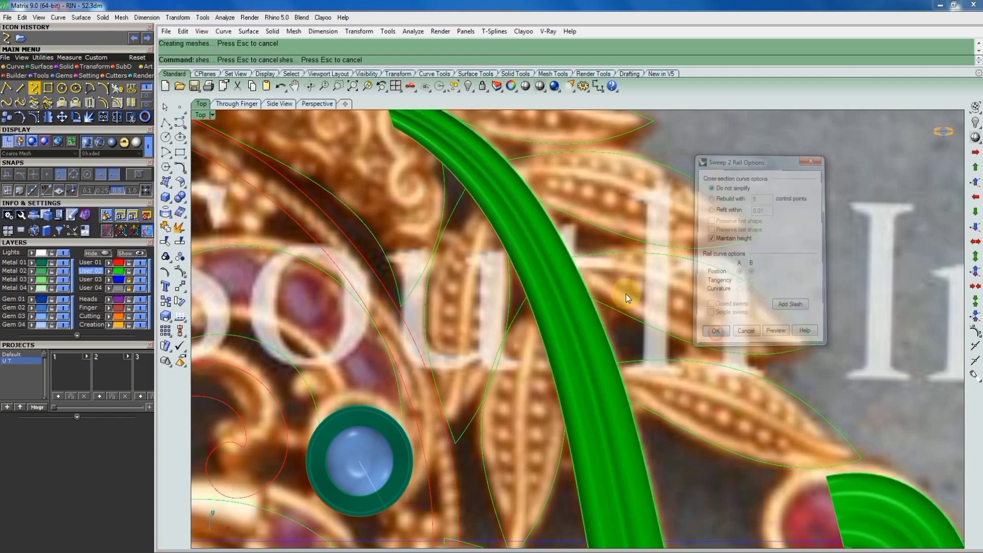
{"action": "scroll", "coordinate": [740, 417], "scroll_direction": "down", "scroll_amount": 3}
{"action": "scroll", "coordinate": [739, 417], "scroll_direction": "down", "scroll_amount": 3}
{"action": "scroll", "coordinate": [736, 406], "scroll_direction": "up", "scroll_amount": 5}
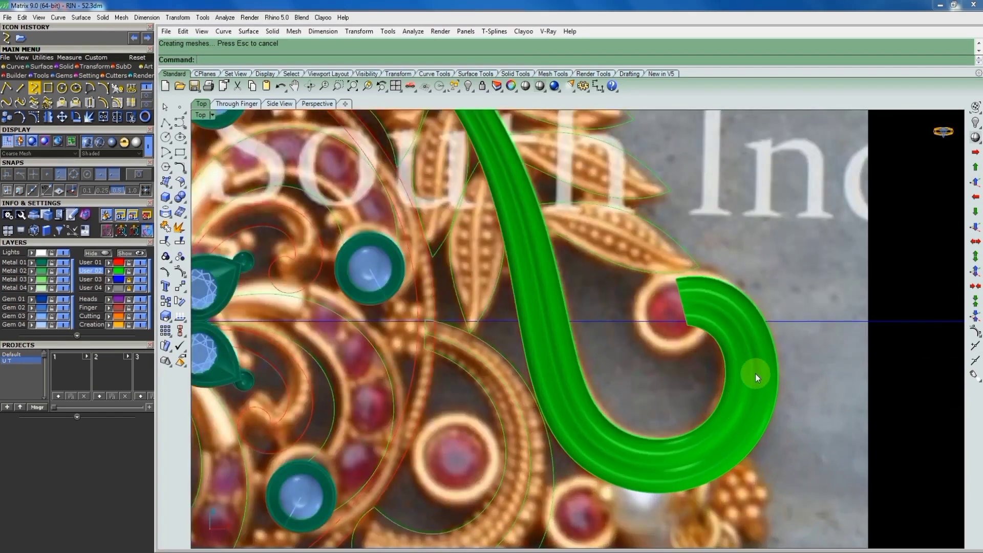
{"action": "scroll", "coordinate": [755, 373], "scroll_direction": "down", "scroll_amount": 3}
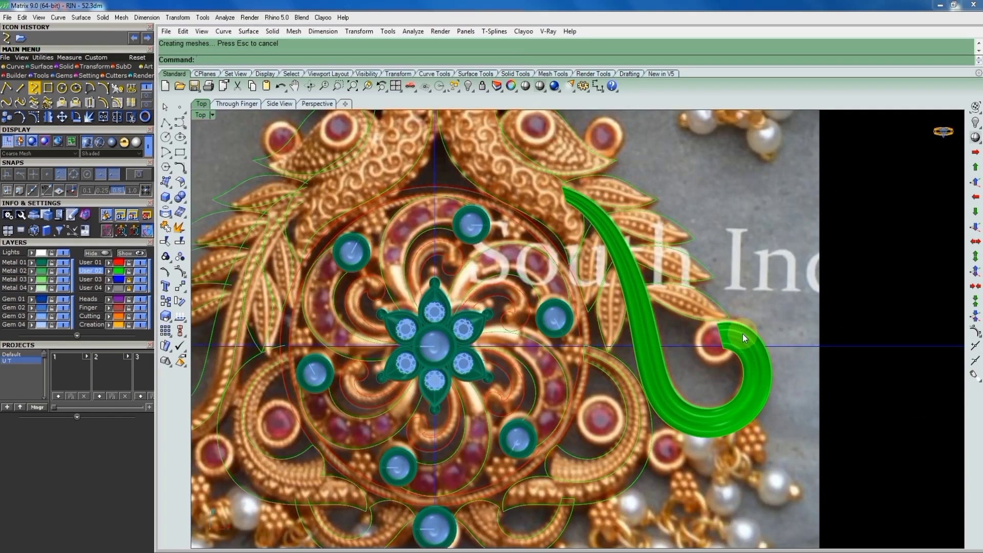
{"action": "scroll", "coordinate": [743, 338], "scroll_direction": "down", "scroll_amount": 3}
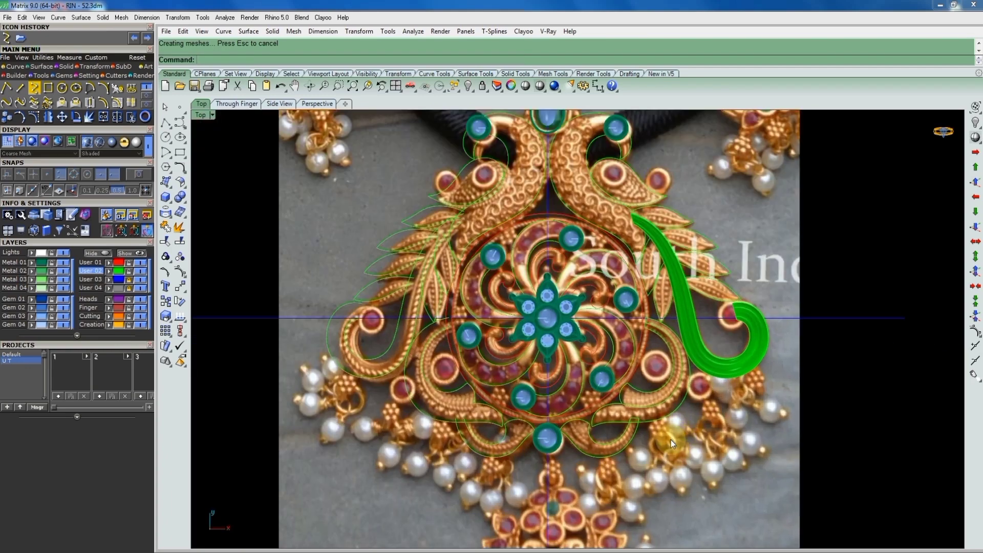
{"action": "scroll", "coordinate": [676, 403], "scroll_direction": "up", "scroll_amount": 5}
Pick the outer and inner arcs as rails and the short cross-section curve
{"action": "left_click", "coordinate": [675, 400]}
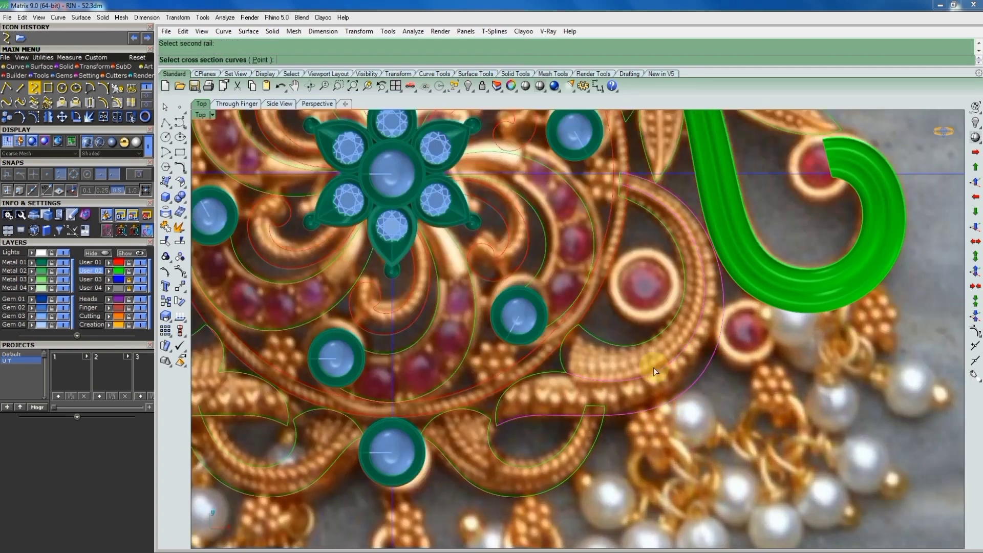
{"action": "left_click", "coordinate": [544, 381]}
{"action": "left_click", "coordinate": [621, 177]}
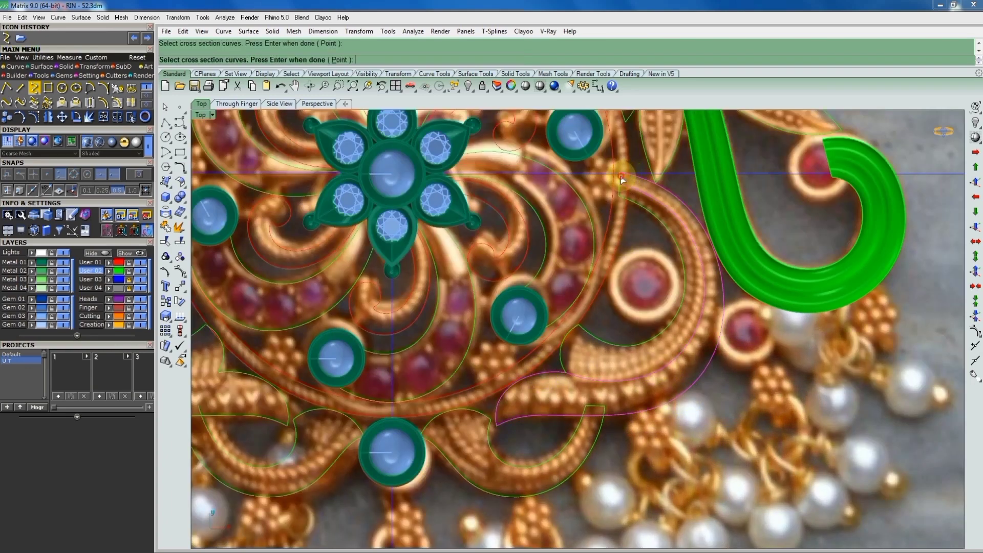
{"action": "key", "text": "Return"}
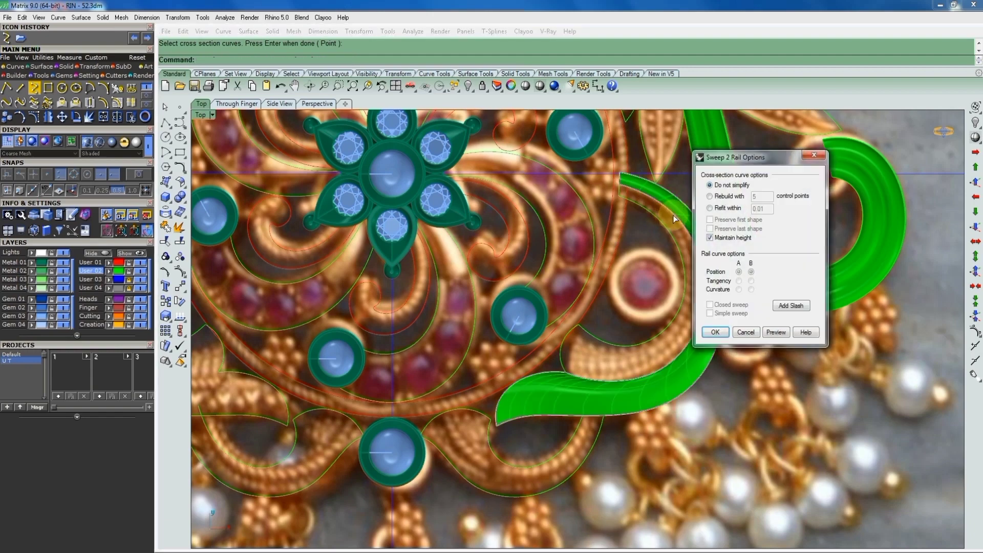
Add three slashes across the arcs: near the base, the bend, and the upper end
{"action": "left_click", "coordinate": [791, 306]}
{"action": "left_click", "coordinate": [678, 357]}
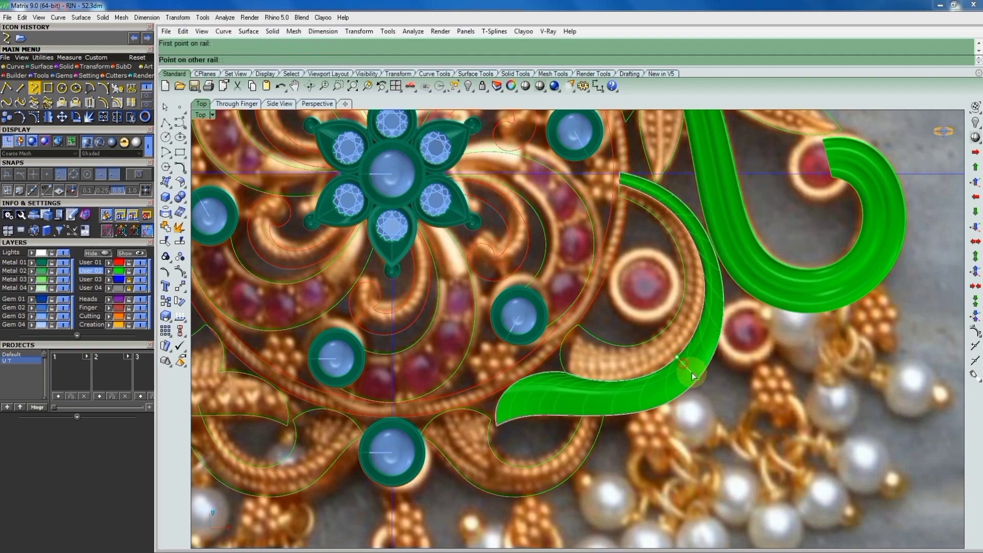
{"action": "left_click", "coordinate": [699, 378]}
{"action": "left_click", "coordinate": [703, 273]}
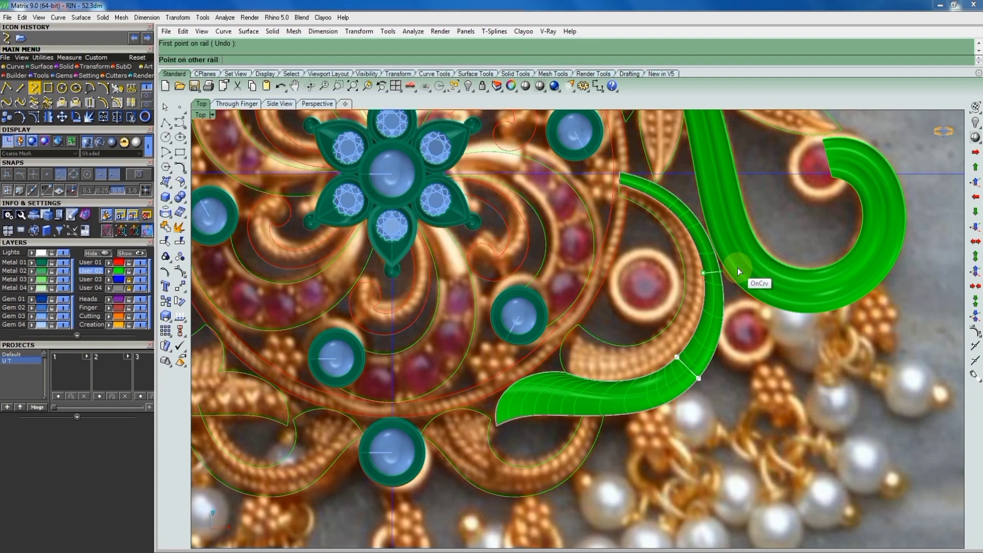
{"action": "left_click", "coordinate": [720, 271]}
{"action": "left_click", "coordinate": [679, 219]}
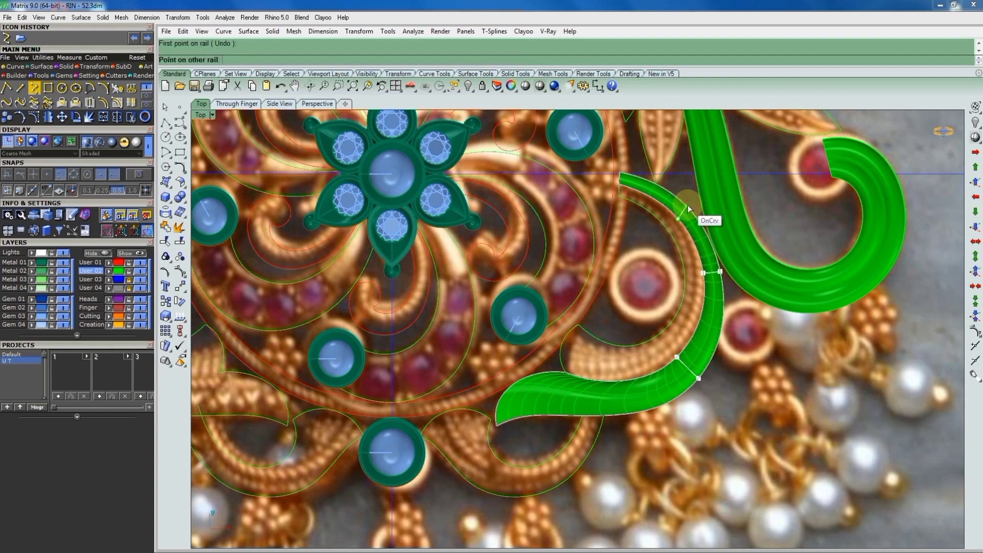
{"action": "left_click", "coordinate": [696, 205]}
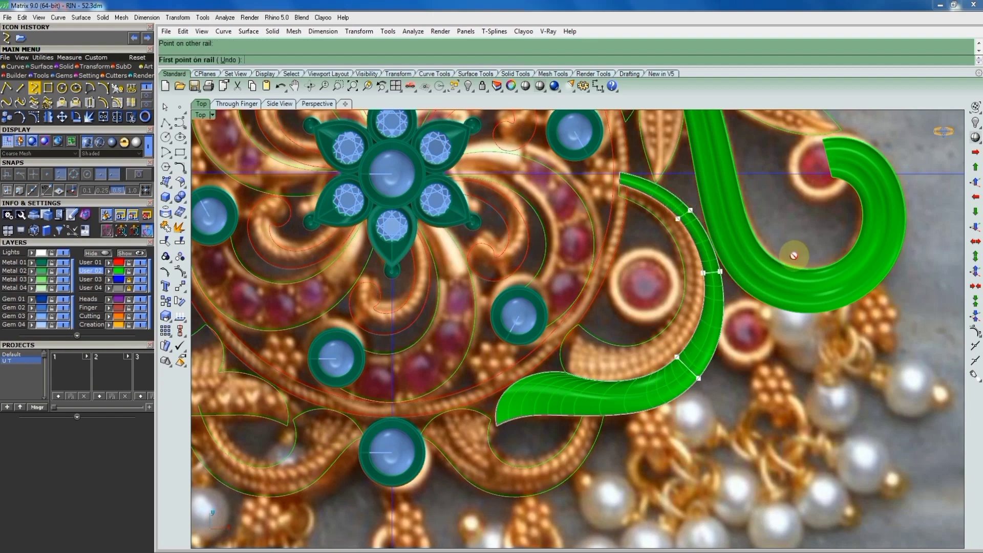
{"action": "right_click", "coordinate": [706, 227]}
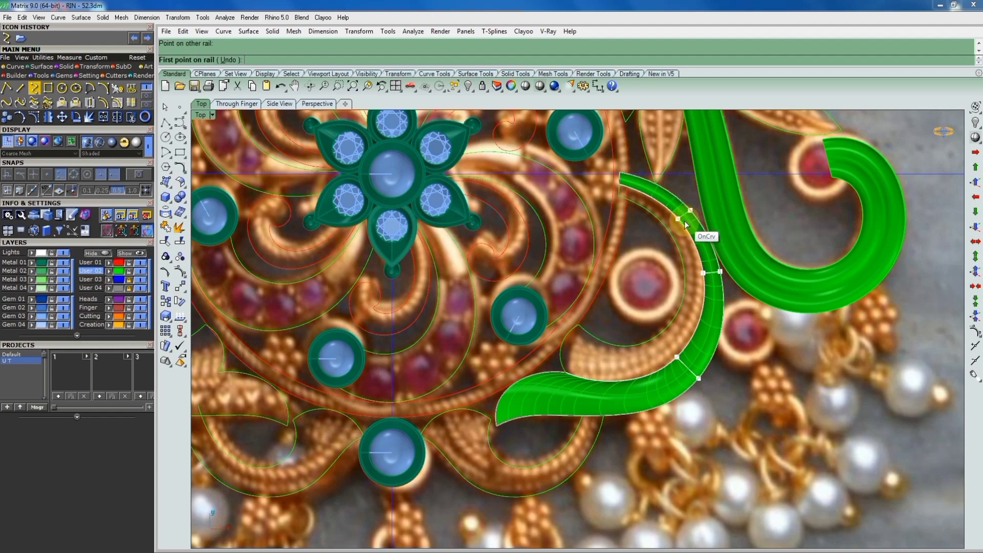
Create the crescent sweep, then begin another two-rail sweep with its first rail
{"action": "left_click", "coordinate": [712, 333]}
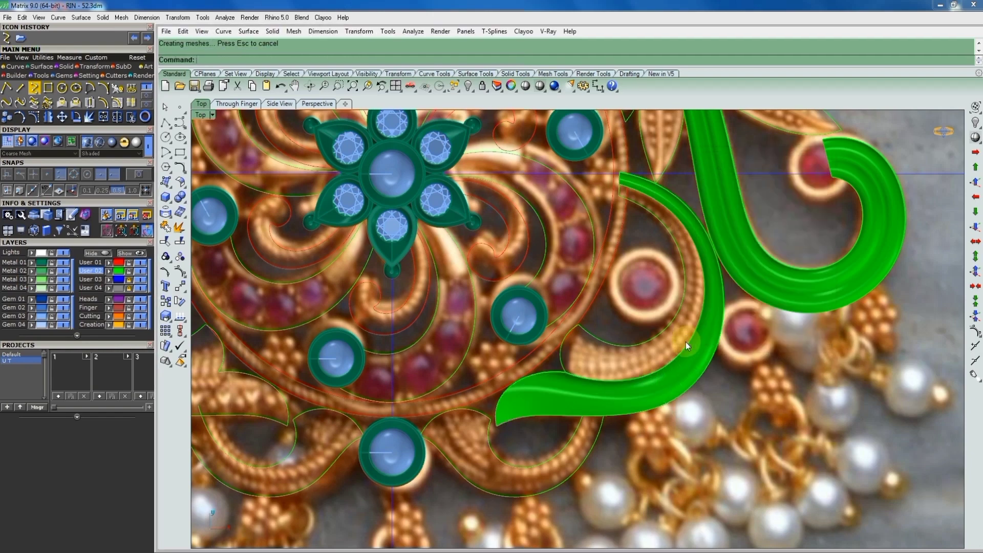
{"action": "right_click", "coordinate": [685, 352]}
{"action": "left_click", "coordinate": [676, 342]}
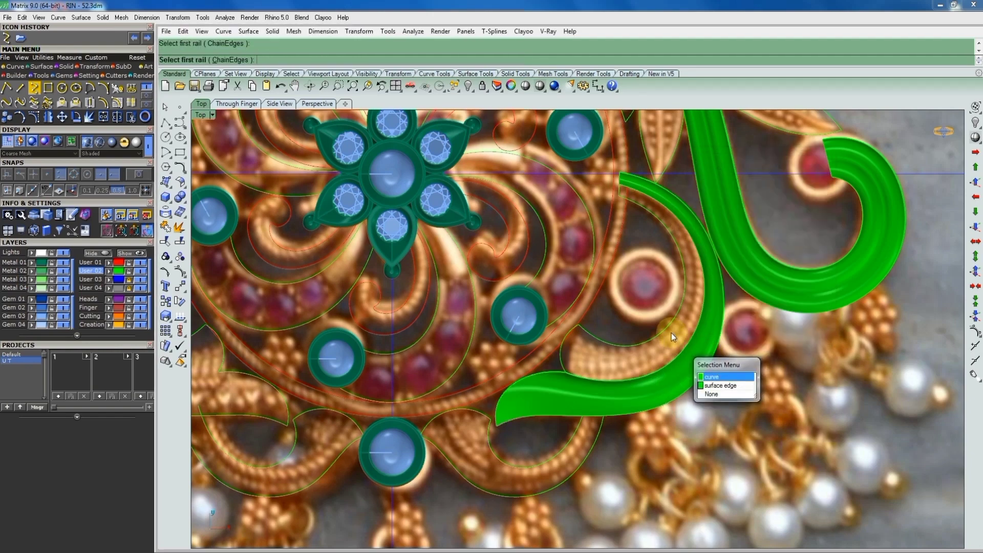
Pick the inner arc and second rail, plus the cross-section curve for the leaf sweep
{"action": "left_click", "coordinate": [672, 333]}
{"action": "left_click", "coordinate": [563, 354]}
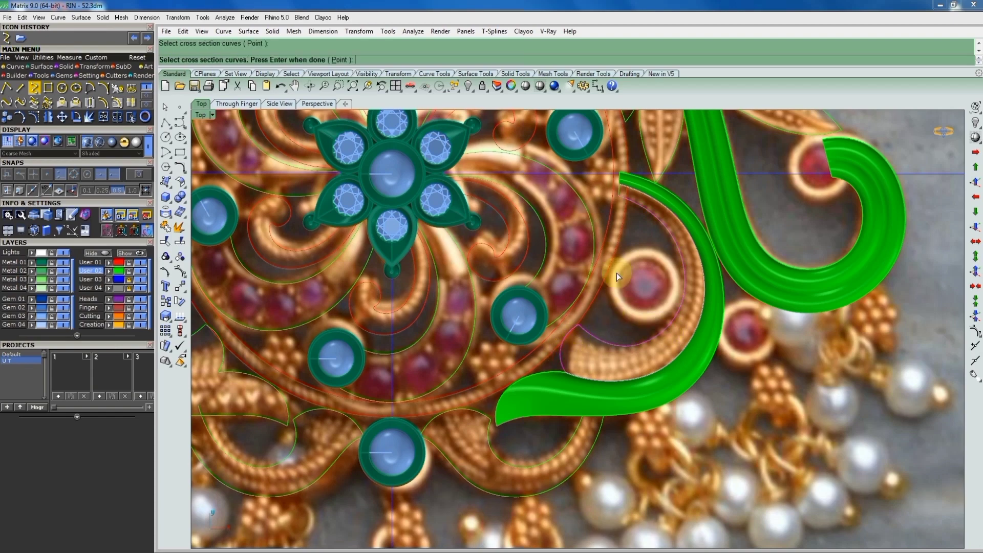
{"action": "left_click", "coordinate": [623, 186]}
{"action": "scroll", "coordinate": [623, 186], "scroll_direction": "up", "scroll_amount": 3}
{"action": "key", "text": "Return"}
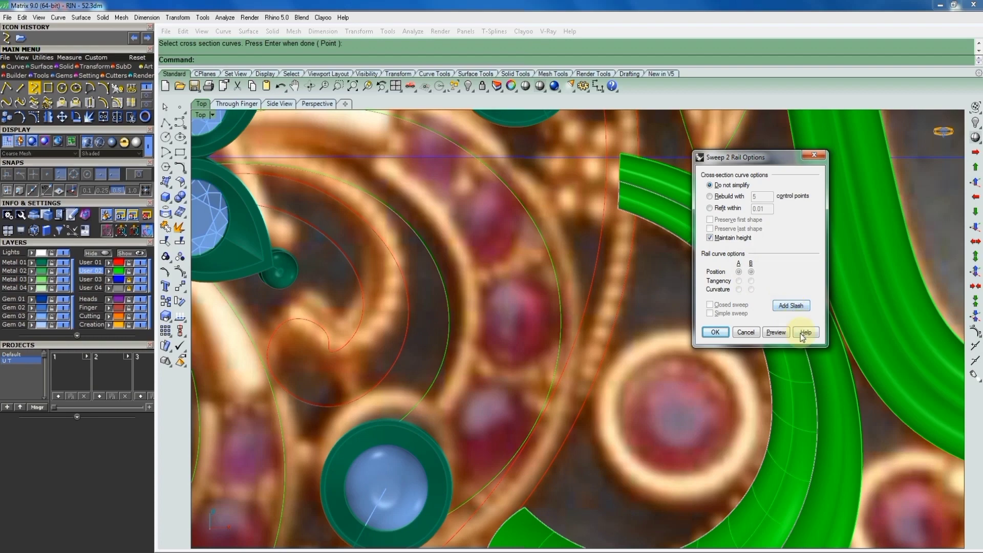
Add slashes across the rails near the base and arc top, then create the sweep
{"action": "left_click", "coordinate": [792, 306]}
{"action": "scroll", "coordinate": [685, 354], "scroll_direction": "down", "scroll_amount": 5}
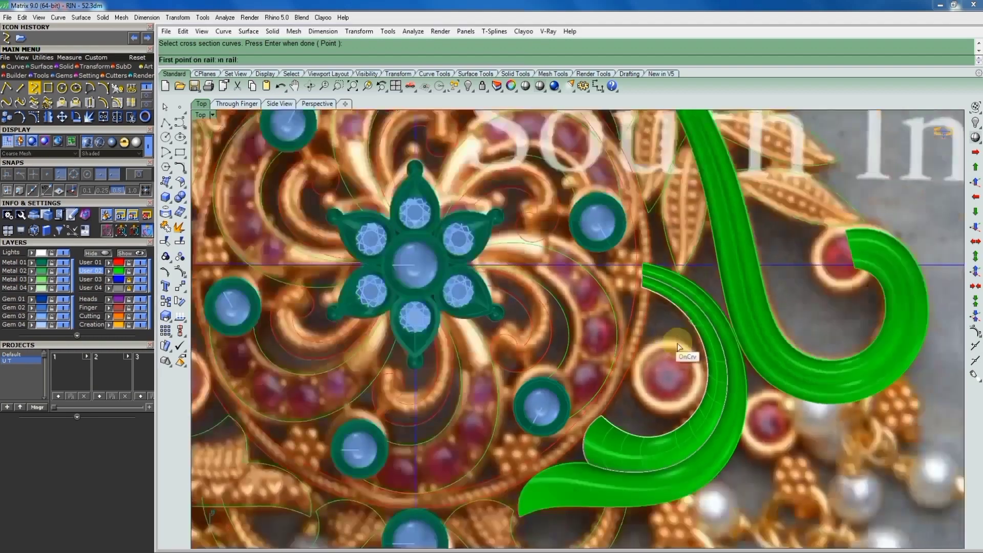
{"action": "scroll", "coordinate": [690, 419], "scroll_direction": "up", "scroll_amount": 2}
{"action": "scroll", "coordinate": [692, 379], "scroll_direction": "up", "scroll_amount": 2}
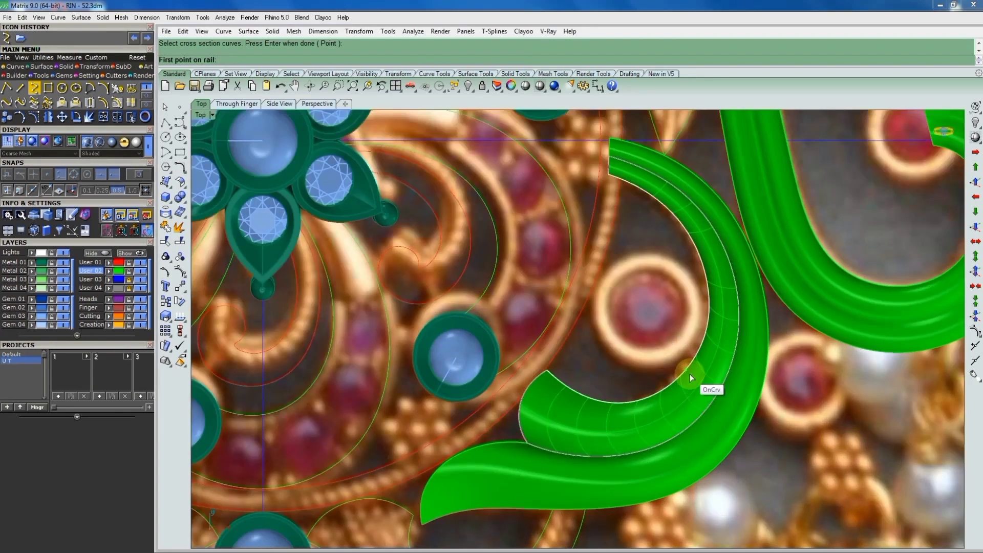
{"action": "left_click", "coordinate": [690, 375]}
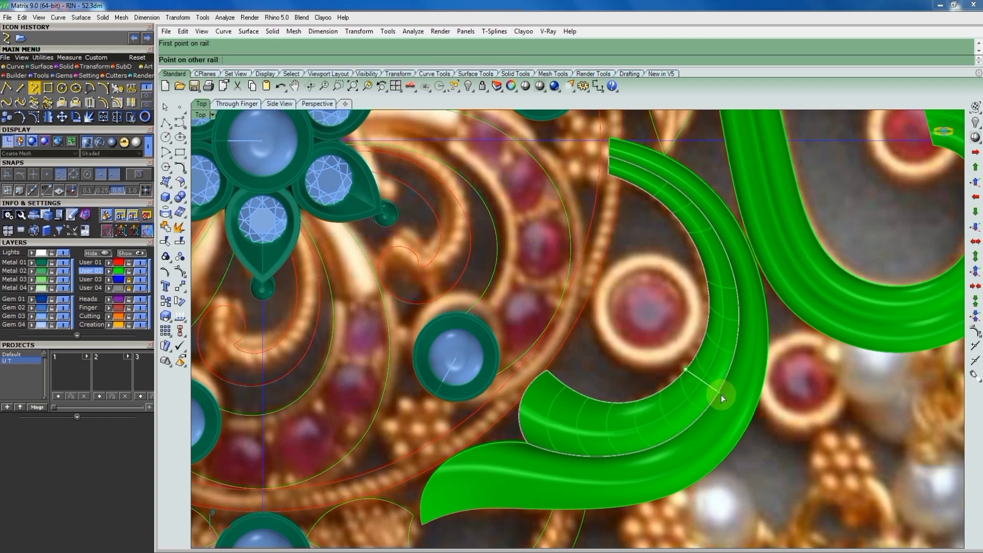
{"action": "left_click", "coordinate": [721, 397]}
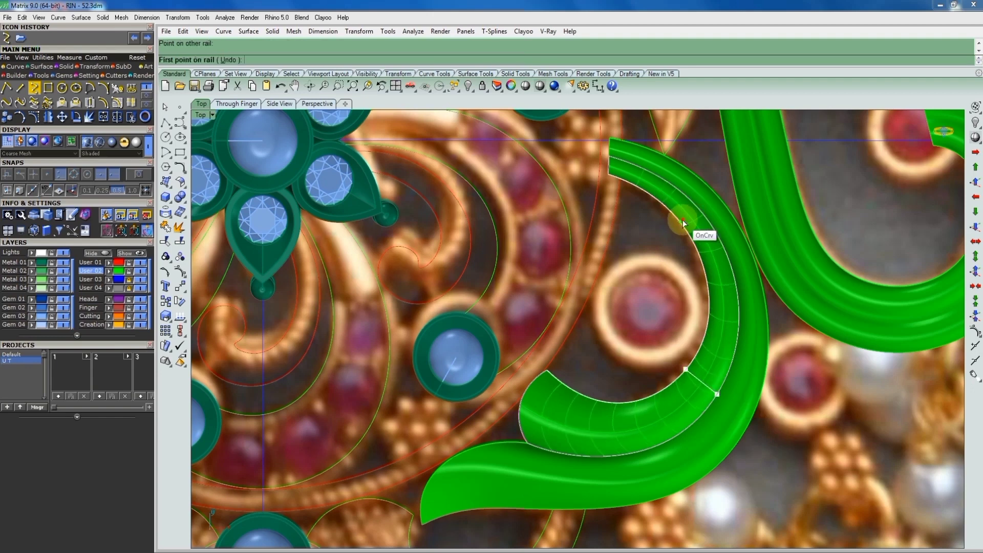
{"action": "left_click", "coordinate": [705, 199]}
{"action": "key", "text": "Return"}
{"action": "left_click", "coordinate": [713, 335]}
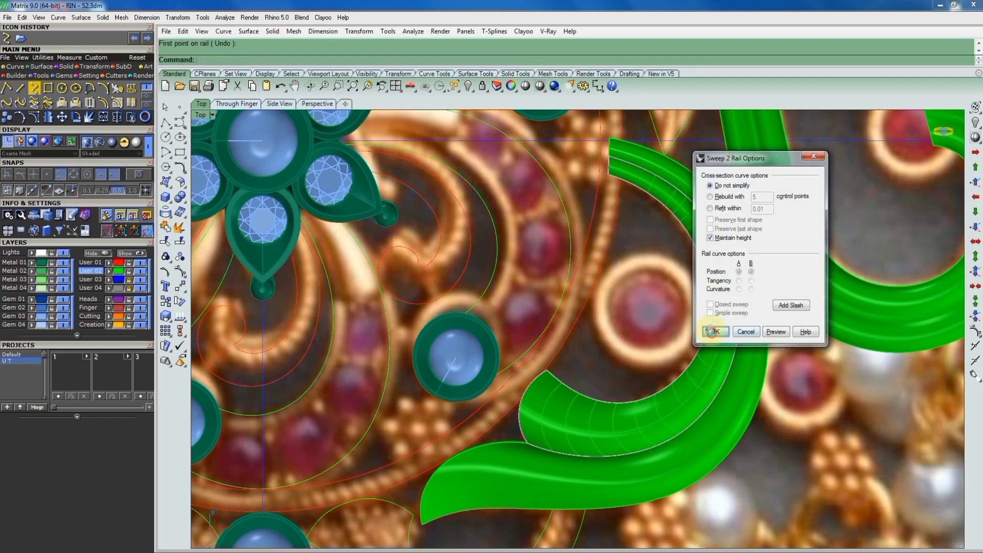
{"action": "scroll", "coordinate": [681, 300], "scroll_direction": "down", "scroll_amount": 3}
{"action": "scroll", "coordinate": [632, 361], "scroll_direction": "up", "scroll_amount": 3}
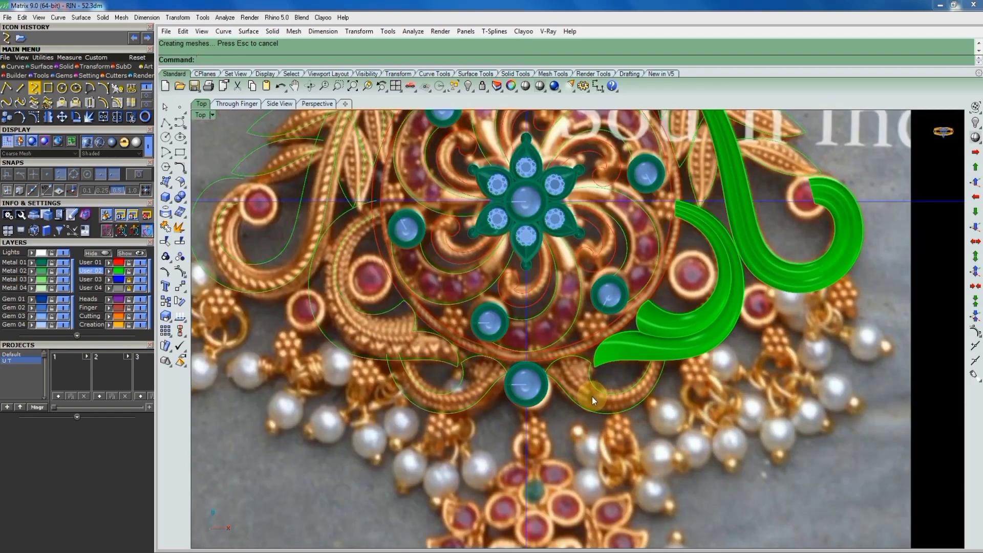
{"action": "mouse_move", "coordinate": [586, 397]}
{"action": "left_mouse_down"}
{"action": "mouse_move", "coordinate": [767, 214]}
{"action": "mouse_move", "coordinate": [765, 181]}
{"action": "left_mouse_up"}
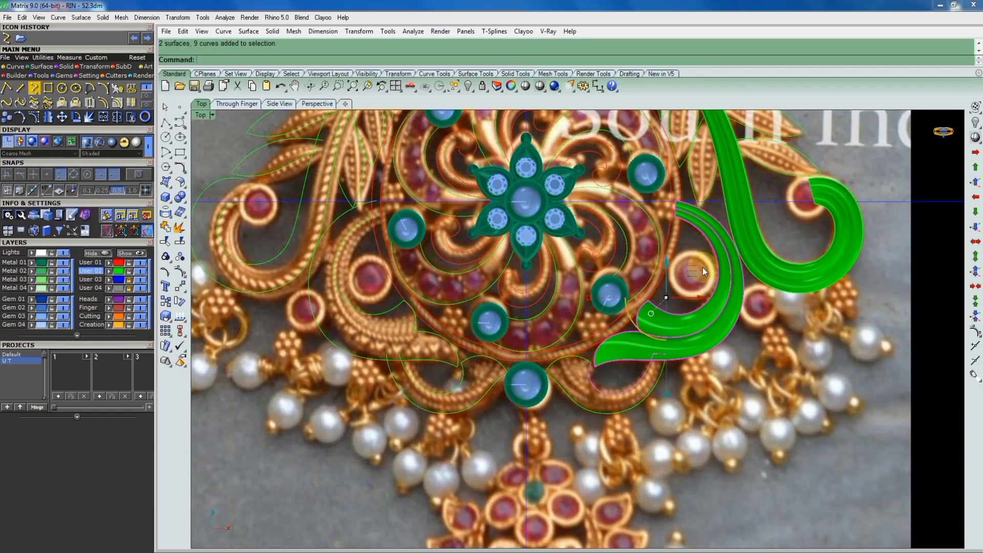
{"action": "scroll", "coordinate": [702, 267], "scroll_direction": "up", "scroll_amount": 2}
{"action": "scroll", "coordinate": [711, 324], "scroll_direction": "down", "scroll_amount": 4}
{"action": "scroll", "coordinate": [658, 353], "scroll_direction": "up", "scroll_amount": 5}
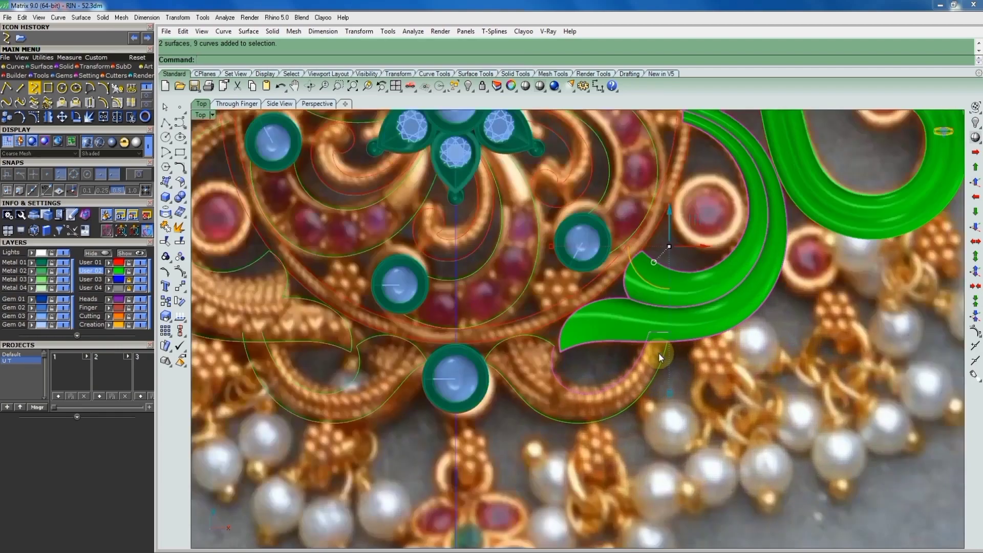
{"action": "scroll", "coordinate": [658, 352], "scroll_direction": "up", "scroll_amount": 3}
{"action": "left_click_drag", "start_coordinate": [598, 368], "coordinate": [699, 321], "text": "ctrl"}
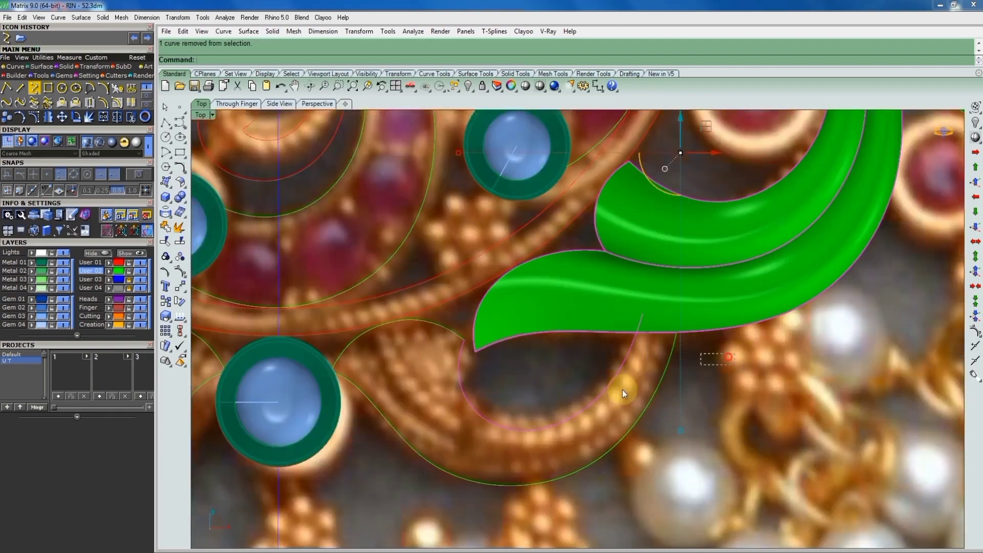
{"action": "scroll", "coordinate": [583, 406], "scroll_direction": "down", "scroll_amount": 4}
{"action": "scroll", "coordinate": [646, 225], "scroll_direction": "up", "scroll_amount": 3}
{"action": "scroll", "coordinate": [577, 181], "scroll_direction": "up", "scroll_amount": 2}
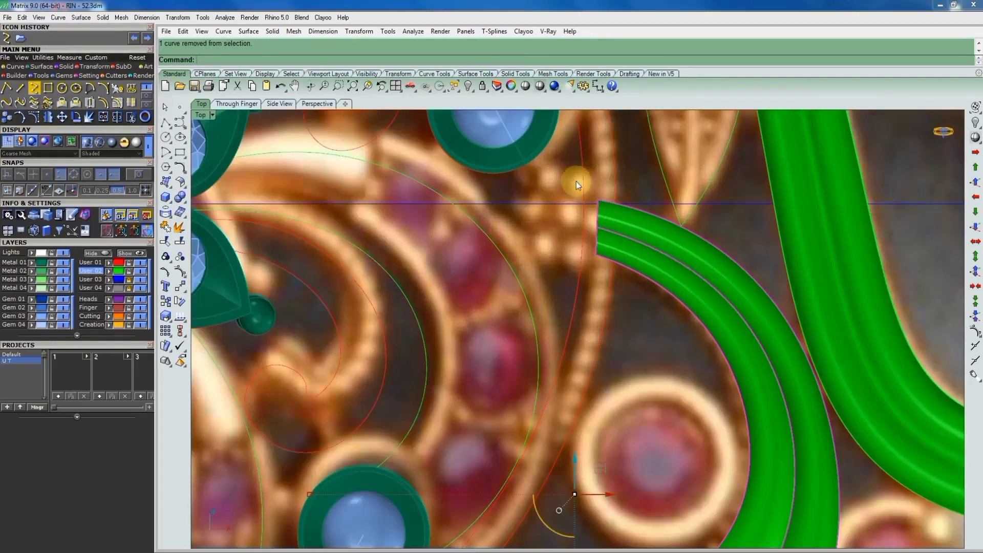
{"action": "scroll", "coordinate": [634, 277], "scroll_direction": "down", "scroll_amount": 2}
{"action": "scroll", "coordinate": [635, 250], "scroll_direction": "down", "scroll_amount": 2}
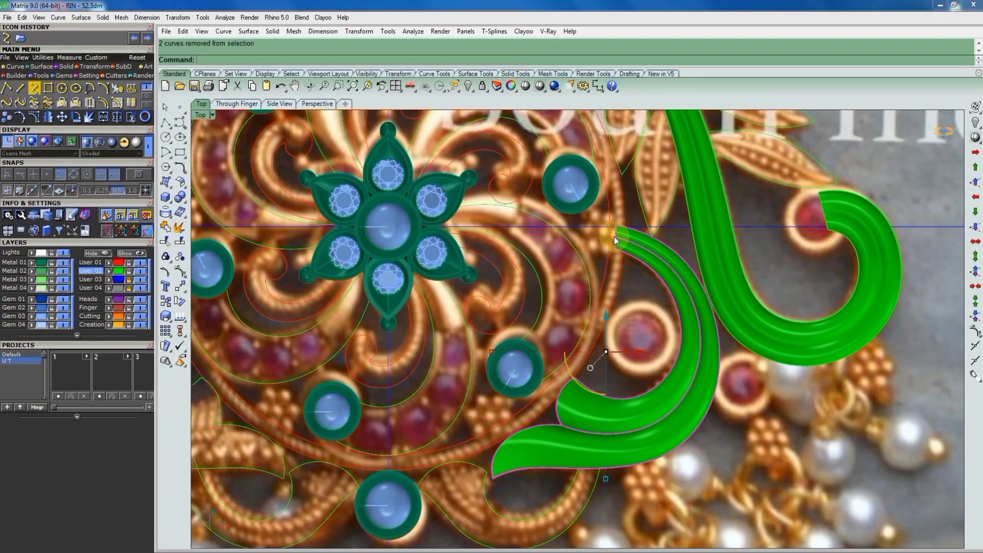
{"action": "scroll", "coordinate": [615, 240], "scroll_direction": "down", "scroll_amount": 3}
{"action": "scroll", "coordinate": [512, 418], "scroll_direction": "up", "scroll_amount": 4}
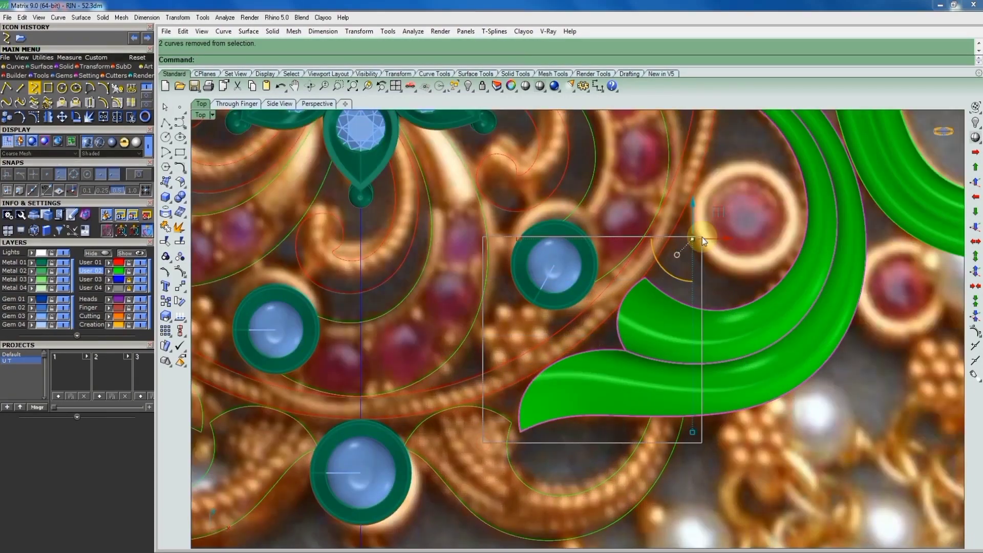
{"action": "scroll", "coordinate": [598, 379], "scroll_direction": "down", "scroll_amount": 3}
{"action": "scroll", "coordinate": [656, 200], "scroll_direction": "up", "scroll_amount": 3}
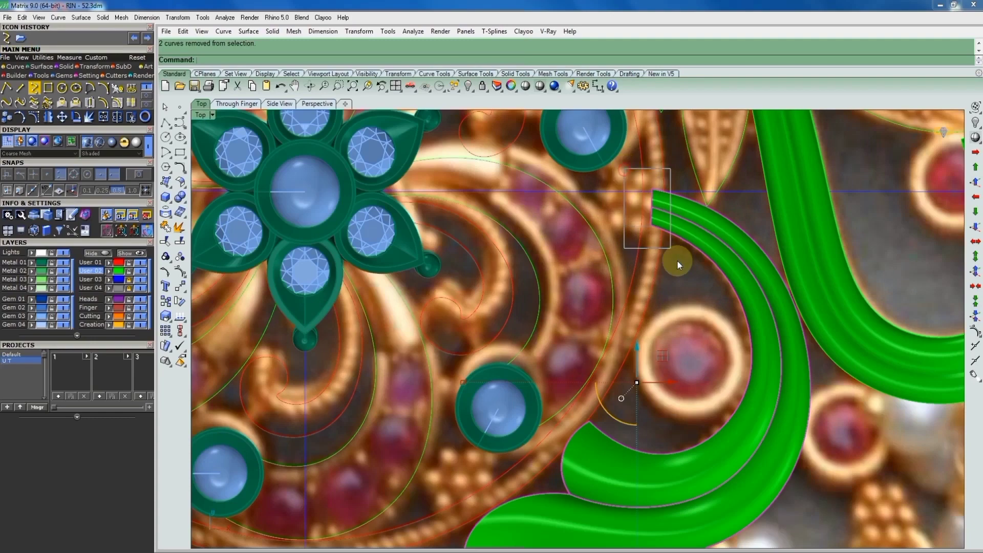
{"action": "scroll", "coordinate": [677, 266], "scroll_direction": "down", "scroll_amount": 4}
{"action": "scroll", "coordinate": [701, 330], "scroll_direction": "up", "scroll_amount": 3}
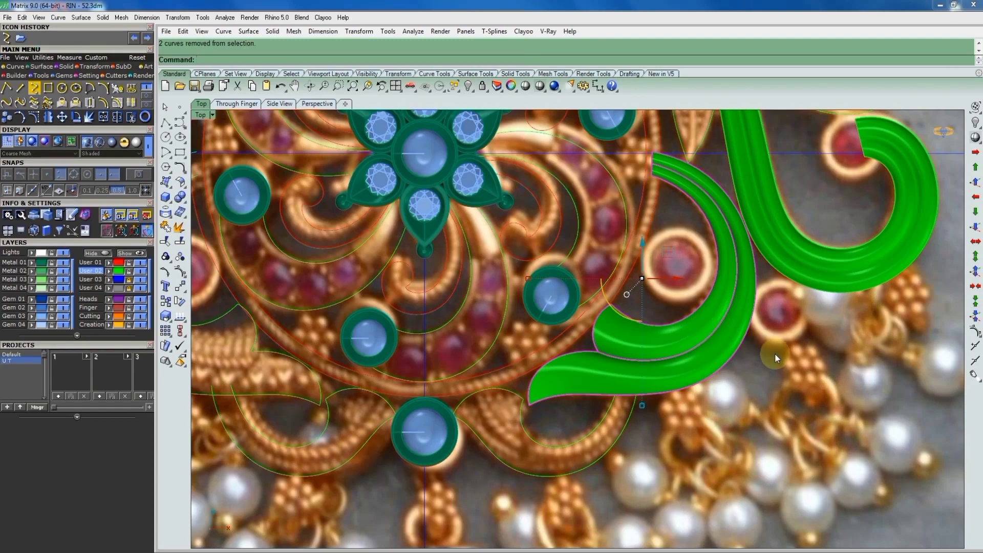
{"action": "left_click", "coordinate": [705, 363]}
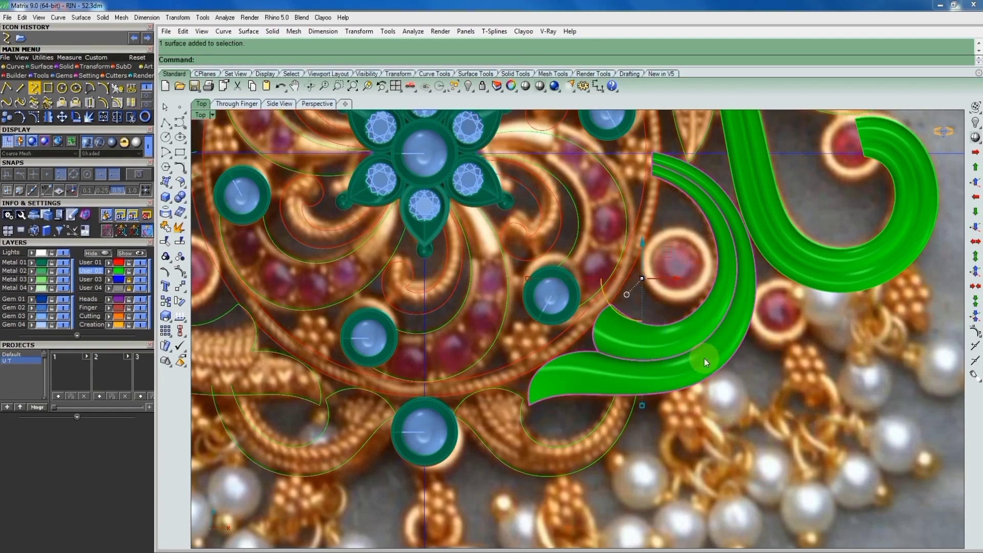
{"action": "scroll", "coordinate": [774, 347], "scroll_direction": "down", "scroll_amount": 2}
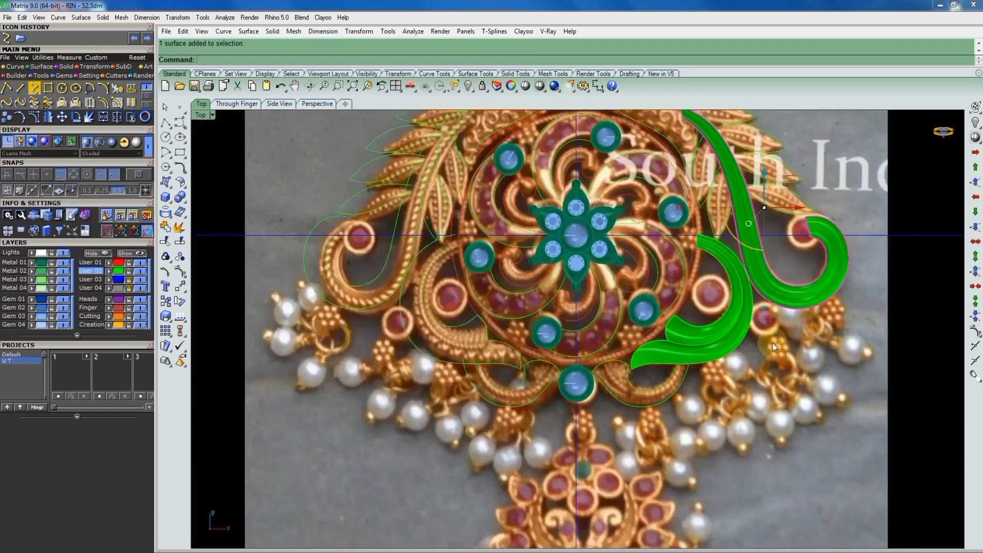
{"action": "scroll", "coordinate": [675, 364], "scroll_direction": "up", "scroll_amount": 3}
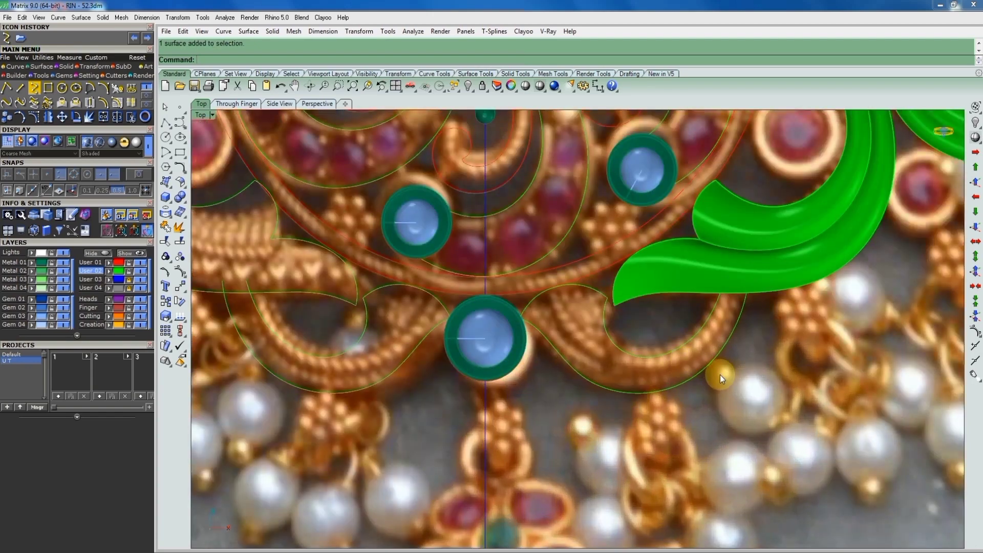
{"action": "right_click_drag", "start_coordinate": [659, 352], "coordinate": [647, 351], "text": "ctrl+shift"}
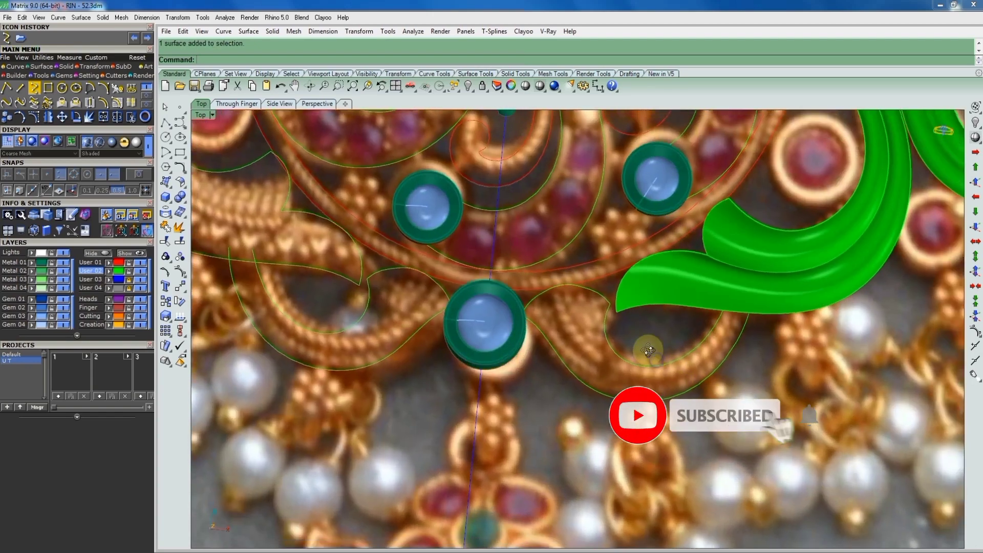
{"action": "scroll", "coordinate": [666, 369], "scroll_direction": "down", "scroll_amount": 3}
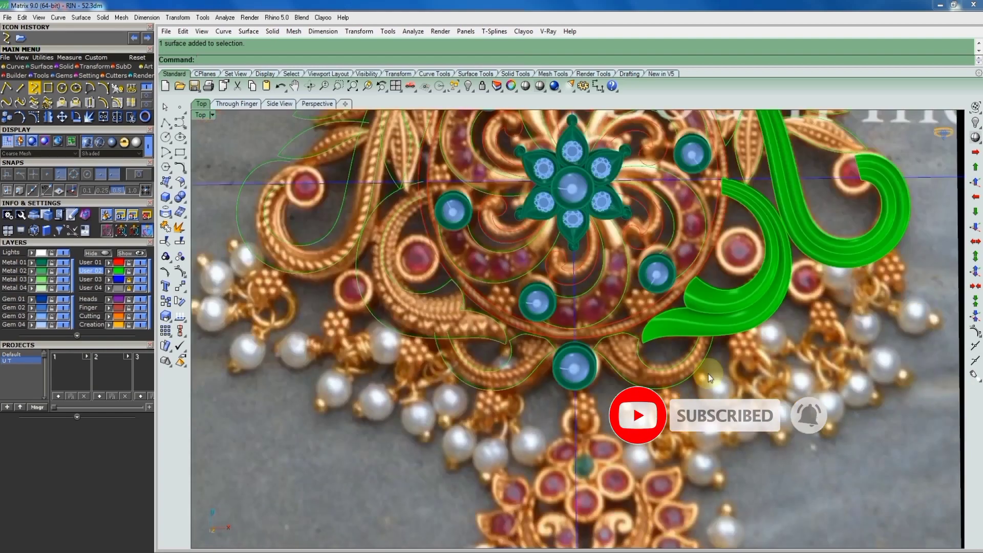
{"action": "key", "text": "ctrl+F1"}
{"action": "scroll", "coordinate": [704, 386], "scroll_direction": "up", "scroll_amount": 1}
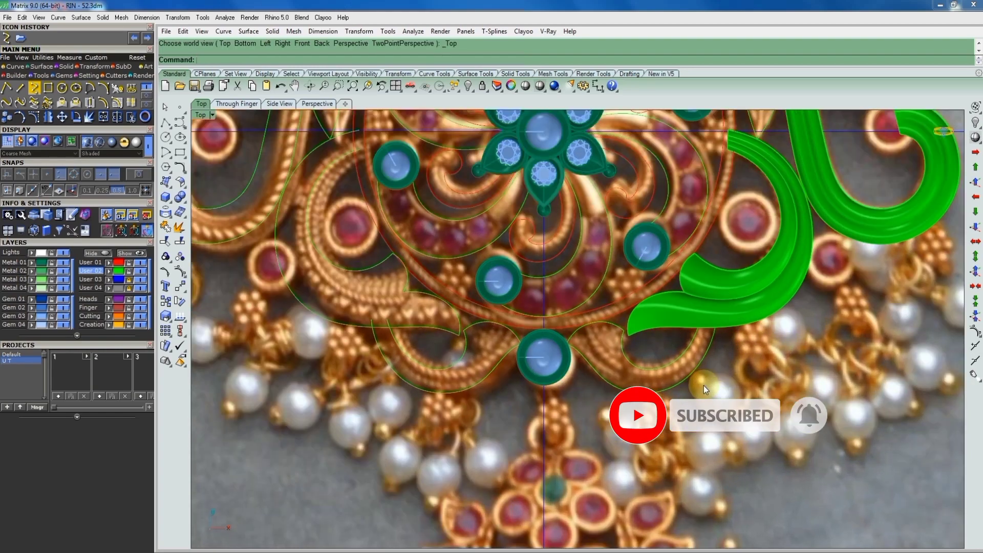
Try a two-rail sweep with two slashes, then cancel the preview
{"action": "left_click", "coordinate": [681, 373]}
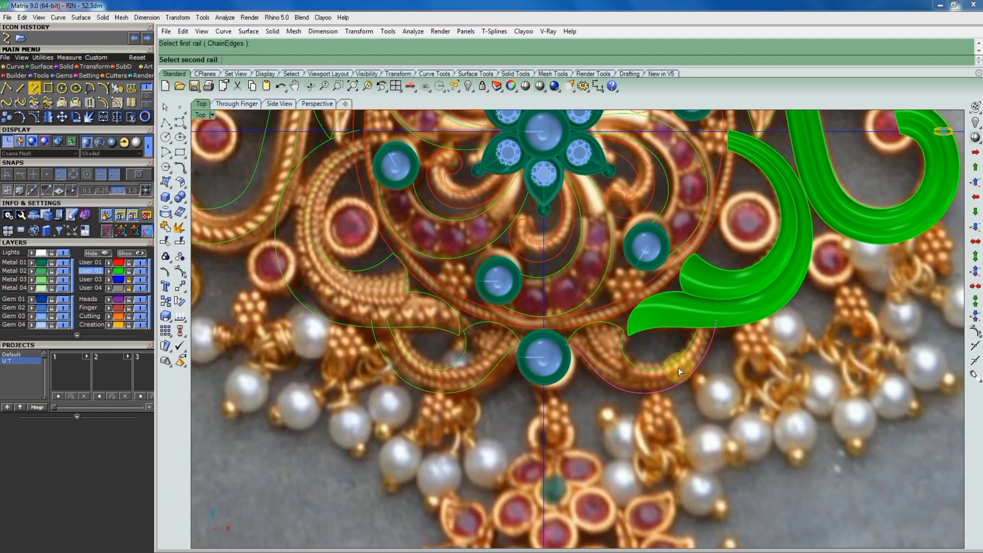
{"action": "left_click", "coordinate": [726, 312]}
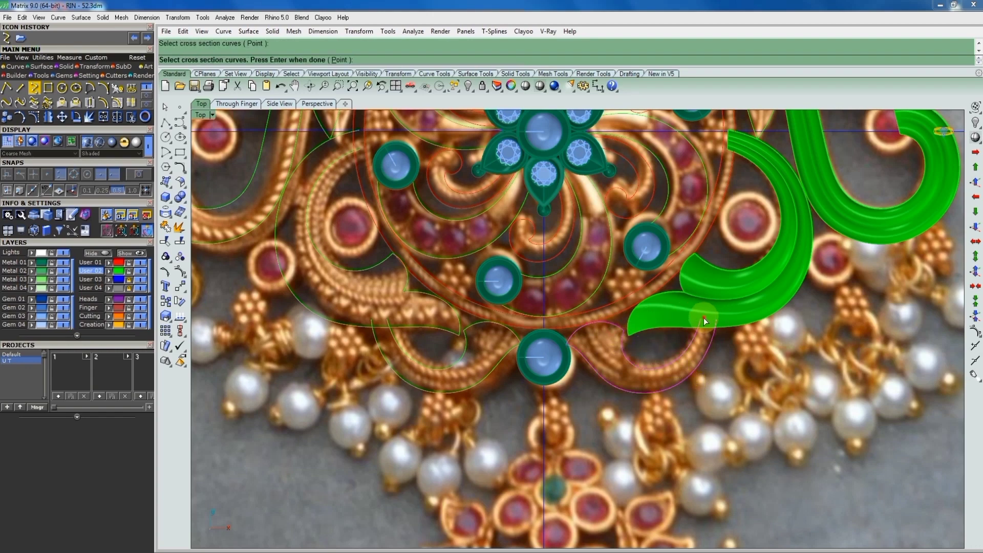
{"action": "key", "text": "Return"}
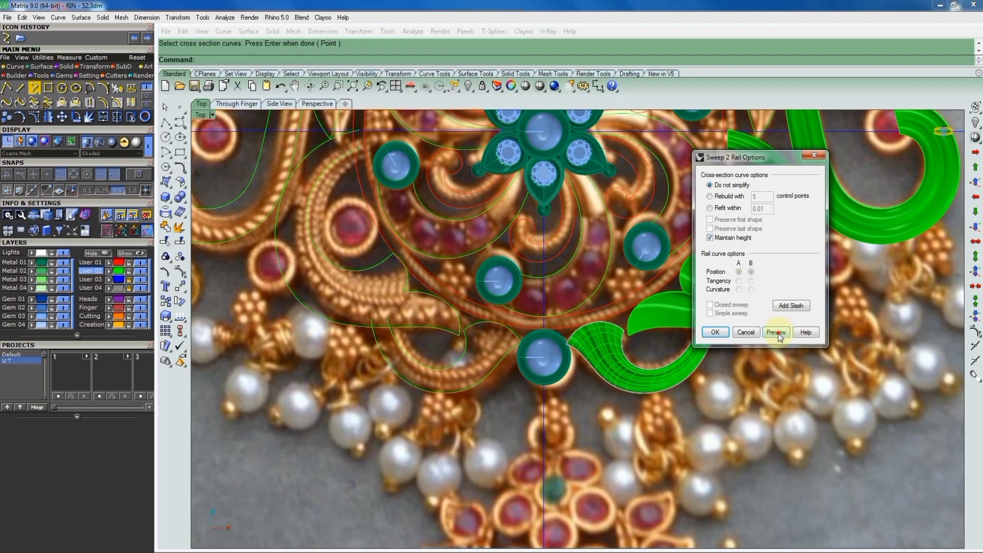
{"action": "left_click", "coordinate": [791, 306]}
{"action": "scroll", "coordinate": [702, 327], "scroll_direction": "up", "scroll_amount": 3}
{"action": "scroll", "coordinate": [698, 330], "scroll_direction": "up", "scroll_amount": 3}
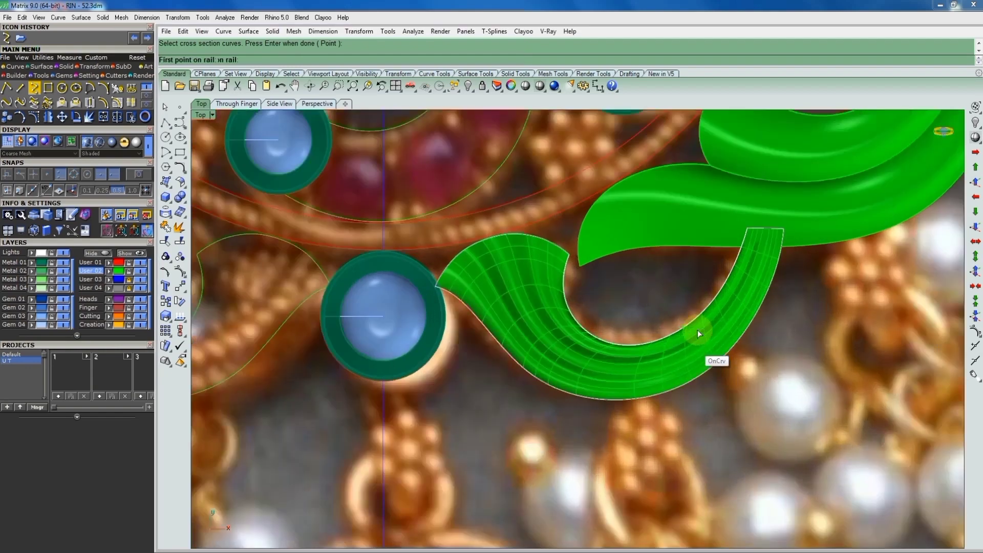
{"action": "scroll", "coordinate": [707, 330], "scroll_direction": "up", "scroll_amount": 3}
{"action": "left_click", "coordinate": [696, 312]}
{"action": "left_click", "coordinate": [737, 367]}
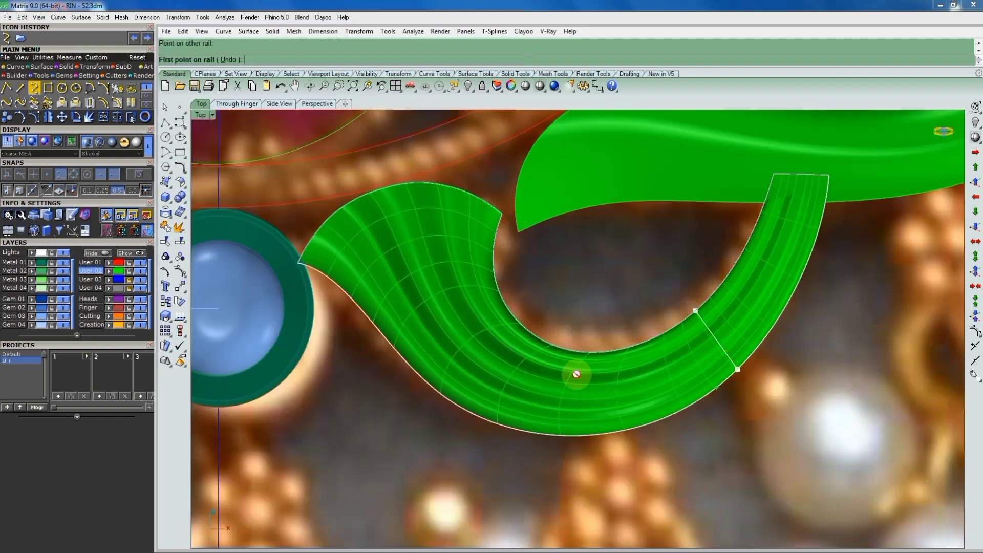
{"action": "left_click", "coordinate": [518, 345]}
{"action": "left_click", "coordinate": [484, 396]}
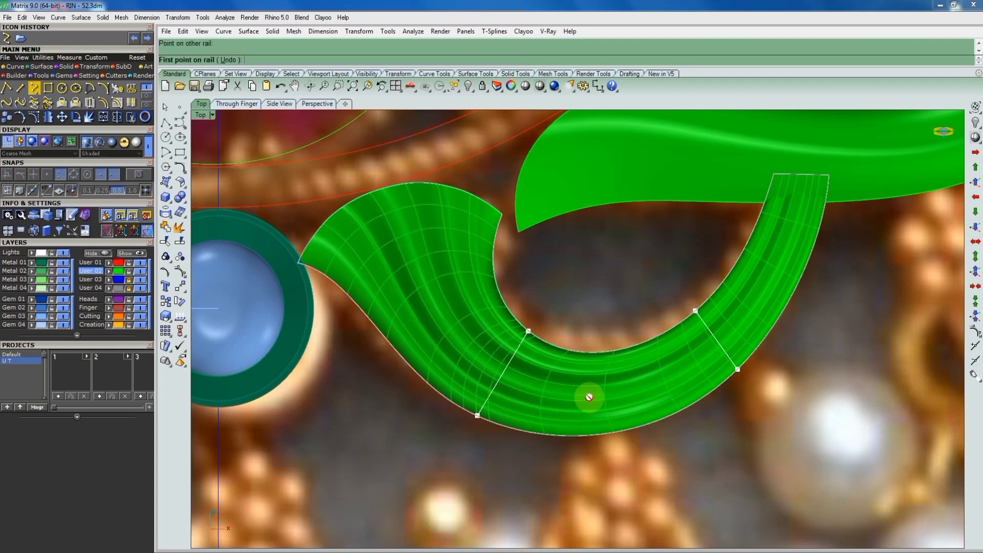
{"action": "key", "text": "Return"}
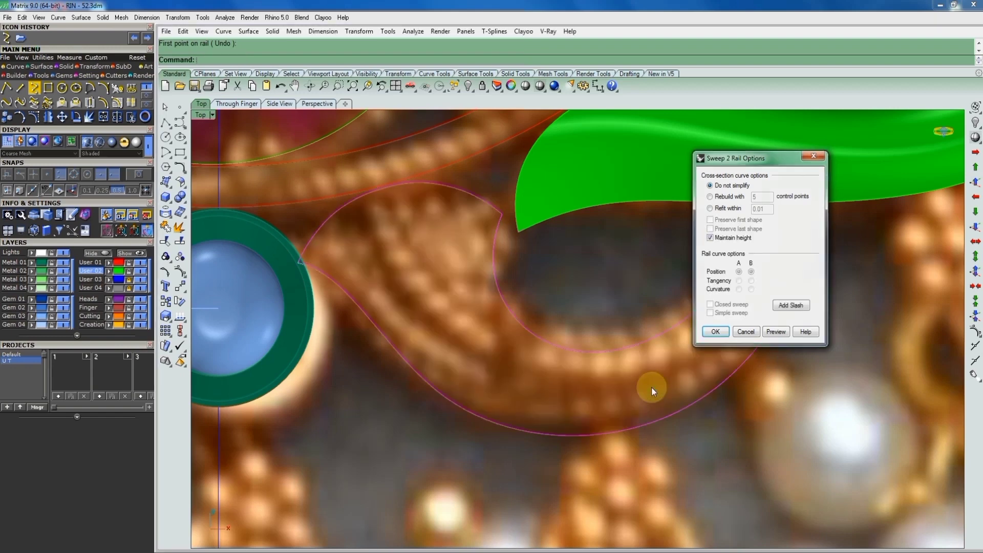
{"action": "key", "text": "Escape"}
Sweep the rails with the leaf-end cross-section, then undo the resulting surface
{"action": "key", "text": "Return"}
{"action": "left_click", "coordinate": [674, 411]}
{"action": "left_click", "coordinate": [642, 344]}
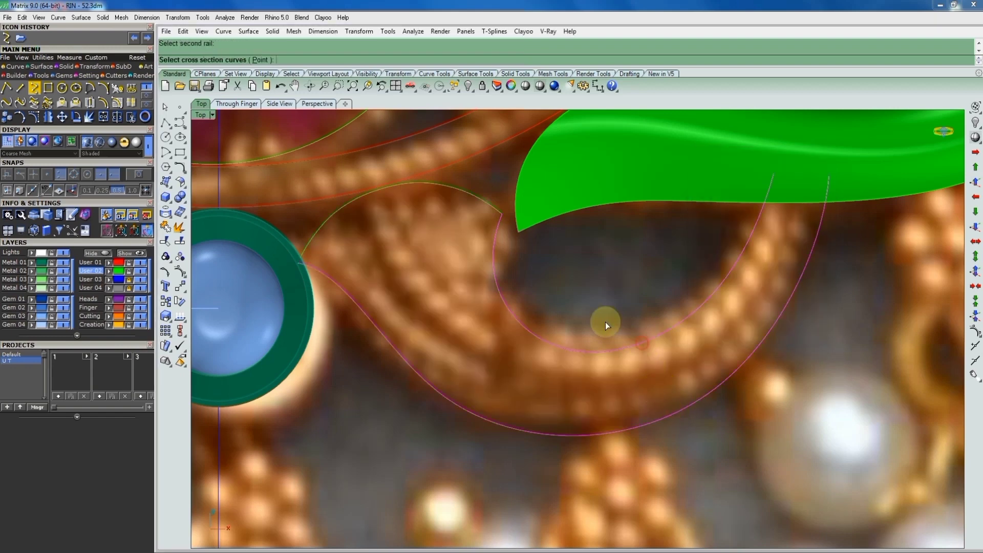
{"action": "left_click", "coordinate": [466, 192]}
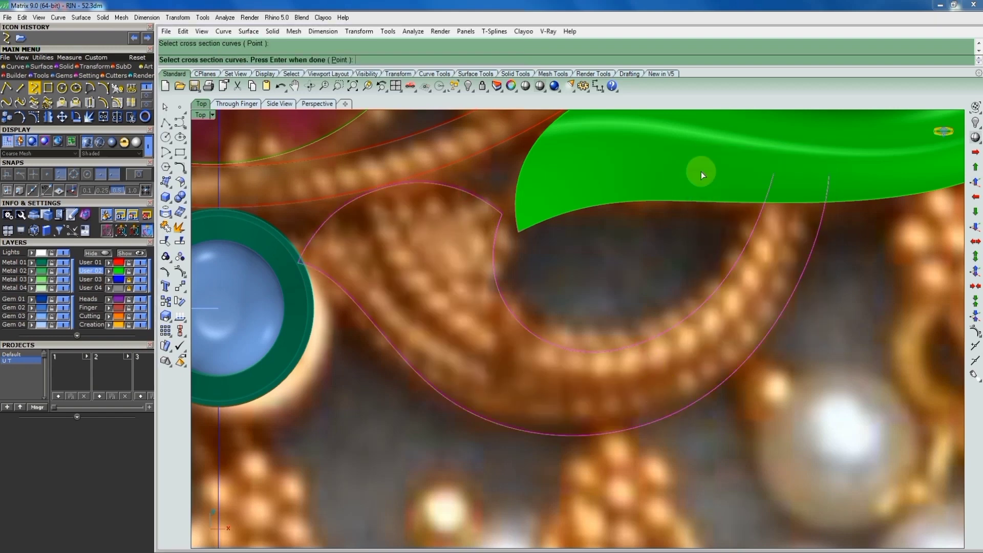
{"action": "key", "text": "Return"}
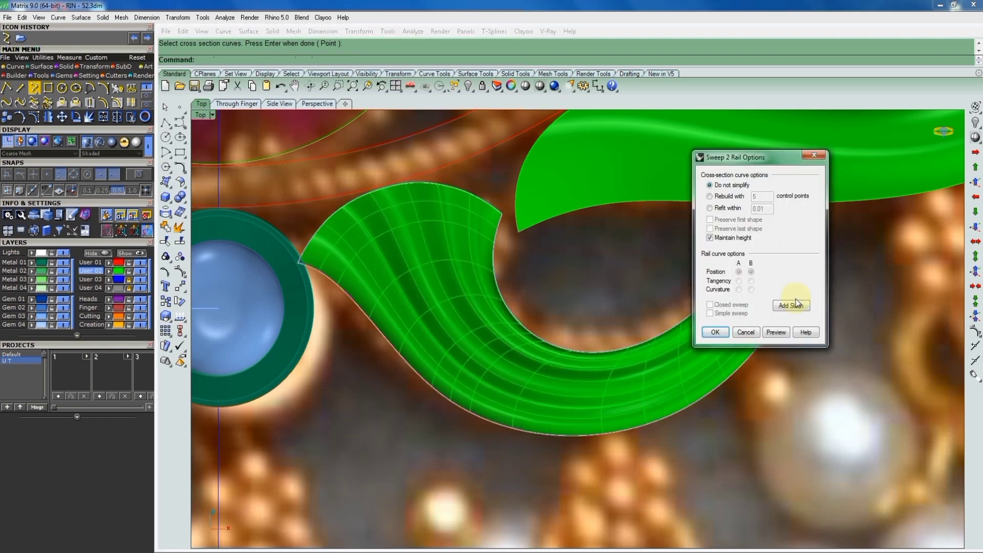
{"action": "left_click", "coordinate": [715, 332]}
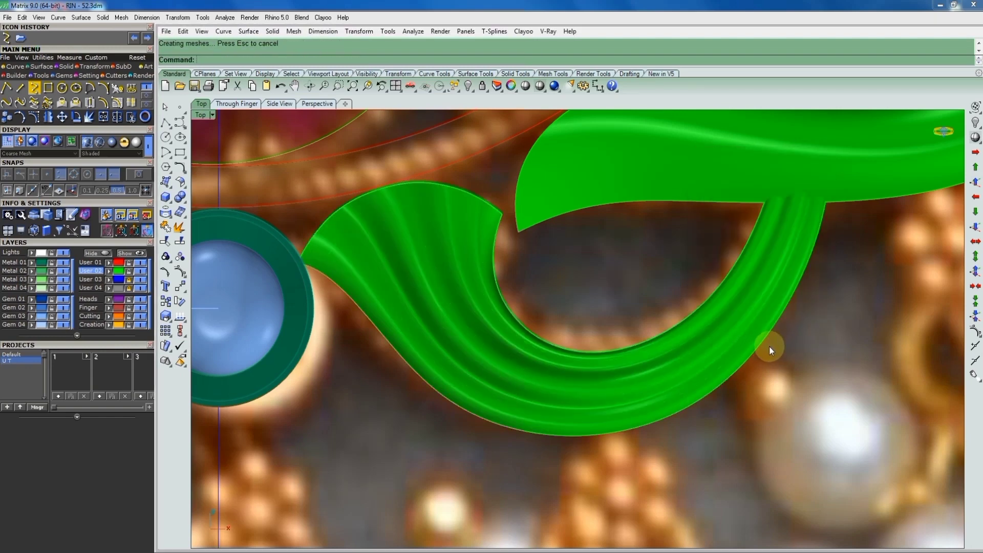
{"action": "key", "text": "ctrl+z"}
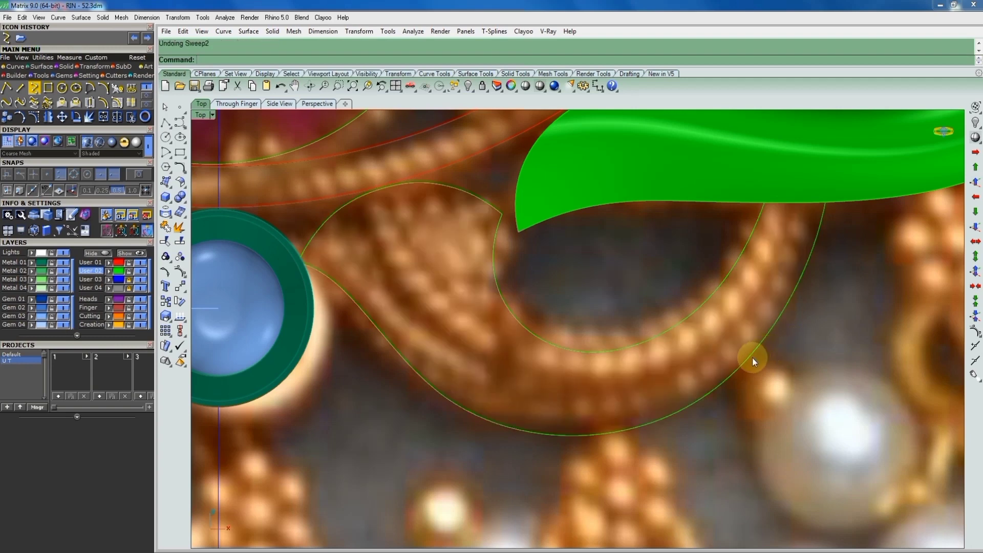
Re-sweep the rails with two cross-sections and one added slash to create the scroll
{"action": "key", "text": "Return"}
{"action": "left_click", "coordinate": [752, 358]}
{"action": "left_click", "coordinate": [697, 314]}
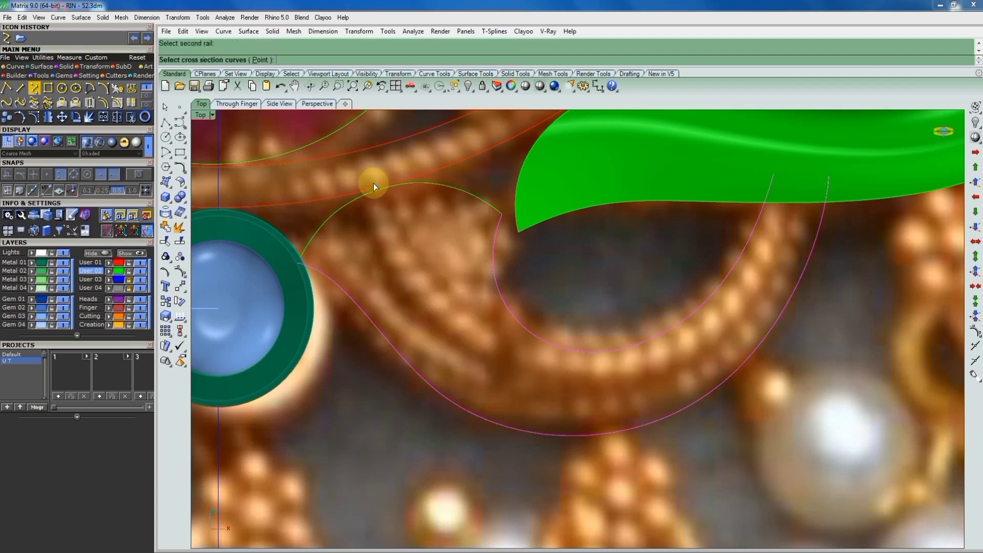
{"action": "left_click", "coordinate": [416, 184]}
{"action": "left_click", "coordinate": [786, 173]}
{"action": "key", "text": "Return"}
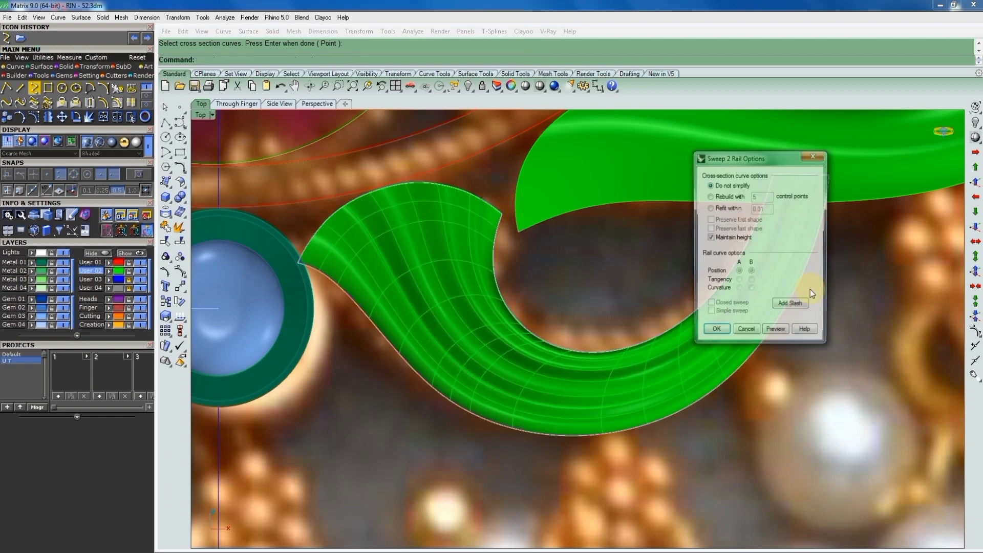
{"action": "left_click", "coordinate": [794, 306]}
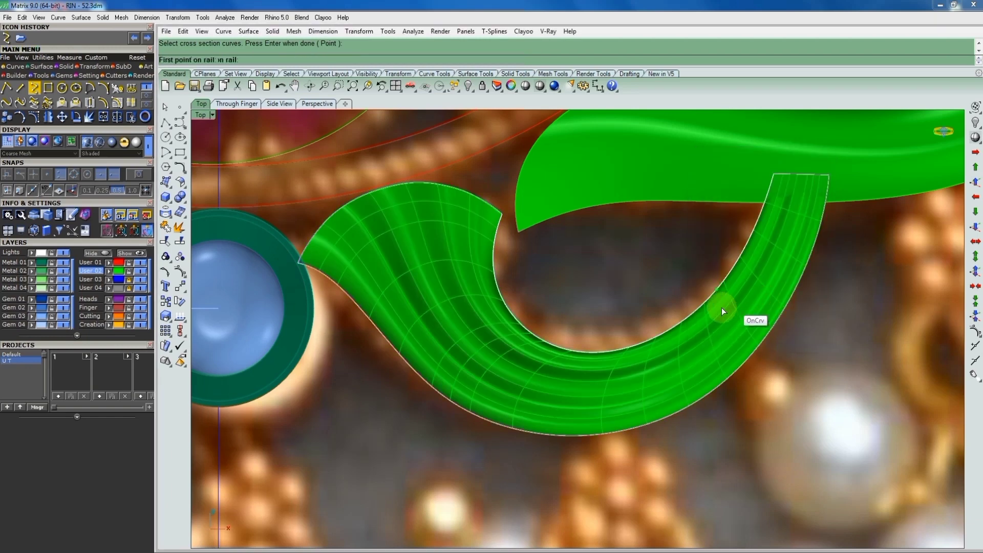
{"action": "left_click", "coordinate": [680, 324]}
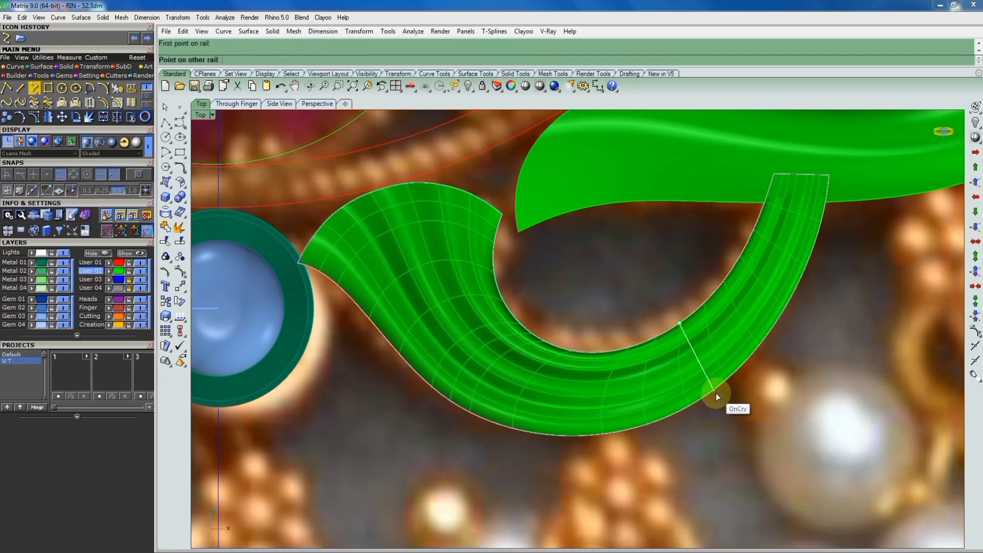
{"action": "left_click", "coordinate": [714, 390]}
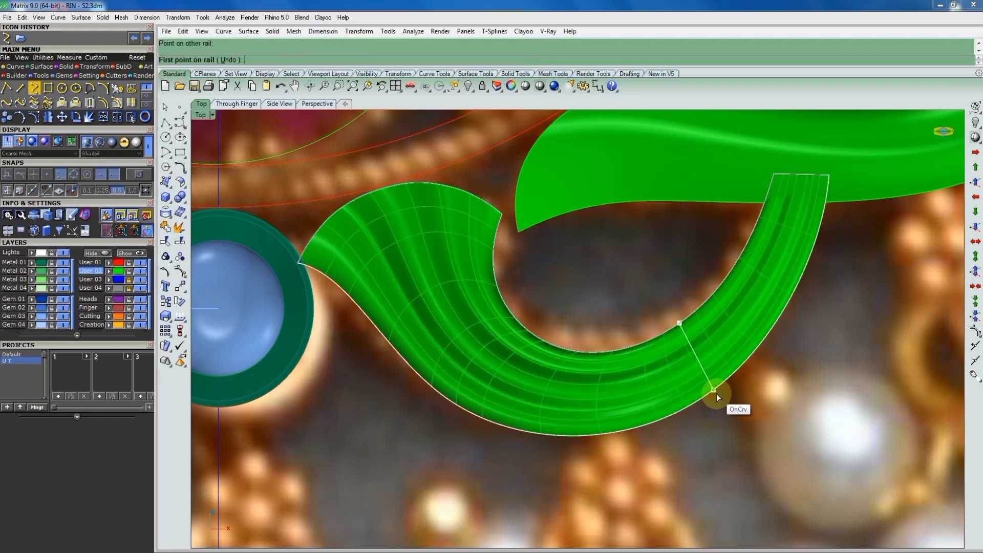
{"action": "right_click", "coordinate": [755, 267]}
{"action": "left_click", "coordinate": [715, 332]}
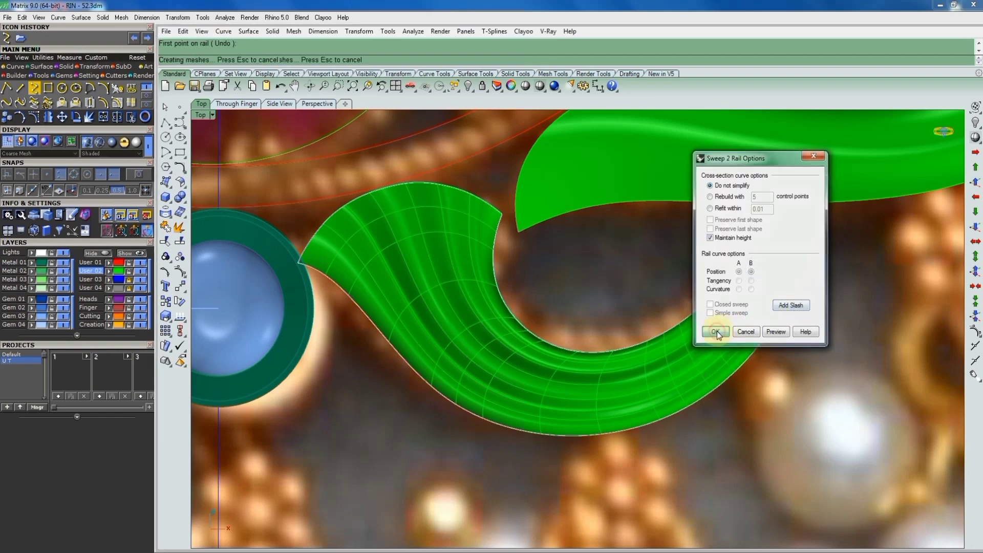
{"action": "scroll", "coordinate": [708, 330], "scroll_direction": "down", "scroll_amount": 5}
Bring the pendant top into view and select two traced guide curves there
{"action": "scroll", "coordinate": [707, 330], "scroll_direction": "down", "scroll_amount": 2}
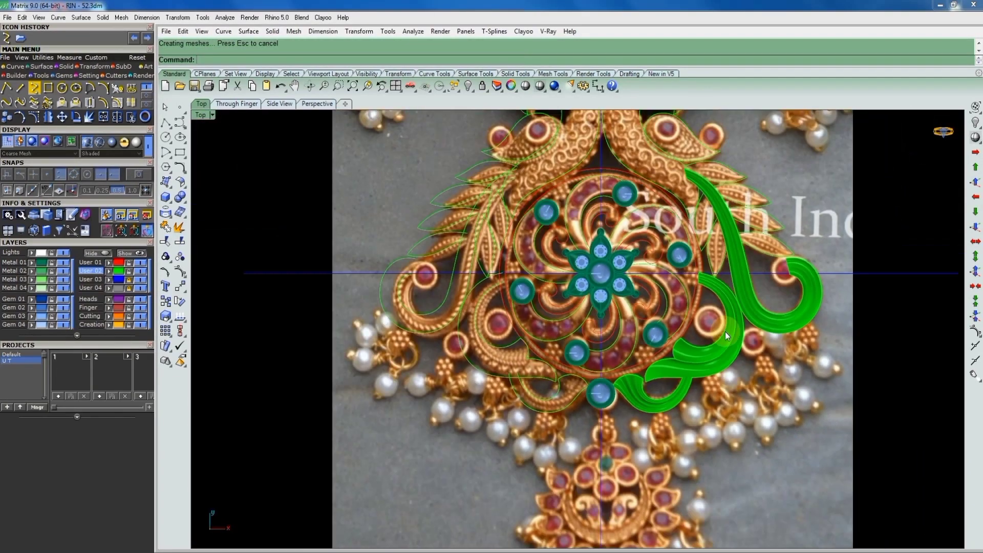
{"action": "scroll", "coordinate": [725, 331], "scroll_direction": "up", "scroll_amount": 2}
{"action": "scroll", "coordinate": [687, 216], "scroll_direction": "up", "scroll_amount": 1}
{"action": "right_click_drag", "start_coordinate": [687, 216], "coordinate": [714, 325]}
{"action": "scroll", "coordinate": [648, 205], "scroll_direction": "up", "scroll_amount": 3}
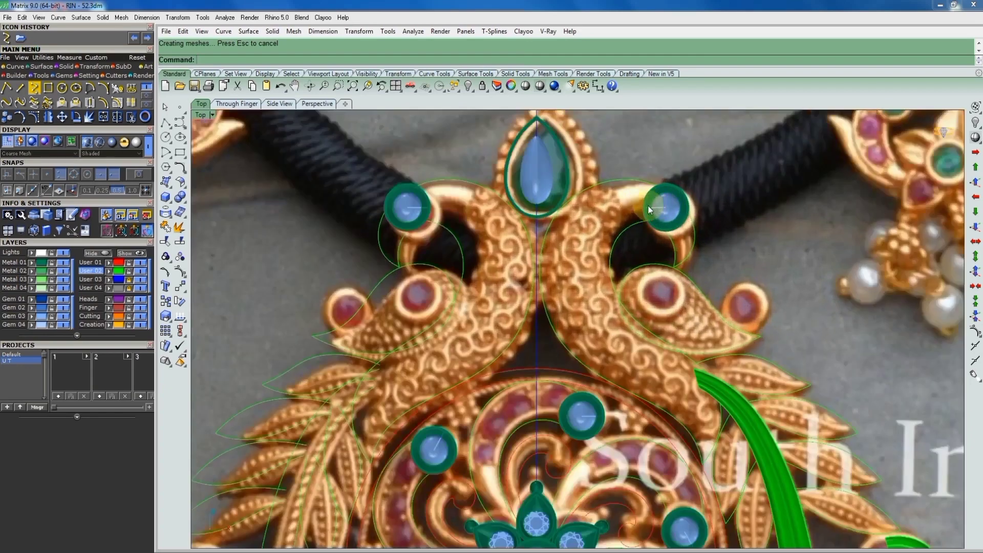
{"action": "left_click", "coordinate": [629, 225]}
{"action": "scroll", "coordinate": [632, 182], "scroll_direction": "down", "scroll_amount": 2}
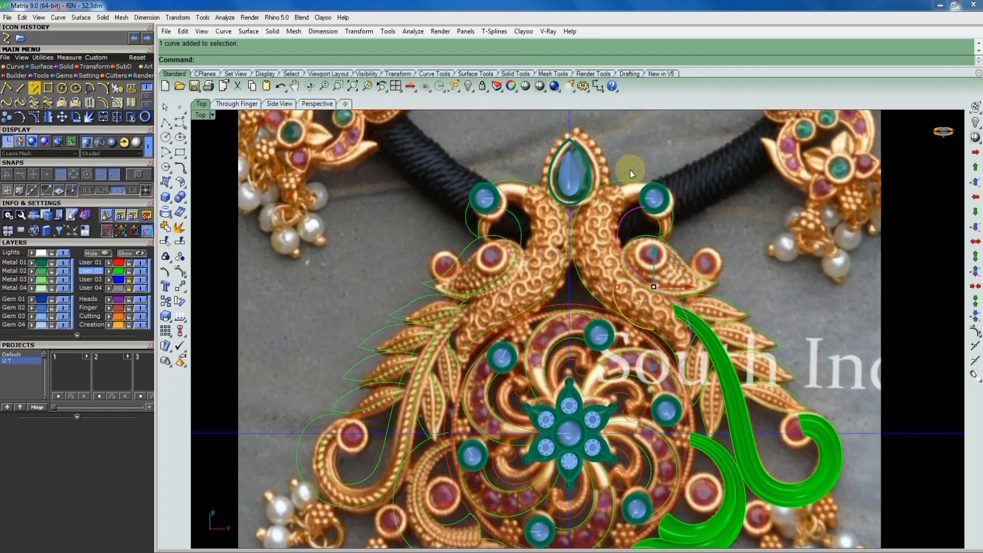
{"action": "left_click", "coordinate": [611, 221], "text": "shift"}
{"action": "scroll", "coordinate": [637, 202], "scroll_direction": "up", "scroll_amount": 1}
{"action": "scroll", "coordinate": [661, 168], "scroll_direction": "up", "scroll_amount": 1}
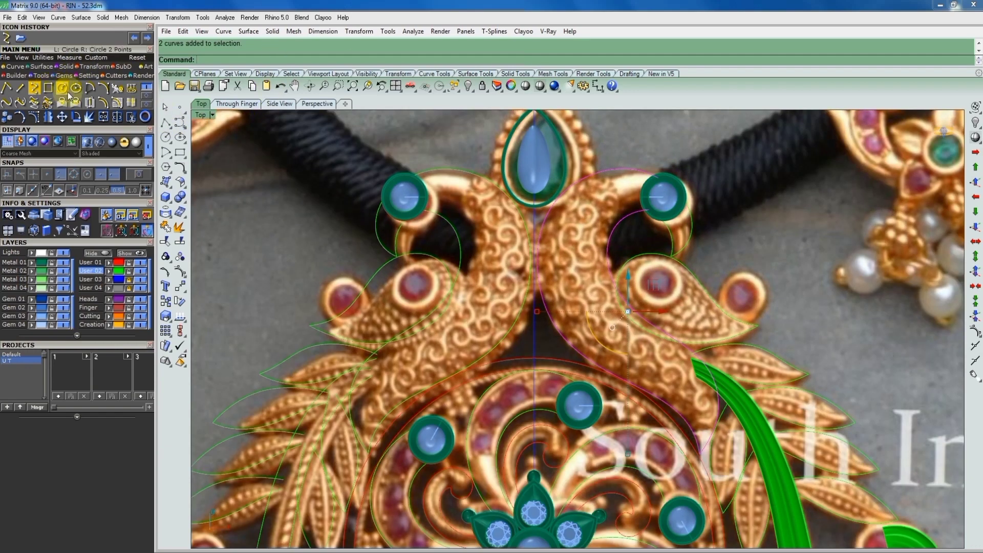
Trace an interpolated curve starting and ending at the upper-right gem
{"action": "left_click", "coordinate": [34, 88]}
{"action": "scroll", "coordinate": [661, 205], "scroll_direction": "up", "scroll_amount": 2}
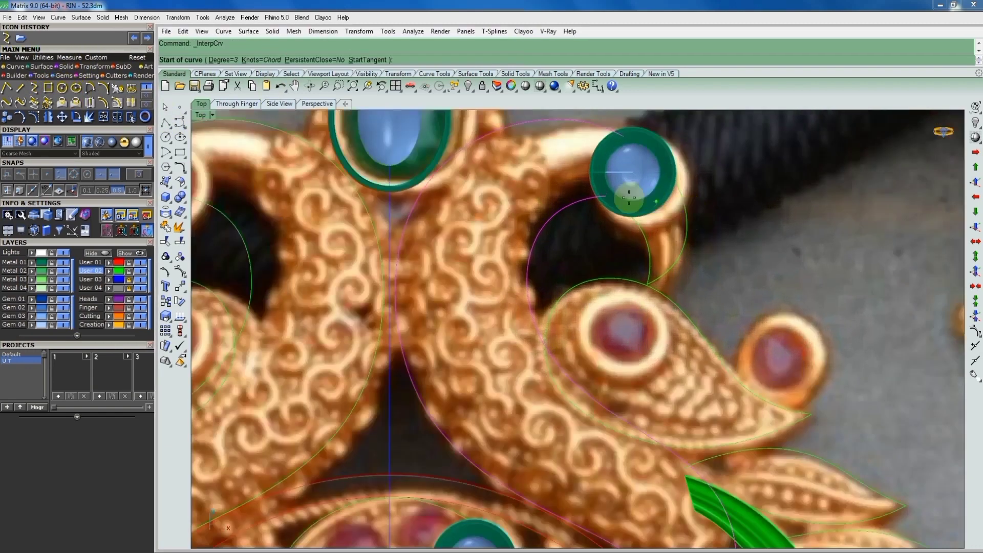
{"action": "scroll", "coordinate": [609, 192], "scroll_direction": "up", "scroll_amount": 4}
{"action": "left_click", "coordinate": [617, 203]}
{"action": "scroll", "coordinate": [643, 193], "scroll_direction": "down", "scroll_amount": 1}
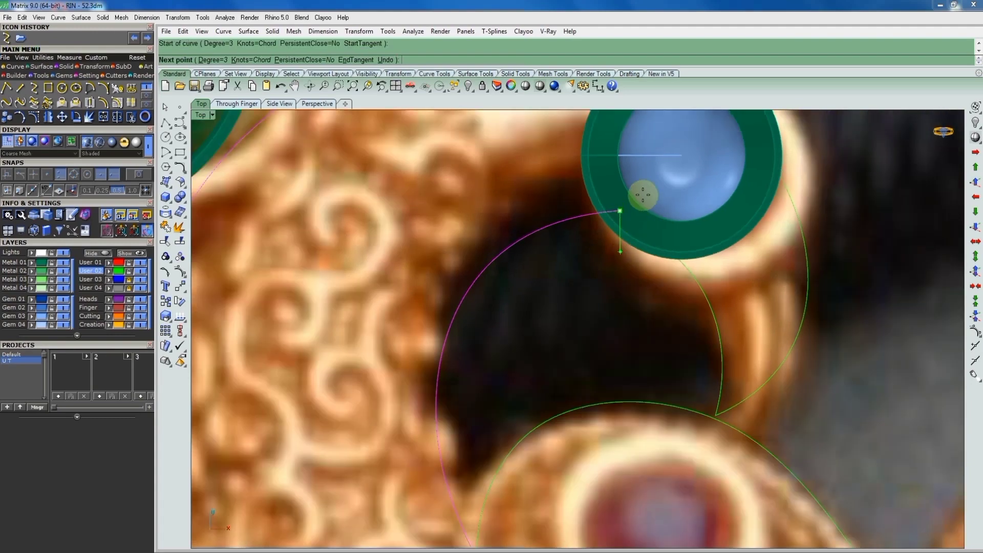
{"action": "scroll", "coordinate": [658, 157], "scroll_direction": "down", "scroll_amount": 4}
{"action": "scroll", "coordinate": [659, 157], "scroll_direction": "up", "scroll_amount": 2}
{"action": "scroll", "coordinate": [646, 154], "scroll_direction": "up", "scroll_amount": 2}
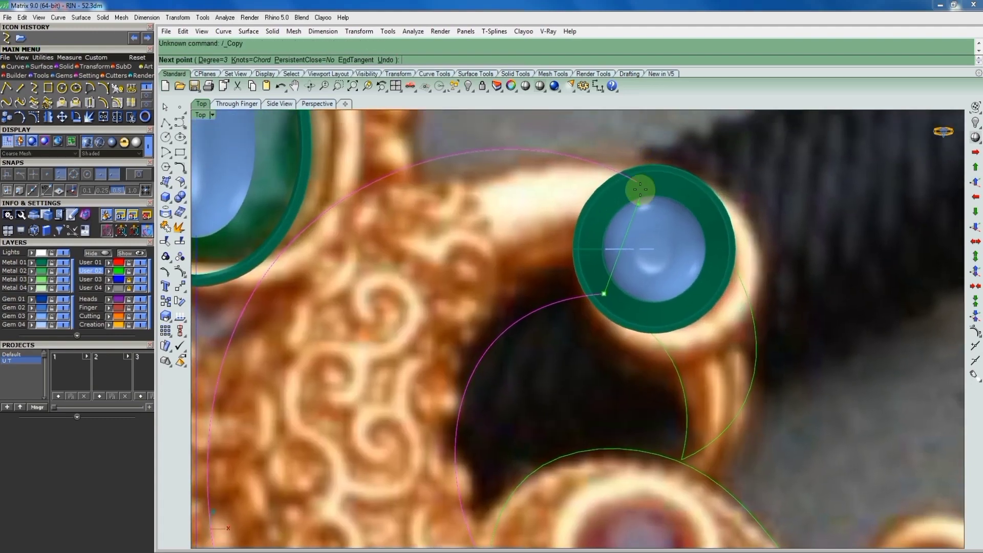
{"action": "left_click", "coordinate": [638, 185]}
{"action": "key", "text": "Return"}
{"action": "scroll", "coordinate": [681, 193], "scroll_direction": "down", "scroll_amount": 3}
{"action": "scroll", "coordinate": [666, 188], "scroll_direction": "down", "scroll_amount": 3}
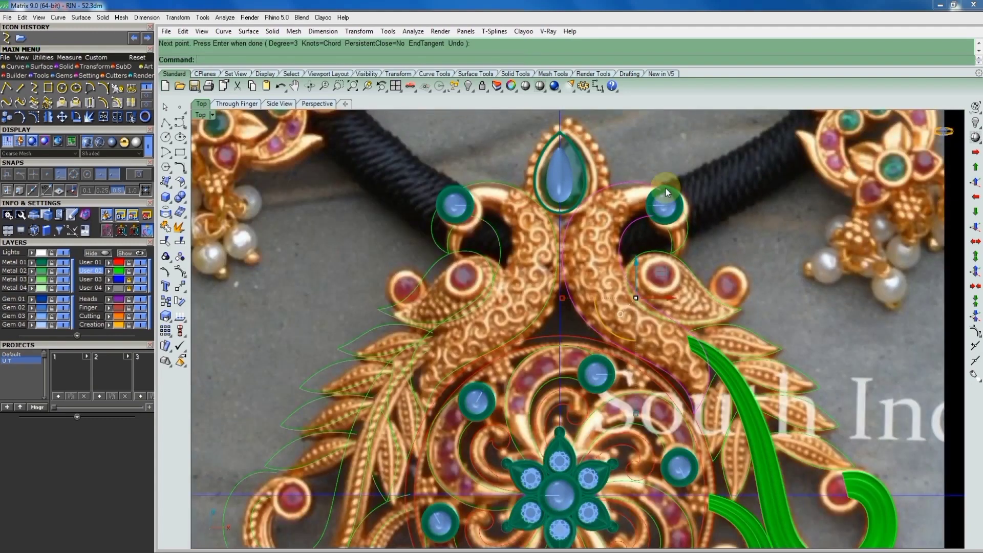
{"action": "scroll", "coordinate": [611, 306], "scroll_direction": "up", "scroll_amount": 3}
Trace a second interpolated curve from the peacock head down along its neck
{"action": "key", "text": "Return"}
{"action": "key", "text": "Return"}
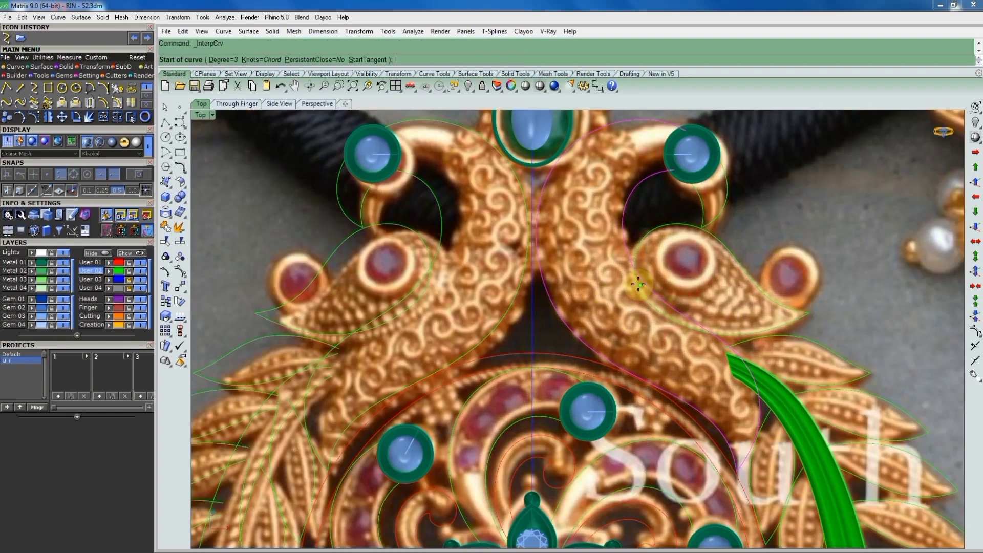
{"action": "scroll", "coordinate": [637, 287], "scroll_direction": "up", "scroll_amount": 2}
{"action": "left_click", "coordinate": [638, 271]}
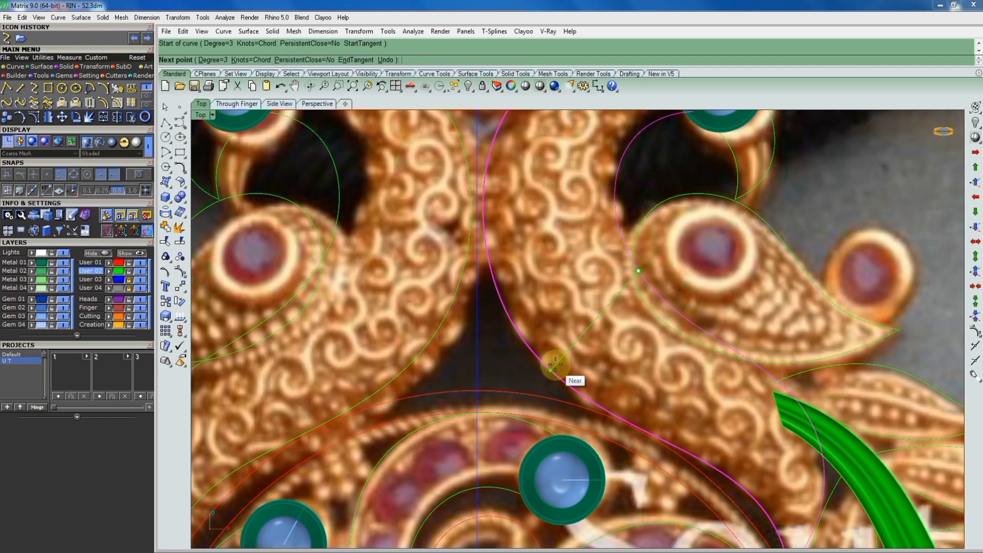
{"action": "left_click", "coordinate": [556, 366]}
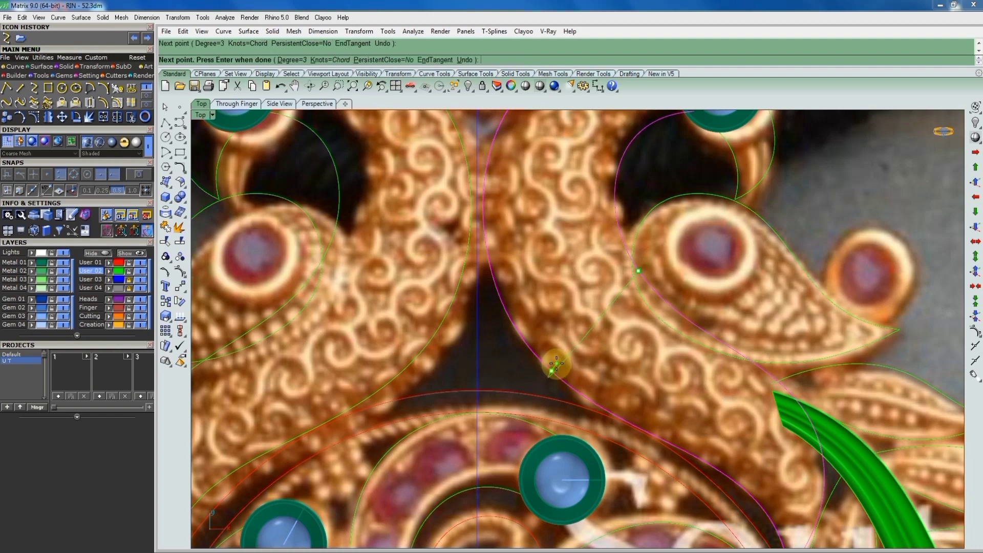
{"action": "left_click", "coordinate": [568, 353]}
{"action": "scroll", "coordinate": [576, 349], "scroll_direction": "down", "scroll_amount": 3}
{"action": "key", "text": "Return"}
Select the arc beside the upper-right gem, show its control points, and select two
{"action": "scroll", "coordinate": [630, 230], "scroll_direction": "up", "scroll_amount": 3}
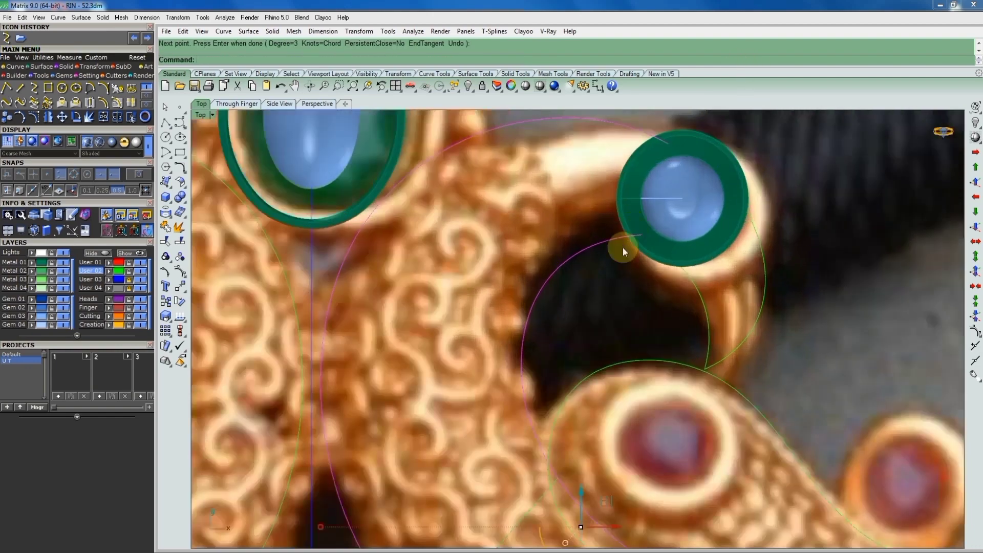
{"action": "left_click_drag", "start_coordinate": [594, 287], "coordinate": [724, 131]}
{"action": "scroll", "coordinate": [676, 193], "scroll_direction": "up", "scroll_amount": 1}
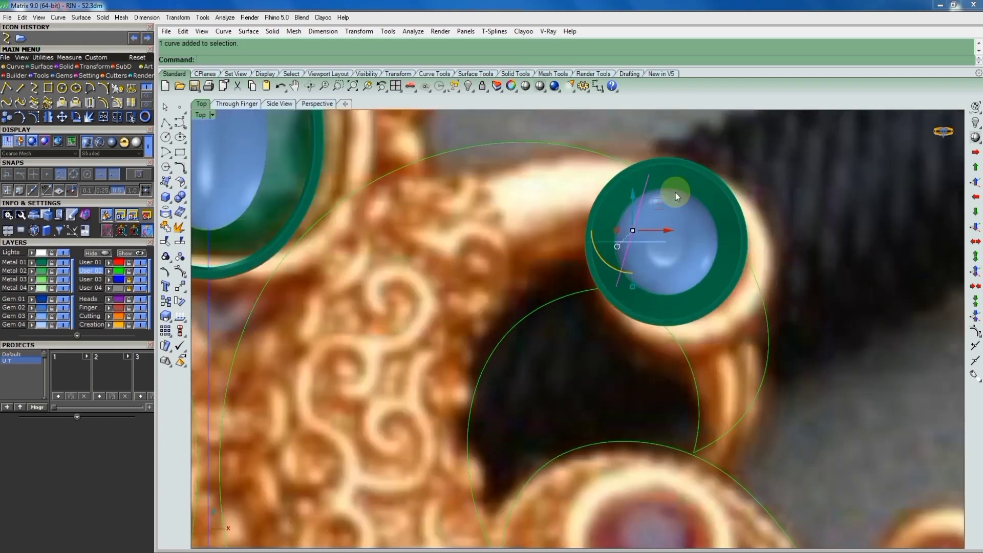
{"action": "key", "text": "F10"}
{"action": "scroll", "coordinate": [566, 184], "scroll_direction": "up", "scroll_amount": 1}
{"action": "left_click_drag", "start_coordinate": [566, 183], "coordinate": [674, 266]}
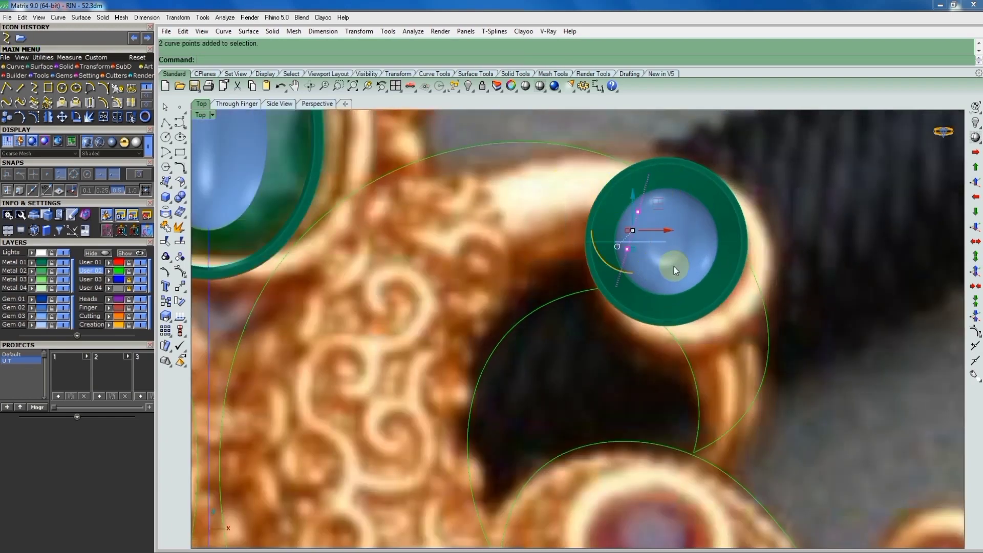
Hide the upper-right gem's bezel and return to the top-down view
{"action": "right_click_drag", "start_coordinate": [675, 268], "coordinate": [666, 286], "text": "ctrl+shift"}
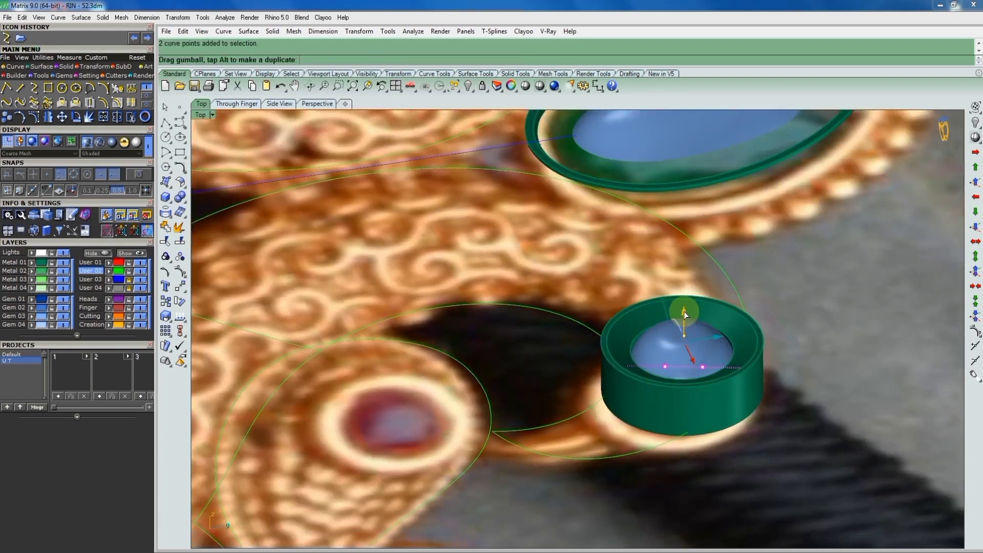
{"action": "scroll", "coordinate": [709, 300], "scroll_direction": "down", "scroll_amount": 2}
{"action": "left_click", "coordinate": [703, 353]}
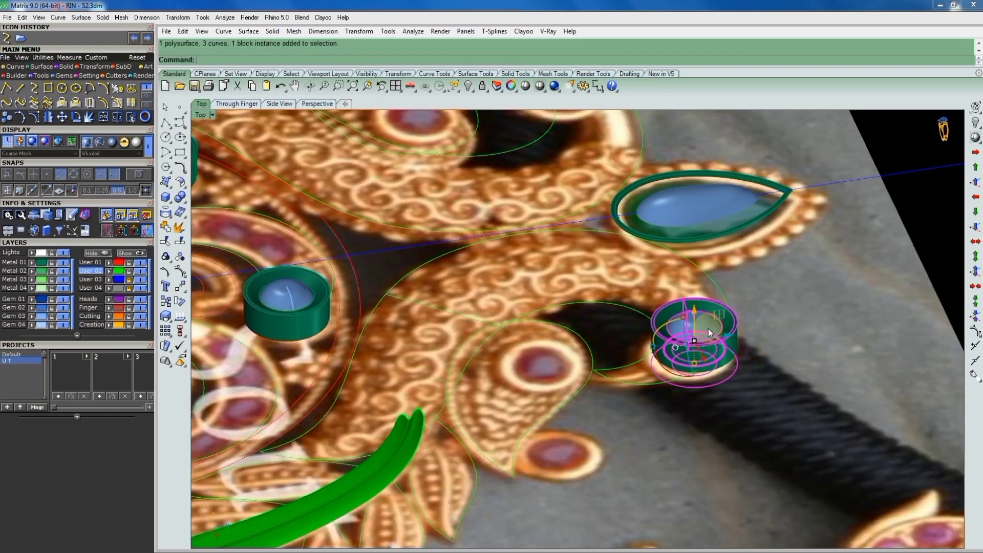
{"action": "key", "text": "ctrl+h"}
{"action": "key", "text": "Home"}
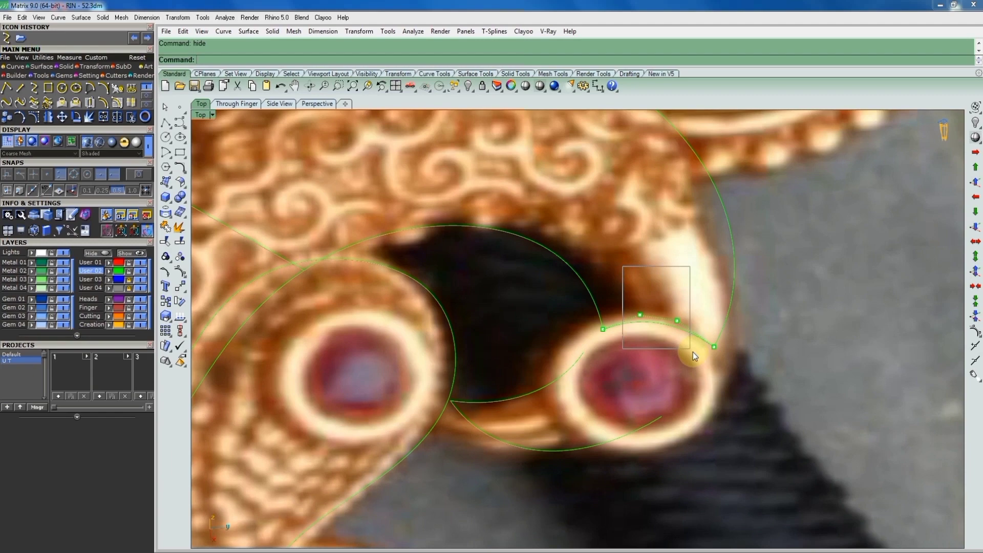
Move two curve points beside the red eye gem to follow the photo
{"action": "left_click_drag", "start_coordinate": [693, 352], "coordinate": [690, 353]}
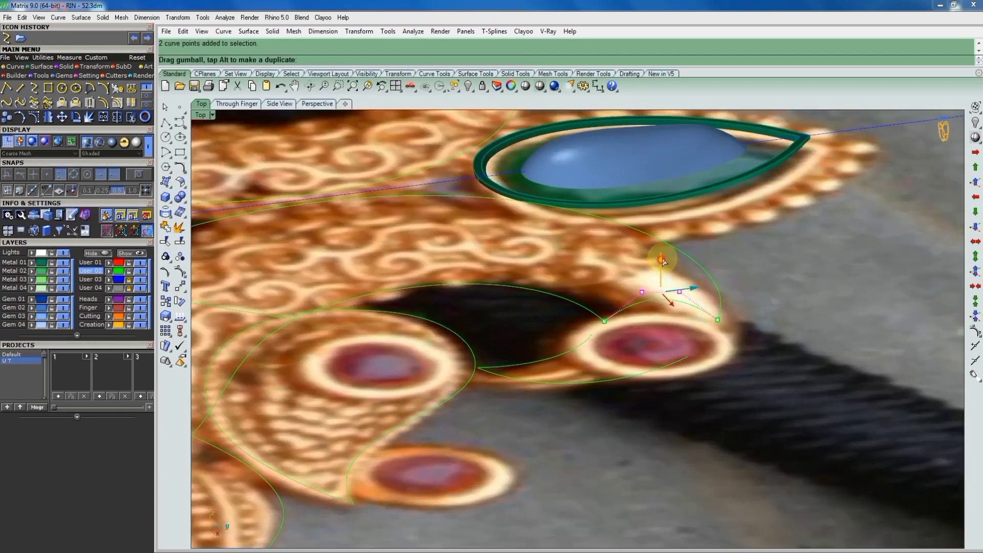
{"action": "left_click_drag", "start_coordinate": [663, 261], "coordinate": [663, 251]}
{"action": "scroll", "coordinate": [661, 306], "scroll_direction": "up", "scroll_amount": 1}
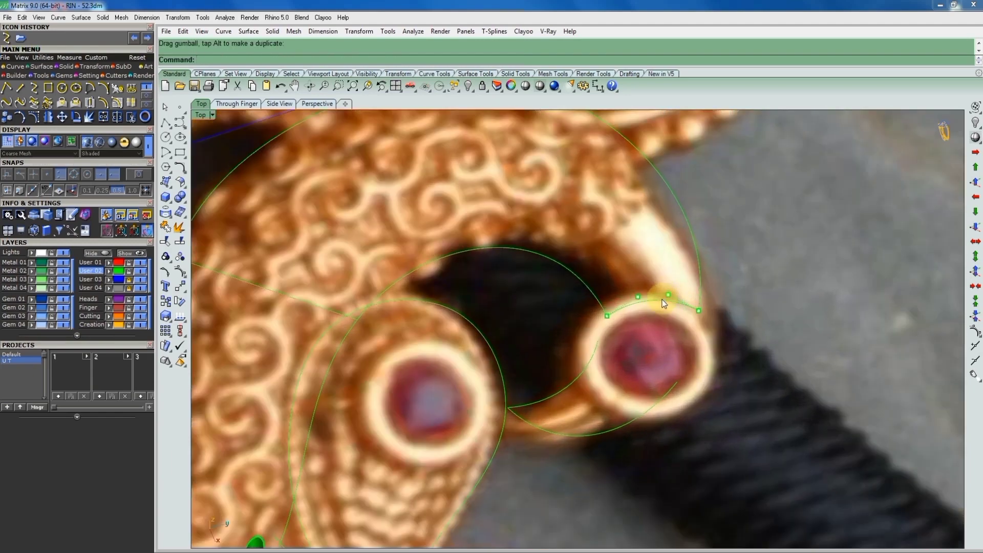
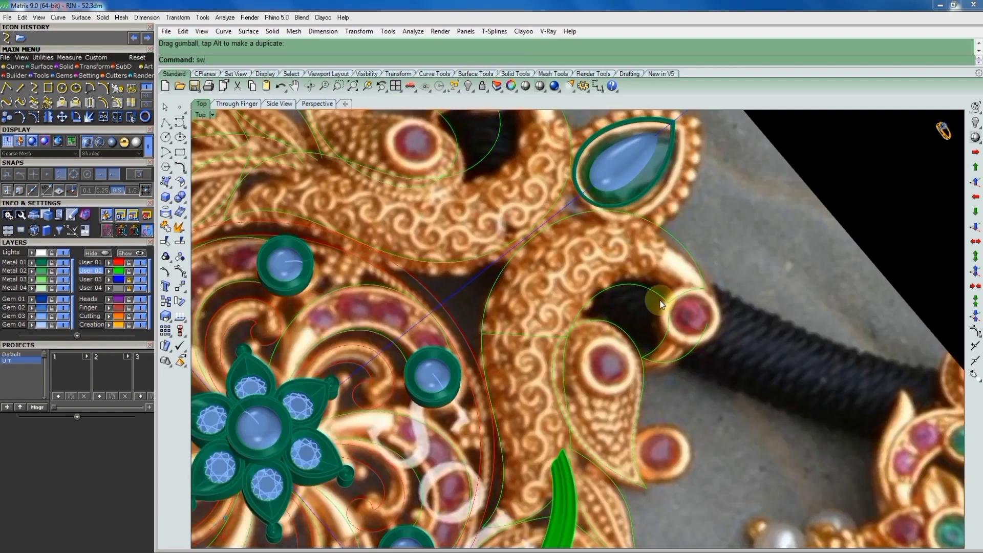
Two-rail sweep the neck scroll, picking both rail curves and the cross-section curve
{"action": "key", "text": "Return"}
{"action": "left_click", "coordinate": [658, 297]}
{"action": "left_click", "coordinate": [685, 240]}
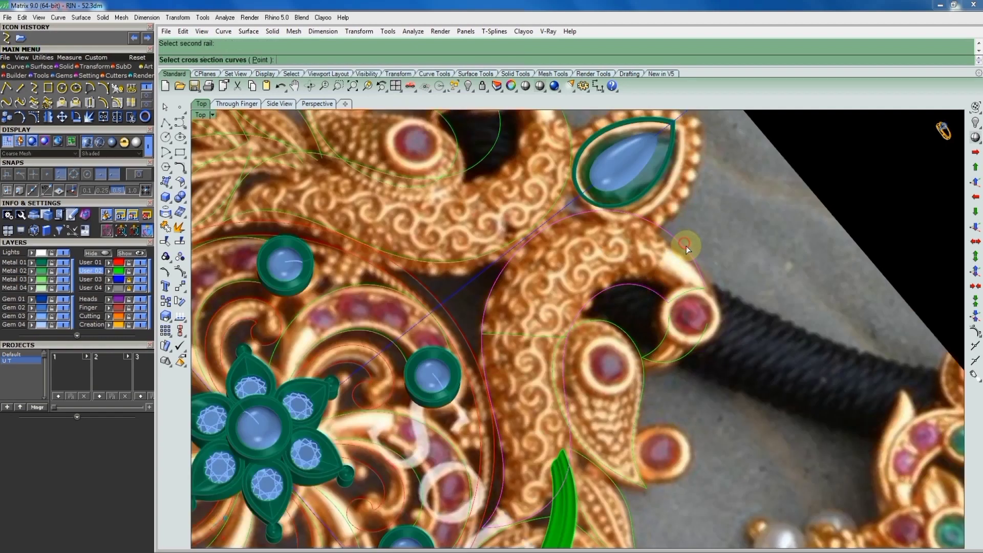
{"action": "left_click", "coordinate": [688, 293]}
{"action": "key", "text": "Return"}
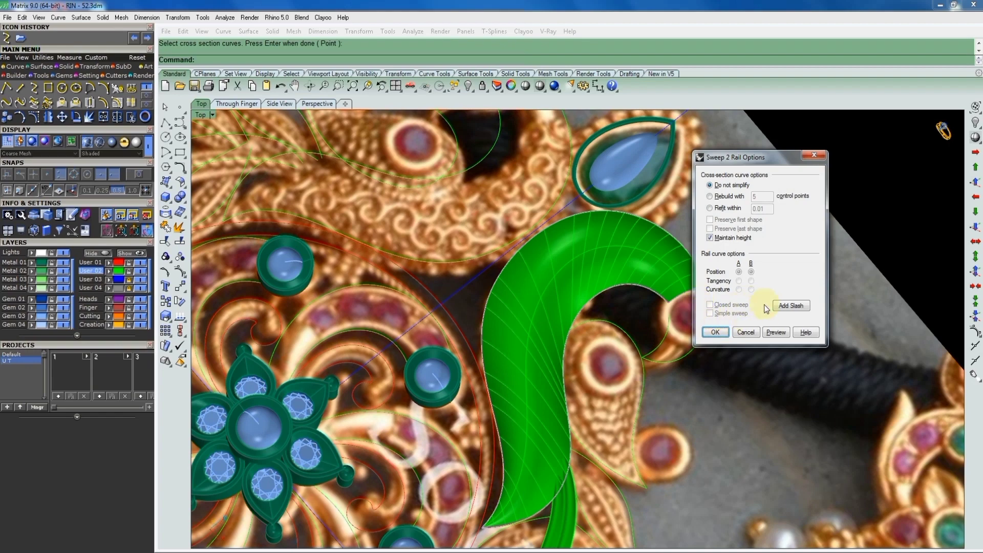
{"action": "key", "text": "Return"}
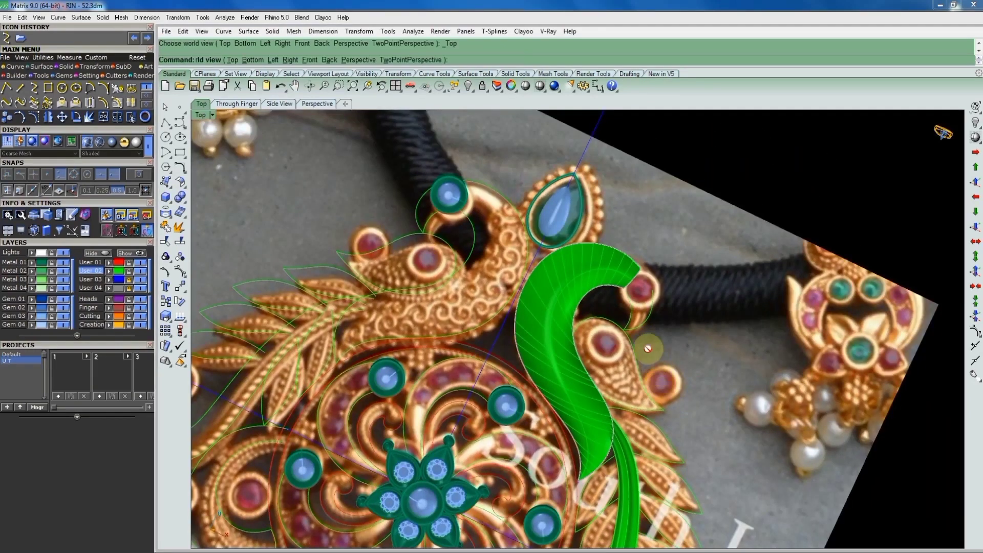
Add three alignment slashes across the rails and accept the neck scroll sweep
{"action": "left_click", "coordinate": [589, 325]}
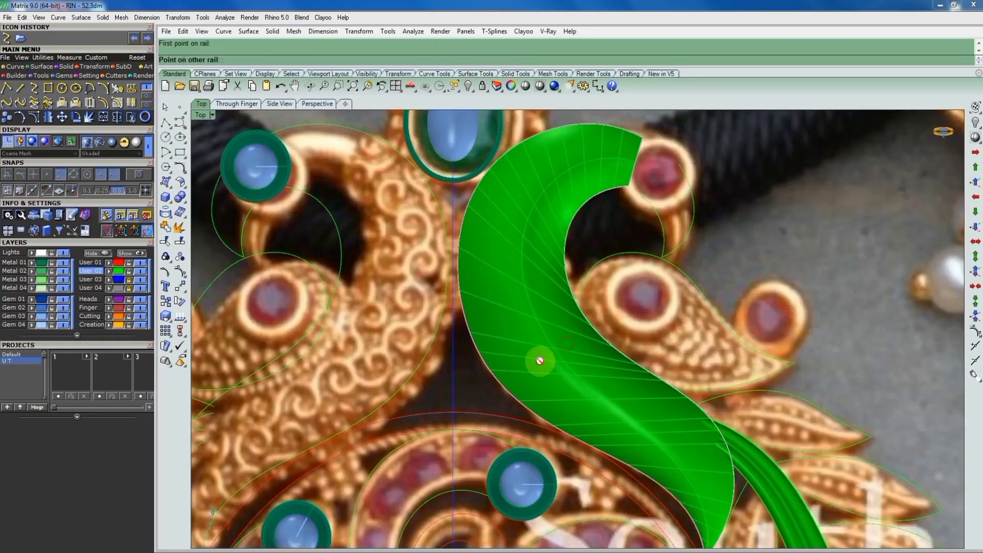
{"action": "left_click", "coordinate": [514, 404]}
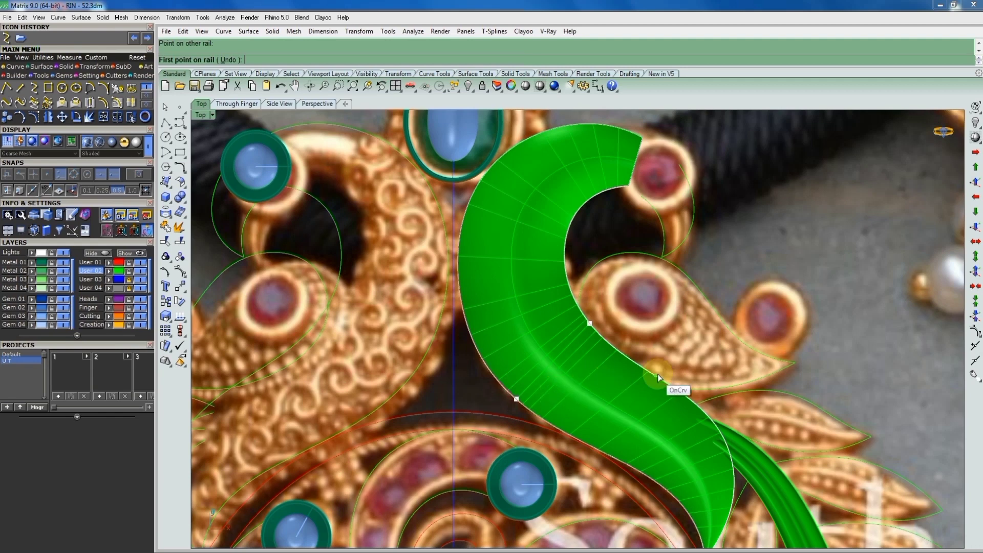
{"action": "left_click", "coordinate": [647, 472]}
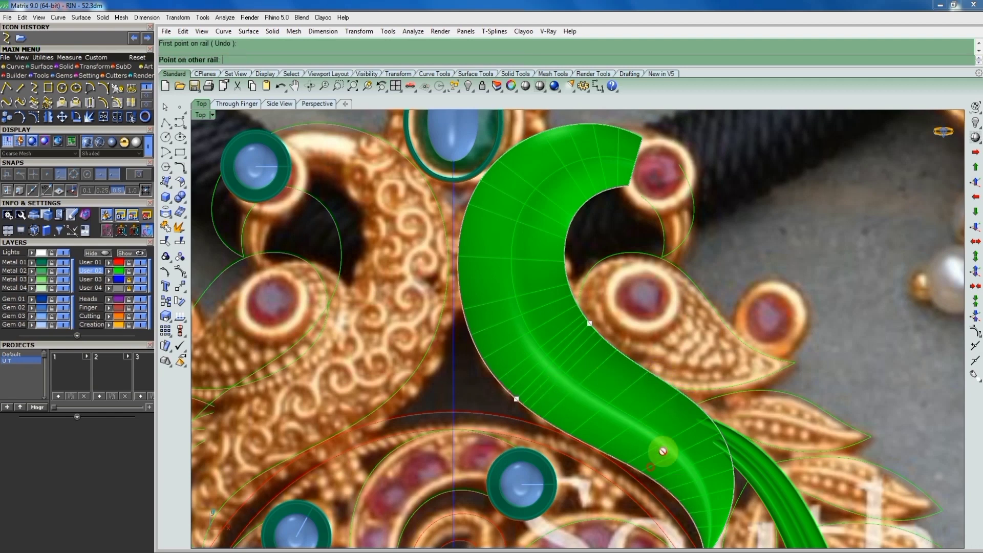
{"action": "left_click", "coordinate": [696, 404]}
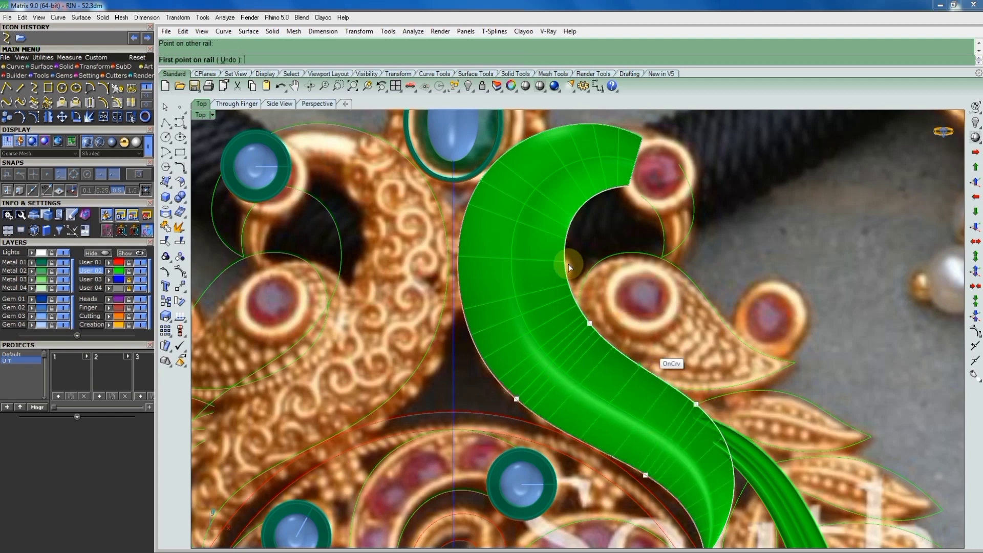
{"action": "left_click", "coordinate": [567, 234]}
{"action": "left_click", "coordinate": [484, 201]}
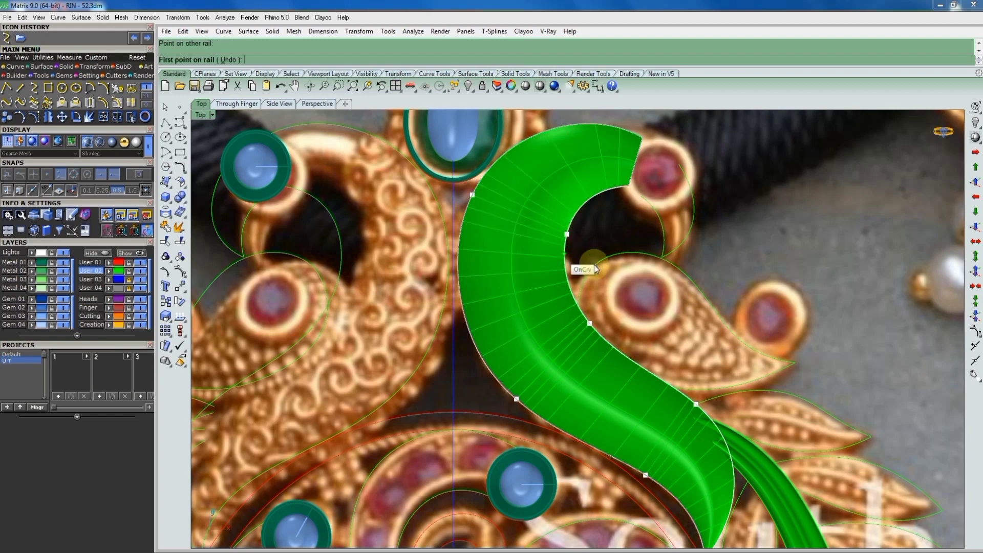
{"action": "key", "text": "Return"}
{"action": "left_click", "coordinate": [720, 336]}
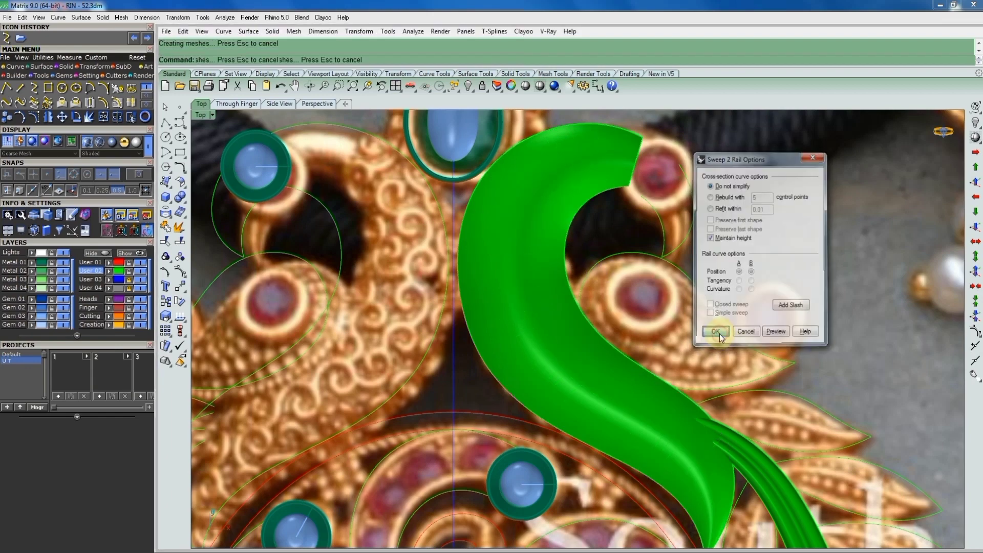
Select the rail curve at the scroll tip and show its control points
{"action": "mouse_move", "coordinate": [720, 334]}
{"action": "right_mouse_down"}
{"action": "mouse_move", "coordinate": [613, 239]}
{"action": "mouse_move", "coordinate": [723, 397]}
{"action": "right_mouse_up"}
{"action": "scroll", "coordinate": [723, 397], "scroll_direction": "up", "scroll_amount": 3}
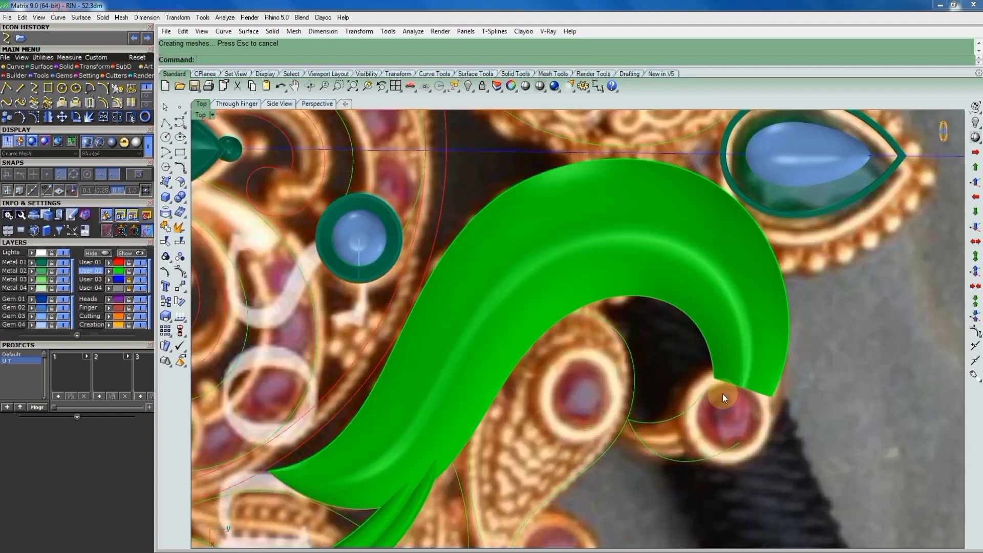
{"action": "left_click_drag", "start_coordinate": [775, 414], "coordinate": [800, 423]}
{"action": "key", "text": "F10"}
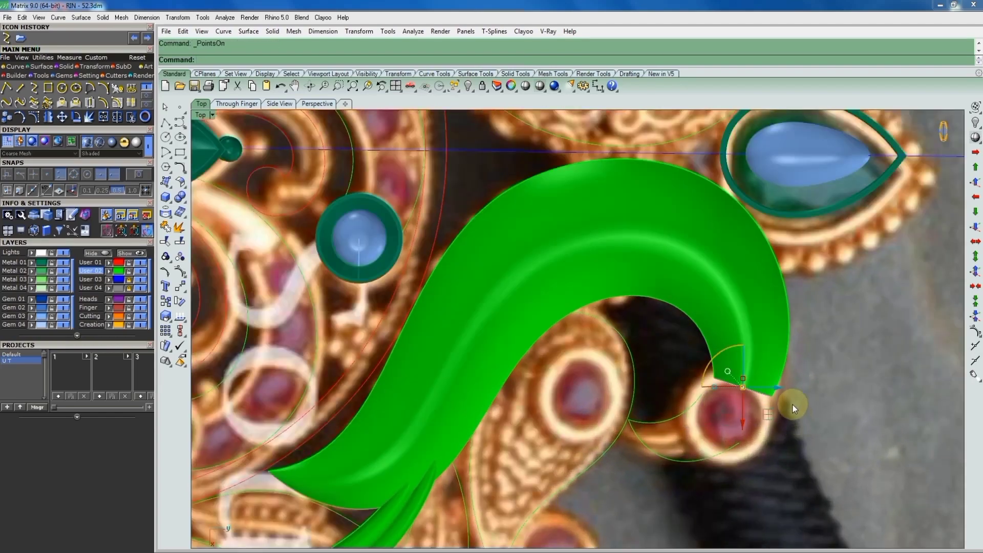
{"action": "scroll", "coordinate": [793, 404], "scroll_direction": "up", "scroll_amount": 3}
{"action": "scroll", "coordinate": [748, 394], "scroll_direction": "up", "scroll_amount": 3}
{"action": "scroll", "coordinate": [702, 389], "scroll_direction": "down", "scroll_amount": 2}
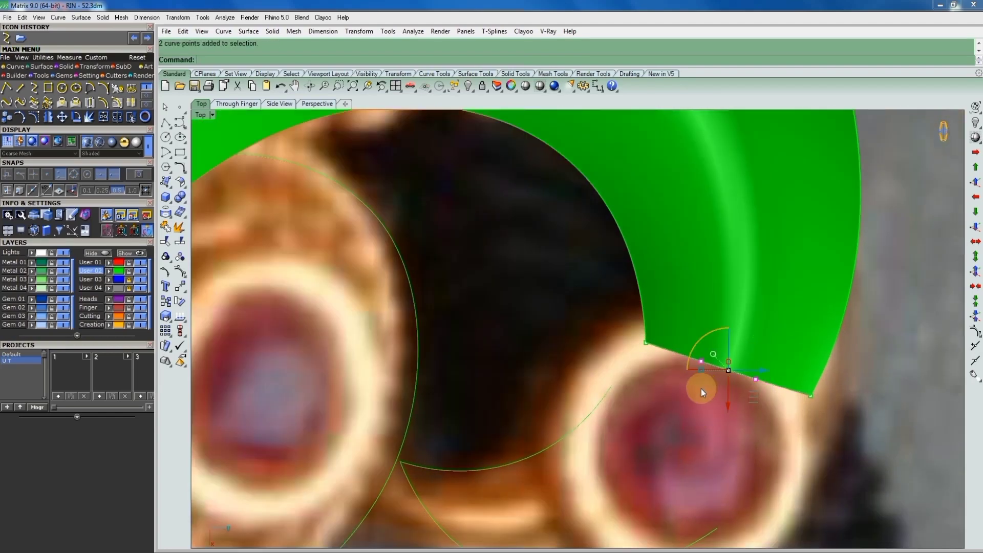
{"action": "mouse_move", "coordinate": [702, 389]}
{"action": "right_mouse_down"}
{"action": "mouse_move", "coordinate": [717, 388]}
{"action": "mouse_move", "coordinate": [714, 365]}
{"action": "right_mouse_up"}
{"action": "scroll", "coordinate": [696, 351], "scroll_direction": "up", "scroll_amount": 3}
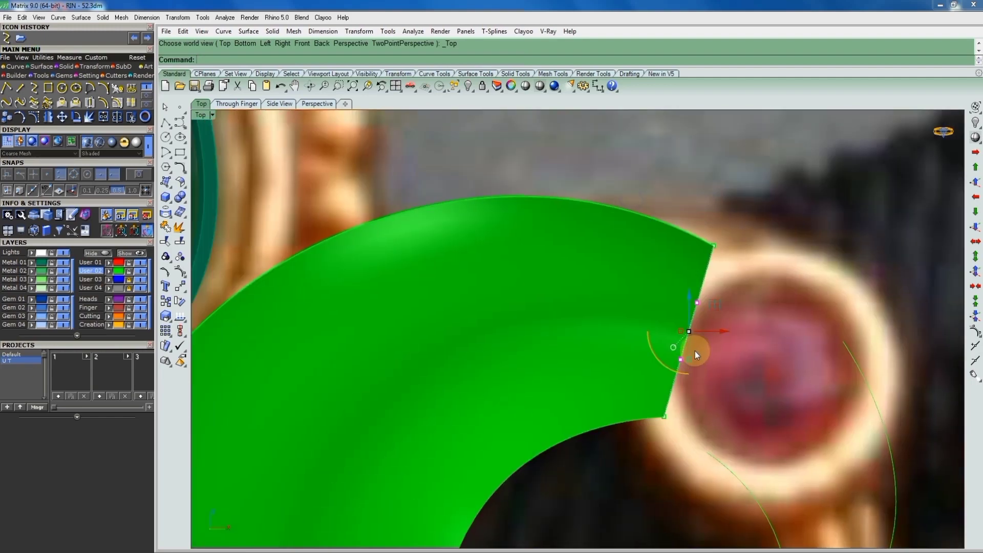
{"action": "scroll", "coordinate": [677, 355], "scroll_direction": "up", "scroll_amount": 2}
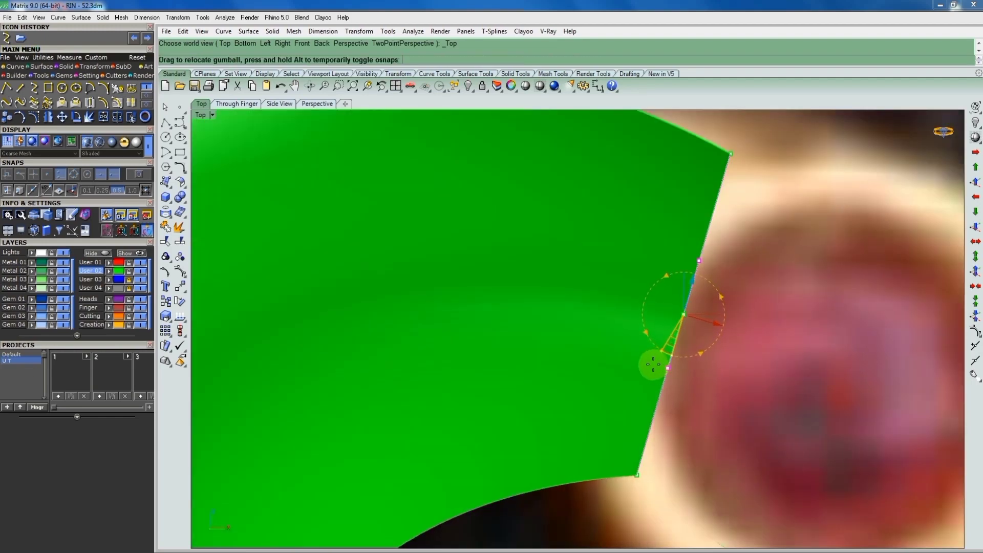
Lift the scroll tip's control points so the curl starts bending over the ruby
{"action": "mouse_move", "coordinate": [654, 365]}
{"action": "left_mouse_down"}
{"action": "mouse_move", "coordinate": [677, 370]}
{"action": "mouse_move", "coordinate": [667, 373]}
{"action": "left_mouse_up"}
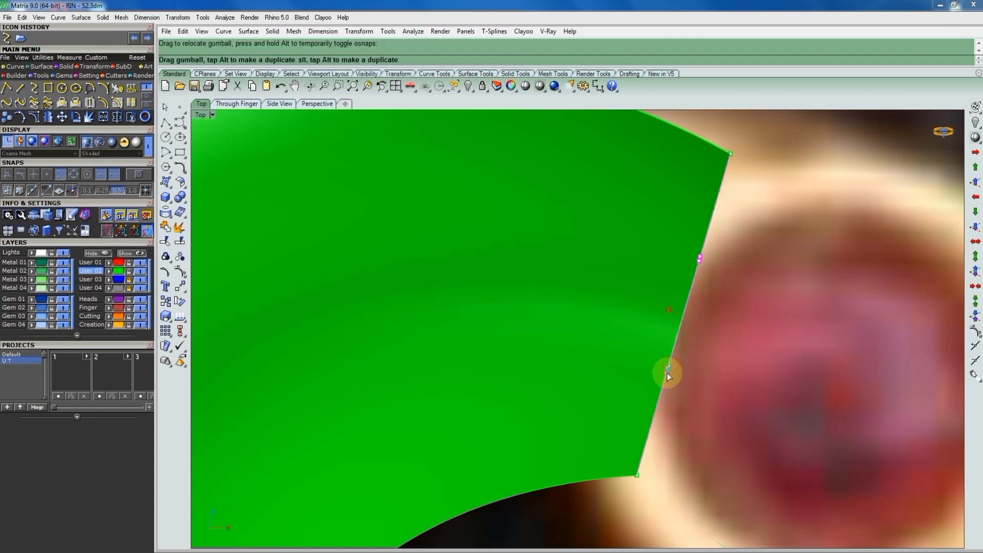
{"action": "scroll", "coordinate": [667, 386], "scroll_direction": "down", "scroll_amount": 3}
{"action": "right_click_drag", "start_coordinate": [691, 371], "coordinate": [606, 279]}
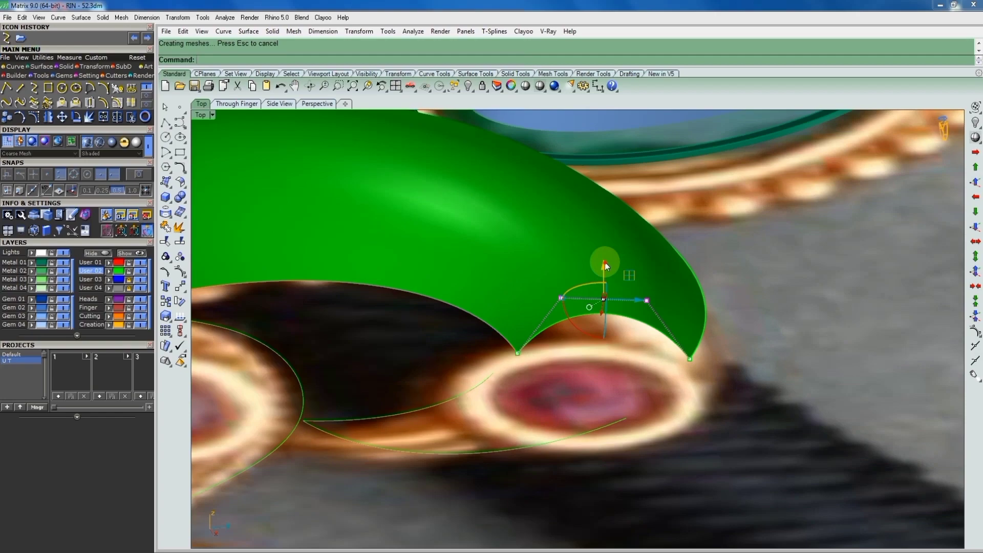
{"action": "left_click_drag", "start_coordinate": [604, 266], "coordinate": [623, 255]}
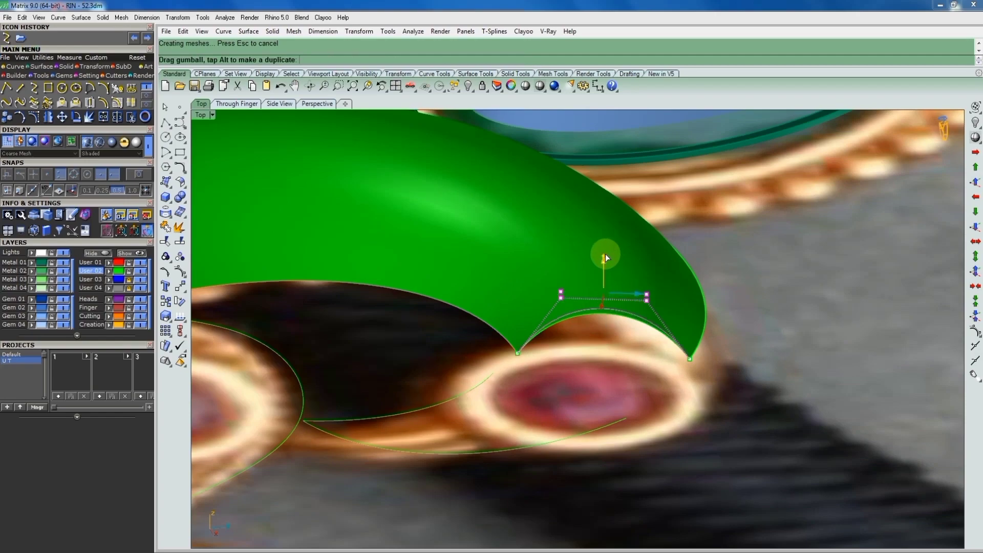
{"action": "scroll", "coordinate": [624, 255], "scroll_direction": "down", "scroll_amount": 5}
{"action": "right_click_drag", "start_coordinate": [624, 255], "coordinate": [620, 296]}
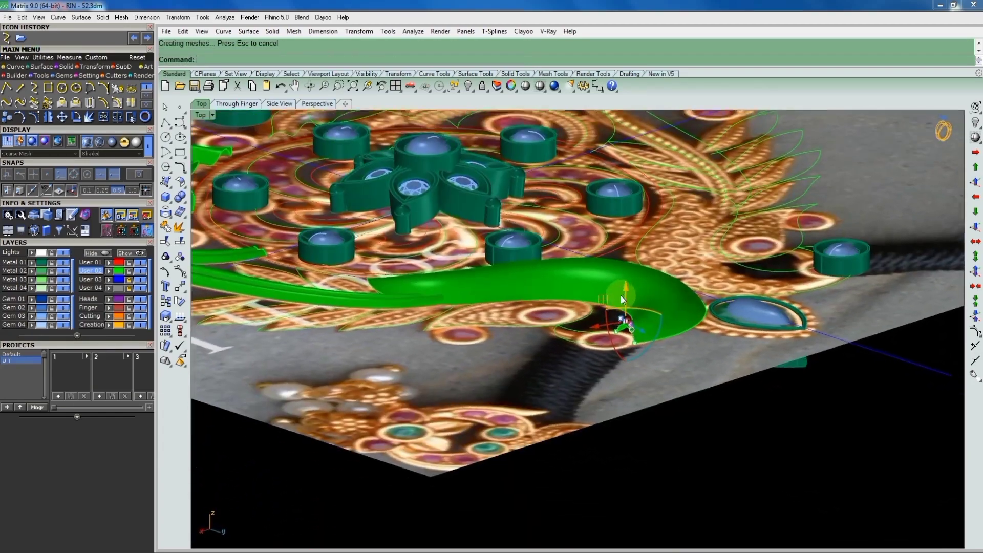
{"action": "scroll", "coordinate": [625, 296], "scroll_direction": "up", "scroll_amount": 5}
{"action": "scroll", "coordinate": [630, 356], "scroll_direction": "down", "scroll_amount": 3}
Fine-tune the tip points from low and high angled views until the curl sits right
{"action": "left_click_drag", "start_coordinate": [630, 356], "coordinate": [644, 345]}
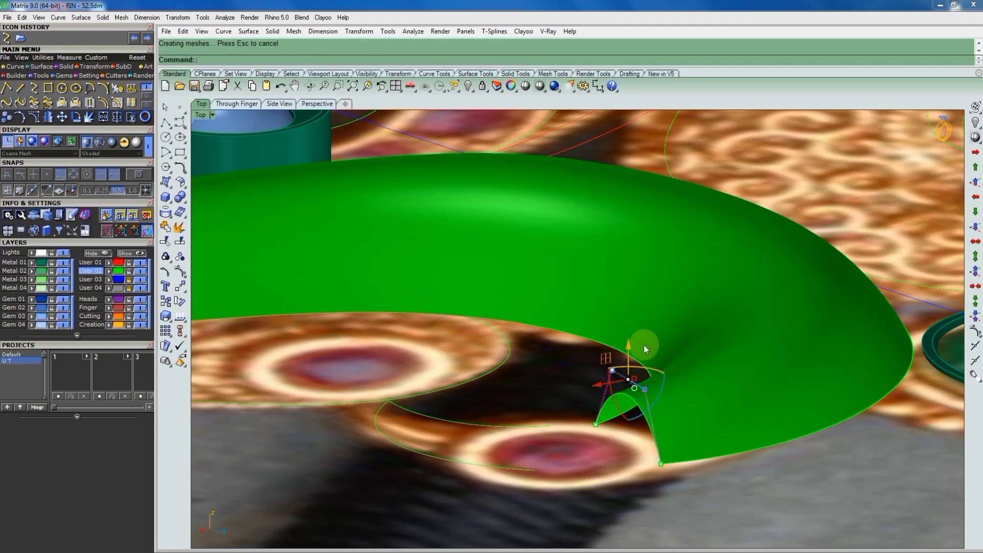
{"action": "scroll", "coordinate": [647, 342], "scroll_direction": "down", "scroll_amount": 2}
{"action": "right_click_drag", "start_coordinate": [647, 342], "coordinate": [441, 323]}
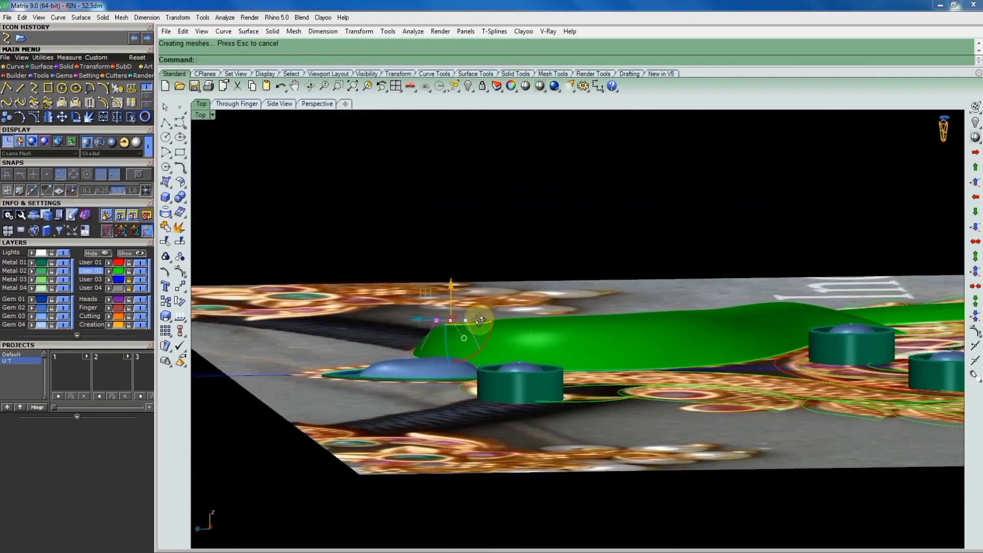
{"action": "mouse_move", "coordinate": [441, 323]}
{"action": "right_mouse_down"}
{"action": "mouse_move", "coordinate": [527, 391]}
{"action": "mouse_move", "coordinate": [766, 328]}
{"action": "right_mouse_up"}
{"action": "scroll", "coordinate": [684, 320], "scroll_direction": "up", "scroll_amount": 4}
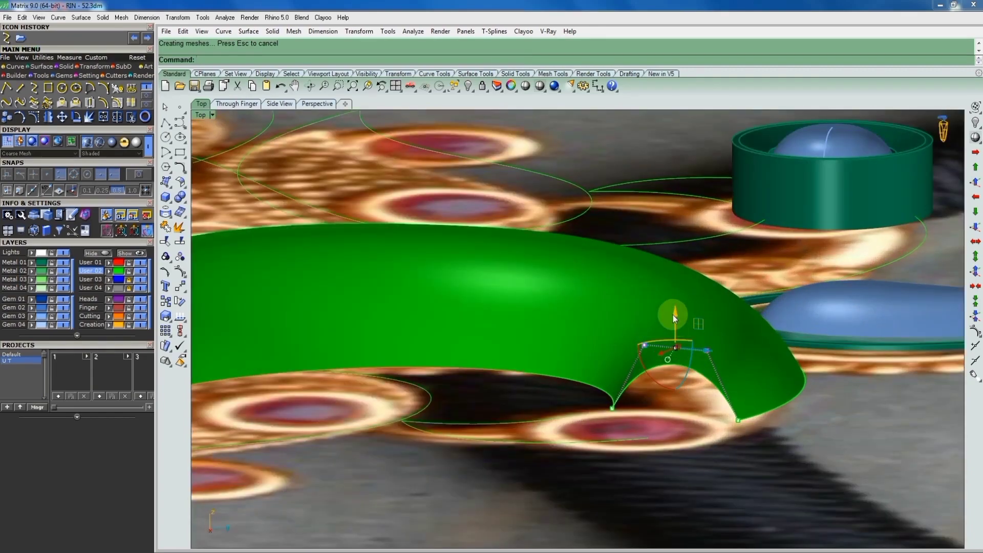
{"action": "left_click_drag", "start_coordinate": [673, 315], "coordinate": [674, 312]}
{"action": "scroll", "coordinate": [677, 321], "scroll_direction": "down", "scroll_amount": 3}
{"action": "mouse_move", "coordinate": [681, 320]}
{"action": "right_mouse_down"}
{"action": "mouse_move", "coordinate": [708, 421]}
{"action": "mouse_move", "coordinate": [753, 416]}
{"action": "mouse_move", "coordinate": [659, 388]}
{"action": "right_mouse_up"}
Unhide the round bezel gem setting at the scroll tip from the top view
{"action": "key", "text": "ctrl+F1"}
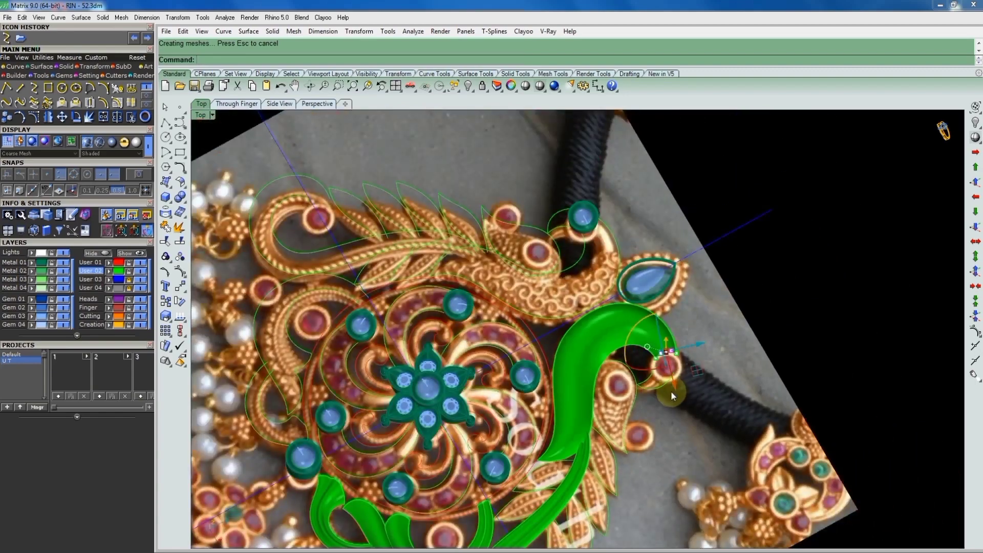
{"action": "scroll", "coordinate": [661, 322], "scroll_direction": "down", "scroll_amount": 3}
{"action": "scroll", "coordinate": [663, 274], "scroll_direction": "up", "scroll_amount": 3}
{"action": "scroll", "coordinate": [660, 245], "scroll_direction": "down", "scroll_amount": 3}
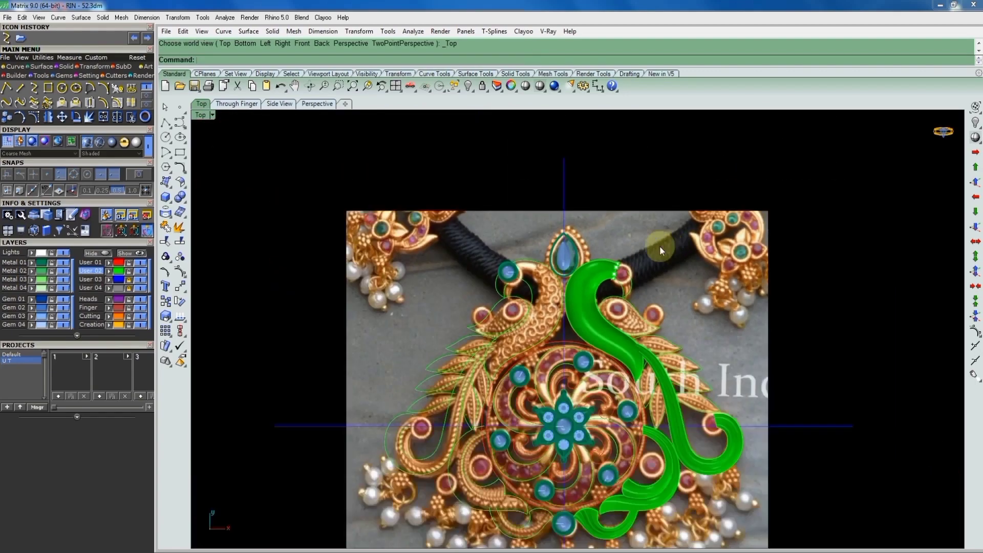
{"action": "scroll", "coordinate": [640, 239], "scroll_direction": "up", "scroll_amount": 4}
{"action": "scroll", "coordinate": [673, 238], "scroll_direction": "down", "scroll_amount": 3}
{"action": "scroll", "coordinate": [621, 266], "scroll_direction": "up", "scroll_amount": 3}
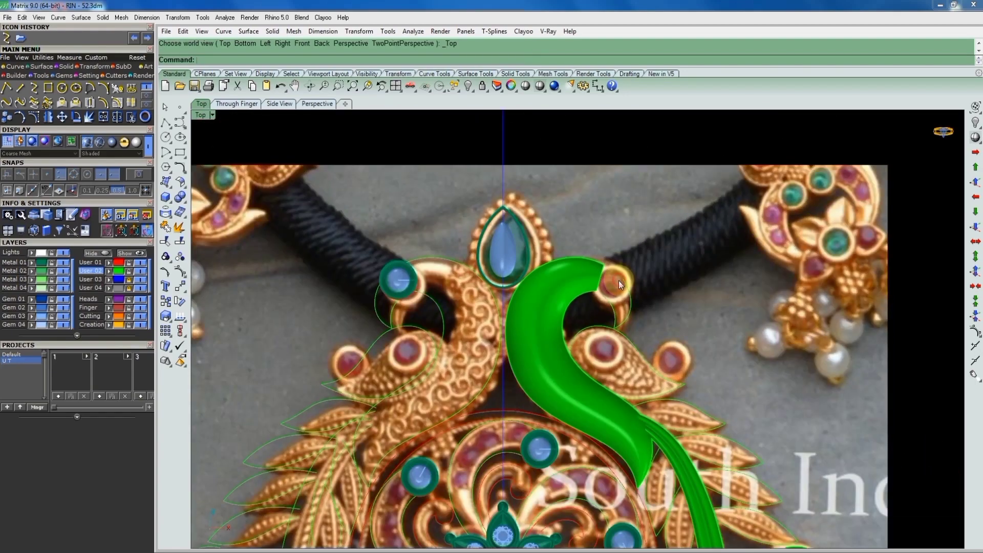
{"action": "key", "text": "ctrl+shift+h"}
{"action": "left_click", "coordinate": [615, 279]}
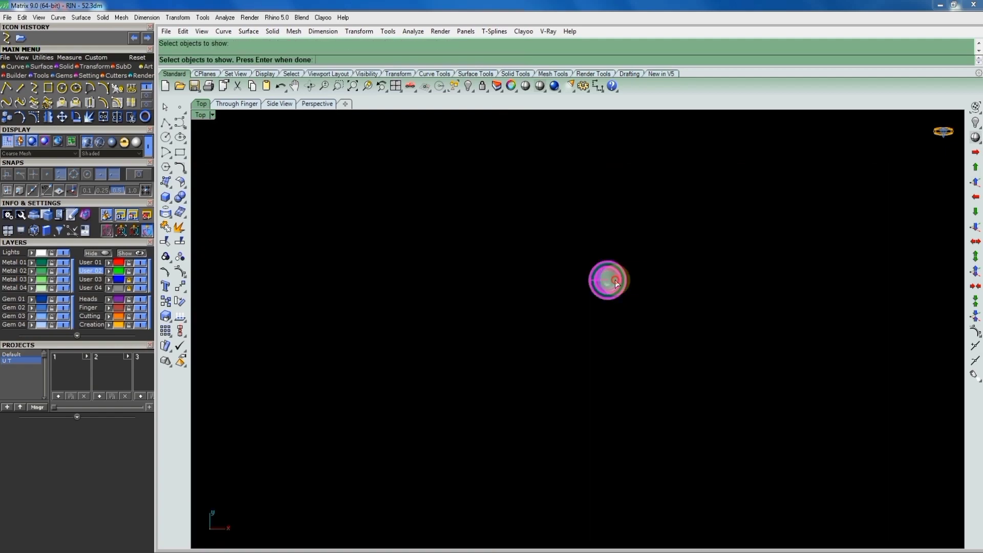
{"action": "key", "text": "Return"}
Raise the gem setting with the gumball so it meets the curled scroll end
{"action": "scroll", "coordinate": [607, 277], "scroll_direction": "up", "scroll_amount": 3}
{"action": "left_click", "coordinate": [607, 278]}
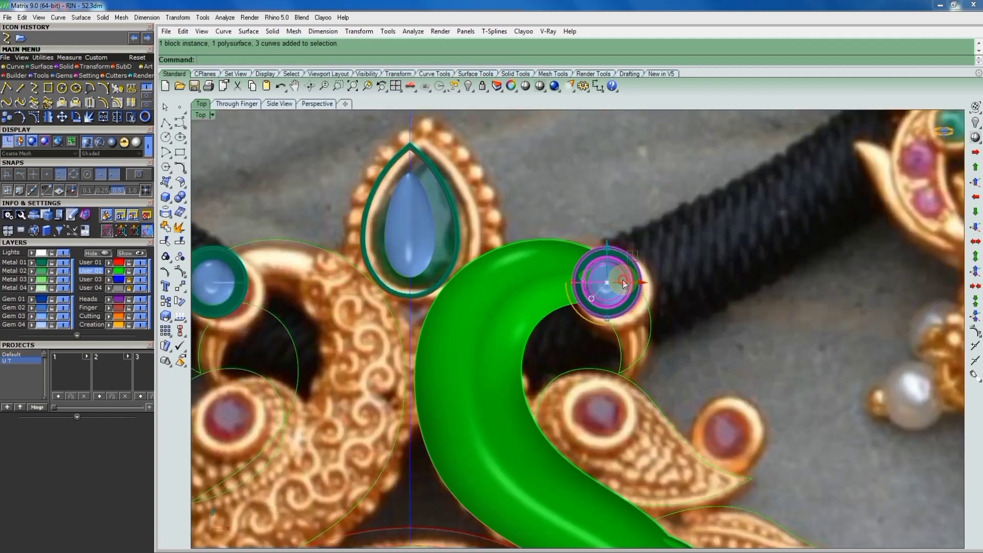
{"action": "scroll", "coordinate": [608, 279], "scroll_direction": "up", "scroll_amount": 3}
{"action": "right_click_drag", "start_coordinate": [525, 200], "coordinate": [643, 346]}
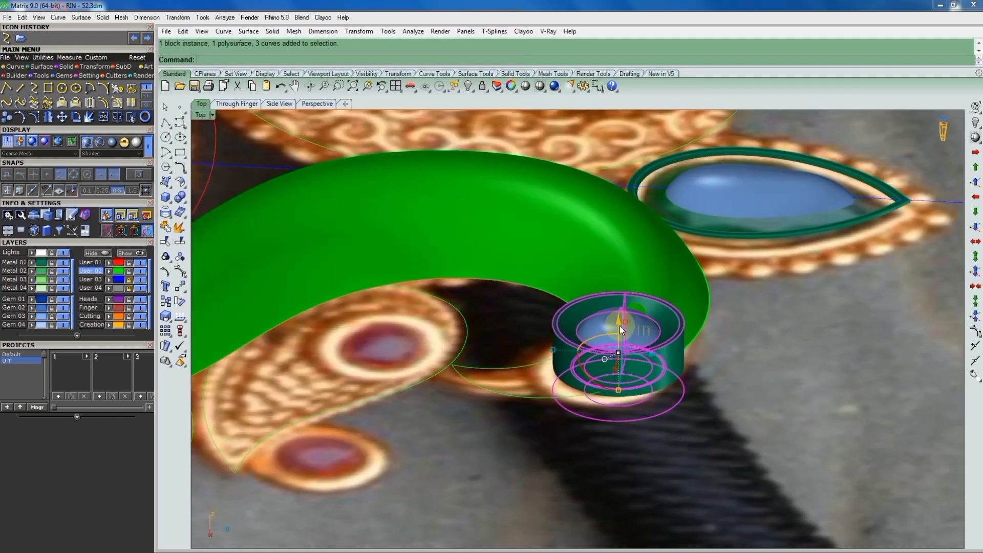
{"action": "left_click_drag", "start_coordinate": [620, 326], "coordinate": [617, 310]}
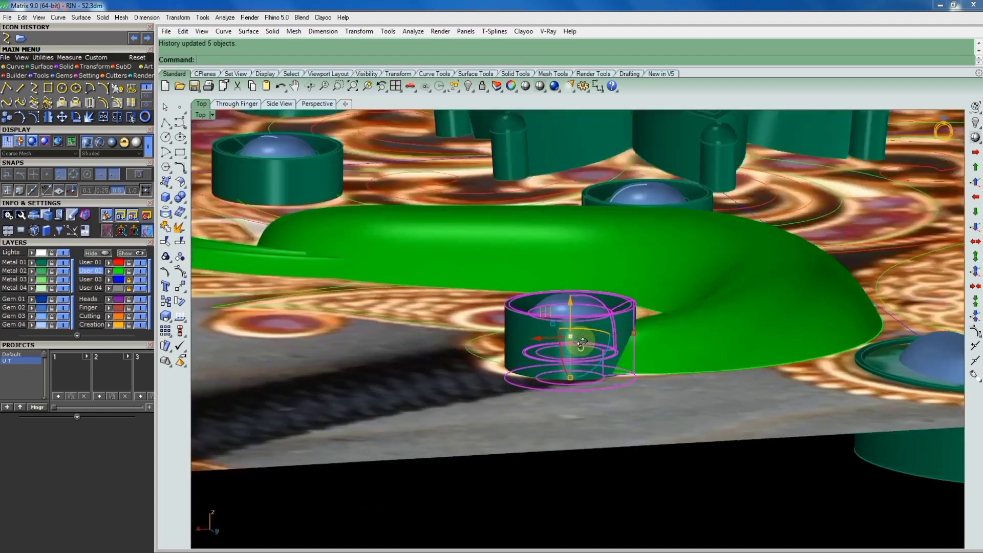
{"action": "scroll", "coordinate": [580, 343], "scroll_direction": "up", "scroll_amount": 2}
{"action": "scroll", "coordinate": [600, 344], "scroll_direction": "up", "scroll_amount": 2}
{"action": "scroll", "coordinate": [590, 335], "scroll_direction": "up", "scroll_amount": 3}
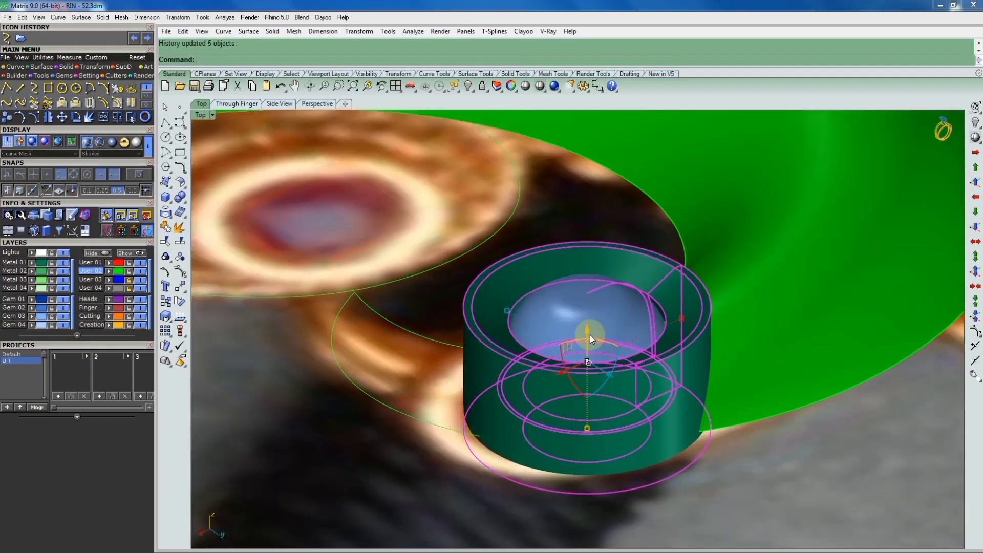
{"action": "left_click_drag", "start_coordinate": [588, 327], "coordinate": [611, 510]}
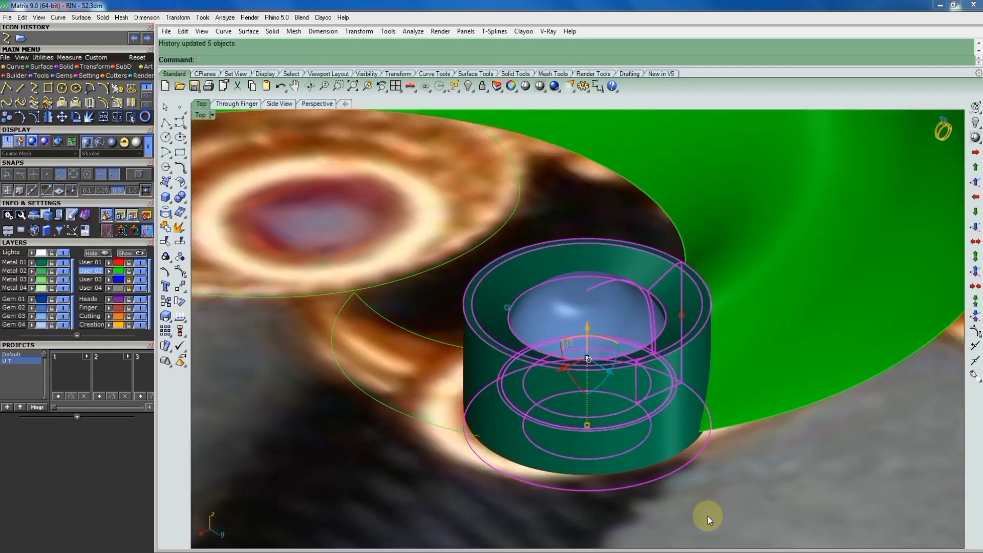
{"action": "key", "text": "Escape"}
{"action": "mouse_move", "coordinate": [642, 440]}
{"action": "right_mouse_down"}
{"action": "mouse_move", "coordinate": [720, 450]}
{"action": "mouse_move", "coordinate": [843, 500]}
{"action": "mouse_move", "coordinate": [602, 447]}
{"action": "right_mouse_up"}
In a wireframe top view, move the scroll curve's control points to reshape it
{"action": "key", "text": "ctrl+F1"}
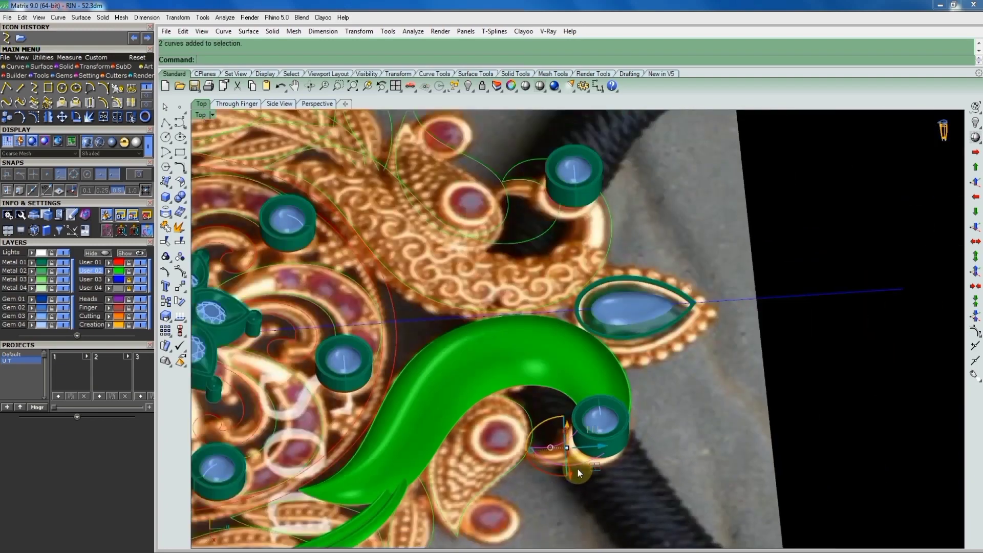
{"action": "scroll", "coordinate": [579, 465], "scroll_direction": "up", "scroll_amount": 3}
{"action": "scroll", "coordinate": [697, 373], "scroll_direction": "up", "scroll_amount": 3}
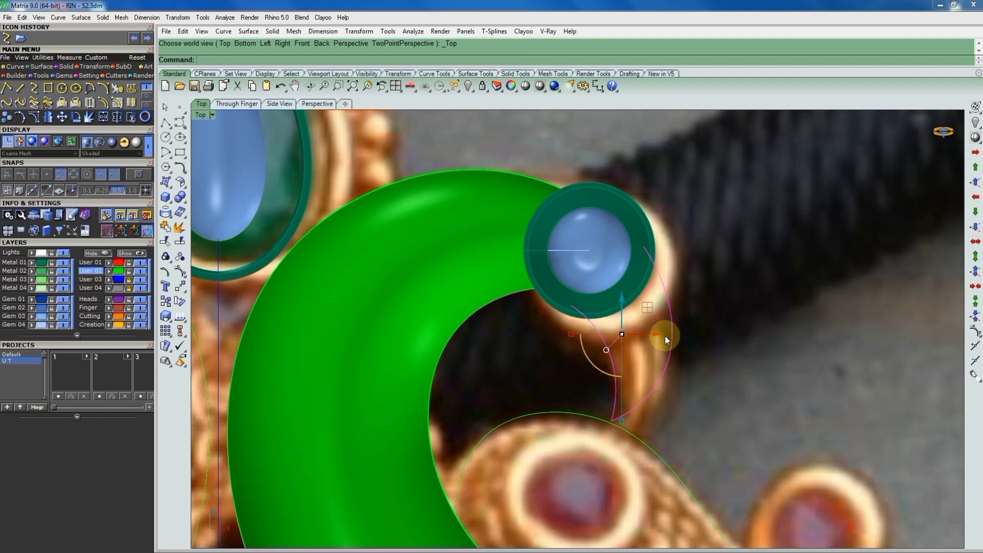
{"action": "key", "text": "F10"}
{"action": "left_click", "coordinate": [541, 86]}
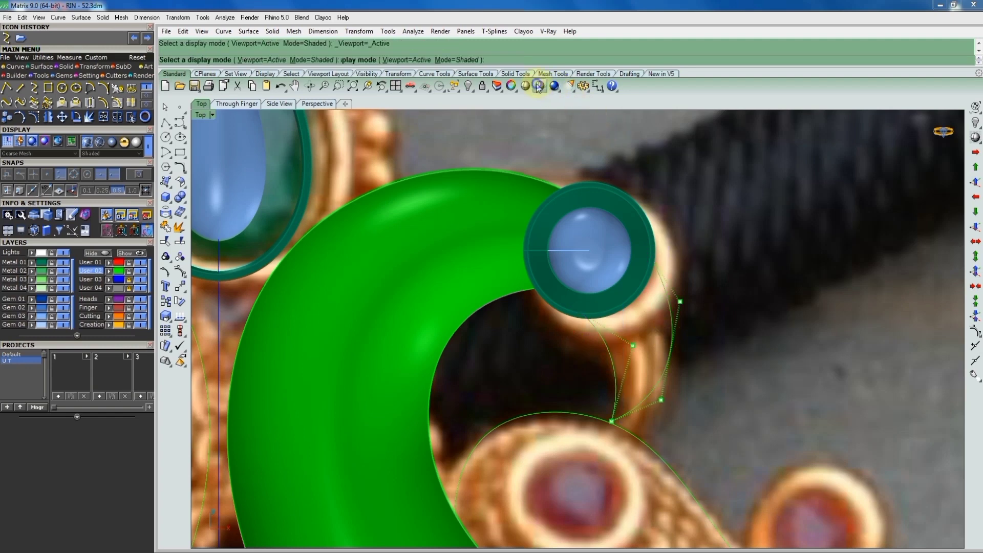
{"action": "left_click", "coordinate": [661, 400]}
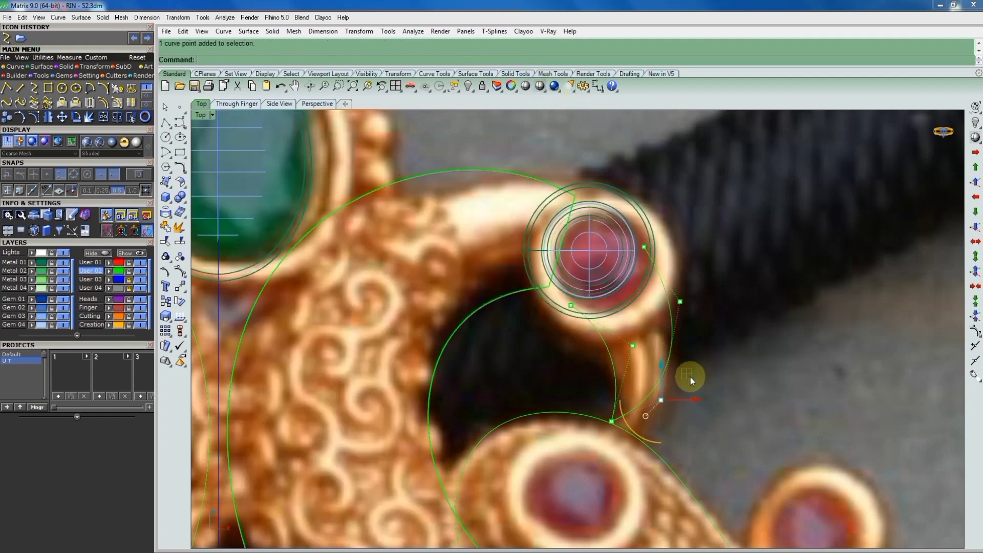
{"action": "scroll", "coordinate": [586, 328], "scroll_direction": "up", "scroll_amount": 2}
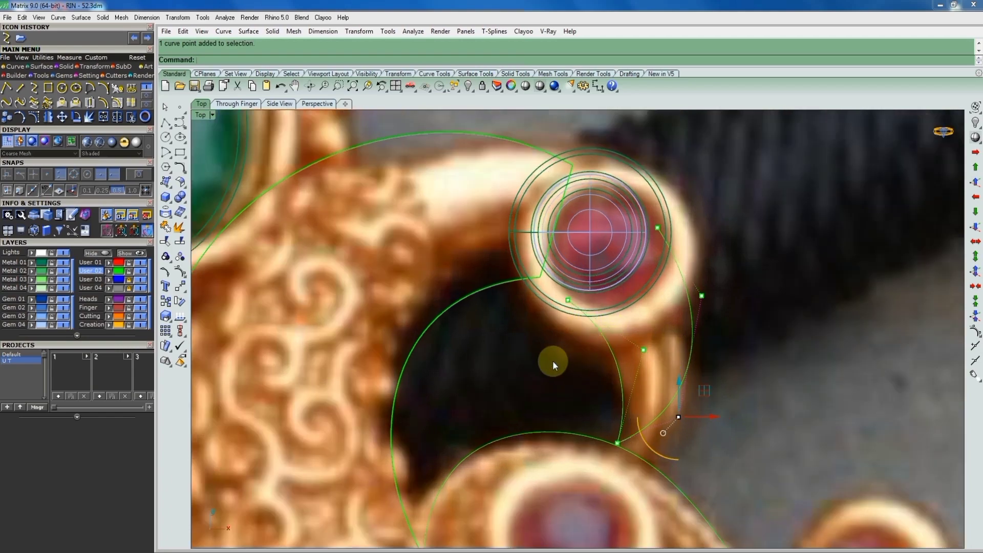
{"action": "mouse_move", "coordinate": [552, 361]}
{"action": "left_mouse_down"}
{"action": "mouse_move", "coordinate": [647, 296]}
{"action": "mouse_move", "coordinate": [636, 331]}
{"action": "mouse_move", "coordinate": [660, 327]}
{"action": "mouse_move", "coordinate": [770, 241]}
{"action": "mouse_move", "coordinate": [707, 238]}
{"action": "mouse_move", "coordinate": [720, 248]}
{"action": "mouse_move", "coordinate": [752, 229]}
{"action": "left_mouse_up"}
{"action": "scroll", "coordinate": [610, 321], "scroll_direction": "up", "scroll_amount": 4}
{"action": "scroll", "coordinate": [650, 315], "scroll_direction": "down", "scroll_amount": 4}
{"action": "scroll", "coordinate": [641, 303], "scroll_direction": "up", "scroll_amount": 3}
{"action": "scroll", "coordinate": [706, 238], "scroll_direction": "up", "scroll_amount": 2}
{"action": "scroll", "coordinate": [752, 229], "scroll_direction": "down", "scroll_amount": 3}
{"action": "scroll", "coordinate": [611, 383], "scroll_direction": "up", "scroll_amount": 2}
Reposition the curve points beside the red stone to refit the scroll arm
{"action": "mouse_move", "coordinate": [608, 380]}
{"action": "left_mouse_down"}
{"action": "mouse_move", "coordinate": [675, 441]}
{"action": "mouse_move", "coordinate": [671, 423]}
{"action": "mouse_move", "coordinate": [689, 393]}
{"action": "left_mouse_up"}
{"action": "scroll", "coordinate": [671, 419], "scroll_direction": "up", "scroll_amount": 2}
{"action": "scroll", "coordinate": [695, 325], "scroll_direction": "down", "scroll_amount": 3}
{"action": "scroll", "coordinate": [697, 317], "scroll_direction": "down", "scroll_amount": 1}
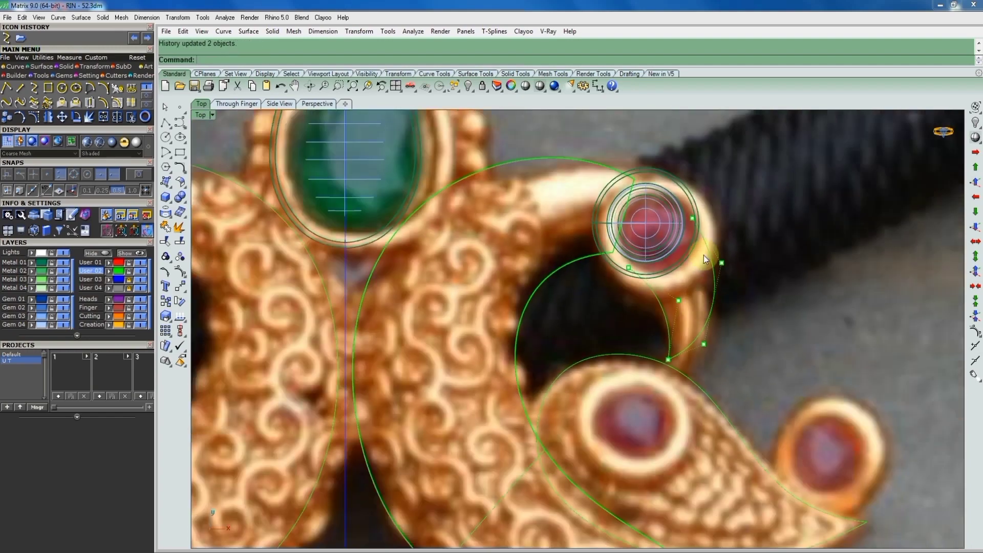
{"action": "scroll", "coordinate": [704, 255], "scroll_direction": "up", "scroll_amount": 2}
{"action": "left_click_drag", "start_coordinate": [689, 298], "coordinate": [751, 206]}
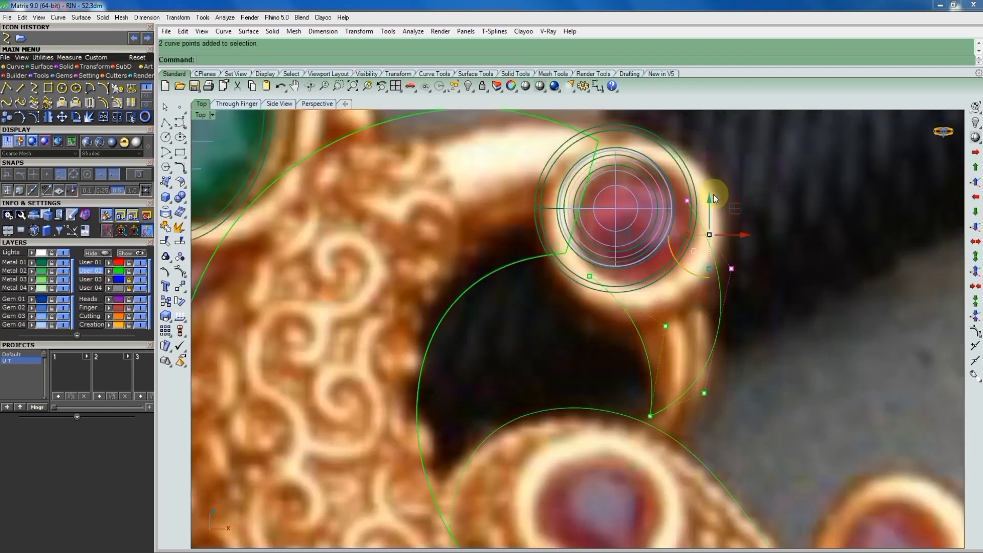
{"action": "scroll", "coordinate": [700, 197], "scroll_direction": "up", "scroll_amount": 2}
{"action": "scroll", "coordinate": [694, 215], "scroll_direction": "up", "scroll_amount": 2}
{"action": "scroll", "coordinate": [704, 189], "scroll_direction": "up", "scroll_amount": 1}
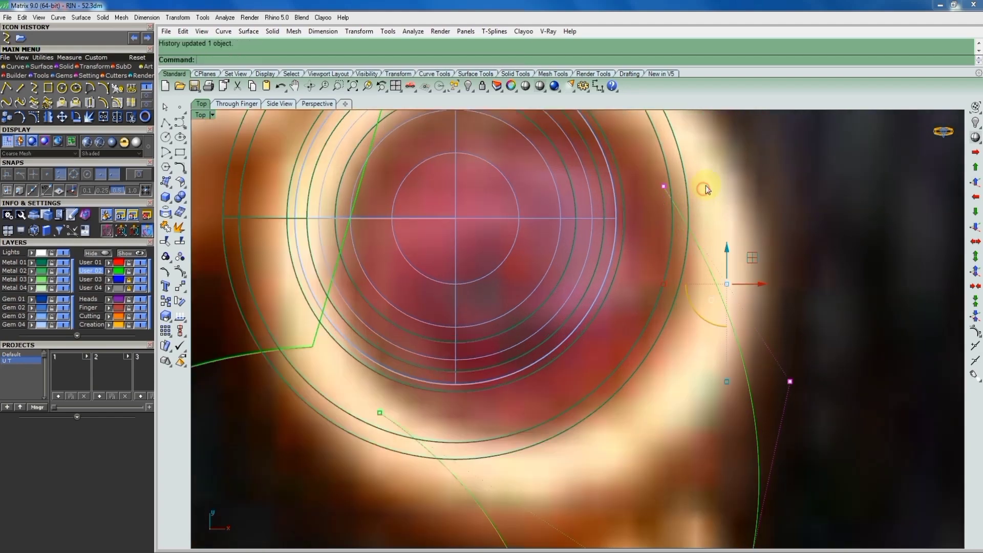
{"action": "scroll", "coordinate": [678, 198], "scroll_direction": "down", "scroll_amount": 2}
{"action": "mouse_move", "coordinate": [658, 170]}
{"action": "left_mouse_down"}
{"action": "mouse_move", "coordinate": [729, 213]}
{"action": "mouse_move", "coordinate": [755, 207]}
{"action": "left_mouse_up"}
{"action": "scroll", "coordinate": [673, 259], "scroll_direction": "down", "scroll_amount": 3}
{"action": "scroll", "coordinate": [714, 262], "scroll_direction": "down", "scroll_amount": 4}
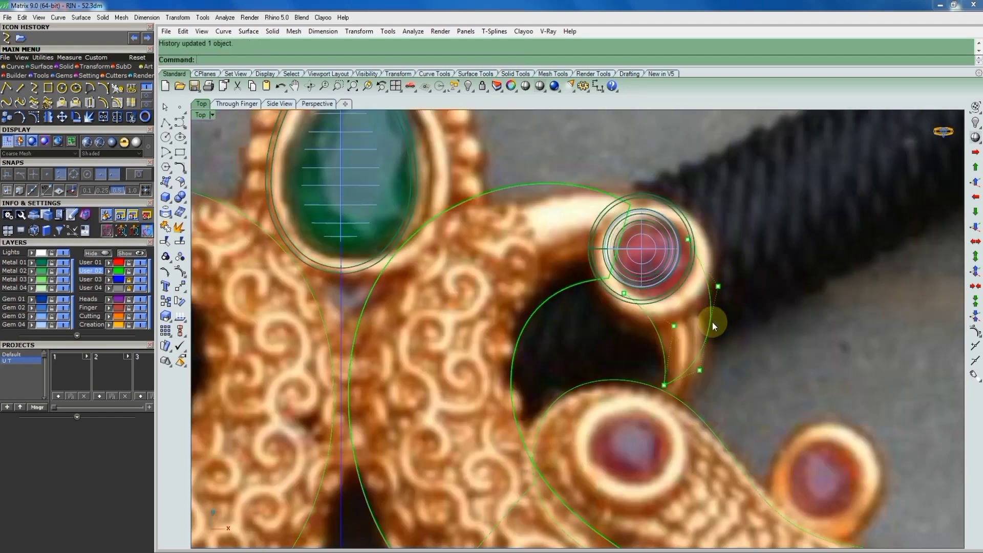
{"action": "scroll", "coordinate": [750, 272], "scroll_direction": "up", "scroll_amount": 3}
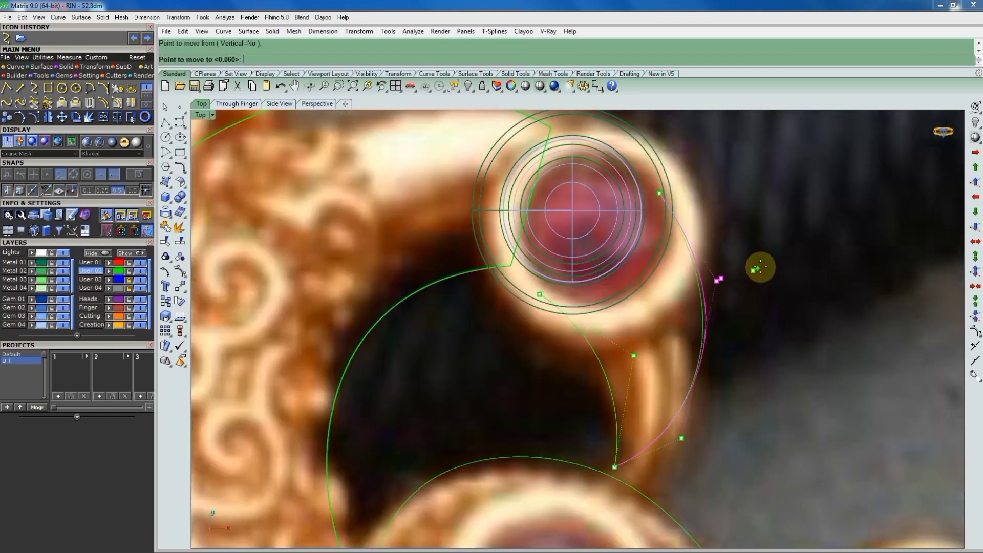
{"action": "left_click", "coordinate": [776, 259]}
{"action": "scroll", "coordinate": [688, 263], "scroll_direction": "down", "scroll_amount": 2}
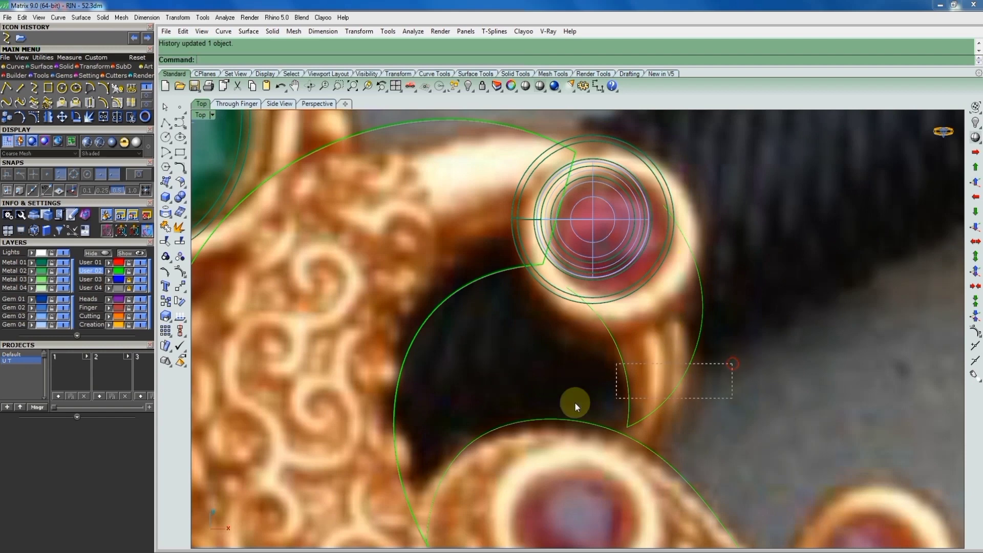
Refine control points on both crescent curves so they wrap the red stone setting
{"action": "left_click_drag", "start_coordinate": [575, 402], "coordinate": [625, 391]}
{"action": "key", "text": "F10"}
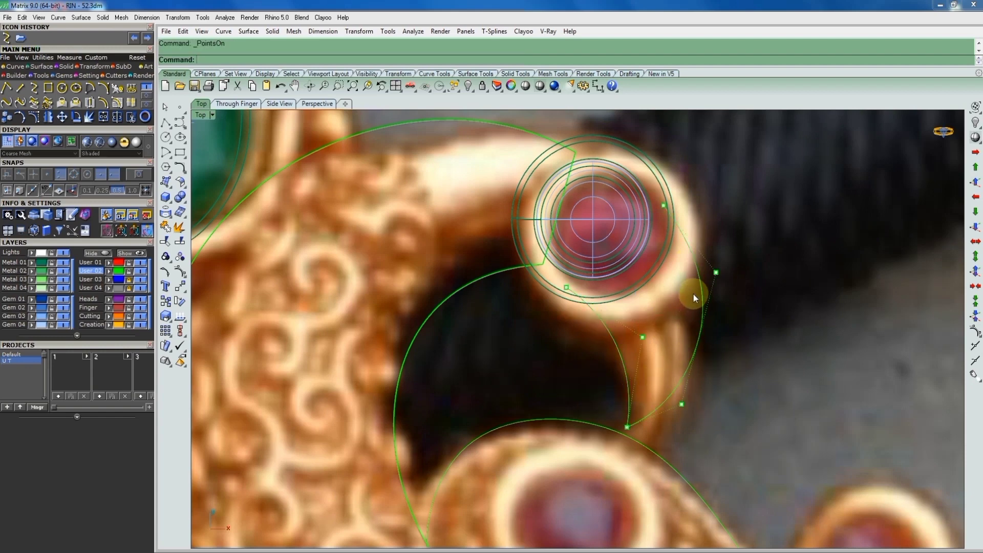
{"action": "left_click", "coordinate": [716, 273]}
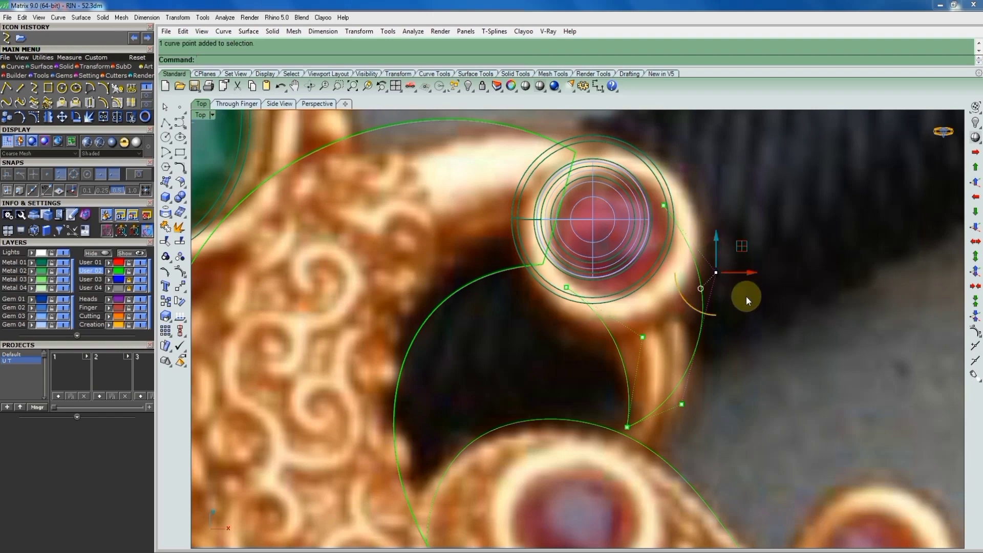
{"action": "type", "text": "move"}
{"action": "scroll", "coordinate": [758, 264], "scroll_direction": "up", "scroll_amount": 1}
{"action": "left_click", "coordinate": [667, 375]}
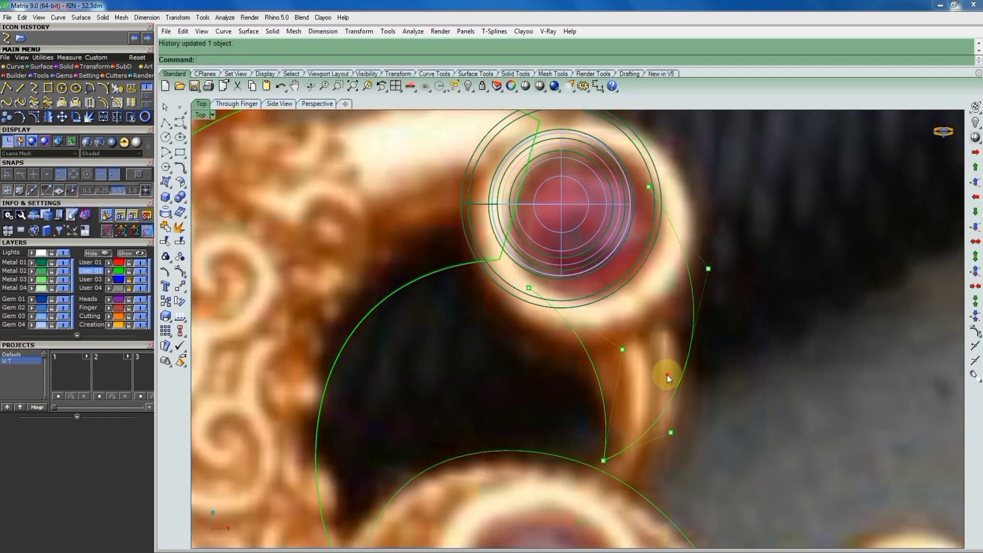
{"action": "left_click", "coordinate": [671, 433]}
{"action": "scroll", "coordinate": [722, 379], "scroll_direction": "down", "scroll_amount": 2}
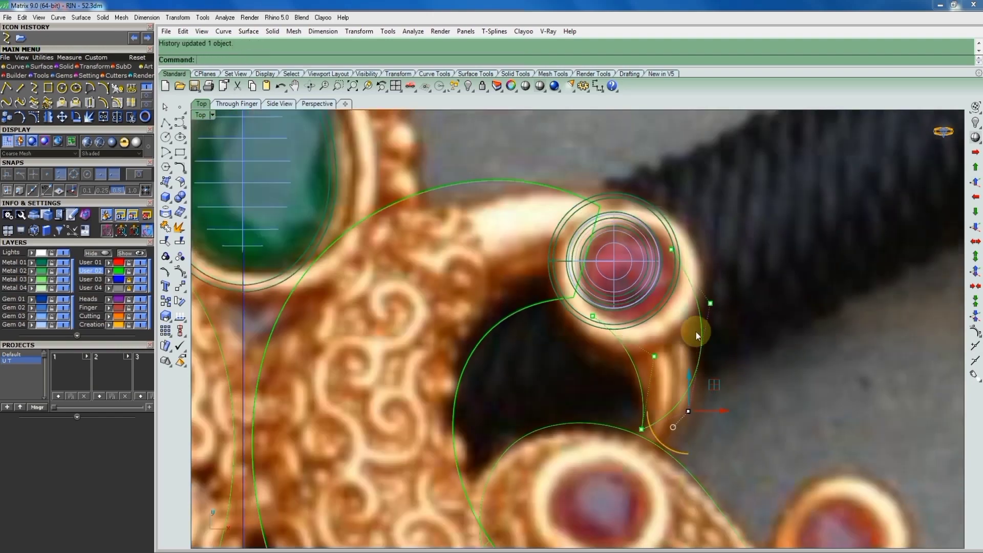
{"action": "left_click", "coordinate": [34, 87]}
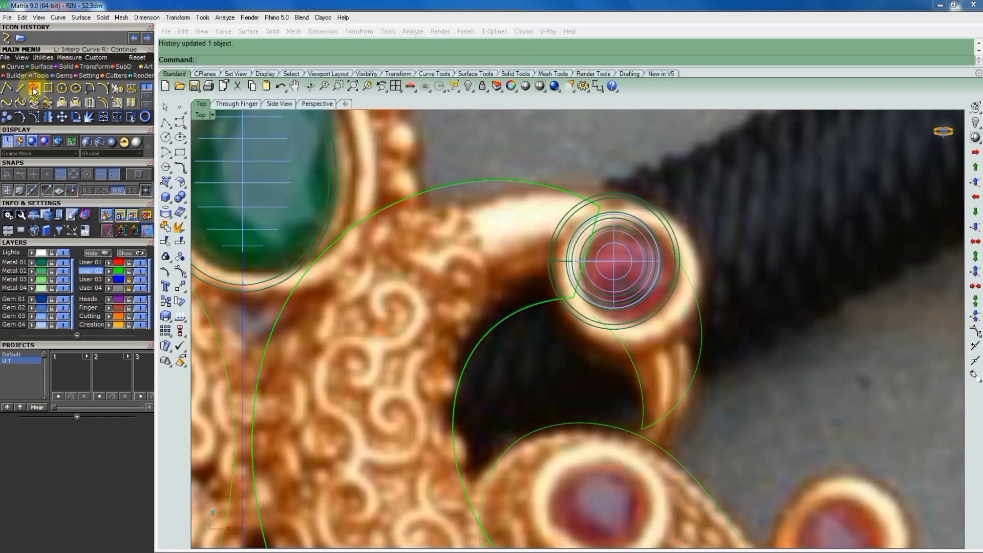
{"action": "scroll", "coordinate": [576, 300], "scroll_direction": "up", "scroll_amount": 2}
{"action": "scroll", "coordinate": [586, 325], "scroll_direction": "up", "scroll_amount": 2}
Draw an interpolated curve across the red gem, from below it to its upper right
{"action": "left_click", "coordinate": [570, 307]}
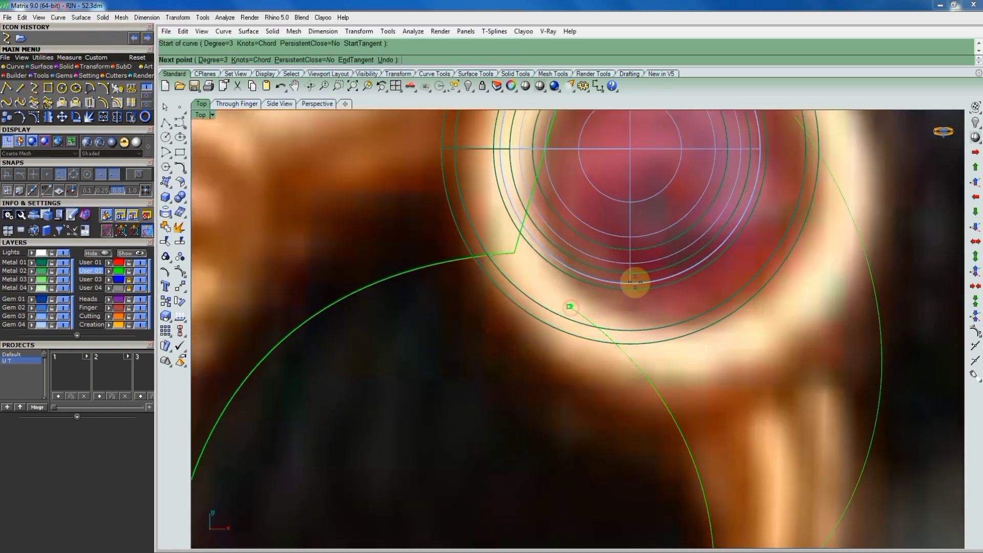
{"action": "scroll", "coordinate": [774, 202], "scroll_direction": "down", "scroll_amount": 2}
{"action": "scroll", "coordinate": [784, 164], "scroll_direction": "up", "scroll_amount": 2}
{"action": "left_click", "coordinate": [792, 152]}
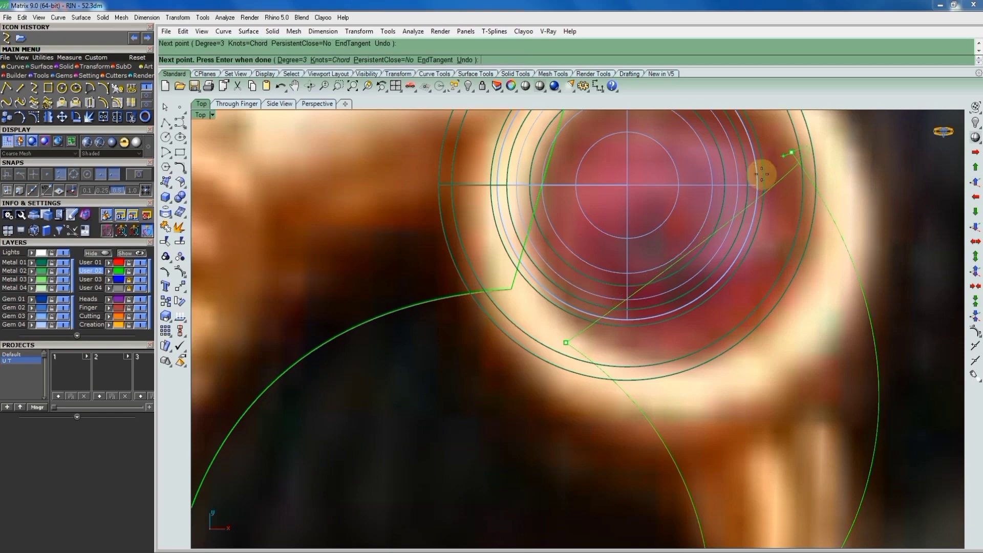
{"action": "key", "text": "Return"}
{"action": "scroll", "coordinate": [717, 254], "scroll_direction": "down", "scroll_amount": 4}
{"action": "scroll", "coordinate": [766, 206], "scroll_direction": "up", "scroll_amount": 3}
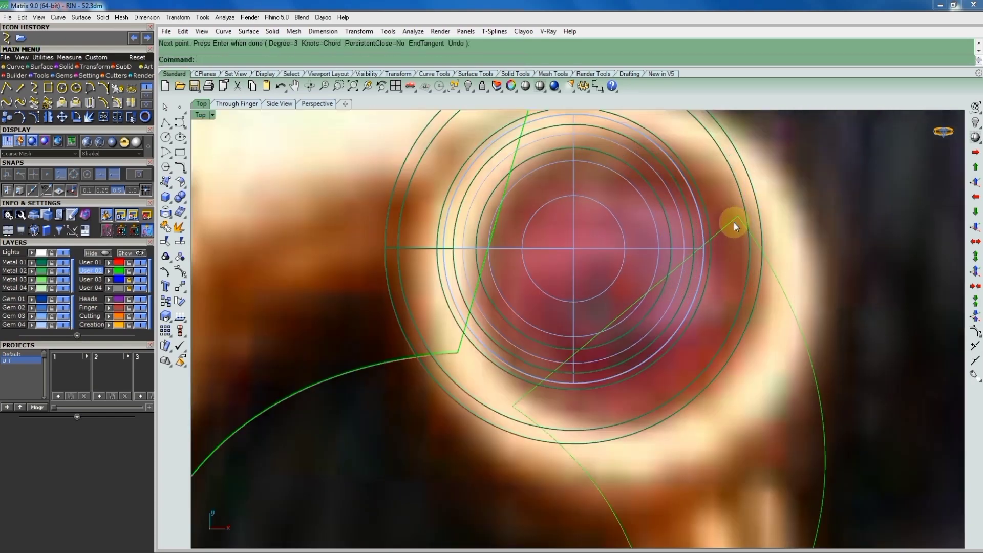
{"action": "key", "text": "Return"}
Raise the curve's two middle control points into an arch above the gem
{"action": "scroll", "coordinate": [733, 238], "scroll_direction": "down", "scroll_amount": 2}
{"action": "key", "text": "F10"}
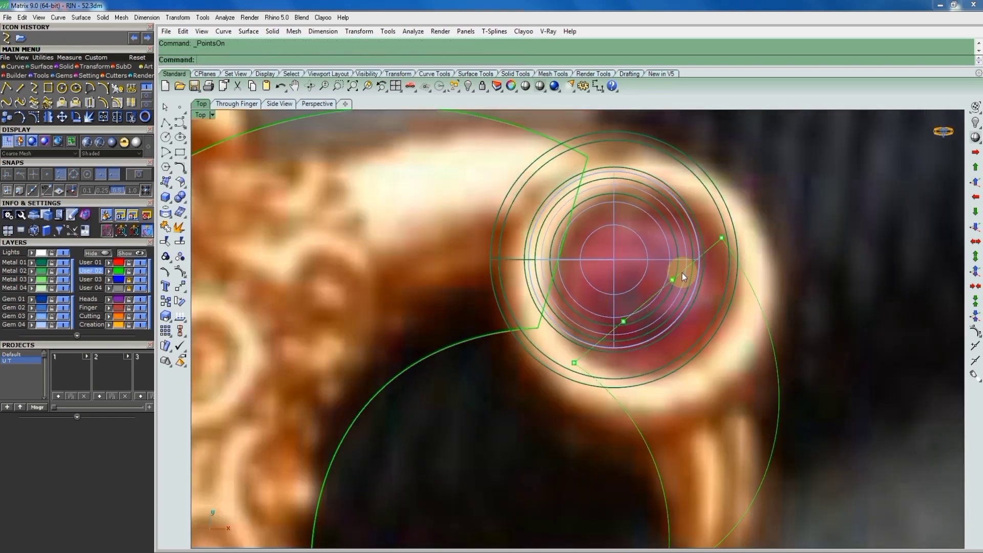
{"action": "scroll", "coordinate": [606, 351], "scroll_direction": "up", "scroll_amount": 2}
{"action": "scroll", "coordinate": [588, 395], "scroll_direction": "up", "scroll_amount": 2}
{"action": "left_click_drag", "start_coordinate": [725, 233], "coordinate": [584, 353]}
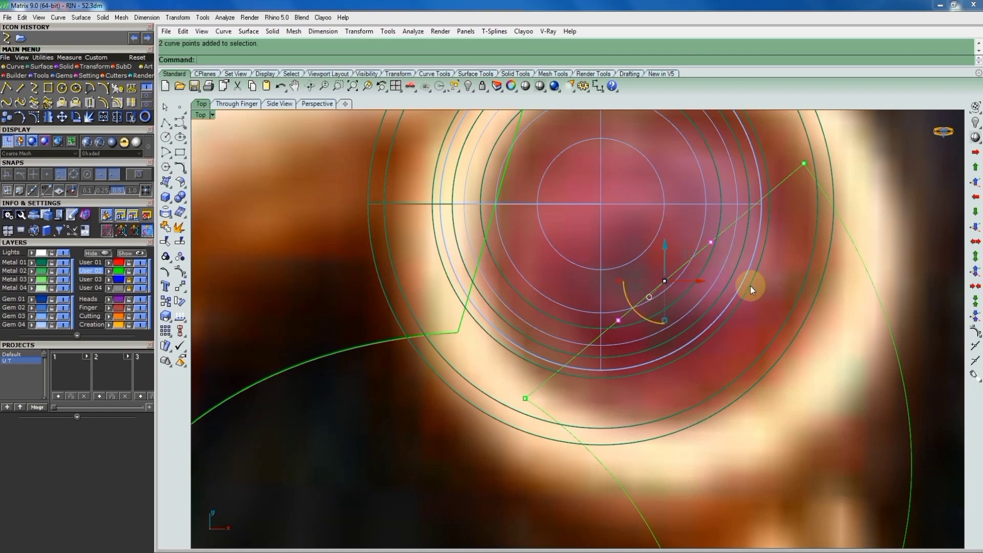
{"action": "right_click_drag", "start_coordinate": [751, 286], "coordinate": [705, 365], "text": "ctrl+shift"}
{"action": "mouse_move", "coordinate": [706, 365]}
{"action": "left_mouse_down"}
{"action": "mouse_move", "coordinate": [703, 277]}
{"action": "mouse_move", "coordinate": [621, 260]}
{"action": "left_mouse_up"}
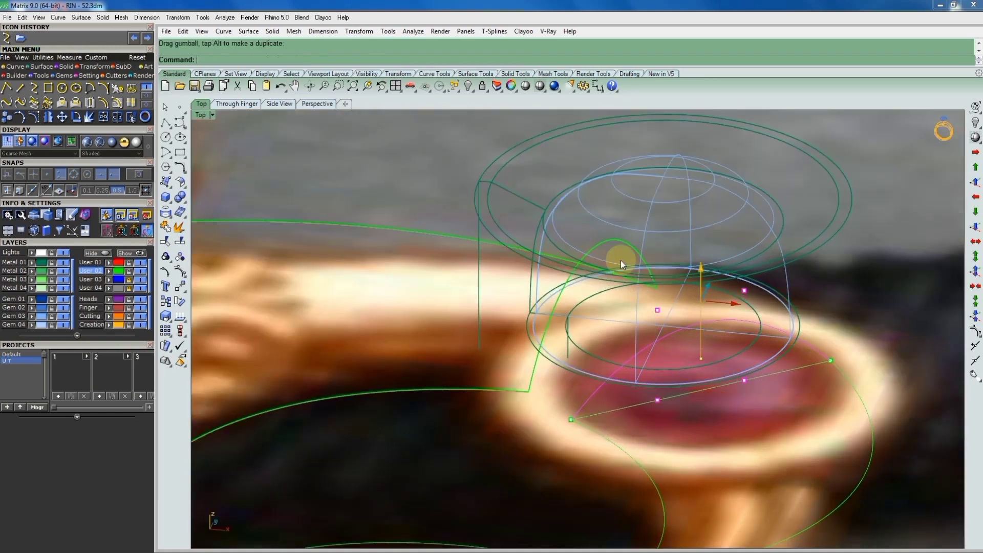
{"action": "mouse_move", "coordinate": [621, 260]}
{"action": "right_mouse_down", "text": "ctrl+shift"}
{"action": "mouse_move", "coordinate": [618, 268]}
{"action": "mouse_move", "coordinate": [641, 276]}
{"action": "mouse_move", "coordinate": [588, 273]}
{"action": "mouse_move", "coordinate": [659, 261]}
{"action": "mouse_move", "coordinate": [667, 244]}
{"action": "right_mouse_up", "text": "ctrl+shift"}
{"action": "scroll", "coordinate": [618, 268], "scroll_direction": "up", "scroll_amount": 5}
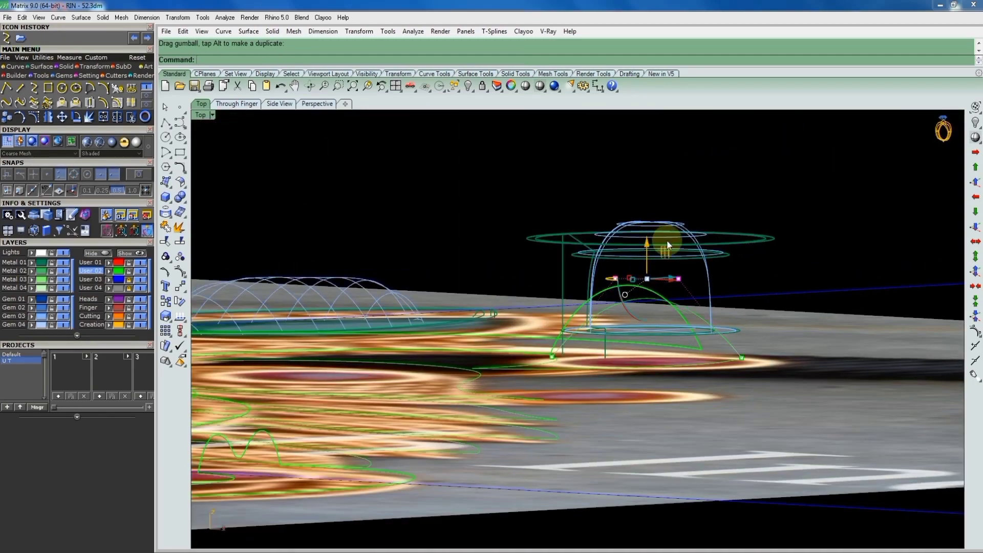
Align the gumball axes with the arch curve's direction from the top view
{"action": "key", "text": "ctrl+F1"}
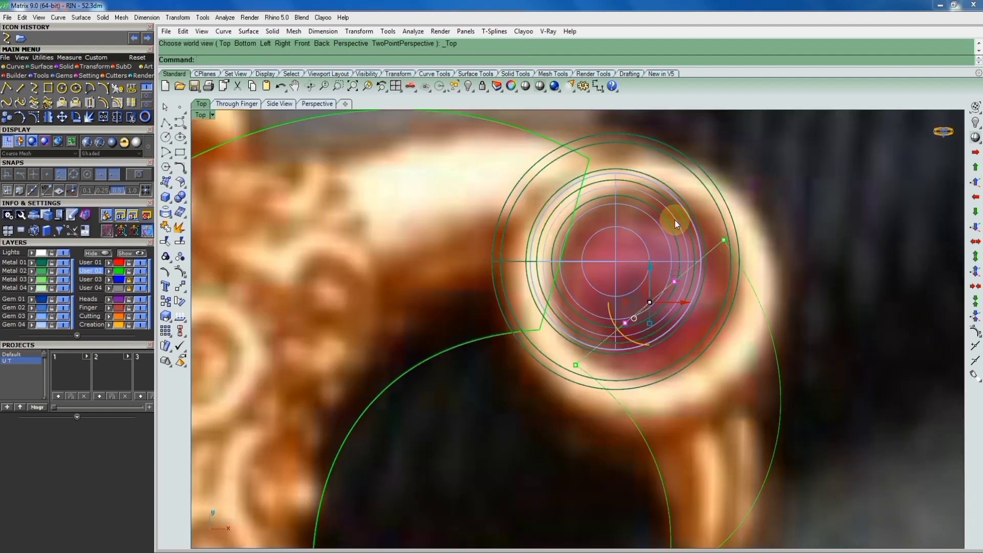
{"action": "scroll", "coordinate": [717, 234], "scroll_direction": "down", "scroll_amount": 2}
{"action": "scroll", "coordinate": [720, 236], "scroll_direction": "down", "scroll_amount": 2}
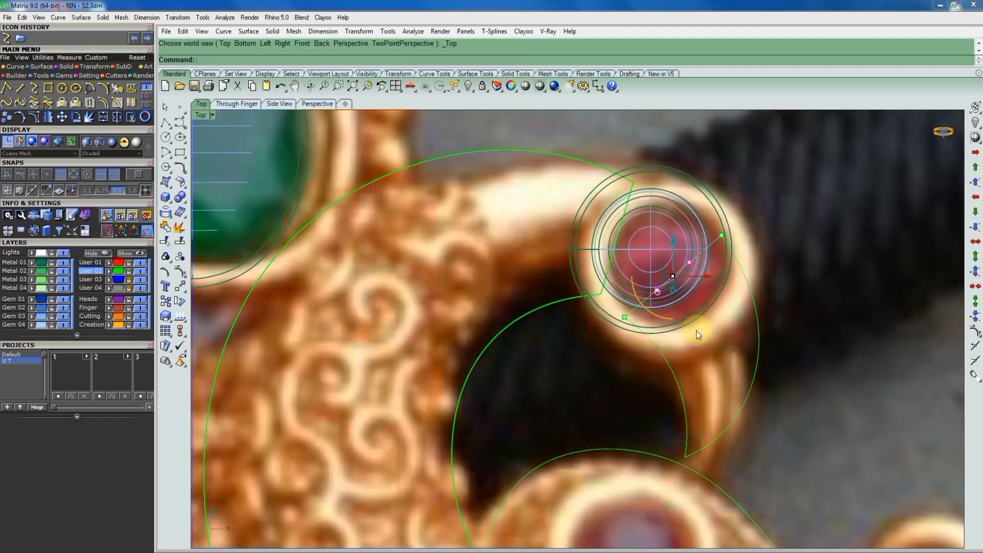
{"action": "right_click_drag", "start_coordinate": [697, 331], "coordinate": [720, 315], "text": "ctrl+shift"}
{"action": "scroll", "coordinate": [711, 261], "scroll_direction": "up", "scroll_amount": 5}
{"action": "scroll", "coordinate": [662, 288], "scroll_direction": "up", "scroll_amount": 2}
{"action": "left_click_drag", "start_coordinate": [651, 300], "coordinate": [681, 333], "text": "ctrl"}
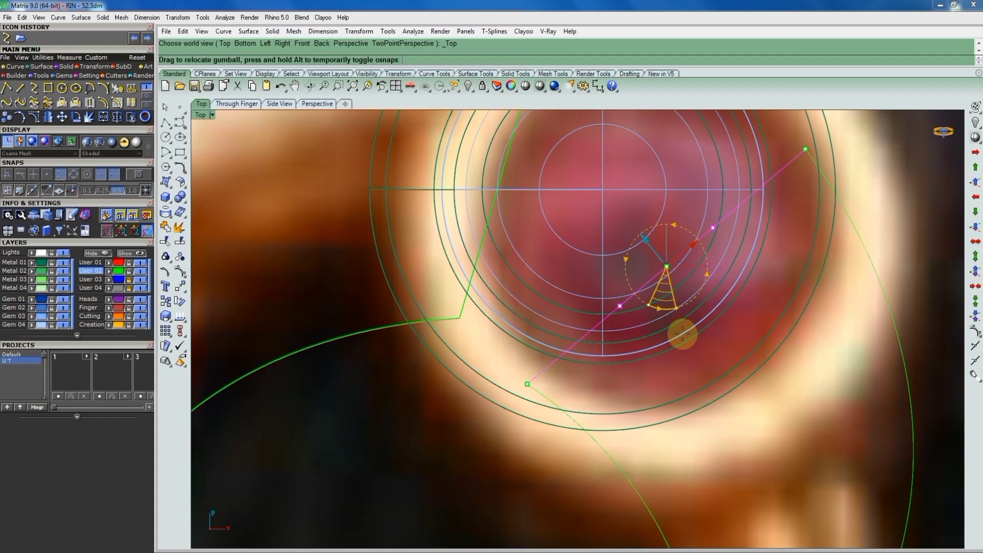
Tilt the view to check the arch over the gem, then return to top view
{"action": "scroll", "coordinate": [687, 252], "scroll_direction": "up", "scroll_amount": 3}
{"action": "scroll", "coordinate": [685, 253], "scroll_direction": "up", "scroll_amount": 2}
{"action": "scroll", "coordinate": [684, 253], "scroll_direction": "down", "scroll_amount": 4}
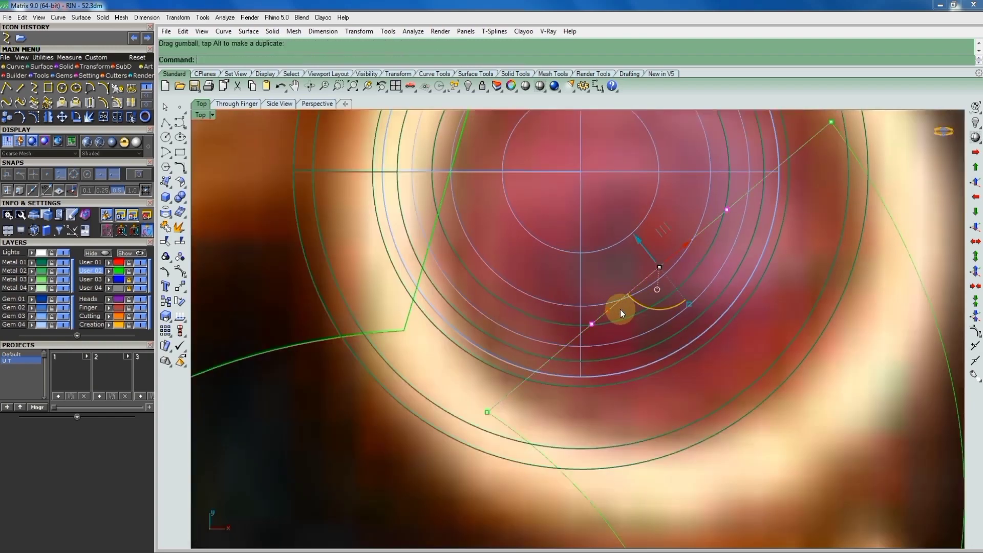
{"action": "scroll", "coordinate": [665, 246], "scroll_direction": "down", "scroll_amount": 5}
{"action": "scroll", "coordinate": [681, 236], "scroll_direction": "up", "scroll_amount": 5}
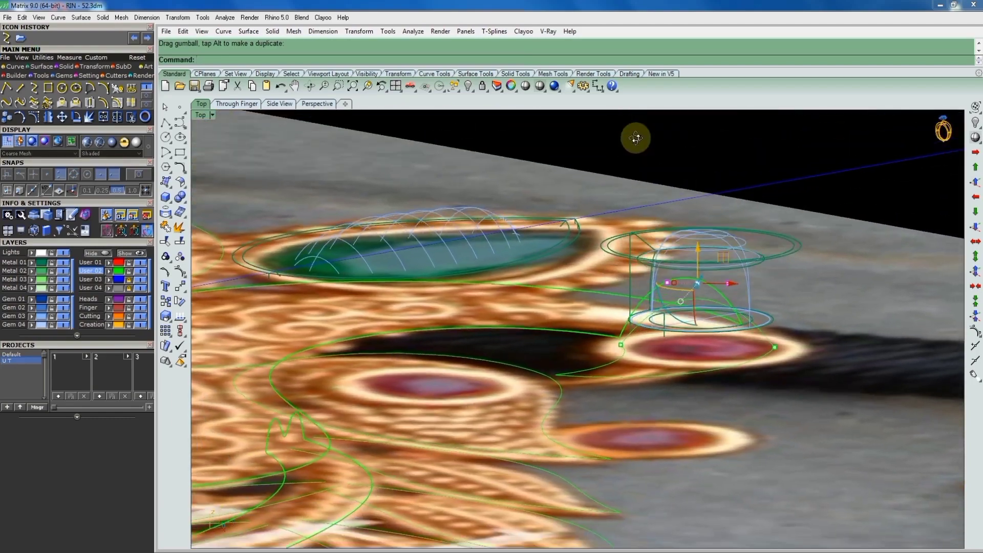
{"action": "scroll", "coordinate": [665, 253], "scroll_direction": "up", "scroll_amount": 3}
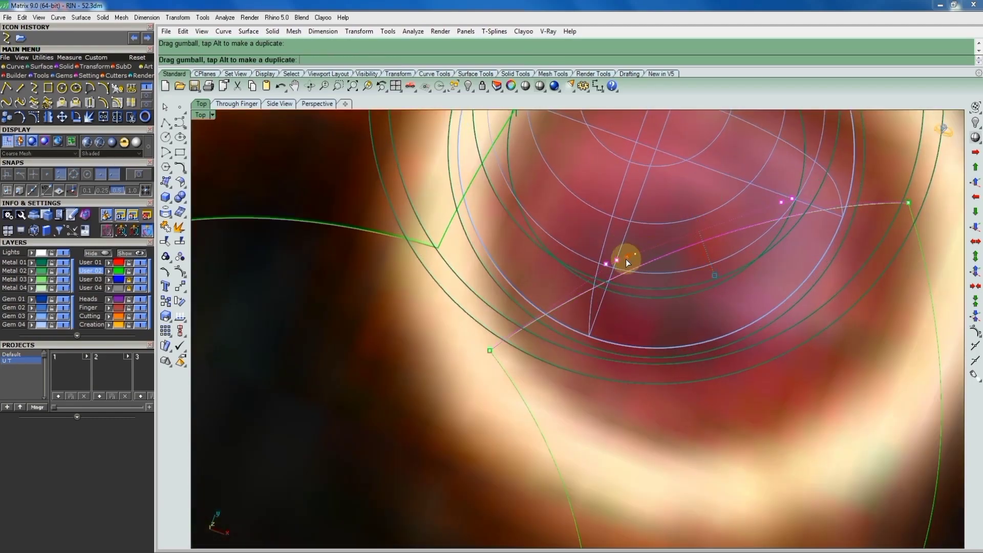
{"action": "right_click_drag", "start_coordinate": [638, 255], "coordinate": [642, 153]}
{"action": "key", "text": "ctrl+F1"}
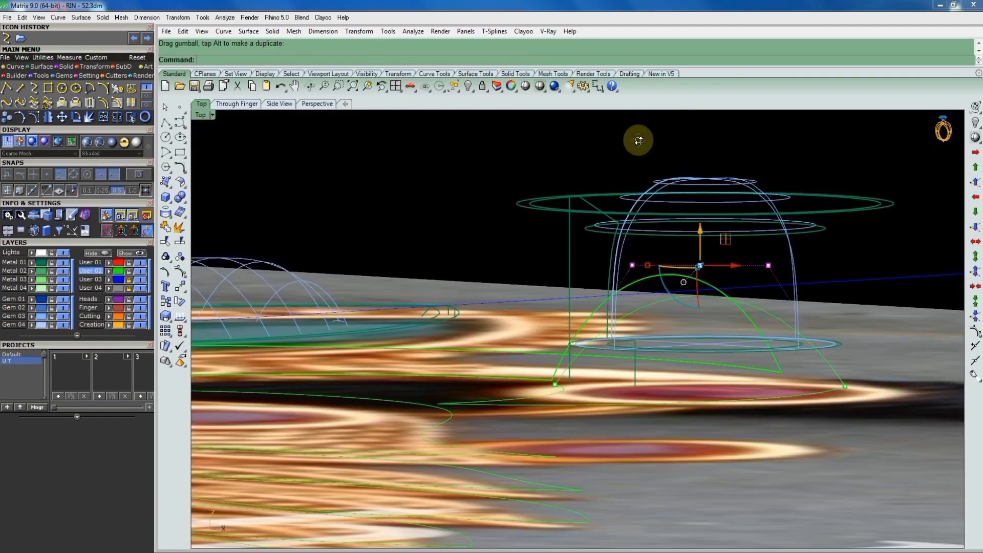
{"action": "scroll", "coordinate": [706, 260], "scroll_direction": "down", "scroll_amount": 5}
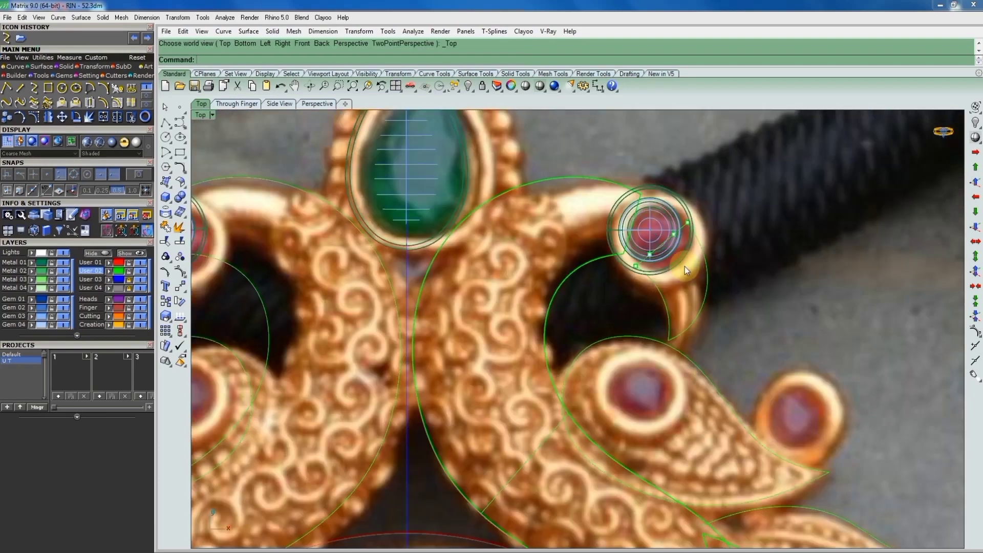
{"action": "type", "text": "sw"}
Sweep the hooked neck scroll along its two rails with the cross-section curve, accepting the Sweep 2 Rail options
{"action": "key", "text": "Return"}
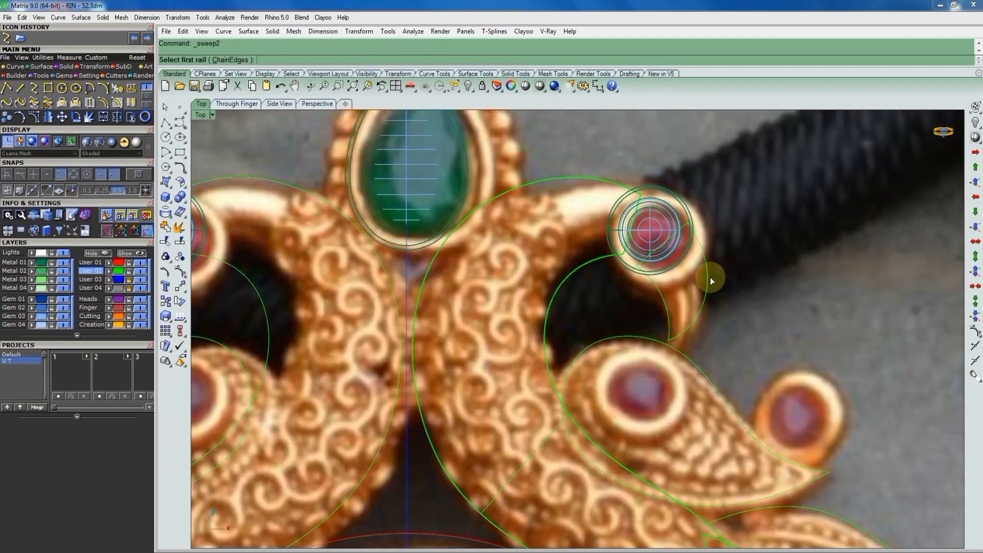
{"action": "scroll", "coordinate": [667, 305], "scroll_direction": "up", "scroll_amount": 3}
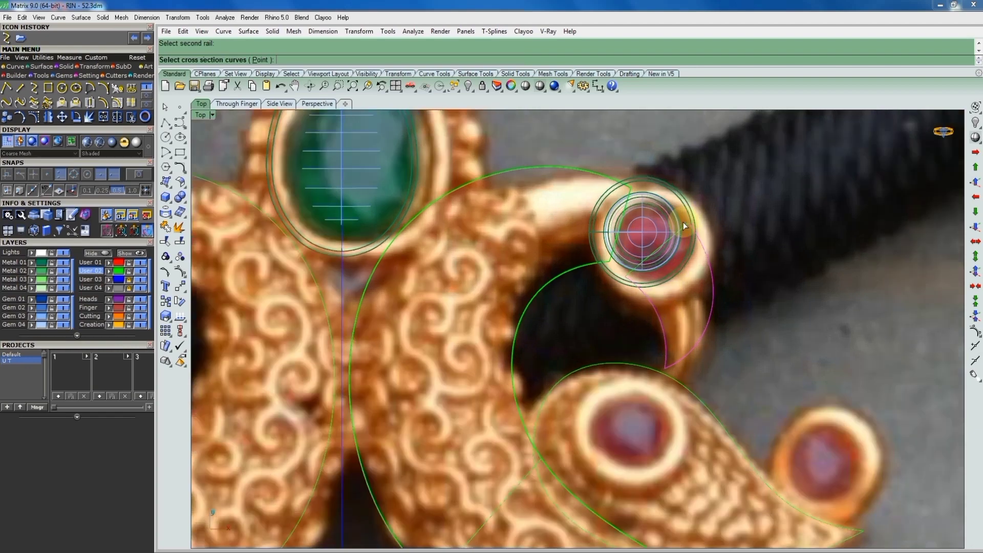
{"action": "scroll", "coordinate": [676, 266], "scroll_direction": "up", "scroll_amount": 2}
{"action": "left_click", "coordinate": [687, 229]}
{"action": "key", "text": "Return"}
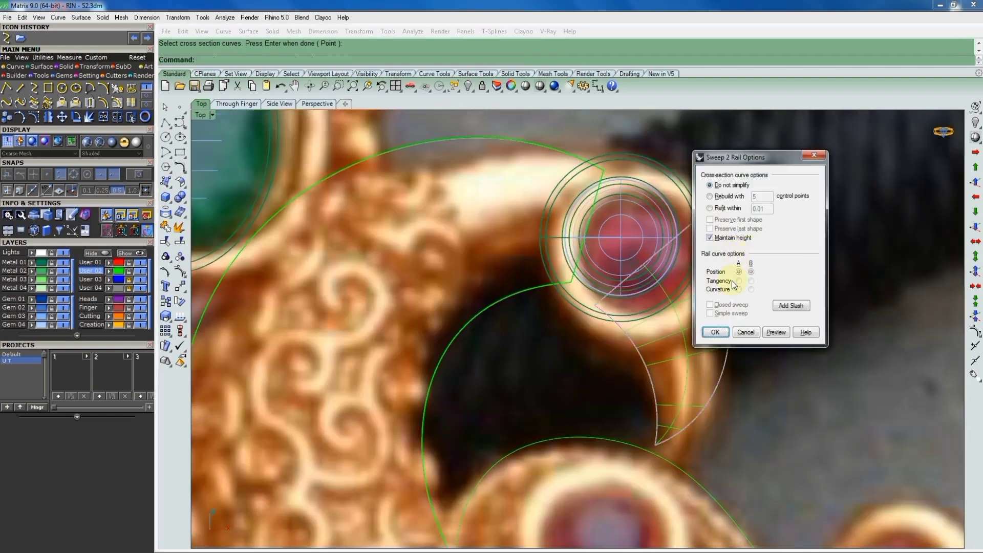
{"action": "left_click", "coordinate": [716, 332]}
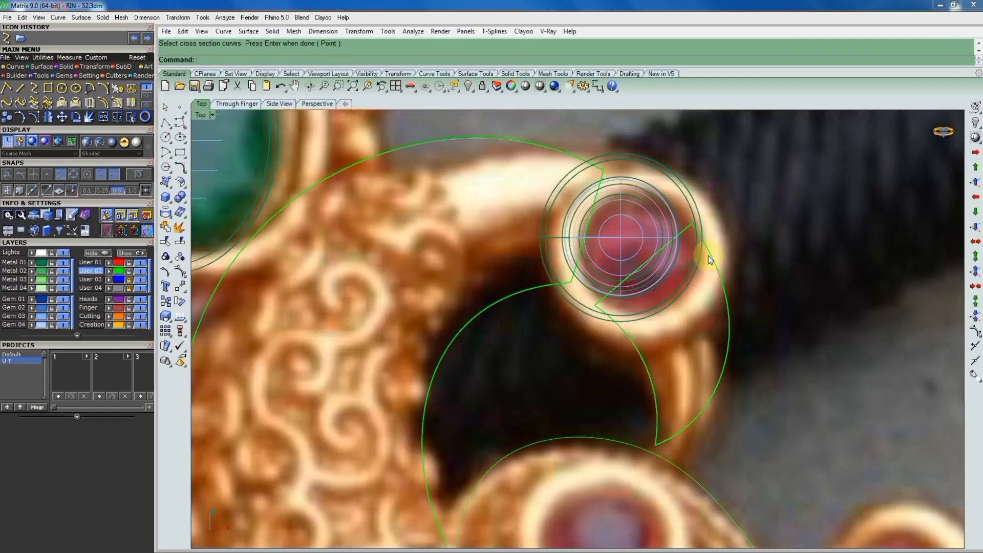
Shade the view to check the new scroll surface, then show one scroll curve's control points
{"action": "scroll", "coordinate": [712, 256], "scroll_direction": "up", "scroll_amount": 1}
{"action": "left_click_drag", "start_coordinate": [781, 369], "coordinate": [607, 427]}
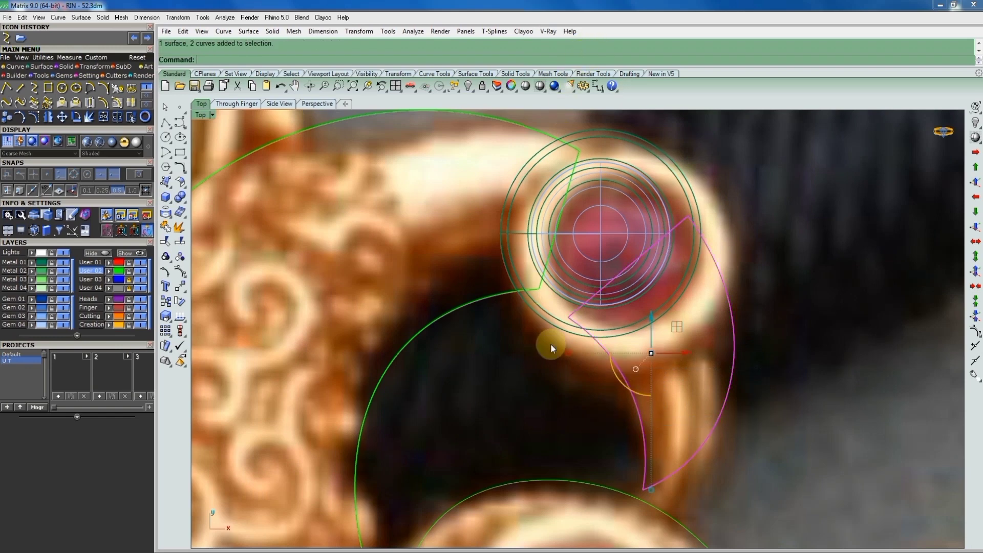
{"action": "left_click_drag", "start_coordinate": [652, 359], "coordinate": [737, 230]}
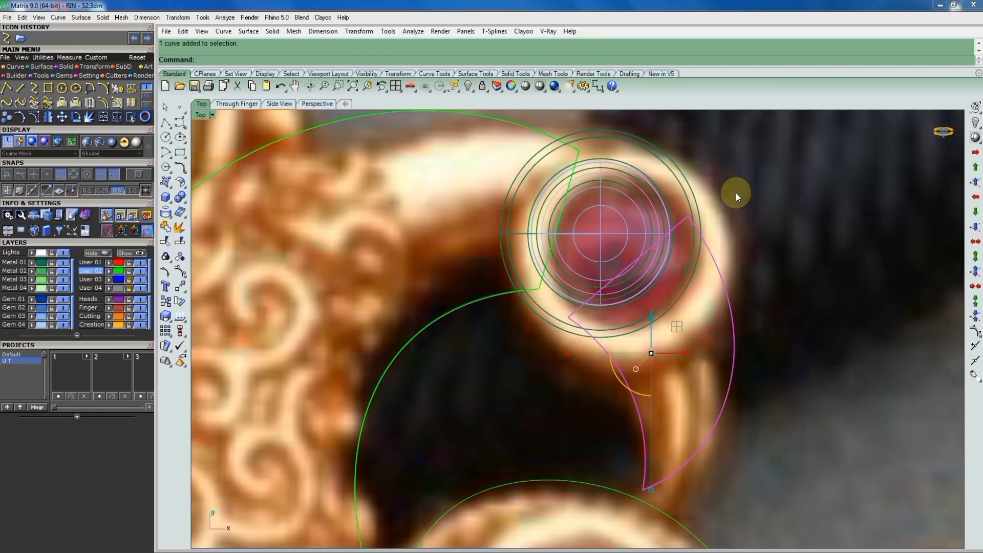
{"action": "left_click", "coordinate": [541, 86]}
{"action": "left_click", "coordinate": [692, 308], "text": "ctrl"}
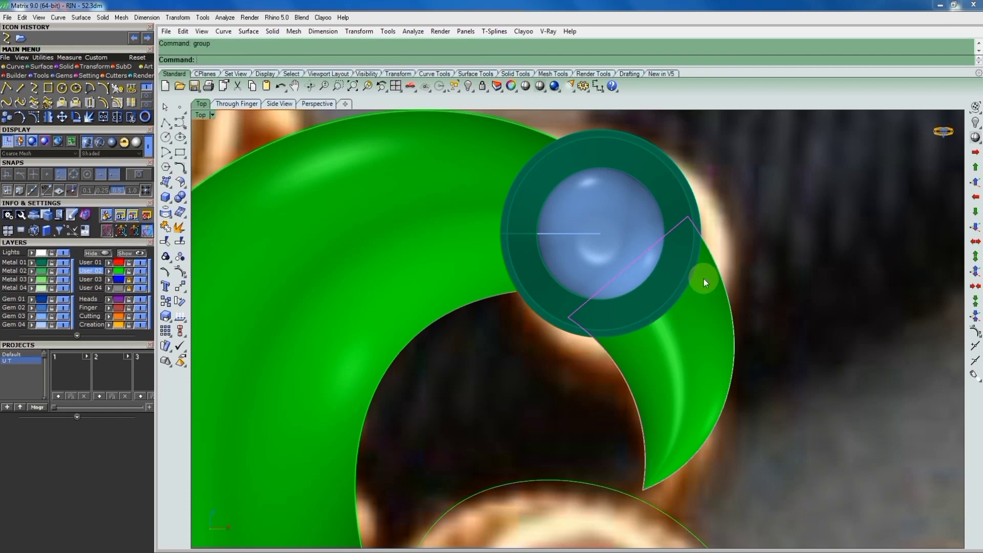
{"action": "key", "text": "F10"}
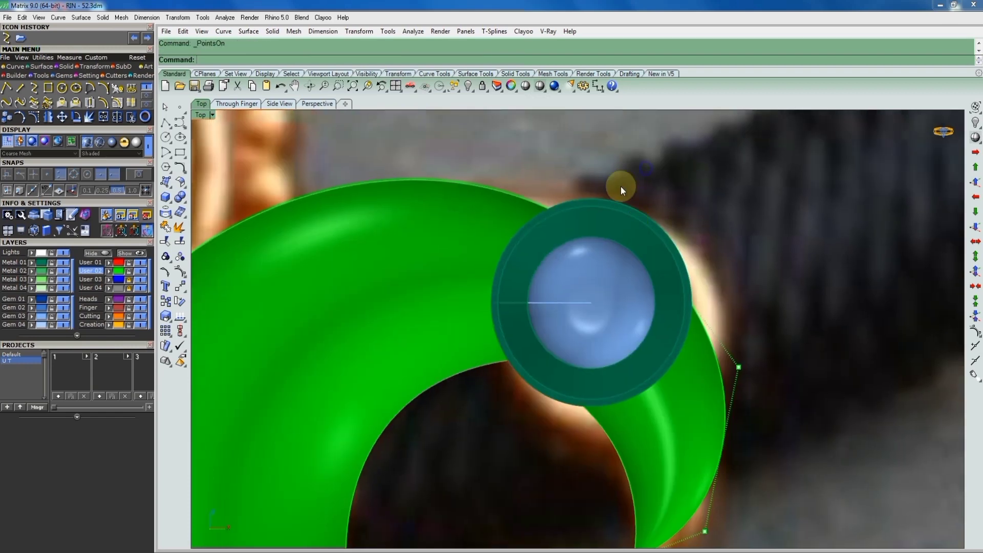
Return to wireframe and nudge the selected scroll-curve control points slightly upward
{"action": "left_click", "coordinate": [526, 86]}
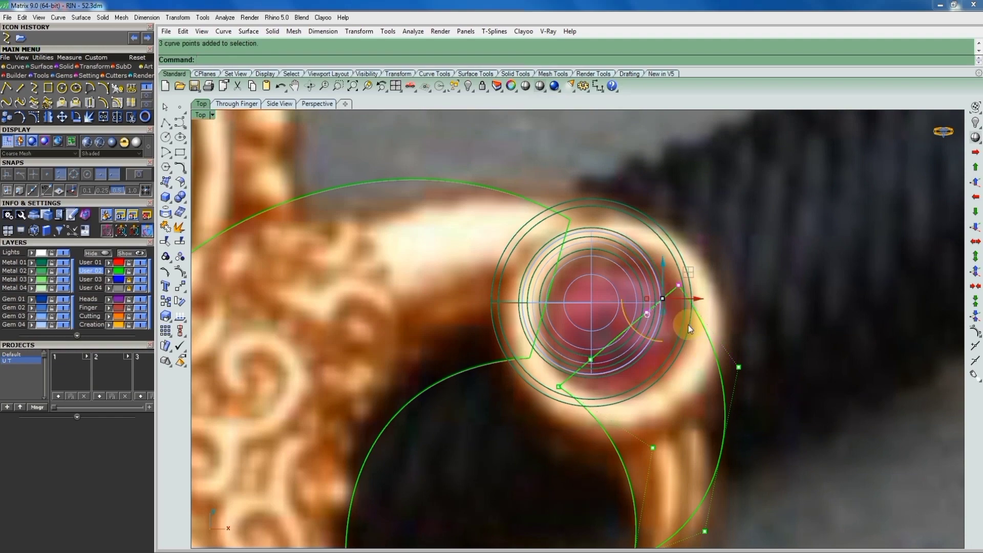
{"action": "key", "text": "m"}
{"action": "key", "text": "Return"}
{"action": "scroll", "coordinate": [674, 270], "scroll_direction": "up", "scroll_amount": 2}
{"action": "left_click", "coordinate": [689, 262]}
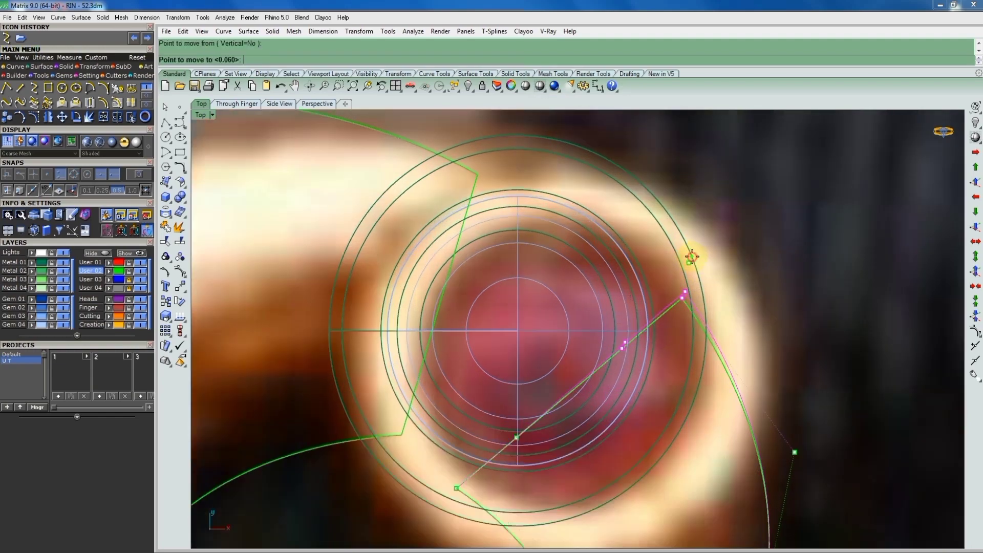
{"action": "left_click", "coordinate": [693, 257]}
{"action": "scroll", "coordinate": [666, 308], "scroll_direction": "down", "scroll_amount": 3}
{"action": "scroll", "coordinate": [538, 415], "scroll_direction": "up", "scroll_amount": 1}
Window-select two control points on the scroll curve and move them again
{"action": "left_click_drag", "start_coordinate": [504, 436], "coordinate": [650, 311]}
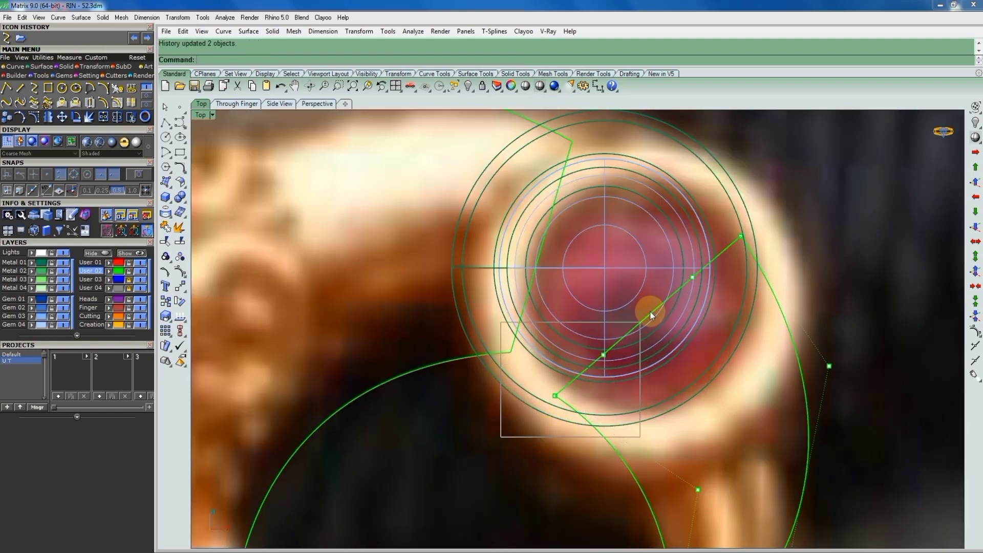
{"action": "scroll", "coordinate": [648, 313], "scroll_direction": "up", "scroll_amount": 3}
{"action": "scroll", "coordinate": [638, 318], "scroll_direction": "down", "scroll_amount": 3}
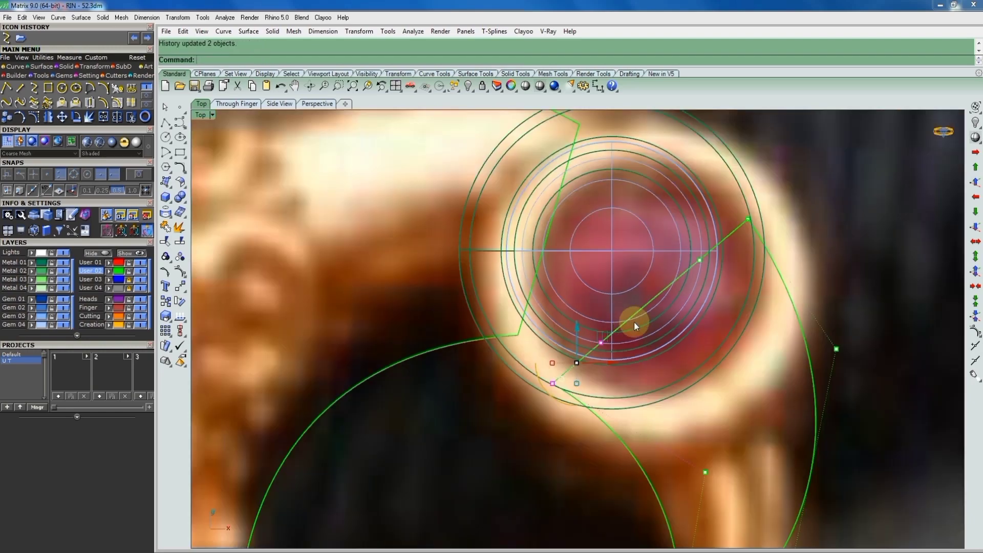
{"action": "scroll", "coordinate": [629, 332], "scroll_direction": "down", "scroll_amount": 1}
{"action": "scroll", "coordinate": [605, 359], "scroll_direction": "up", "scroll_amount": 4}
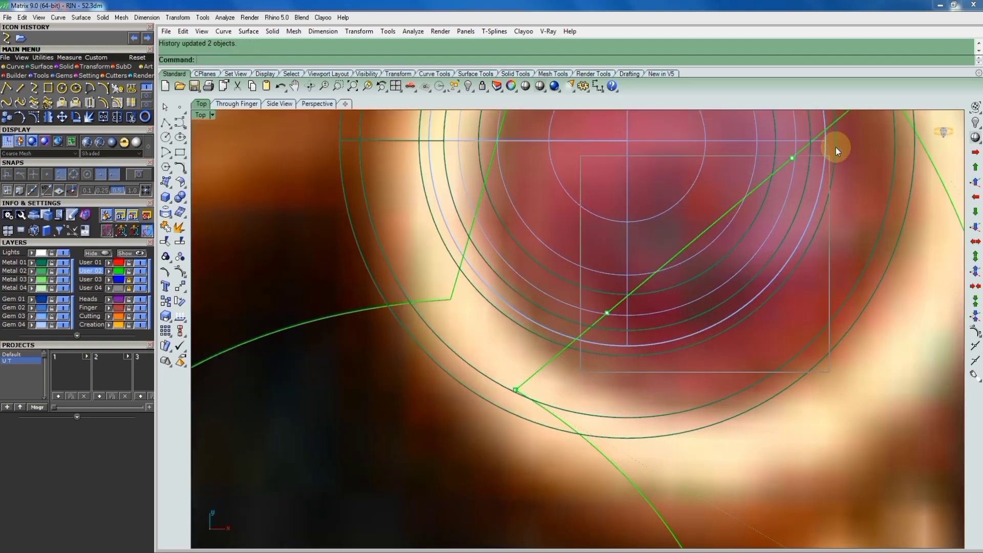
{"action": "scroll", "coordinate": [604, 269], "scroll_direction": "down", "scroll_amount": 3}
{"action": "scroll", "coordinate": [676, 257], "scroll_direction": "up", "scroll_amount": 3}
{"action": "right_click", "coordinate": [676, 257]}
{"action": "left_click", "coordinate": [677, 258]}
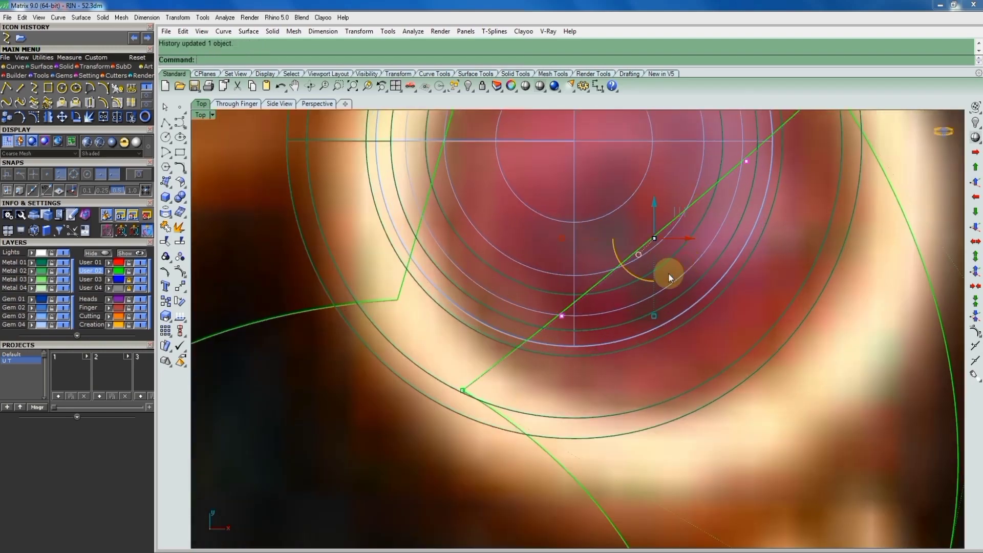
{"action": "scroll", "coordinate": [669, 273], "scroll_direction": "down", "scroll_amount": 2}
{"action": "scroll", "coordinate": [712, 235], "scroll_direction": "down", "scroll_amount": 2}
{"action": "scroll", "coordinate": [655, 266], "scroll_direction": "up", "scroll_amount": 2}
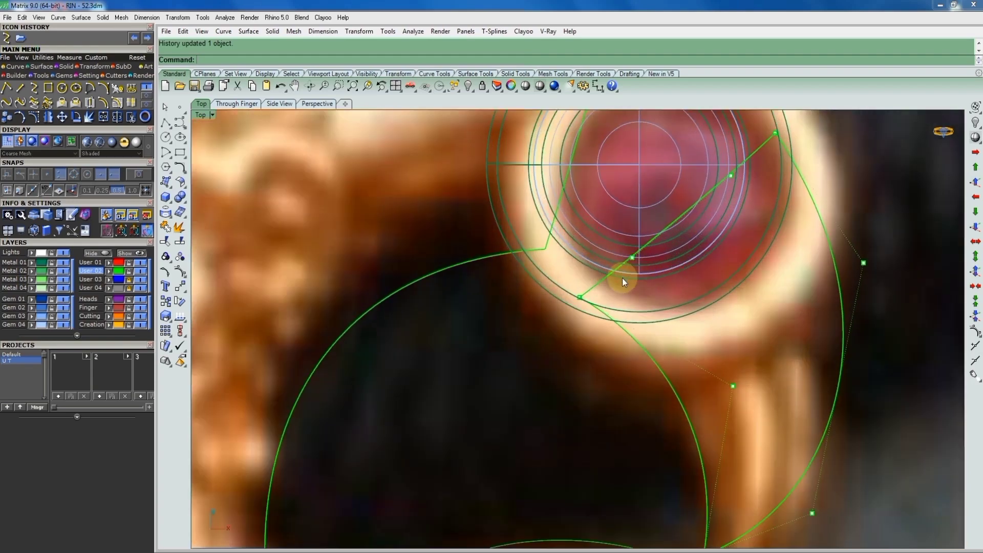
{"action": "scroll", "coordinate": [617, 289], "scroll_direction": "up", "scroll_amount": 2}
Move the scroll curve's points twice more, up and right around the gem, then deselect
{"action": "right_click", "coordinate": [613, 297]}
{"action": "left_click", "coordinate": [644, 265]}
{"action": "scroll", "coordinate": [666, 251], "scroll_direction": "up", "scroll_amount": 3}
{"action": "left_click", "coordinate": [684, 240]}
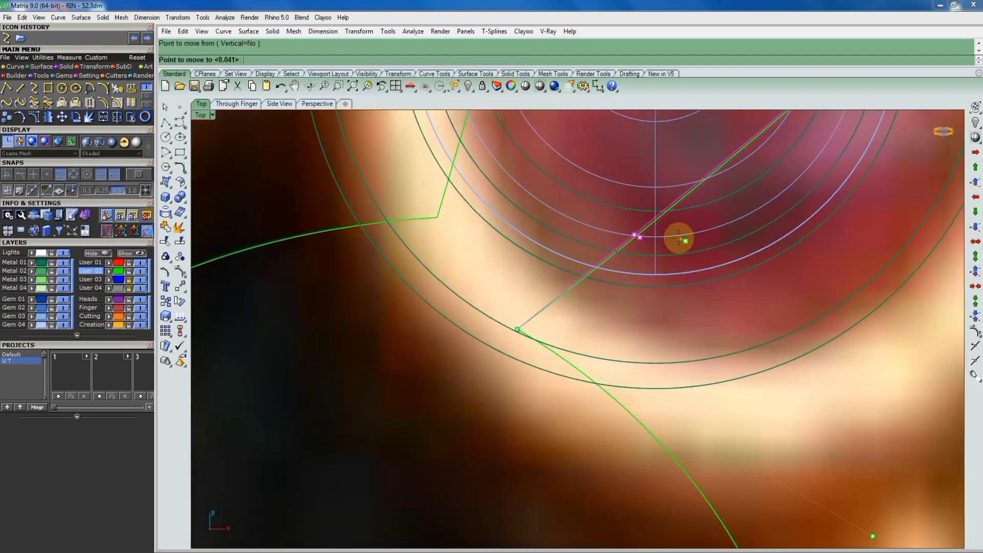
{"action": "scroll", "coordinate": [681, 238], "scroll_direction": "down", "scroll_amount": 2}
{"action": "scroll", "coordinate": [715, 201], "scroll_direction": "up", "scroll_amount": 1}
{"action": "right_click", "coordinate": [690, 288]}
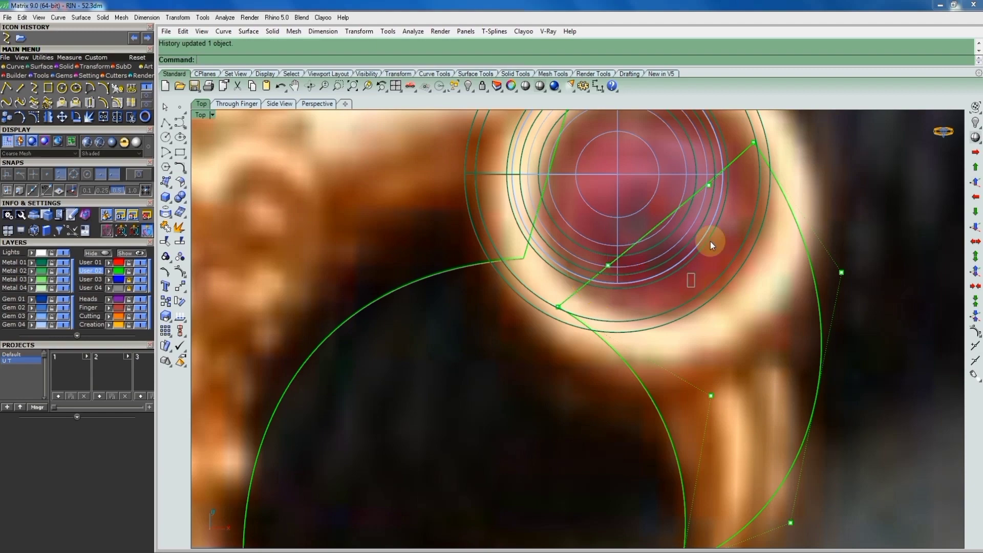
{"action": "left_click", "coordinate": [711, 242]}
{"action": "scroll", "coordinate": [725, 187], "scroll_direction": "up", "scroll_amount": 2}
{"action": "left_click", "coordinate": [754, 178]}
{"action": "scroll", "coordinate": [682, 208], "scroll_direction": "down", "scroll_amount": 2}
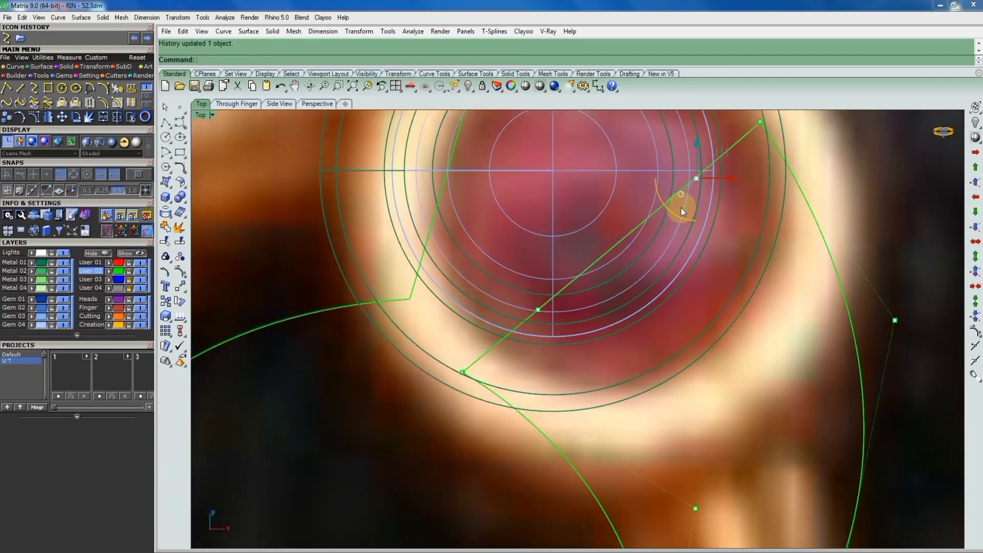
{"action": "scroll", "coordinate": [718, 192], "scroll_direction": "down", "scroll_amount": 1}
{"action": "scroll", "coordinate": [764, 176], "scroll_direction": "down", "scroll_amount": 1}
{"action": "scroll", "coordinate": [752, 214], "scroll_direction": "down", "scroll_amount": 1}
{"action": "key", "text": "Escape"}
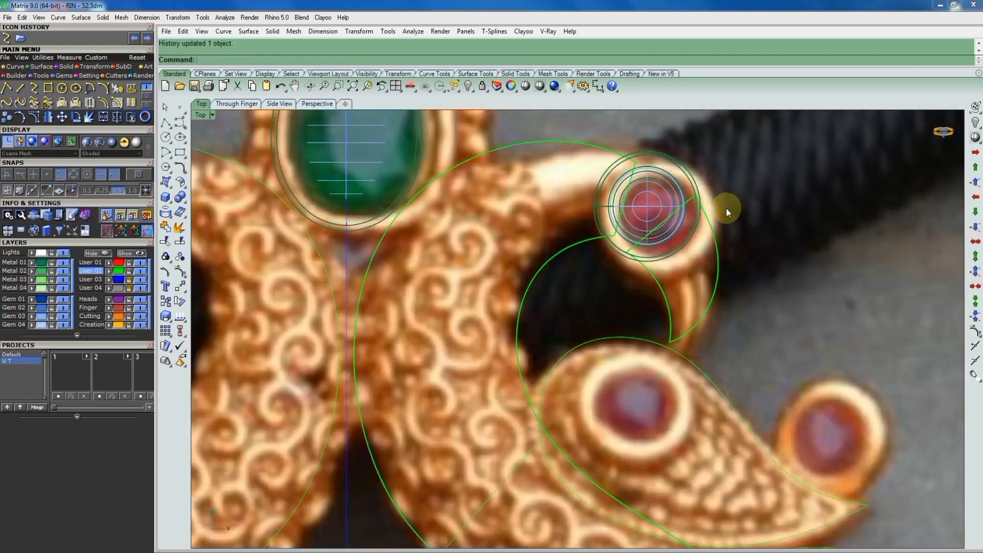
Select the right peacock's head outline curve and show its control points
{"action": "scroll", "coordinate": [726, 208], "scroll_direction": "down", "scroll_amount": 2}
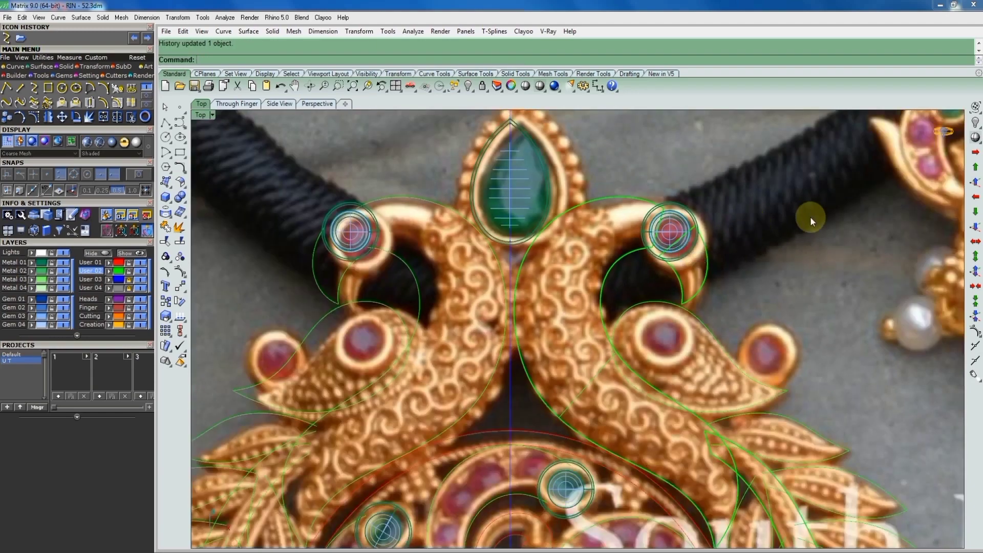
{"action": "left_click", "coordinate": [768, 398]}
{"action": "scroll", "coordinate": [742, 369], "scroll_direction": "down", "scroll_amount": 1}
{"action": "scroll", "coordinate": [715, 337], "scroll_direction": "down", "scroll_amount": 1}
{"action": "key", "text": "F10"}
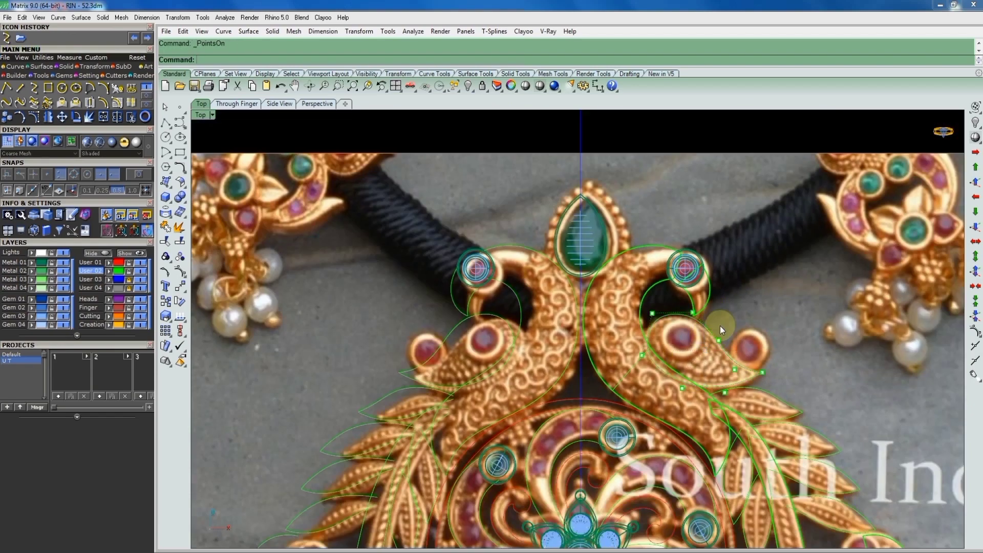
{"action": "scroll", "coordinate": [720, 325], "scroll_direction": "up", "scroll_amount": 1}
{"action": "scroll", "coordinate": [699, 358], "scroll_direction": "up", "scroll_amount": 1}
{"action": "scroll", "coordinate": [724, 340], "scroll_direction": "up", "scroll_amount": 1}
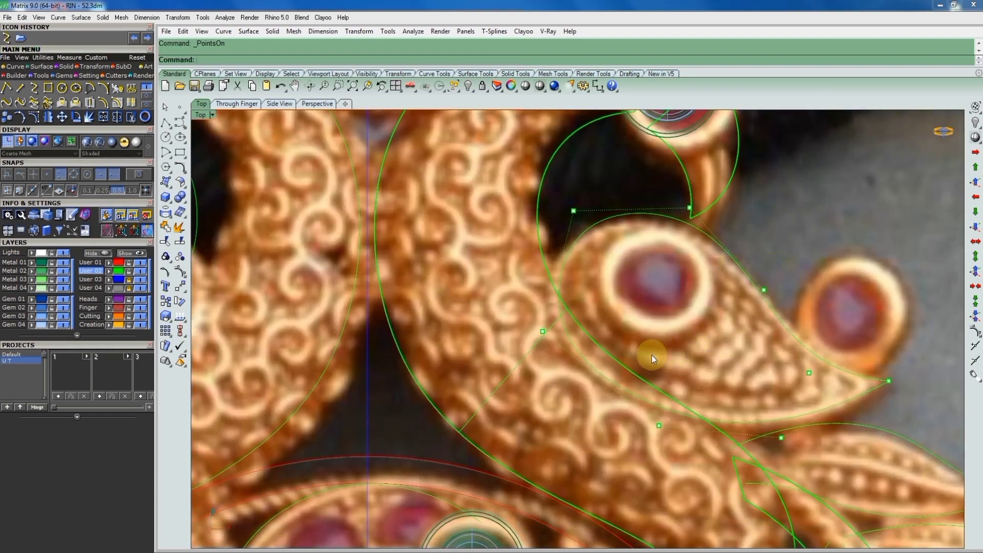
Slightly move two head-curve points below the bird's eye, then select two more points
{"action": "left_click_drag", "start_coordinate": [536, 313], "coordinate": [666, 430]}
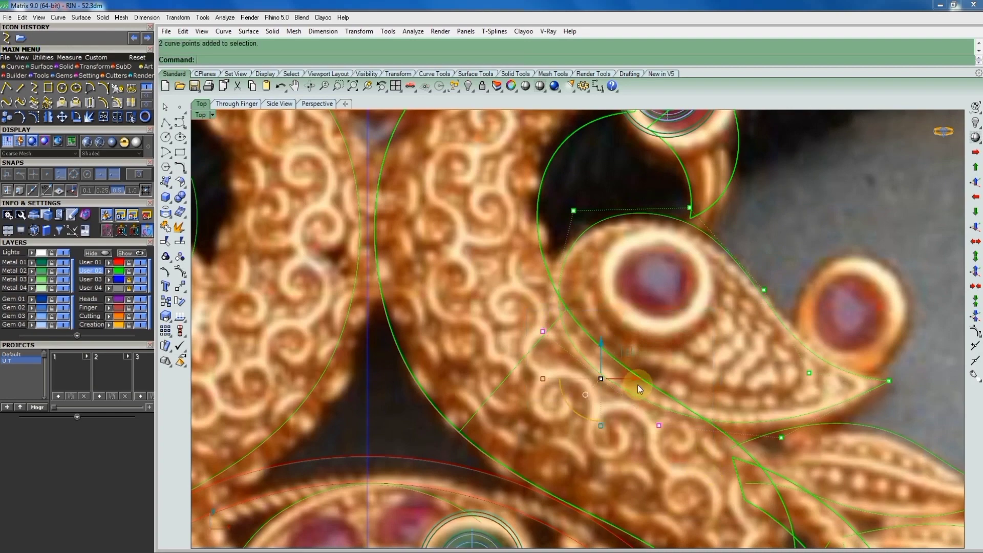
{"action": "type", "text": "m"}
{"action": "key", "text": "Return"}
{"action": "scroll", "coordinate": [650, 321], "scroll_direction": "up", "scroll_amount": 1}
{"action": "left_click", "coordinate": [670, 316]}
{"action": "left_click", "coordinate": [666, 317]}
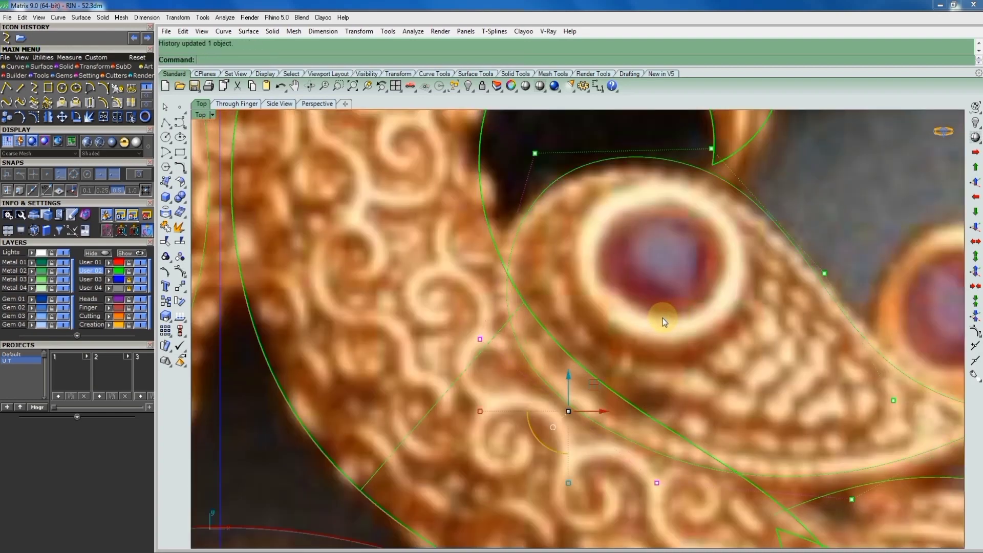
{"action": "scroll", "coordinate": [671, 318], "scroll_direction": "down", "scroll_amount": 2}
{"action": "left_click_drag", "start_coordinate": [644, 225], "coordinate": [763, 321]}
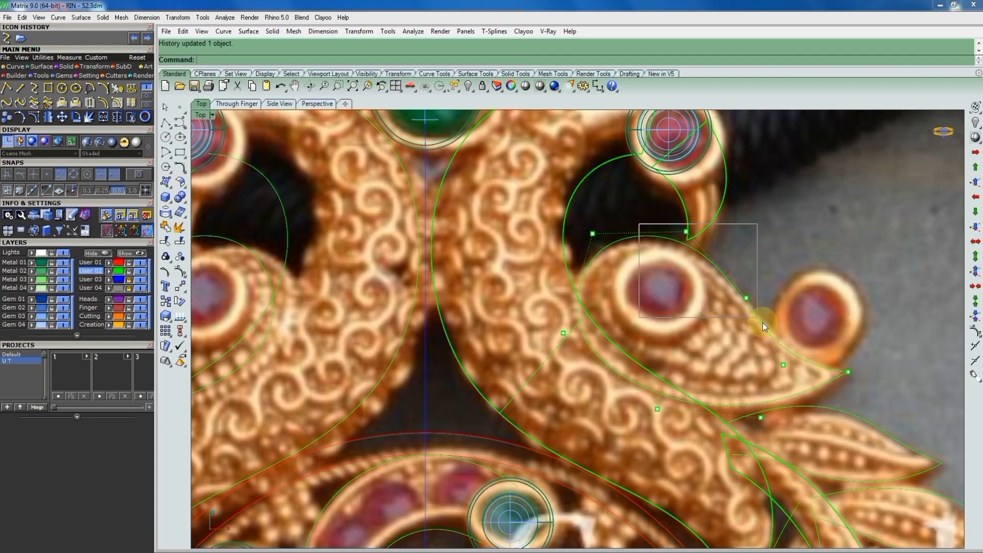
{"action": "scroll", "coordinate": [696, 251], "scroll_direction": "up", "scroll_amount": 1}
{"action": "scroll", "coordinate": [714, 236], "scroll_direction": "down", "scroll_amount": 3}
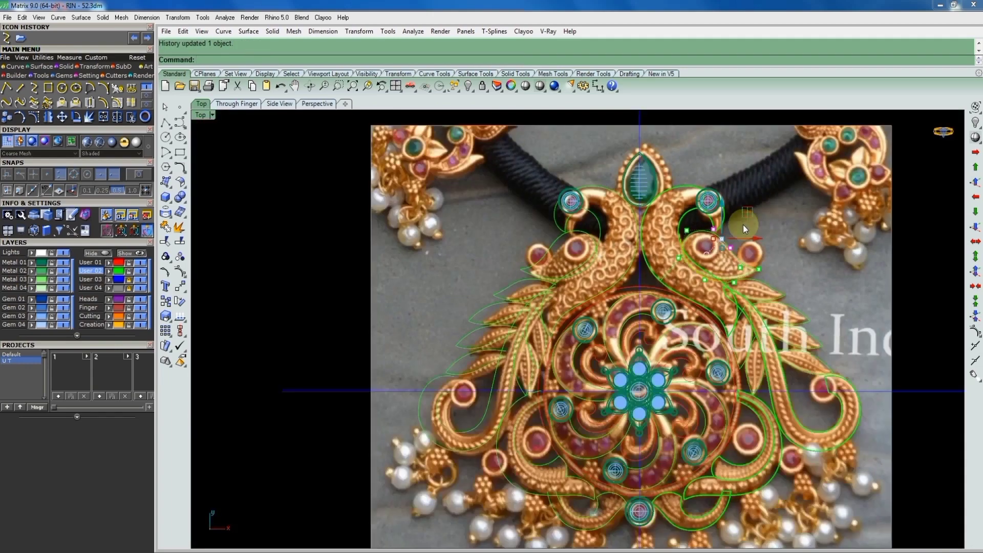
{"action": "scroll", "coordinate": [743, 226], "scroll_direction": "down", "scroll_amount": 1}
Shade the Top viewport and zoom in and out to inspect the green peacock body
{"action": "left_click", "coordinate": [587, 95]}
{"action": "scroll", "coordinate": [717, 256], "scroll_direction": "up", "scroll_amount": 2}
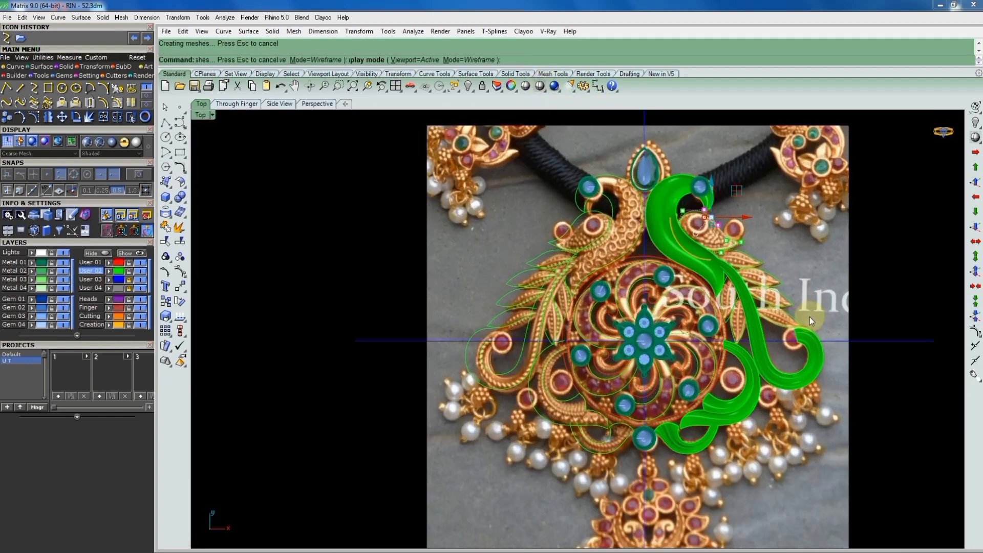
{"action": "scroll", "coordinate": [659, 230], "scroll_direction": "up", "scroll_amount": 2}
{"action": "scroll", "coordinate": [641, 202], "scroll_direction": "up", "scroll_amount": 2}
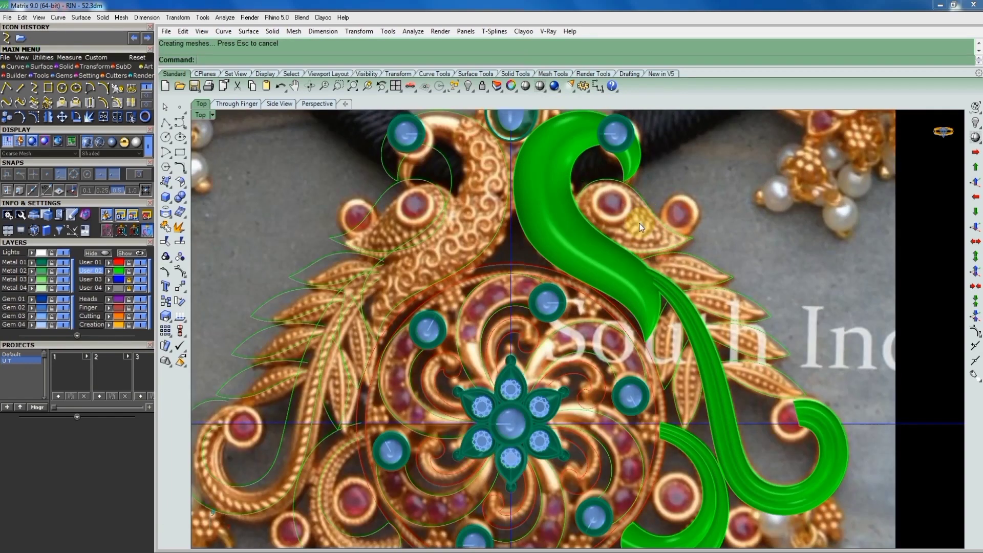
{"action": "scroll", "coordinate": [641, 220], "scroll_direction": "down", "scroll_amount": 2}
{"action": "scroll", "coordinate": [643, 217], "scroll_direction": "down", "scroll_amount": 1}
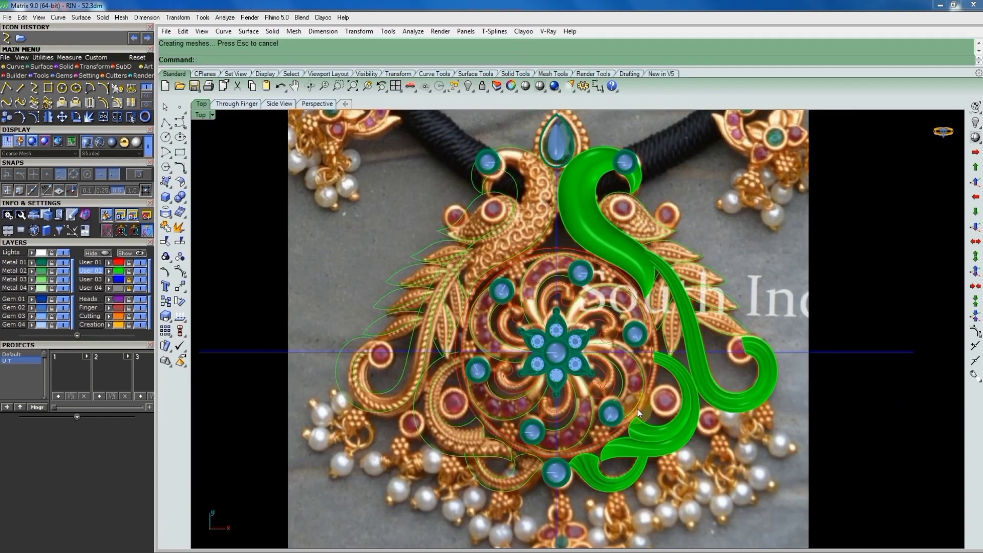
{"action": "scroll", "coordinate": [635, 395], "scroll_direction": "up", "scroll_amount": 1}
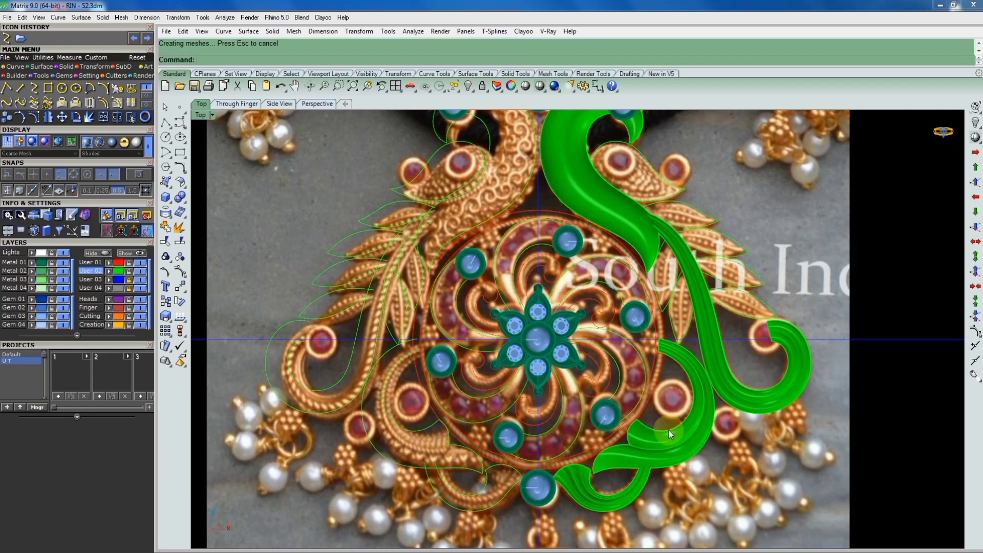
{"action": "scroll", "coordinate": [671, 414], "scroll_direction": "down", "scroll_amount": 1}
{"action": "scroll", "coordinate": [674, 395], "scroll_direction": "down", "scroll_amount": 1}
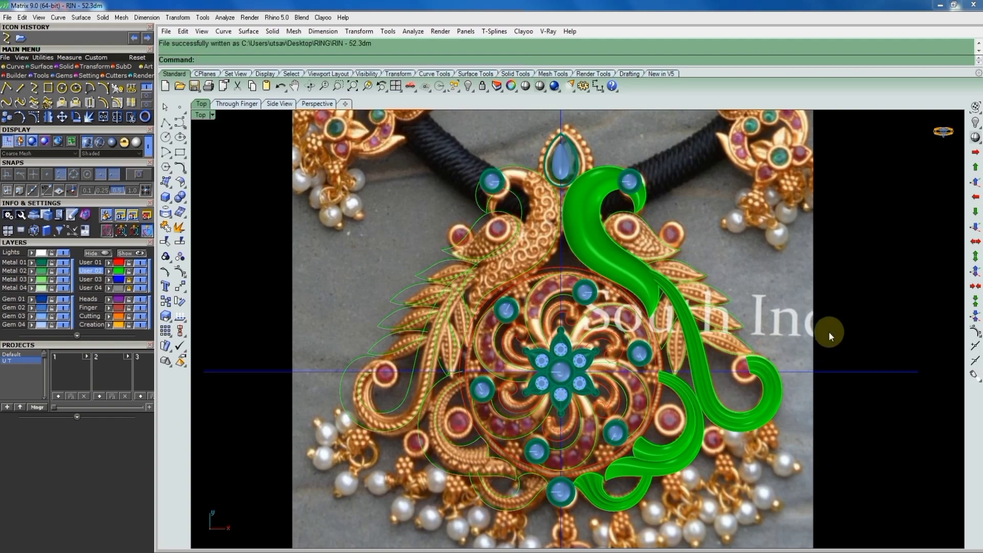
{"action": "scroll", "coordinate": [514, 336], "scroll_direction": "up", "scroll_amount": 2}
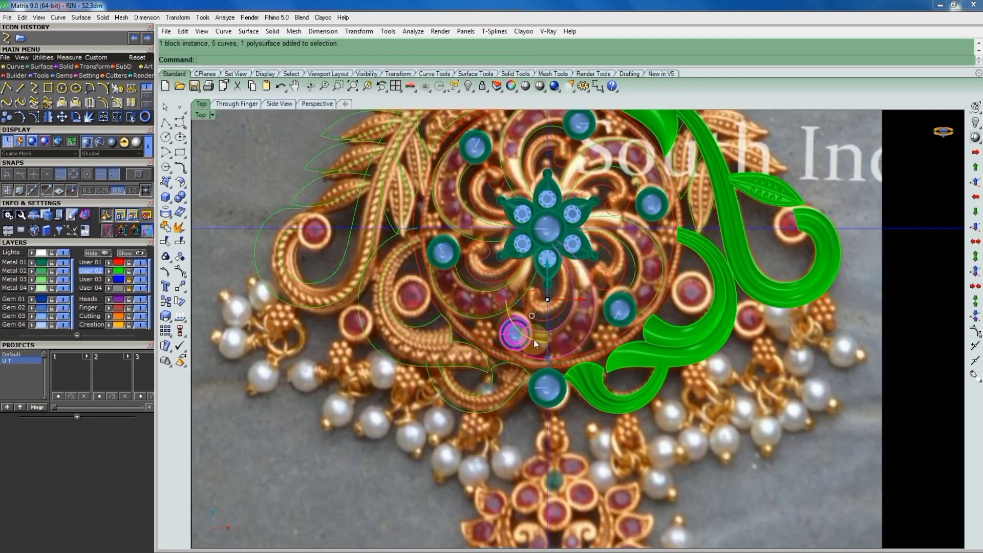
Switch the Top viewport to wireframe and select the two scroll curves near the lower gem
{"action": "left_click", "coordinate": [514, 334]}
{"action": "scroll", "coordinate": [545, 346], "scroll_direction": "up", "scroll_amount": 2}
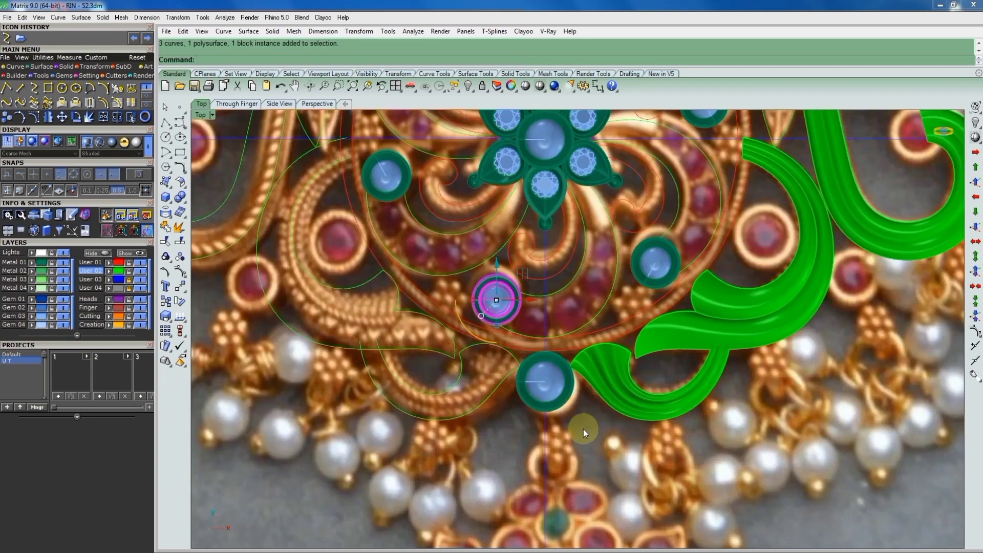
{"action": "scroll", "coordinate": [558, 295], "scroll_direction": "up", "scroll_amount": 2}
{"action": "left_click", "coordinate": [534, 88]}
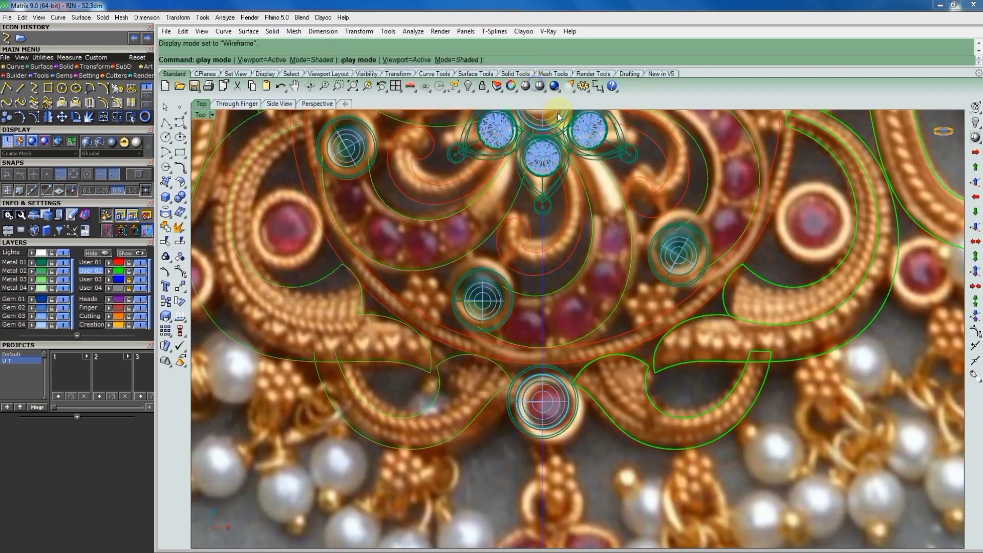
{"action": "scroll", "coordinate": [526, 320], "scroll_direction": "up", "scroll_amount": 2}
{"action": "scroll", "coordinate": [573, 280], "scroll_direction": "down", "scroll_amount": 5}
{"action": "scroll", "coordinate": [540, 221], "scroll_direction": "up", "scroll_amount": 4}
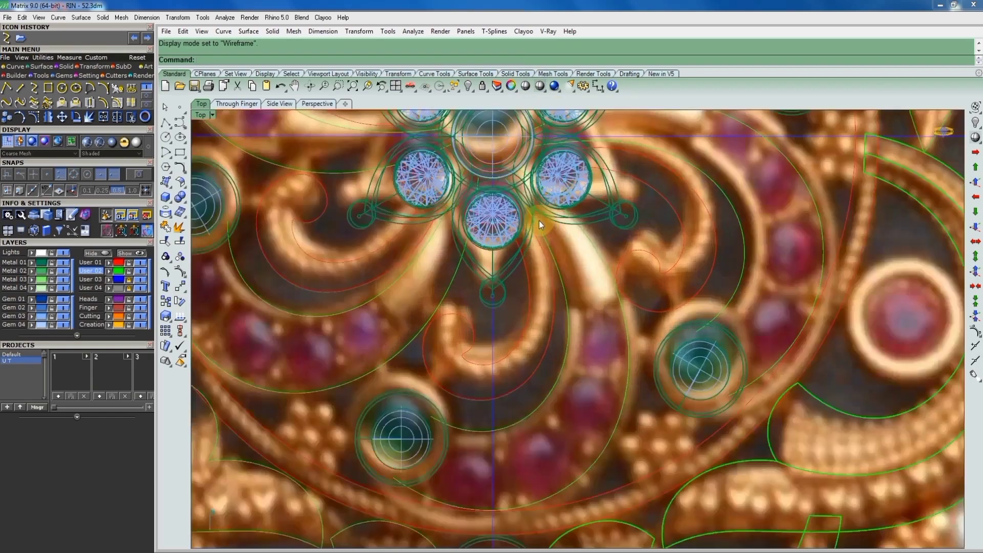
{"action": "scroll", "coordinate": [598, 251], "scroll_direction": "up", "scroll_amount": 1}
{"action": "left_click", "coordinate": [606, 257]}
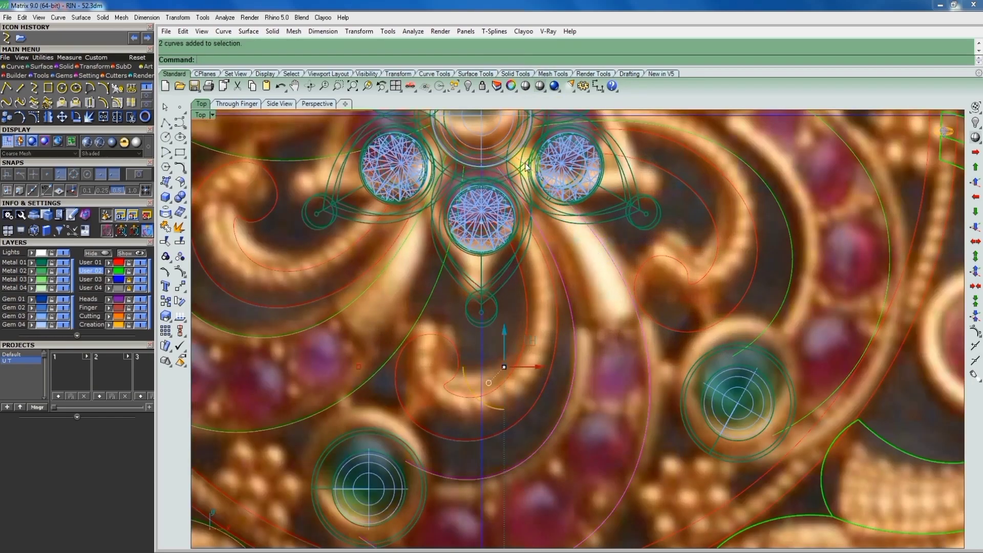
{"action": "scroll", "coordinate": [496, 162], "scroll_direction": "up", "scroll_amount": 5}
Draw a two-point interpolated curve above the central gem
{"action": "left_click", "coordinate": [34, 88]}
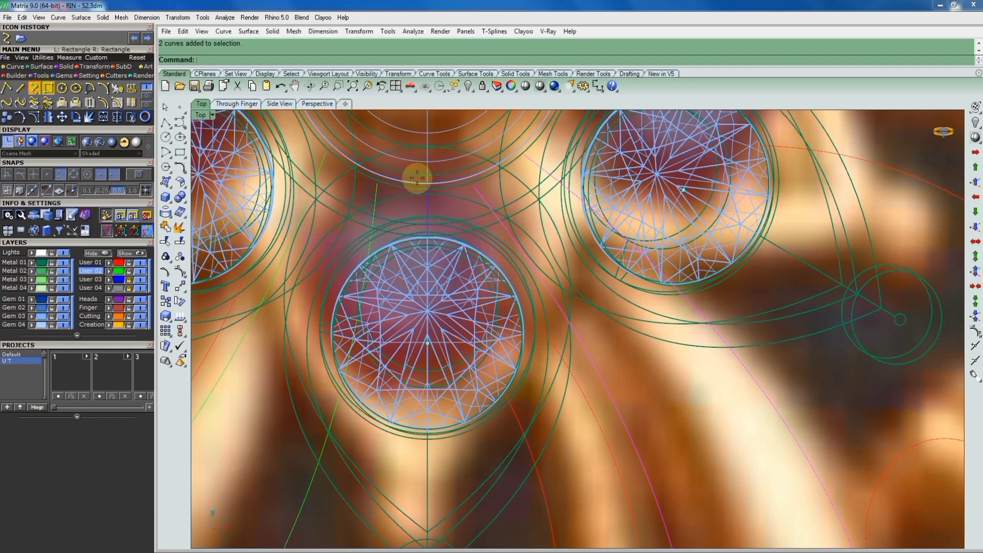
{"action": "scroll", "coordinate": [477, 187], "scroll_direction": "up", "scroll_amount": 2}
{"action": "left_click", "coordinate": [472, 184]}
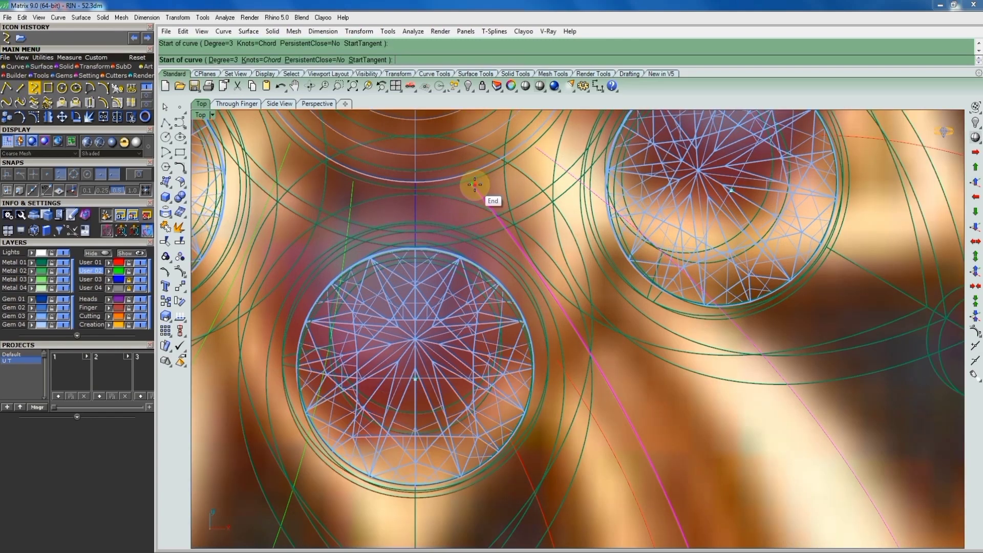
{"action": "left_click", "coordinate": [535, 148]}
{"action": "key", "text": "Return"}
{"action": "scroll", "coordinate": [533, 172], "scroll_direction": "down", "scroll_amount": 4}
{"action": "scroll", "coordinate": [461, 307], "scroll_direction": "down", "scroll_amount": 1}
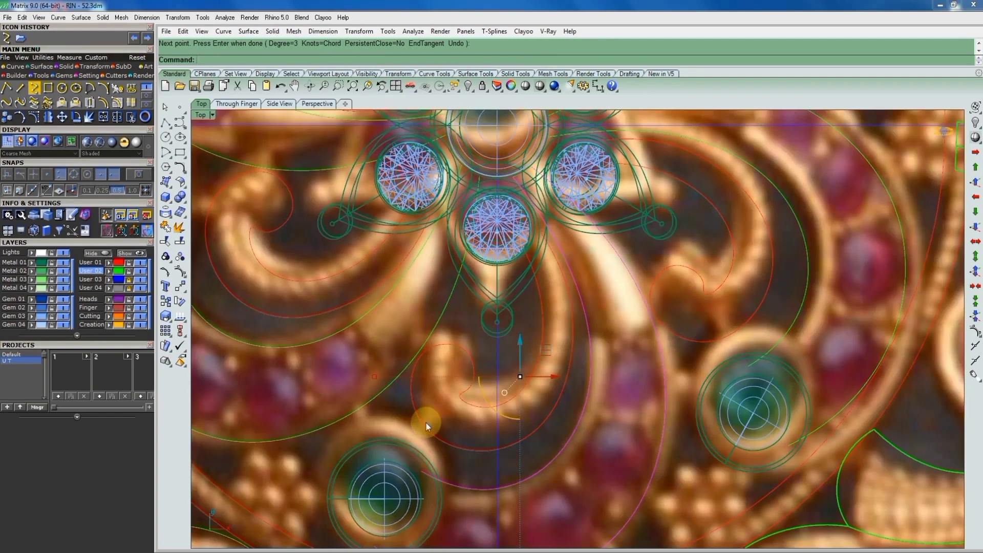
{"action": "scroll", "coordinate": [430, 409], "scroll_direction": "up", "scroll_amount": 1}
{"action": "scroll", "coordinate": [457, 368], "scroll_direction": "up", "scroll_amount": 1}
{"action": "scroll", "coordinate": [457, 369], "scroll_direction": "up", "scroll_amount": 2}
{"action": "scroll", "coordinate": [395, 414], "scroll_direction": "up", "scroll_amount": 1}
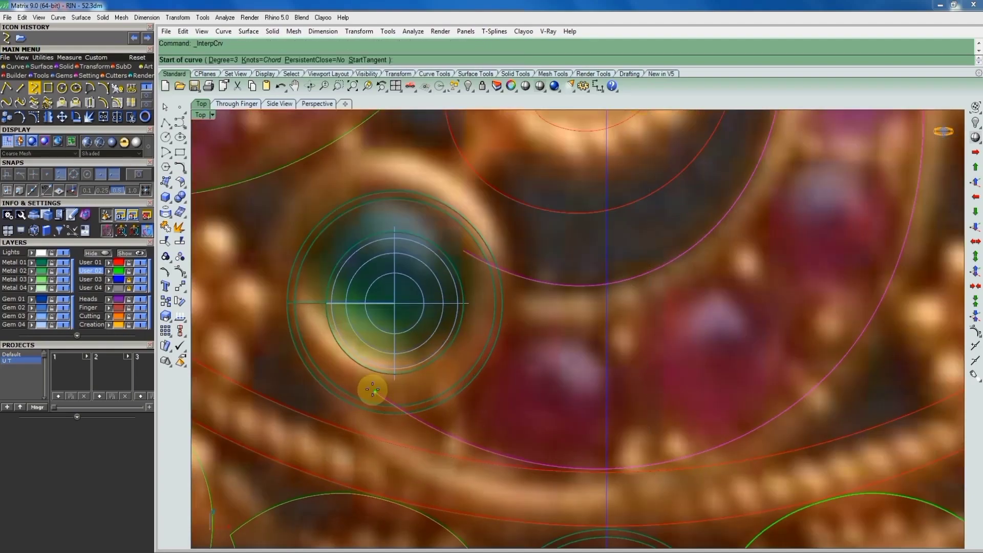
Draw the magenta scroll curve from beside the gem to the arc, and hide the reference photo layer
{"action": "key", "text": "Return"}
{"action": "left_click", "coordinate": [376, 393]}
{"action": "left_click", "coordinate": [465, 253]}
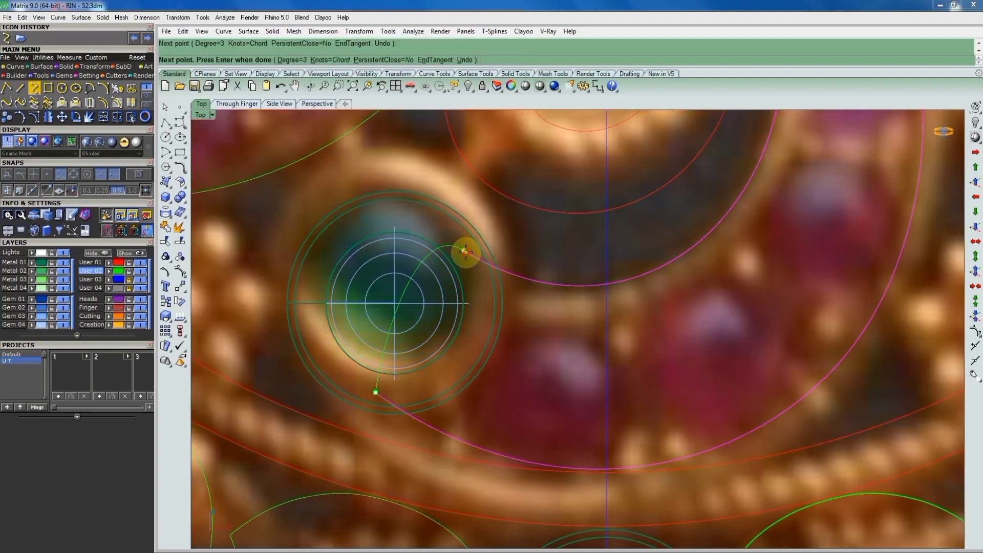
{"action": "key", "text": "Return"}
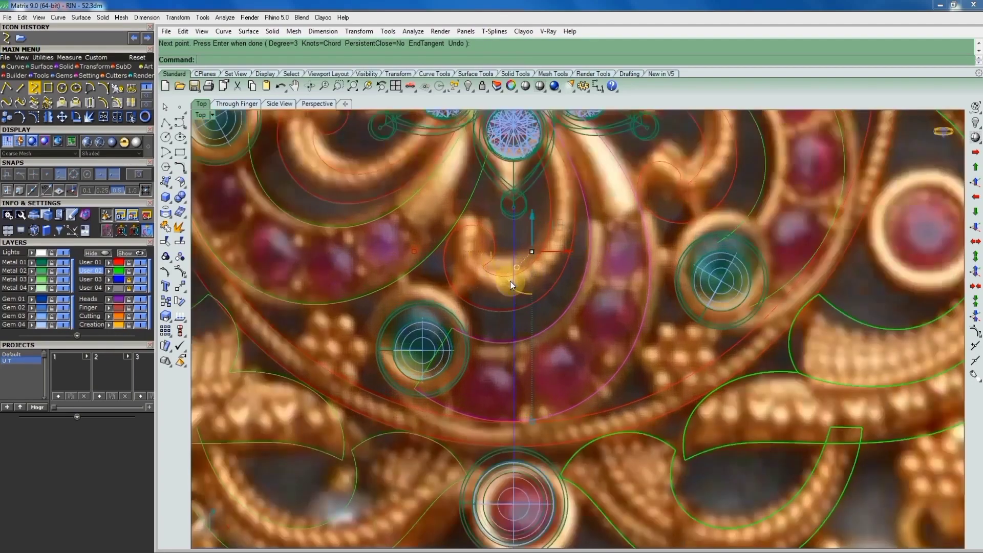
{"action": "scroll", "coordinate": [511, 281], "scroll_direction": "down", "scroll_amount": 2}
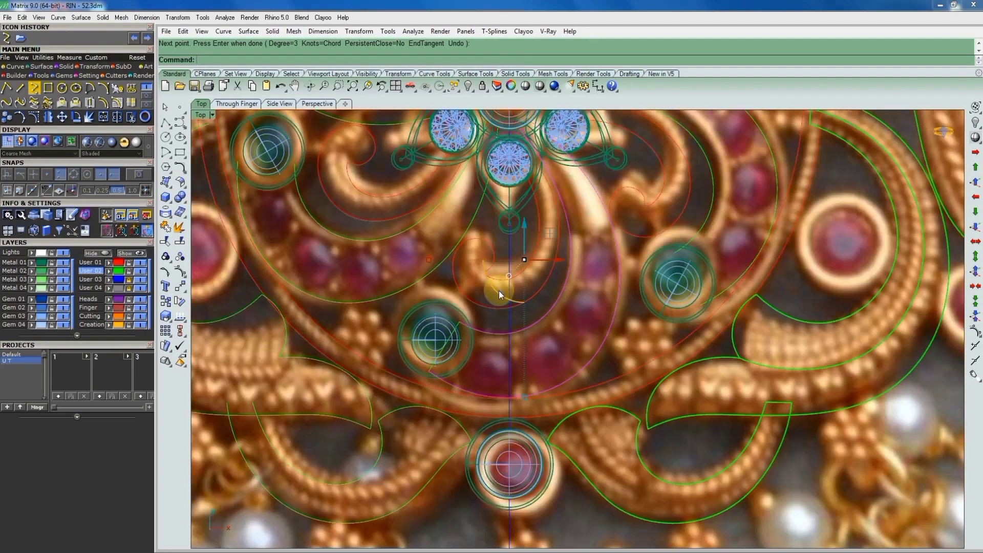
{"action": "scroll", "coordinate": [499, 290], "scroll_direction": "down", "scroll_amount": 3}
{"action": "scroll", "coordinate": [512, 257], "scroll_direction": "up", "scroll_amount": 3}
{"action": "scroll", "coordinate": [530, 229], "scroll_direction": "up", "scroll_amount": 4}
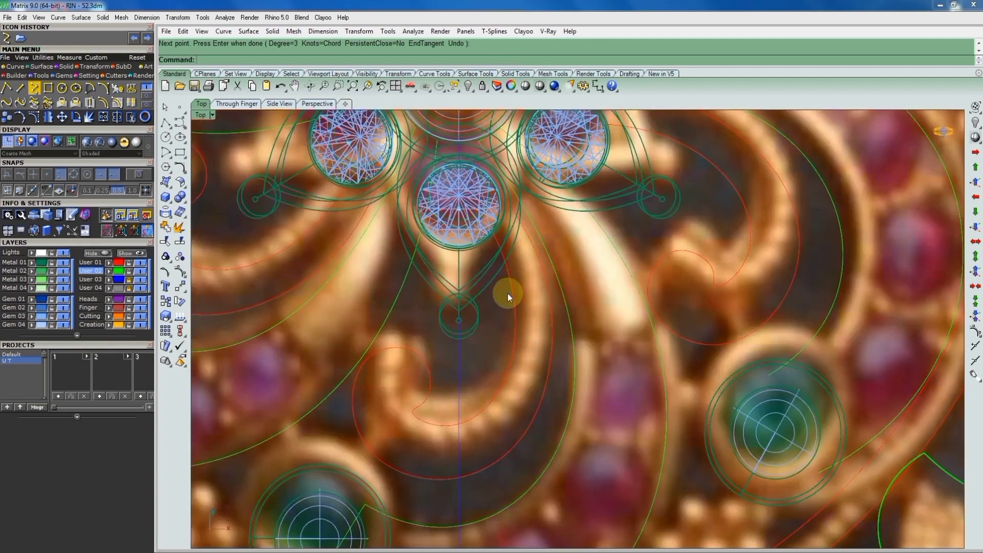
{"action": "key", "text": "Return"}
{"action": "scroll", "coordinate": [466, 349], "scroll_direction": "down", "scroll_amount": 2}
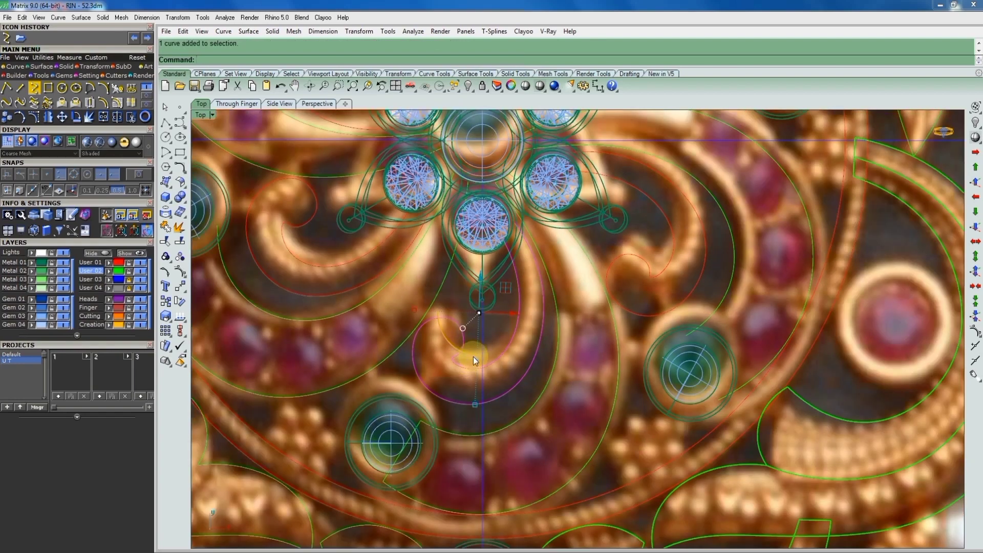
{"action": "left_click", "coordinate": [477, 355]}
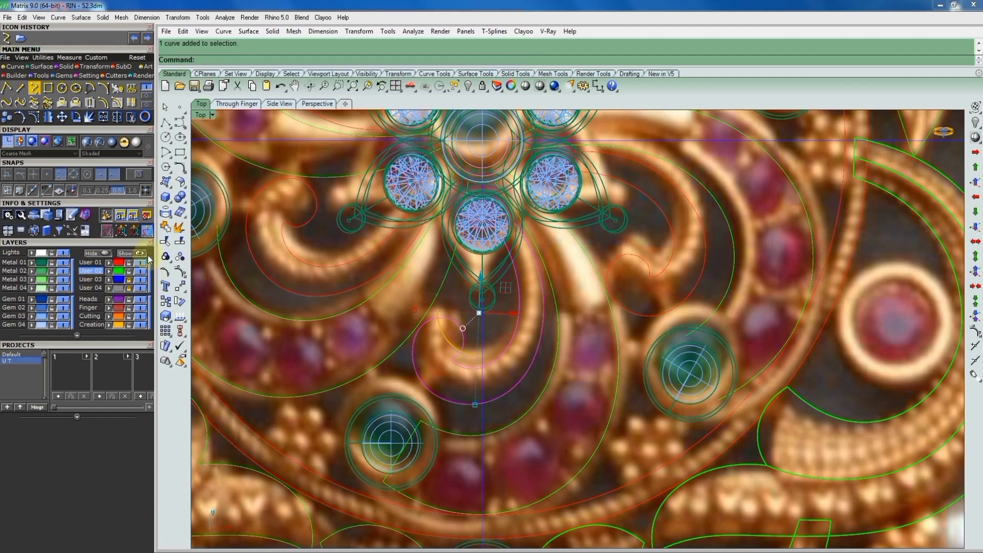
{"action": "left_click", "coordinate": [140, 287]}
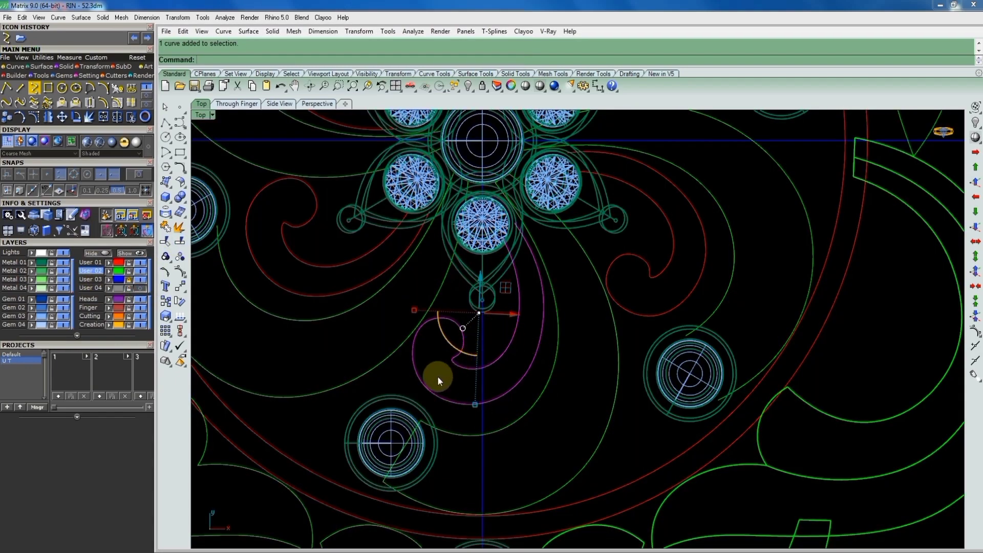
Split the magenta curve into two pieces at a point
{"action": "left_click", "coordinate": [179, 227]}
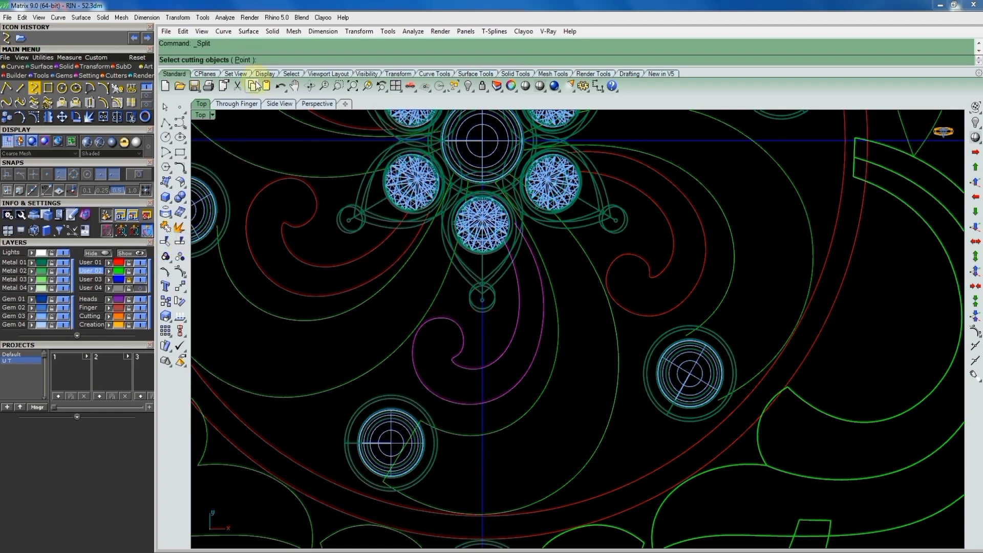
{"action": "left_click", "coordinate": [242, 57]}
{"action": "scroll", "coordinate": [453, 333], "scroll_direction": "up", "scroll_amount": 4}
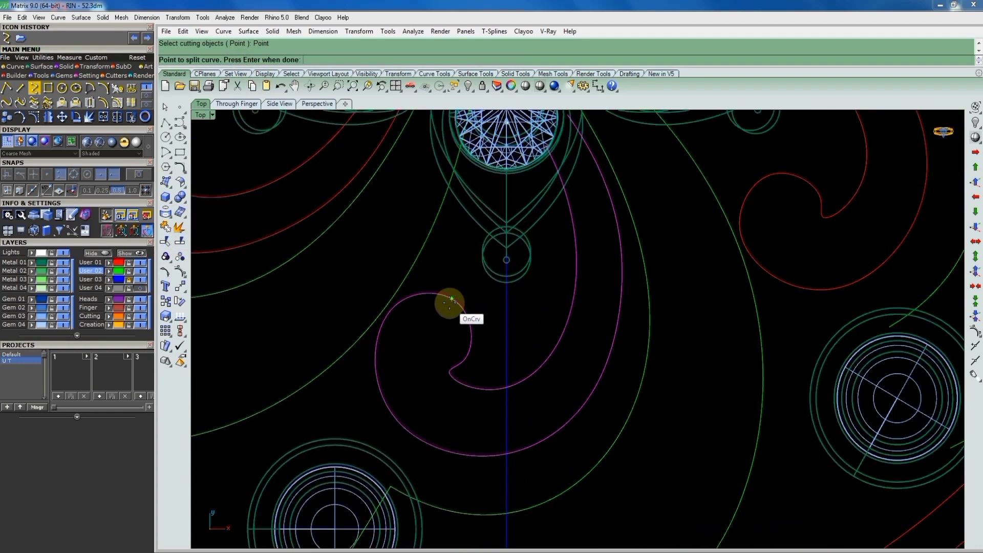
{"action": "left_click", "coordinate": [448, 296]}
{"action": "key", "text": "Return"}
{"action": "scroll", "coordinate": [482, 338], "scroll_direction": "down", "scroll_amount": 4}
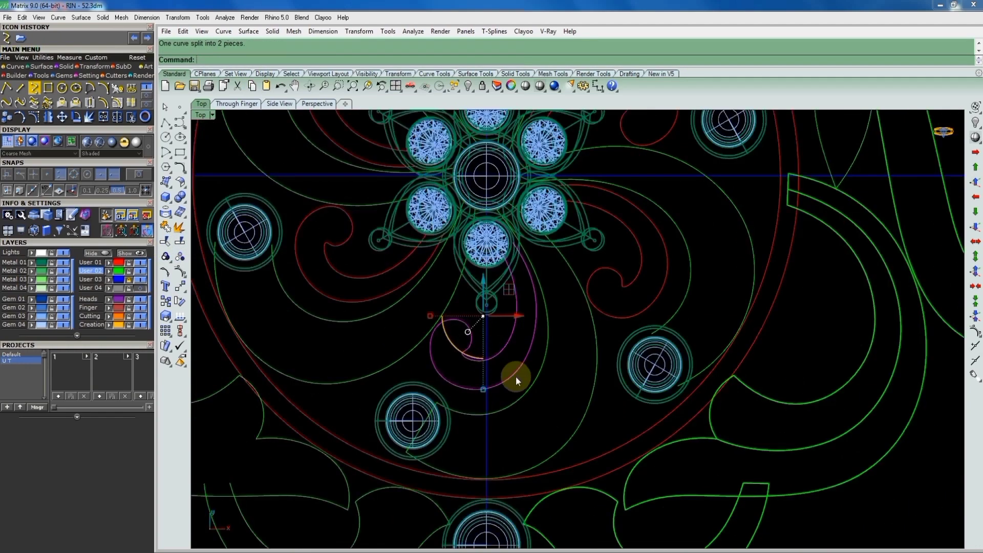
{"action": "scroll", "coordinate": [518, 258], "scroll_direction": "up", "scroll_amount": 3}
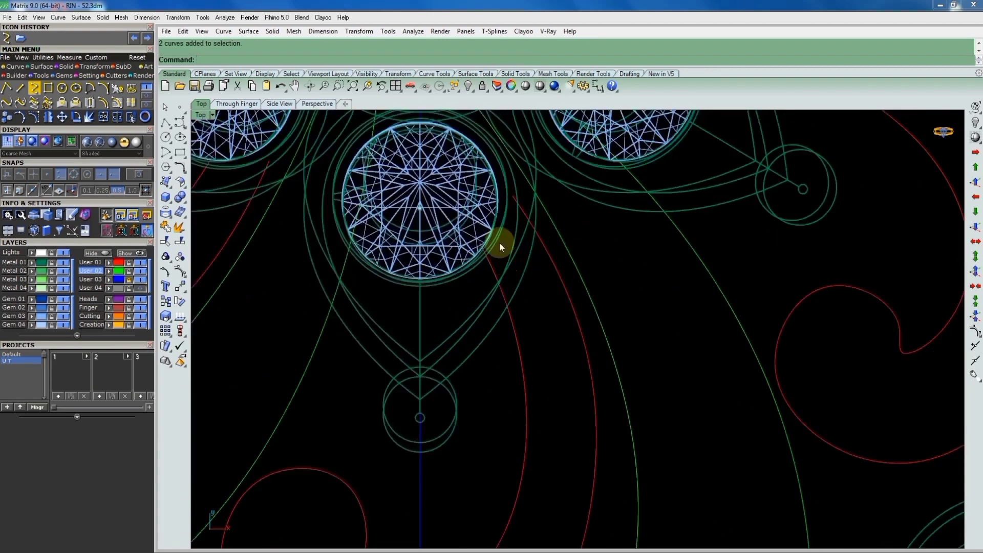
{"action": "scroll", "coordinate": [500, 242], "scroll_direction": "up", "scroll_amount": 2}
{"action": "scroll", "coordinate": [478, 248], "scroll_direction": "up", "scroll_amount": 2}
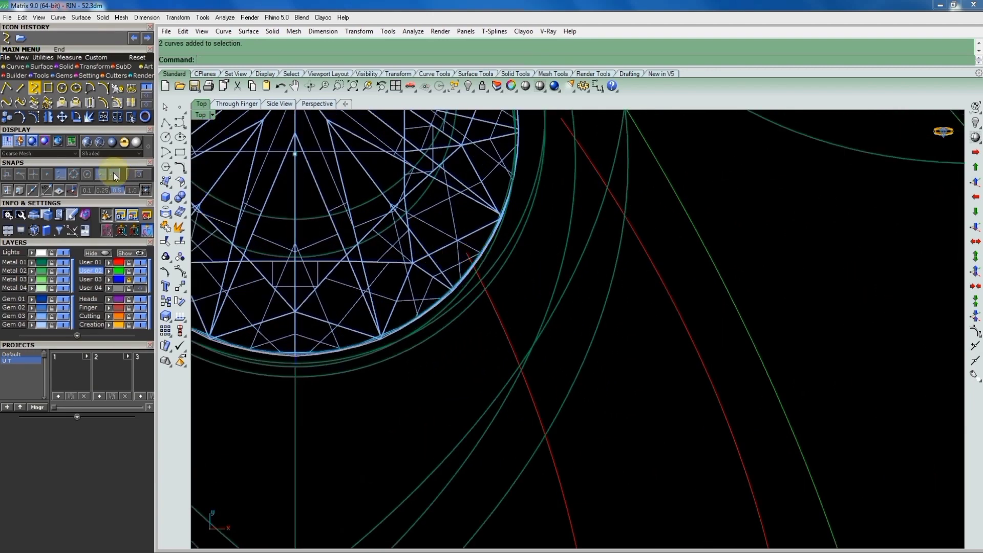
Draw an interpolated curve connecting the ends of the two red scroll curves
{"action": "left_click", "coordinate": [34, 88]}
{"action": "left_click", "coordinate": [467, 252]}
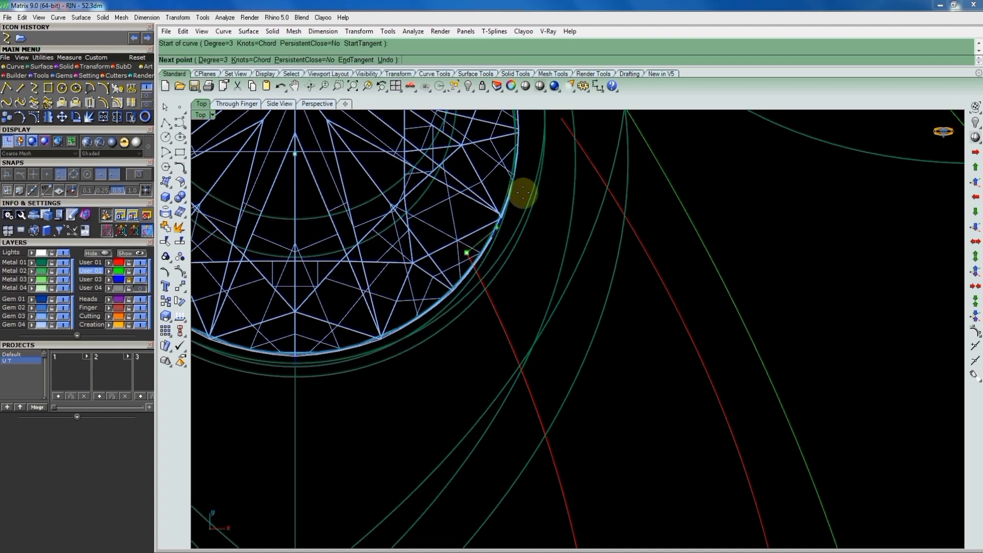
{"action": "left_click", "coordinate": [562, 125]}
{"action": "key", "text": "Return"}
{"action": "scroll", "coordinate": [551, 182], "scroll_direction": "down", "scroll_amount": 2}
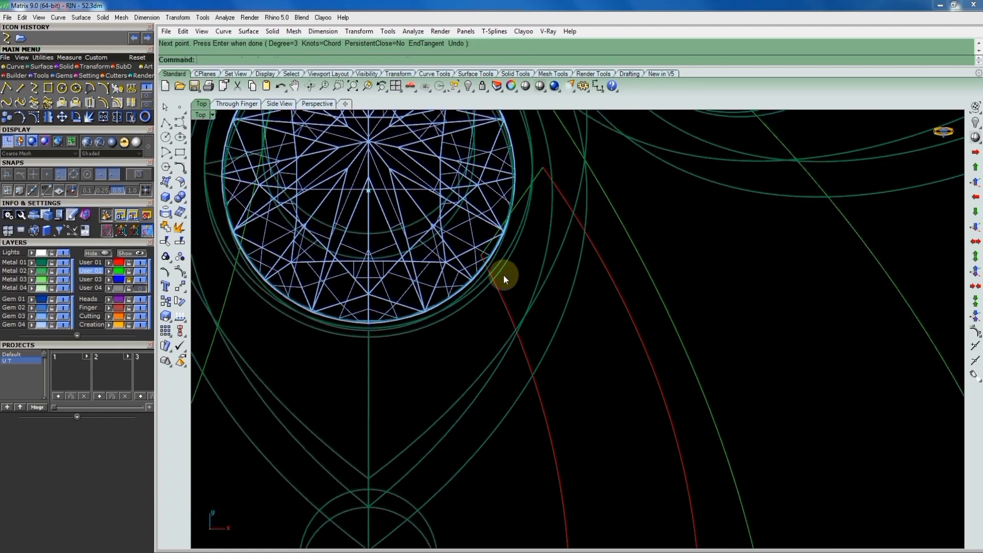
{"action": "scroll", "coordinate": [503, 275], "scroll_direction": "down", "scroll_amount": 1}
Show the connecting curve's control points, select its two middle points, and return to Top view
{"action": "mouse_move", "coordinate": [441, 394]}
{"action": "left_mouse_down"}
{"action": "mouse_move", "coordinate": [533, 241]}
{"action": "mouse_move", "coordinate": [533, 252]}
{"action": "left_mouse_up"}
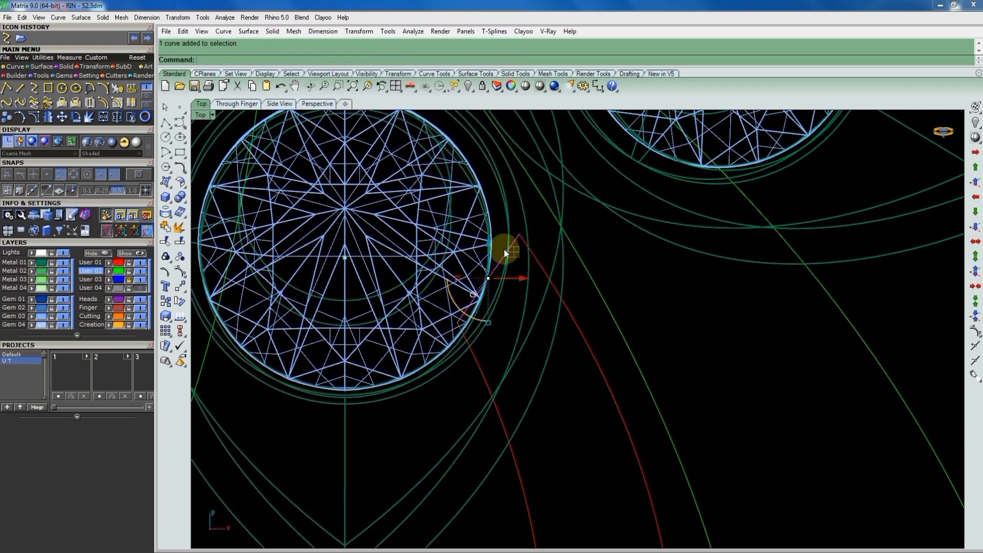
{"action": "key", "text": "F10"}
{"action": "scroll", "coordinate": [476, 369], "scroll_direction": "up", "scroll_amount": 3}
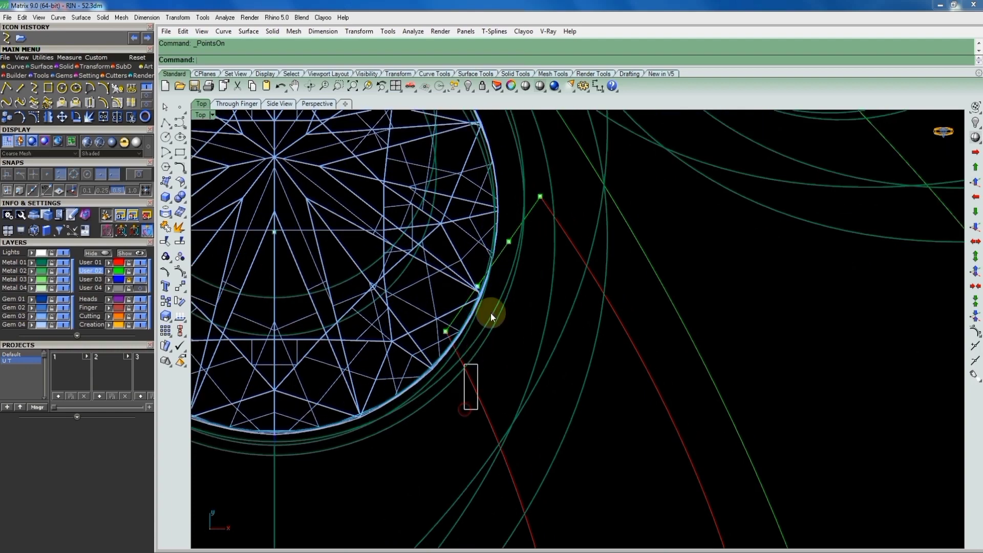
{"action": "mouse_move", "coordinate": [491, 312]}
{"action": "left_mouse_down"}
{"action": "mouse_move", "coordinate": [526, 228]}
{"action": "mouse_move", "coordinate": [563, 233]}
{"action": "left_mouse_up"}
{"action": "scroll", "coordinate": [538, 302], "scroll_direction": "up", "scroll_amount": 5}
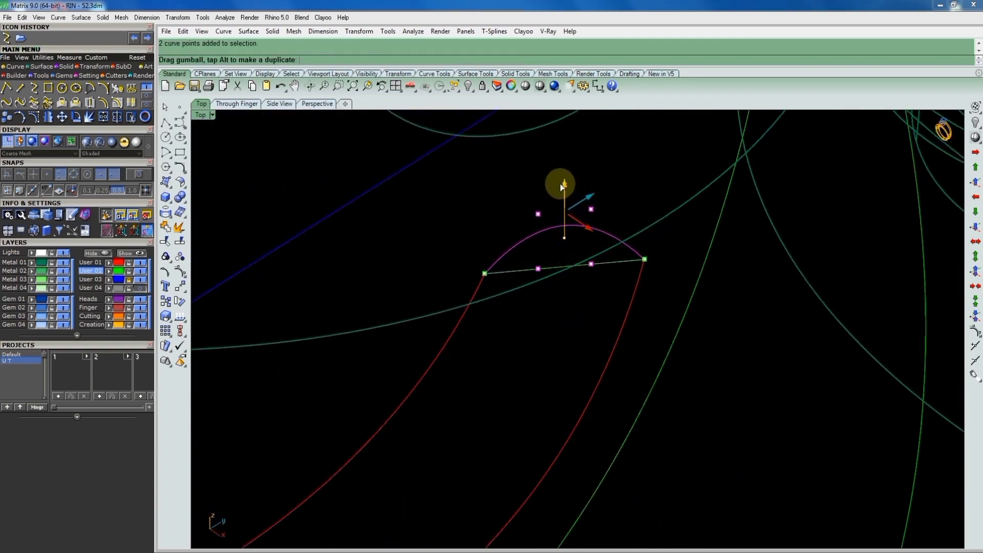
{"action": "scroll", "coordinate": [564, 231], "scroll_direction": "down", "scroll_amount": 2}
{"action": "scroll", "coordinate": [584, 261], "scroll_direction": "down", "scroll_amount": 2}
{"action": "scroll", "coordinate": [597, 298], "scroll_direction": "down", "scroll_amount": 3}
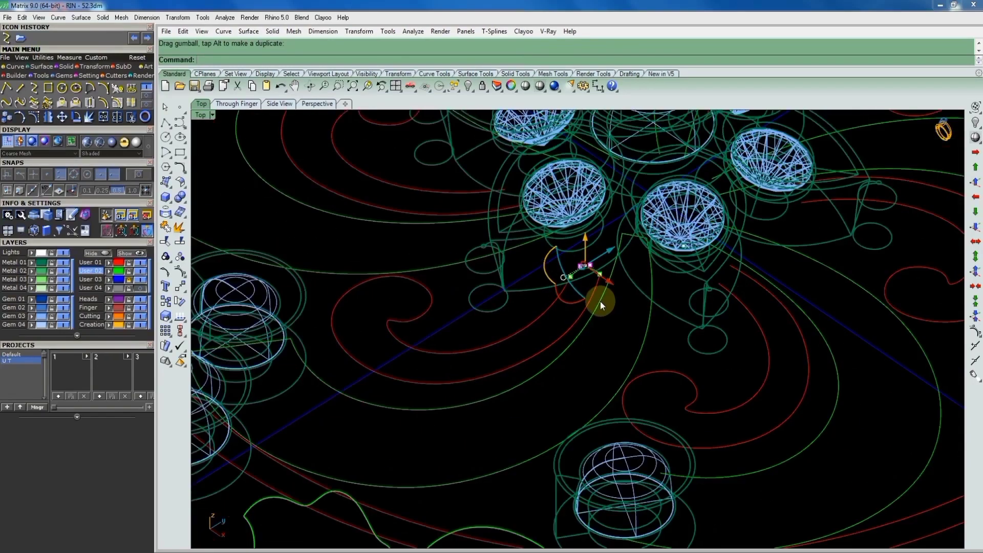
{"action": "scroll", "coordinate": [565, 276], "scroll_direction": "down", "scroll_amount": 2}
{"action": "scroll", "coordinate": [565, 276], "scroll_direction": "up", "scroll_amount": 2}
{"action": "scroll", "coordinate": [589, 274], "scroll_direction": "up", "scroll_amount": 5}
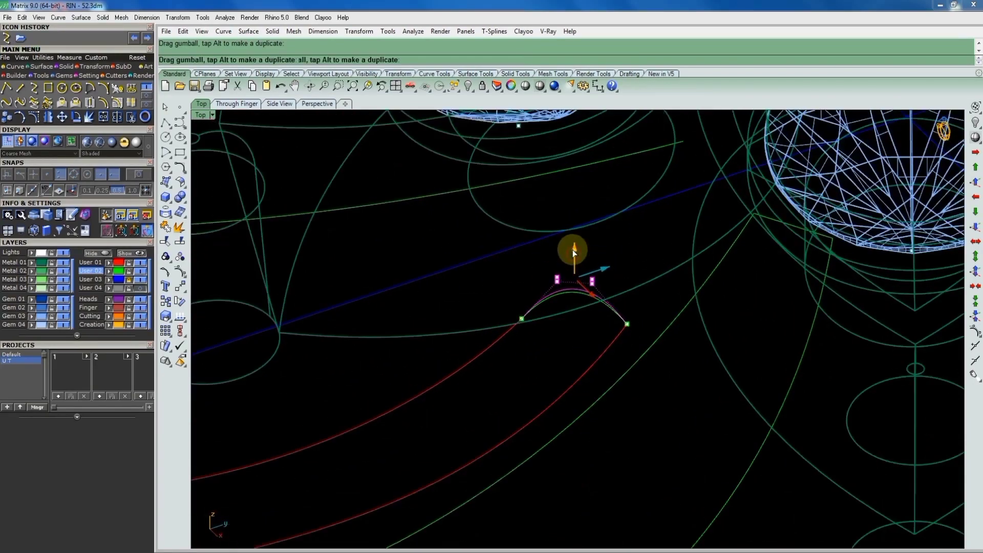
{"action": "scroll", "coordinate": [586, 297], "scroll_direction": "down", "scroll_amount": 3}
{"action": "key", "text": "F5"}
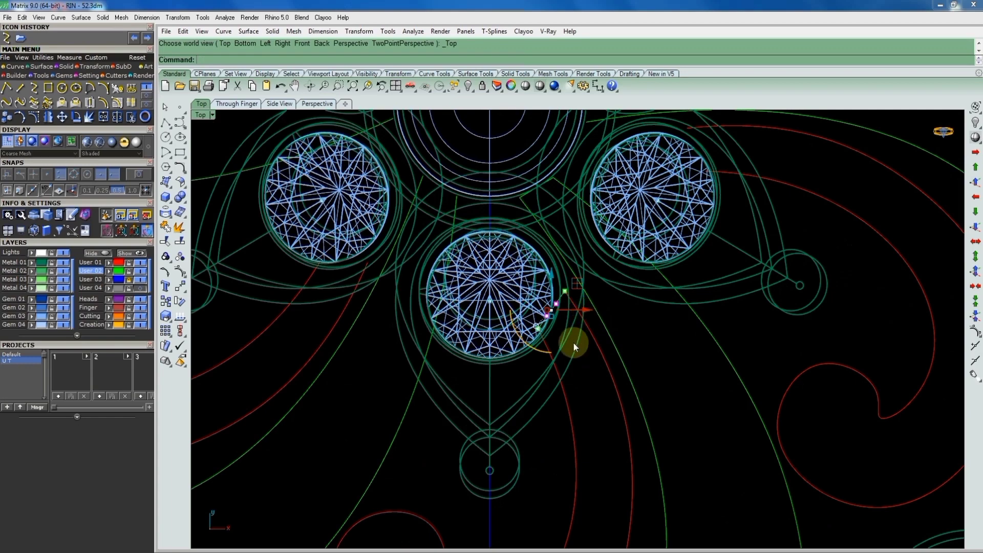
{"action": "scroll", "coordinate": [564, 359], "scroll_direction": "up", "scroll_amount": 3}
Start the two-rail sweep with the red curve as second rail and the arched curve as cross-section
{"action": "right_click", "coordinate": [533, 365]}
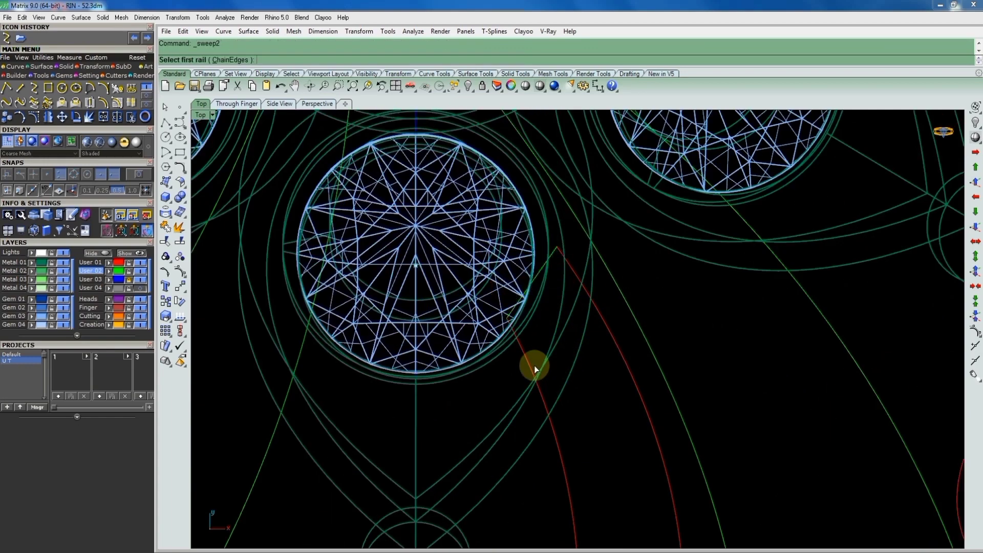
{"action": "left_click", "coordinate": [576, 277]}
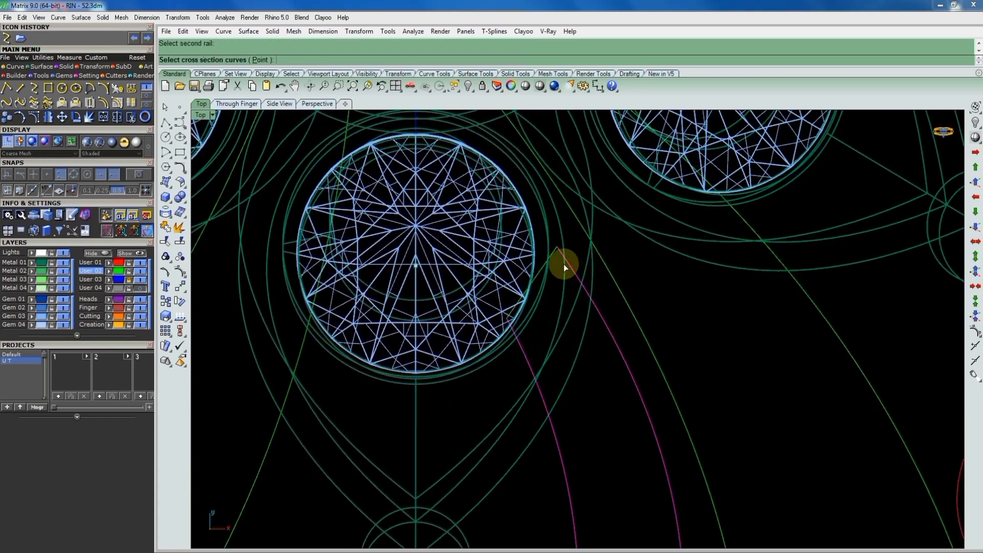
{"action": "scroll", "coordinate": [569, 277], "scroll_direction": "down", "scroll_amount": 2}
{"action": "scroll", "coordinate": [557, 277], "scroll_direction": "down", "scroll_amount": 3}
{"action": "scroll", "coordinate": [557, 277], "scroll_direction": "down", "scroll_amount": 2}
{"action": "left_click", "coordinate": [553, 333]}
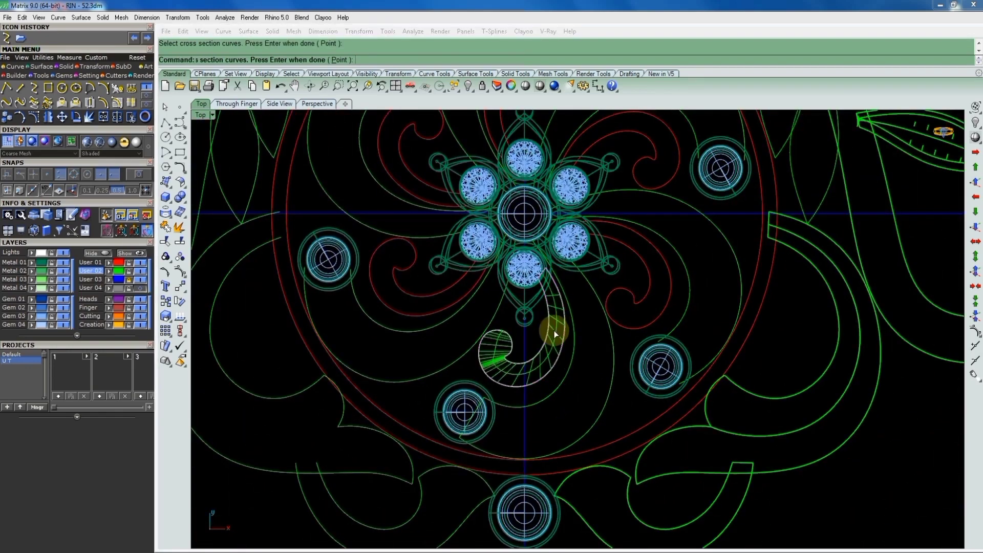
{"action": "right_click", "coordinate": [555, 344]}
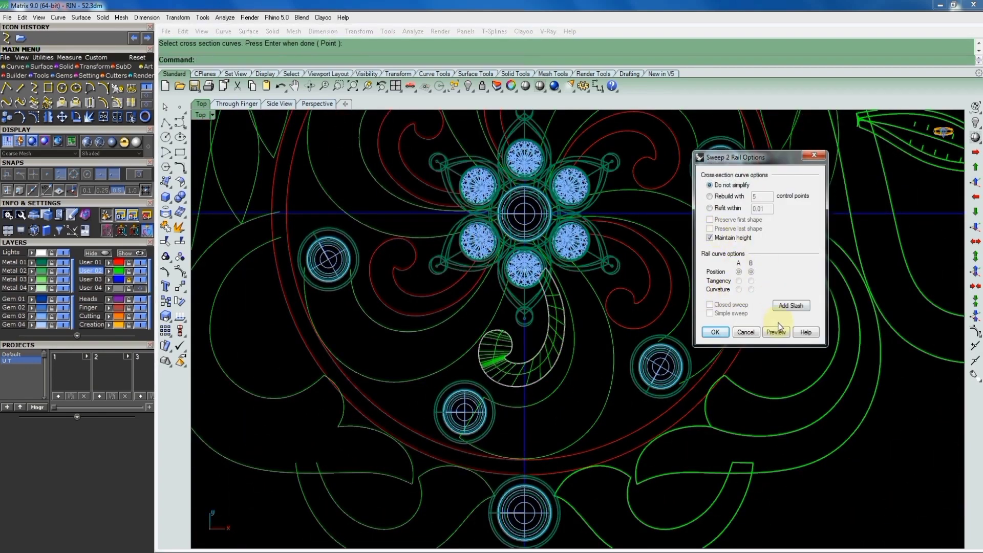
Add four alignment slashes along the scroll's curl and accept the Sweep 2 Rail options
{"action": "left_click", "coordinate": [792, 306]}
{"action": "scroll", "coordinate": [551, 333], "scroll_direction": "up", "scroll_amount": 3}
{"action": "left_click", "coordinate": [548, 322]}
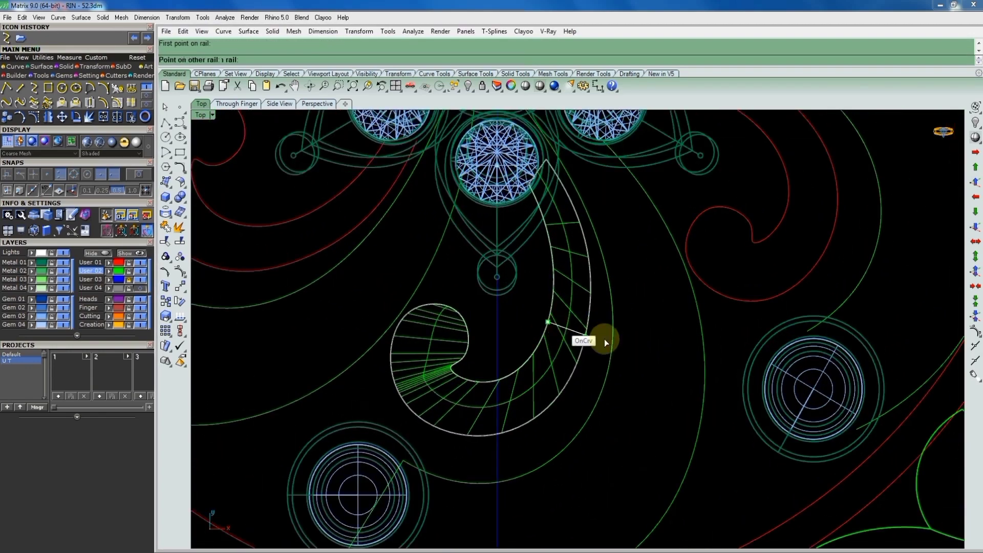
{"action": "left_click", "coordinate": [604, 339]}
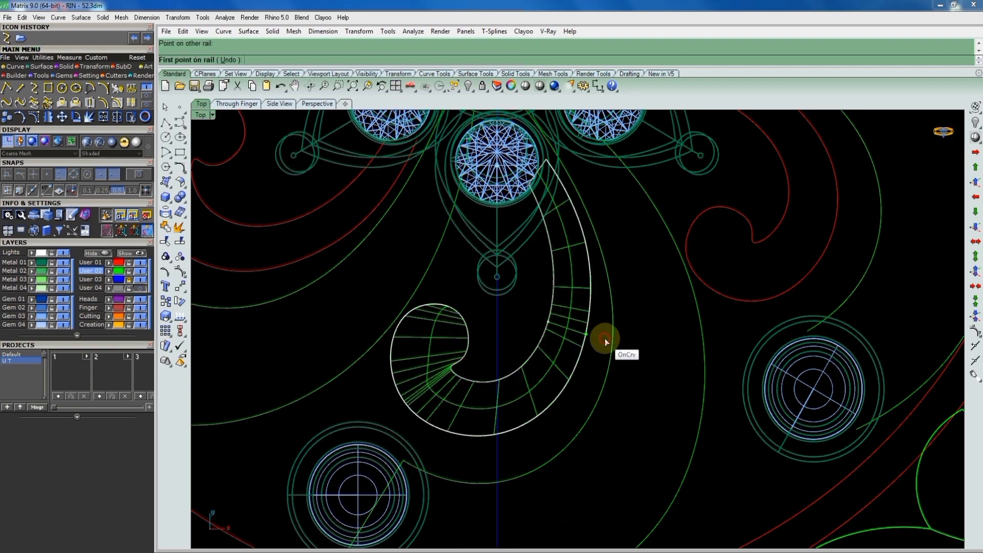
{"action": "left_click", "coordinate": [560, 245]}
{"action": "left_click", "coordinate": [592, 232]}
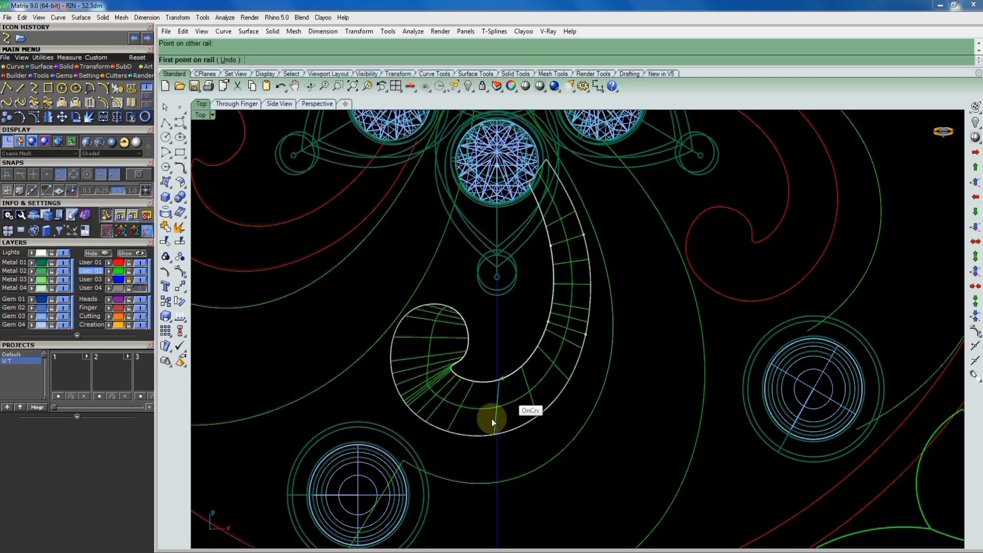
{"action": "left_click", "coordinate": [489, 396]}
{"action": "left_click", "coordinate": [488, 431]}
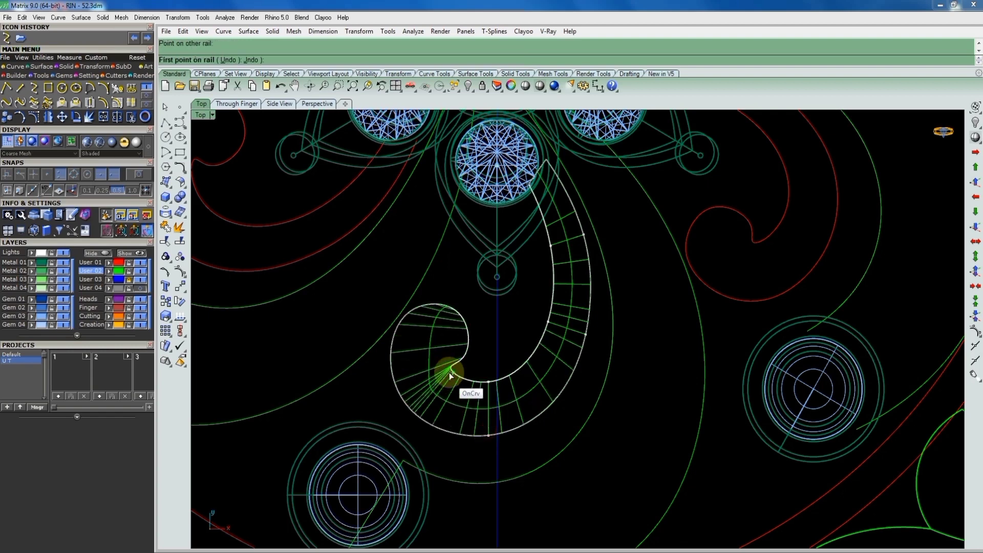
{"action": "left_click", "coordinate": [463, 358]}
{"action": "left_click", "coordinate": [404, 336]}
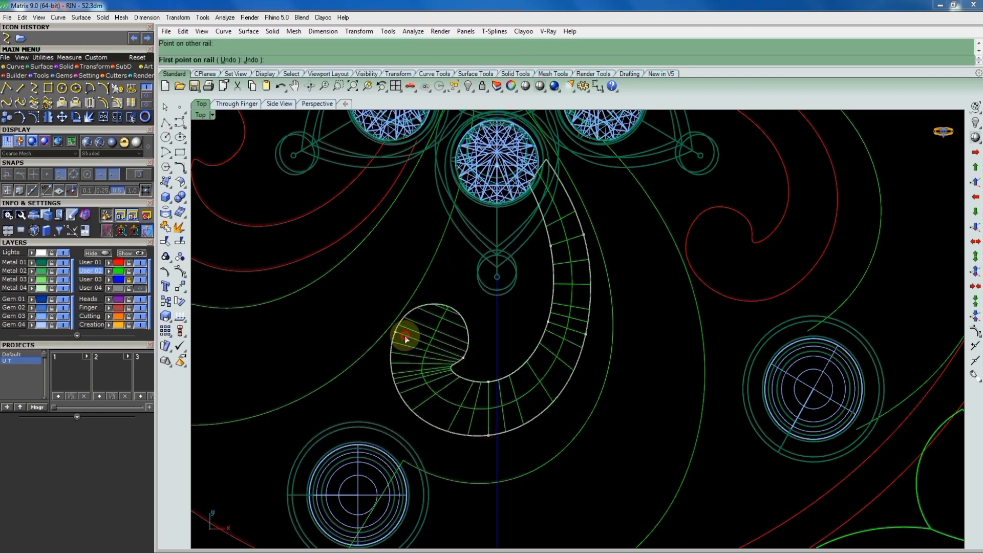
{"action": "right_click", "coordinate": [562, 352]}
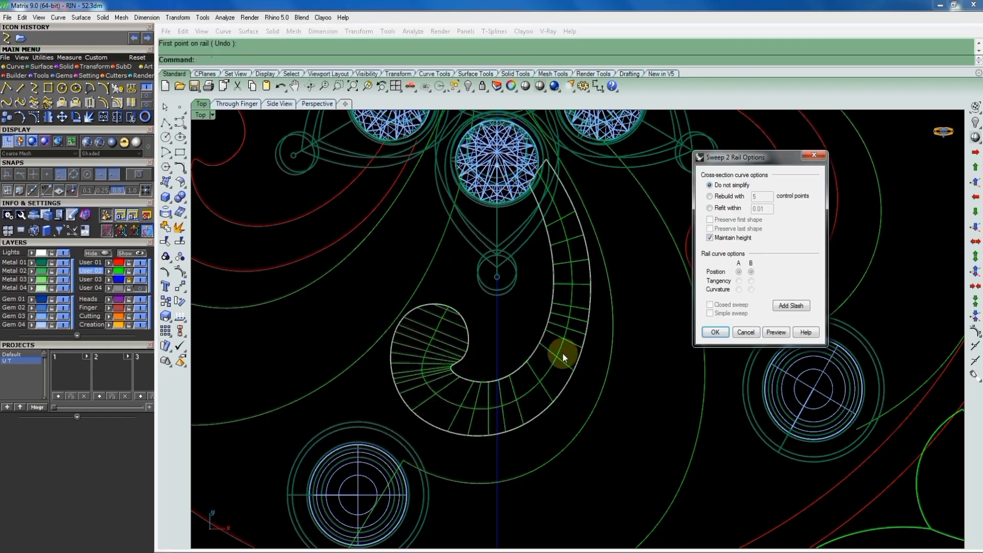
{"action": "left_click", "coordinate": [716, 333]}
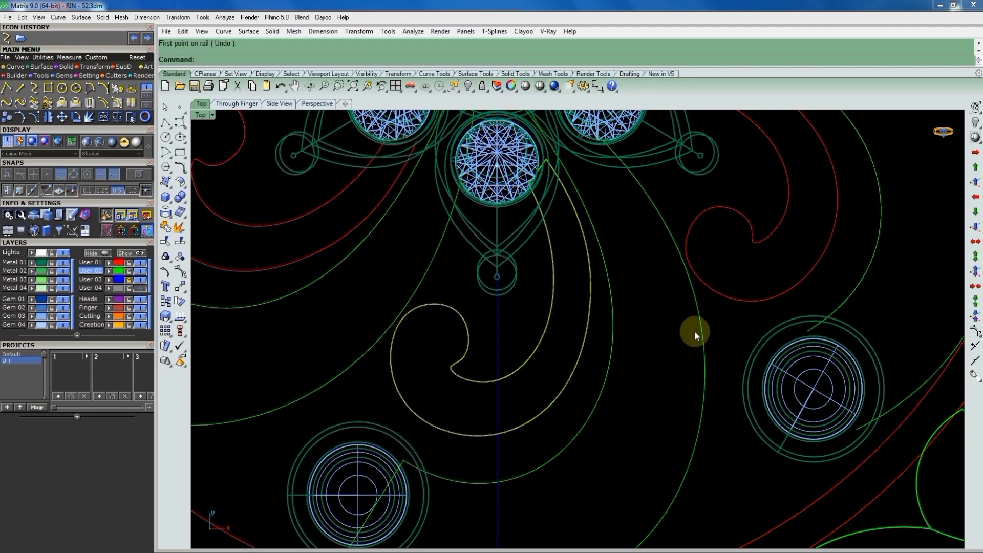
Select the scroll arm's leftover rail curve and hide it
{"action": "scroll", "coordinate": [520, 315], "scroll_direction": "down", "scroll_amount": 3}
{"action": "scroll", "coordinate": [551, 368], "scroll_direction": "down", "scroll_amount": 2}
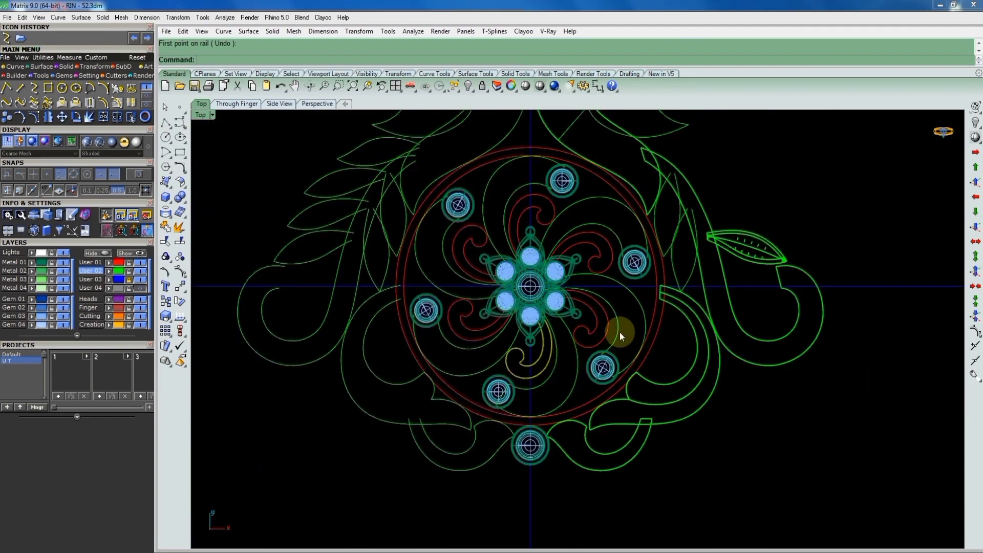
{"action": "scroll", "coordinate": [619, 332], "scroll_direction": "up", "scroll_amount": 2}
{"action": "scroll", "coordinate": [520, 361], "scroll_direction": "up", "scroll_amount": 2}
{"action": "scroll", "coordinate": [524, 320], "scroll_direction": "down", "scroll_amount": 3}
{"action": "scroll", "coordinate": [539, 348], "scroll_direction": "down", "scroll_amount": 2}
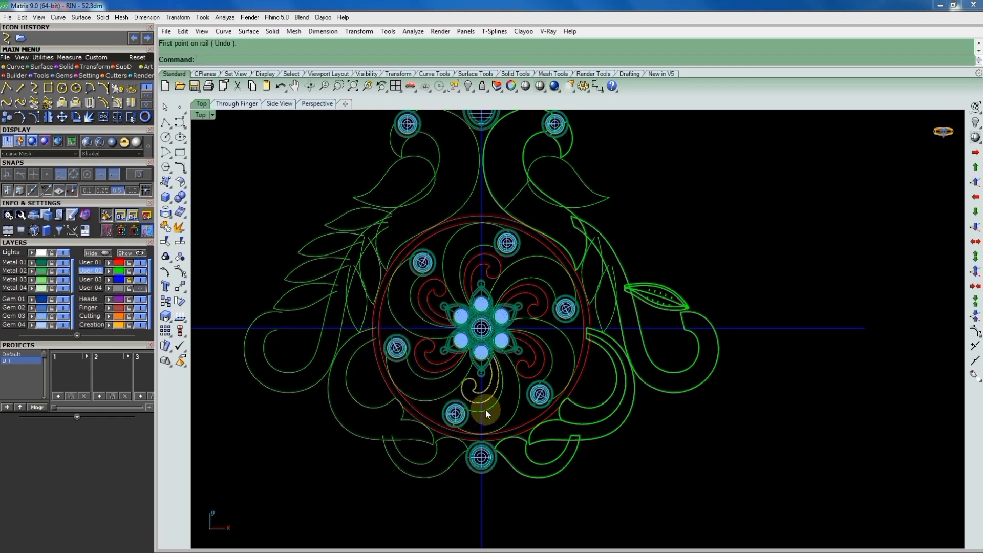
{"action": "scroll", "coordinate": [486, 410], "scroll_direction": "up", "scroll_amount": 1}
{"action": "scroll", "coordinate": [466, 440], "scroll_direction": "up", "scroll_amount": 3}
{"action": "scroll", "coordinate": [512, 327], "scroll_direction": "up", "scroll_amount": 3}
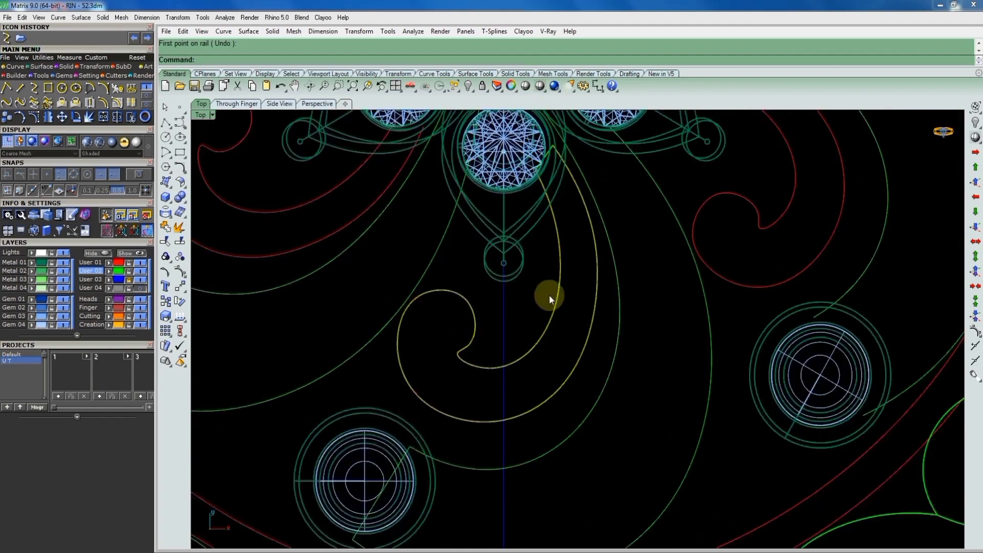
{"action": "left_click", "coordinate": [554, 207]}
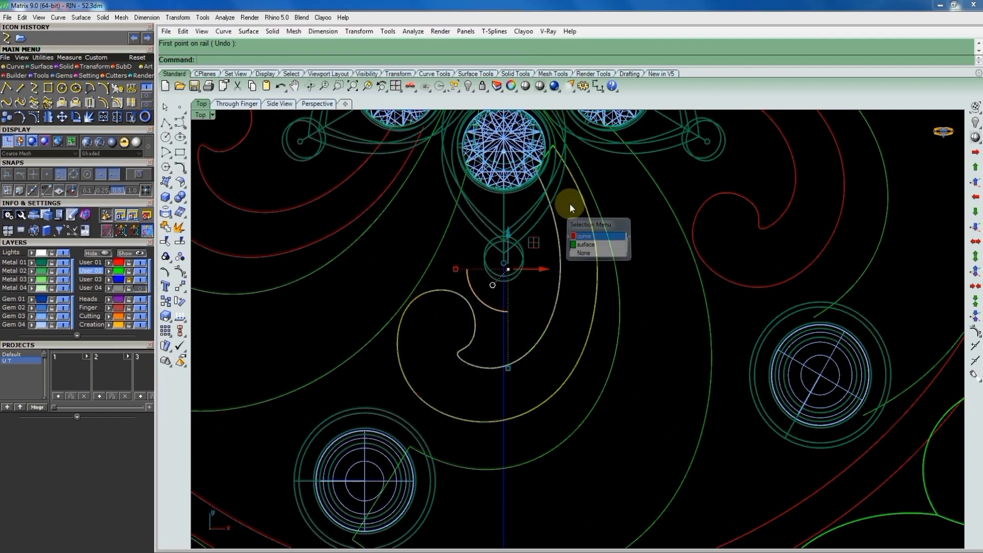
{"action": "left_click", "coordinate": [576, 189]}
{"action": "scroll", "coordinate": [553, 148], "scroll_direction": "up", "scroll_amount": 3}
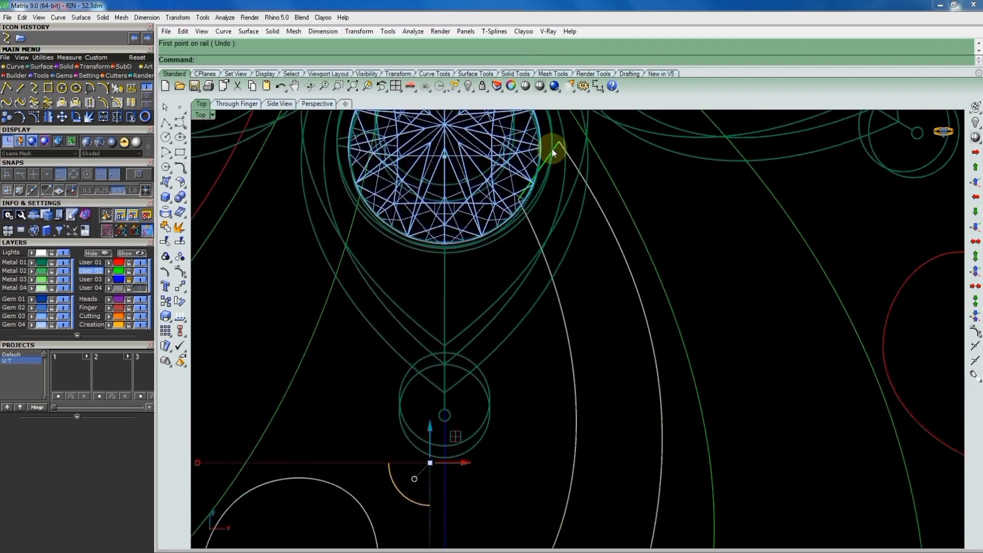
{"action": "scroll", "coordinate": [548, 159], "scroll_direction": "up", "scroll_amount": 2}
{"action": "key", "text": "Escape"}
{"action": "scroll", "coordinate": [524, 243], "scroll_direction": "down", "scroll_amount": 5}
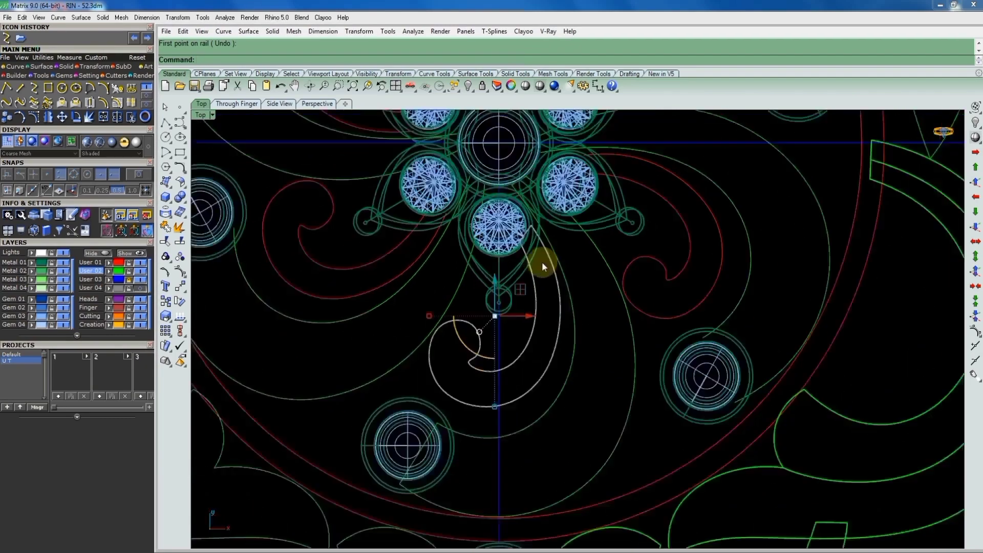
{"action": "scroll", "coordinate": [542, 263], "scroll_direction": "down", "scroll_amount": 1}
{"action": "key", "text": "ctrl+h"}
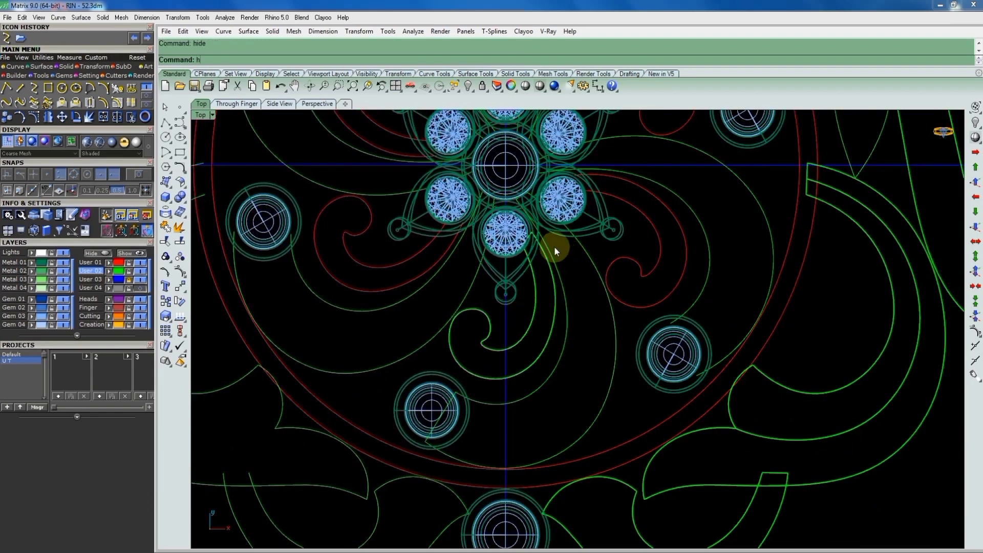
Preview the swept scroll in Shaded display, then return to Wireframe
{"action": "left_click", "coordinate": [540, 86]}
{"action": "scroll", "coordinate": [548, 343], "scroll_direction": "down", "scroll_amount": 2}
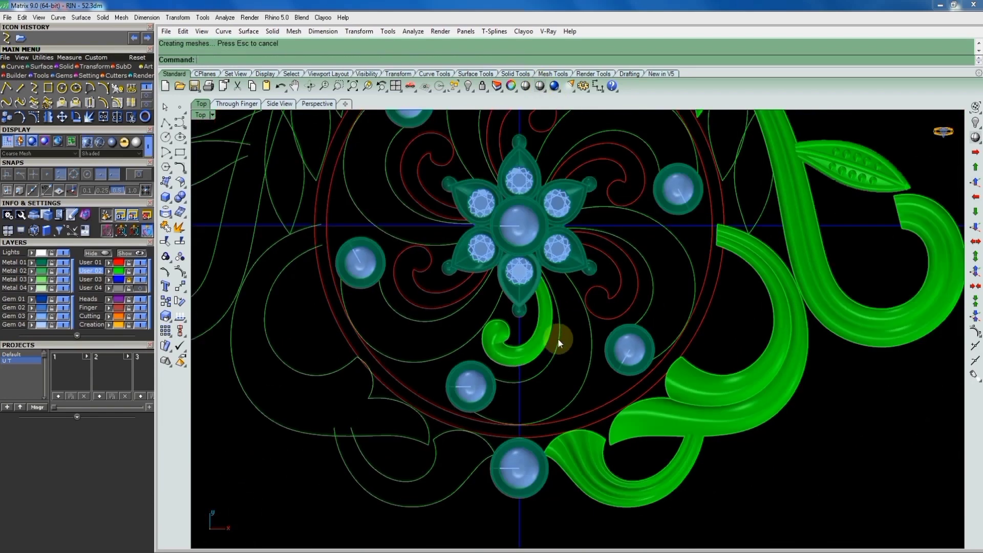
{"action": "left_click", "coordinate": [539, 89]}
{"action": "scroll", "coordinate": [534, 408], "scroll_direction": "up", "scroll_amount": 3}
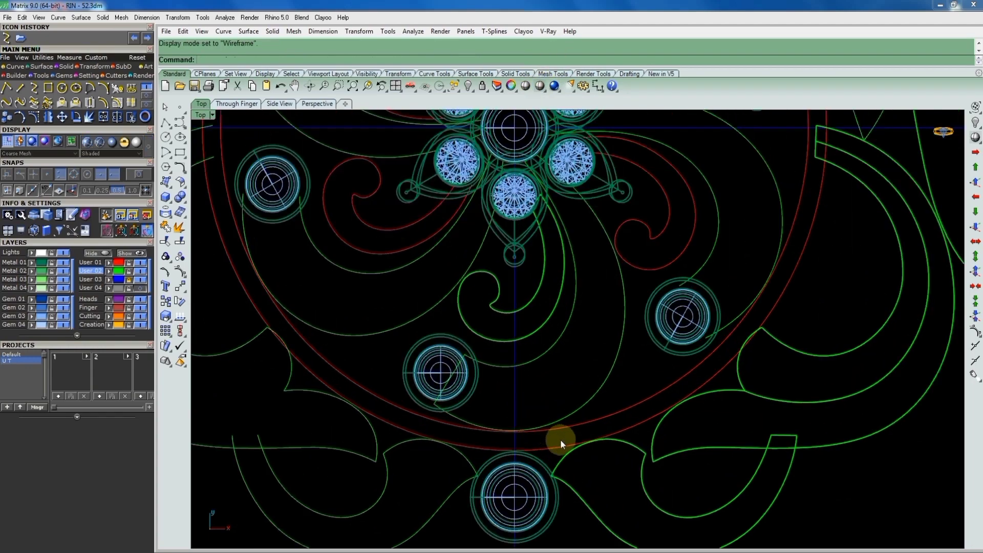
Run Sweep2 on the long scroll arm's two rails, with profiles at the lower gem and gem flower
{"action": "type", "text": "Sweep2"}
{"action": "key", "text": "Return"}
{"action": "left_click", "coordinate": [569, 415]}
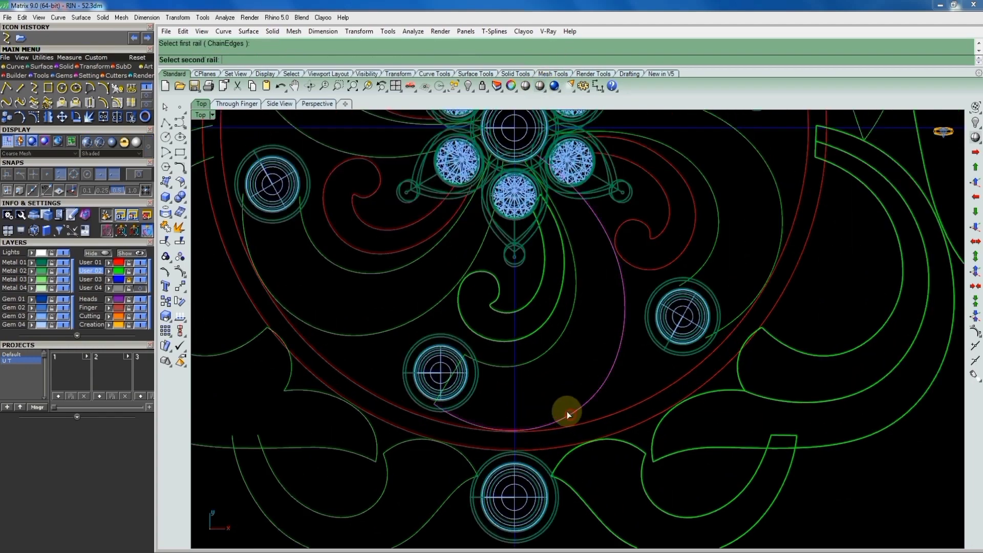
{"action": "left_click", "coordinate": [540, 361]}
{"action": "scroll", "coordinate": [465, 364], "scroll_direction": "up", "scroll_amount": 3}
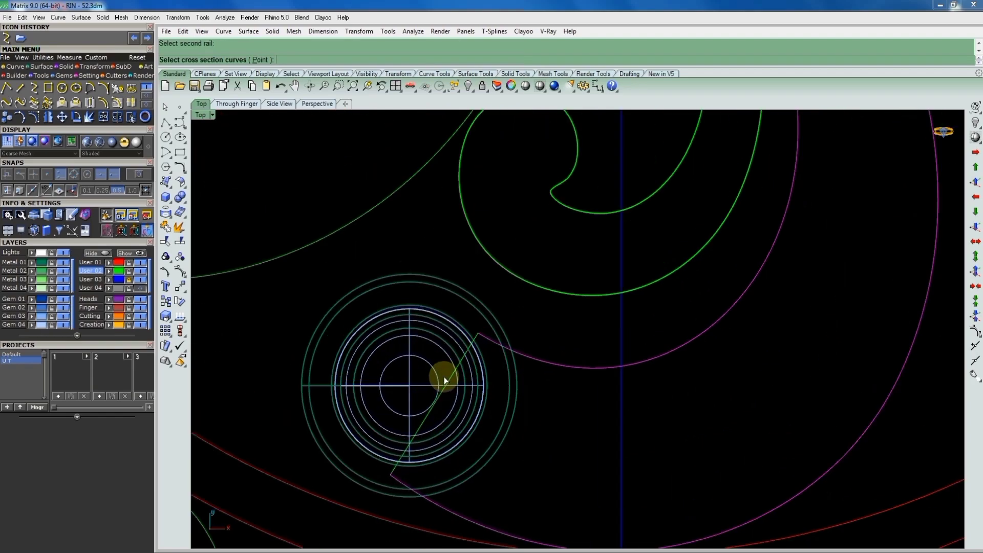
{"action": "left_click", "coordinate": [444, 377]}
{"action": "scroll", "coordinate": [573, 367], "scroll_direction": "down", "scroll_amount": 3}
{"action": "scroll", "coordinate": [574, 366], "scroll_direction": "down", "scroll_amount": 1}
{"action": "scroll", "coordinate": [538, 205], "scroll_direction": "up", "scroll_amount": 1}
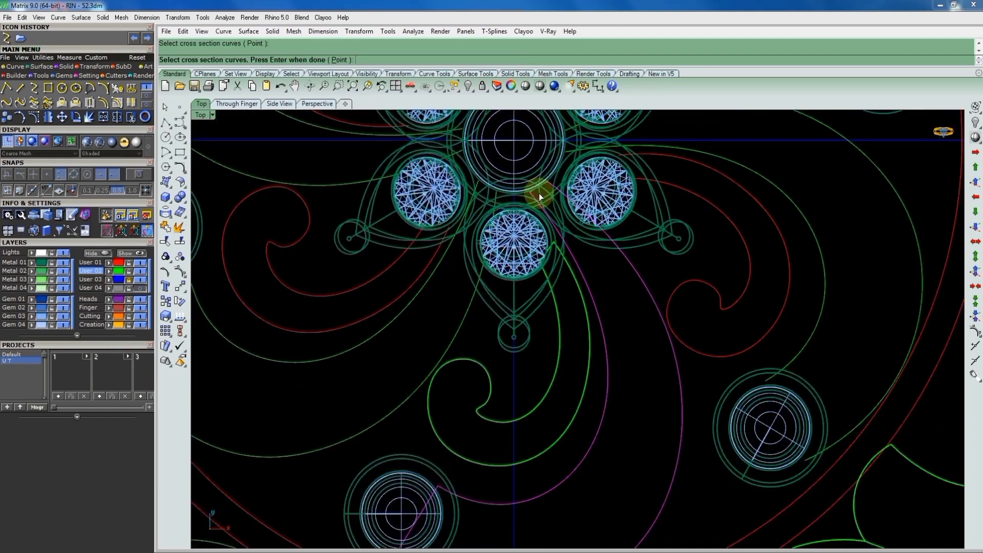
{"action": "scroll", "coordinate": [528, 193], "scroll_direction": "up", "scroll_amount": 4}
{"action": "left_click", "coordinate": [508, 188]}
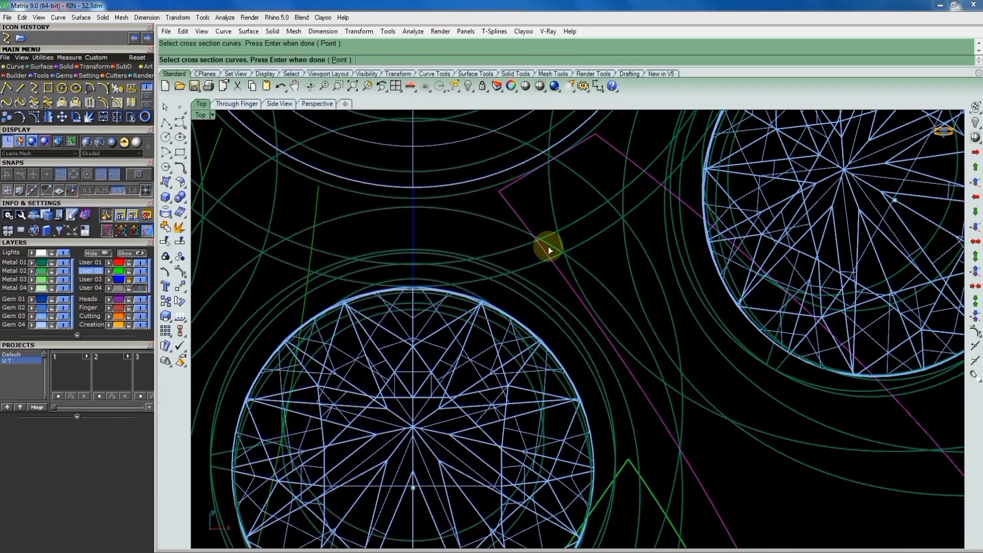
{"action": "key", "text": "Return"}
Add two alignment slashes between the rails, one low and one near the top of the arm
{"action": "scroll", "coordinate": [540, 203], "scroll_direction": "down", "scroll_amount": 3}
{"action": "scroll", "coordinate": [579, 235], "scroll_direction": "down", "scroll_amount": 3}
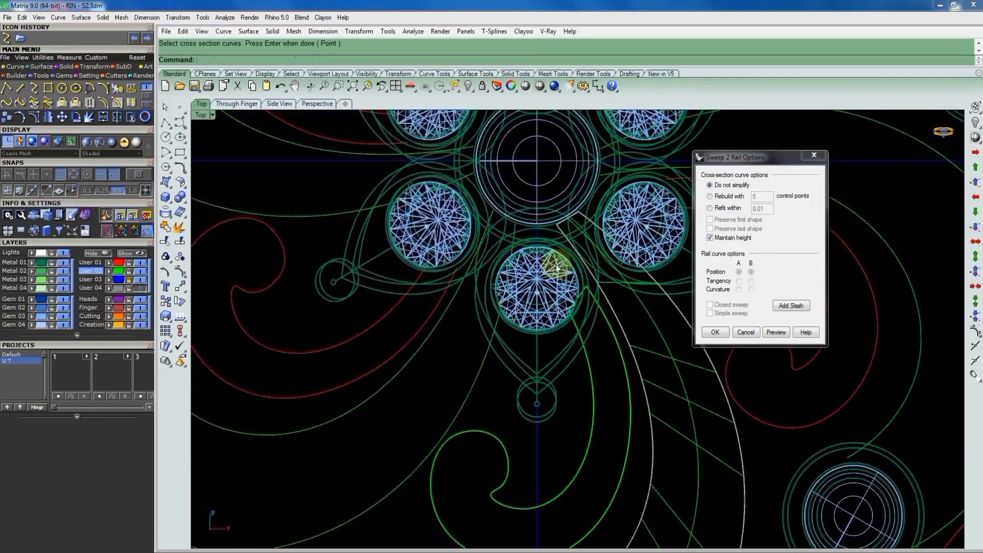
{"action": "scroll", "coordinate": [615, 318], "scroll_direction": "down", "scroll_amount": 2}
{"action": "left_click", "coordinate": [791, 306]}
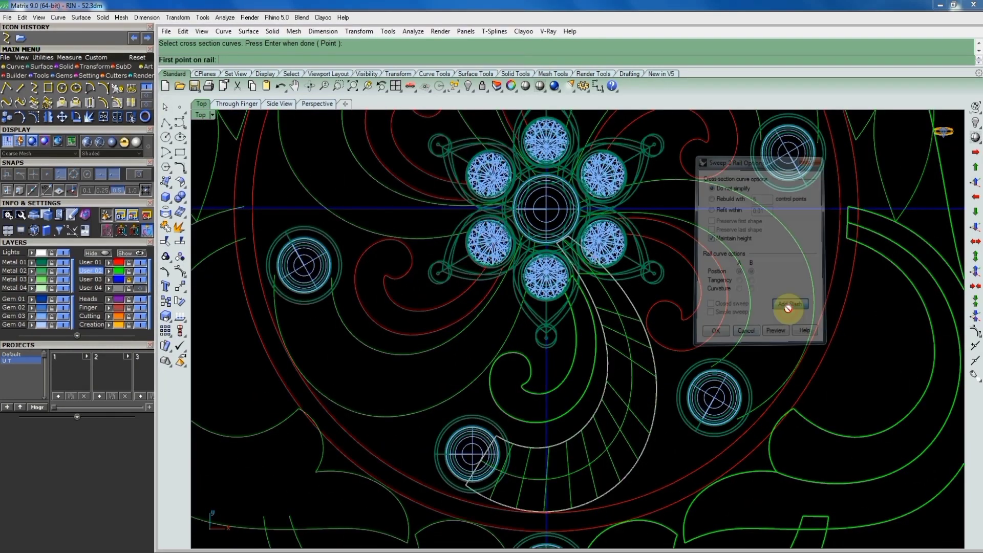
{"action": "scroll", "coordinate": [619, 398], "scroll_direction": "up", "scroll_amount": 2}
{"action": "left_click", "coordinate": [620, 398]}
{"action": "left_click", "coordinate": [687, 410]}
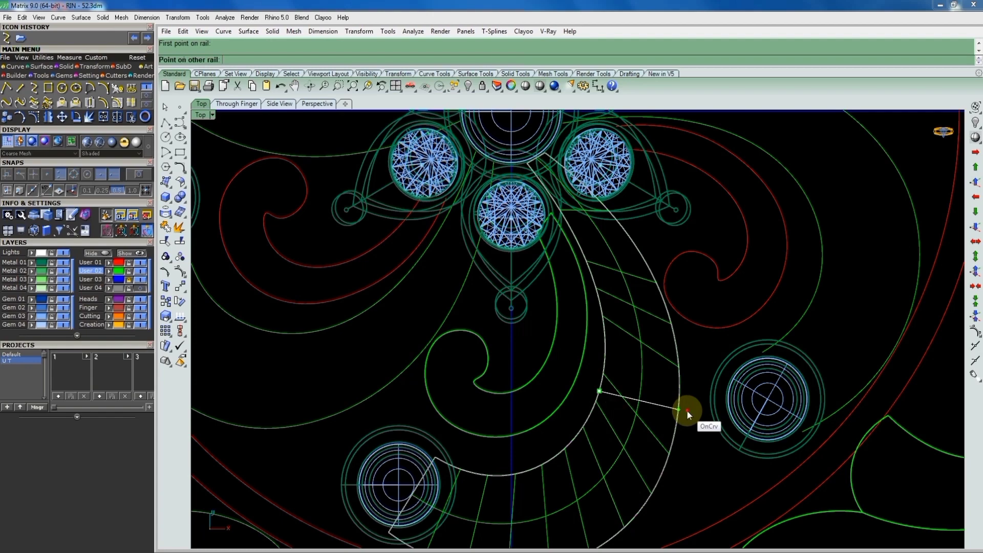
{"action": "left_click", "coordinate": [589, 247]}
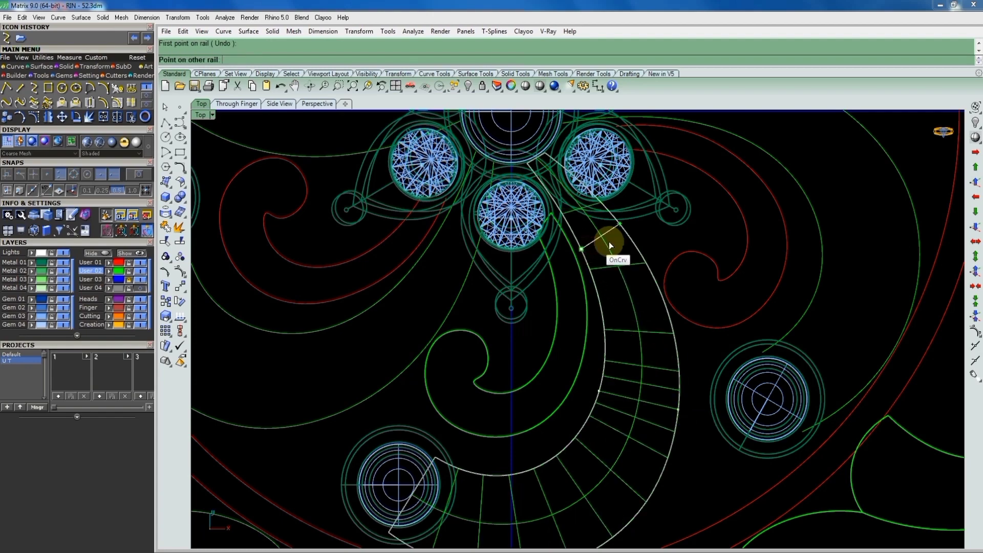
{"action": "left_click", "coordinate": [631, 238]}
Add a third slash near the bottom of the arc and accept the sweep settings
{"action": "scroll", "coordinate": [553, 436], "scroll_direction": "down", "scroll_amount": 2}
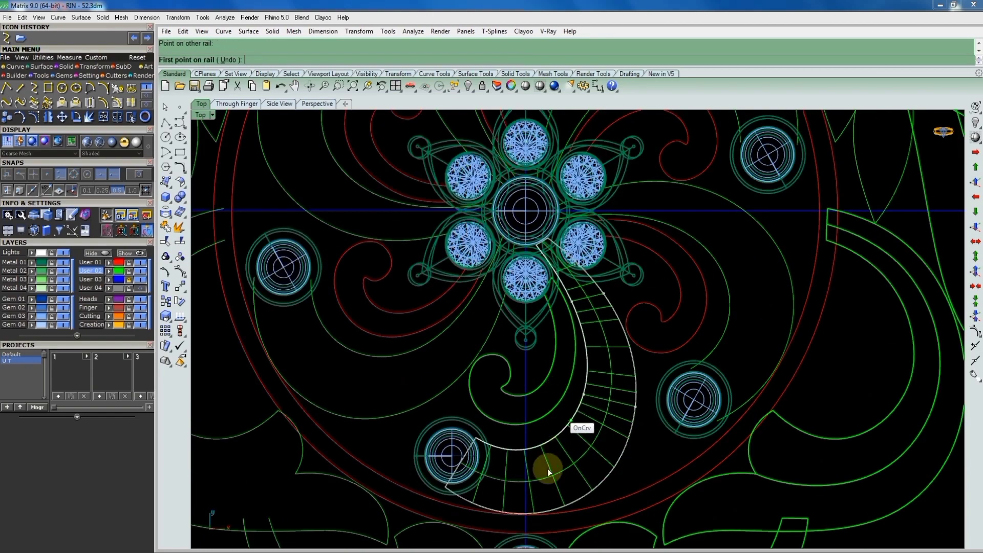
{"action": "scroll", "coordinate": [545, 463], "scroll_direction": "up", "scroll_amount": 3}
{"action": "left_click", "coordinate": [541, 413]}
{"action": "scroll", "coordinate": [540, 440], "scroll_direction": "down", "scroll_amount": 2}
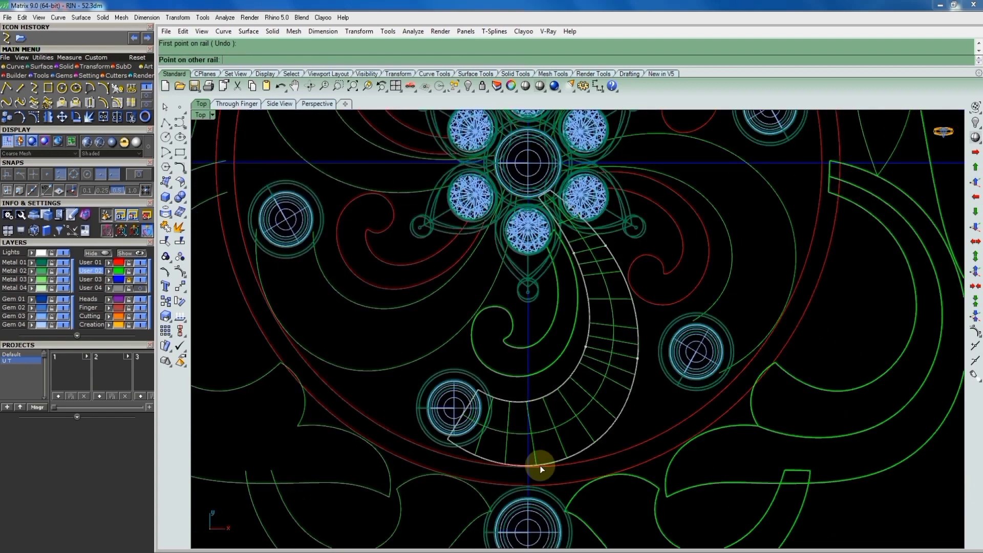
{"action": "scroll", "coordinate": [541, 463], "scroll_direction": "up", "scroll_amount": 2}
{"action": "left_click", "coordinate": [545, 462]}
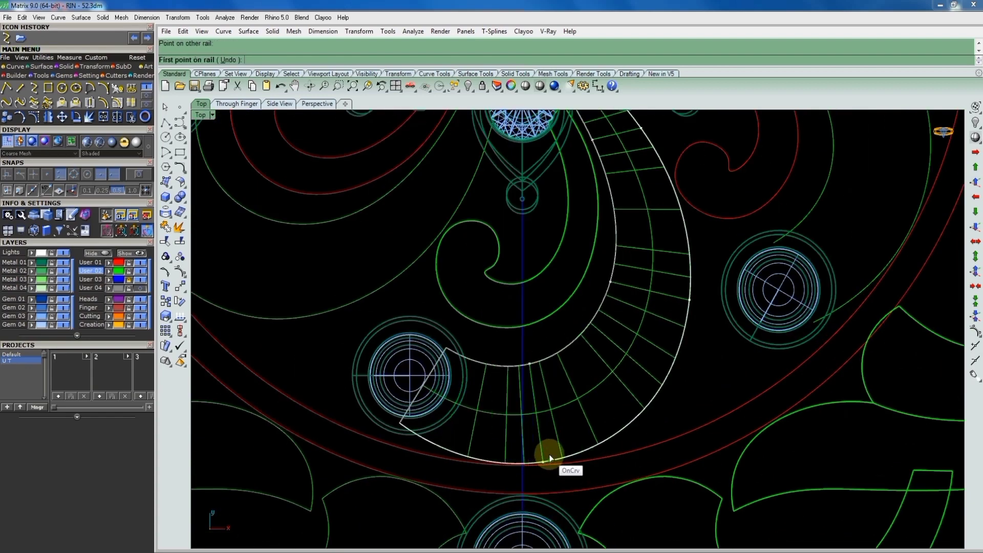
{"action": "key", "text": "Return"}
{"action": "left_click", "coordinate": [713, 329]}
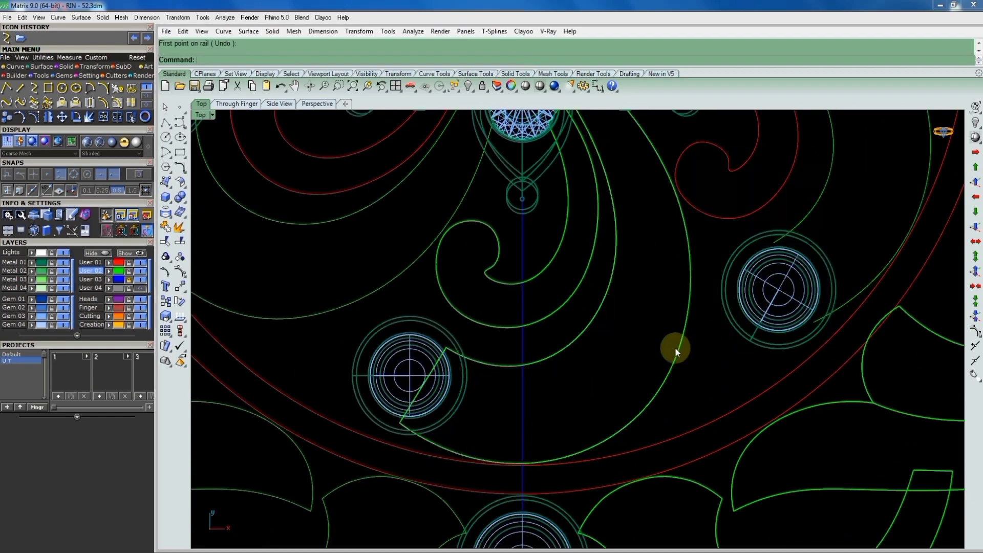
{"action": "scroll", "coordinate": [534, 421], "scroll_direction": "down", "scroll_amount": 3}
{"action": "scroll", "coordinate": [659, 327], "scroll_direction": "down", "scroll_amount": 1}
{"action": "scroll", "coordinate": [668, 260], "scroll_direction": "up", "scroll_amount": 3}
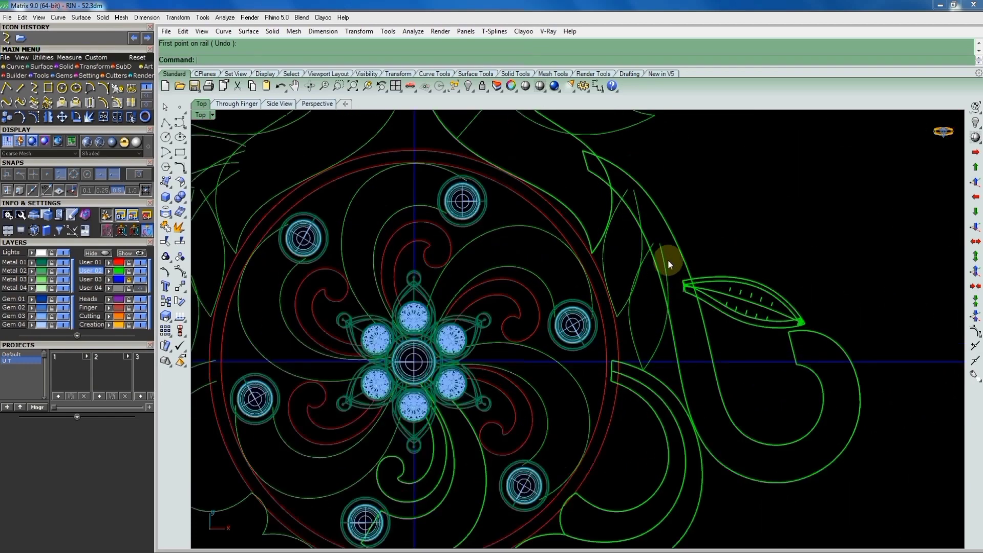
Copy the small veined leaf to three positions further up the right peacock's stem
{"action": "left_click", "coordinate": [672, 285]}
{"action": "scroll", "coordinate": [745, 270], "scroll_direction": "up", "scroll_amount": 2}
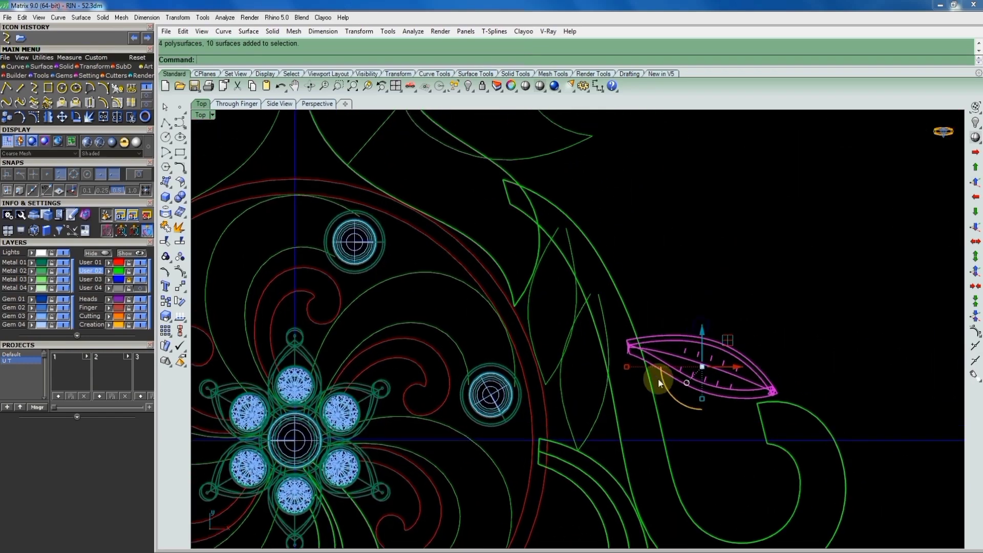
{"action": "scroll", "coordinate": [717, 383], "scroll_direction": "down", "scroll_amount": 2}
{"action": "type", "text": "copy"}
{"action": "key", "text": "Return"}
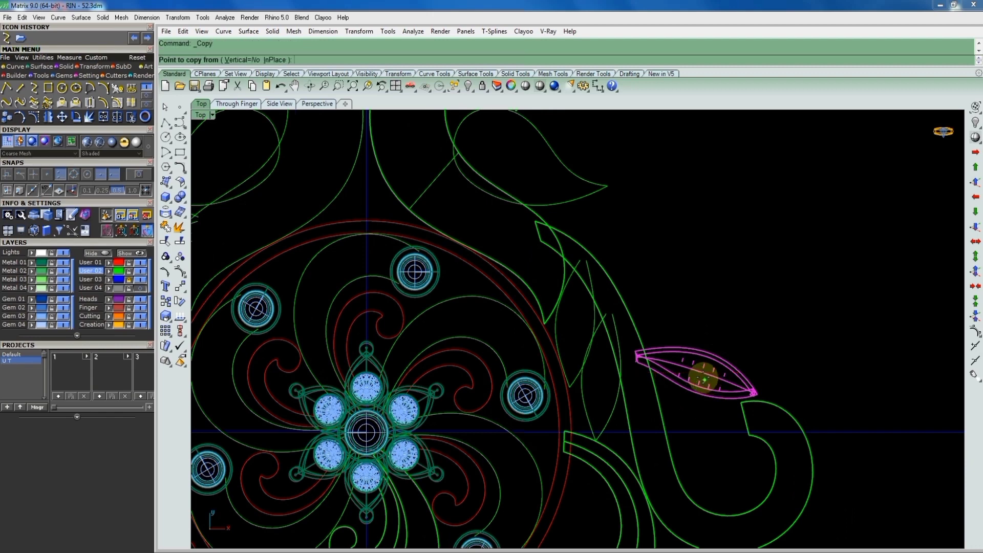
{"action": "left_click", "coordinate": [704, 378]}
{"action": "left_click", "coordinate": [687, 324]}
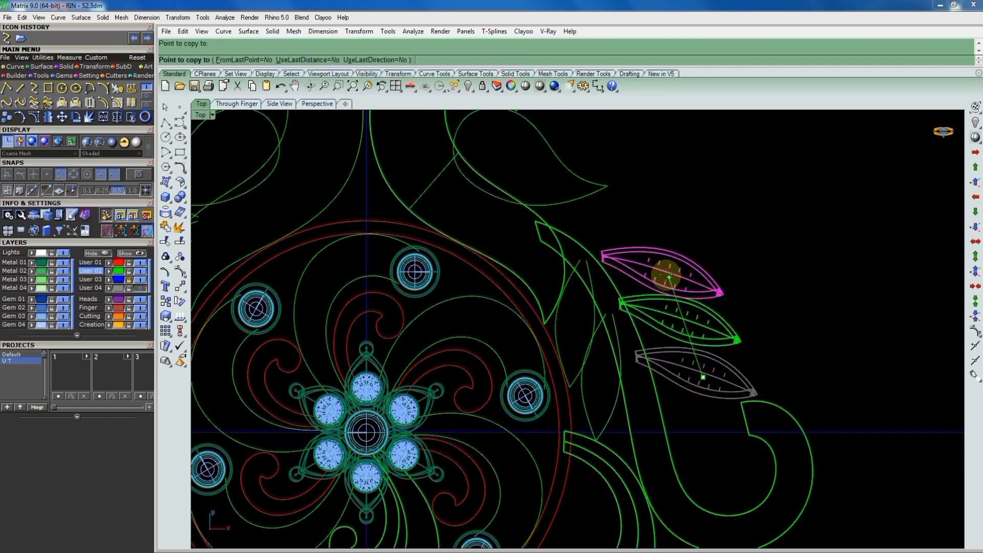
{"action": "left_click", "coordinate": [659, 275]}
{"action": "left_click", "coordinate": [626, 225]}
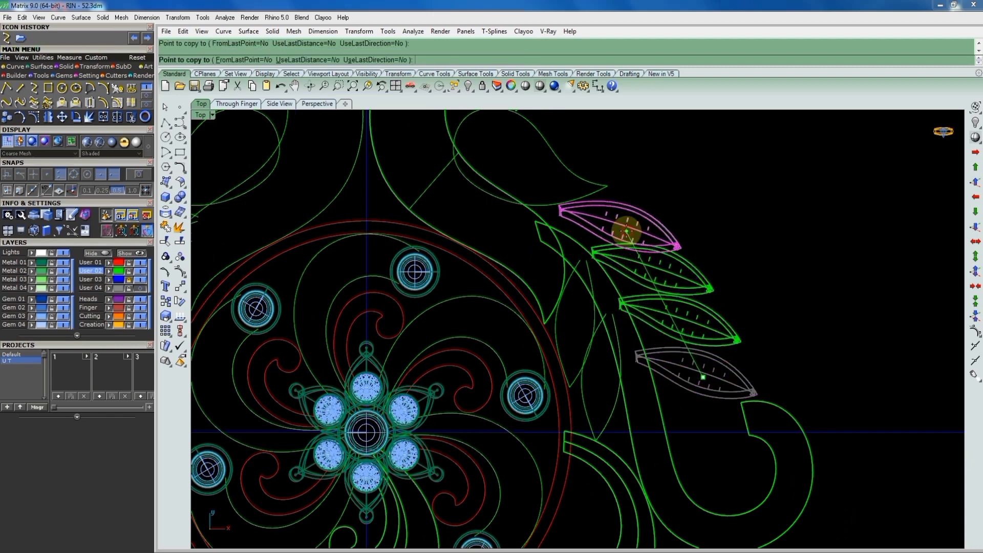
{"action": "key", "text": "Return"}
{"action": "scroll", "coordinate": [625, 226], "scroll_direction": "up", "scroll_amount": 2}
{"action": "key", "text": "Return"}
Rotate the top leaf copy about its base and drag it into position
{"action": "left_click", "coordinate": [613, 272]}
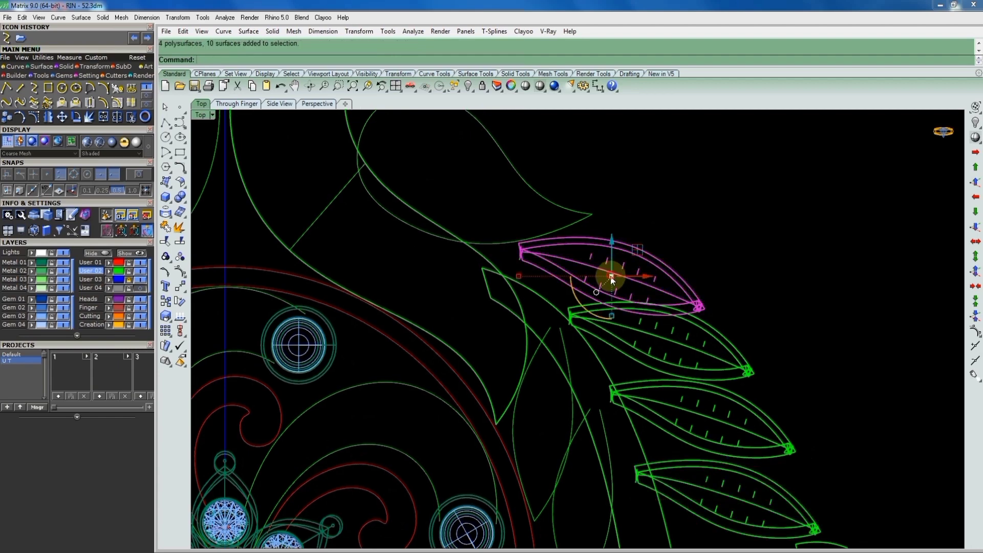
{"action": "key", "text": "r"}
{"action": "left_click", "coordinate": [624, 305]}
{"action": "left_click", "coordinate": [491, 323]}
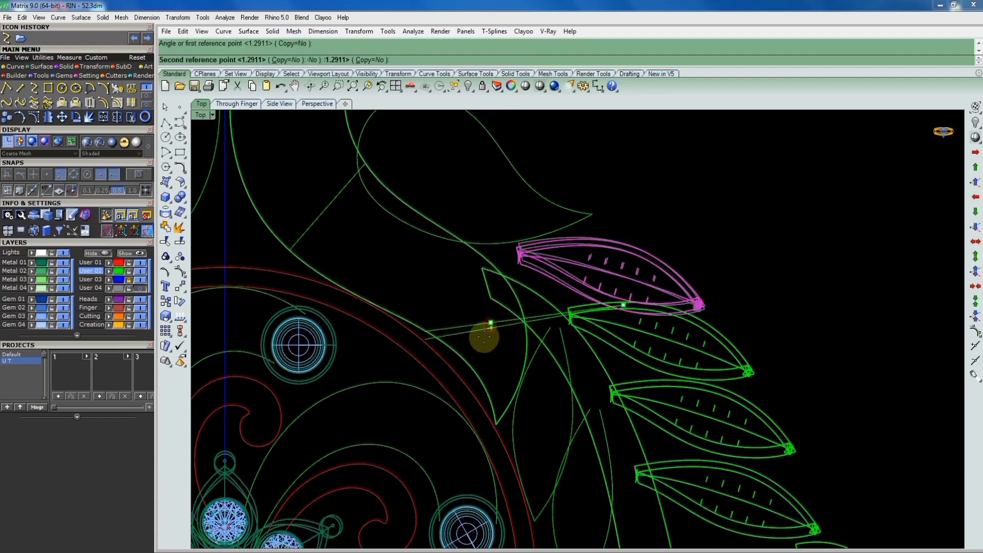
{"action": "left_click", "coordinate": [479, 384]}
{"action": "scroll", "coordinate": [591, 260], "scroll_direction": "up", "scroll_amount": 2}
{"action": "mouse_move", "coordinate": [628, 253]}
{"action": "left_mouse_down"}
{"action": "mouse_move", "coordinate": [614, 245]}
{"action": "mouse_move", "coordinate": [578, 264]}
{"action": "left_mouse_up"}
{"action": "scroll", "coordinate": [589, 274], "scroll_direction": "down", "scroll_amount": 1}
Undo a misplaced rotation and re-rotate the leaf about its base into the row
{"action": "key", "text": "Return"}
{"action": "left_click", "coordinate": [574, 265]}
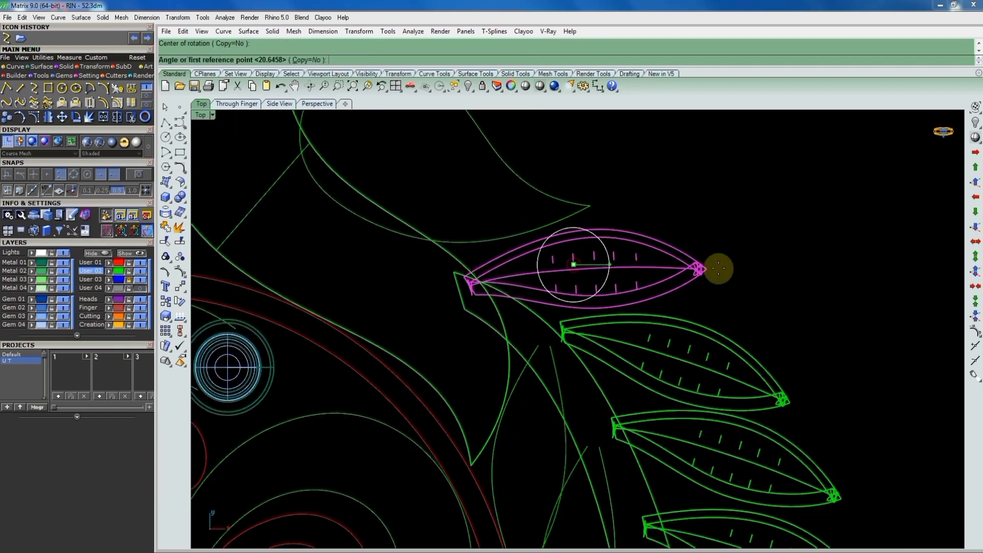
{"action": "left_click", "coordinate": [720, 270]}
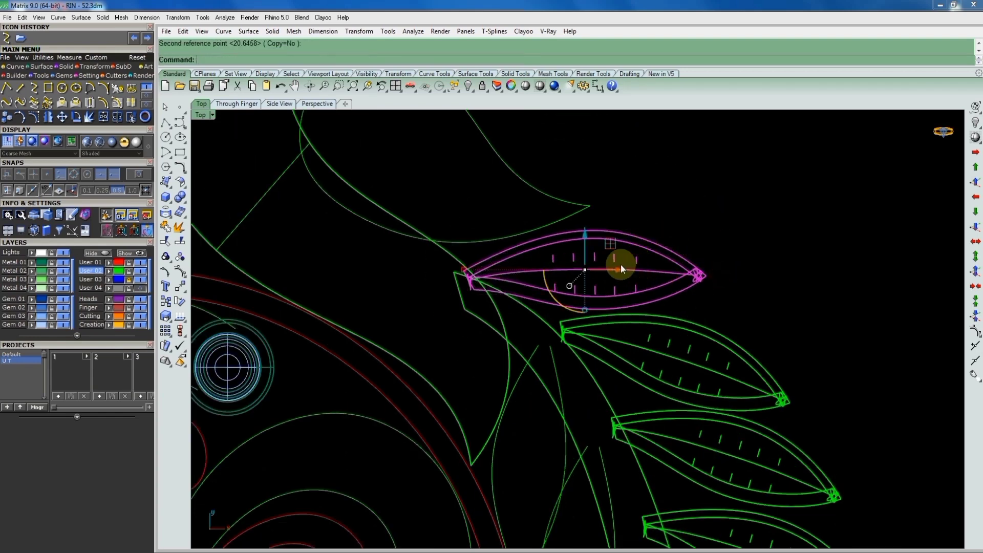
{"action": "scroll", "coordinate": [621, 267], "scroll_direction": "down", "scroll_amount": 2}
{"action": "key", "text": "ctrl+z"}
{"action": "scroll", "coordinate": [614, 323], "scroll_direction": "up", "scroll_amount": 2}
{"action": "key", "text": "Return"}
{"action": "left_click", "coordinate": [614, 310]}
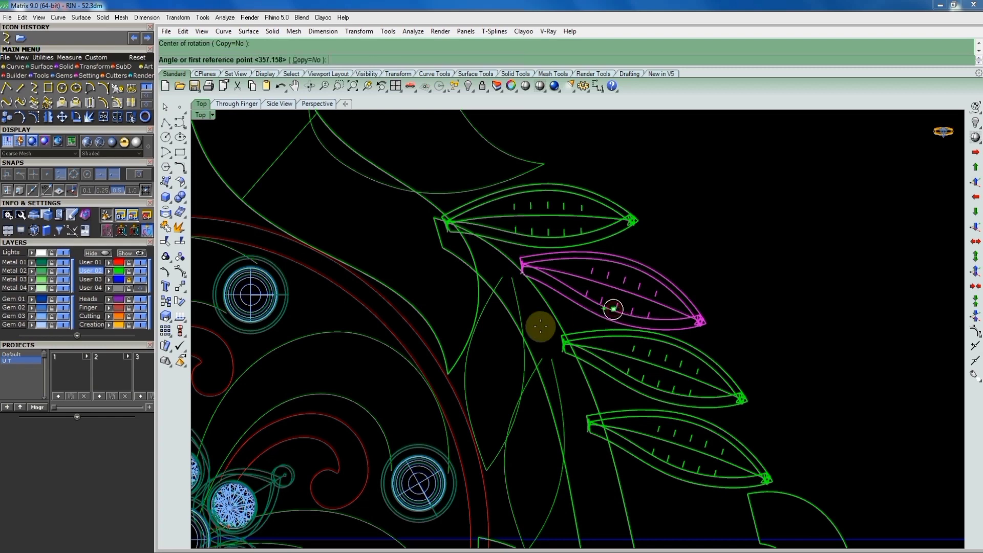
{"action": "left_click", "coordinate": [540, 326]}
{"action": "left_click", "coordinate": [529, 364]}
{"action": "scroll", "coordinate": [615, 321], "scroll_direction": "down", "scroll_amount": 2}
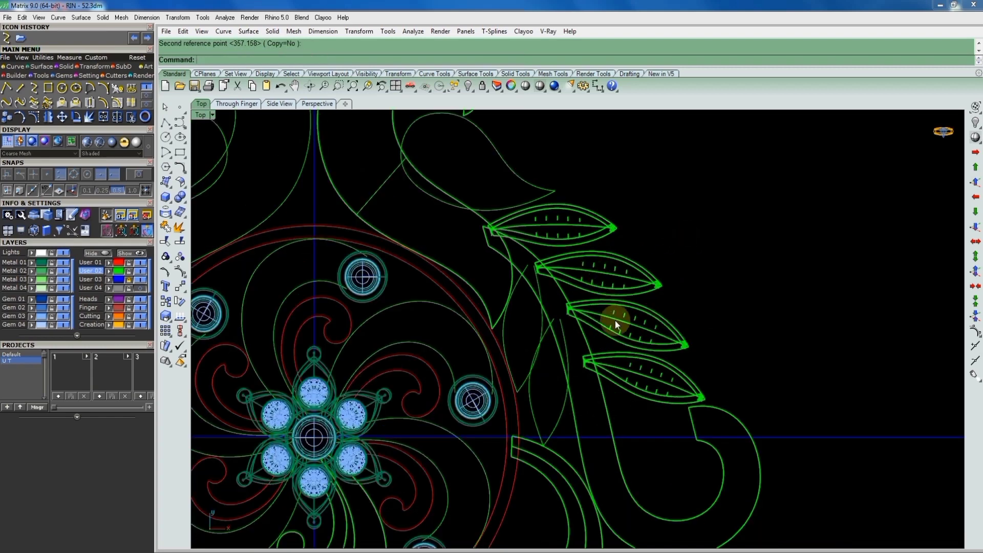
Rotate the next leaf down into line with the others and clear the selection
{"action": "left_click", "coordinate": [617, 324]}
{"action": "scroll", "coordinate": [619, 328], "scroll_direction": "up", "scroll_amount": 2}
{"action": "key", "text": "Return"}
{"action": "left_click", "coordinate": [626, 321]}
{"action": "left_click", "coordinate": [553, 349]}
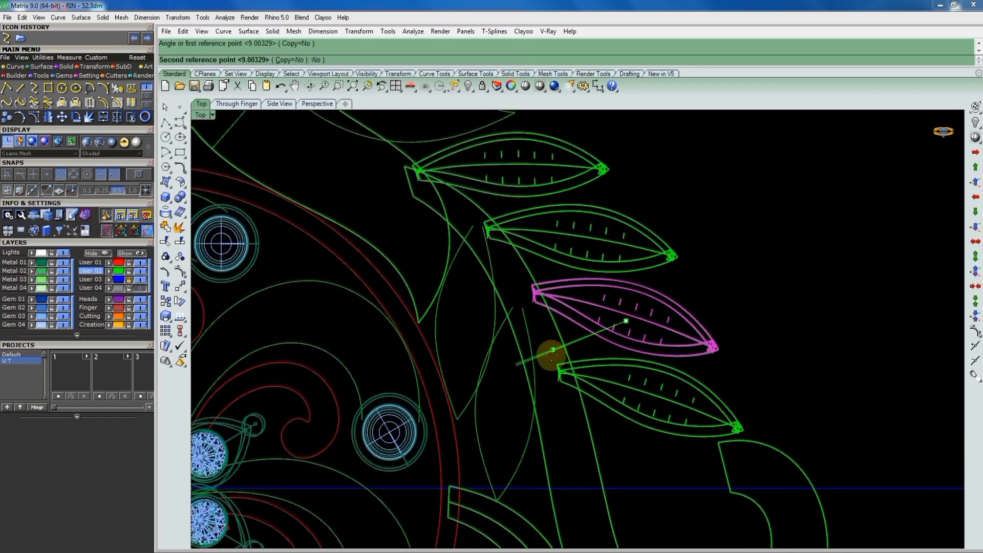
{"action": "left_click", "coordinate": [683, 261]}
{"action": "scroll", "coordinate": [687, 260], "scroll_direction": "down", "scroll_amount": 2}
{"action": "left_click", "coordinate": [653, 307]}
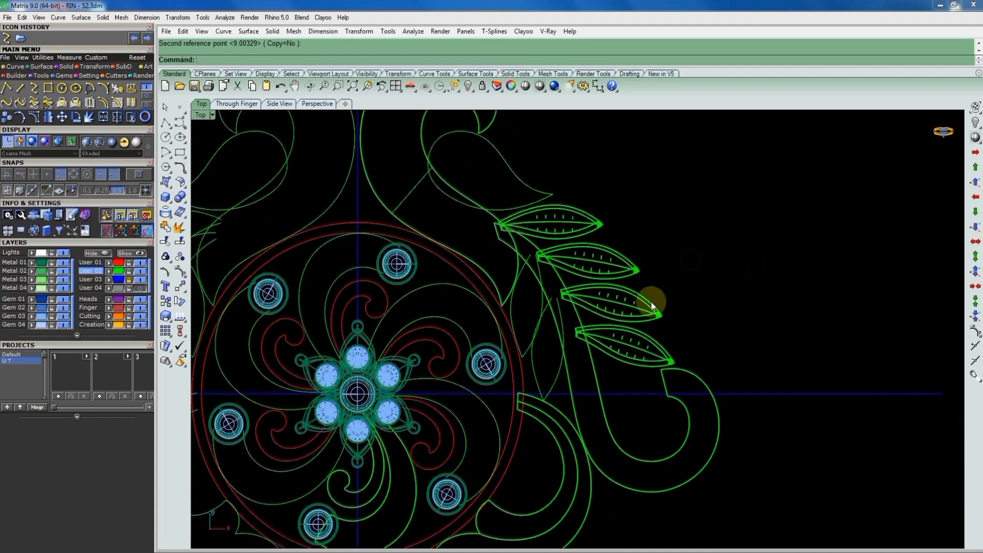
{"action": "scroll", "coordinate": [653, 306], "scroll_direction": "down", "scroll_amount": 2}
{"action": "left_click", "coordinate": [573, 366]}
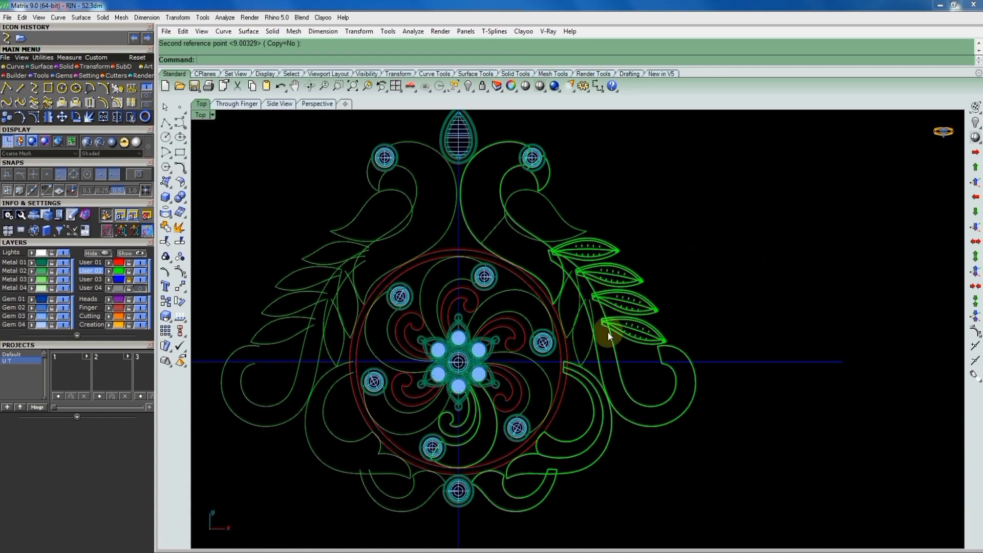
Select the gems and swirl curves at the bottom, right and top inside the red circle
{"action": "scroll", "coordinate": [505, 408], "scroll_direction": "up", "scroll_amount": 2}
{"action": "scroll", "coordinate": [535, 368], "scroll_direction": "up", "scroll_amount": 1}
{"action": "scroll", "coordinate": [562, 346], "scroll_direction": "up", "scroll_amount": 1}
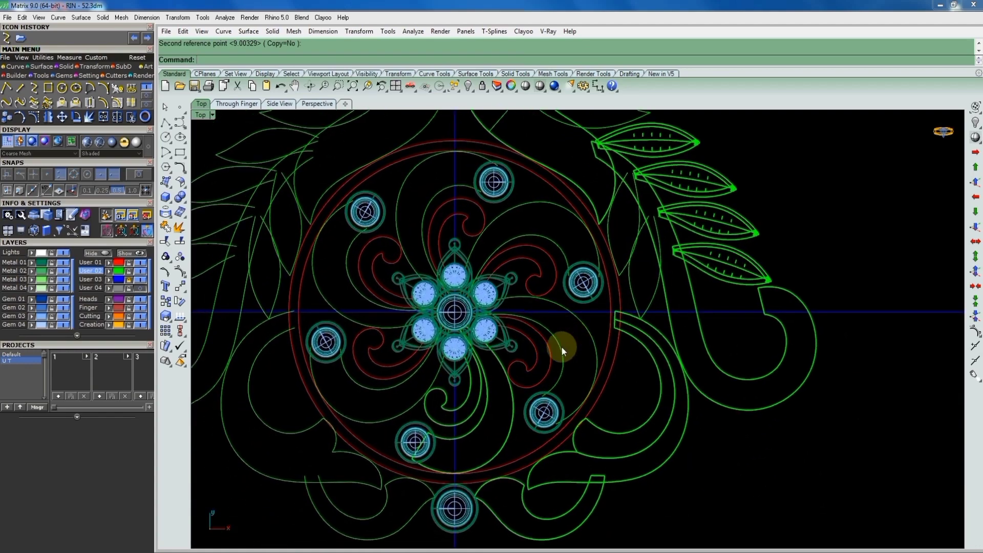
{"action": "scroll", "coordinate": [561, 346], "scroll_direction": "up", "scroll_amount": 1}
{"action": "left_click", "coordinate": [528, 420]}
{"action": "scroll", "coordinate": [561, 325], "scroll_direction": "down", "scroll_amount": 2}
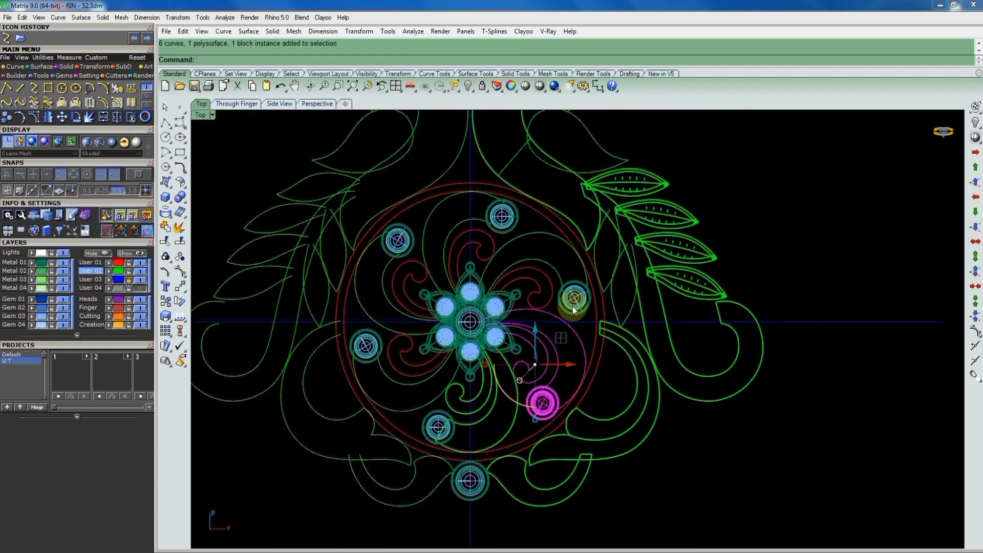
{"action": "left_click", "coordinate": [566, 285], "text": "shift"}
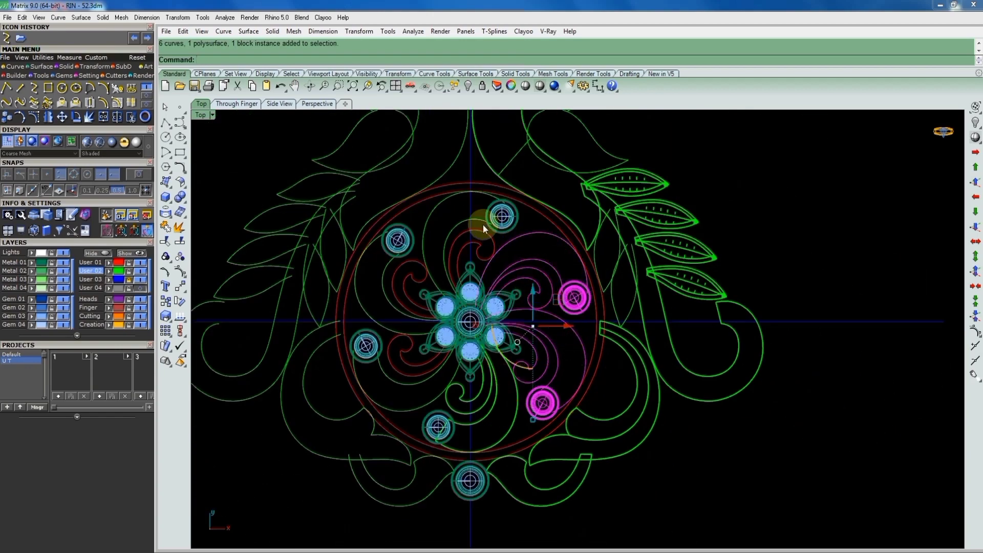
{"action": "left_click", "coordinate": [434, 262], "text": "shift"}
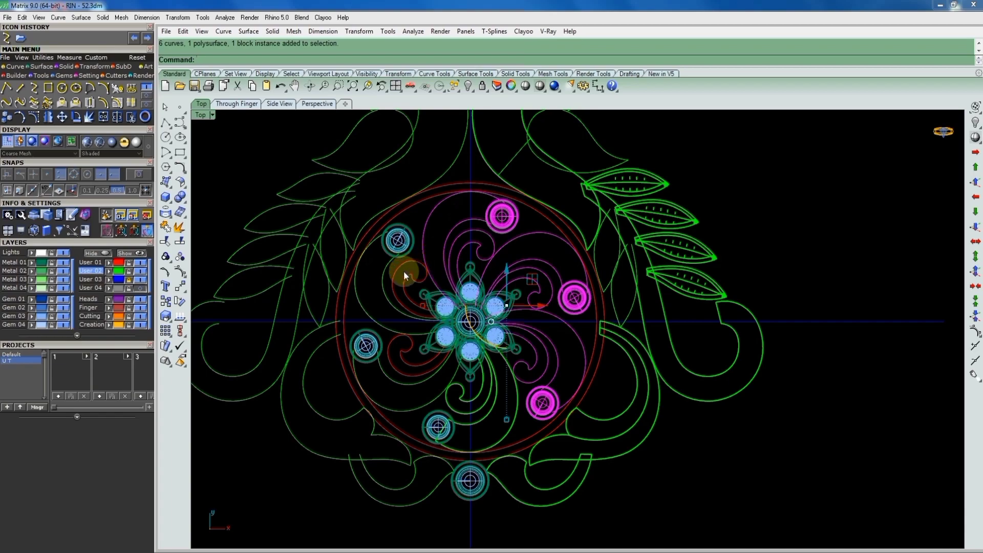
Window-select the remaining swirl curves around the flower and delete the whole selection
{"action": "scroll", "coordinate": [397, 287], "scroll_direction": "up", "scroll_amount": 2}
{"action": "scroll", "coordinate": [396, 287], "scroll_direction": "up", "scroll_amount": 2}
{"action": "left_click_drag", "start_coordinate": [439, 281], "coordinate": [367, 458], "text": "shift"}
{"action": "scroll", "coordinate": [432, 463], "scroll_direction": "down", "scroll_amount": 4}
{"action": "scroll", "coordinate": [420, 414], "scroll_direction": "up", "scroll_amount": 2}
{"action": "scroll", "coordinate": [406, 365], "scroll_direction": "up", "scroll_amount": 3}
{"action": "scroll", "coordinate": [367, 458], "scroll_direction": "down", "scroll_amount": 5}
{"action": "scroll", "coordinate": [471, 416], "scroll_direction": "down", "scroll_amount": 1}
{"action": "key", "text": "Delete"}
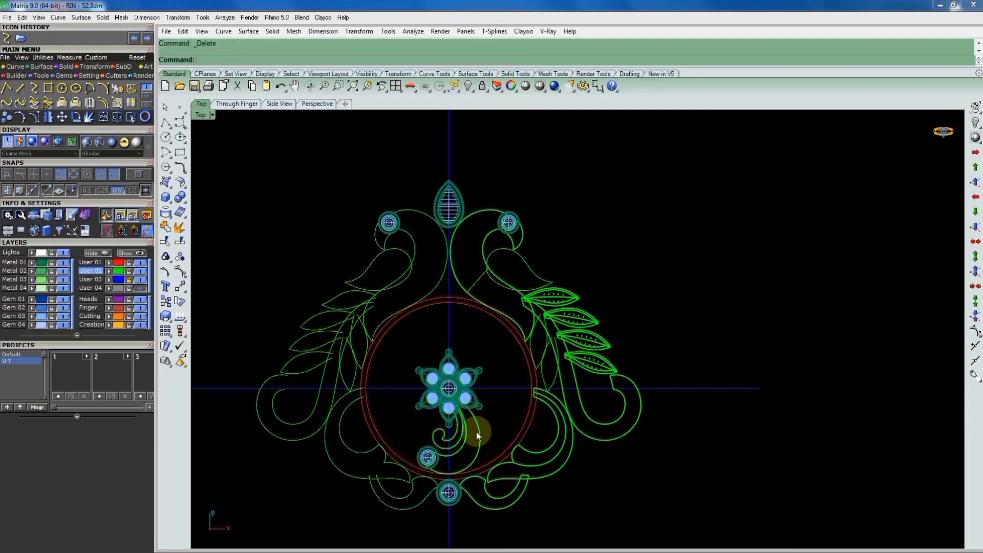
{"action": "scroll", "coordinate": [451, 457], "scroll_direction": "up", "scroll_amount": 3}
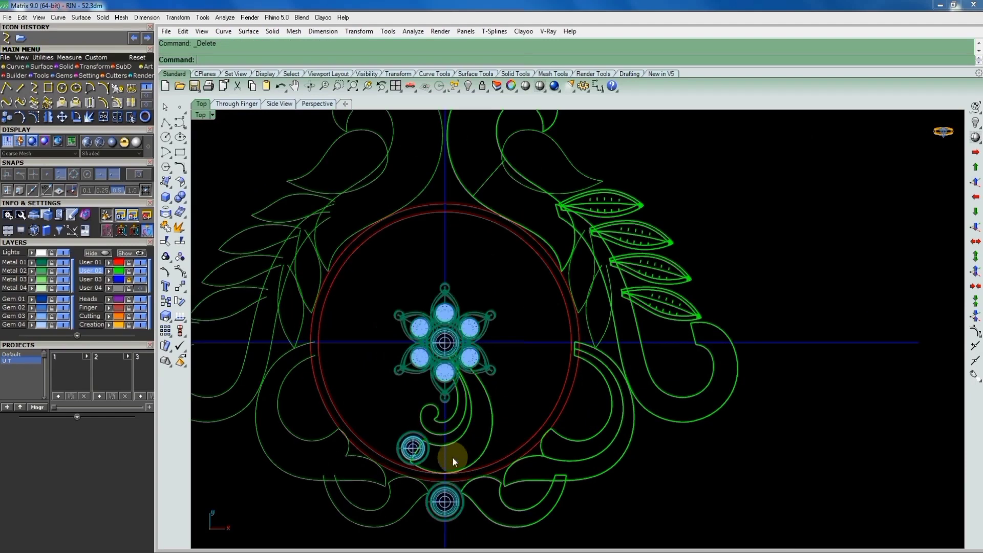
Show the design as shaded solids and select the crescent scroll arm plus its lower-left gem
{"action": "left_click", "coordinate": [540, 86]}
{"action": "scroll", "coordinate": [494, 404], "scroll_direction": "up", "scroll_amount": 1}
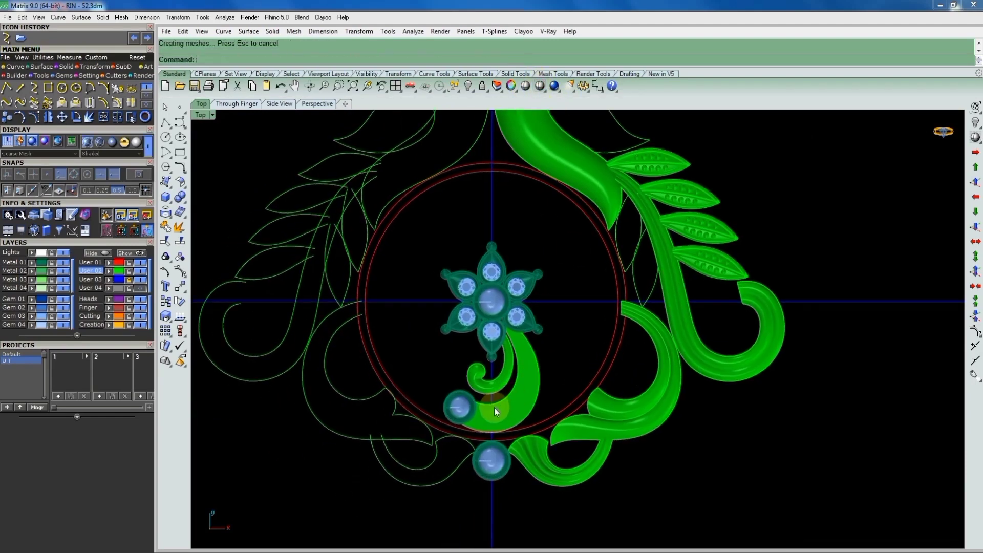
{"action": "scroll", "coordinate": [493, 408], "scroll_direction": "up", "scroll_amount": 3}
{"action": "left_click", "coordinate": [551, 390]}
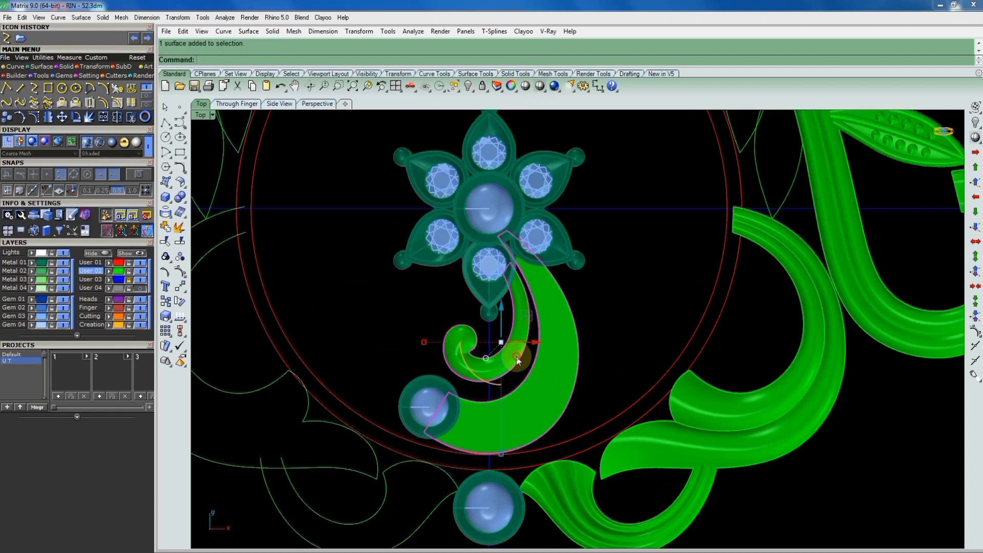
{"action": "left_click", "coordinate": [420, 412], "text": "shift"}
{"action": "scroll", "coordinate": [548, 333], "scroll_direction": "down", "scroll_amount": 3}
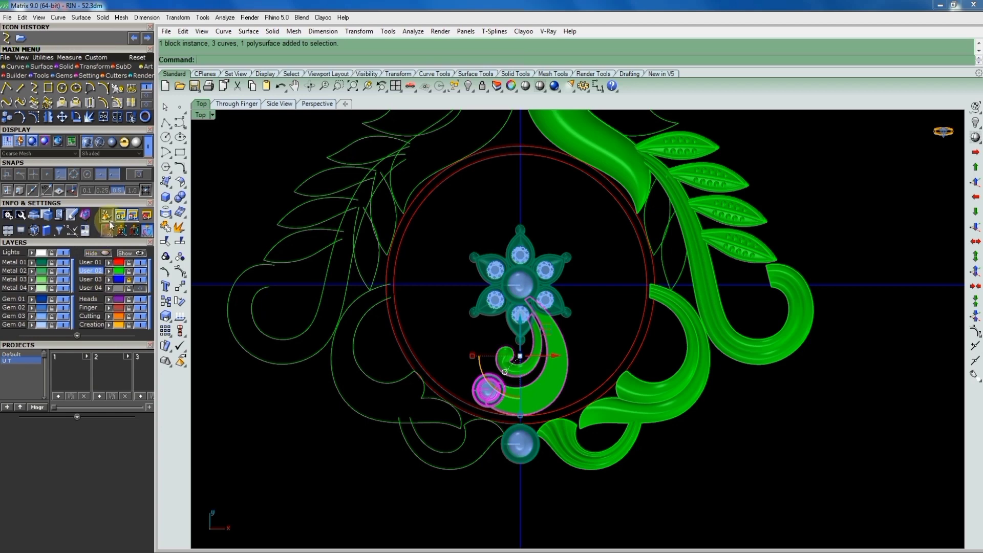
{"action": "right_click_drag", "start_coordinate": [507, 275], "coordinate": [518, 340]}
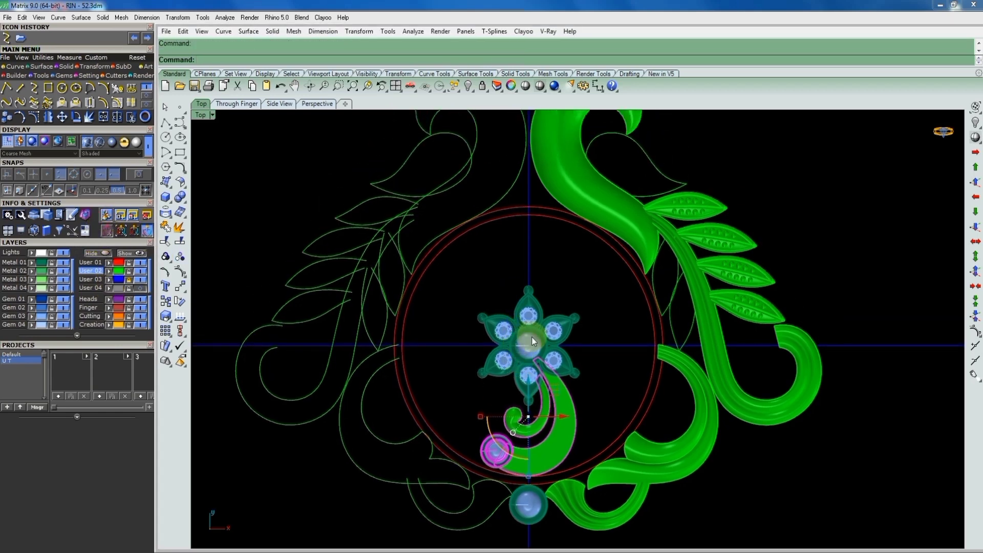
Polar-array the selection about centre 0 with 6 items over a full circle
{"action": "type", "text": "ap"}
{"action": "key", "text": "Return"}
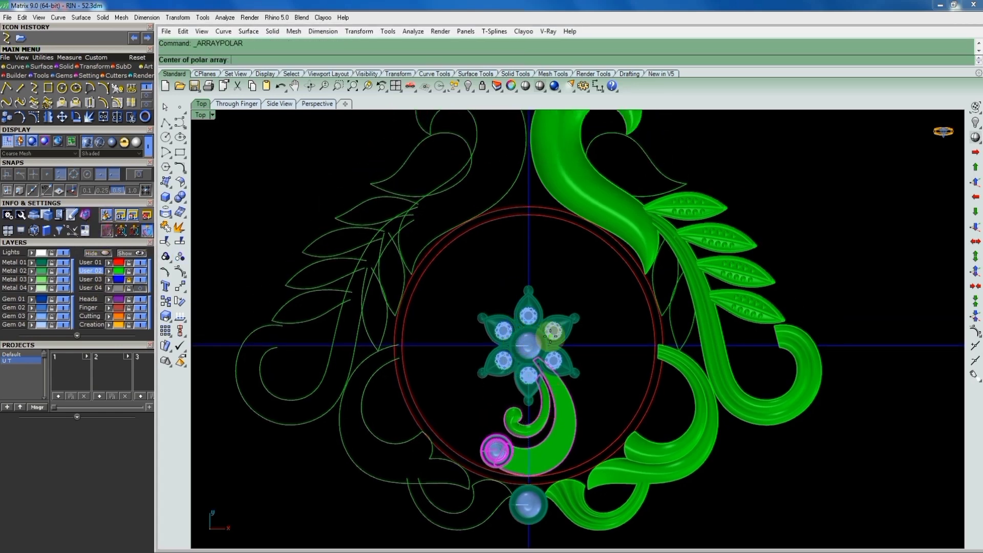
{"action": "type", "text": " 0"}
{"action": "key", "text": "Return"}
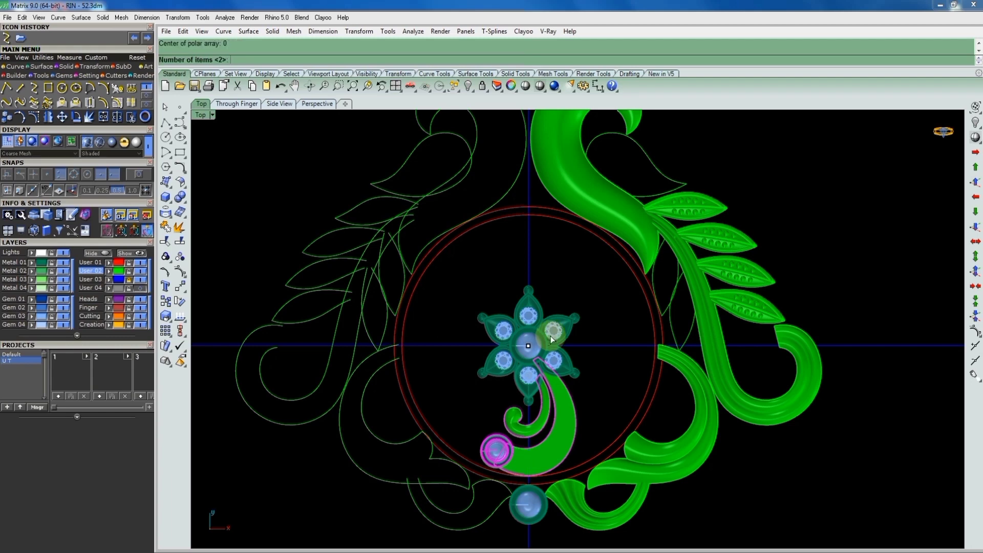
{"action": "type", "text": "6"}
{"action": "key", "text": "Return"}
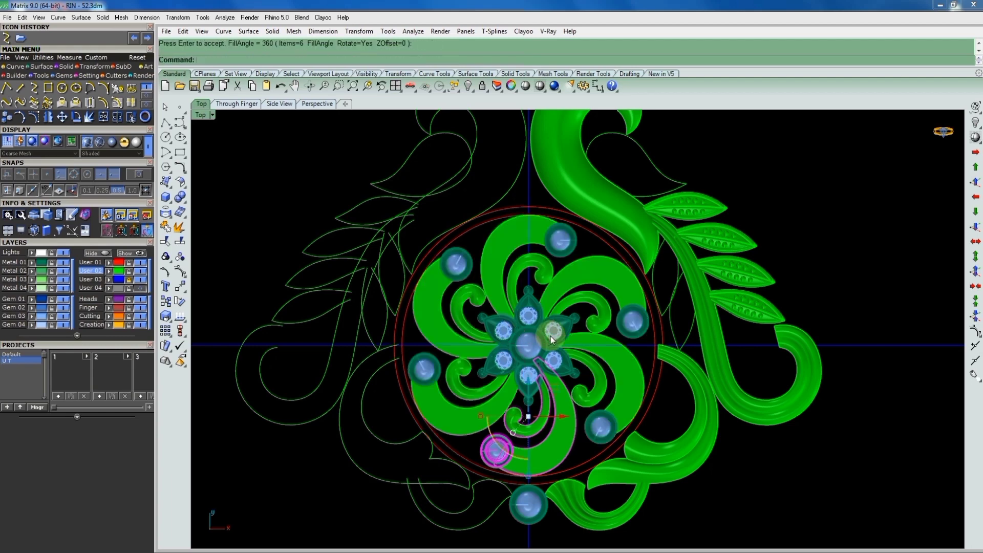
{"action": "key", "text": "Return"}
{"action": "scroll", "coordinate": [551, 336], "scroll_direction": "down", "scroll_amount": 3}
{"action": "scroll", "coordinate": [551, 336], "scroll_direction": "down", "scroll_amount": 2}
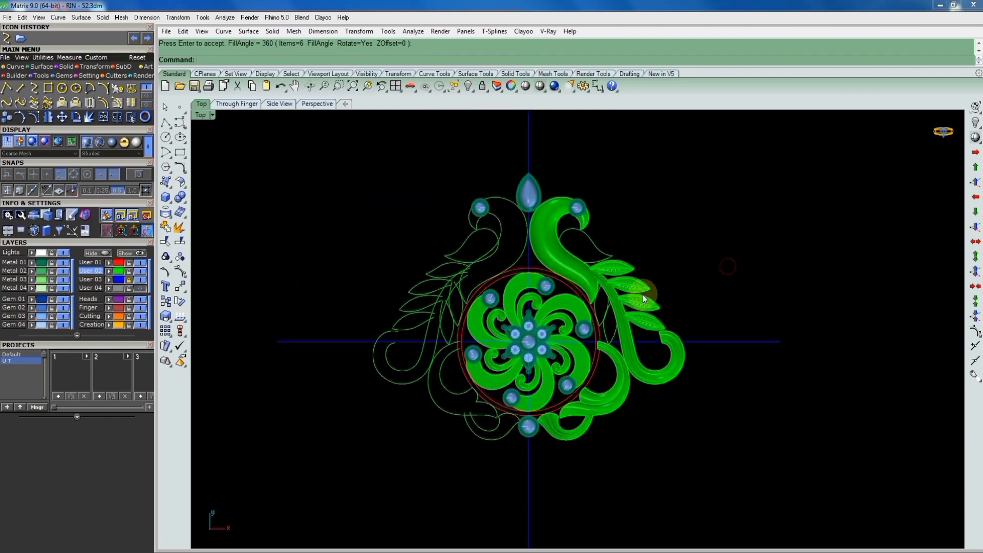
{"action": "scroll", "coordinate": [576, 348], "scroll_direction": "up", "scroll_amount": 2}
{"action": "scroll", "coordinate": [591, 288], "scroll_direction": "up", "scroll_amount": 2}
{"action": "scroll", "coordinate": [650, 334], "scroll_direction": "up", "scroll_amount": 1}
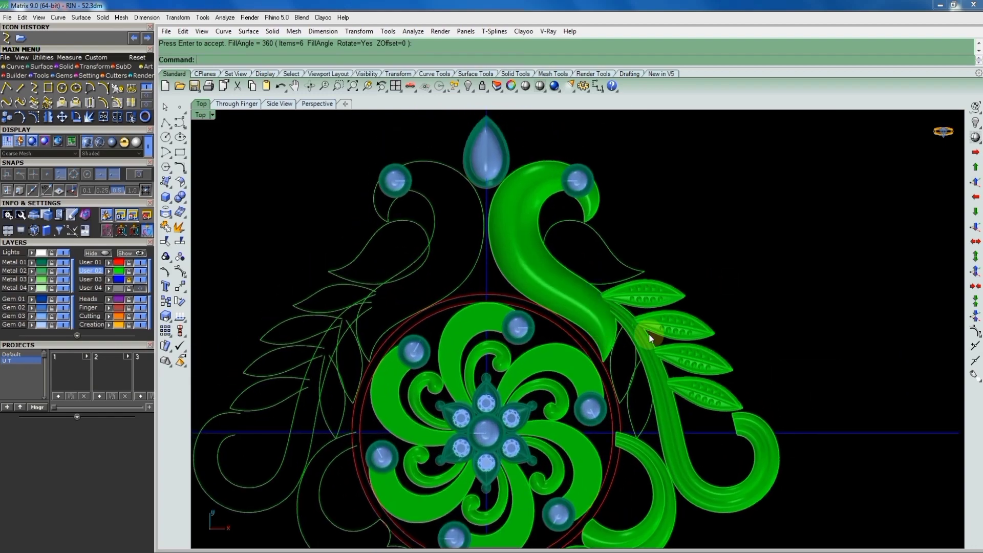
{"action": "scroll", "coordinate": [697, 408], "scroll_direction": "up", "scroll_amount": 3}
Complete the six-fold array, then mirror a copy of the lowest leaf on the branch
{"action": "key", "text": "Return"}
{"action": "left_click", "coordinate": [693, 422]}
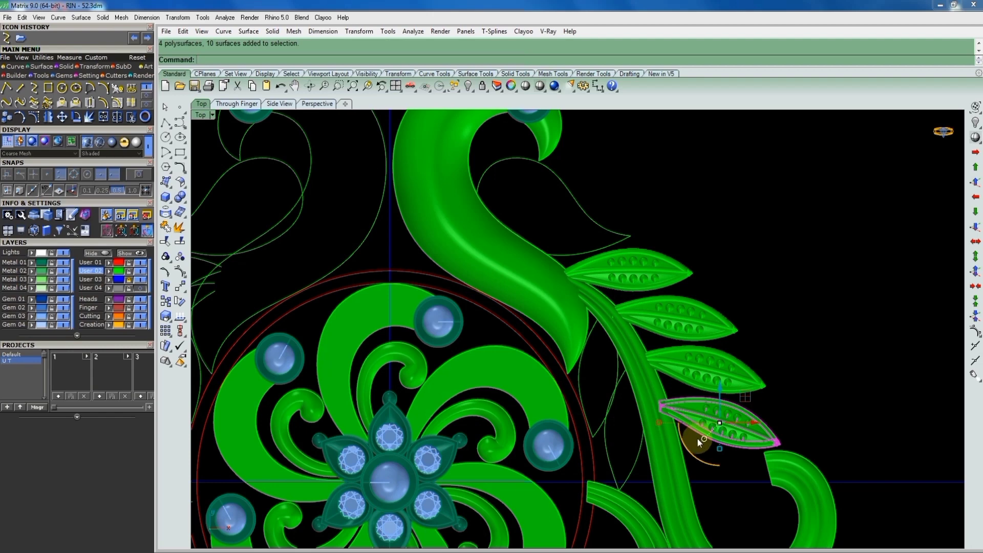
{"action": "type", "text": "mirror"}
{"action": "key", "text": "Return"}
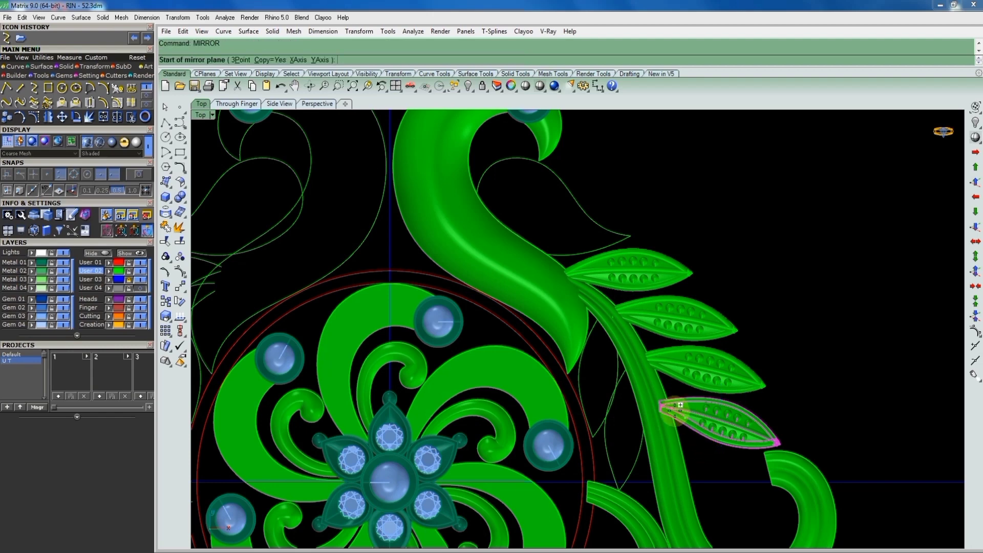
{"action": "left_click", "coordinate": [664, 405]}
{"action": "left_click", "coordinate": [686, 464]}
Move the mirrored leaf down the stem and place a copy left of the stem
{"action": "scroll", "coordinate": [617, 449], "scroll_direction": "up", "scroll_amount": 1}
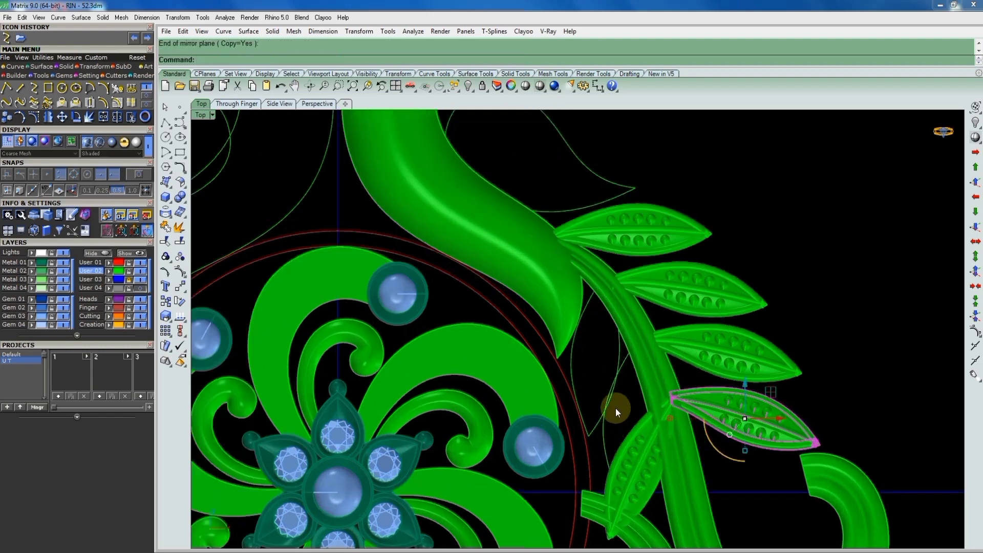
{"action": "left_click", "coordinate": [614, 408]}
{"action": "left_click_drag", "start_coordinate": [613, 408], "coordinate": [646, 451]}
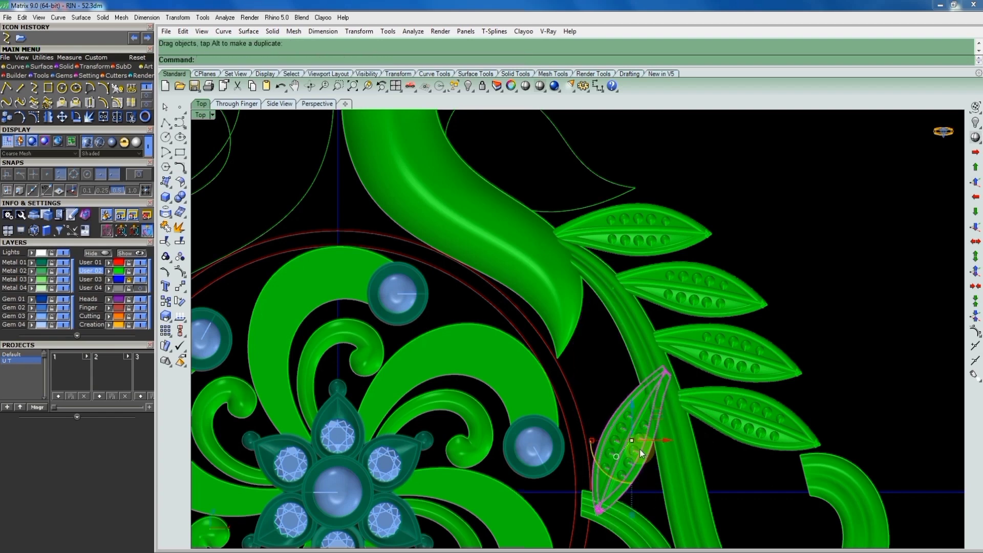
{"action": "left_click_drag", "start_coordinate": [640, 449], "coordinate": [638, 450]}
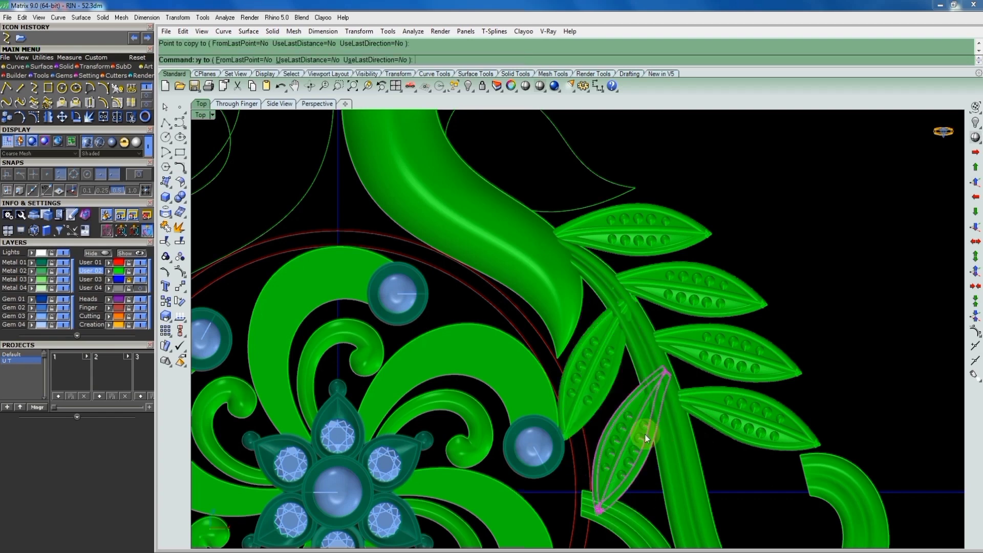
{"action": "left_click", "coordinate": [675, 302]}
{"action": "scroll", "coordinate": [666, 317], "scroll_direction": "down", "scroll_amount": 2}
{"action": "scroll", "coordinate": [625, 358], "scroll_direction": "up", "scroll_amount": 2}
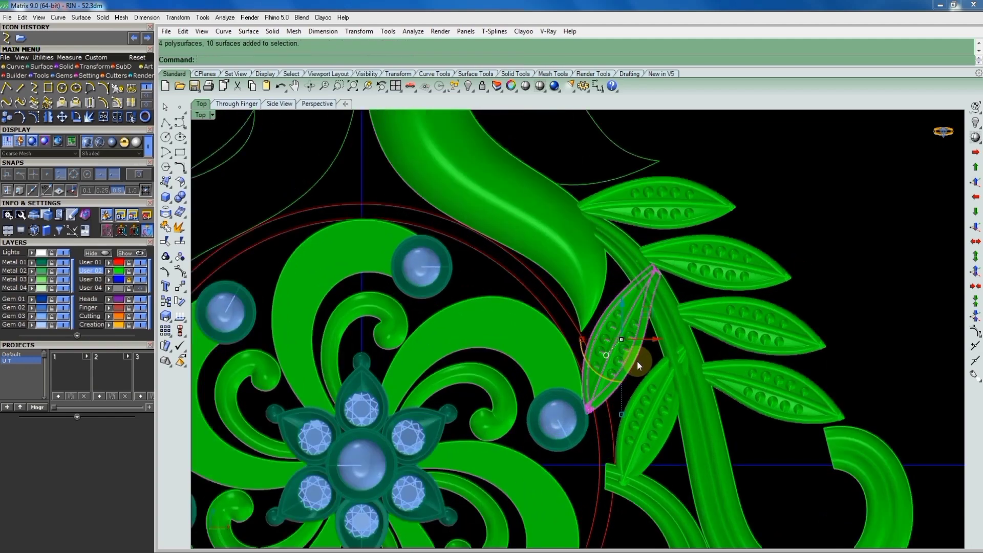
Rotate the leaf more upright and re-angle it along the stem
{"action": "type", "text": "ro"}
{"action": "key", "text": "Return"}
{"action": "left_click", "coordinate": [621, 337]}
{"action": "left_click", "coordinate": [703, 351]}
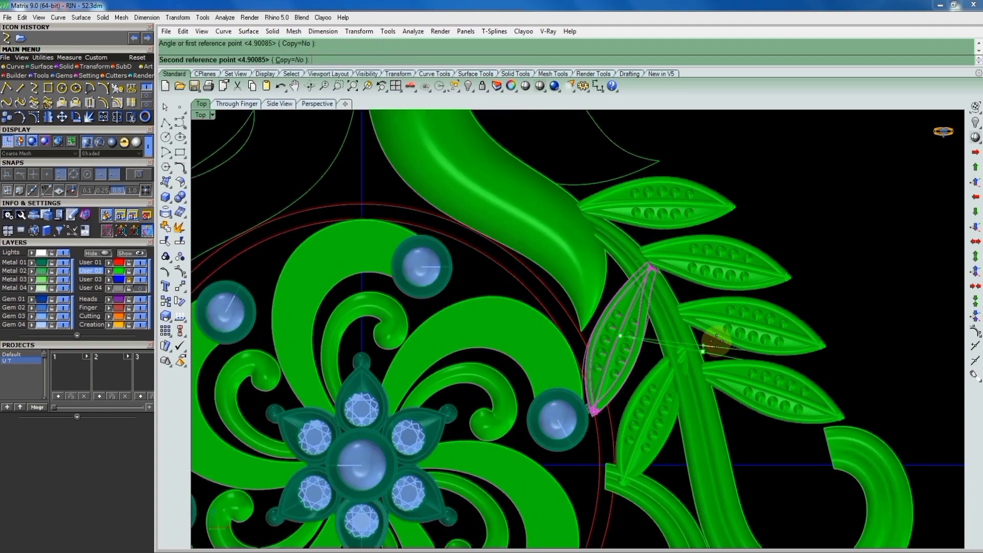
{"action": "left_click", "coordinate": [685, 334]}
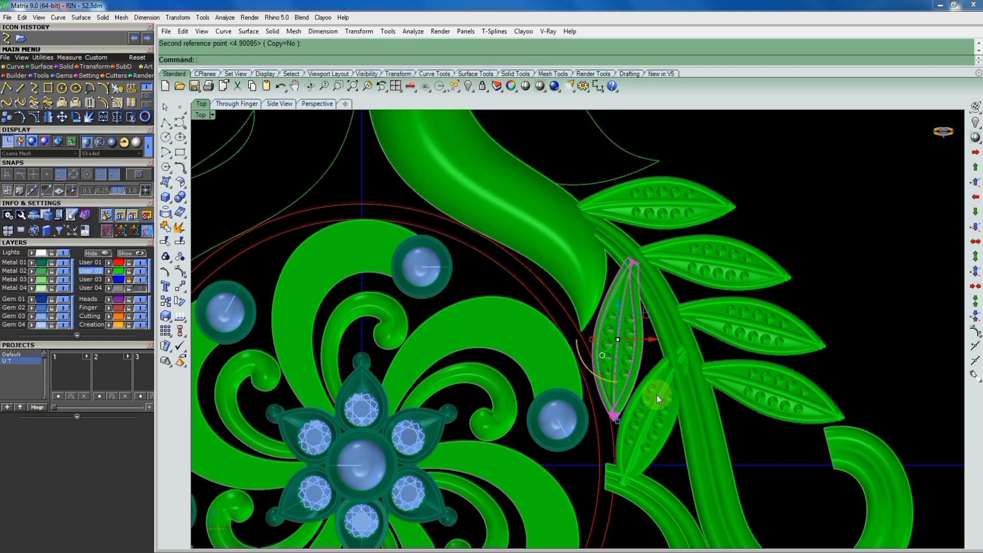
{"action": "left_click", "coordinate": [659, 400]}
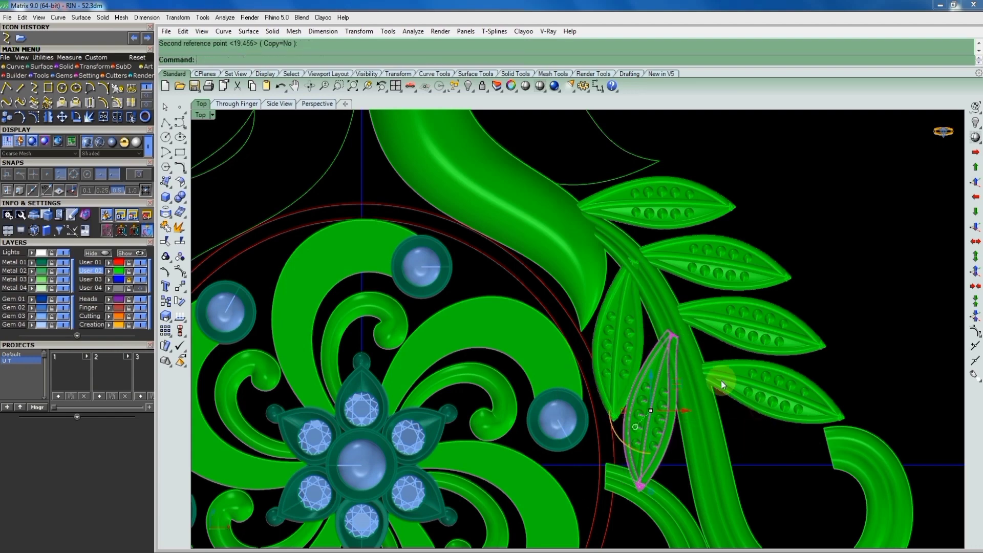
{"action": "scroll", "coordinate": [721, 380], "scroll_direction": "down", "scroll_amount": 5}
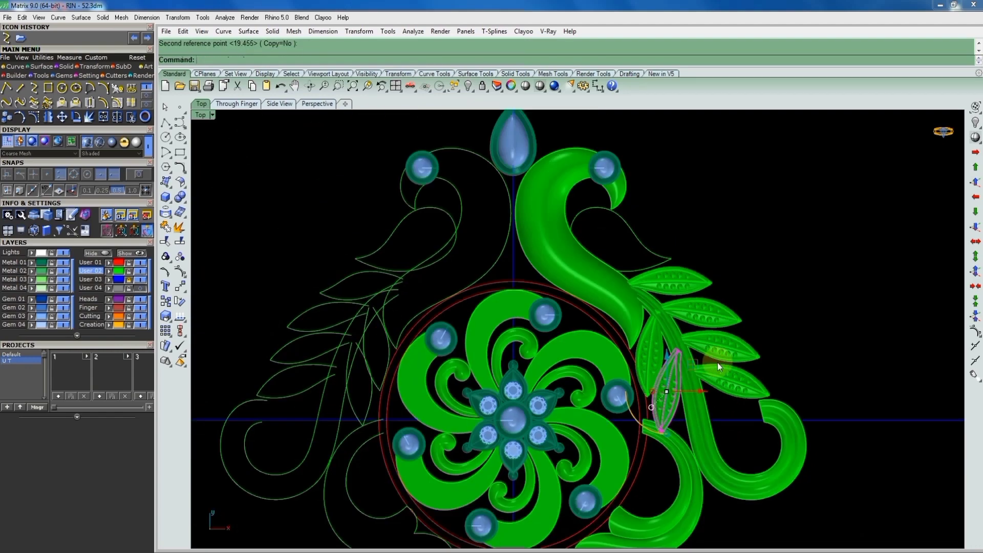
Repeat the rotation twice to tilt the leaf up into line with the others
{"action": "right_click", "coordinate": [661, 395]}
{"action": "scroll", "coordinate": [665, 379], "scroll_direction": "up", "scroll_amount": 3}
{"action": "left_click", "coordinate": [657, 472]}
{"action": "left_click", "coordinate": [653, 524]}
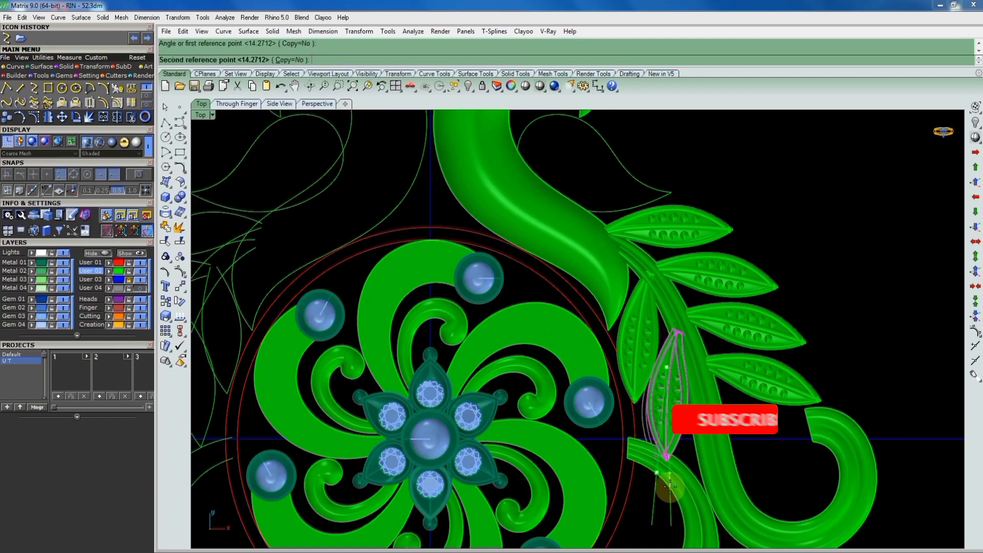
{"action": "left_click", "coordinate": [639, 318]}
{"action": "right_click", "coordinate": [641, 318]}
{"action": "left_click", "coordinate": [645, 317]}
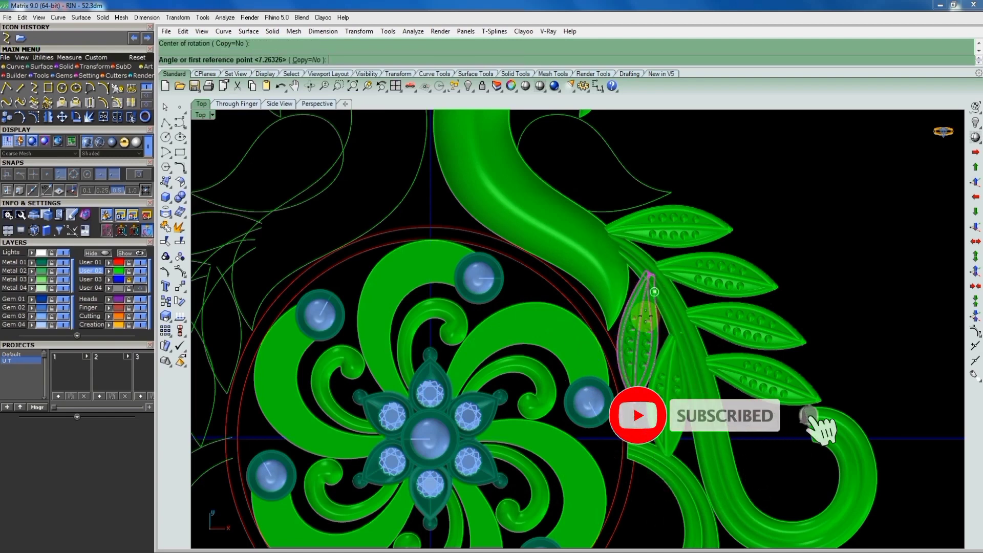
{"action": "left_click", "coordinate": [650, 279]}
{"action": "left_click", "coordinate": [663, 359]}
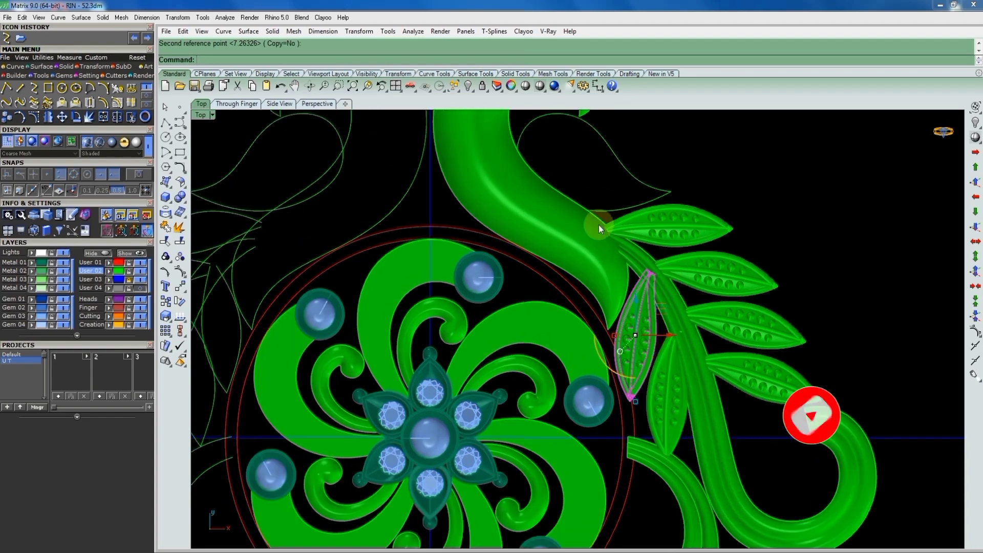
{"action": "scroll", "coordinate": [653, 330], "scroll_direction": "down", "scroll_amount": 2}
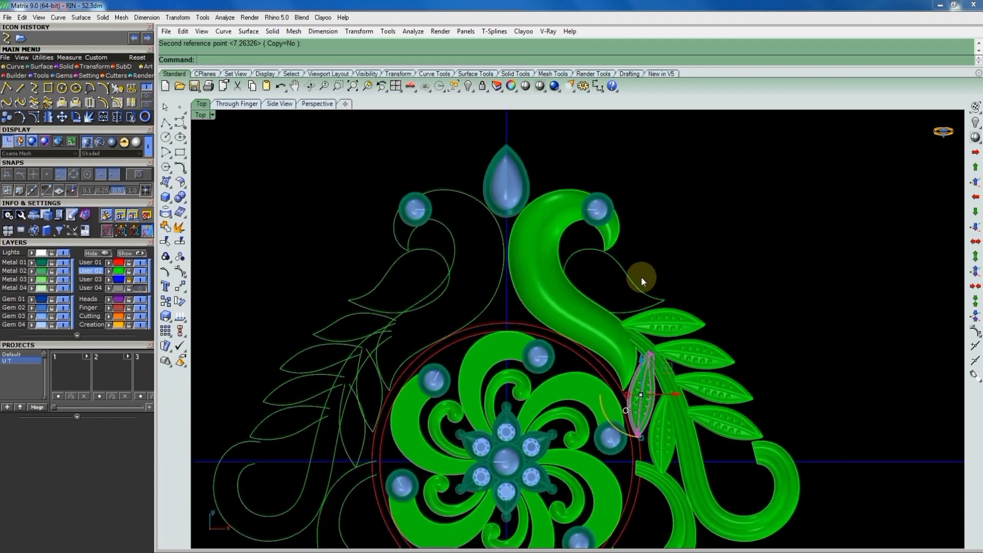
{"action": "key", "text": "Escape"}
Select the peacock head outline with the view in wireframe
{"action": "left_click", "coordinate": [632, 281]}
{"action": "scroll", "coordinate": [631, 308], "scroll_direction": "up", "scroll_amount": 2}
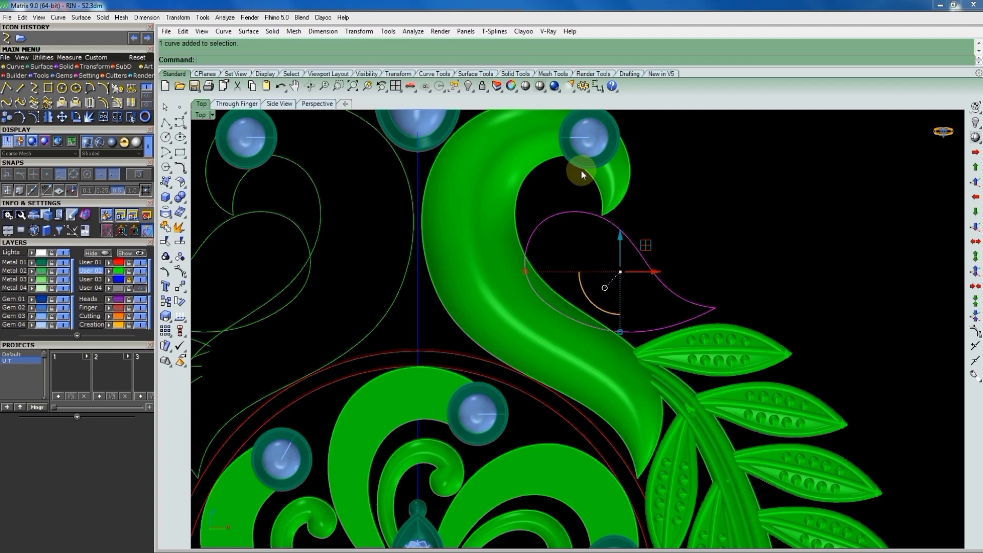
{"action": "left_click", "coordinate": [555, 86]}
{"action": "scroll", "coordinate": [583, 260], "scroll_direction": "up", "scroll_amount": 1}
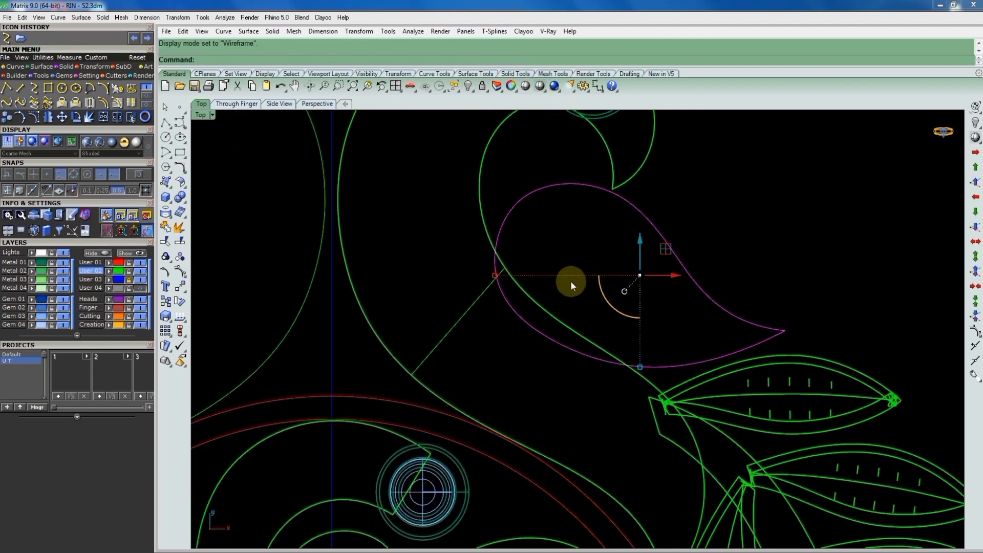
{"action": "scroll", "coordinate": [570, 281], "scroll_direction": "up", "scroll_amount": 1}
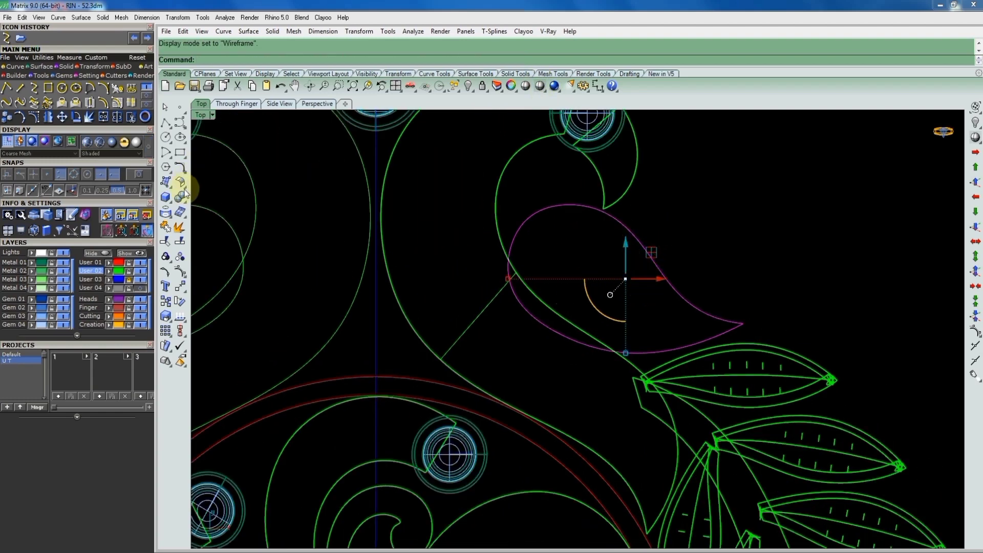
Split the head outline in two at a point on the beak tip
{"action": "left_click", "coordinate": [180, 241]}
{"action": "left_click", "coordinate": [247, 59]}
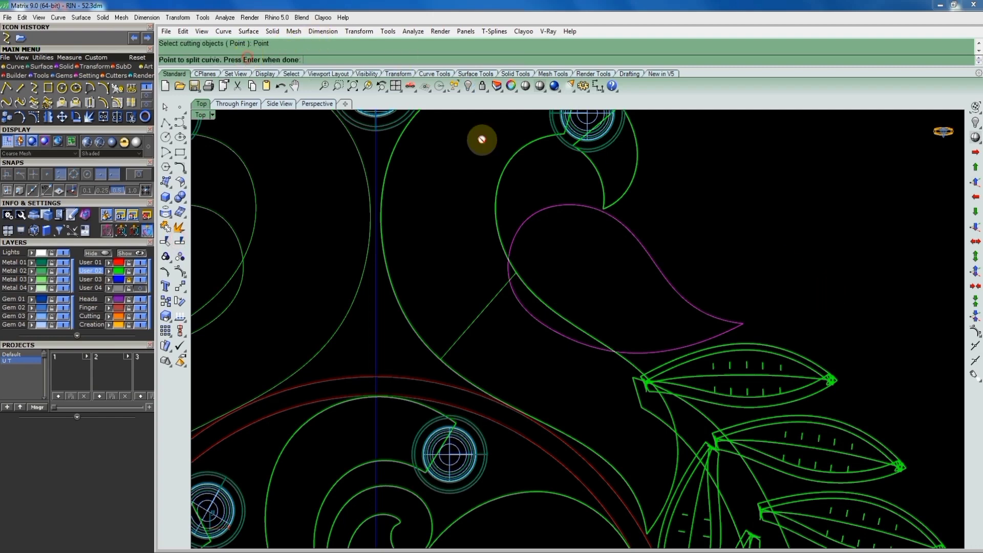
{"action": "left_click", "coordinate": [751, 325]}
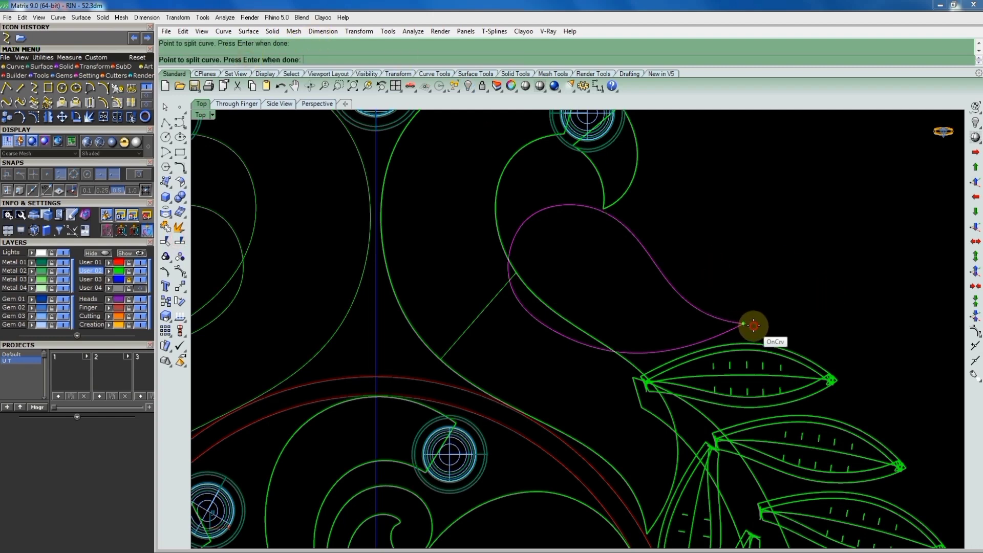
{"action": "left_click", "coordinate": [522, 242]}
{"action": "key", "text": "Return"}
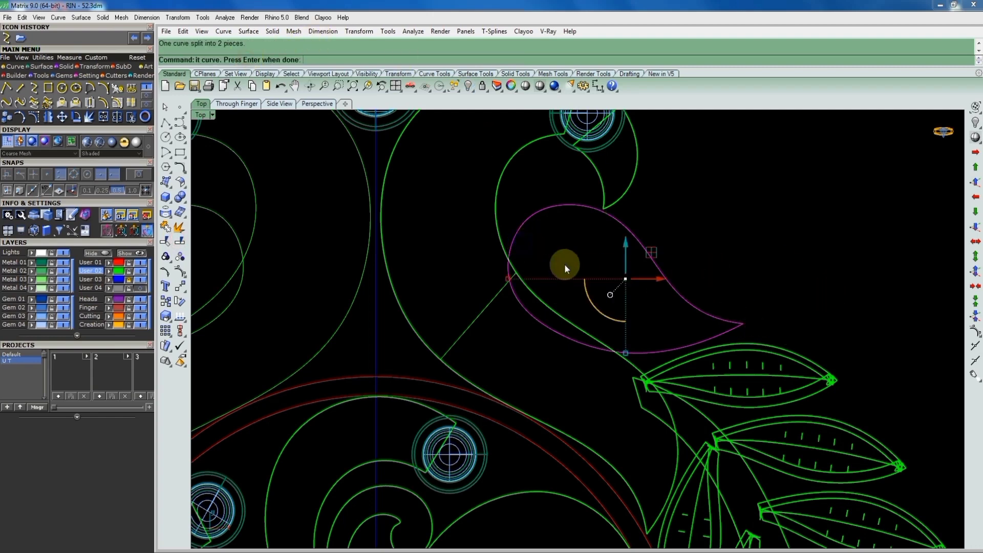
{"action": "scroll", "coordinate": [564, 263], "scroll_direction": "down", "scroll_amount": 2}
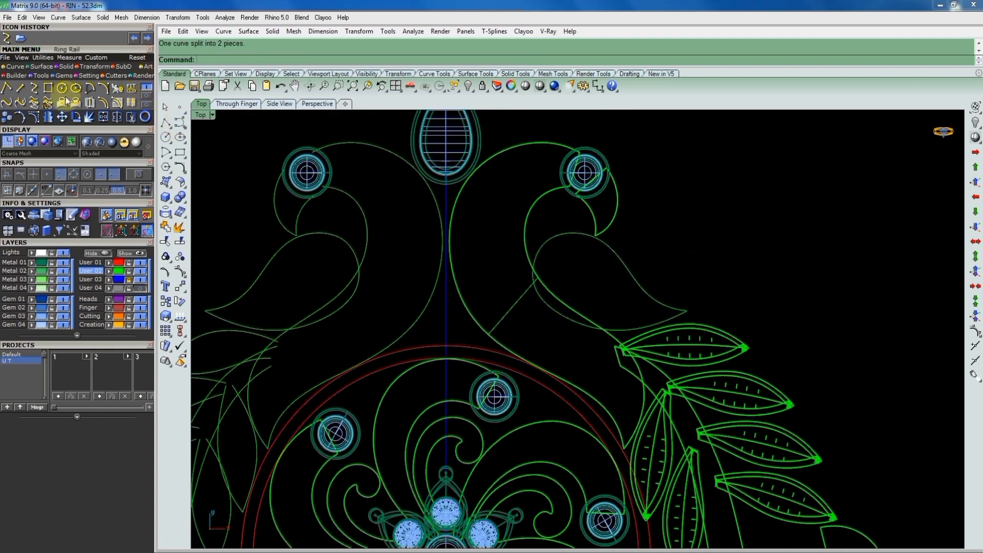
Draw an interpolated cross-section curve from the head's lower edge to its upper edge, showing its control points
{"action": "left_click", "coordinate": [34, 88]}
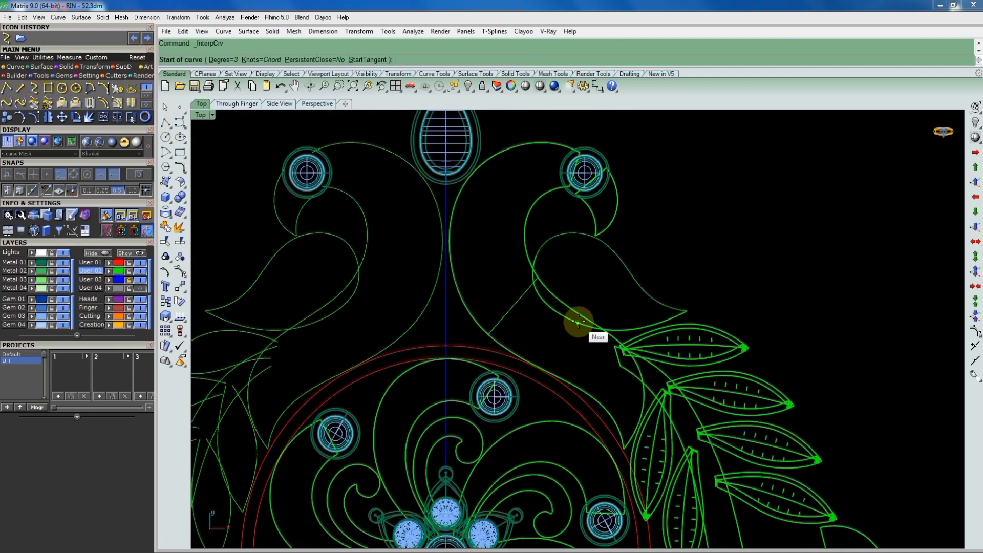
{"action": "left_click", "coordinate": [578, 322]}
{"action": "left_click", "coordinate": [610, 253]}
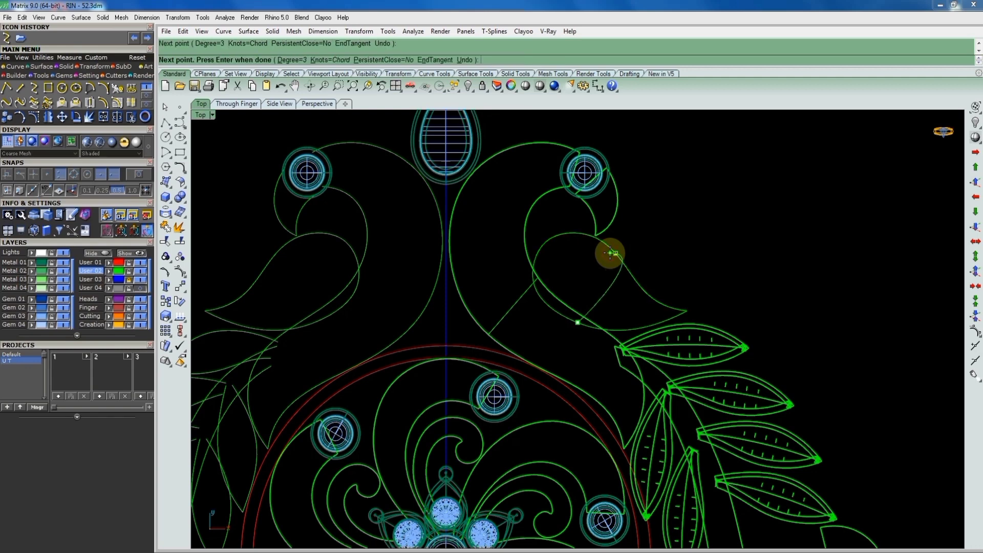
{"action": "key", "text": "Return"}
{"action": "left_click", "coordinate": [600, 285]}
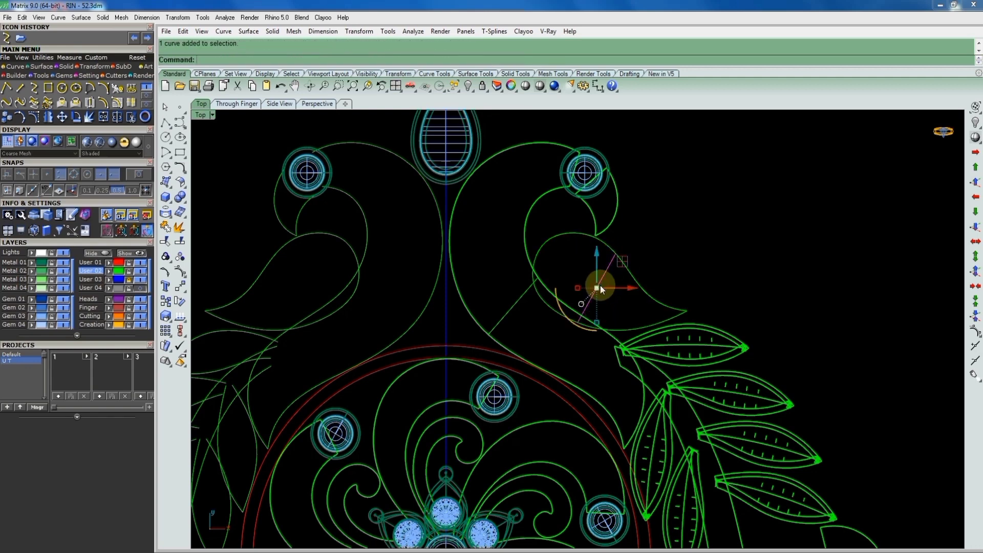
{"action": "key", "text": "F10"}
Raise the curve's two middle control points into an arch, then return to top view
{"action": "scroll", "coordinate": [610, 277], "scroll_direction": "up", "scroll_amount": 3}
{"action": "left_click_drag", "start_coordinate": [579, 264], "coordinate": [636, 333]}
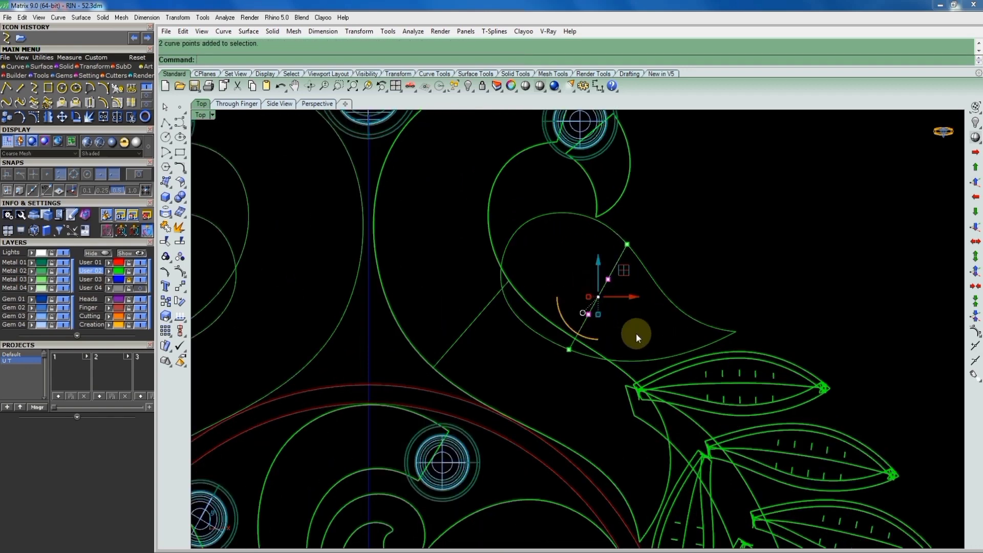
{"action": "mouse_move", "coordinate": [677, 324]}
{"action": "right_mouse_down", "text": "ctrl+shift"}
{"action": "mouse_move", "coordinate": [599, 285]}
{"action": "mouse_move", "coordinate": [566, 244]}
{"action": "right_mouse_up", "text": "ctrl+shift"}
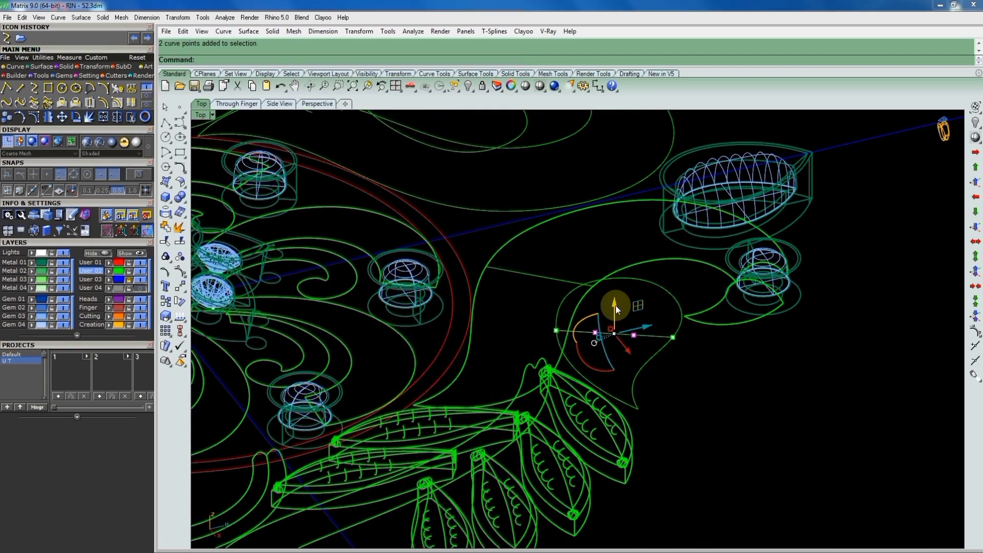
{"action": "left_click_drag", "start_coordinate": [616, 305], "coordinate": [618, 279]}
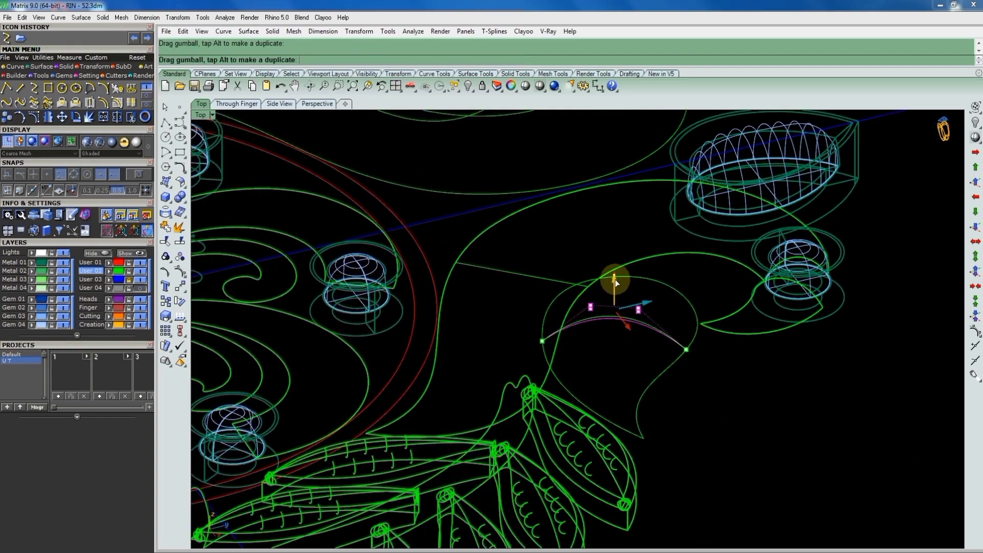
{"action": "left_click_drag", "start_coordinate": [616, 288], "coordinate": [620, 302]}
{"action": "scroll", "coordinate": [618, 298], "scroll_direction": "down", "scroll_amount": 3}
{"action": "key", "text": "ctrl+F1"}
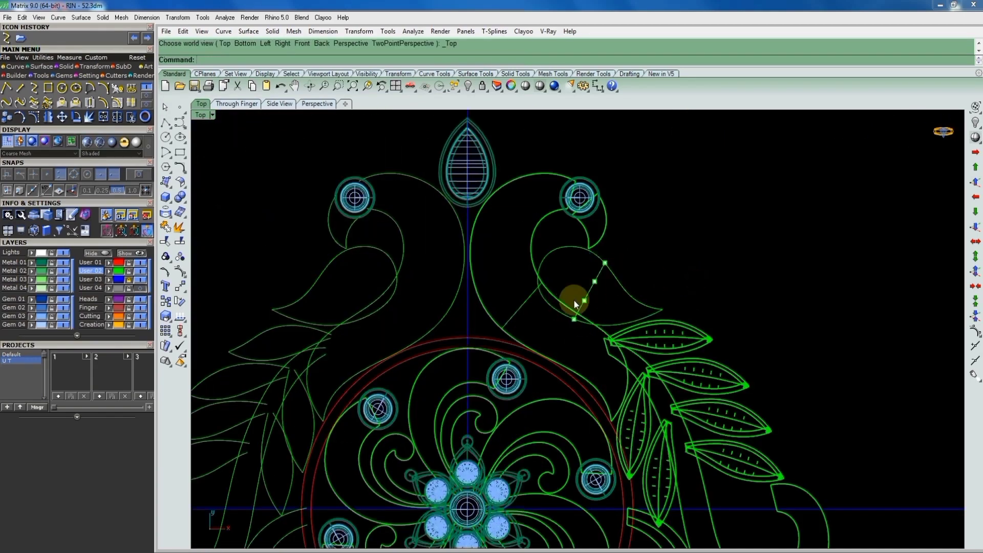
Check the arch against the reference photo and in the side and top views
{"action": "scroll", "coordinate": [571, 283], "scroll_direction": "up", "scroll_amount": 3}
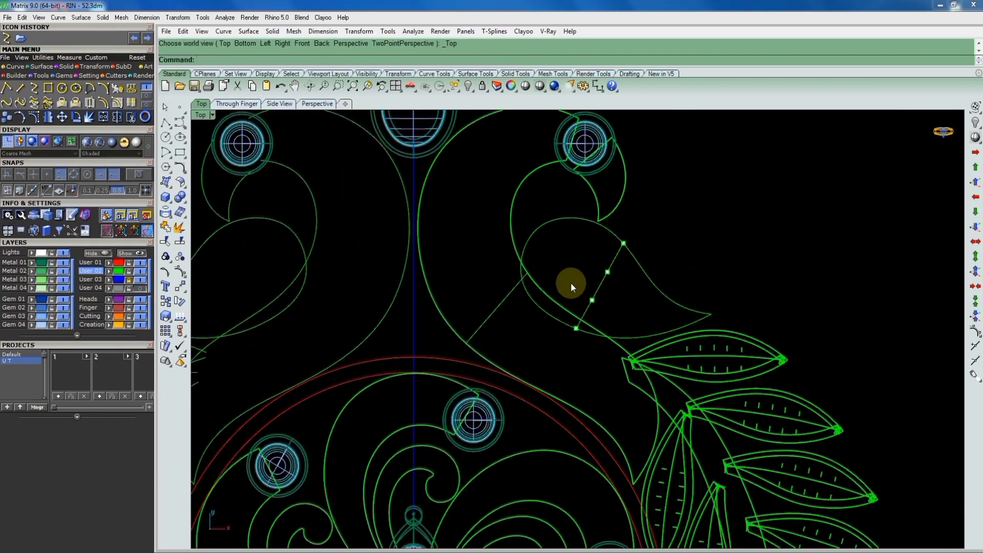
{"action": "left_click", "coordinate": [139, 290]}
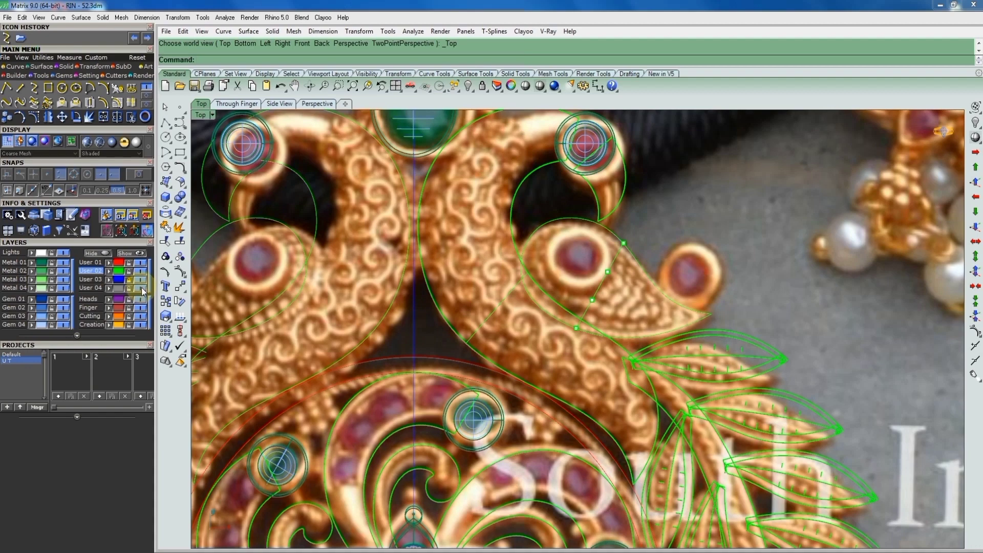
{"action": "left_click", "coordinate": [143, 290]}
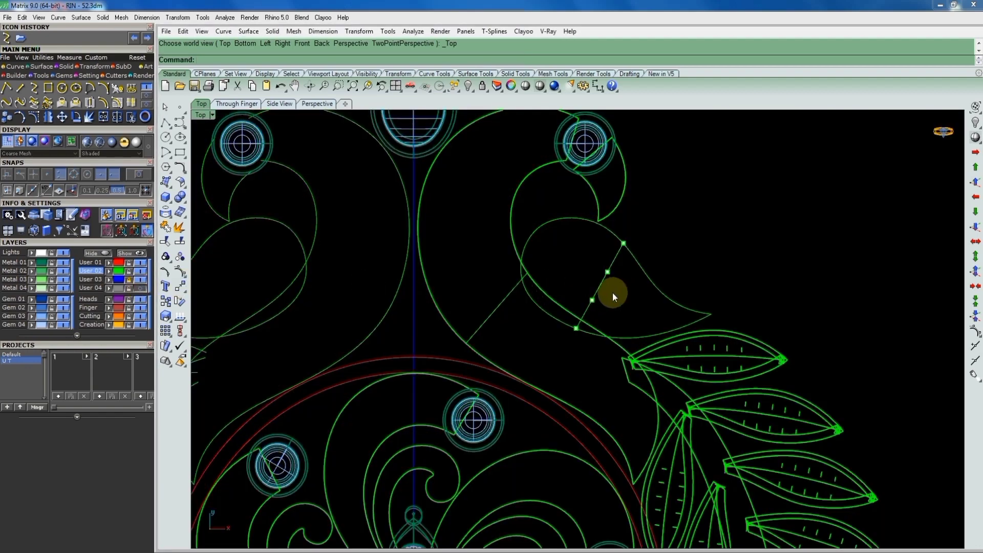
{"action": "left_click_drag", "start_coordinate": [626, 318], "coordinate": [630, 310]}
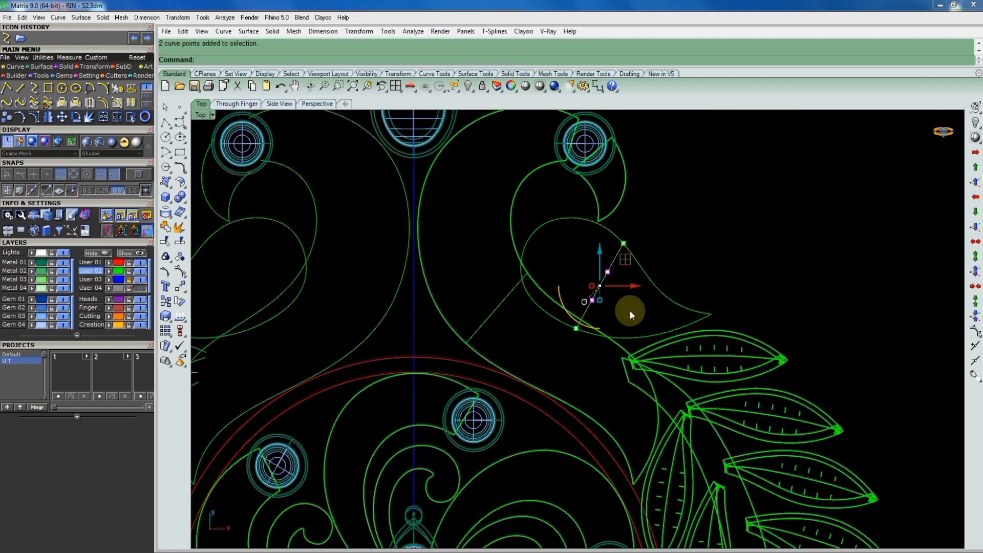
{"action": "mouse_move", "coordinate": [641, 304]}
{"action": "right_mouse_down", "text": "ctrl+shift"}
{"action": "mouse_move", "coordinate": [546, 204]}
{"action": "mouse_move", "coordinate": [636, 294]}
{"action": "right_mouse_up", "text": "ctrl+shift"}
{"action": "key", "text": "ctrl+F3"}
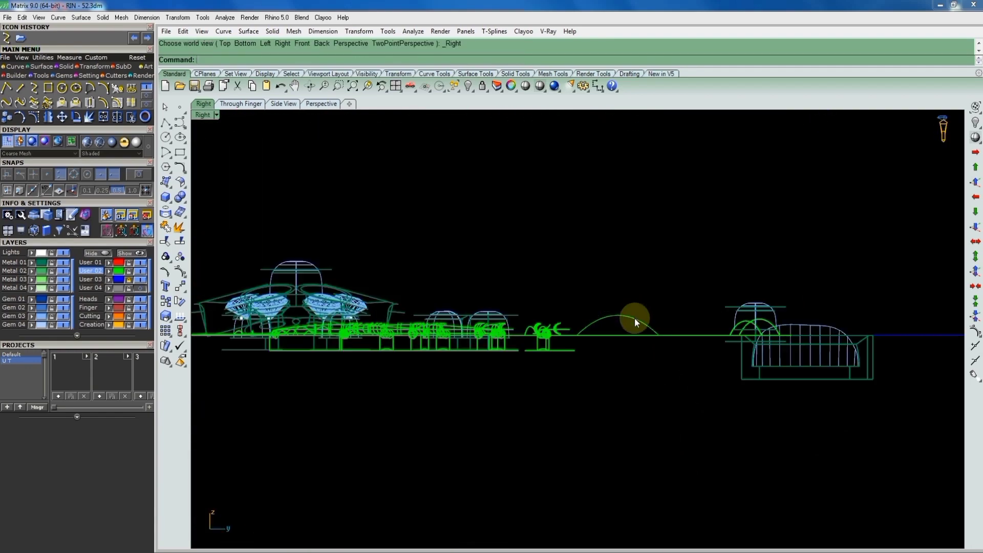
{"action": "key", "text": "ctrl+F1"}
{"action": "scroll", "coordinate": [632, 318], "scroll_direction": "up", "scroll_amount": 2}
{"action": "scroll", "coordinate": [603, 308], "scroll_direction": "up", "scroll_amount": 2}
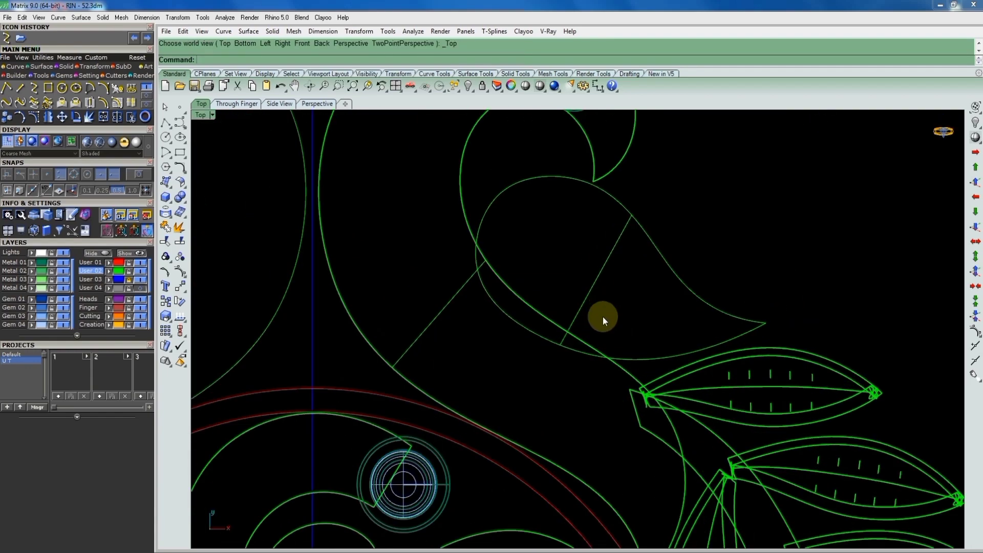
Sweep2 a head surface along the outline rails, with point sections at the beak tip and rear end
{"action": "type", "text": "sweep2"}
{"action": "key", "text": "Return"}
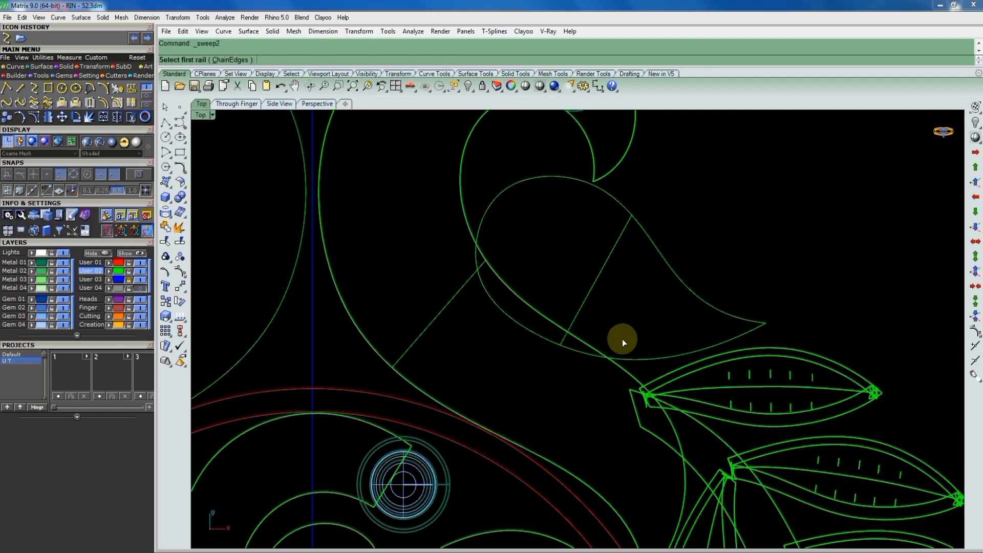
{"action": "left_click", "coordinate": [671, 277]}
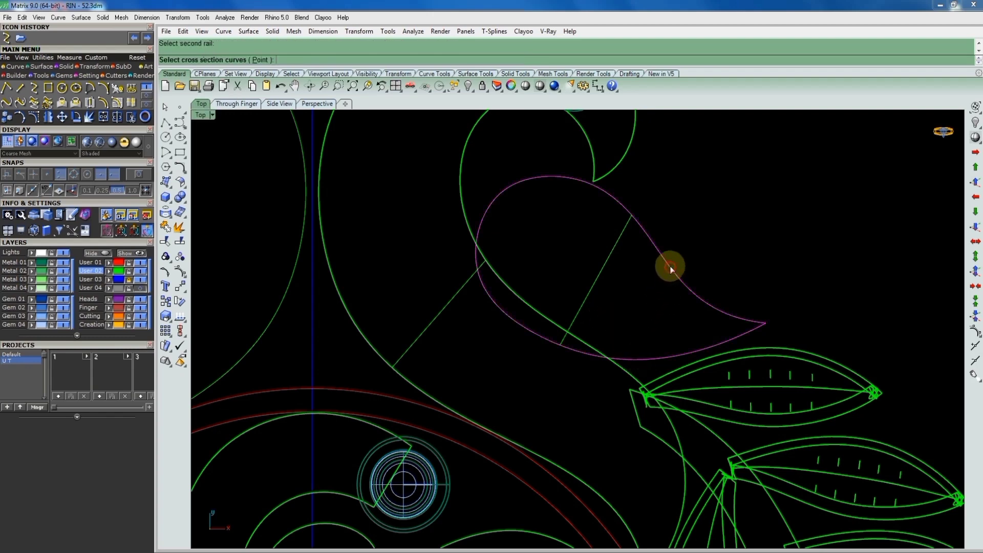
{"action": "left_click", "coordinate": [259, 59]}
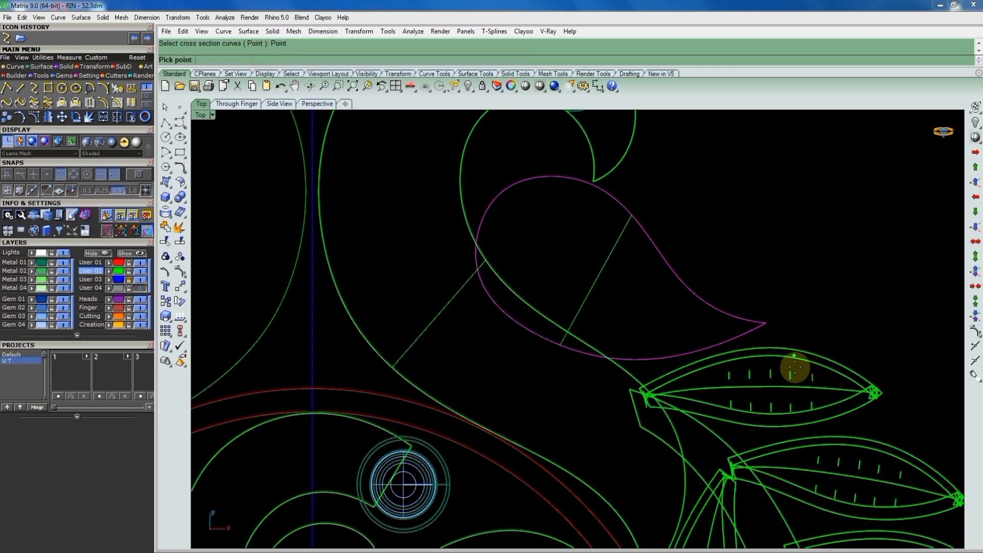
{"action": "left_click", "coordinate": [766, 323]}
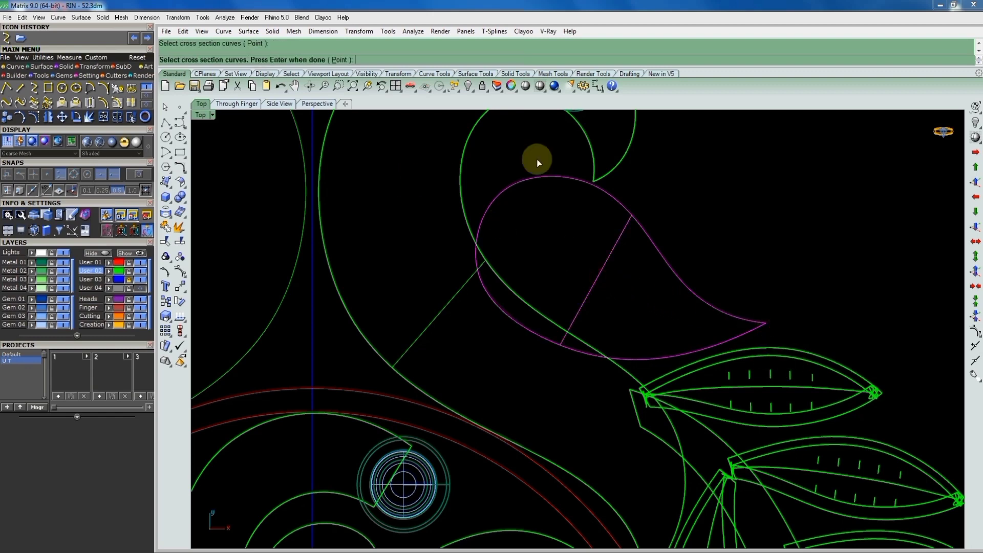
{"action": "left_click", "coordinate": [338, 60]}
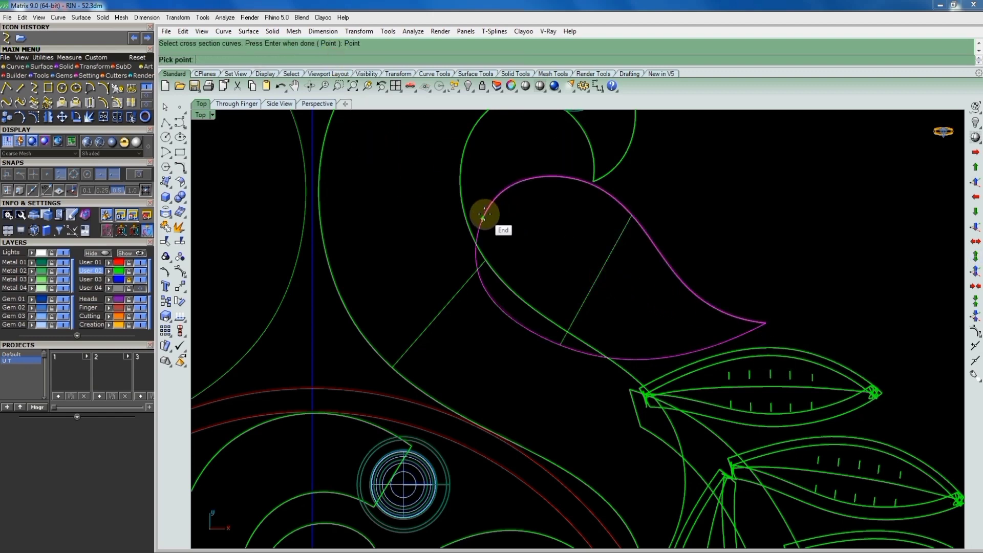
{"action": "left_click", "coordinate": [484, 216]}
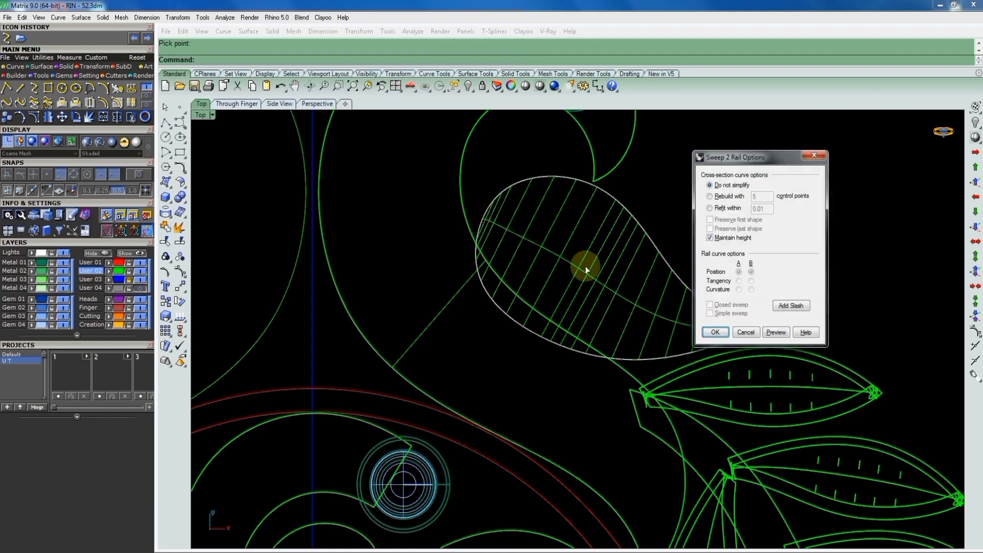
{"action": "left_click", "coordinate": [716, 332]}
{"action": "scroll", "coordinate": [605, 301], "scroll_direction": "down", "scroll_amount": 5}
Group the curves around the wing and head, then hide them
{"action": "left_click", "coordinate": [622, 259]}
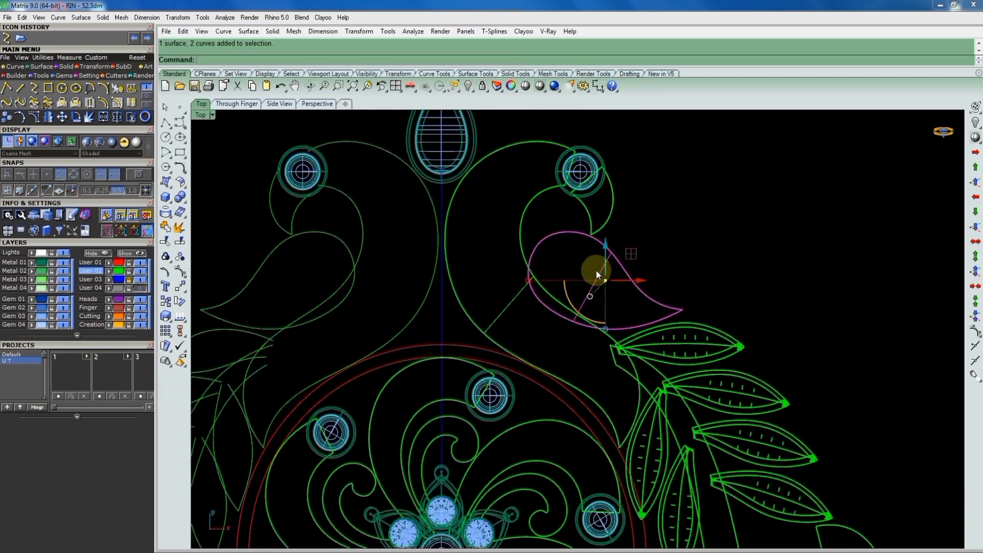
{"action": "scroll", "coordinate": [687, 305], "scroll_direction": "up", "scroll_amount": 4}
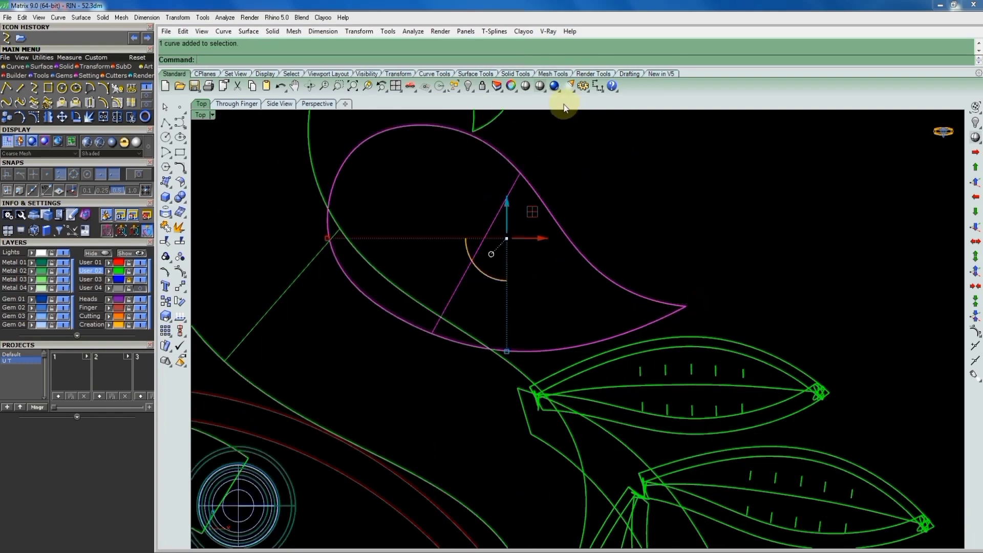
{"action": "left_click", "coordinate": [542, 91]}
{"action": "left_click", "coordinate": [545, 269], "text": "ctrl"}
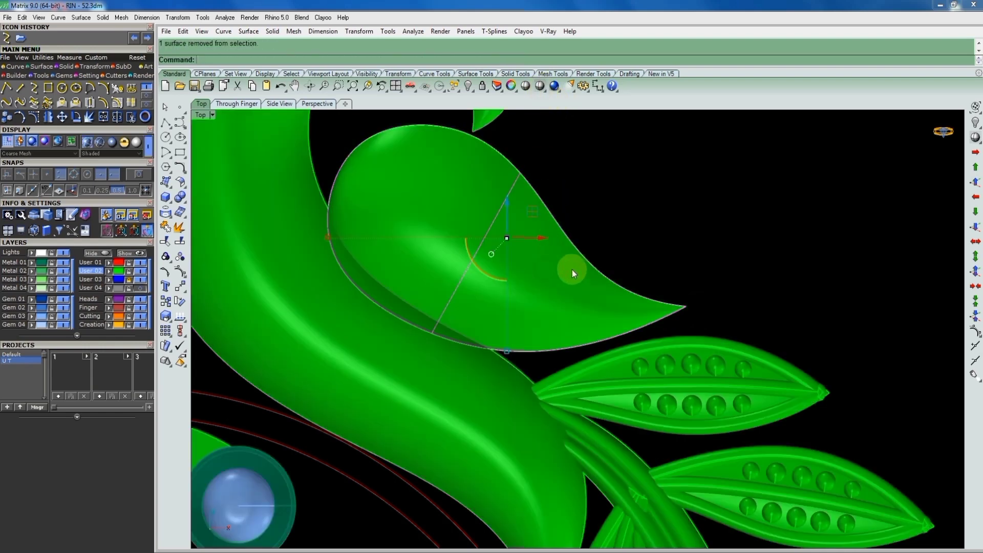
{"action": "key", "text": "ctrl+g"}
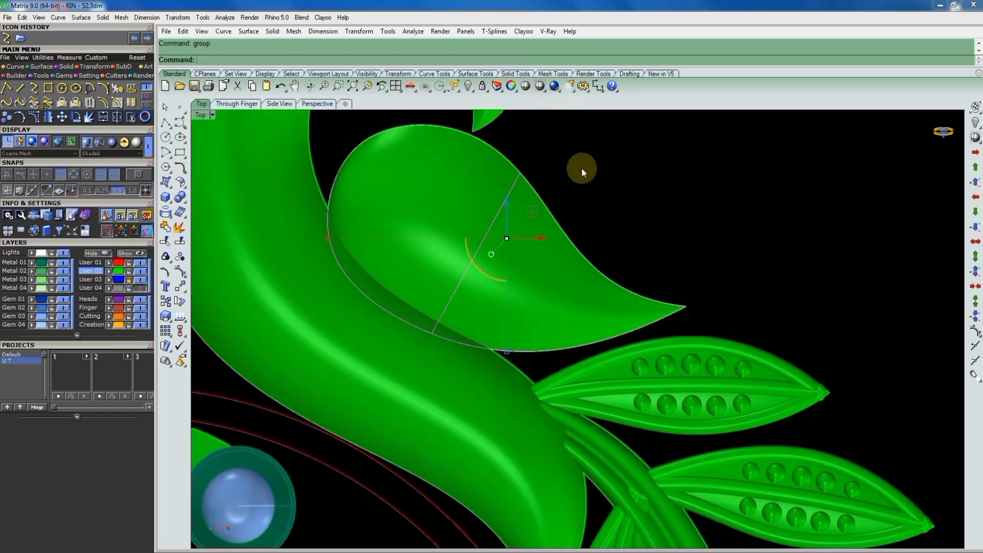
{"action": "type", "text": "hide"}
{"action": "key", "text": "Return"}
{"action": "scroll", "coordinate": [614, 223], "scroll_direction": "down", "scroll_amount": 3}
{"action": "type", "text": "h"}
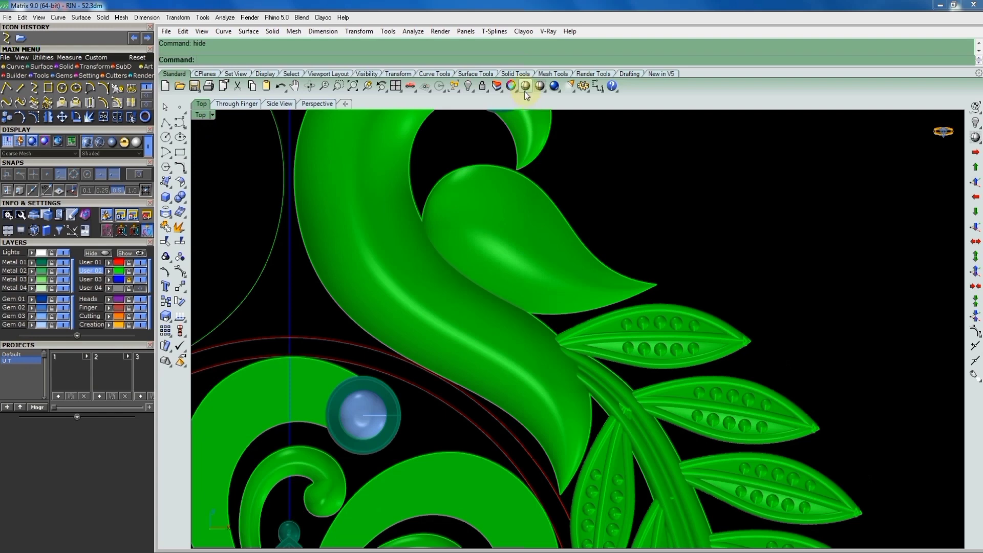
Inspect the neck surface in shaded and wireframe, ending in wireframe zoomed out to the pendant
{"action": "left_click", "coordinate": [538, 88]}
{"action": "left_click", "coordinate": [568, 193]}
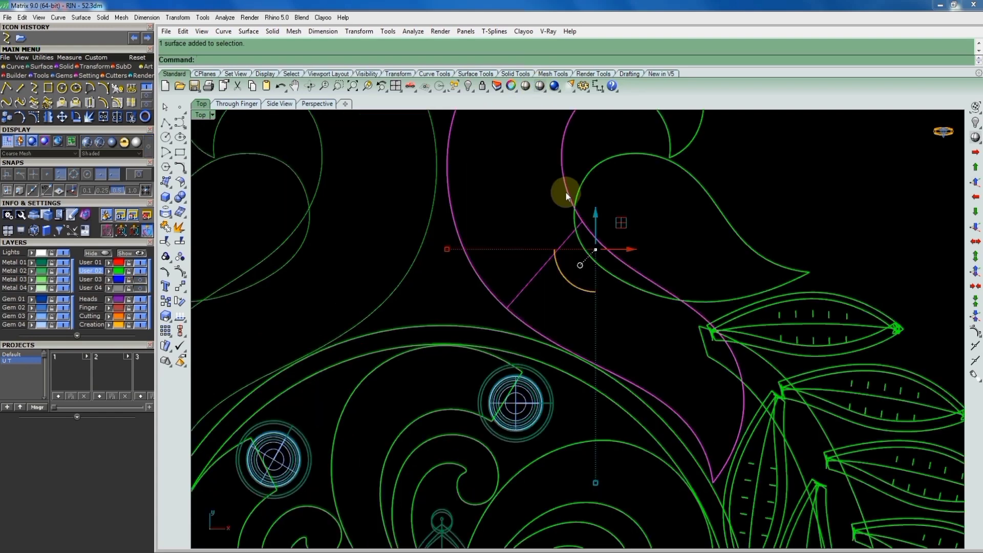
{"action": "left_click", "coordinate": [540, 86]}
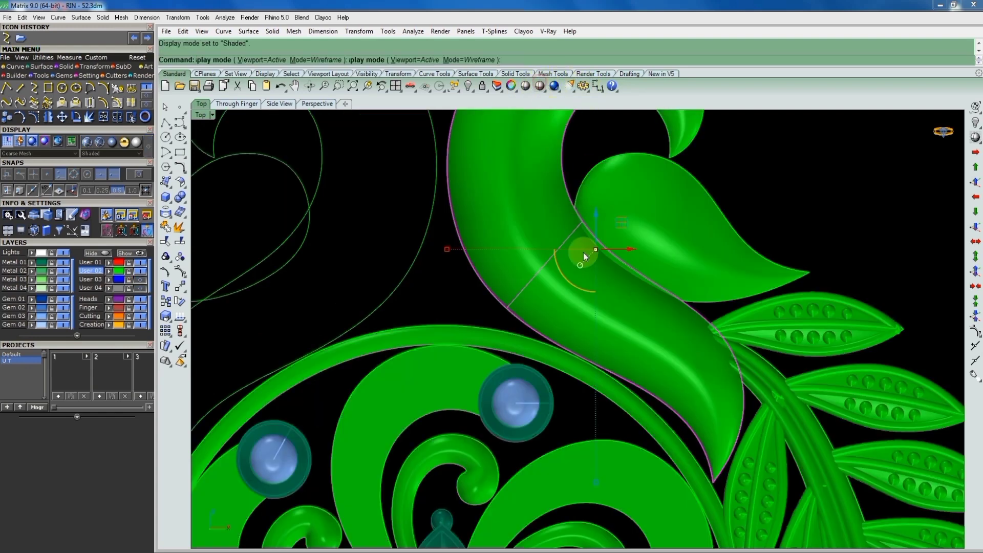
{"action": "left_click", "coordinate": [581, 299], "text": "ctrl"}
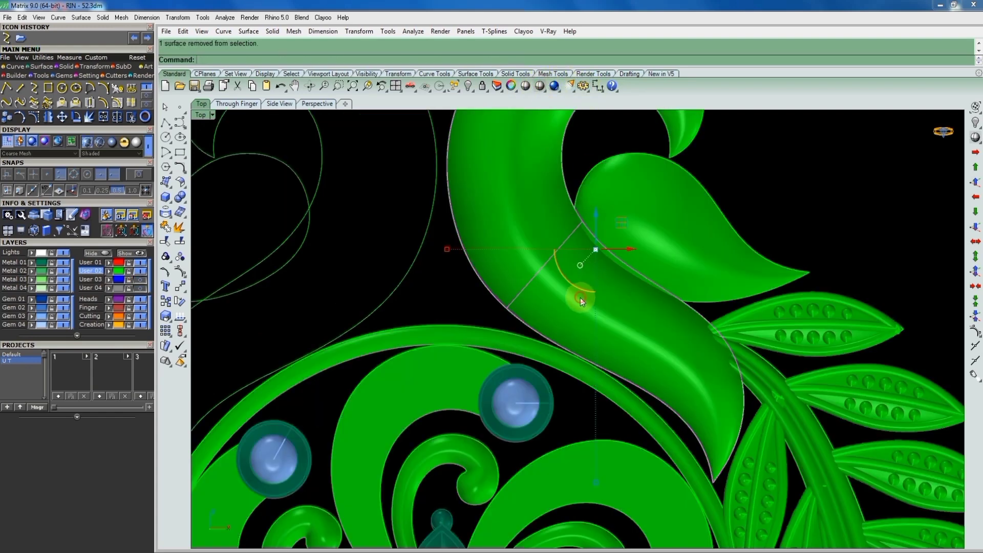
{"action": "left_click", "coordinate": [540, 86]}
{"action": "scroll", "coordinate": [620, 183], "scroll_direction": "down", "scroll_amount": 3}
{"action": "scroll", "coordinate": [600, 204], "scroll_direction": "down", "scroll_amount": 2}
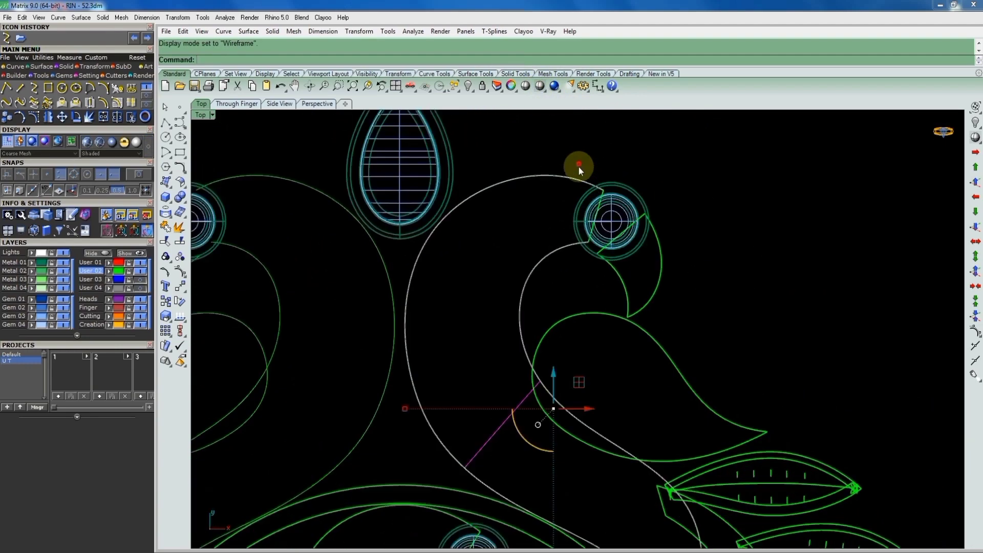
Copy the head gem from its centre and place the copy on the wing piece
{"action": "left_click", "coordinate": [531, 162]}
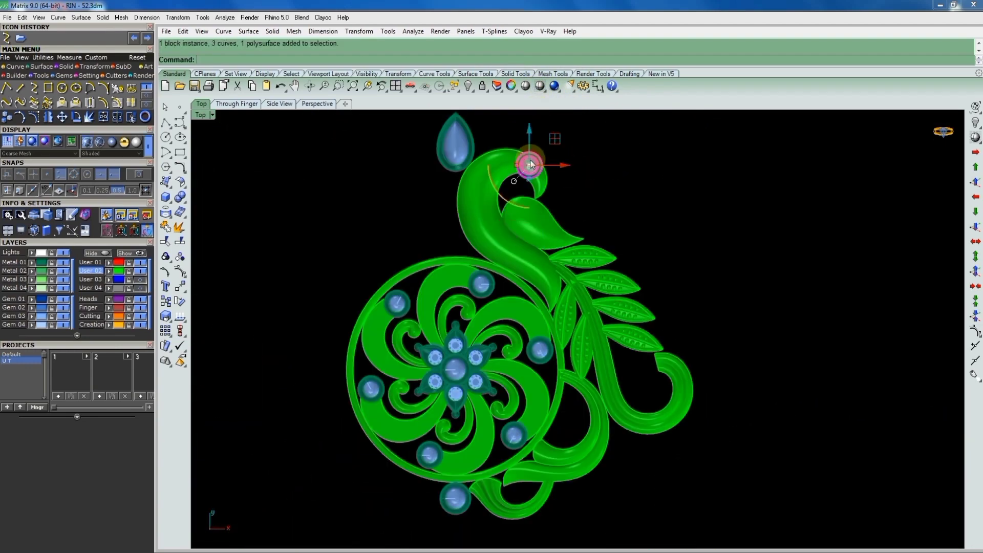
{"action": "key", "text": "Return"}
{"action": "left_click", "coordinate": [527, 173]}
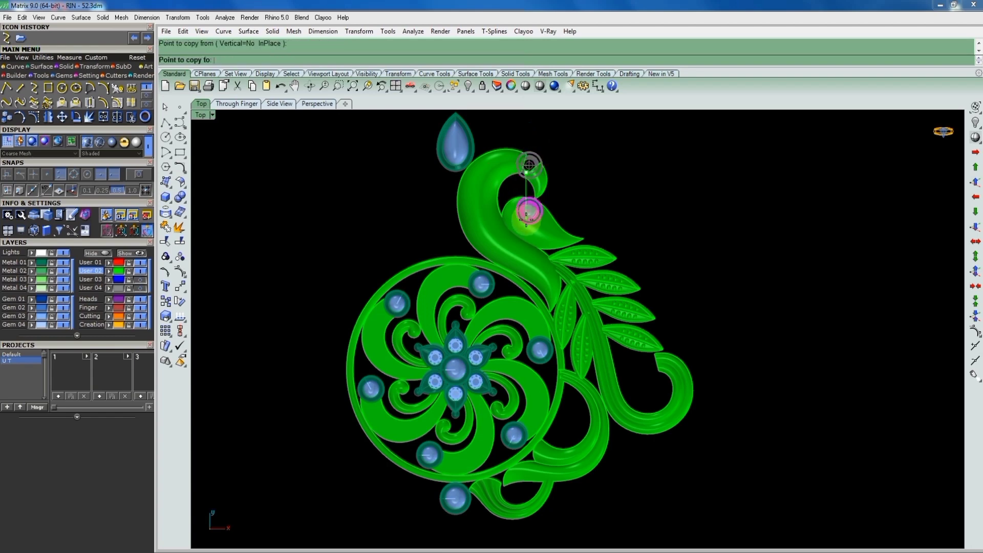
{"action": "scroll", "coordinate": [528, 205], "scroll_direction": "up", "scroll_amount": 2}
{"action": "left_click", "coordinate": [539, 236]}
{"action": "key", "text": "Return"}
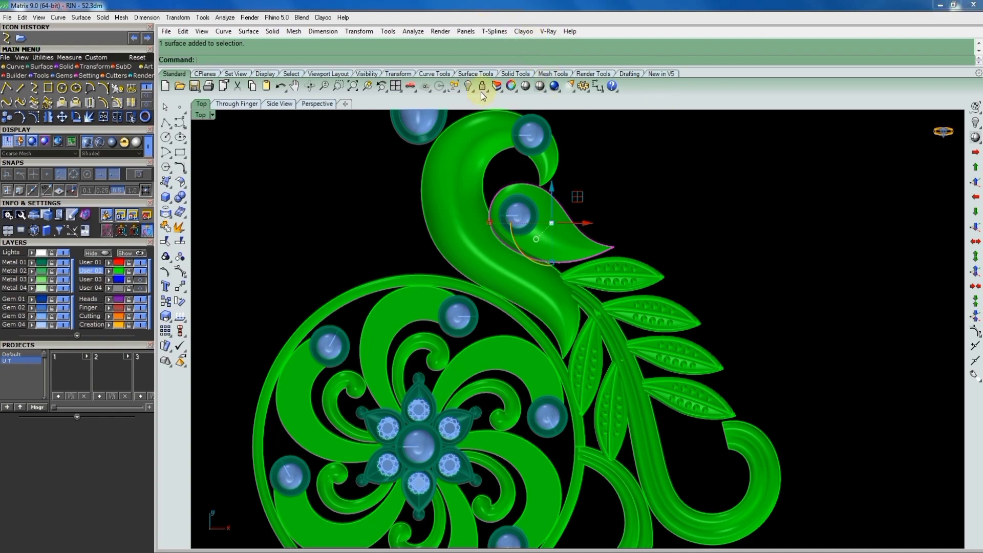
{"action": "scroll", "coordinate": [593, 378], "scroll_direction": "up", "scroll_amount": 3}
Place four copies of the spiral scroll along the peacock's neck
{"action": "scroll", "coordinate": [601, 375], "scroll_direction": "up", "scroll_amount": 3}
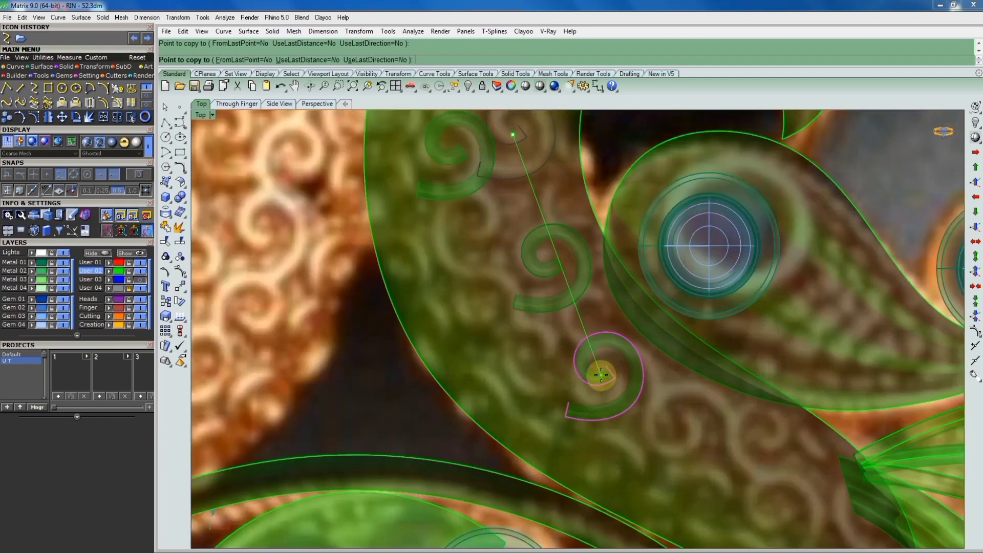
{"action": "left_click", "coordinate": [601, 375]}
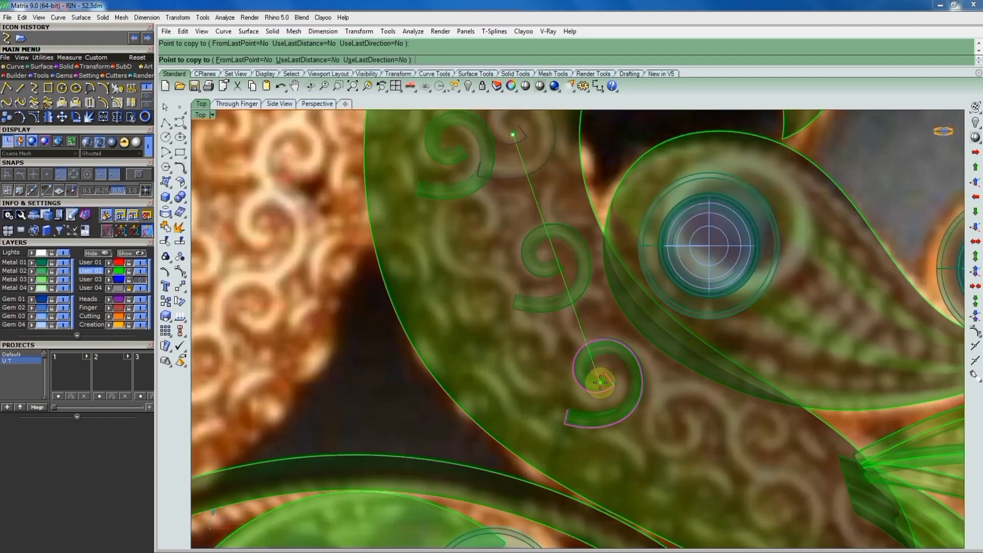
{"action": "left_click", "coordinate": [643, 388]}
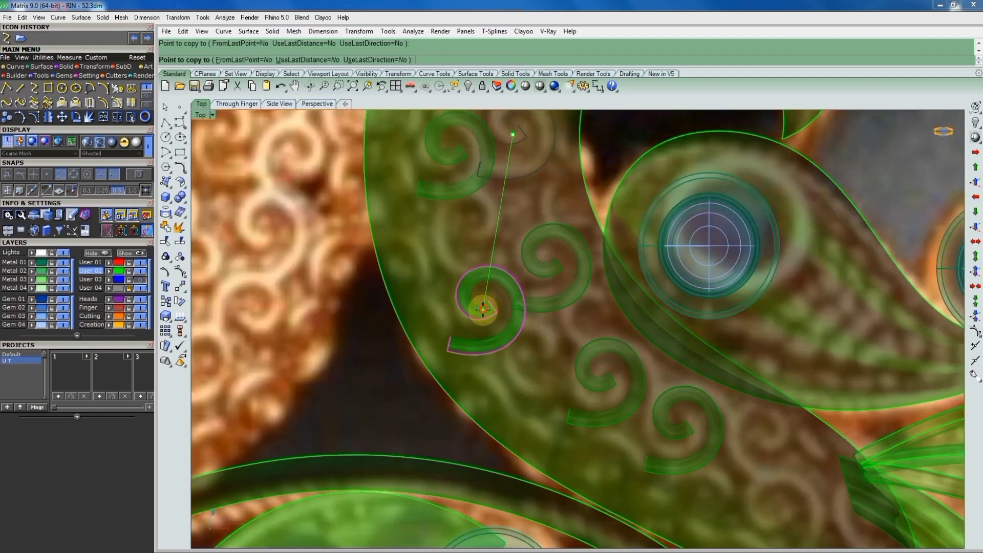
{"action": "left_click", "coordinate": [483, 310]}
{"action": "key", "text": "Down"}
{"action": "key", "text": "Right"}
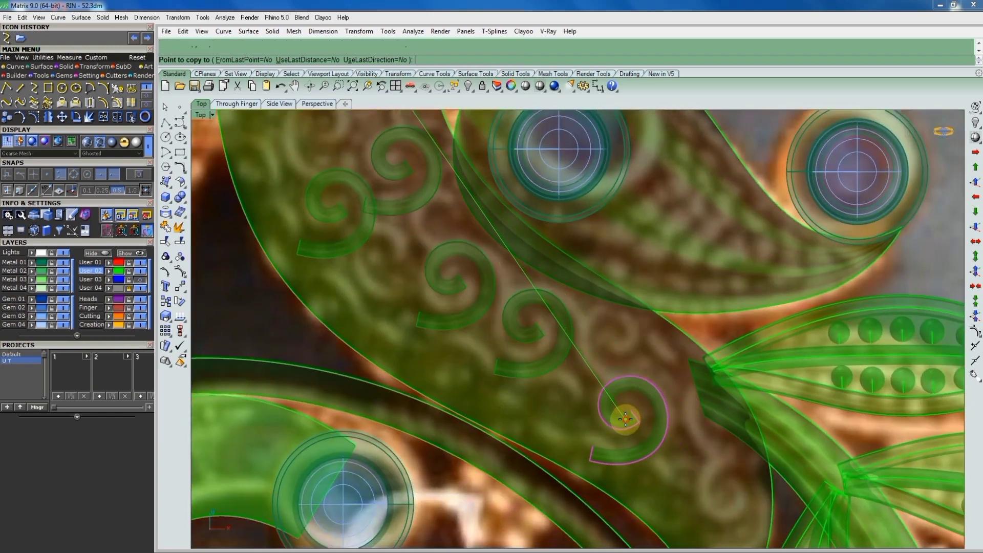
{"action": "left_click", "coordinate": [625, 419]}
Place the last spiral copy on the neck, delete the extra copy, and select the neck surface
{"action": "scroll", "coordinate": [626, 419], "scroll_direction": "down", "scroll_amount": 1}
{"action": "scroll", "coordinate": [626, 420], "scroll_direction": "down", "scroll_amount": 1}
{"action": "key", "text": "Down"}
{"action": "key", "text": "Right"}
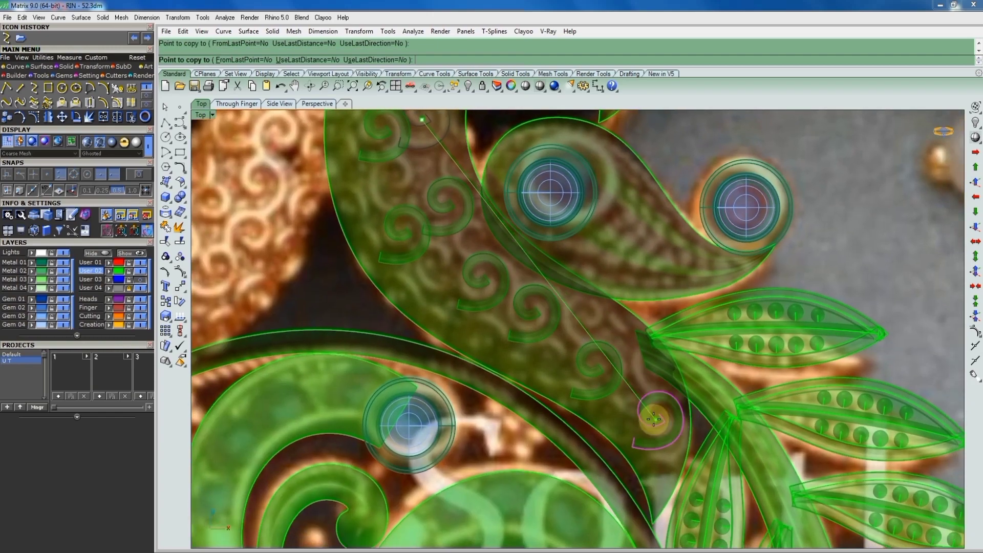
{"action": "scroll", "coordinate": [521, 325], "scroll_direction": "down", "scroll_amount": 1}
{"action": "scroll", "coordinate": [521, 326], "scroll_direction": "down", "scroll_amount": 1}
{"action": "scroll", "coordinate": [521, 325], "scroll_direction": "down", "scroll_amount": 1}
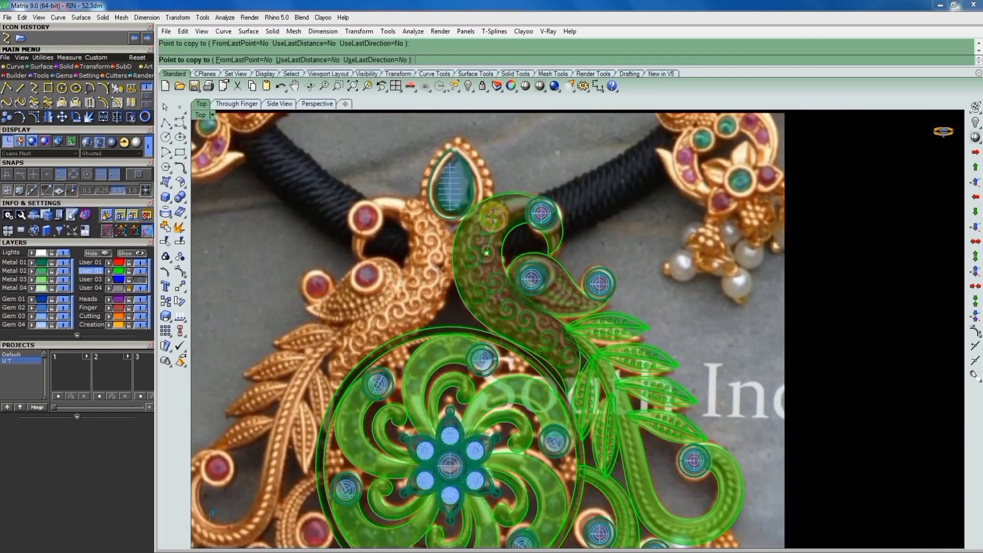
{"action": "scroll", "coordinate": [493, 217], "scroll_direction": "up", "scroll_amount": 1}
{"action": "scroll", "coordinate": [493, 217], "scroll_direction": "up", "scroll_amount": 1}
{"action": "scroll", "coordinate": [558, 248], "scroll_direction": "up", "scroll_amount": 2}
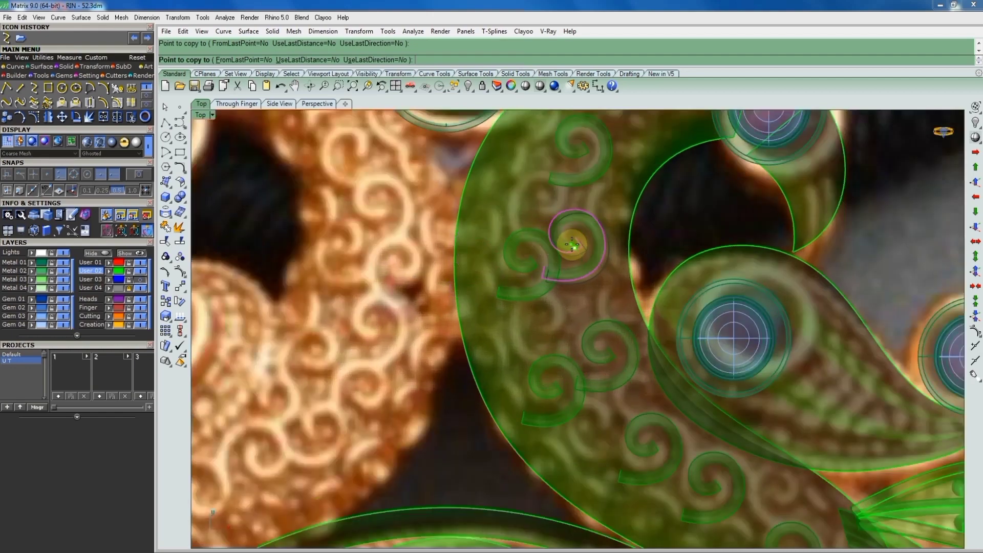
{"action": "left_click", "coordinate": [577, 253]}
{"action": "key", "text": "Return"}
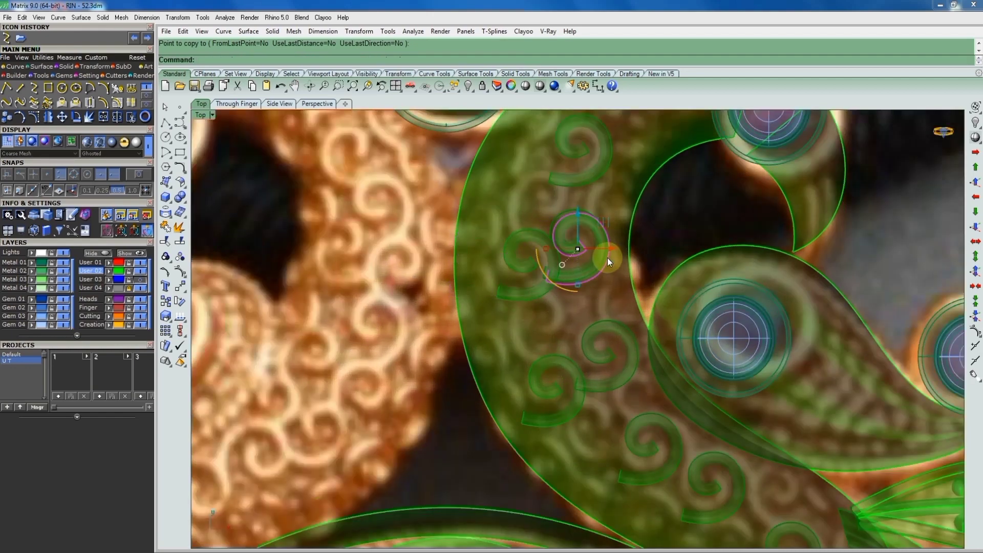
{"action": "key", "text": "Delete"}
{"action": "left_click", "coordinate": [567, 231]}
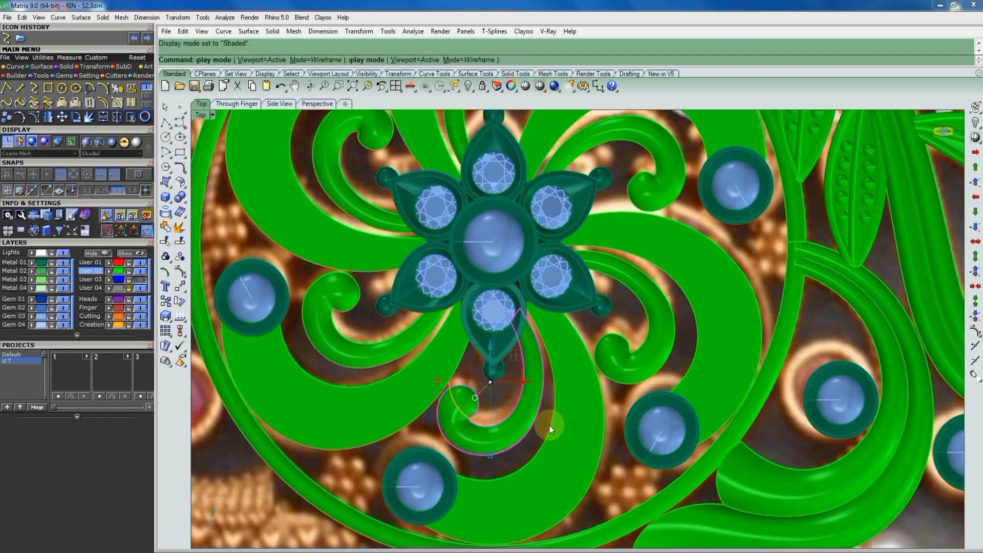
Select the scroll arm surface below the central flower and tilt it to slope upward
{"action": "left_click", "coordinate": [570, 450]}
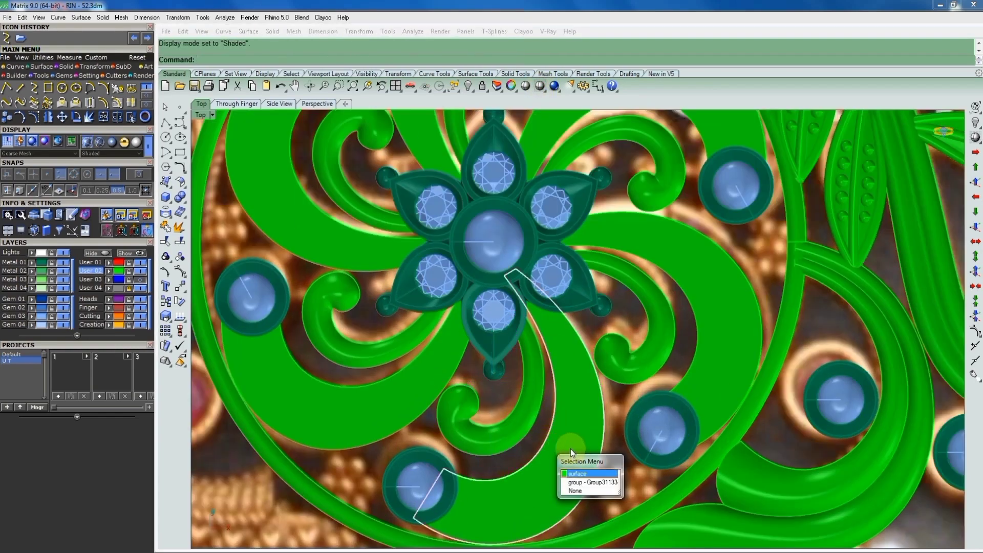
{"action": "left_click", "coordinate": [554, 428]}
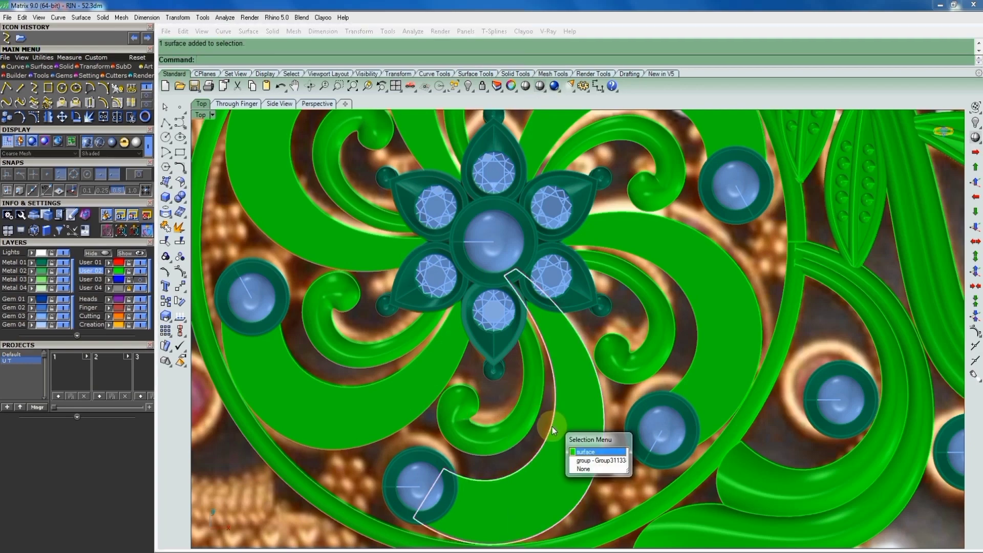
{"action": "left_click", "coordinate": [595, 461]}
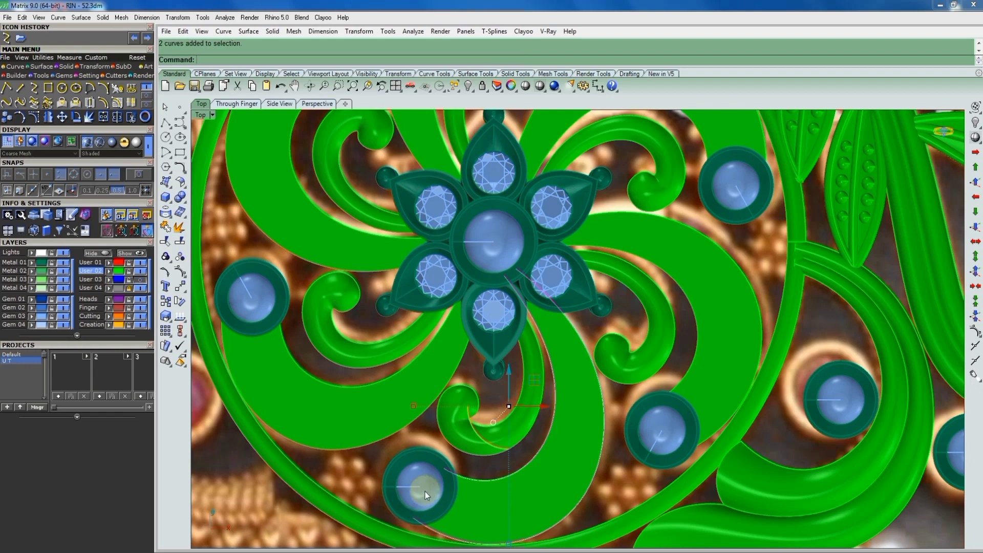
{"action": "right_click_drag", "start_coordinate": [426, 491], "coordinate": [444, 473]}
{"action": "left_click", "coordinate": [496, 404]}
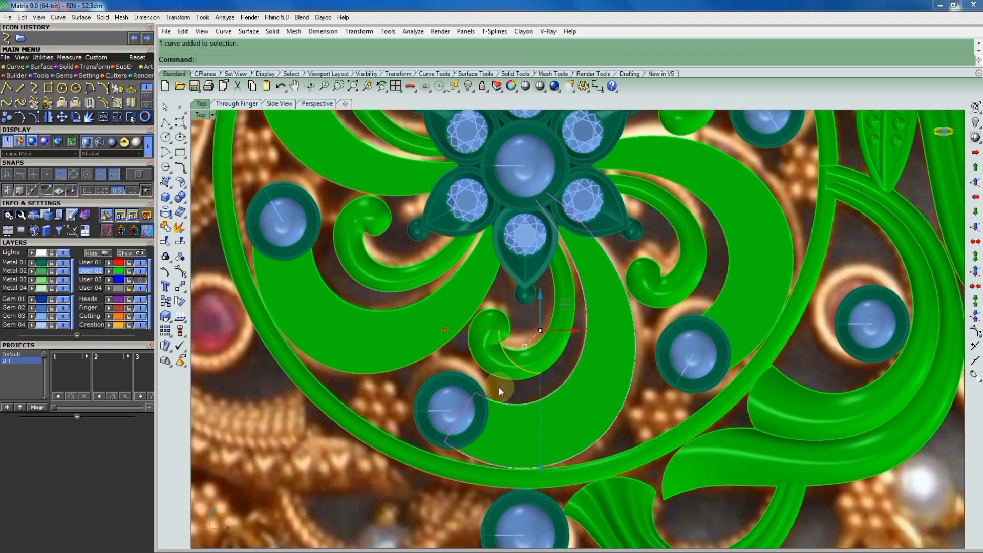
{"action": "scroll", "coordinate": [499, 388], "scroll_direction": "down", "scroll_amount": 1}
{"action": "scroll", "coordinate": [520, 314], "scroll_direction": "up", "scroll_amount": 4}
{"action": "scroll", "coordinate": [448, 342], "scroll_direction": "up", "scroll_amount": 1}
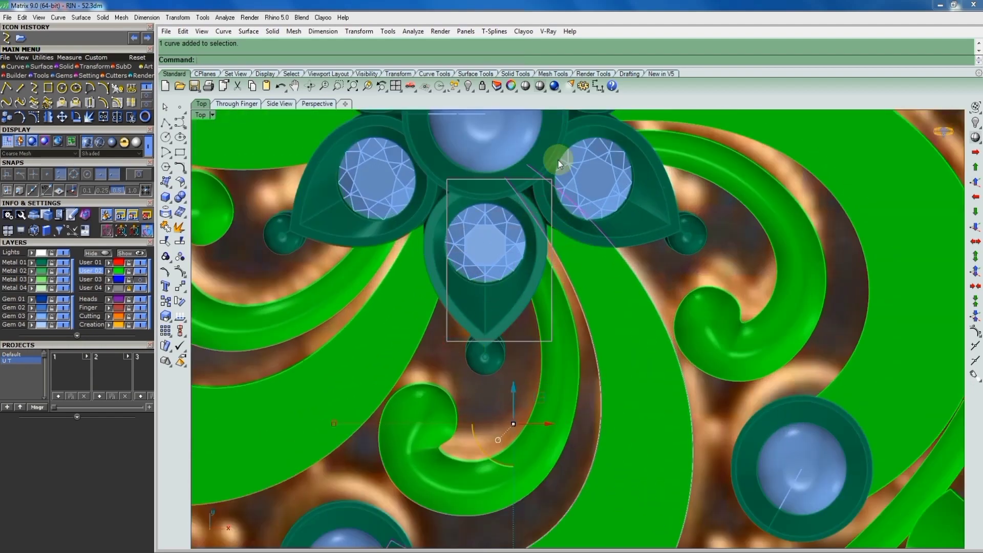
{"action": "scroll", "coordinate": [525, 287], "scroll_direction": "down", "scroll_amount": 4}
{"action": "left_click", "coordinate": [523, 291]}
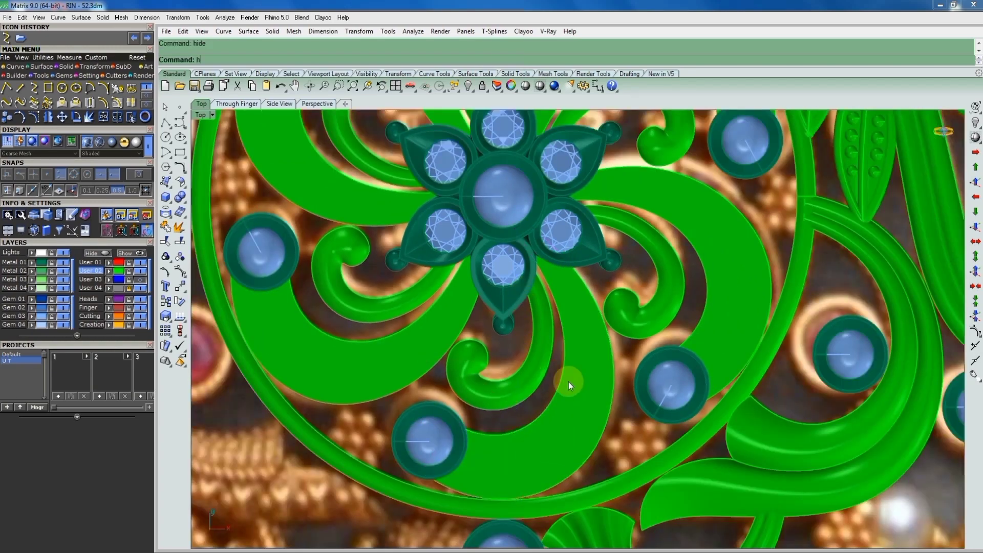
{"action": "mouse_move", "coordinate": [590, 377]}
{"action": "right_mouse_down", "text": "ctrl+shift"}
{"action": "mouse_move", "coordinate": [545, 397]}
{"action": "mouse_move", "coordinate": [491, 318]}
{"action": "mouse_move", "coordinate": [505, 338]}
{"action": "right_mouse_up", "text": "ctrl+shift"}
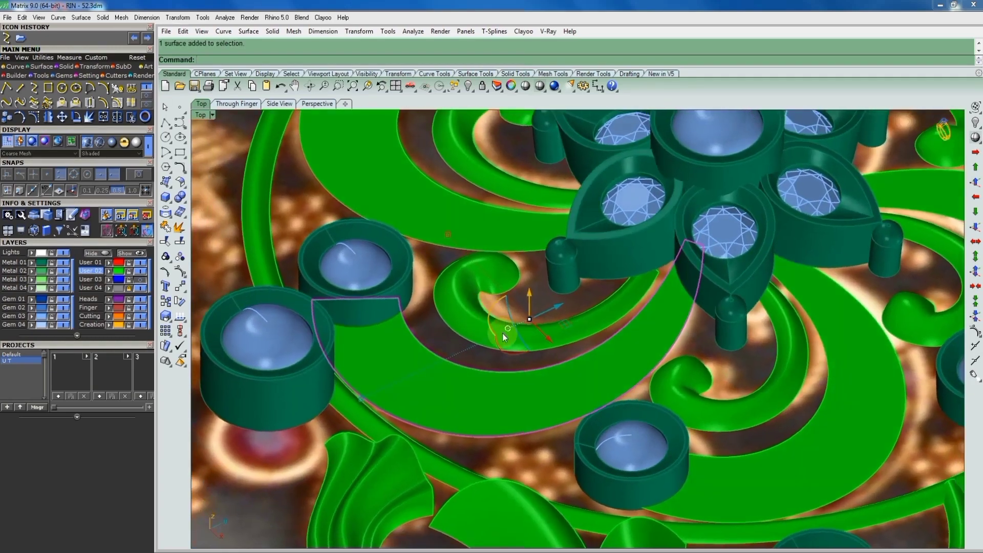
{"action": "left_click_drag", "start_coordinate": [469, 320], "coordinate": [497, 341]}
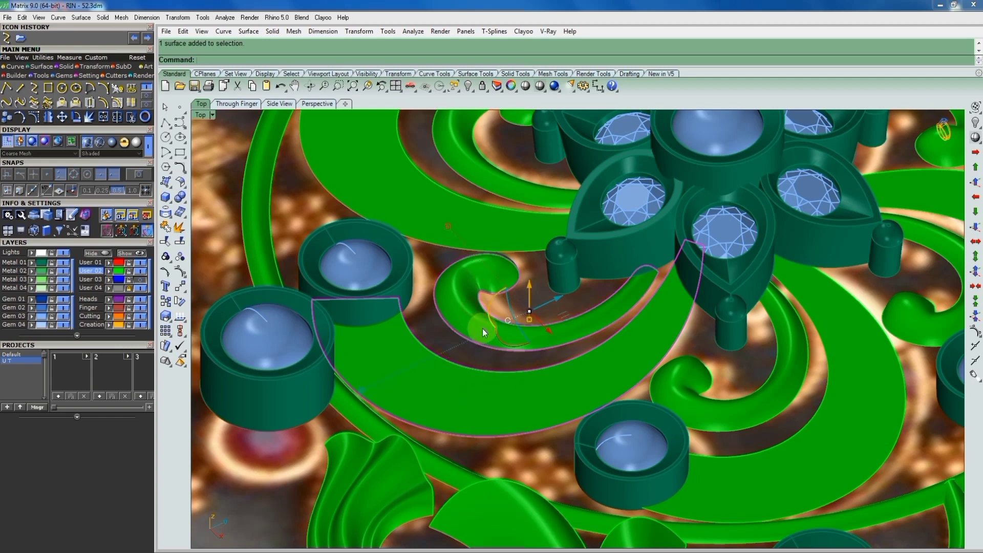
{"action": "type", "text": "e"}
Extrude the tilted arm surface by -1 into a solid
{"action": "key", "text": "Return"}
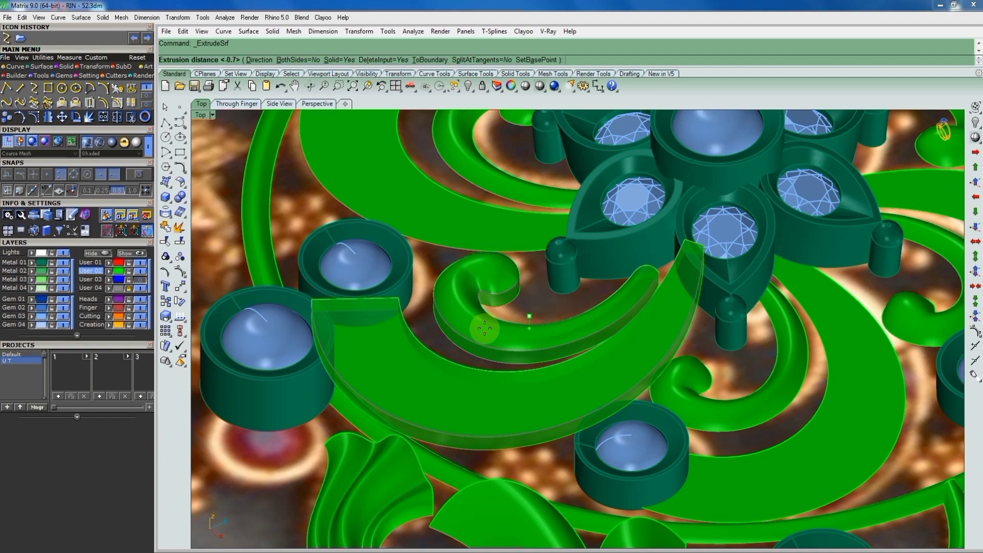
{"action": "type", "text": "-1"}
{"action": "key", "text": "Return"}
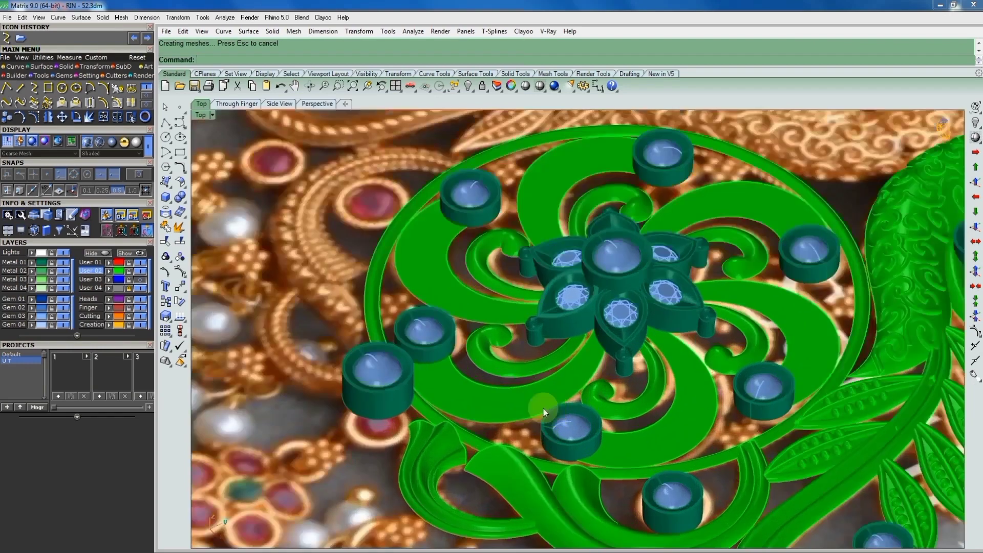
Delete the leftover curve and unneeded swirl parts, keeping the solid sloping arm
{"action": "left_click", "coordinate": [514, 403]}
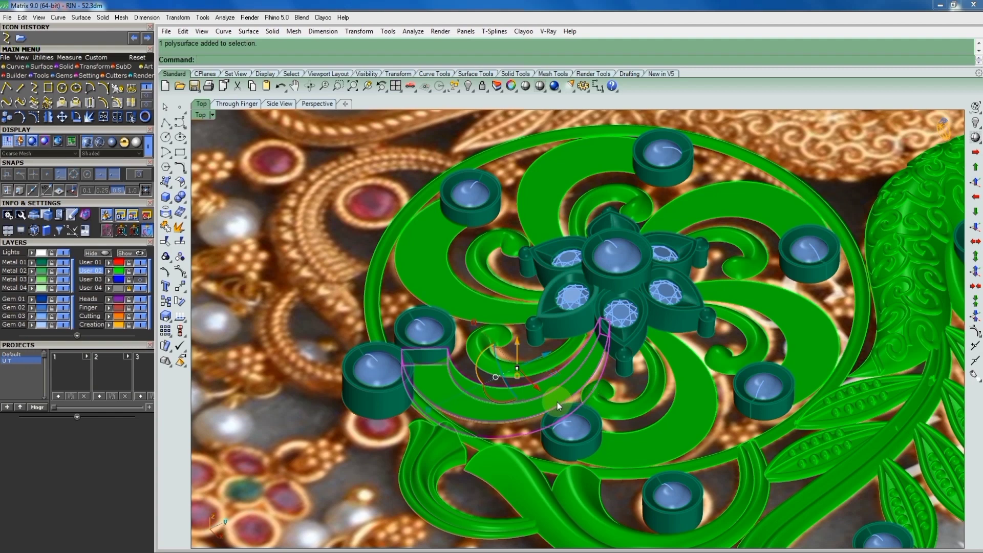
{"action": "key", "text": "F5"}
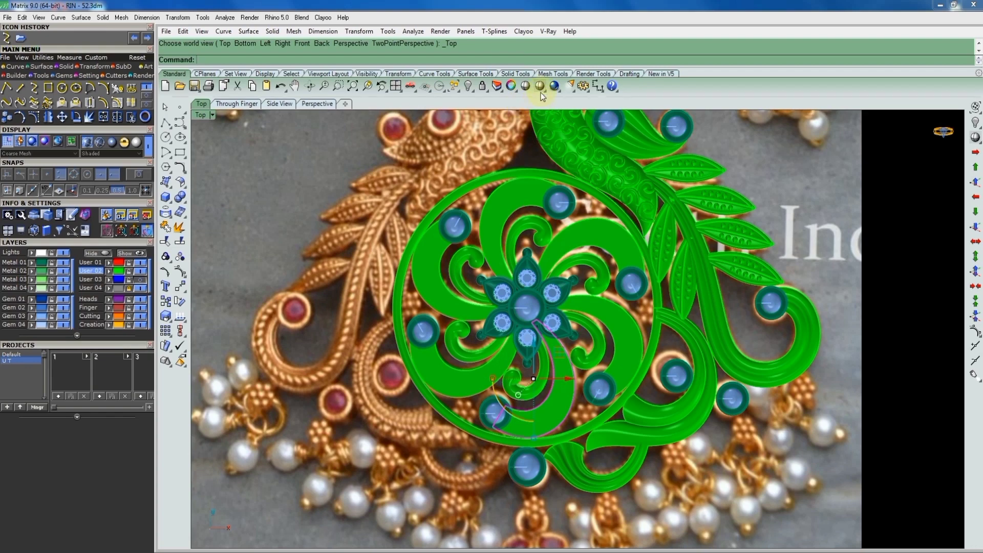
{"action": "key", "text": "Delete"}
{"action": "scroll", "coordinate": [511, 314], "scroll_direction": "down", "scroll_amount": 2}
{"action": "scroll", "coordinate": [538, 272], "scroll_direction": "up", "scroll_amount": 1}
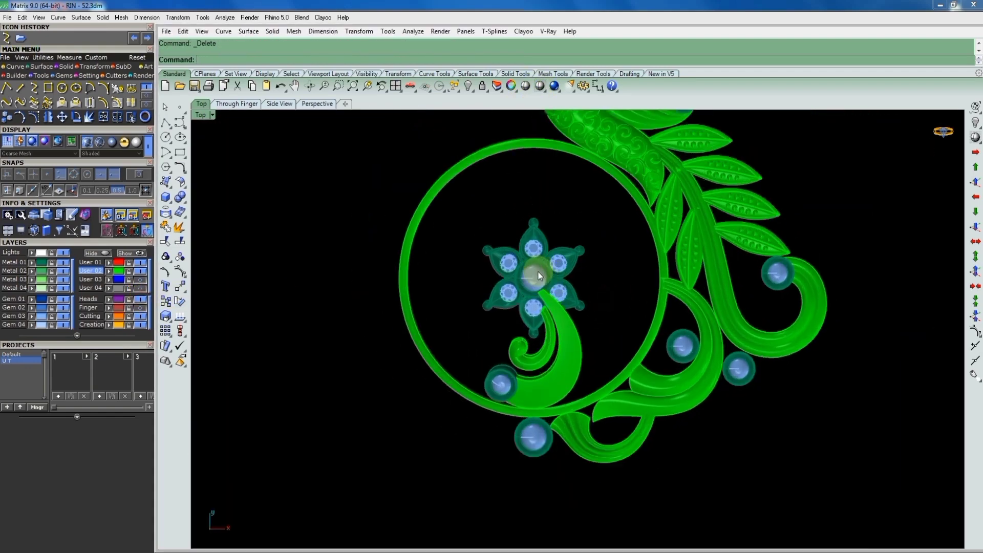
Lift the central gem flower group well above the ring frame and orbit to inspect it
{"action": "left_click", "coordinate": [539, 272]}
{"action": "mouse_move", "coordinate": [550, 273]}
{"action": "right_mouse_down", "text": "ctrl+shift"}
{"action": "mouse_move", "coordinate": [510, 187]}
{"action": "mouse_move", "coordinate": [583, 269]}
{"action": "right_mouse_up", "text": "ctrl+shift"}
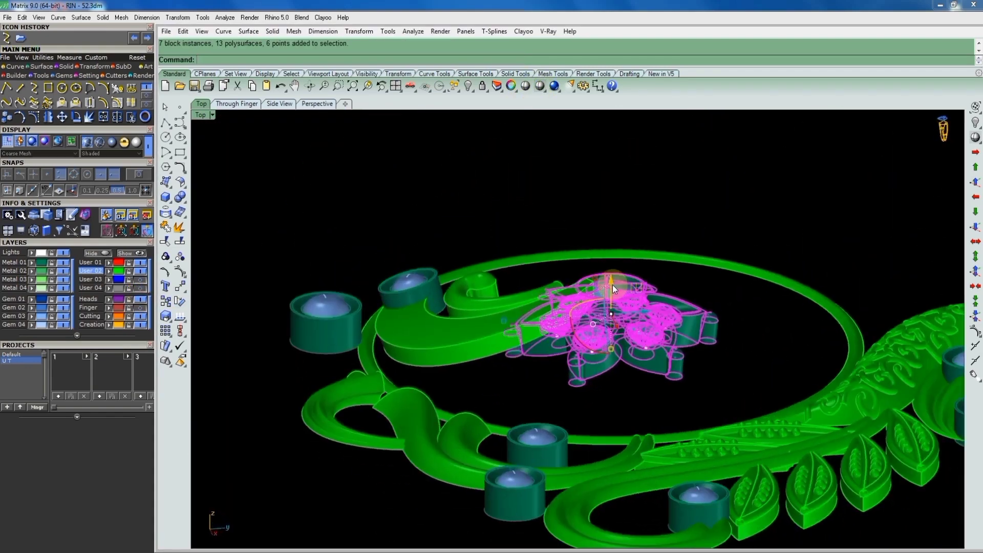
{"action": "left_click_drag", "start_coordinate": [613, 285], "coordinate": [611, 241]}
{"action": "left_click", "coordinate": [735, 183]}
{"action": "scroll", "coordinate": [601, 278], "scroll_direction": "up", "scroll_amount": 3}
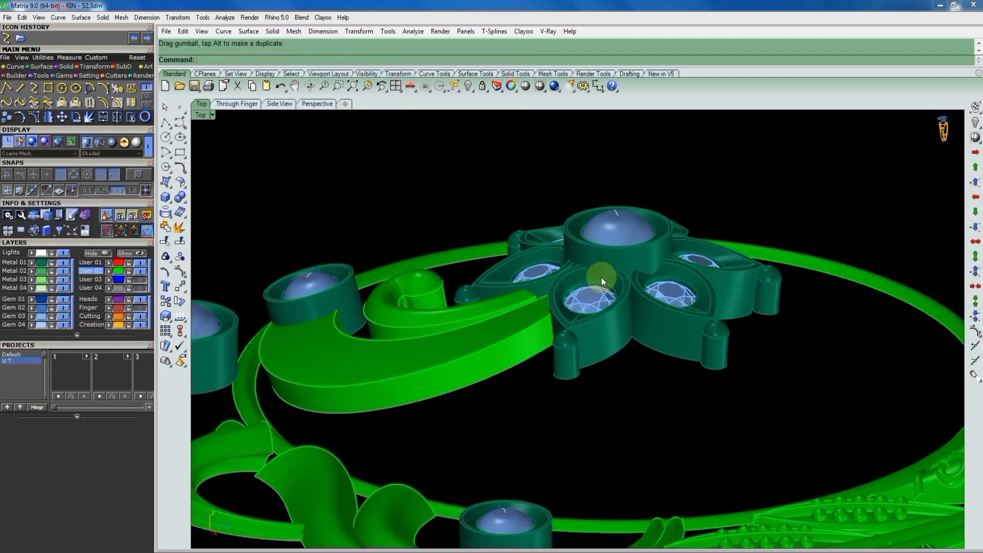
{"action": "mouse_move", "coordinate": [601, 278]}
{"action": "right_mouse_down", "text": "ctrl+shift"}
{"action": "mouse_move", "coordinate": [731, 213]}
{"action": "mouse_move", "coordinate": [665, 309]}
{"action": "mouse_move", "coordinate": [559, 292]}
{"action": "mouse_move", "coordinate": [448, 311]}
{"action": "right_mouse_up", "text": "ctrl+shift"}
{"action": "left_click", "coordinate": [376, 361]}
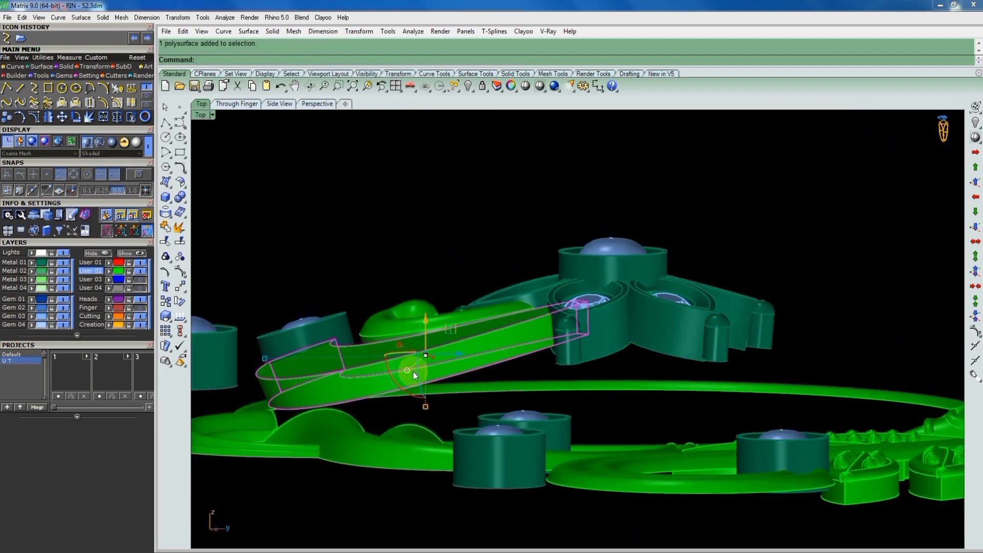
In Right view, rotate both arm pieces so the scroll arm slopes up to the flower
{"action": "key", "text": "ctrl+F3"}
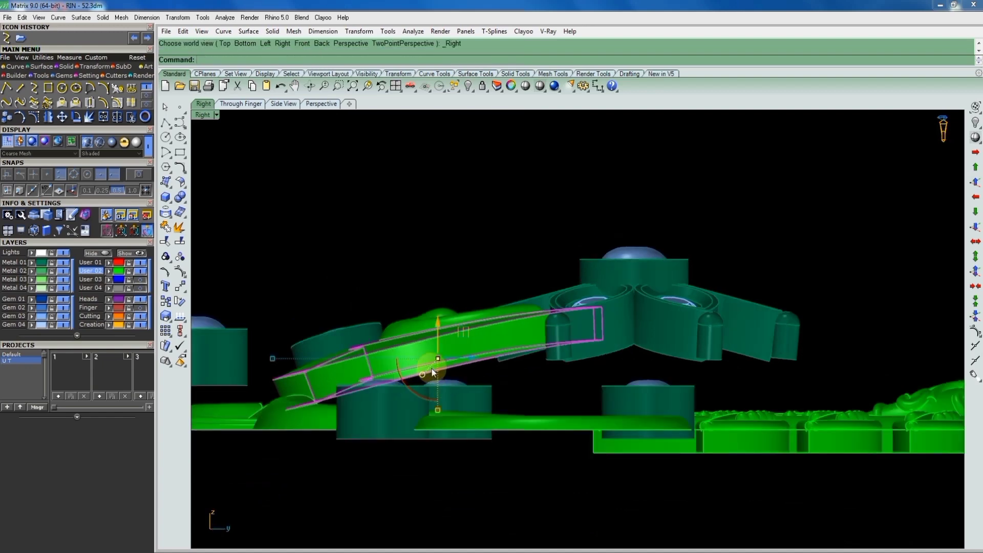
{"action": "left_click", "coordinate": [419, 353], "text": "shift"}
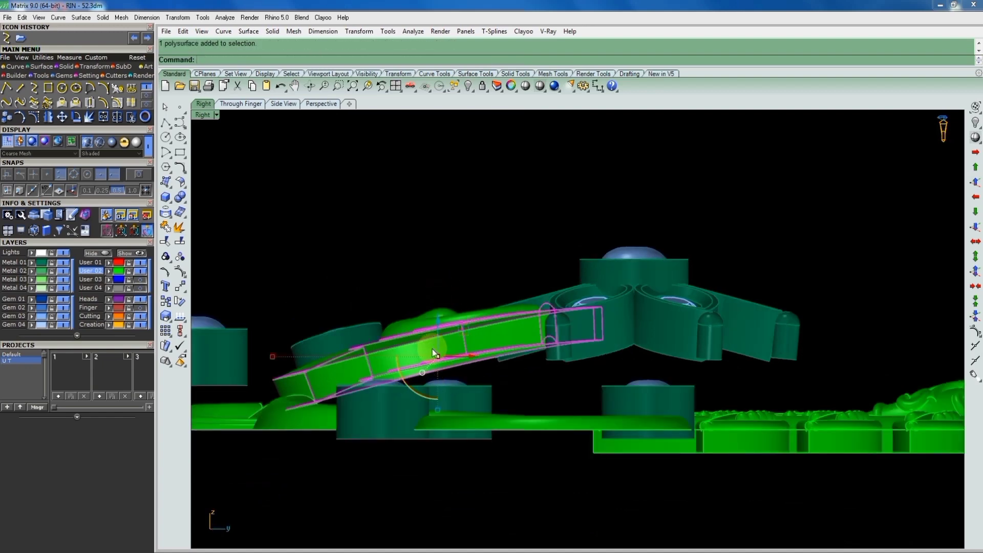
{"action": "type", "text": "rotate"}
{"action": "left_click", "coordinate": [421, 350]}
{"action": "left_click", "coordinate": [746, 268]}
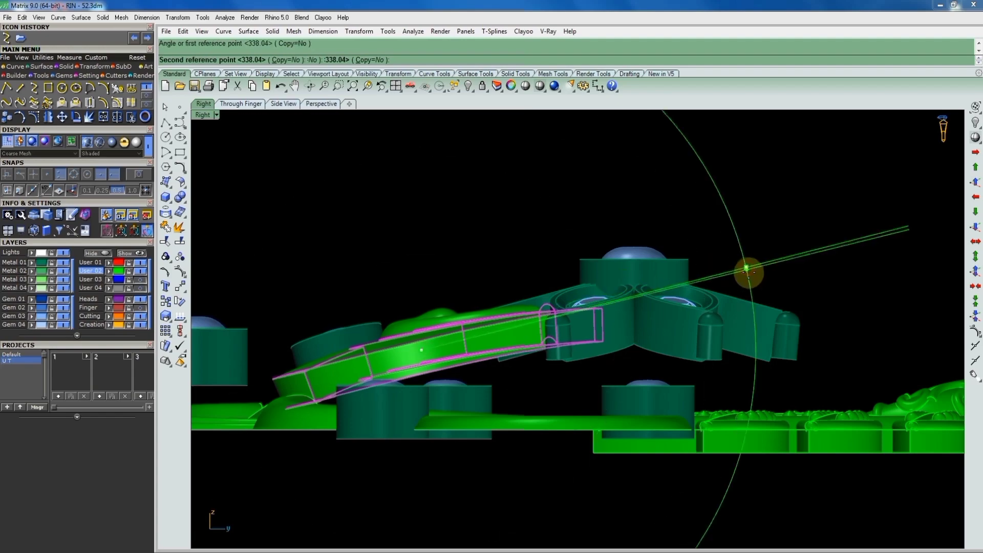
{"action": "left_click", "coordinate": [718, 273]}
{"action": "mouse_move", "coordinate": [538, 251]}
{"action": "right_mouse_down"}
{"action": "mouse_move", "coordinate": [650, 333]}
{"action": "mouse_move", "coordinate": [437, 399]}
{"action": "mouse_move", "coordinate": [351, 364]}
{"action": "right_mouse_up"}
Tilt the bezel gem at the arm's lower end to follow the arm's slope
{"action": "left_click", "coordinate": [353, 313]}
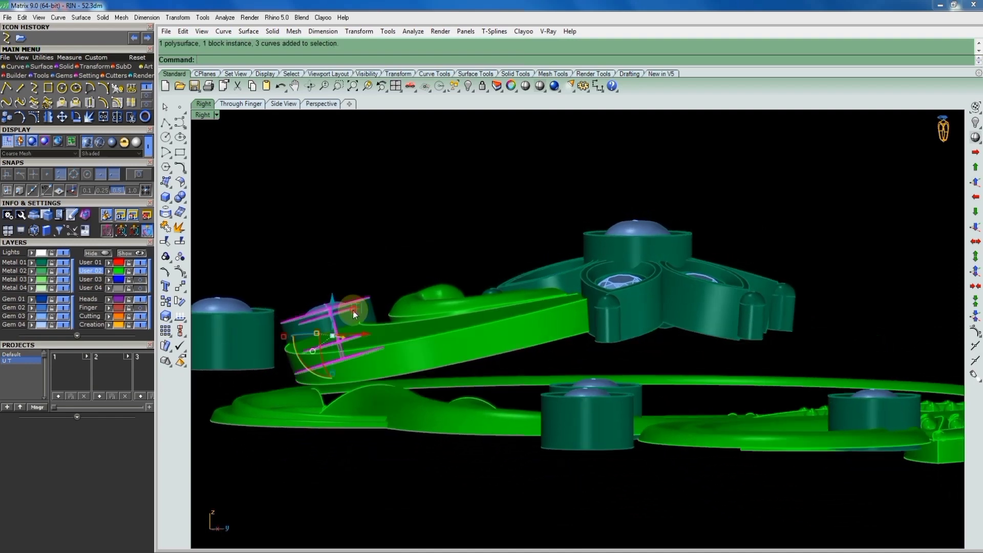
{"action": "scroll", "coordinate": [320, 353], "scroll_direction": "up", "scroll_amount": 4}
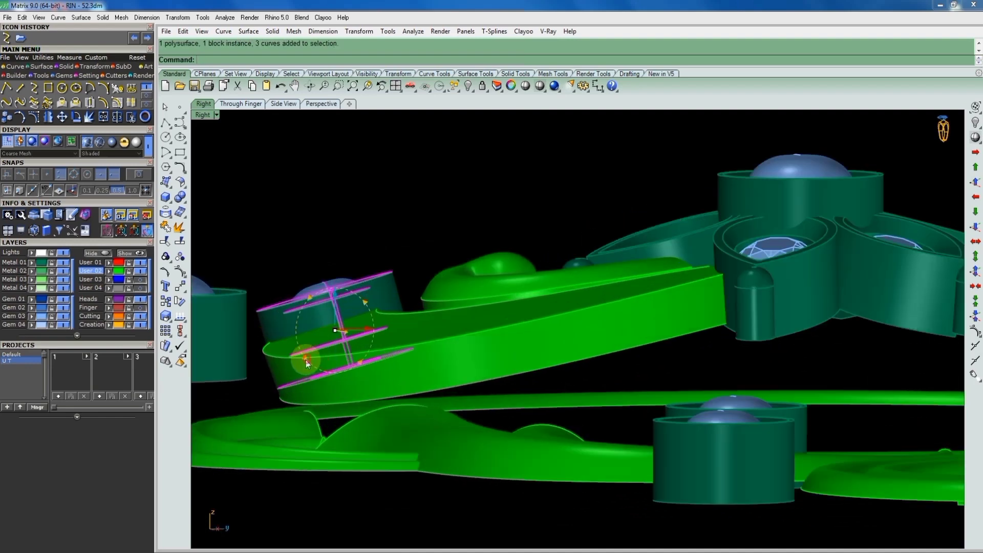
{"action": "left_click_drag", "start_coordinate": [305, 361], "coordinate": [350, 298]}
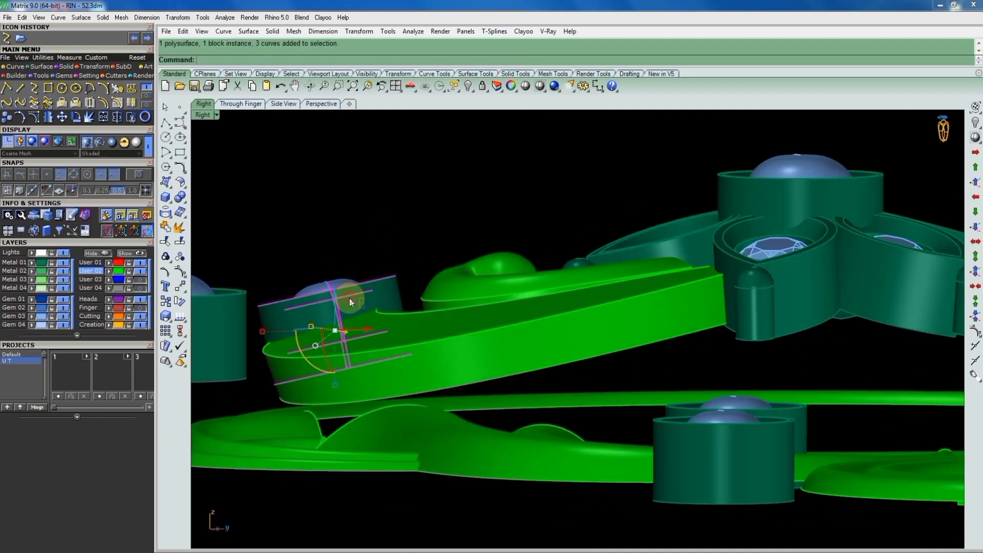
{"action": "scroll", "coordinate": [350, 298], "scroll_direction": "up", "scroll_amount": 2}
{"action": "left_click_drag", "start_coordinate": [332, 299], "coordinate": [379, 325]}
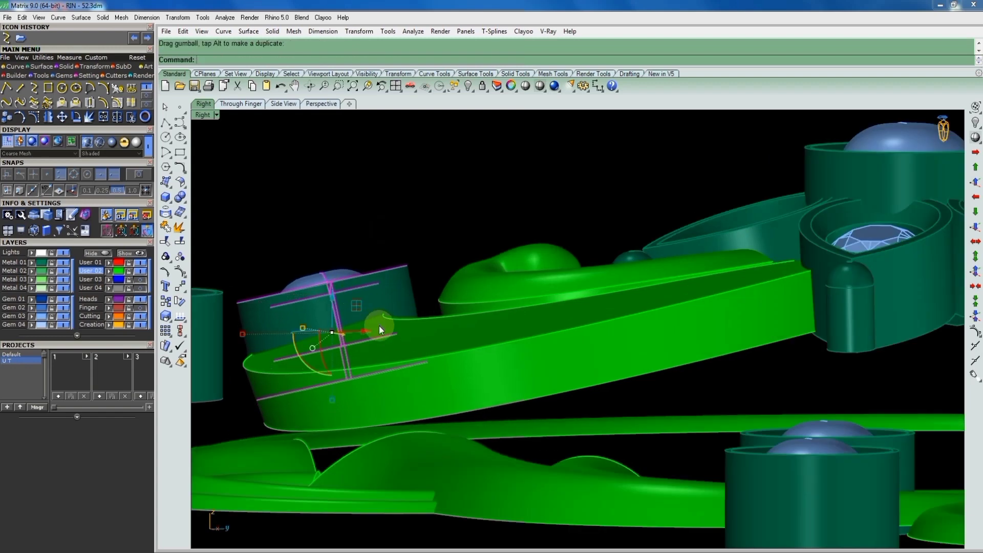
{"action": "left_click", "coordinate": [398, 217]}
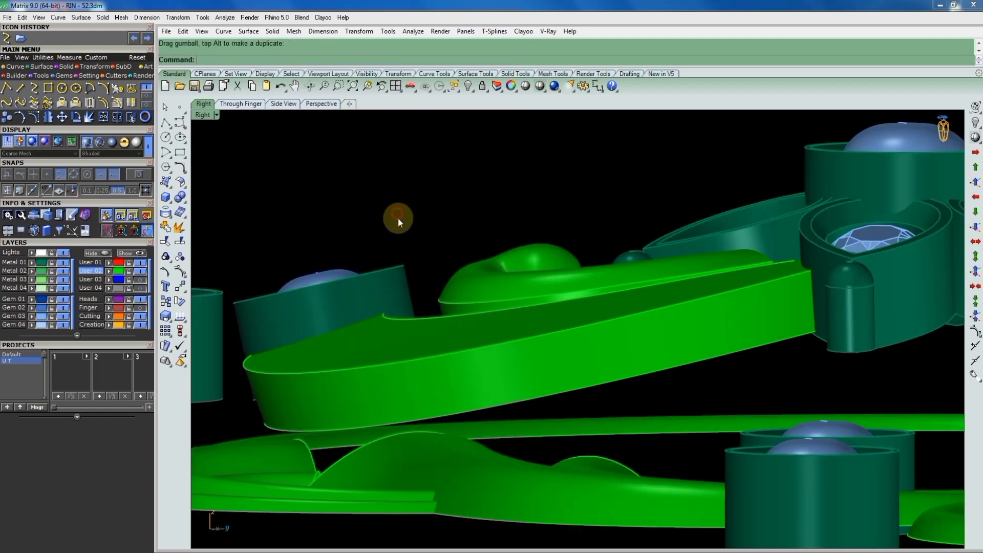
{"action": "scroll", "coordinate": [411, 296], "scroll_direction": "down", "scroll_amount": 3}
{"action": "key", "text": "ctrl+F1"}
{"action": "scroll", "coordinate": [526, 331], "scroll_direction": "down", "scroll_amount": 3}
Tilt the scroll-tip bezel gem about its centre and check it from an angle
{"action": "scroll", "coordinate": [485, 407], "scroll_direction": "up", "scroll_amount": 5}
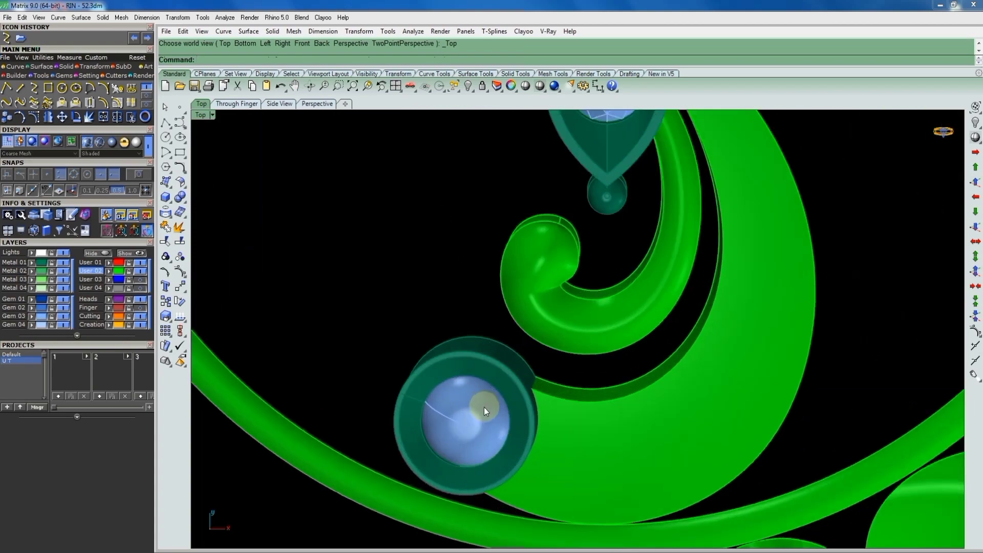
{"action": "left_click", "coordinate": [515, 413]}
{"action": "right_click_drag", "start_coordinate": [550, 418], "coordinate": [415, 332]}
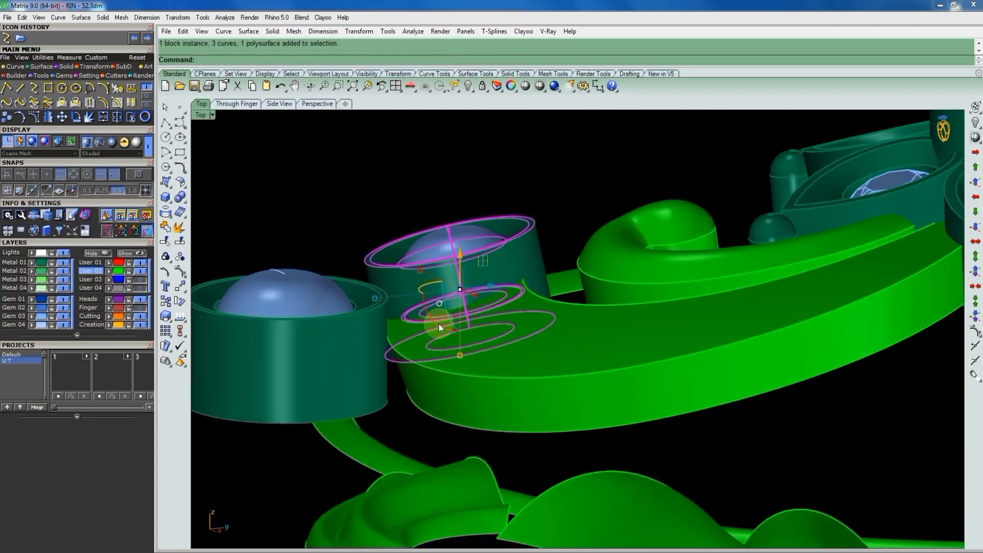
{"action": "left_click_drag", "start_coordinate": [438, 324], "coordinate": [435, 312]}
{"action": "right_click_drag", "start_coordinate": [456, 198], "coordinate": [462, 211]}
{"action": "scroll", "coordinate": [527, 336], "scroll_direction": "down", "scroll_amount": 5}
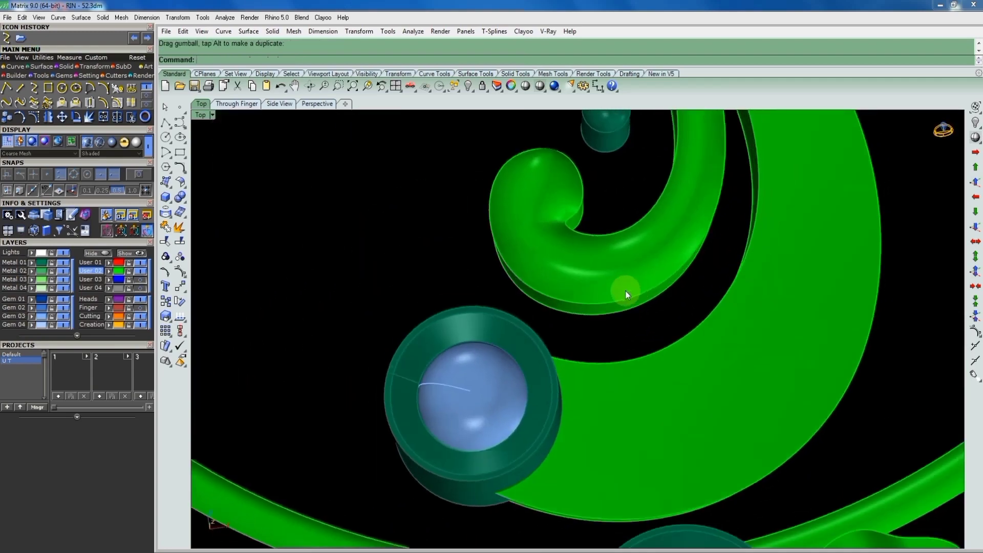
{"action": "scroll", "coordinate": [626, 291], "scroll_direction": "down", "scroll_amount": 5}
{"action": "key", "text": "ctrl+F1"}
{"action": "scroll", "coordinate": [561, 375], "scroll_direction": "up", "scroll_amount": 3}
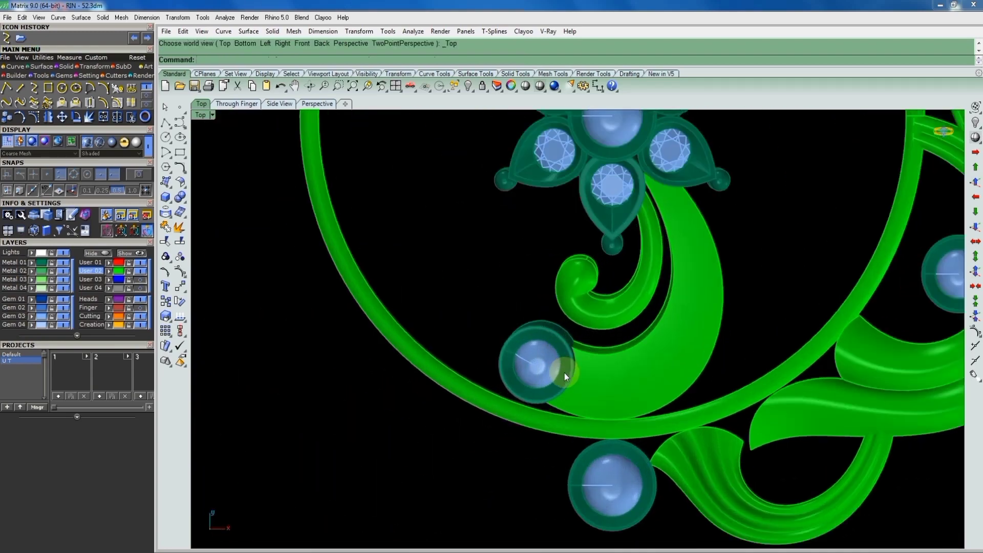
Rotate the scroll-tip bezel gem in 3D about an axis across it so it leans with the arm
{"action": "left_click", "coordinate": [562, 373]}
{"action": "scroll", "coordinate": [552, 368], "scroll_direction": "up", "scroll_amount": 2}
{"action": "scroll", "coordinate": [569, 354], "scroll_direction": "up", "scroll_amount": 2}
{"action": "scroll", "coordinate": [503, 329], "scroll_direction": "up", "scroll_amount": 1}
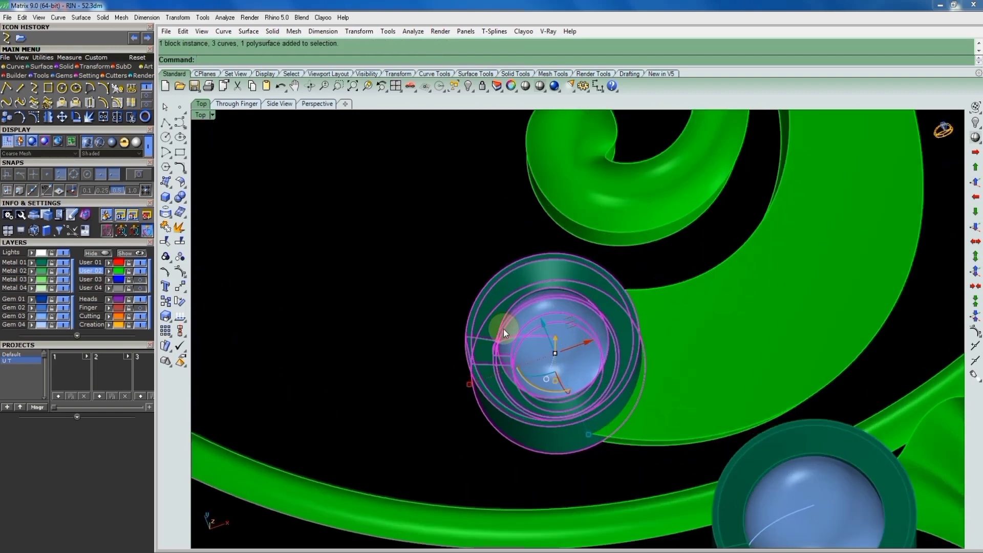
{"action": "scroll", "coordinate": [496, 318], "scroll_direction": "up", "scroll_amount": 3}
{"action": "key", "text": "Return"}
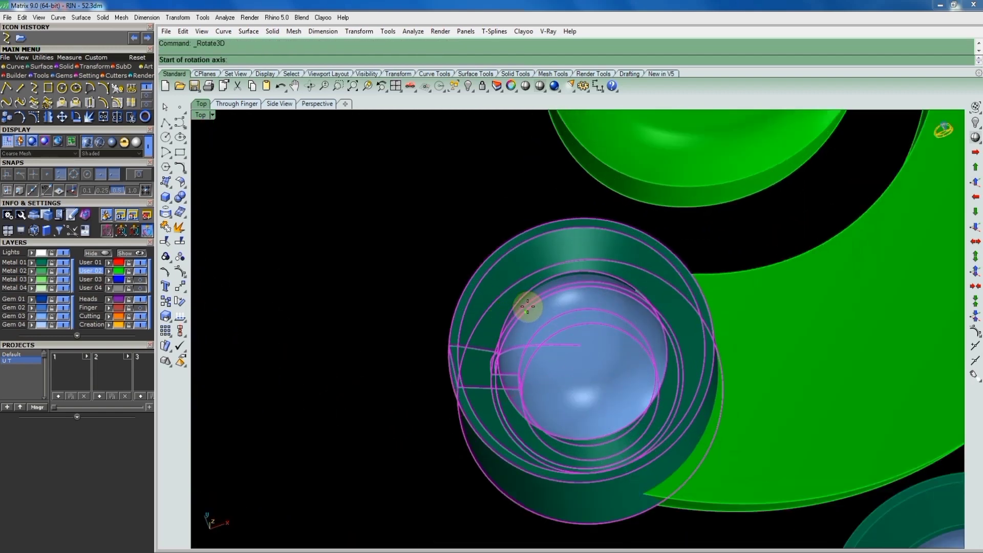
{"action": "left_click", "coordinate": [551, 267]}
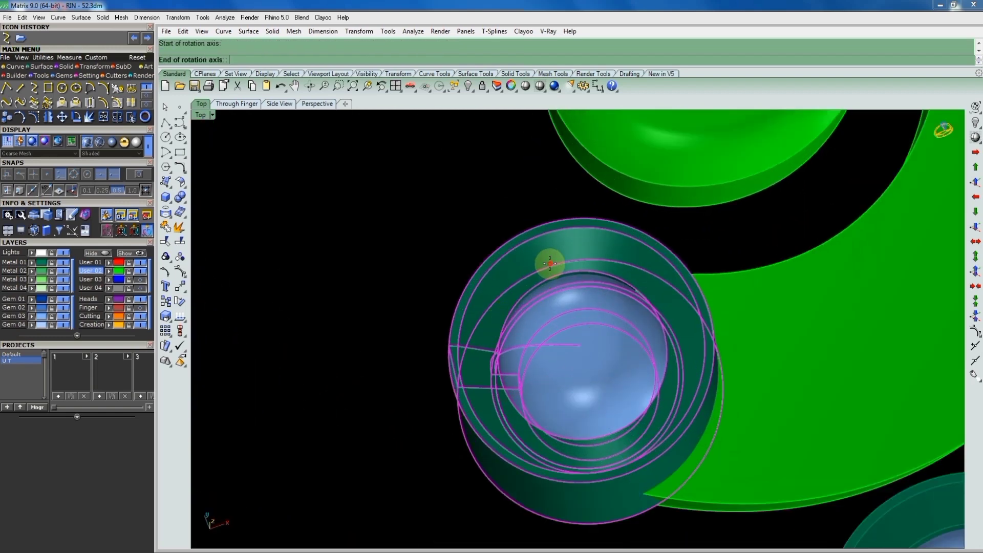
{"action": "left_click", "coordinate": [533, 512]}
{"action": "right_click_drag", "start_coordinate": [550, 500], "coordinate": [756, 362]}
{"action": "left_click", "coordinate": [756, 362]}
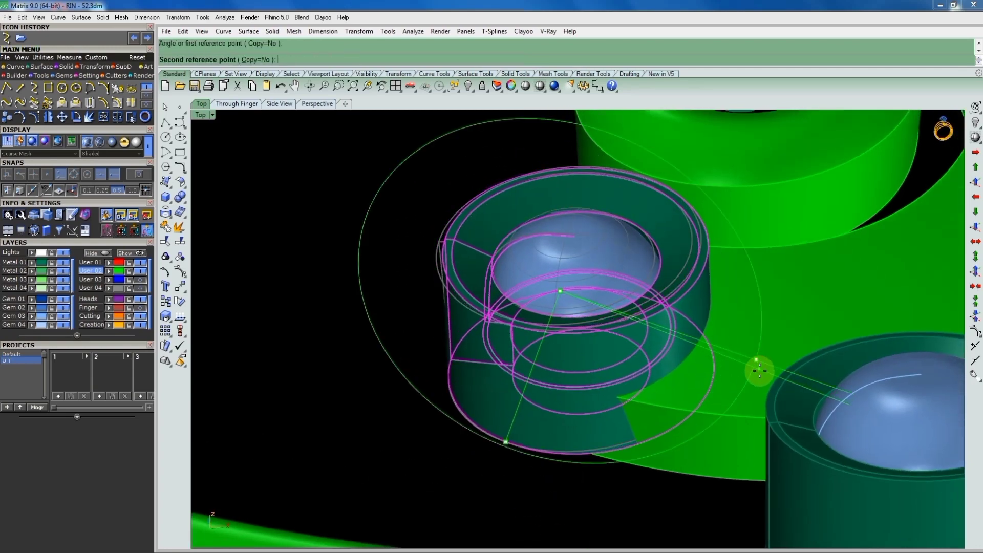
{"action": "left_click", "coordinate": [434, 186]}
{"action": "key", "text": "ctrl+shift+t"}
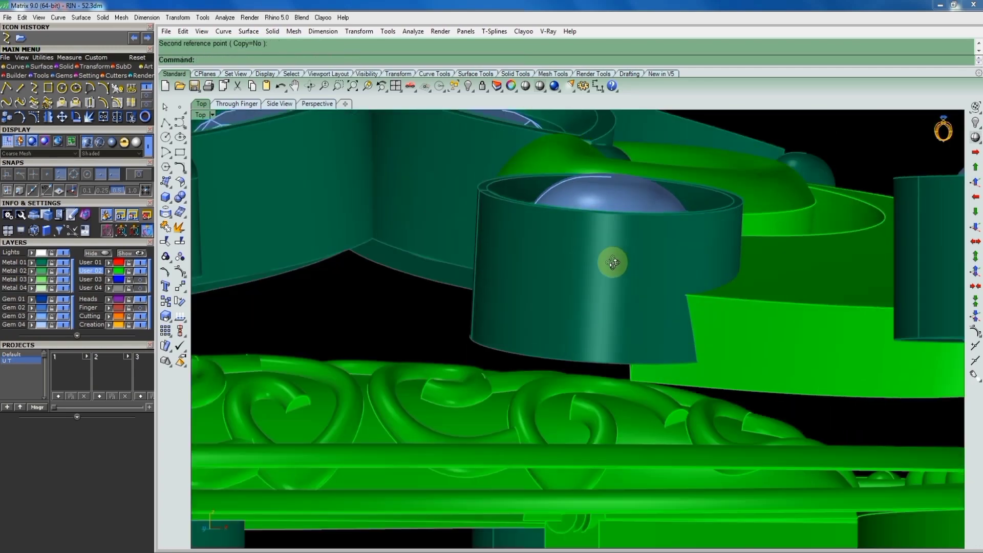
Cancel the measurement and reselect the crescent swirl arm polysurface below the gem flower
{"action": "scroll", "coordinate": [443, 343], "scroll_direction": "down", "scroll_amount": 2}
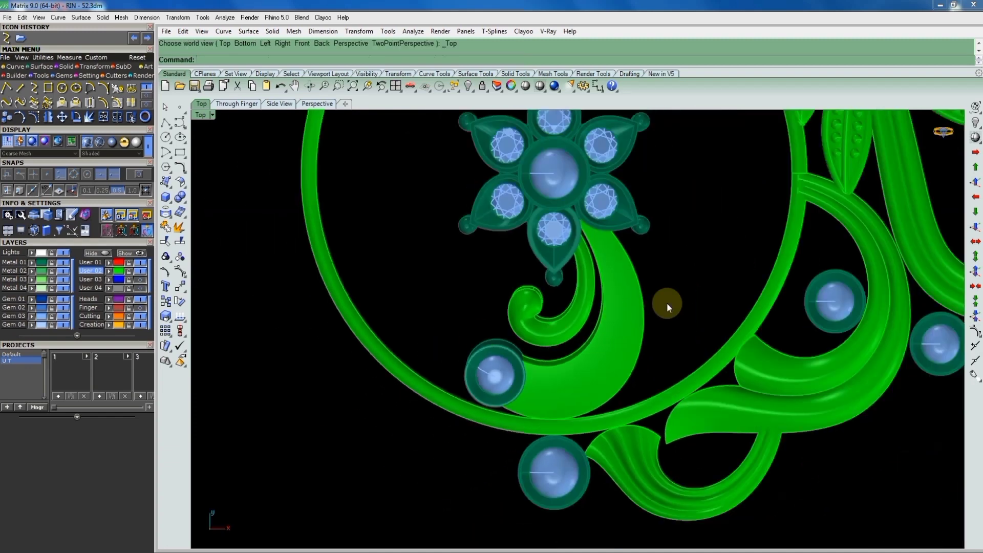
{"action": "left_click_drag", "start_coordinate": [668, 302], "coordinate": [548, 327]}
{"action": "scroll", "coordinate": [548, 327], "scroll_direction": "down", "scroll_amount": 2}
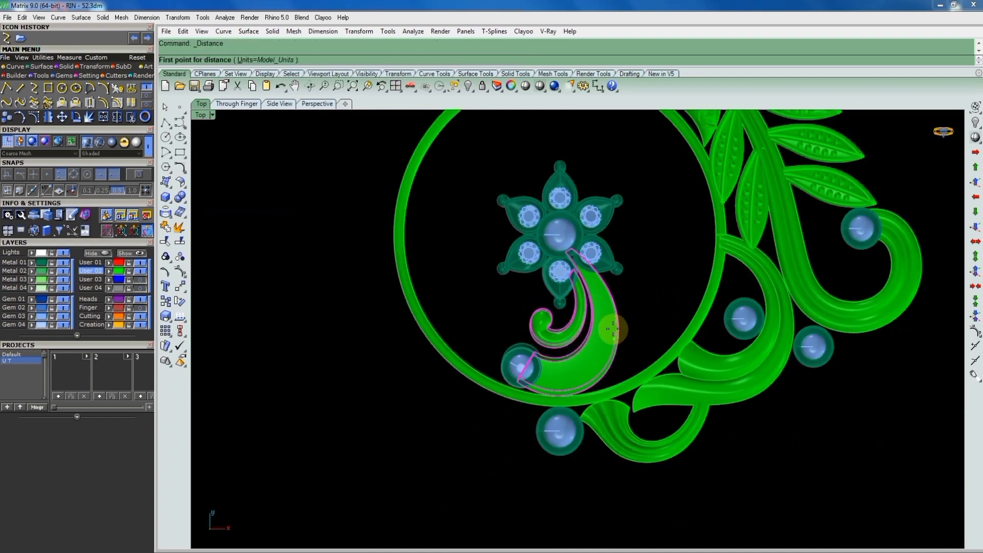
{"action": "scroll", "coordinate": [547, 355], "scroll_direction": "up", "scroll_amount": 4}
{"action": "scroll", "coordinate": [547, 355], "scroll_direction": "up", "scroll_amount": 4}
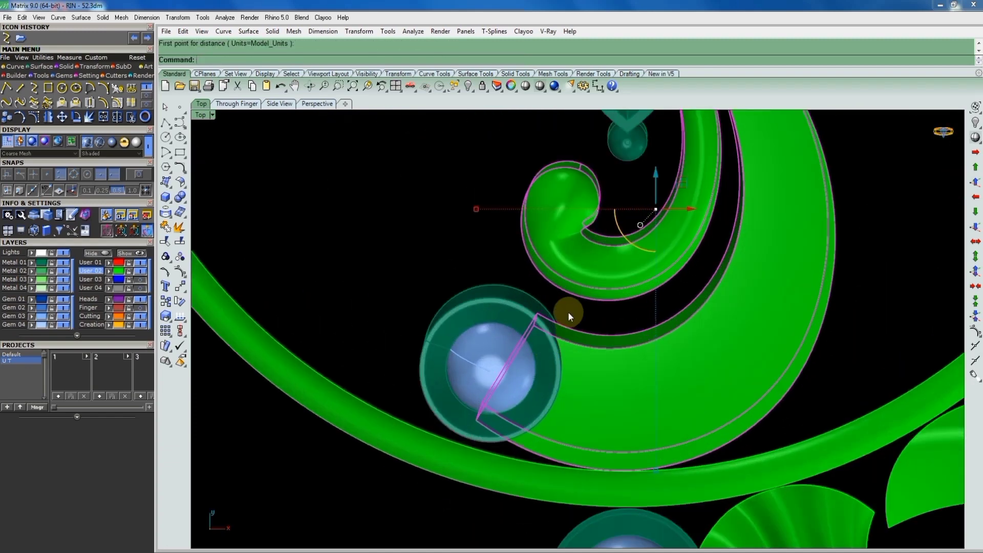
{"action": "key", "text": "Escape"}
{"action": "scroll", "coordinate": [555, 322], "scroll_direction": "down", "scroll_amount": 5}
{"action": "scroll", "coordinate": [573, 365], "scroll_direction": "down", "scroll_amount": 2}
{"action": "scroll", "coordinate": [642, 331], "scroll_direction": "down", "scroll_amount": 2}
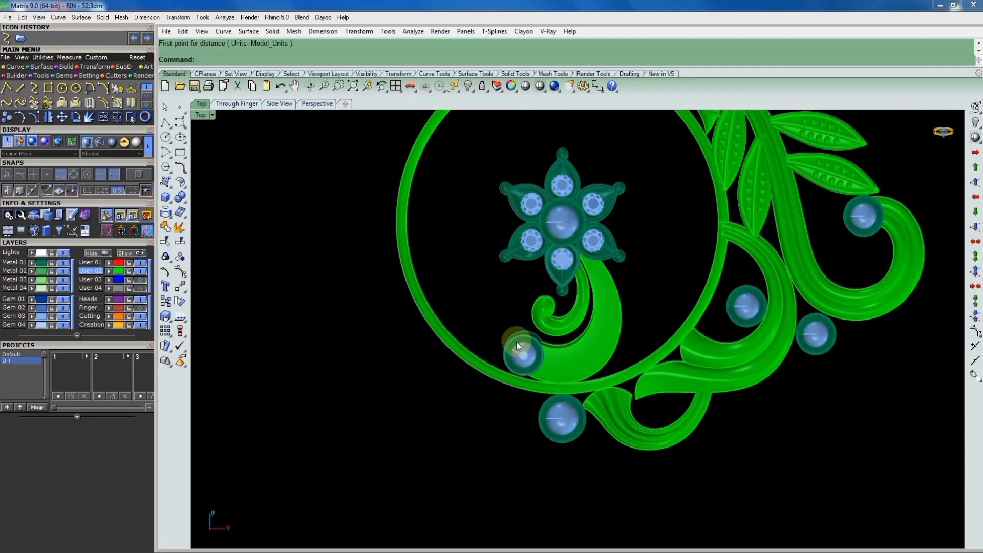
{"action": "scroll", "coordinate": [516, 342], "scroll_direction": "down", "scroll_amount": 3}
{"action": "scroll", "coordinate": [556, 358], "scroll_direction": "up", "scroll_amount": 5}
{"action": "left_click", "coordinate": [550, 359]}
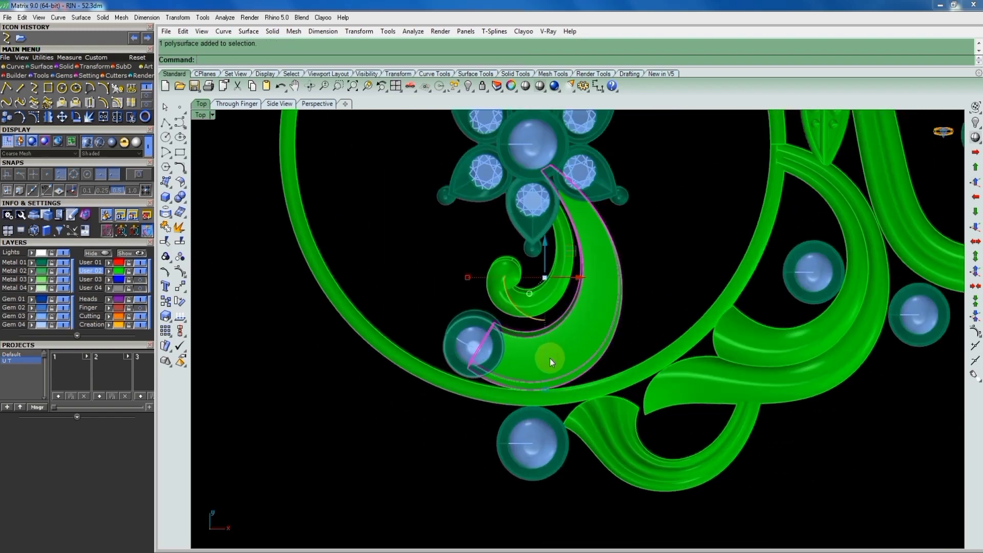
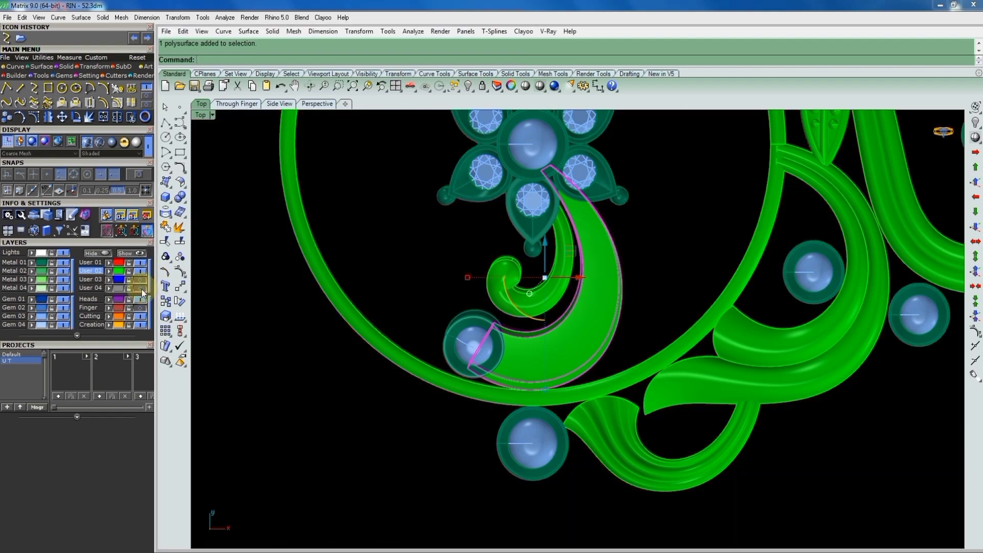
Deselect the swirl piece, zoom in and tilt the view to inspect the curved band in 3D
{"action": "left_click", "coordinate": [647, 305]}
{"action": "scroll", "coordinate": [588, 345], "scroll_direction": "up", "scroll_amount": 3}
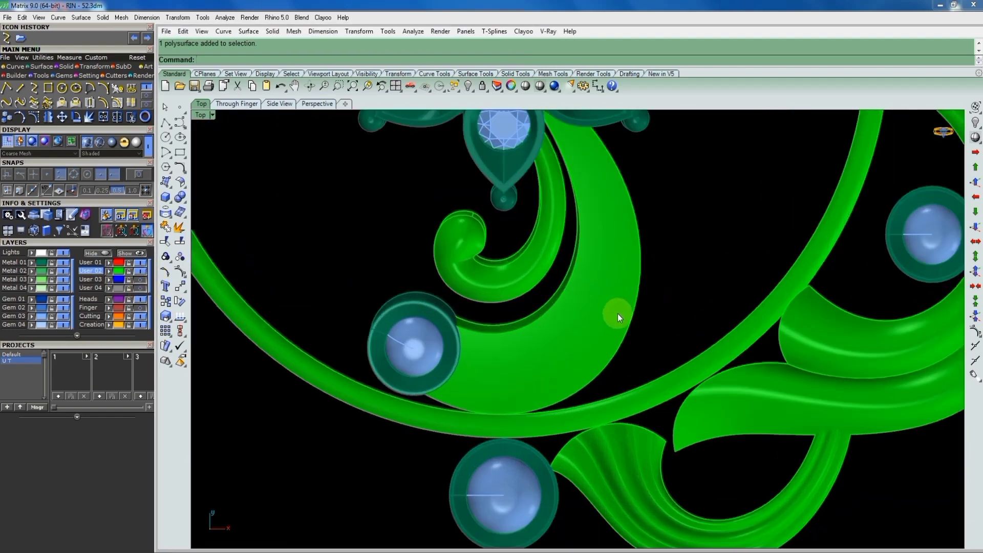
{"action": "mouse_move", "coordinate": [644, 327]}
{"action": "right_mouse_down"}
{"action": "mouse_move", "coordinate": [563, 339]}
{"action": "mouse_move", "coordinate": [563, 354]}
{"action": "right_mouse_up"}
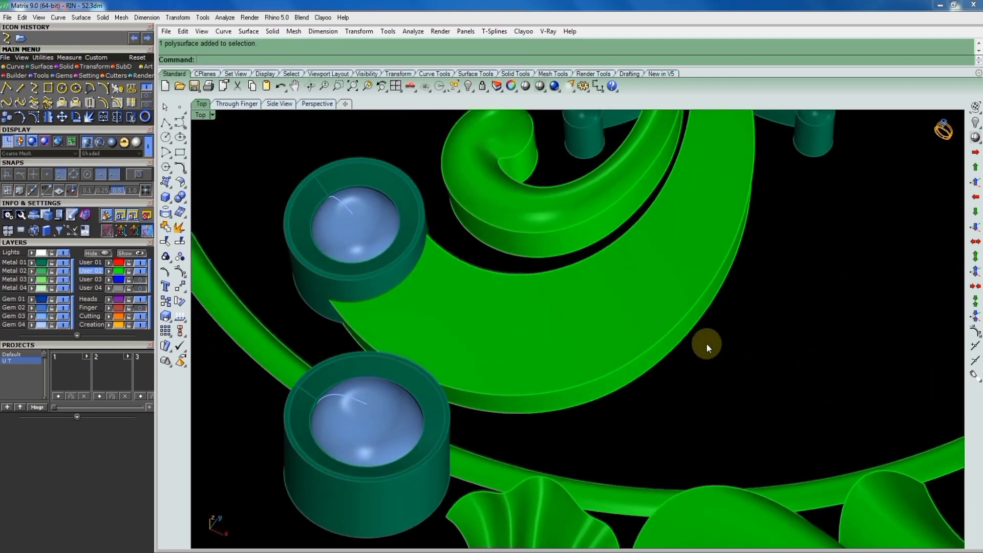
Offset a 0.4 curve on the band surface just inside its outer edge
{"action": "left_click", "coordinate": [620, 369]}
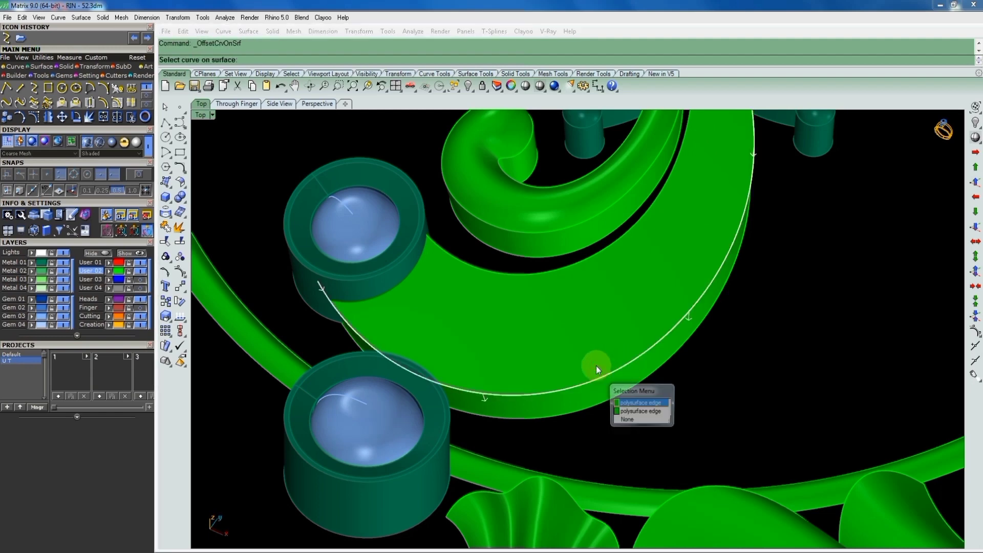
{"action": "left_click", "coordinate": [636, 412]}
{"action": "type", "text": "4"}
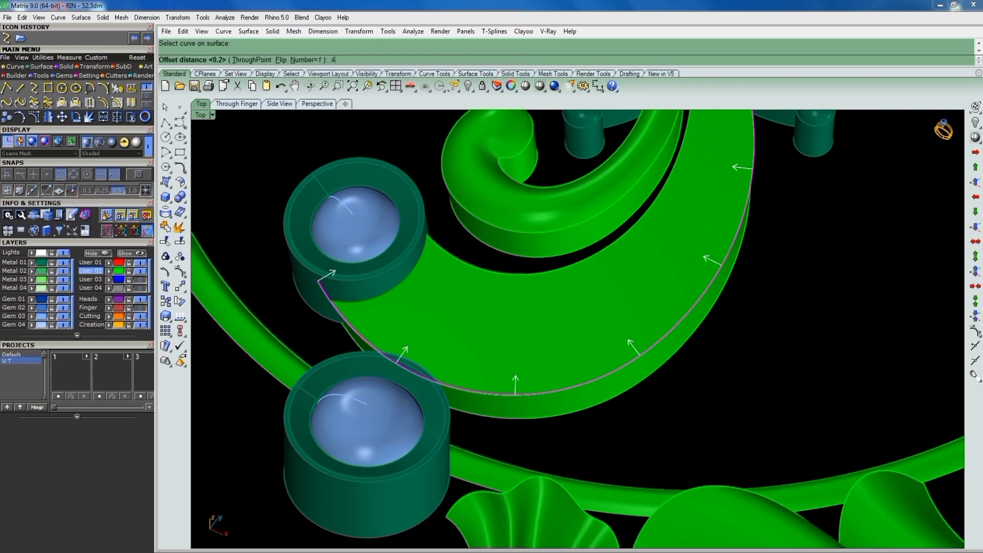
{"action": "right_click", "coordinate": [607, 369]}
{"action": "right_click", "coordinate": [667, 334]}
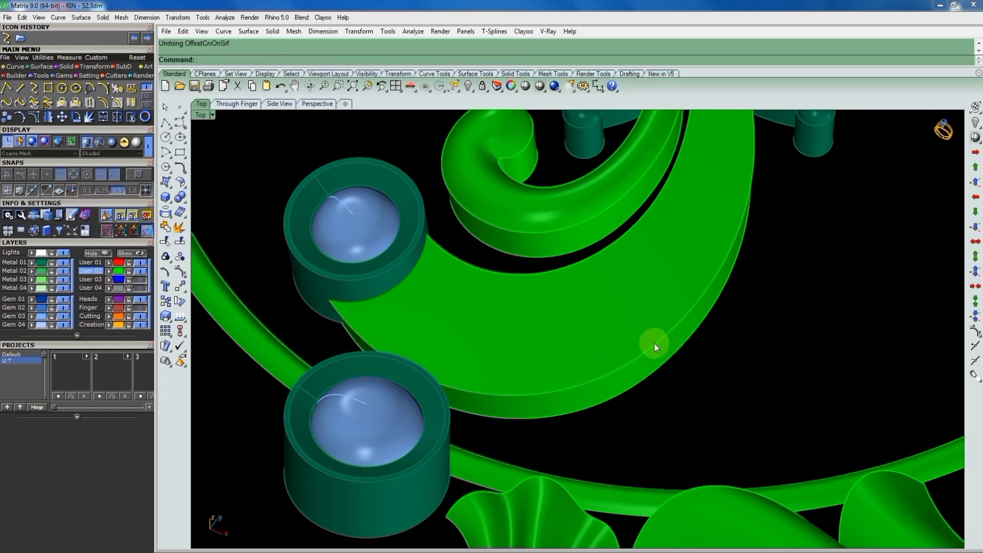
{"action": "left_click", "coordinate": [621, 370]}
{"action": "left_click", "coordinate": [652, 405]}
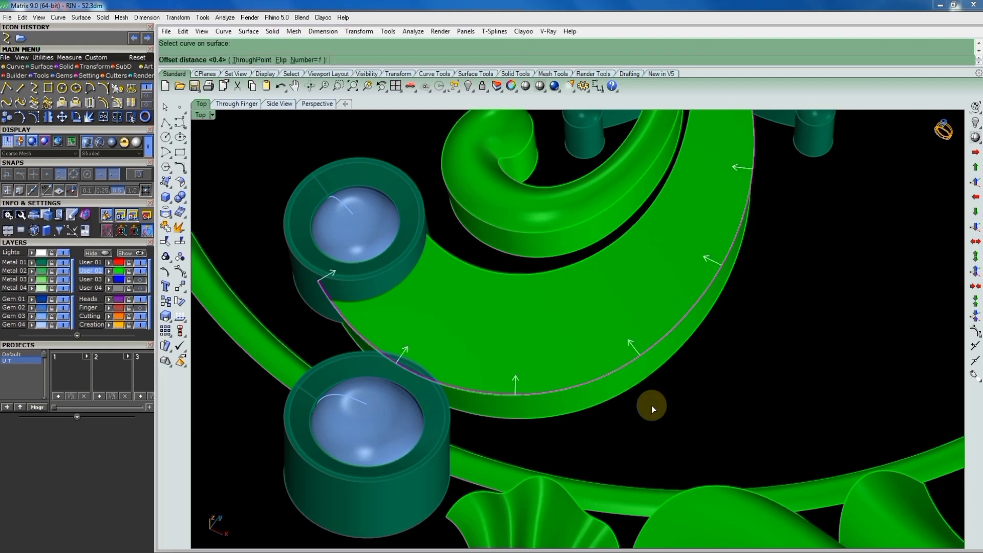
{"action": "type", "text": "3"}
{"action": "right_click", "coordinate": [652, 406]}
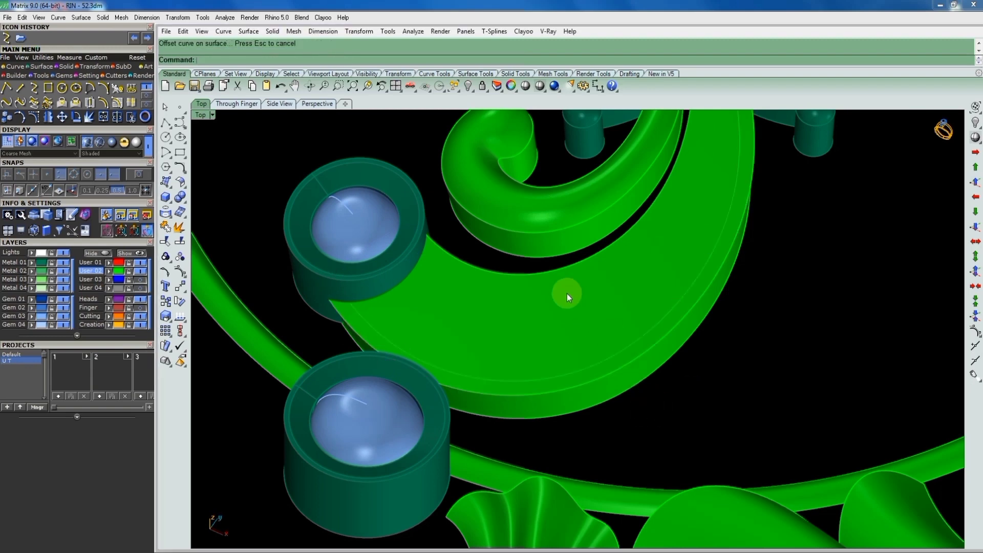
Offset a curve on the band surface just inside its inner edge
{"action": "right_click", "coordinate": [540, 277]}
{"action": "left_click", "coordinate": [540, 278]}
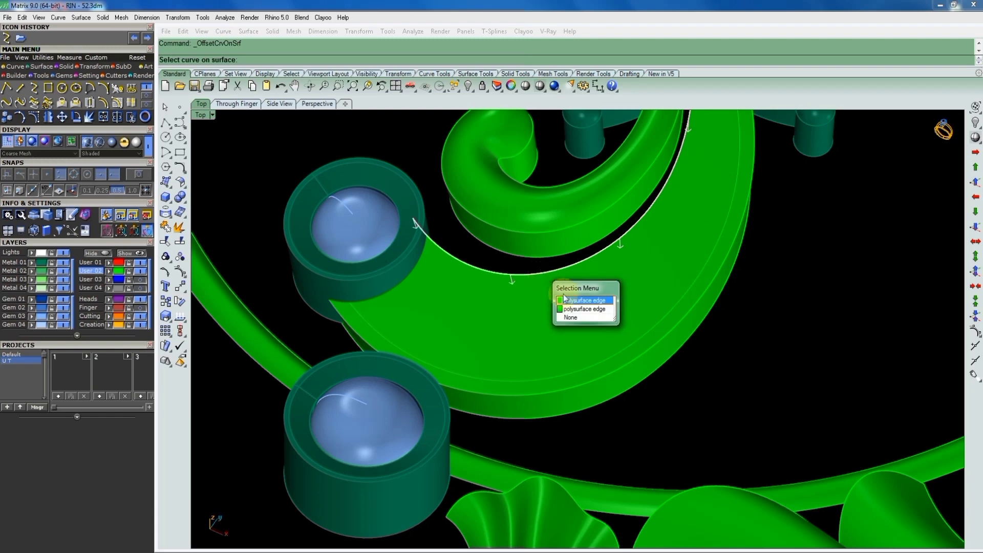
{"action": "left_click", "coordinate": [572, 309]}
{"action": "right_click", "coordinate": [576, 314]}
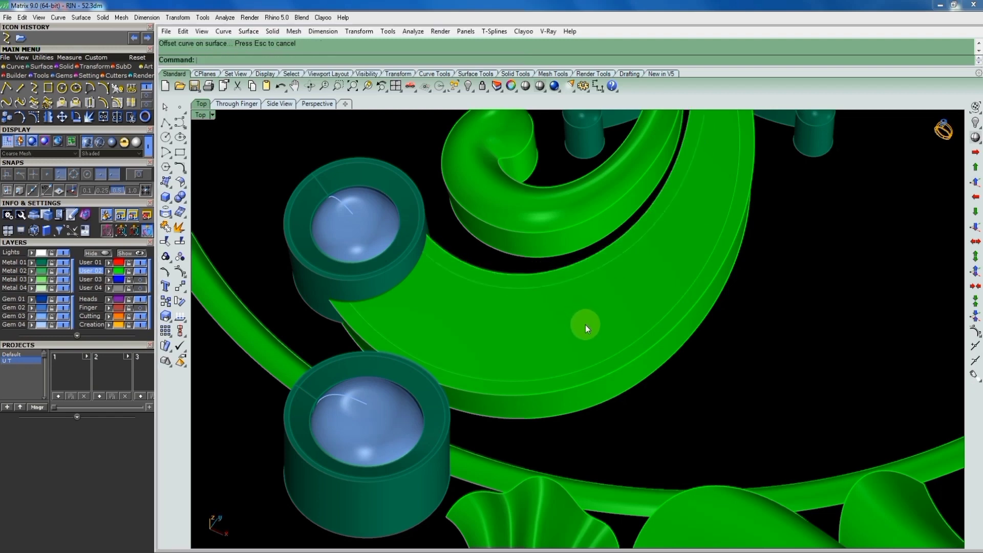
{"action": "scroll", "coordinate": [586, 325], "scroll_direction": "down", "scroll_amount": 2}
{"action": "scroll", "coordinate": [565, 359], "scroll_direction": "up", "scroll_amount": 3}
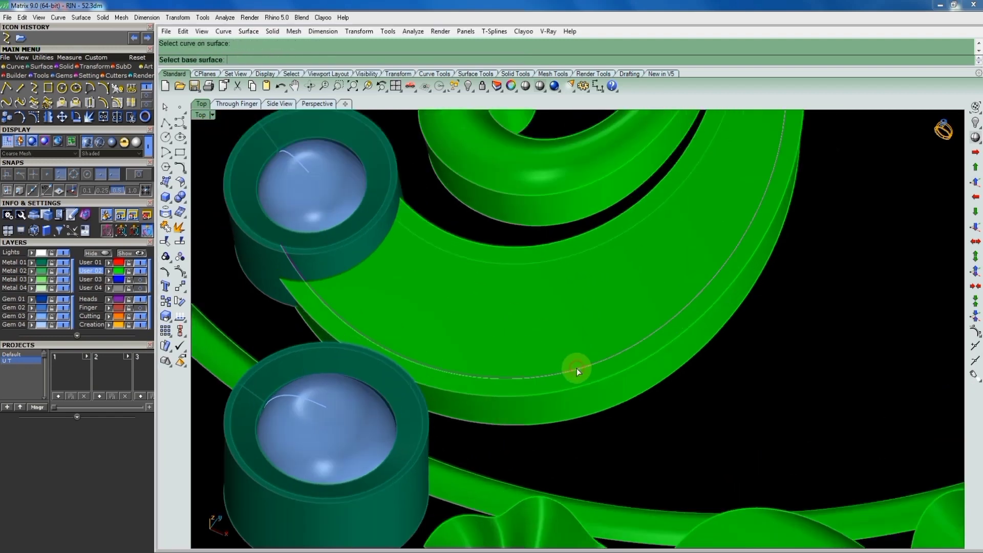
{"action": "left_click", "coordinate": [577, 368]}
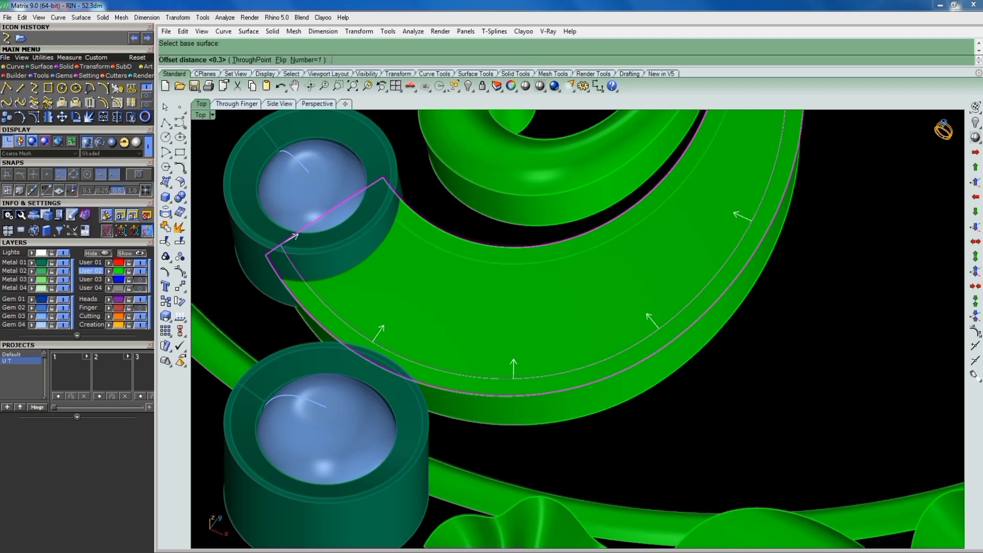
{"action": "type", "text": "1"}
{"action": "left_click", "coordinate": [578, 354]}
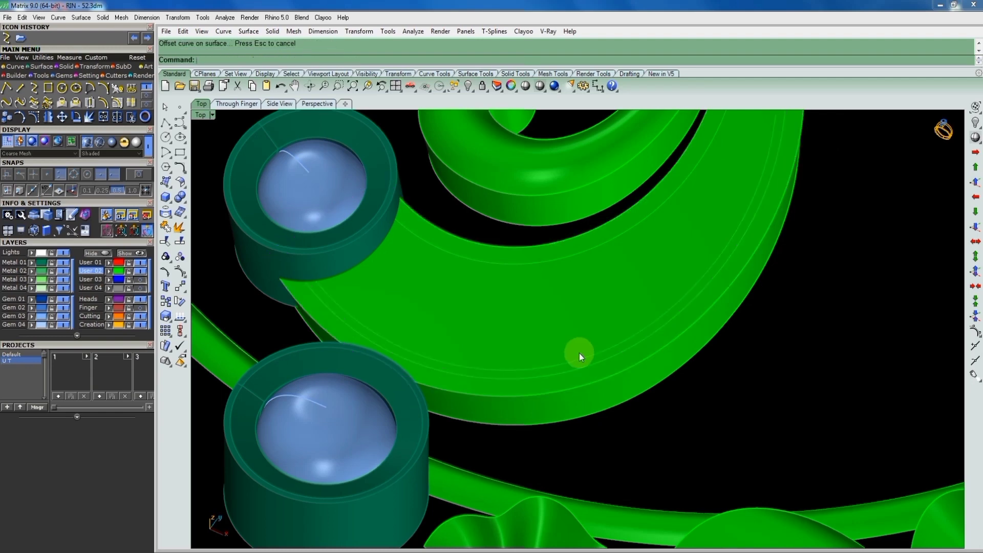
Add another offset-on-surface curve along the band and view the whole swirl
{"action": "right_click", "coordinate": [554, 271]}
{"action": "left_click", "coordinate": [552, 259]}
{"action": "left_click", "coordinate": [560, 301]}
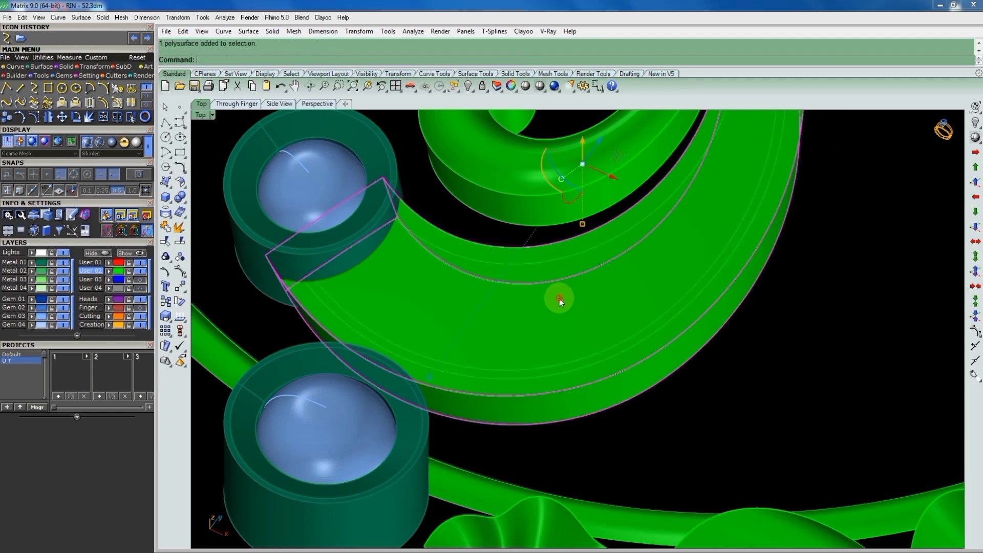
{"action": "right_click", "coordinate": [555, 262]}
{"action": "left_click", "coordinate": [557, 266]}
{"action": "left_click", "coordinate": [571, 286]}
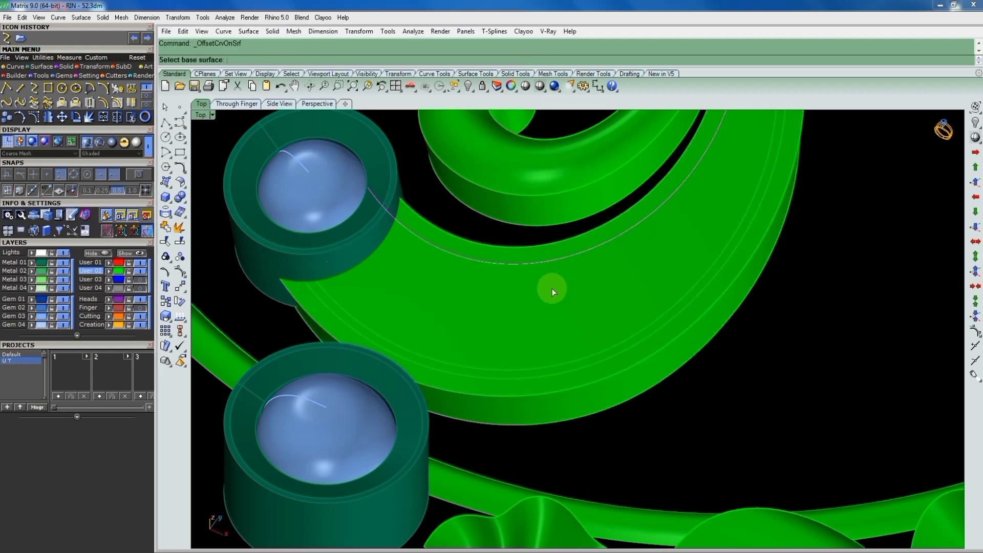
{"action": "right_click", "coordinate": [557, 300]}
{"action": "scroll", "coordinate": [589, 290], "scroll_direction": "down", "scroll_amount": 3}
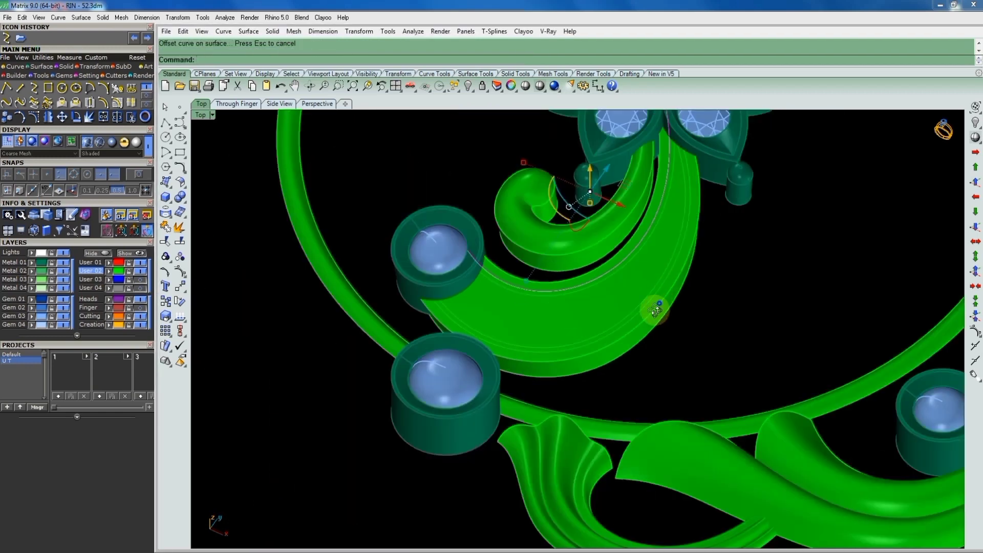
{"action": "right_click_drag", "start_coordinate": [653, 272], "coordinate": [506, 303]}
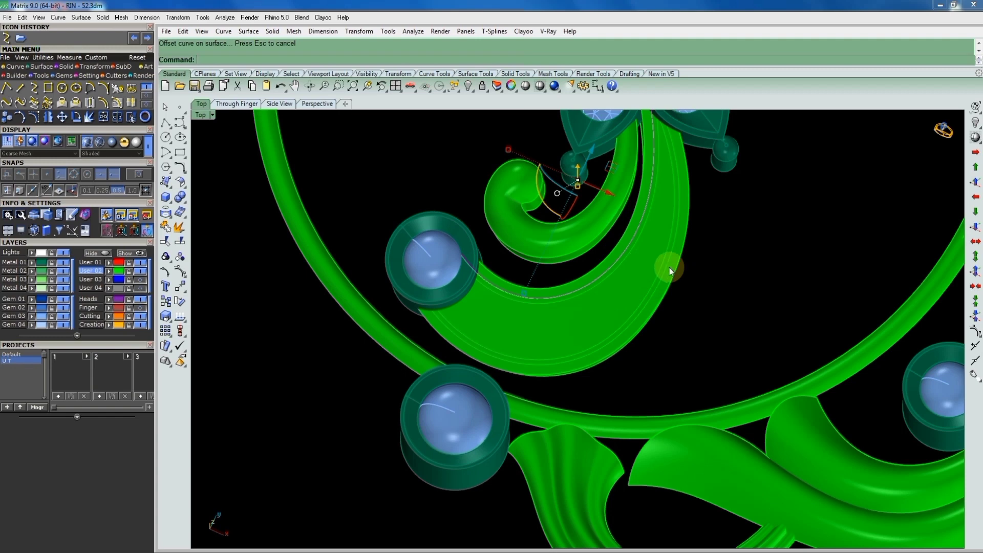
{"action": "scroll", "coordinate": [466, 287], "scroll_direction": "up", "scroll_amount": 2}
{"action": "scroll", "coordinate": [544, 322], "scroll_direction": "up", "scroll_amount": 2}
{"action": "scroll", "coordinate": [547, 322], "scroll_direction": "up", "scroll_amount": 2}
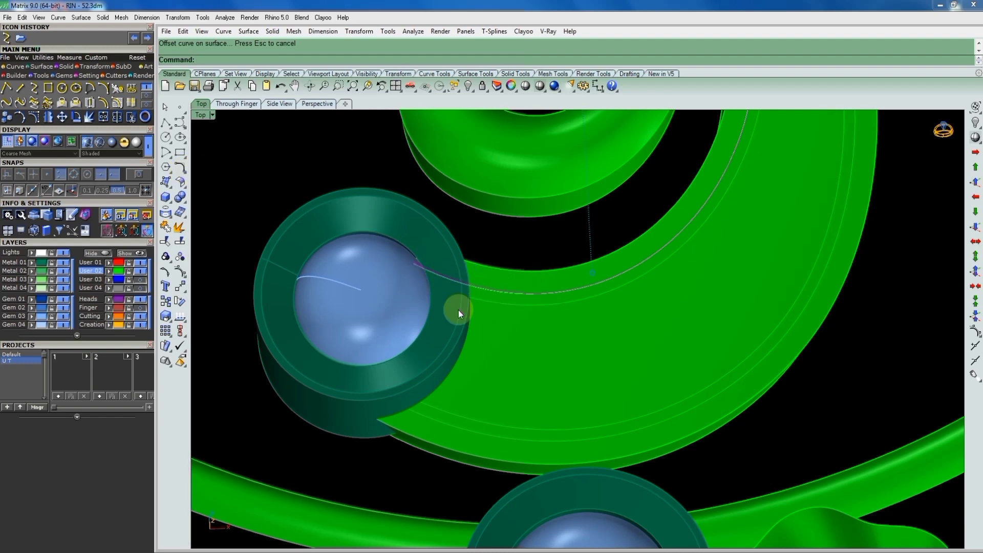
Extract a V-direction isocurve across the band beside the bezel gem
{"action": "left_click", "coordinate": [176, 212]}
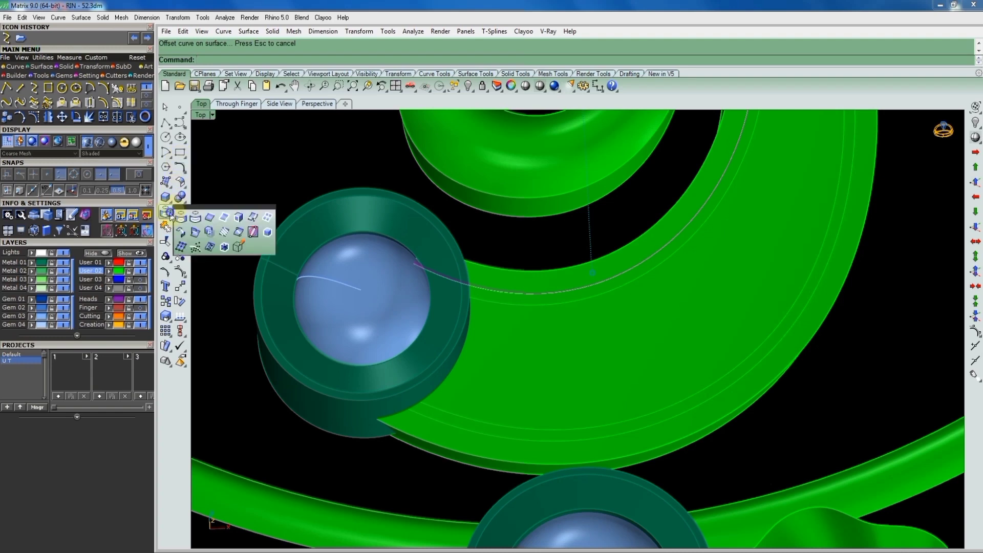
{"action": "left_click", "coordinate": [251, 220]}
{"action": "left_click", "coordinate": [510, 311]}
{"action": "type", "text": "t"}
{"action": "key", "text": "Return"}
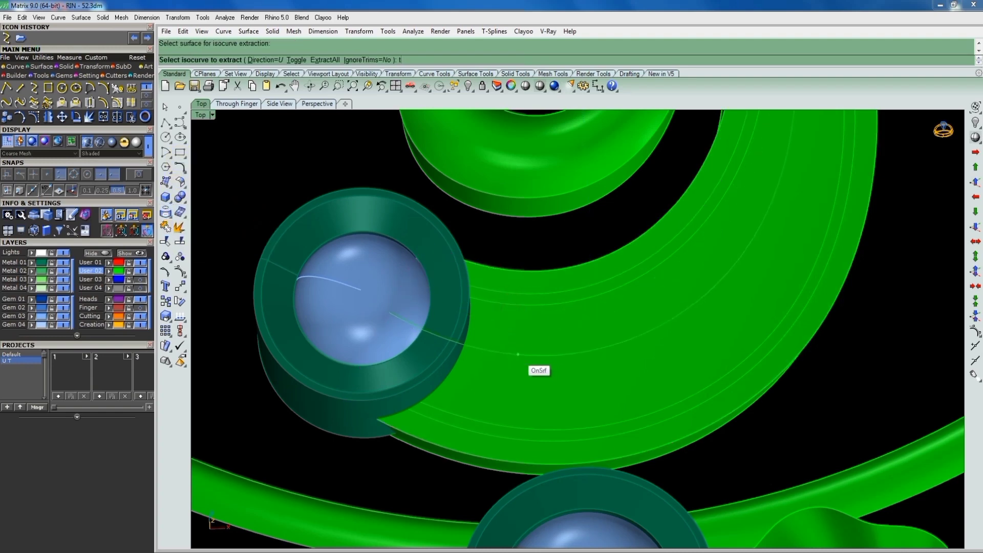
{"action": "key", "text": "BackSpace"}
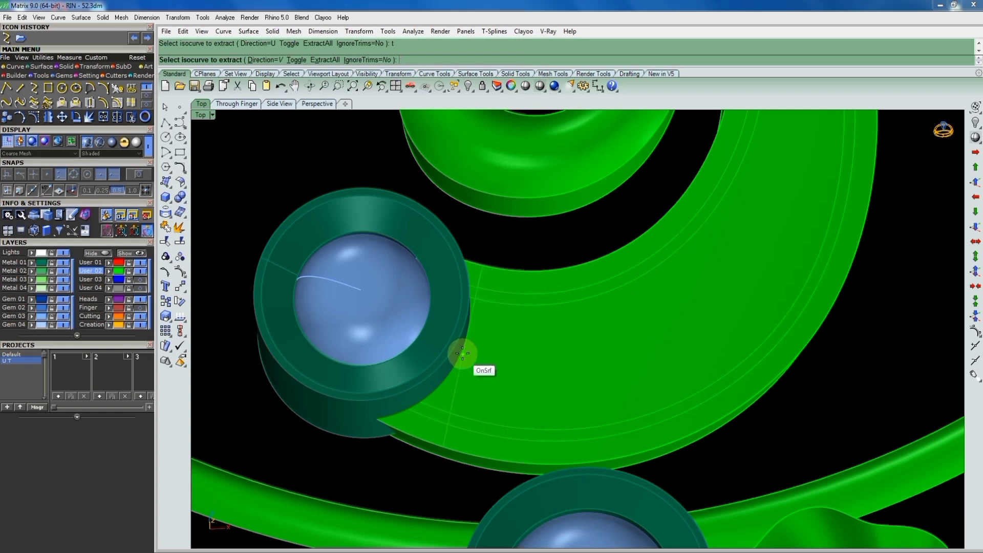
{"action": "left_click", "coordinate": [459, 351]}
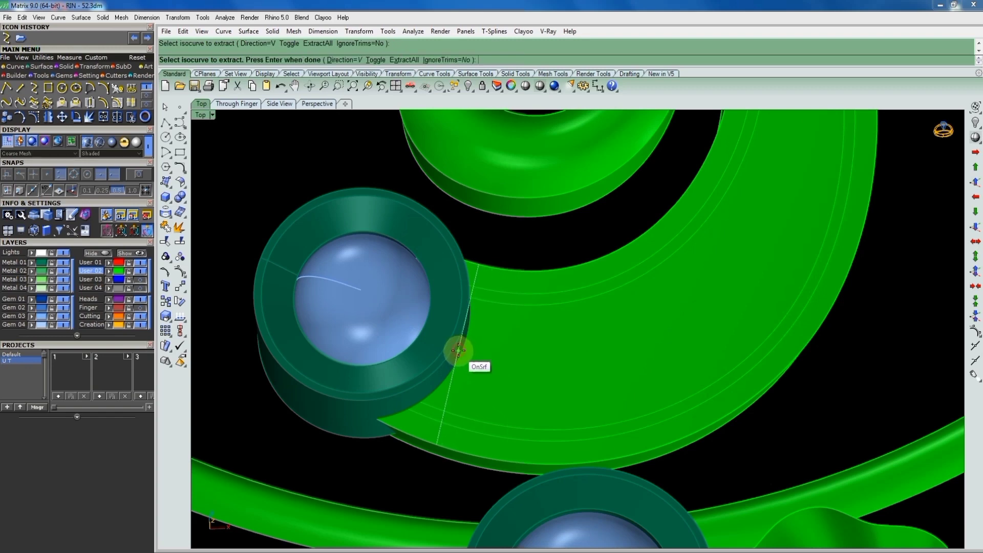
{"action": "key", "text": "Return"}
Extract a second crosswise isocurve near the band's upper end
{"action": "scroll", "coordinate": [535, 332], "scroll_direction": "down", "scroll_amount": 5}
{"action": "scroll", "coordinate": [630, 204], "scroll_direction": "up", "scroll_amount": 3}
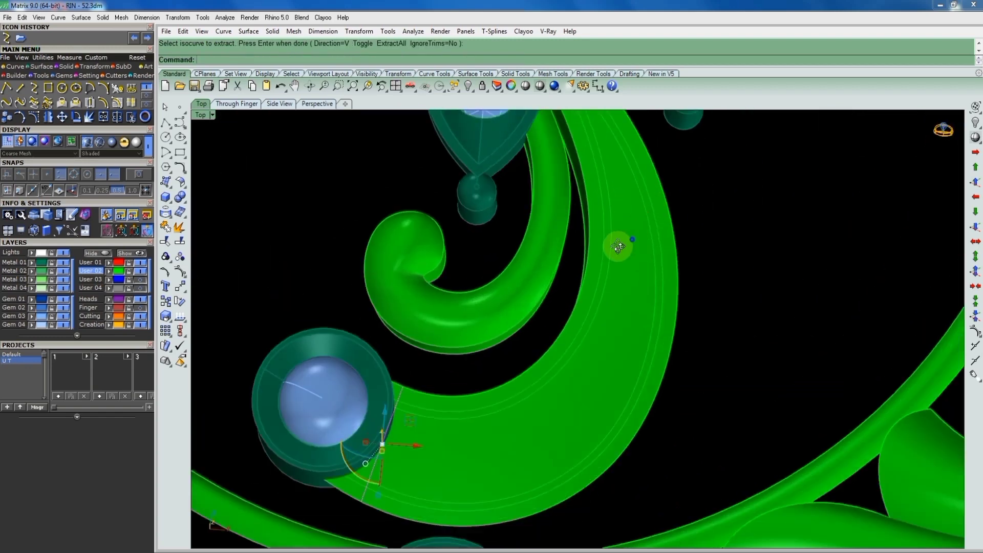
{"action": "scroll", "coordinate": [617, 244], "scroll_direction": "up", "scroll_amount": 3}
{"action": "key", "text": "Return"}
{"action": "left_click", "coordinate": [657, 276]}
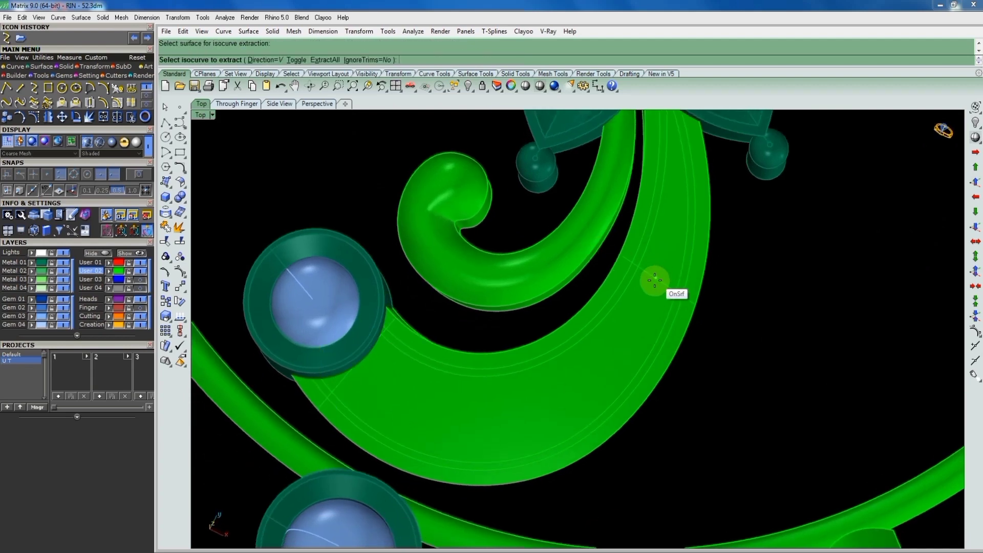
{"action": "left_click", "coordinate": [648, 289]}
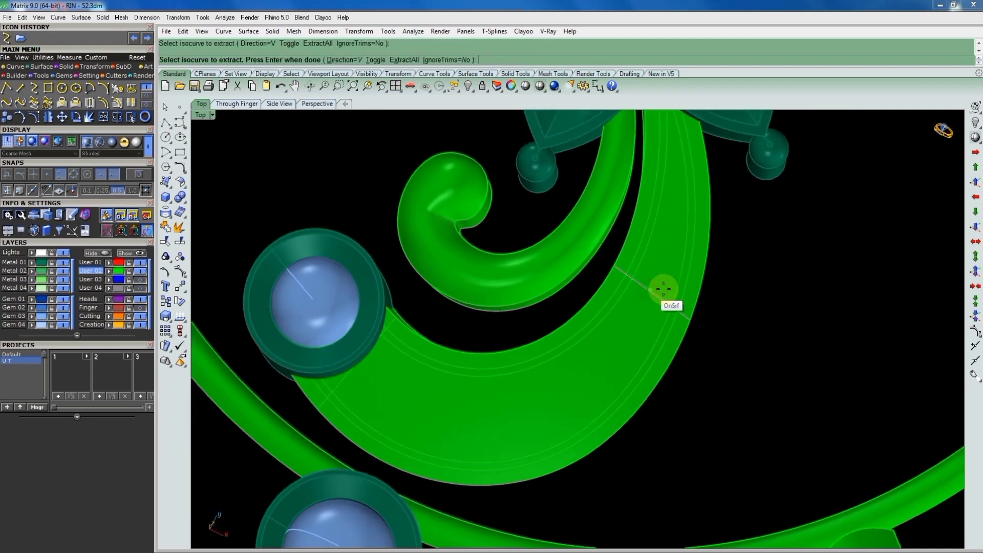
{"action": "key", "text": "Return"}
{"action": "scroll", "coordinate": [643, 302], "scroll_direction": "down", "scroll_amount": 5}
{"action": "scroll", "coordinate": [639, 308], "scroll_direction": "up", "scroll_amount": 3}
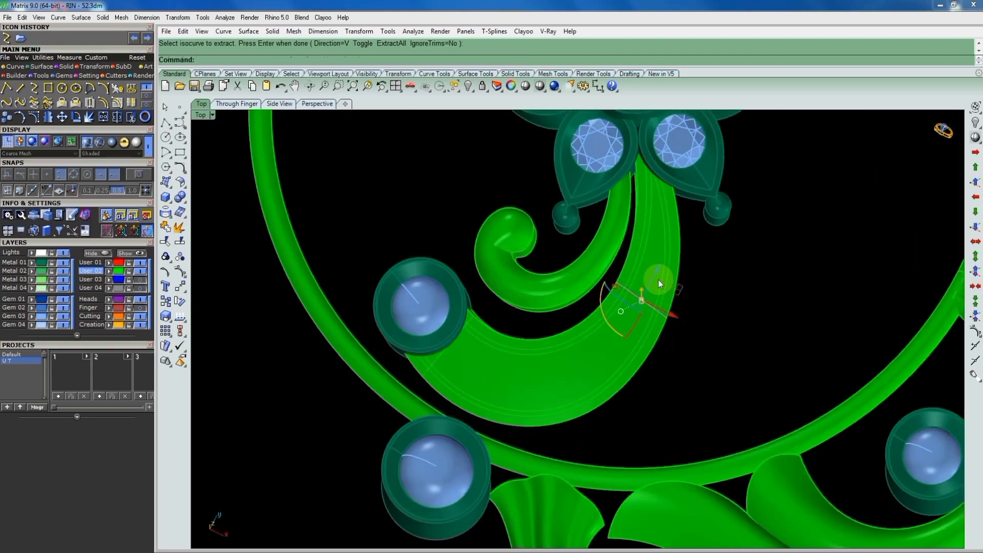
{"action": "scroll", "coordinate": [659, 279], "scroll_direction": "down", "scroll_amount": 1}
{"action": "scroll", "coordinate": [635, 318], "scroll_direction": "up", "scroll_amount": 3}
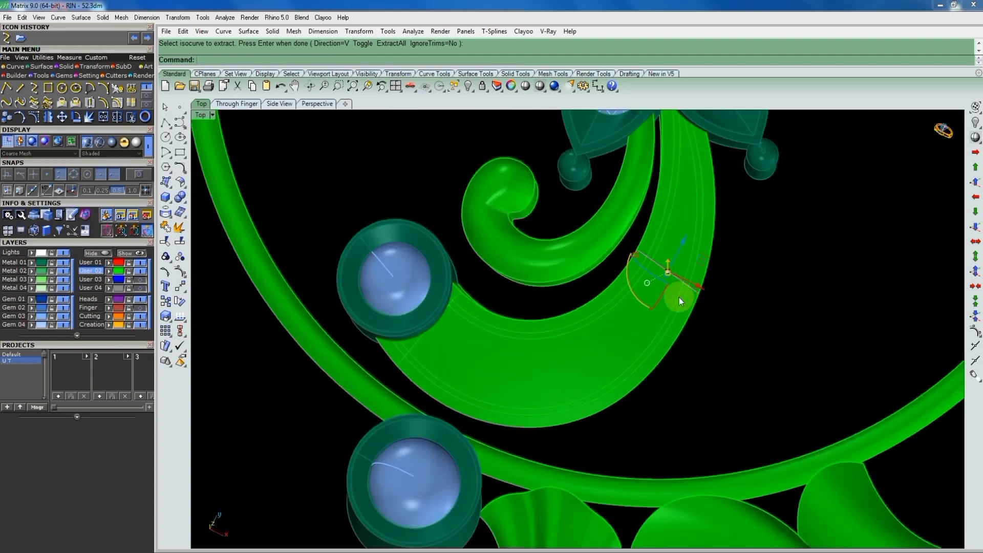
{"action": "left_click", "coordinate": [525, 86]}
{"action": "scroll", "coordinate": [711, 327], "scroll_direction": "down", "scroll_amount": 1}
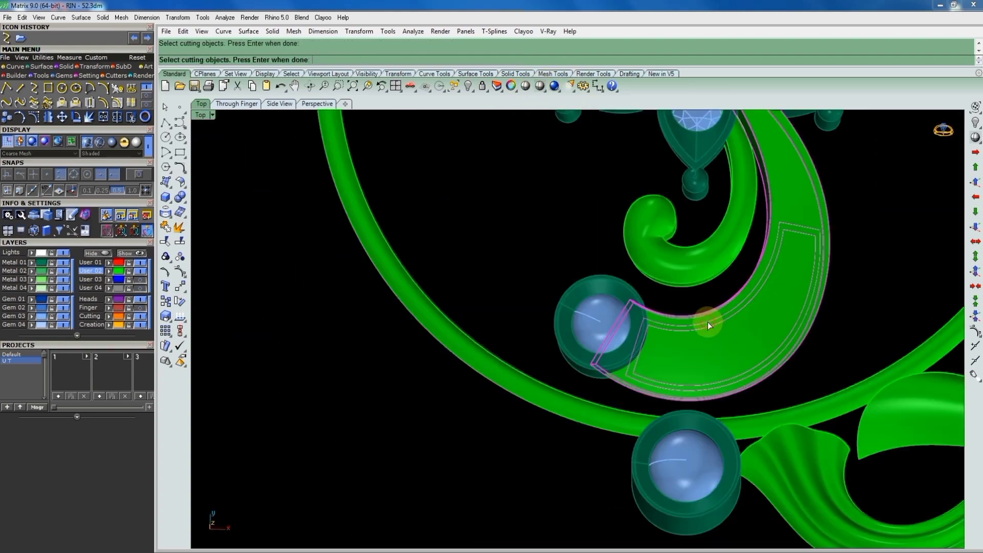
Delete the extra curve and select the band's inner panel surface
{"action": "scroll", "coordinate": [773, 257], "scroll_direction": "up", "scroll_amount": 3}
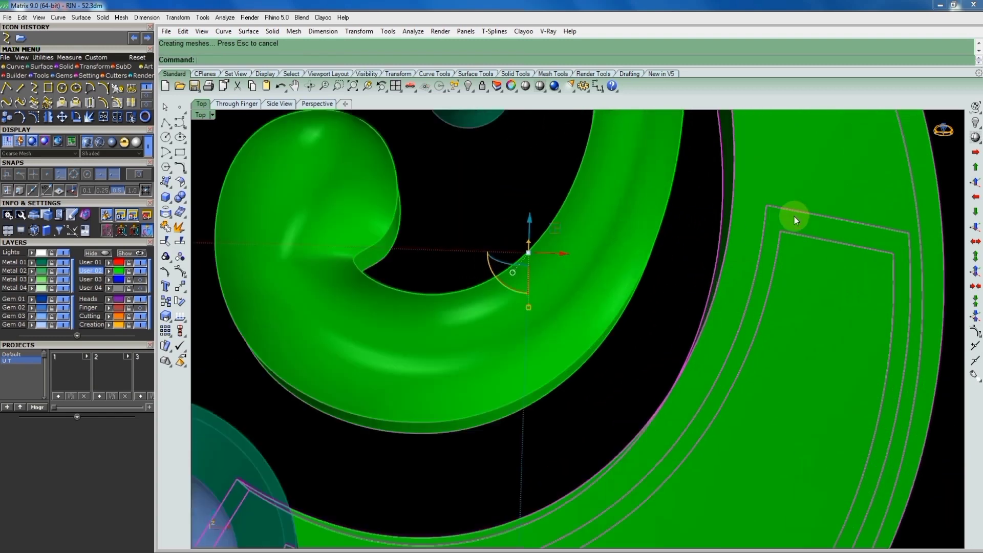
{"action": "key", "text": "Delete"}
{"action": "left_click", "coordinate": [789, 232]}
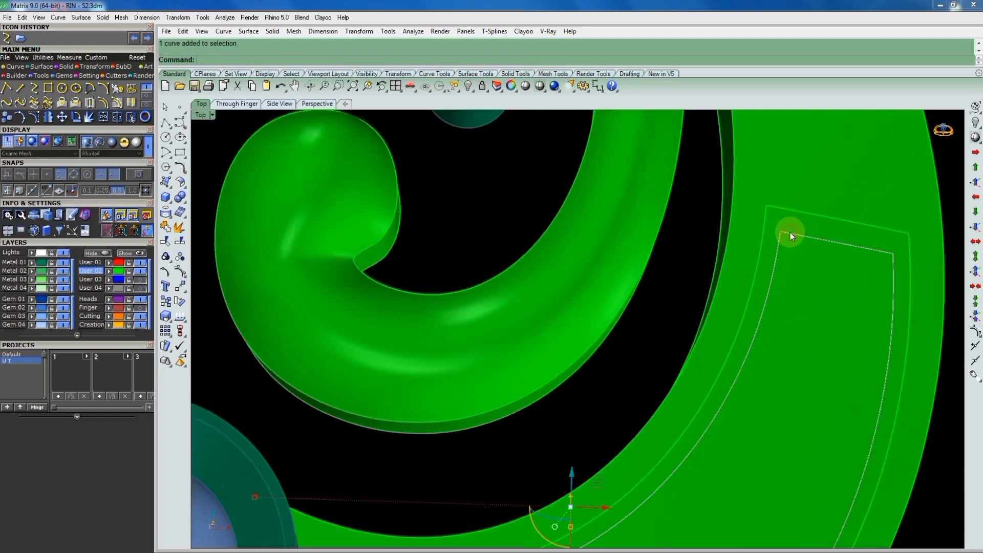
{"action": "left_click", "coordinate": [792, 232]}
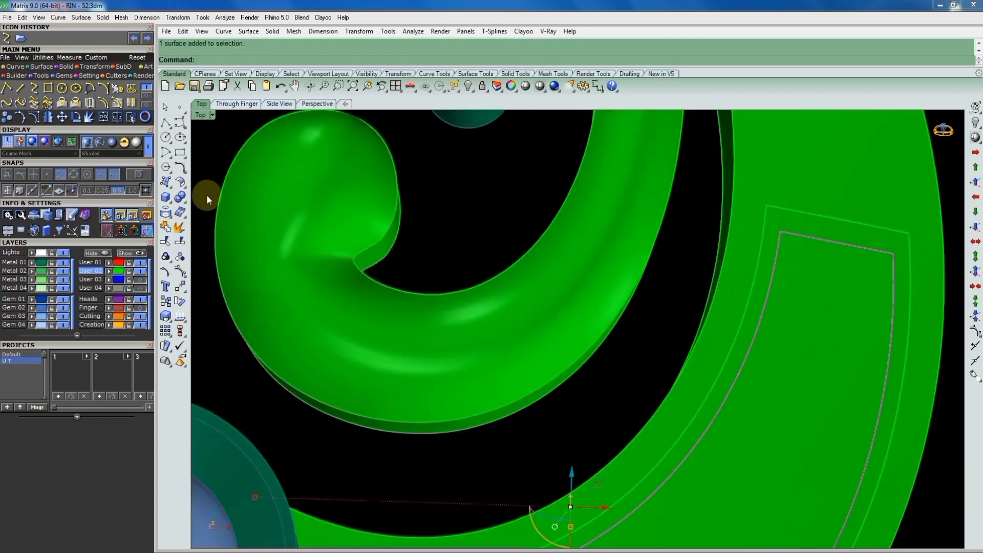
Offset the inner panel 0.45 as a surface with flipped direction, then select the grey outline curve
{"action": "left_click", "coordinate": [180, 182]}
{"action": "left_click", "coordinate": [207, 202]}
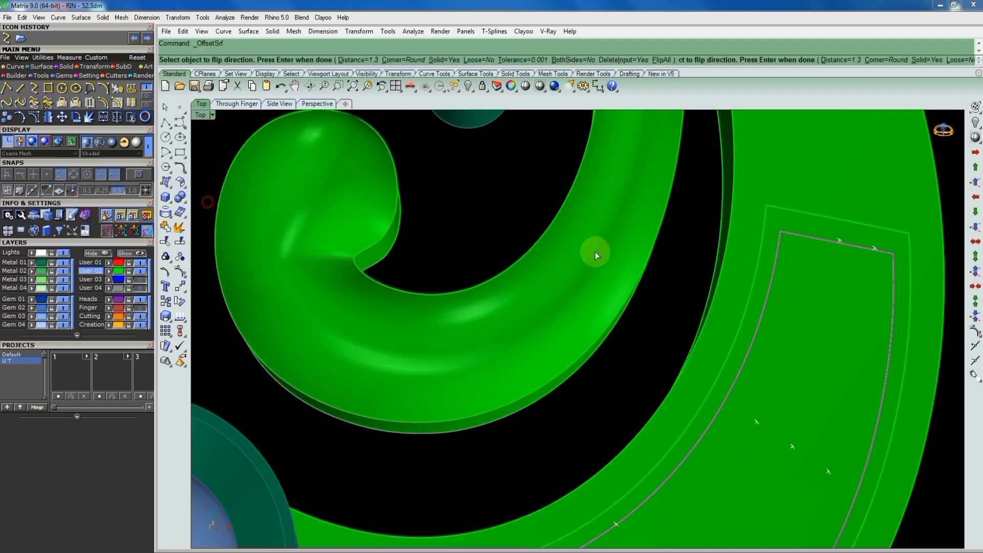
{"action": "left_click", "coordinate": [798, 280]}
{"action": "left_click", "coordinate": [445, 60]}
{"action": "type", "text": ".45"}
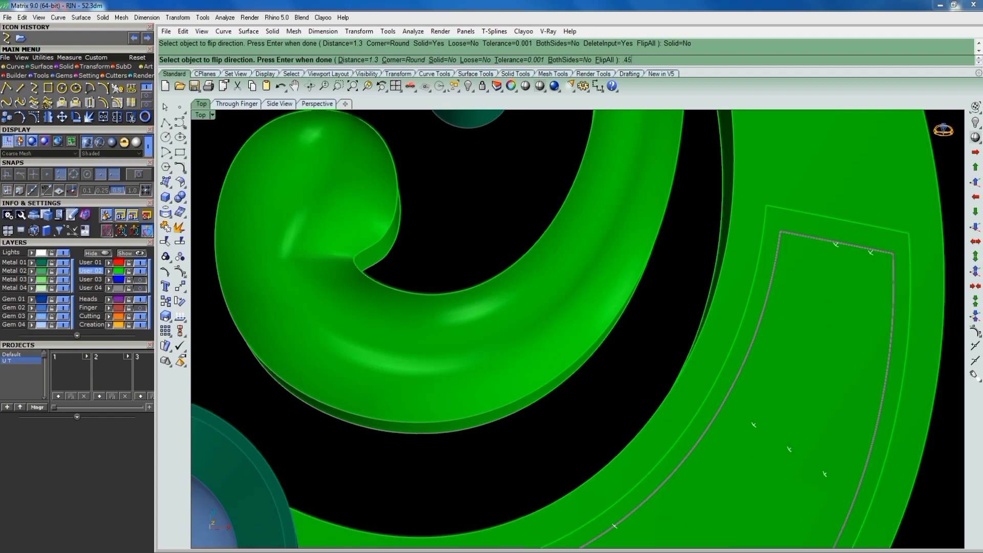
{"action": "key", "text": "Return"}
{"action": "left_click", "coordinate": [771, 284]}
Delete the grey outline curve and duplicate the band's border edges as curves
{"action": "key", "text": "Delete"}
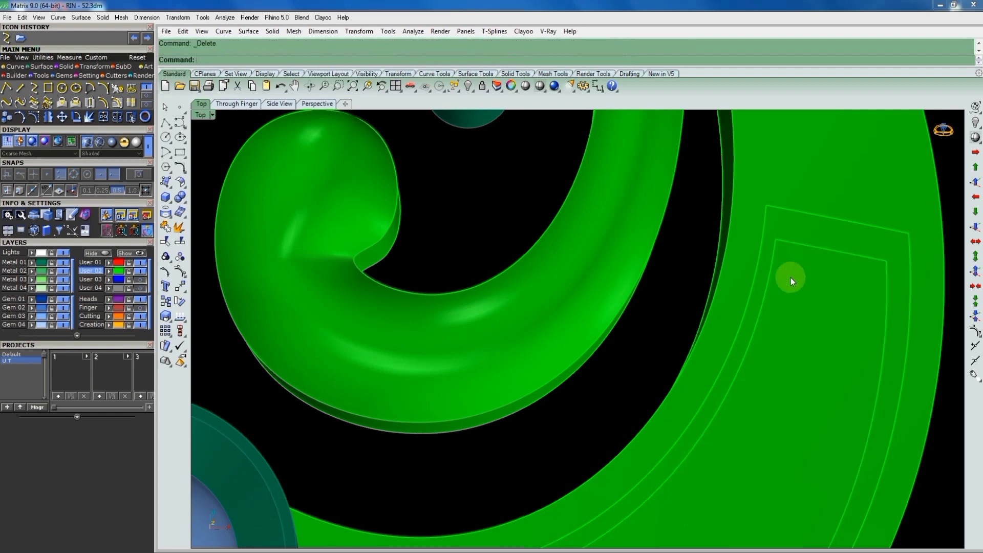
{"action": "scroll", "coordinate": [791, 277], "scroll_direction": "down", "scroll_amount": 3}
{"action": "scroll", "coordinate": [822, 276], "scroll_direction": "up", "scroll_amount": 3}
{"action": "left_click", "coordinate": [767, 310]}
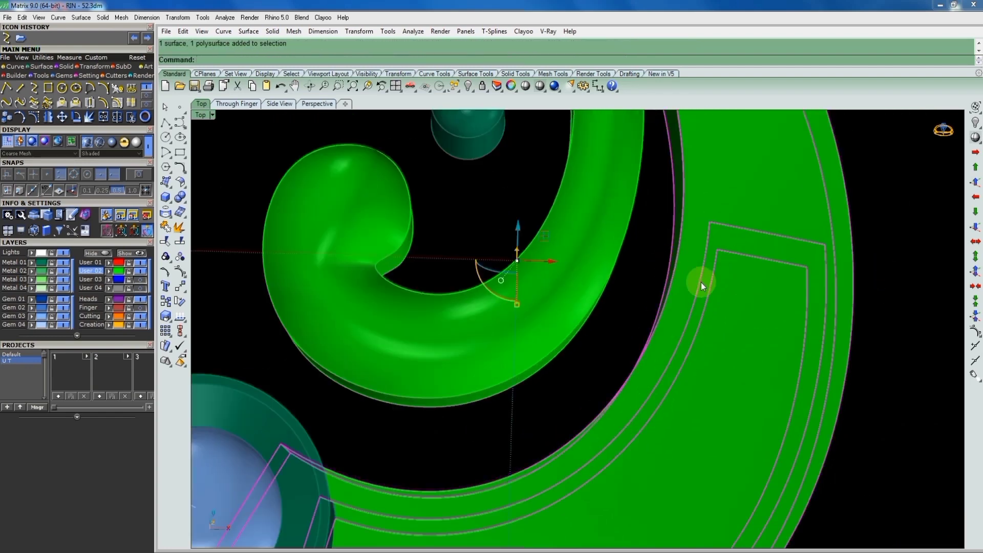
{"action": "key", "text": "Escape"}
{"action": "left_click_drag", "start_coordinate": [871, 273], "coordinate": [759, 320]}
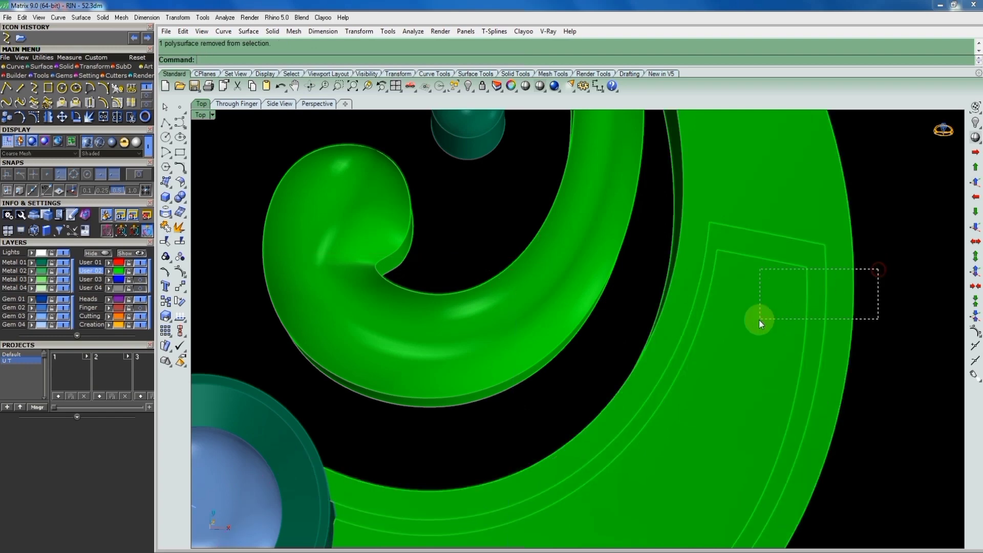
{"action": "left_click", "coordinate": [165, 212]}
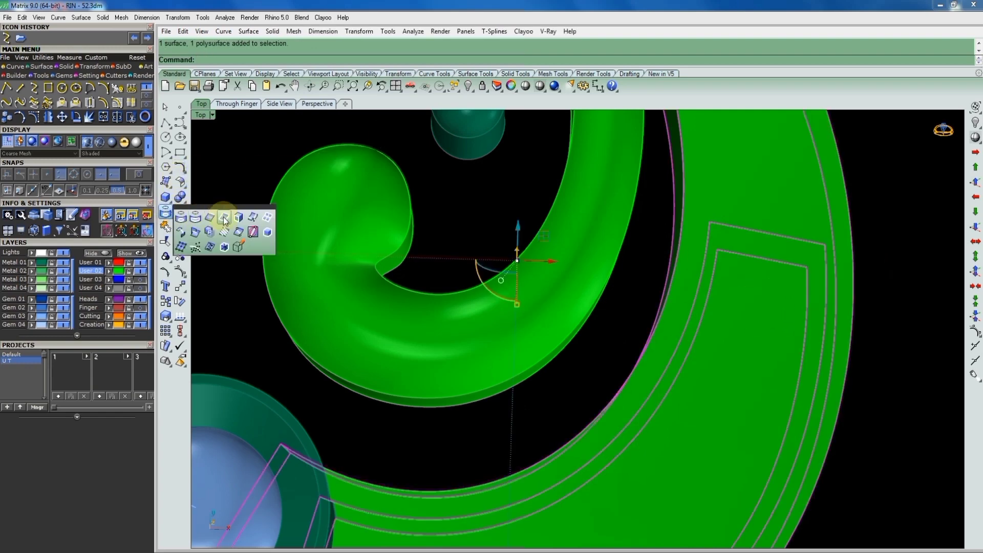
{"action": "left_click", "coordinate": [221, 217]}
Draw a polyline closing the border end and sweep the recess wall along the border
{"action": "left_click", "coordinate": [166, 123]}
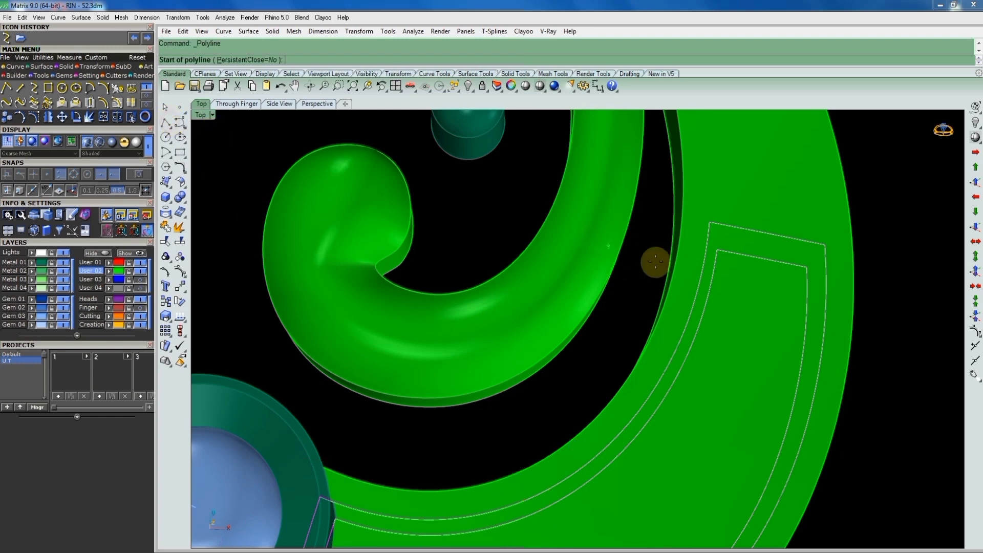
{"action": "left_click", "coordinate": [711, 225]}
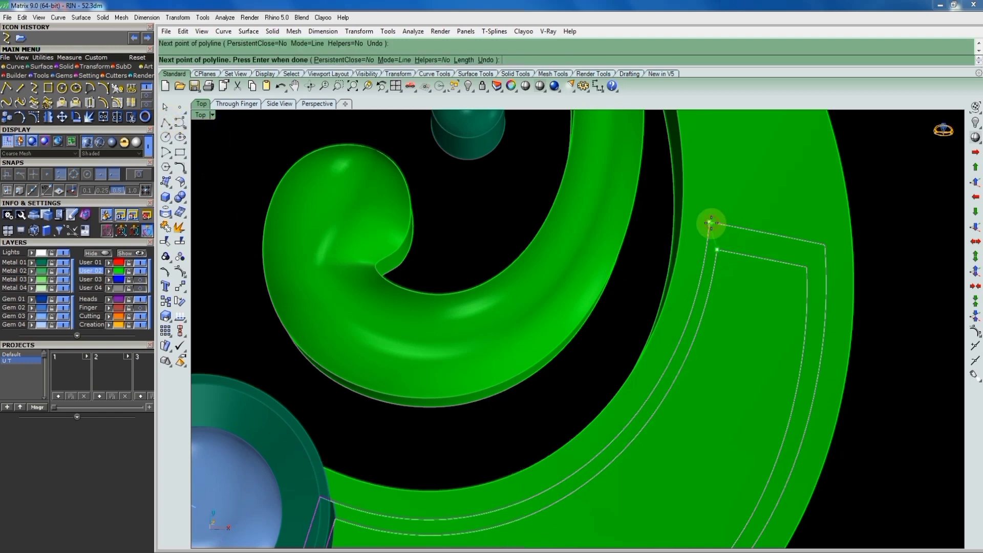
{"action": "key", "text": "Escape"}
{"action": "left_click_drag", "start_coordinate": [662, 191], "coordinate": [752, 291]}
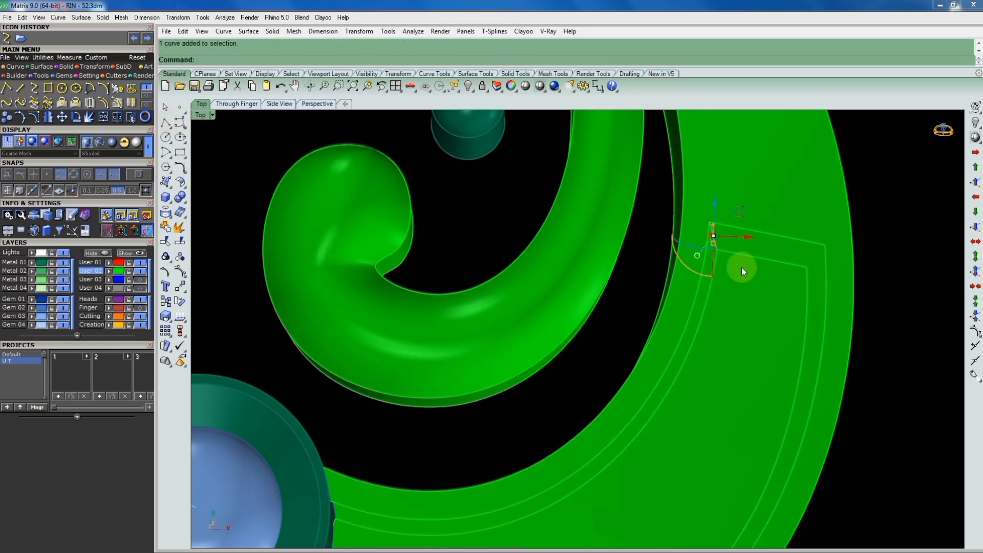
{"action": "left_click", "coordinate": [741, 255]}
{"action": "left_click", "coordinate": [761, 235]}
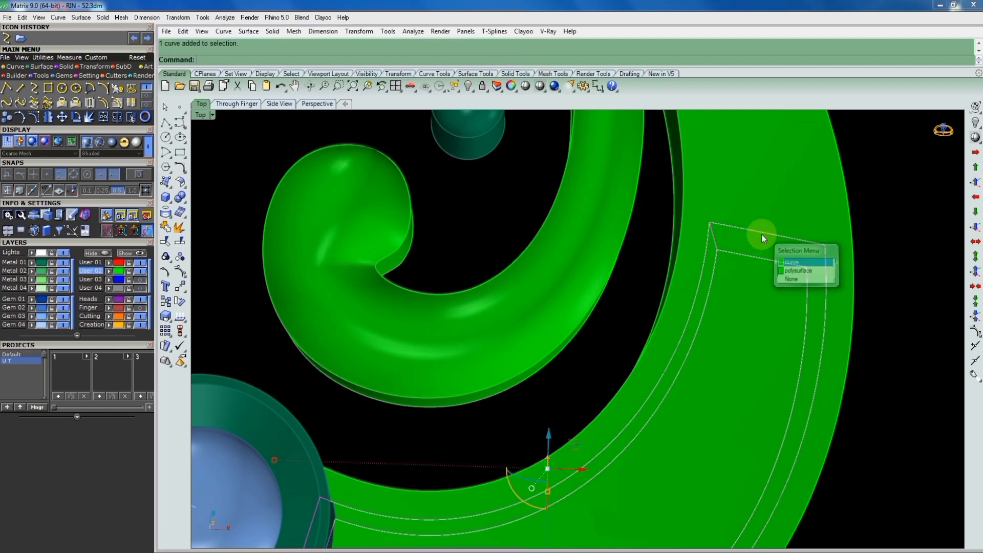
{"action": "key", "text": "Return"}
{"action": "type", "text": "sw"}
{"action": "key", "text": "Return"}
{"action": "key", "text": "Return"}
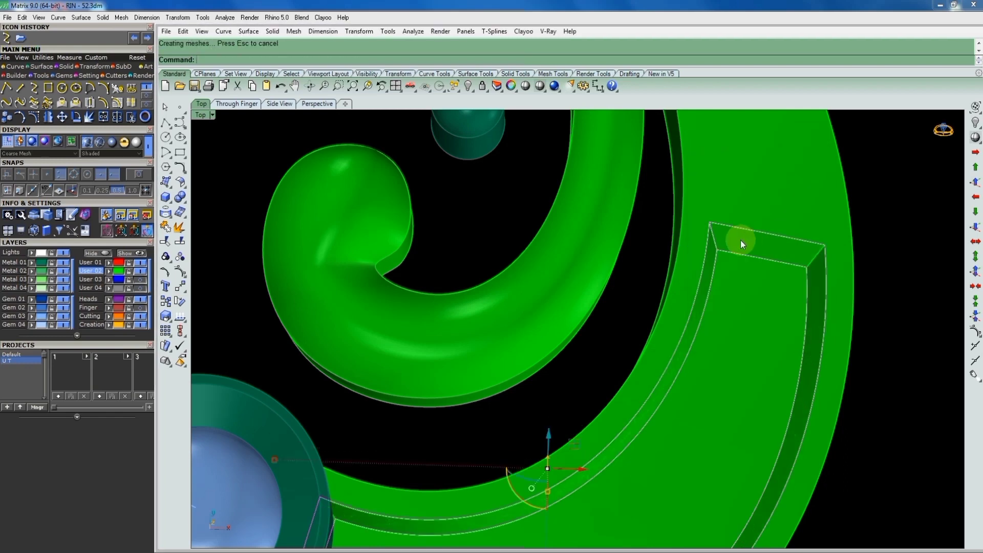
Delete the helper curves and join the band with the new recess pieces
{"action": "key", "text": "Delete"}
{"action": "scroll", "coordinate": [805, 263], "scroll_direction": "down", "scroll_amount": 2}
{"action": "left_click_drag", "start_coordinate": [702, 318], "coordinate": [705, 326]}
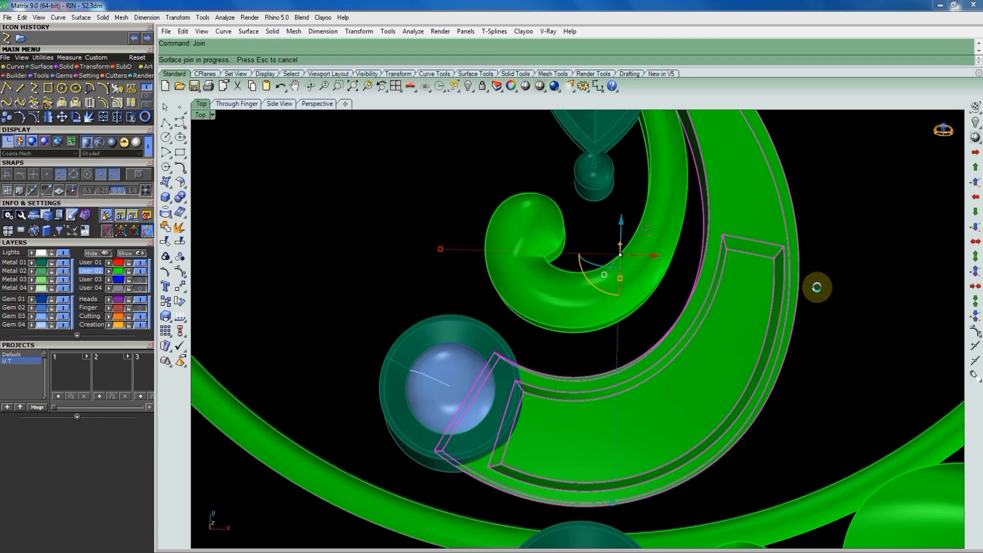
{"action": "scroll", "coordinate": [755, 245], "scroll_direction": "up", "scroll_amount": 3}
{"action": "scroll", "coordinate": [828, 293], "scroll_direction": "down", "scroll_amount": 3}
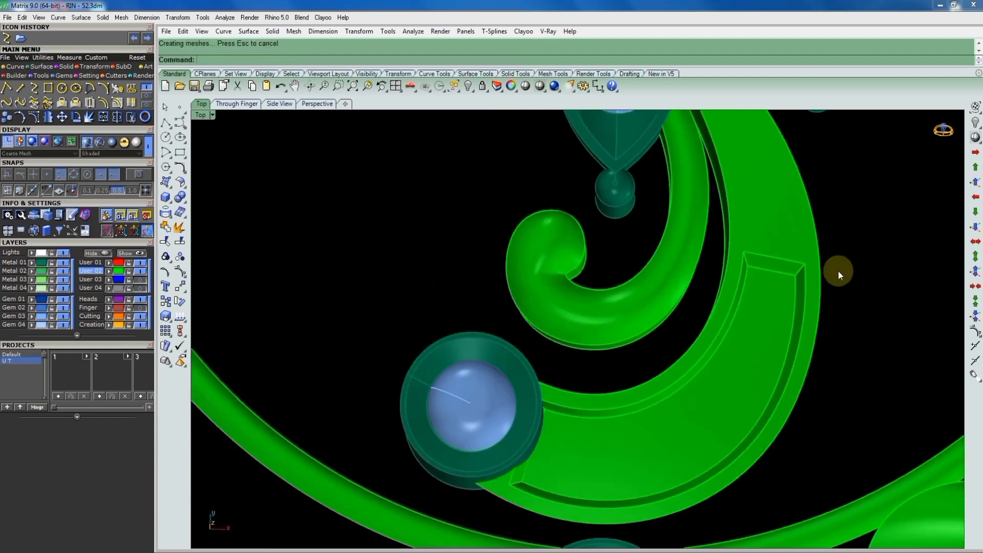
{"action": "left_click", "coordinate": [34, 88]}
Draw an interpolated curve across the band from the channel end to the outer edge
{"action": "scroll", "coordinate": [748, 256], "scroll_direction": "up", "scroll_amount": 2}
{"action": "scroll", "coordinate": [642, 269], "scroll_direction": "up", "scroll_amount": 2}
{"action": "scroll", "coordinate": [641, 269], "scroll_direction": "down", "scroll_amount": 2}
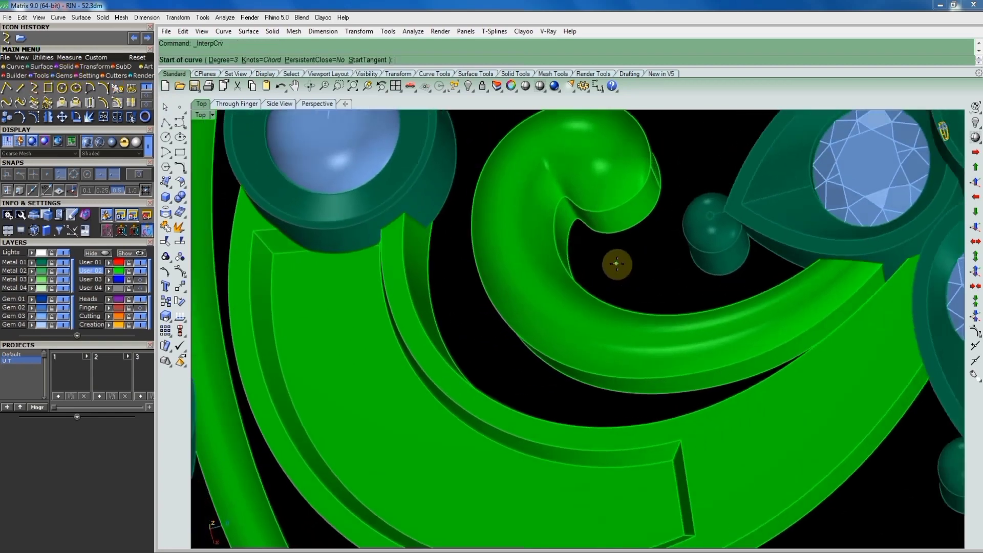
{"action": "scroll", "coordinate": [666, 402], "scroll_direction": "down", "scroll_amount": 2}
{"action": "scroll", "coordinate": [648, 362], "scroll_direction": "up", "scroll_amount": 6}
{"action": "left_click", "coordinate": [647, 327]}
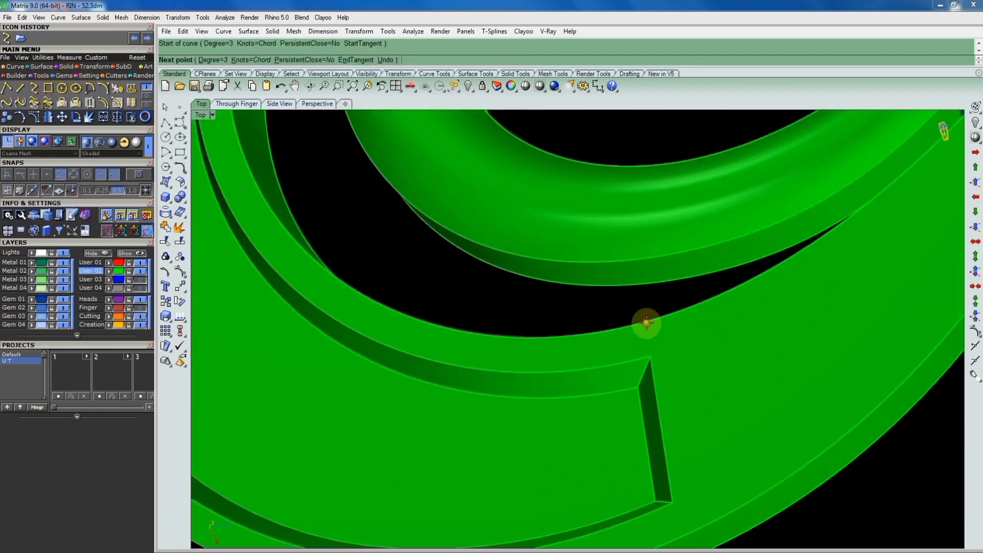
{"action": "scroll", "coordinate": [665, 451], "scroll_direction": "down", "scroll_amount": 3}
{"action": "scroll", "coordinate": [670, 453], "scroll_direction": "up", "scroll_amount": 2}
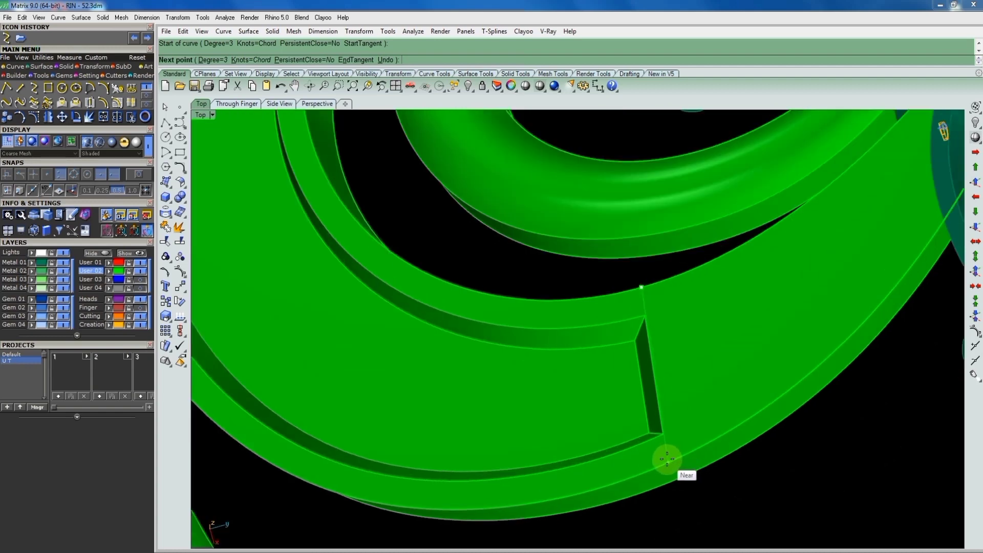
{"action": "left_click", "coordinate": [667, 458]}
{"action": "key", "text": "Return"}
{"action": "scroll", "coordinate": [668, 404], "scroll_direction": "down", "scroll_amount": 3}
{"action": "scroll", "coordinate": [646, 346], "scroll_direction": "up", "scroll_amount": 3}
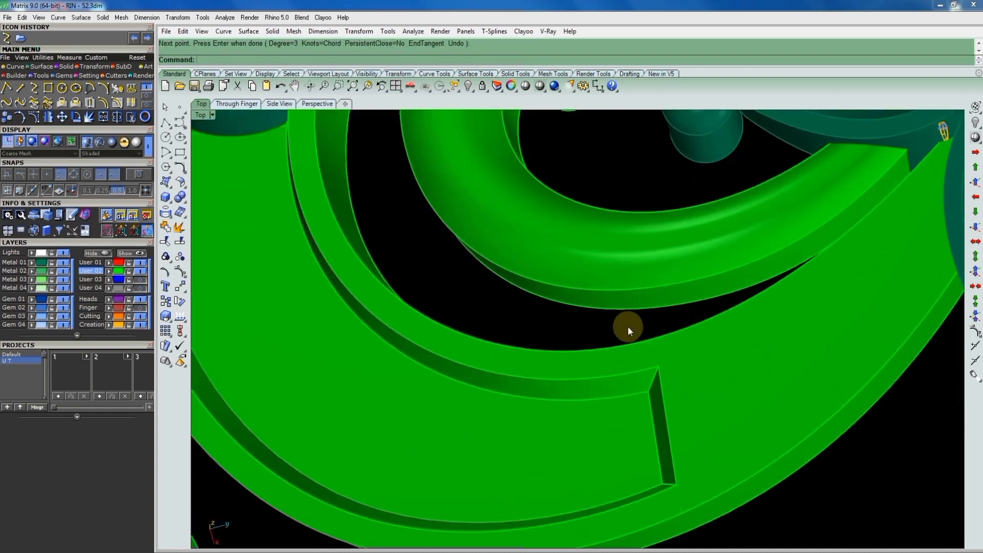
Show the curve's control points and lift its middle point to arch it
{"action": "left_click_drag", "start_coordinate": [628, 327], "coordinate": [718, 492]}
{"action": "scroll", "coordinate": [684, 472], "scroll_direction": "down", "scroll_amount": 3}
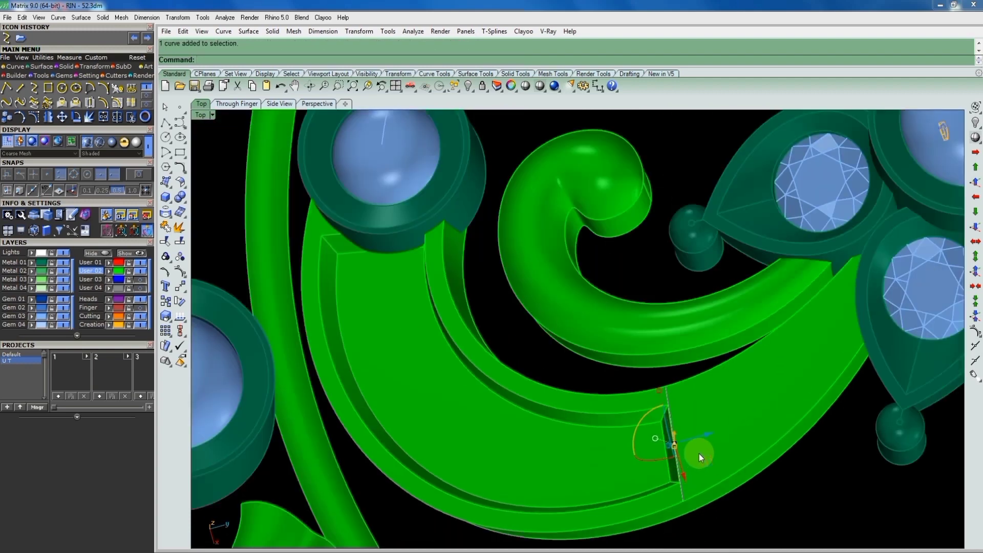
{"action": "key", "text": "F10"}
{"action": "scroll", "coordinate": [674, 453], "scroll_direction": "up", "scroll_amount": 3}
{"action": "left_click", "coordinate": [680, 474]}
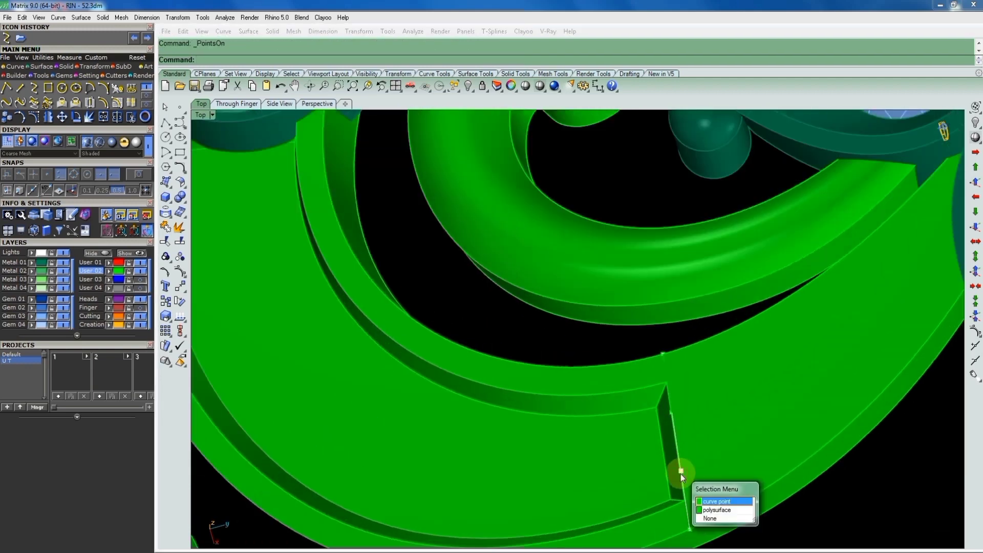
{"action": "left_click", "coordinate": [717, 502]}
{"action": "scroll", "coordinate": [802, 397], "scroll_direction": "down", "scroll_amount": 3}
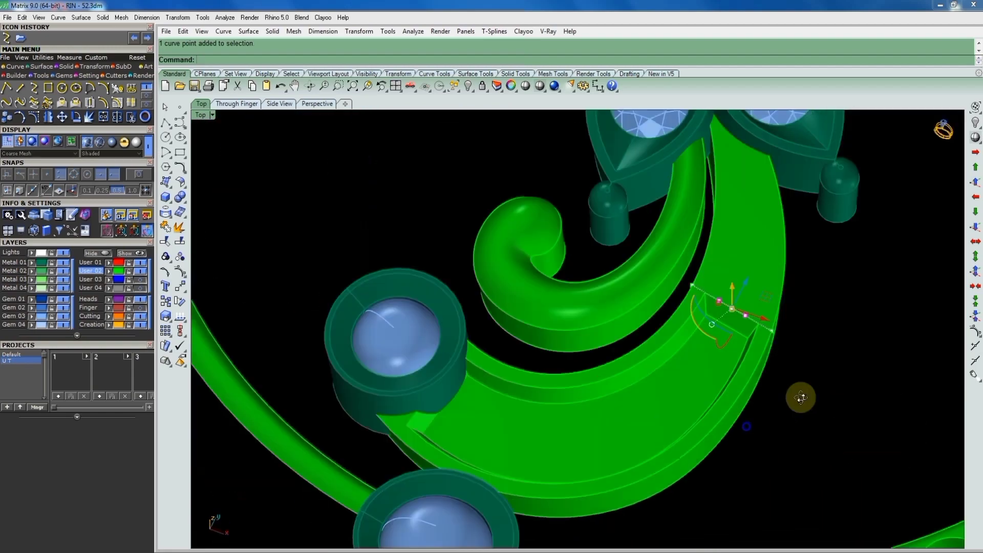
{"action": "mouse_move", "coordinate": [802, 397]}
{"action": "right_mouse_down"}
{"action": "mouse_move", "coordinate": [785, 315]}
{"action": "mouse_move", "coordinate": [712, 250]}
{"action": "right_mouse_up"}
{"action": "left_click_drag", "start_coordinate": [718, 251], "coordinate": [721, 204]}
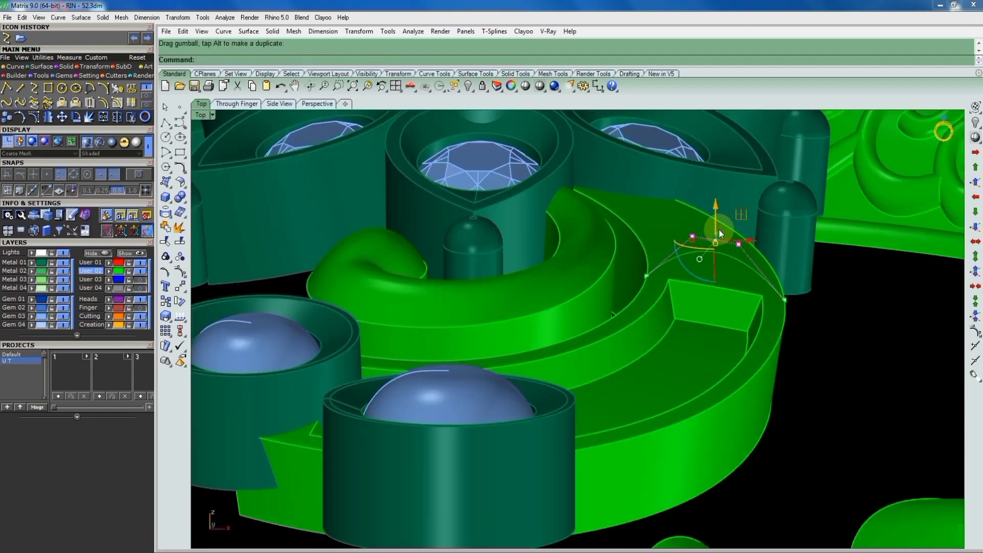
{"action": "scroll", "coordinate": [720, 230], "scroll_direction": "down", "scroll_amount": 2}
{"action": "key", "text": "ctrl+F1"}
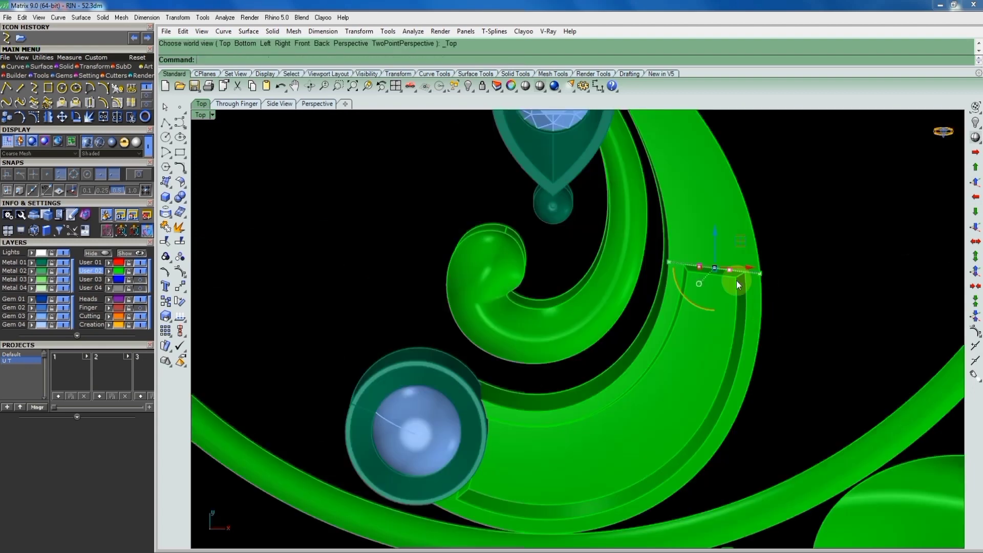
Move the curve's endpoints onto the band's outer and inner edges
{"action": "scroll", "coordinate": [728, 271], "scroll_direction": "up", "scroll_amount": 3}
{"action": "scroll", "coordinate": [715, 262], "scroll_direction": "up", "scroll_amount": 3}
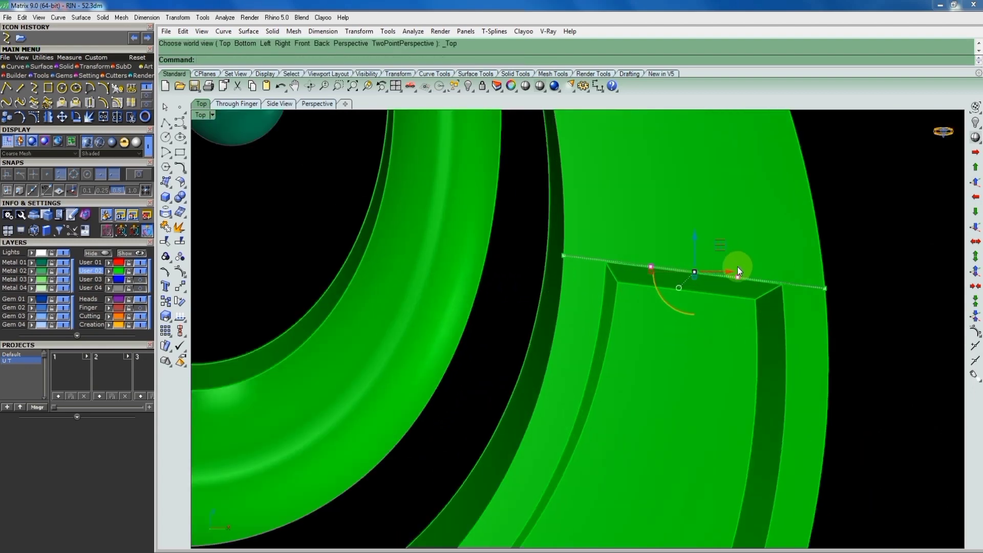
{"action": "scroll", "coordinate": [714, 274], "scroll_direction": "up", "scroll_amount": 2}
{"action": "mouse_move", "coordinate": [713, 274]}
{"action": "left_mouse_down"}
{"action": "mouse_move", "coordinate": [747, 260]}
{"action": "mouse_move", "coordinate": [733, 267]}
{"action": "left_mouse_up"}
{"action": "scroll", "coordinate": [608, 246], "scroll_direction": "down", "scroll_amount": 3}
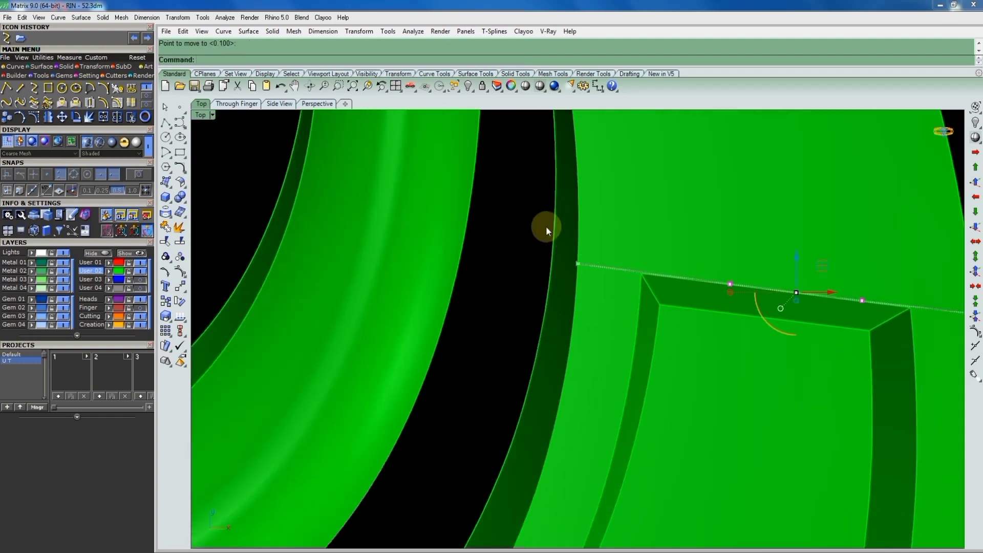
{"action": "scroll", "coordinate": [543, 226], "scroll_direction": "down", "scroll_amount": 1}
{"action": "left_click", "coordinate": [566, 253]}
{"action": "scroll", "coordinate": [566, 253], "scroll_direction": "up", "scroll_amount": 2}
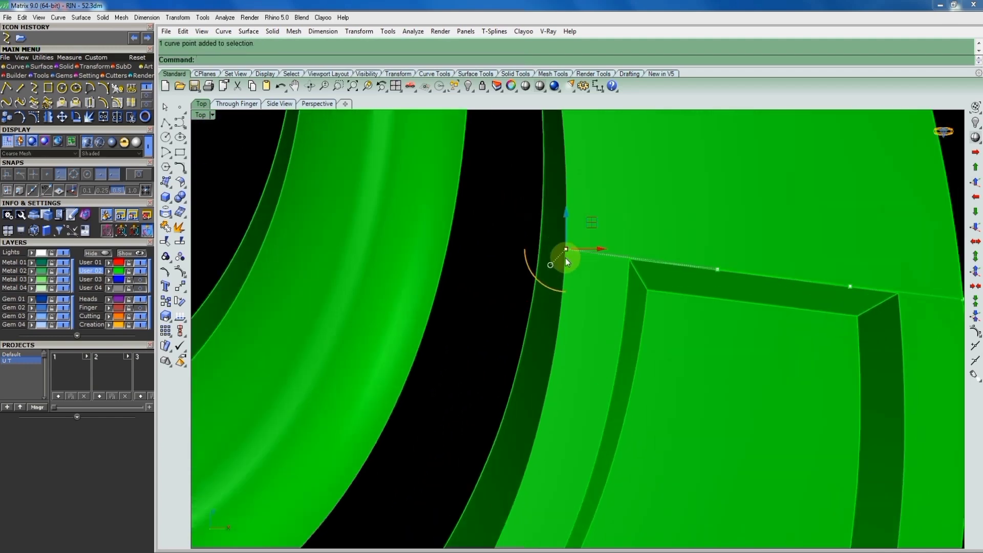
{"action": "type", "text": "m"}
{"action": "key", "text": "Return"}
{"action": "scroll", "coordinate": [565, 253], "scroll_direction": "up", "scroll_amount": 2}
{"action": "scroll", "coordinate": [566, 253], "scroll_direction": "up", "scroll_amount": 1}
{"action": "left_click", "coordinate": [566, 250]}
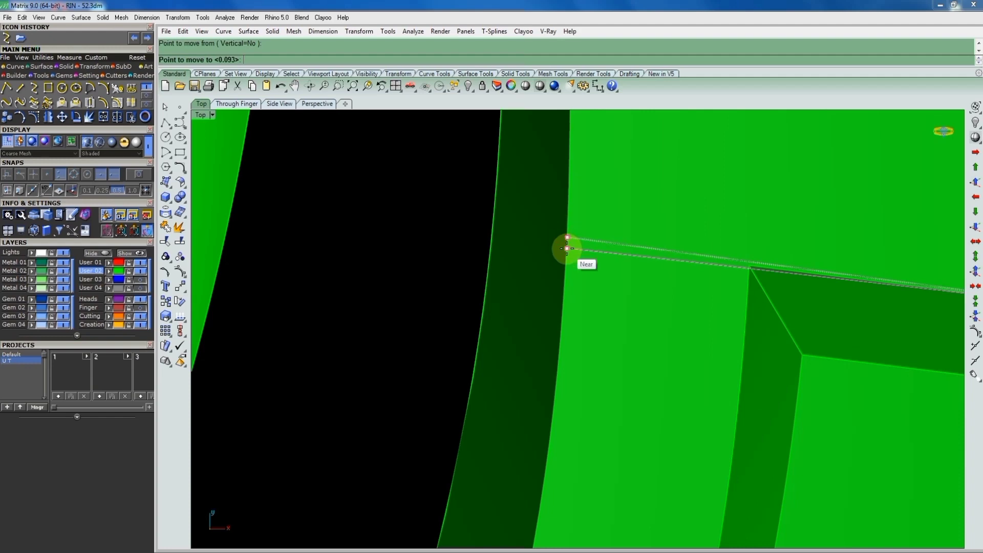
{"action": "scroll", "coordinate": [563, 269], "scroll_direction": "down", "scroll_amount": 2}
{"action": "scroll", "coordinate": [563, 278], "scroll_direction": "down", "scroll_amount": 2}
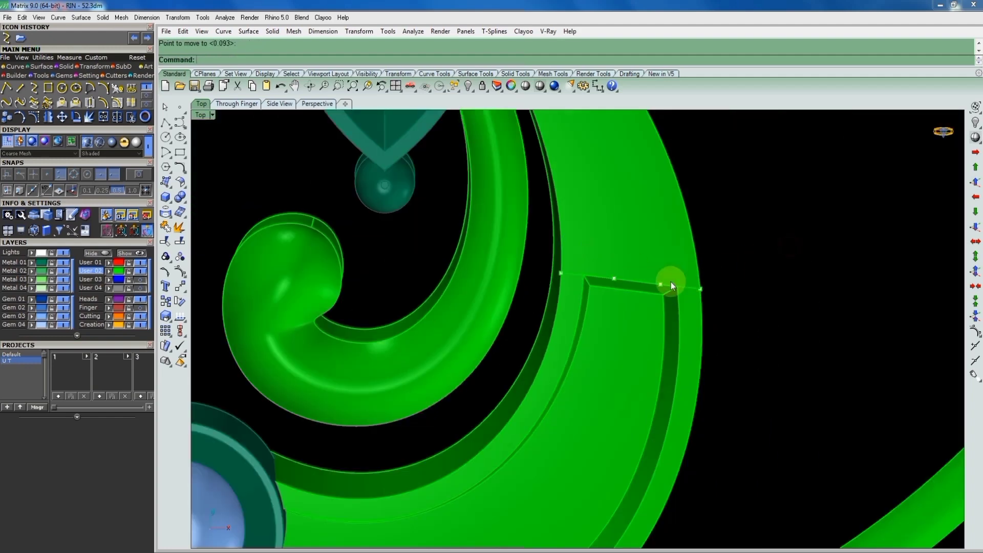
{"action": "scroll", "coordinate": [646, 290], "scroll_direction": "down", "scroll_amount": 3}
{"action": "scroll", "coordinate": [708, 286], "scroll_direction": "down", "scroll_amount": 1}
{"action": "scroll", "coordinate": [644, 263], "scroll_direction": "up", "scroll_amount": 1}
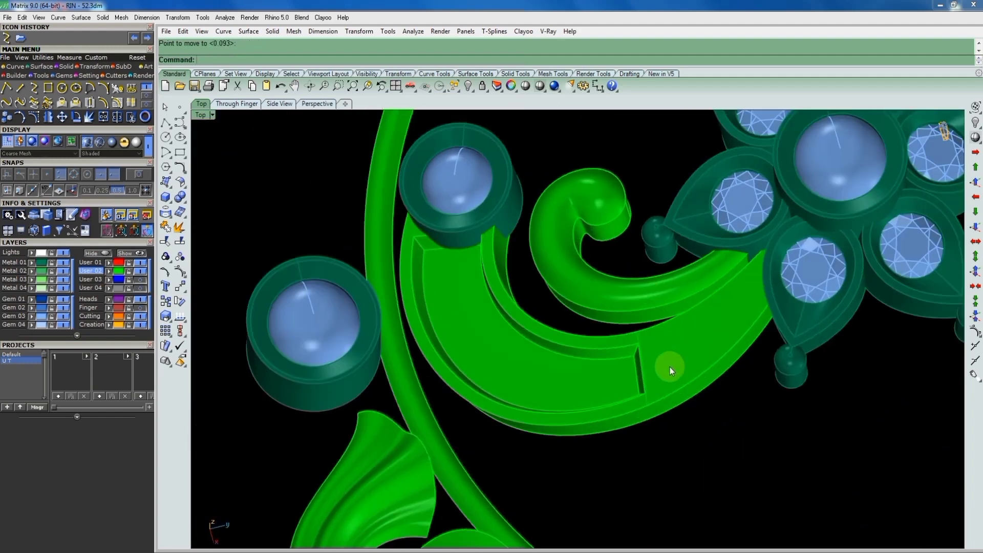
{"action": "left_click", "coordinate": [704, 377]}
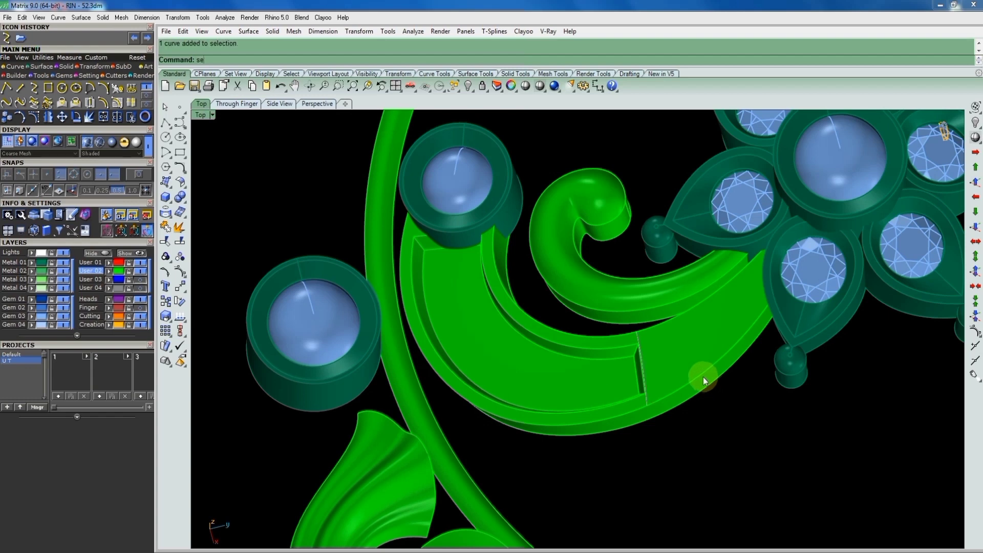
{"action": "left_click", "coordinate": [753, 446]}
{"action": "key", "text": "Return"}
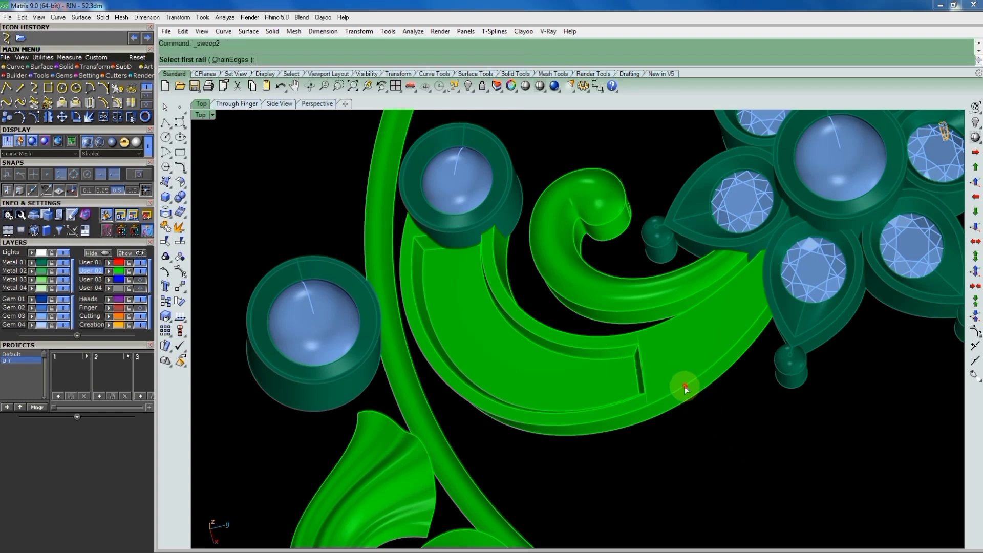
{"action": "left_click", "coordinate": [687, 391]}
{"action": "left_click", "coordinate": [668, 326]}
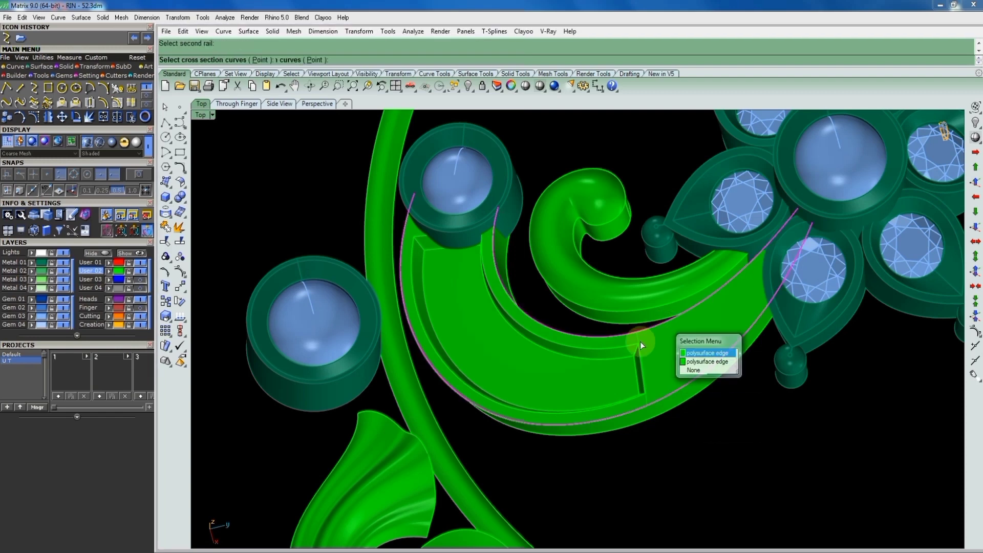
{"action": "key", "text": "Return"}
{"action": "key", "text": "Return"}
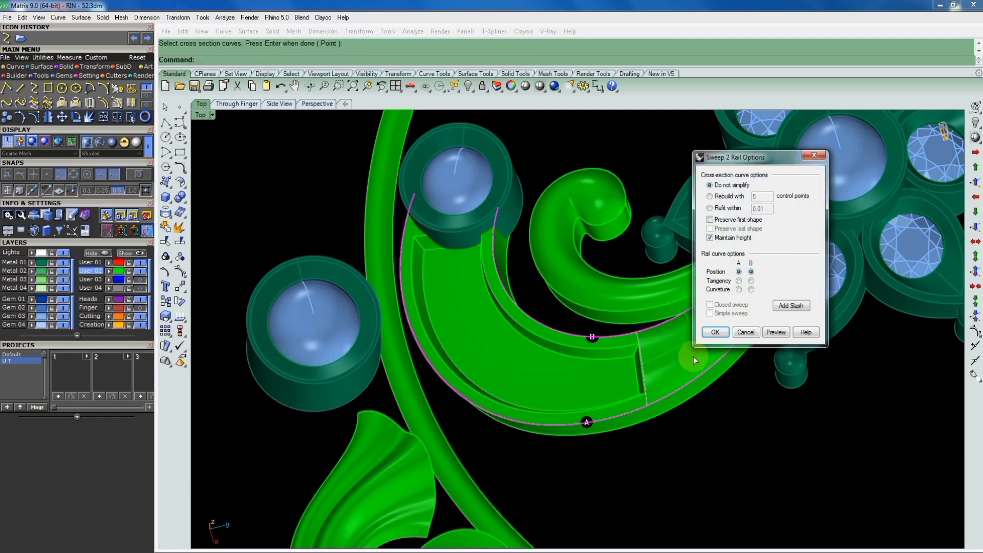
{"action": "key", "text": "Return"}
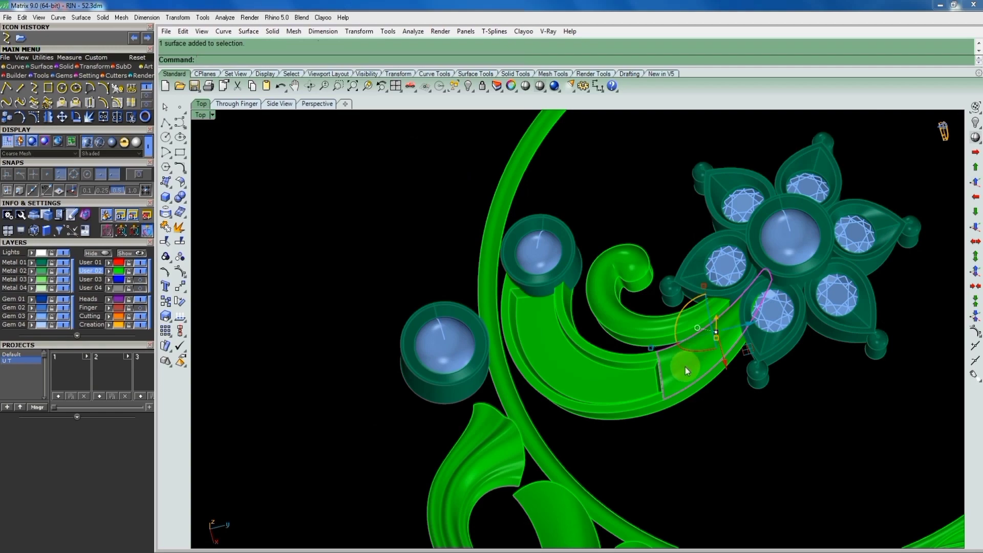
{"action": "scroll", "coordinate": [685, 367], "scroll_direction": "up", "scroll_amount": 2}
{"action": "scroll", "coordinate": [689, 364], "scroll_direction": "up", "scroll_amount": 2}
{"action": "scroll", "coordinate": [665, 364], "scroll_direction": "down", "scroll_amount": 1}
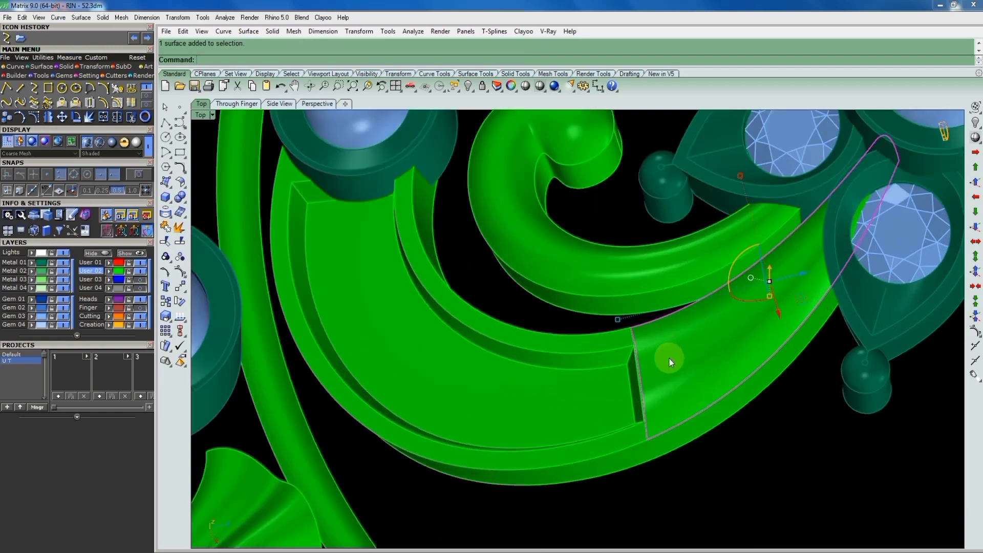
{"action": "scroll", "coordinate": [666, 353], "scroll_direction": "up", "scroll_amount": 3}
{"action": "scroll", "coordinate": [707, 309], "scroll_direction": "down", "scroll_amount": 2}
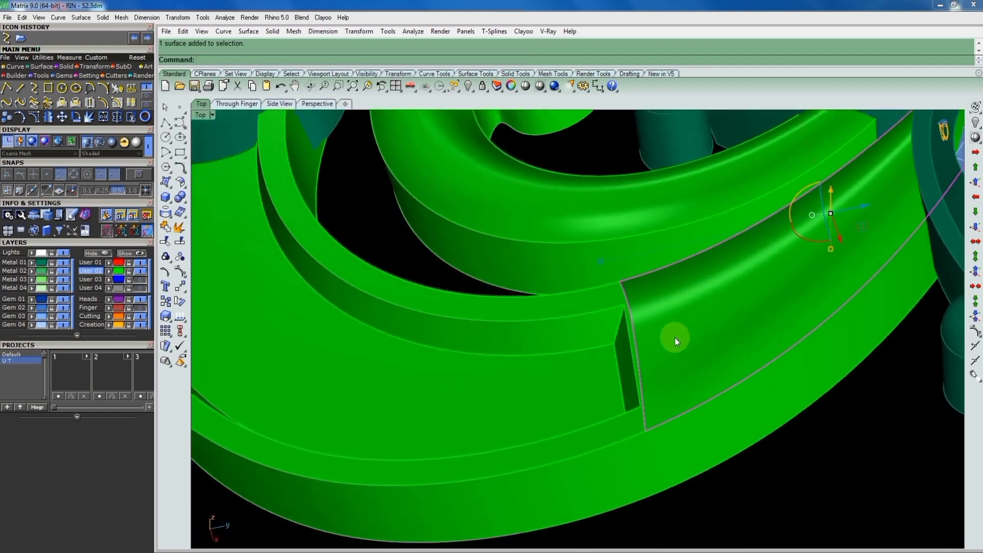
{"action": "scroll", "coordinate": [675, 337], "scroll_direction": "down", "scroll_amount": 1}
{"action": "scroll", "coordinate": [664, 343], "scroll_direction": "up", "scroll_amount": 2}
{"action": "scroll", "coordinate": [699, 317], "scroll_direction": "down", "scroll_amount": 1}
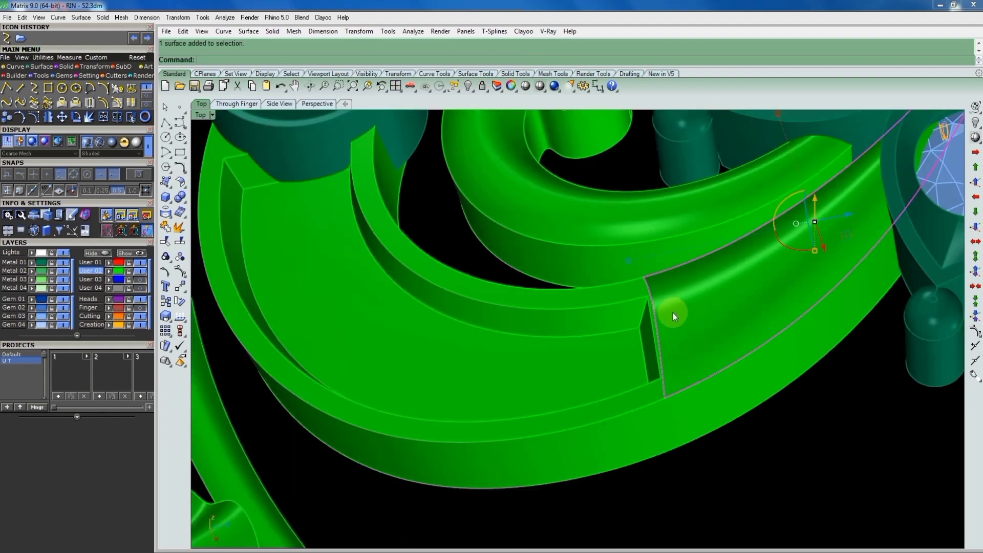
{"action": "scroll", "coordinate": [640, 297], "scroll_direction": "down", "scroll_amount": 3}
{"action": "scroll", "coordinate": [669, 347], "scroll_direction": "up", "scroll_amount": 3}
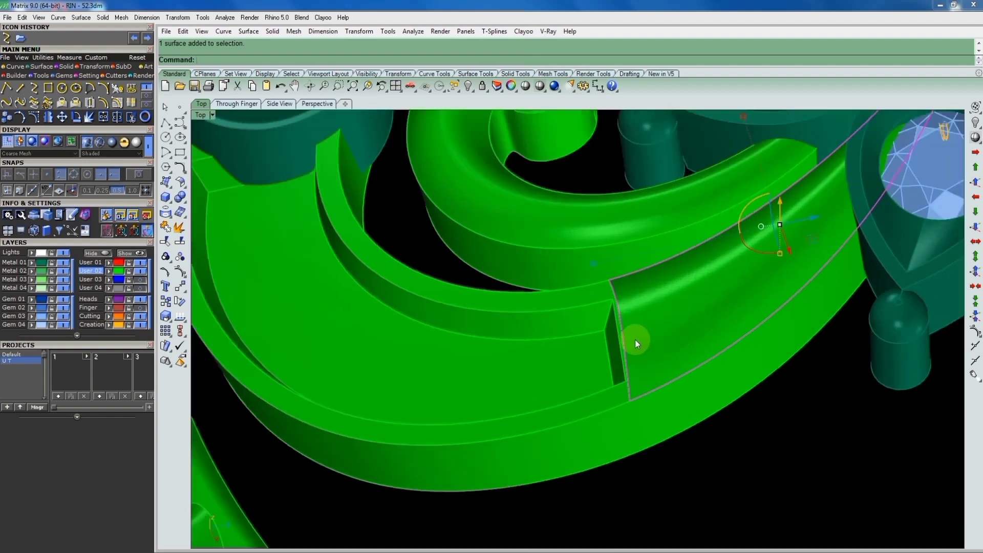
{"action": "scroll", "coordinate": [635, 340], "scroll_direction": "down", "scroll_amount": 1}
{"action": "scroll", "coordinate": [637, 289], "scroll_direction": "up", "scroll_amount": 2}
{"action": "scroll", "coordinate": [613, 287], "scroll_direction": "down", "scroll_amount": 1}
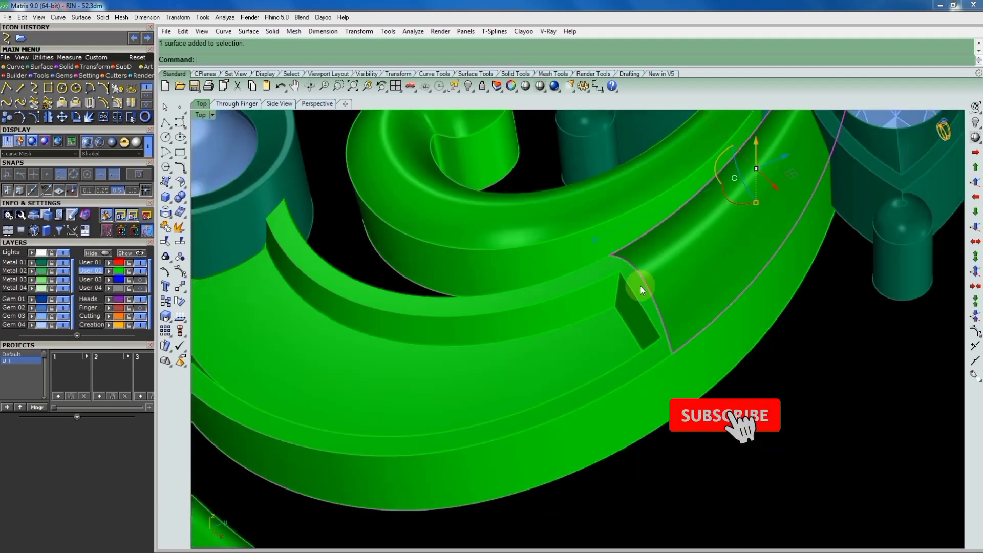
{"action": "scroll", "coordinate": [639, 276], "scroll_direction": "up", "scroll_amount": 2}
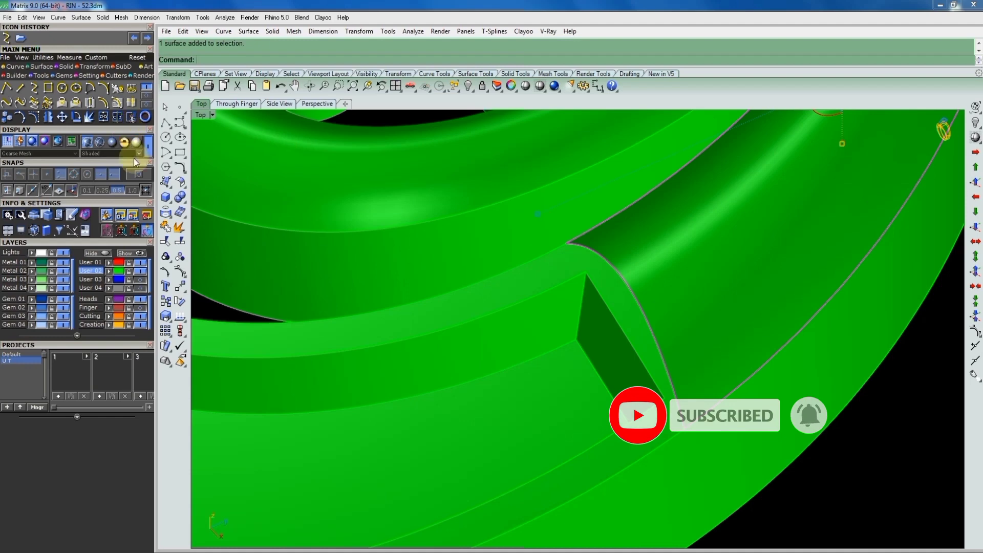
Draw a straight line across the scroll's open cut end
{"action": "left_click", "coordinate": [165, 121]}
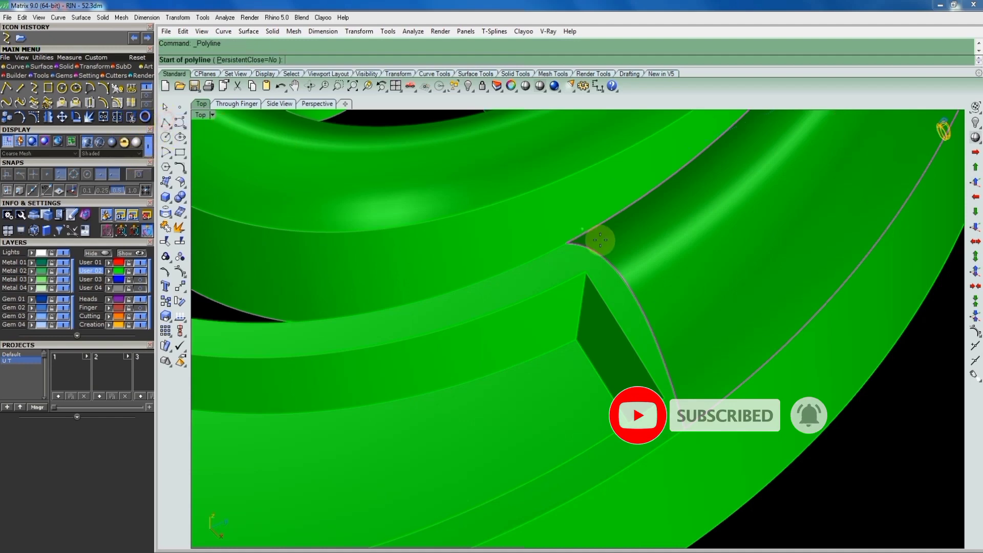
{"action": "left_click", "coordinate": [563, 245]}
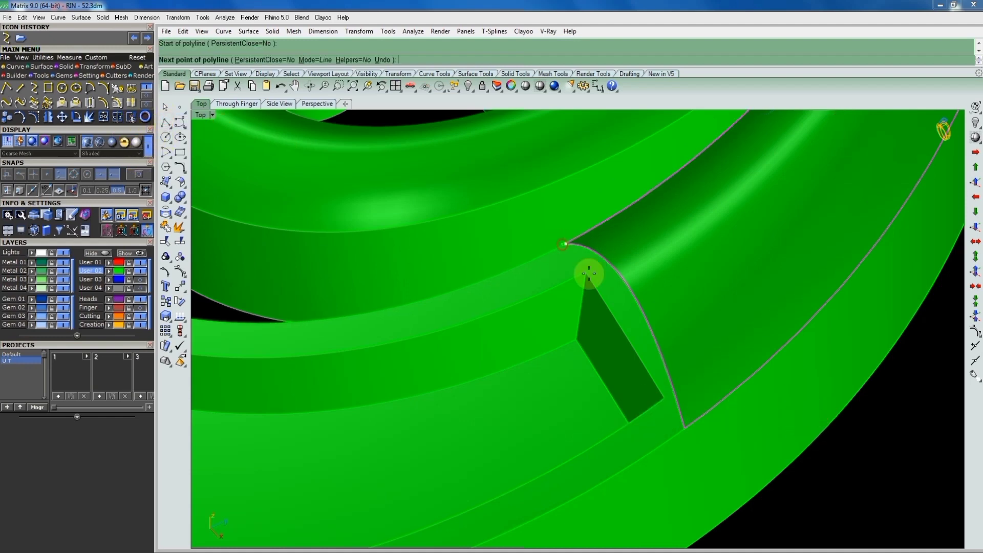
{"action": "left_click", "coordinate": [684, 427]}
{"action": "key", "text": "Return"}
Sweep2 a surface using the outer and upper cut edges as rails
{"action": "right_click", "coordinate": [874, 461]}
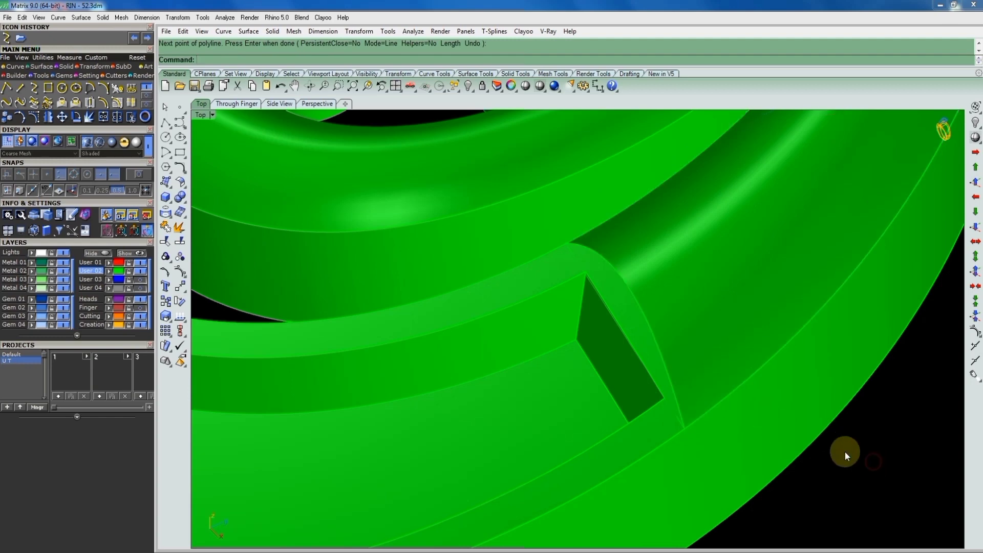
{"action": "type", "text": "Sweep2"}
{"action": "key", "text": "Return"}
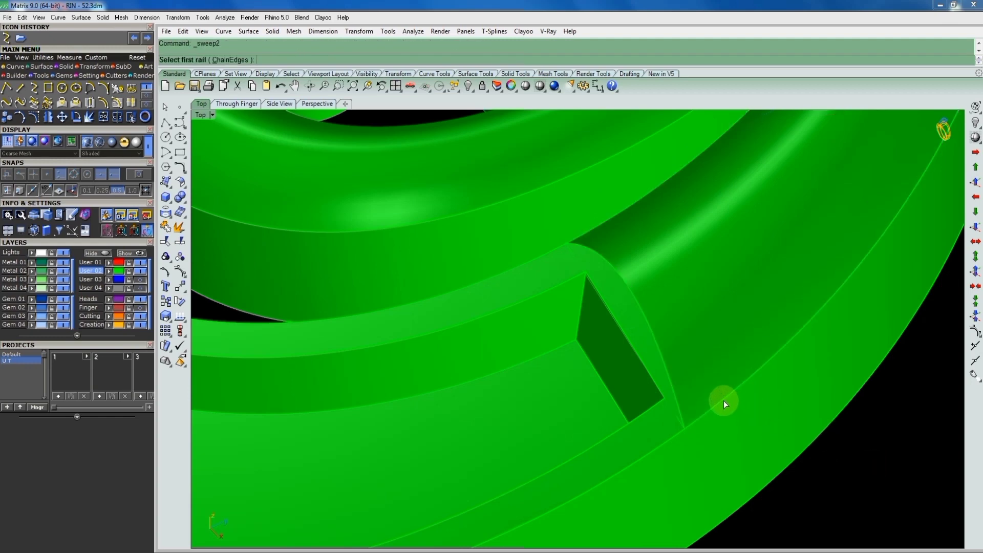
{"action": "left_click", "coordinate": [723, 400]}
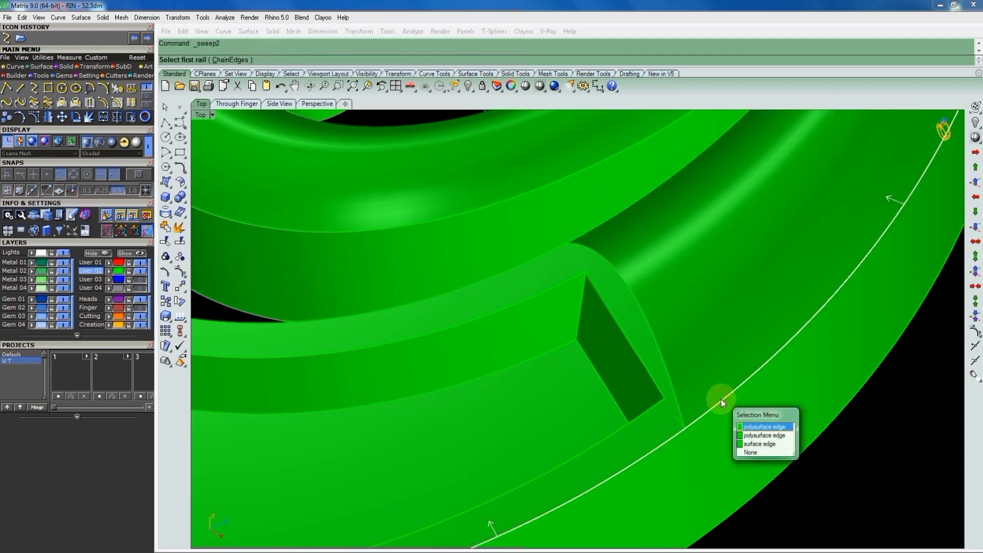
{"action": "left_click", "coordinate": [750, 444]}
{"action": "left_click", "coordinate": [616, 220]}
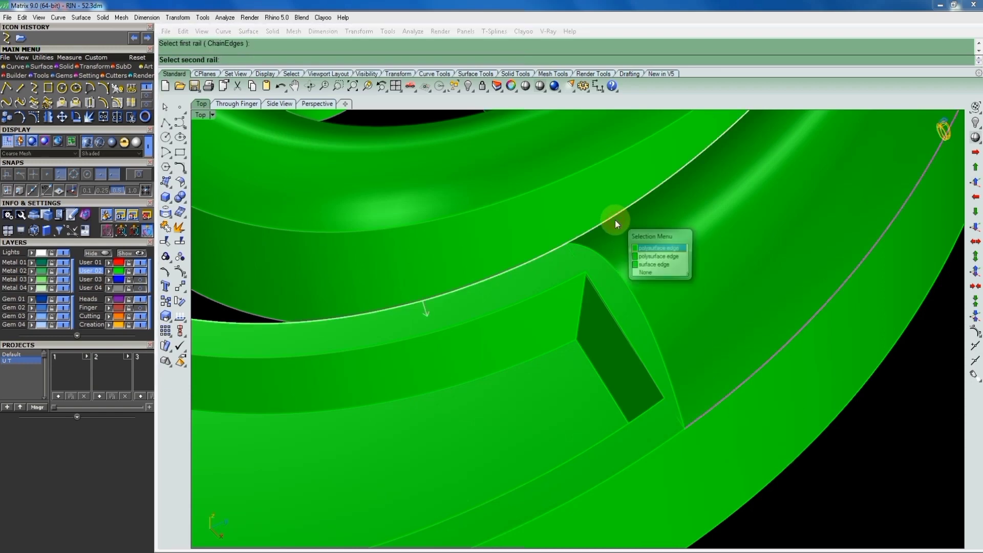
{"action": "left_click", "coordinate": [644, 257]}
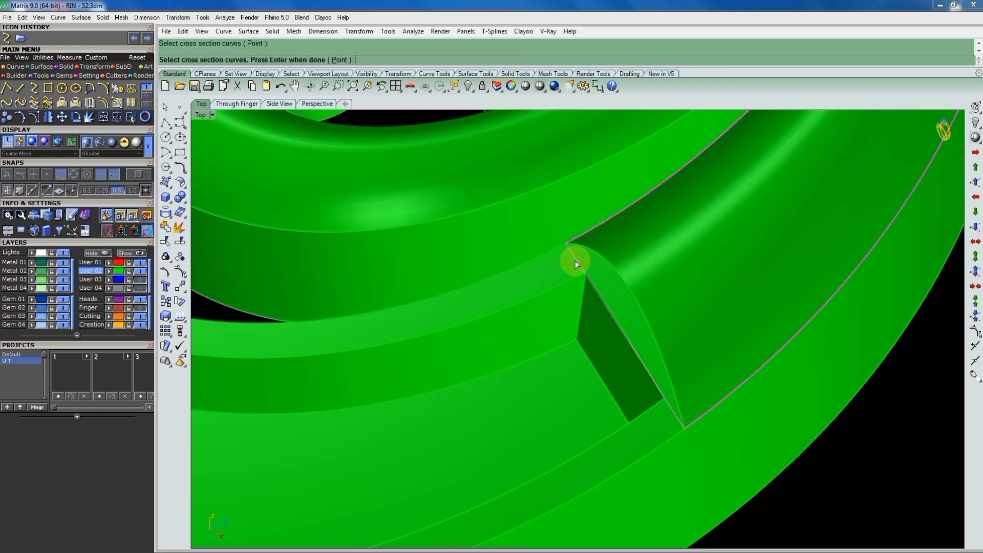
{"action": "key", "text": "Return"}
{"action": "key", "text": "Return"}
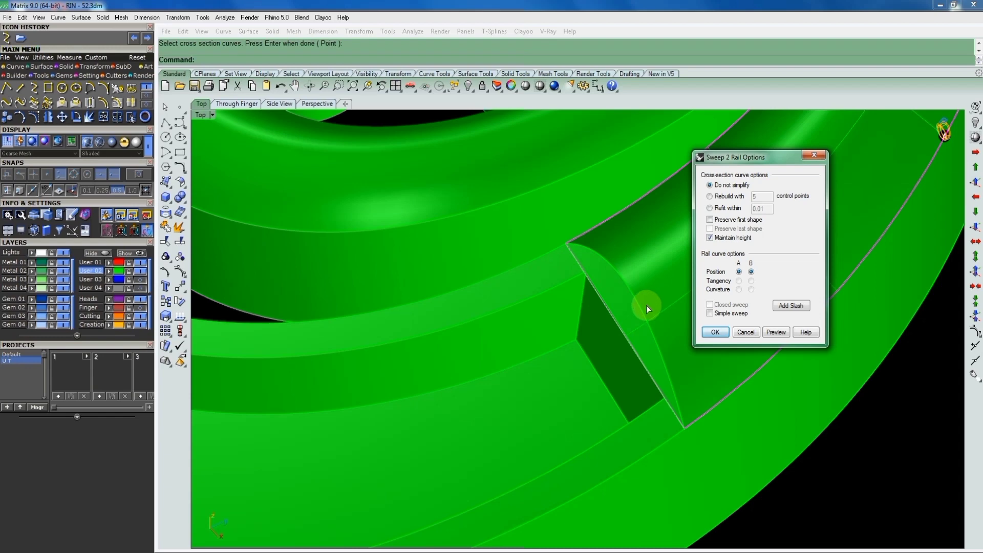
{"action": "left_click", "coordinate": [611, 287]}
Check the patch from left and top views and try capping it
{"action": "key", "text": "Escape"}
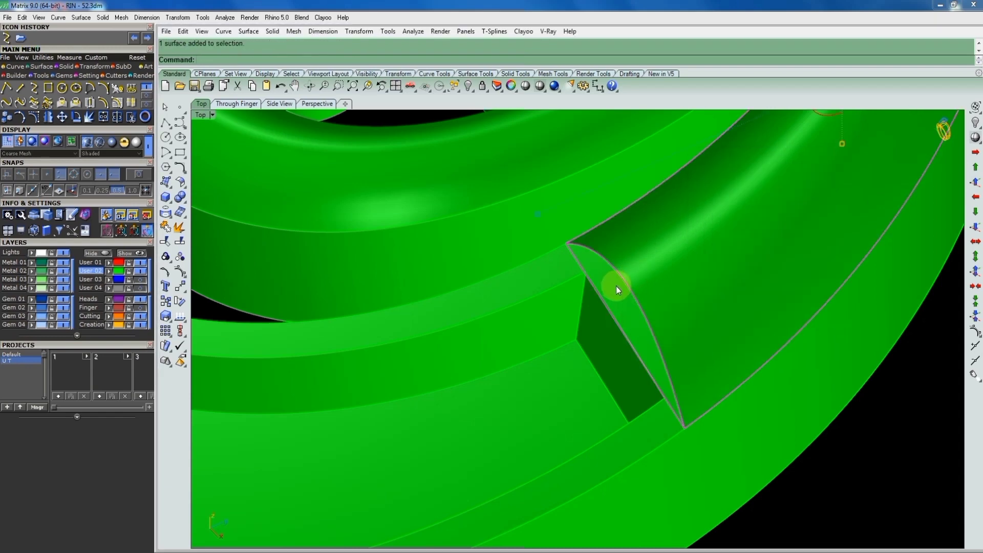
{"action": "key", "text": "ctrl+F3"}
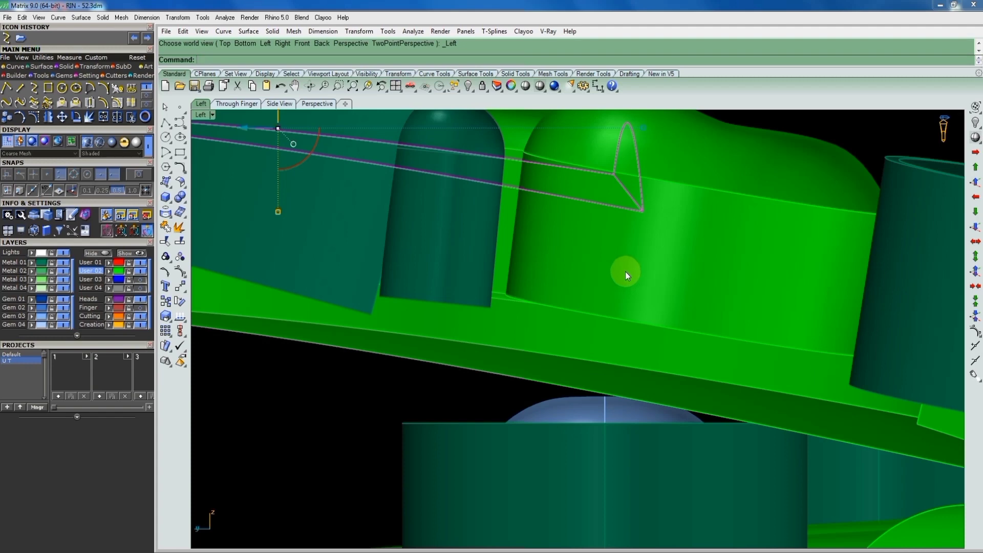
{"action": "key", "text": "ctrl+F1"}
{"action": "type", "text": "Ca"}
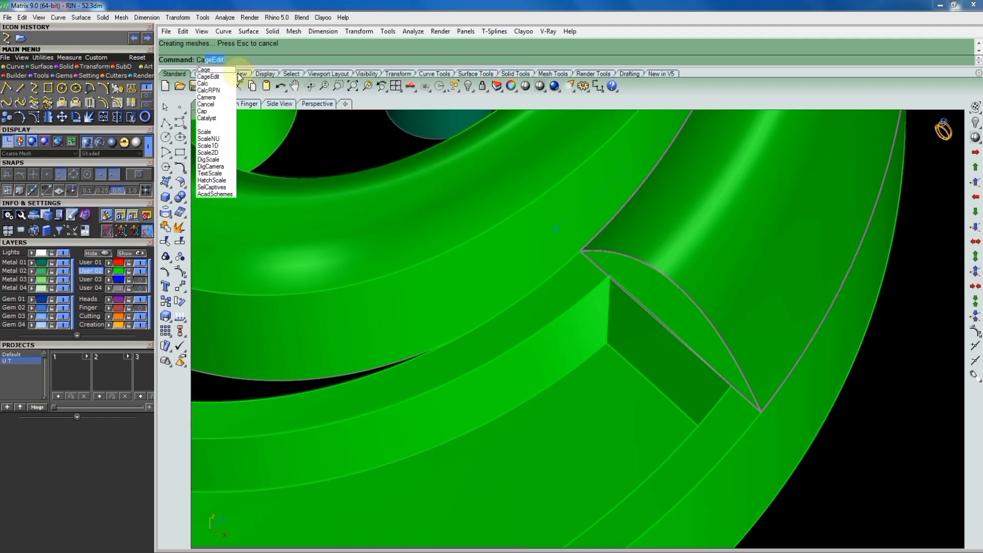
{"action": "left_click", "coordinate": [211, 111]}
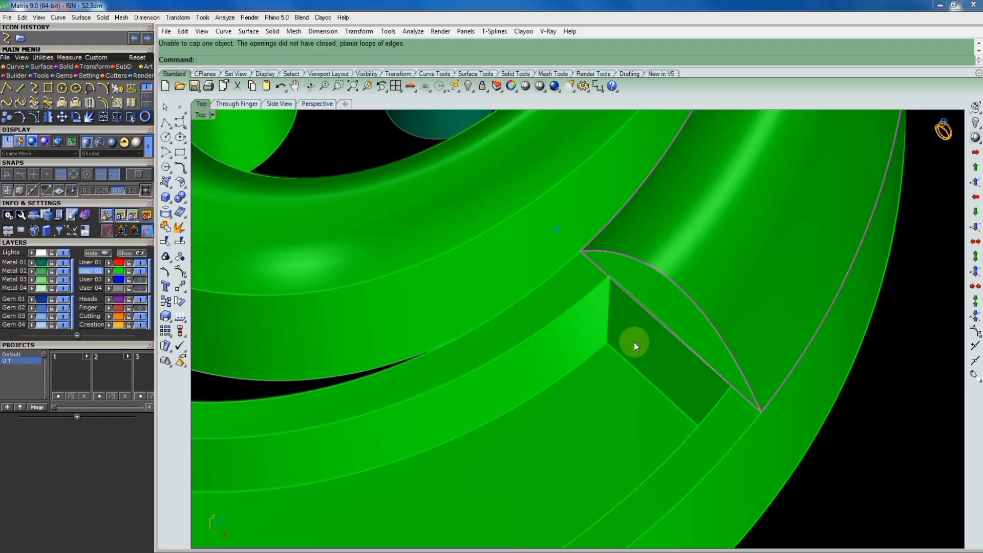
Duplicate the new swept surface's border edges as curves
{"action": "mouse_move", "coordinate": [668, 336]}
{"action": "right_mouse_down"}
{"action": "mouse_move", "coordinate": [671, 309]}
{"action": "mouse_move", "coordinate": [726, 248]}
{"action": "mouse_move", "coordinate": [711, 301]}
{"action": "right_mouse_up"}
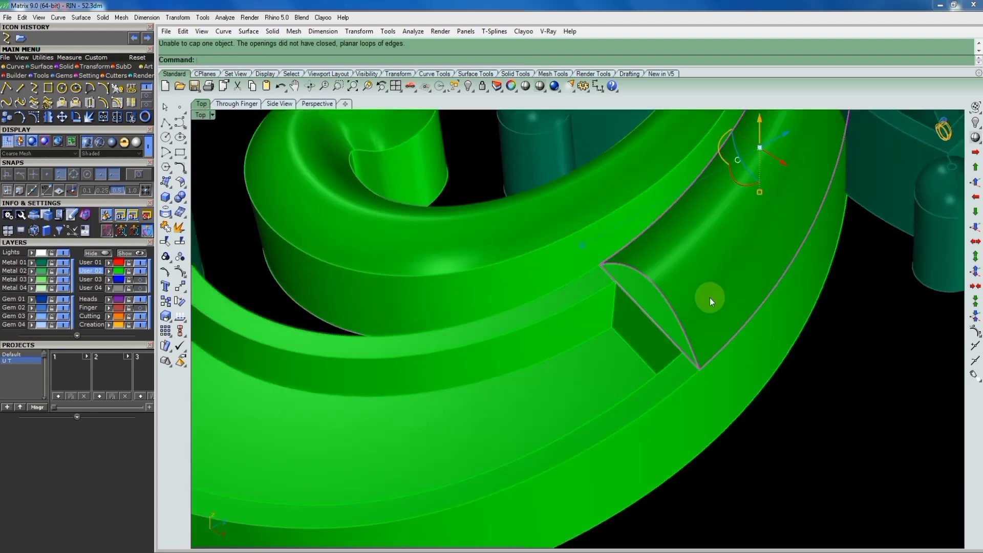
{"action": "left_click", "coordinate": [165, 212]}
{"action": "left_click", "coordinate": [225, 218]}
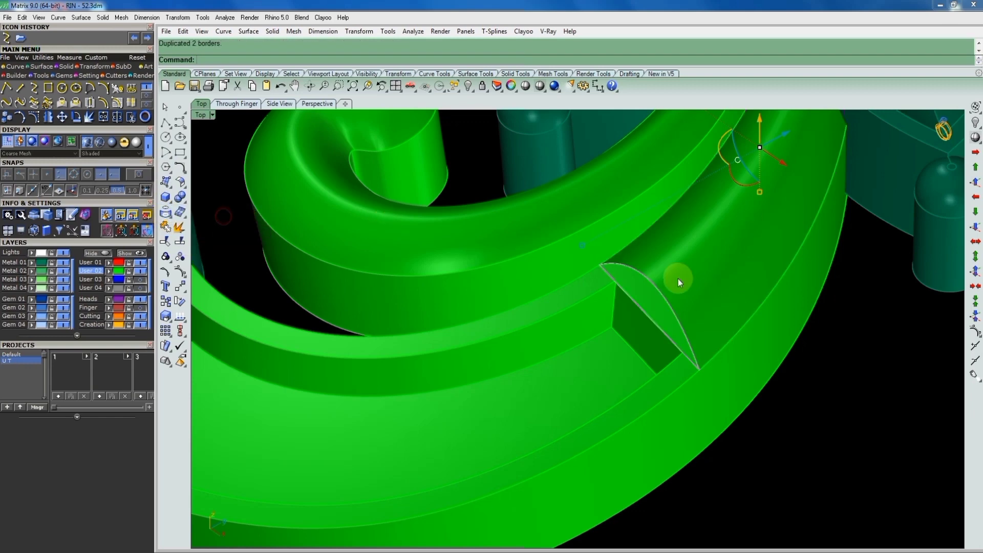
Delete one of the duplicated border curves
{"action": "scroll", "coordinate": [701, 308], "scroll_direction": "down", "scroll_amount": 5}
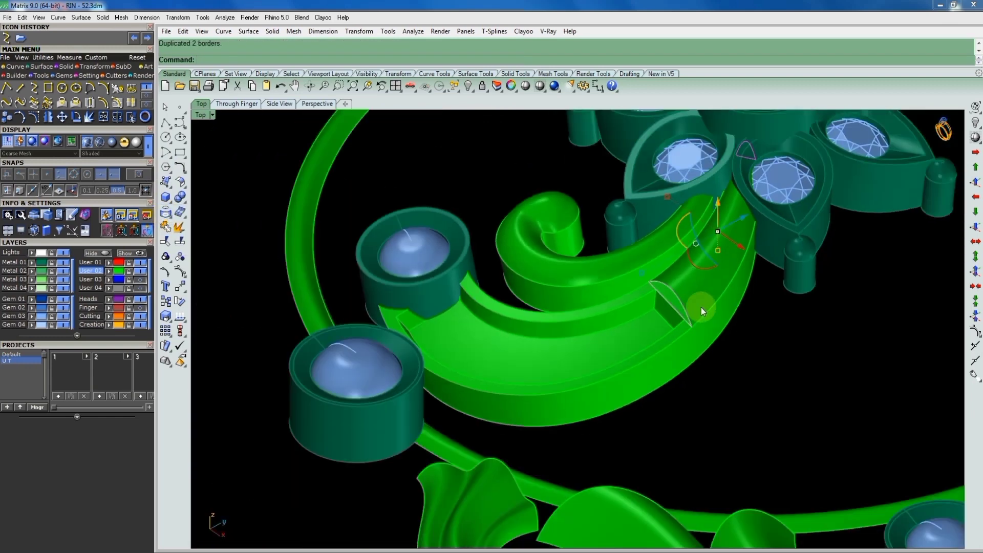
{"action": "left_click_drag", "start_coordinate": [586, 181], "coordinate": [835, 134], "text": "ctrl"}
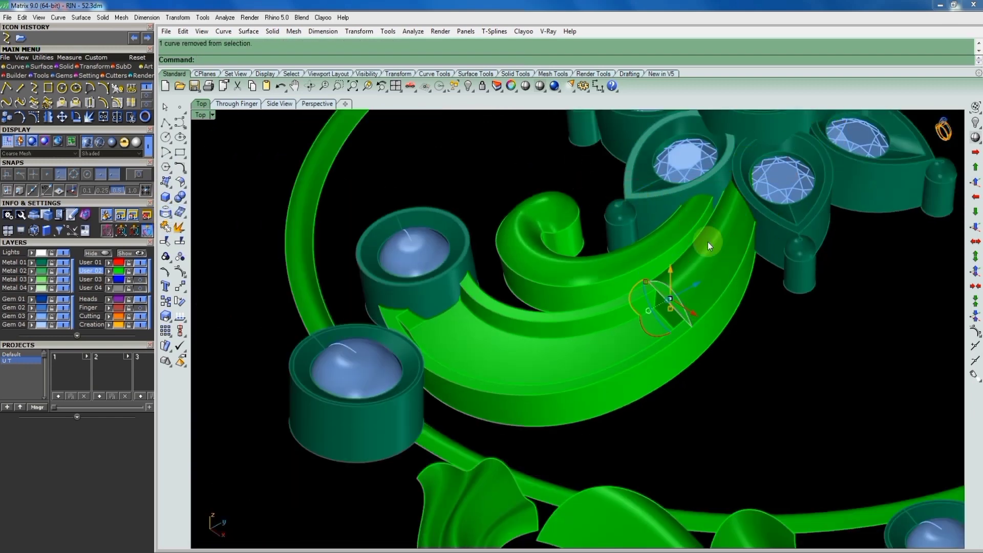
{"action": "scroll", "coordinate": [687, 300], "scroll_direction": "up", "scroll_amount": 3}
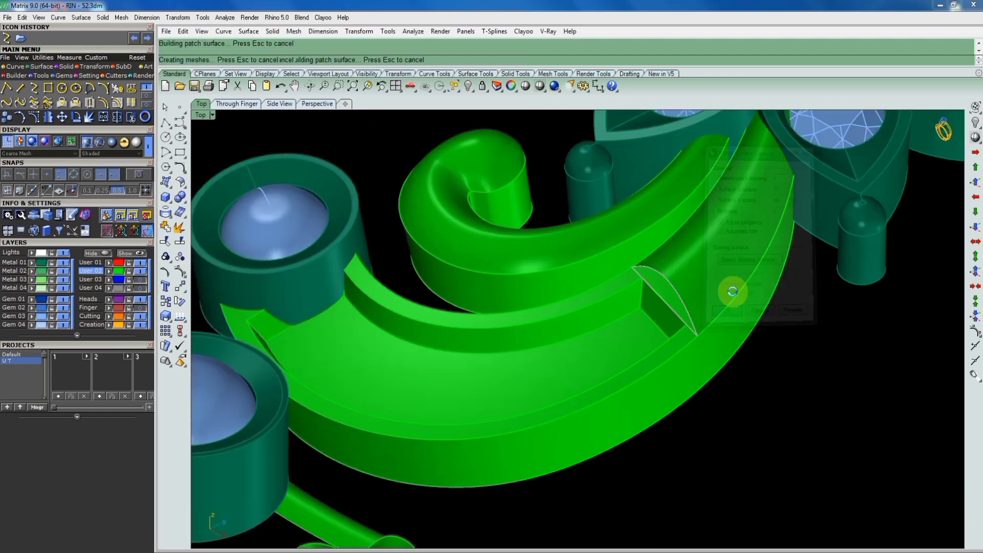
{"action": "key", "text": "Delete"}
Delete the construction curves around the gem settings, keeping those near the flower medallion
{"action": "scroll", "coordinate": [721, 303], "scroll_direction": "down", "scroll_amount": 3}
{"action": "scroll", "coordinate": [712, 266], "scroll_direction": "up", "scroll_amount": 3}
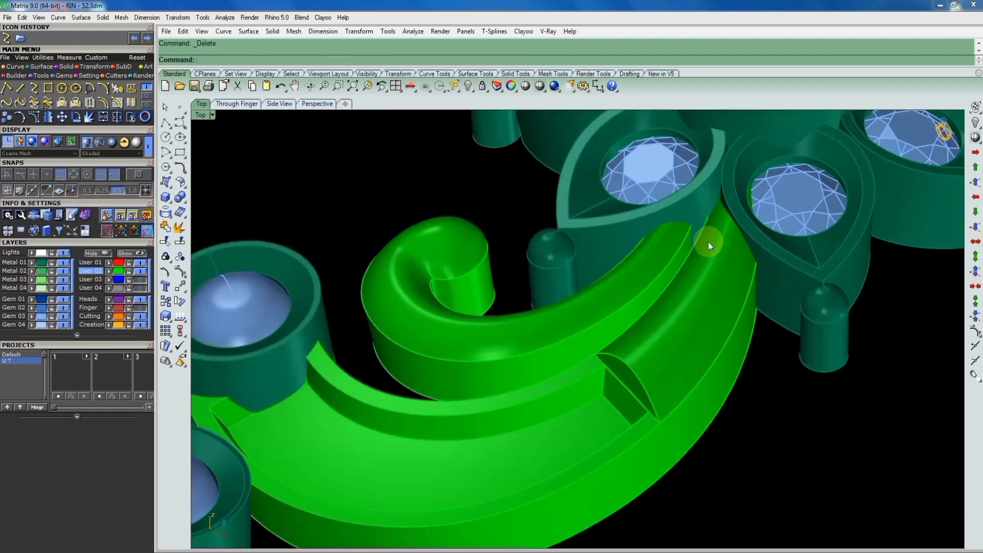
{"action": "scroll", "coordinate": [651, 246], "scroll_direction": "up", "scroll_amount": 2}
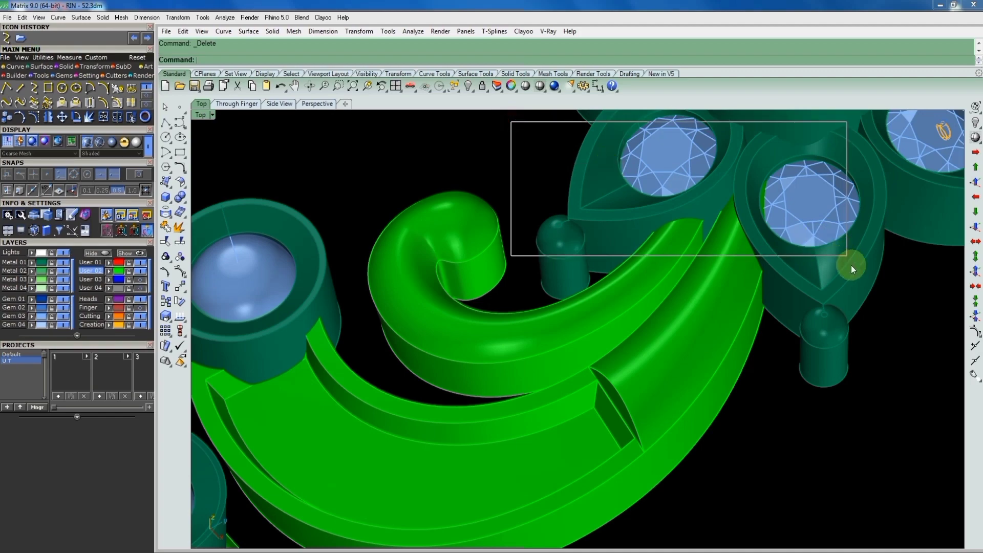
{"action": "left_click_drag", "start_coordinate": [529, 133], "coordinate": [852, 282]}
{"action": "scroll", "coordinate": [776, 164], "scroll_direction": "up", "scroll_amount": 2}
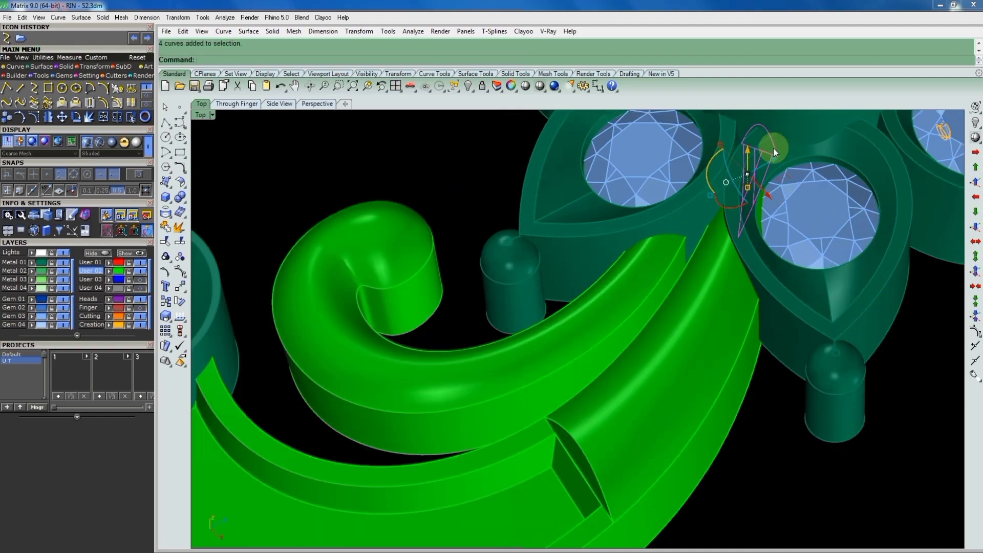
{"action": "scroll", "coordinate": [681, 261], "scroll_direction": "down", "scroll_amount": 2}
{"action": "scroll", "coordinate": [800, 259], "scroll_direction": "down", "scroll_amount": 2}
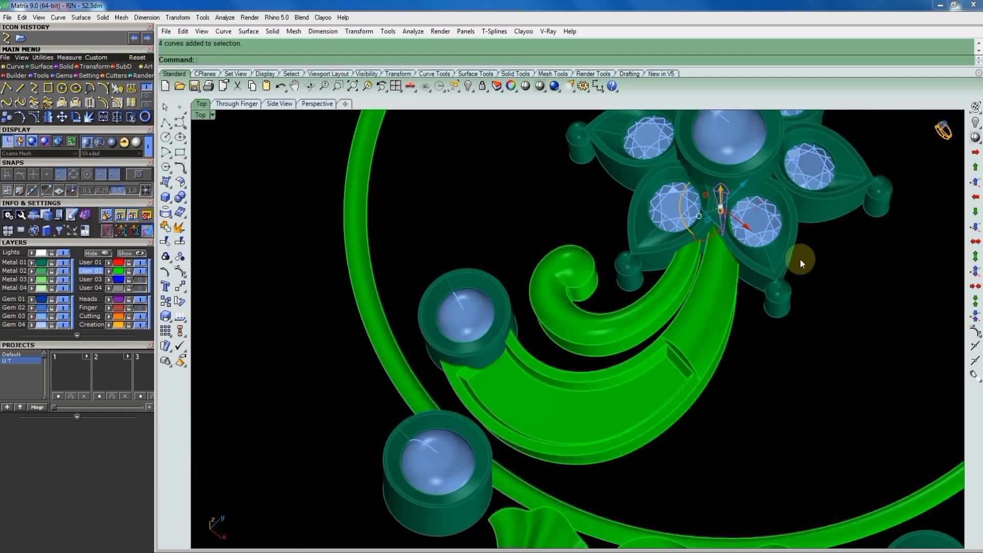
{"action": "scroll", "coordinate": [830, 242], "scroll_direction": "up", "scroll_amount": 2}
{"action": "scroll", "coordinate": [847, 246], "scroll_direction": "up", "scroll_amount": 2}
{"action": "left_click_drag", "start_coordinate": [484, 308], "coordinate": [484, 308], "text": "ctrl"}
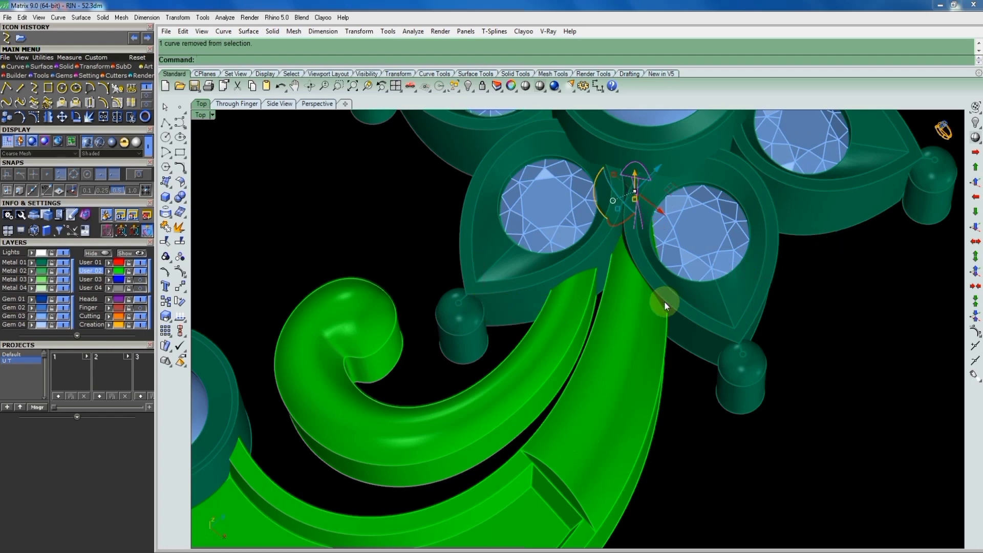
{"action": "scroll", "coordinate": [665, 301], "scroll_direction": "down", "scroll_amount": 2}
{"action": "scroll", "coordinate": [746, 296], "scroll_direction": "up", "scroll_amount": 1}
{"action": "left_click_drag", "start_coordinate": [789, 229], "coordinate": [661, 244]}
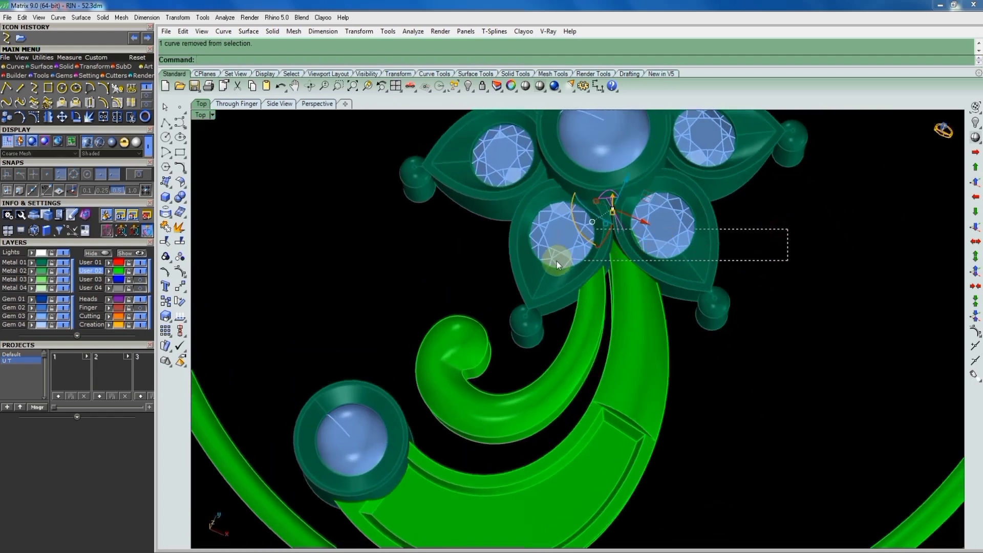
{"action": "left_click_drag", "start_coordinate": [558, 262], "coordinate": [558, 263], "text": "ctrl"}
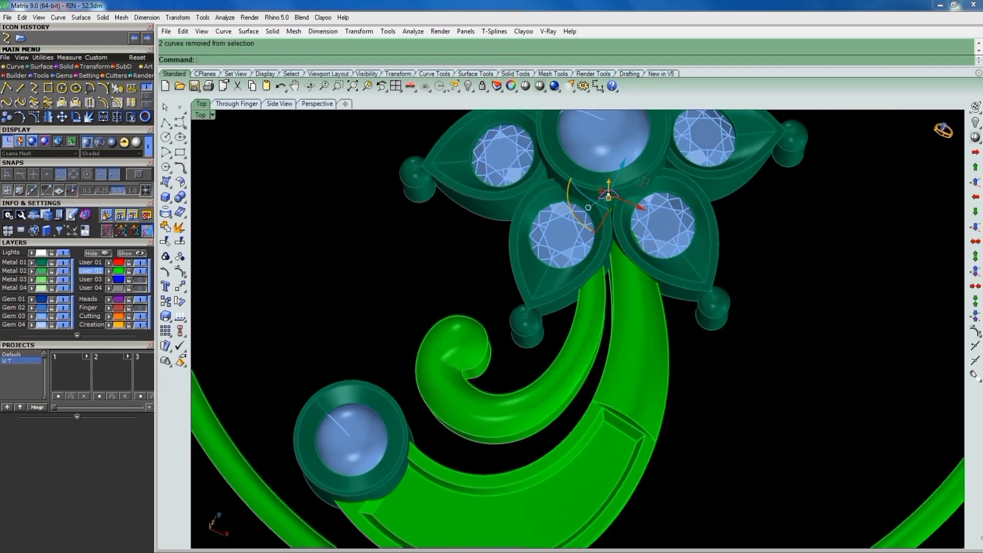
{"action": "right_click", "coordinate": [731, 366]}
{"action": "key", "text": "Delete"}
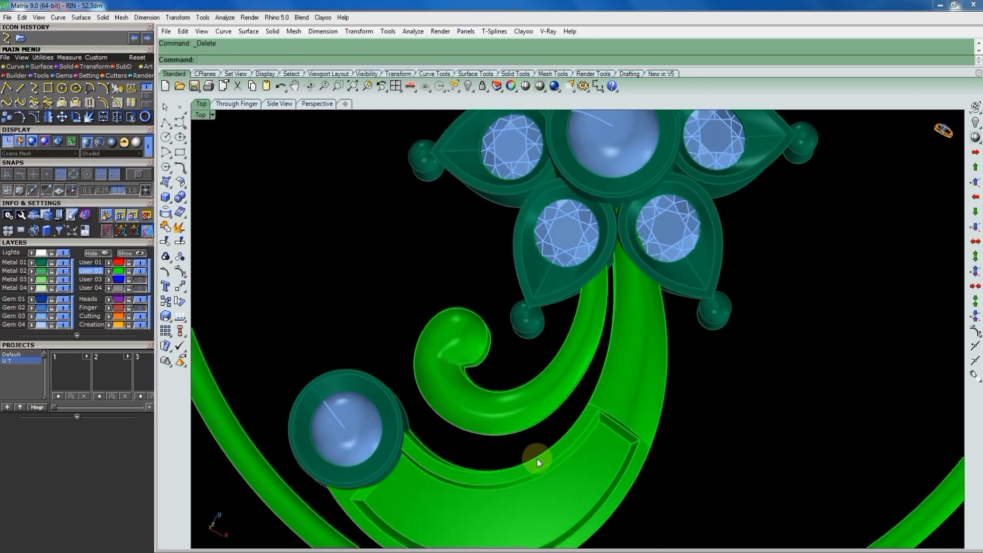
Delete the curves lying across the scroll band, leaving the band itself
{"action": "left_click_drag", "start_coordinate": [500, 458], "coordinate": [725, 410]}
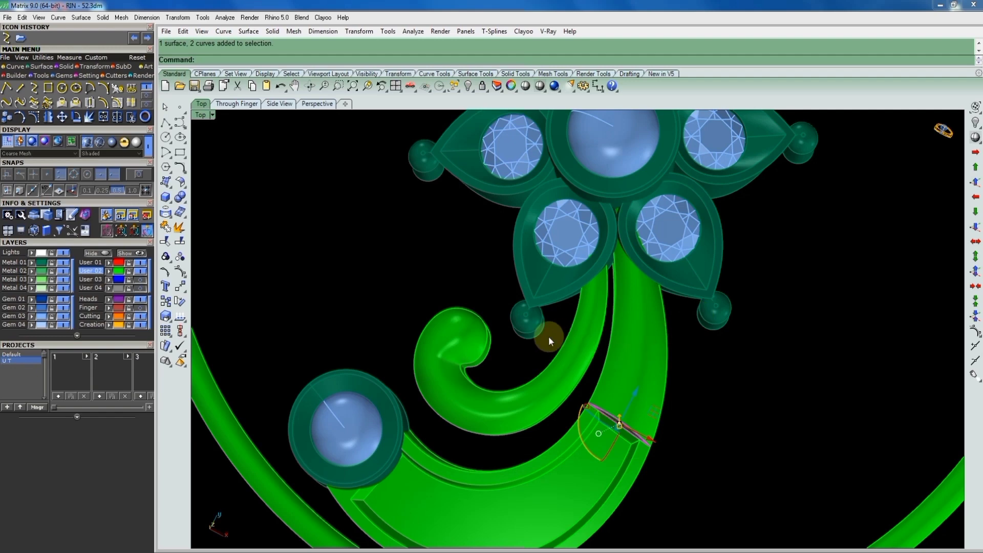
{"action": "left_click_drag", "start_coordinate": [542, 346], "coordinate": [665, 168]}
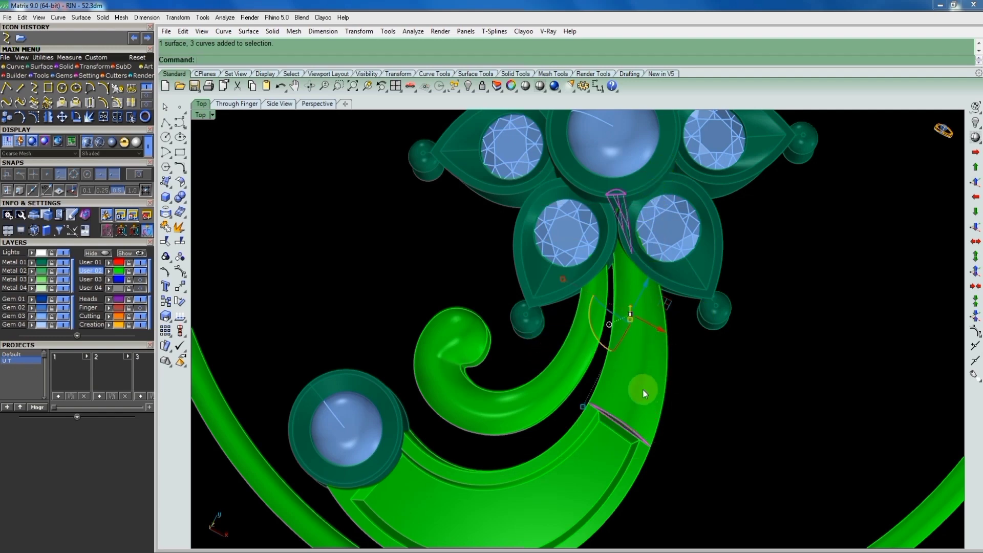
{"action": "left_click", "coordinate": [661, 364], "text": "ctrl"}
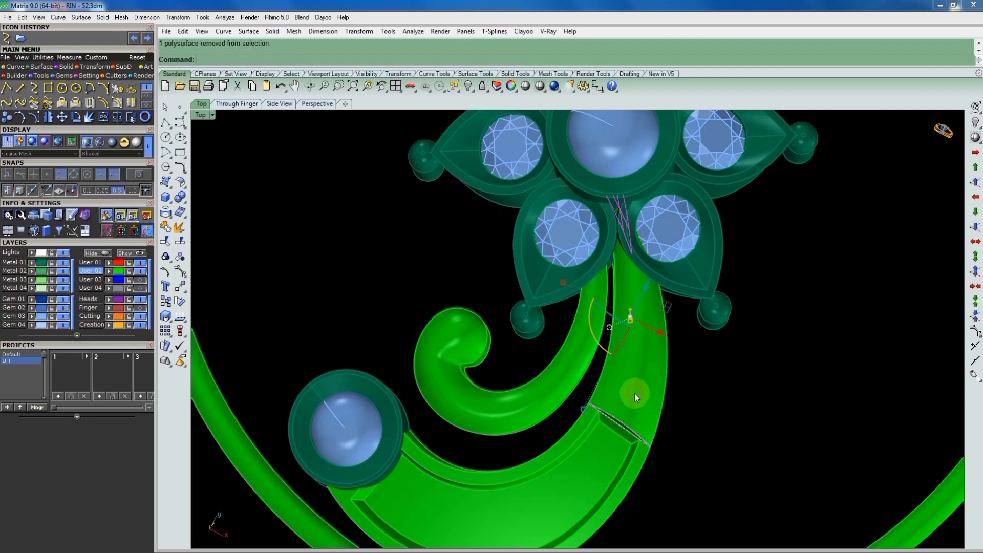
{"action": "key", "text": "Delete"}
{"action": "mouse_move", "coordinate": [649, 382]}
{"action": "right_mouse_down"}
{"action": "mouse_move", "coordinate": [694, 360]}
{"action": "mouse_move", "coordinate": [651, 386]}
{"action": "right_mouse_up"}
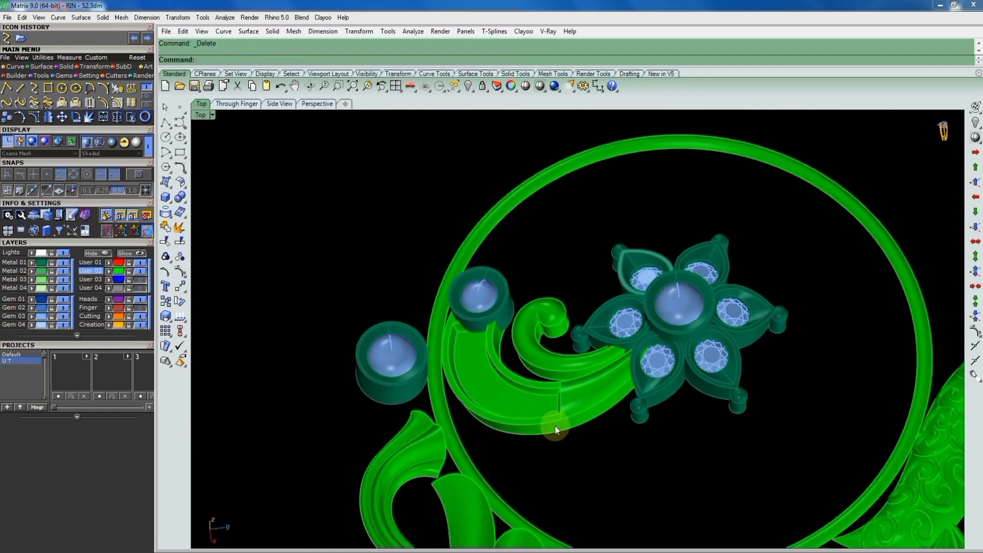
{"action": "mouse_move", "coordinate": [554, 425]}
{"action": "right_mouse_down"}
{"action": "mouse_move", "coordinate": [547, 437]}
{"action": "mouse_move", "coordinate": [623, 435]}
{"action": "mouse_move", "coordinate": [576, 370]}
{"action": "mouse_move", "coordinate": [598, 377]}
{"action": "right_mouse_up"}
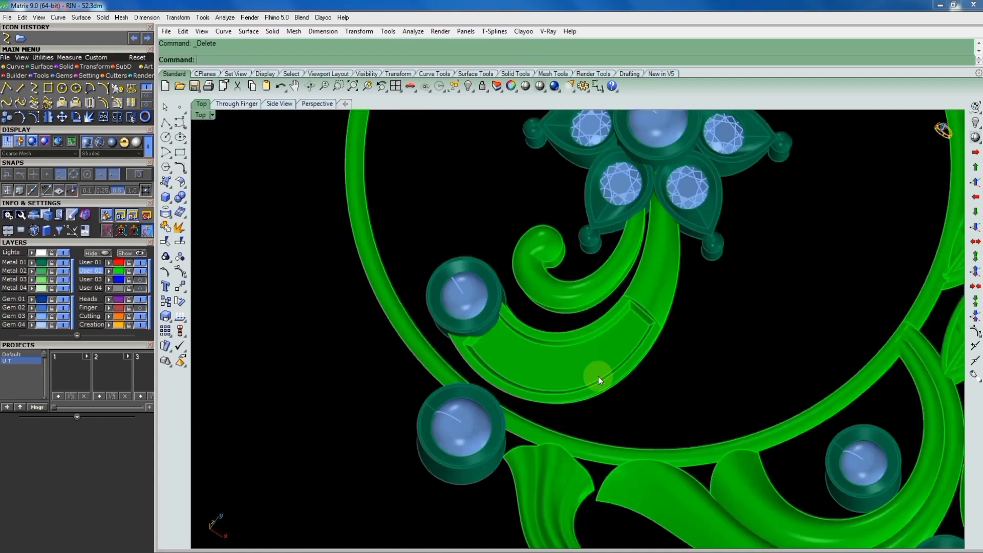
Start Gem on Surface on the scroll band with Info off and 0.15 spacing
{"action": "mouse_move", "coordinate": [652, 349]}
{"action": "right_mouse_down"}
{"action": "mouse_move", "coordinate": [582, 369]}
{"action": "mouse_move", "coordinate": [578, 361]}
{"action": "right_mouse_up"}
{"action": "left_click", "coordinate": [580, 367]}
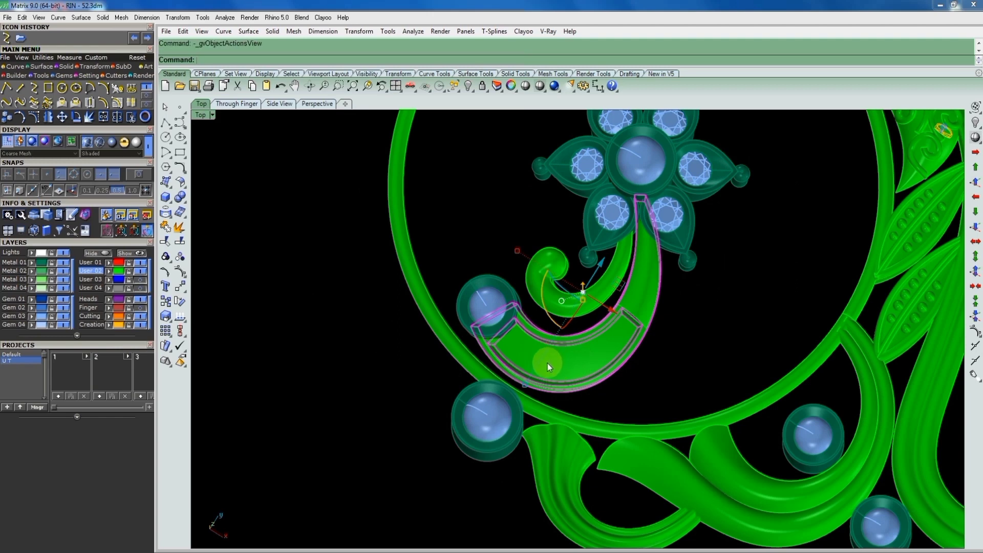
{"action": "key", "text": "F6"}
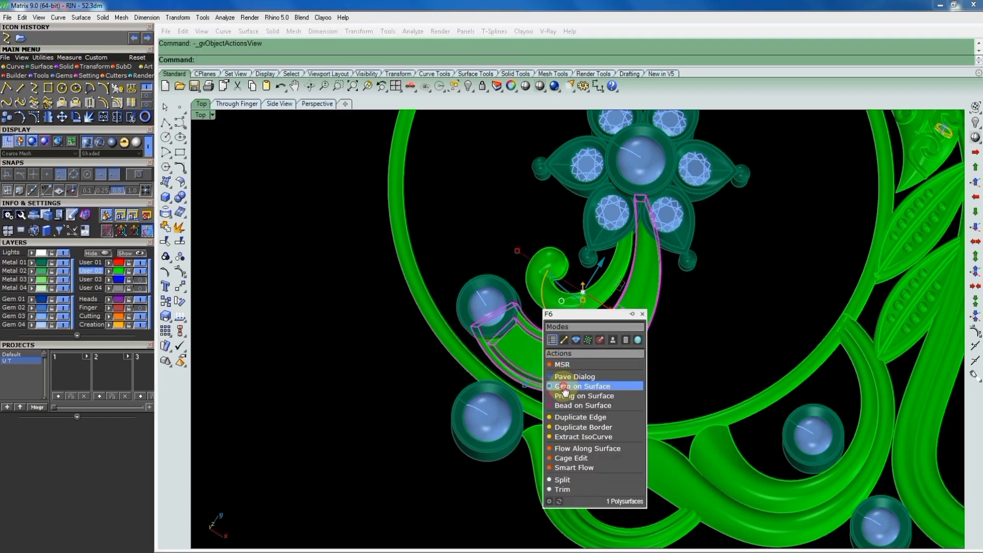
{"action": "left_click", "coordinate": [565, 387]}
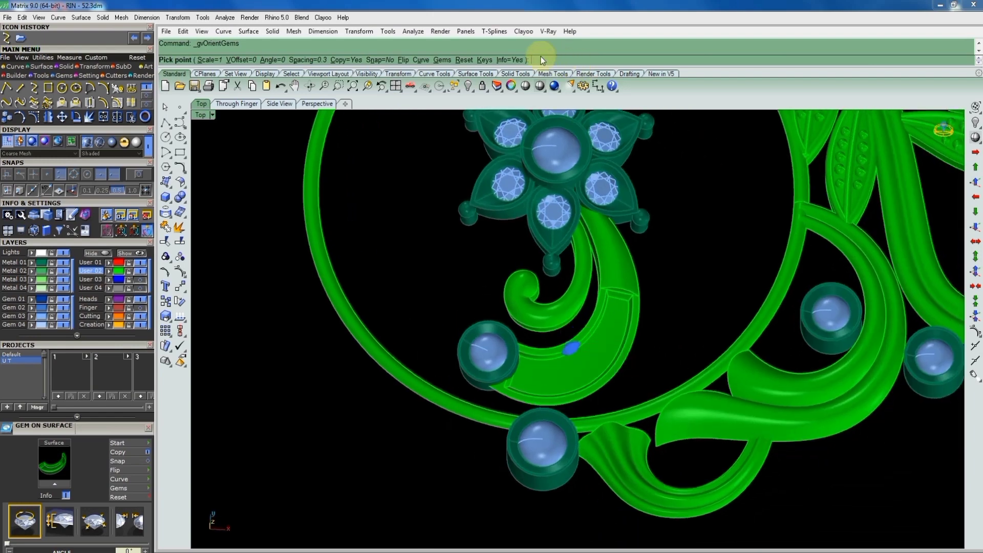
{"action": "left_click", "coordinate": [508, 60]}
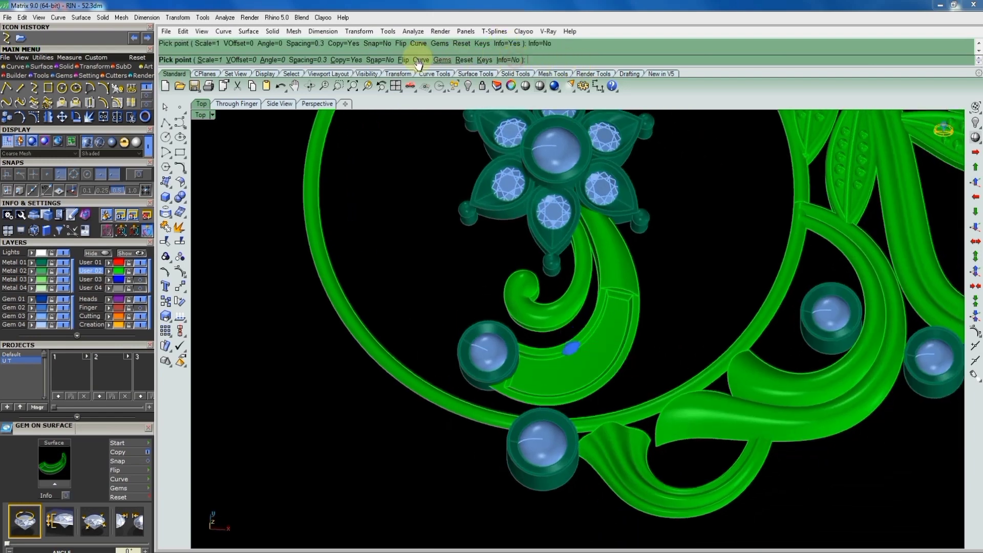
{"action": "left_click", "coordinate": [328, 61]}
{"action": "type", "text": ".15"}
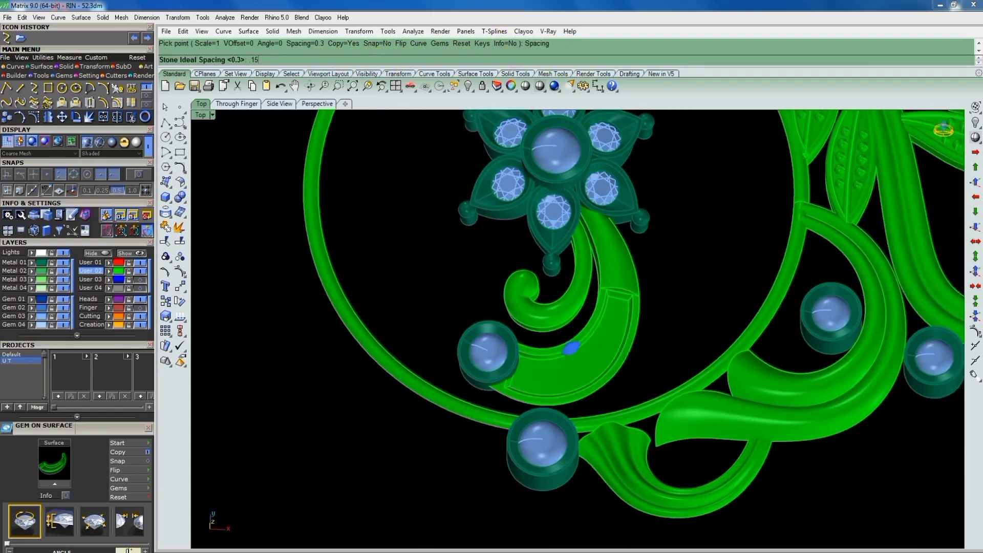
{"action": "key", "text": "Return"}
Place four graduated round gems along the band with Snap turned on
{"action": "scroll", "coordinate": [543, 377], "scroll_direction": "up", "scroll_amount": 3}
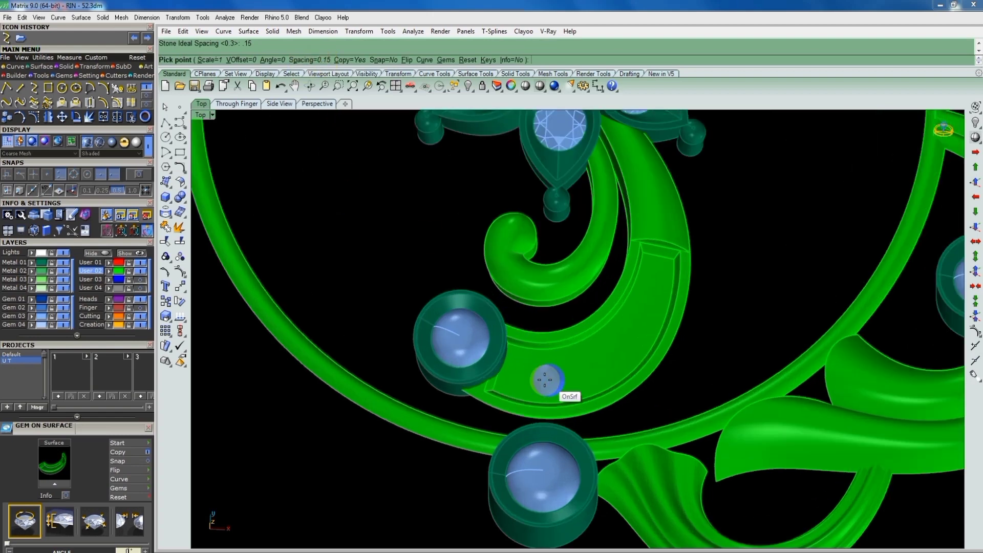
{"action": "scroll", "coordinate": [543, 379], "scroll_direction": "up", "scroll_amount": 2}
{"action": "scroll", "coordinate": [538, 378], "scroll_direction": "up", "scroll_amount": 3, "text": "ctrl"}
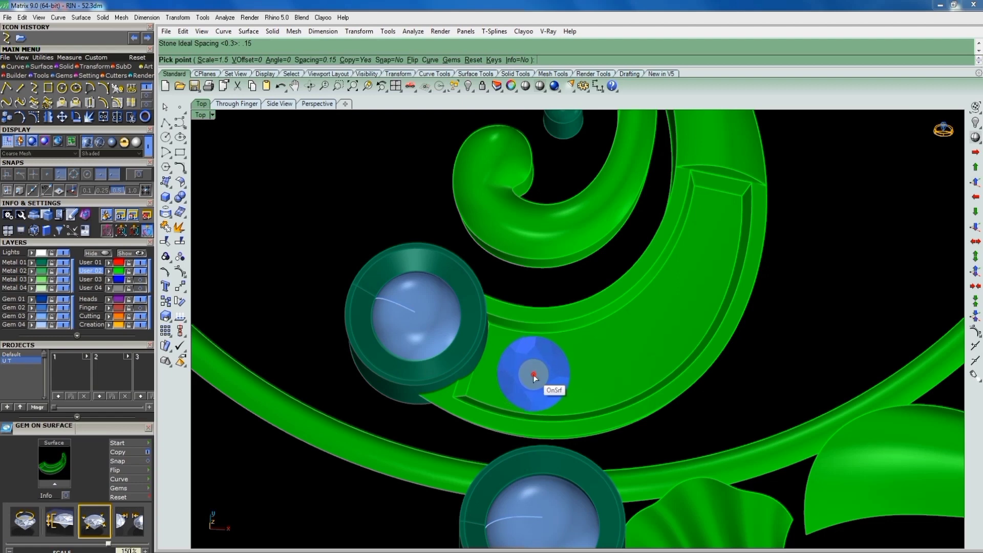
{"action": "left_click", "coordinate": [534, 377]}
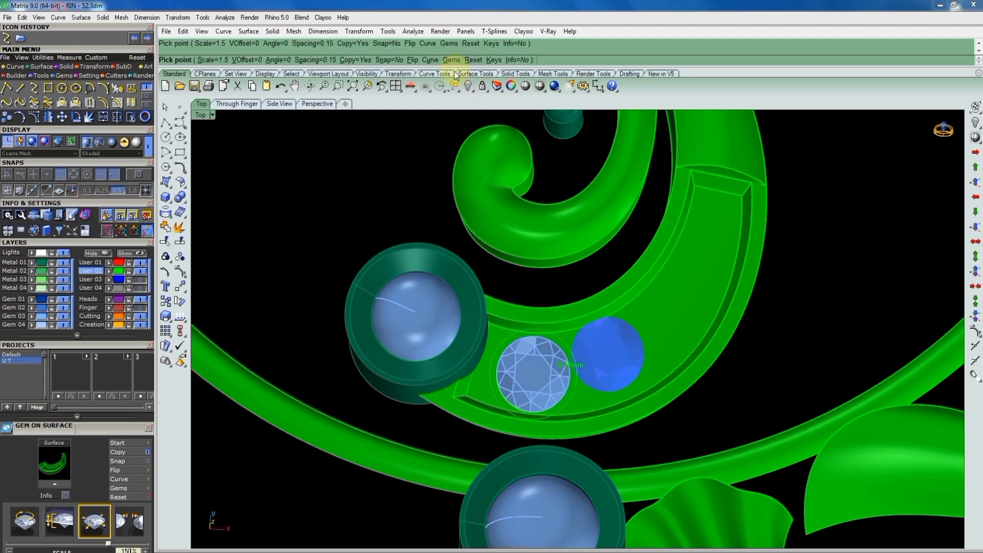
{"action": "left_click", "coordinate": [381, 60]}
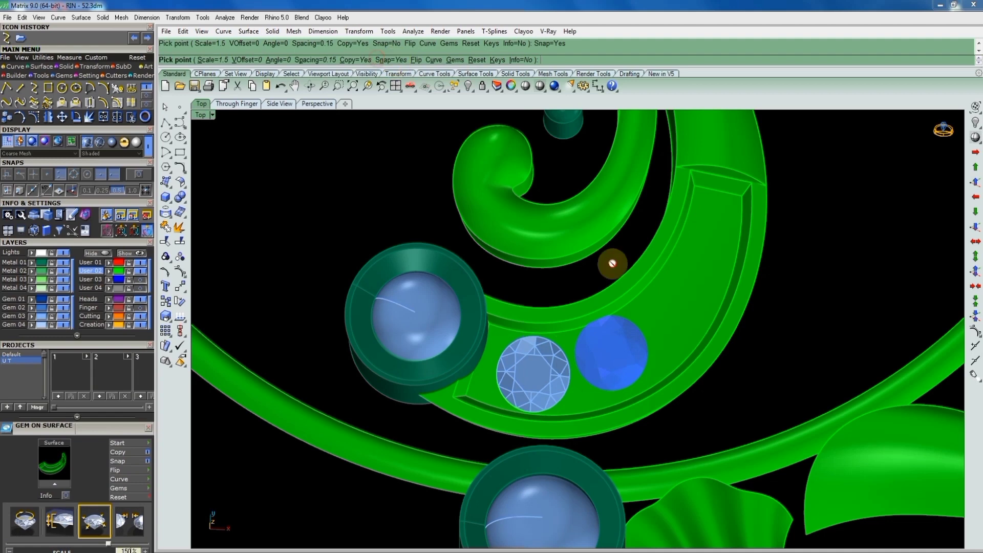
{"action": "left_click", "coordinate": [614, 362]}
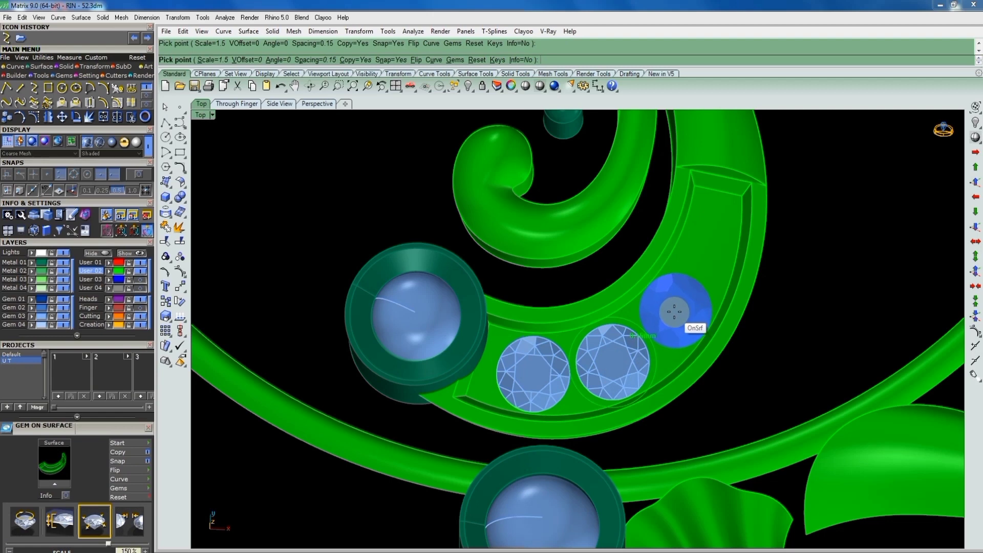
{"action": "left_click", "coordinate": [674, 312]}
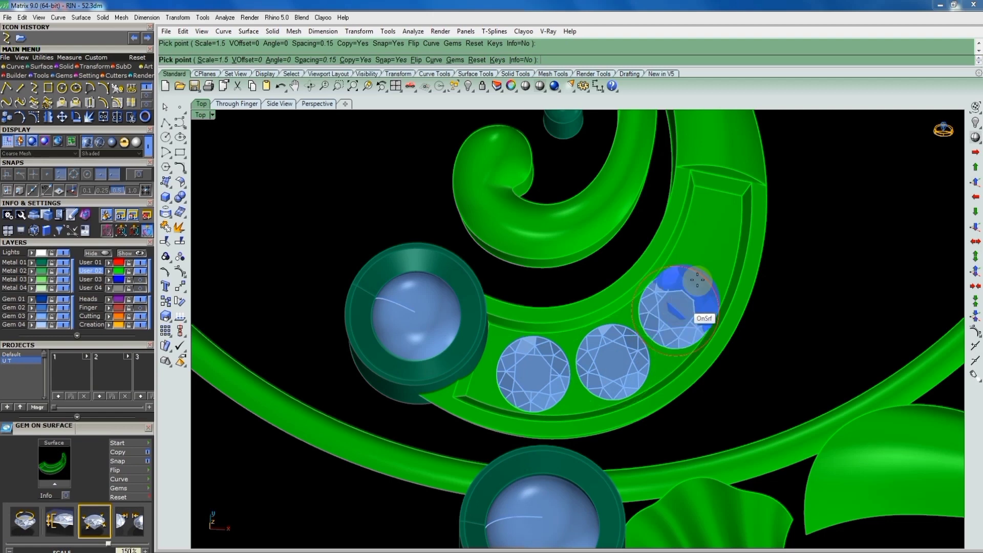
{"action": "left_click", "coordinate": [709, 245]}
{"action": "key", "text": "Return"}
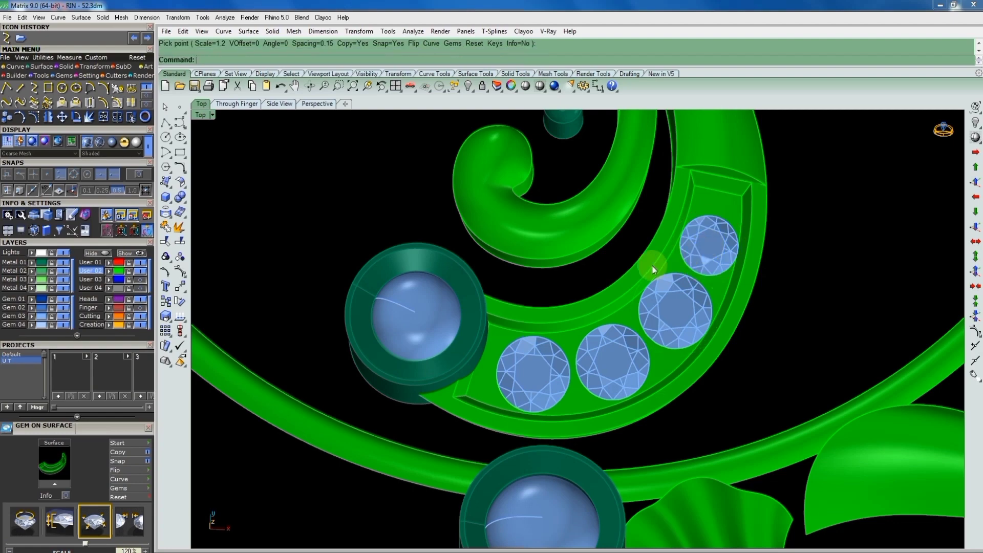
Group the four placed gems together
{"action": "scroll", "coordinate": [652, 265], "scroll_direction": "down", "scroll_amount": 2}
{"action": "scroll", "coordinate": [597, 316], "scroll_direction": "up", "scroll_amount": 2}
{"action": "left_click", "coordinate": [584, 326]}
{"action": "left_click", "coordinate": [653, 301], "text": "shift"}
{"action": "left_click", "coordinate": [719, 246], "text": "shift"}
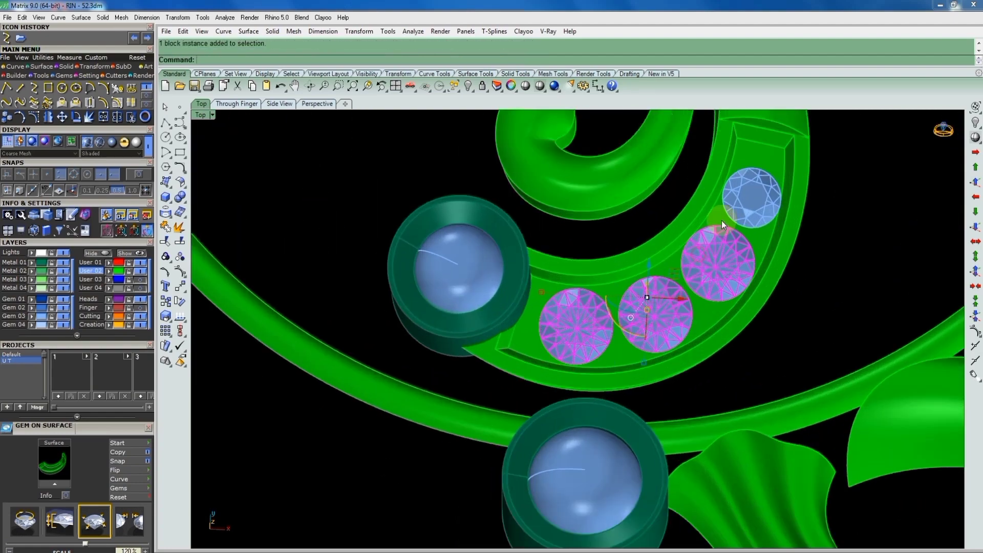
{"action": "left_click", "coordinate": [724, 207], "text": "shift"}
{"action": "scroll", "coordinate": [722, 211], "scroll_direction": "down", "scroll_amount": 3}
{"action": "type", "text": "group"}
{"action": "right_click", "coordinate": [748, 232]}
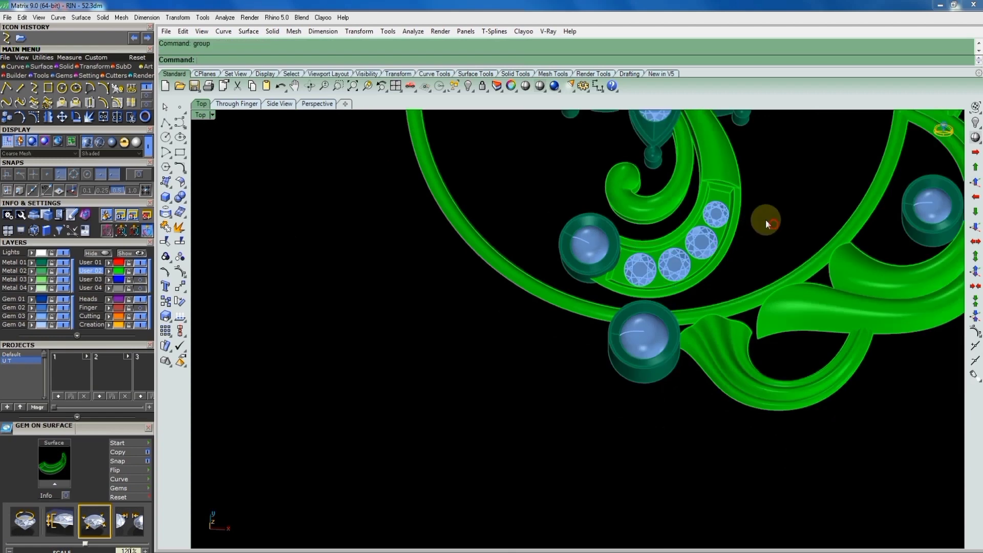
{"action": "scroll", "coordinate": [714, 192], "scroll_direction": "up", "scroll_amount": 4}
{"action": "left_click", "coordinate": [710, 189]}
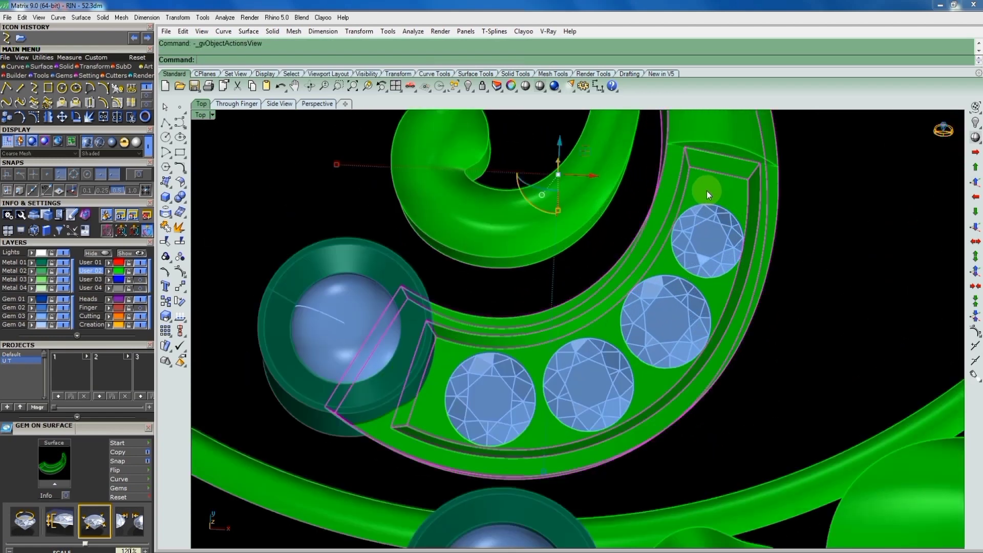
Start Prong on Surface on the band with taper 0, fillet 60, height 0.7
{"action": "middle_click", "coordinate": [707, 190]}
{"action": "left_click", "coordinate": [718, 220]}
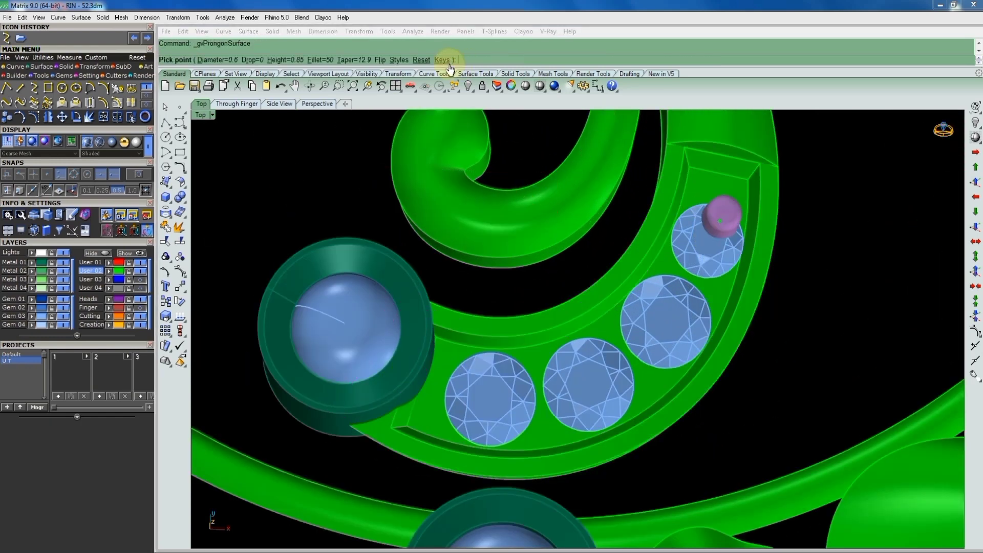
{"action": "left_click", "coordinate": [359, 44]}
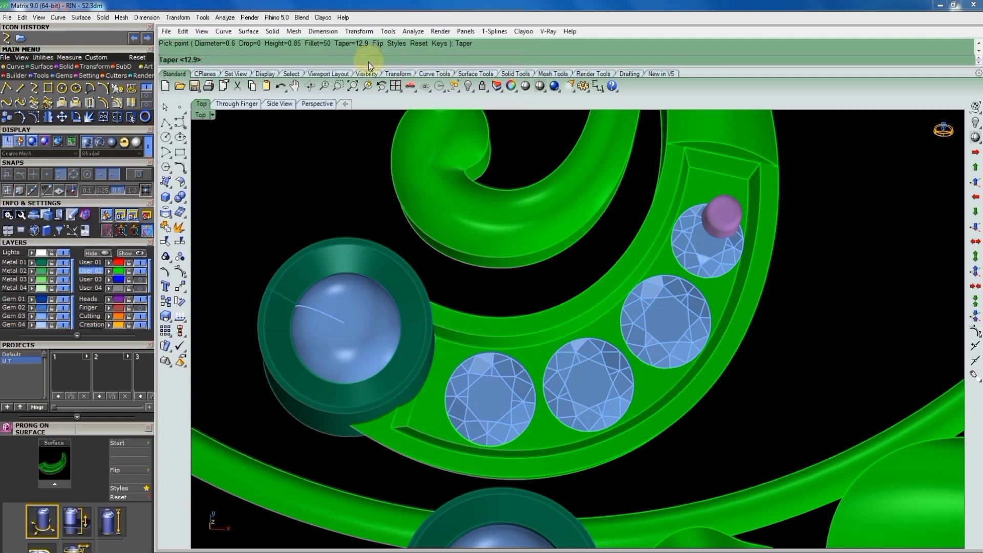
{"action": "type", "text": "0"}
{"action": "key", "text": "Return"}
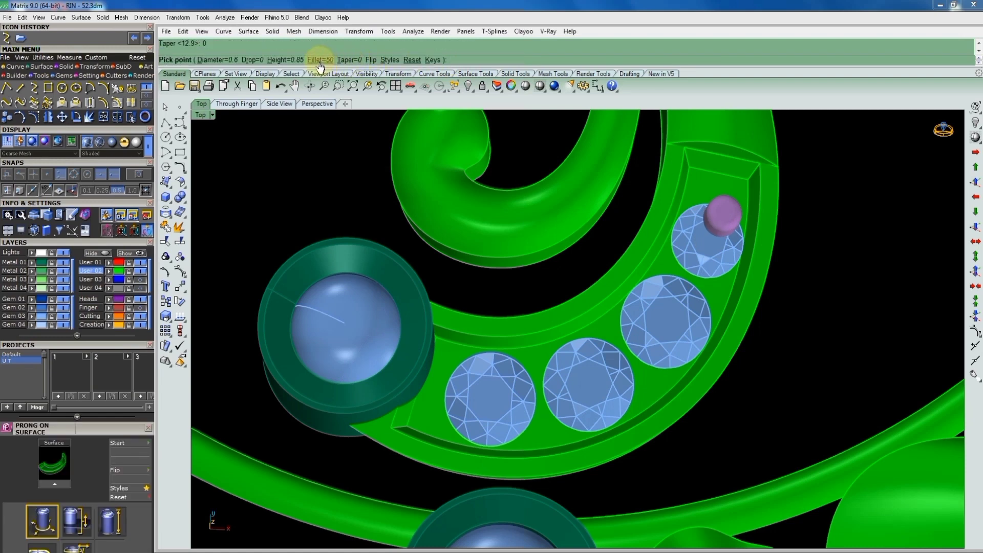
{"action": "left_click", "coordinate": [319, 61]}
{"action": "type", "text": "60"}
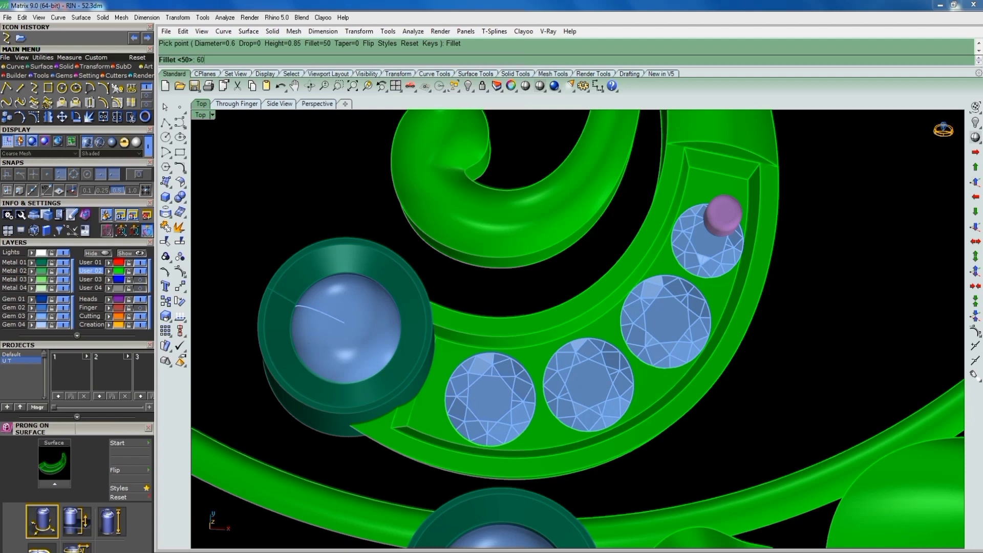
{"action": "key", "text": "Return"}
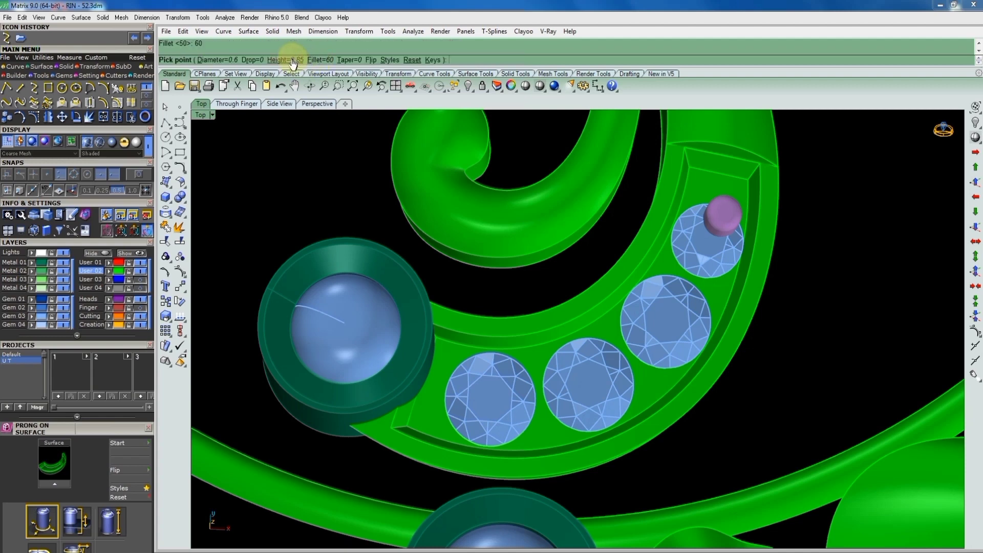
{"action": "left_click", "coordinate": [293, 60]}
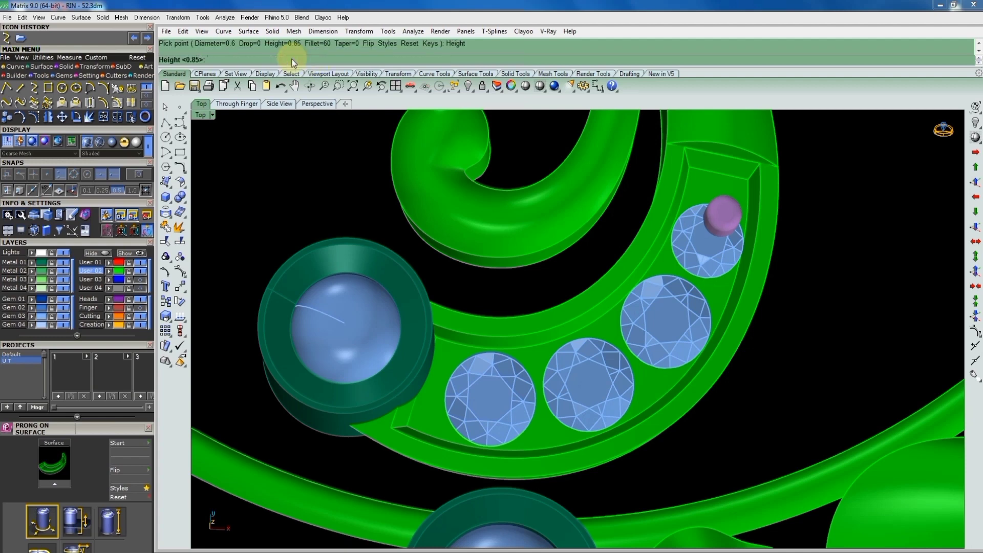
{"action": "type", "text": ".7"}
{"action": "right_click", "coordinate": [286, 52]}
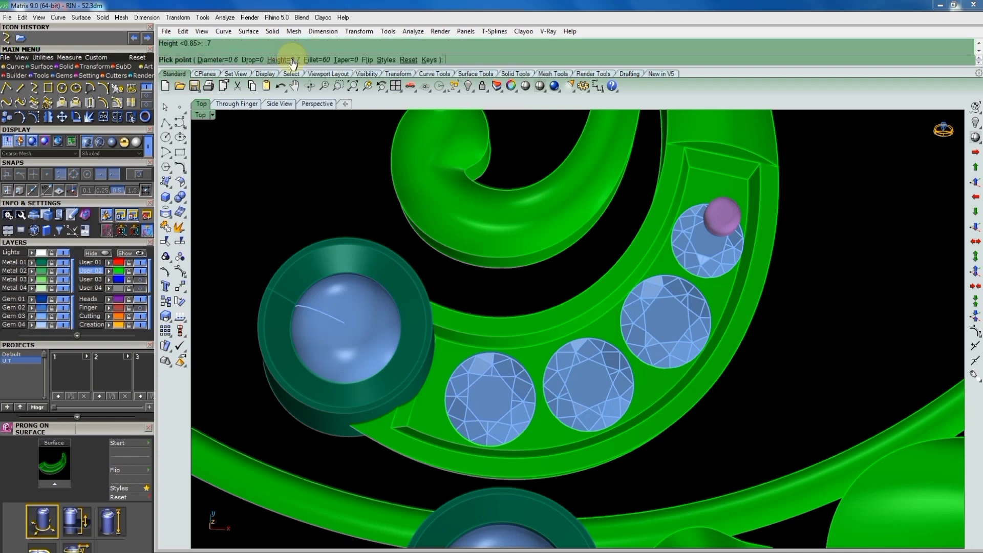
Set prong drop 0.2 and diameter 0.7, then place trial prongs near the first gems
{"action": "left_click", "coordinate": [247, 61]}
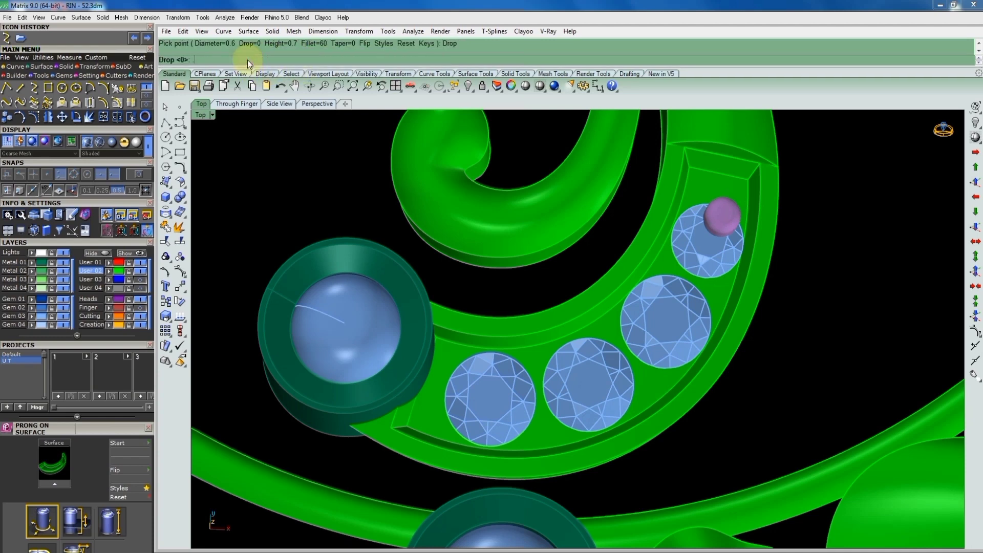
{"action": "type", "text": ".2"}
{"action": "key", "text": "Return"}
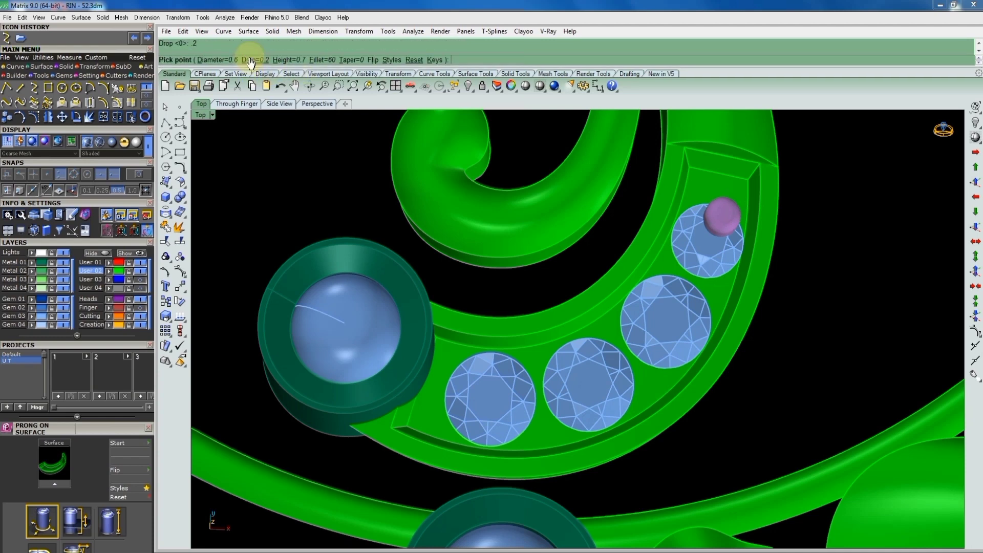
{"action": "left_click", "coordinate": [225, 60]}
{"action": "type", "text": ".7"}
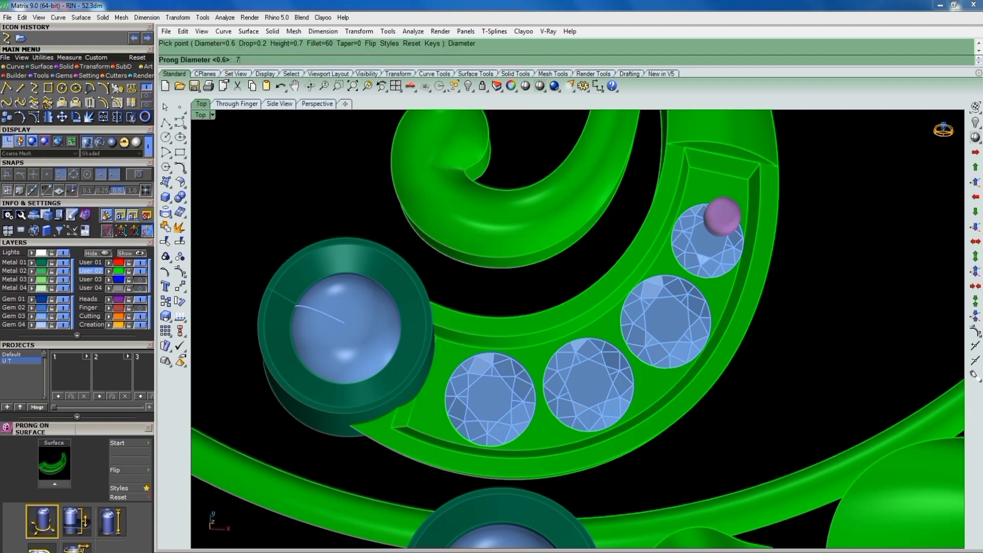
{"action": "key", "text": "Return"}
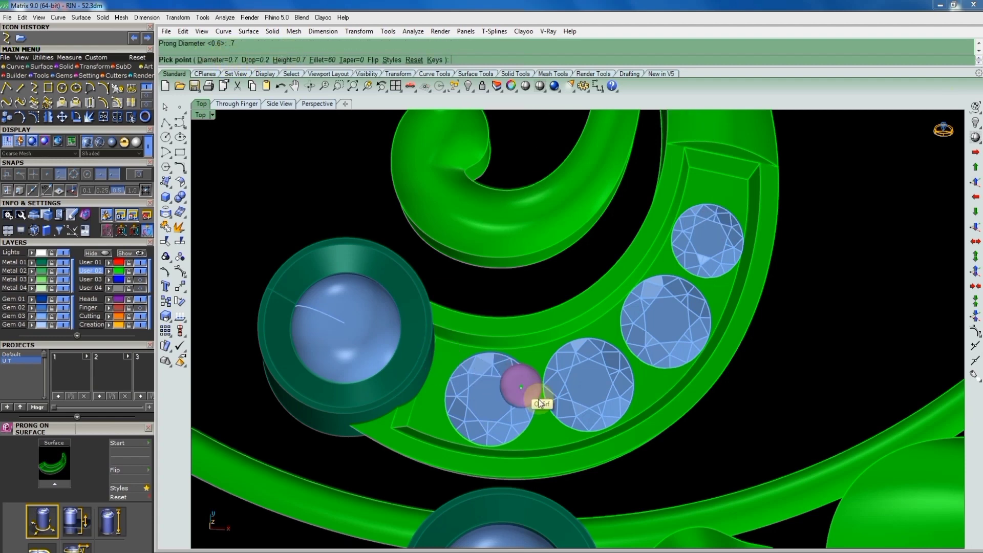
{"action": "left_click", "coordinate": [551, 393]}
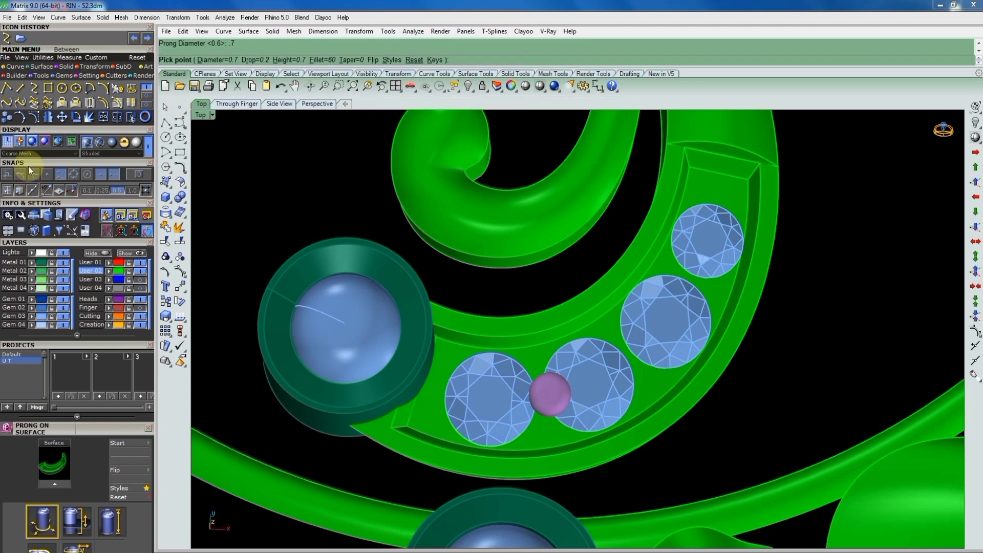
{"action": "scroll", "coordinate": [552, 427], "scroll_direction": "up", "scroll_amount": 3}
{"action": "scroll", "coordinate": [553, 426], "scroll_direction": "up", "scroll_amount": 4}
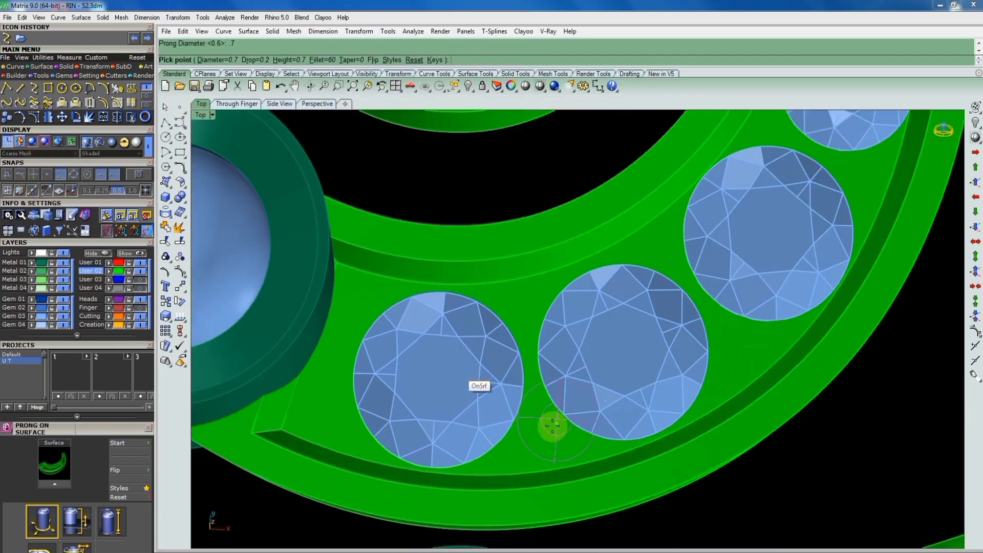
{"action": "left_click", "coordinate": [538, 429]}
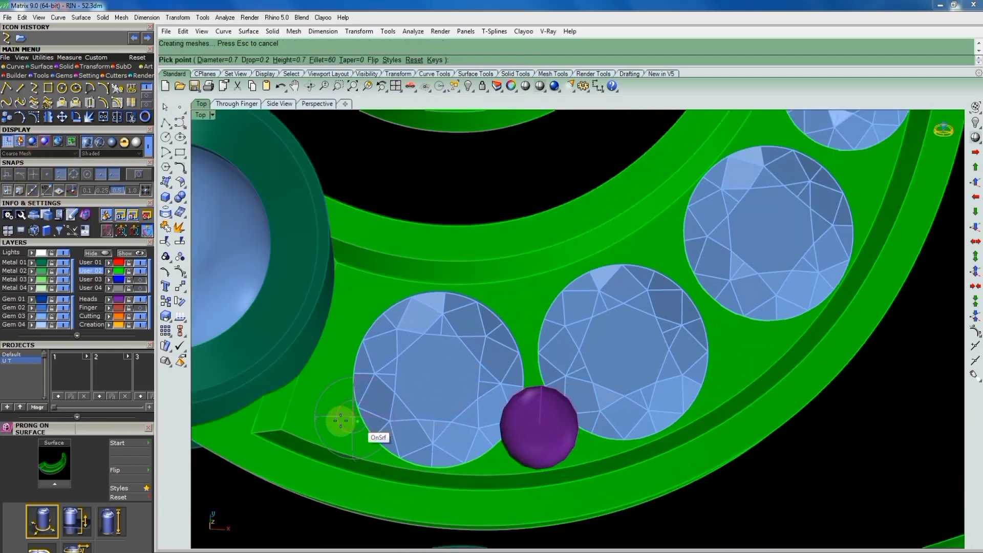
{"action": "left_click", "coordinate": [330, 407]}
{"action": "type", "text": "e"}
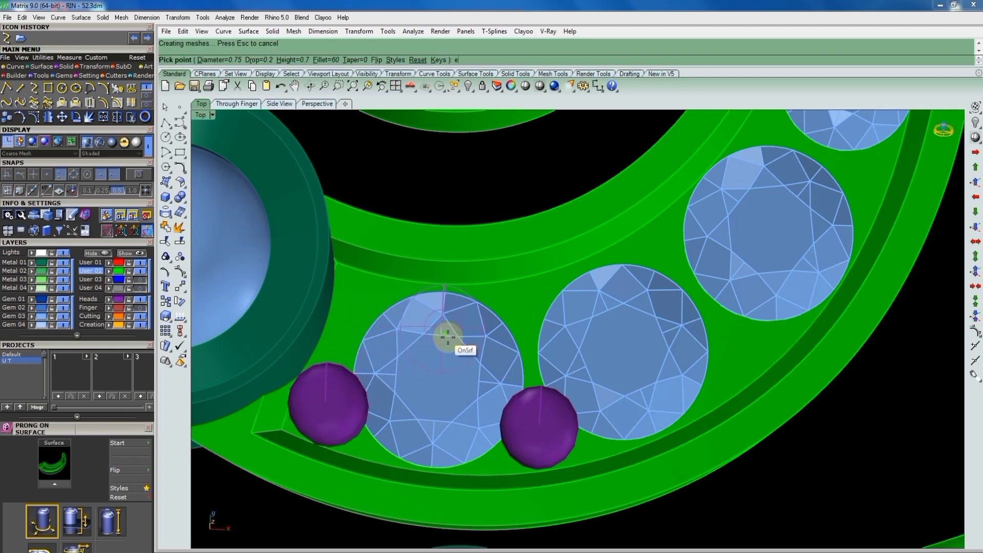
{"action": "key", "text": "Return"}
Undo the trial prongs, reselect the ring surface and reduce diameter to 0.65
{"action": "right_click", "coordinate": [429, 292]}
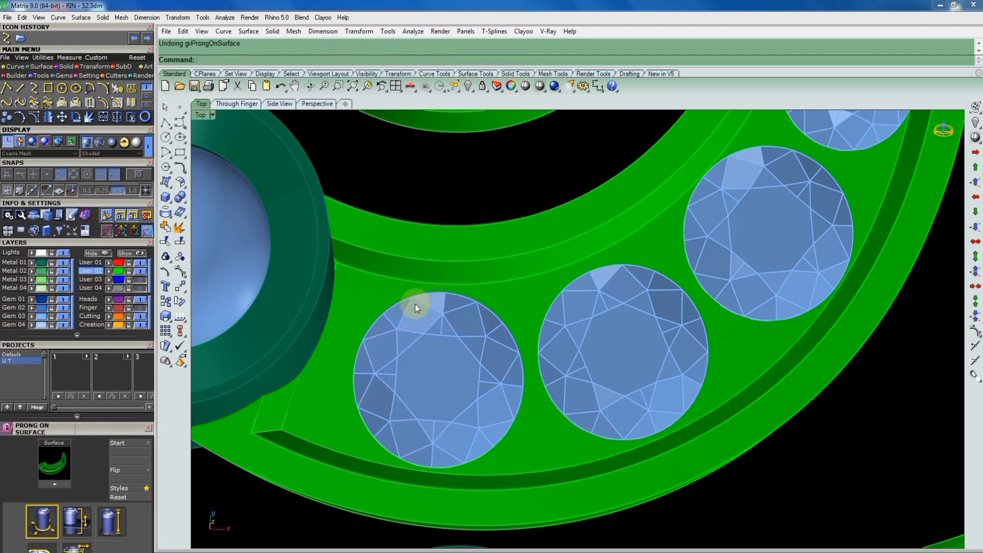
{"action": "left_click", "coordinate": [361, 305]}
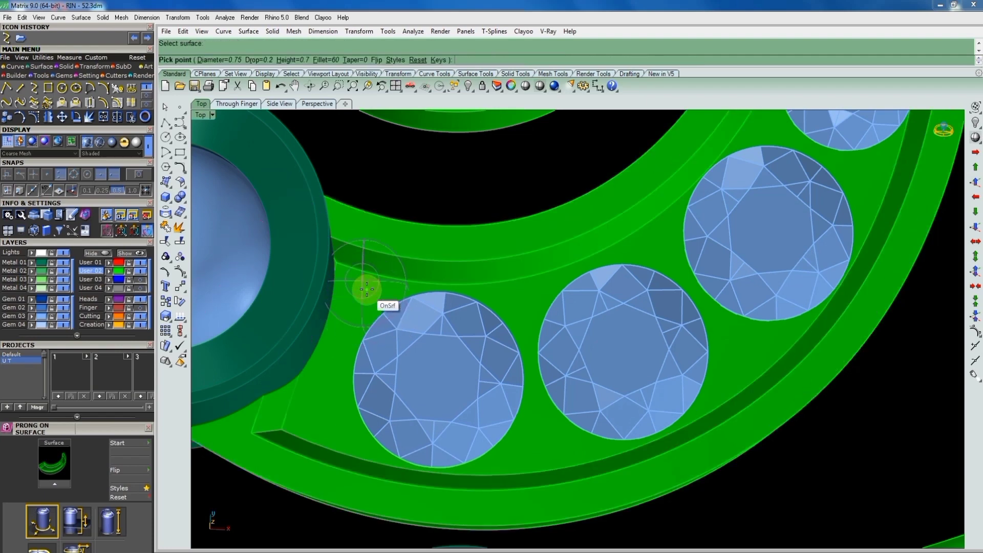
{"action": "key", "text": "q"}
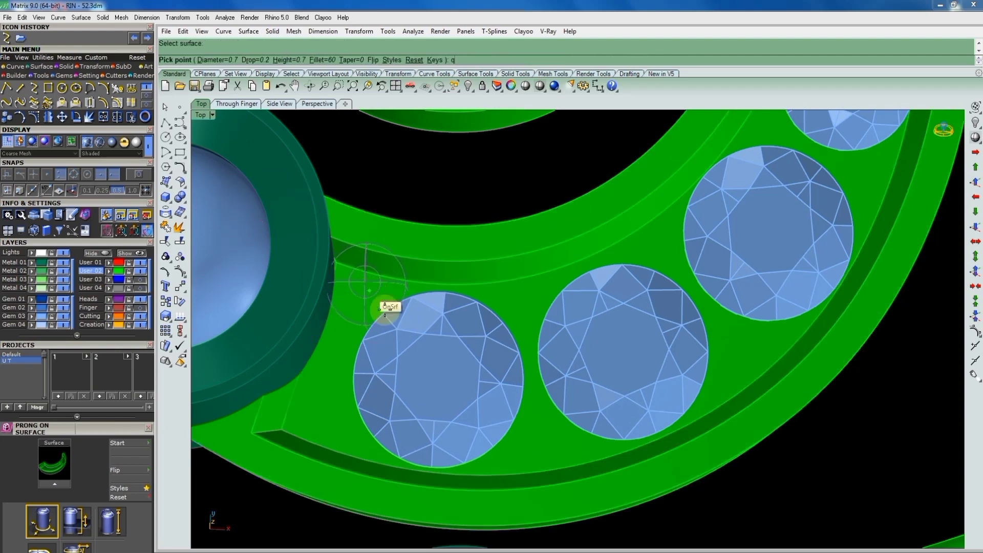
{"action": "key", "text": "q"}
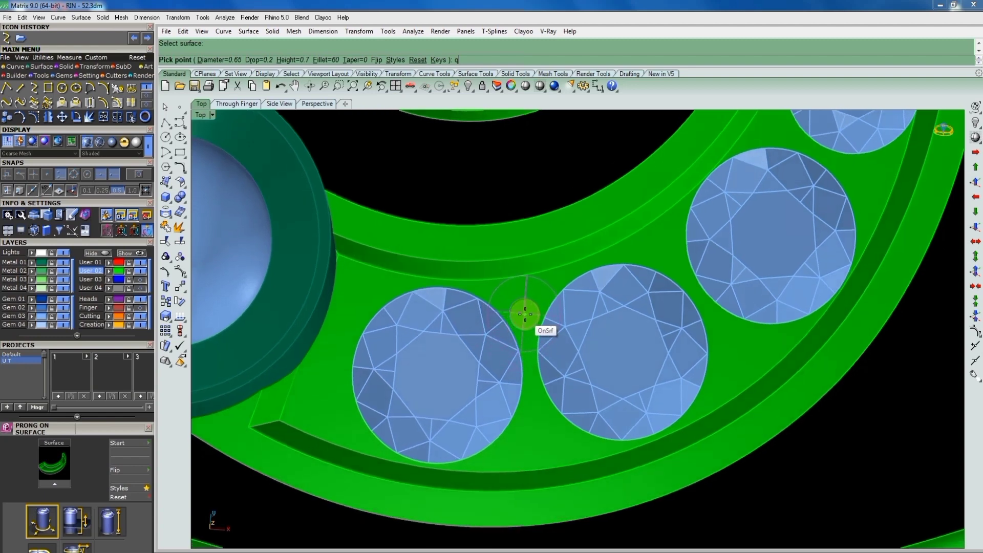
Place six 0.65 prongs around the first gem and between gems two and three
{"action": "left_click", "coordinate": [523, 314]}
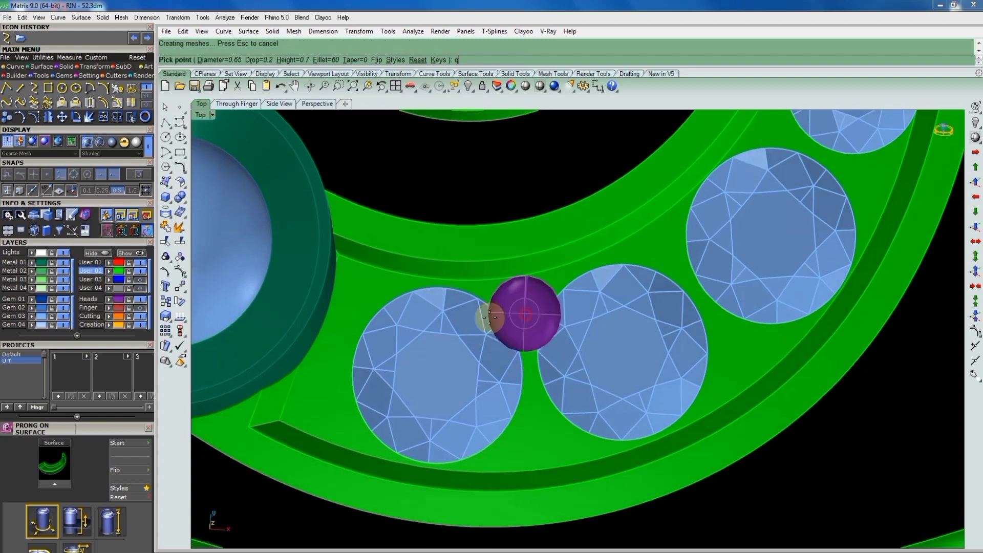
{"action": "left_click", "coordinate": [362, 301]}
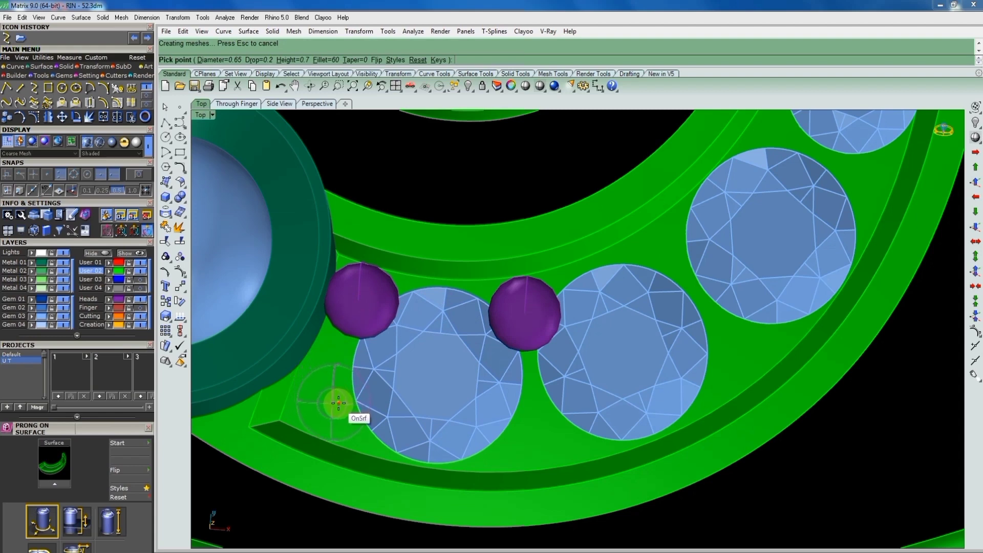
{"action": "left_click", "coordinate": [336, 403]}
{"action": "left_click", "coordinate": [537, 424]}
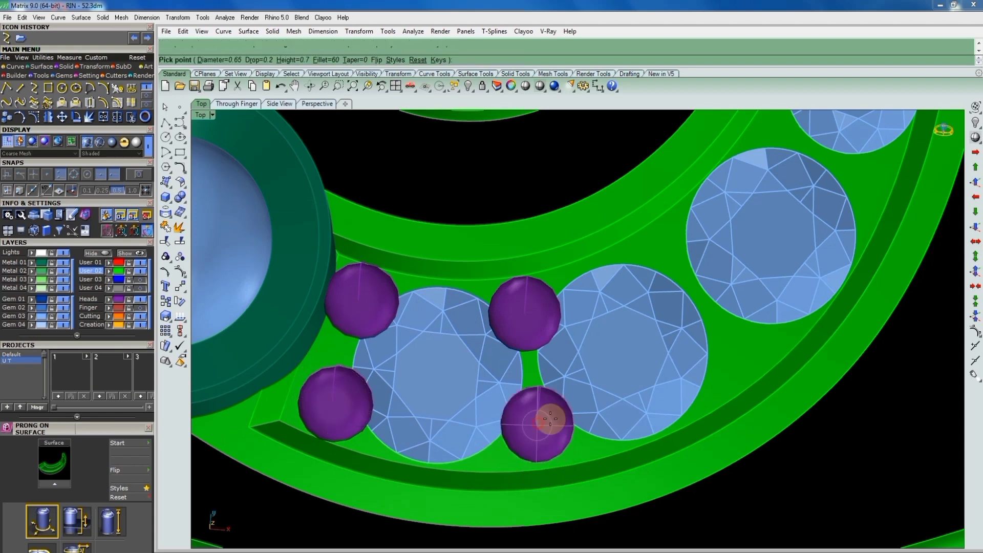
{"action": "left_click", "coordinate": [670, 256]}
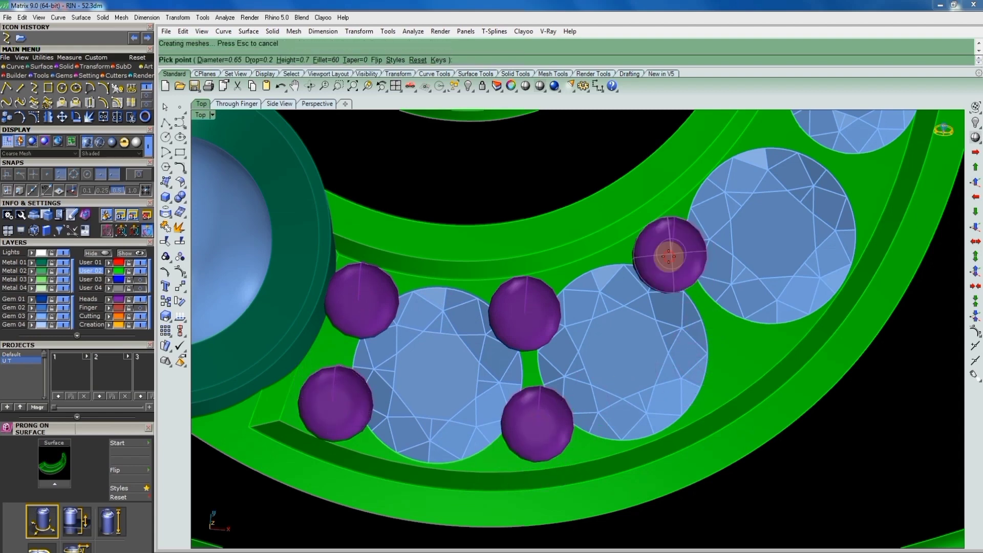
{"action": "left_click", "coordinate": [721, 339]}
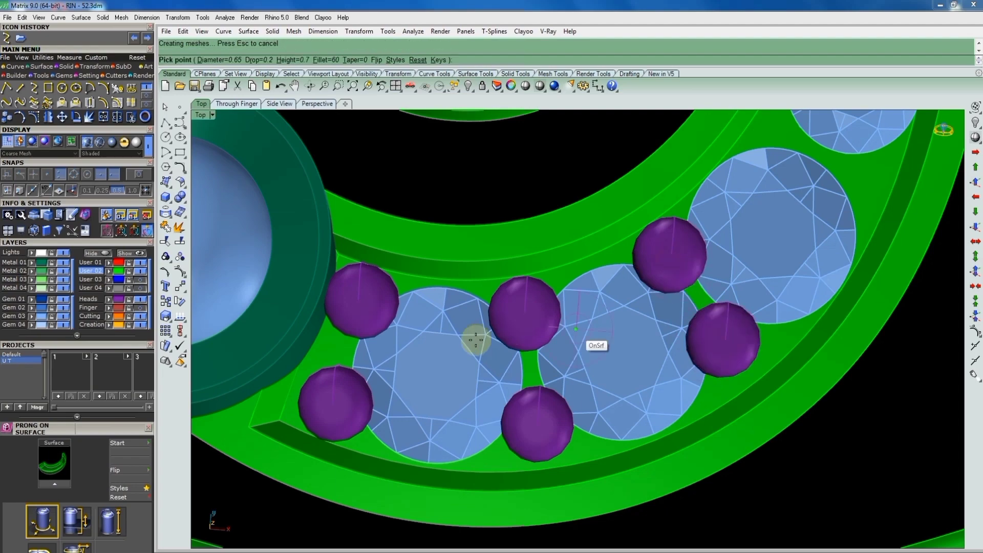
{"action": "scroll", "coordinate": [718, 205], "scroll_direction": "down", "scroll_amount": 3}
{"action": "scroll", "coordinate": [624, 239], "scroll_direction": "up", "scroll_amount": 1}
{"action": "scroll", "coordinate": [764, 292], "scroll_direction": "up", "scroll_amount": 1}
Place two 0.6-diameter prongs beside the third gem
{"action": "scroll", "coordinate": [699, 290], "scroll_direction": "up", "scroll_amount": 1}
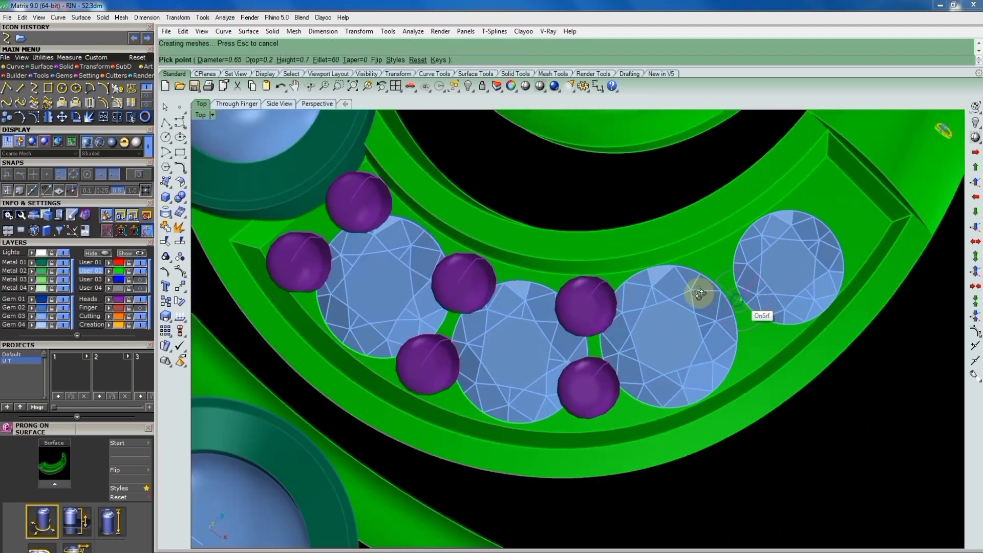
{"action": "scroll", "coordinate": [688, 307], "scroll_direction": "up", "scroll_amount": 1}
{"action": "key", "text": "Down"}
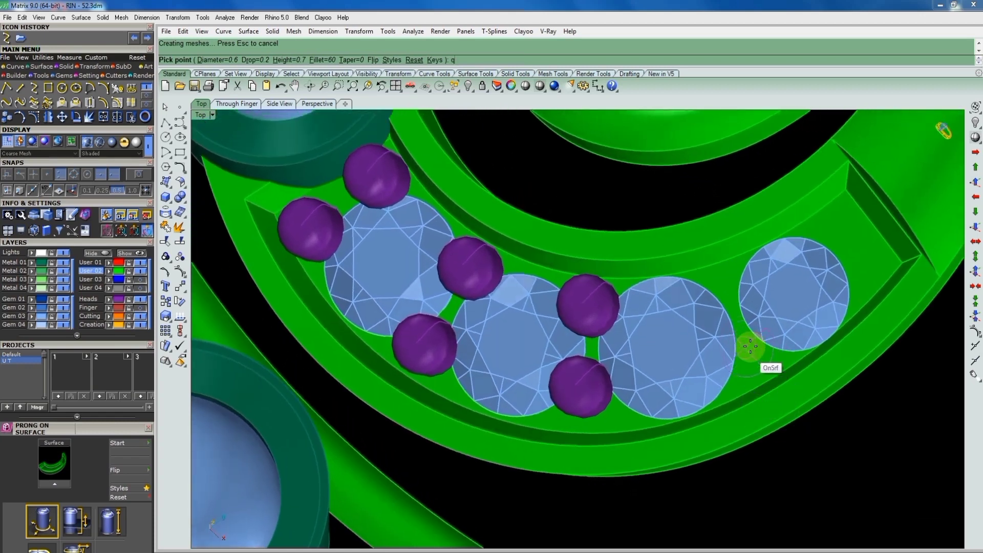
{"action": "type", "text": "q"}
{"action": "left_click", "coordinate": [755, 355]}
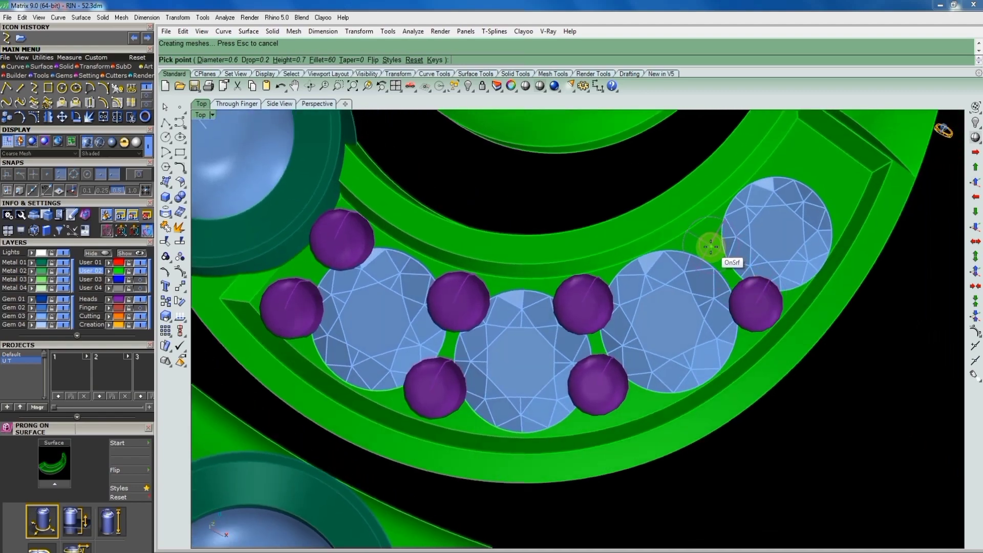
{"action": "left_click", "coordinate": [710, 246]}
Place two 0.5-diameter prongs by the last gem
{"action": "scroll", "coordinate": [729, 256], "scroll_direction": "down", "scroll_amount": 3}
{"action": "scroll", "coordinate": [738, 225], "scroll_direction": "up", "scroll_amount": 3}
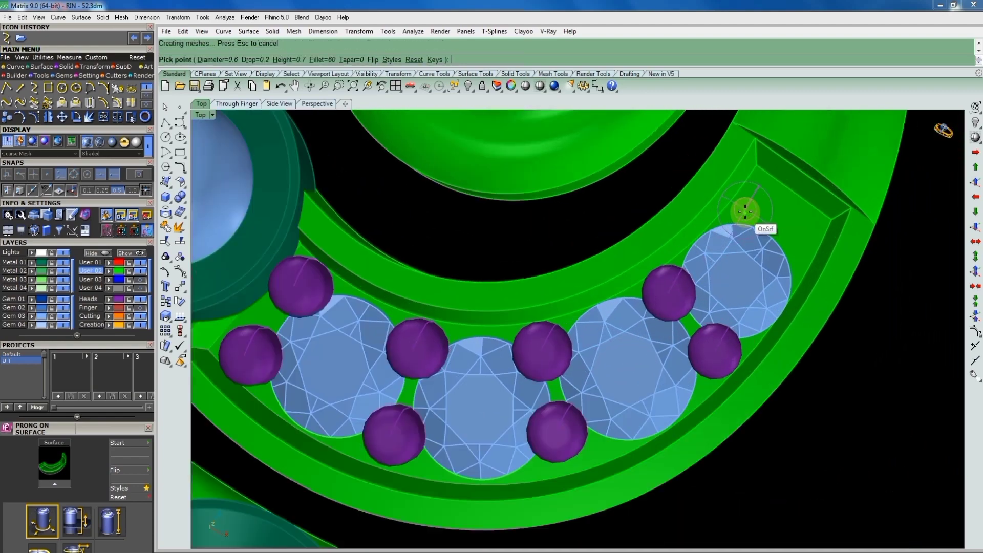
{"action": "key", "text": "q"}
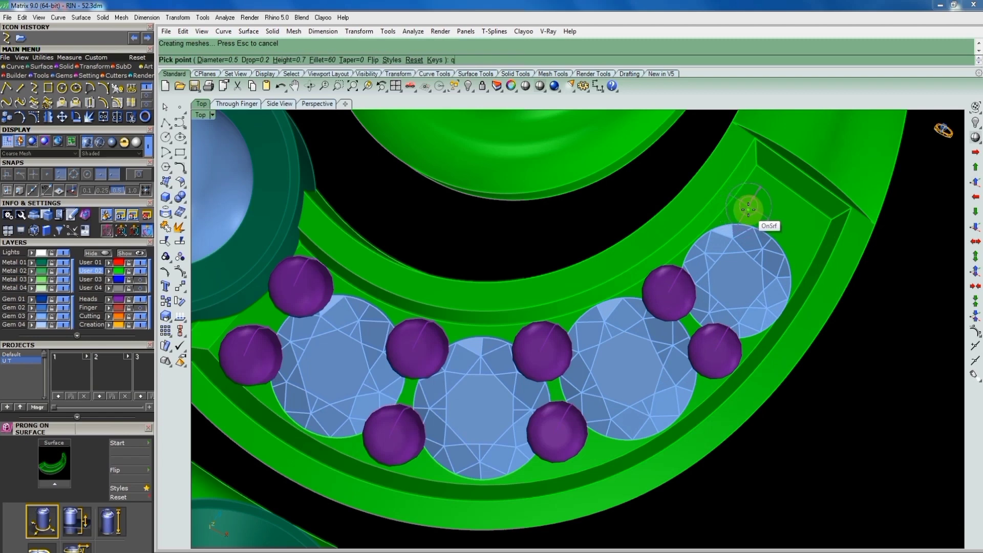
{"action": "left_click", "coordinate": [748, 209]}
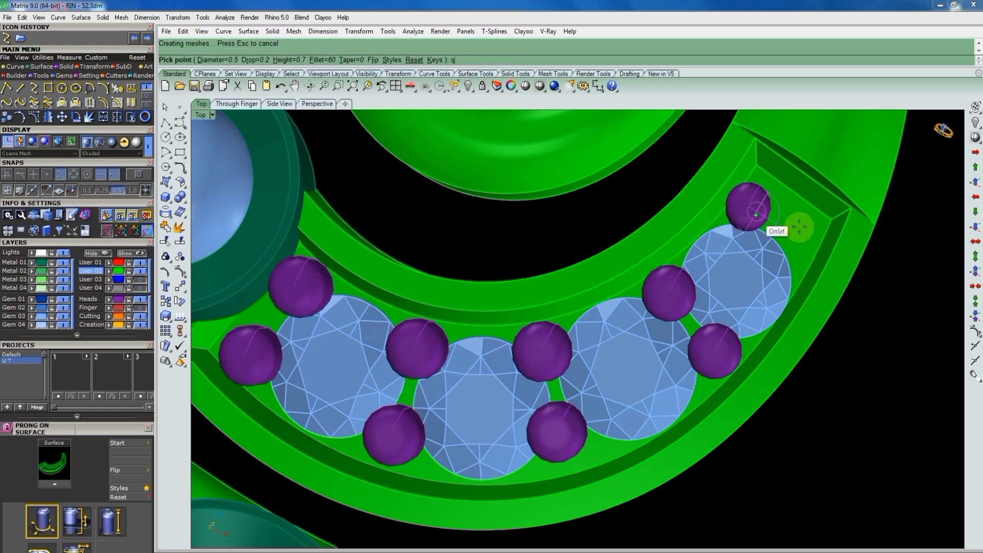
{"action": "left_click", "coordinate": [794, 248]}
{"action": "key", "text": "Return"}
Remove the last gem's small 0.5 prongs
{"action": "scroll", "coordinate": [799, 287], "scroll_direction": "down", "scroll_amount": 5}
{"action": "scroll", "coordinate": [723, 260], "scroll_direction": "up", "scroll_amount": 5}
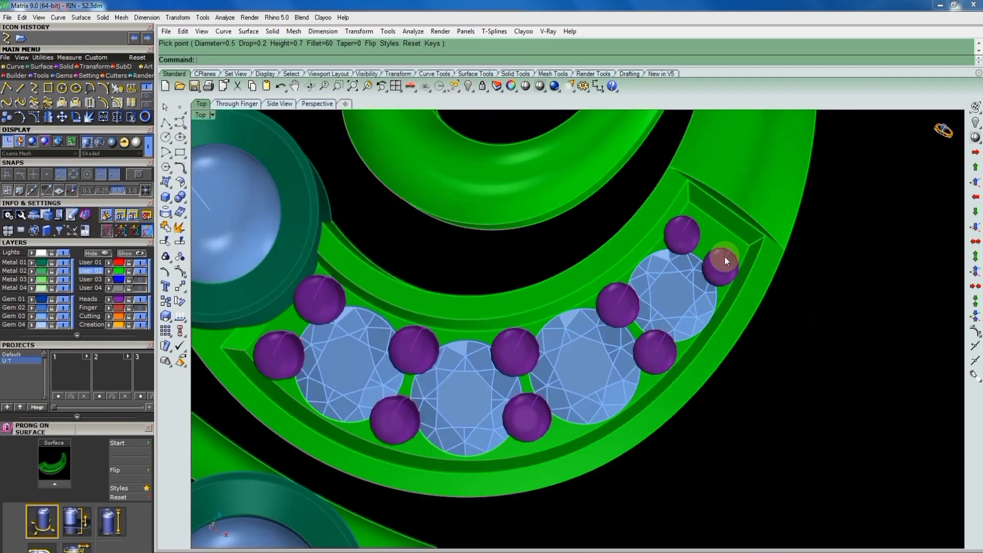
{"action": "left_click", "coordinate": [724, 275]}
{"action": "scroll", "coordinate": [666, 266], "scroll_direction": "down", "scroll_amount": 3}
{"action": "scroll", "coordinate": [615, 257], "scroll_direction": "down", "scroll_amount": 2}
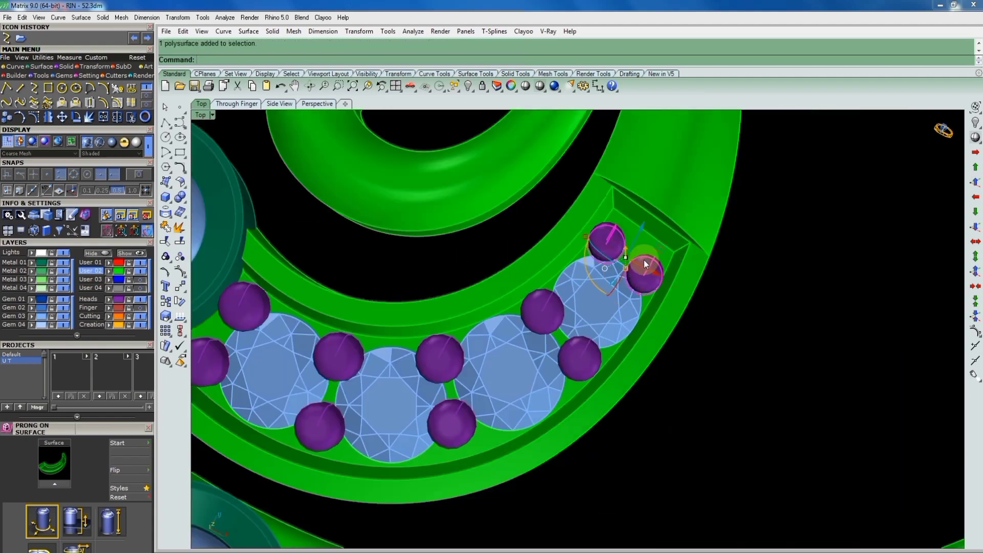
{"action": "key", "text": "Return"}
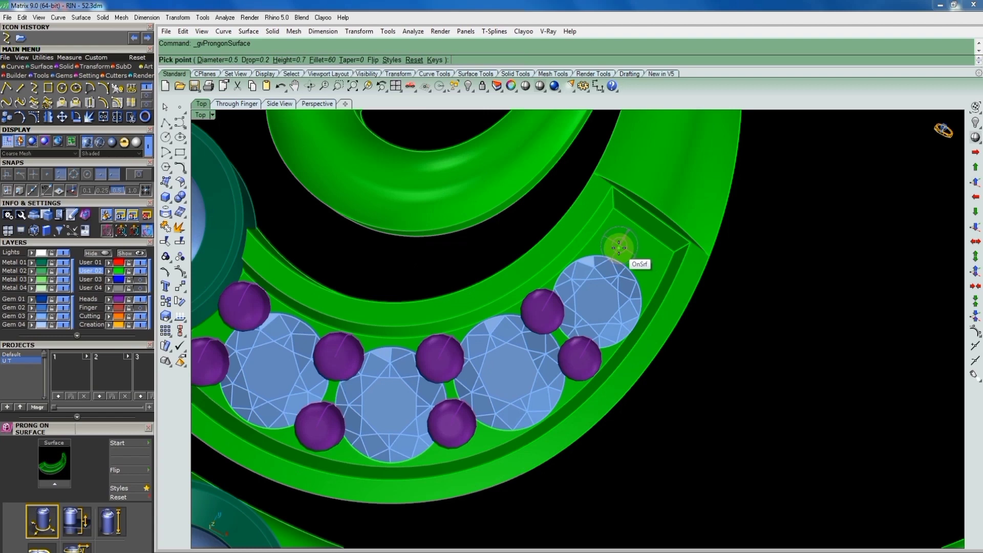
Place two 0.55-diameter prongs above and beside the last gem
{"action": "key", "text": "e"}
{"action": "scroll", "coordinate": [612, 247], "scroll_direction": "up", "scroll_amount": 1}
{"action": "scroll", "coordinate": [601, 242], "scroll_direction": "up", "scroll_amount": 1}
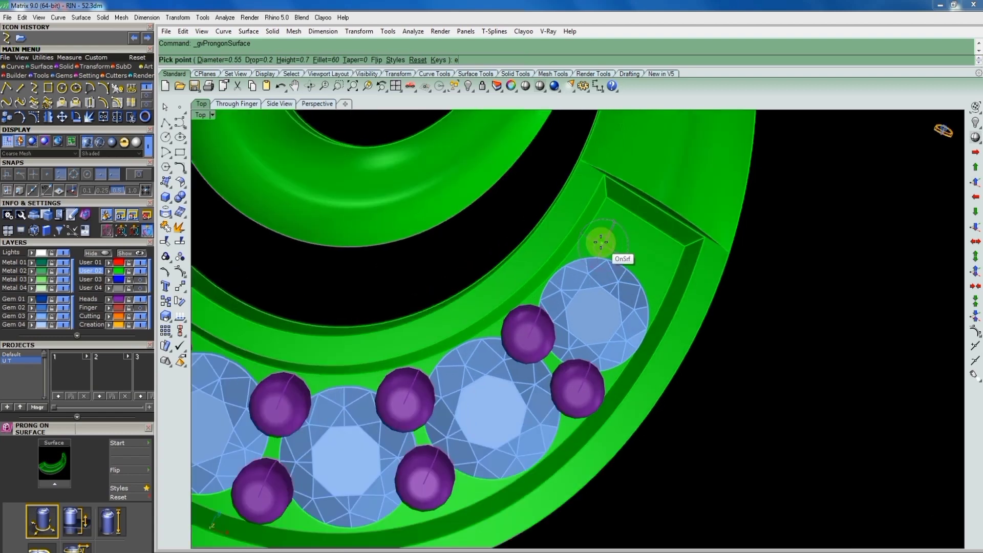
{"action": "left_click", "coordinate": [598, 245]}
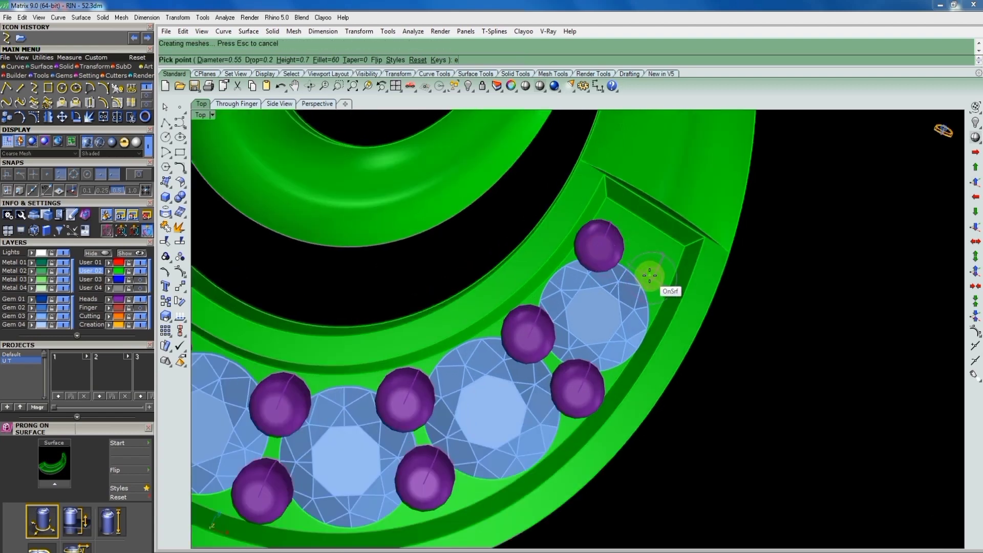
{"action": "left_click", "coordinate": [648, 277]}
{"action": "key", "text": "Return"}
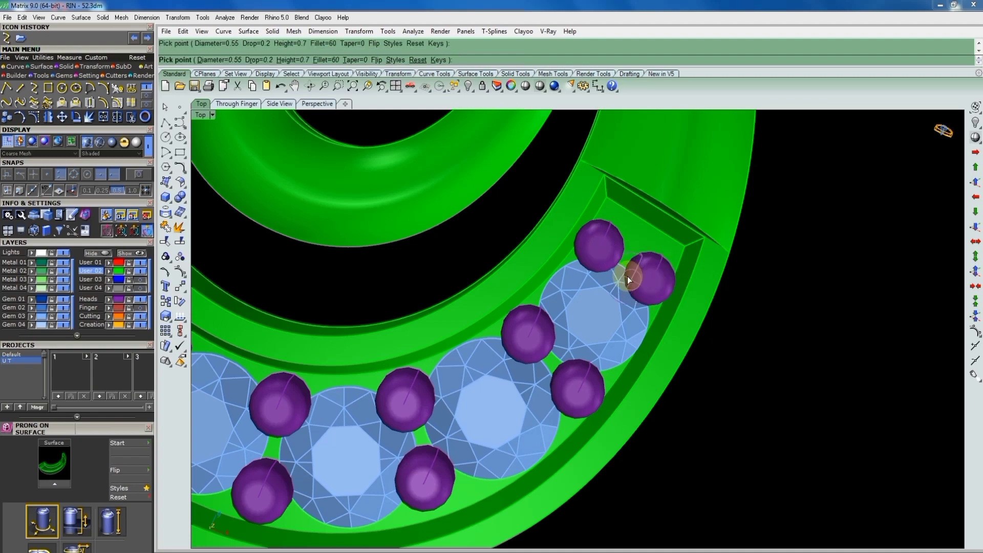
{"action": "scroll", "coordinate": [624, 279], "scroll_direction": "down", "scroll_amount": 5}
{"action": "scroll", "coordinate": [525, 315], "scroll_direction": "up", "scroll_amount": 3}
{"action": "scroll", "coordinate": [523, 313], "scroll_direction": "up", "scroll_amount": 2}
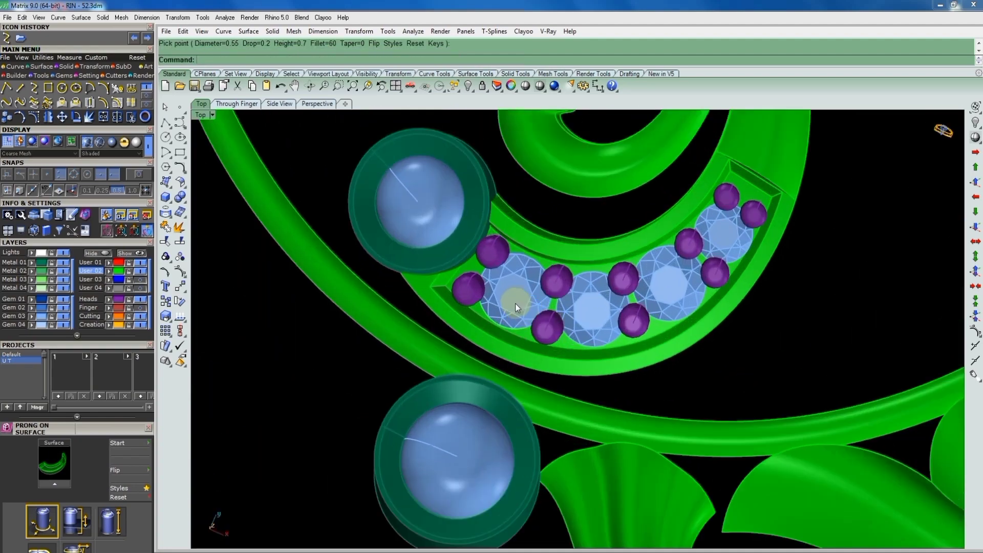
Select all ten channel prongs around the channel gems
{"action": "left_click", "coordinate": [469, 288]}
{"action": "left_click", "coordinate": [494, 250], "text": "shift"}
{"action": "left_click", "coordinate": [553, 279], "text": "shift"}
{"action": "left_click", "coordinate": [549, 320], "text": "shift"}
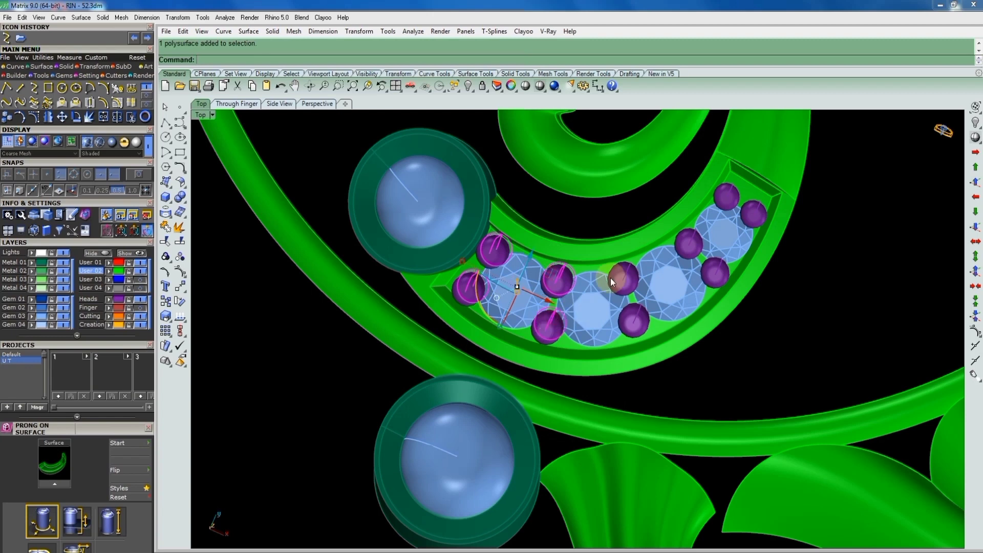
{"action": "left_click", "coordinate": [620, 277], "text": "shift"}
{"action": "left_click", "coordinate": [633, 318], "text": "shift"}
{"action": "left_click", "coordinate": [715, 276], "text": "shift"}
{"action": "left_click", "coordinate": [689, 243], "text": "shift"}
{"action": "left_click", "coordinate": [727, 196], "text": "shift"}
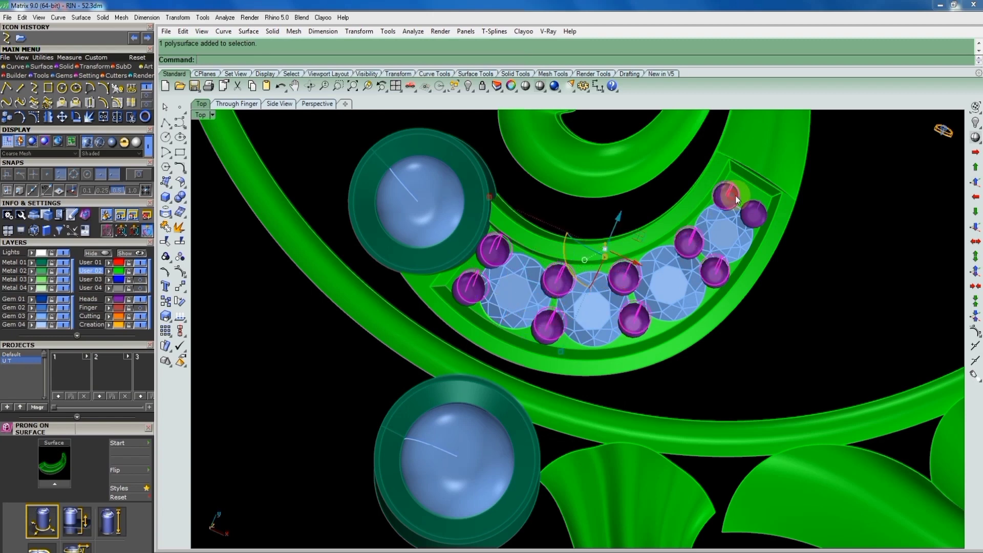
{"action": "left_click", "coordinate": [754, 214], "text": "shift"}
Select the four channel gems and start a Gem Cutter on them
{"action": "scroll", "coordinate": [598, 279], "scroll_direction": "down", "scroll_amount": 3}
{"action": "left_click", "coordinate": [635, 277], "text": "shift"}
{"action": "scroll", "coordinate": [636, 278], "scroll_direction": "up", "scroll_amount": 1}
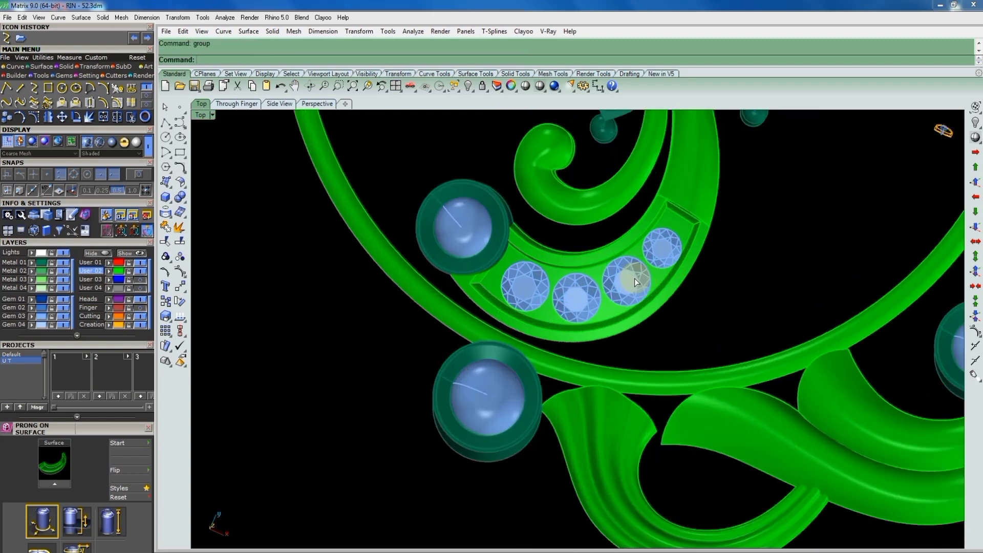
{"action": "scroll", "coordinate": [634, 278], "scroll_direction": "up", "scroll_amount": 1}
{"action": "right_click_drag", "start_coordinate": [661, 333], "coordinate": [613, 266]}
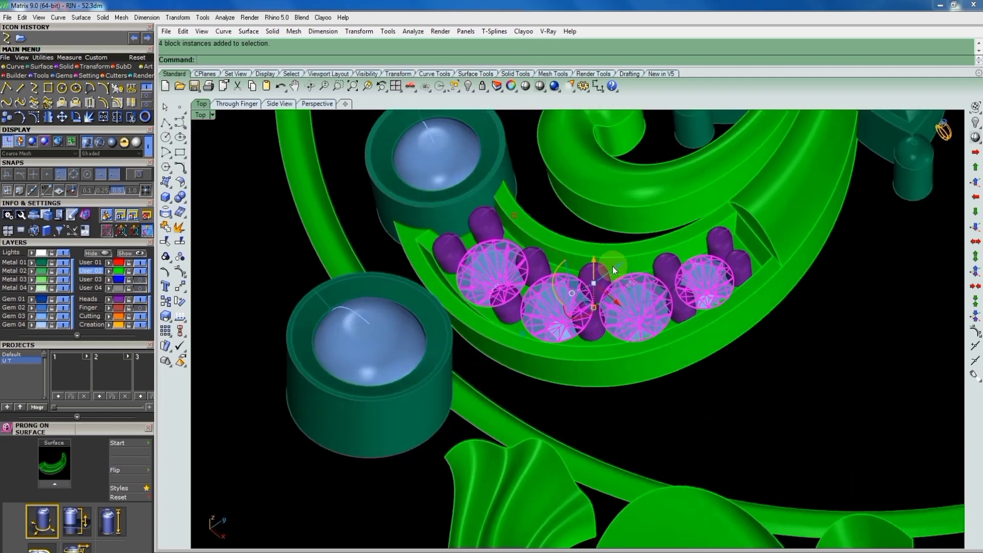
{"action": "right_click", "coordinate": [597, 244]}
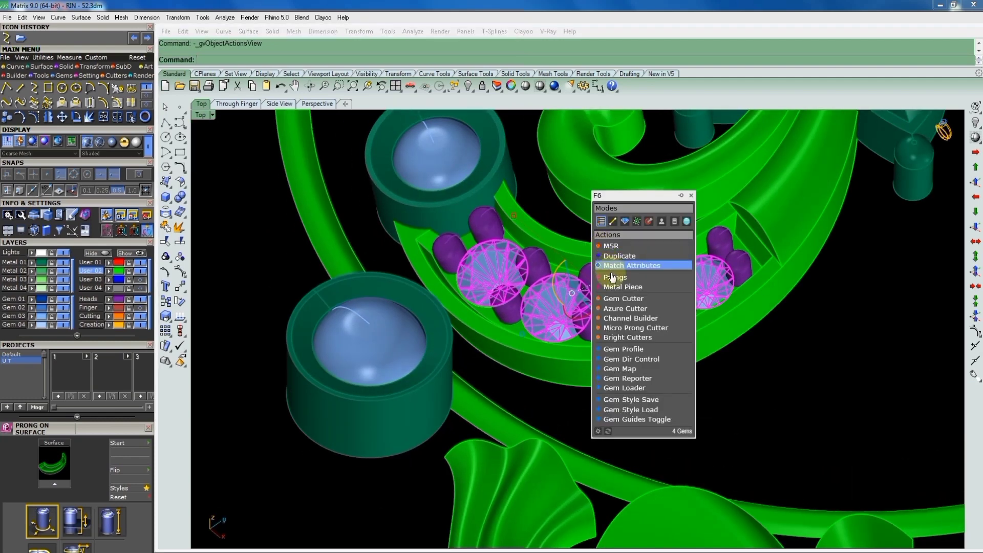
{"action": "left_click", "coordinate": [612, 297]}
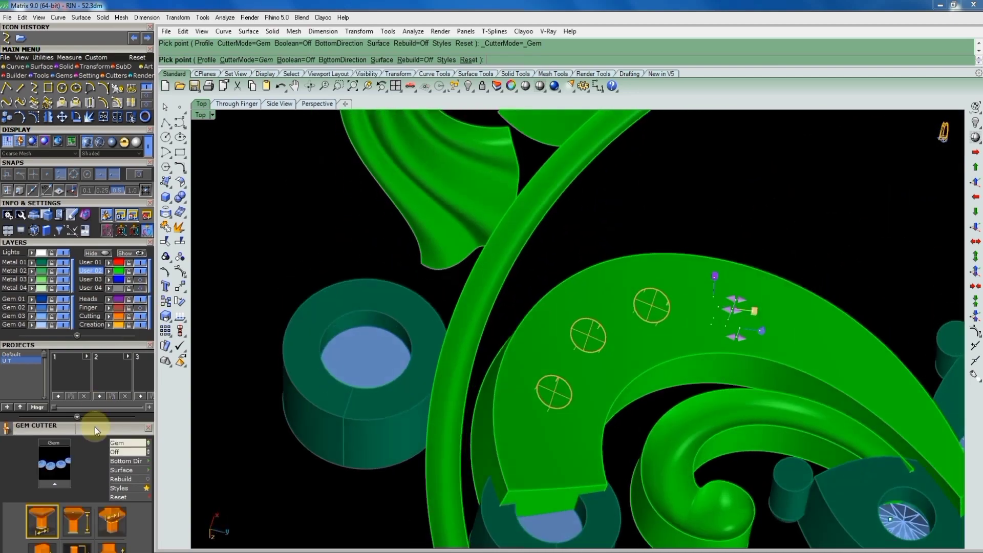
Create the gem cutters with Lower Depth set to -218%
{"action": "scroll", "coordinate": [94, 420], "scroll_direction": "down", "scroll_amount": 3}
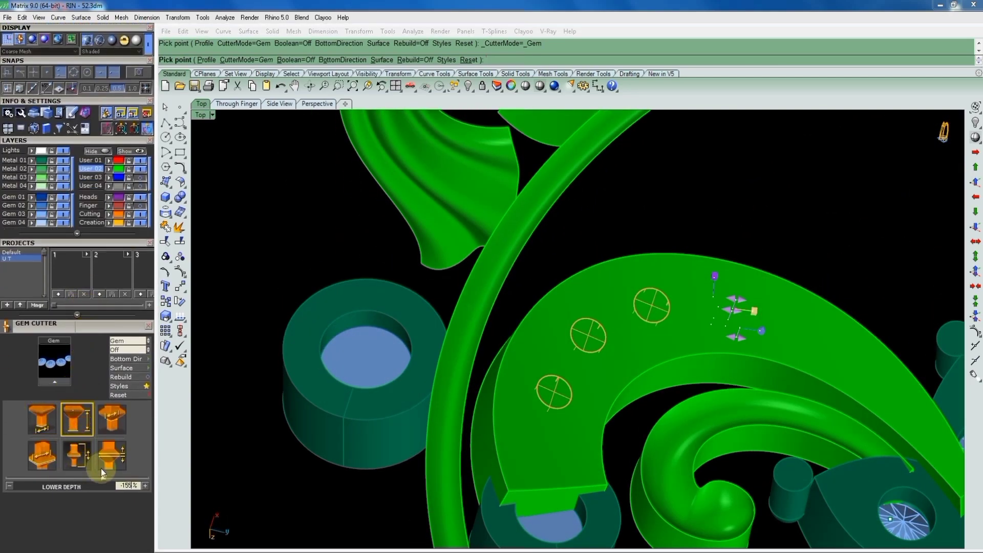
{"action": "left_click_drag", "start_coordinate": [101, 481], "coordinate": [87, 480]}
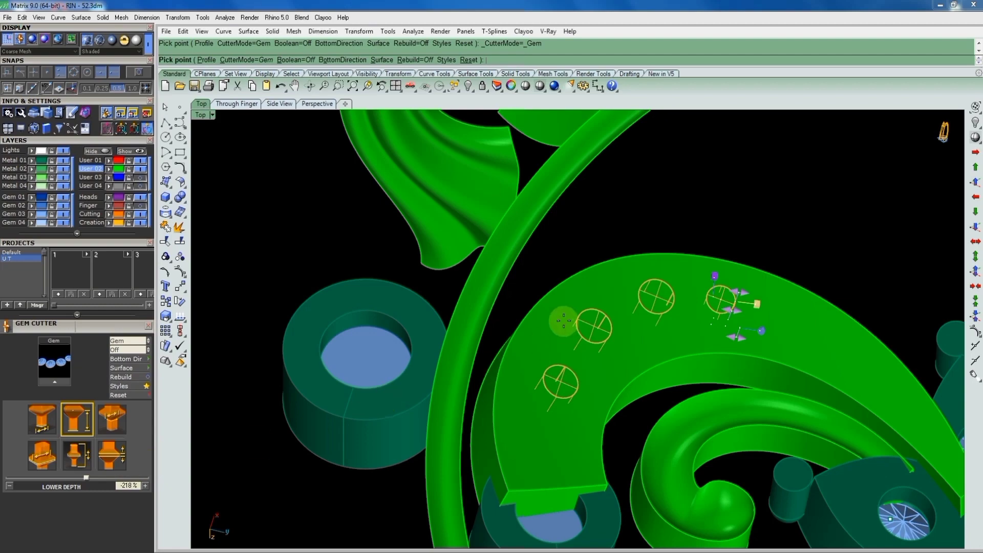
{"action": "key", "text": "Return"}
Boolean-subtract the cutters from the scroll band, then return to a top-down view
{"action": "right_click_drag", "start_coordinate": [703, 220], "coordinate": [680, 444]}
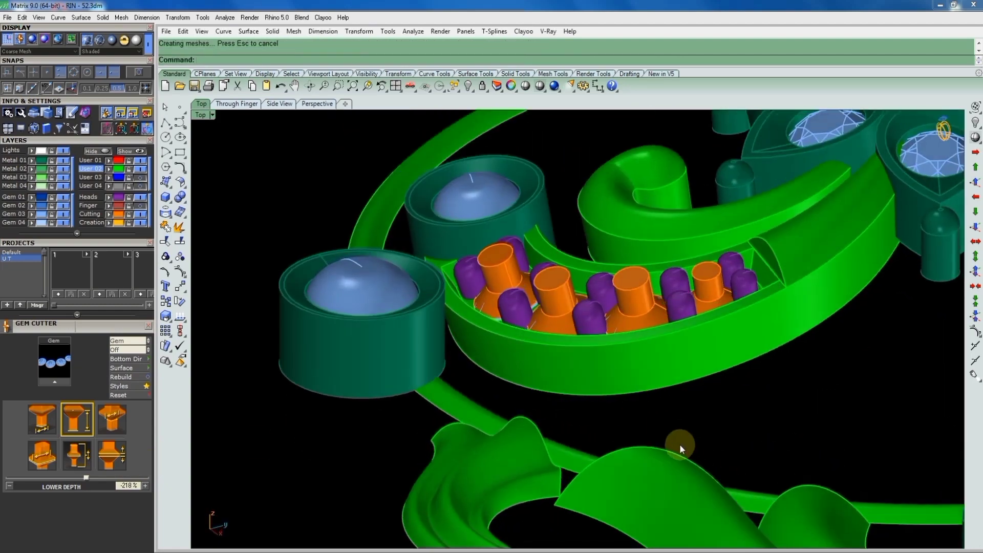
{"action": "left_click", "coordinate": [661, 361]}
{"action": "key", "text": "Return"}
{"action": "left_click", "coordinate": [638, 299]}
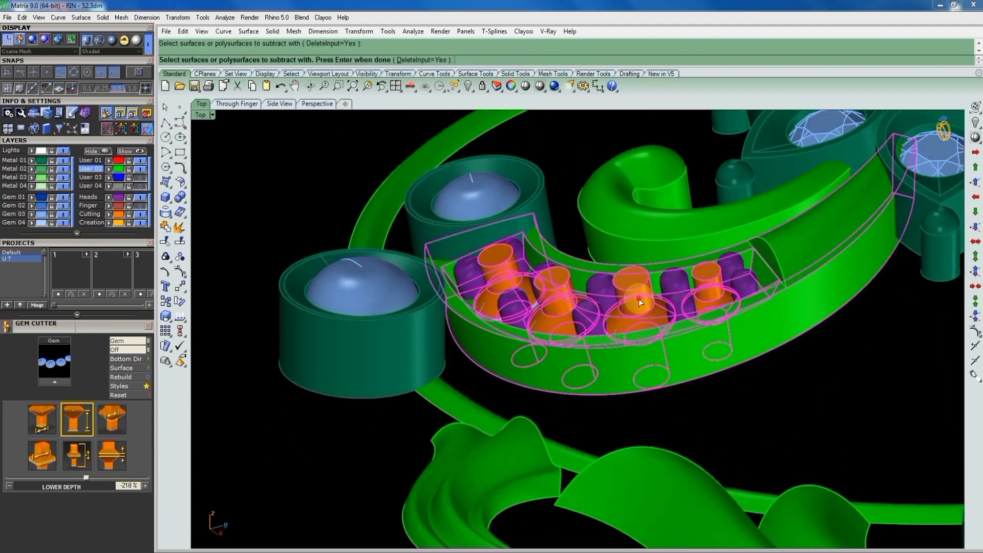
{"action": "key", "text": "Return"}
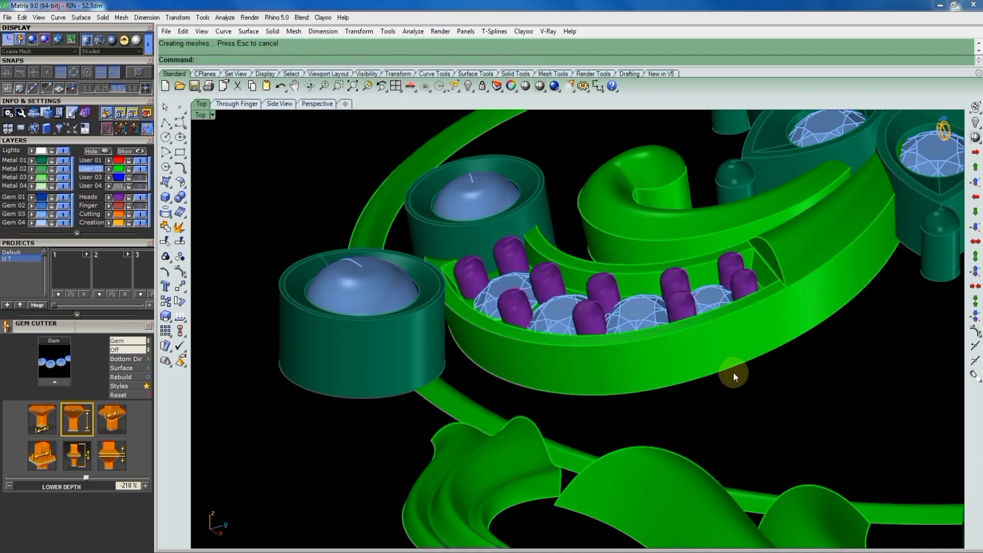
{"action": "mouse_move", "coordinate": [640, 410]}
{"action": "right_mouse_down"}
{"action": "mouse_move", "coordinate": [742, 411]}
{"action": "mouse_move", "coordinate": [676, 303]}
{"action": "right_mouse_up"}
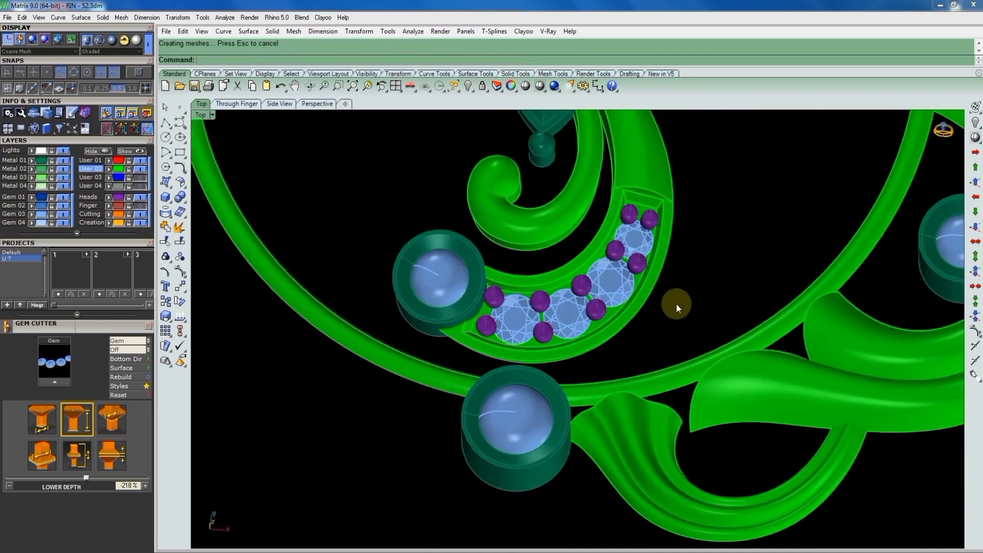
Window-select the gems, prongs and Metal layer objects, then clear the selection
{"action": "left_click_drag", "start_coordinate": [687, 262], "coordinate": [505, 321]}
{"action": "scroll", "coordinate": [629, 285], "scroll_direction": "down", "scroll_amount": 2}
{"action": "scroll", "coordinate": [629, 284], "scroll_direction": "up", "scroll_amount": 1}
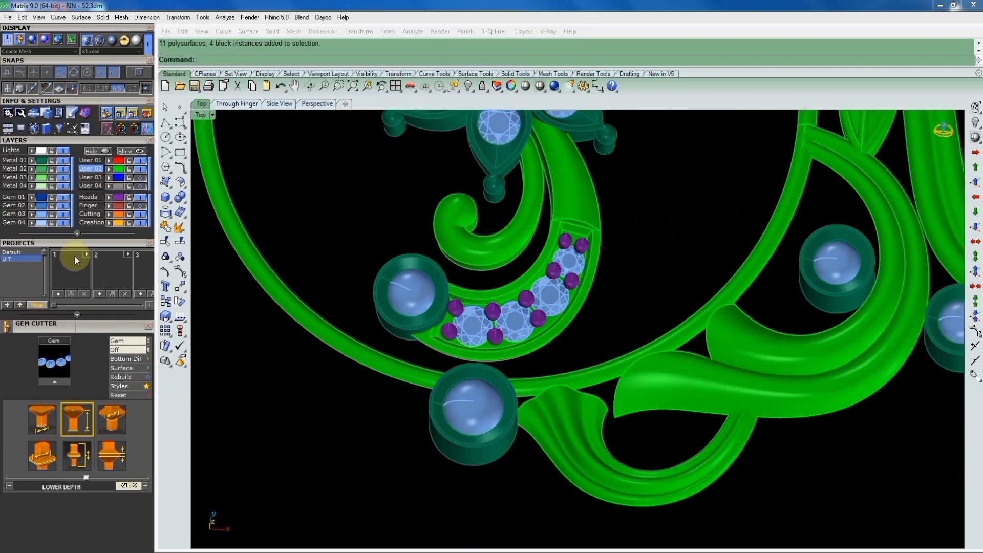
{"action": "left_click", "coordinate": [46, 179]}
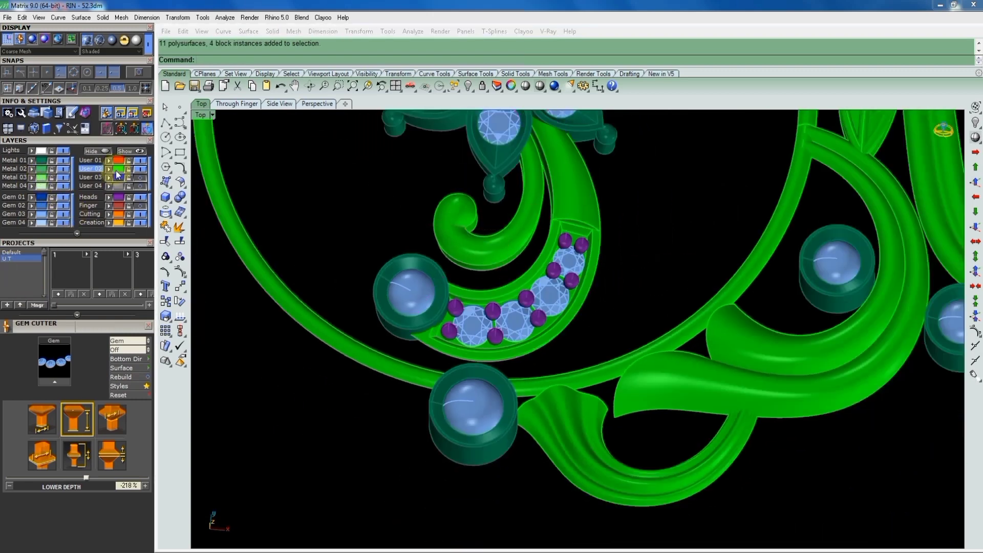
{"action": "left_click", "coordinate": [119, 169]}
{"action": "left_click", "coordinate": [20, 168]}
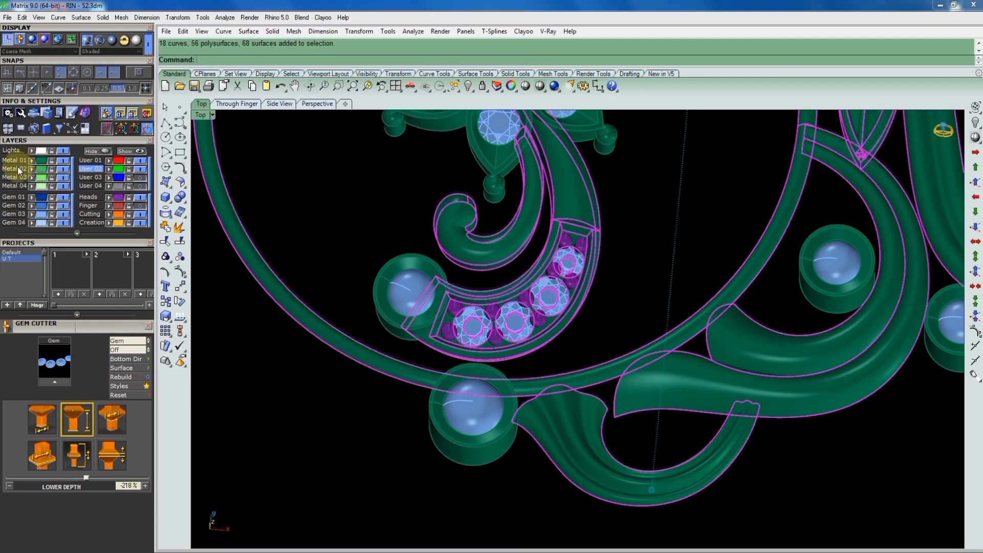
{"action": "left_click", "coordinate": [330, 179]}
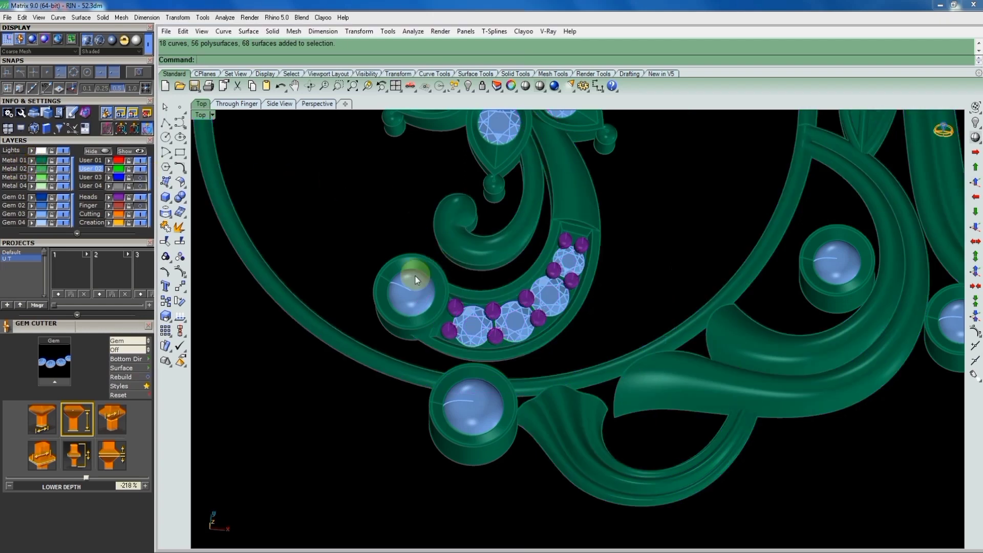
With Metal 02 current, select the gem band and its stones, checking in Front view
{"action": "left_click", "coordinate": [8, 170]}
{"action": "scroll", "coordinate": [558, 302], "scroll_direction": "up", "scroll_amount": 3}
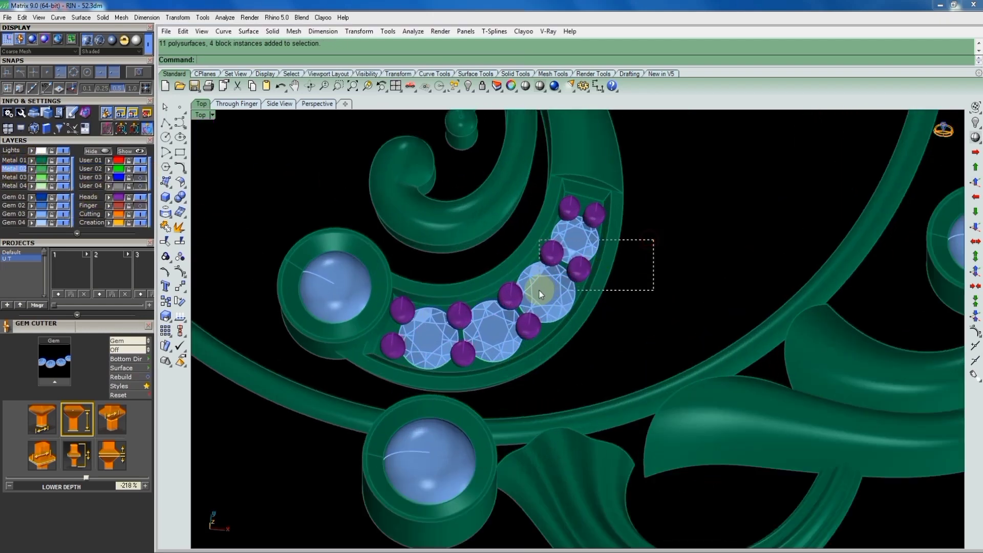
{"action": "left_click_drag", "start_coordinate": [540, 290], "coordinate": [622, 281]}
{"action": "left_click", "coordinate": [509, 306], "text": "shift"}
{"action": "scroll", "coordinate": [509, 306], "scroll_direction": "down", "scroll_amount": 3}
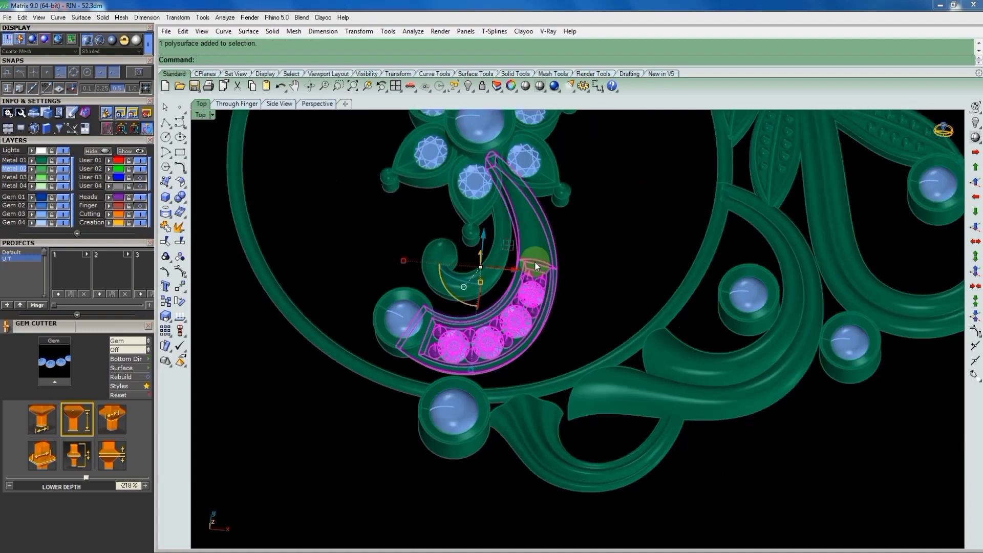
{"action": "key", "text": "ctrl+F2"}
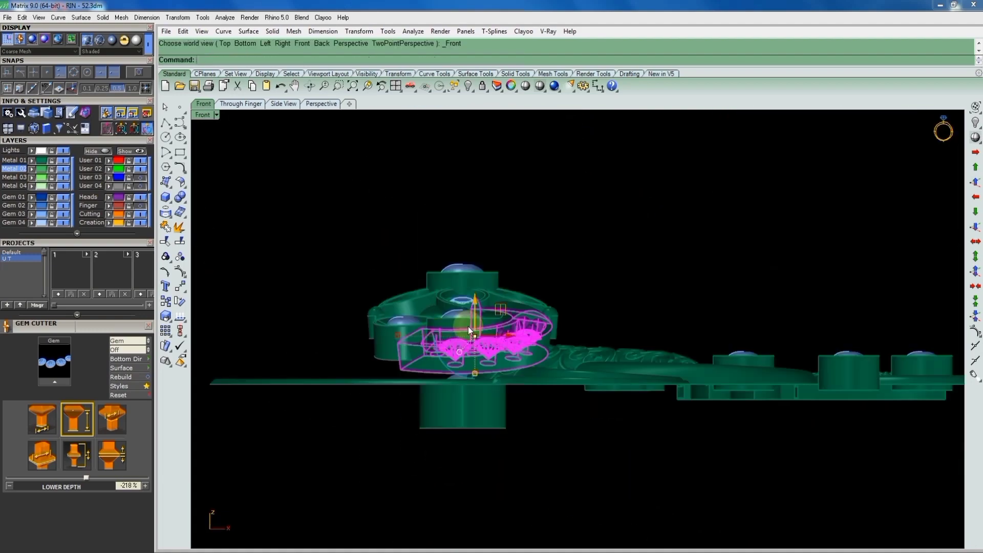
{"action": "type", "text": "t"}
{"action": "key", "text": "ctrl+F1"}
{"action": "scroll", "coordinate": [456, 349], "scroll_direction": "up", "scroll_amount": 3}
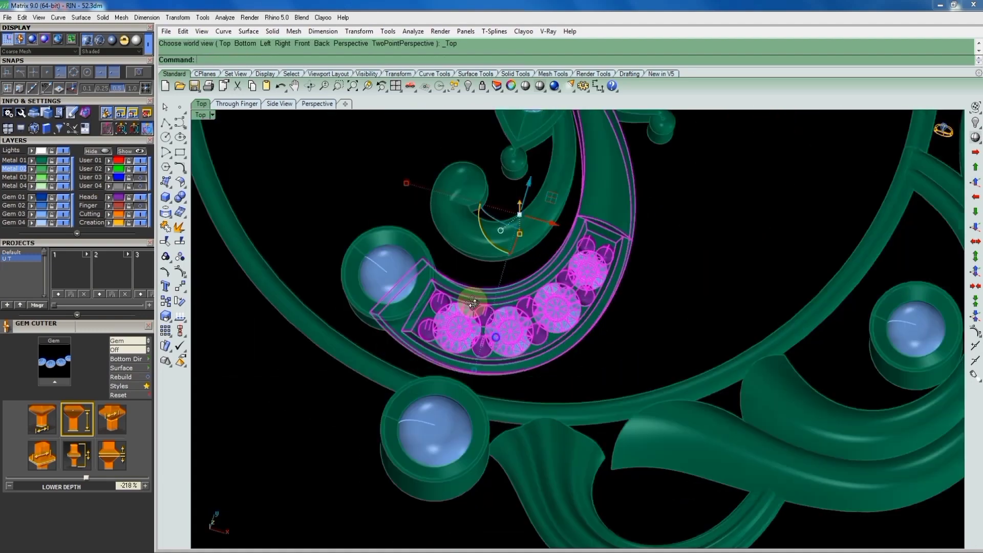
{"action": "scroll", "coordinate": [451, 303], "scroll_direction": "down", "scroll_amount": 1}
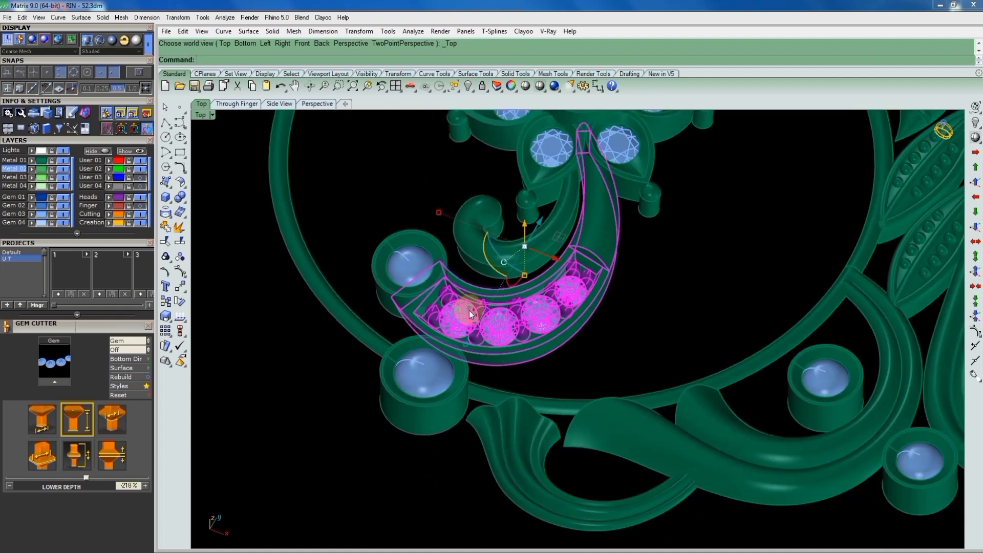
Group the band with its gems and add the spiral scroll and bezel
{"action": "type", "text": "group"}
{"action": "key", "text": "Return"}
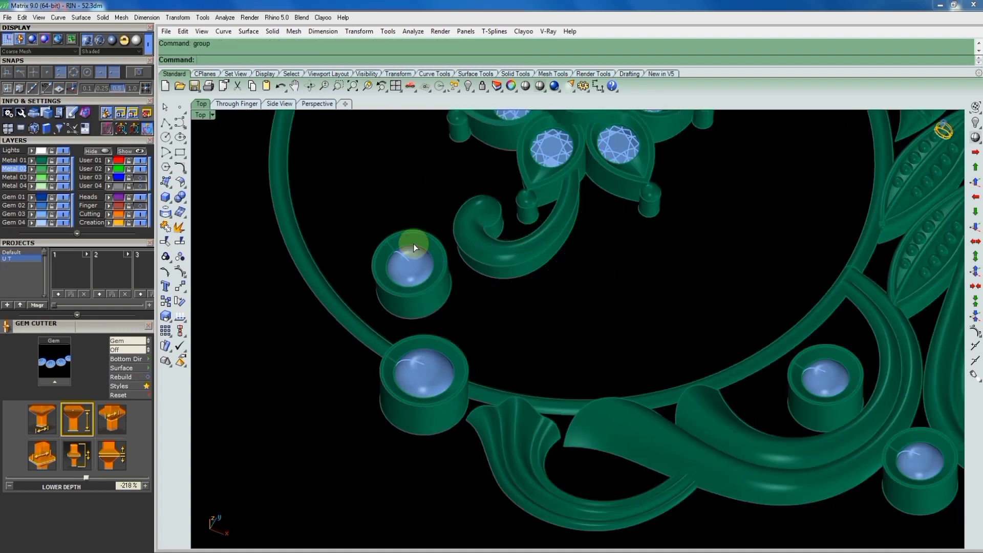
{"action": "scroll", "coordinate": [494, 200], "scroll_direction": "up", "scroll_amount": 2}
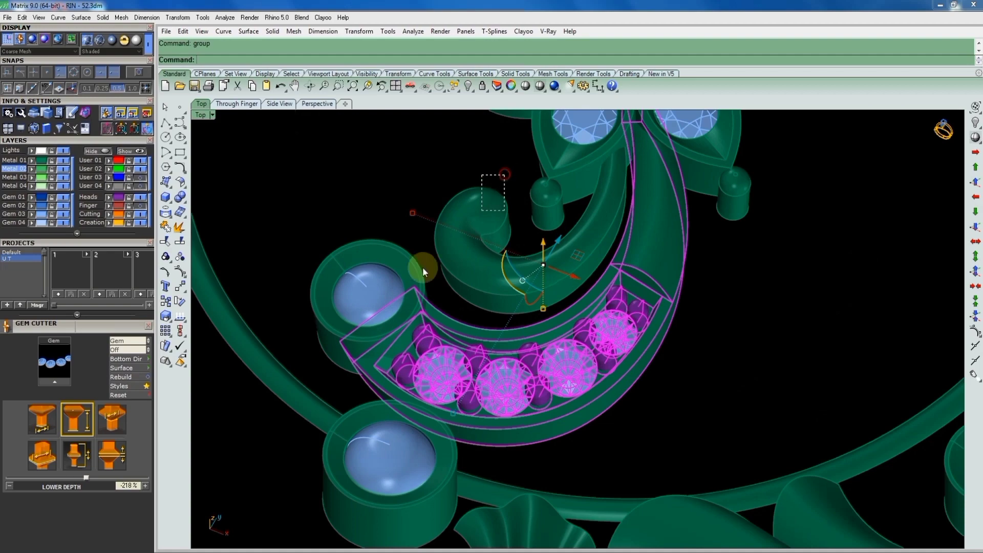
{"action": "left_click", "coordinate": [350, 340], "text": "shift"}
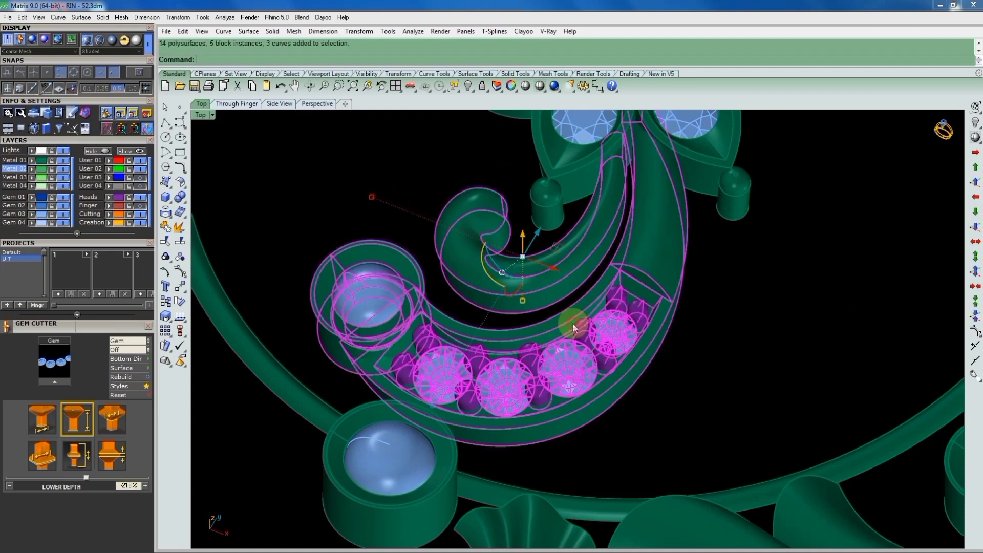
{"action": "scroll", "coordinate": [573, 324], "scroll_direction": "down", "scroll_amount": 3}
{"action": "scroll", "coordinate": [557, 337], "scroll_direction": "down", "scroll_amount": 2}
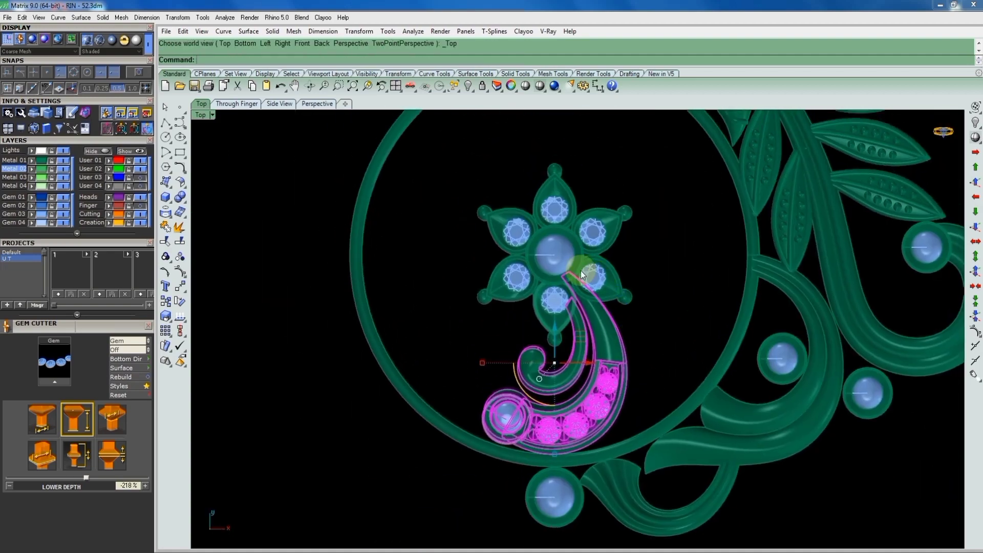
Polar-array the gem-set group six times through 360° around the origin
{"action": "type", "text": "arraypolar"}
{"action": "key", "text": "Return"}
{"action": "type", "text": "0"}
{"action": "key", "text": "Return"}
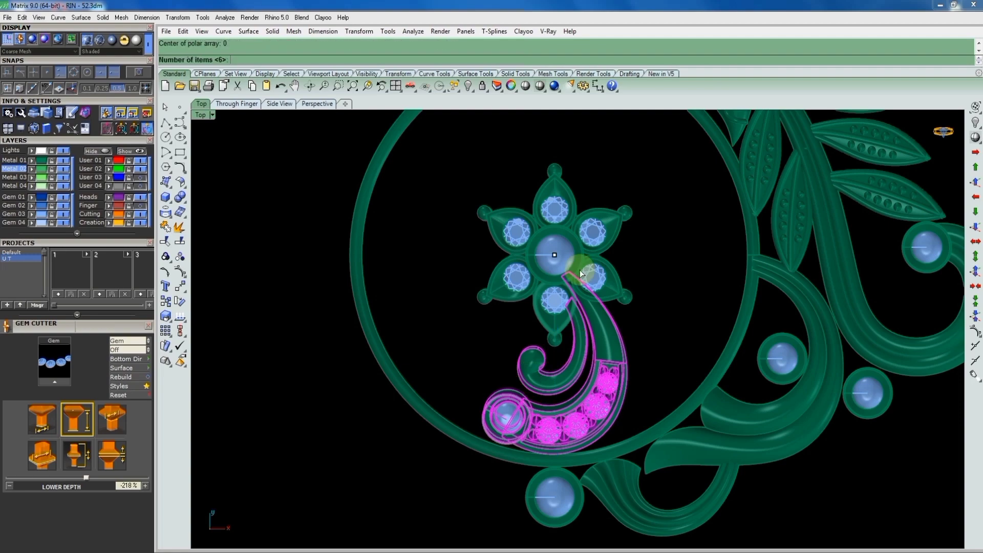
{"action": "key", "text": "Return"}
{"action": "key", "text": "Return"}
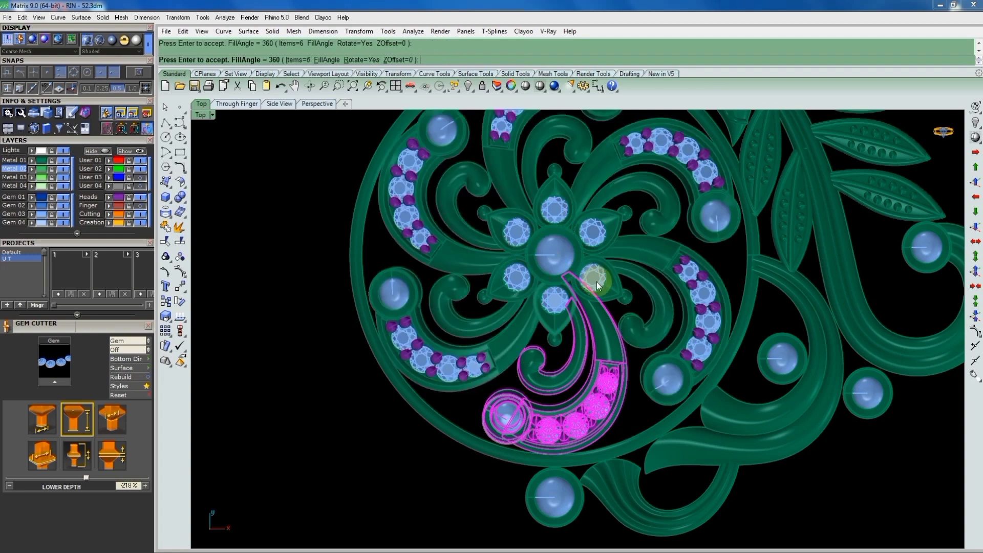
{"action": "key", "text": "Return"}
{"action": "mouse_move", "coordinate": [598, 282]}
{"action": "right_mouse_down"}
{"action": "mouse_move", "coordinate": [560, 237]}
{"action": "mouse_move", "coordinate": [645, 313]}
{"action": "mouse_move", "coordinate": [568, 342]}
{"action": "right_mouse_up"}
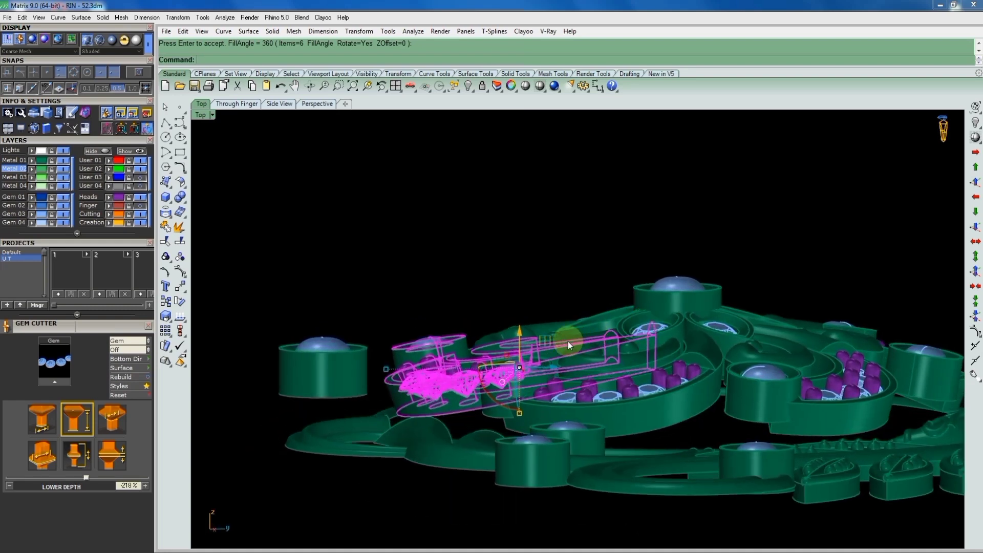
Rotate the arrayed scrolls in Right view to follow the piece's slope
{"action": "key", "text": "F3"}
{"action": "type", "text": "rotate"}
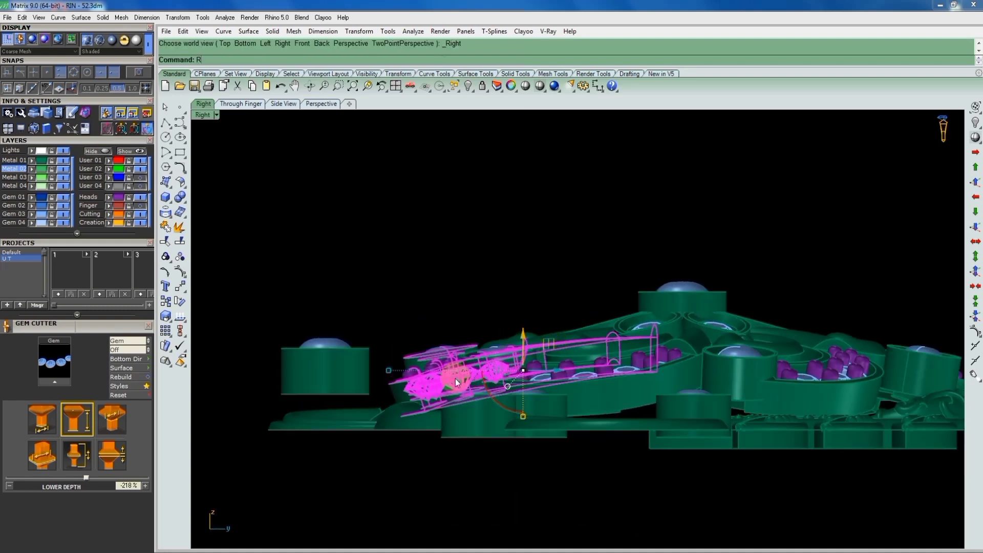
{"action": "key", "text": "Return"}
{"action": "left_click", "coordinate": [417, 384]}
{"action": "left_click", "coordinate": [699, 383]}
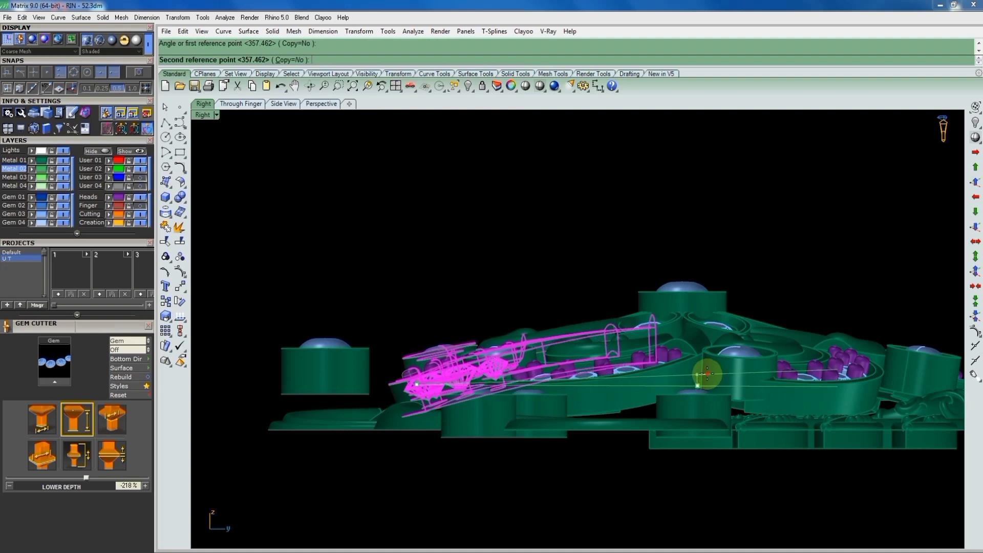
{"action": "left_click", "coordinate": [683, 294]}
{"action": "left_click_drag", "start_coordinate": [684, 296], "coordinate": [699, 362]}
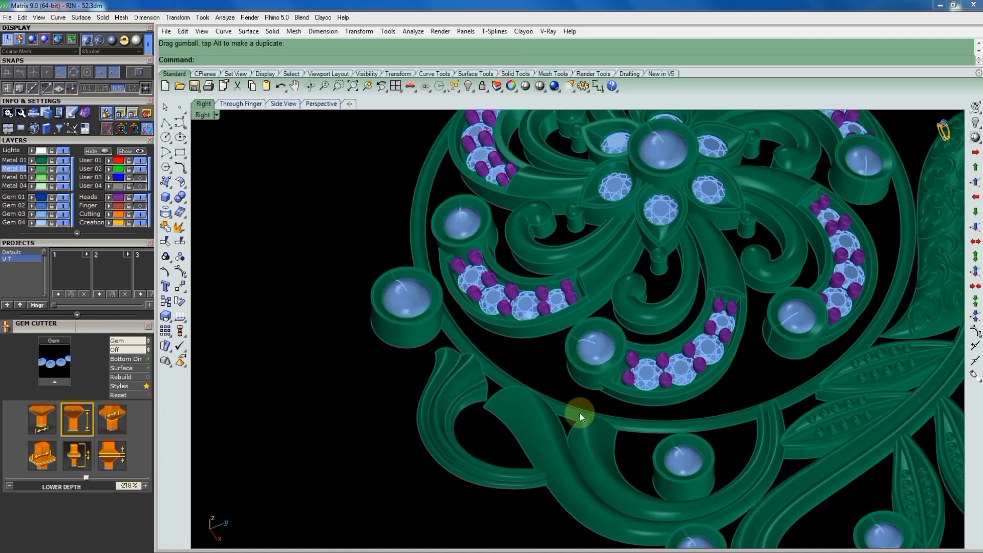
Extrude the outer circle around the flower, then undo the extrusion
{"action": "left_click", "coordinate": [582, 409]}
{"action": "mouse_move", "coordinate": [581, 408]}
{"action": "right_mouse_down"}
{"action": "mouse_move", "coordinate": [586, 377]}
{"action": "mouse_move", "coordinate": [548, 334]}
{"action": "mouse_move", "coordinate": [597, 330]}
{"action": "right_mouse_up"}
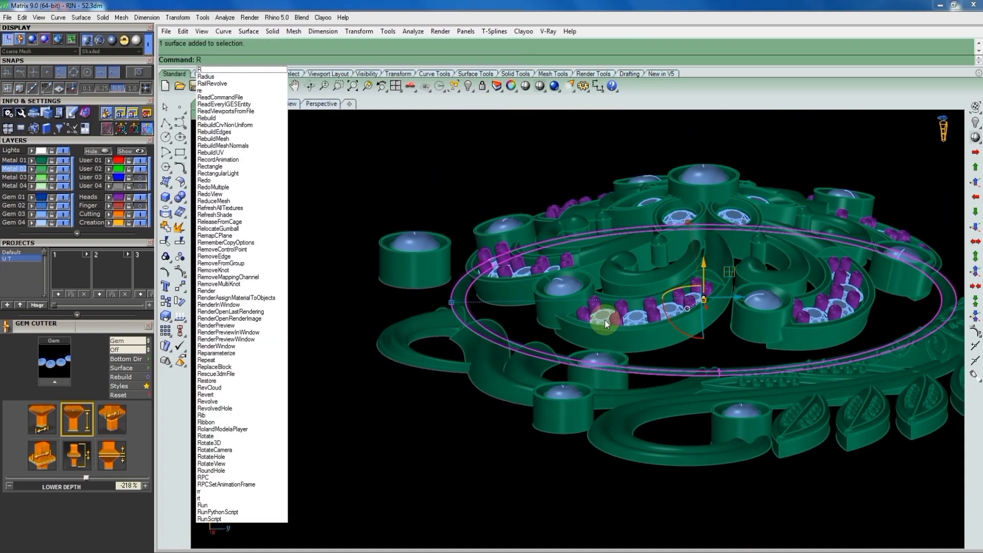
{"action": "left_click", "coordinate": [607, 324]}
{"action": "right_click", "coordinate": [610, 318]}
{"action": "type", "text": "1.5"}
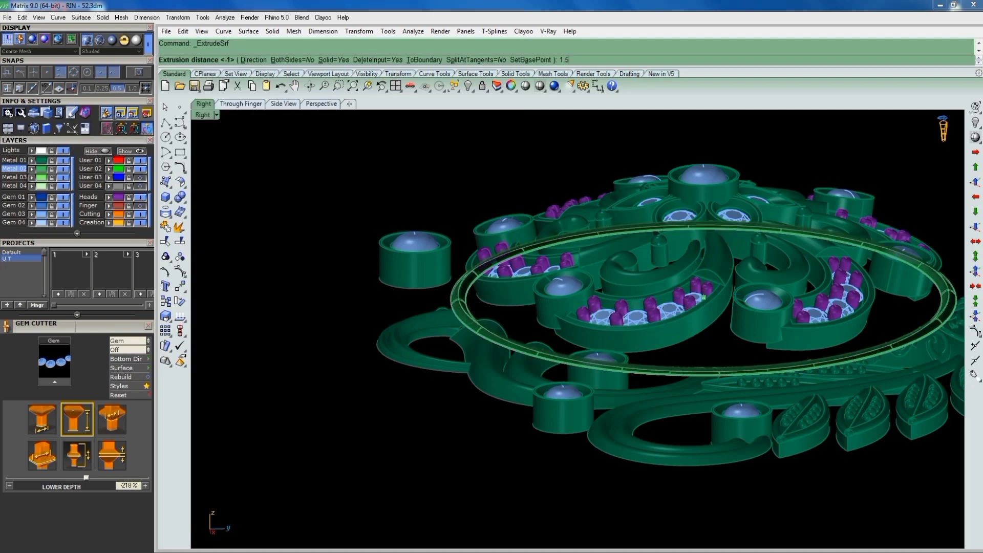
{"action": "key", "text": "Return"}
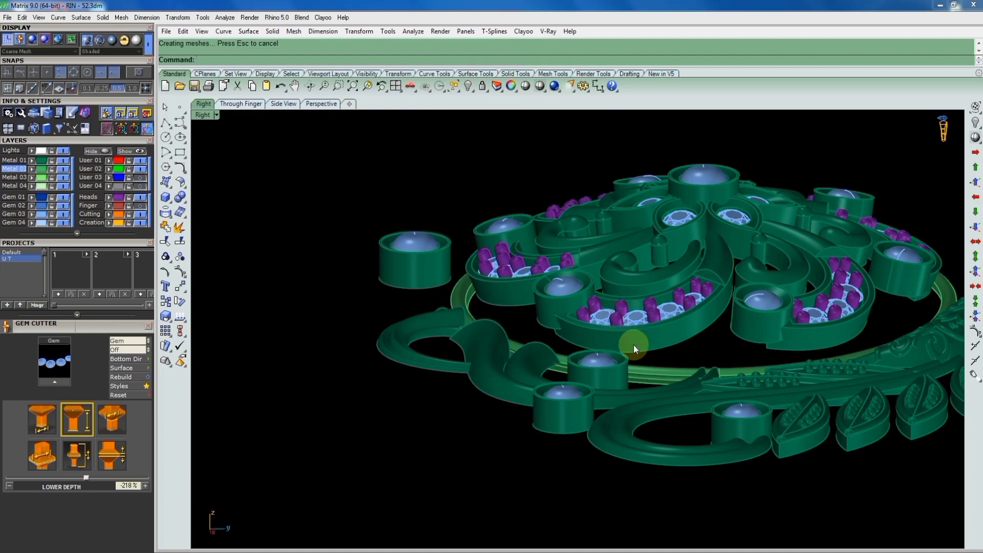
{"action": "scroll", "coordinate": [656, 376], "scroll_direction": "up", "scroll_amount": 5}
{"action": "key", "text": "ctrl+z"}
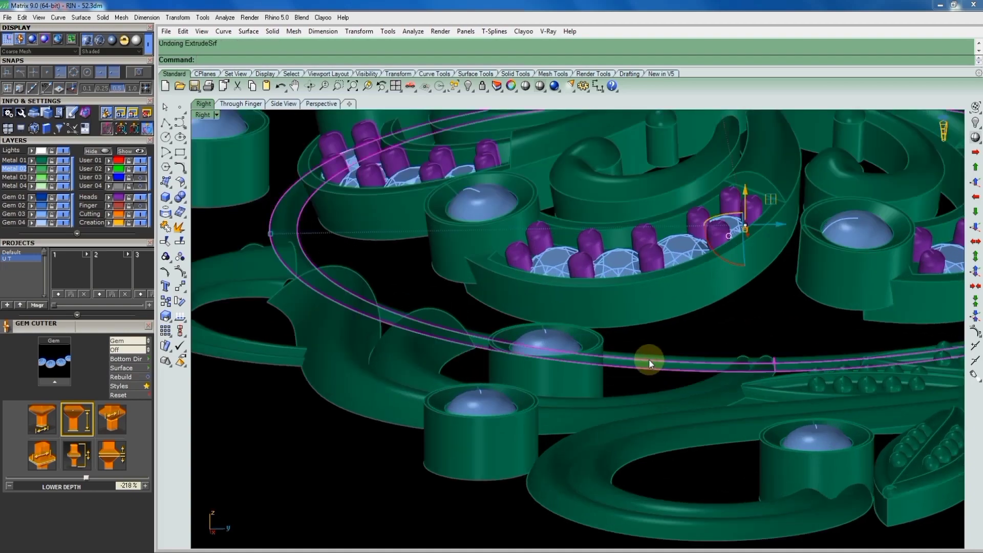
Re-extrude the circle by 1.5 in Top view and select the resulting rim
{"action": "scroll", "coordinate": [647, 360], "scroll_direction": "down", "scroll_amount": 2}
{"action": "scroll", "coordinate": [640, 363], "scroll_direction": "down", "scroll_amount": 5}
{"action": "key", "text": "ctrl+F1"}
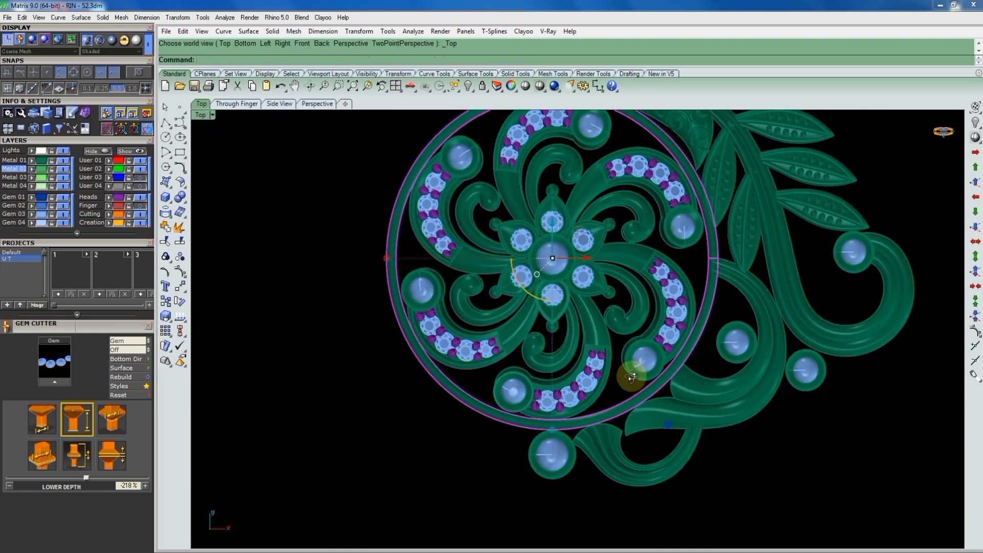
{"action": "type", "text": "e"}
{"action": "key", "text": "Return"}
{"action": "key", "text": "Down"}
{"action": "key", "text": "Down"}
{"action": "key", "text": "Down"}
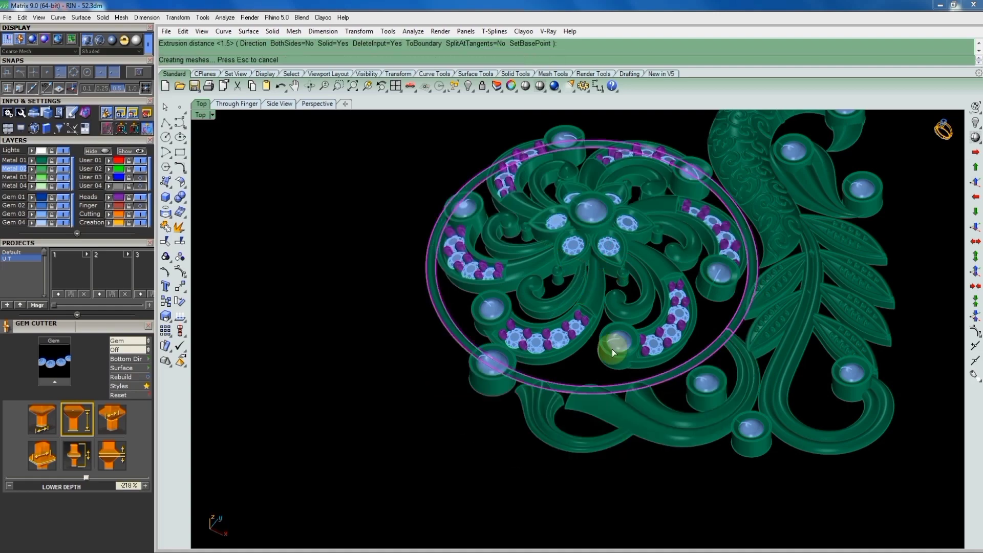
{"action": "scroll", "coordinate": [604, 350], "scroll_direction": "up", "scroll_amount": 3}
{"action": "key", "text": "Down"}
{"action": "key", "text": "Down"}
{"action": "key", "text": "Escape"}
{"action": "left_click", "coordinate": [533, 355]}
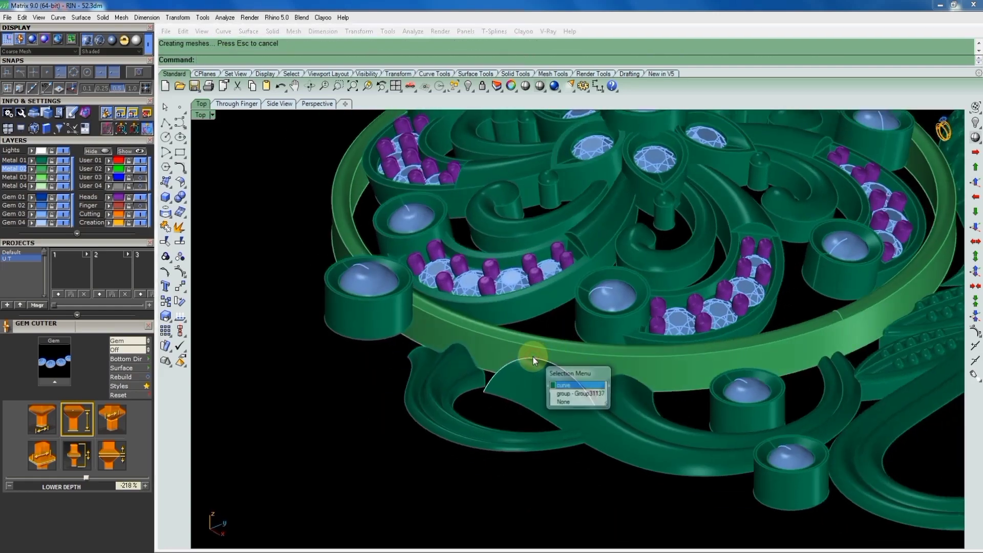
{"action": "left_click", "coordinate": [576, 393]}
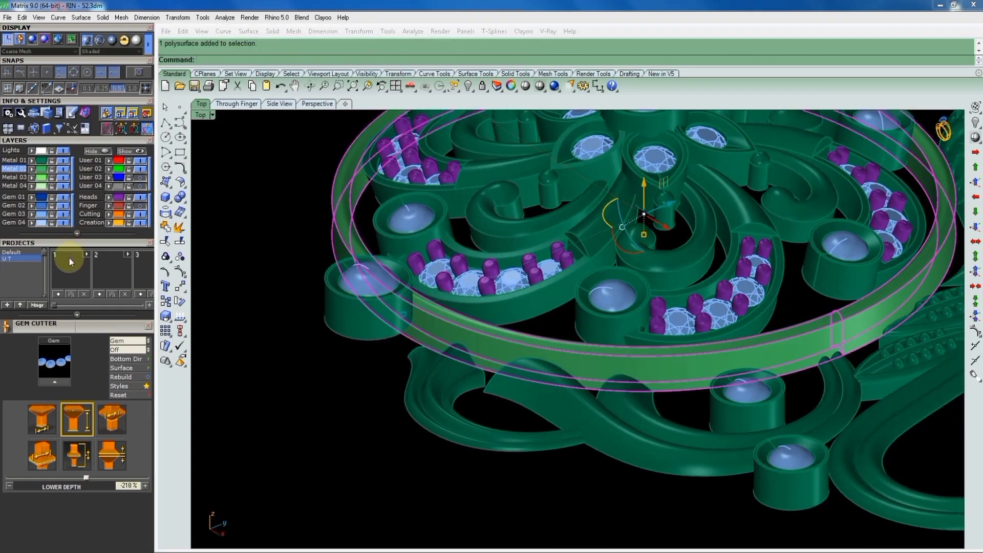
{"action": "left_click", "coordinate": [32, 161]}
{"action": "scroll", "coordinate": [358, 324], "scroll_direction": "down", "scroll_amount": 5}
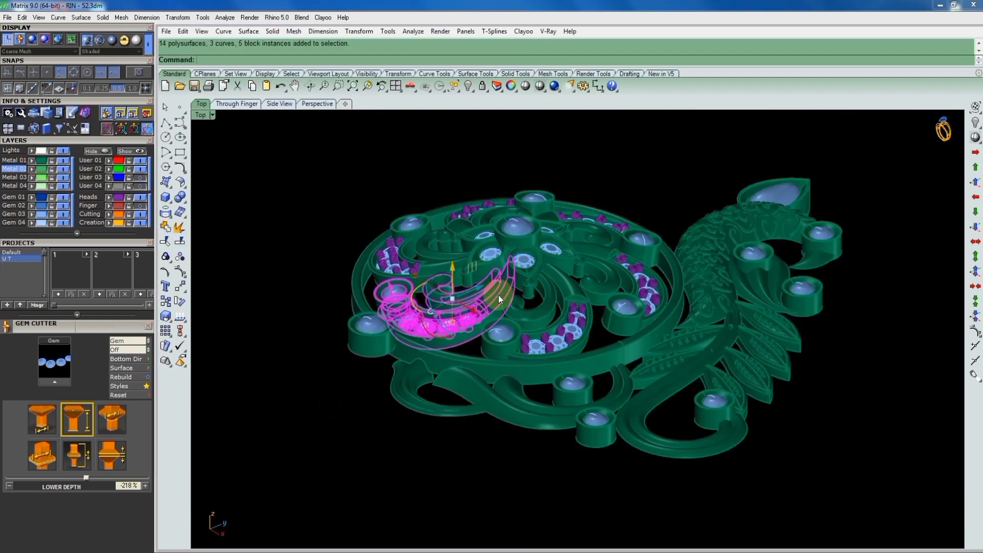
Group the upper-left and lower-left gem arcs with the centre gem cluster
{"action": "scroll", "coordinate": [543, 302], "scroll_direction": "up", "scroll_amount": 2}
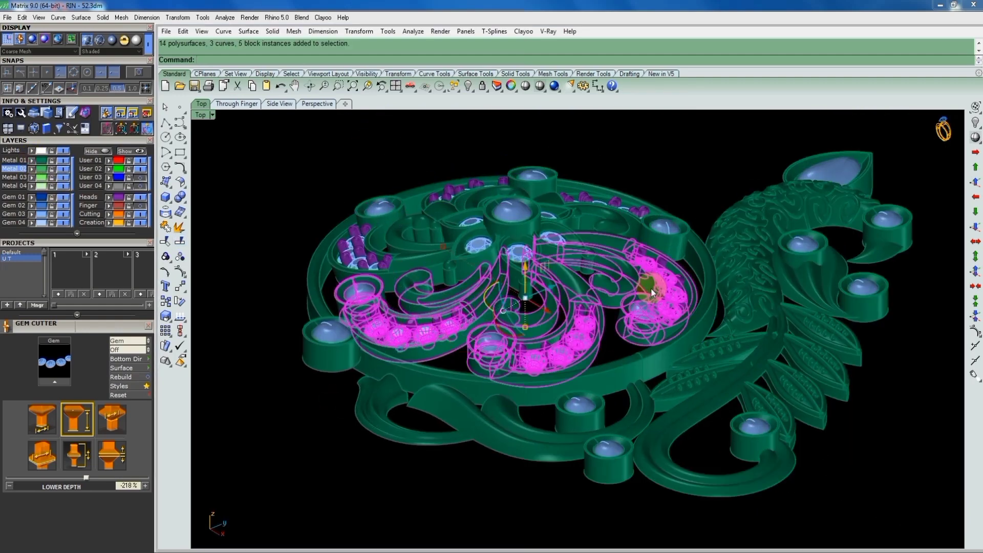
{"action": "key", "text": "Home"}
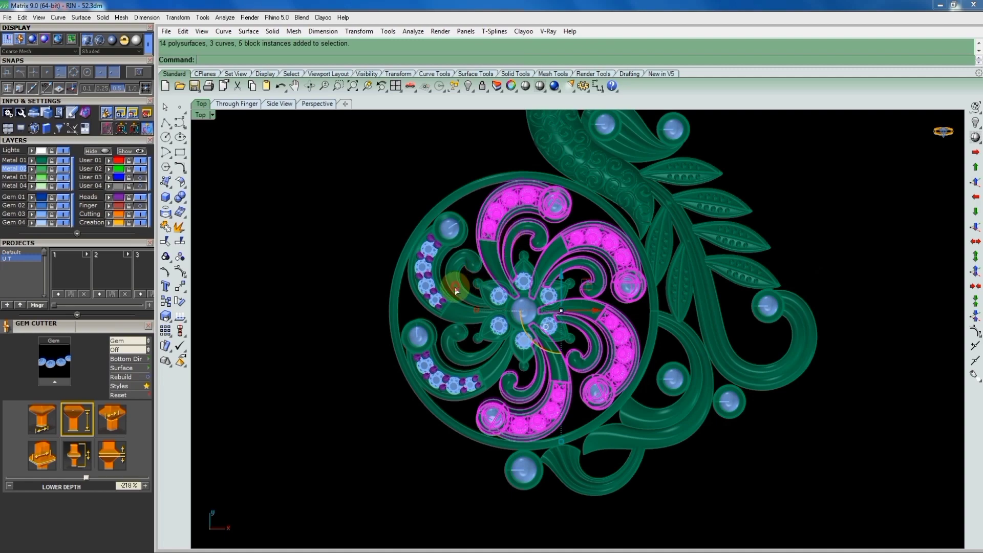
{"action": "left_click", "coordinate": [456, 291], "text": "shift"}
{"action": "left_click", "coordinate": [439, 345], "text": "shift"}
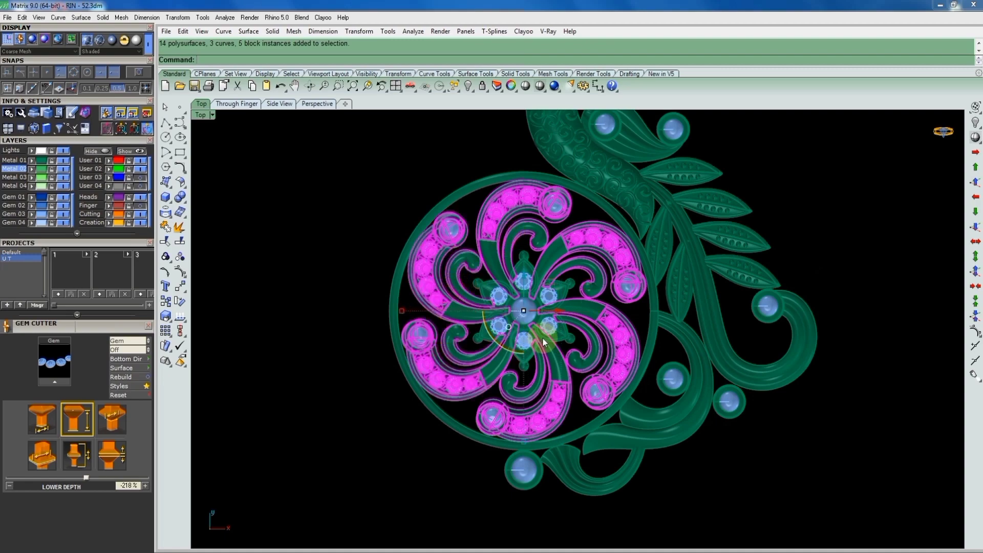
{"action": "type", "text": "group"}
{"action": "scroll", "coordinate": [530, 302], "scroll_direction": "up", "scroll_amount": 1}
{"action": "left_click", "coordinate": [528, 289], "text": "shift"}
{"action": "type", "text": "group"}
{"action": "key", "text": "Return"}
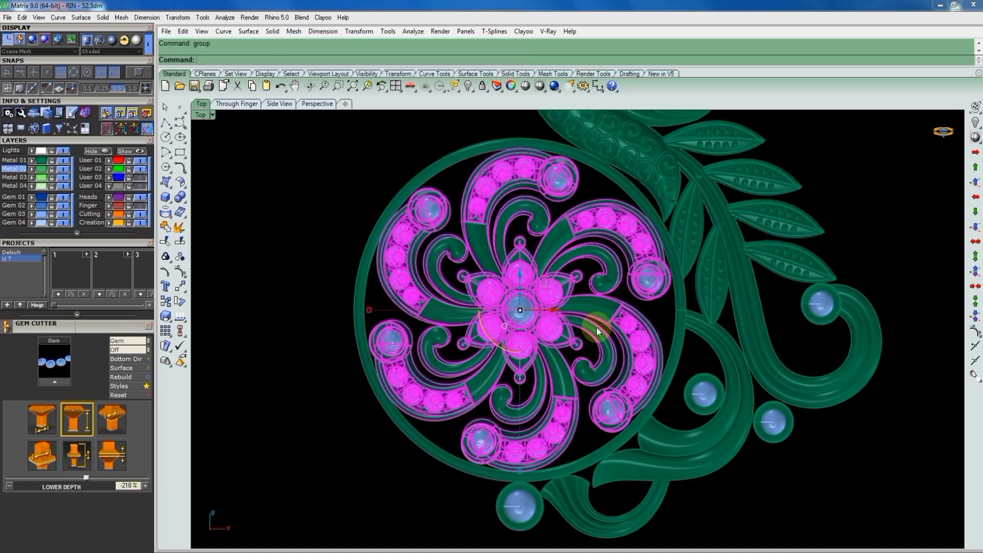
Lift the grouped medallion parts slightly with the gumball and check from Top view
{"action": "right_click_drag", "start_coordinate": [640, 370], "coordinate": [521, 241]}
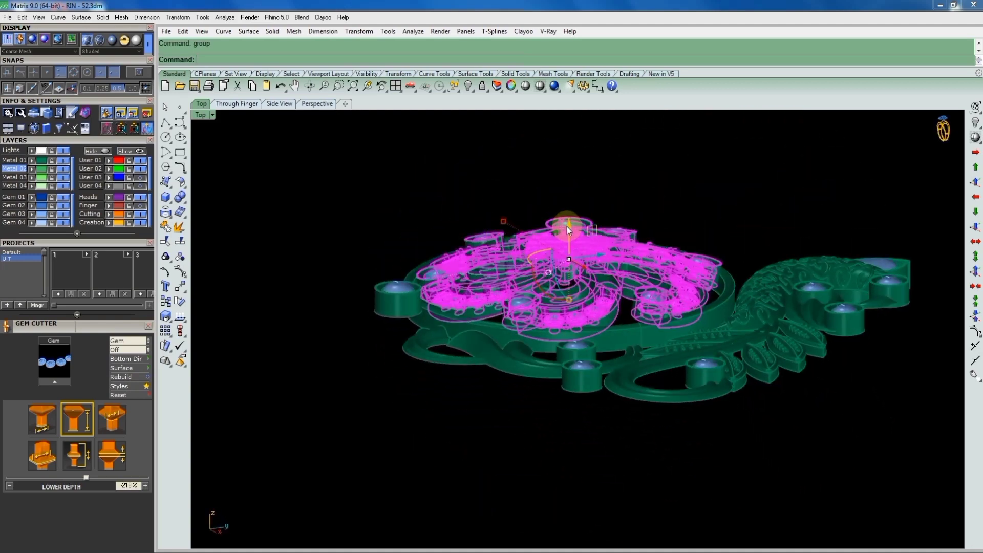
{"action": "left_click_drag", "start_coordinate": [567, 229], "coordinate": [567, 218]}
{"action": "left_click", "coordinate": [632, 187]}
{"action": "scroll", "coordinate": [605, 241], "scroll_direction": "down", "scroll_amount": 2}
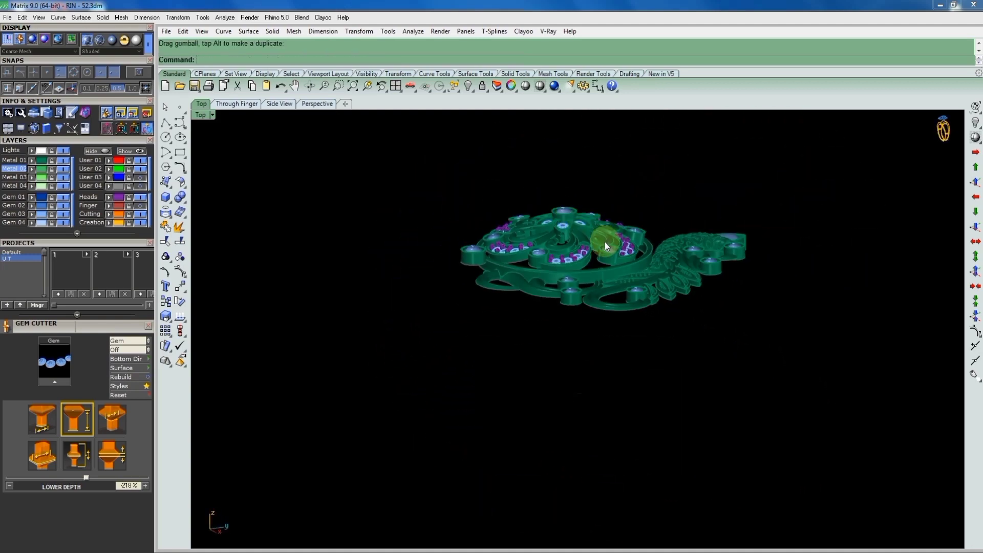
{"action": "key", "text": "ctrl+F1"}
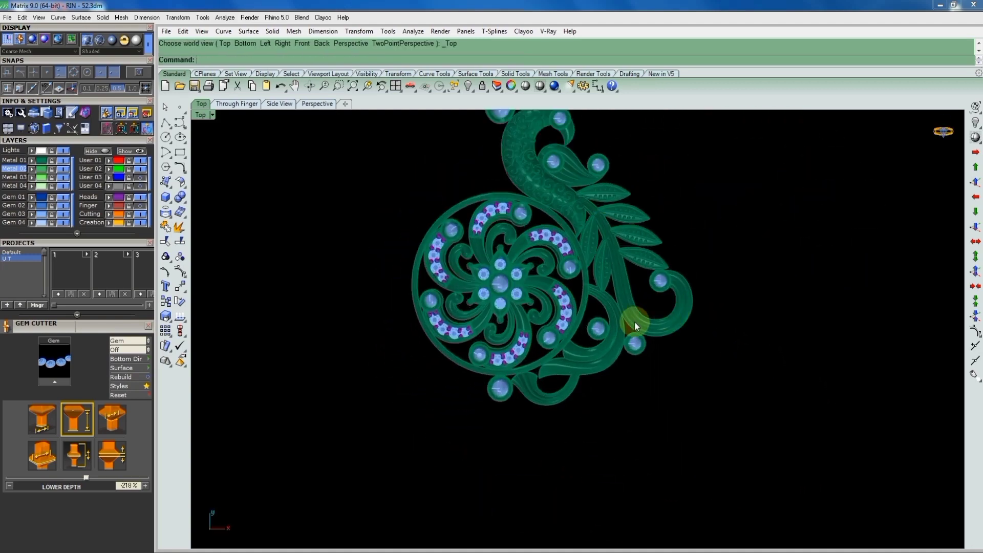
{"action": "scroll", "coordinate": [641, 323], "scroll_direction": "down", "scroll_amount": 2}
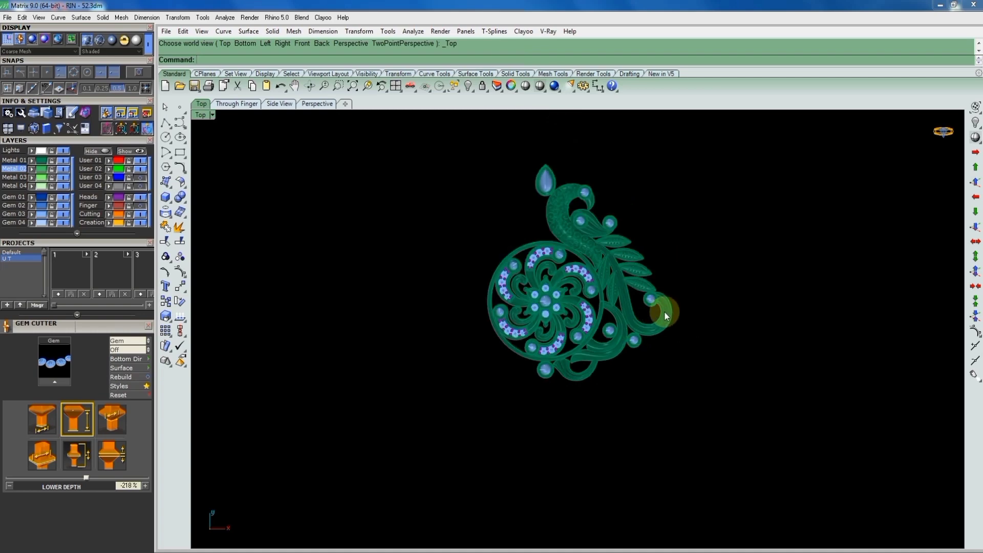
{"action": "scroll", "coordinate": [612, 328], "scroll_direction": "up", "scroll_amount": 2}
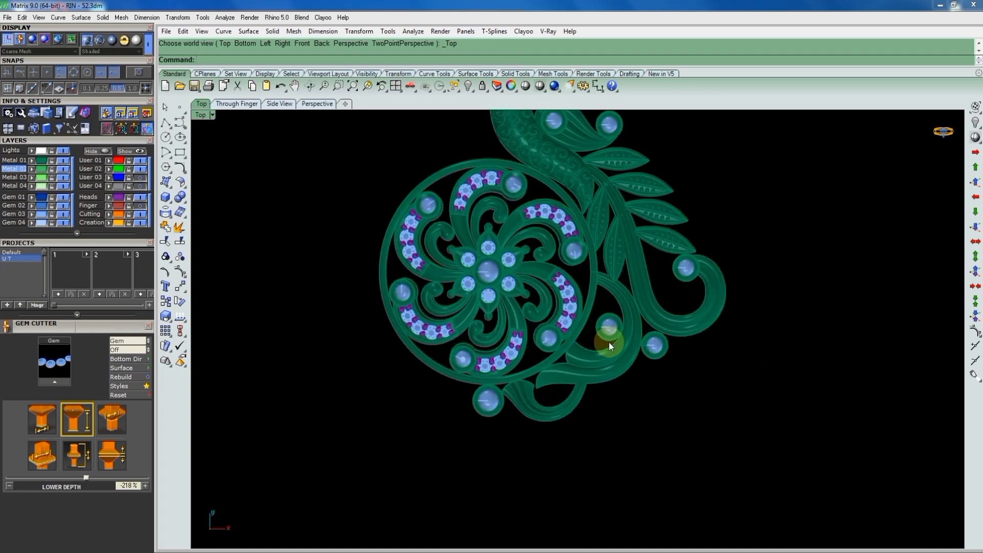
{"action": "scroll", "coordinate": [610, 343], "scroll_direction": "down", "scroll_amount": 3}
{"action": "scroll", "coordinate": [593, 333], "scroll_direction": "up", "scroll_amount": 2}
{"action": "right_click_drag", "start_coordinate": [604, 406], "coordinate": [639, 305], "text": "ctrl+shift"}
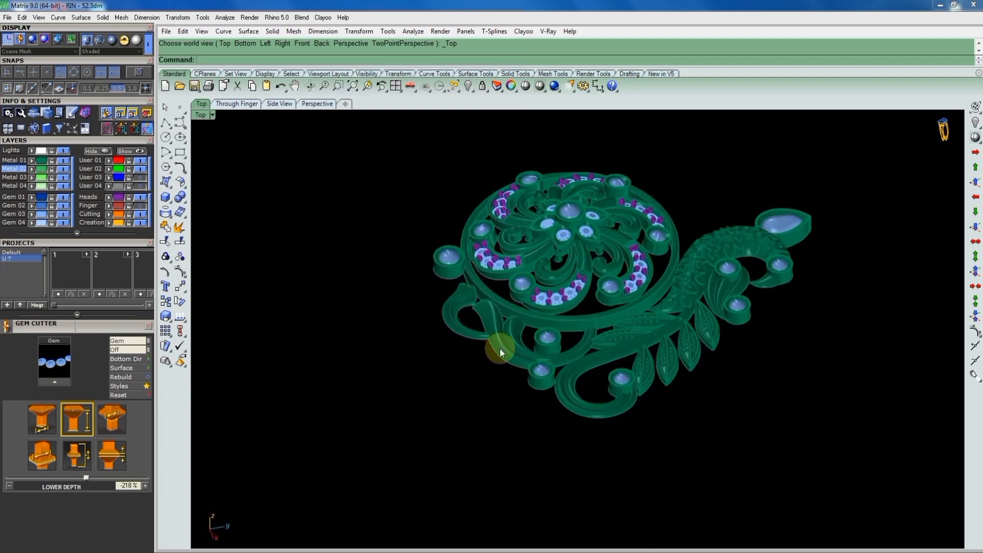
Select the lower S-scroll, second S-curve, leaf and upper right scroll surfaces
{"action": "scroll", "coordinate": [500, 348], "scroll_direction": "up", "scroll_amount": 4}
{"action": "left_click", "coordinate": [506, 379]}
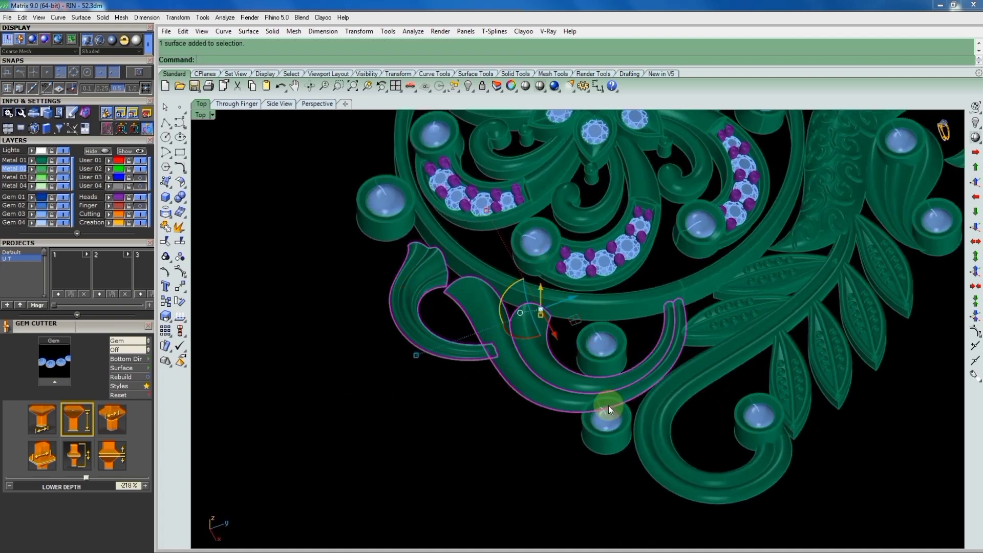
{"action": "left_click", "coordinate": [648, 413], "text": "shift"}
{"action": "scroll", "coordinate": [665, 377], "scroll_direction": "down", "scroll_amount": 3}
{"action": "scroll", "coordinate": [788, 322], "scroll_direction": "up", "scroll_amount": 2}
{"action": "right_click_drag", "start_coordinate": [788, 322], "coordinate": [768, 348], "text": "ctrl+shift"}
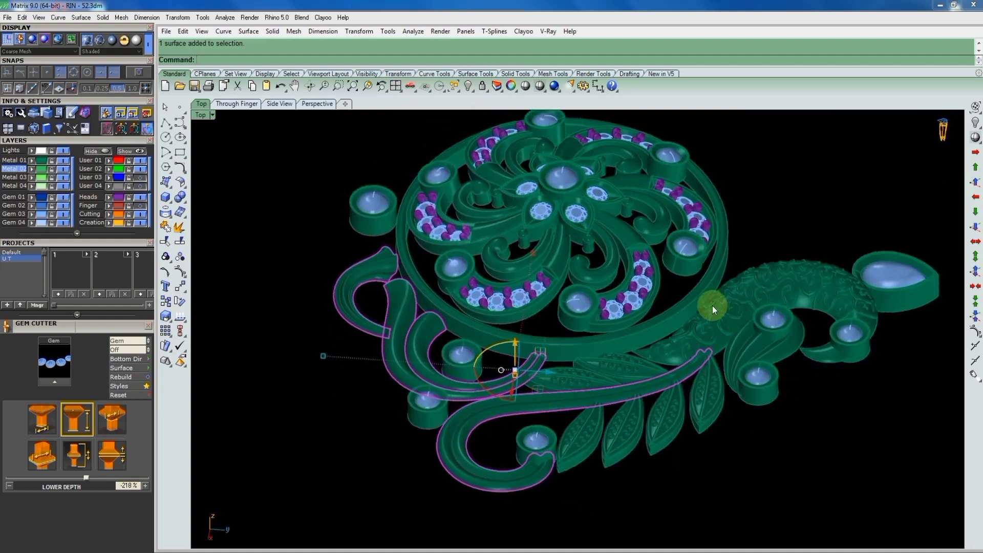
{"action": "left_click", "coordinate": [754, 342], "text": "shift"}
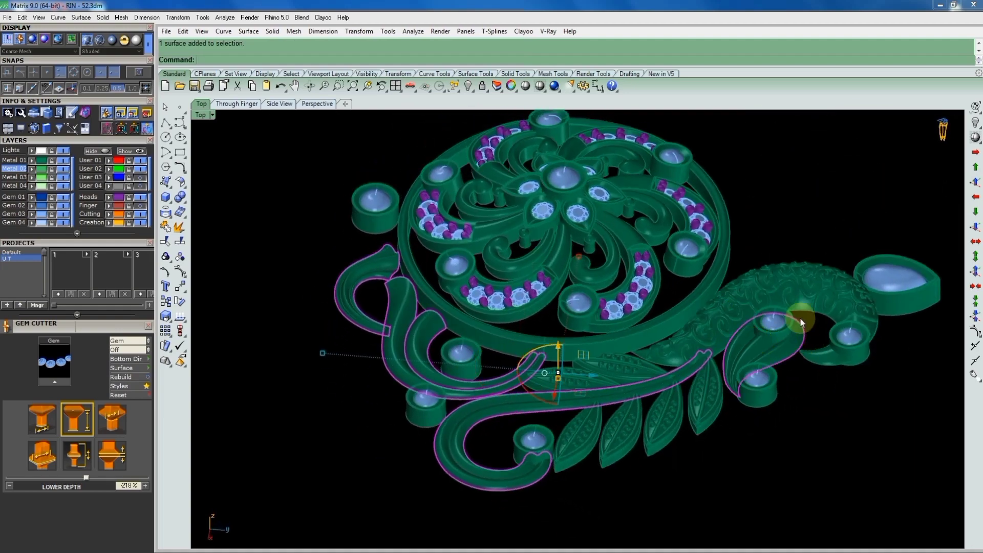
{"action": "scroll", "coordinate": [807, 305], "scroll_direction": "up", "scroll_amount": 1}
{"action": "left_click", "coordinate": [806, 305], "text": "shift"}
{"action": "scroll", "coordinate": [675, 332], "scroll_direction": "down", "scroll_amount": 2}
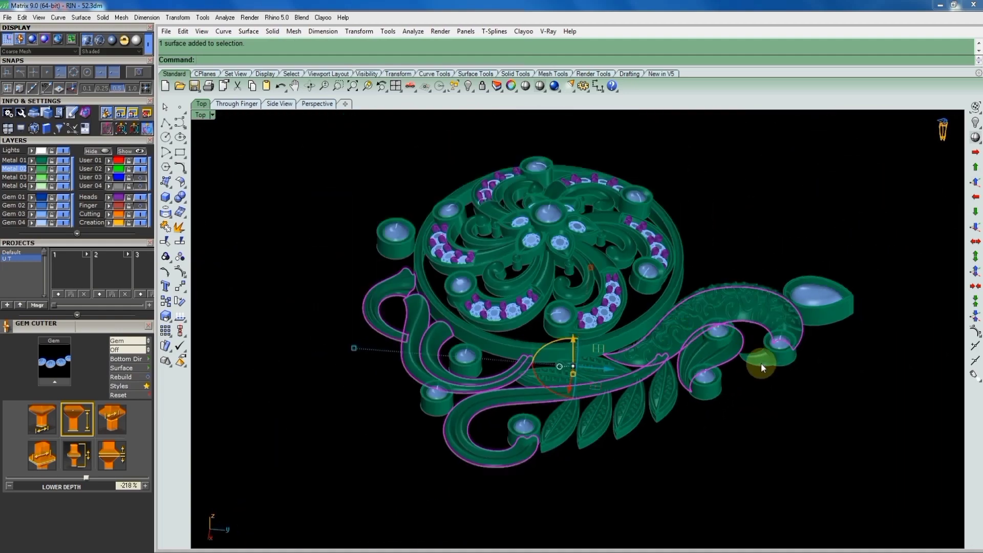
Extrude the selected surfaces into solids on the Metal 01 layer
{"action": "right_click", "coordinate": [725, 389]}
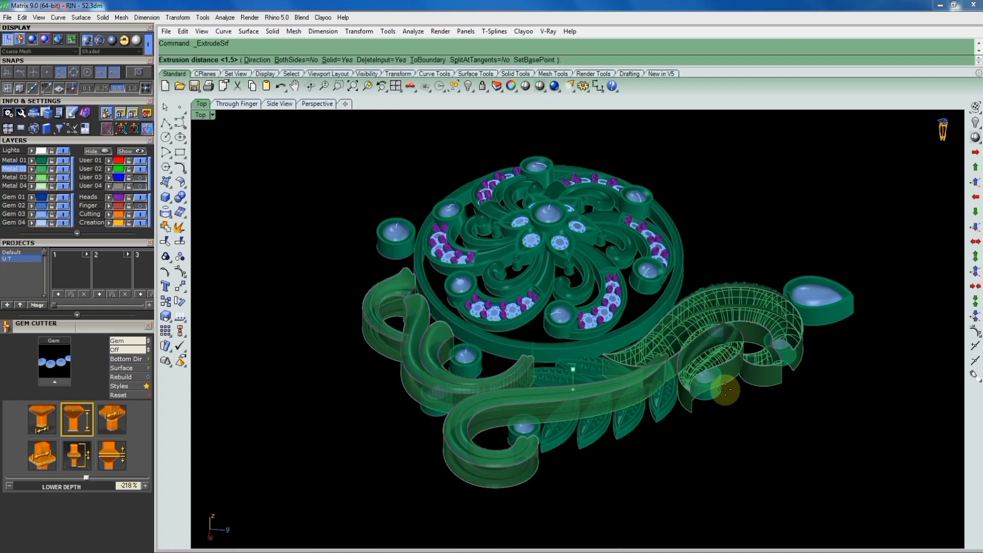
{"action": "left_click", "coordinate": [14, 160]}
{"action": "left_click", "coordinate": [400, 297]}
{"action": "type", "text": "-.9"}
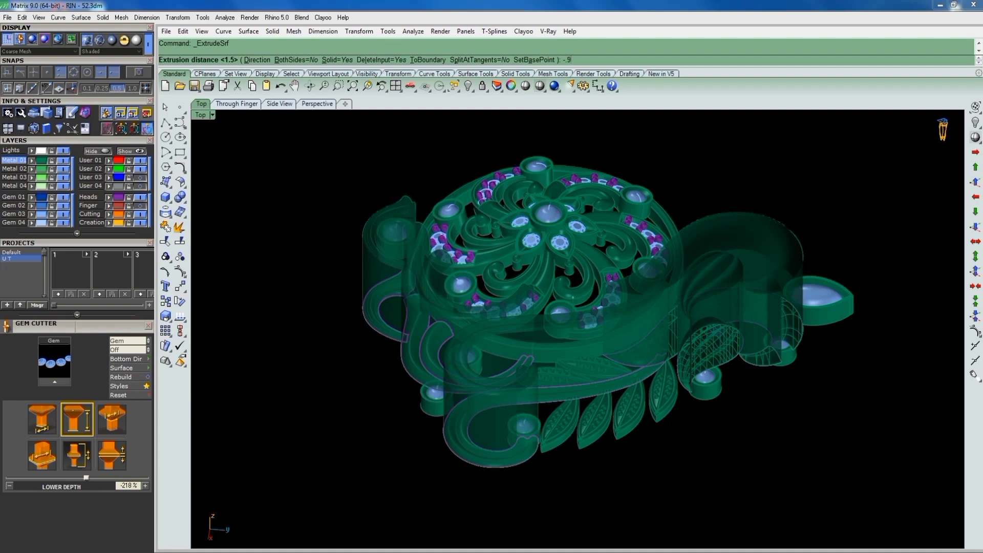
{"action": "key", "text": "Return"}
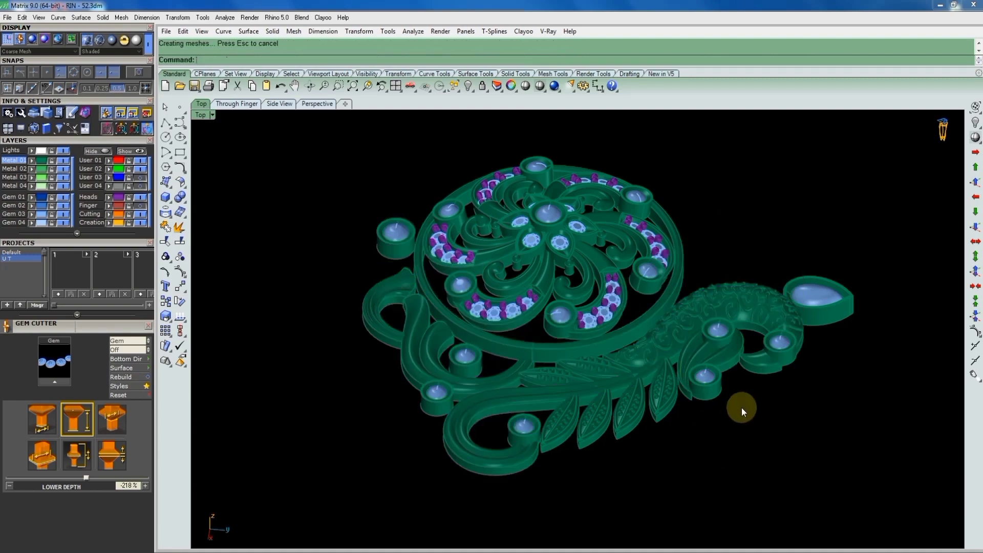
Raise the small cutter piece near the bezels, then select the paisley shape
{"action": "scroll", "coordinate": [753, 384], "scroll_direction": "up", "scroll_amount": 2}
{"action": "scroll", "coordinate": [768, 364], "scroll_direction": "up", "scroll_amount": 2}
{"action": "left_click", "coordinate": [763, 342]}
{"action": "scroll", "coordinate": [770, 321], "scroll_direction": "up", "scroll_amount": 2}
{"action": "right_click_drag", "start_coordinate": [771, 322], "coordinate": [745, 276]}
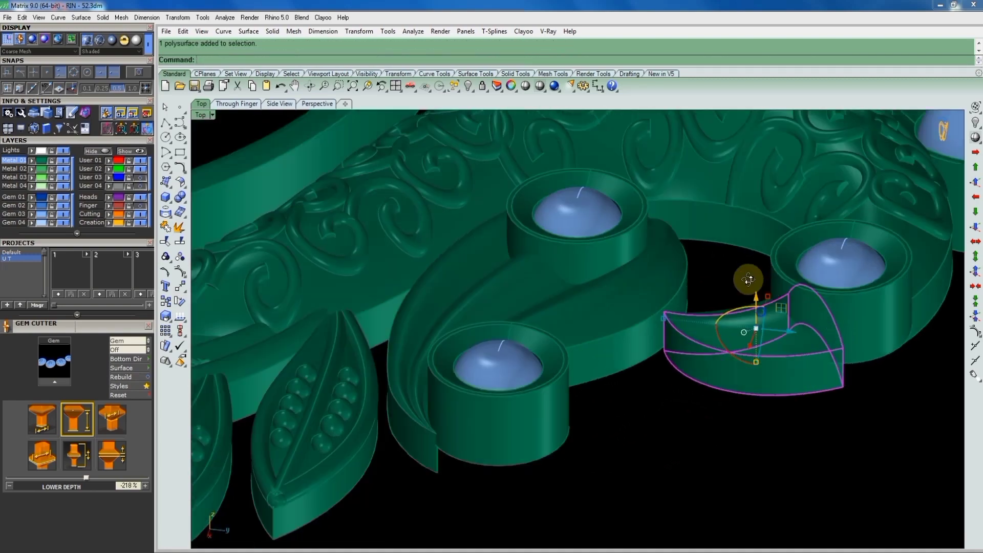
{"action": "left_click_drag", "start_coordinate": [745, 275], "coordinate": [748, 271]}
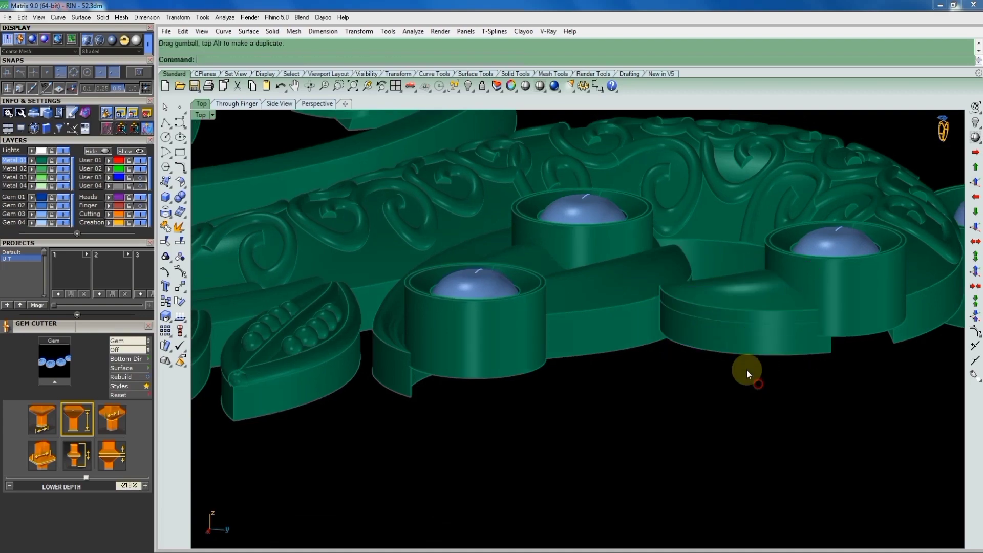
{"action": "mouse_move", "coordinate": [747, 370]}
{"action": "right_mouse_down"}
{"action": "mouse_move", "coordinate": [641, 393]}
{"action": "mouse_move", "coordinate": [637, 287]}
{"action": "right_mouse_up"}
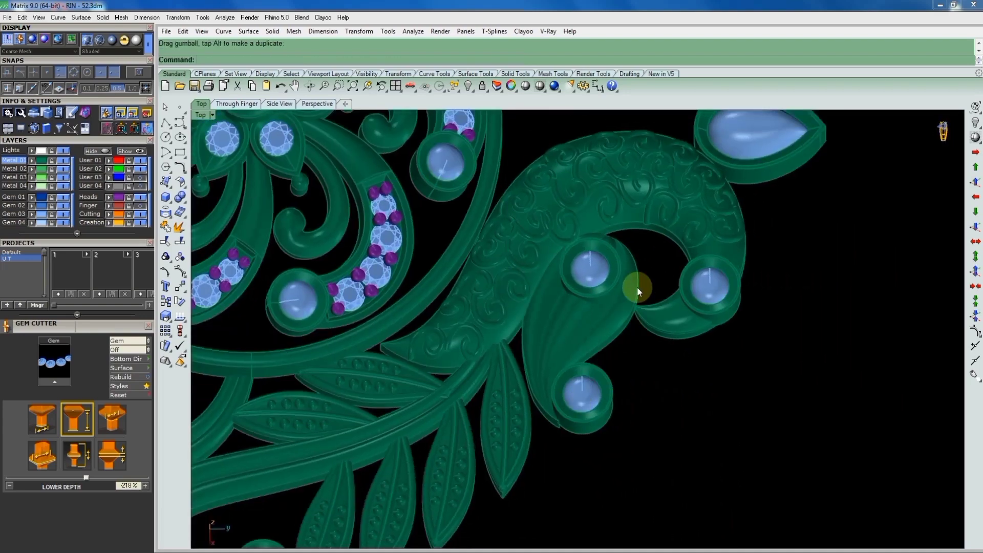
{"action": "scroll", "coordinate": [668, 245], "scroll_direction": "up", "scroll_amount": 3}
{"action": "scroll", "coordinate": [552, 372], "scroll_direction": "down", "scroll_amount": 2}
{"action": "left_click", "coordinate": [552, 372]}
Wrap the paisley leaf in a bounding-box cage with default settings and a global edit region
{"action": "key", "text": "ctrl+F1"}
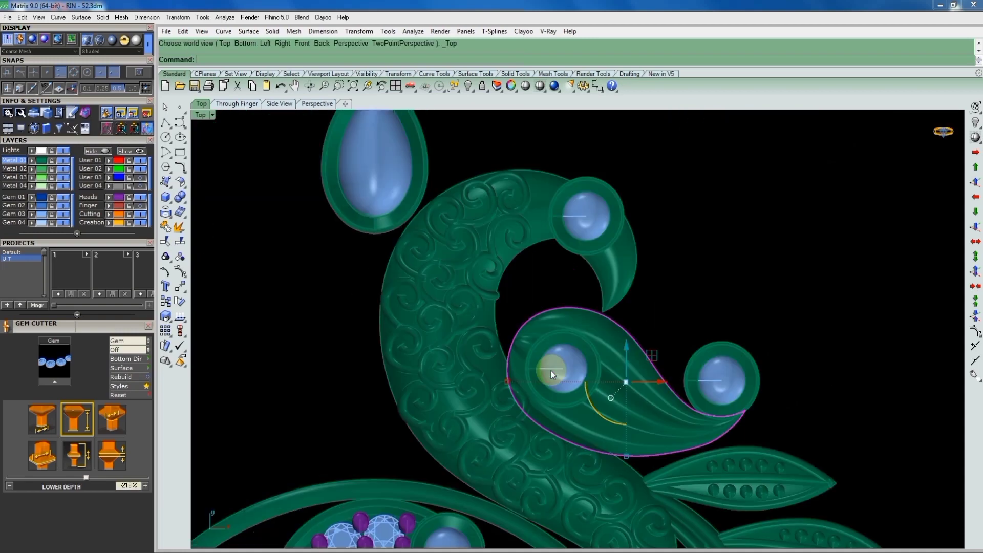
{"action": "scroll", "coordinate": [551, 371], "scroll_direction": "down", "scroll_amount": 2}
{"action": "scroll", "coordinate": [567, 389], "scroll_direction": "up", "scroll_amount": 2}
{"action": "scroll", "coordinate": [579, 377], "scroll_direction": "up", "scroll_amount": 1}
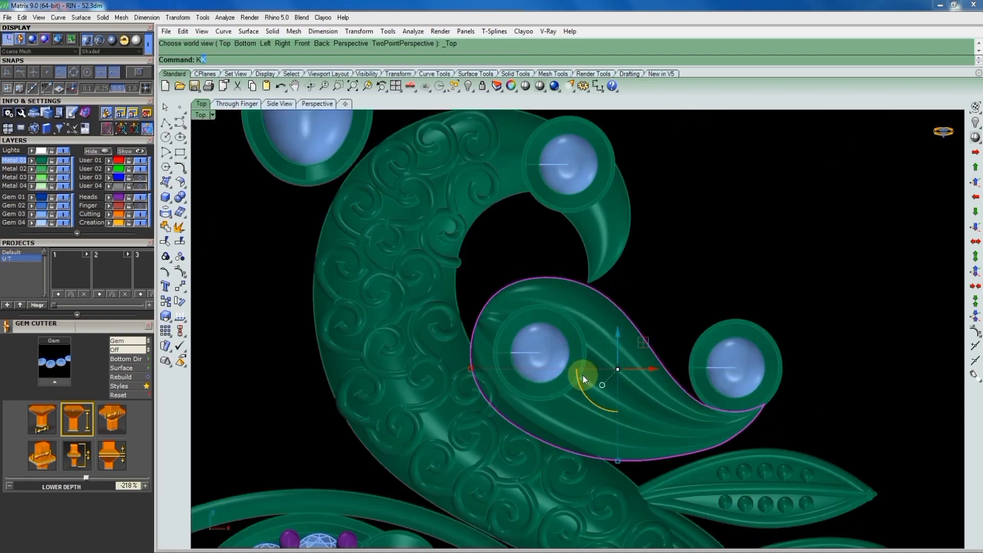
{"action": "left_click", "coordinate": [243, 60]}
{"action": "right_click", "coordinate": [582, 353]}
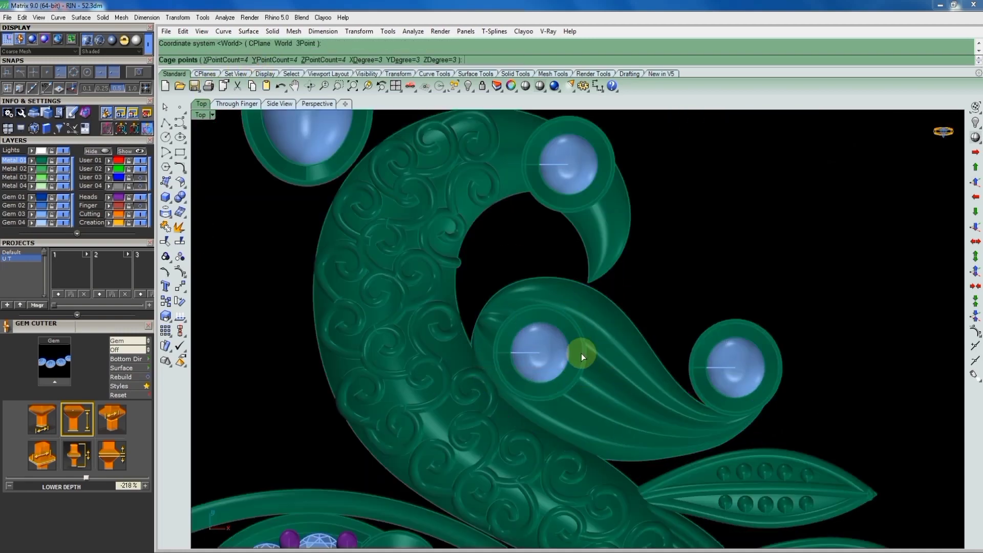
{"action": "right_click", "coordinate": [518, 315]}
Bend the paisley by raising the left column of cage points
{"action": "left_click_drag", "start_coordinate": [468, 268], "coordinate": [487, 426]}
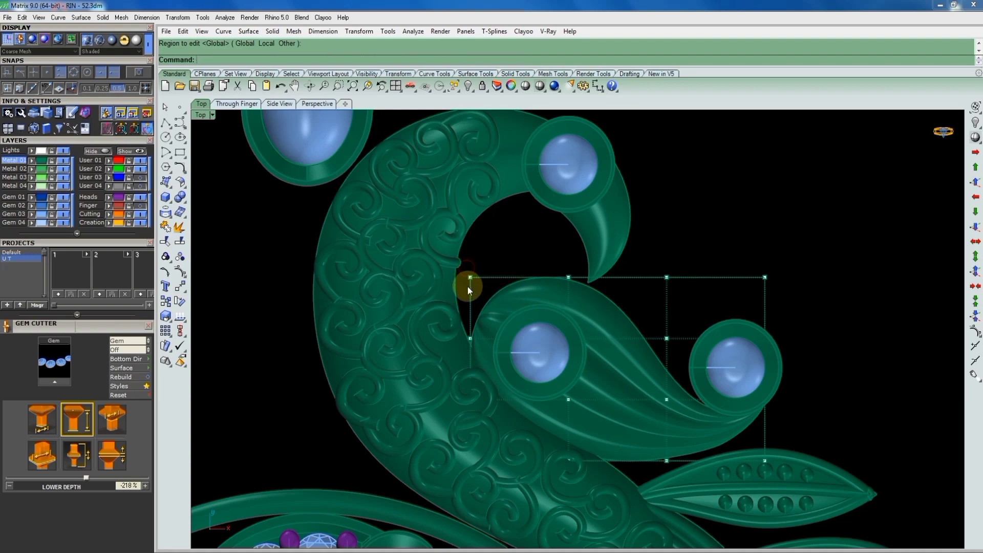
{"action": "left_click_drag", "start_coordinate": [502, 506], "coordinate": [502, 507]}
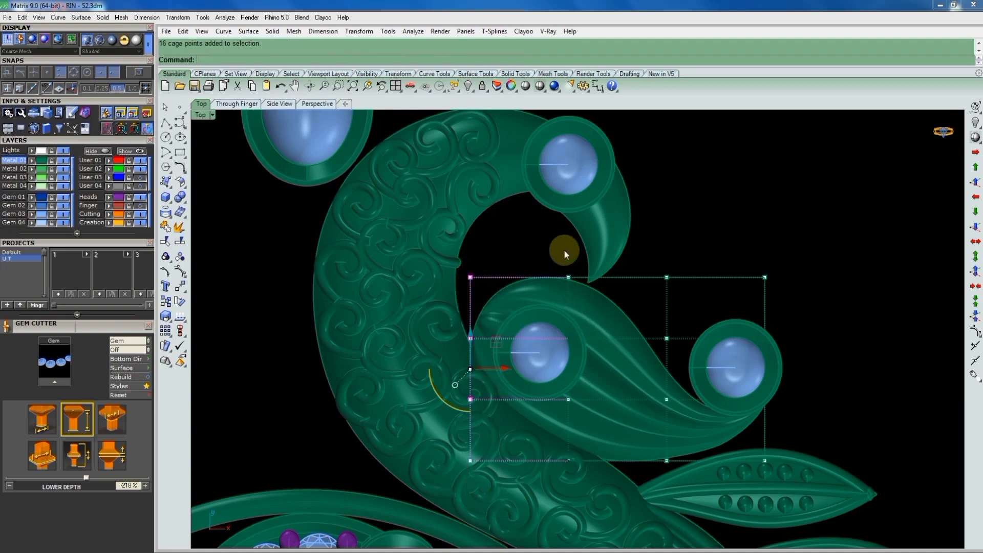
{"action": "mouse_move", "coordinate": [582, 450]}
{"action": "right_mouse_down"}
{"action": "mouse_move", "coordinate": [459, 364]}
{"action": "mouse_move", "coordinate": [616, 273]}
{"action": "right_mouse_up"}
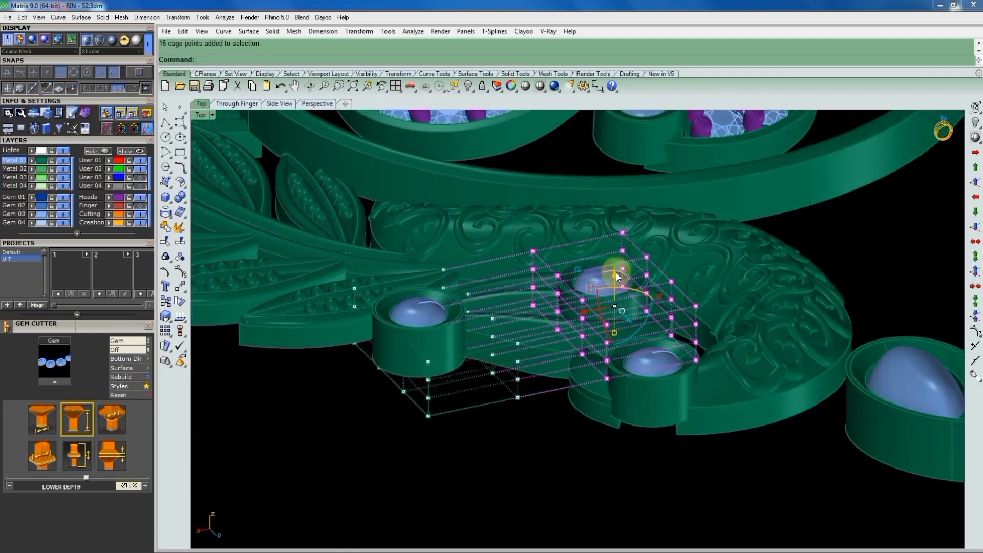
{"action": "mouse_move", "coordinate": [616, 272]}
{"action": "left_mouse_down"}
{"action": "mouse_move", "coordinate": [616, 245]}
{"action": "mouse_move", "coordinate": [616, 265]}
{"action": "left_mouse_up"}
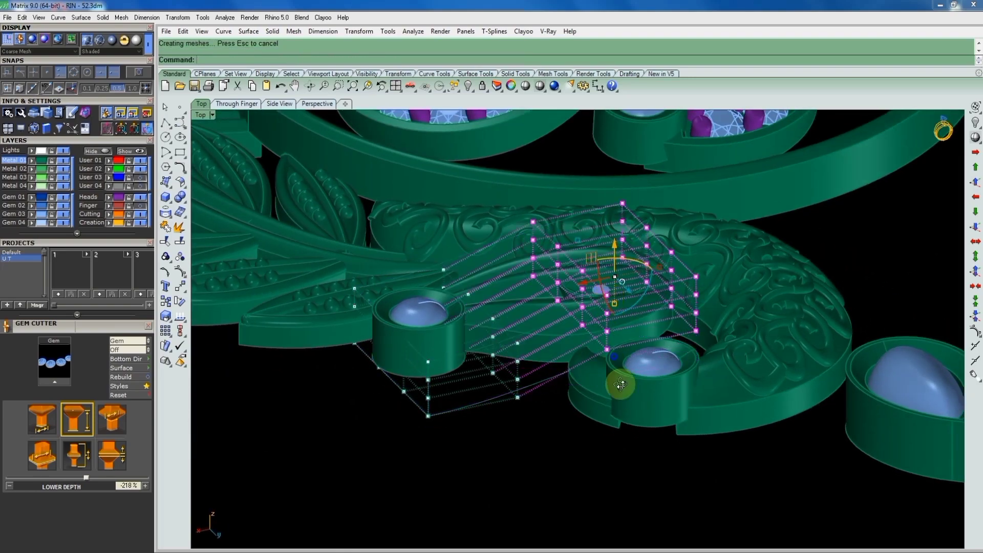
{"action": "mouse_move", "coordinate": [619, 384]}
{"action": "right_mouse_down"}
{"action": "mouse_move", "coordinate": [864, 348]}
{"action": "mouse_move", "coordinate": [773, 336]}
{"action": "mouse_move", "coordinate": [715, 413]}
{"action": "mouse_move", "coordinate": [641, 448]}
{"action": "mouse_move", "coordinate": [532, 448]}
{"action": "right_mouse_up"}
{"action": "left_click_drag", "start_coordinate": [531, 448], "coordinate": [626, 310], "text": "ctrl"}
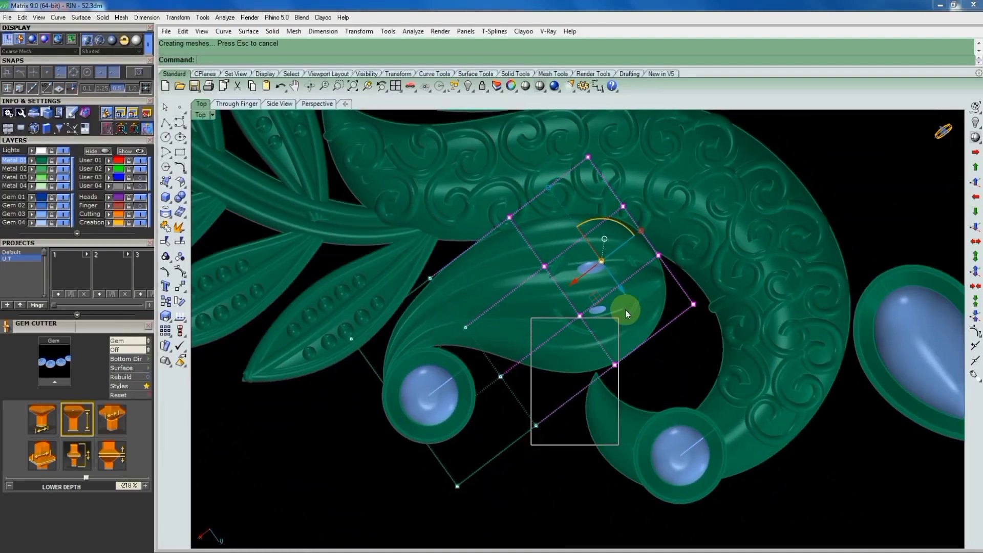
Shift a reduced set of cage points along one axis to refine the leaf's shape
{"action": "mouse_move", "coordinate": [616, 398]}
{"action": "right_mouse_down"}
{"action": "mouse_move", "coordinate": [589, 301]}
{"action": "mouse_move", "coordinate": [610, 425]}
{"action": "mouse_move", "coordinate": [571, 314]}
{"action": "mouse_move", "coordinate": [575, 296]}
{"action": "right_mouse_up"}
{"action": "left_click_drag", "start_coordinate": [571, 280], "coordinate": [574, 278]}
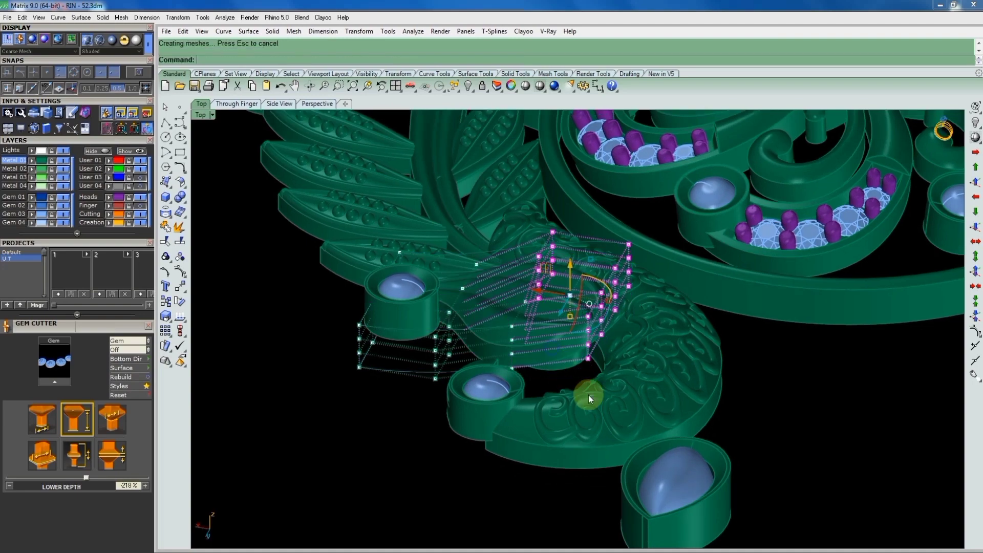
{"action": "mouse_move", "coordinate": [641, 429]}
{"action": "right_mouse_down"}
{"action": "mouse_move", "coordinate": [520, 341]}
{"action": "mouse_move", "coordinate": [650, 417]}
{"action": "mouse_move", "coordinate": [601, 393]}
{"action": "right_mouse_up"}
{"action": "key", "text": "F5"}
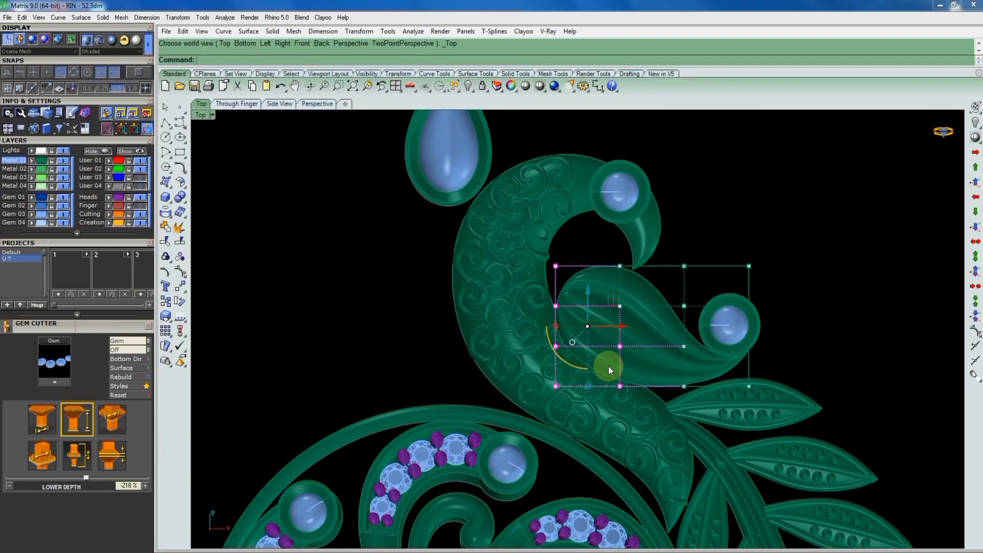
{"action": "left_click_drag", "start_coordinate": [569, 312], "coordinate": [614, 352], "text": "ctrl"}
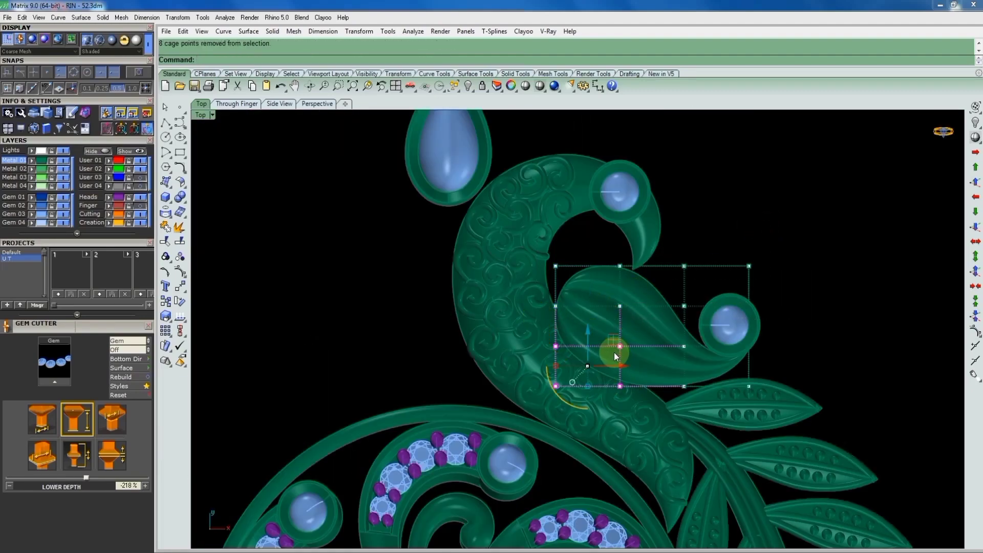
{"action": "scroll", "coordinate": [607, 355], "scroll_direction": "up", "scroll_amount": 2}
Nudge the leaf slightly into place and select the duplicate paisley leaf surface
{"action": "left_click", "coordinate": [590, 334]}
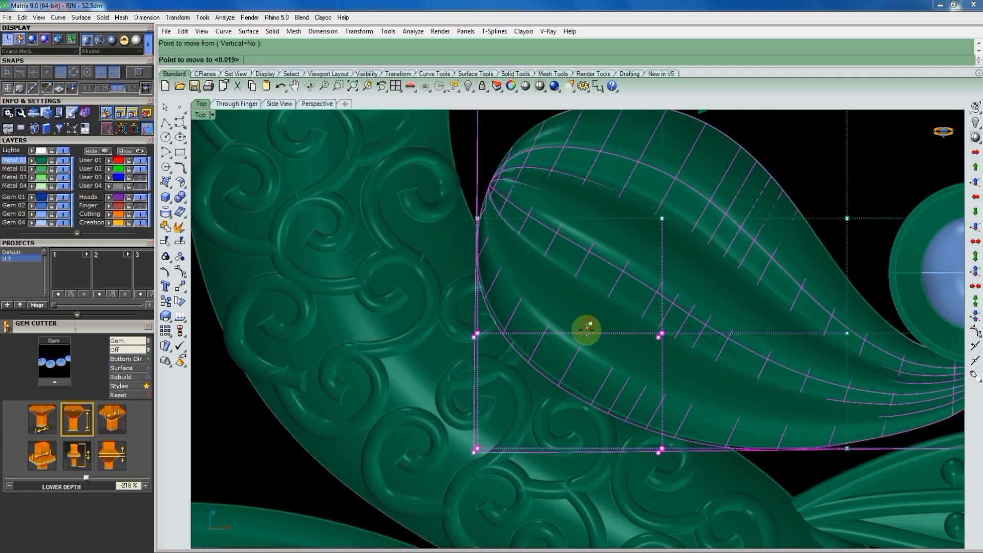
{"action": "left_click", "coordinate": [579, 362]}
{"action": "scroll", "coordinate": [614, 324], "scroll_direction": "down", "scroll_amount": 5}
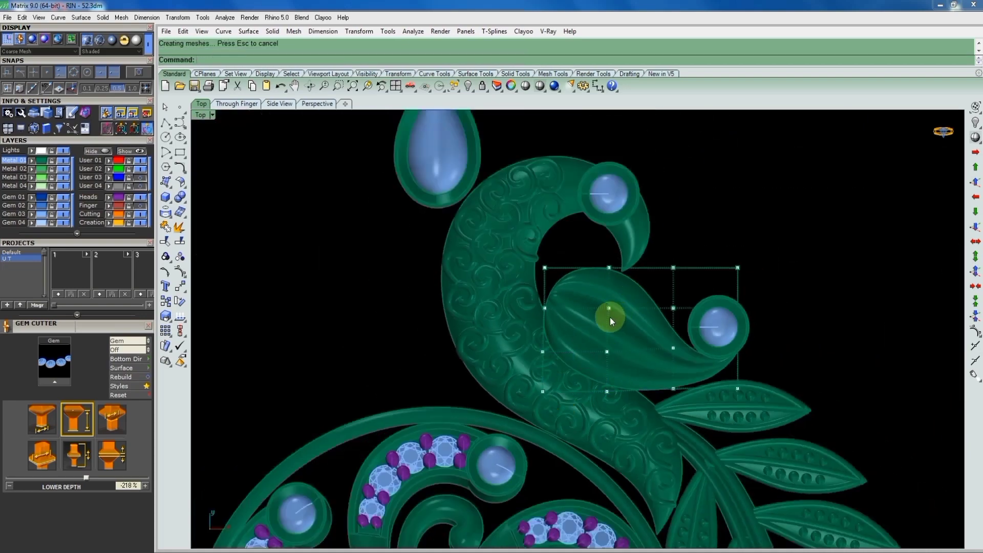
{"action": "left_click", "coordinate": [585, 328]}
Delete the duplicate leaf and raise the leaf's bezel gem group up onto its surface
{"action": "key", "text": "Delete"}
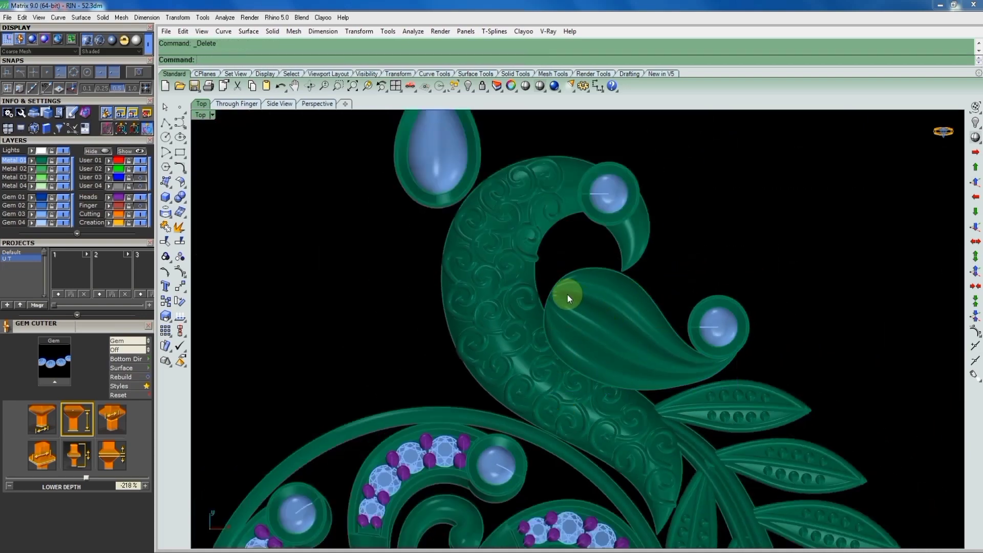
{"action": "left_click", "coordinate": [595, 355]}
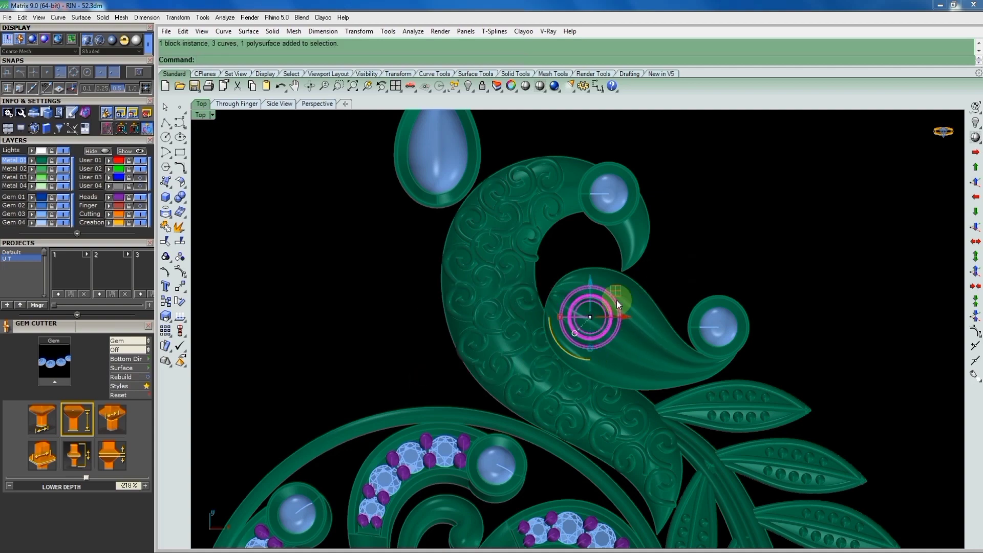
{"action": "mouse_move", "coordinate": [617, 300]}
{"action": "right_mouse_down", "text": "ctrl+shift"}
{"action": "mouse_move", "coordinate": [536, 219]}
{"action": "mouse_move", "coordinate": [584, 309]}
{"action": "right_mouse_up", "text": "ctrl+shift"}
{"action": "scroll", "coordinate": [585, 309], "scroll_direction": "up", "scroll_amount": 3}
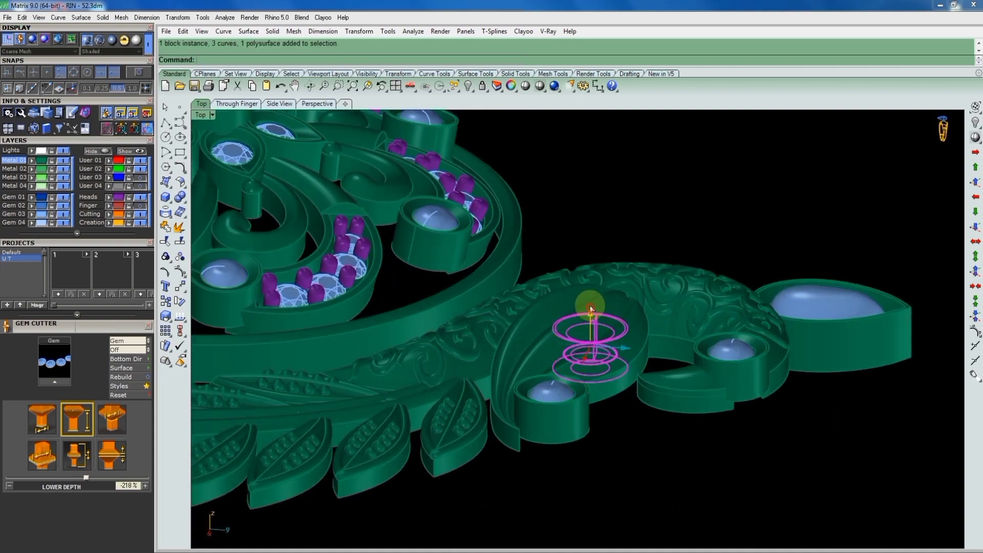
{"action": "left_click_drag", "start_coordinate": [587, 361], "coordinate": [585, 275]}
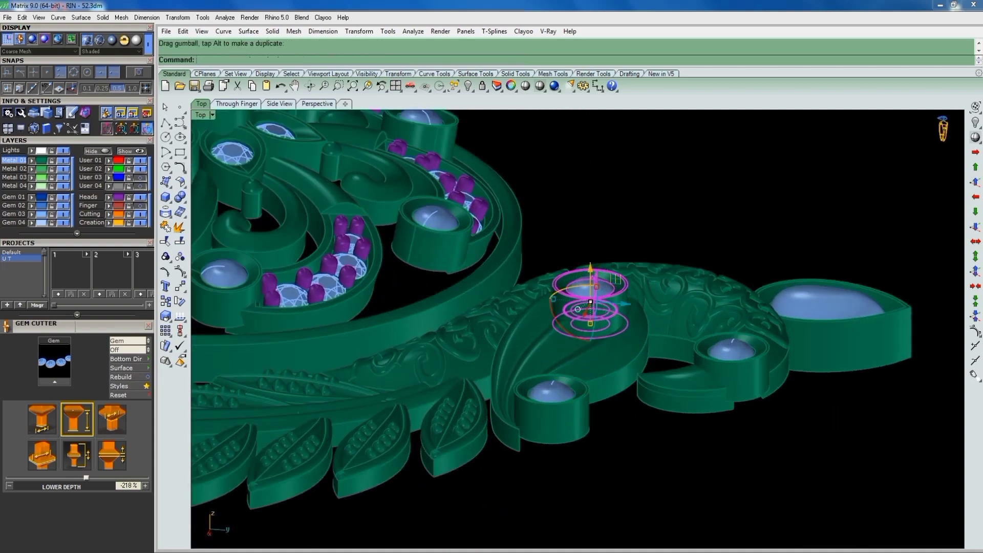
Move the gem group at the peacock's head into its new position
{"action": "key", "text": "F5"}
{"action": "scroll", "coordinate": [564, 276], "scroll_direction": "down", "scroll_amount": 3}
{"action": "scroll", "coordinate": [558, 274], "scroll_direction": "down", "scroll_amount": 3}
{"action": "scroll", "coordinate": [589, 284], "scroll_direction": "up", "scroll_amount": 3}
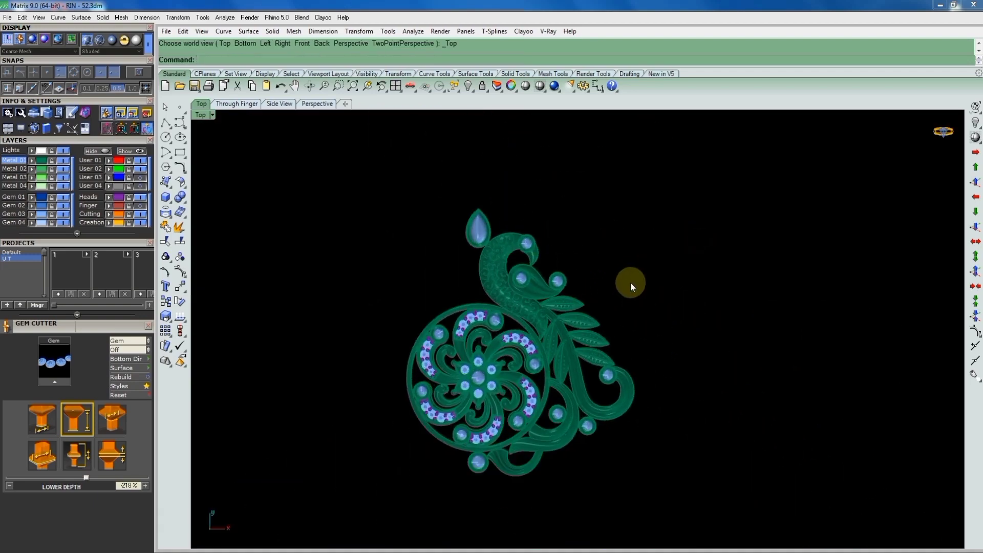
{"action": "scroll", "coordinate": [631, 282], "scroll_direction": "up", "scroll_amount": 2}
{"action": "scroll", "coordinate": [615, 273], "scroll_direction": "down", "scroll_amount": 2}
{"action": "scroll", "coordinate": [567, 244], "scroll_direction": "up", "scroll_amount": 3}
{"action": "scroll", "coordinate": [509, 233], "scroll_direction": "up", "scroll_amount": 3}
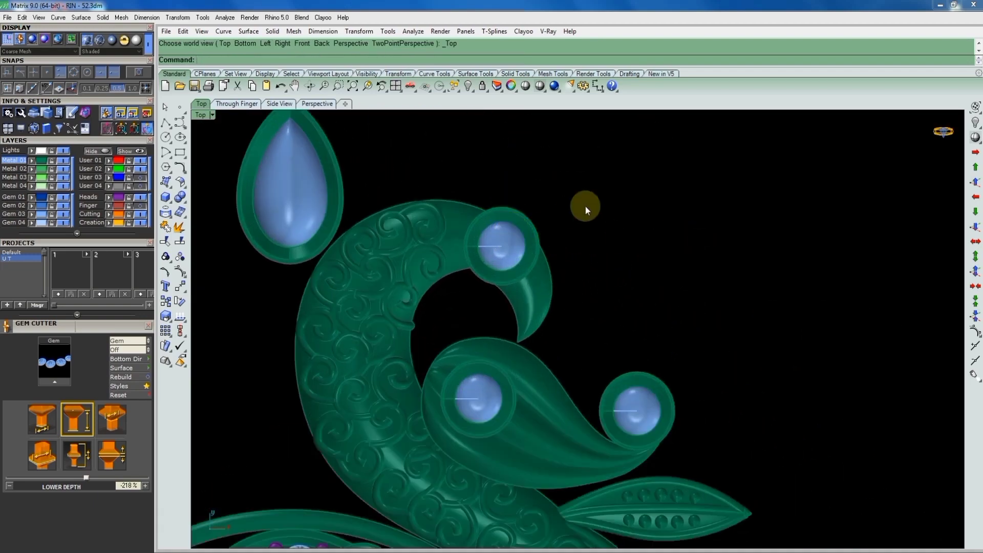
{"action": "left_click_drag", "start_coordinate": [586, 207], "coordinate": [514, 297]}
{"action": "scroll", "coordinate": [538, 248], "scroll_direction": "up", "scroll_amount": 2}
{"action": "left_click_drag", "start_coordinate": [540, 247], "coordinate": [532, 246]}
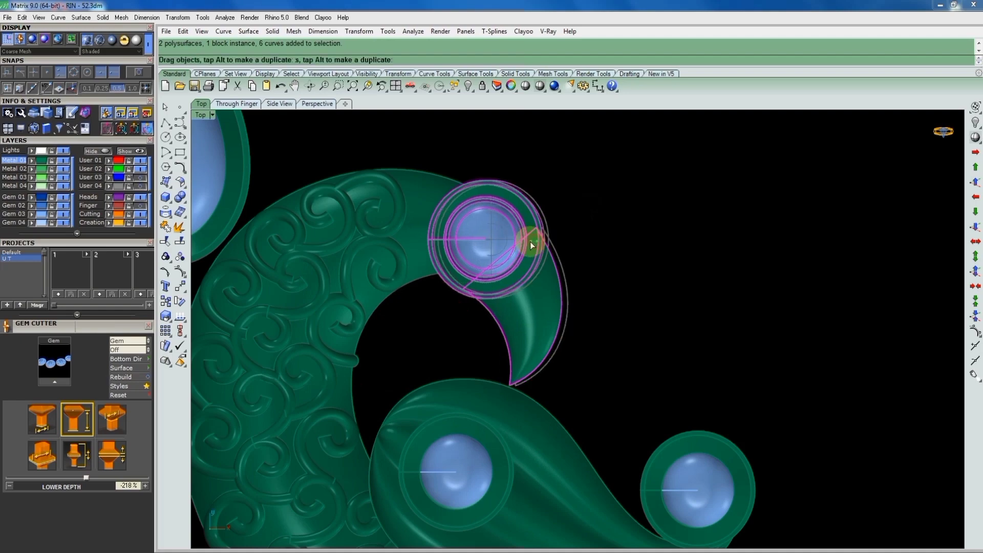
{"action": "key", "text": "Escape"}
Window-select the whole left peacock half
{"action": "scroll", "coordinate": [573, 219], "scroll_direction": "down", "scroll_amount": 3}
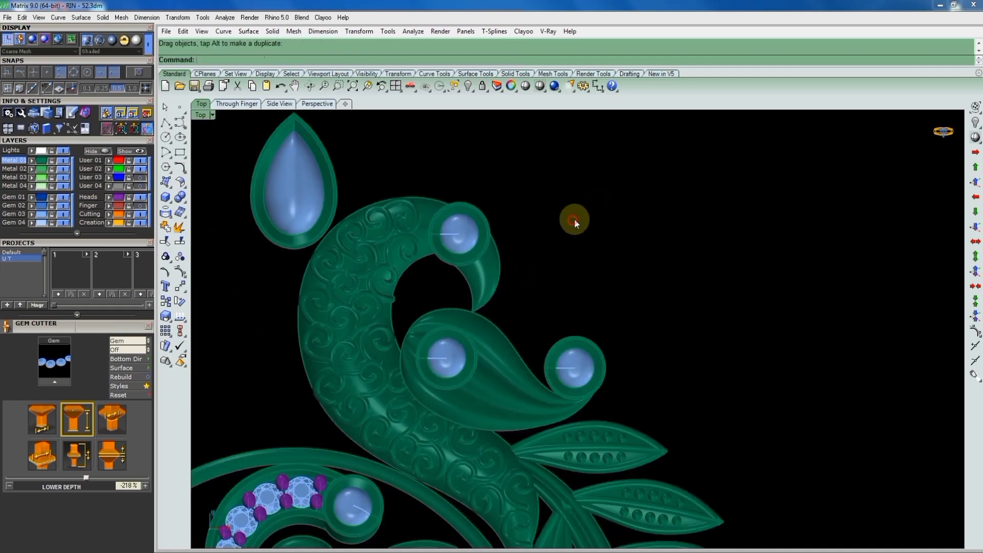
{"action": "scroll", "coordinate": [569, 218], "scroll_direction": "down", "scroll_amount": 2}
{"action": "scroll", "coordinate": [554, 227], "scroll_direction": "down", "scroll_amount": 3}
{"action": "scroll", "coordinate": [512, 231], "scroll_direction": "up", "scroll_amount": 3}
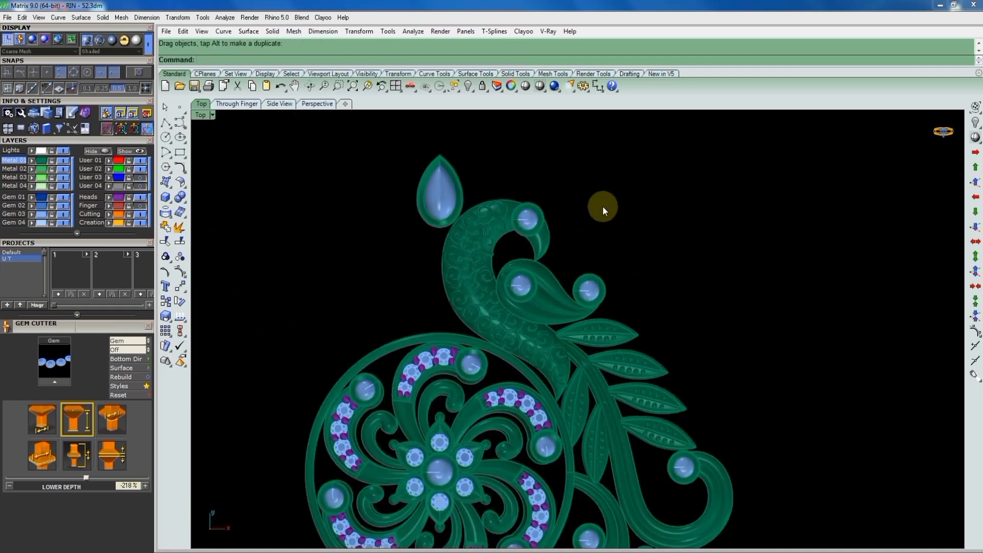
{"action": "scroll", "coordinate": [573, 215], "scroll_direction": "down", "scroll_amount": 2}
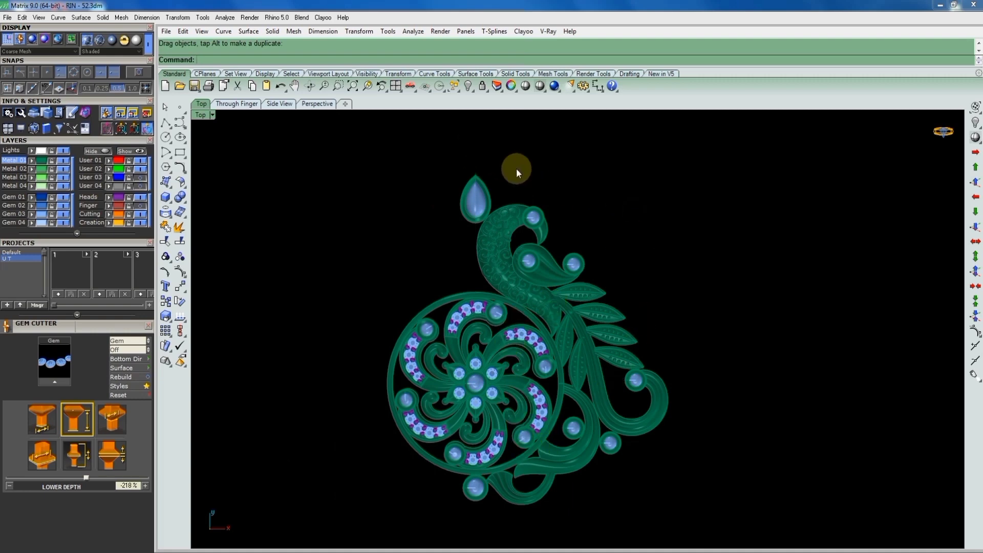
{"action": "left_click_drag", "start_coordinate": [517, 168], "coordinate": [586, 173]}
{"action": "left_click_drag", "start_coordinate": [503, 137], "coordinate": [764, 500]}
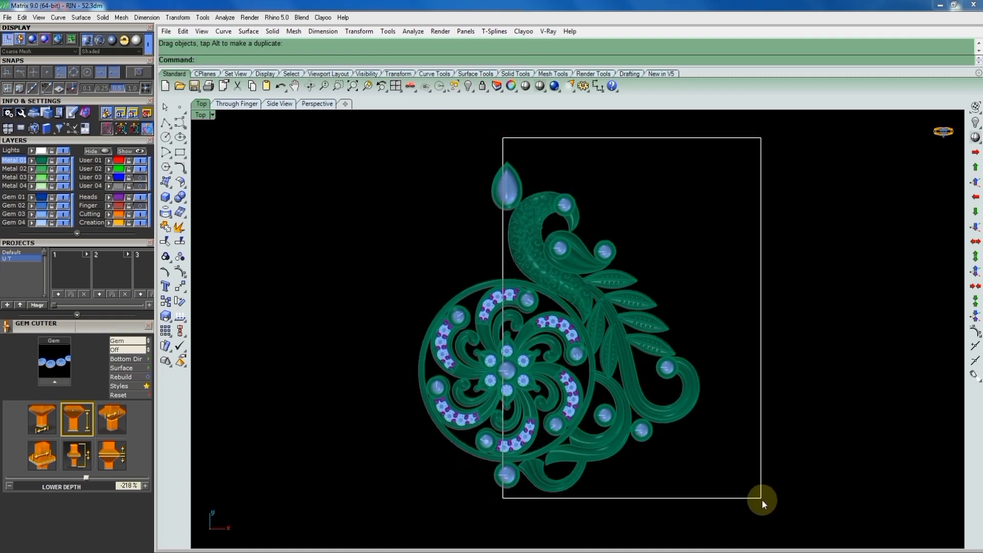
Group the peacock half and mirror a copy from the origin along the Y axis
{"action": "scroll", "coordinate": [575, 327], "scroll_direction": "up", "scroll_amount": 4}
{"action": "scroll", "coordinate": [626, 382], "scroll_direction": "down", "scroll_amount": 4}
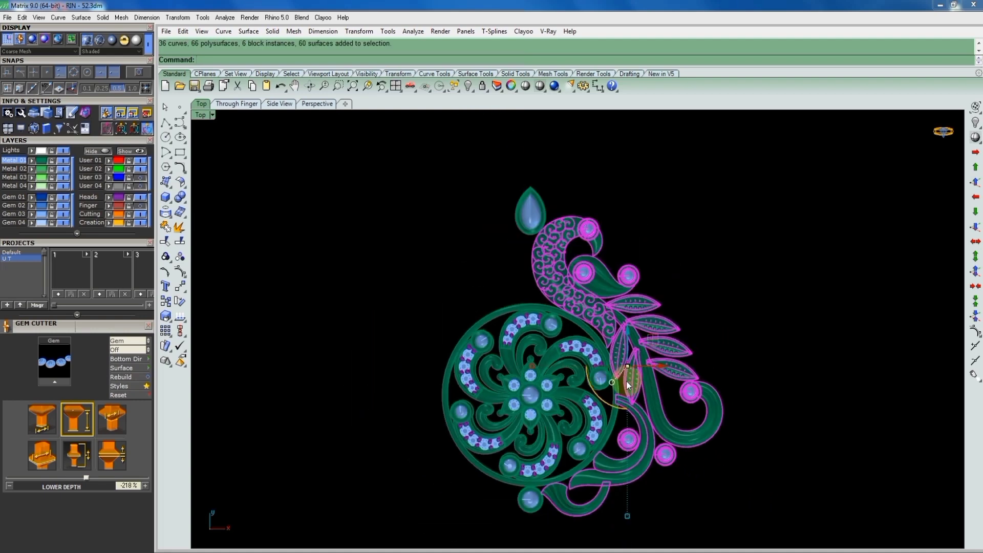
{"action": "key", "text": "ctrl+g"}
{"action": "type", "text": "m"}
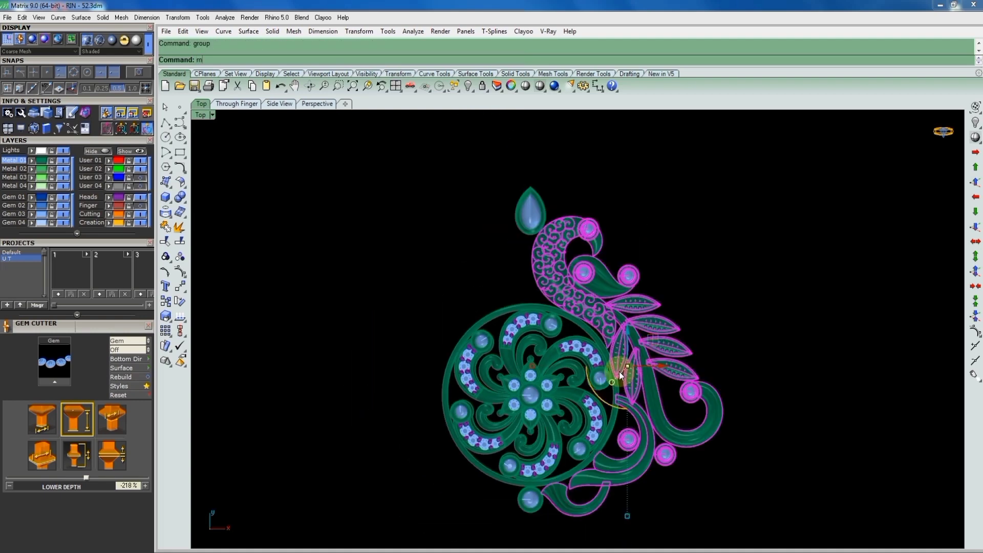
{"action": "key", "text": "Return"}
{"action": "type", "text": "0"}
{"action": "key", "text": "Return"}
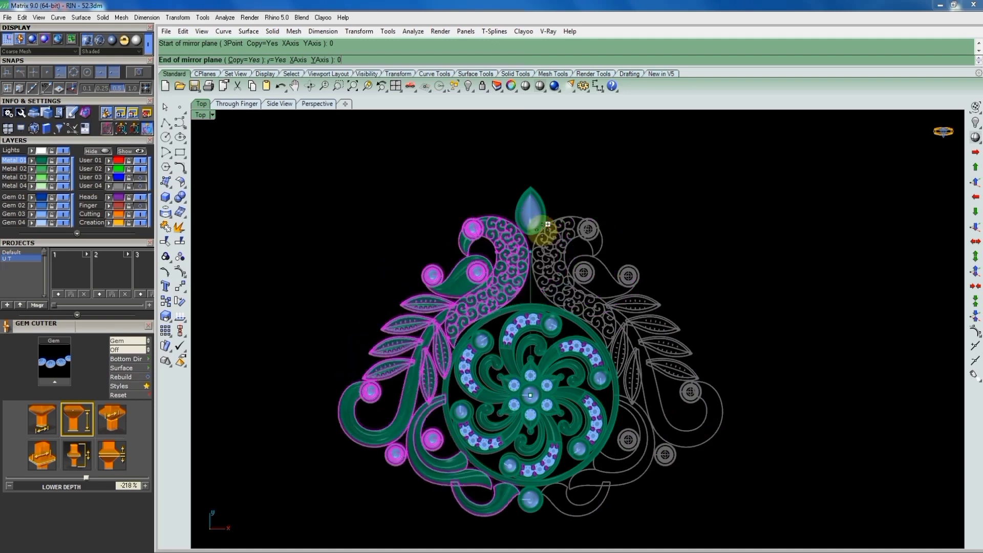
{"action": "left_click", "coordinate": [606, 197]}
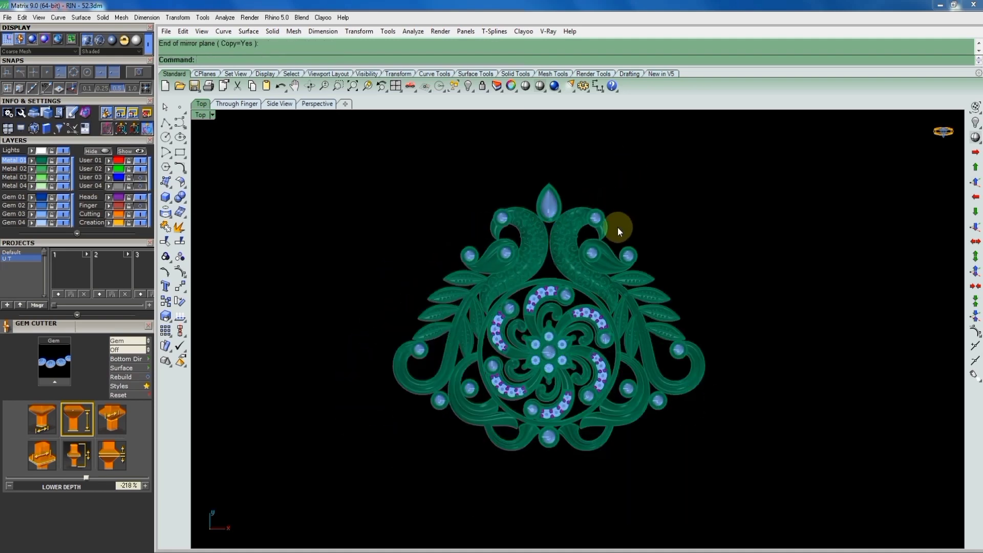
Check the mirrored right-hand peacock, then clear the selection and recentre the view
{"action": "scroll", "coordinate": [585, 300], "scroll_direction": "up", "scroll_amount": 2}
{"action": "scroll", "coordinate": [615, 241], "scroll_direction": "up", "scroll_amount": 2}
{"action": "left_click", "coordinate": [622, 228]}
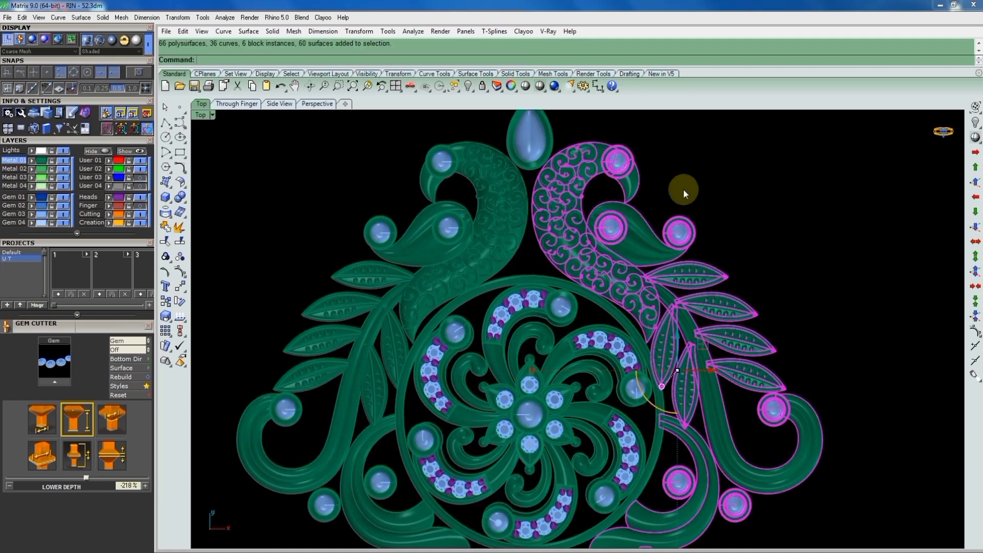
{"action": "left_click", "coordinate": [671, 194]}
{"action": "right_click_drag", "start_coordinate": [681, 195], "coordinate": [682, 211]}
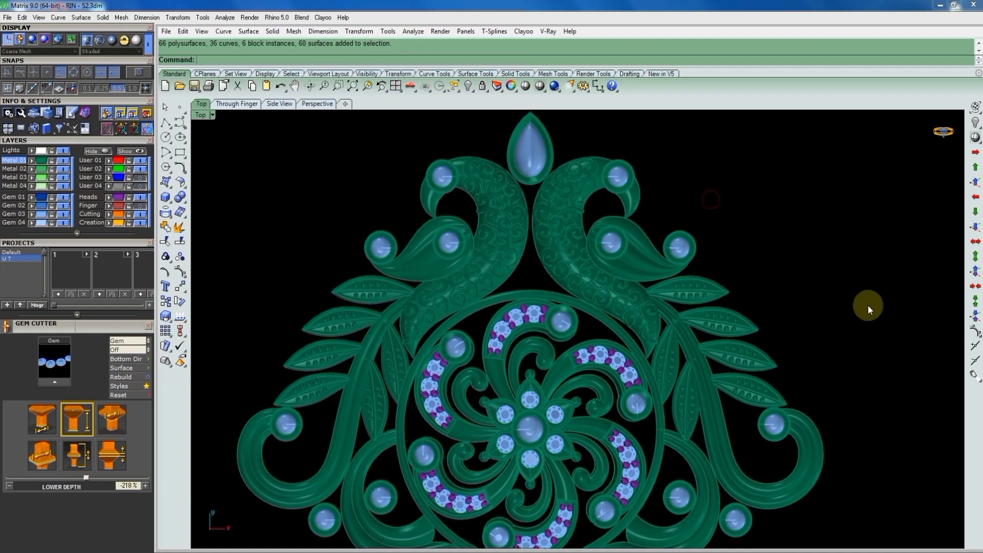
Copy the right peacock's head gem out of its group with RemoveFromGroup, Copy=Yes
{"action": "left_click", "coordinate": [179, 257]}
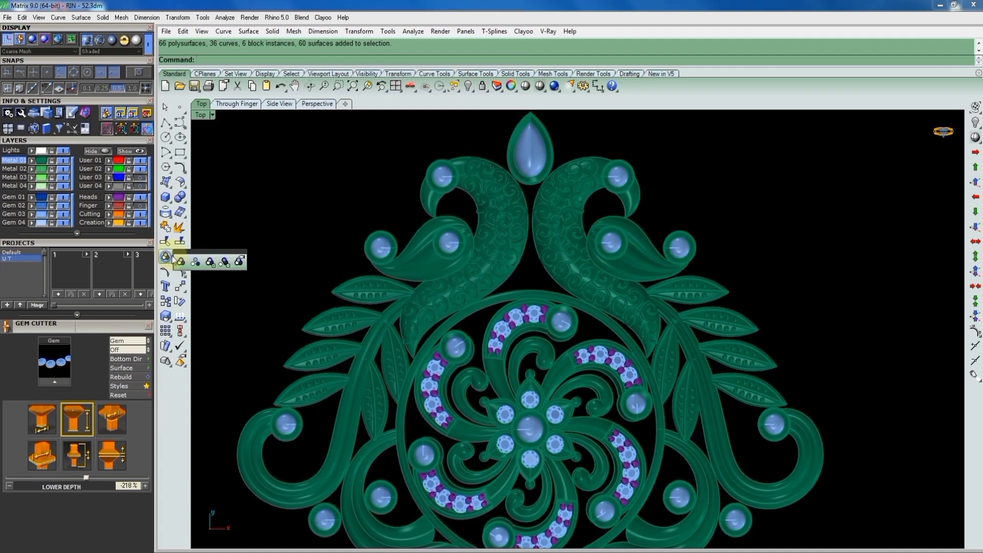
{"action": "left_click", "coordinate": [220, 260]}
{"action": "scroll", "coordinate": [637, 259], "scroll_direction": "up", "scroll_amount": 1}
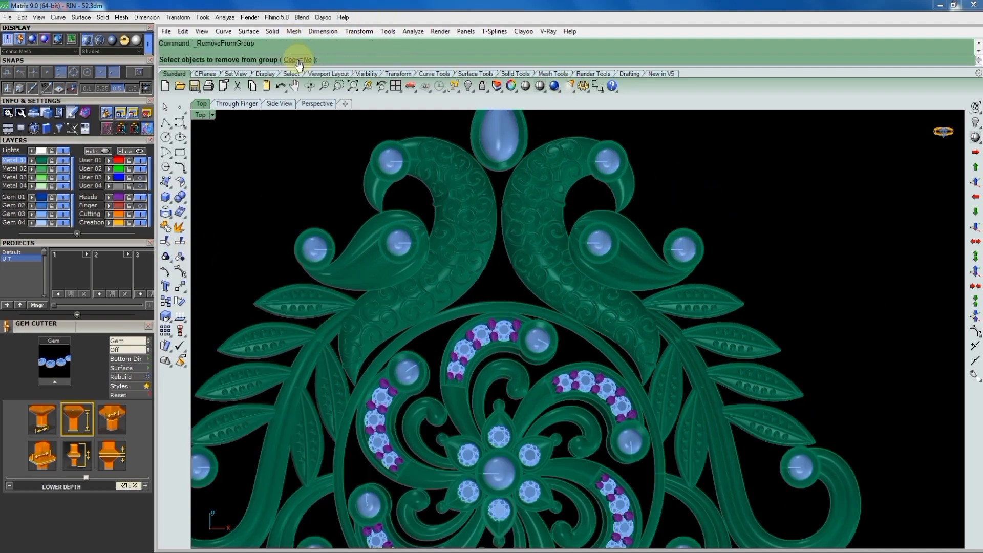
{"action": "left_click", "coordinate": [297, 60]}
{"action": "scroll", "coordinate": [711, 202], "scroll_direction": "up", "scroll_amount": 1}
{"action": "left_click_drag", "start_coordinate": [725, 299], "coordinate": [724, 299]}
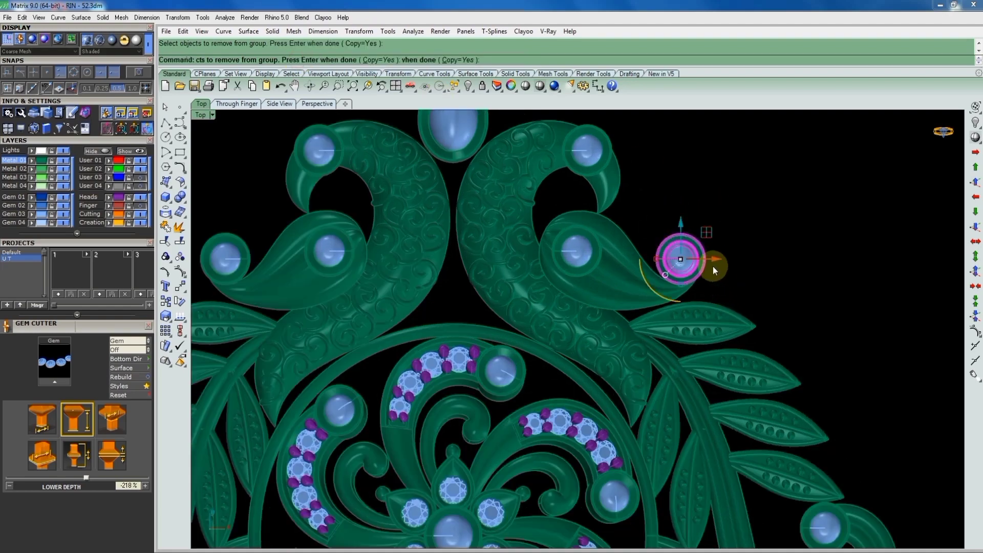
Move the gem copy into the gap between the peacocks above the medallion
{"action": "mouse_move", "coordinate": [705, 232]}
{"action": "left_mouse_down"}
{"action": "mouse_move", "coordinate": [465, 277]}
{"action": "mouse_move", "coordinate": [479, 277]}
{"action": "left_mouse_up"}
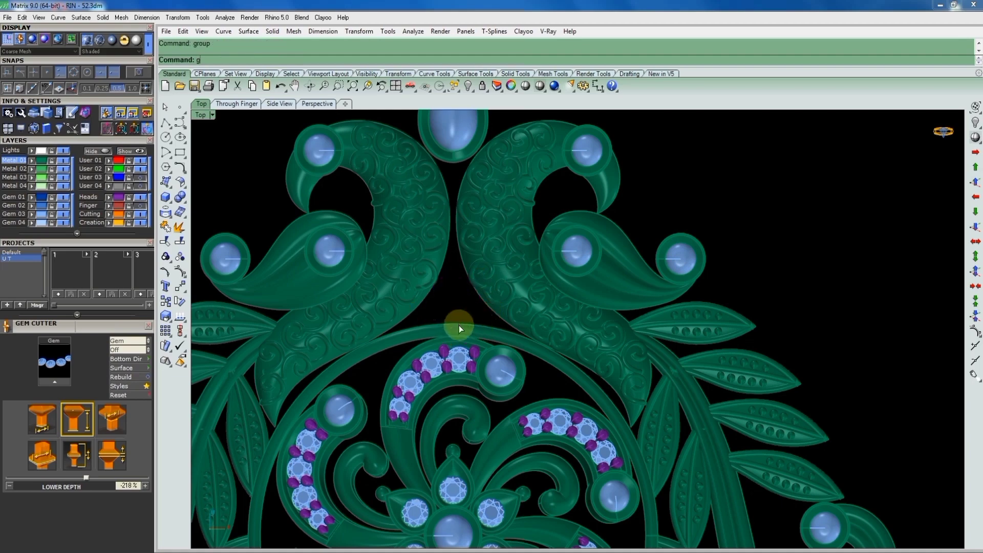
{"action": "scroll", "coordinate": [459, 307], "scroll_direction": "up", "scroll_amount": 3}
{"action": "scroll", "coordinate": [461, 289], "scroll_direction": "up", "scroll_amount": 3}
{"action": "left_click_drag", "start_coordinate": [450, 269], "coordinate": [446, 256]}
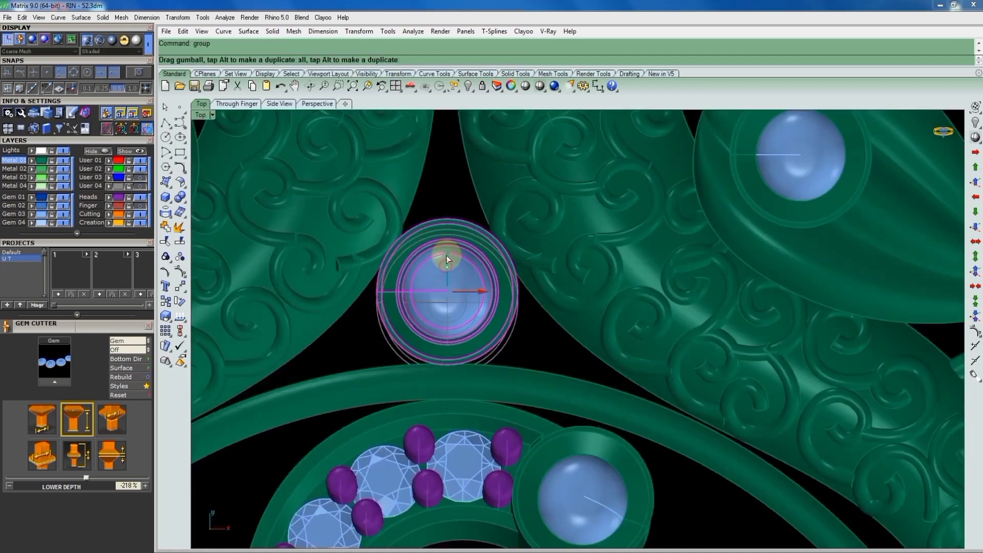
Save the pendant file with the whole design in view
{"action": "scroll", "coordinate": [487, 282], "scroll_direction": "down", "scroll_amount": 2}
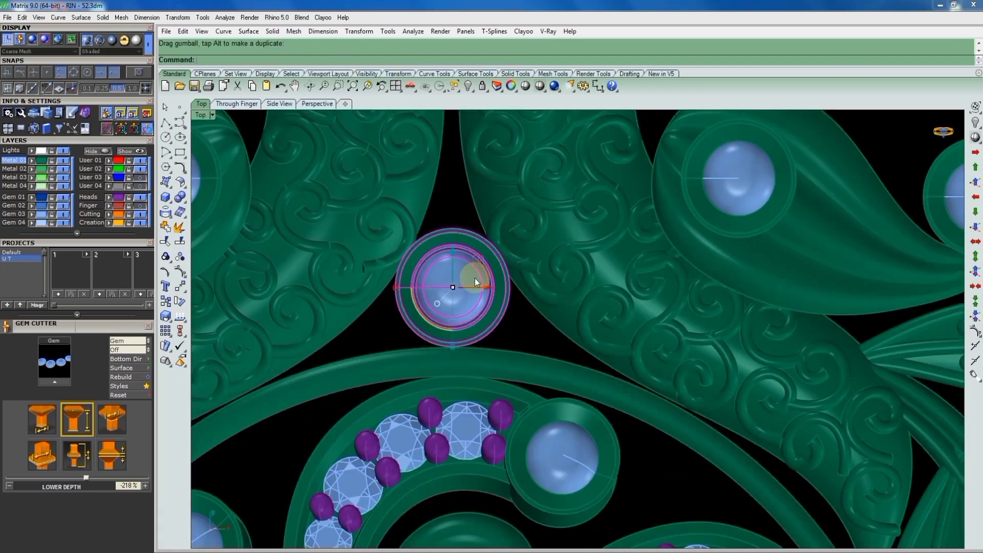
{"action": "scroll", "coordinate": [461, 215], "scroll_direction": "down", "scroll_amount": 3}
{"action": "scroll", "coordinate": [573, 267], "scroll_direction": "down", "scroll_amount": 3}
{"action": "scroll", "coordinate": [717, 205], "scroll_direction": "down", "scroll_amount": 2}
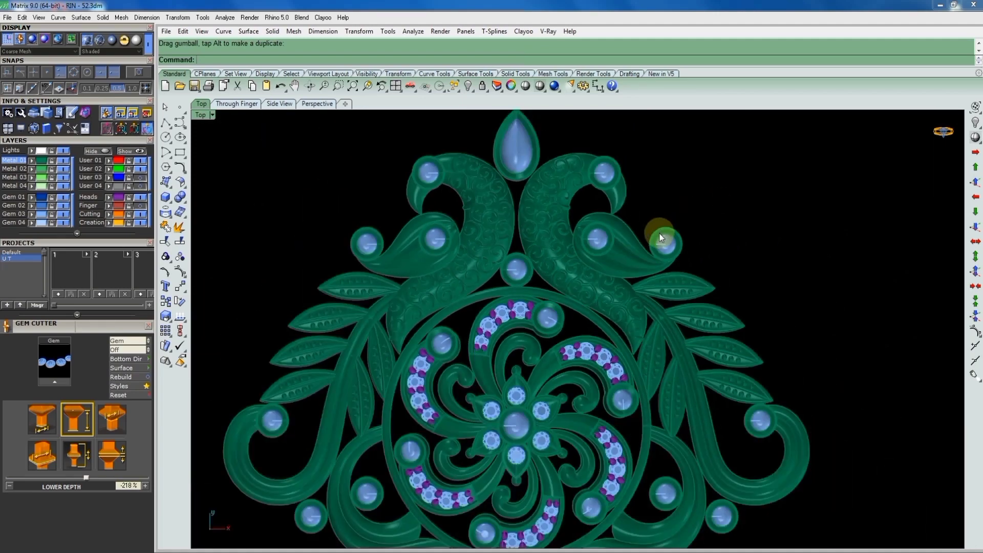
{"action": "scroll", "coordinate": [663, 241], "scroll_direction": "down", "scroll_amount": 1}
{"action": "right_click_drag", "start_coordinate": [641, 229], "coordinate": [663, 218]}
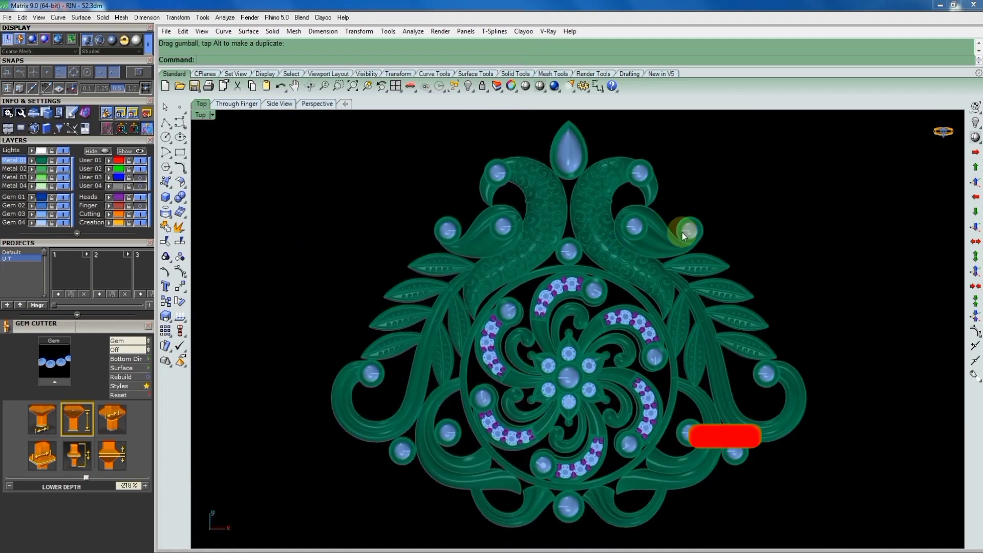
{"action": "key", "text": "ctrl+s"}
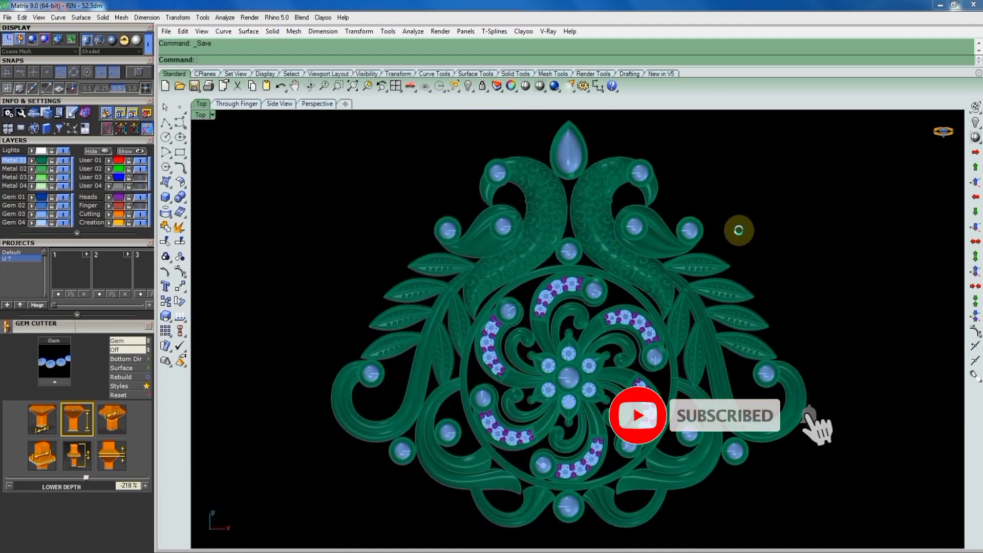